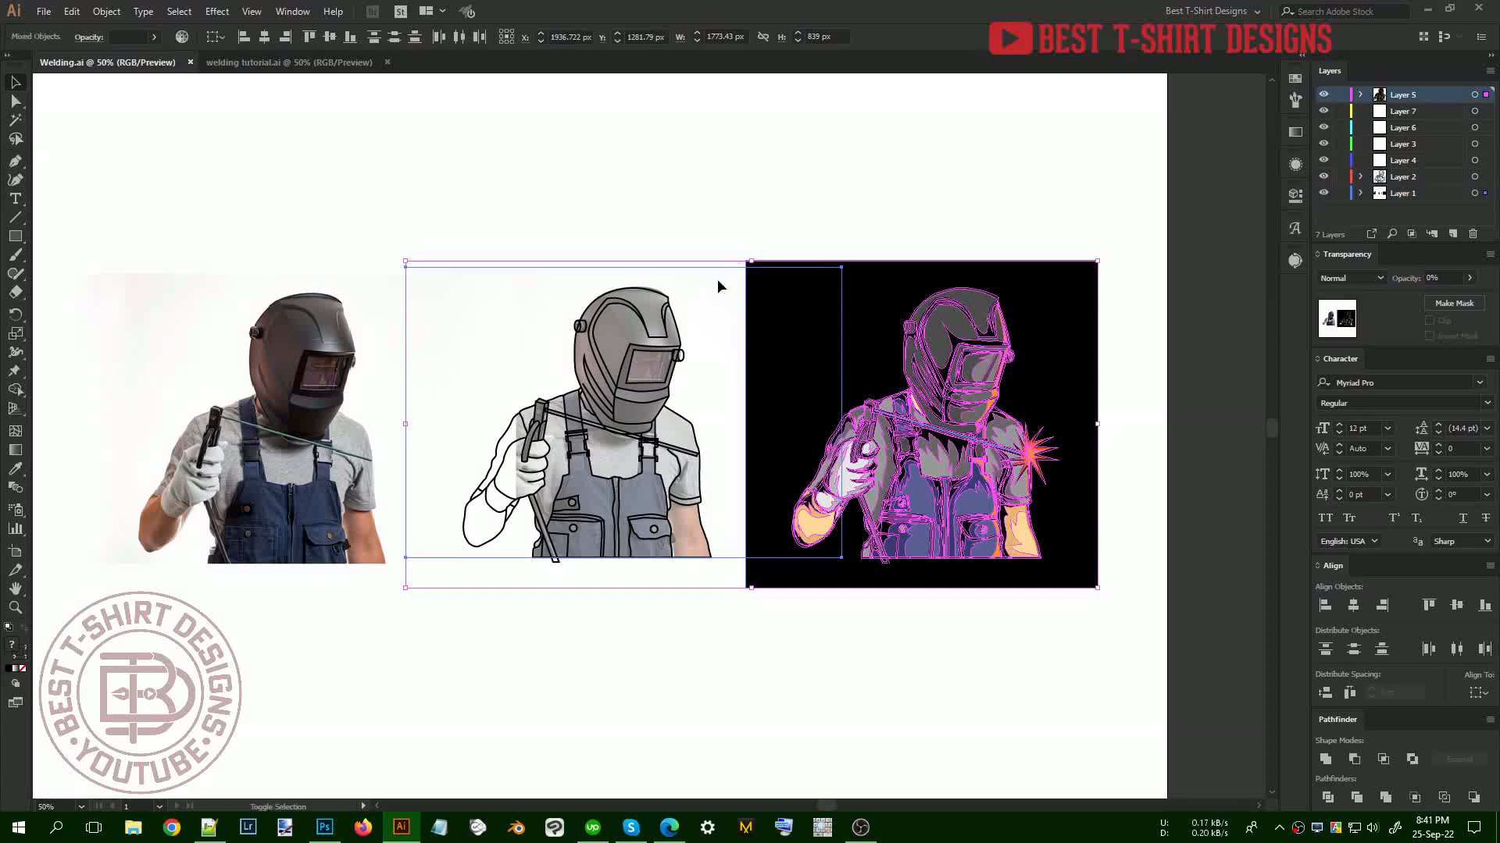
Copy the coloured welder illustration from Welding.ai into the welding tutorial document and place it beside the black reference design
left_click(1061, 655)
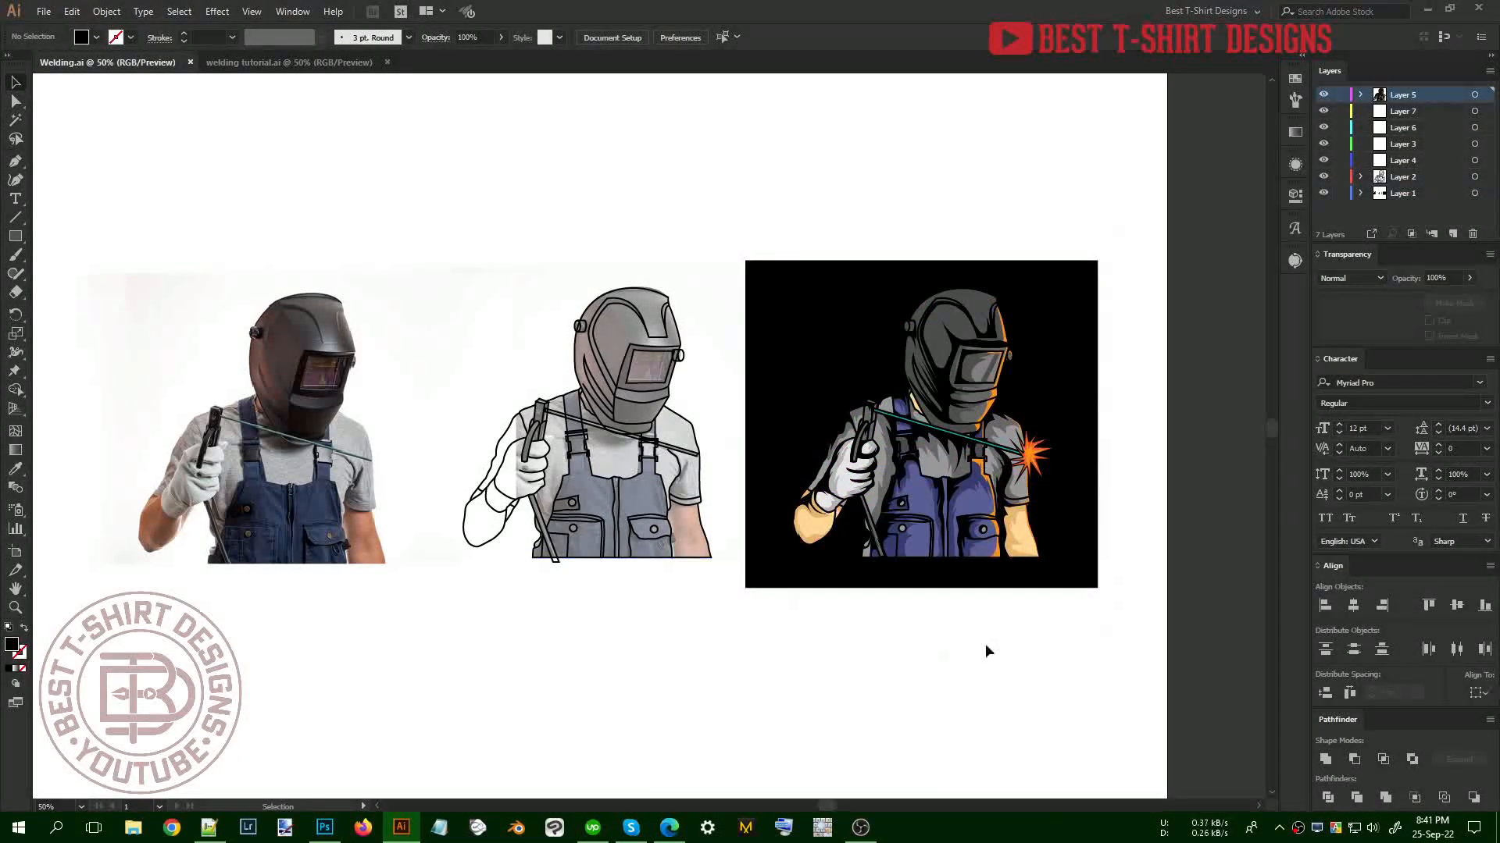
left_click_drag(1107, 617, 776, 321)
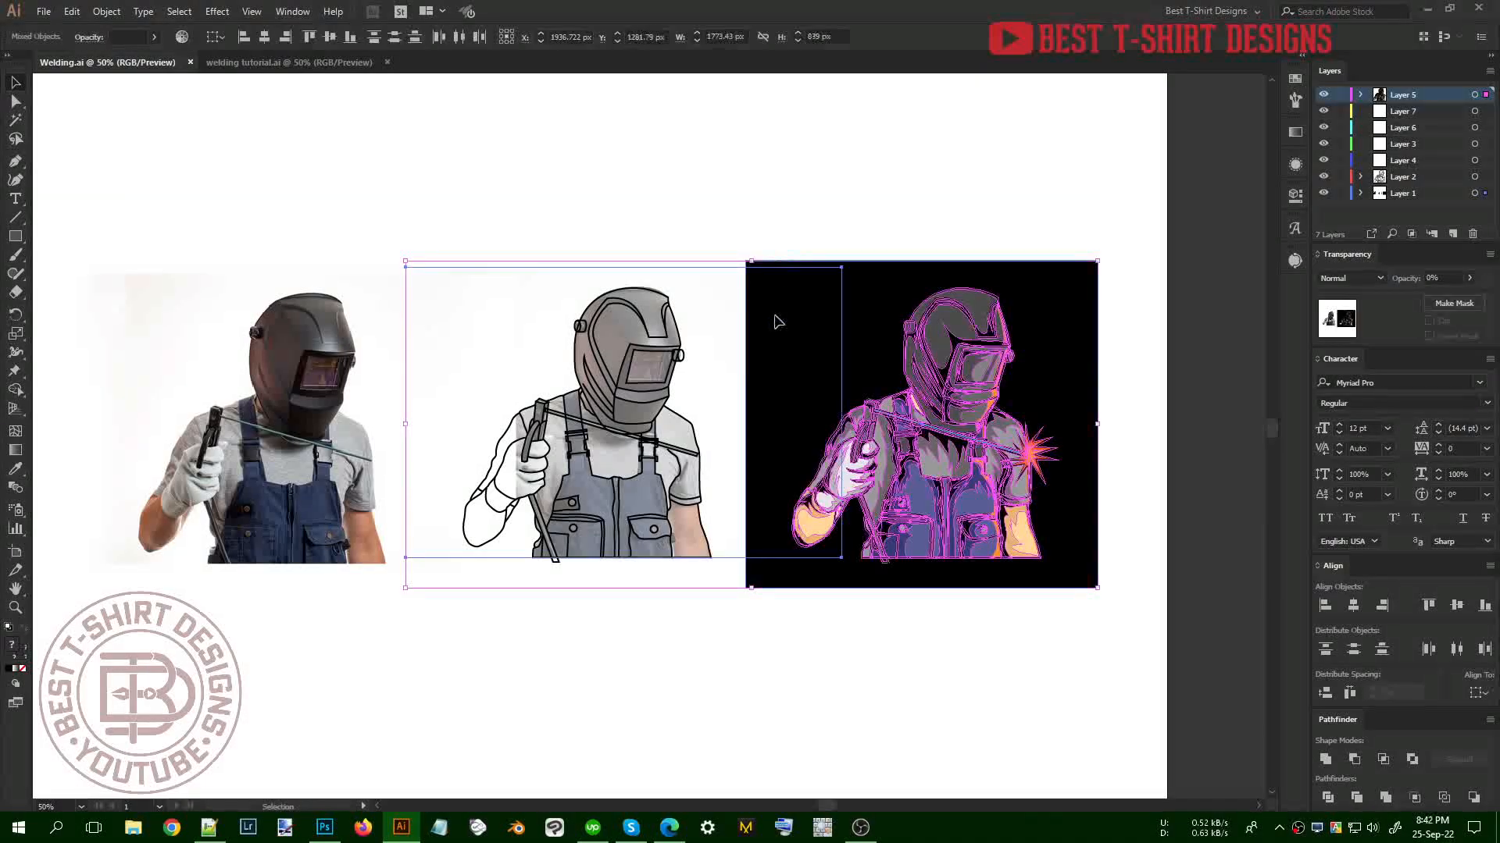
left_click(687, 335, "shift")
key("a")
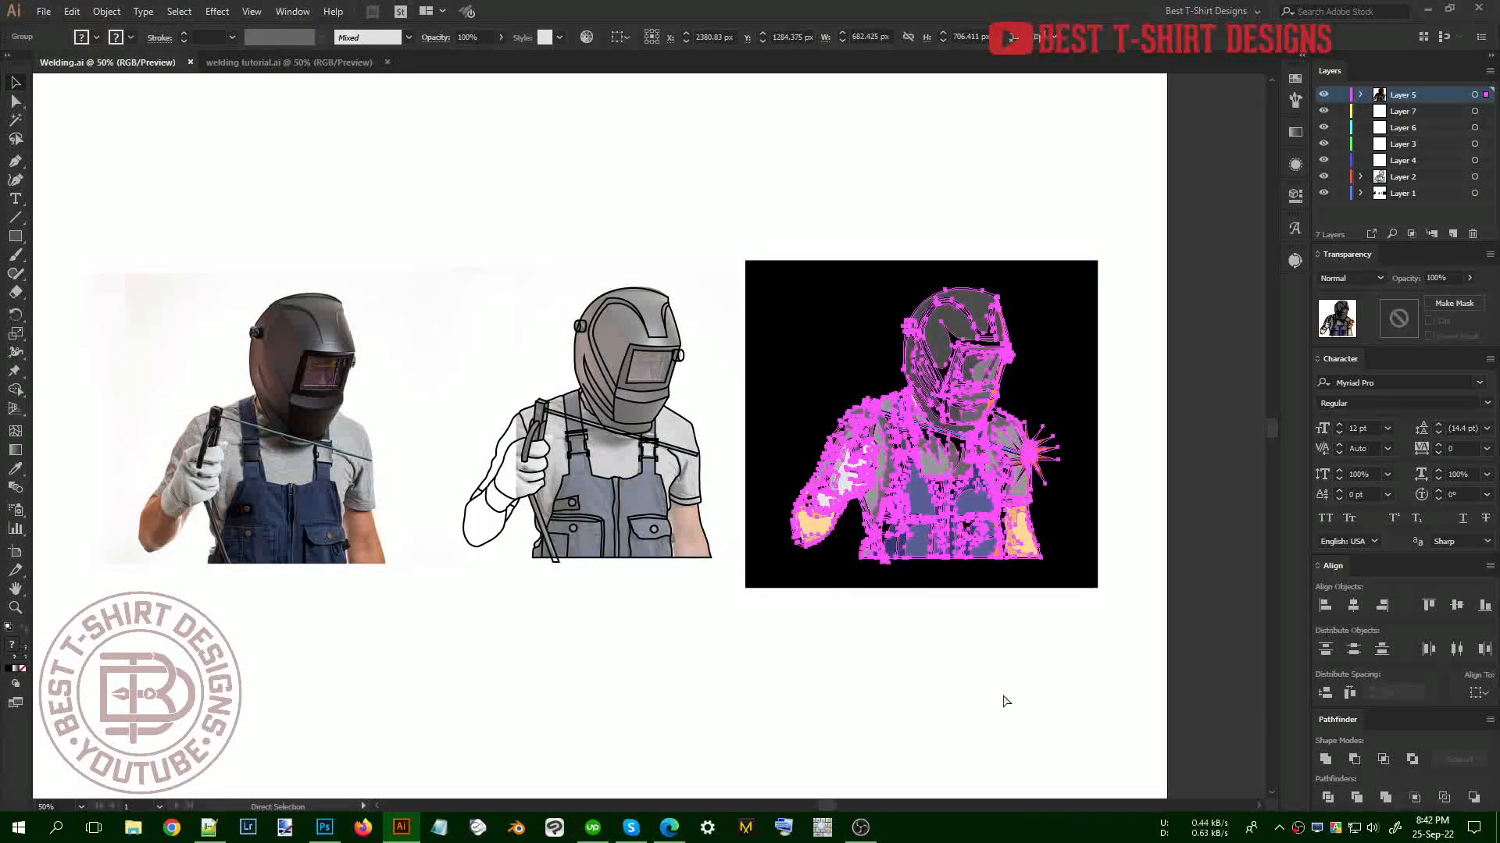
key("v")
key("a")
key("v")
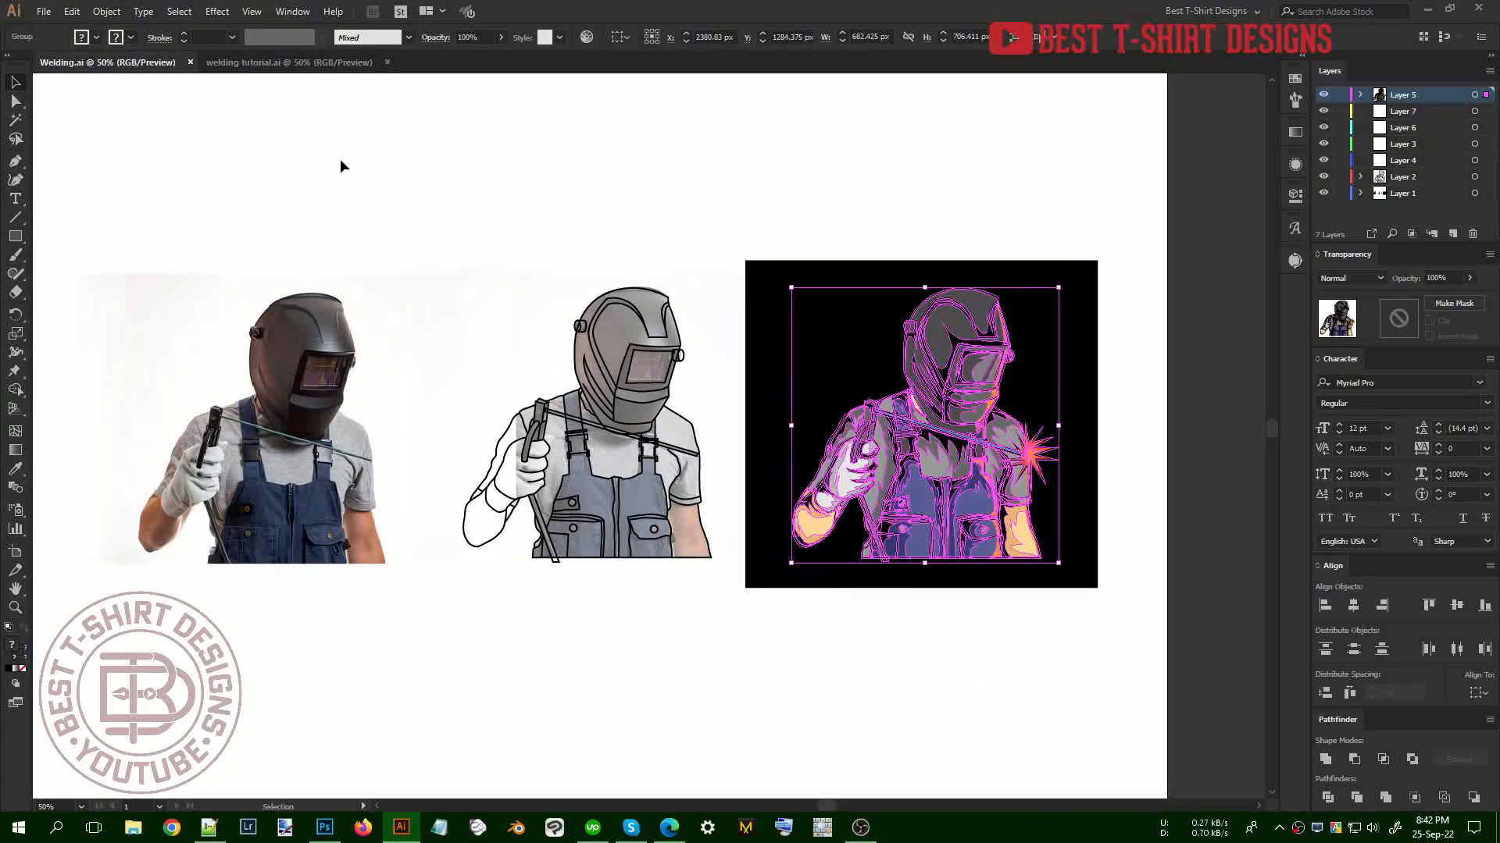
left_click(288, 62)
key("ctrl+v")
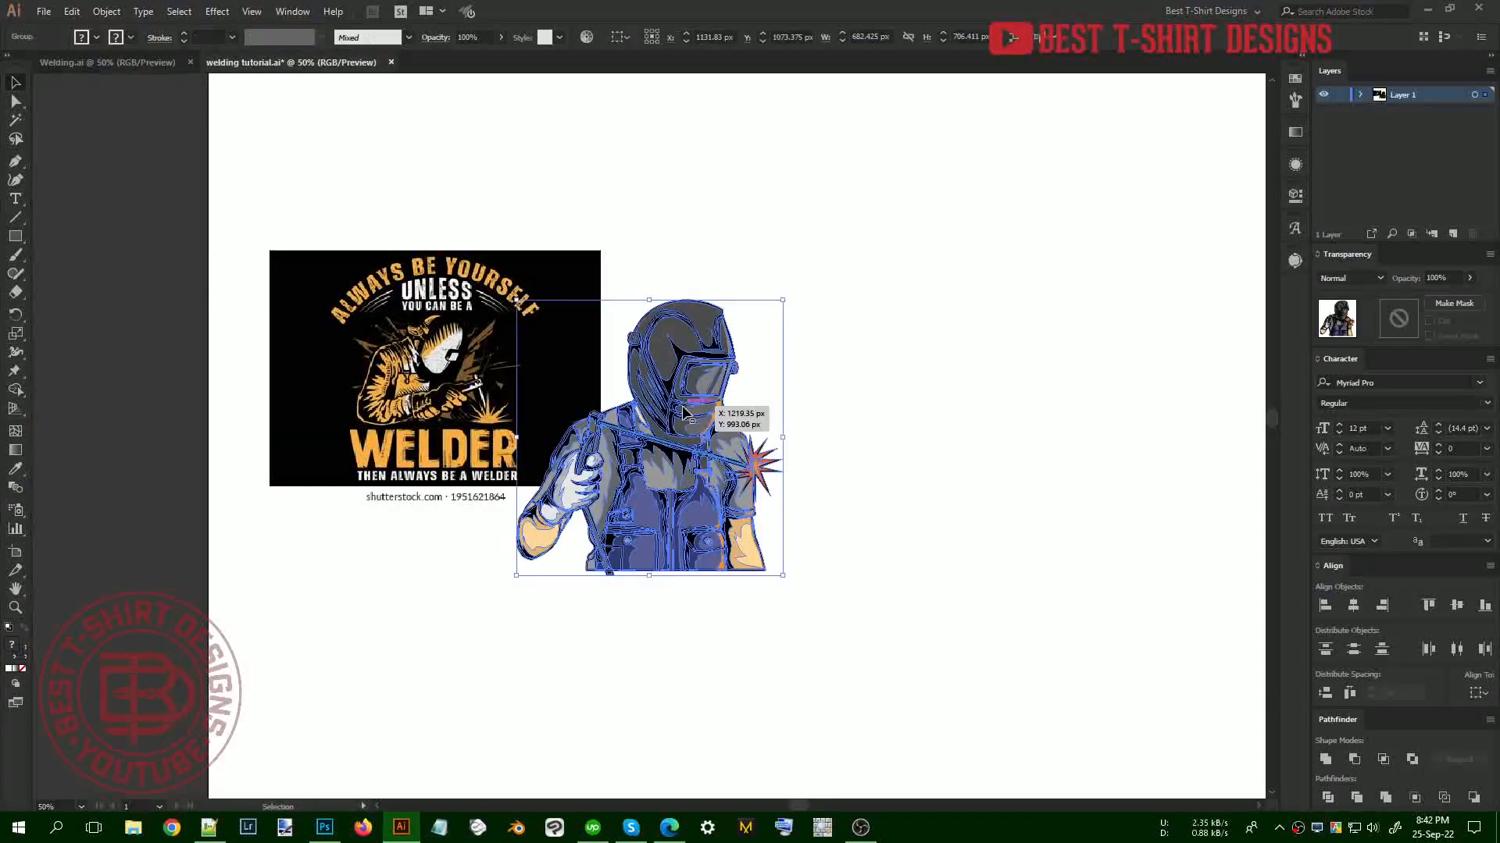
left_click_drag(673, 453, 906, 383)
left_click(326, 245)
Switch to Notepad and write four lines following the reference: "always be yourself", "unless you can be a", "welder", "then always be a welder"
scroll(327, 249, "up", 2)
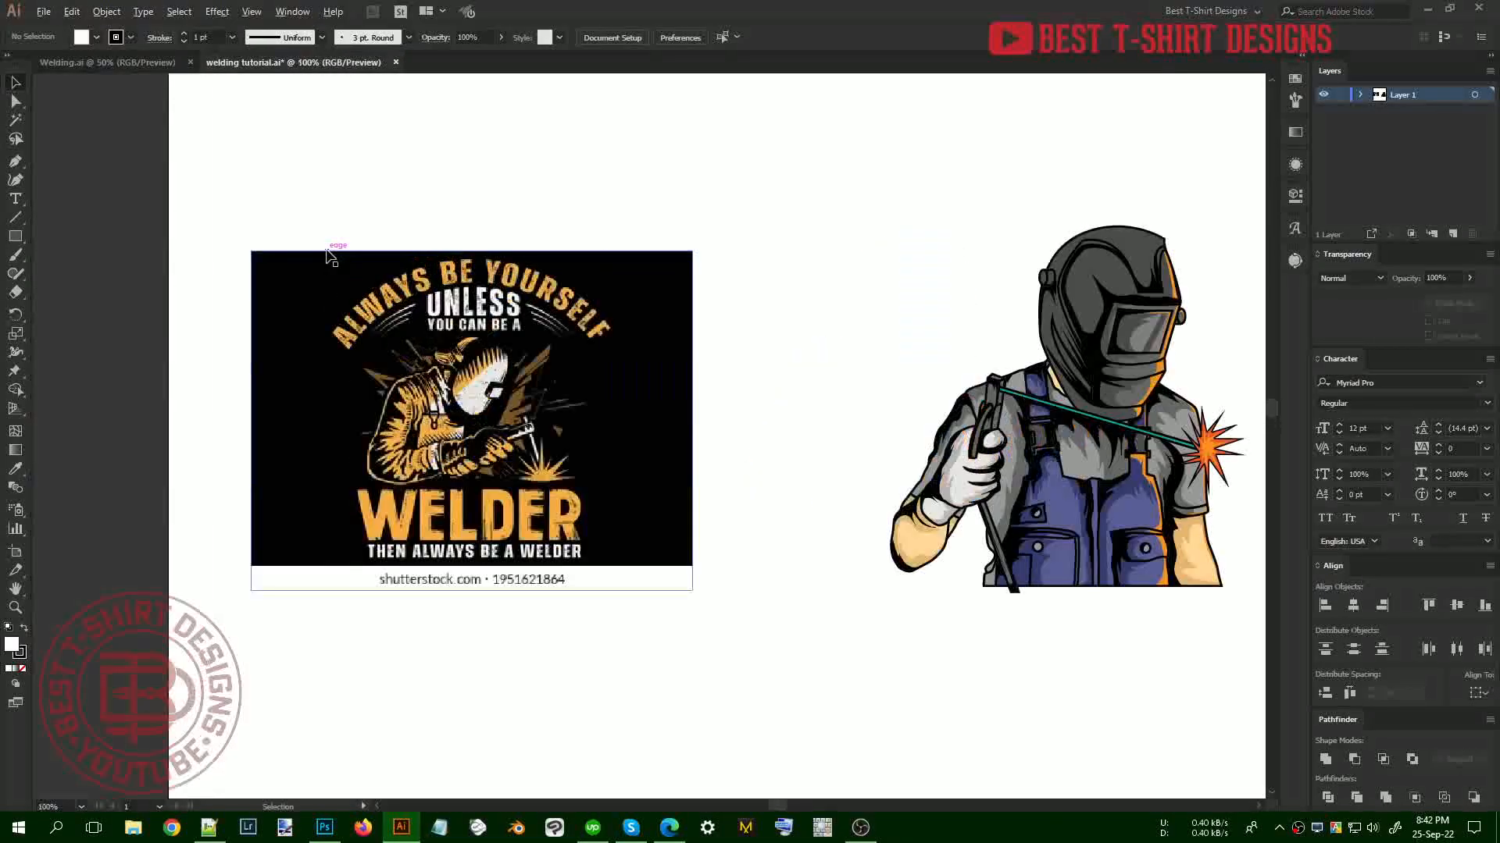
scroll(964, 500, "down", 2)
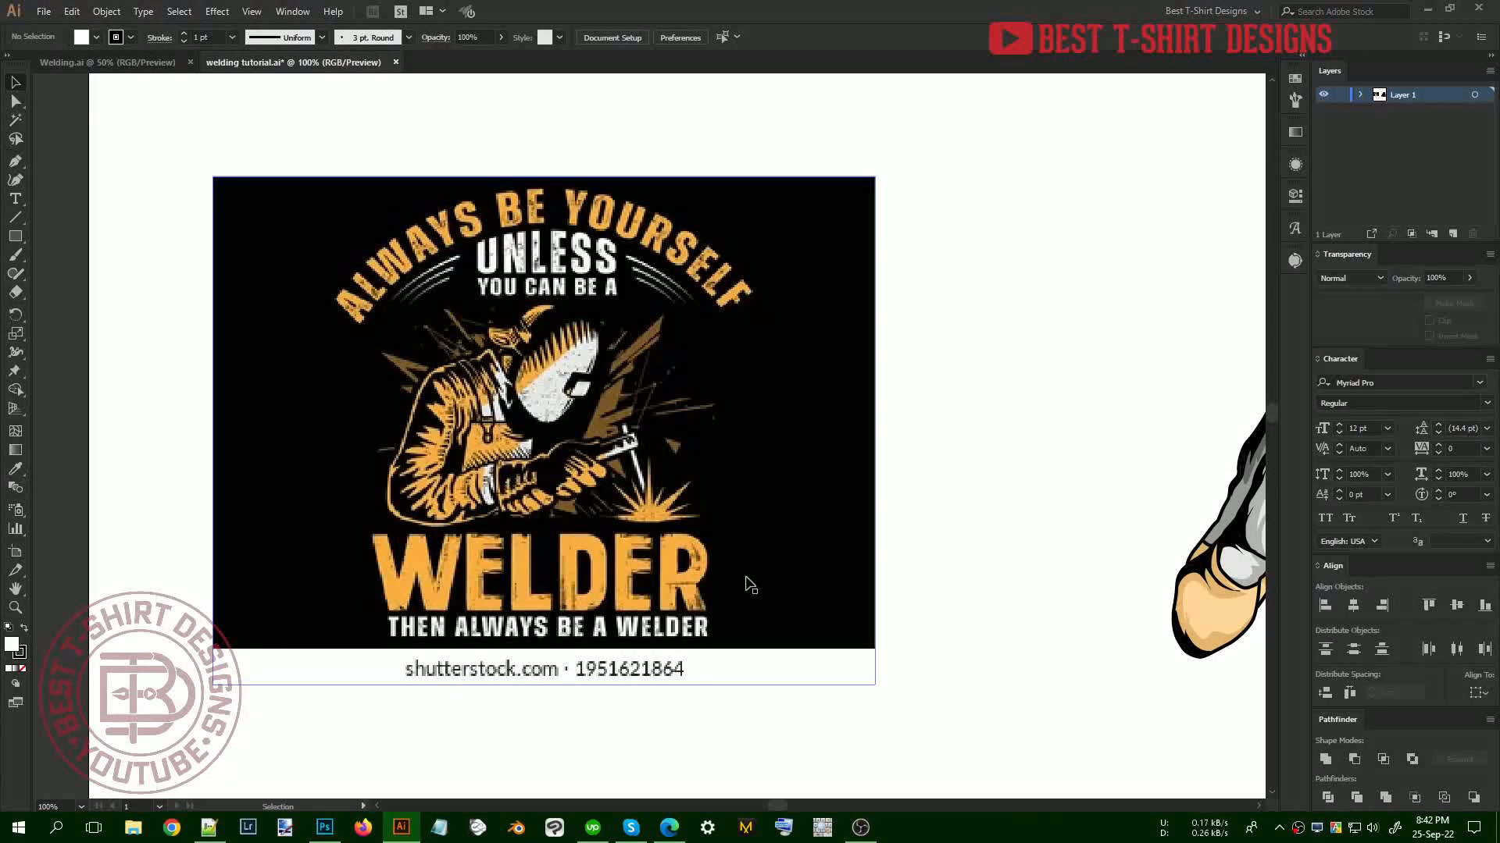
scroll(202, 394, "down", 2)
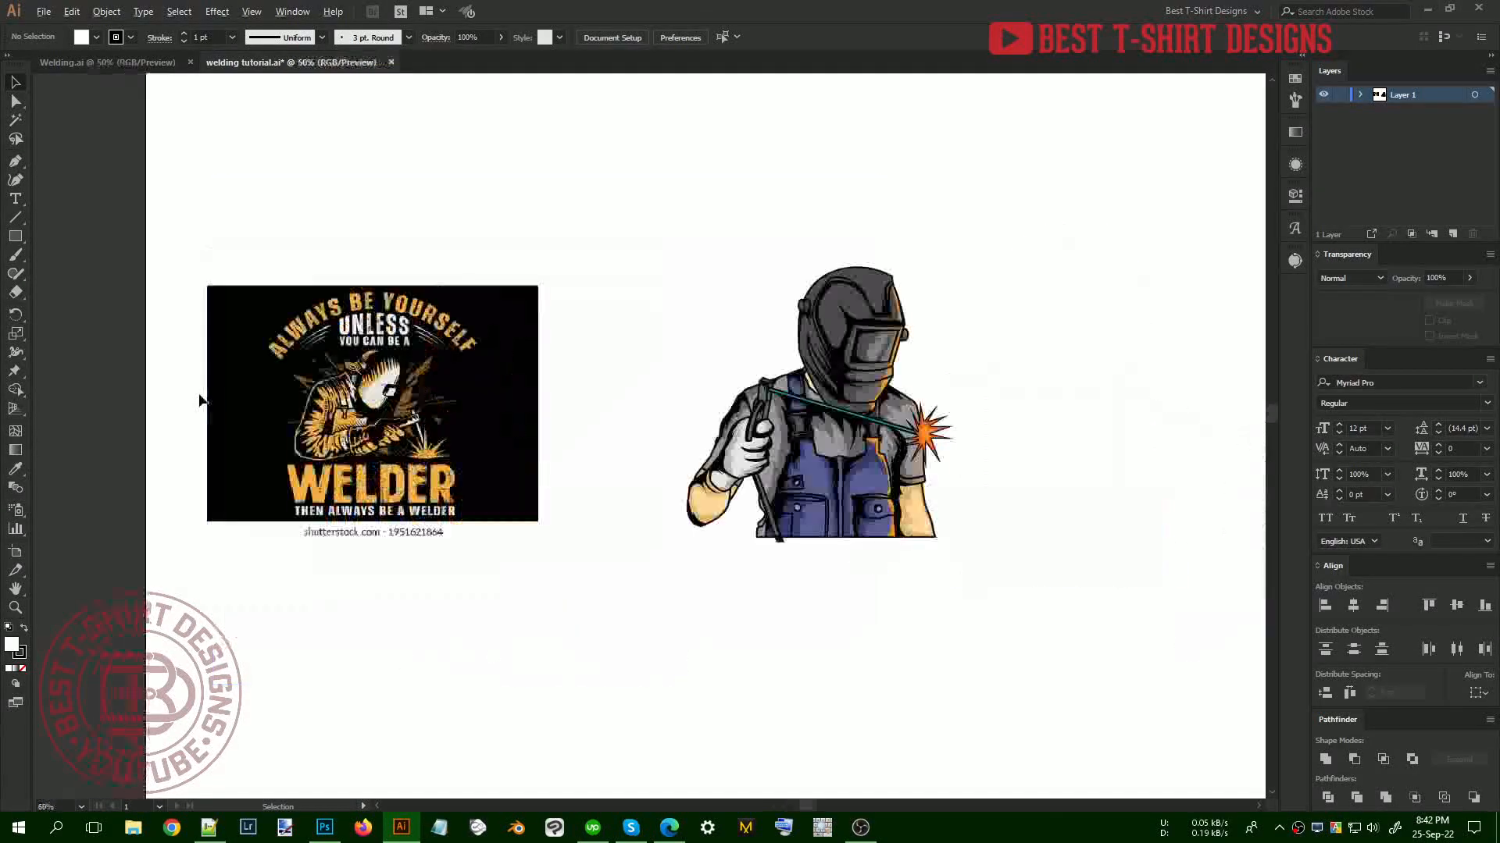
scroll(370, 418, "up", 1)
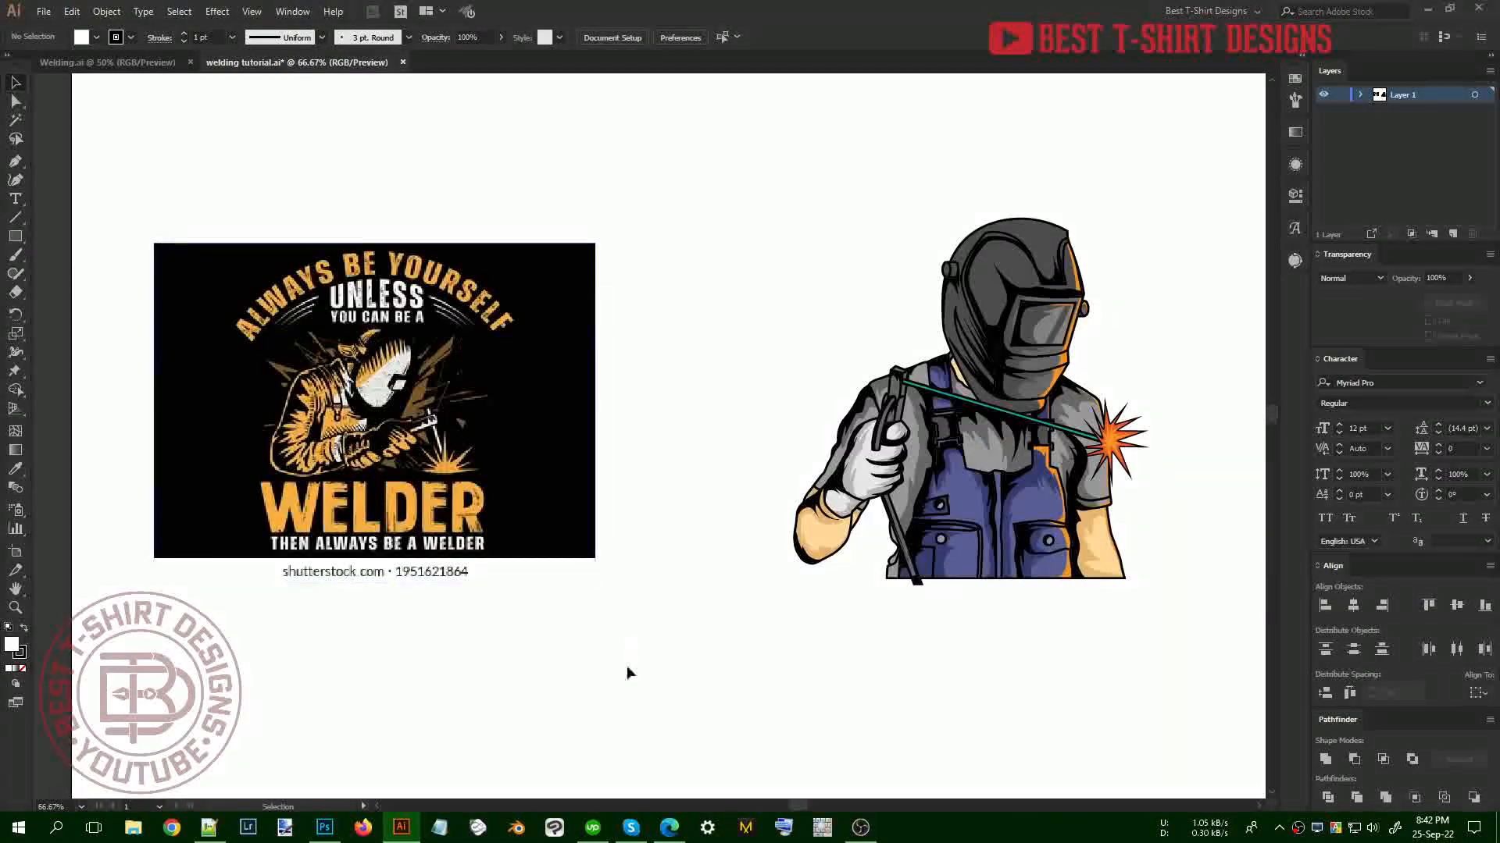
left_click(439, 827)
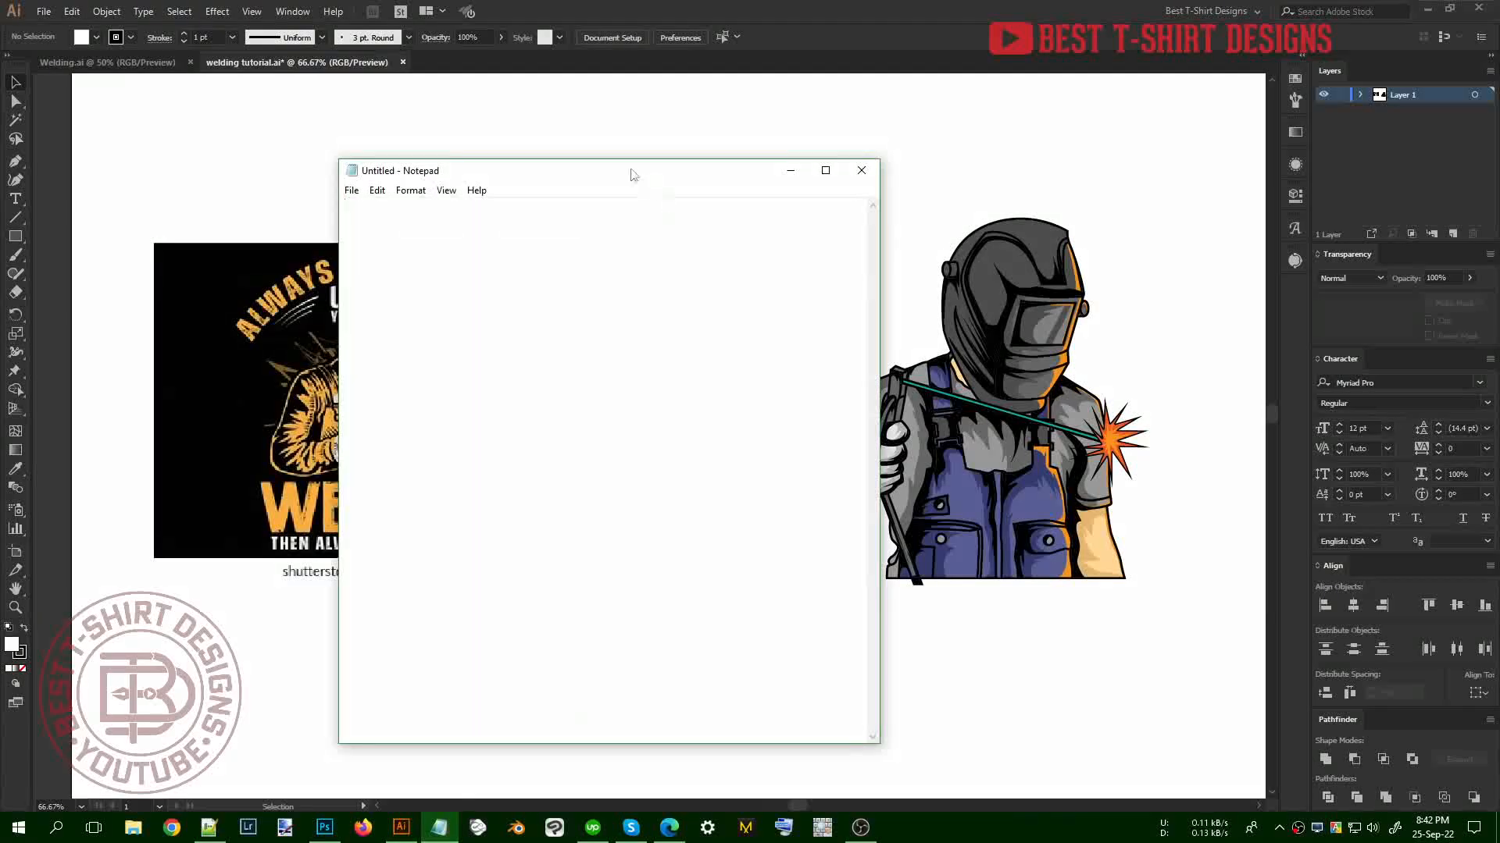
left_click_drag(629, 168, 945, 119)
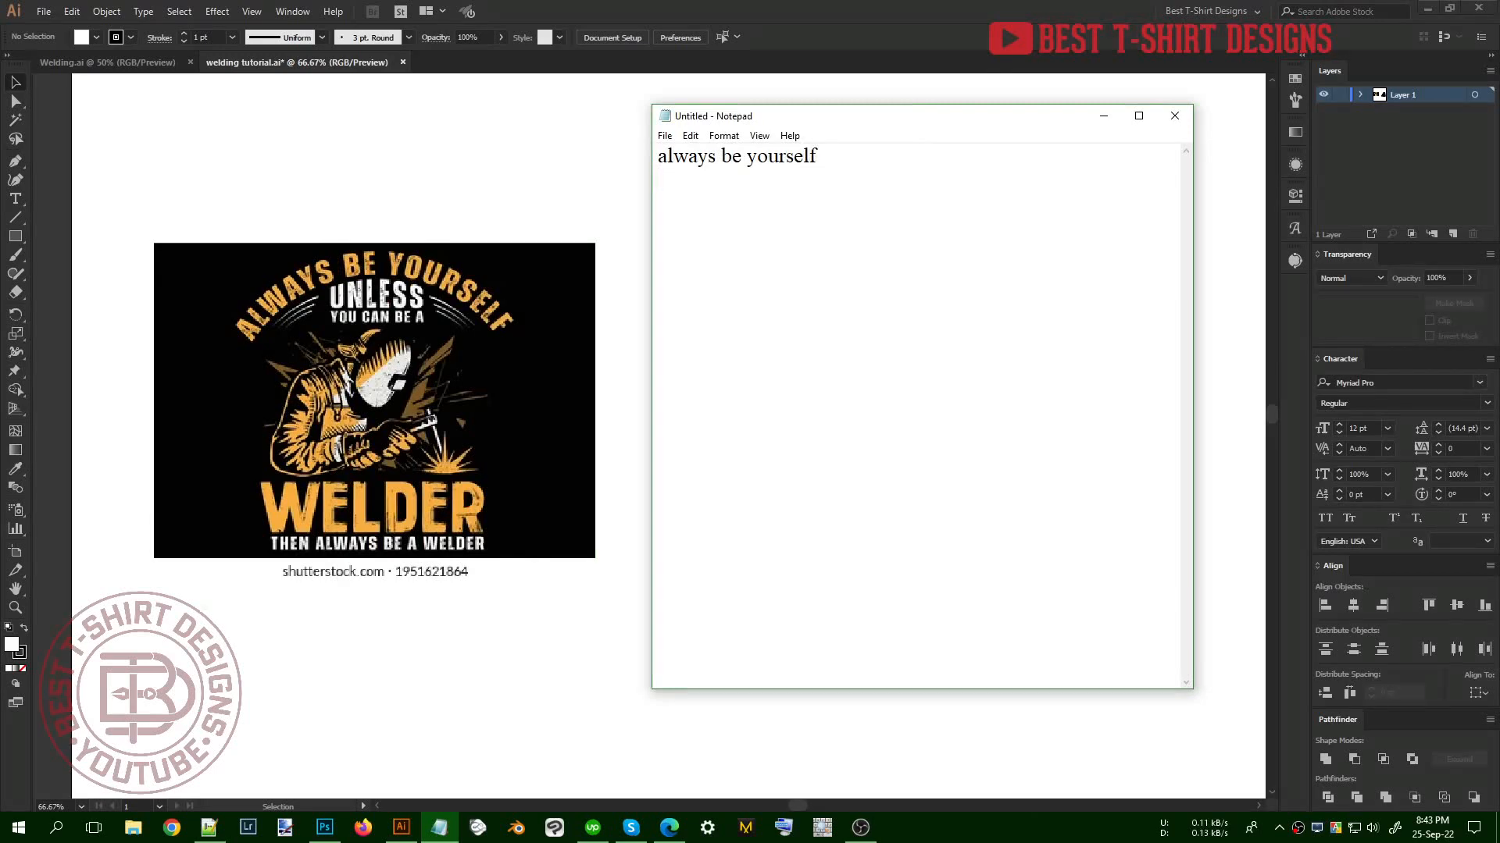
key("Return")
type("unless you can be a")
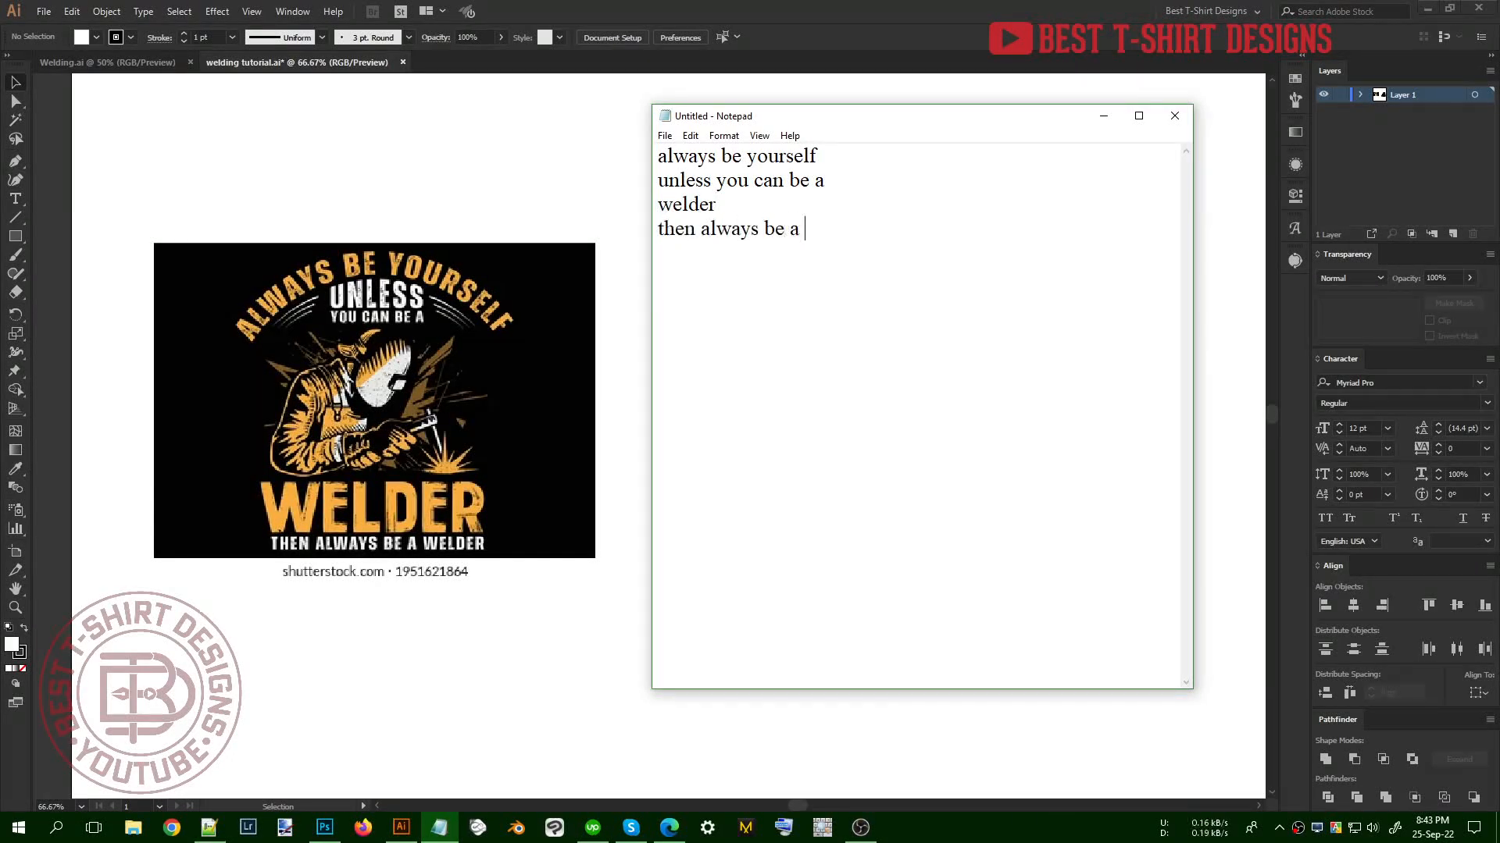
Copy the whole slogan into the Illustrator document, enlarge the text to about 44.5 pt and place it below the artwork
key("ctrl+a")
key("ctrl+c")
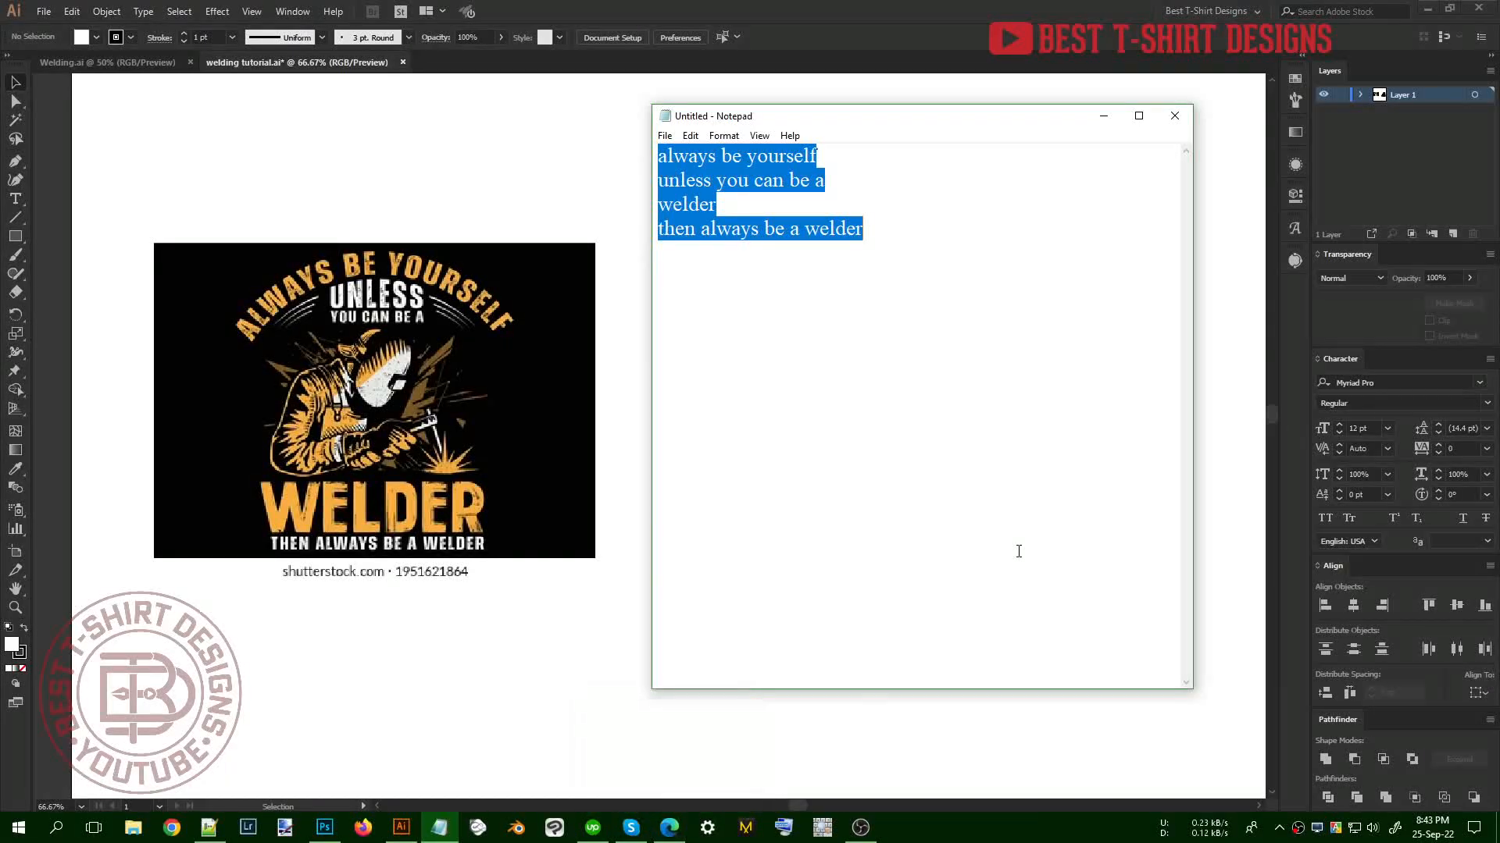
left_click(650, 664)
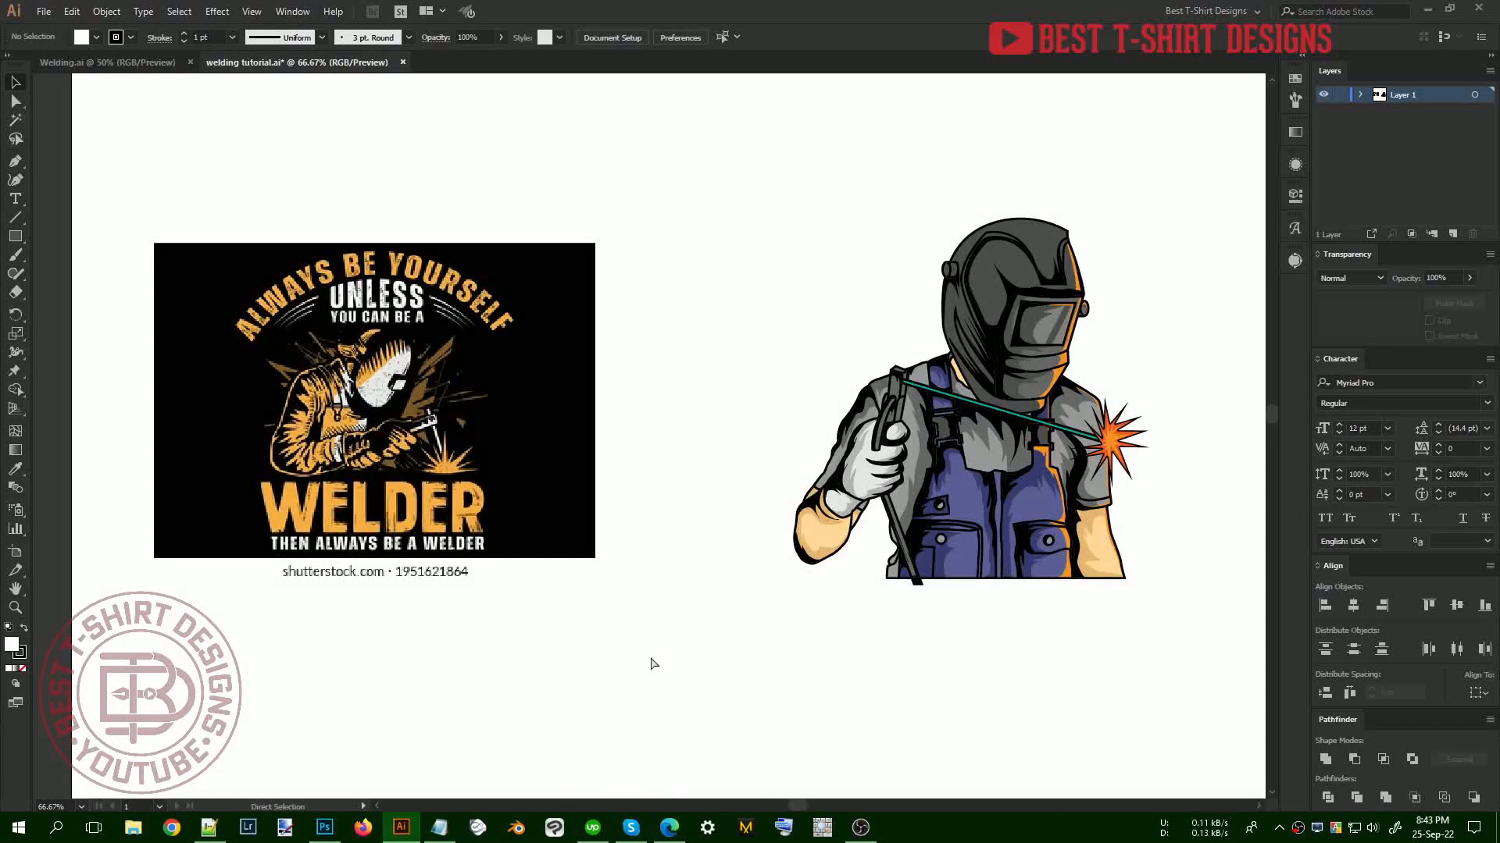
key("ctrl+v")
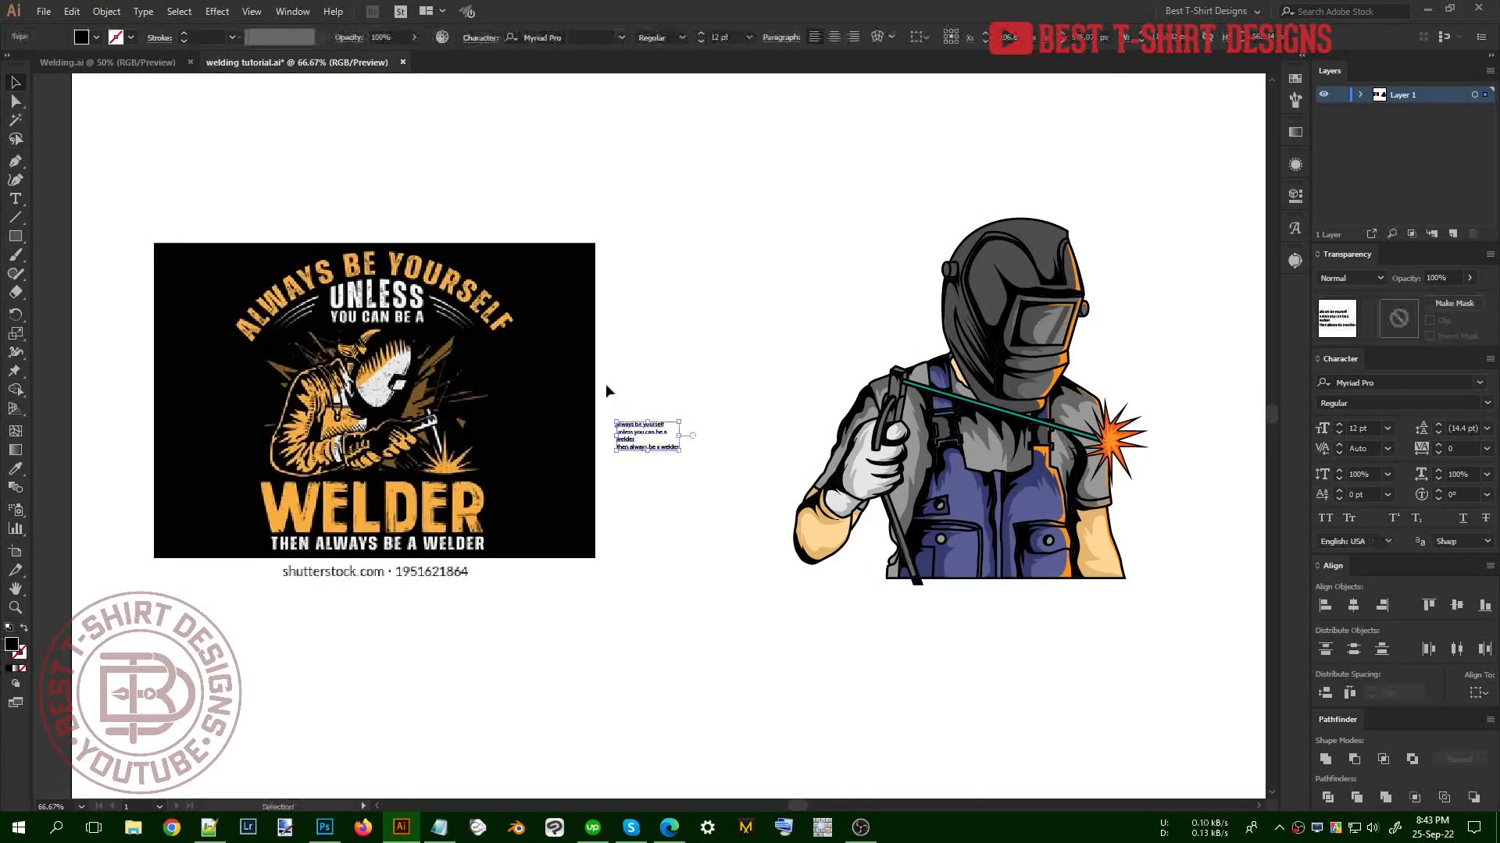
left_click_drag(701, 437, 674, 648)
scroll(676, 656, "down", 3)
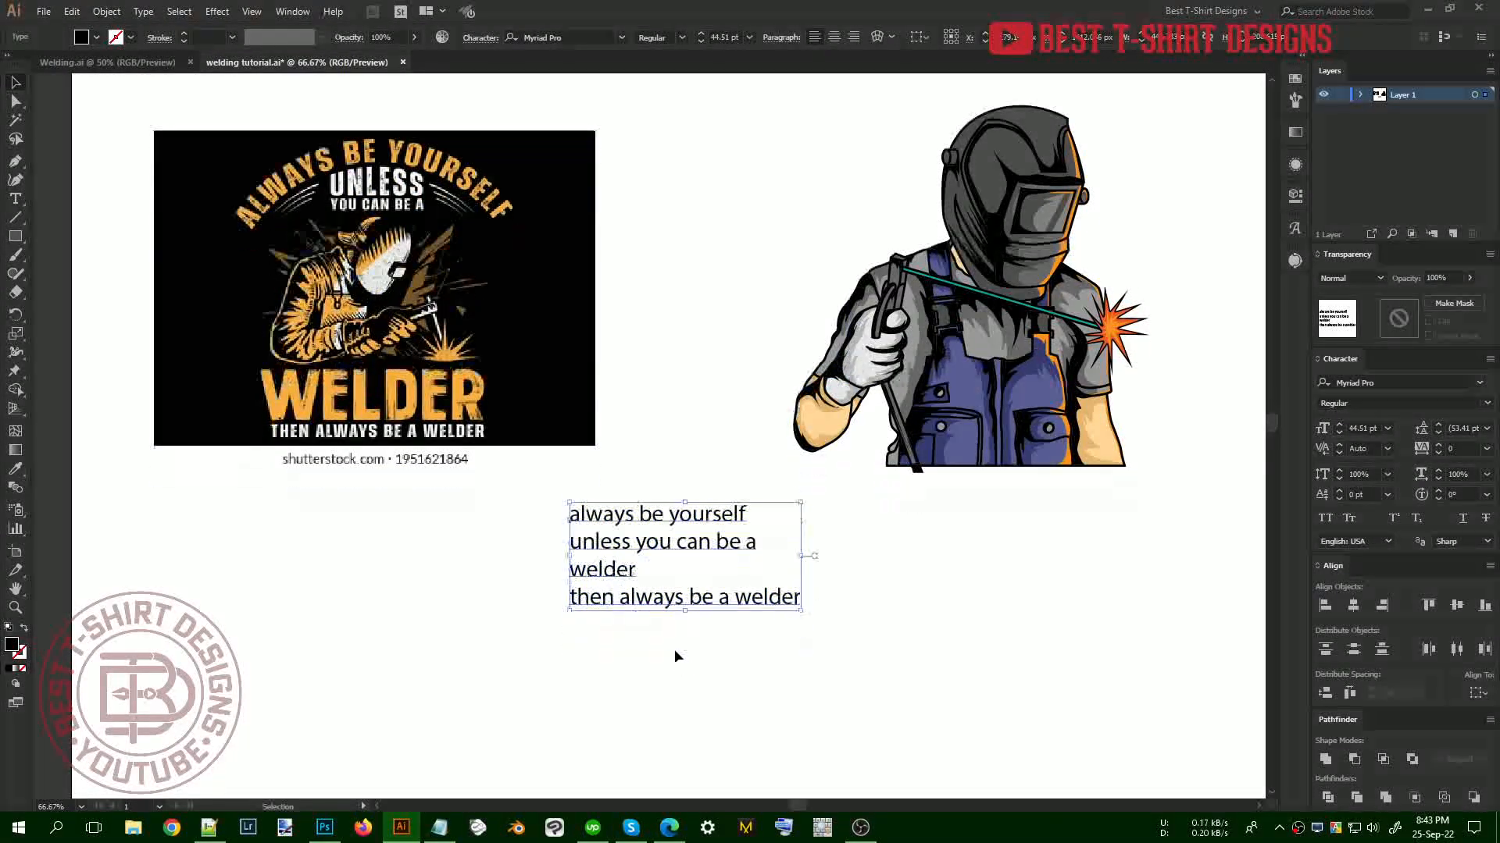
Split the slogan into separate lines with the divideTextFrame script and move all lines below the reference design
left_click(44, 11)
mouse_move(109, 347)
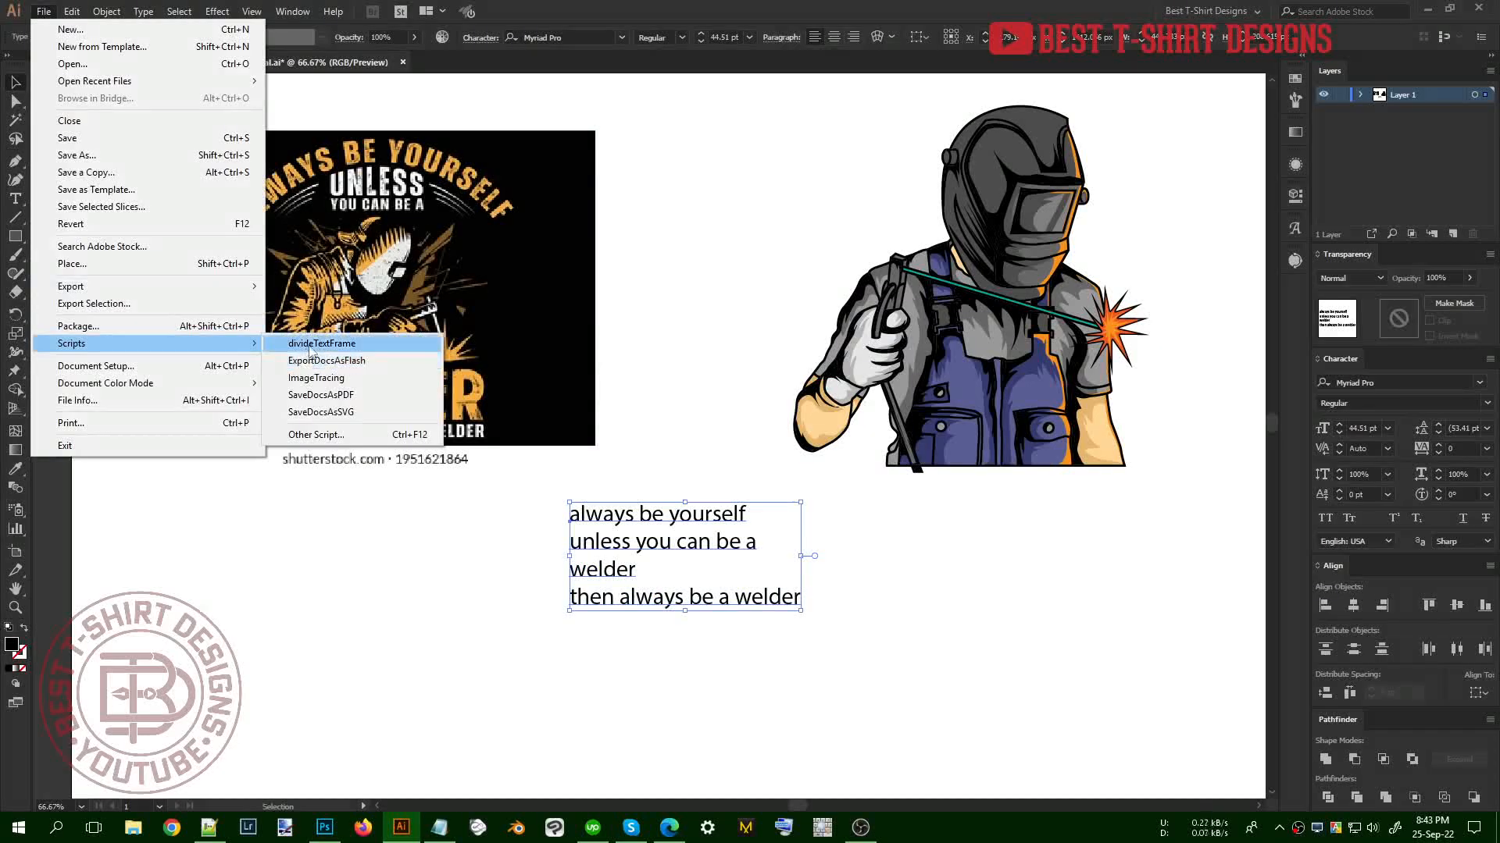
left_click(312, 343)
left_click_drag(587, 522, 575, 492)
left_click_drag(701, 518, 410, 588)
left_click(682, 606)
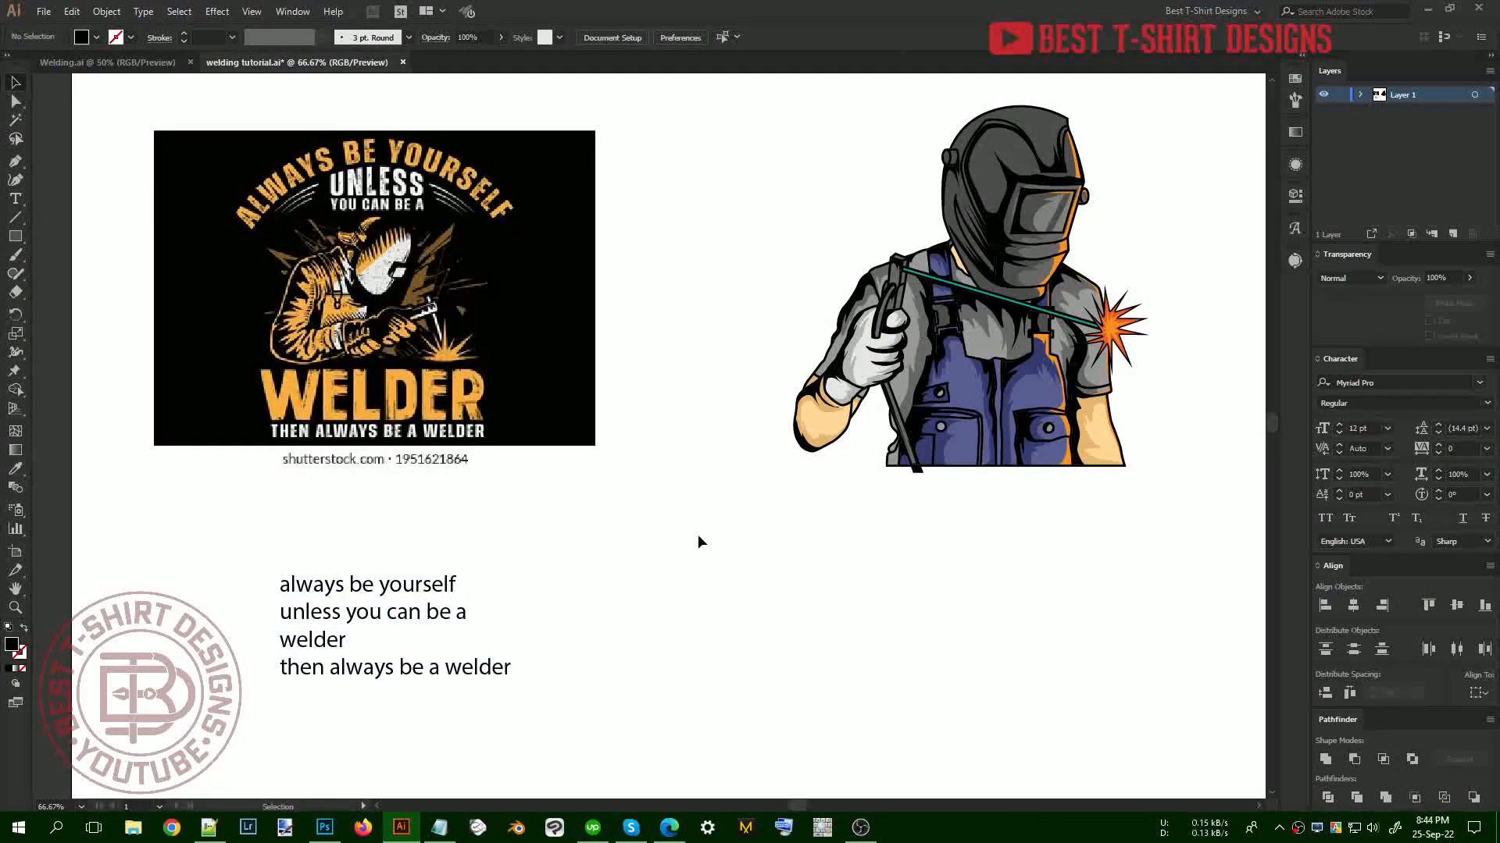
Enlarge the slogan lines and place them beyond the welder illustration's upper right, and shift the illustration closer to the reference design
left_click_drag(868, 557, 653, 574)
left_click_drag(478, 560, 575, 519)
scroll(300, 561, "down", 1)
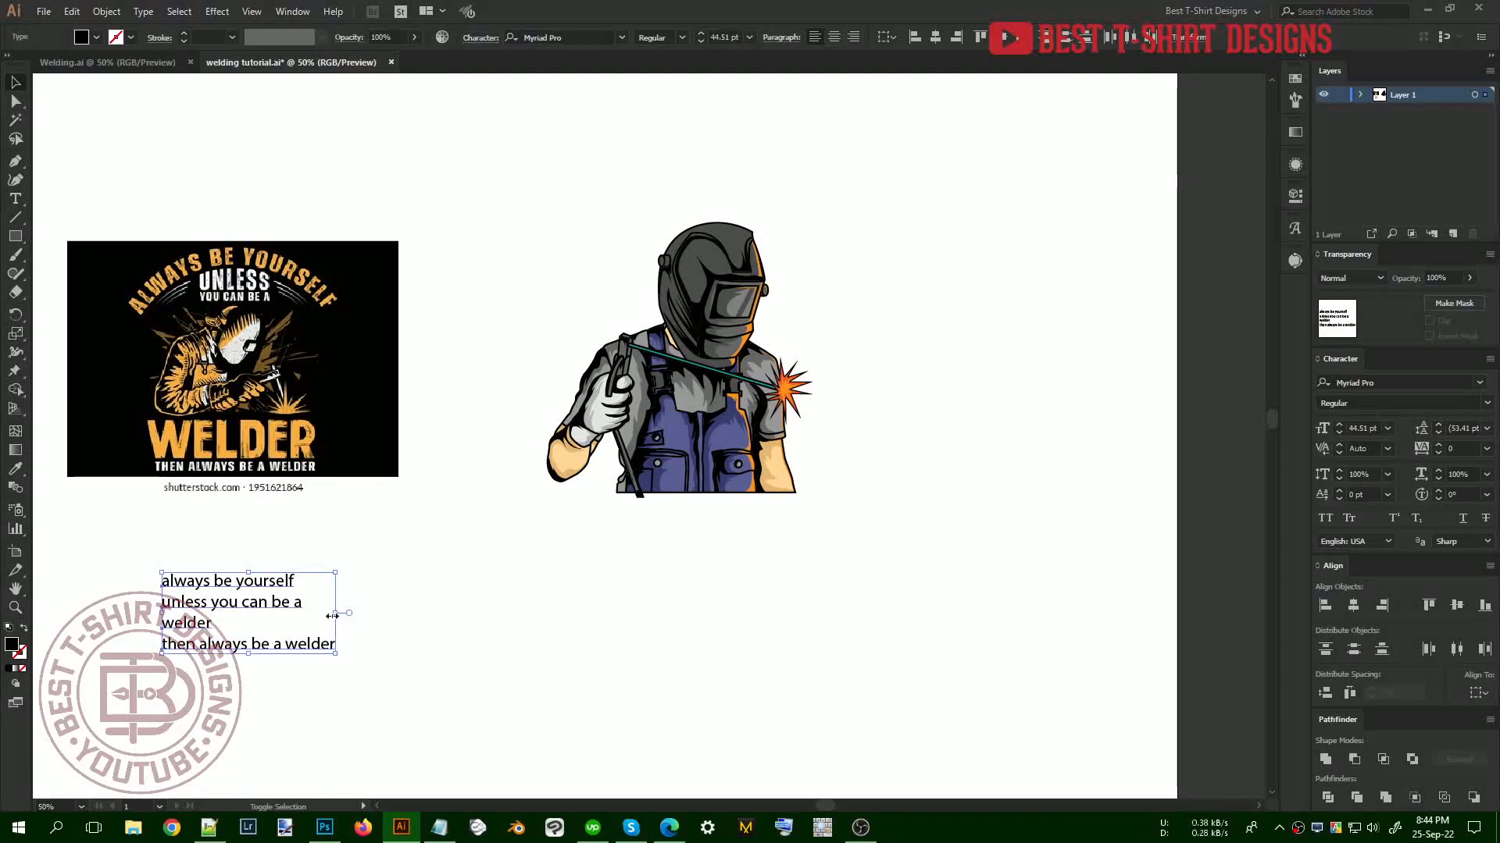
left_click_drag(336, 613, 1074, 208)
left_click_drag(711, 427, 607, 426)
left_click(759, 410)
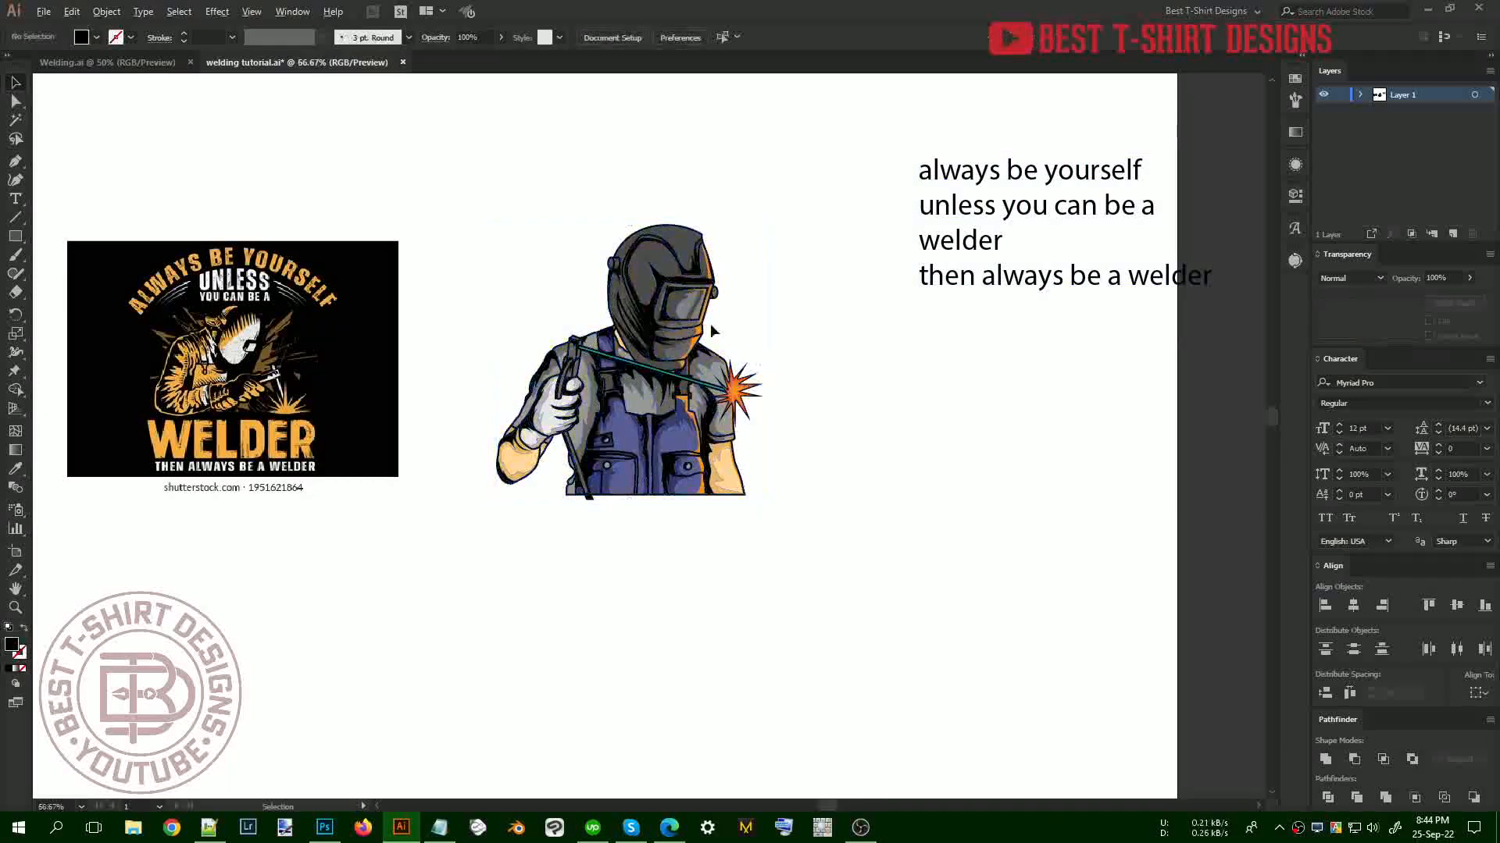
Draw a hexagon about 502 by 435 px with the Polygon tool in the empty space right of the welder
scroll(712, 323, "up", 1)
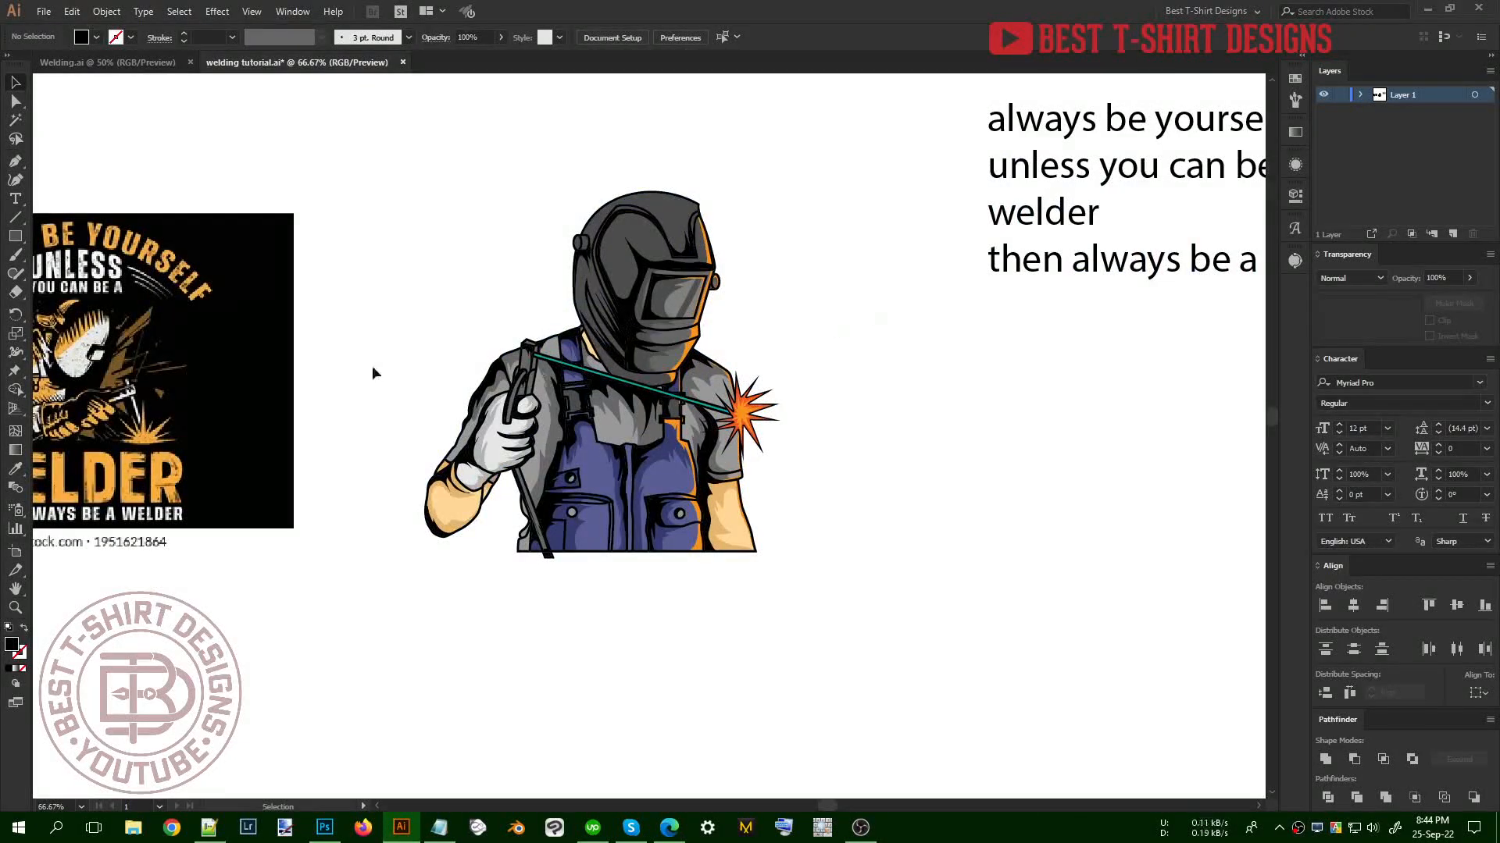
left_click(15, 236)
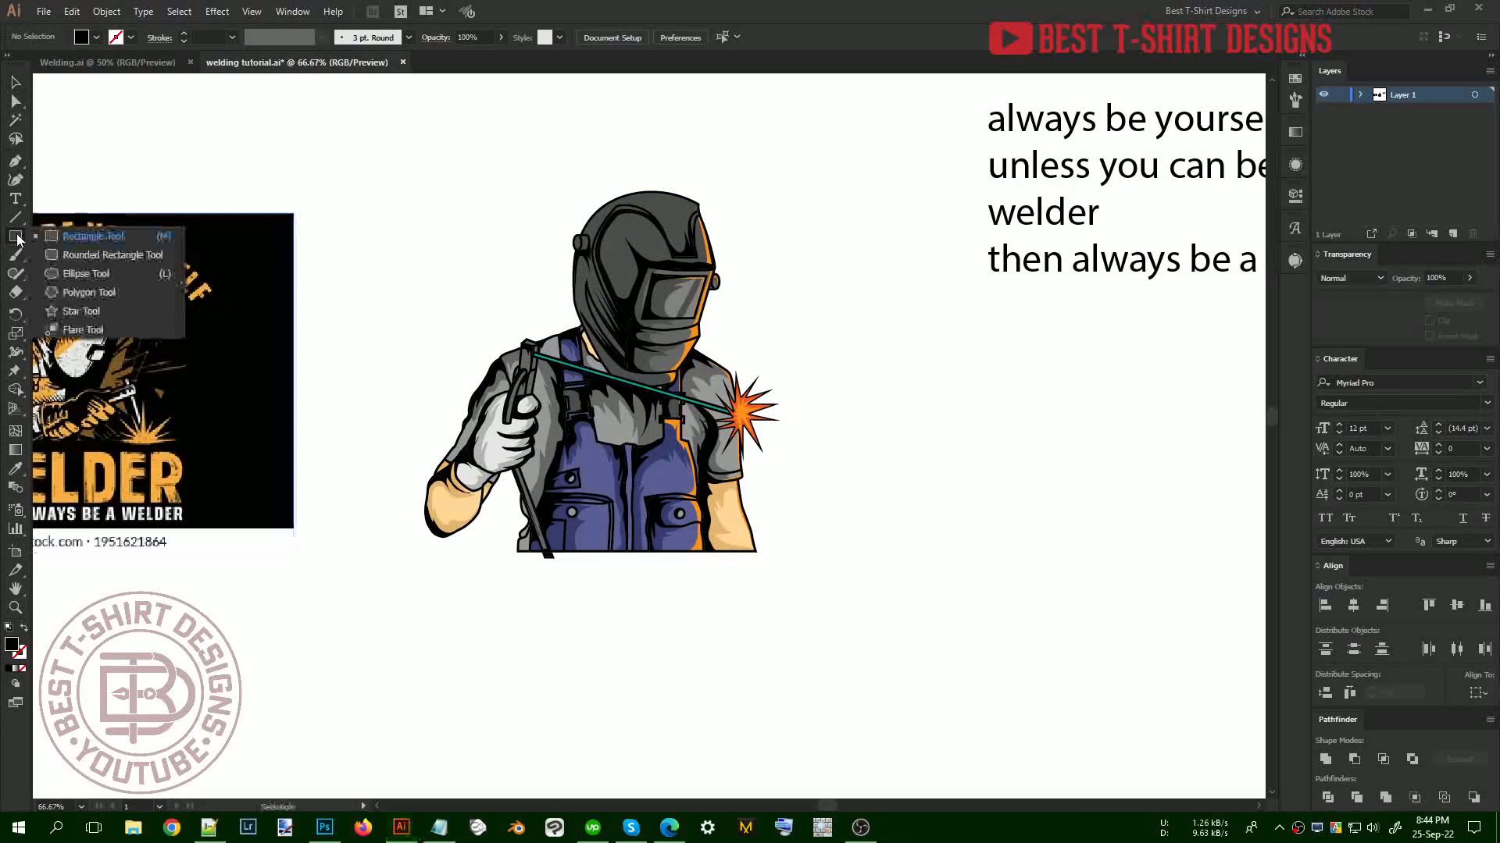
left_click(81, 294)
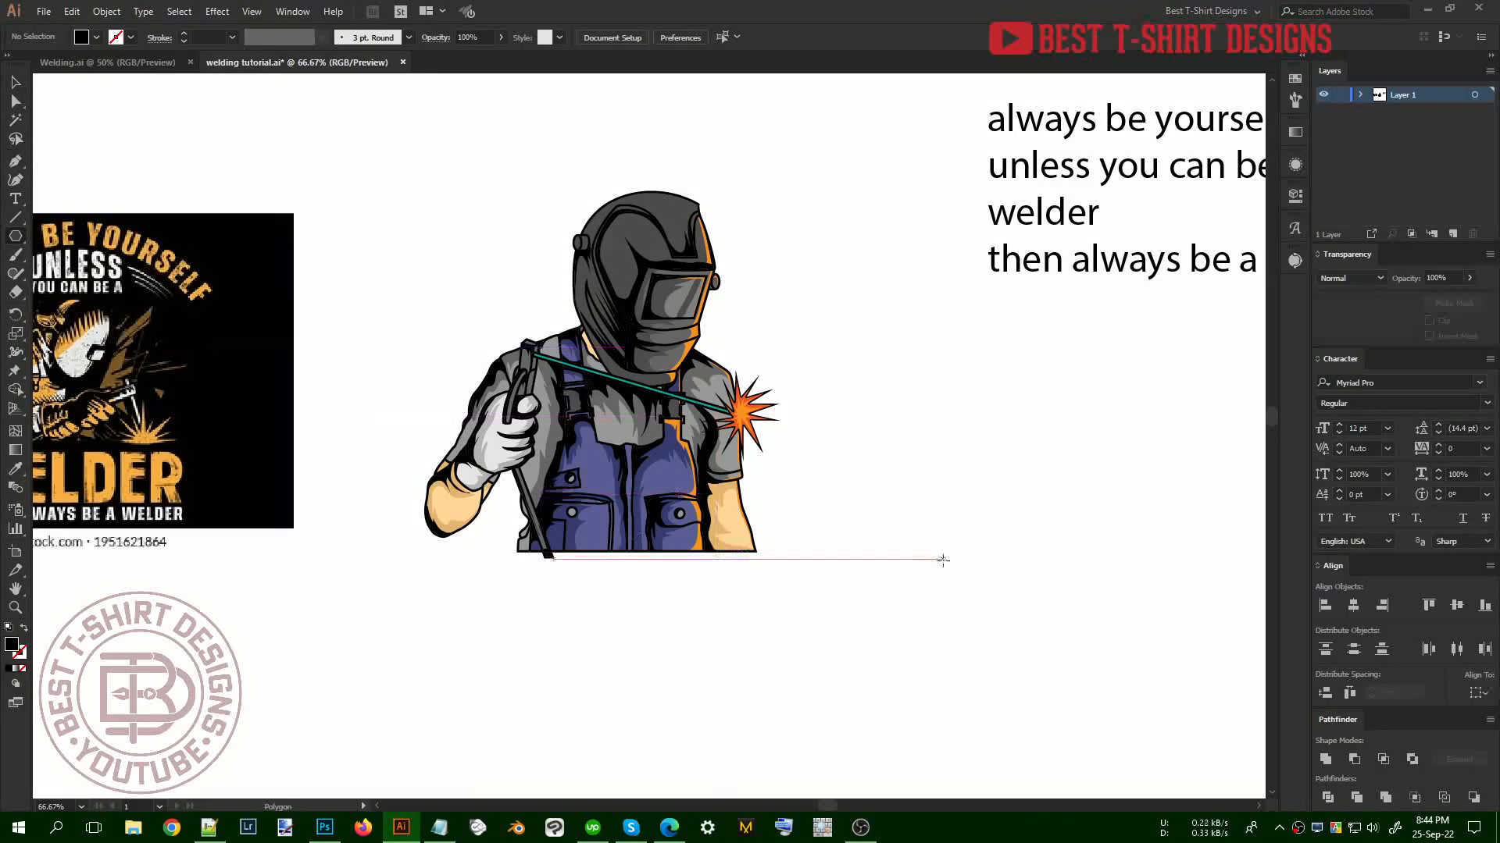
left_click_drag(933, 485, 1044, 546)
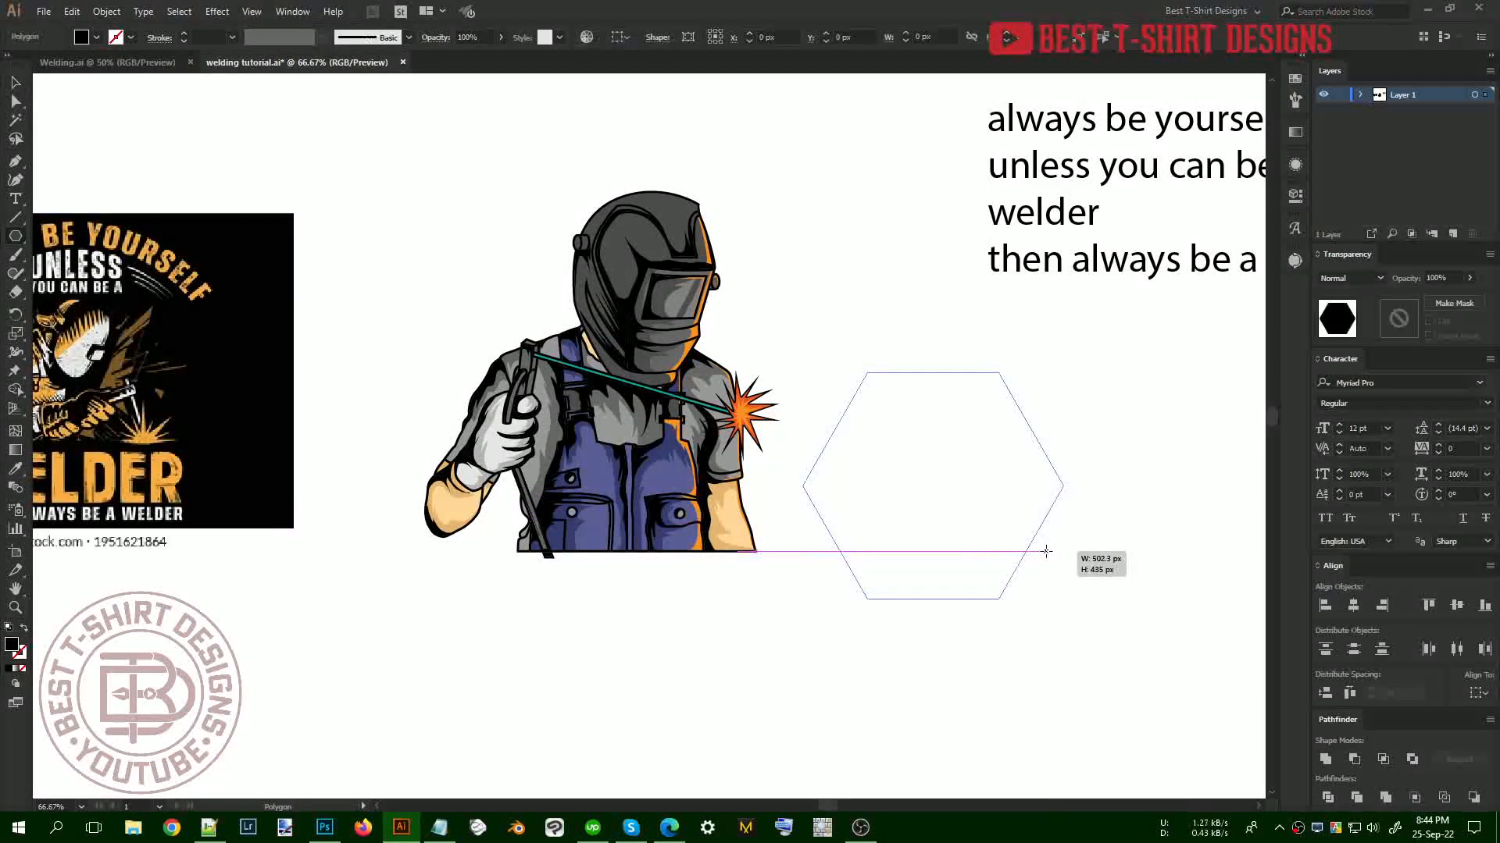
key("v")
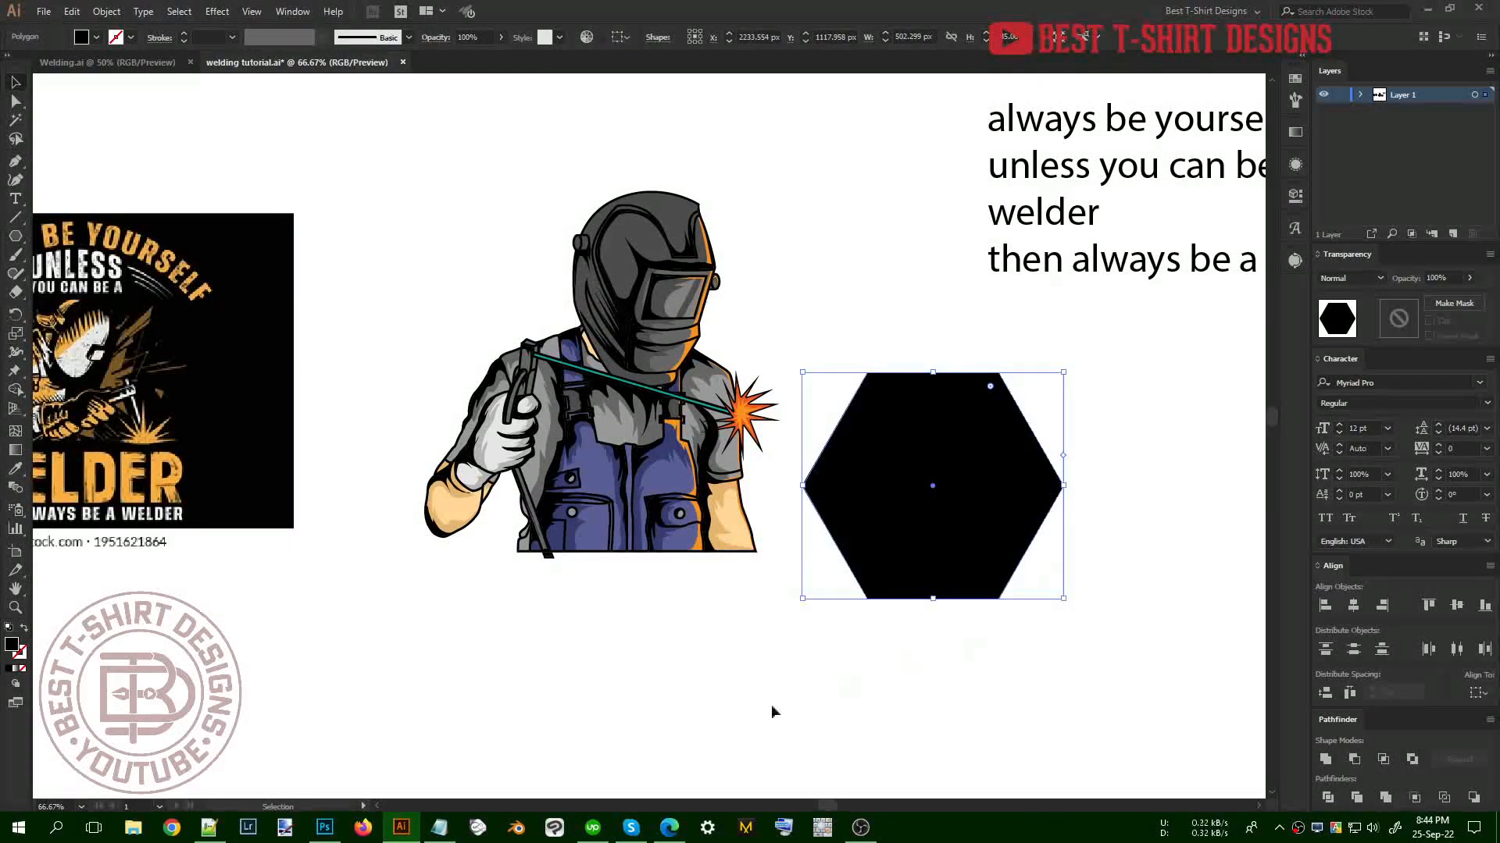
left_click(823, 828)
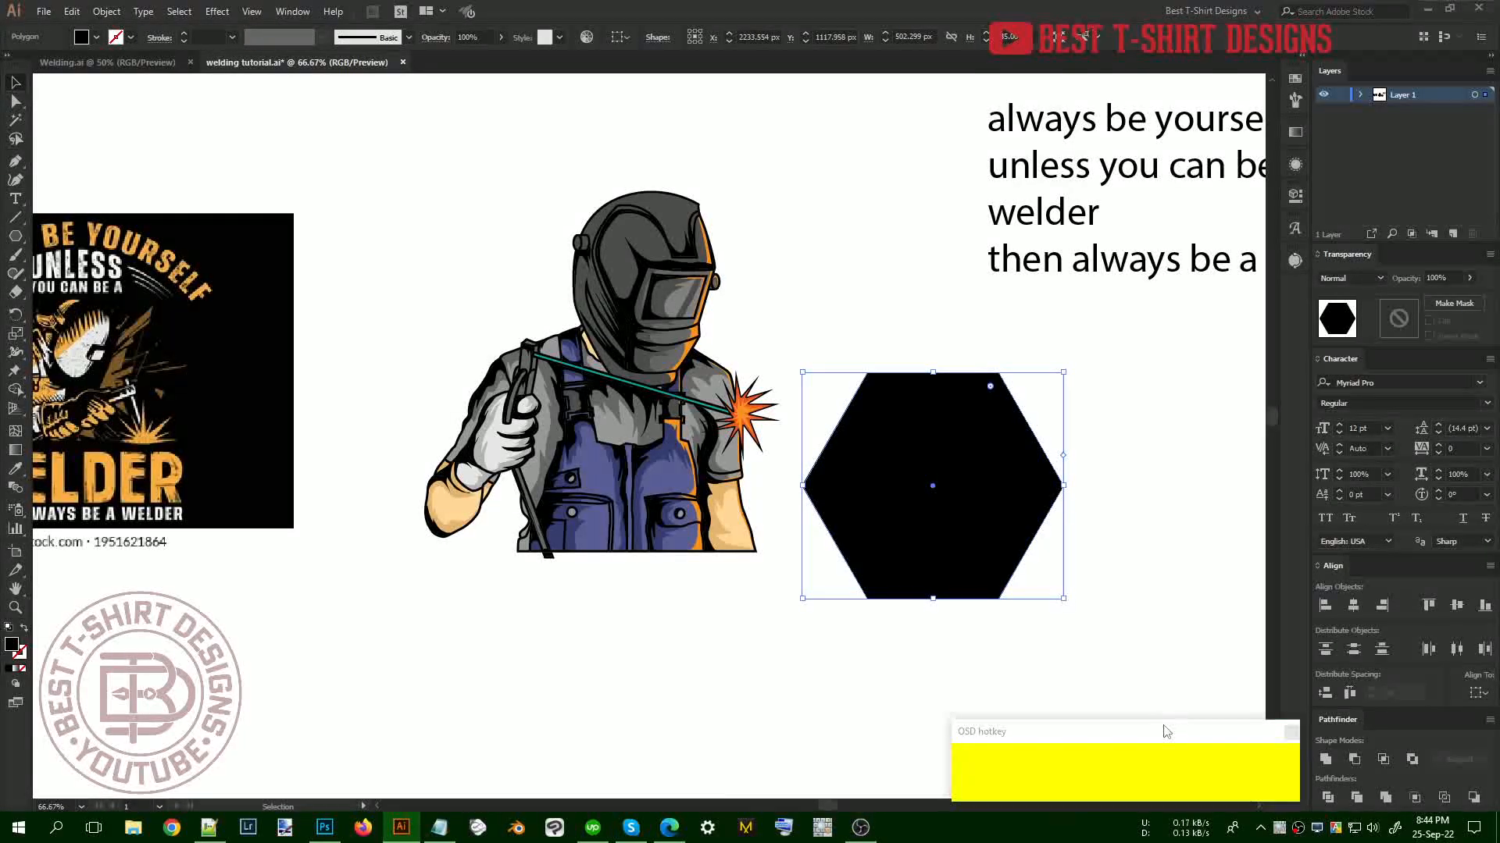
left_click_drag(1161, 723, 1156, 712)
left_click_drag(947, 473, 950, 436)
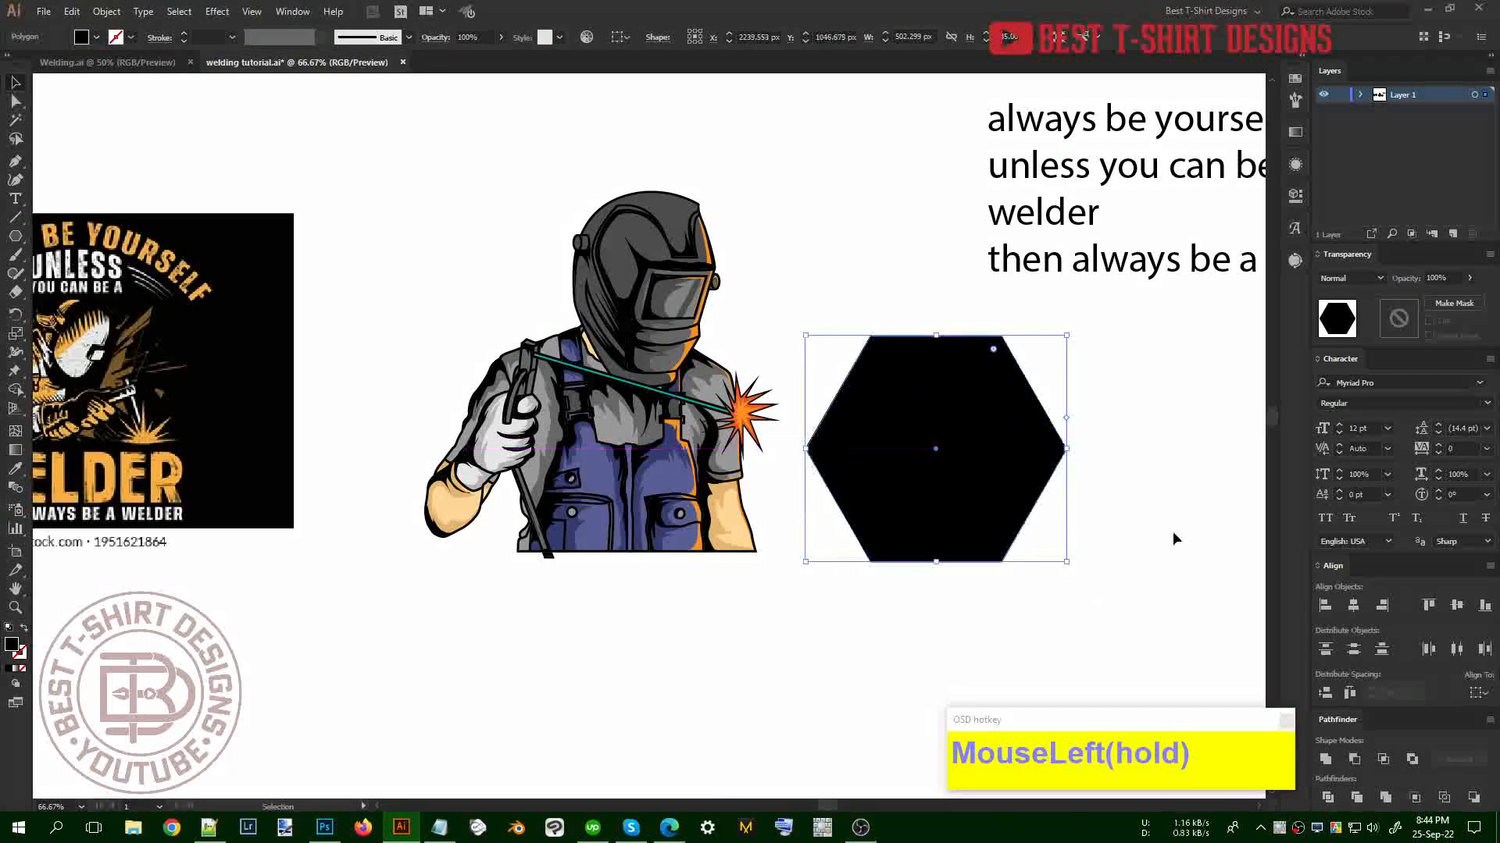
Turn the hexagon's black fill into a 10 pt outline and rotate the shape so a corner points straight up
key("shift+x")
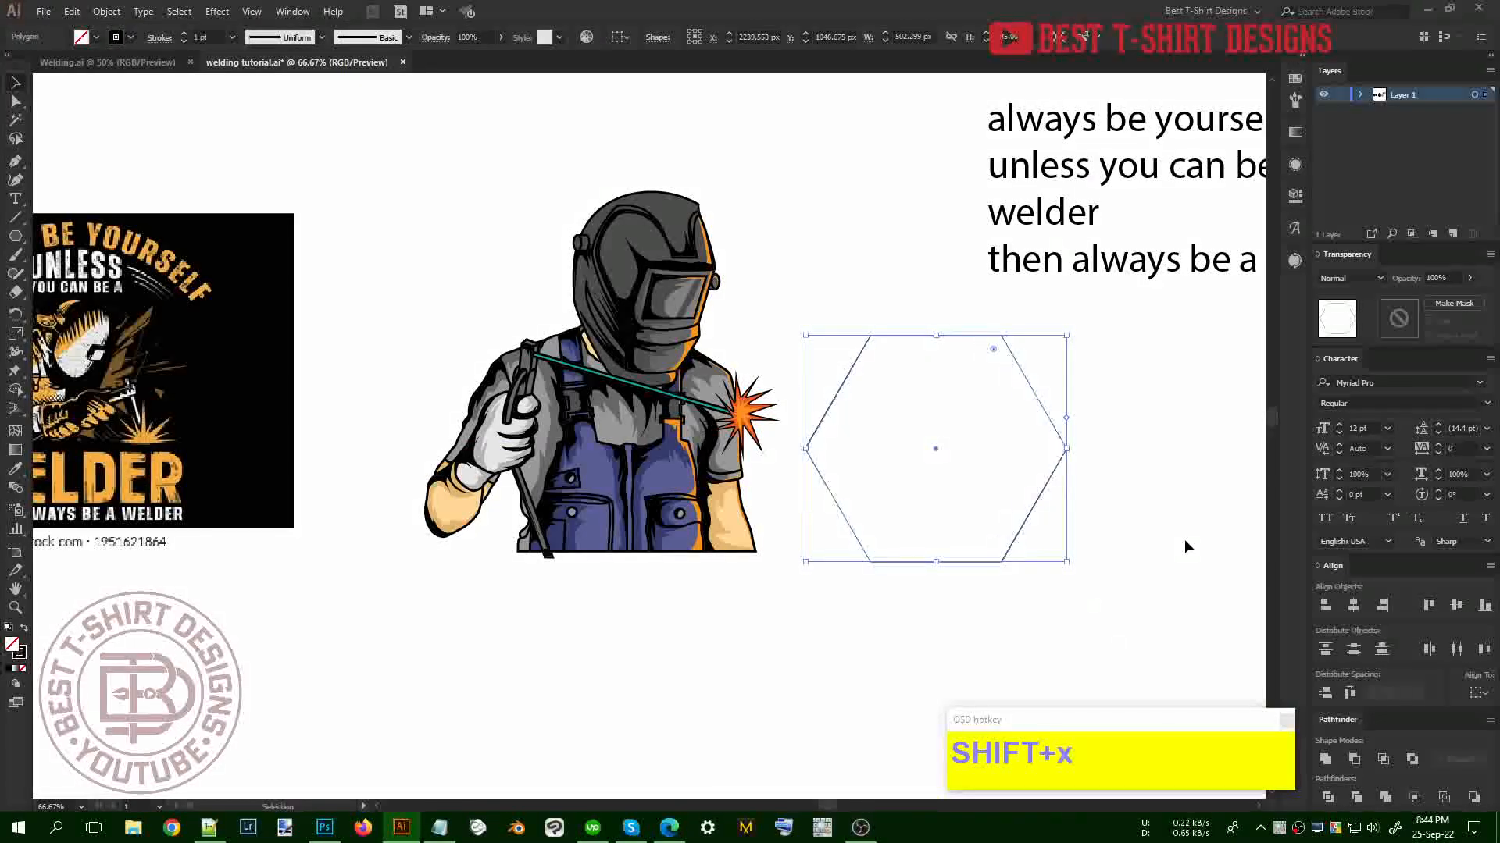
scroll(207, 38, "up", 1)
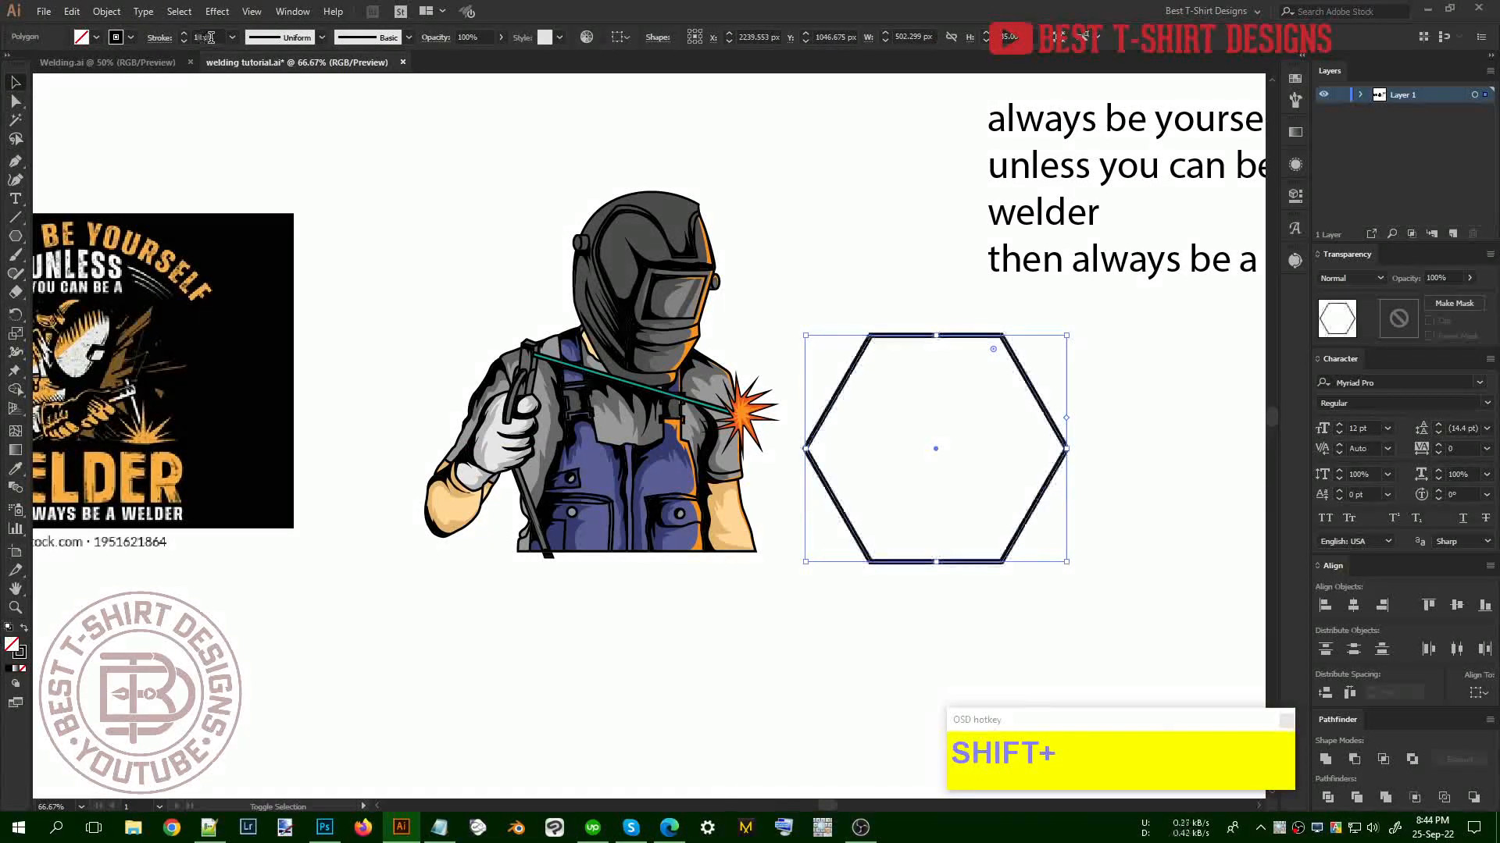
left_click_drag(1076, 453, 981, 584)
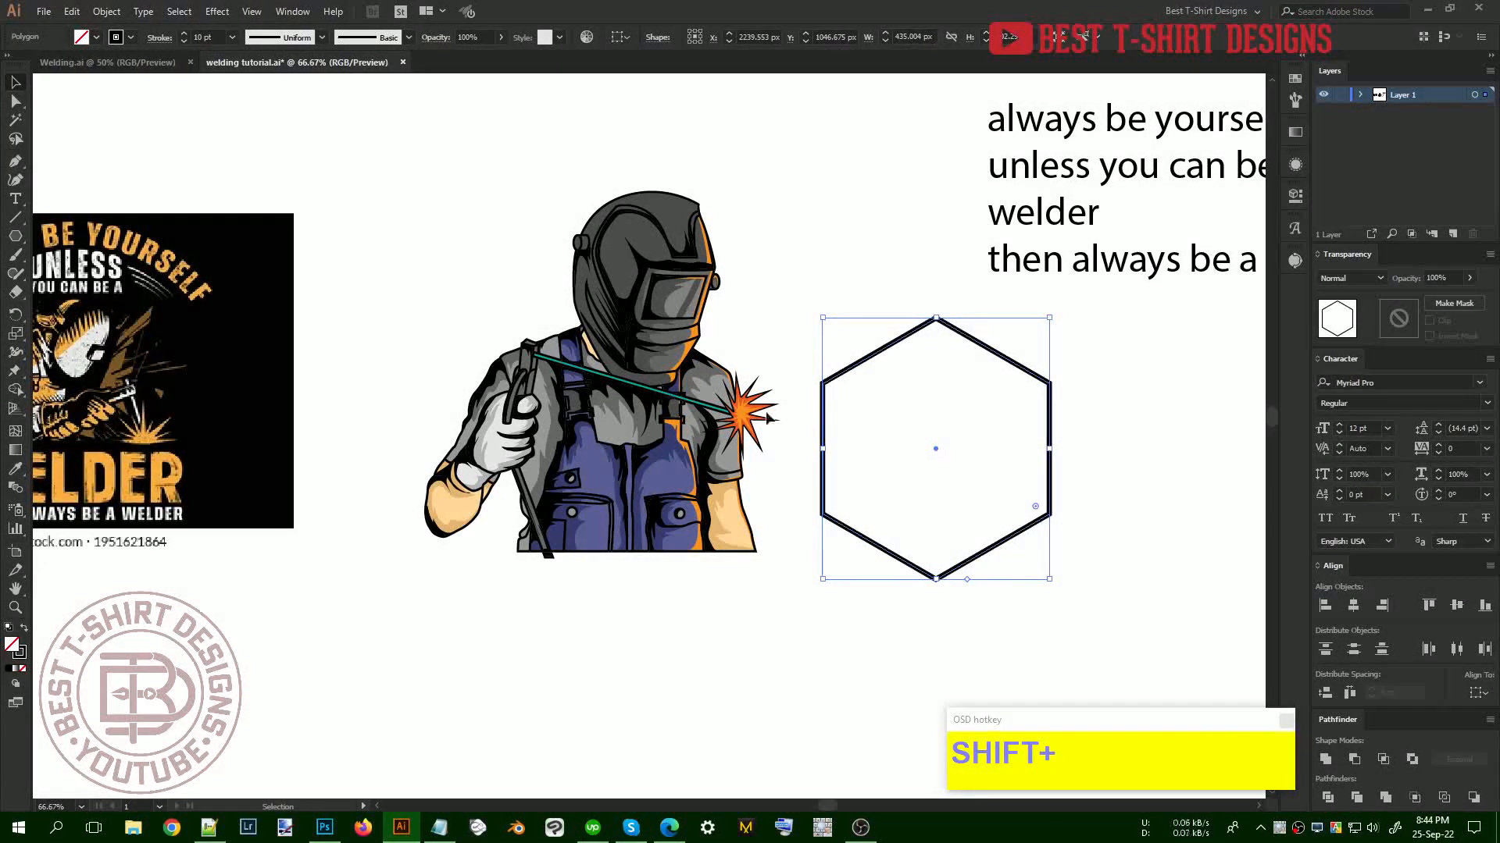
Round the hexagon's two lower side corners to a radius of about 193 px to form a shield
key("a")
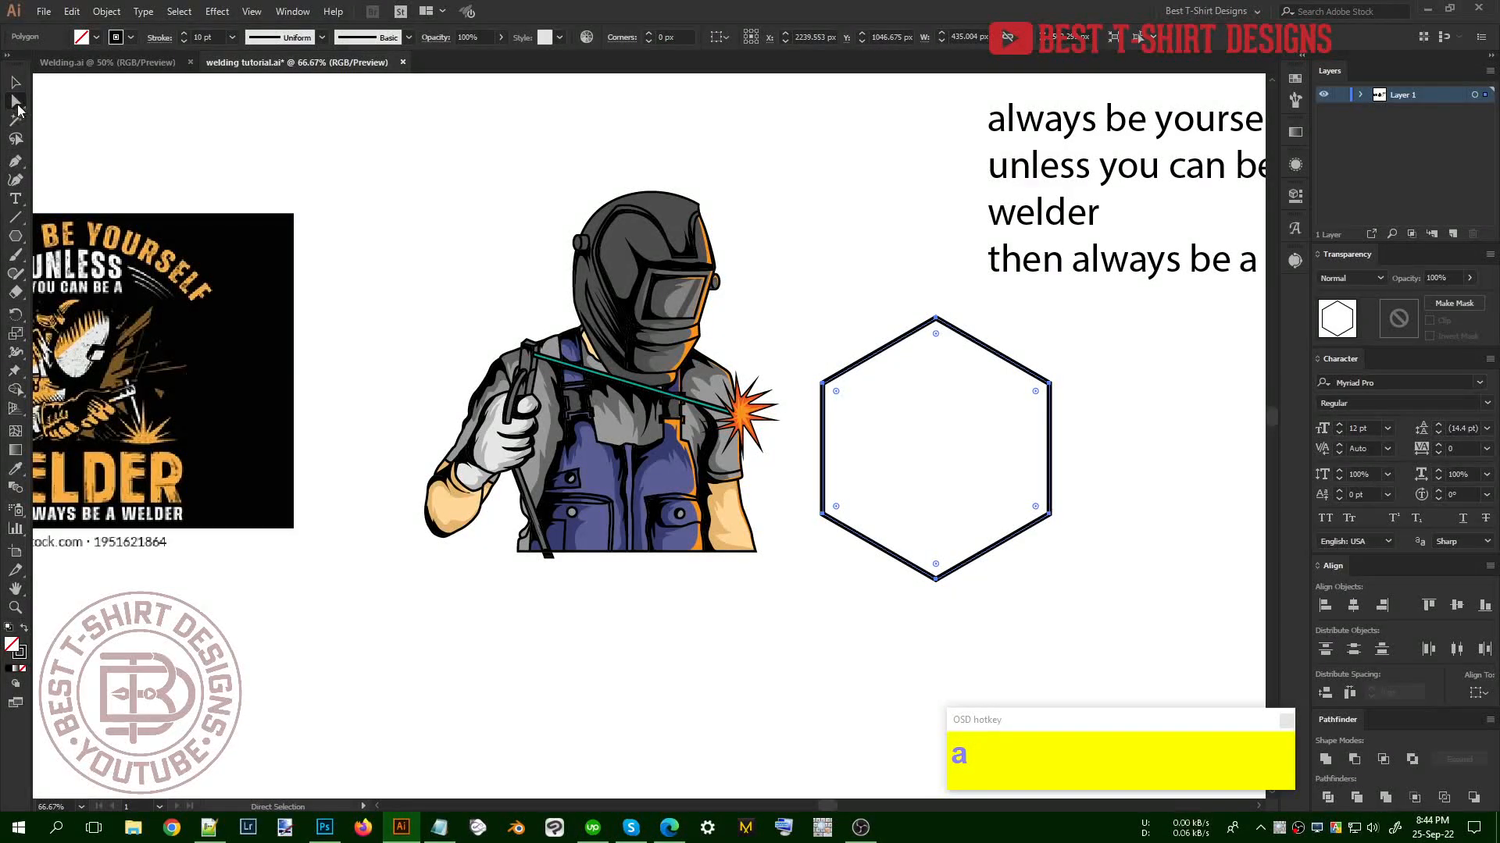
left_click_drag(797, 499, 952, 457)
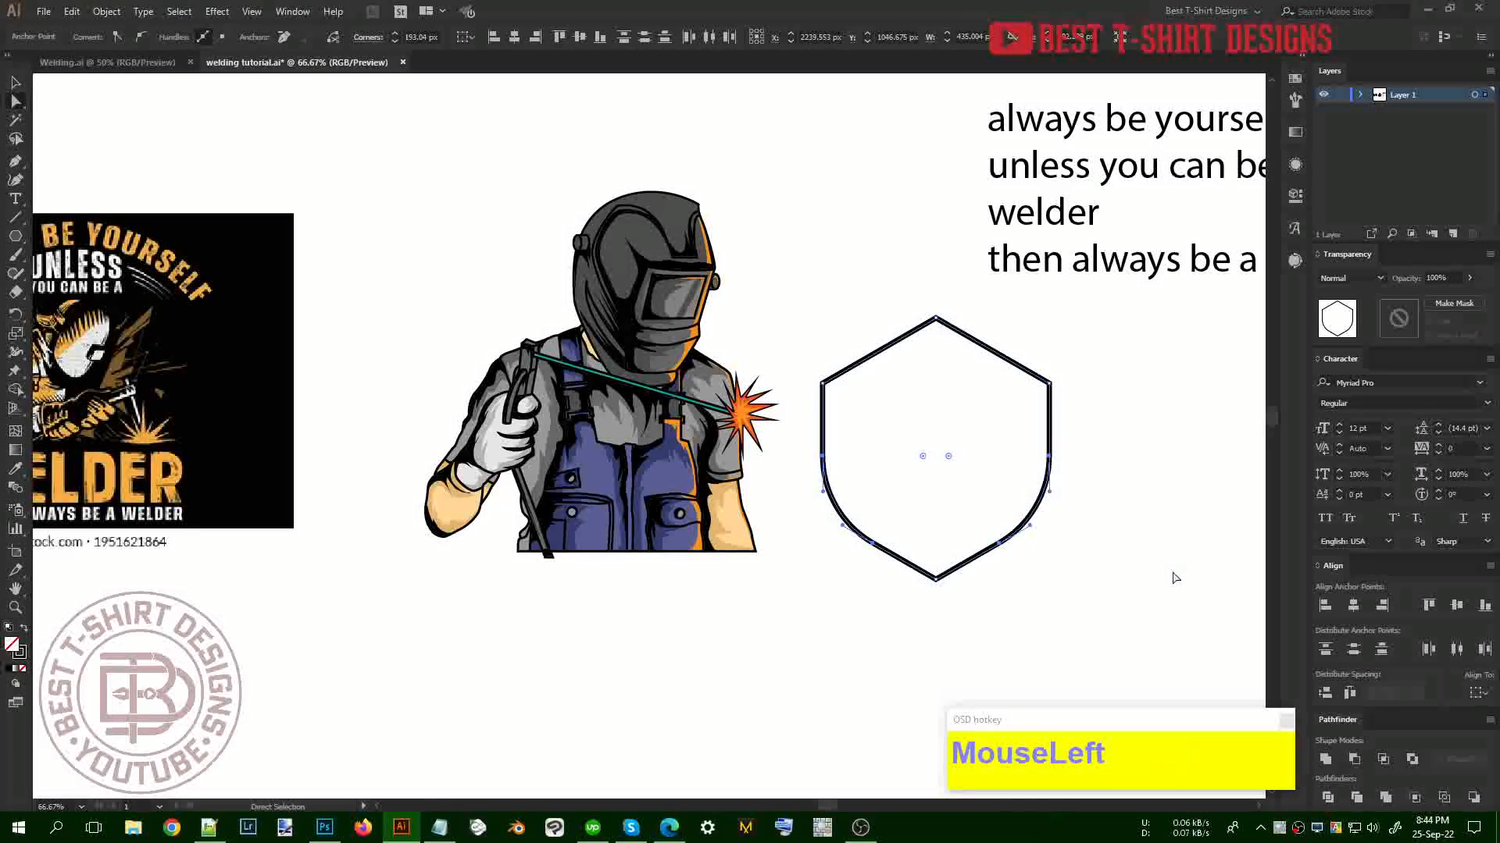
left_click(1142, 539)
Offset the shield outline outward by 12 px with mitered joins, using Offset Path
scroll(1132, 469, "up", 1)
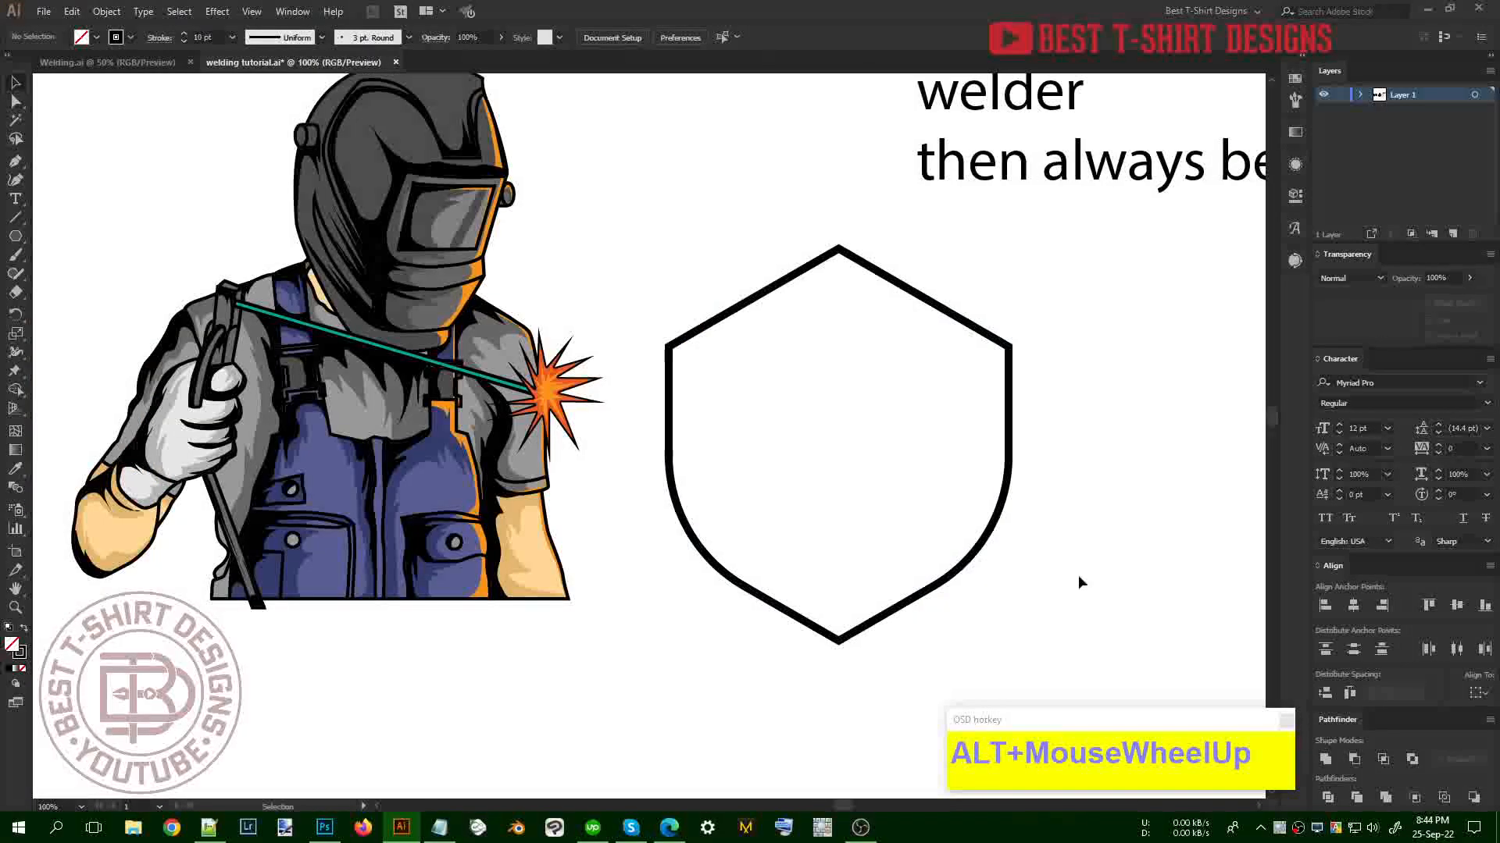
left_click_drag(1077, 575, 844, 455)
left_click_drag(1116, 560, 859, 453)
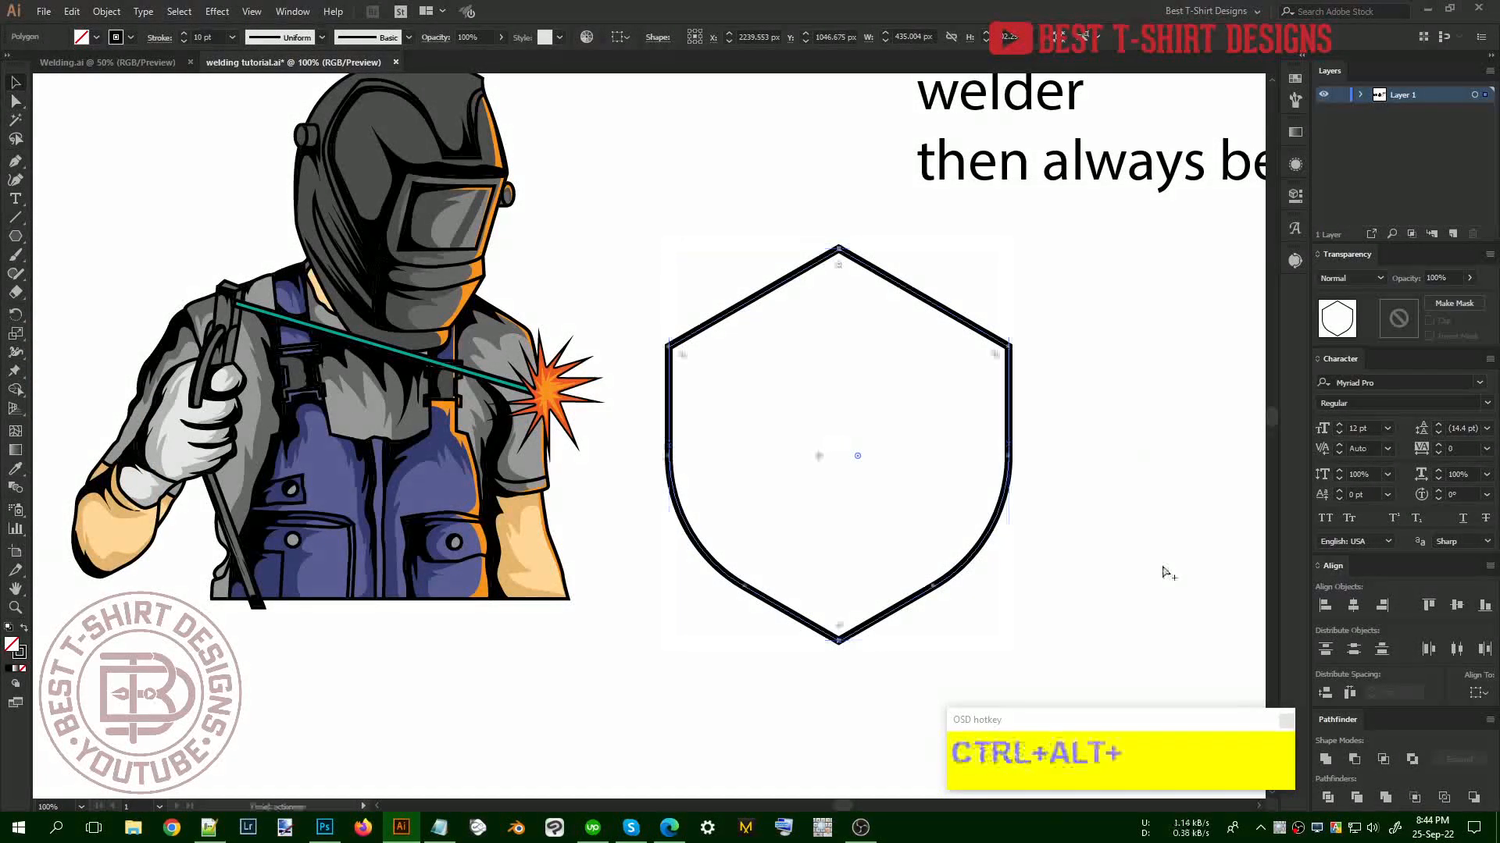
left_click(106, 11)
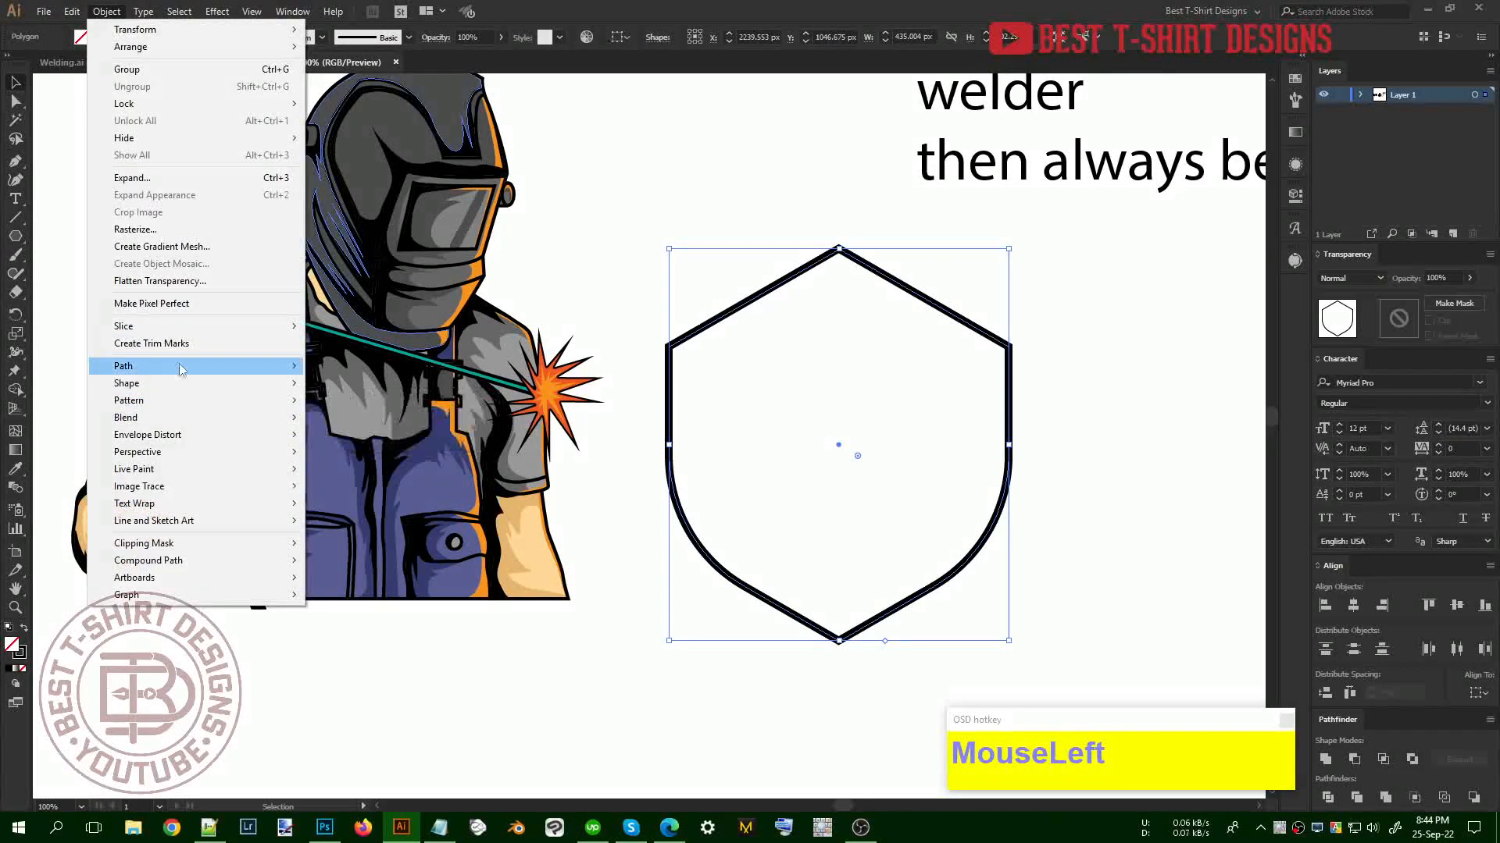
mouse_move(178, 365)
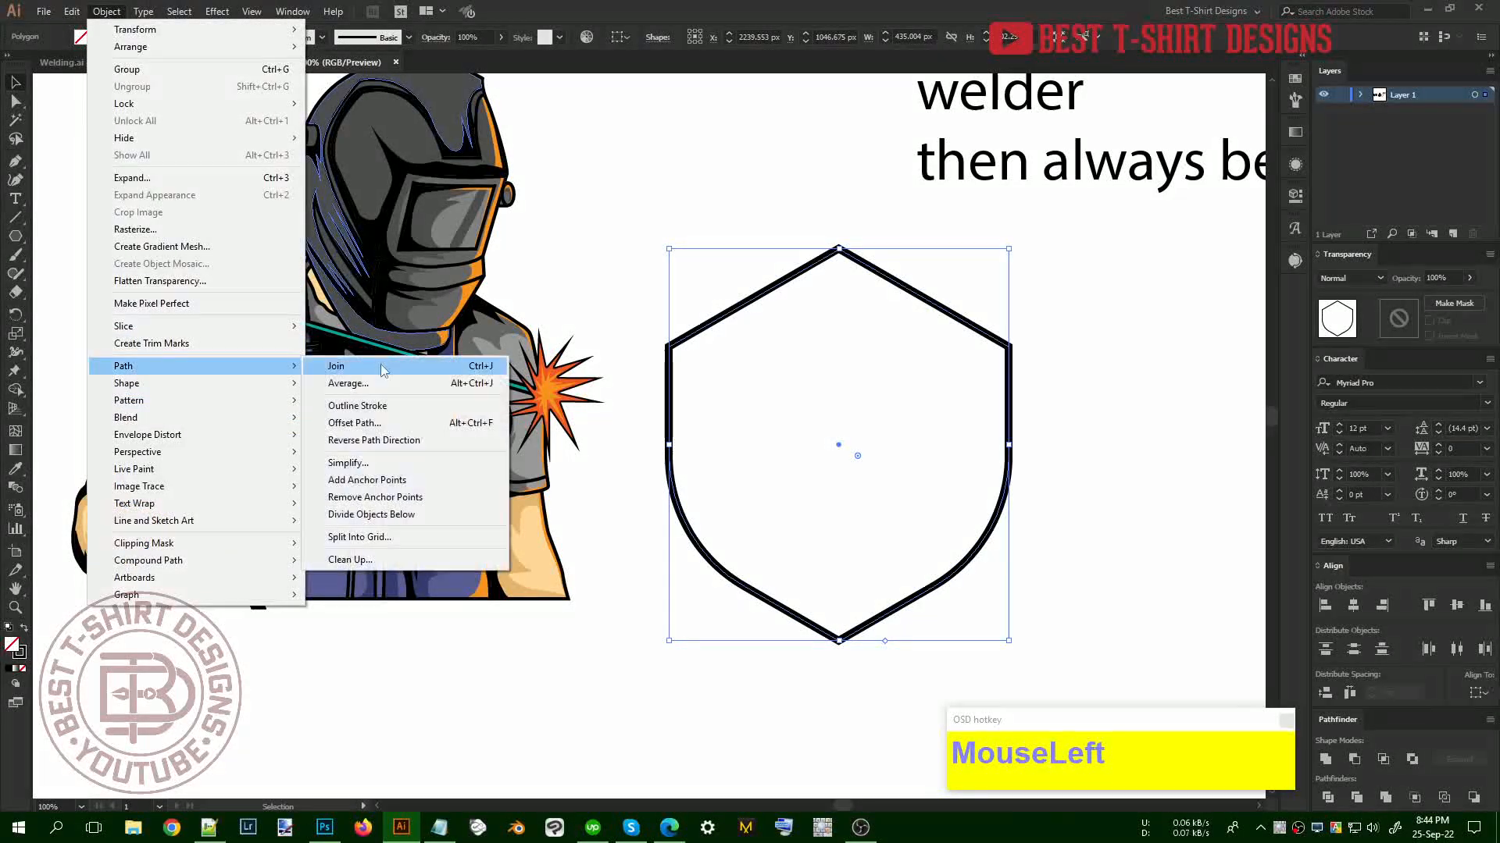
left_click(484, 429)
left_click_drag(981, 258, 389, 219)
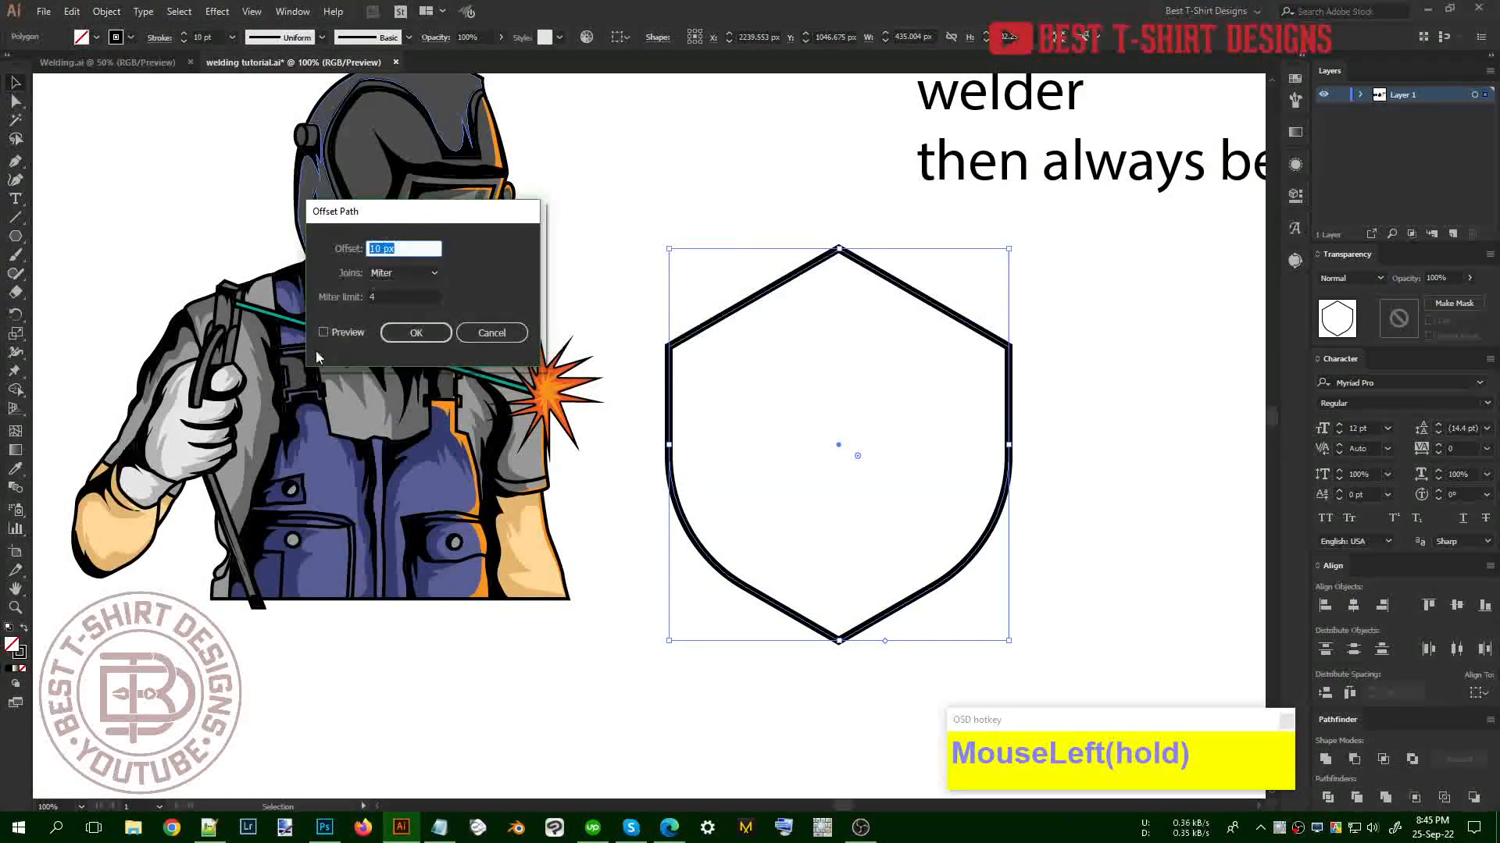
left_click(337, 334)
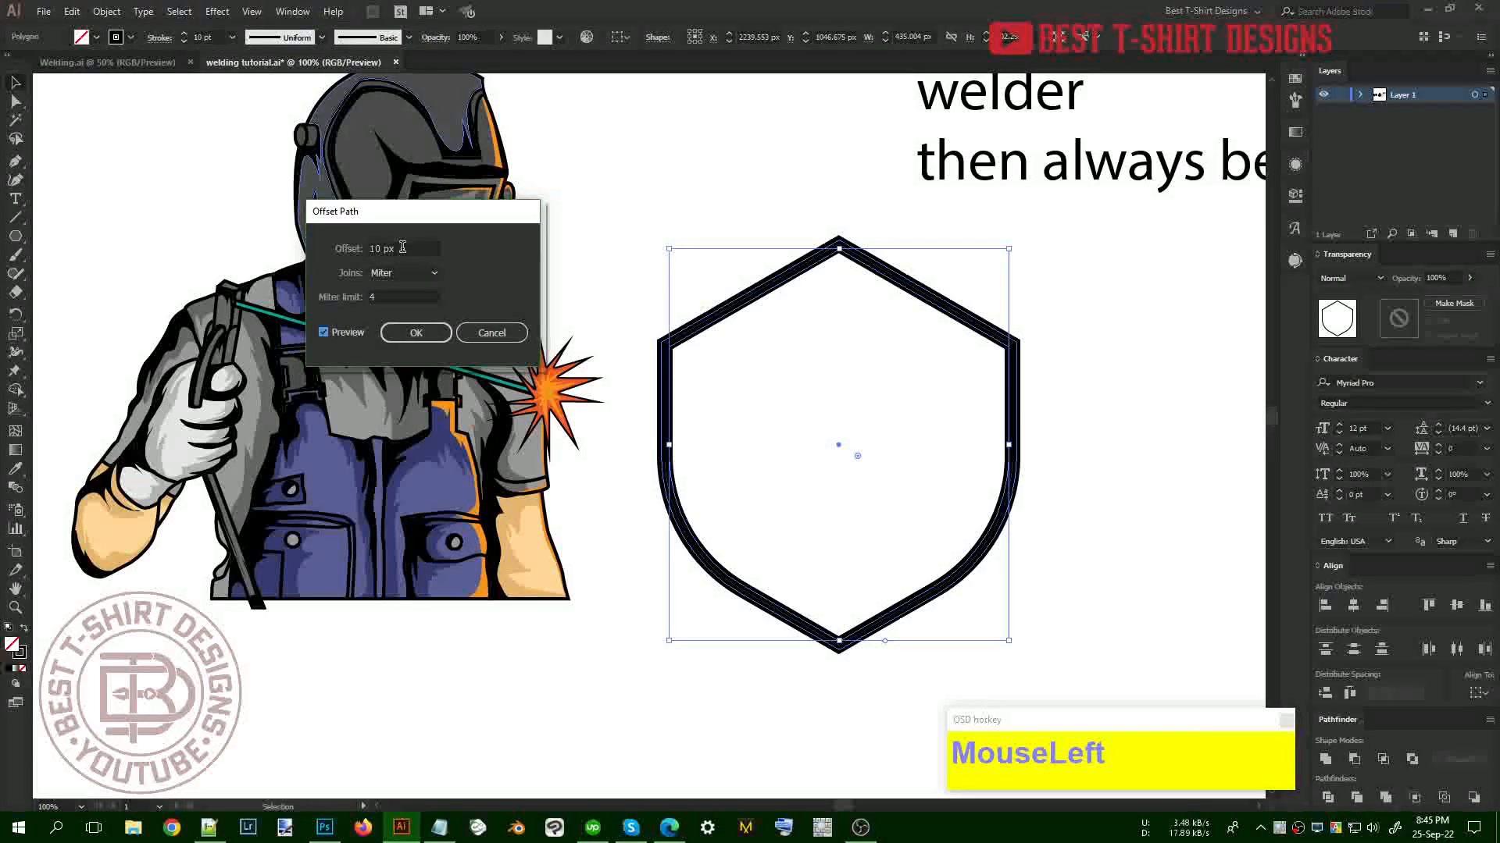
scroll(390, 248, "up", 2)
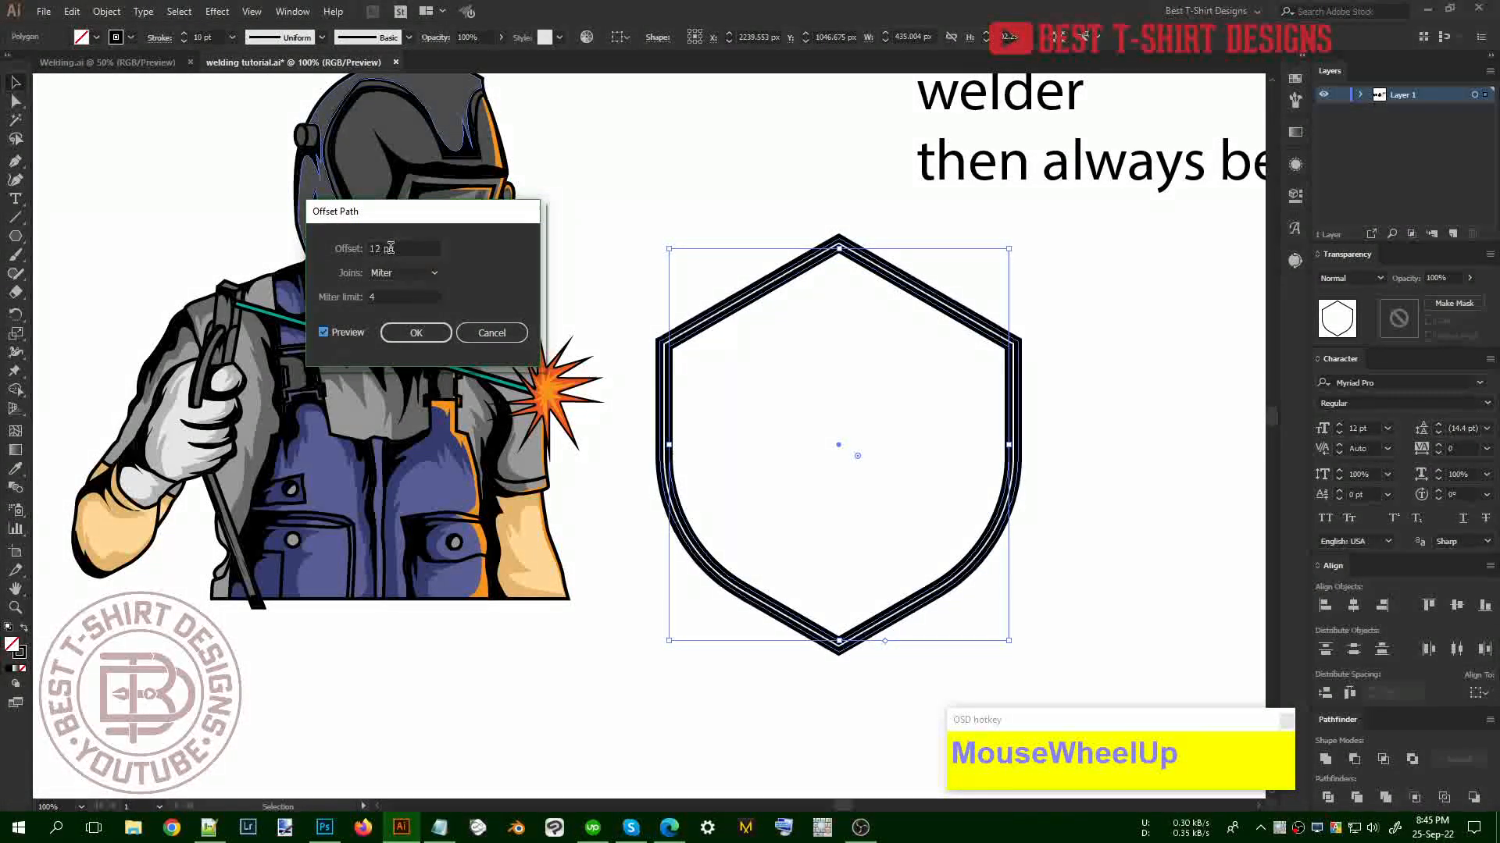
left_click(416, 333)
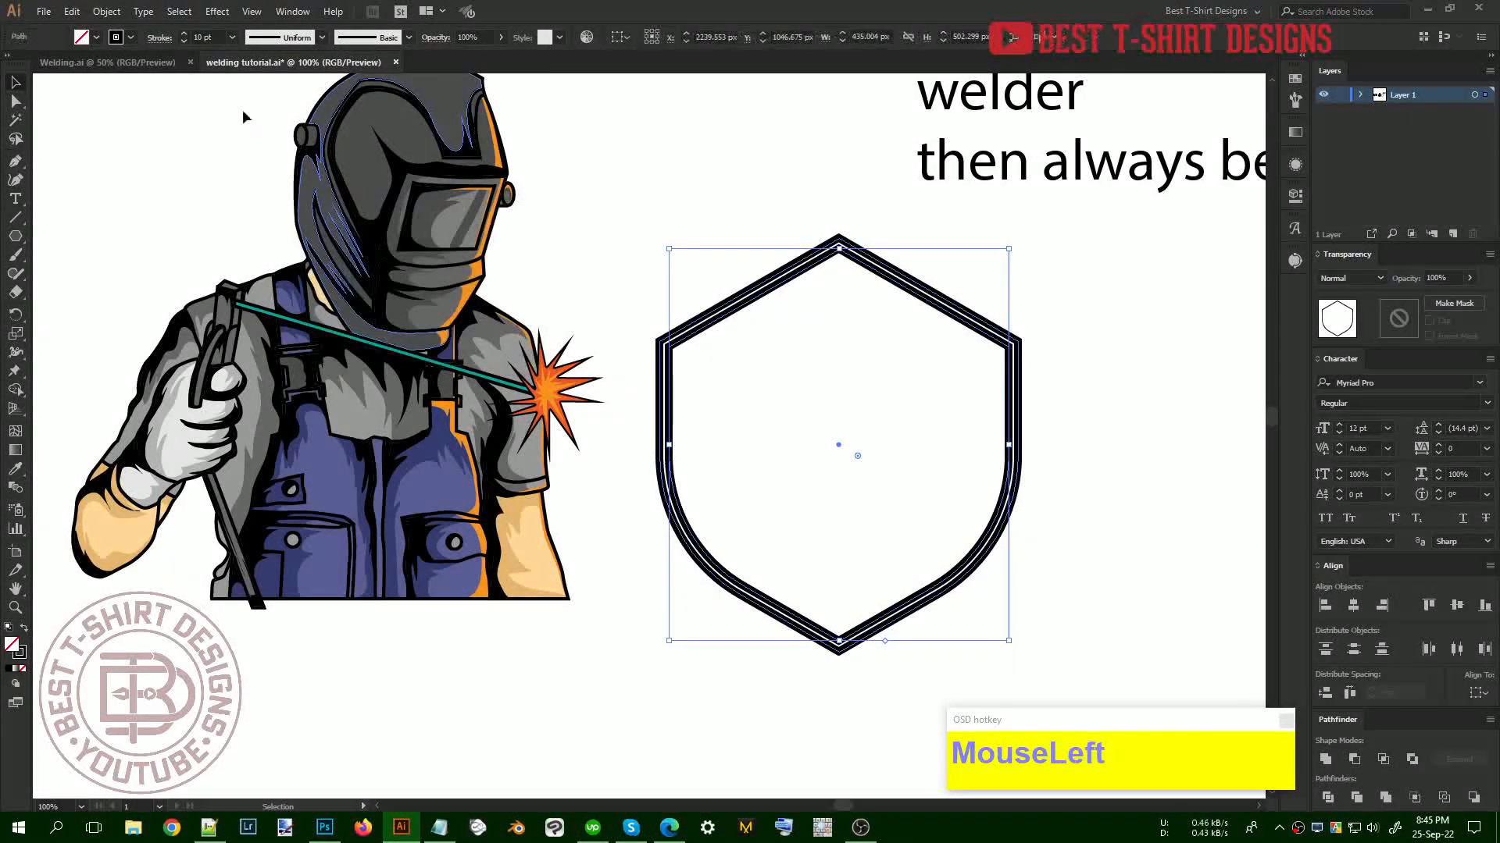
Set the outer shield outline's stroke weight to 5 pt
scroll(205, 36, "down", 4)
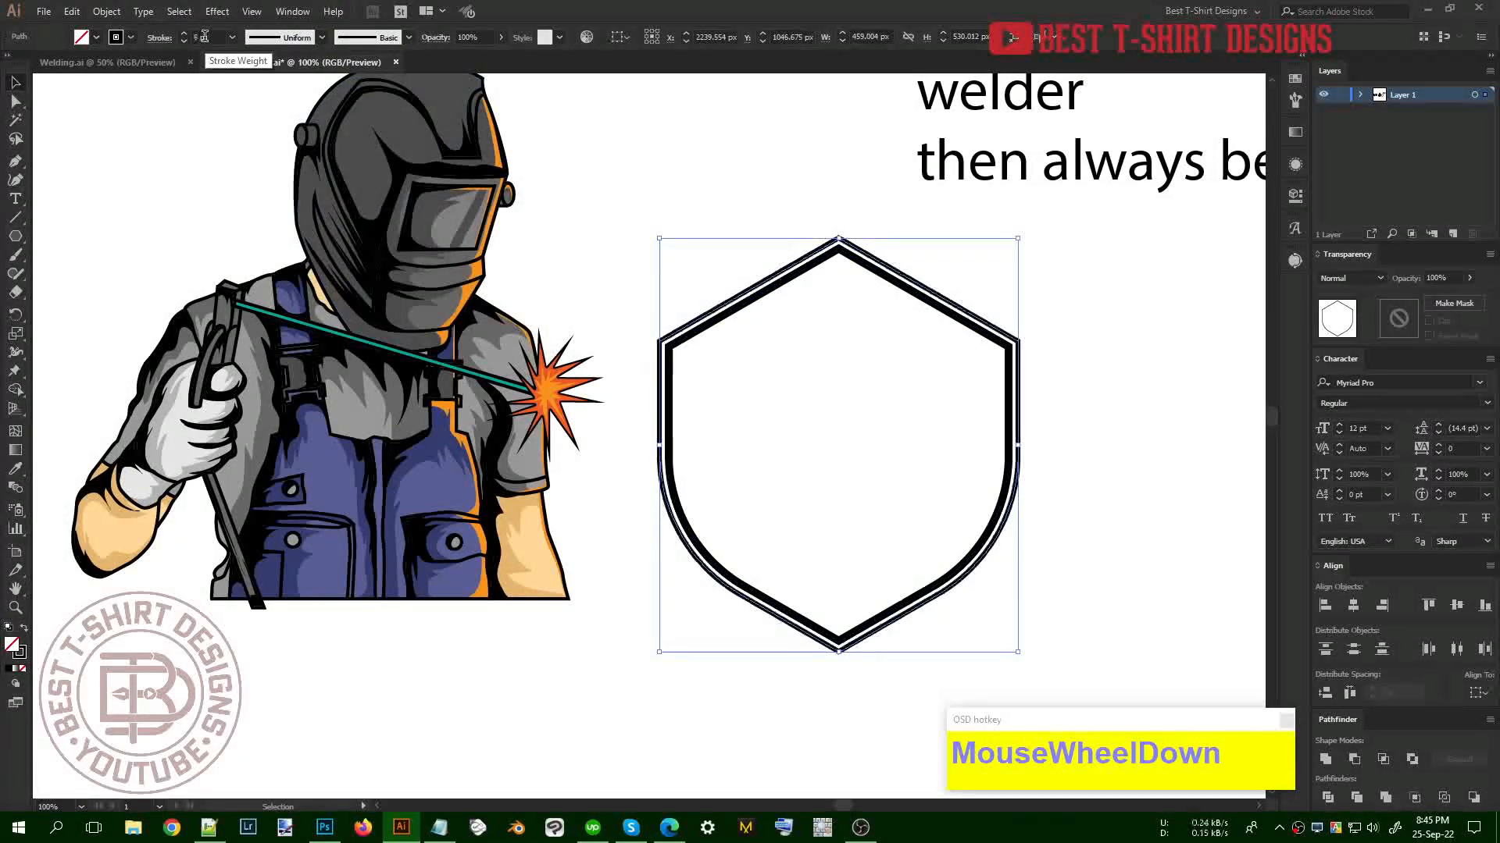
scroll(204, 36, "down", 2)
scroll(204, 37, "up", 2)
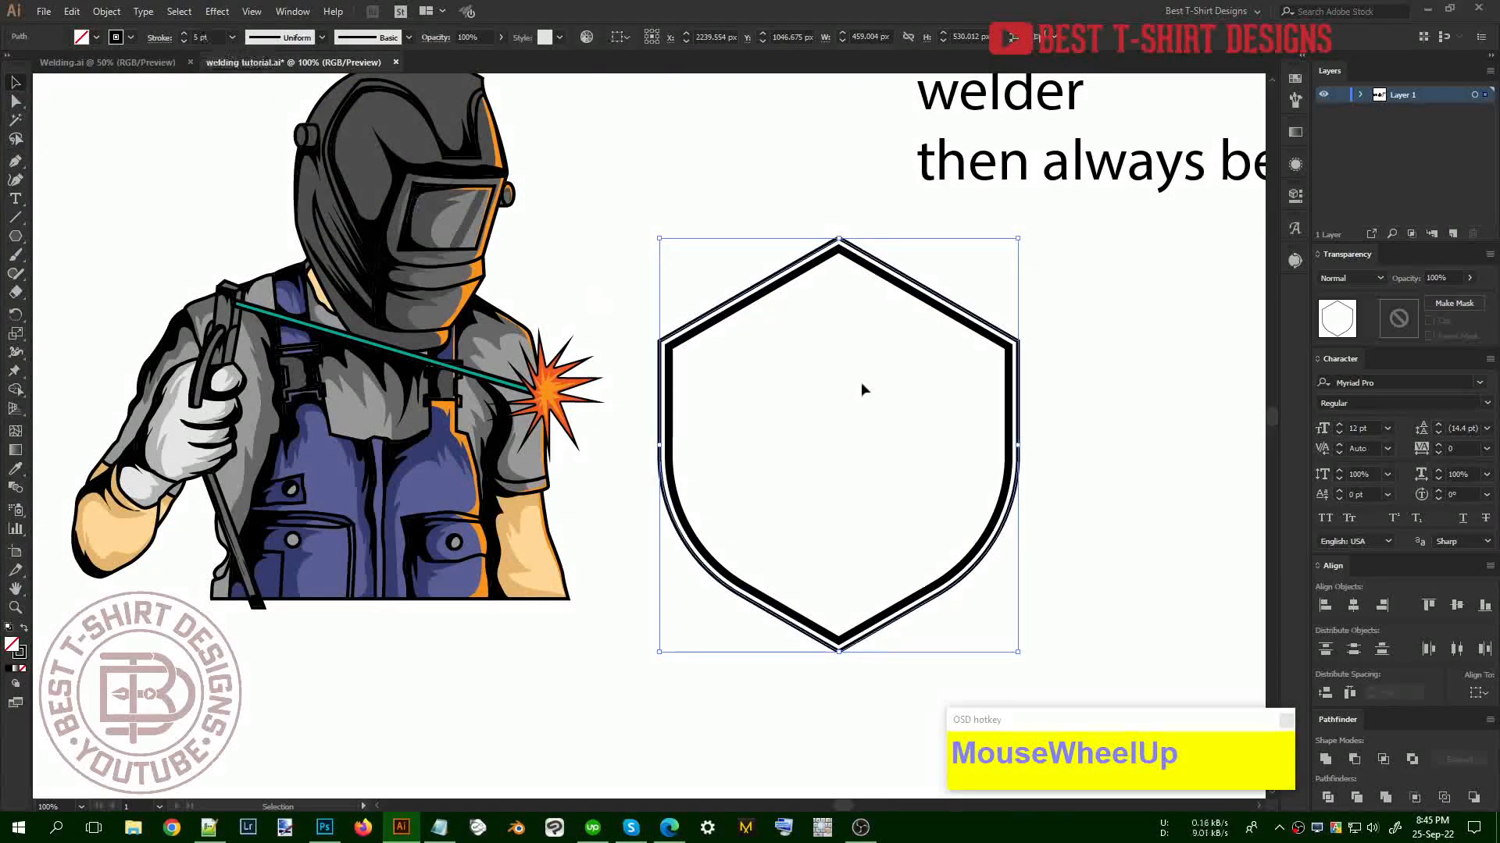
left_click(822, 354)
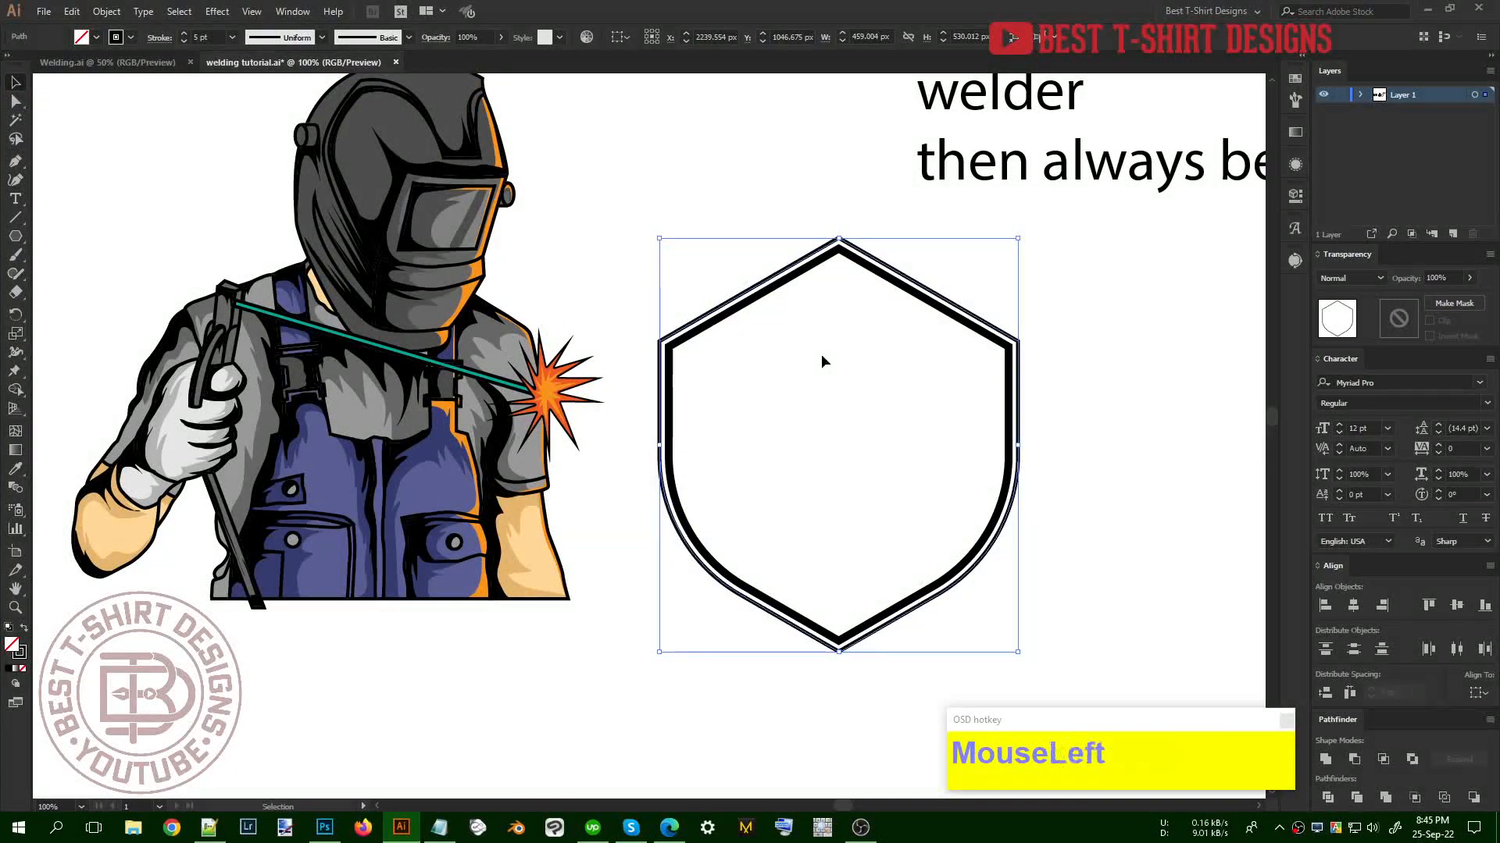
Group the inner and outer shield outlines
left_click(1012, 421)
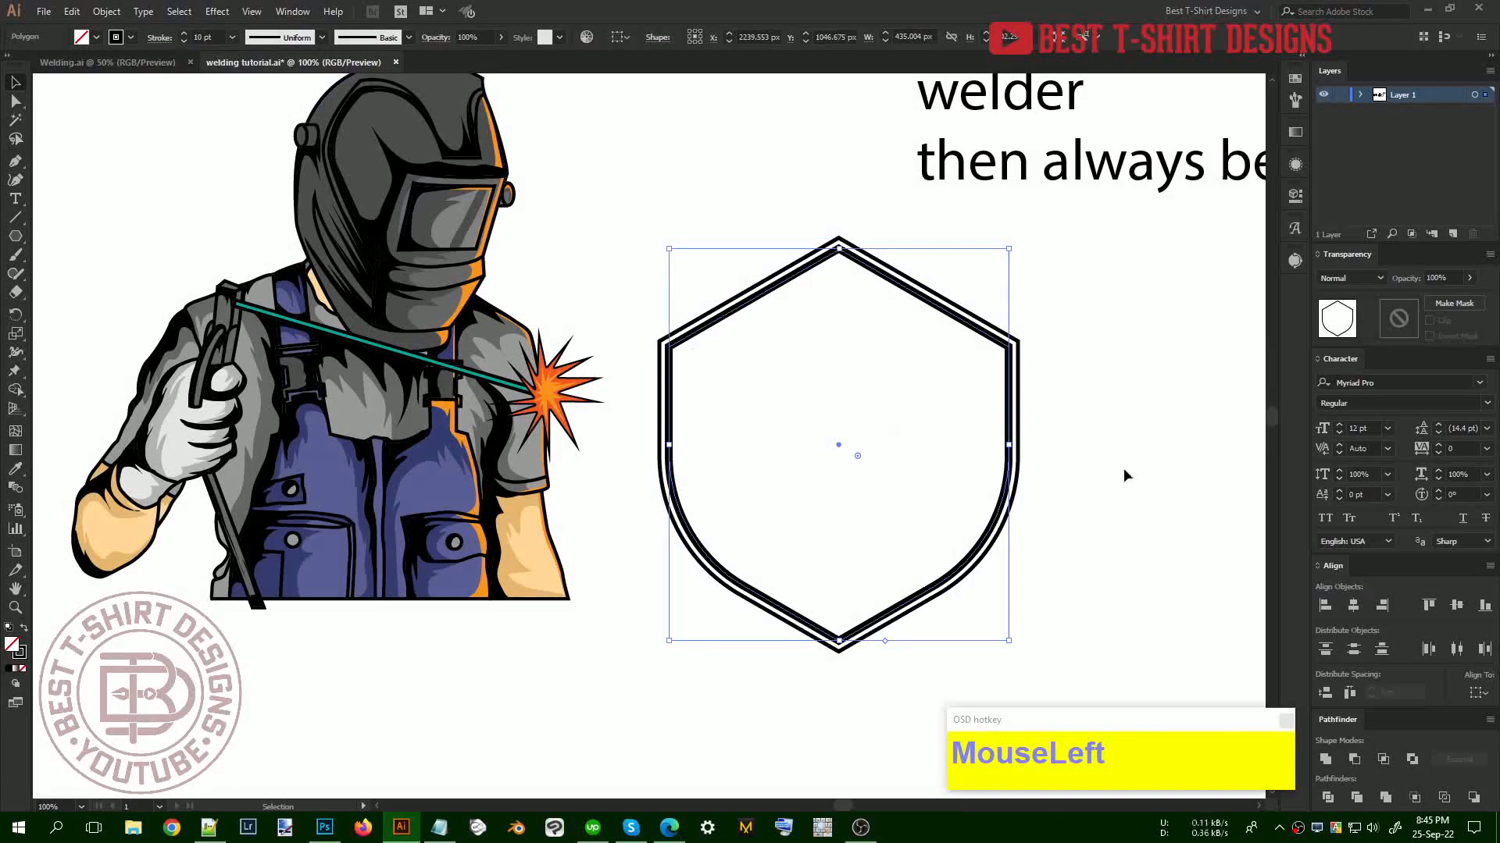
left_click_drag(897, 419, 1145, 561)
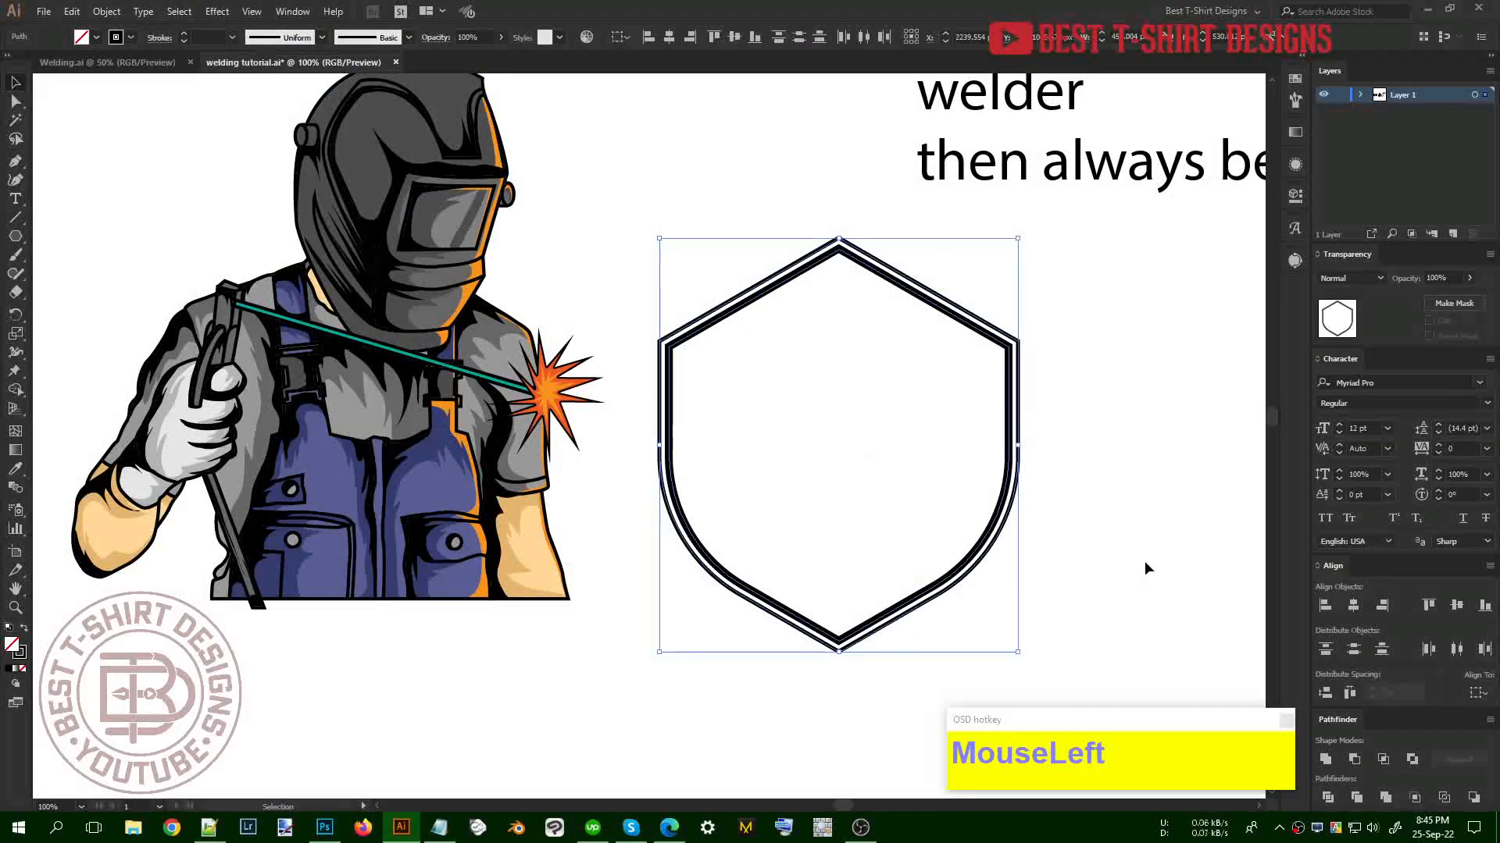
key("ctrl+g")
left_click(1145, 561)
scroll(985, 525, "down", 1, "alt")
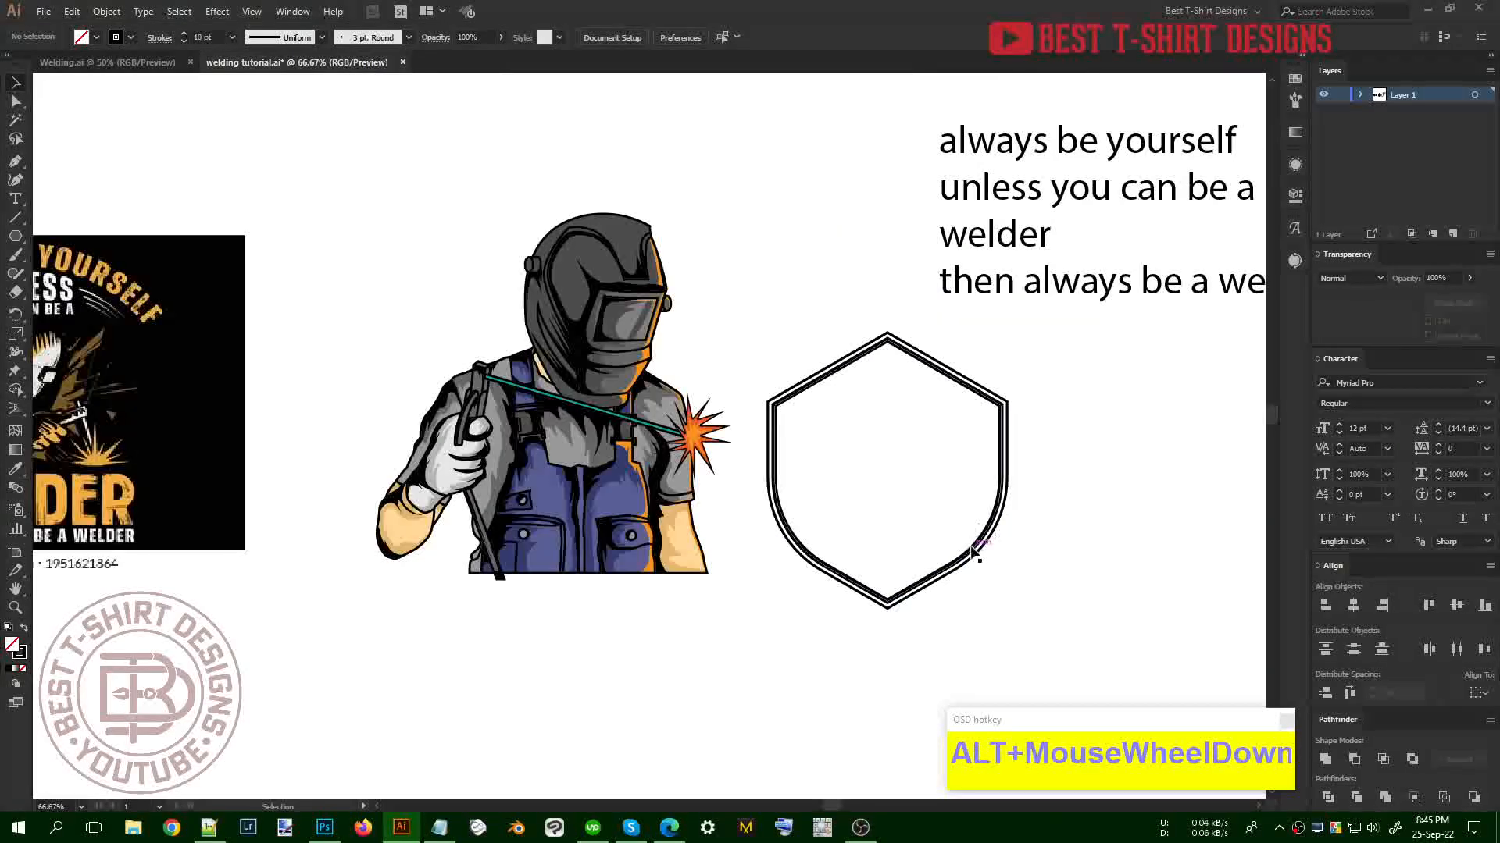
Place the shield group over the welder and enlarge it to about 630 by 727 px, its upper corner near the top of the helmet
left_click_drag(973, 550, 654, 537)
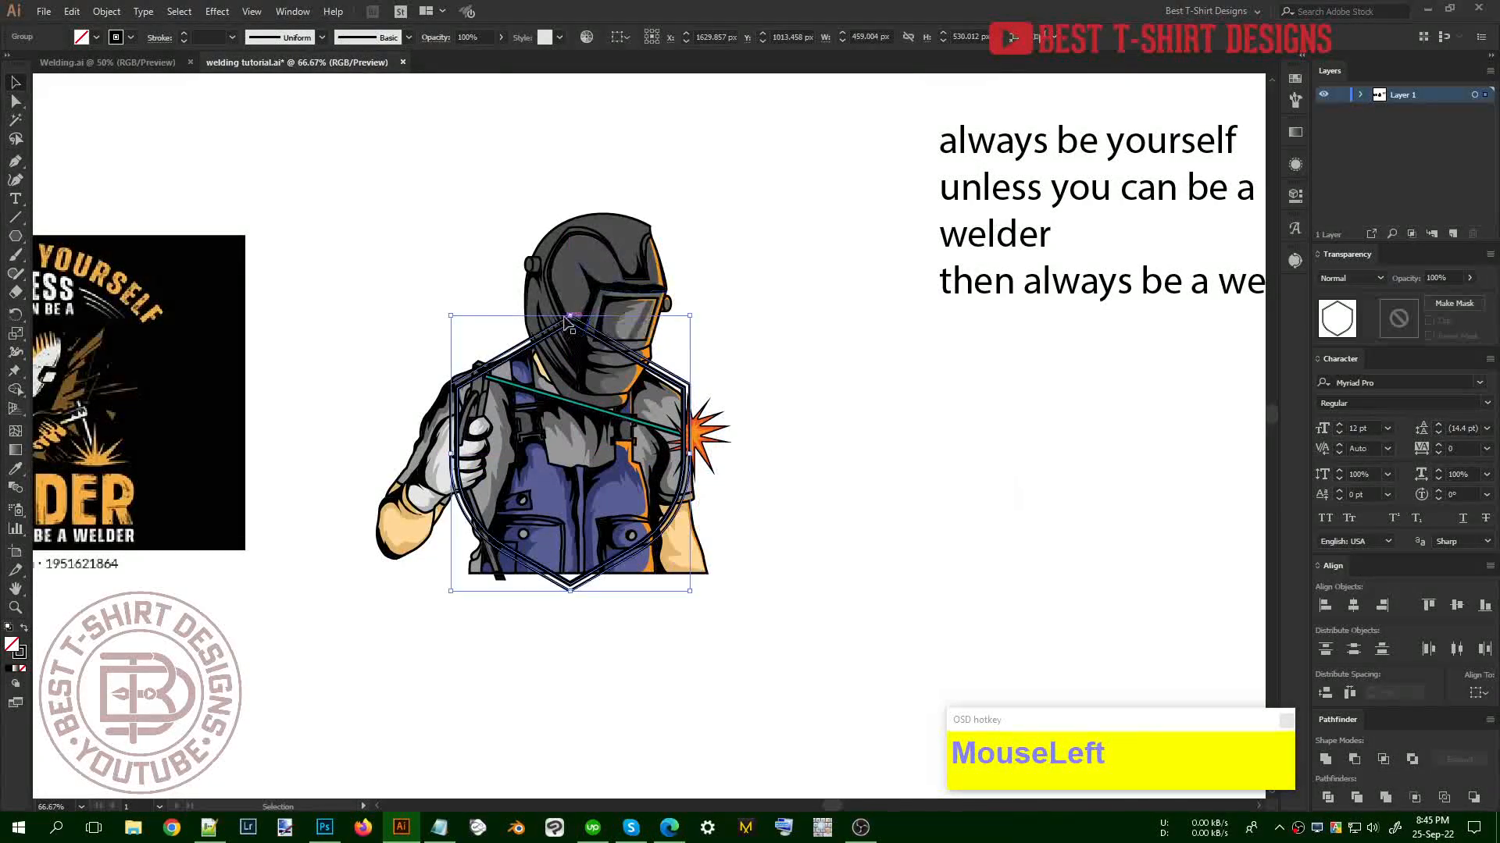
left_click_drag(570, 316, 571, 213)
key("shift+Right")
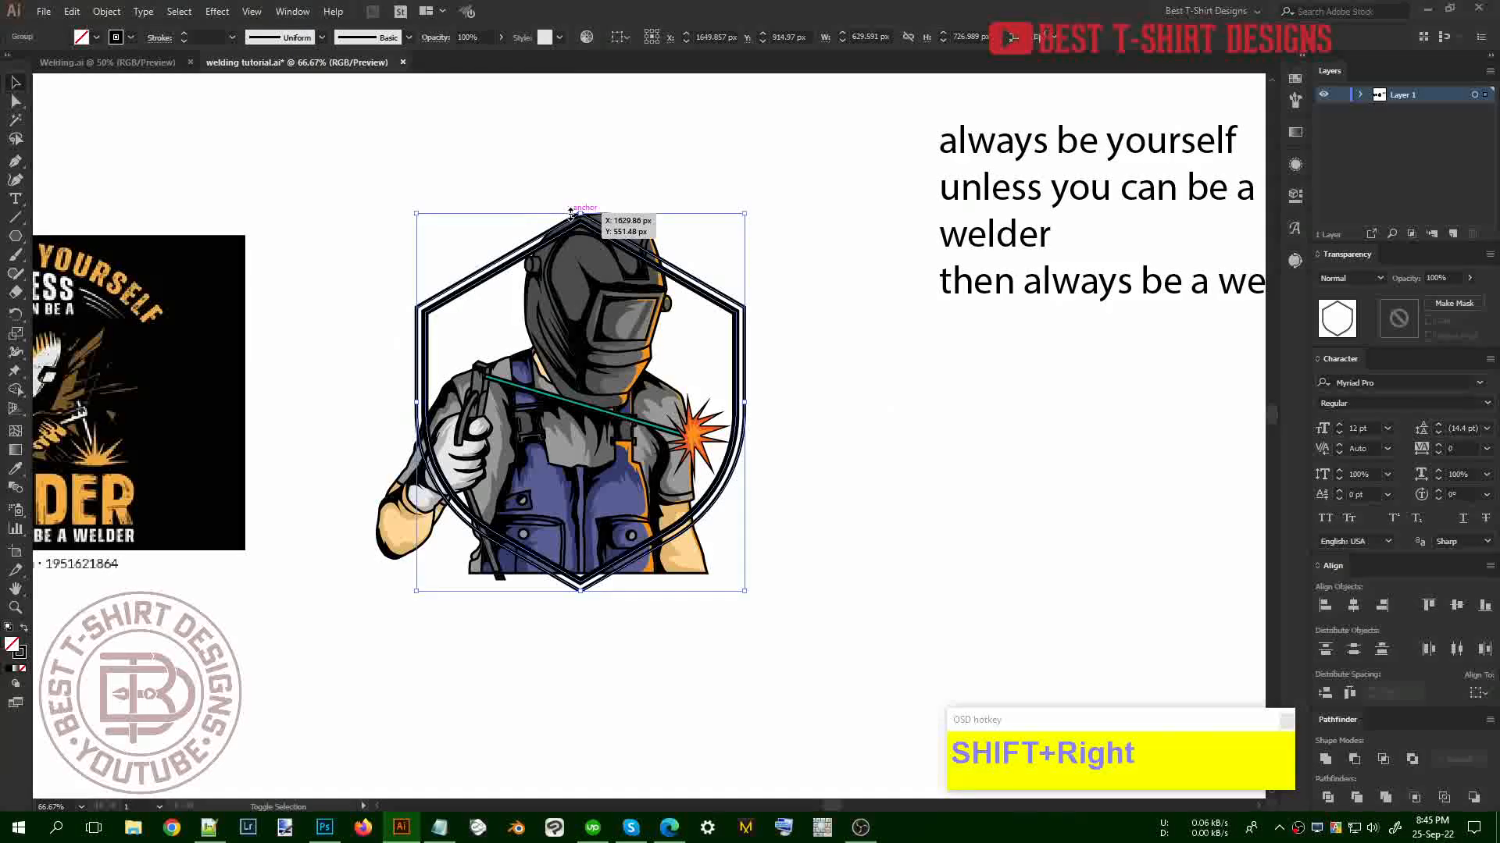
key("shift+Down")
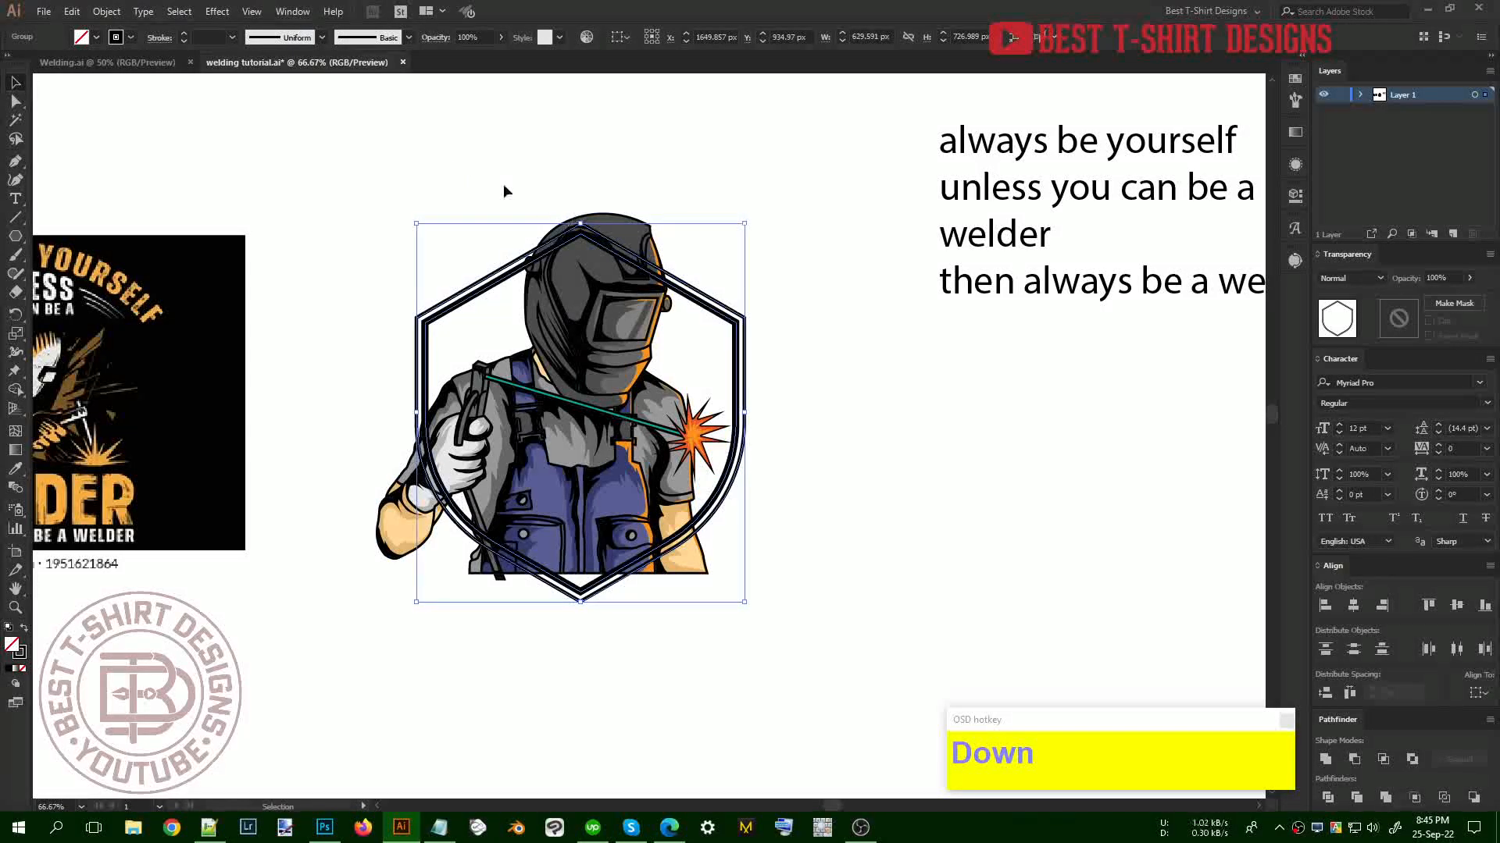
Align the shield frame and the welder illustration on their horizontal centers
left_click_drag(459, 162, 684, 283)
left_click(669, 37)
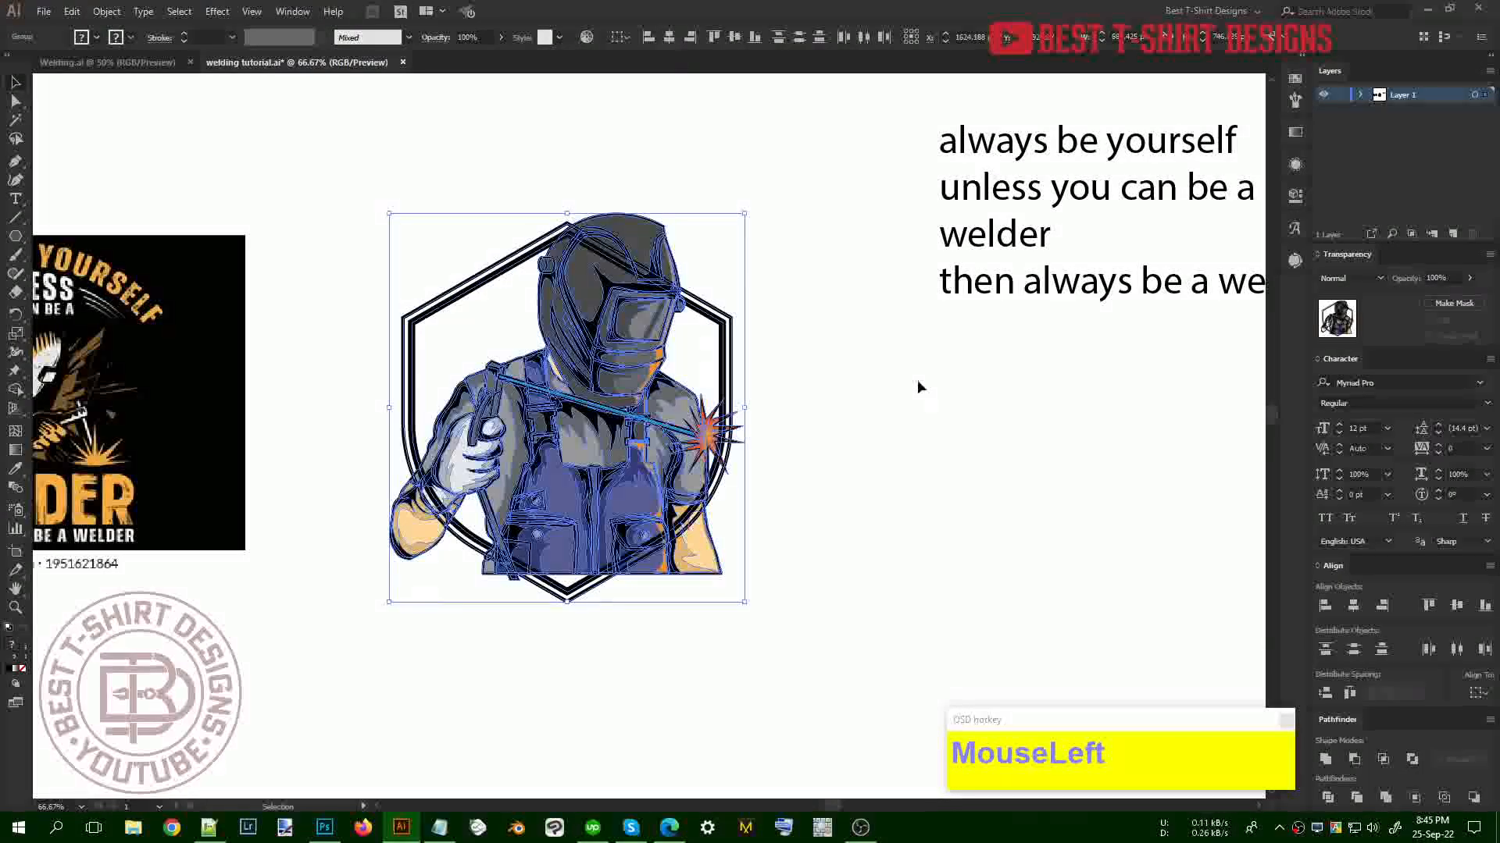
left_click(917, 383)
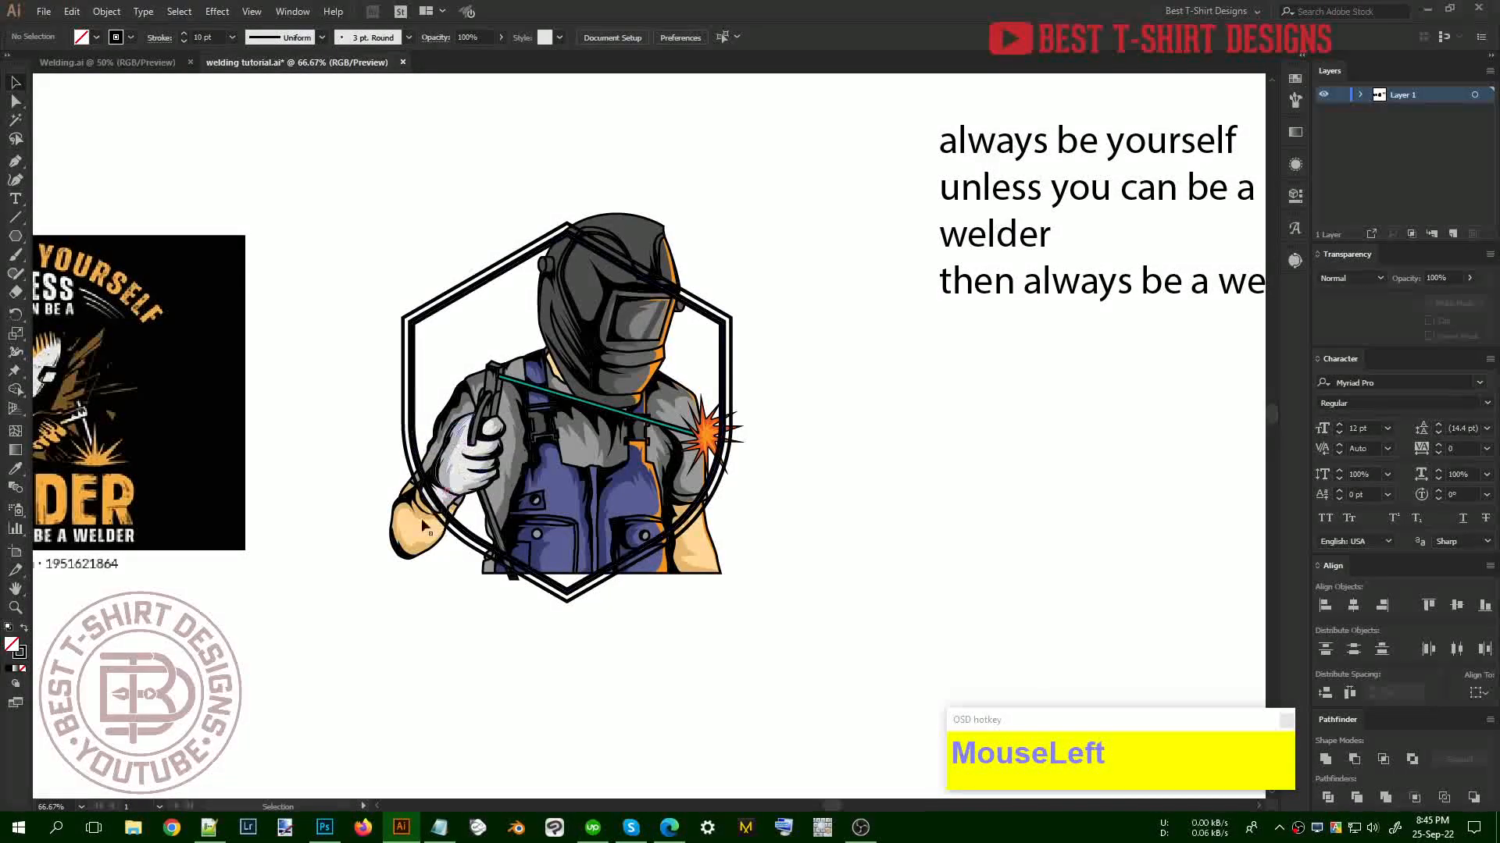
Nudge the welder illustration about 40 px left within the shield frame
left_click(562, 484)
key("shift+Left")
key("shift+Left")
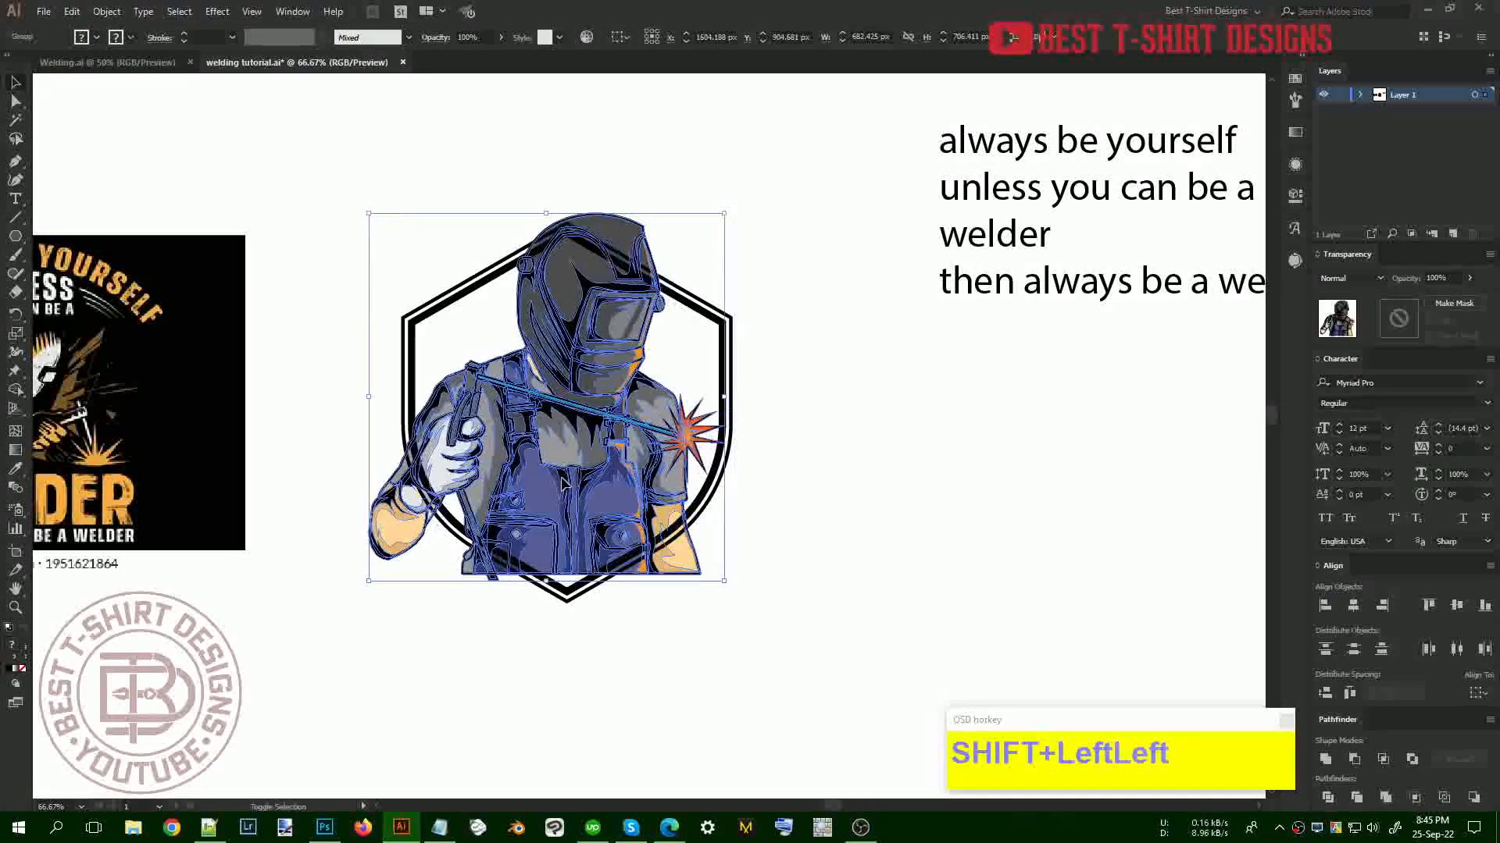
key("shift+Left")
key("shift+Right")
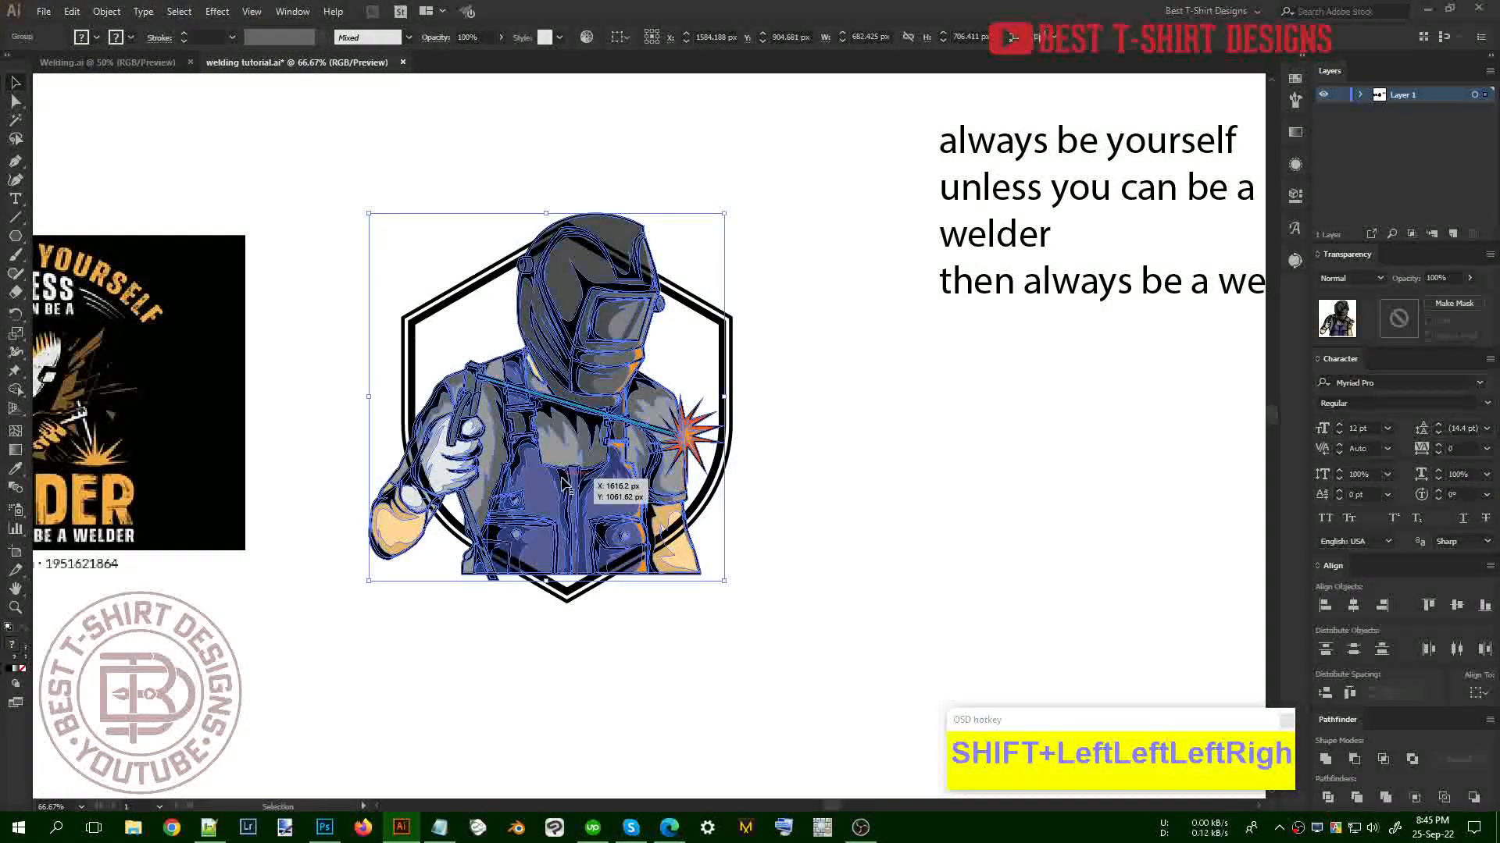
left_click(854, 442)
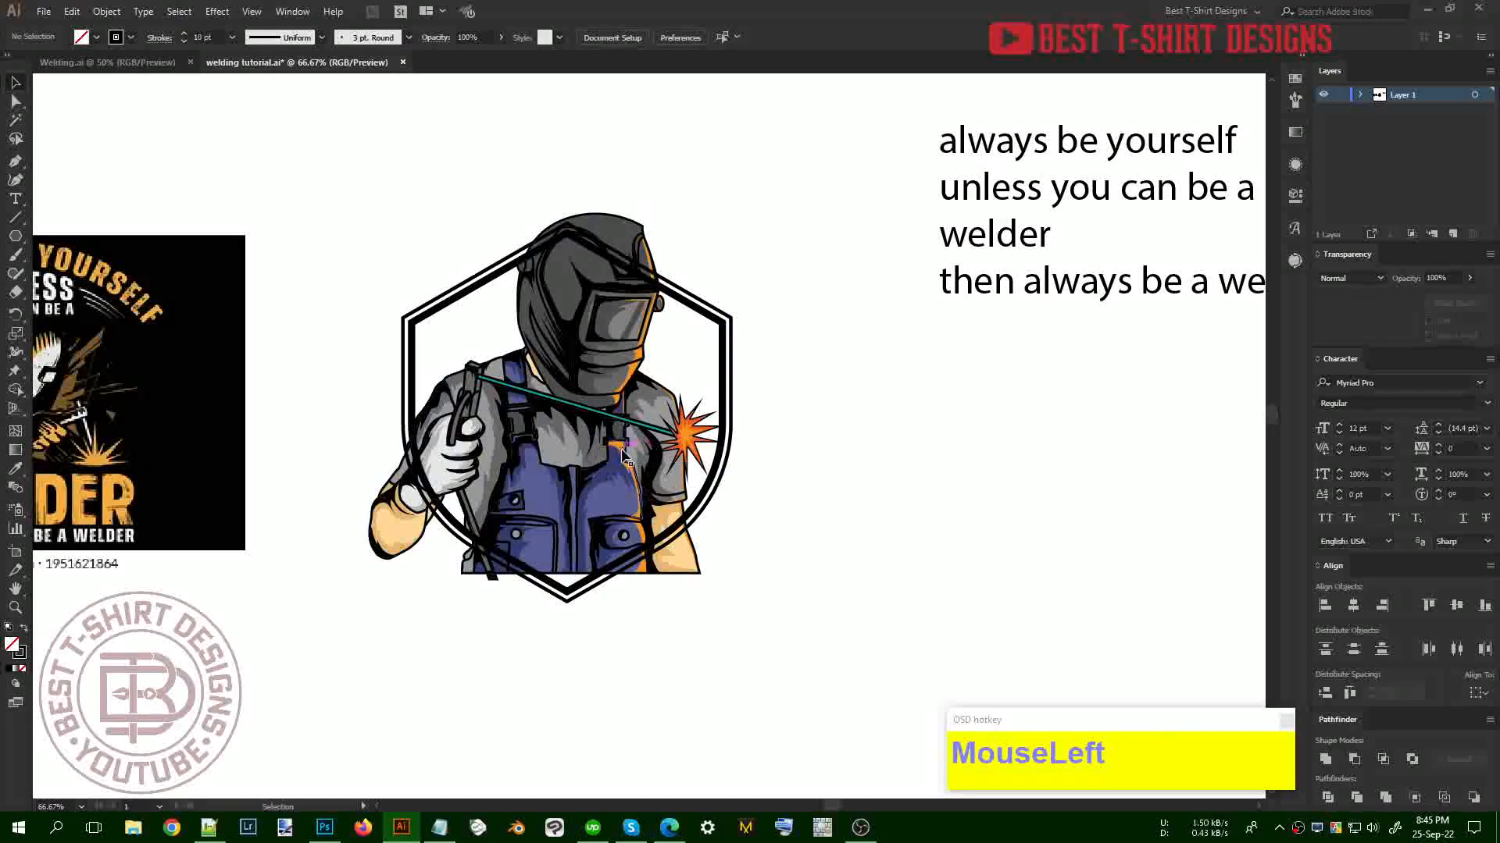
Isolate the shield group and set the inner outline's stroke weight to 10 pt
left_click_drag(348, 399, 413, 409)
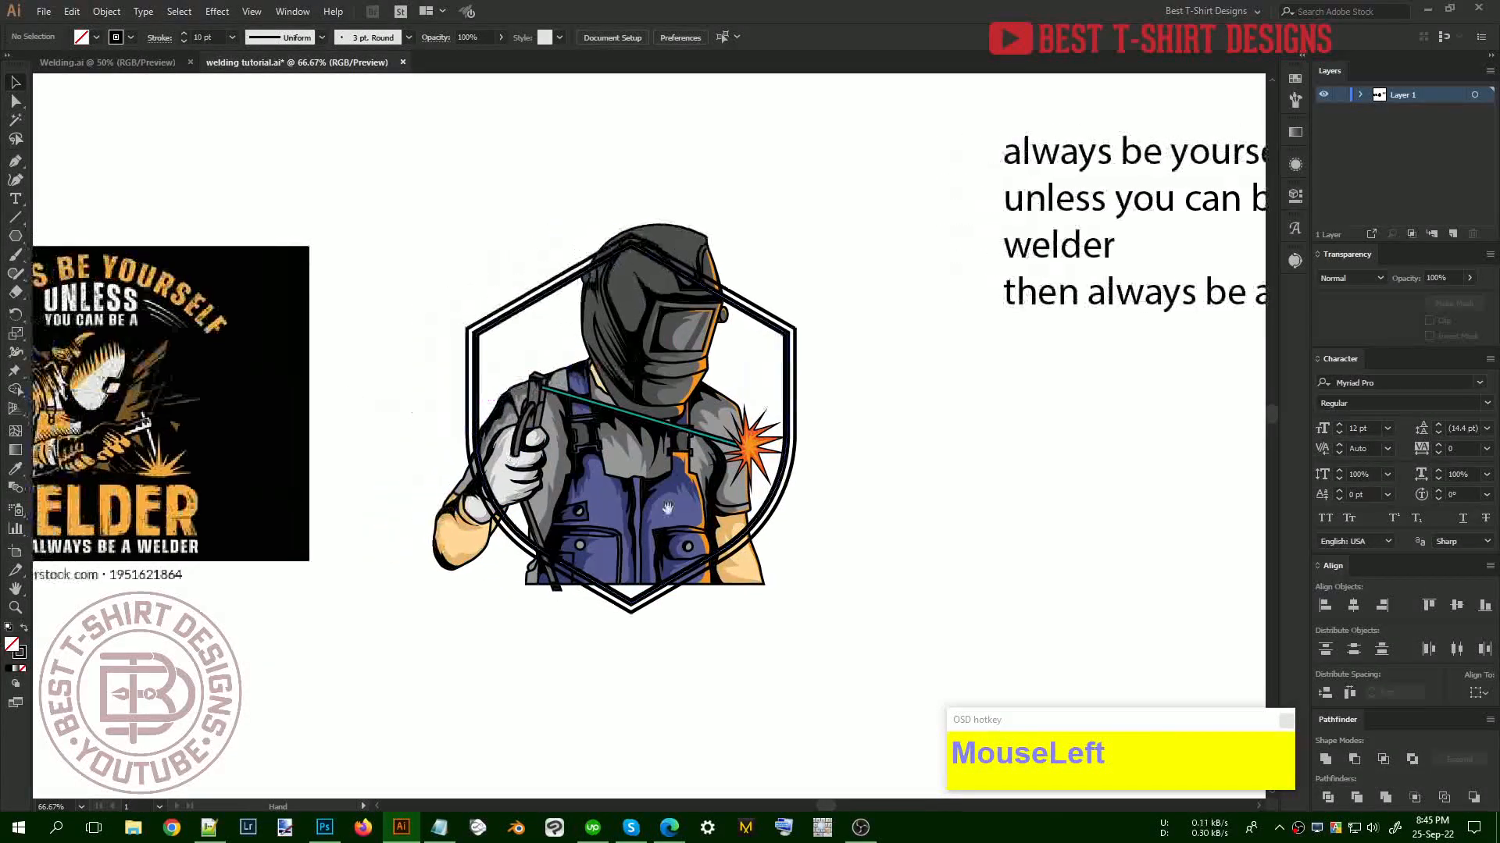
scroll(576, 542, "up", 1)
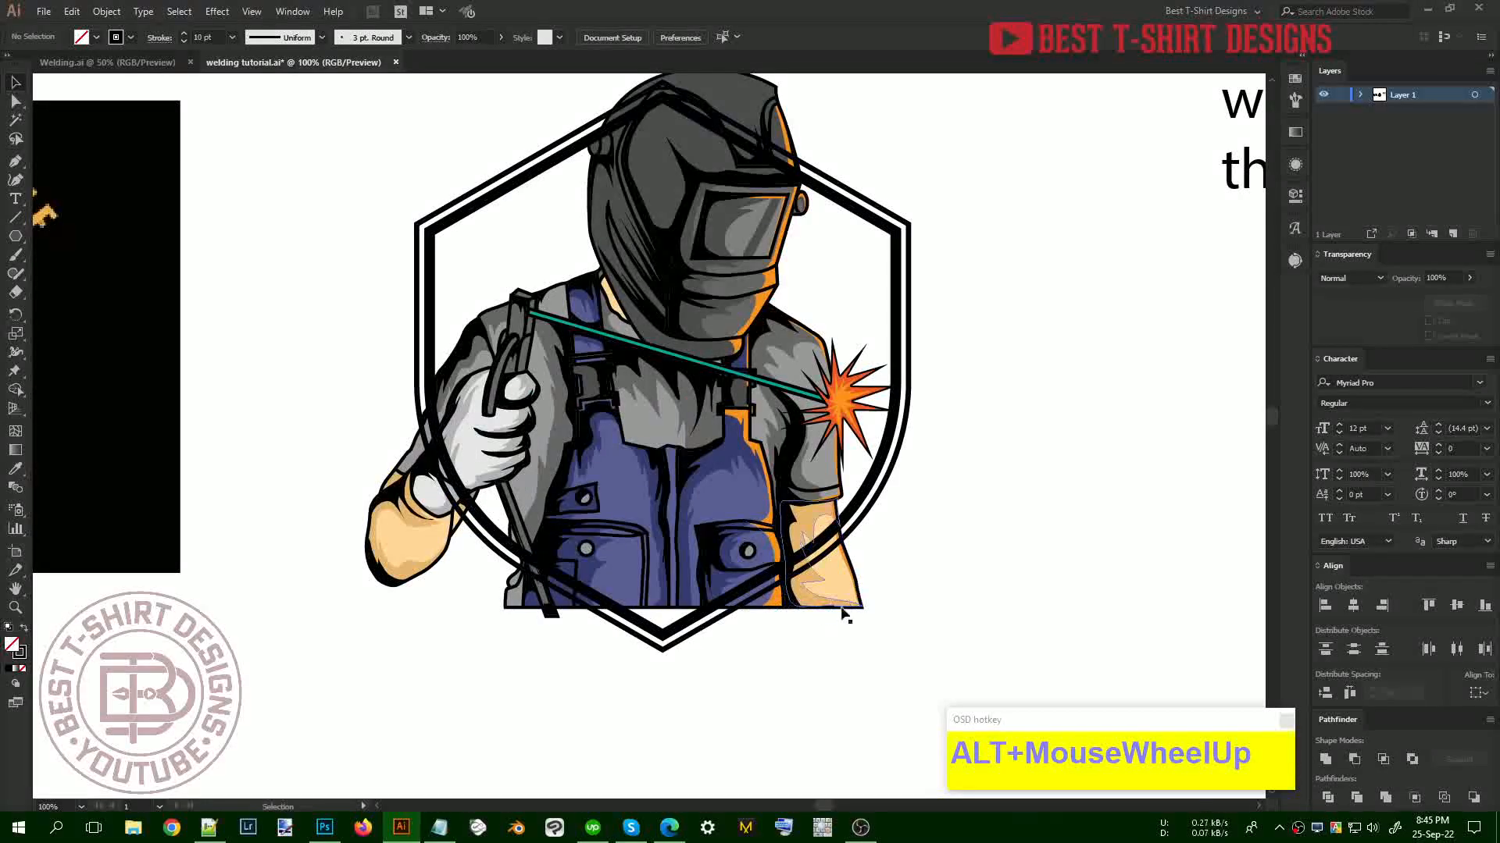
left_click_drag(972, 310, 941, 343)
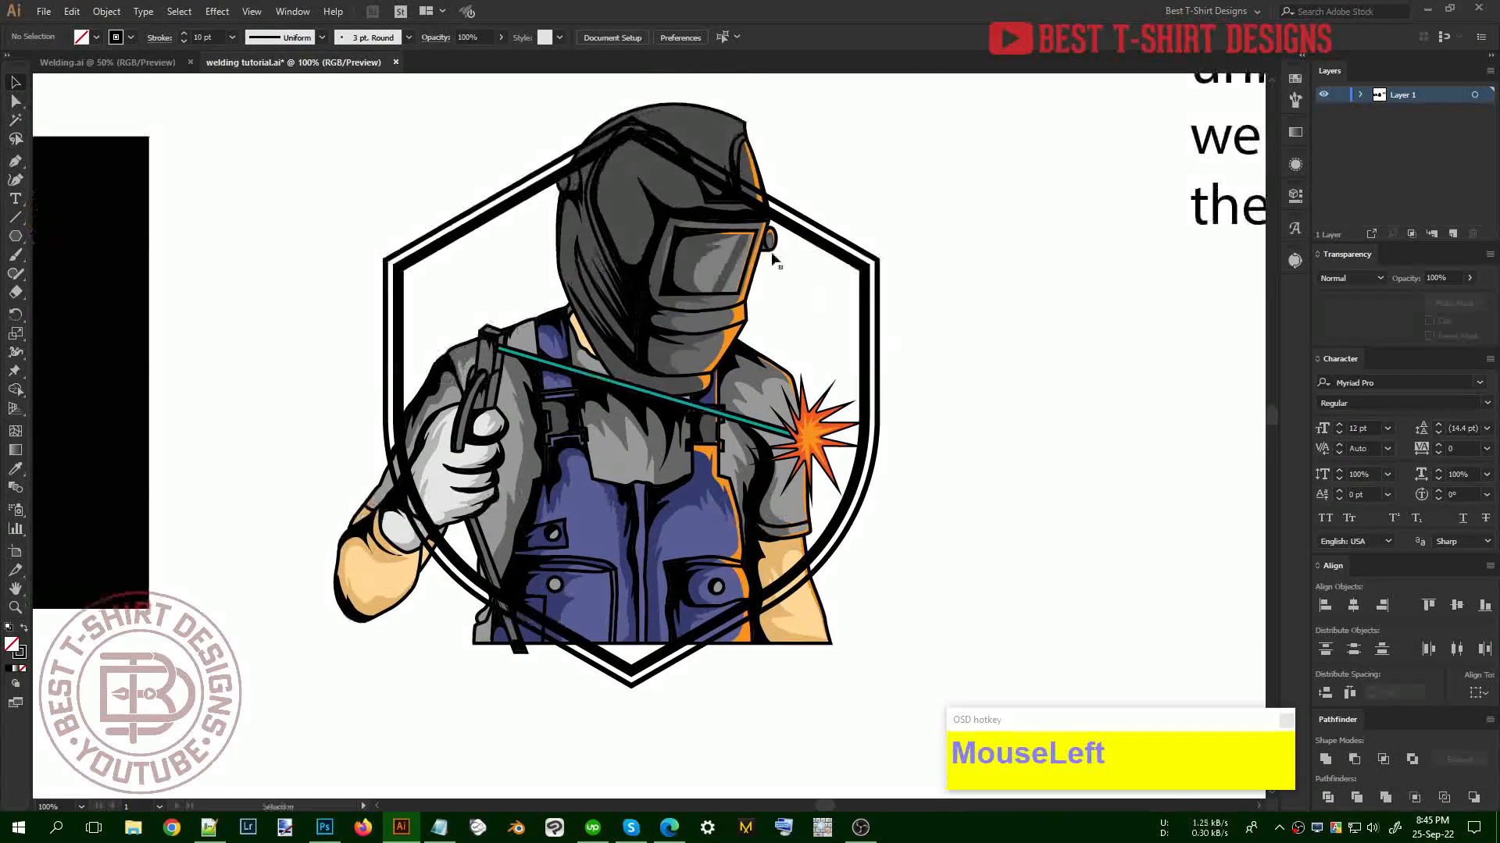
double_click(868, 315)
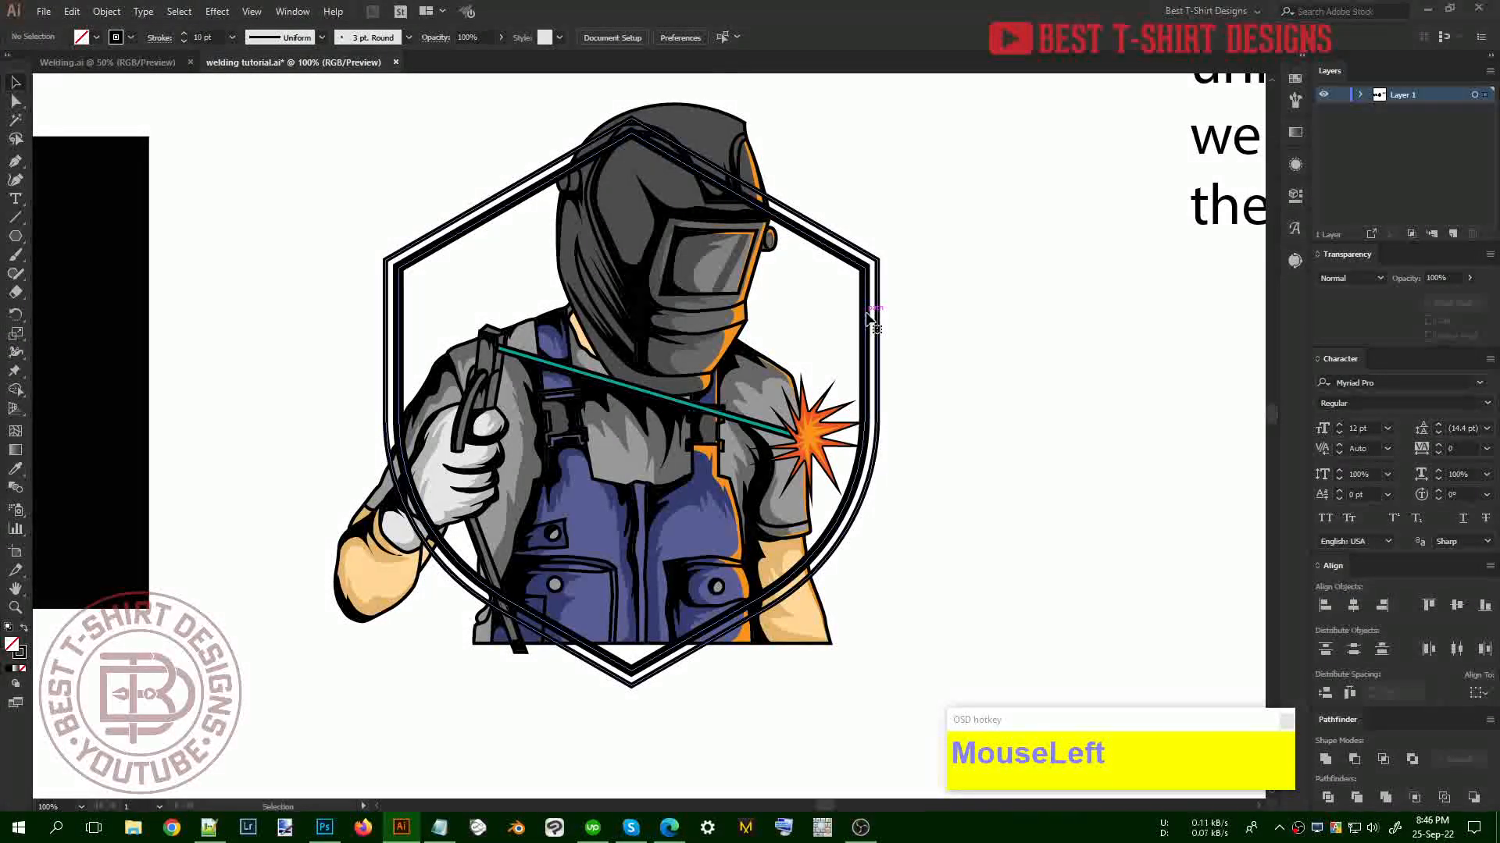
left_click(869, 316)
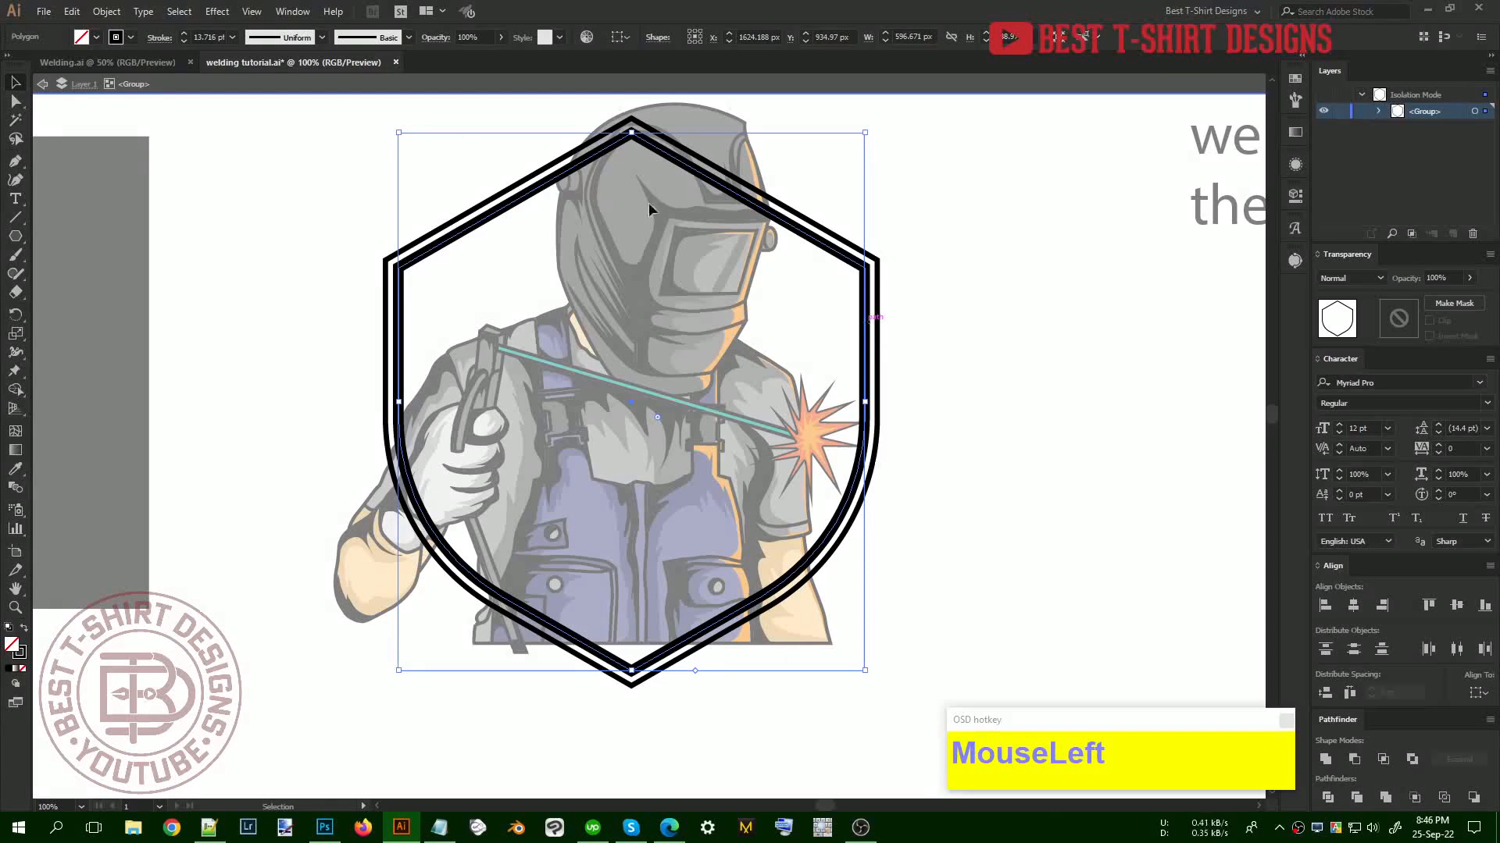
scroll(216, 36, "down", 1)
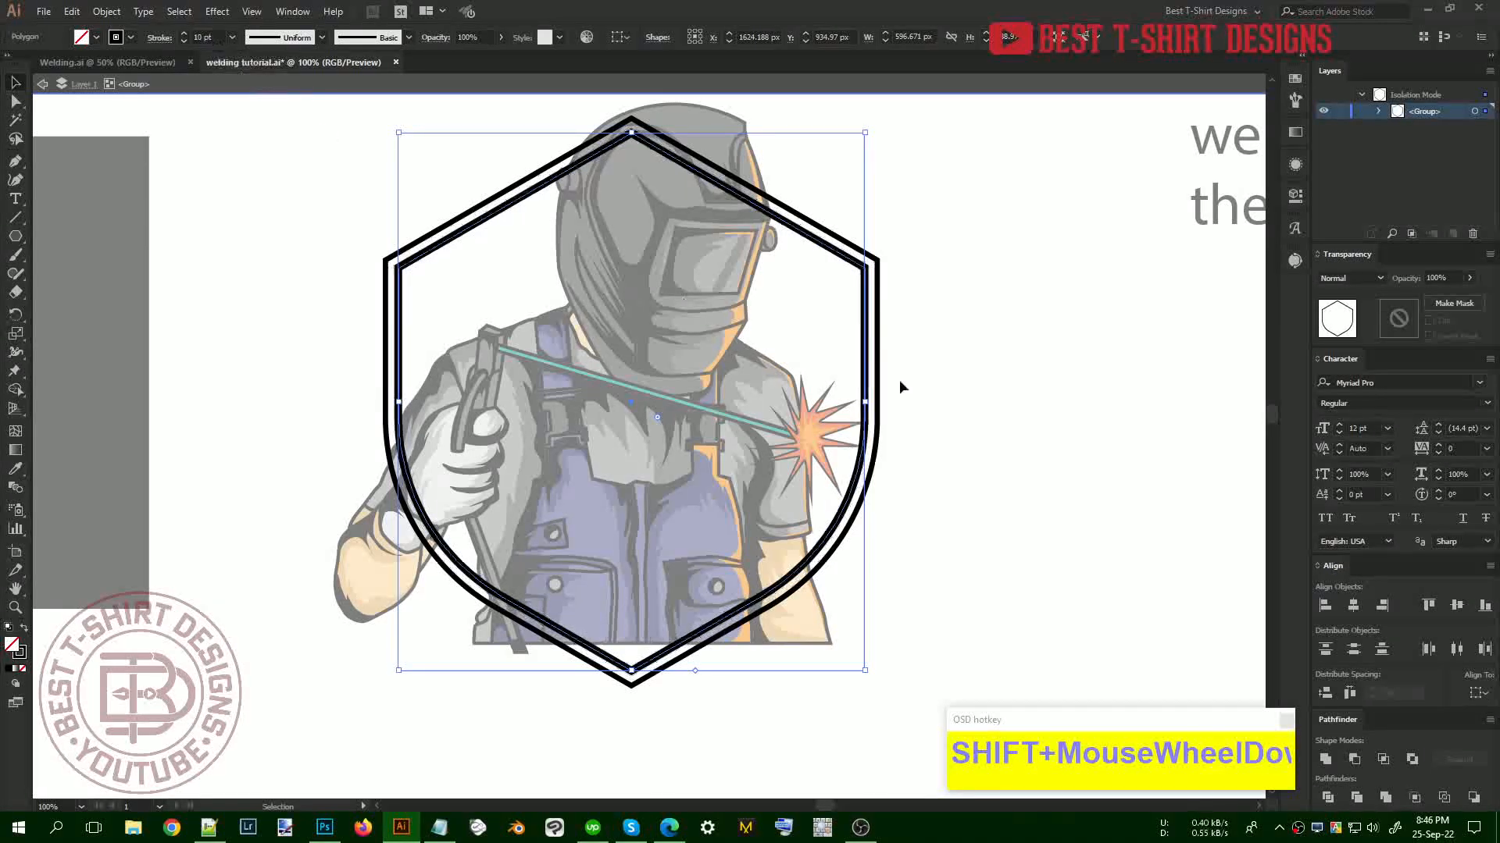
Copy the inner shield outline, leave the isolated group, and paste the copy in front of the welder illustration at the same position
key("ctrl+c")
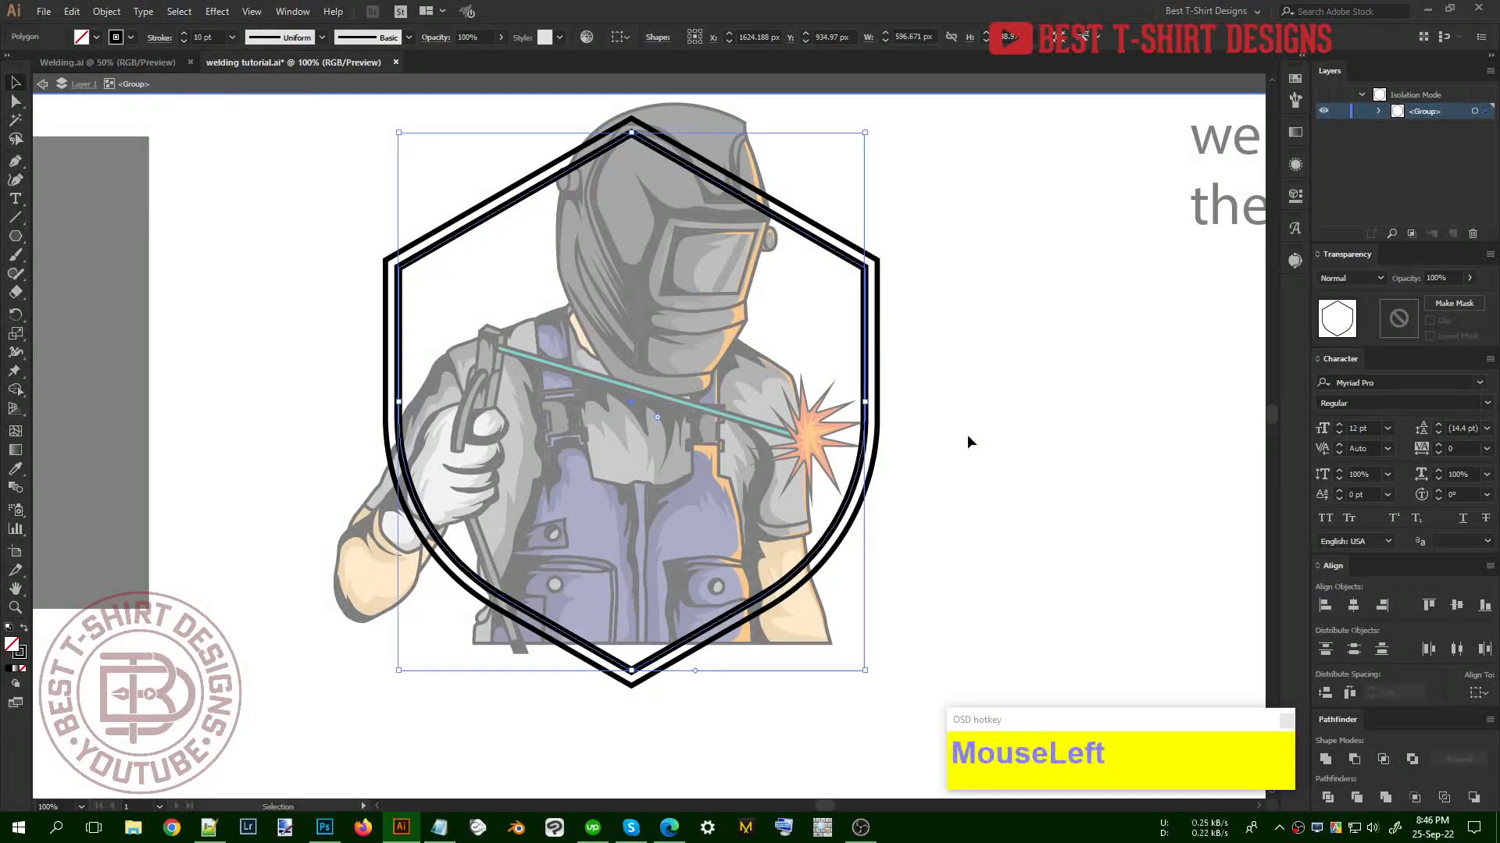
double_click(967, 442)
left_click(812, 526)
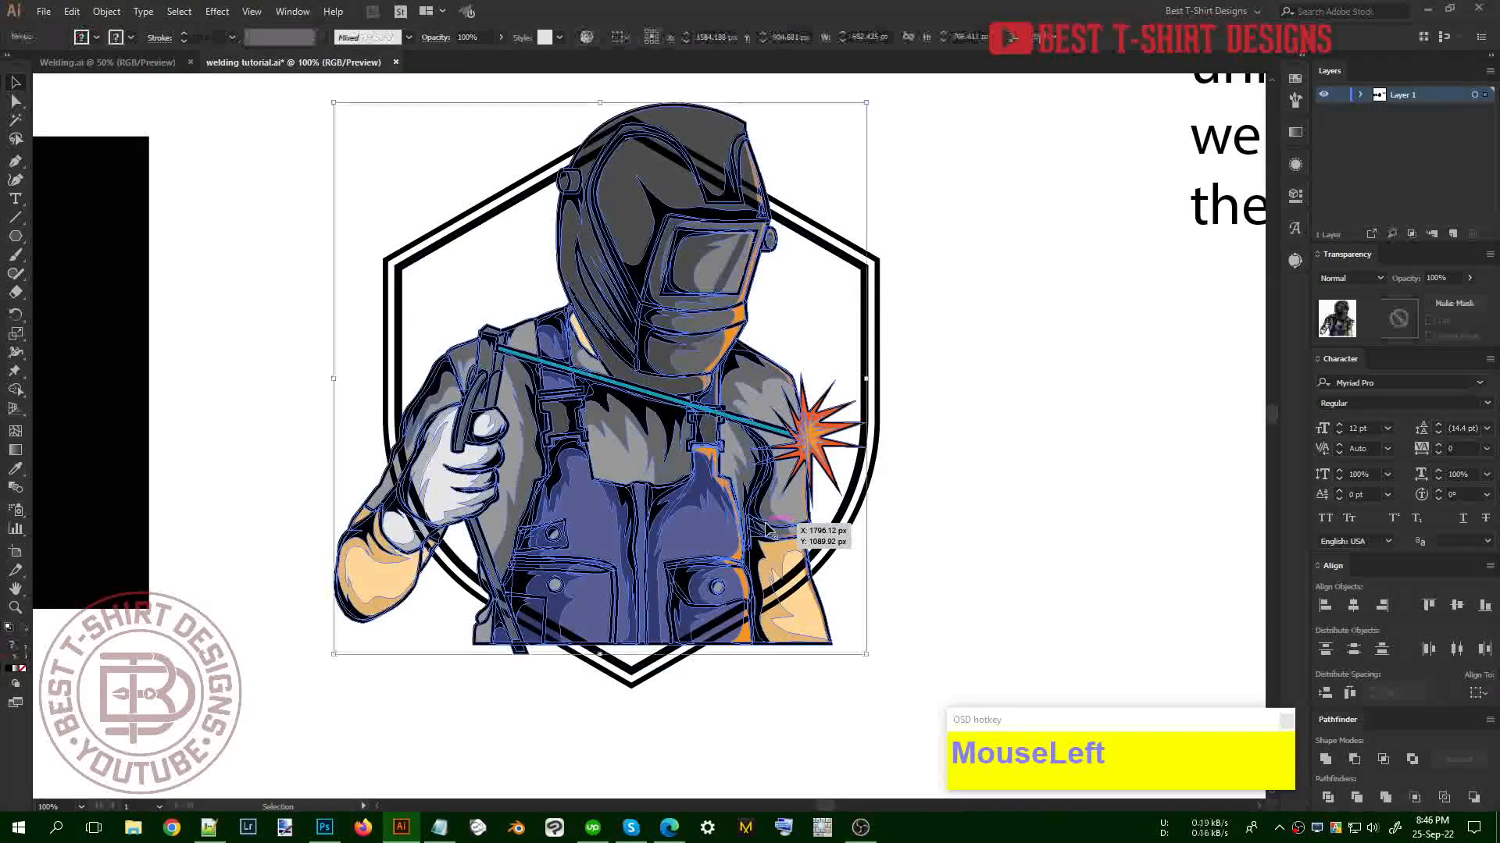
key("ctrl")
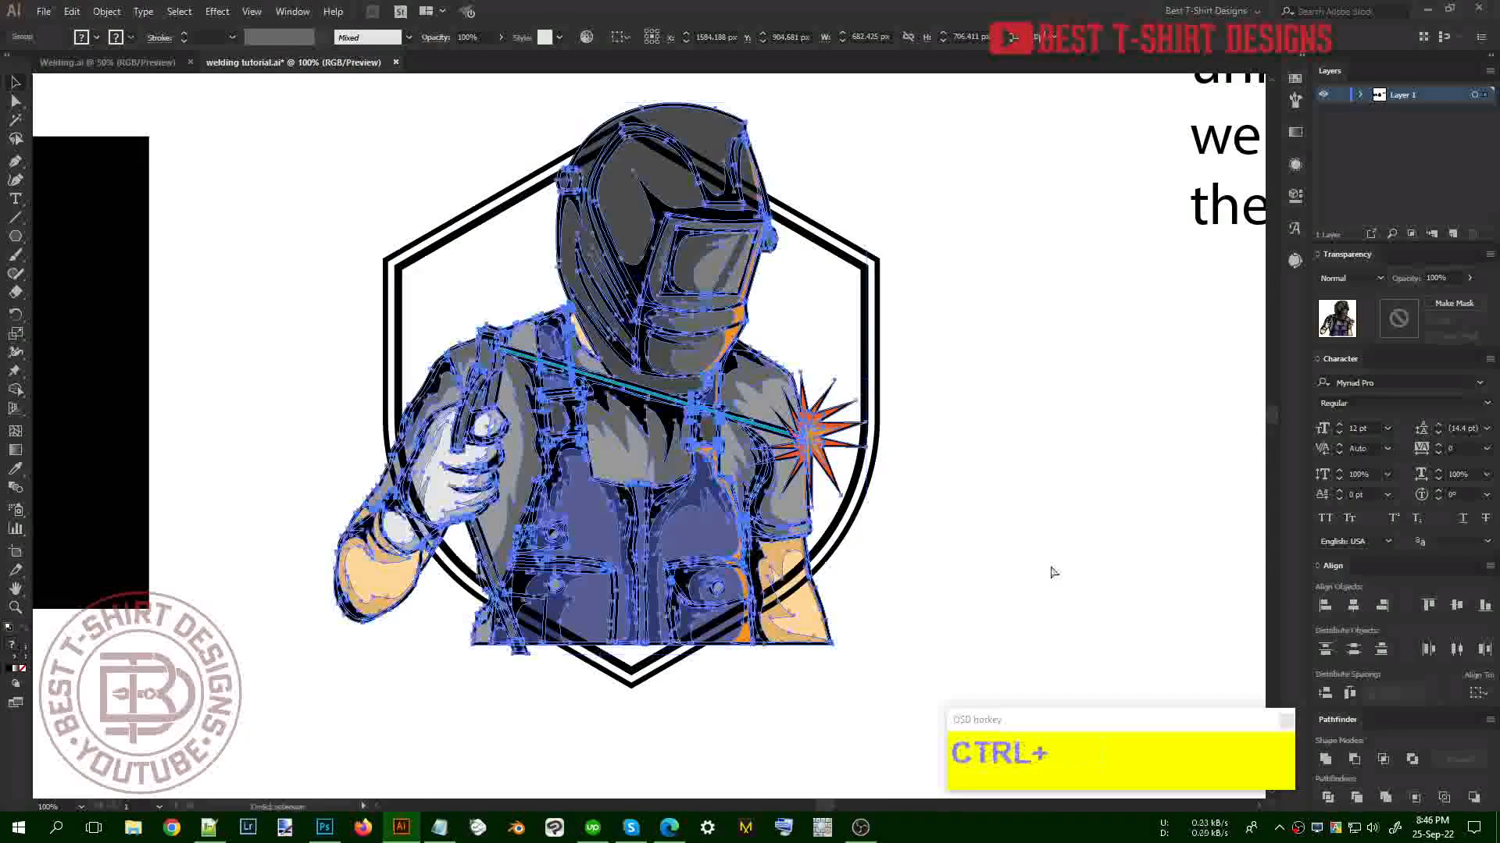
key("ctrl+f")
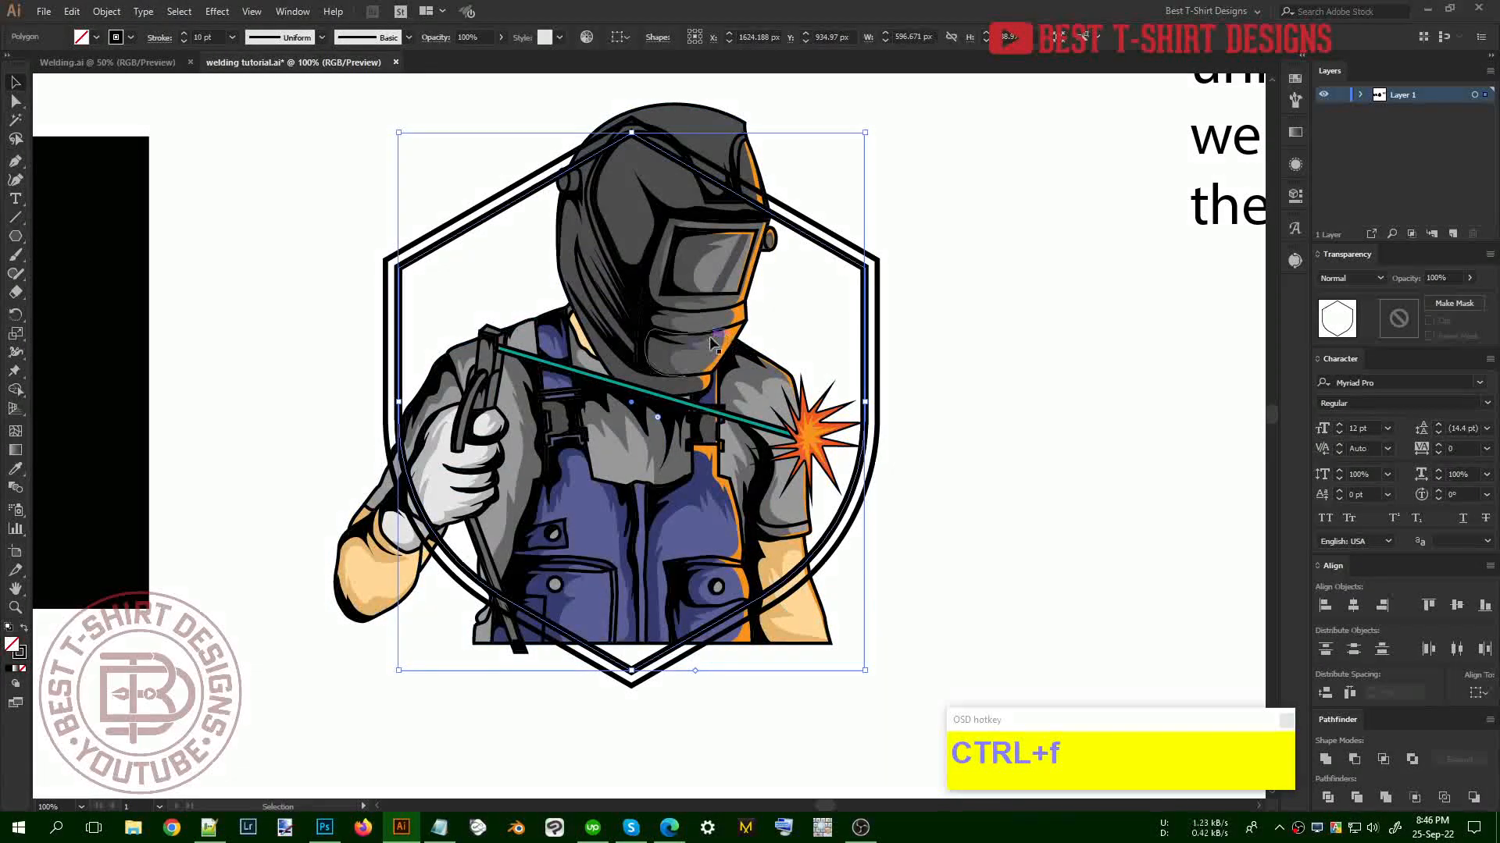
Clip the welder illustration to the pasted inner shield outline with a clipping mask
key("shift")
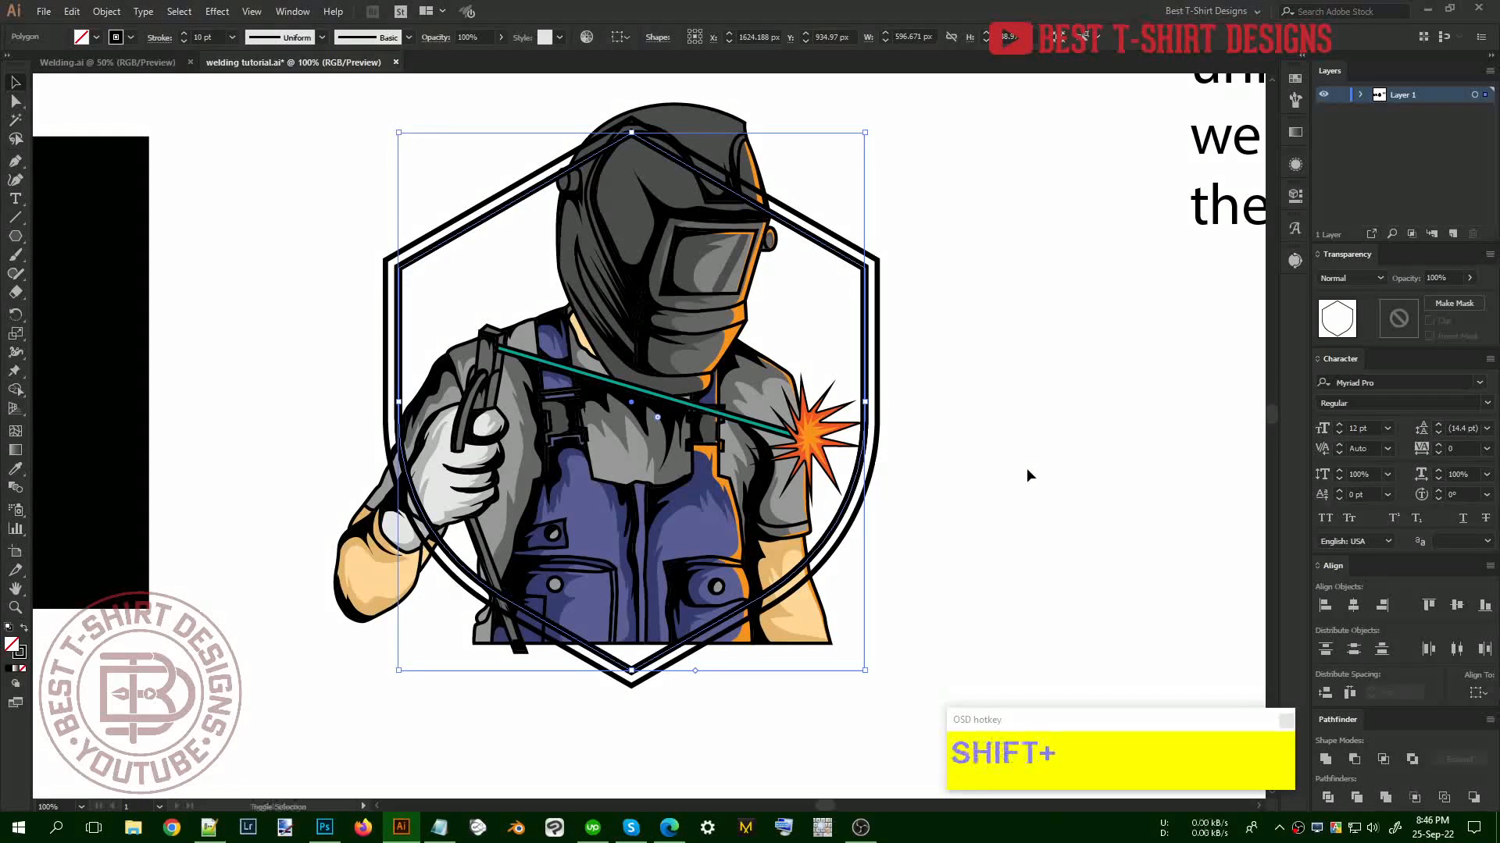
left_click(669, 350, "shift")
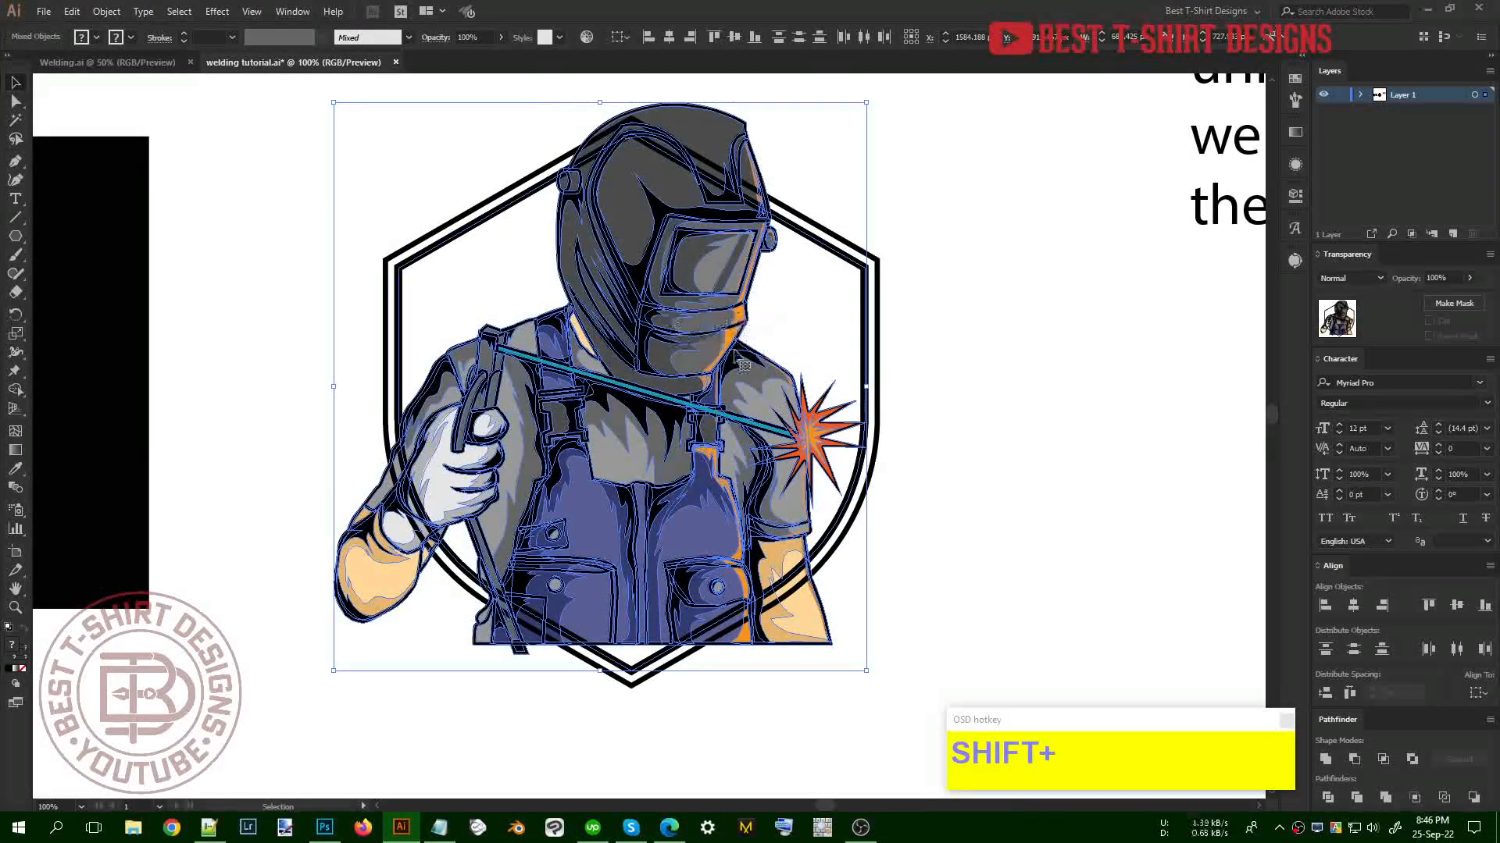
right_click(630, 292)
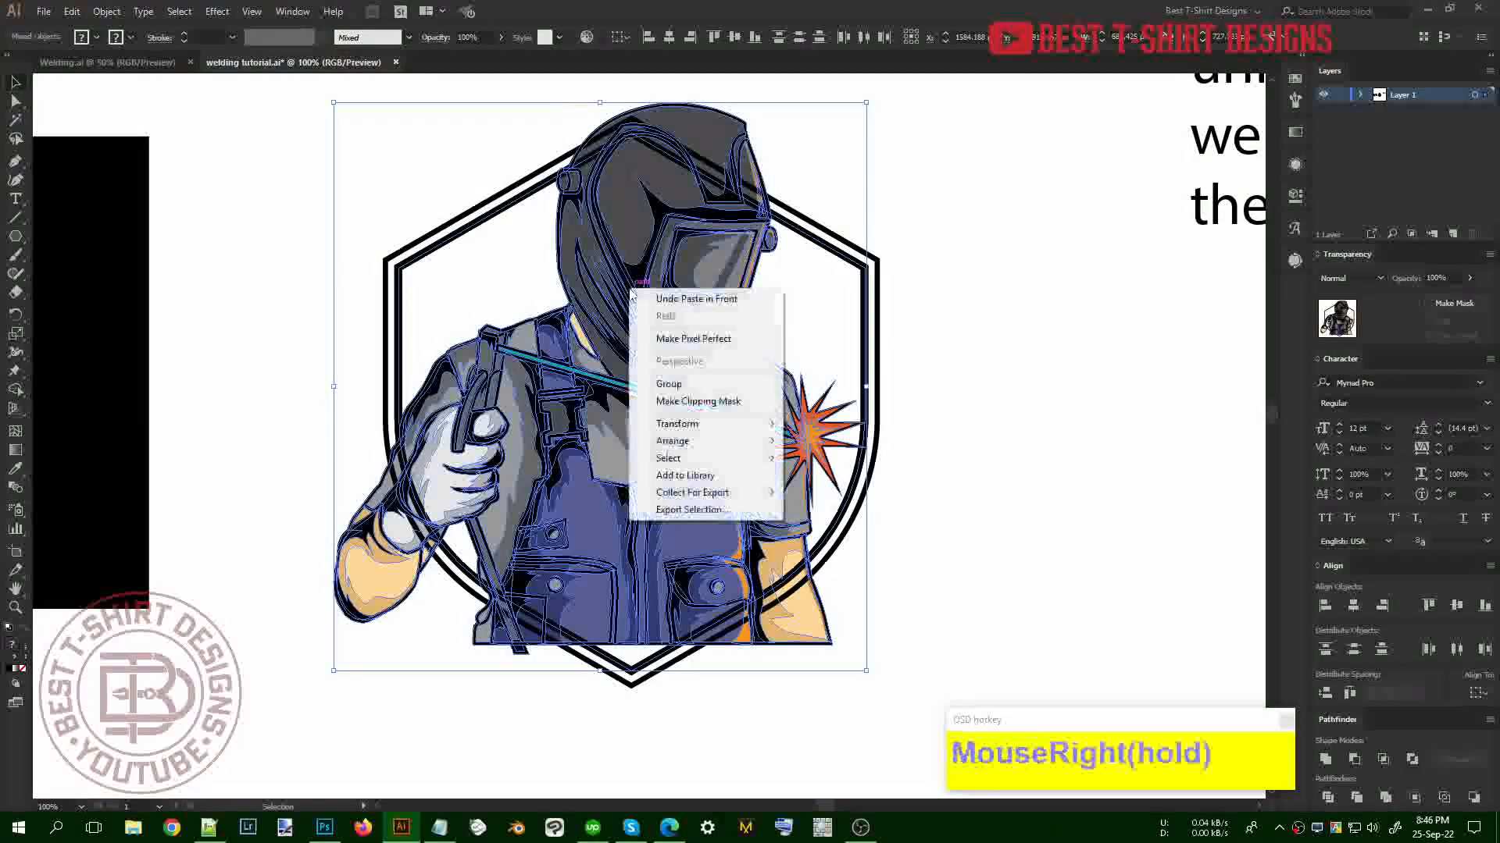
left_click(676, 403)
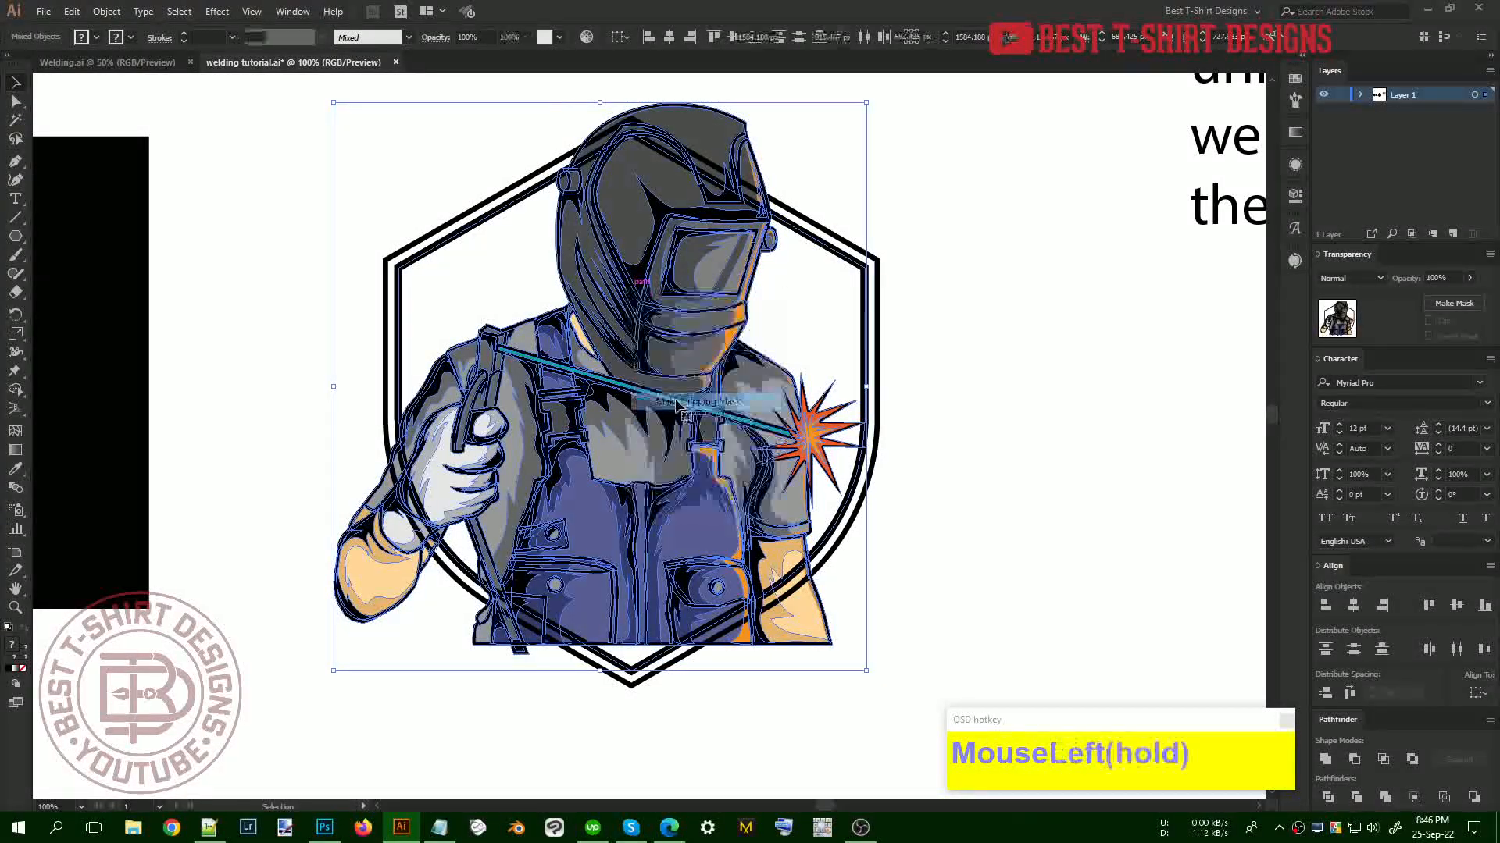
left_click(972, 470)
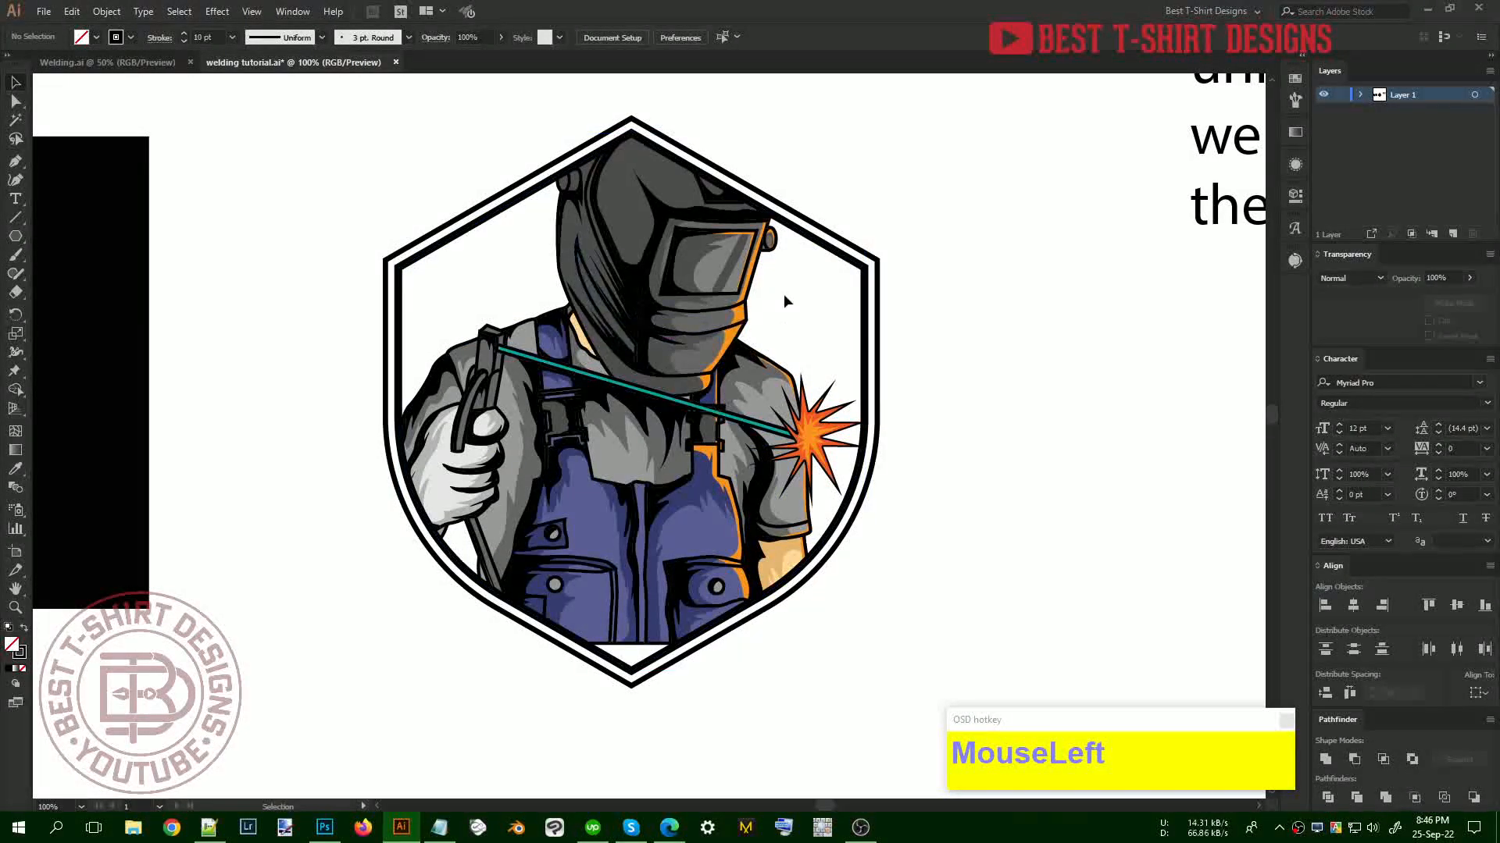
Isolate the clipped welder group to examine its artwork and clipping outline, and leave the group again
scroll(789, 293, "up", 1)
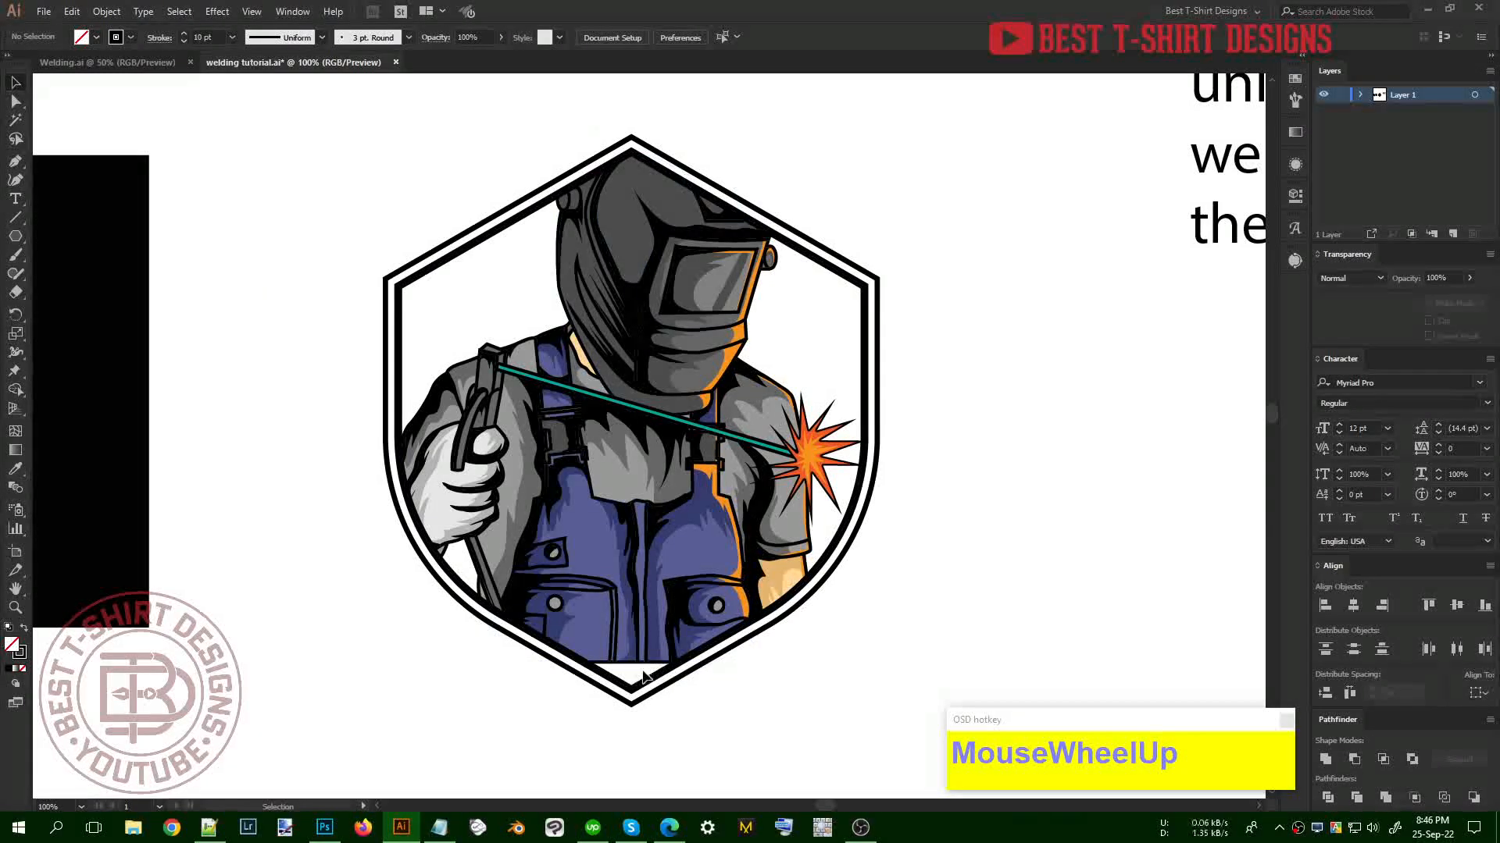
left_click(656, 316)
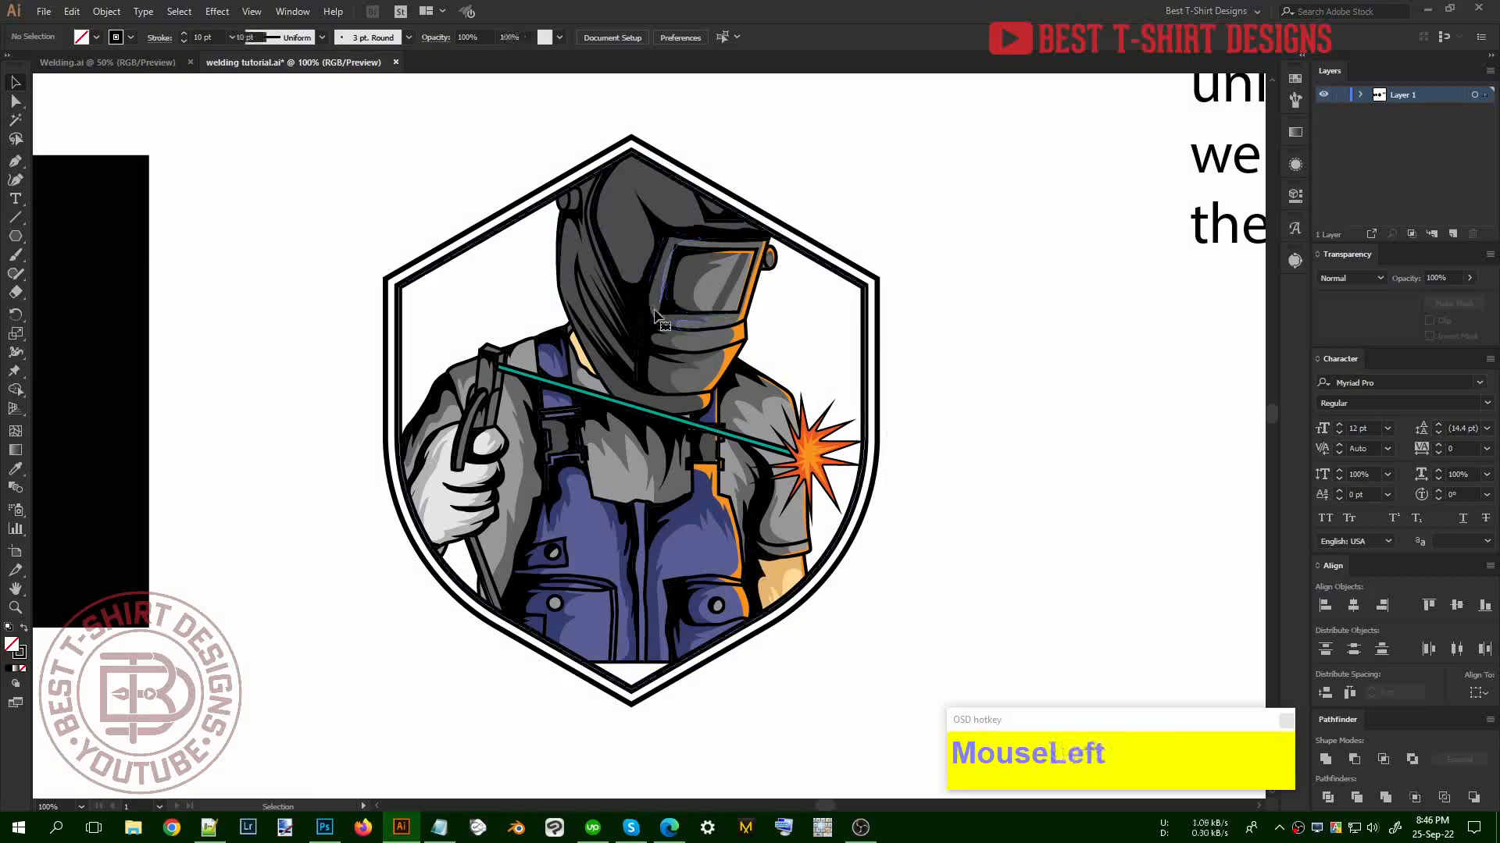
double_click(656, 317)
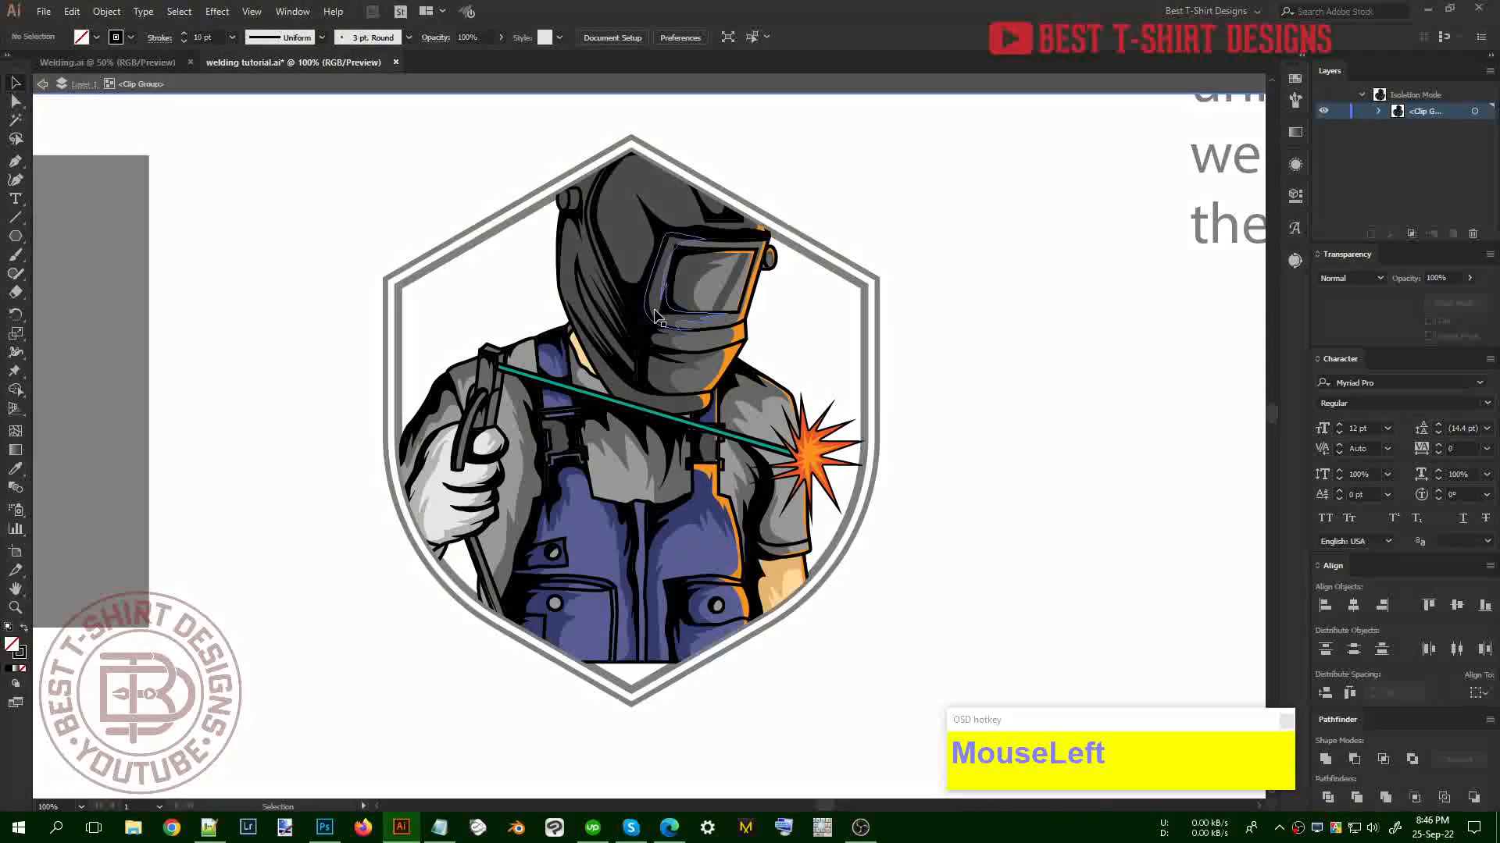
left_click(991, 432)
left_click(703, 442)
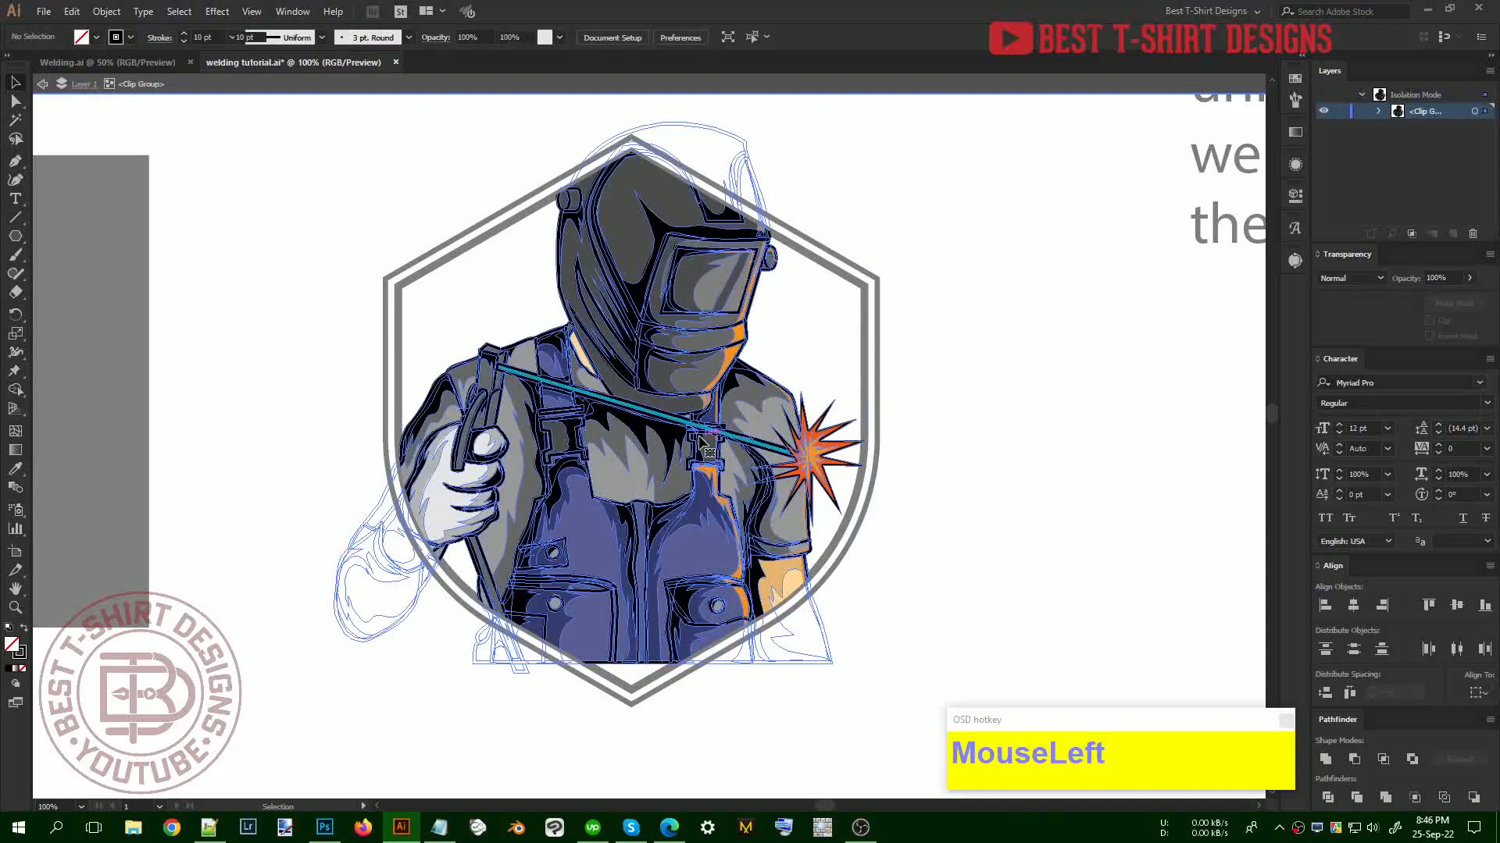
left_click(977, 484)
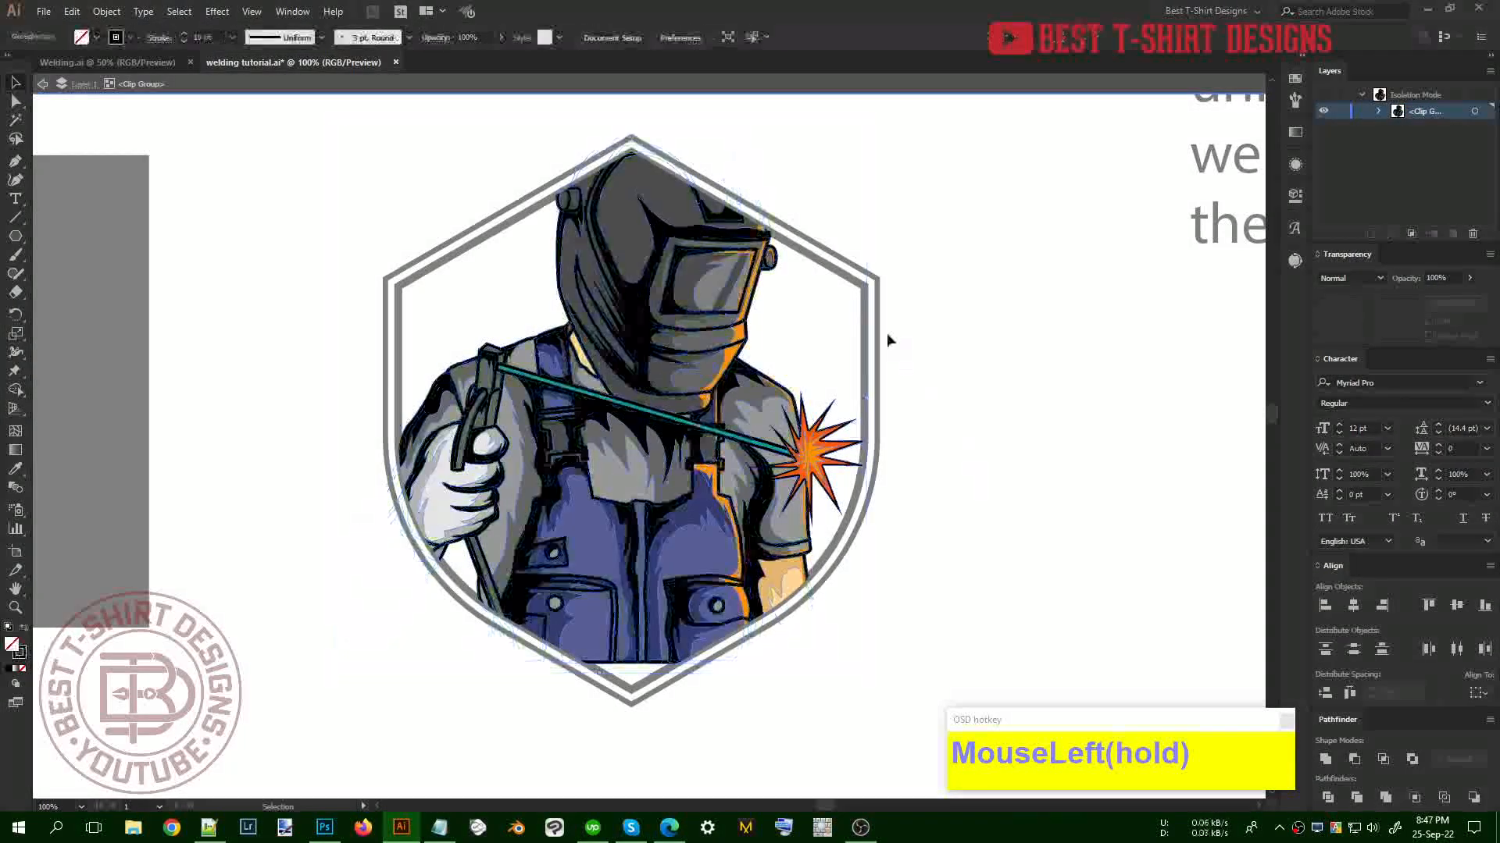
scroll(835, 327, "up", 1, "alt")
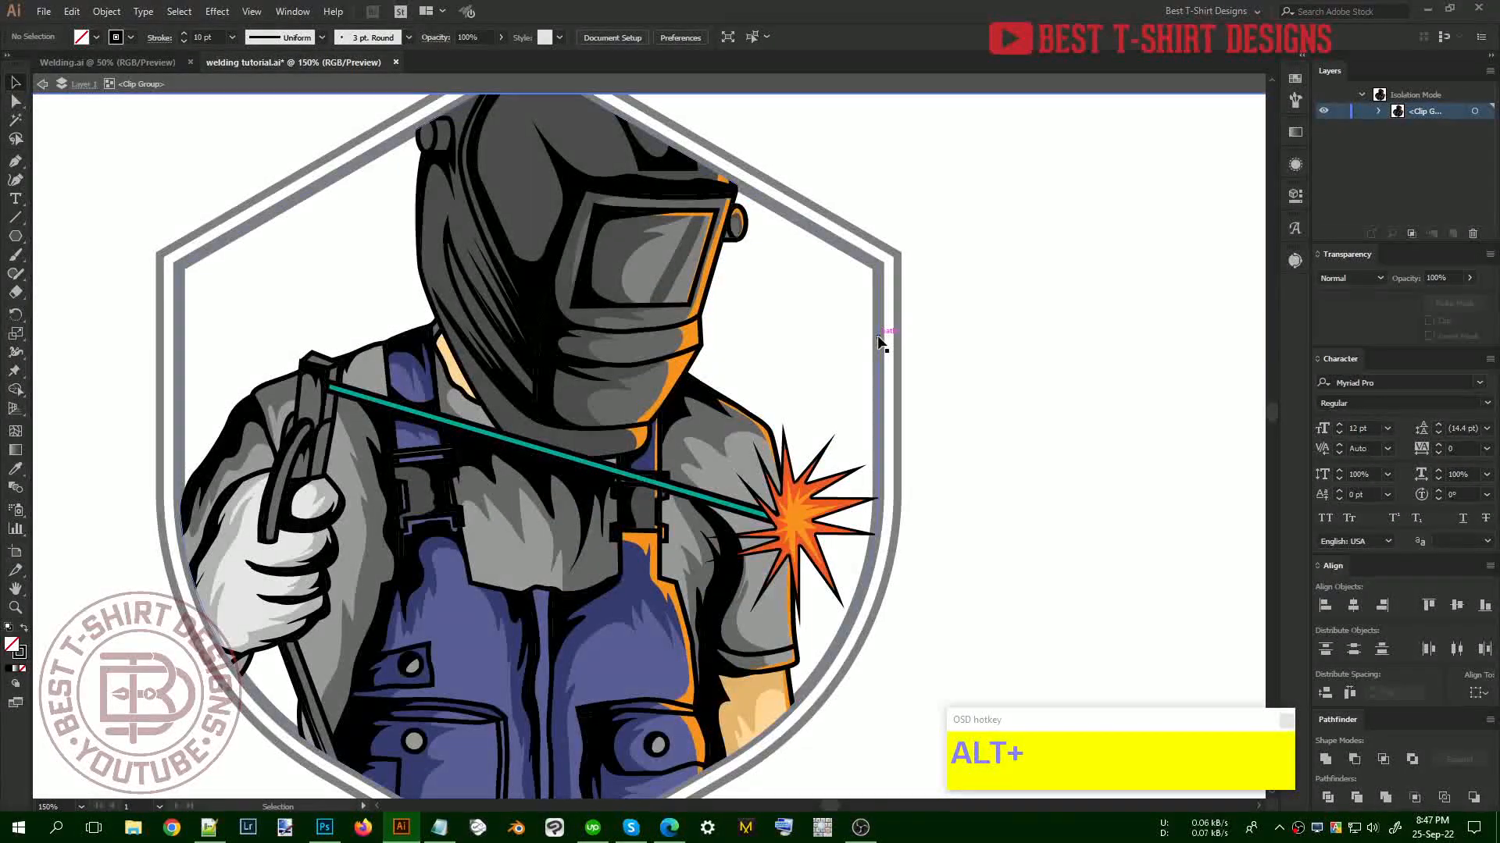
left_click(878, 336)
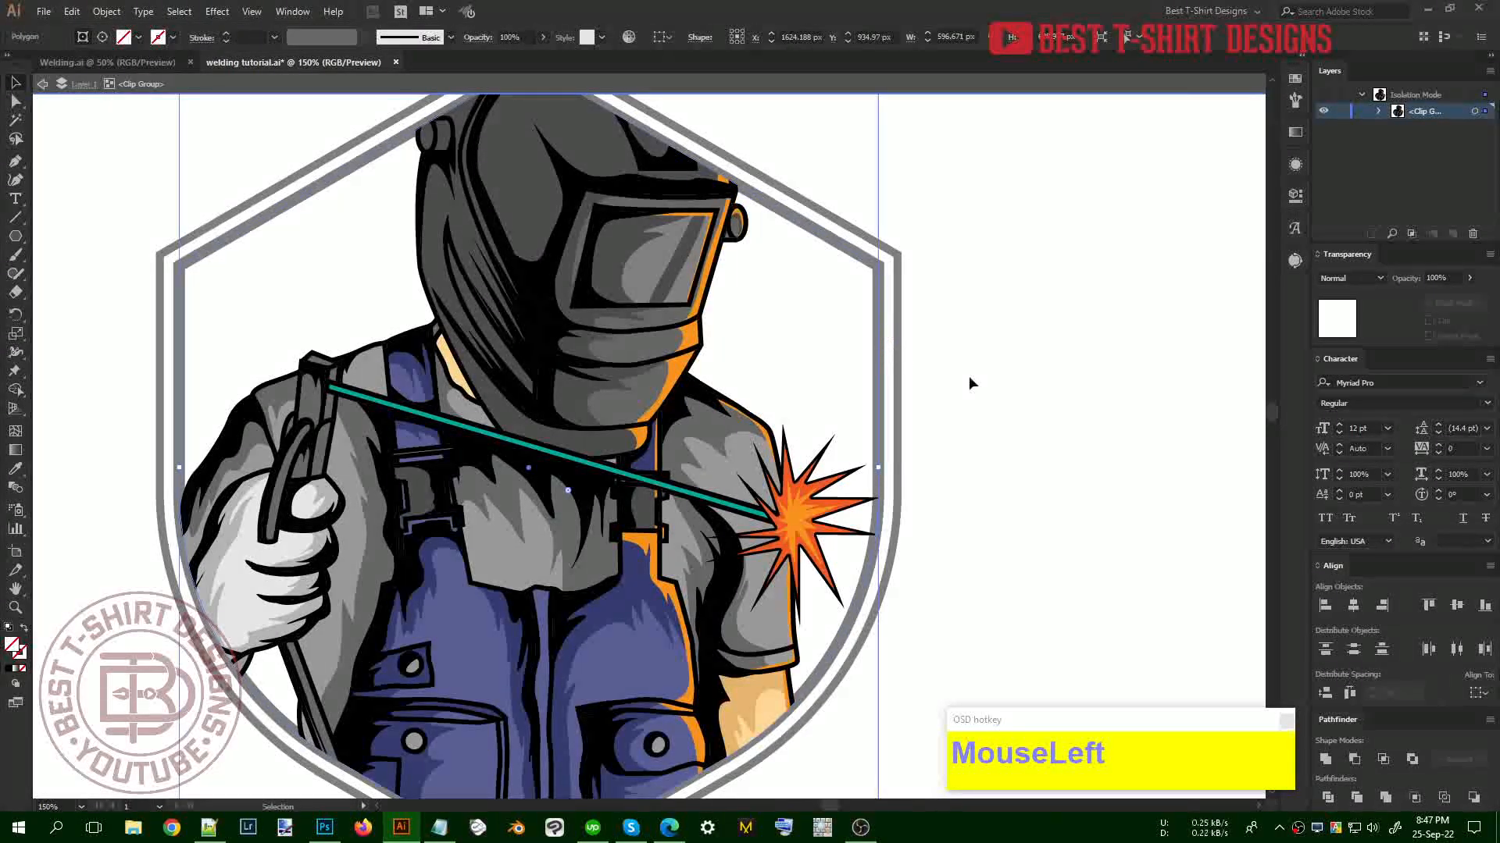
left_click(42, 83)
Draw a demonstration hexagon about 168 px wide beside the shield and fill it with cyan
left_click(15, 236)
left_click_drag(1013, 369, 1077, 457, "shift")
key("shift+v")
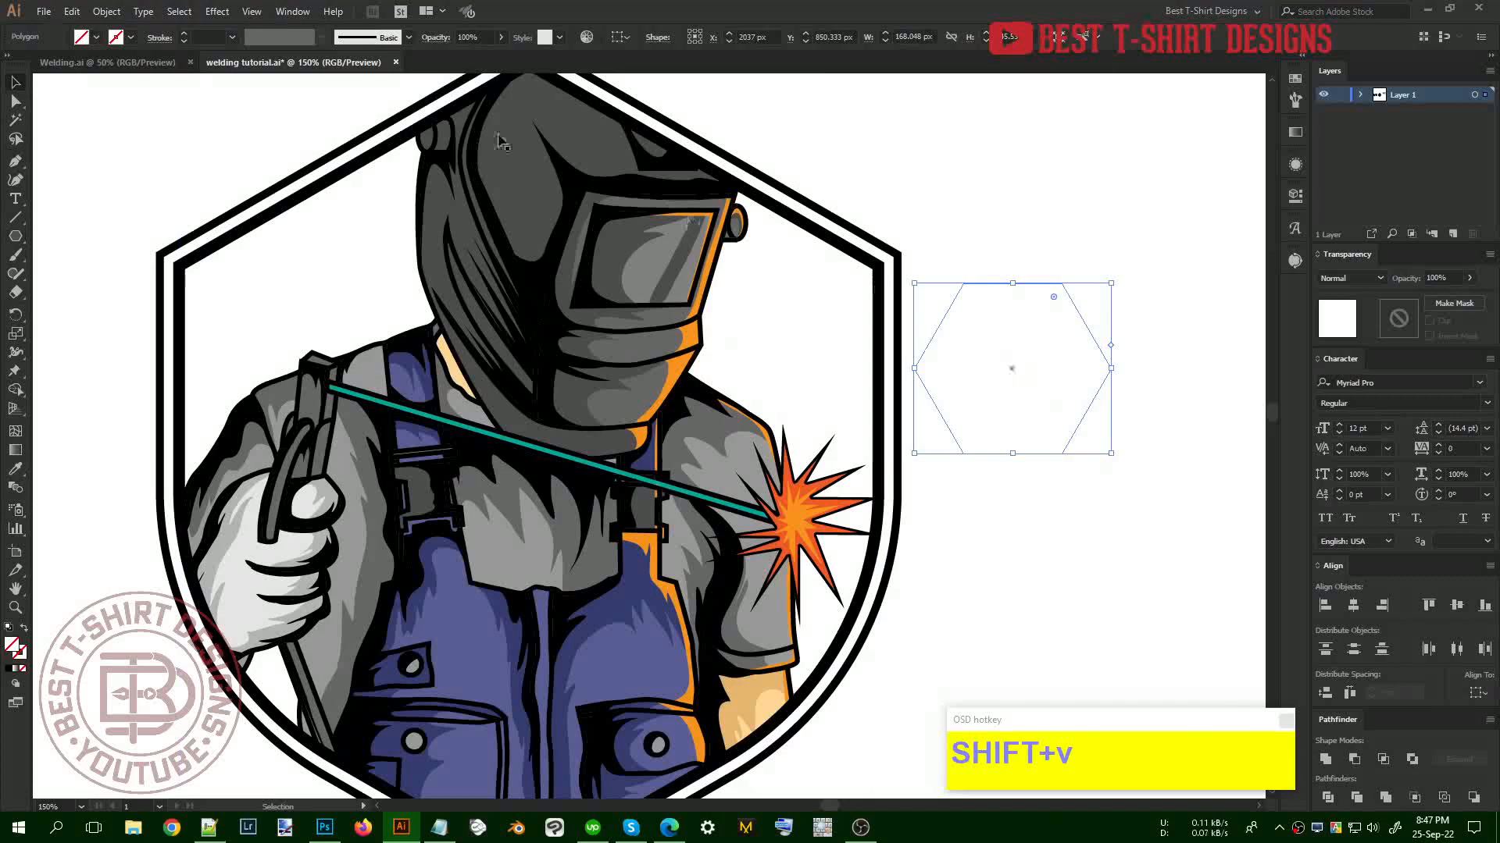
left_click(97, 38)
left_click(86, 68)
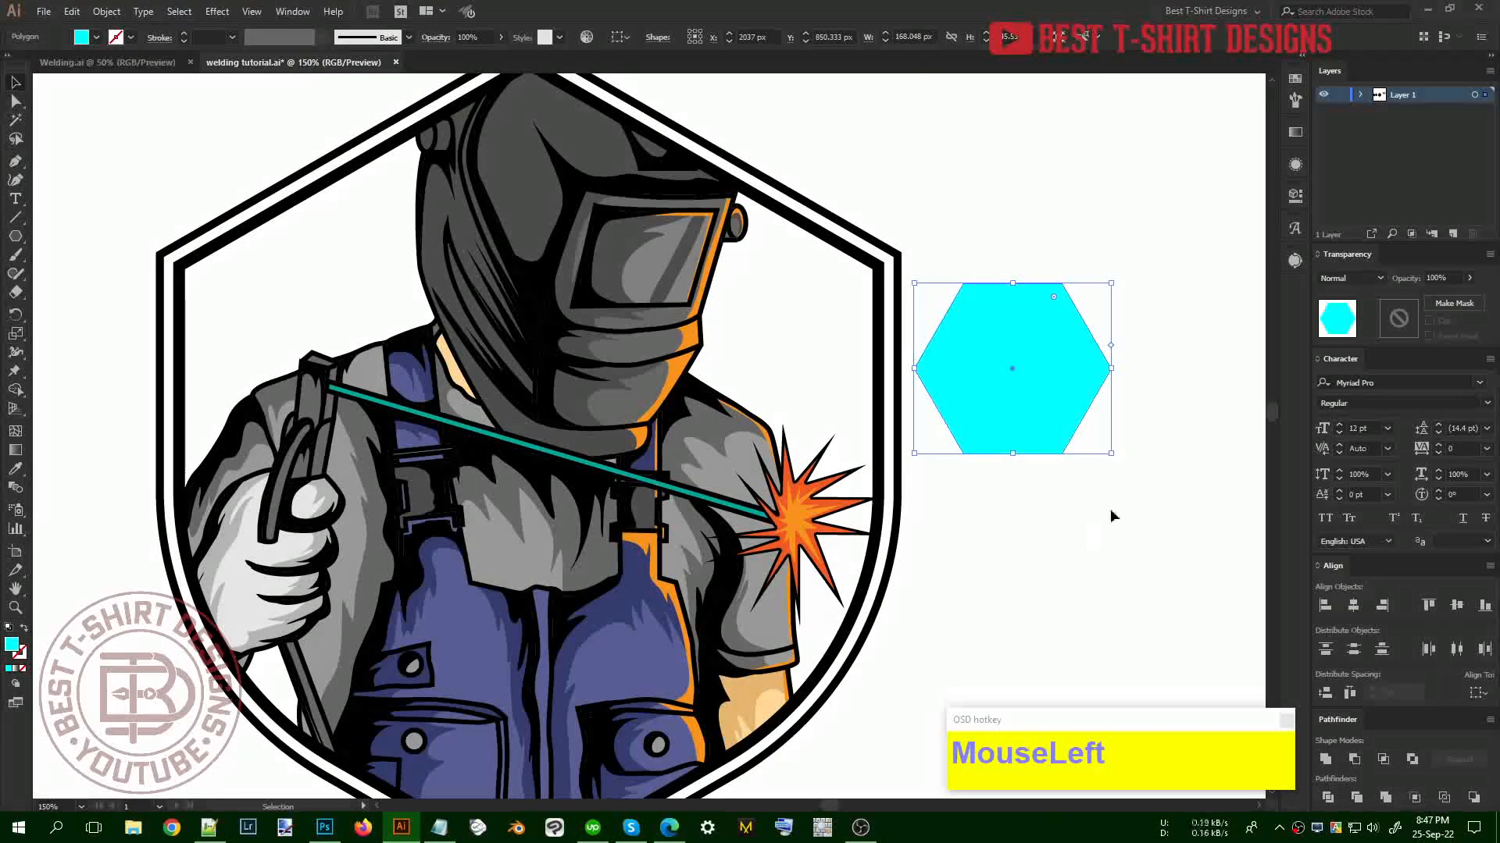
Duplicate the cyan hexagon at about 155 px wide, overlapping the original sideways, and fill the copy with red
left_click_drag(1029, 376, 1155, 368, "alt")
left_click(96, 38)
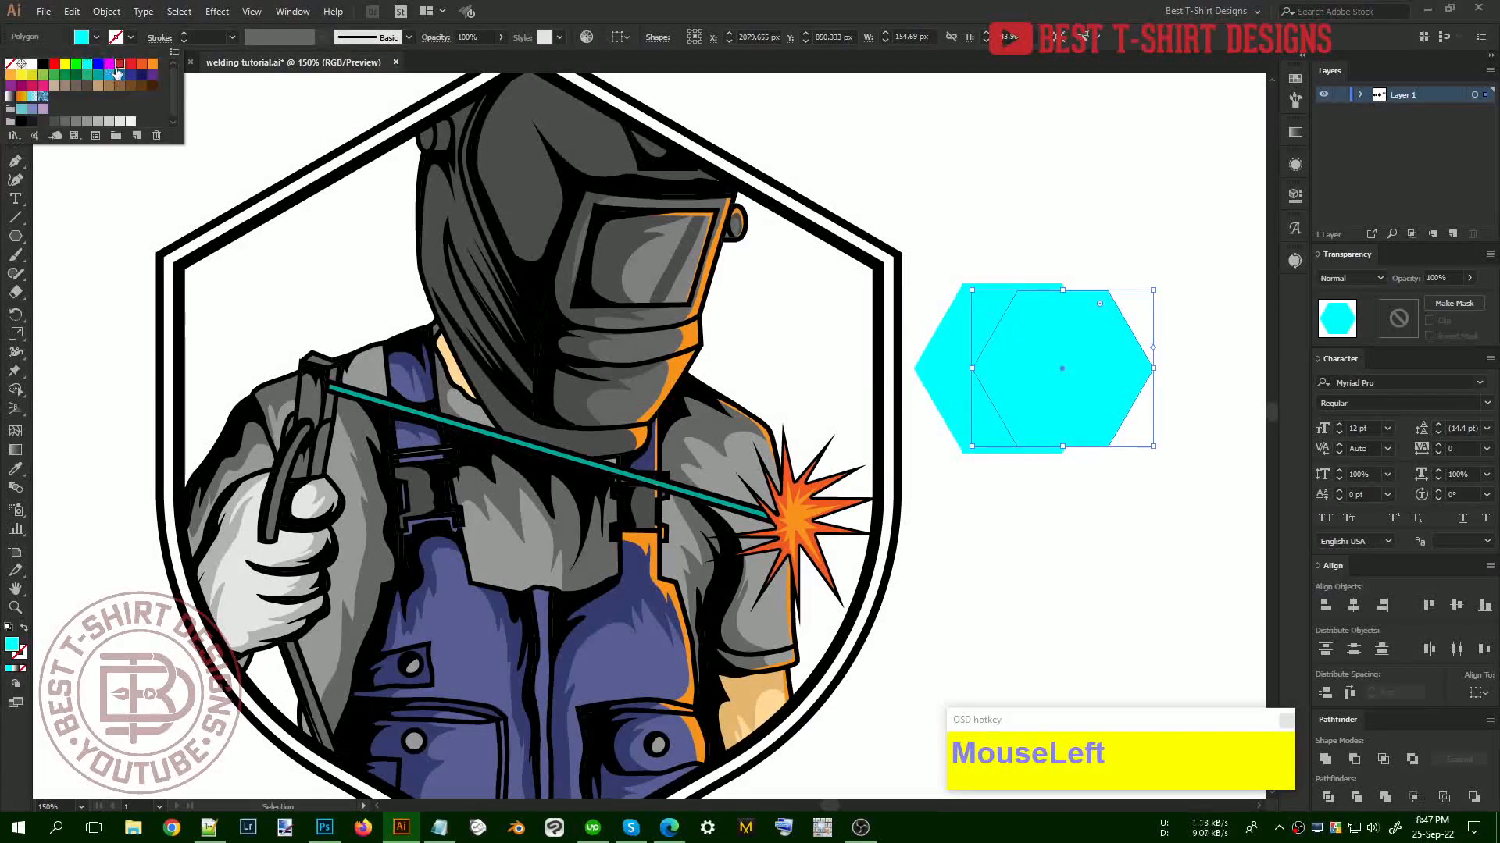
left_click(117, 70)
left_click(1042, 499)
left_click_drag(1198, 497, 934, 495)
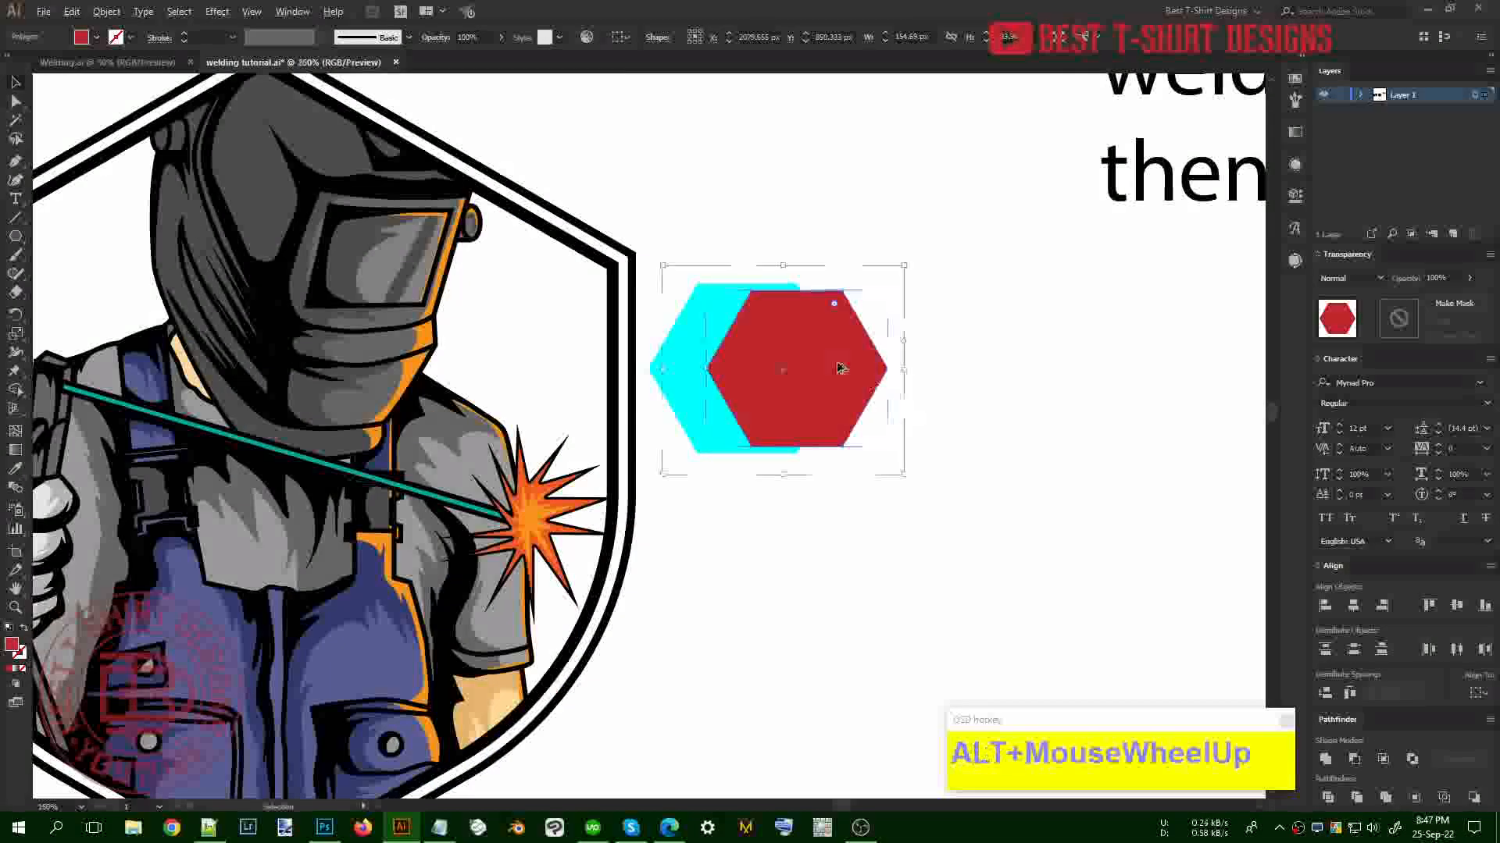
Clip the cyan hexagon to the overlapping red hexagon with a clipping mask
left_click(824, 560)
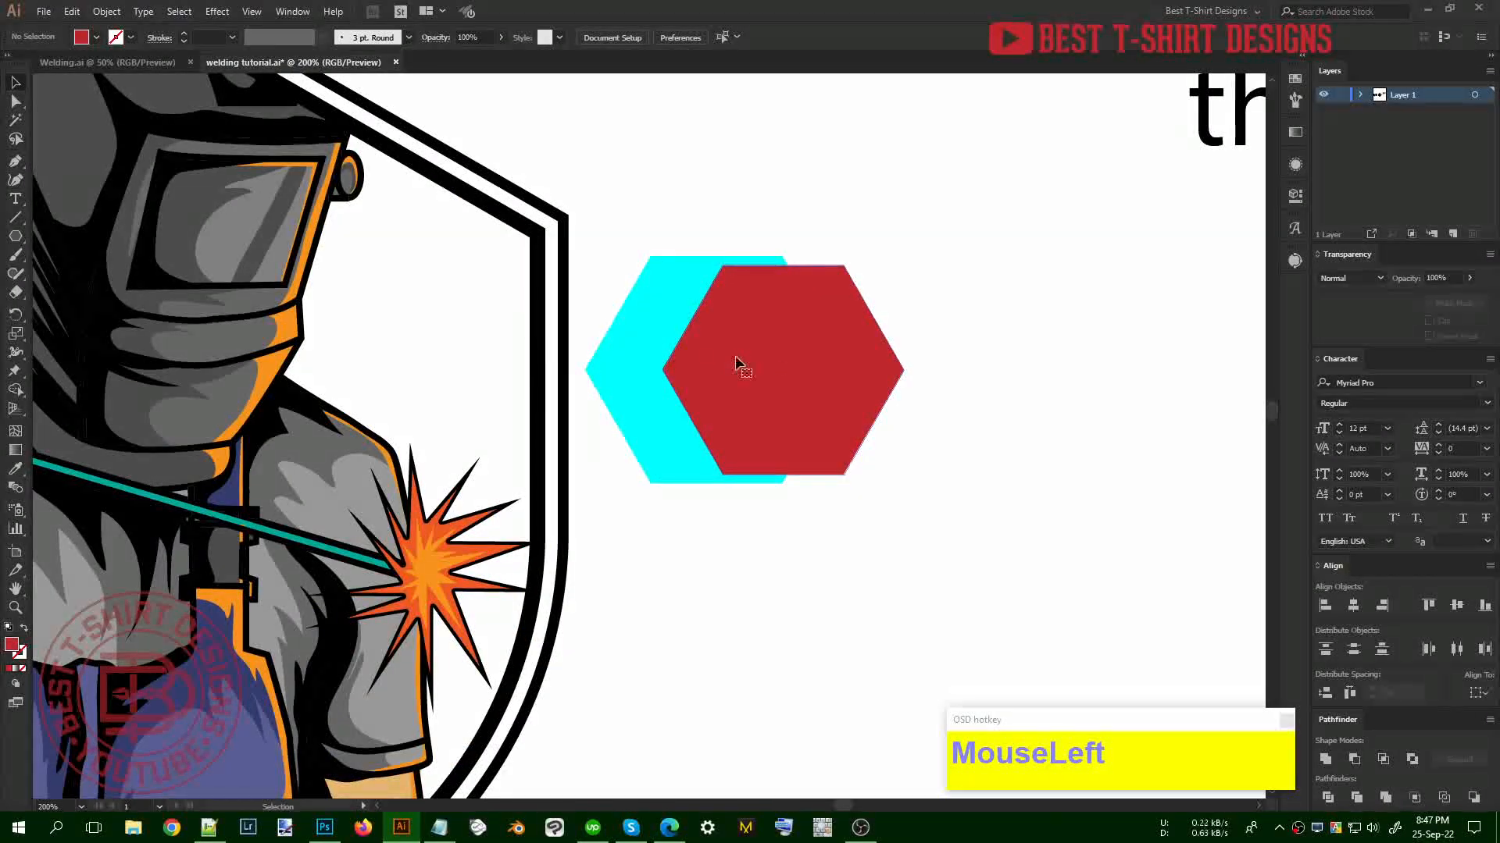
left_click(661, 297)
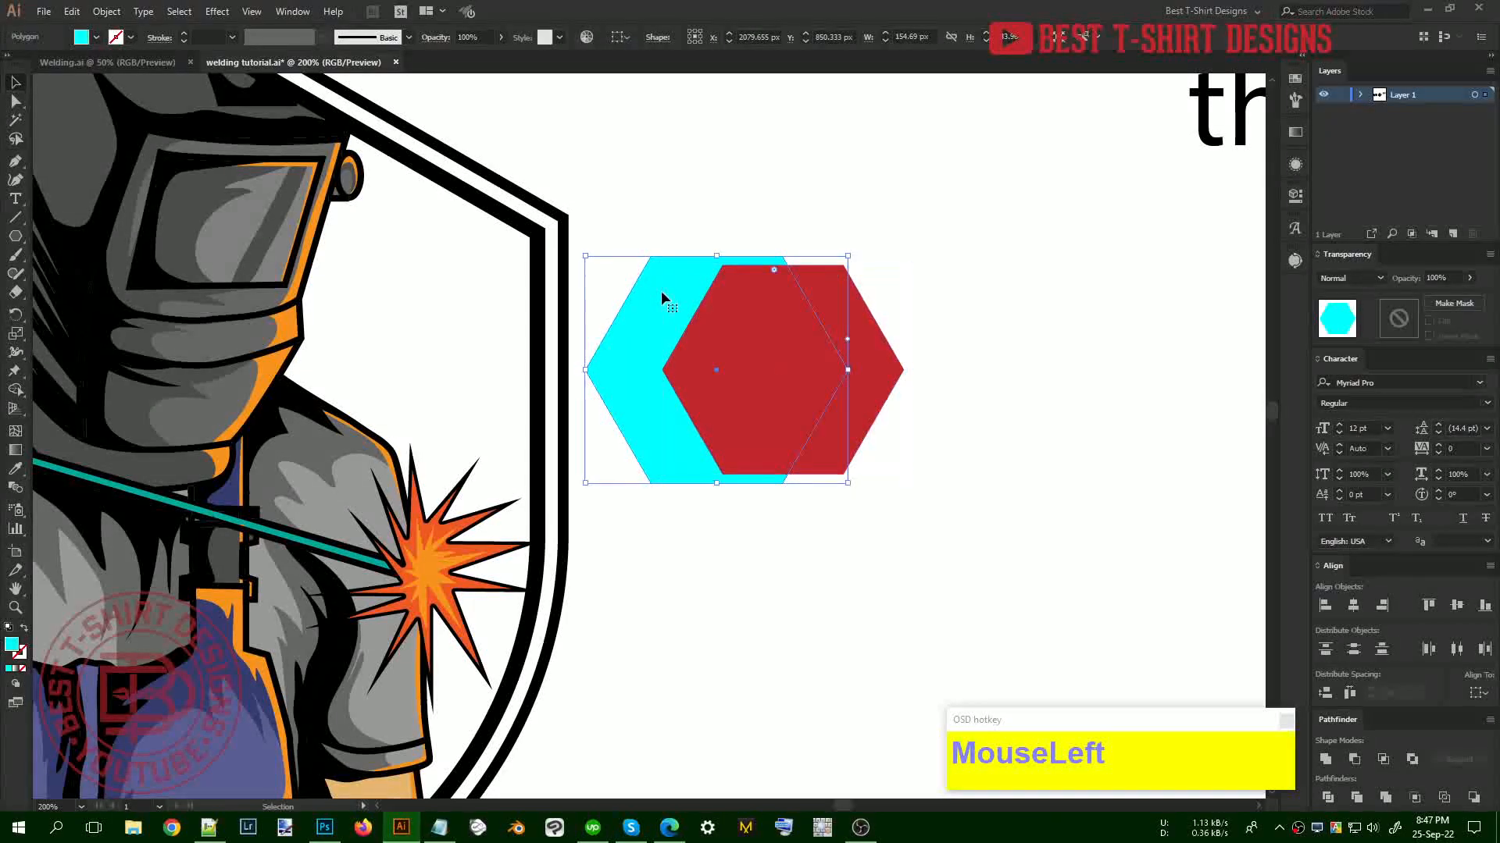
left_click_drag(696, 201, 772, 332)
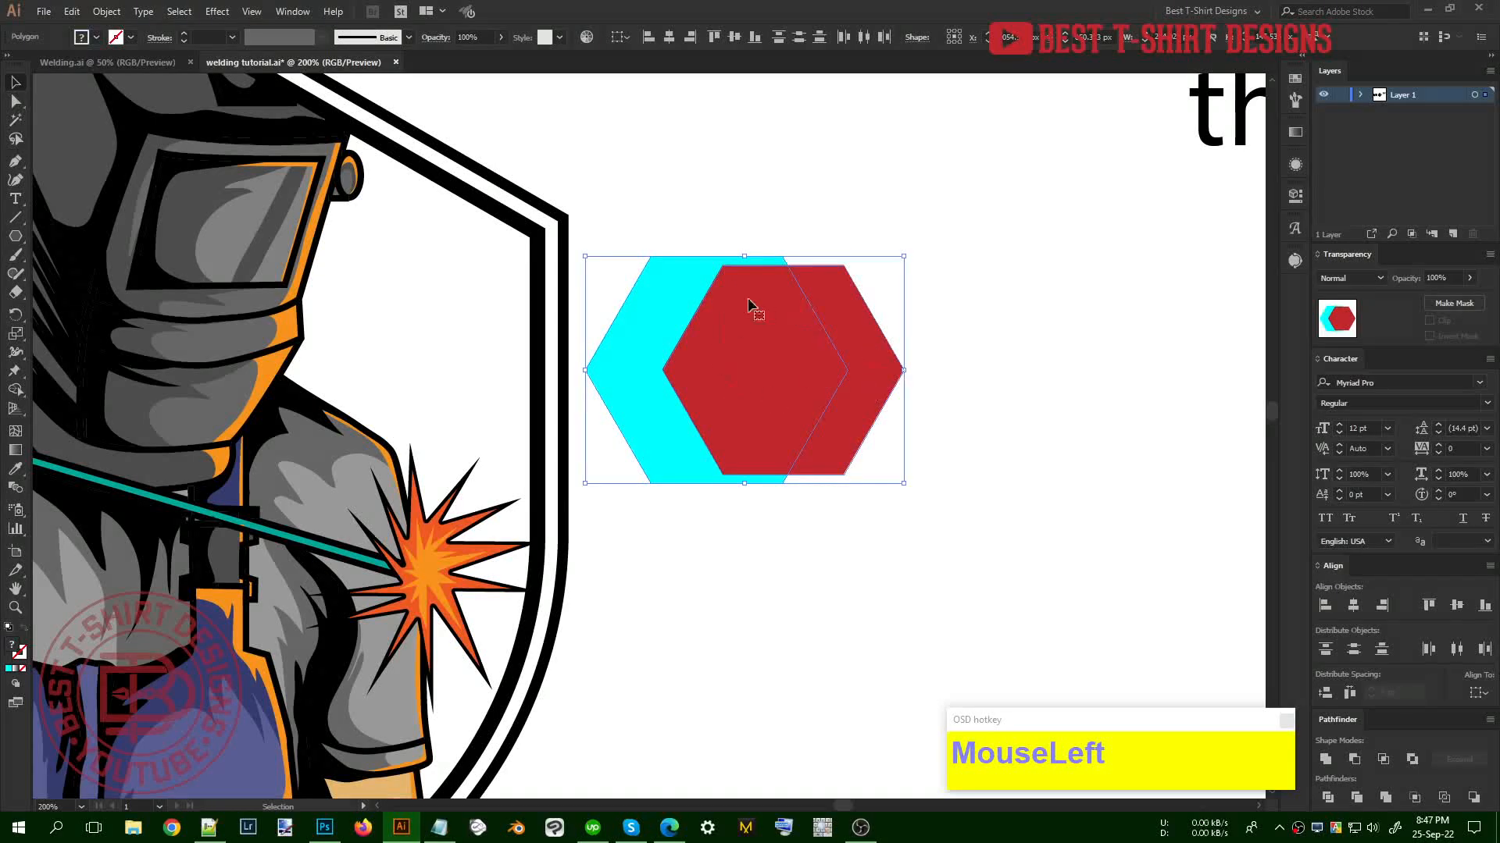
right_click(751, 341)
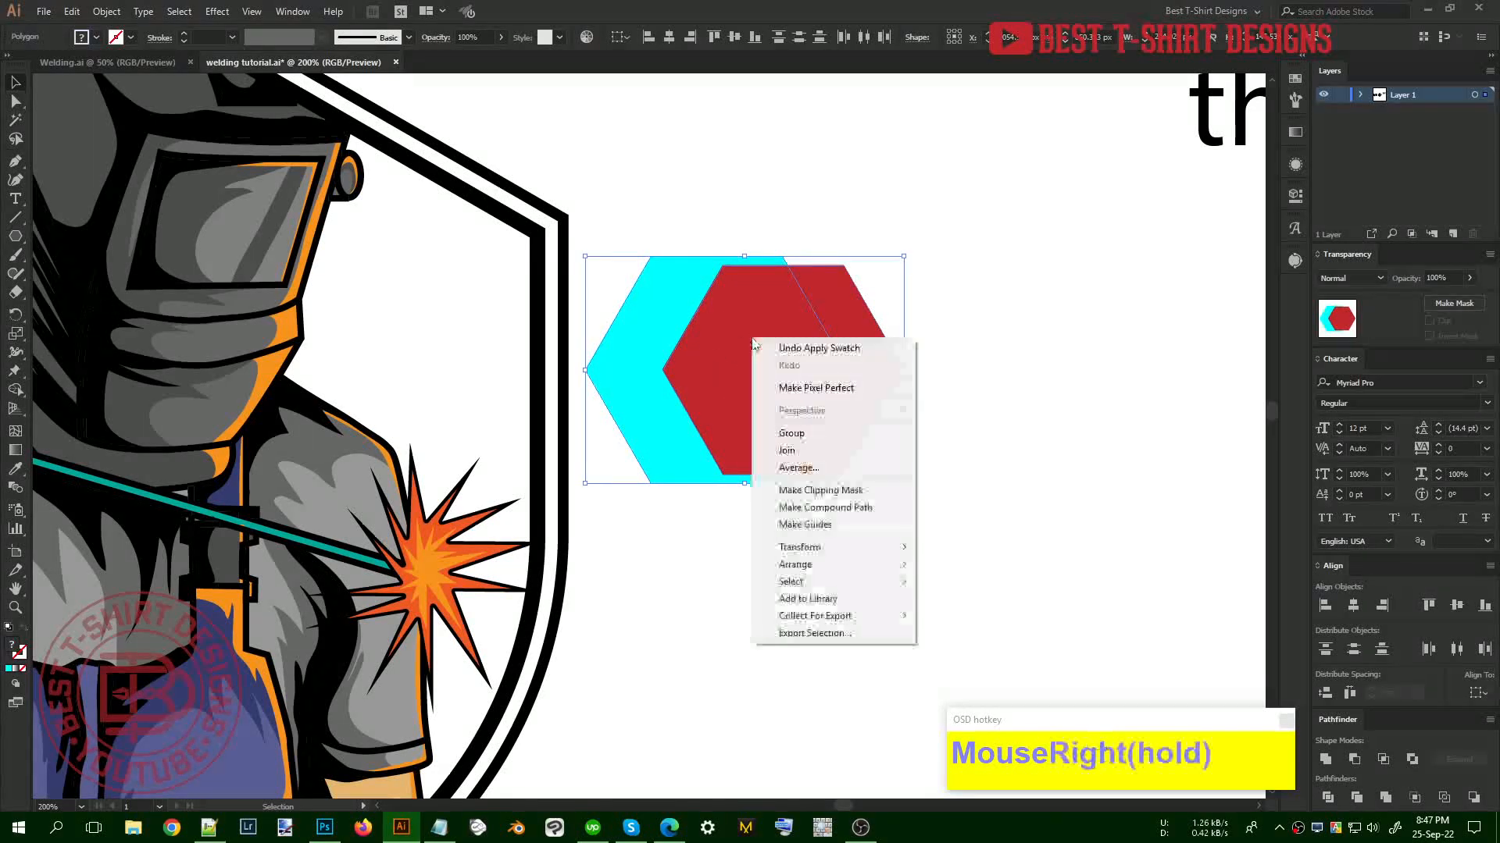
left_click(817, 494)
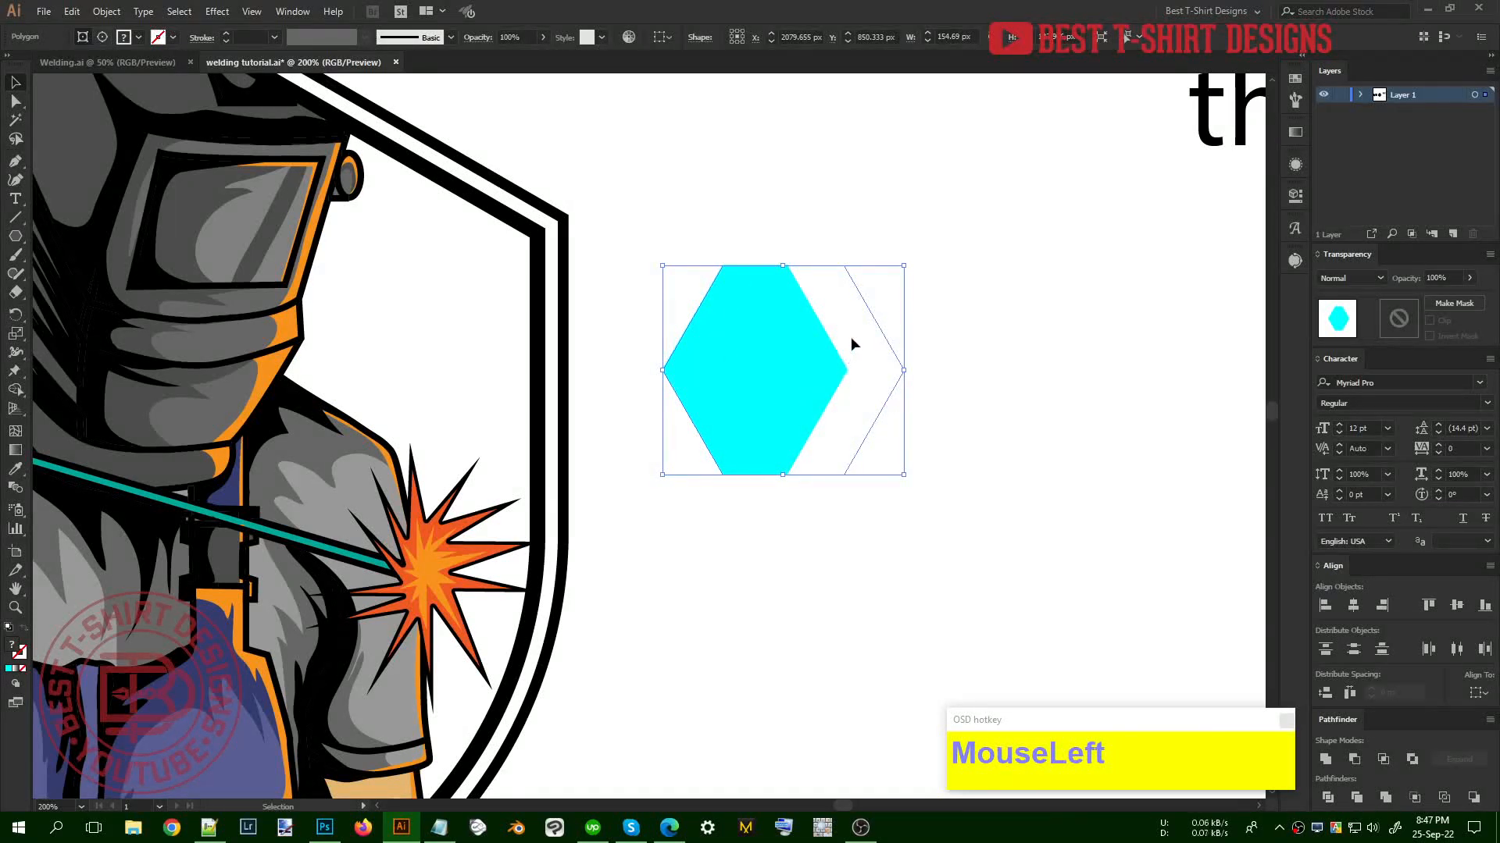
left_click(897, 390)
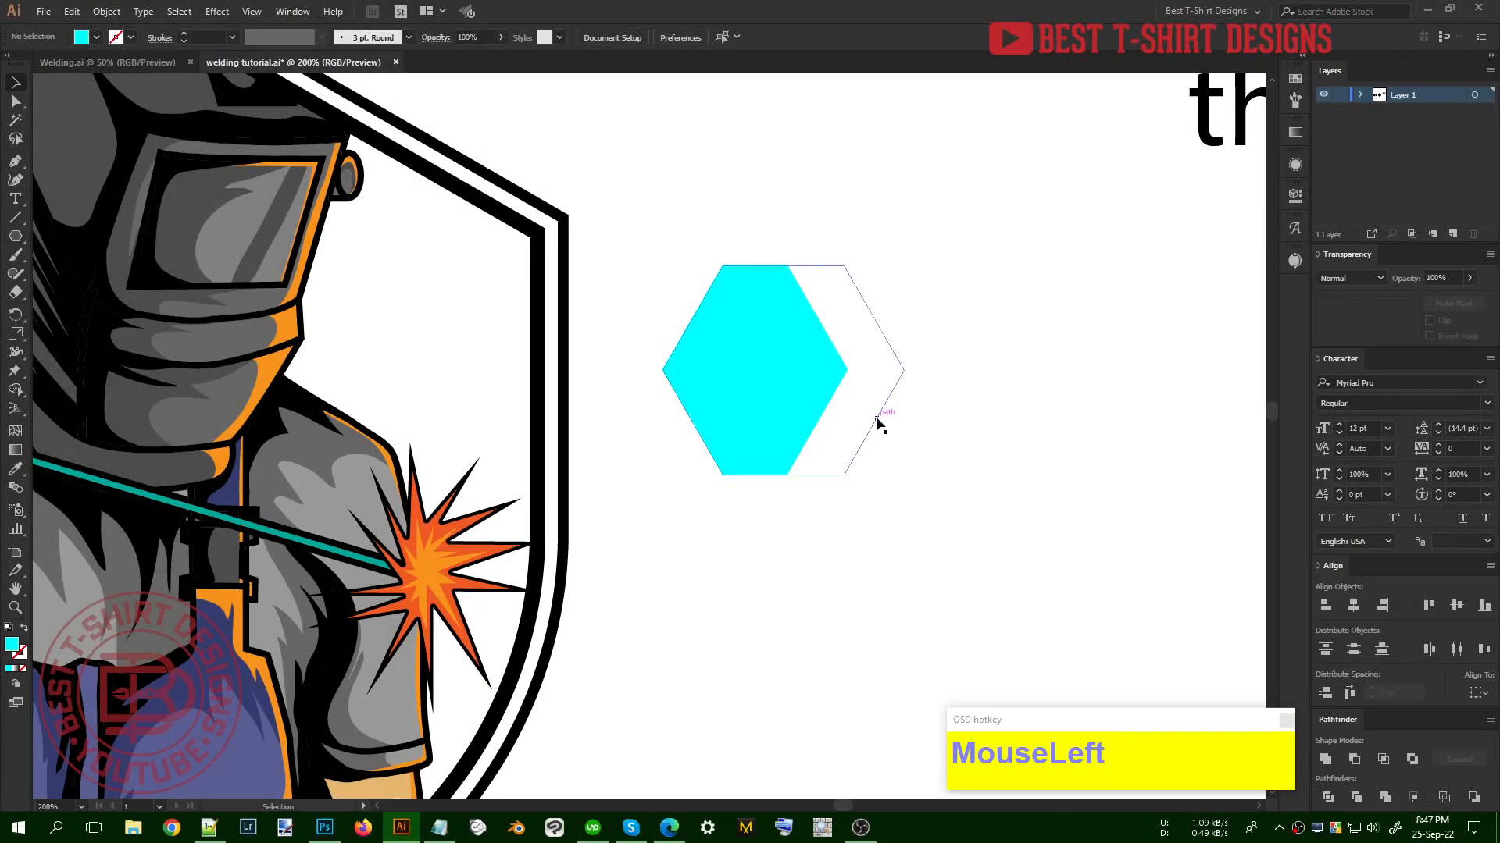
Isolate the hexagon clip group and give its clipping path a blue stroke of 11 pt
double_click(875, 418)
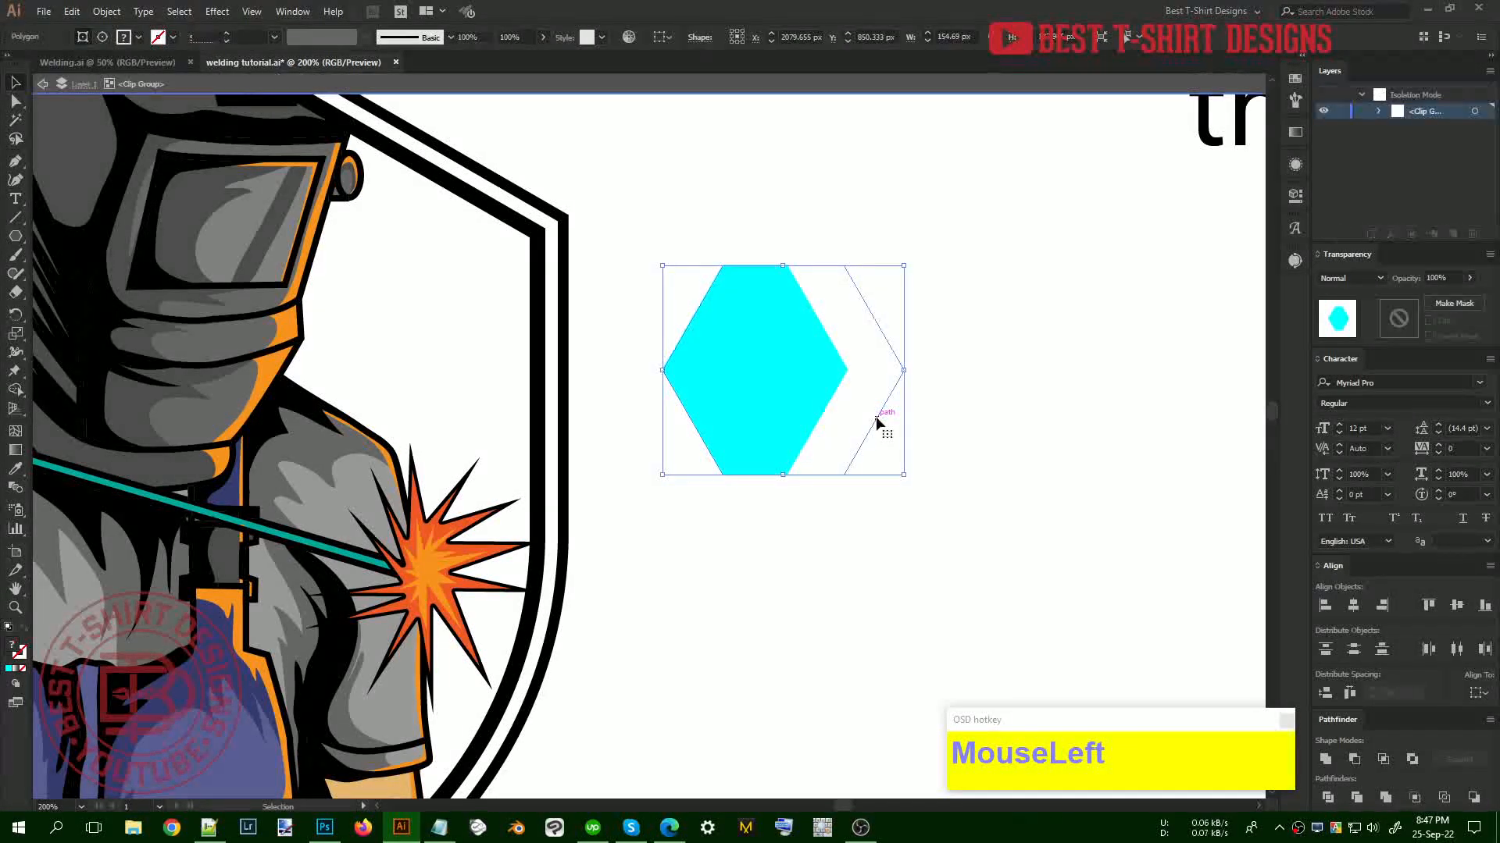
left_click_drag(859, 406, 931, 476)
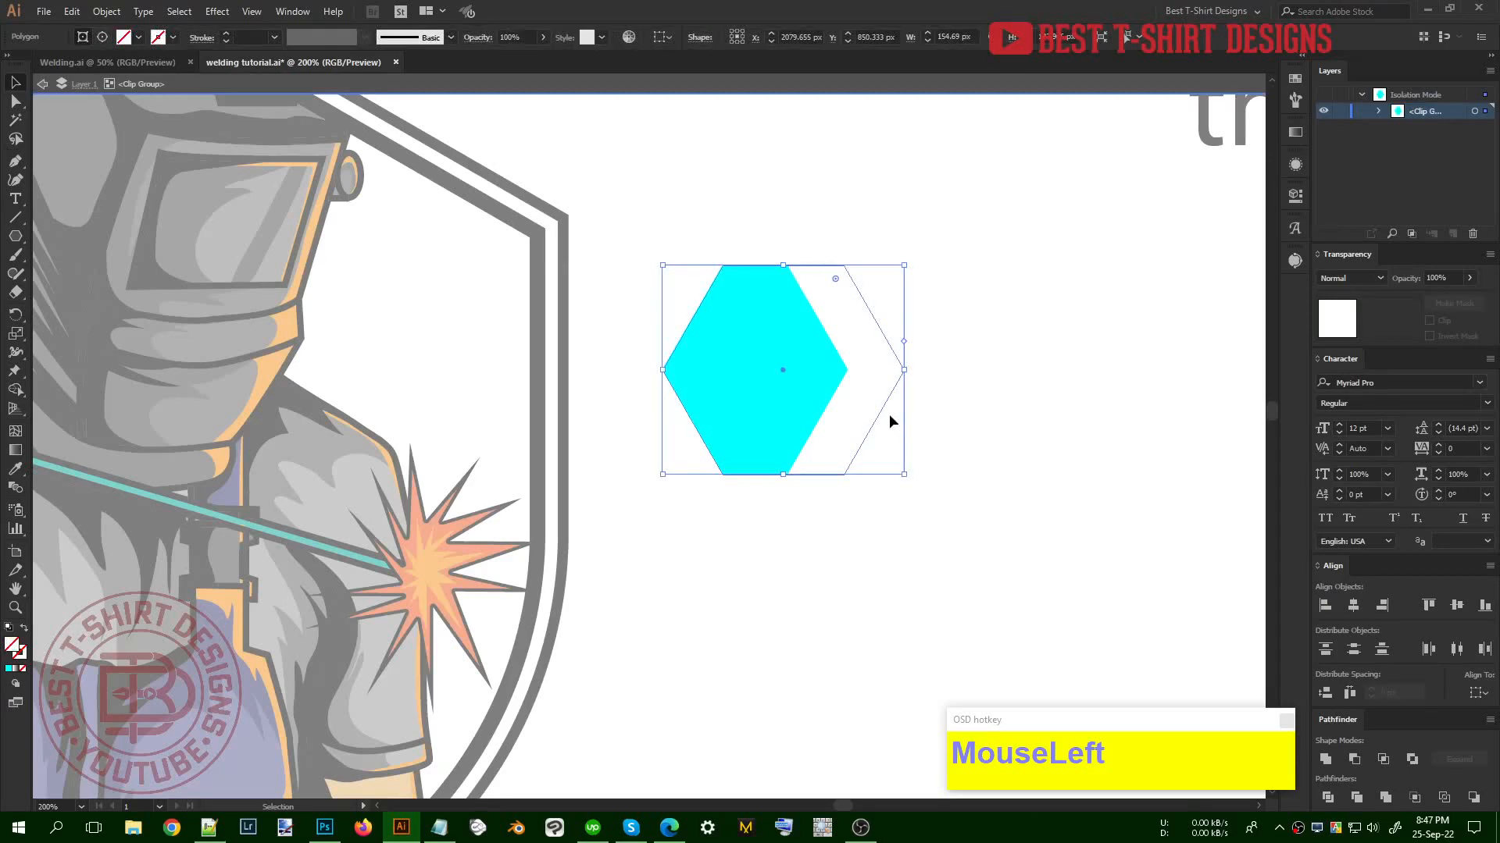
left_click(870, 405)
left_click_drag(870, 404, 956, 466)
left_click(161, 43)
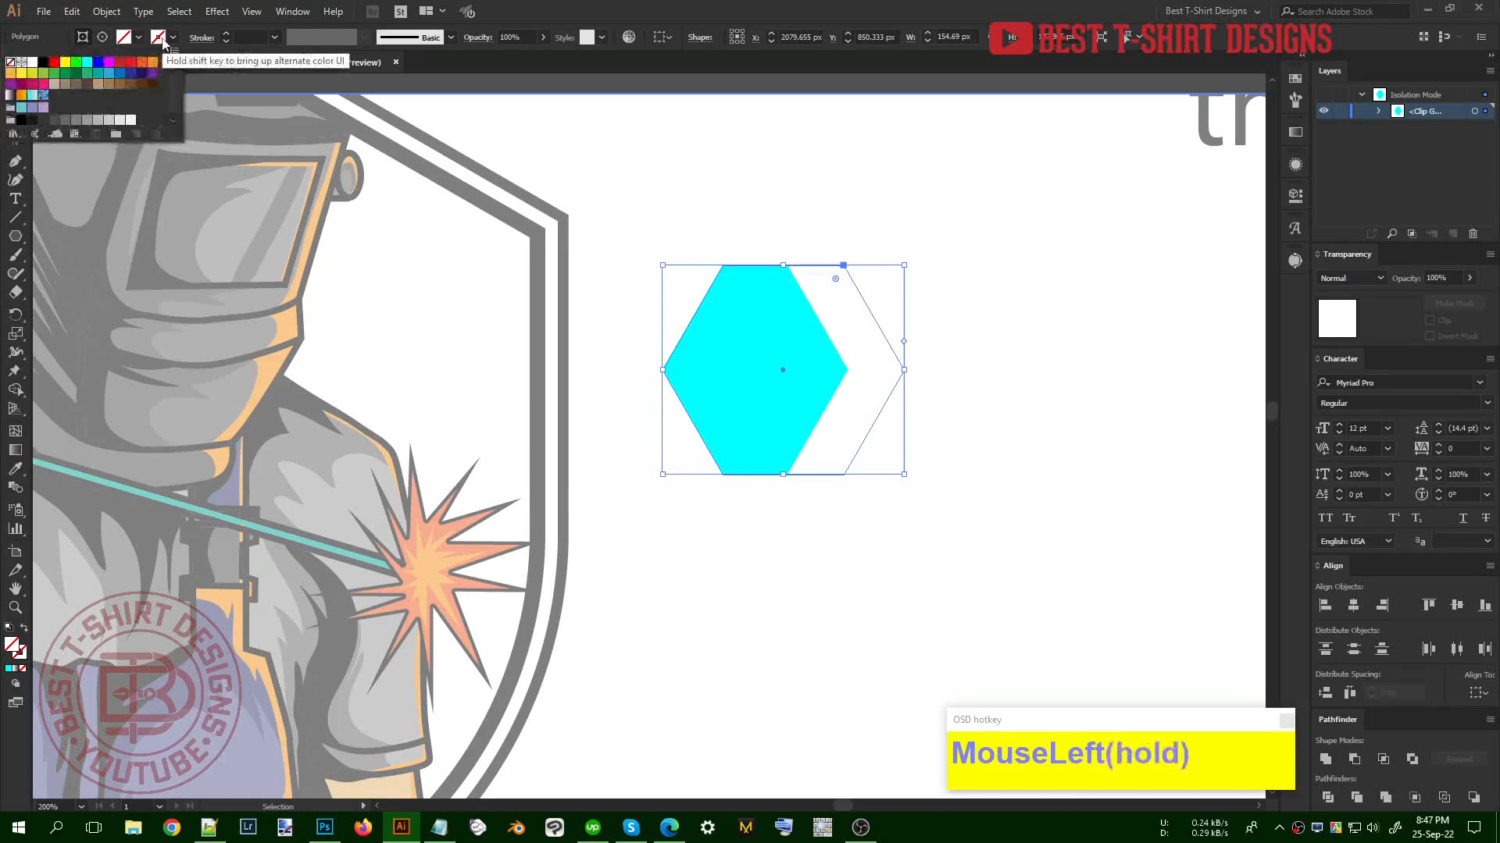
left_click(121, 75)
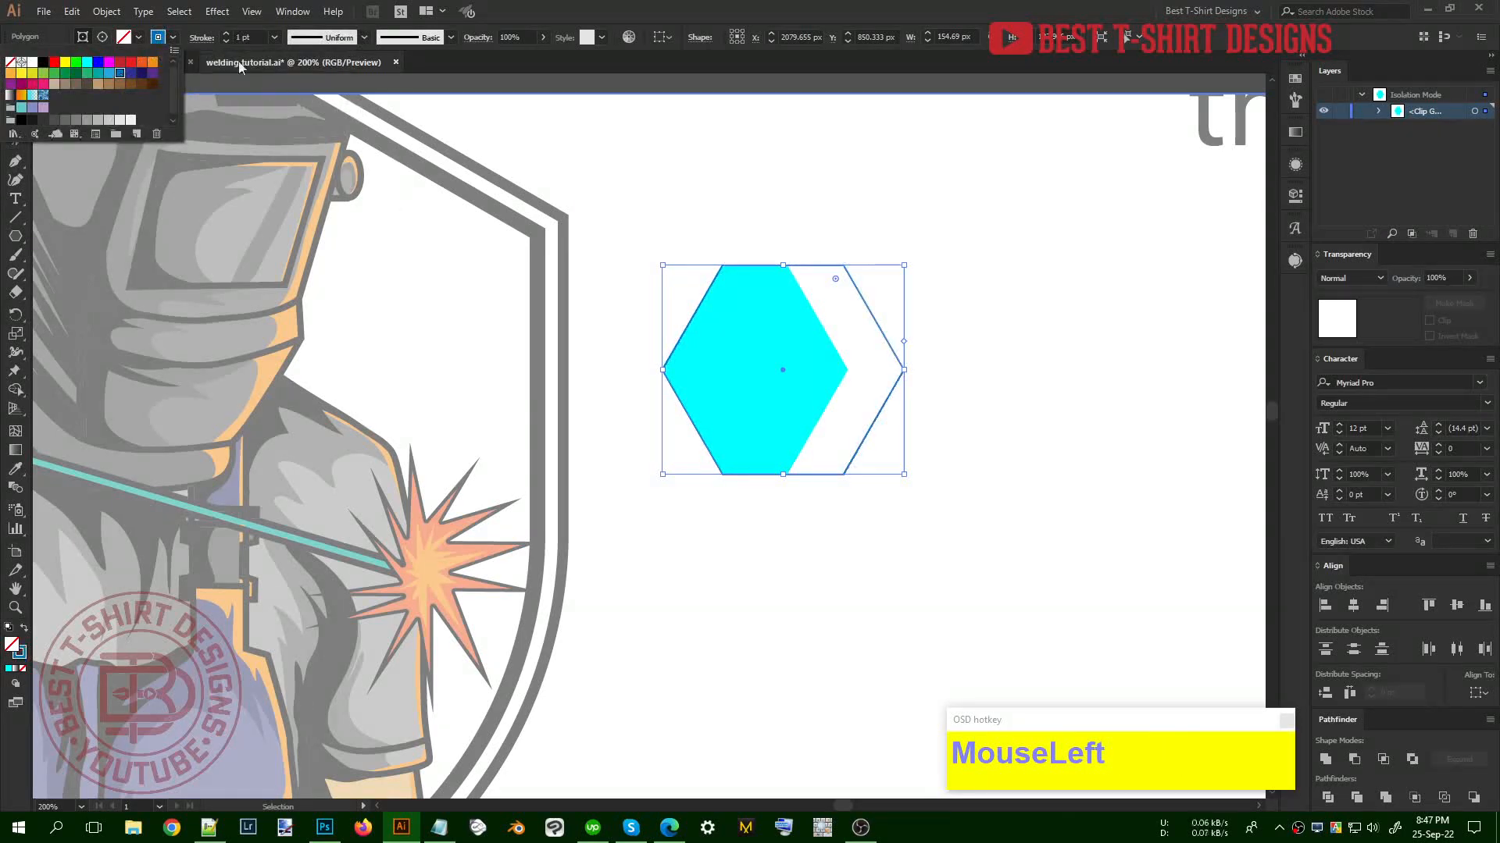
left_click(235, 37)
scroll(235, 37, "up", 10)
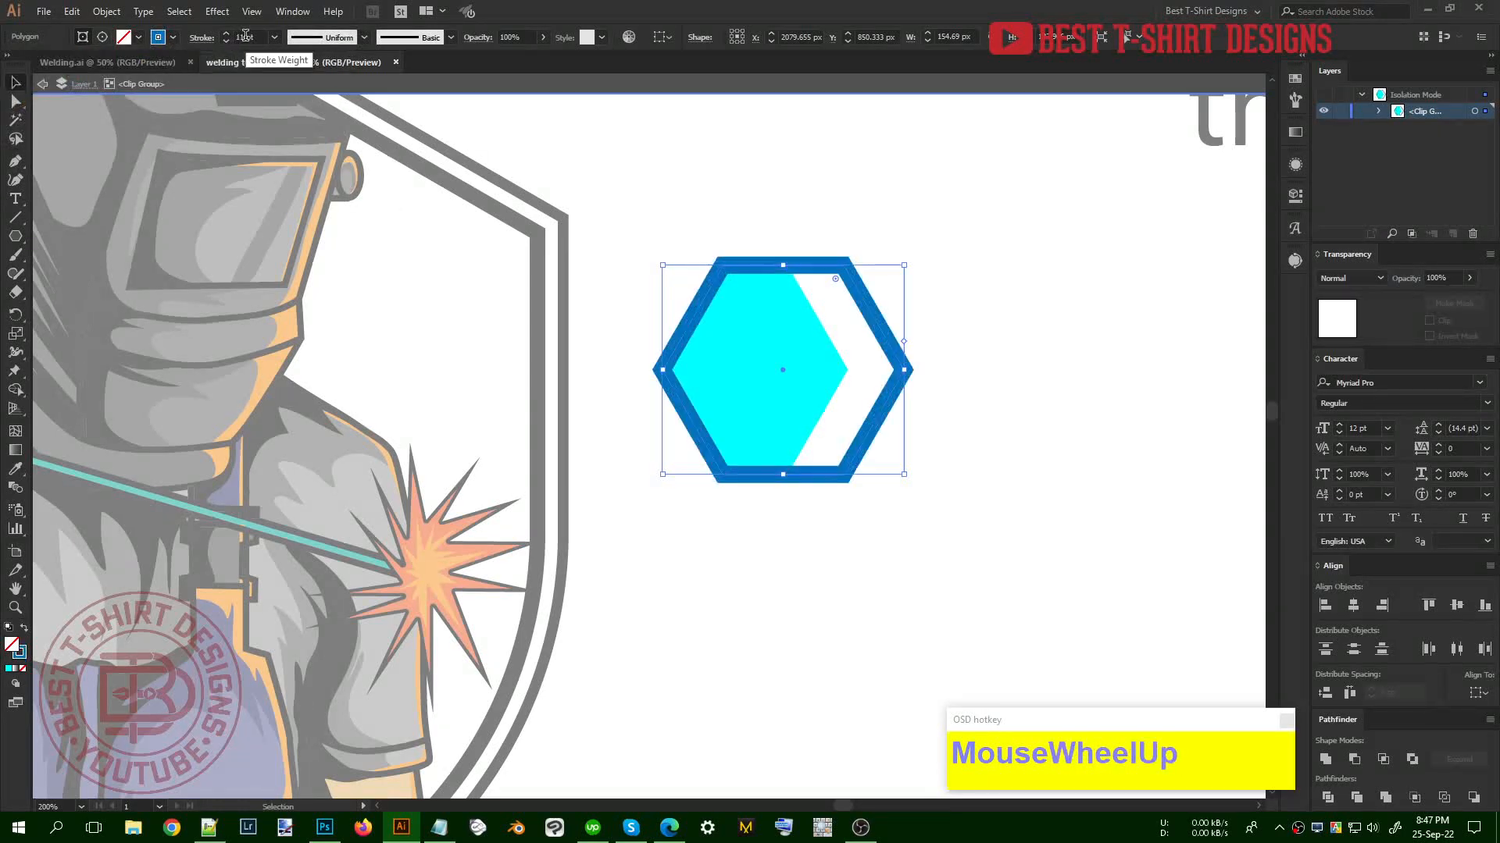
Leave the isolated hexagon clip group and delete it from the artboard
left_click(963, 401)
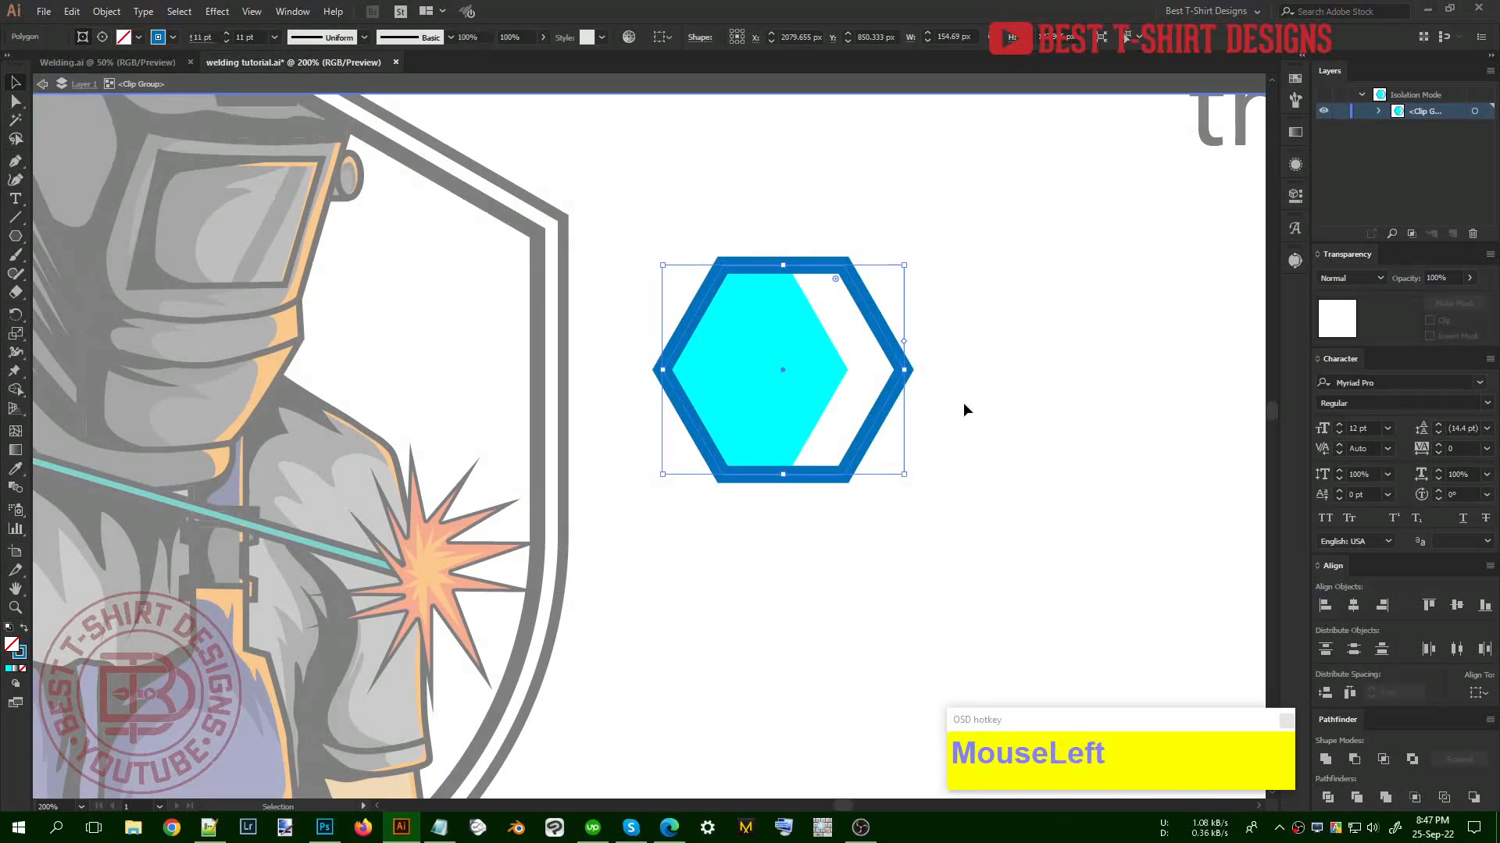
left_click(879, 421)
left_click(968, 465)
double_click(910, 476)
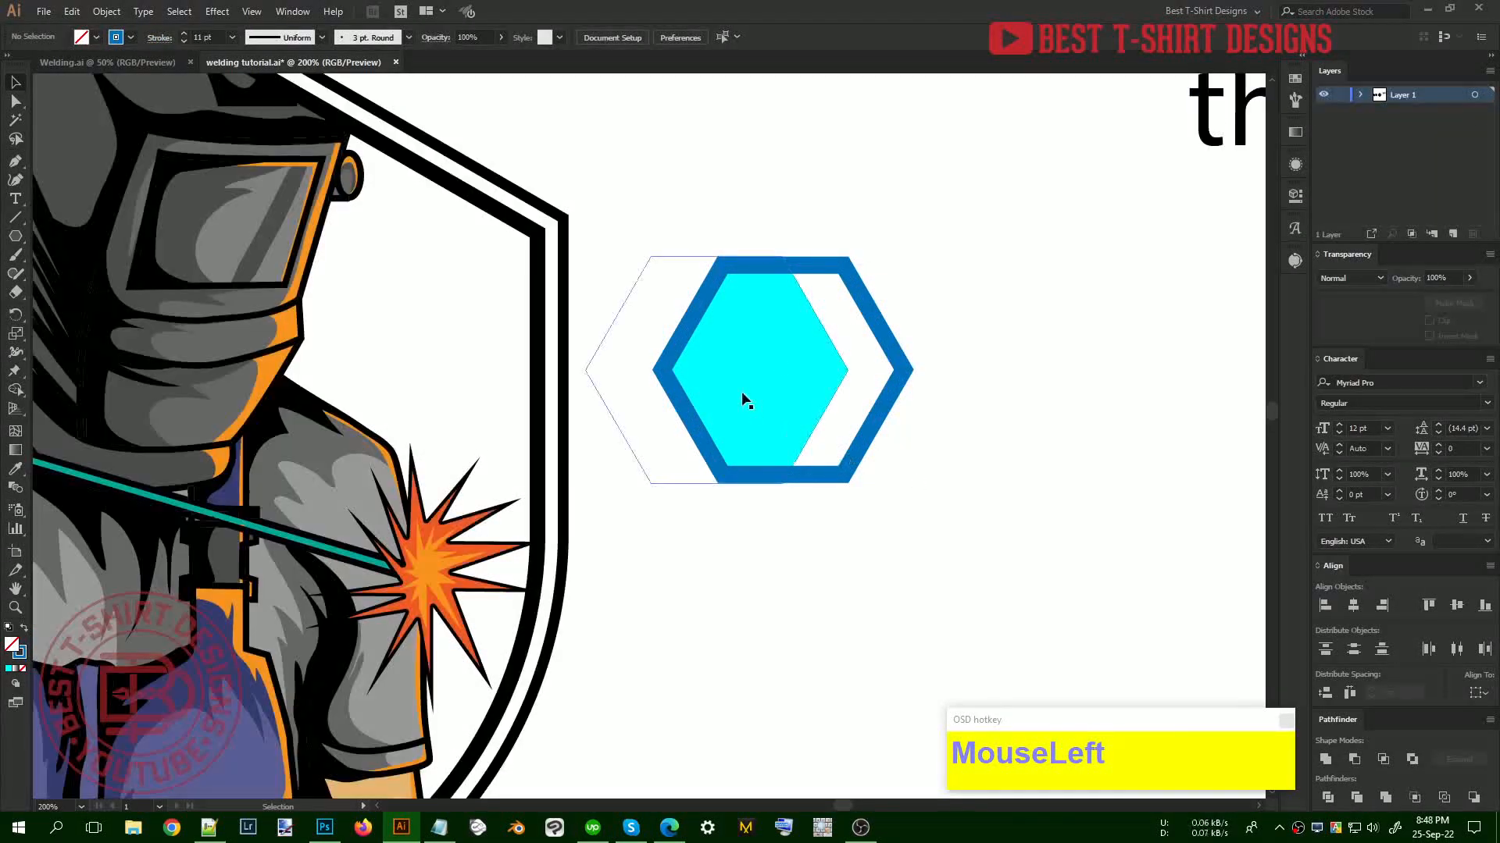
left_click(746, 401)
scroll(1028, 465, "down", 1)
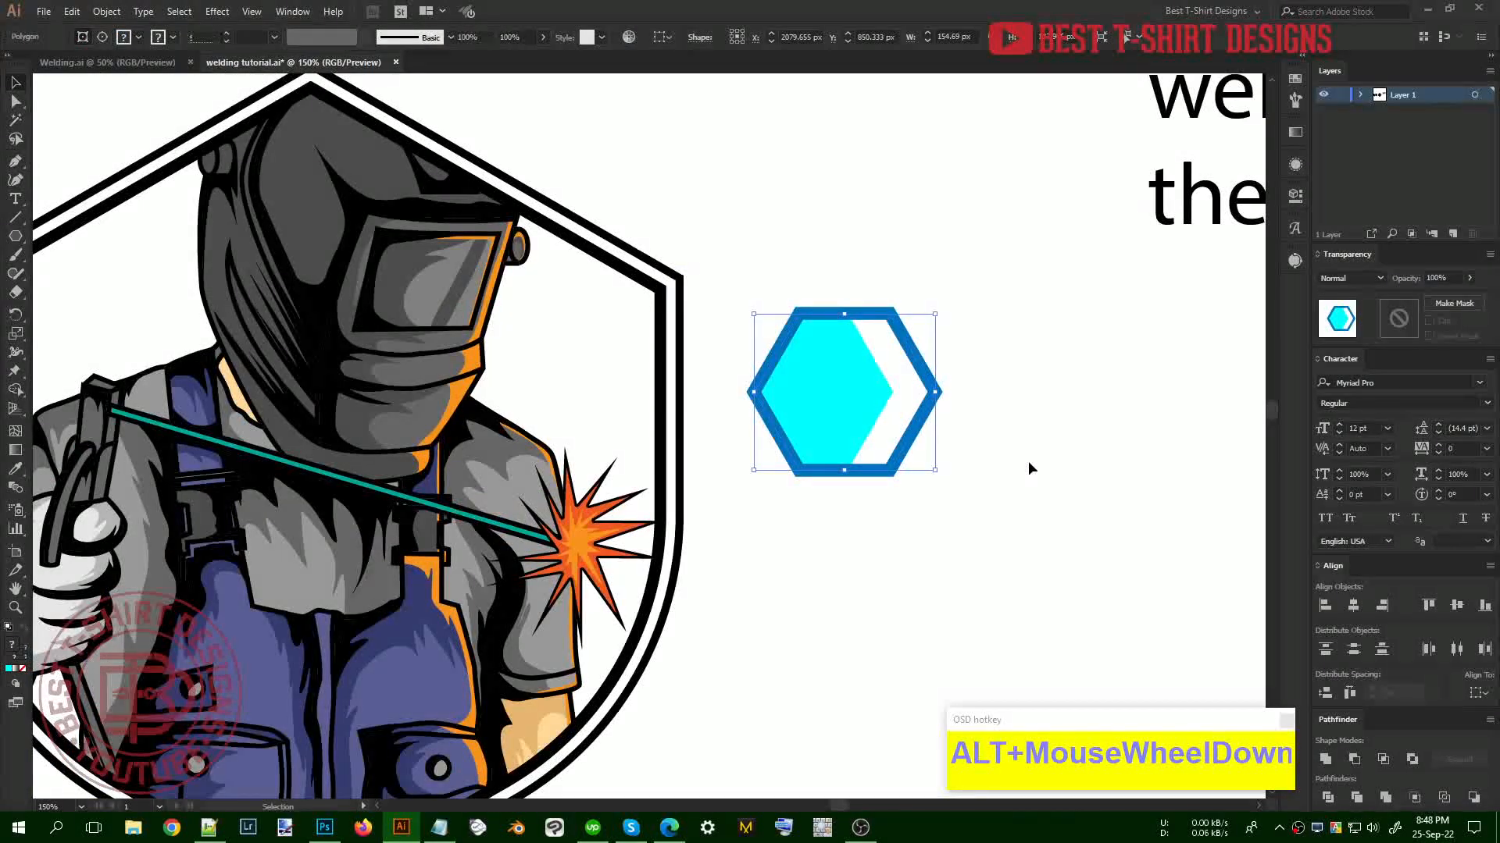
key("Delete")
Isolate the clipped welder group and give its shield-shaped clipping path a red stroke of 10 pt
double_click(472, 418)
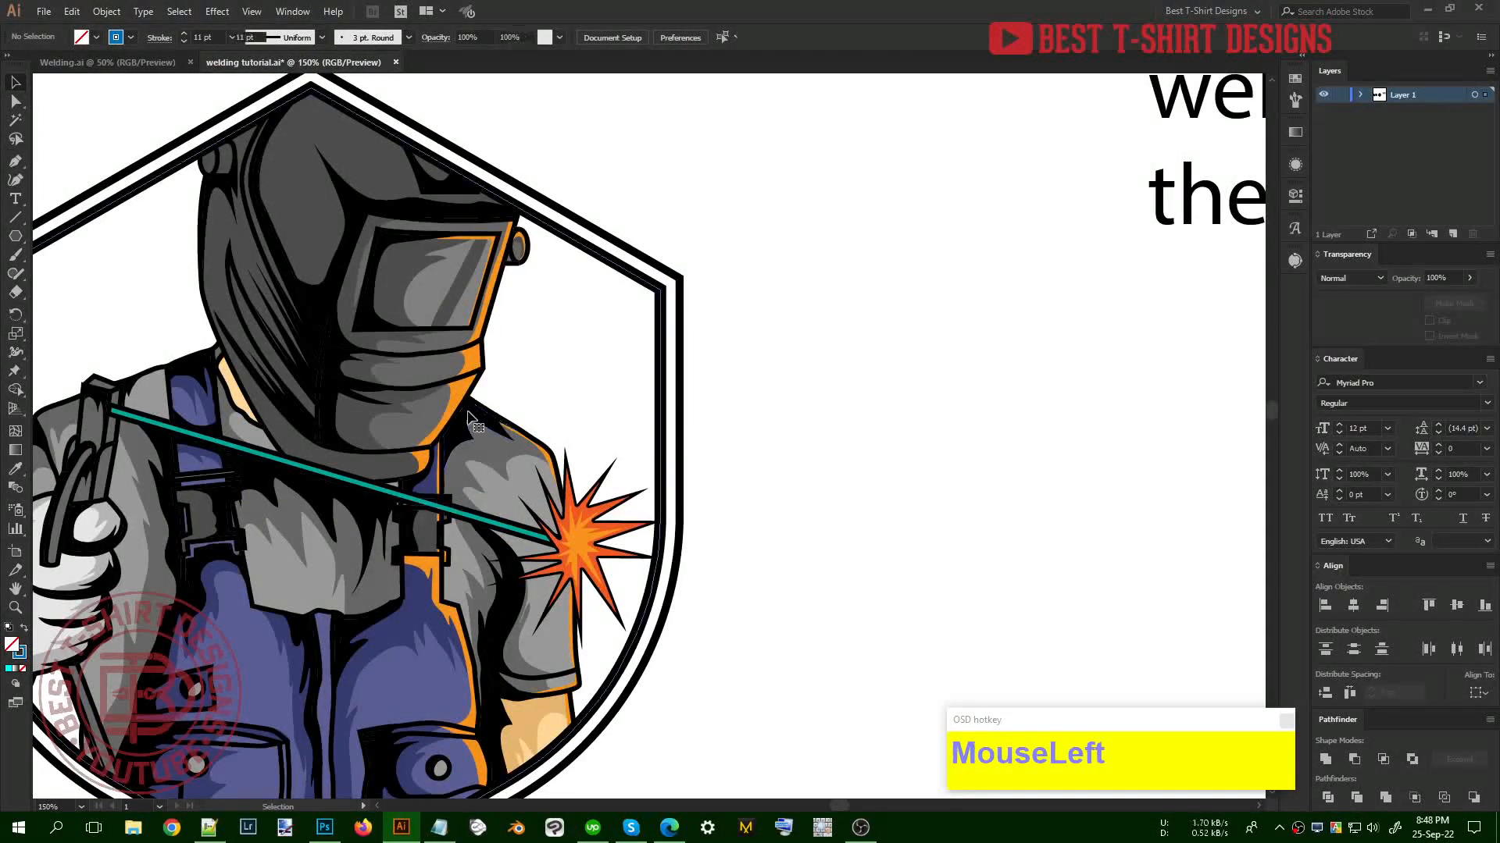
left_click_drag(486, 537, 723, 512)
left_click(898, 319)
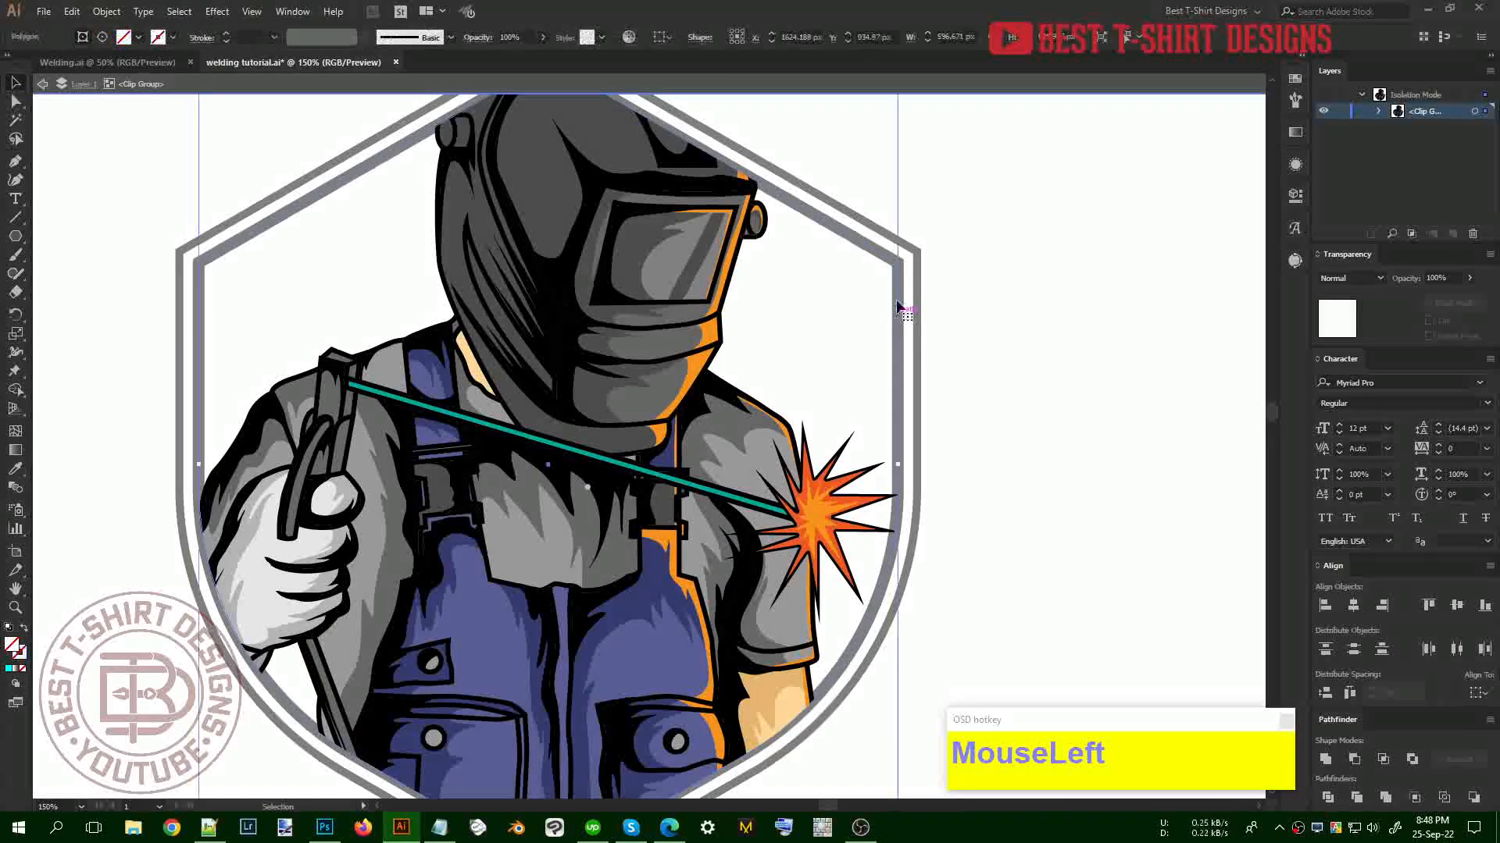
scroll(899, 318, "up", 4)
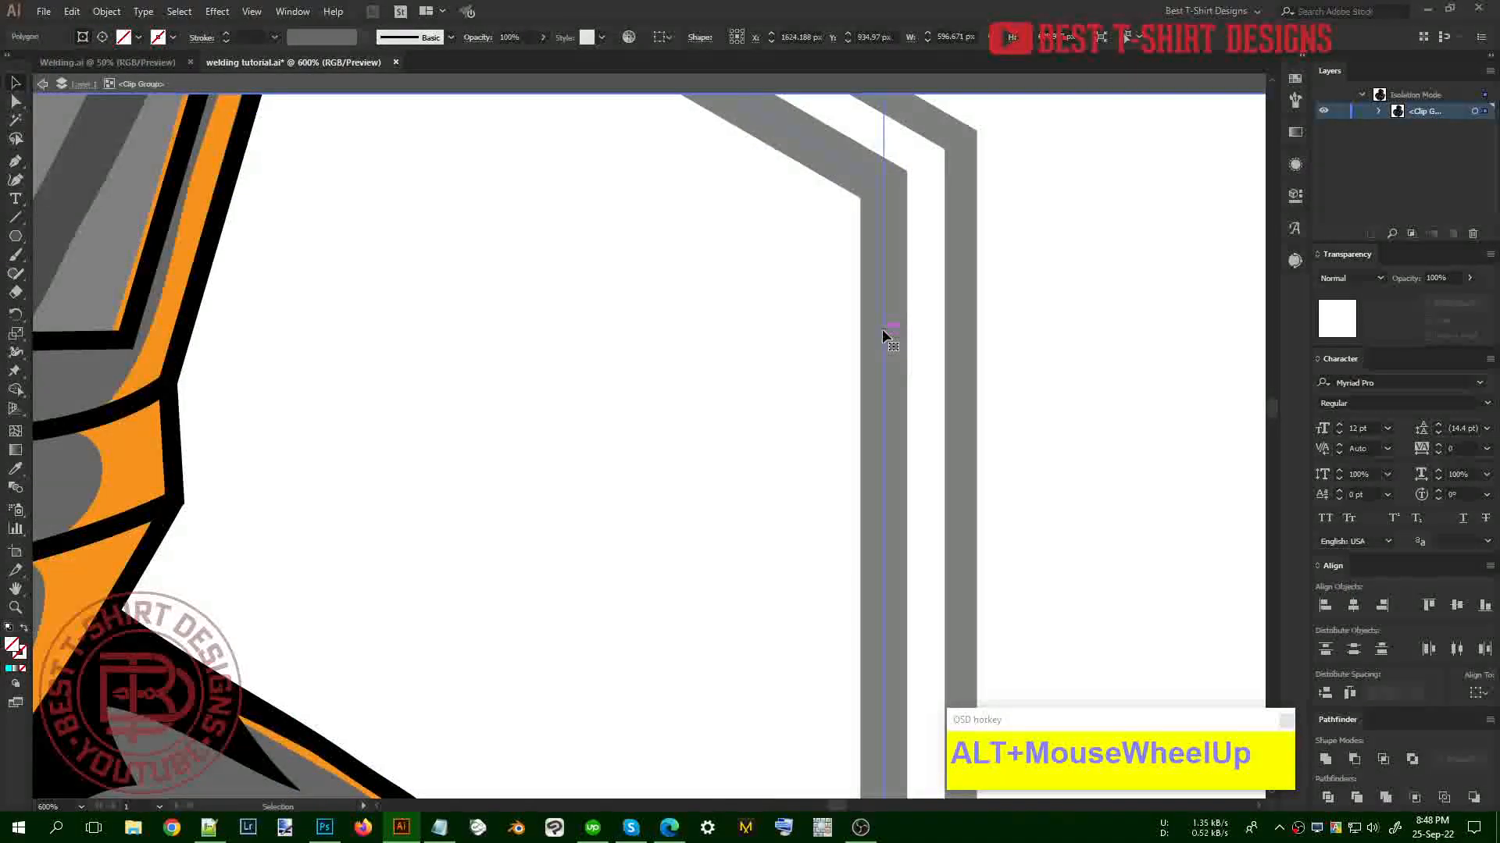
left_click(160, 39)
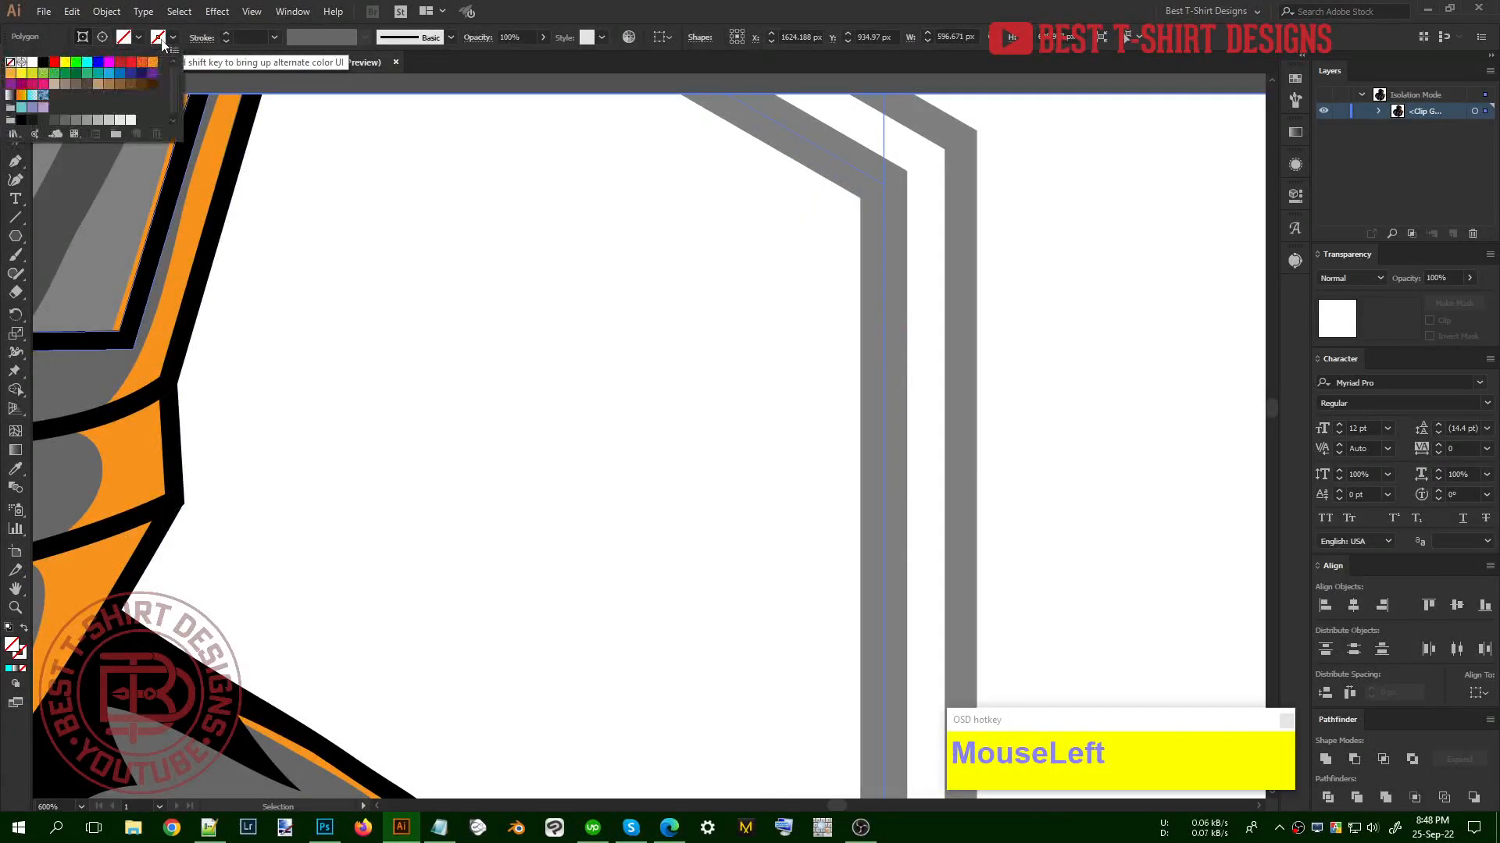
left_click(119, 62)
left_click(464, 222)
scroll(250, 37, "up", 1)
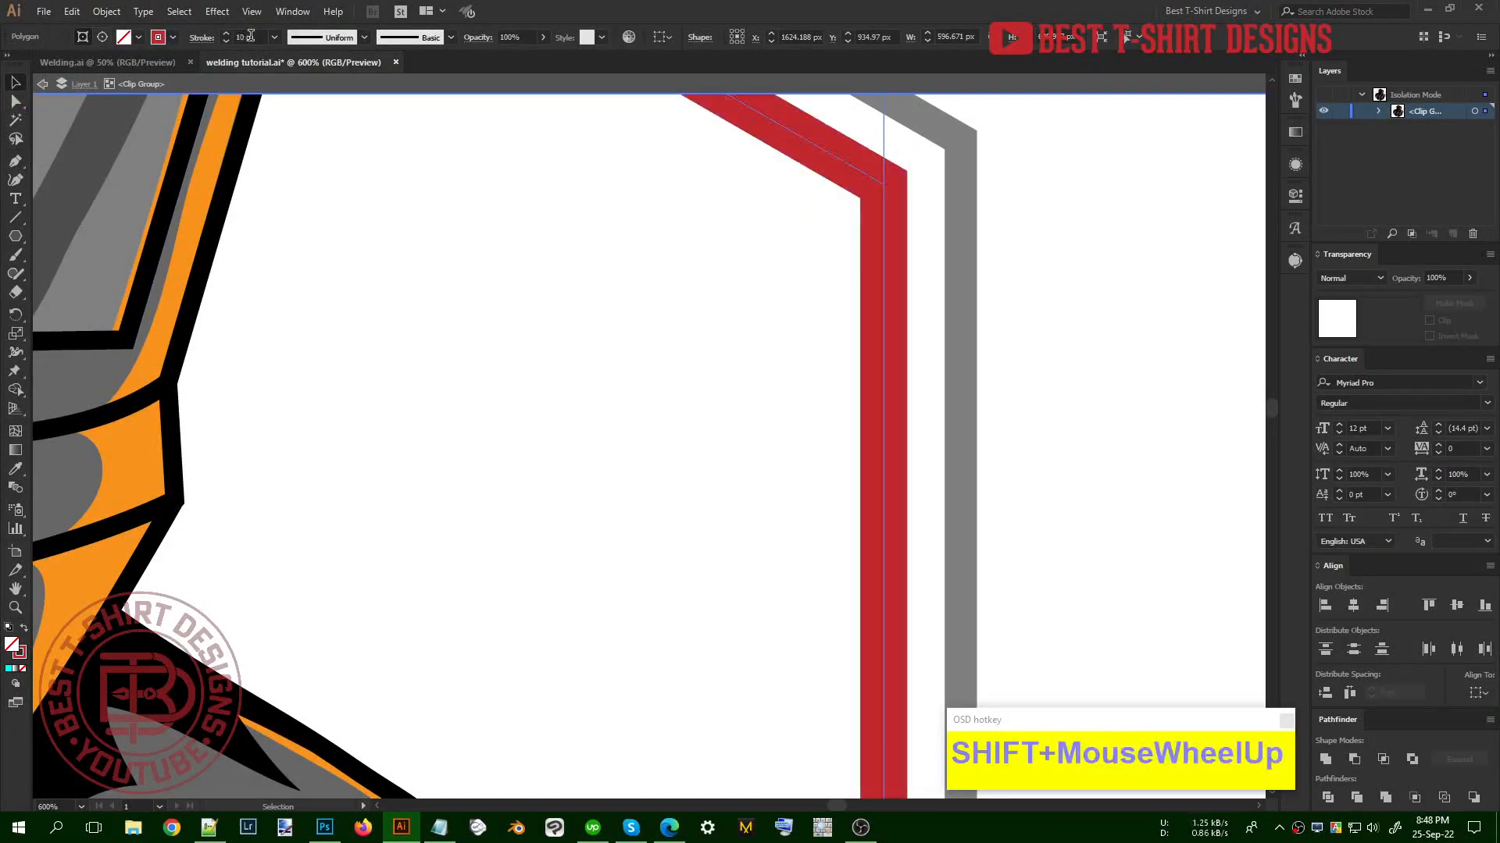
Lock the red shield-shaped clipping path inside the isolated welder group
scroll(812, 302, "down", 3)
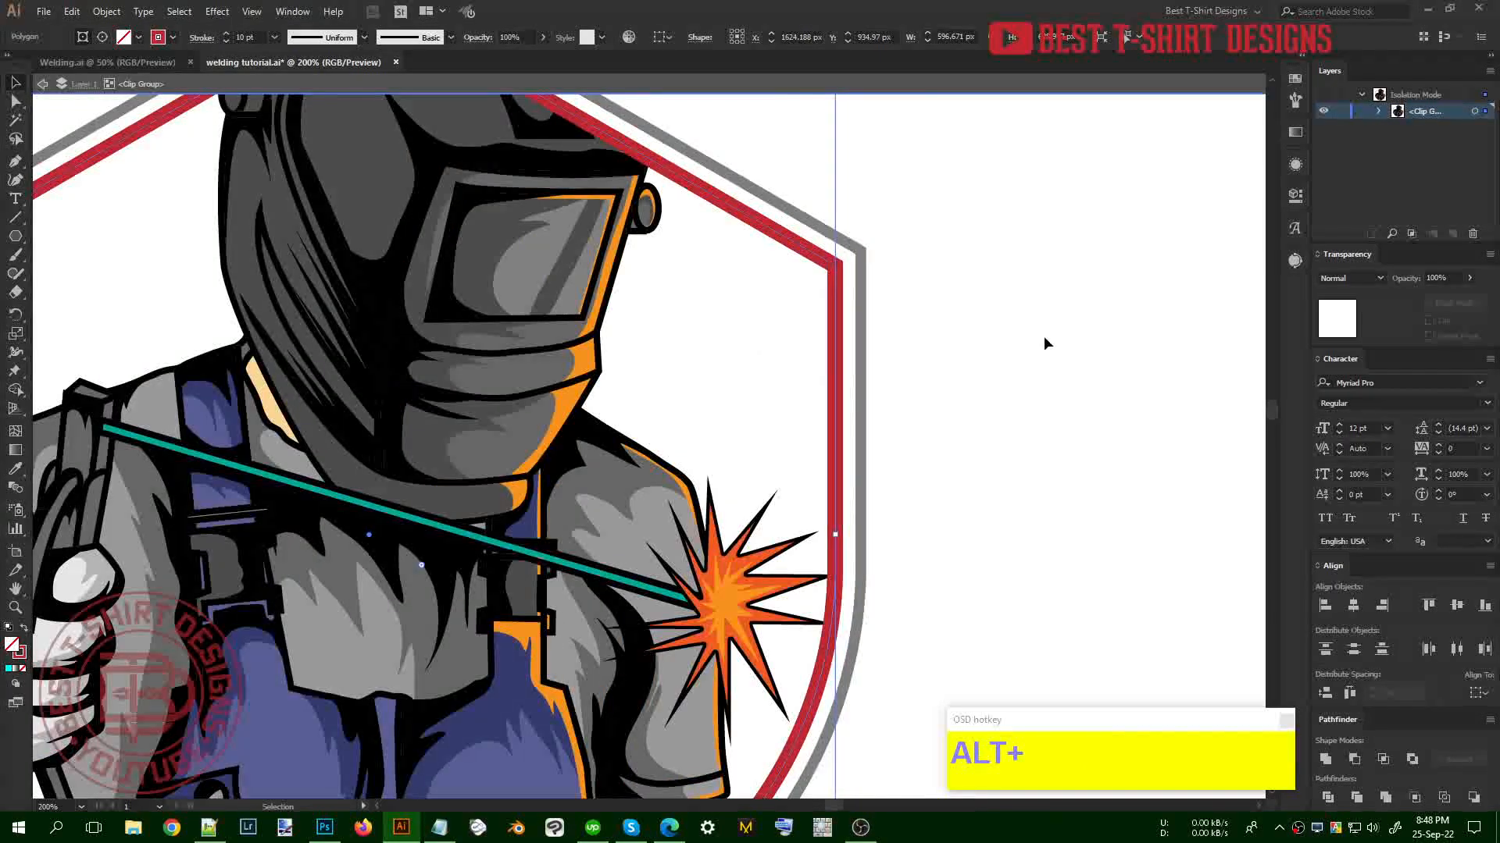
scroll(1045, 342, "down", 1, "alt")
left_click(1033, 343)
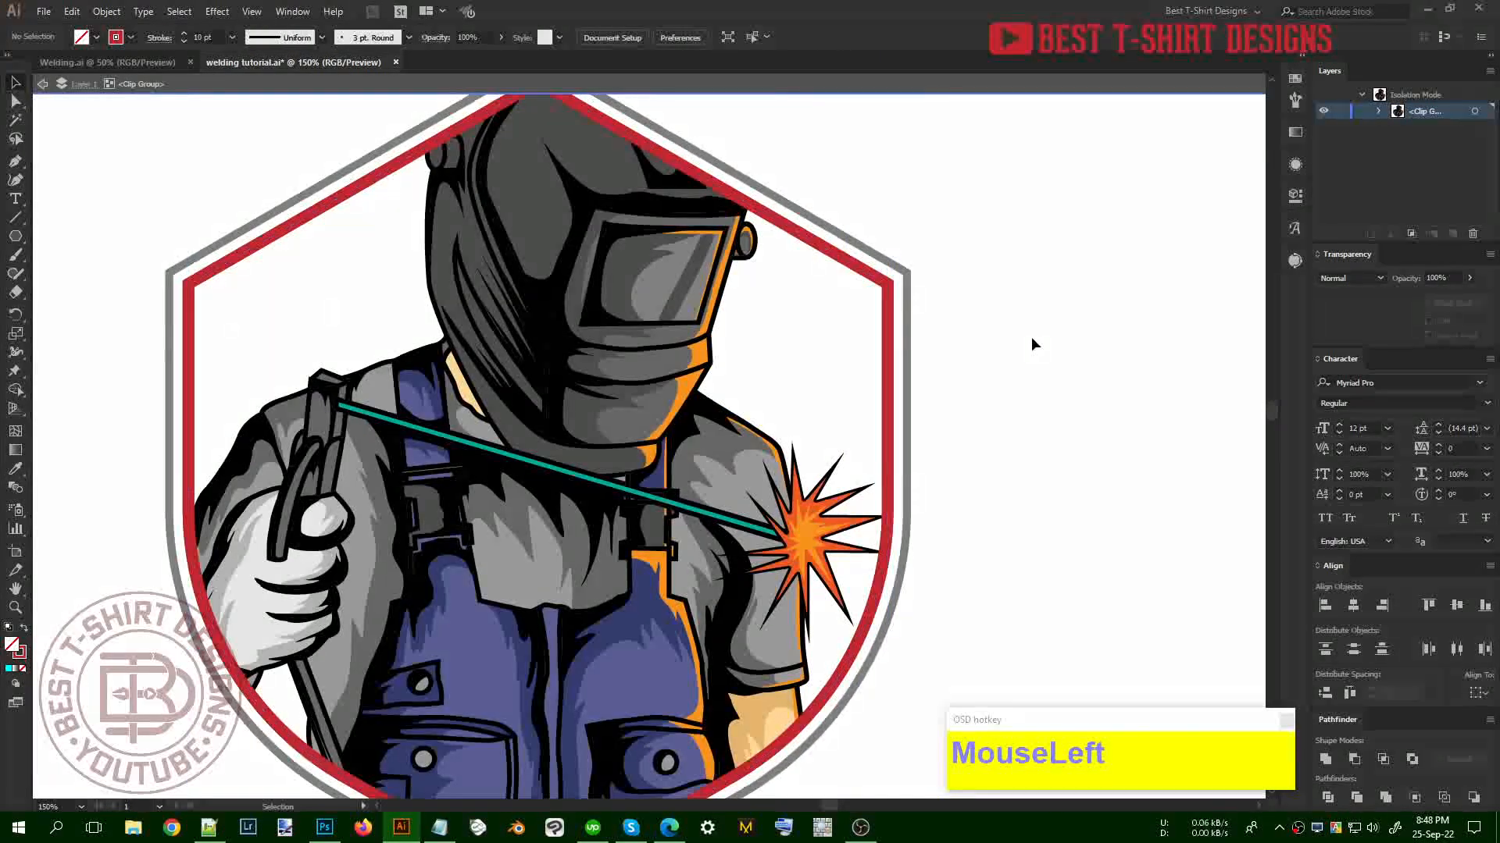
scroll(950, 400, "down", 3)
left_click(888, 406)
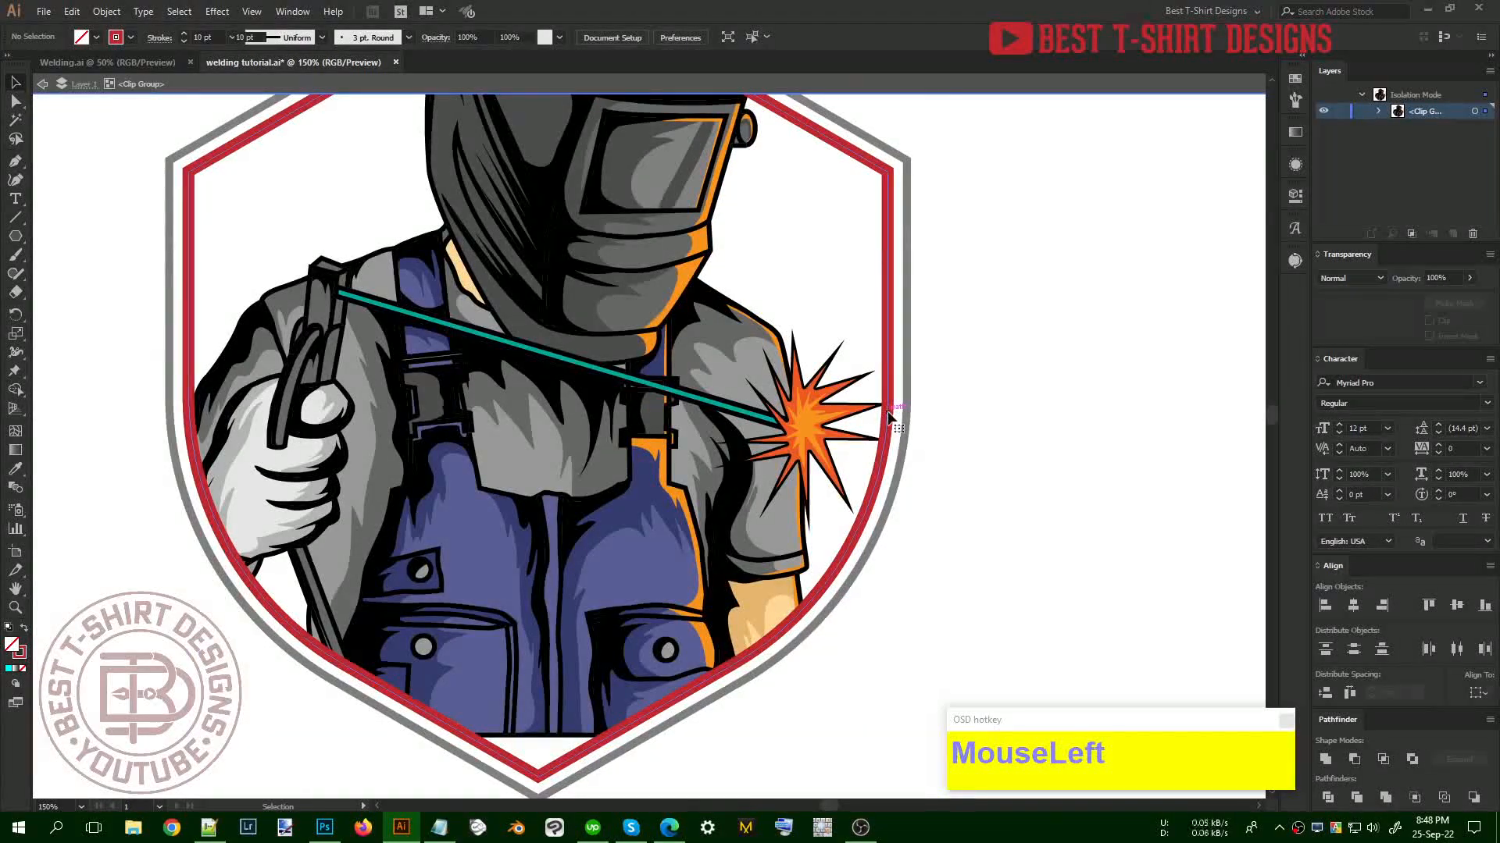
left_click(107, 11)
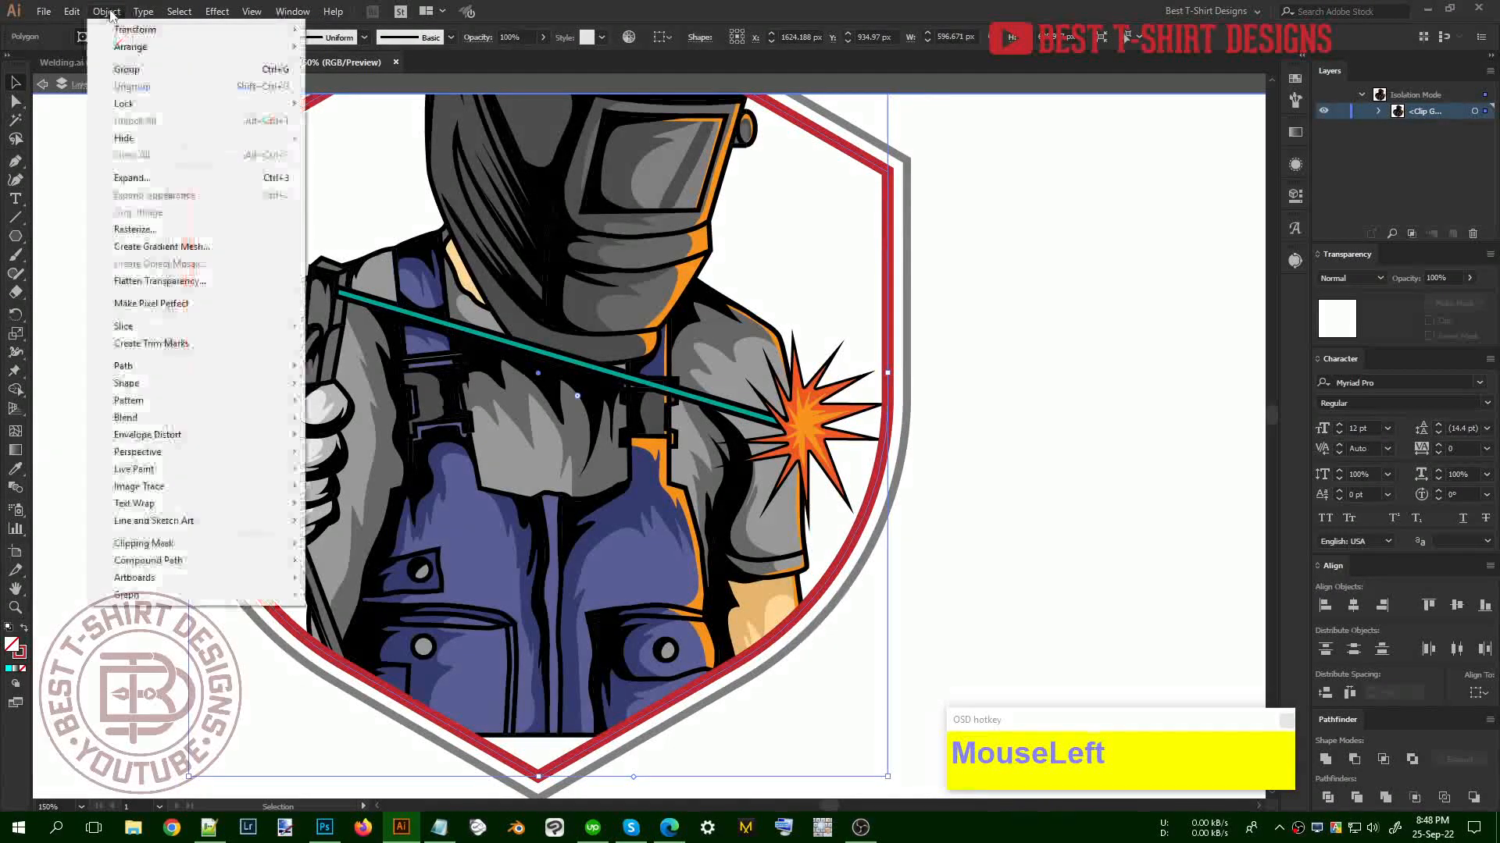
mouse_move(168, 107)
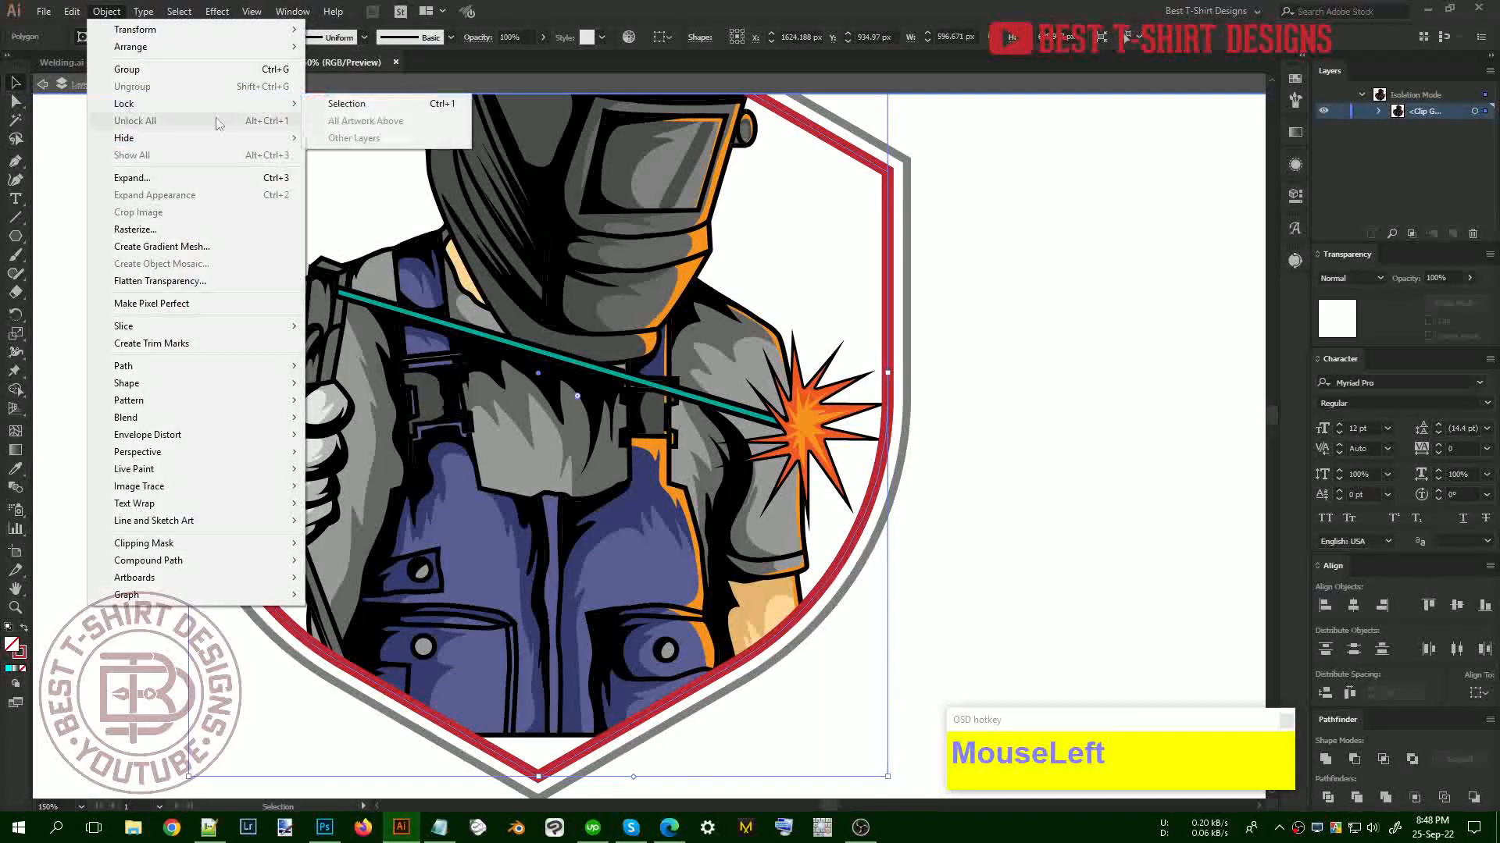
left_click(344, 104)
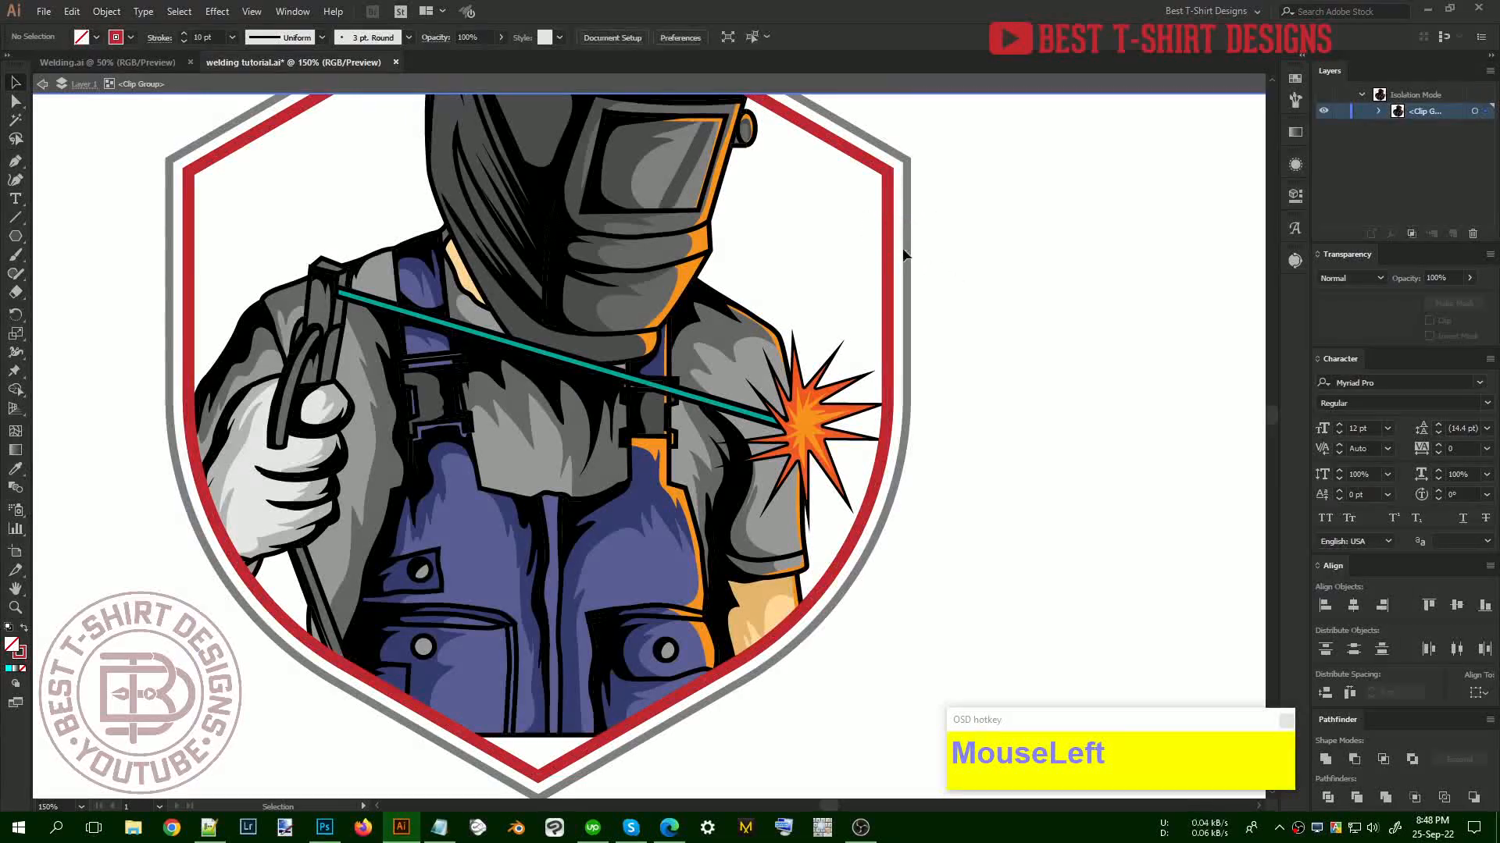
left_click_drag(975, 289, 977, 291)
Extend the anchor points at the lower edge of the welder's overalls downward to fill the shield's pointed tip
scroll(903, 242, "down", 3)
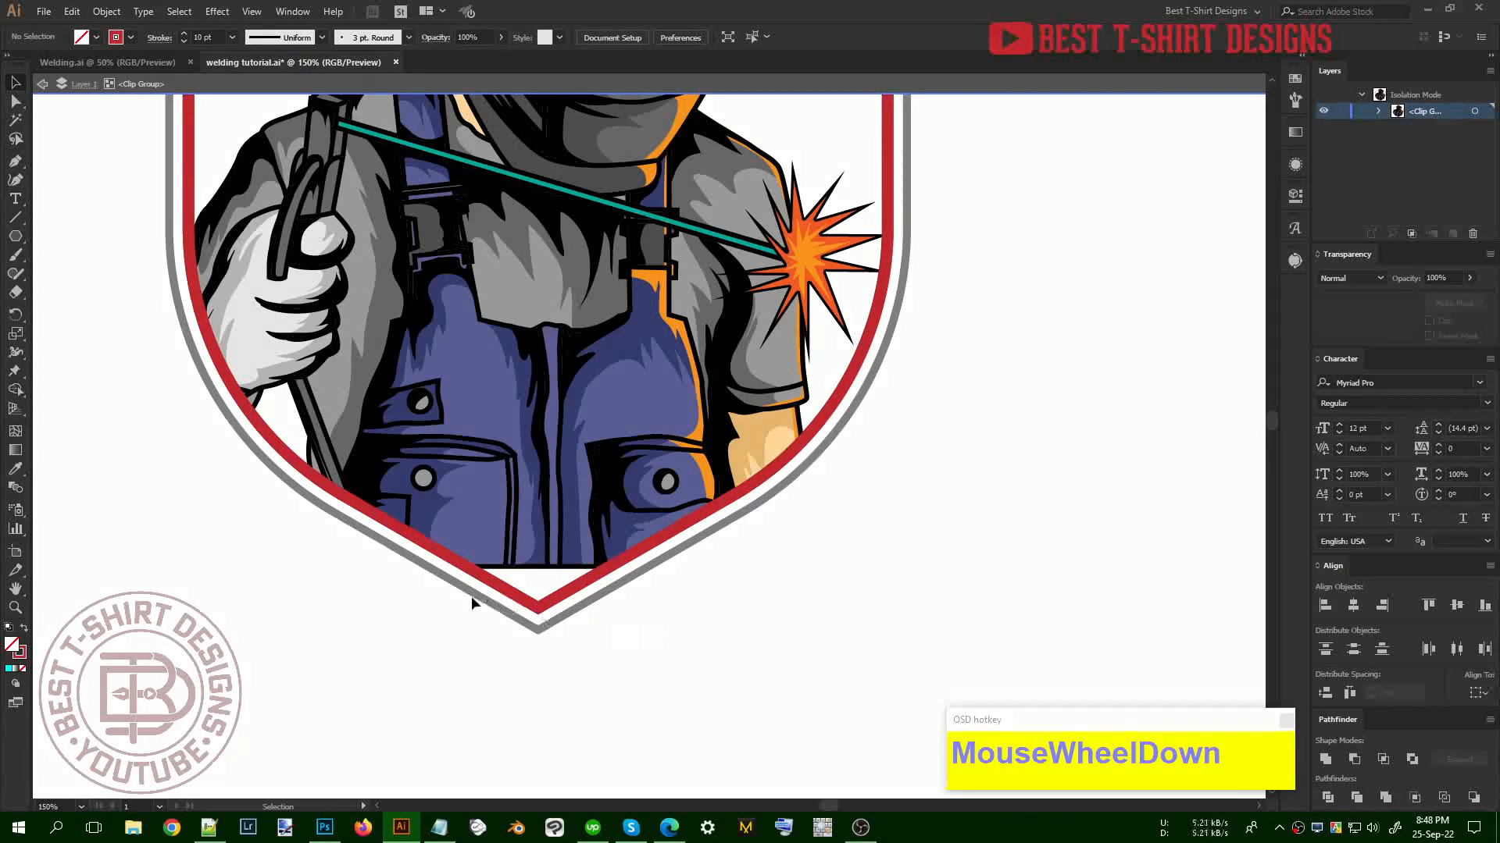
scroll(467, 595, "up", 1, "alt")
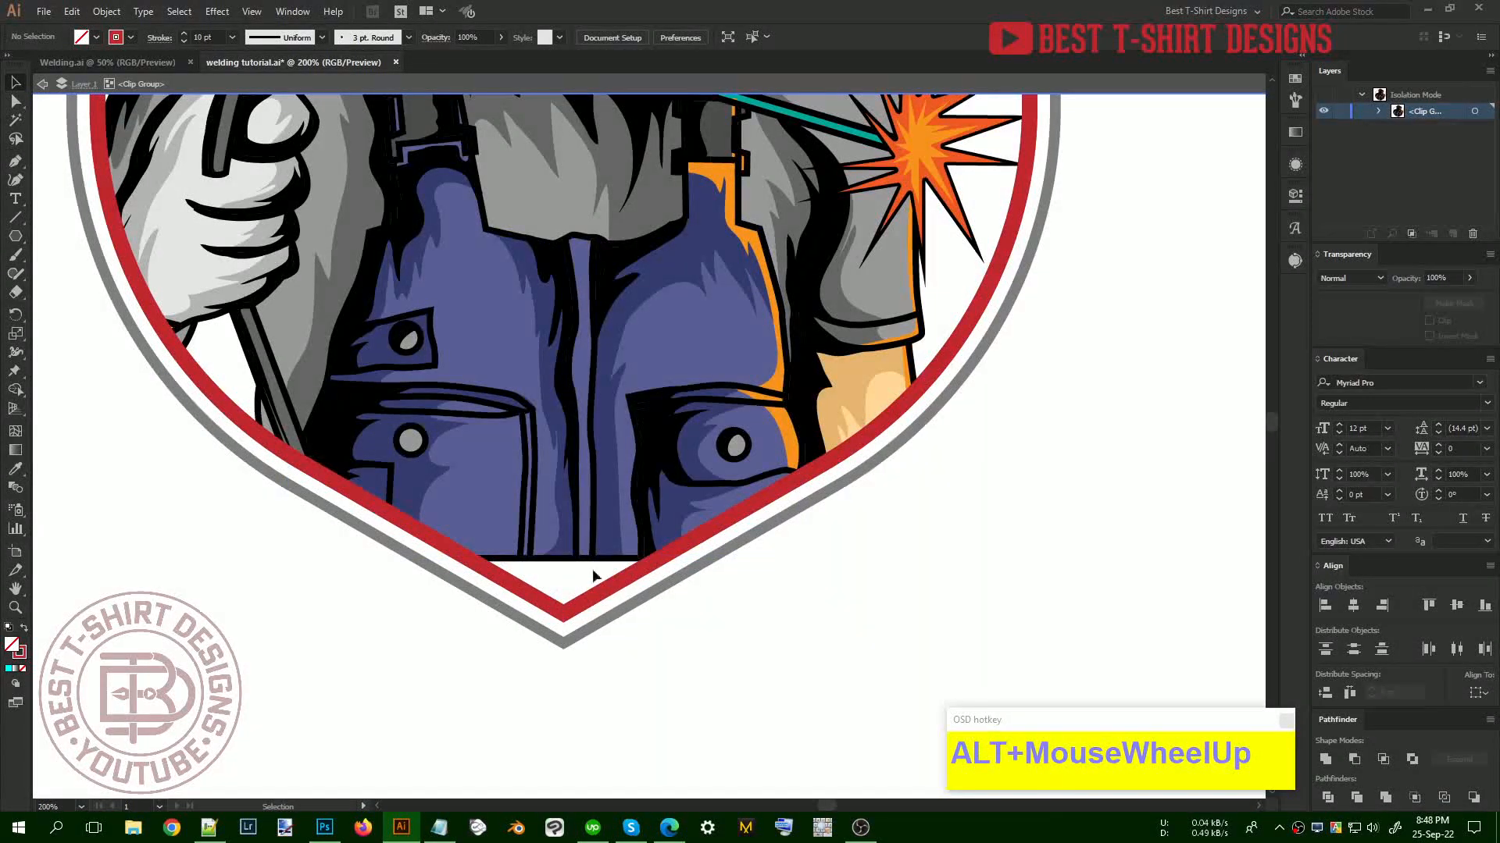
left_click(16, 101)
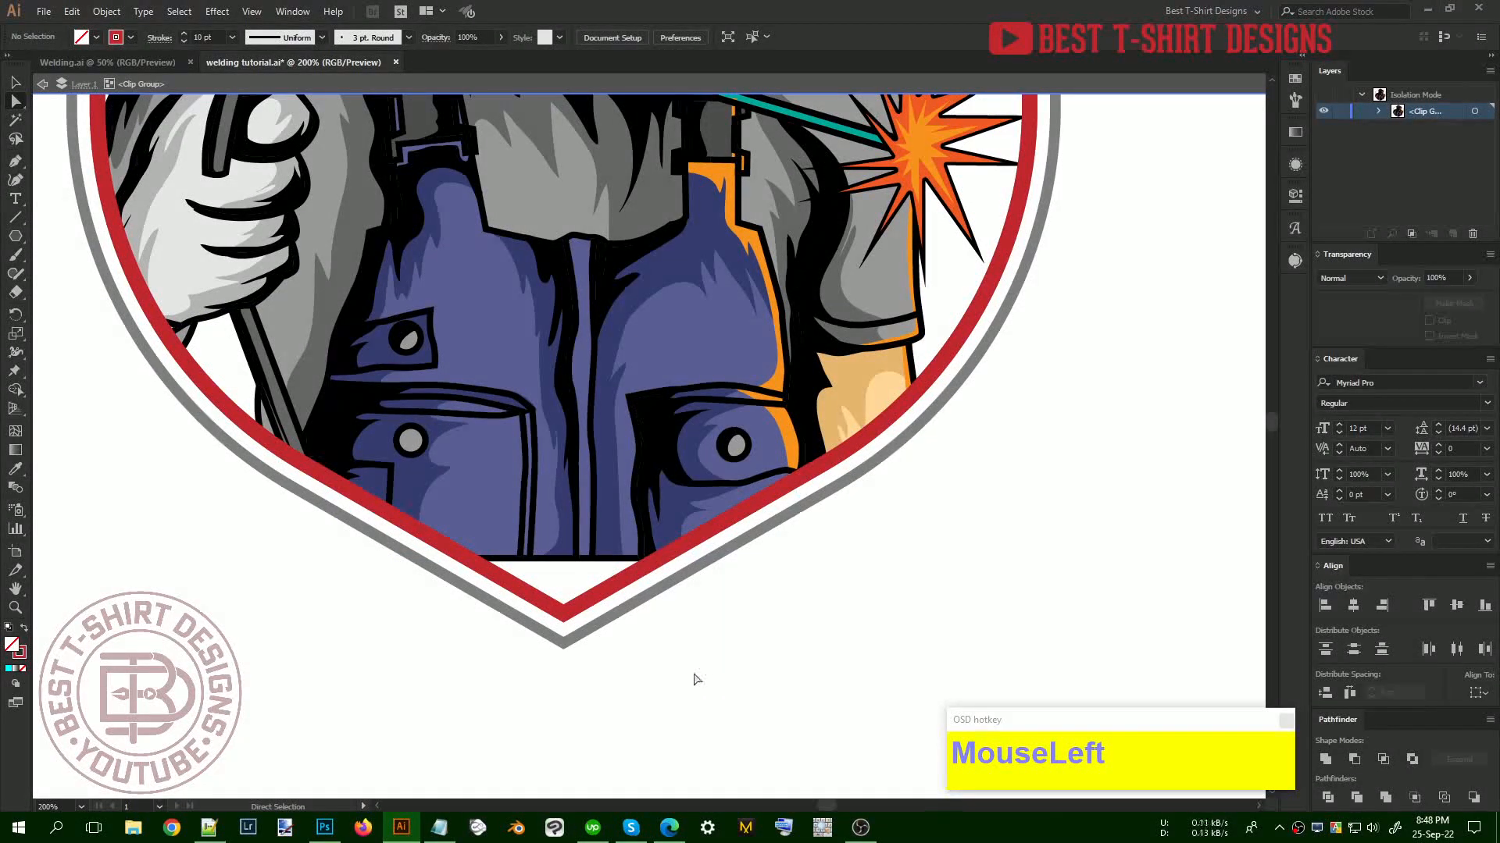
left_click_drag(704, 677, 467, 545)
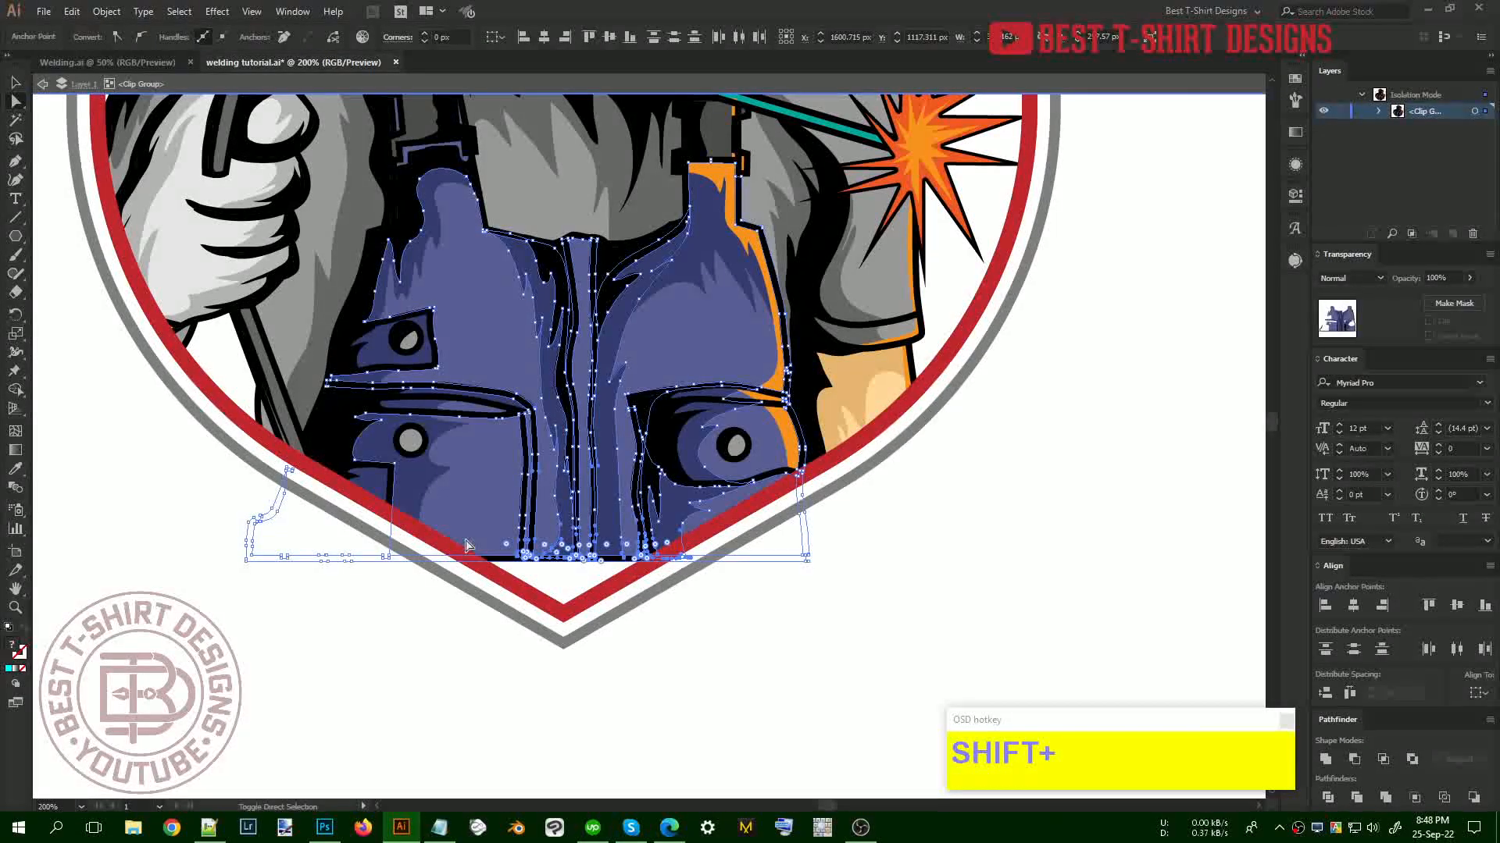
key("shift+Down")
key("shift+Down")
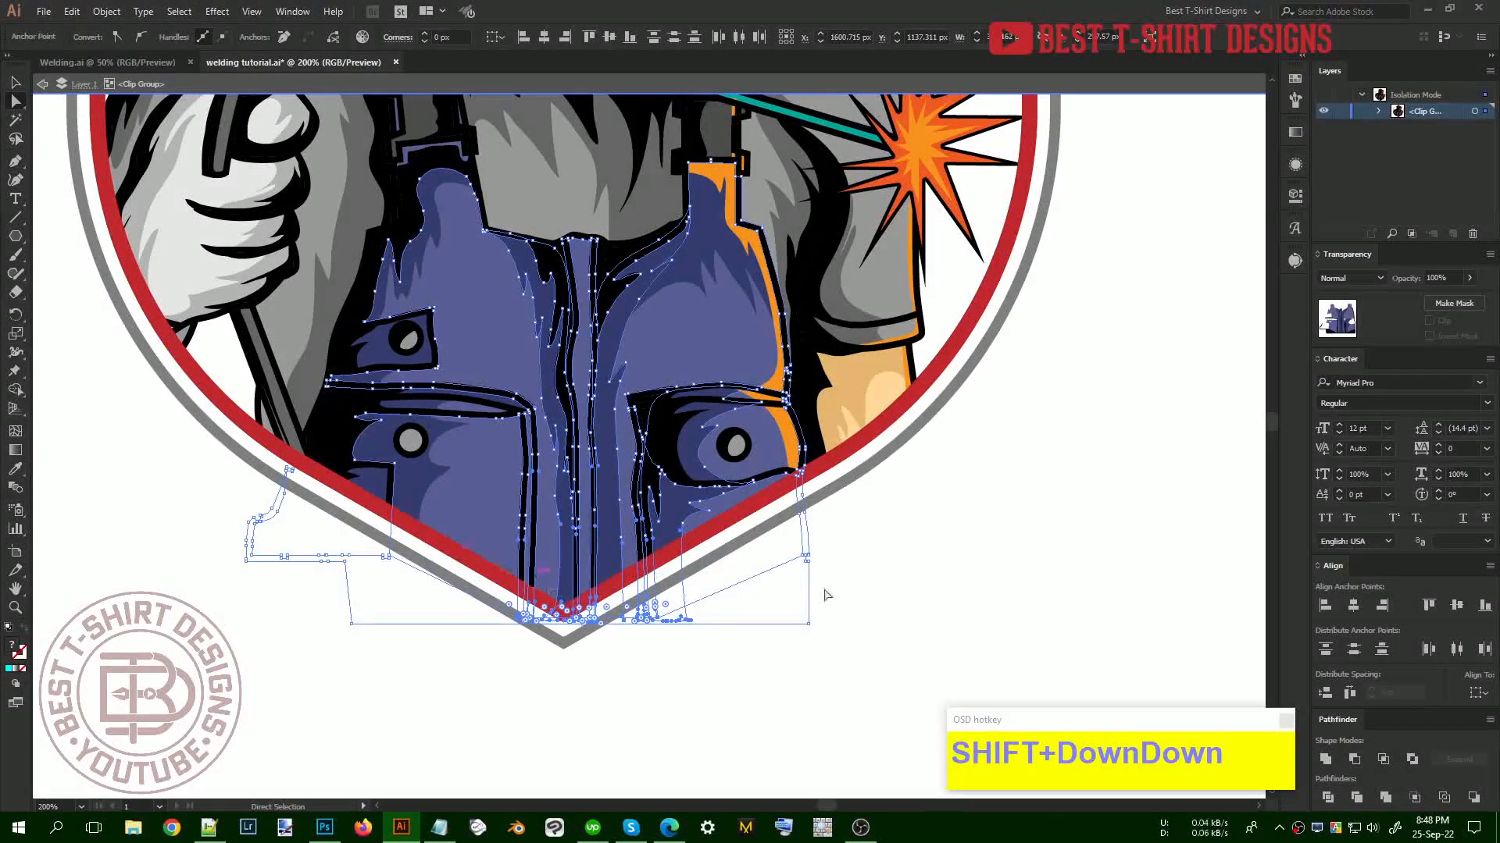
left_click(979, 554)
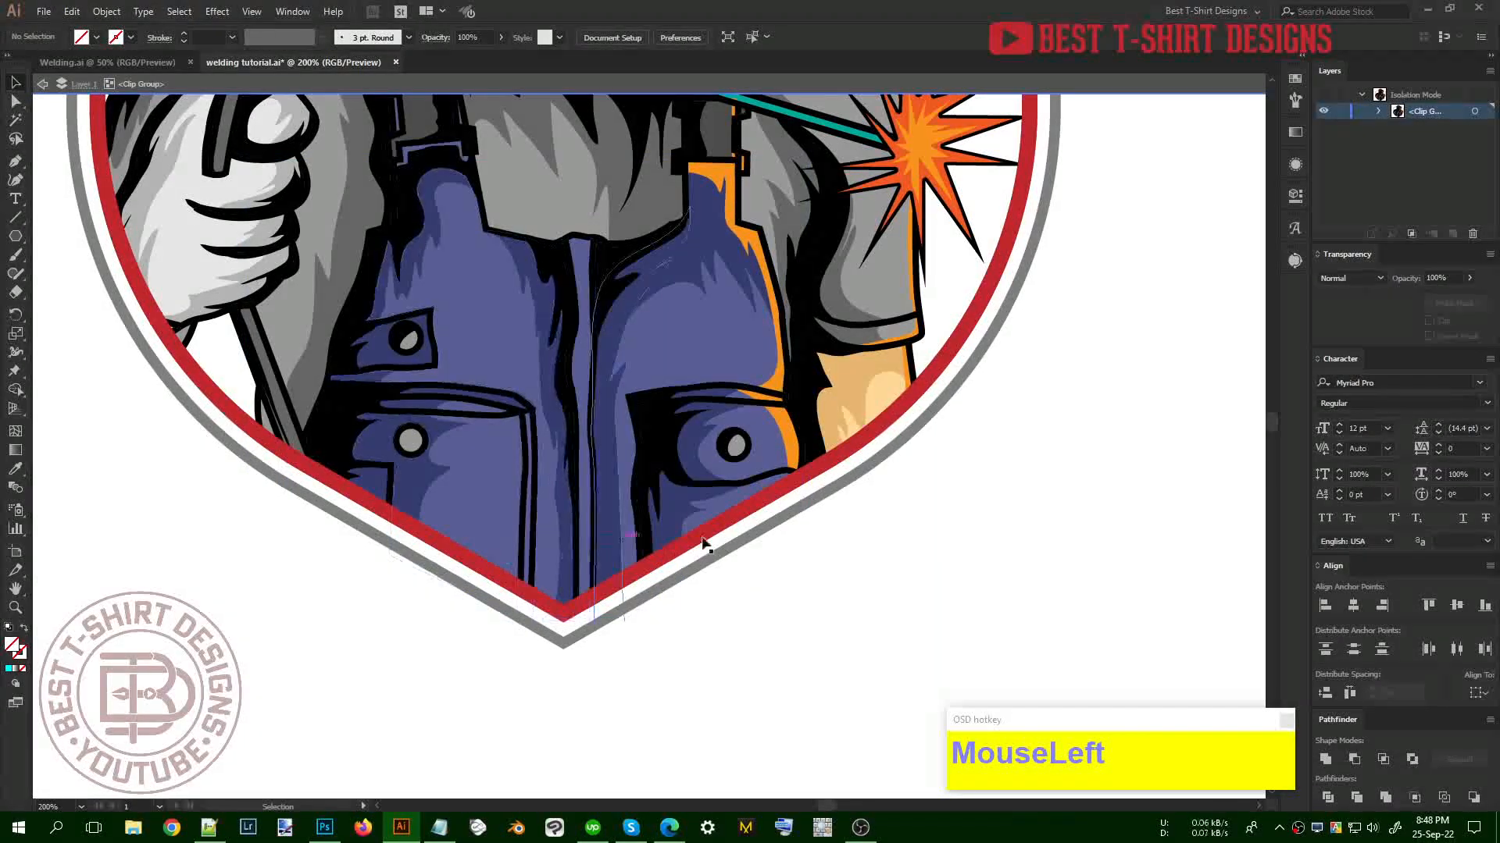
Unlock the shield-shaped clipping path in the isolated welder group
scroll(670, 586, "down", 1)
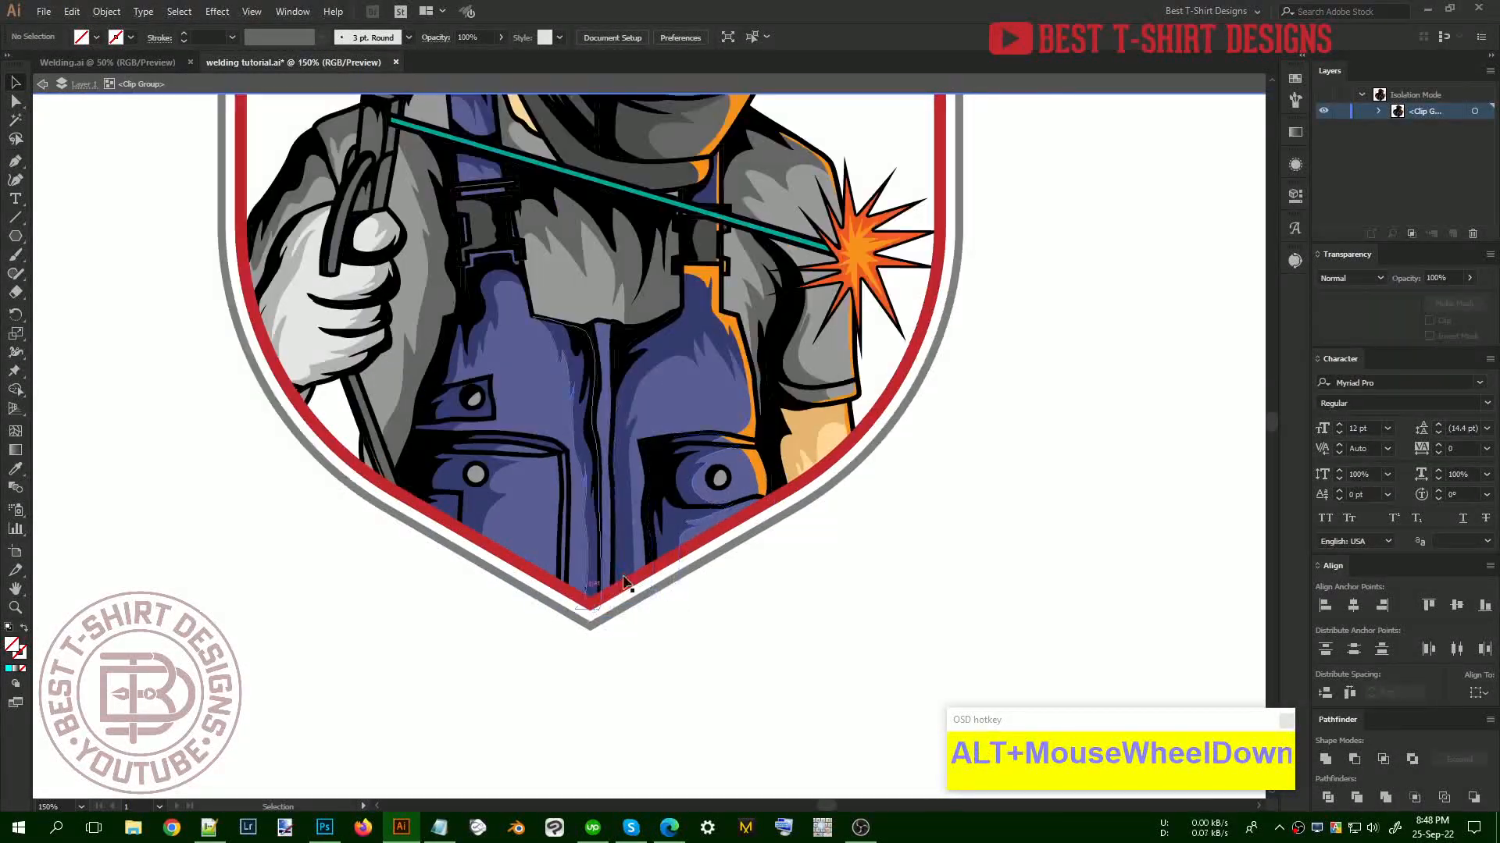
scroll(660, 593, "down", 1, "alt")
scroll(950, 467, "up", 1)
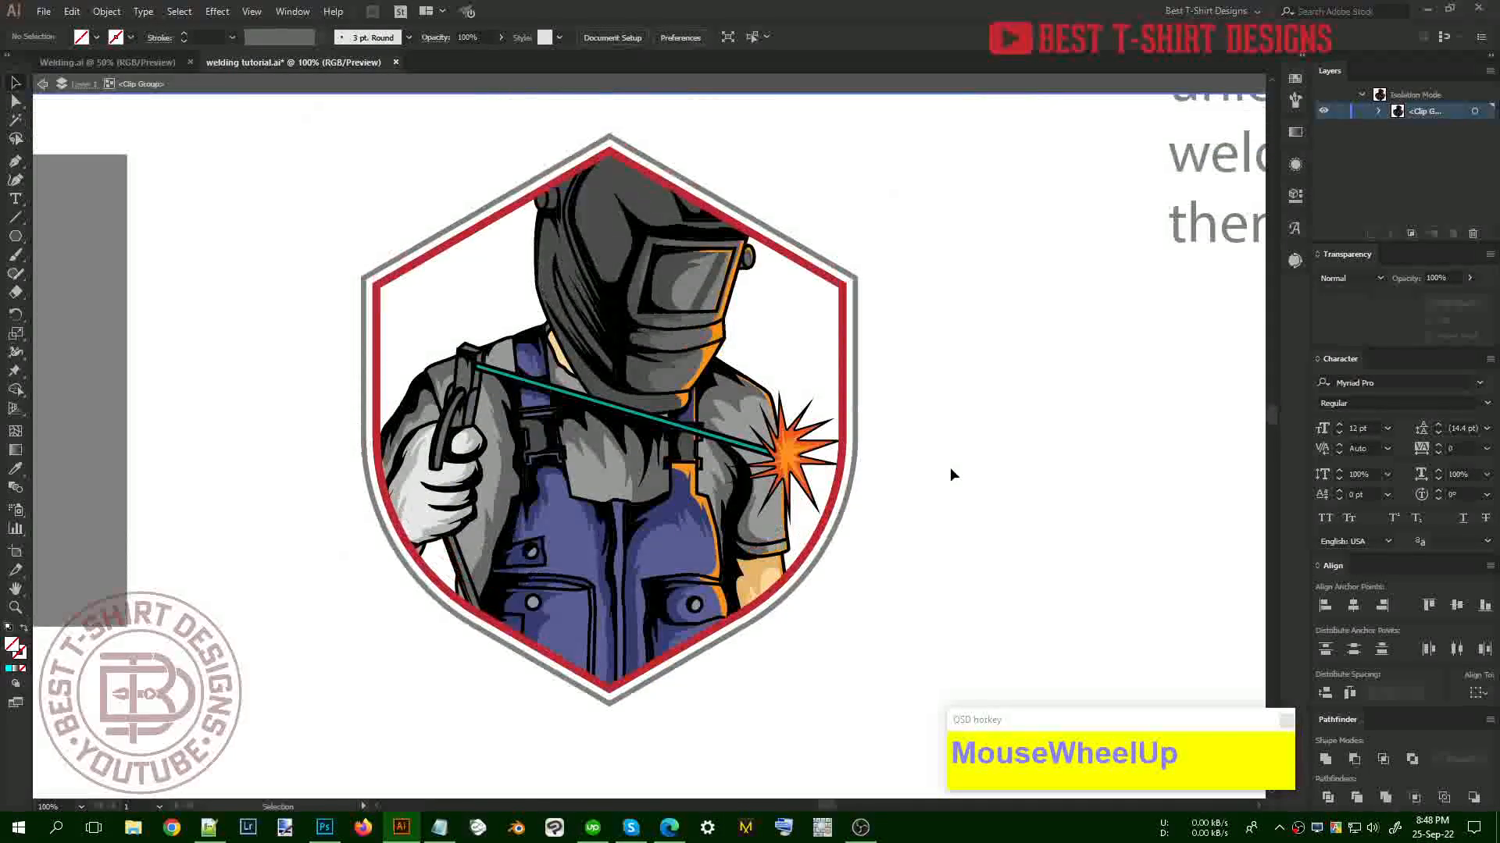
left_click(843, 344)
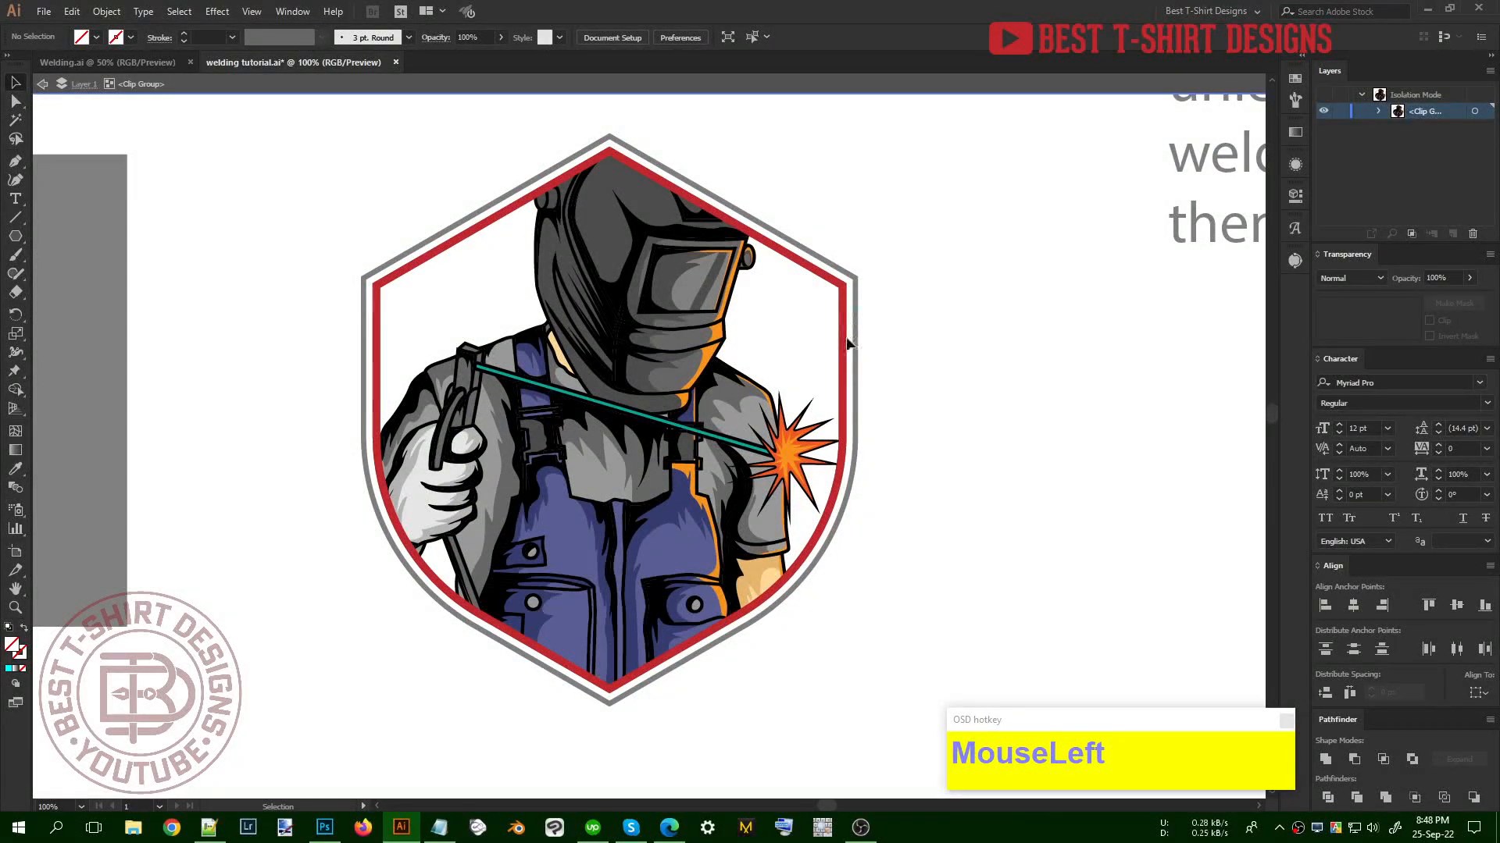
left_click(106, 13)
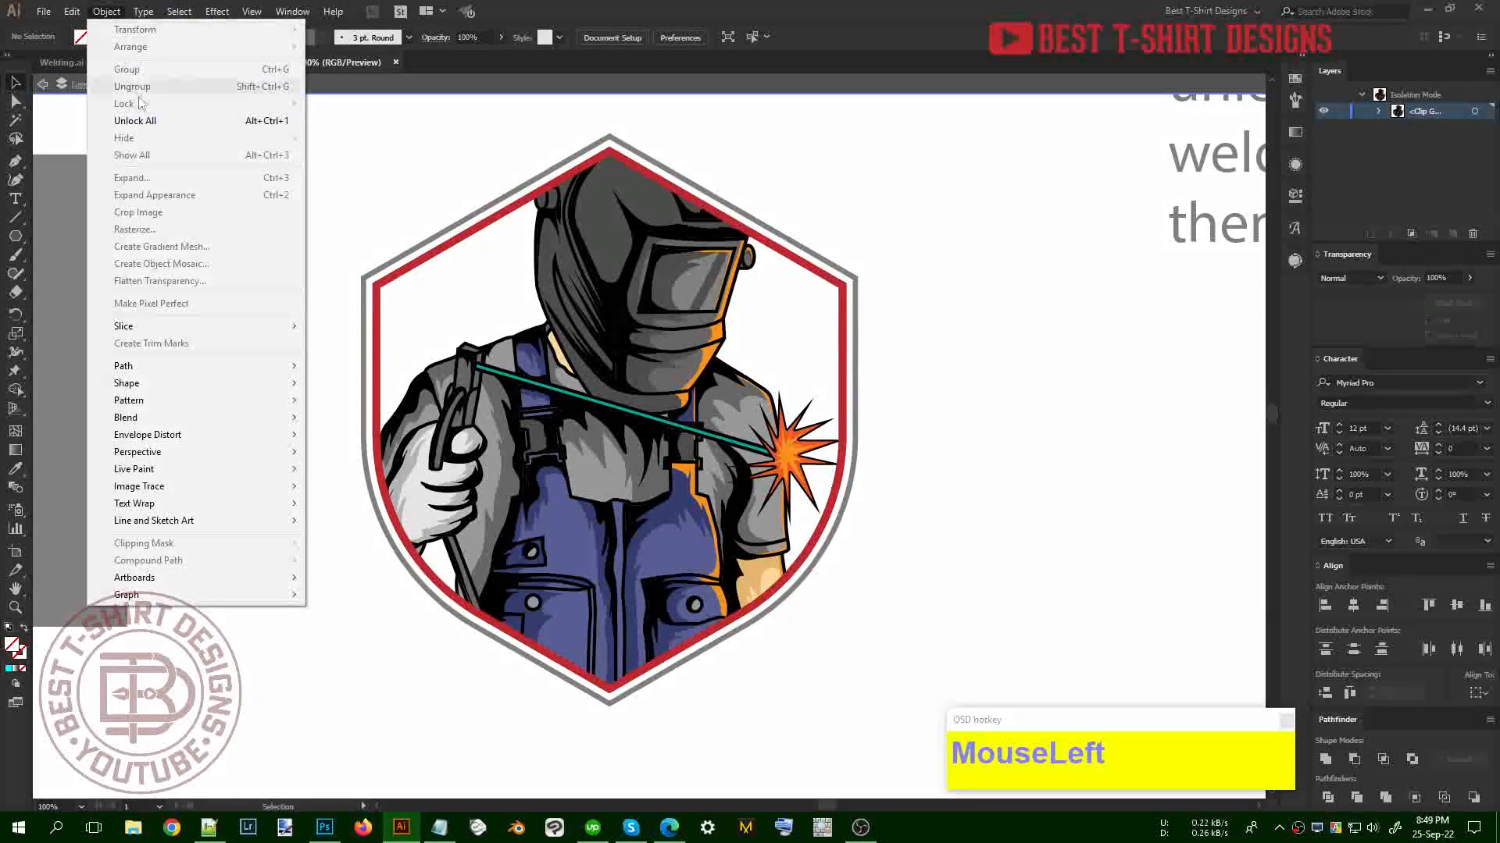
left_click(148, 121)
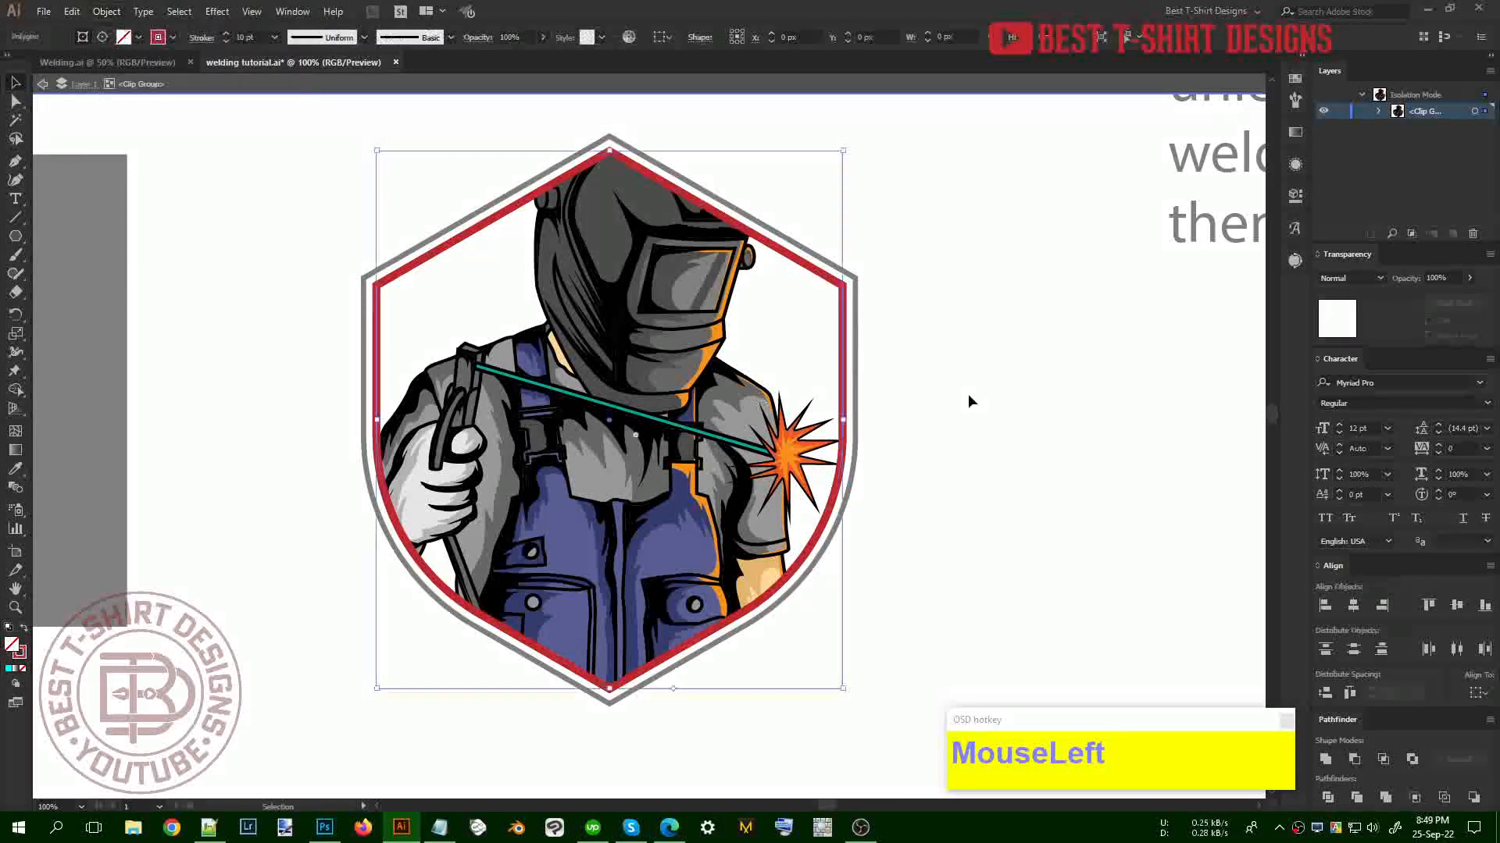
Set the stroke weight of the shield-shaped clipping path to 0 pt
left_click(875, 347)
left_click(844, 334)
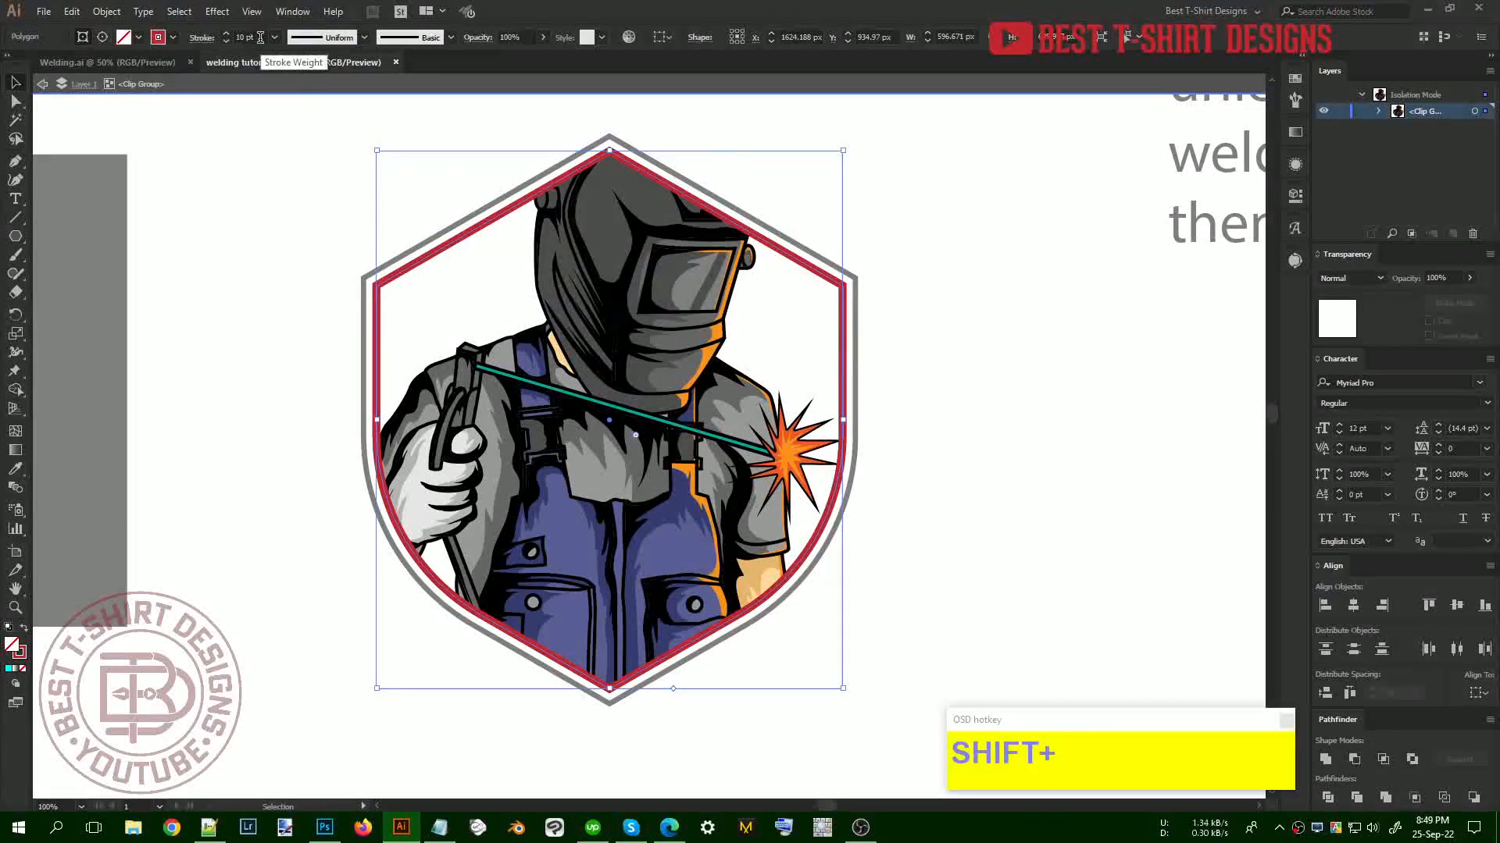
scroll(256, 34, "down", 1)
left_click(896, 415)
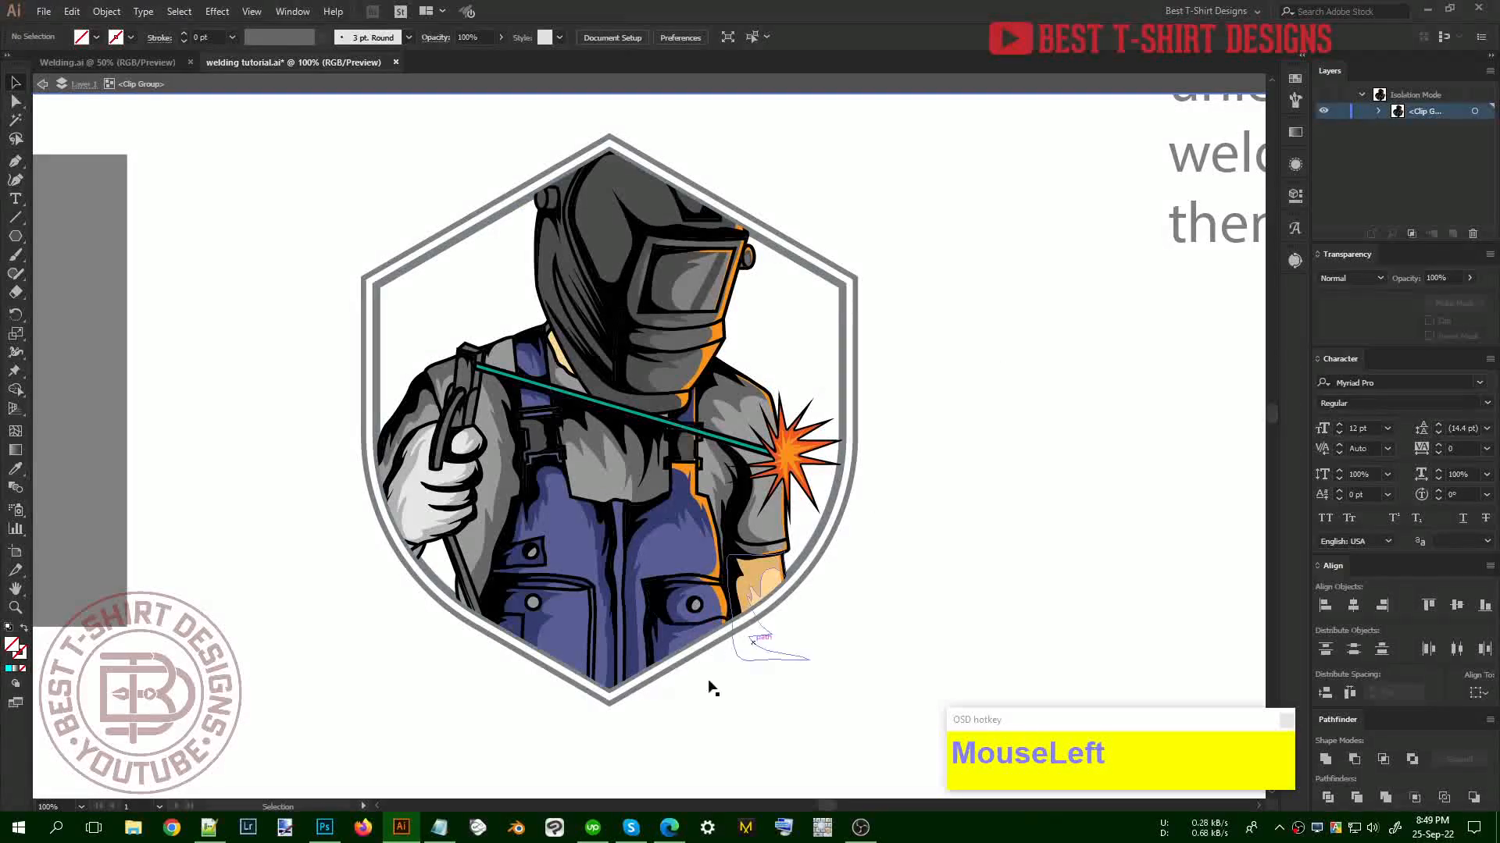
Copy the welder illustration from the clip group, leave isolation, and paste the copy in front at the same position
scroll(184, 200, "up", 1)
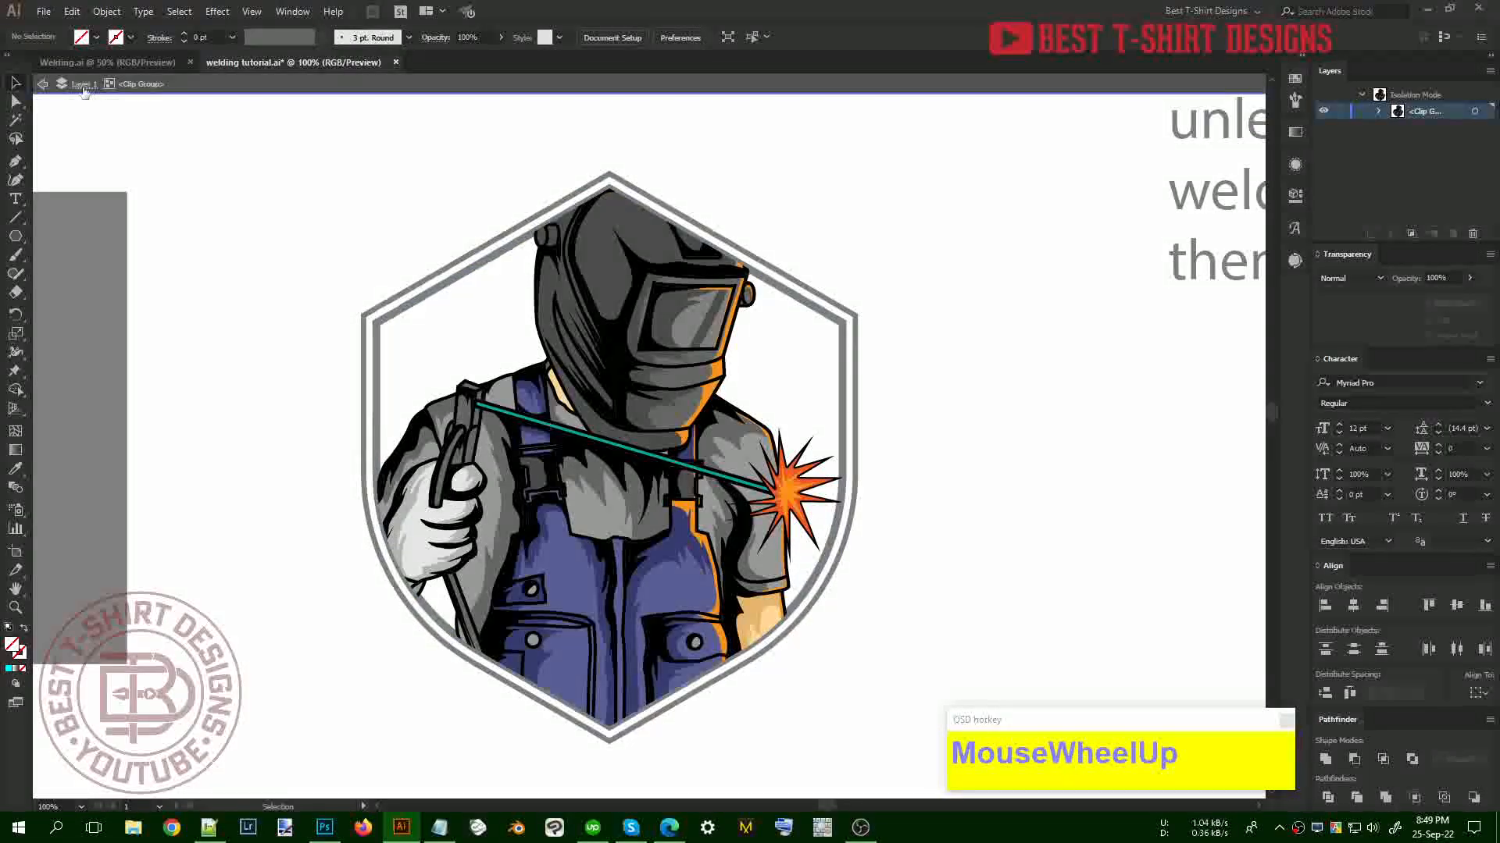
left_click(658, 416)
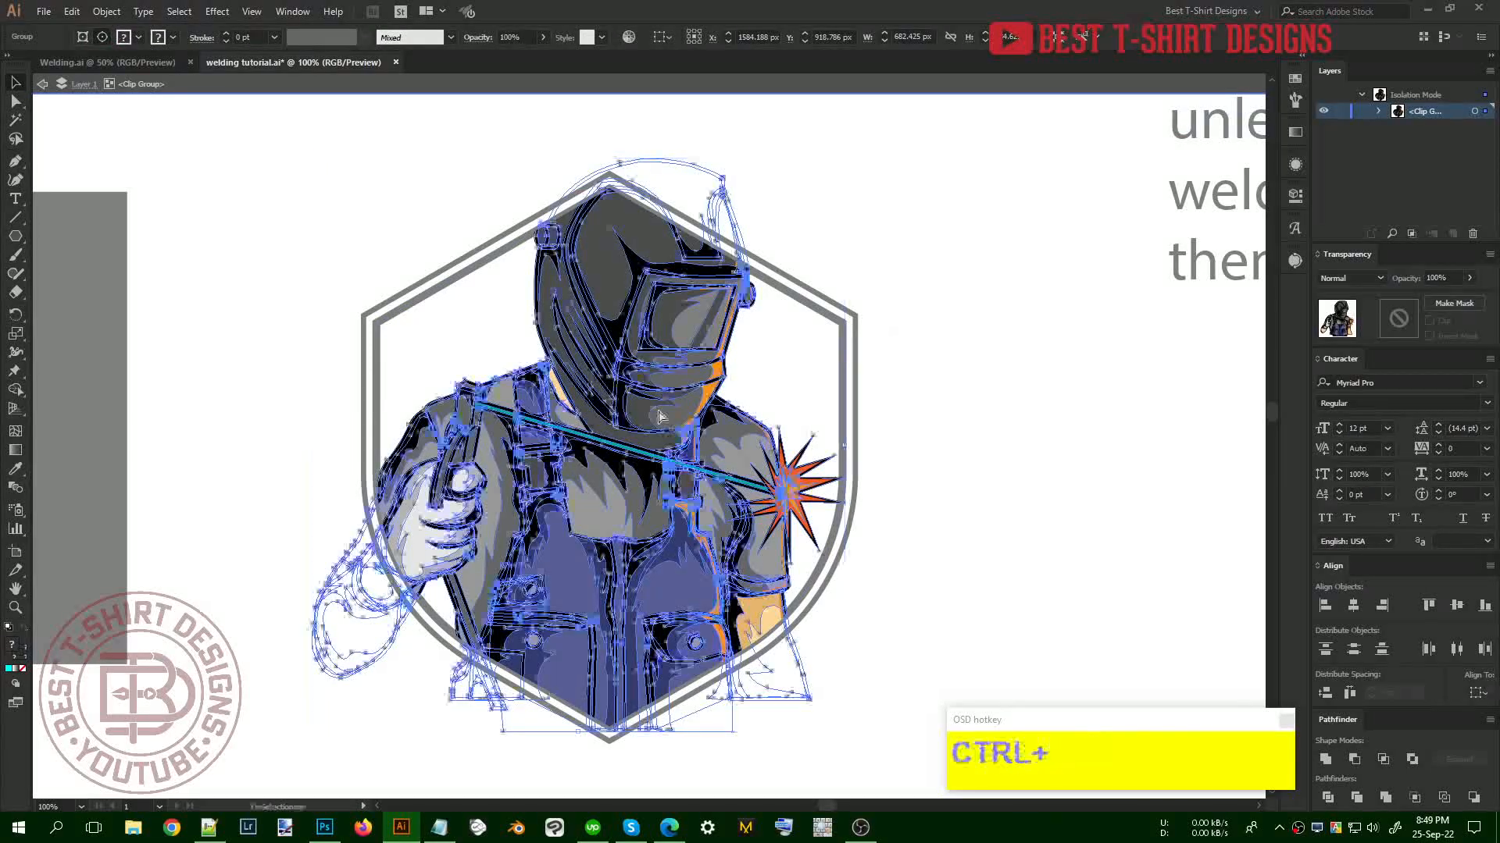
key("ctrl+c")
left_click(985, 509)
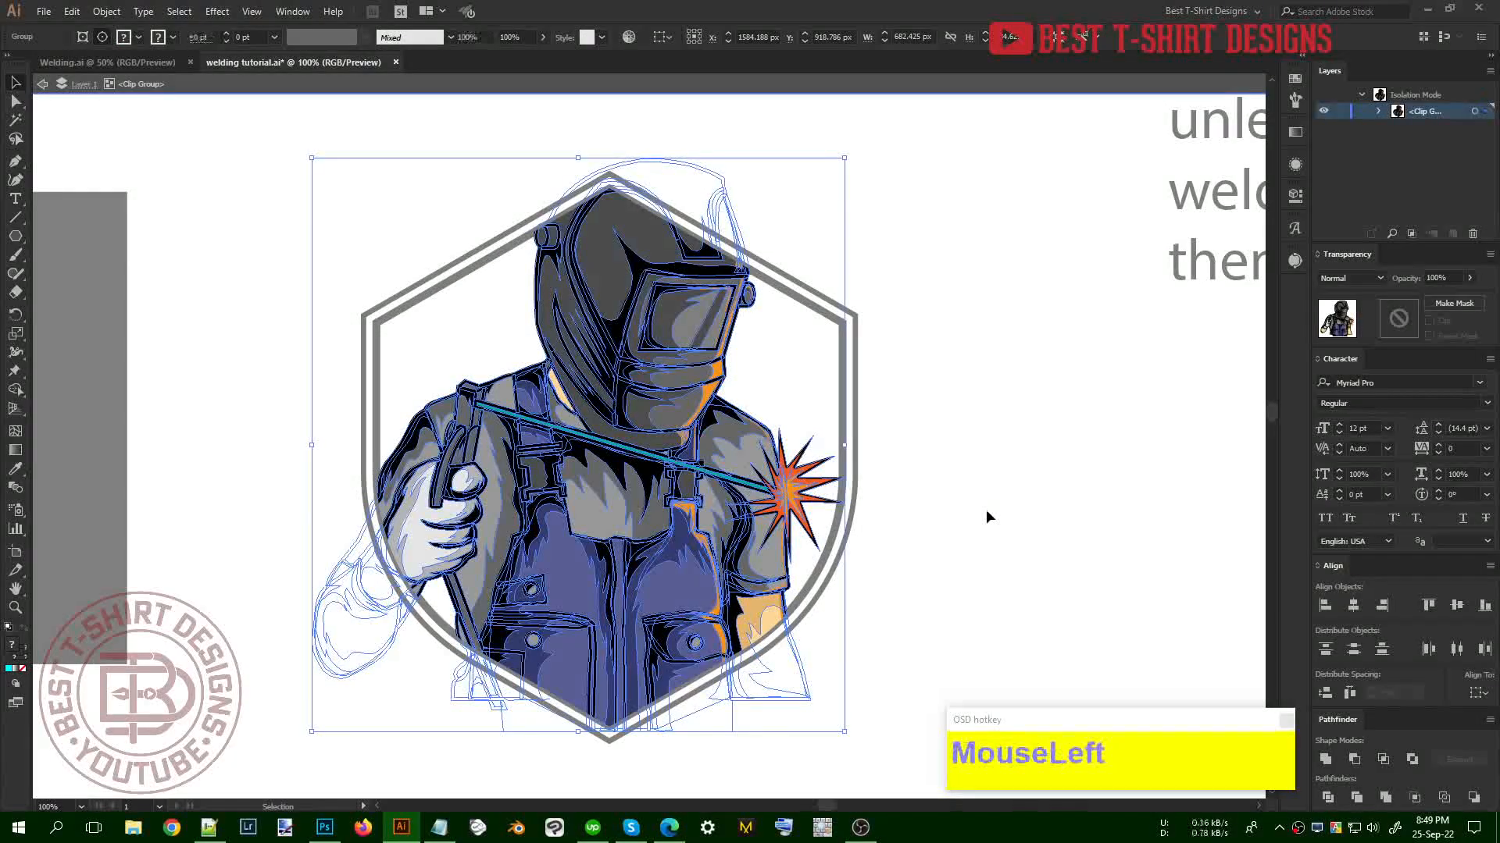
double_click(962, 457)
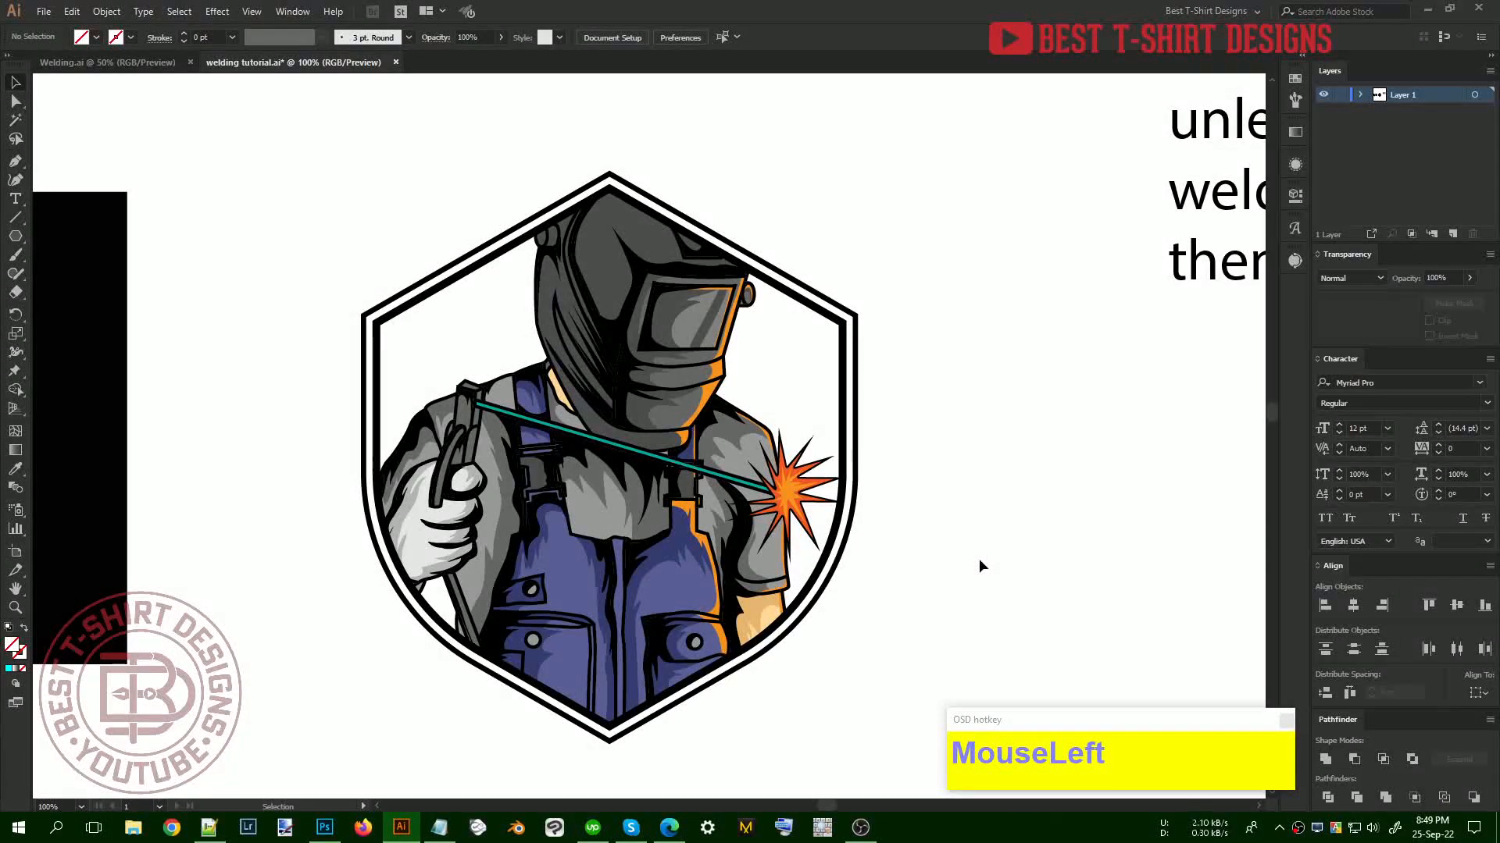
key("ctrl")
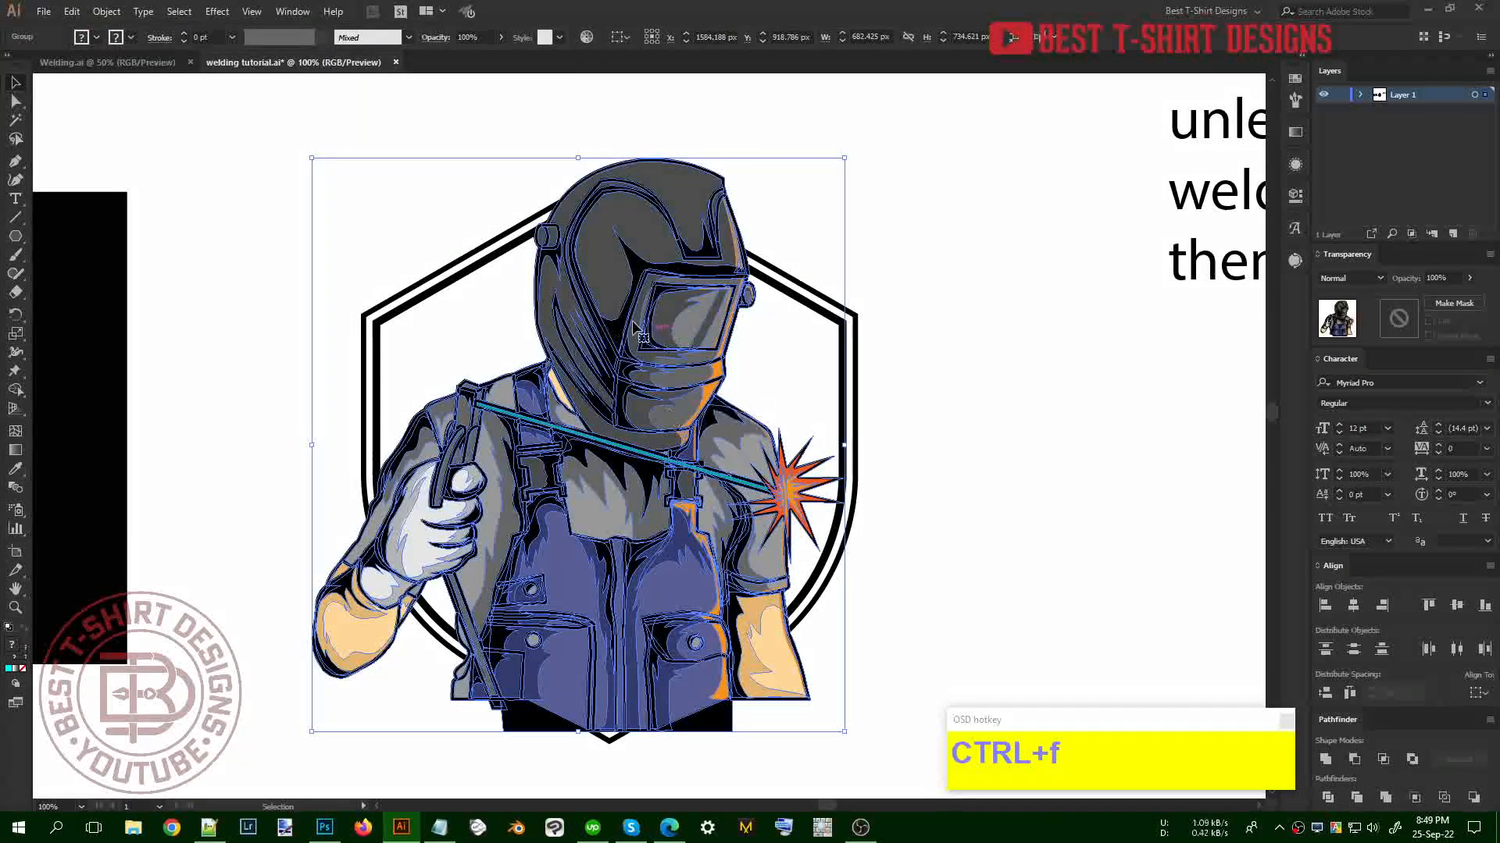
left_click(945, 434)
Erase the pasted welder copy with a rectangular eraser area from the visor down, keeping only the top of the helmet
scroll(945, 434, "down", 1)
scroll(945, 433, "down", 1)
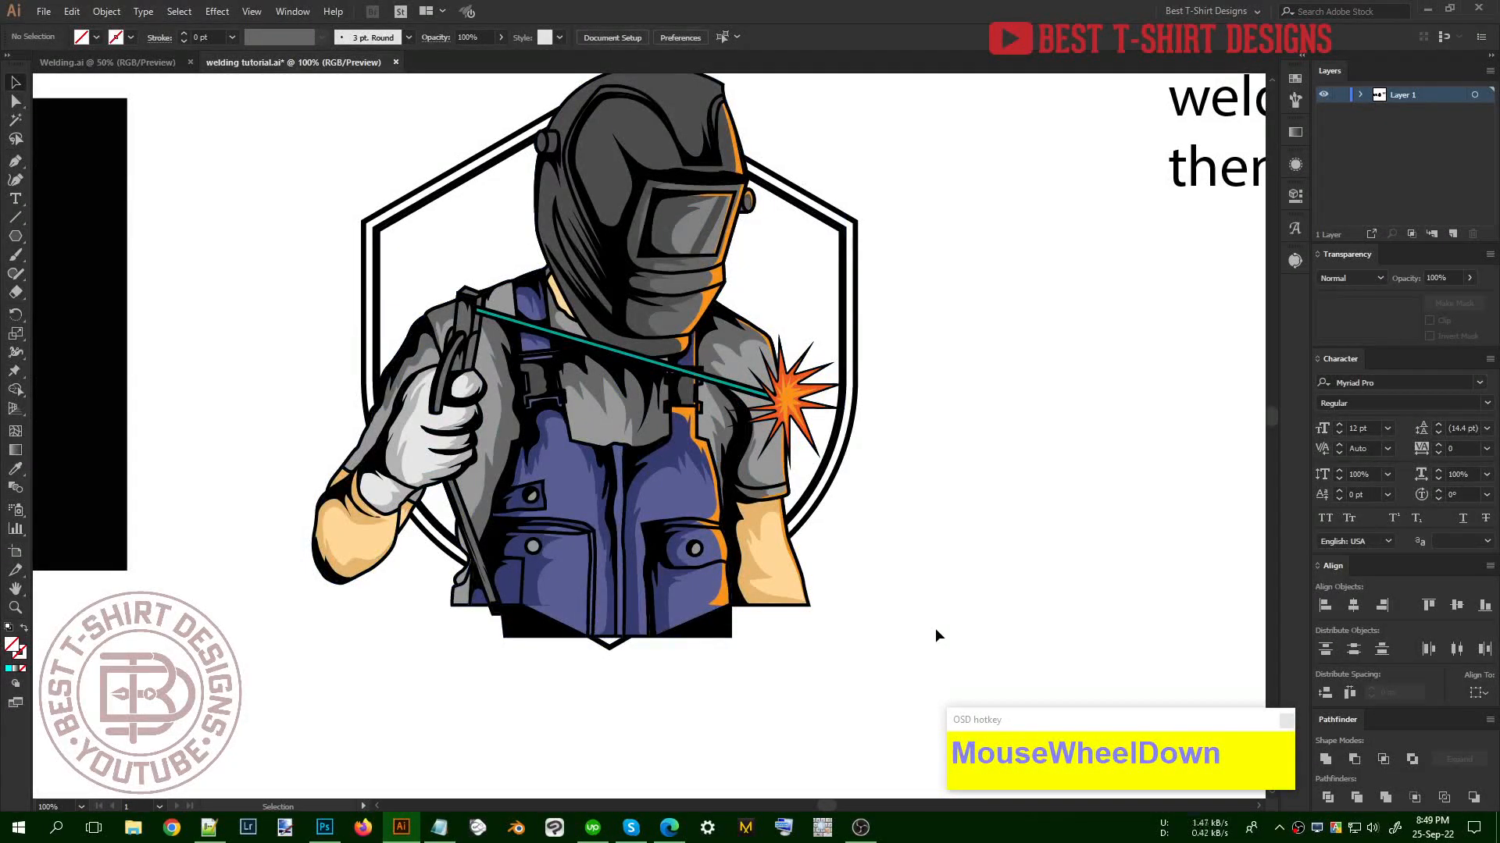
scroll(935, 628, "up", 1)
left_click(817, 494)
left_click(818, 493)
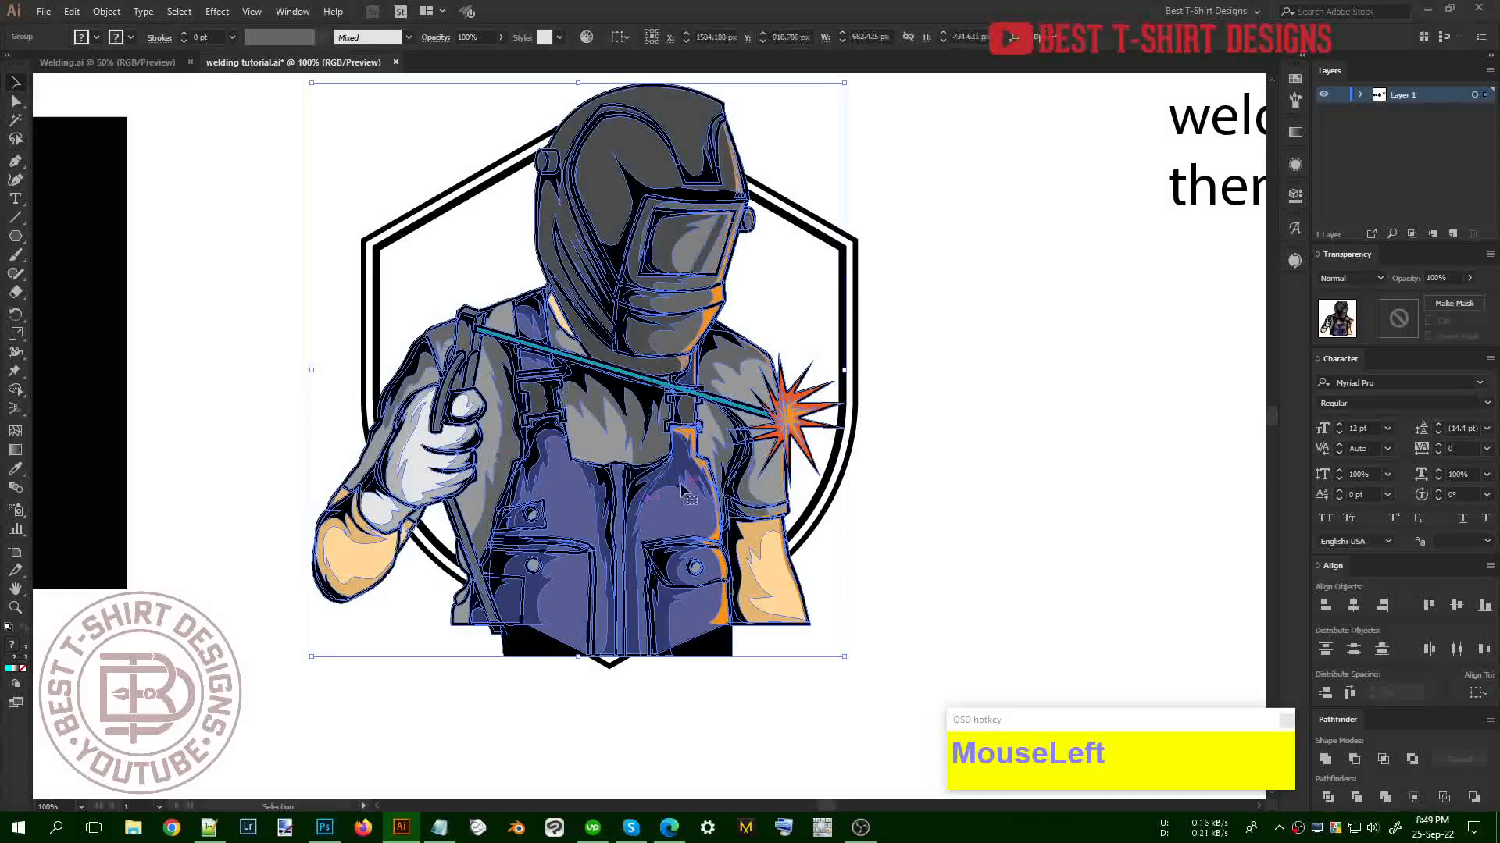
scroll(609, 123, "up", 2)
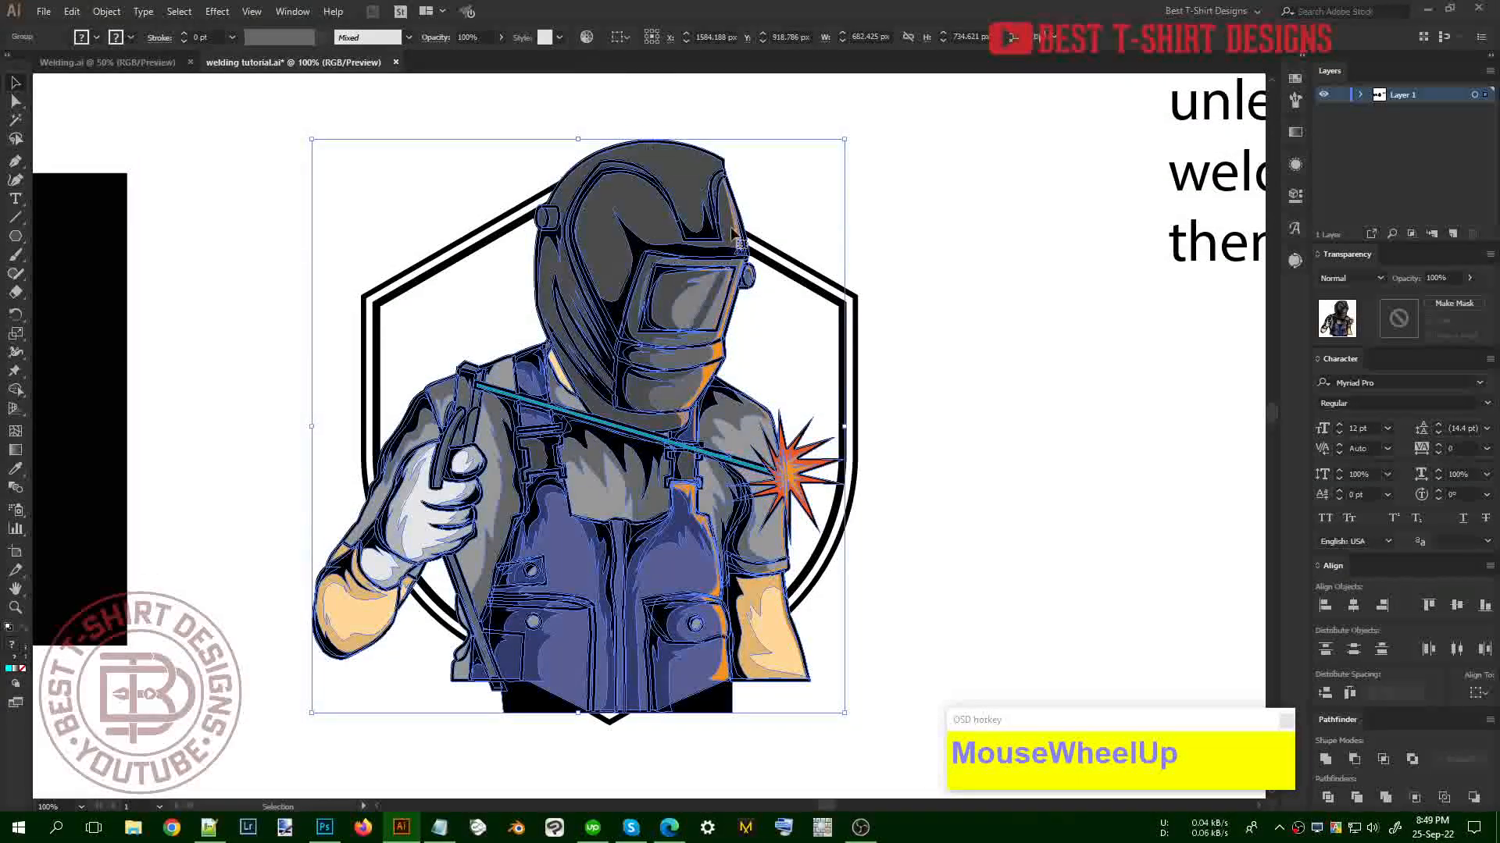
scroll(1048, 501, "down", 2)
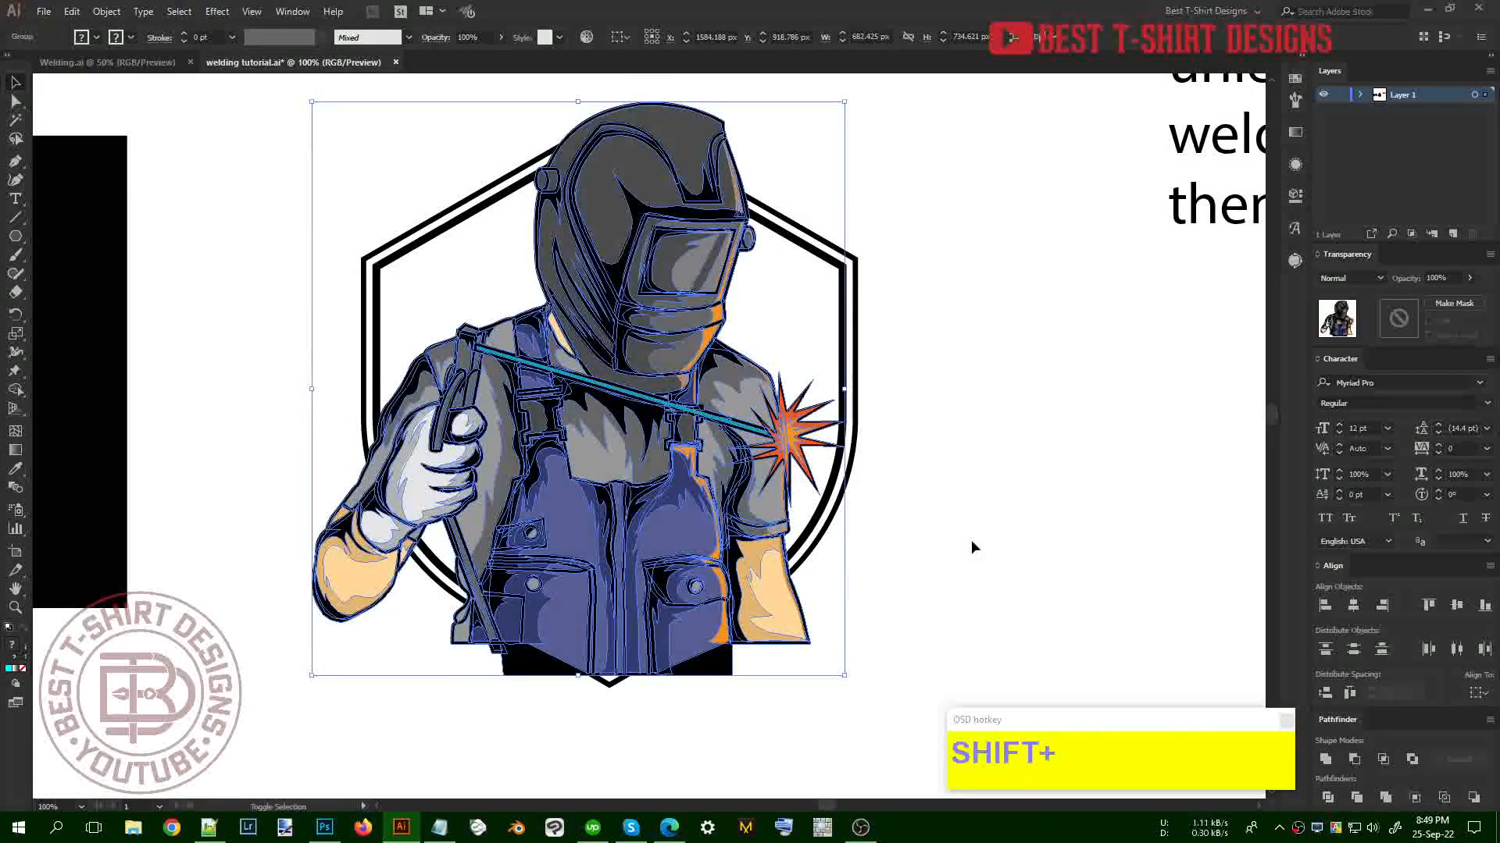
key("shift+e")
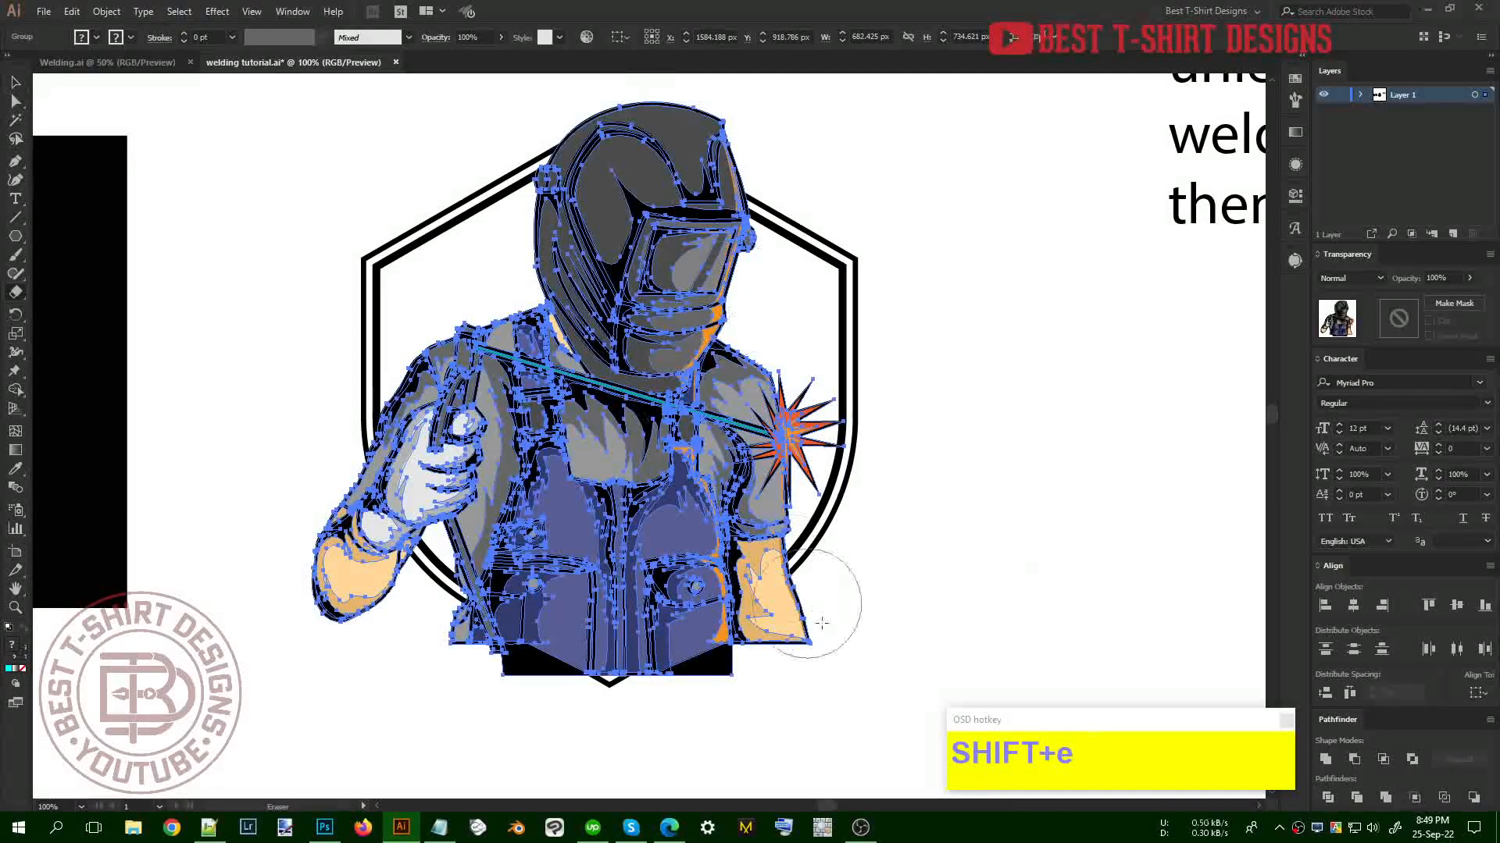
mouse_move(897, 740)
left_mouse_down()
mouse_move(435, 445)
mouse_move(249, 228)
mouse_move(248, 241)
left_mouse_up()
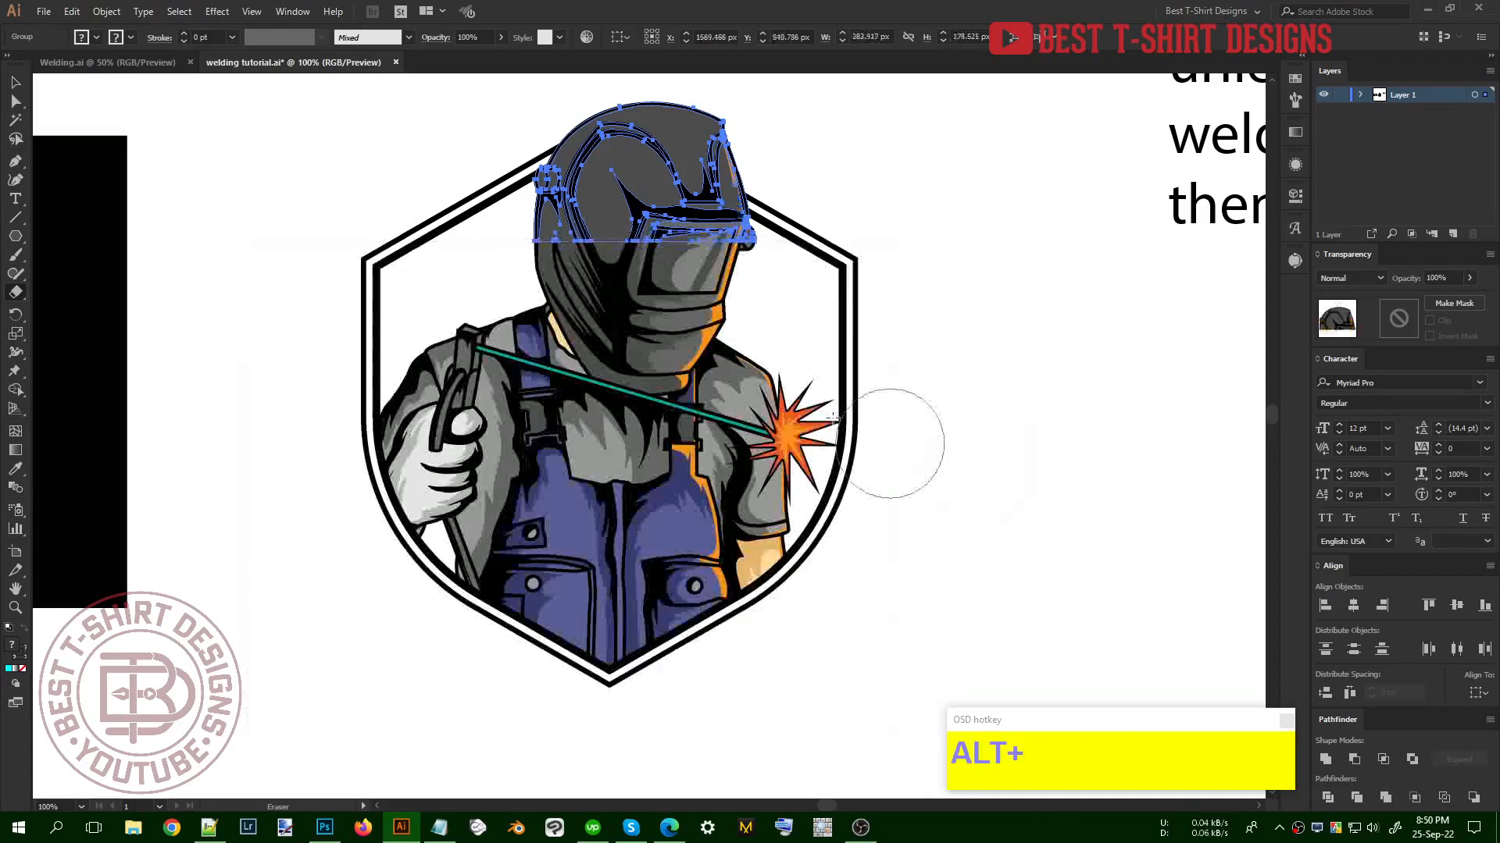
key("v")
left_click(951, 342)
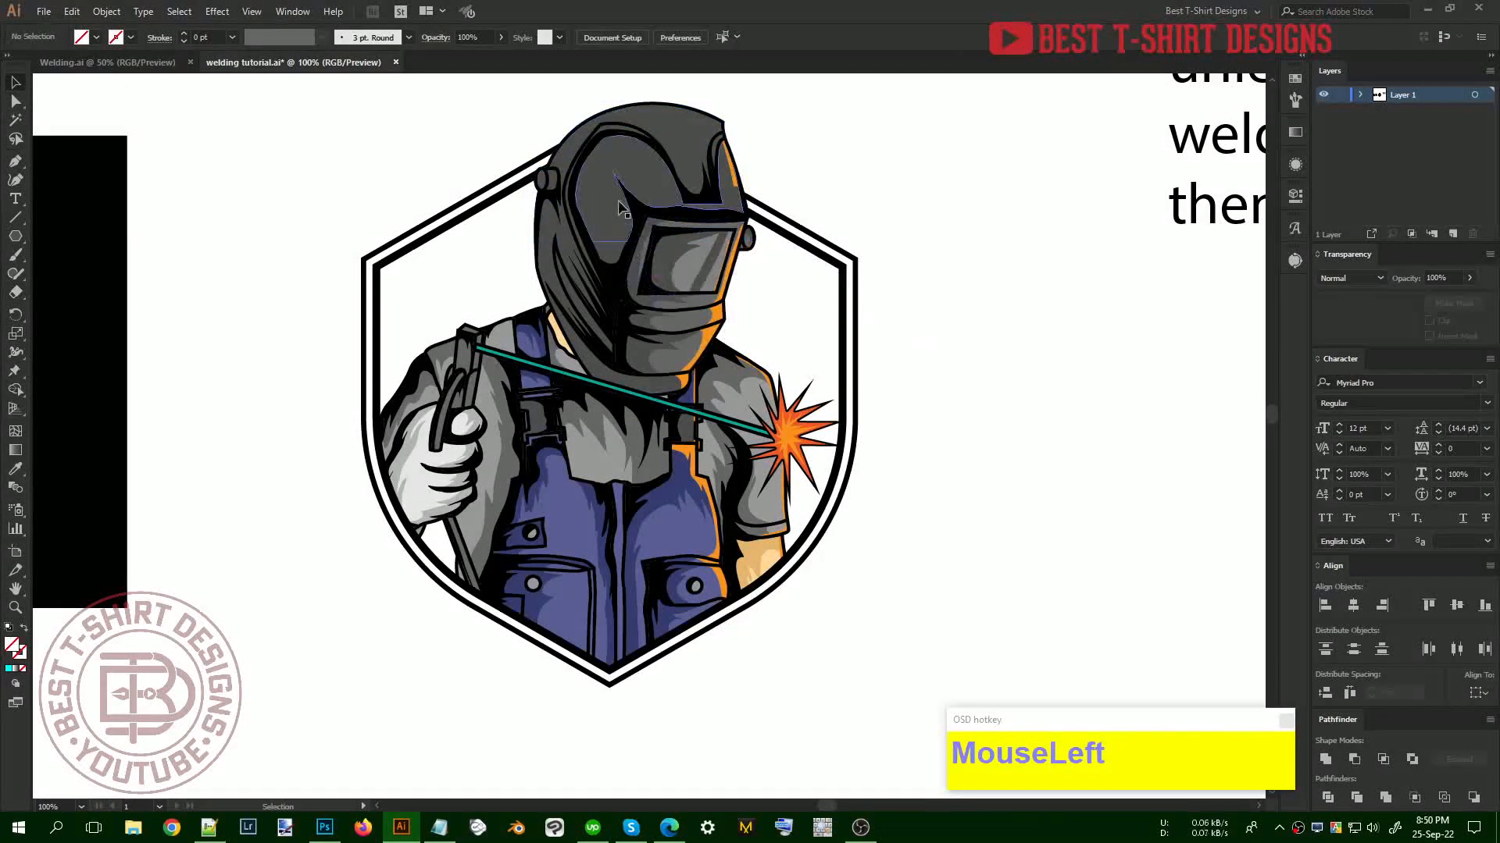
Move the separate helmet top out beside the shield and undo the move
left_click_drag(625, 203, 1015, 307)
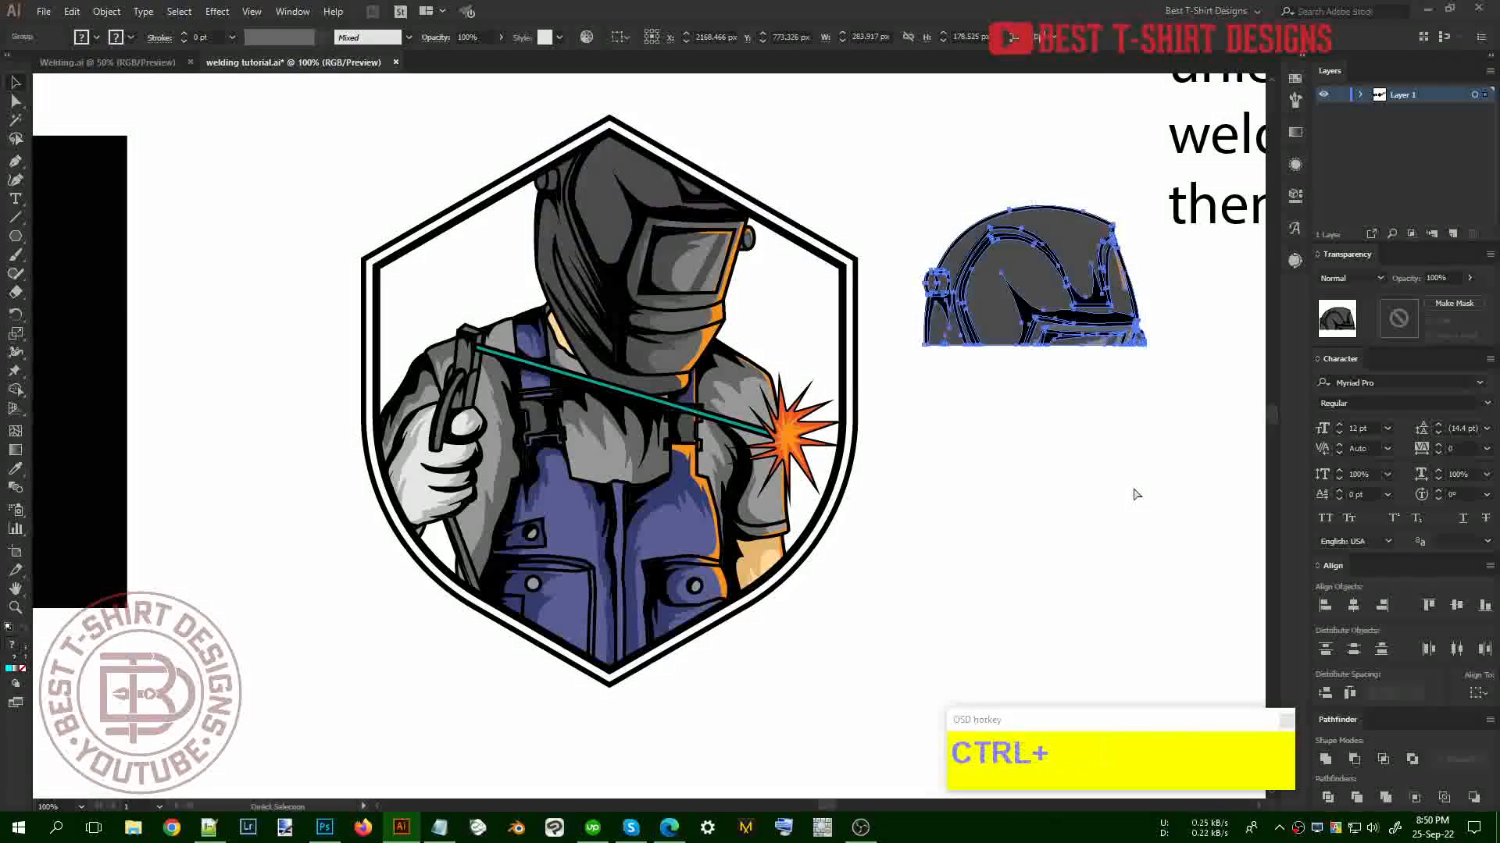
key("ctrl+z")
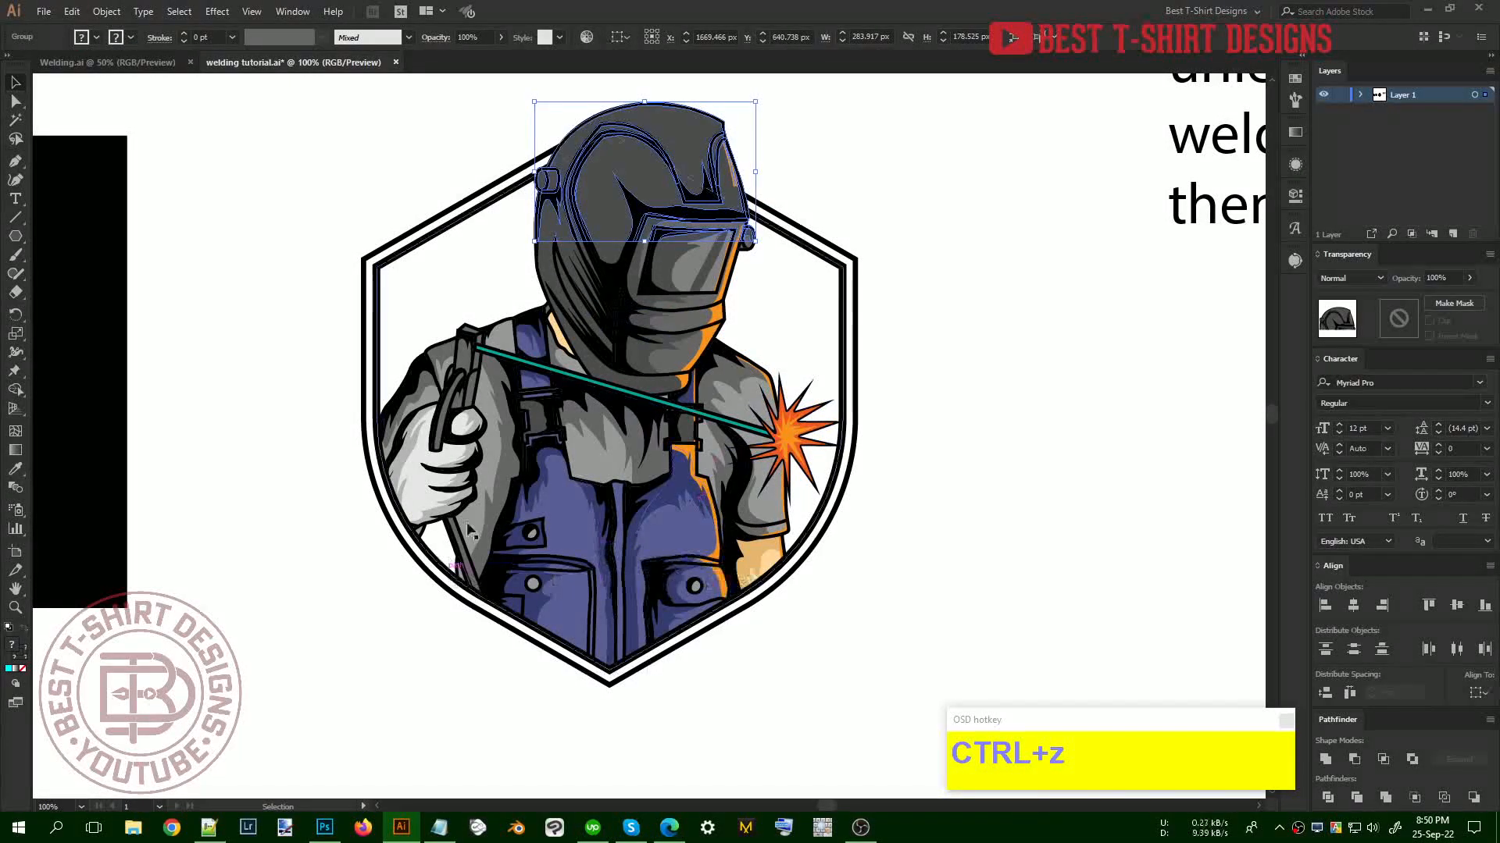
left_click(949, 561)
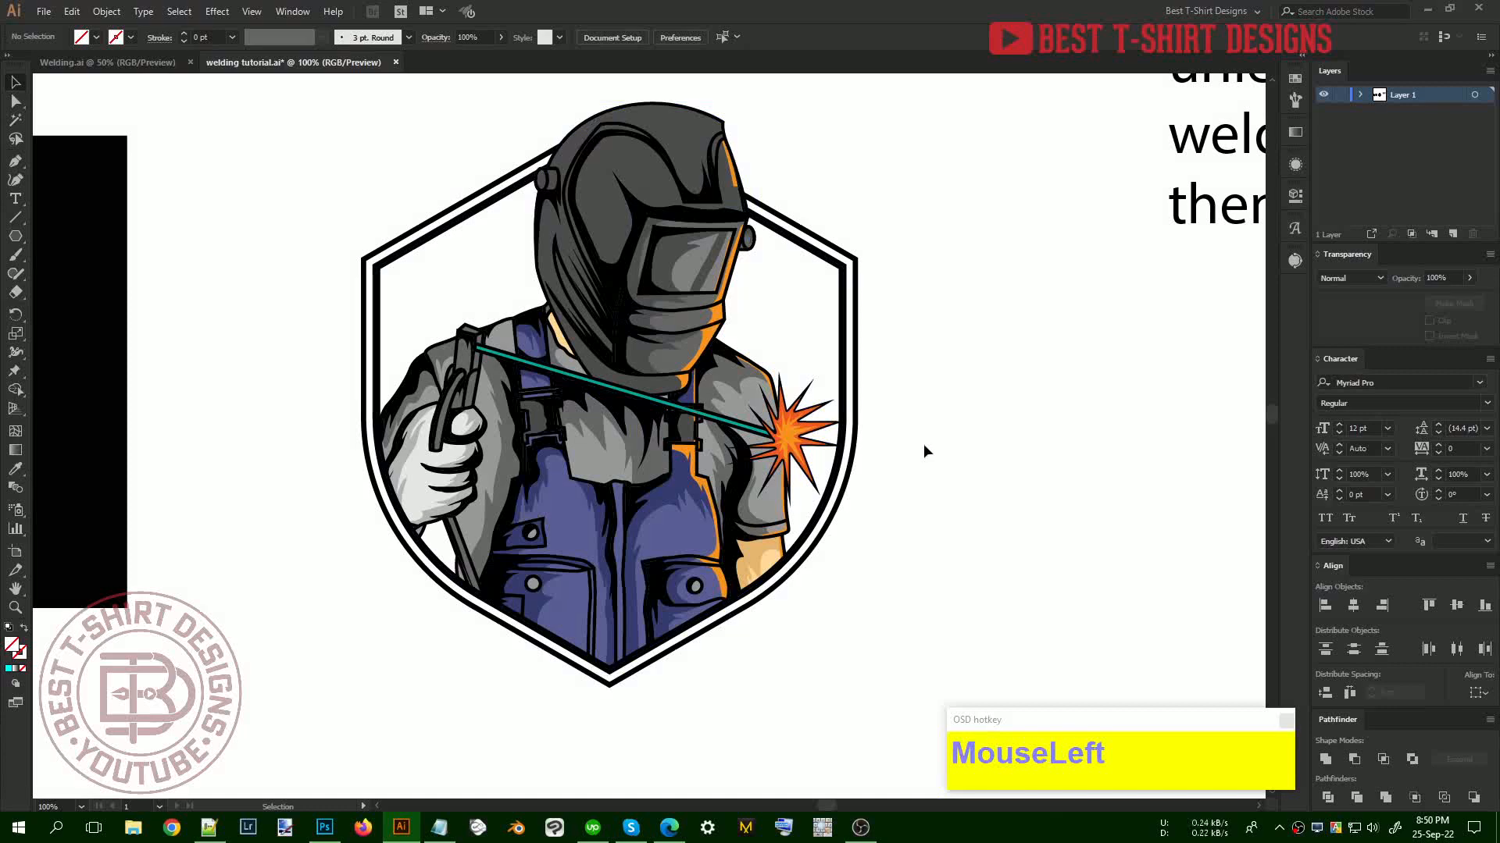
scroll(924, 445, "up", 2)
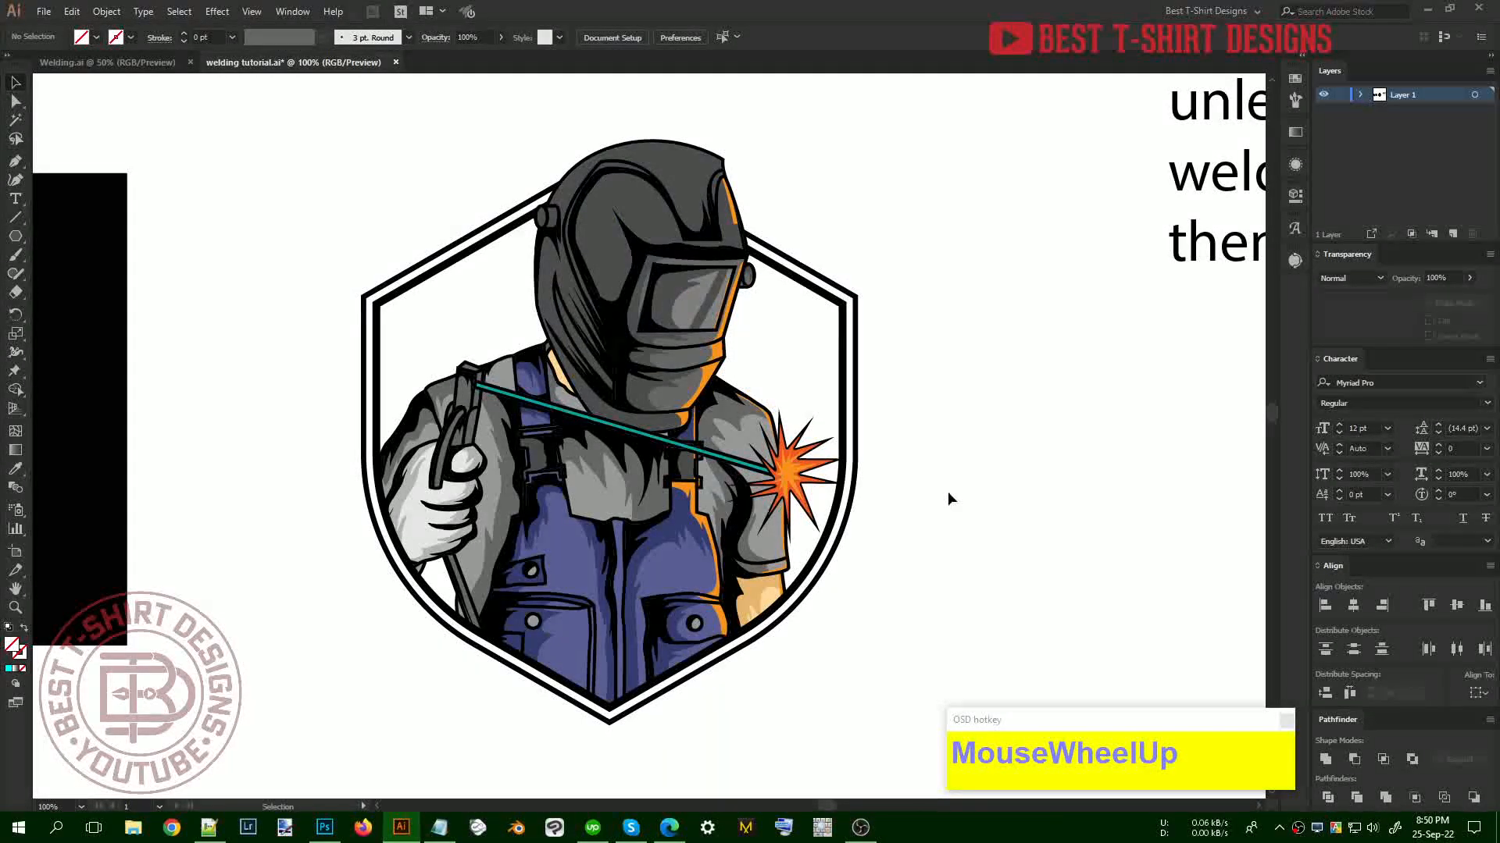
Group the shield outlines, the clipped welder and the separate helmet top into one object
left_click(983, 387)
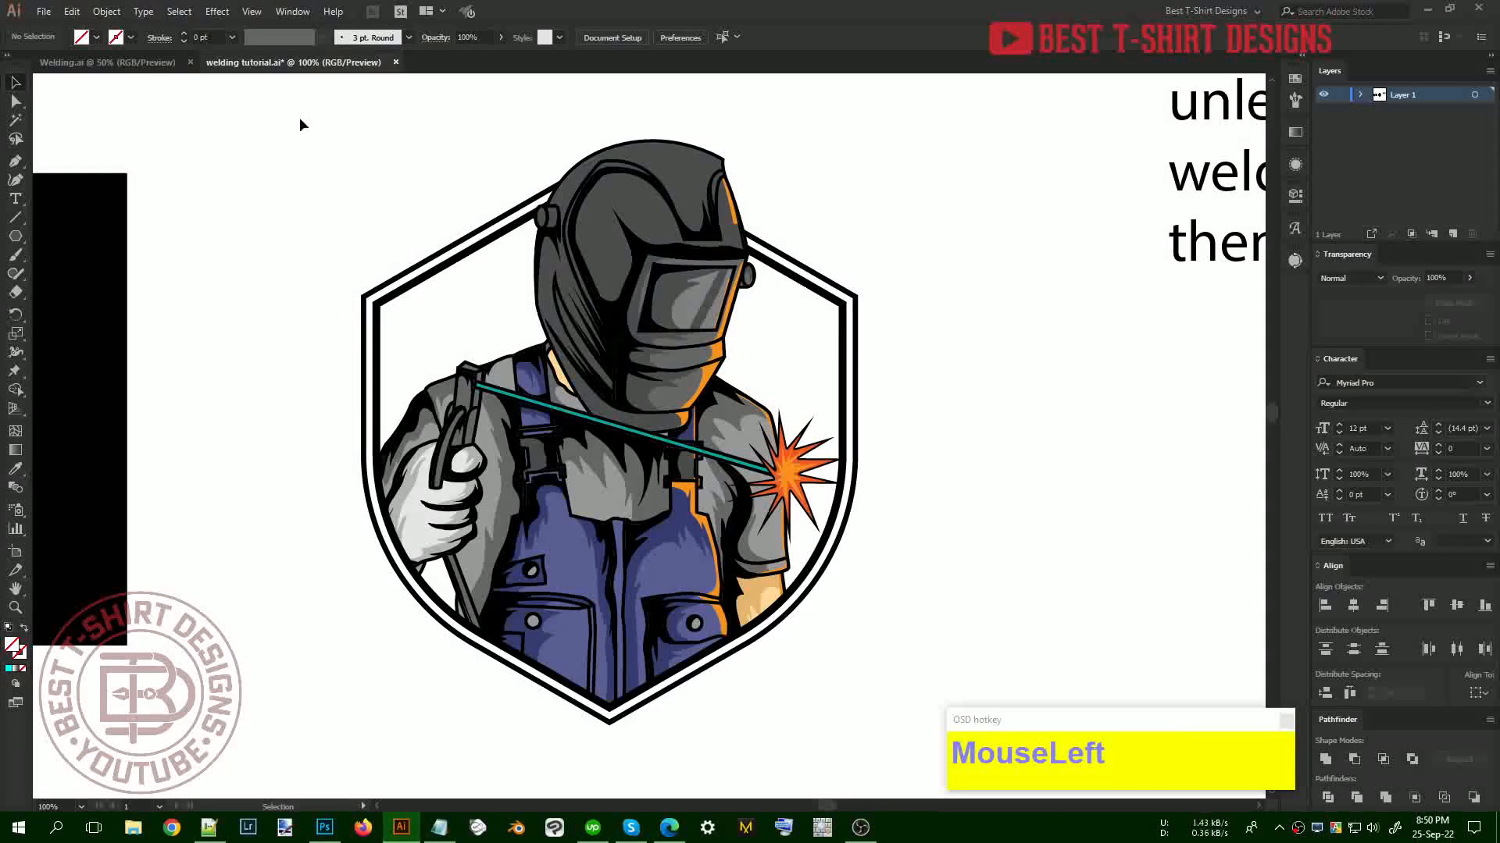
left_click_drag(300, 123, 878, 606)
right_click(617, 353)
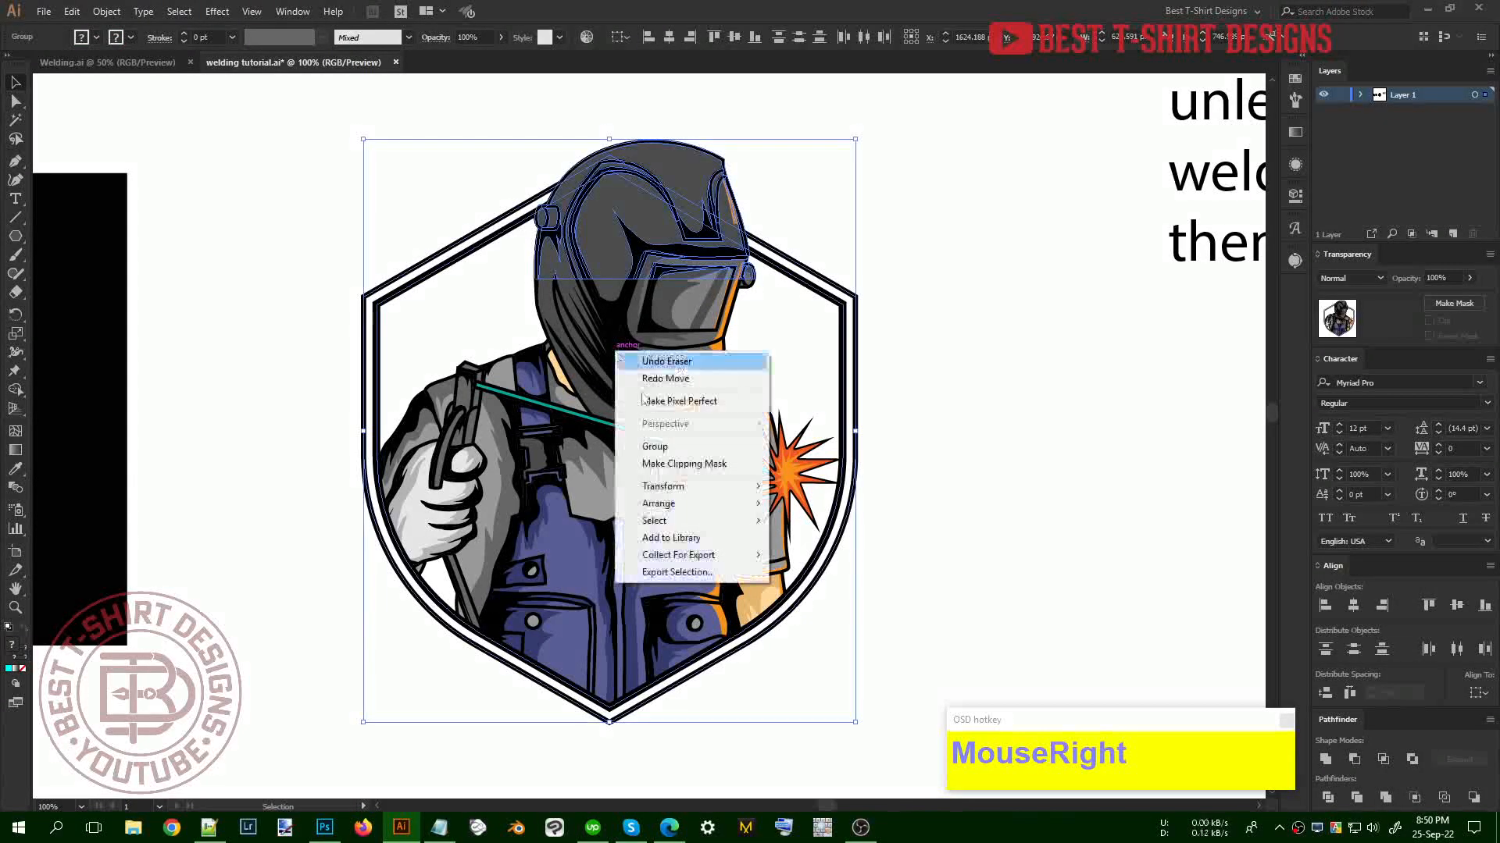
left_click(655, 446)
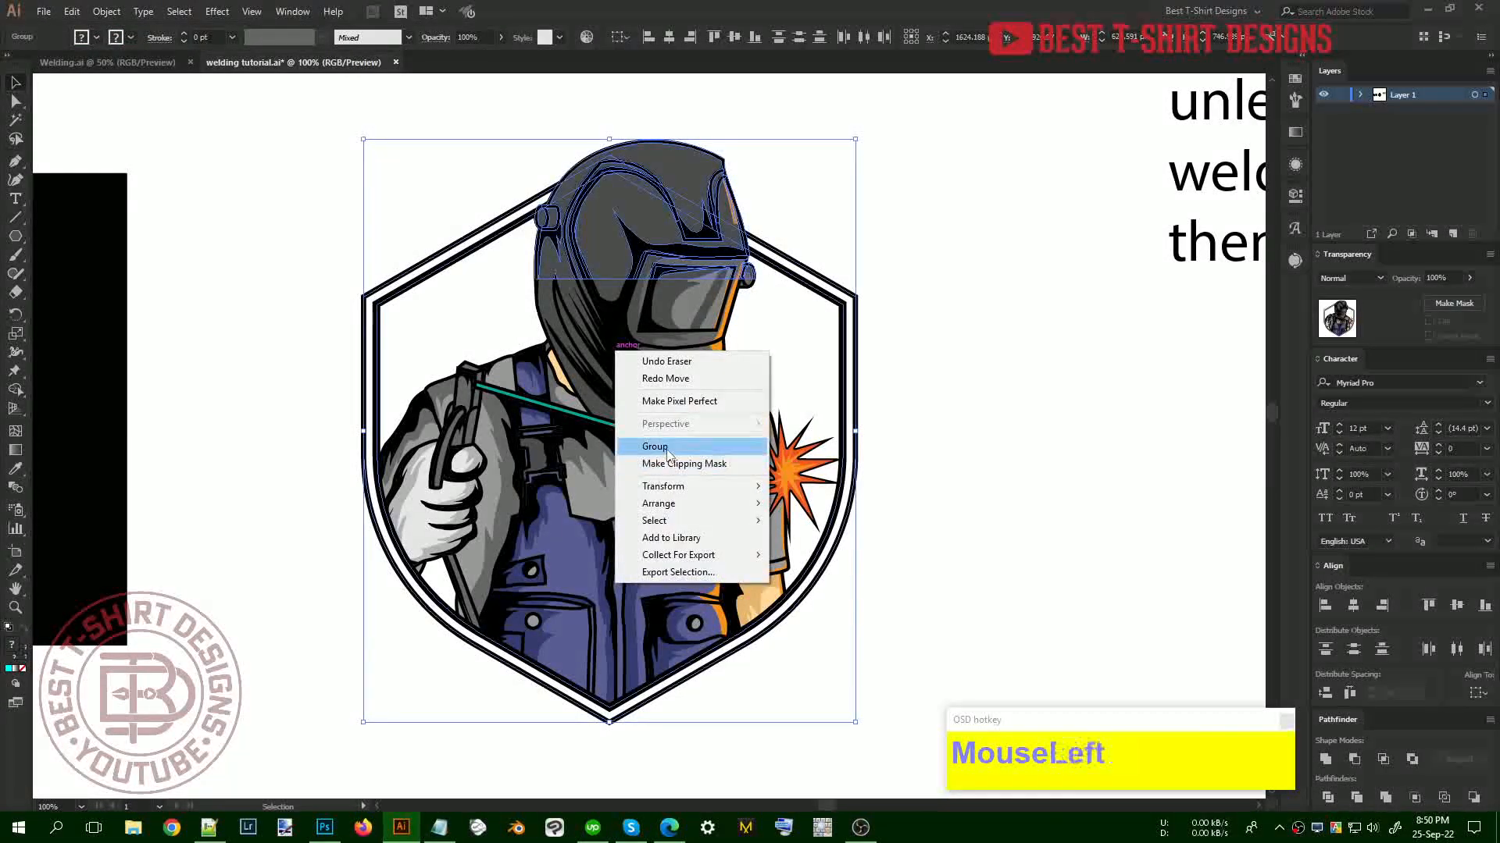
left_click(978, 447)
left_click(634, 362)
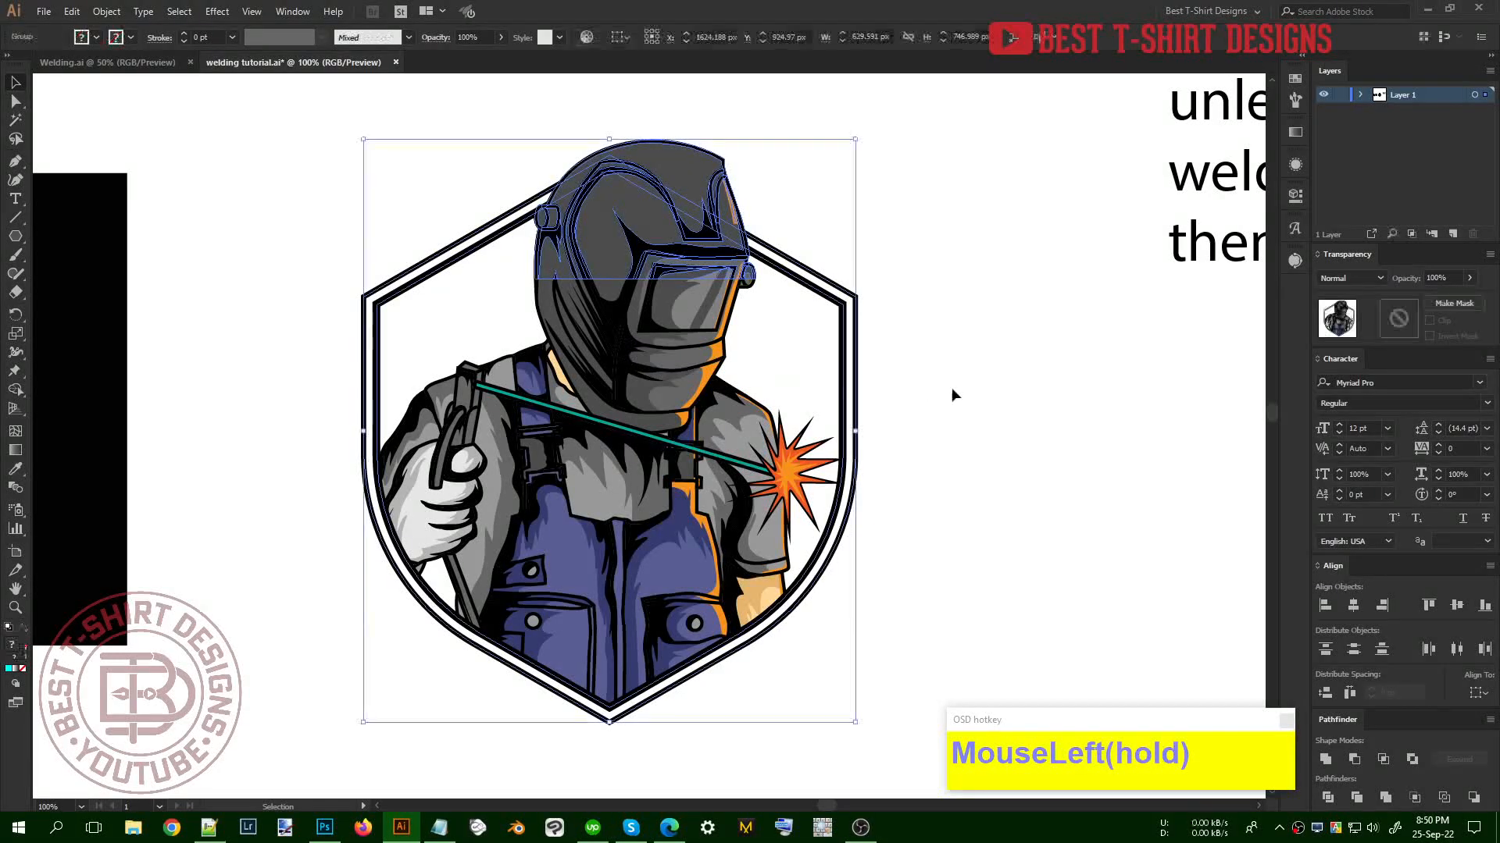
key("ctrl+h")
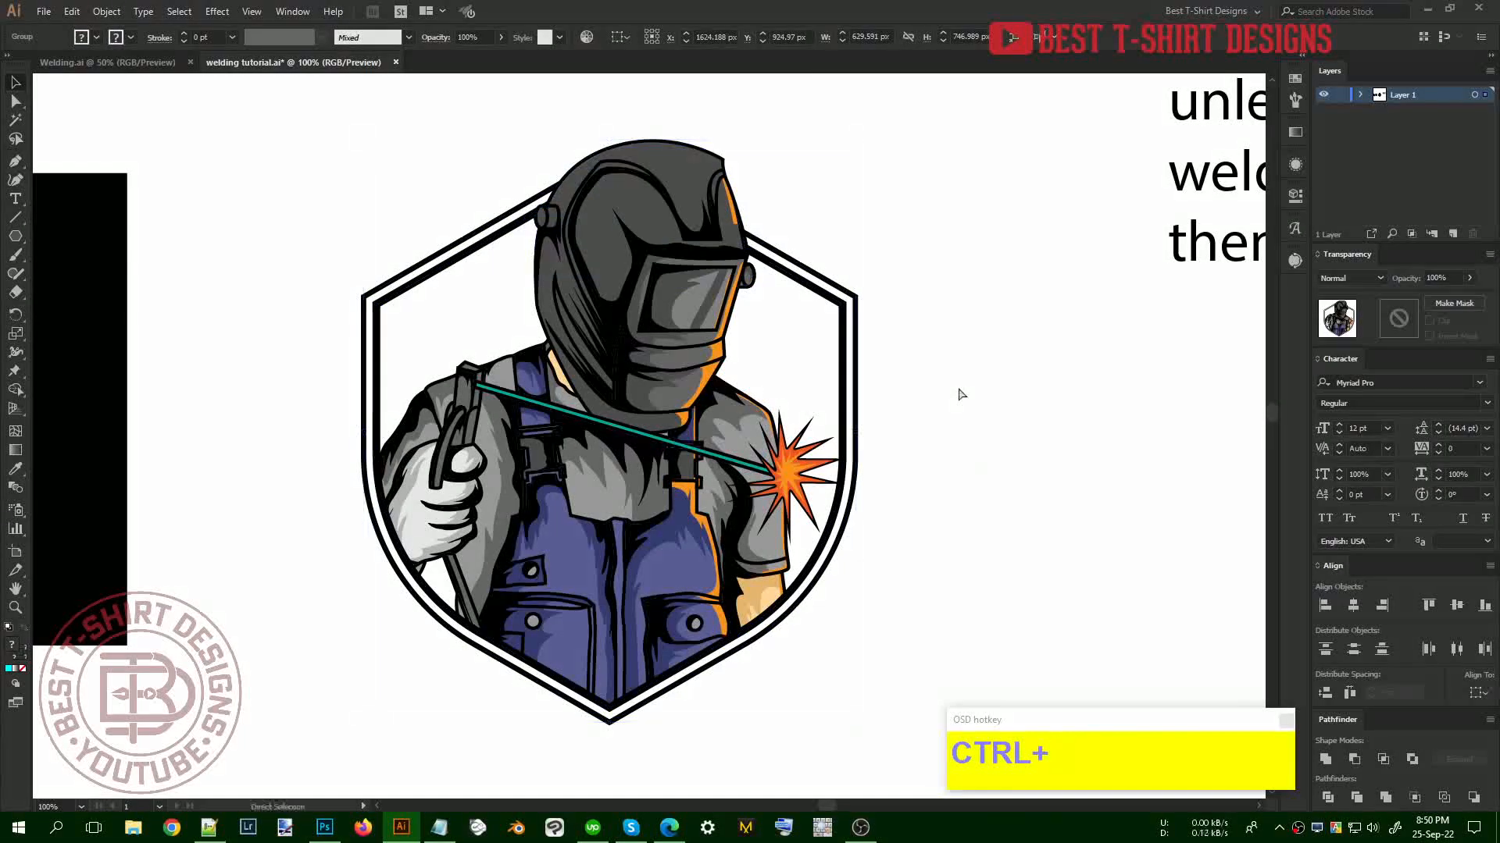
key("ctrl+h")
key("ctrl+h")
left_click(960, 394)
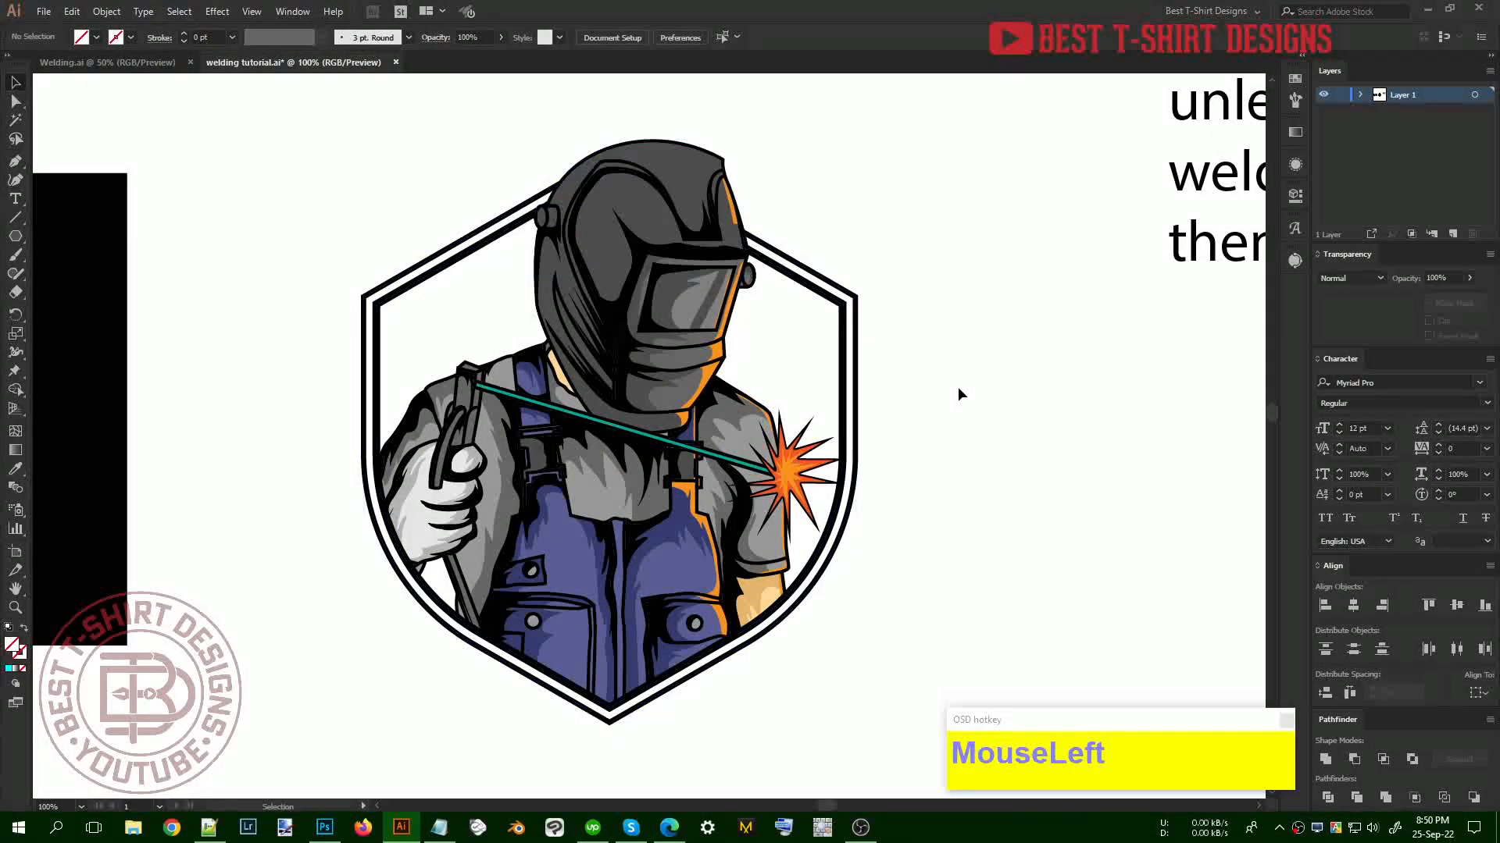
Move the four-line slogan text closer to the shield, just above and beside it
scroll(691, 398, "down", 1, "alt")
scroll(854, 440, "up", 1)
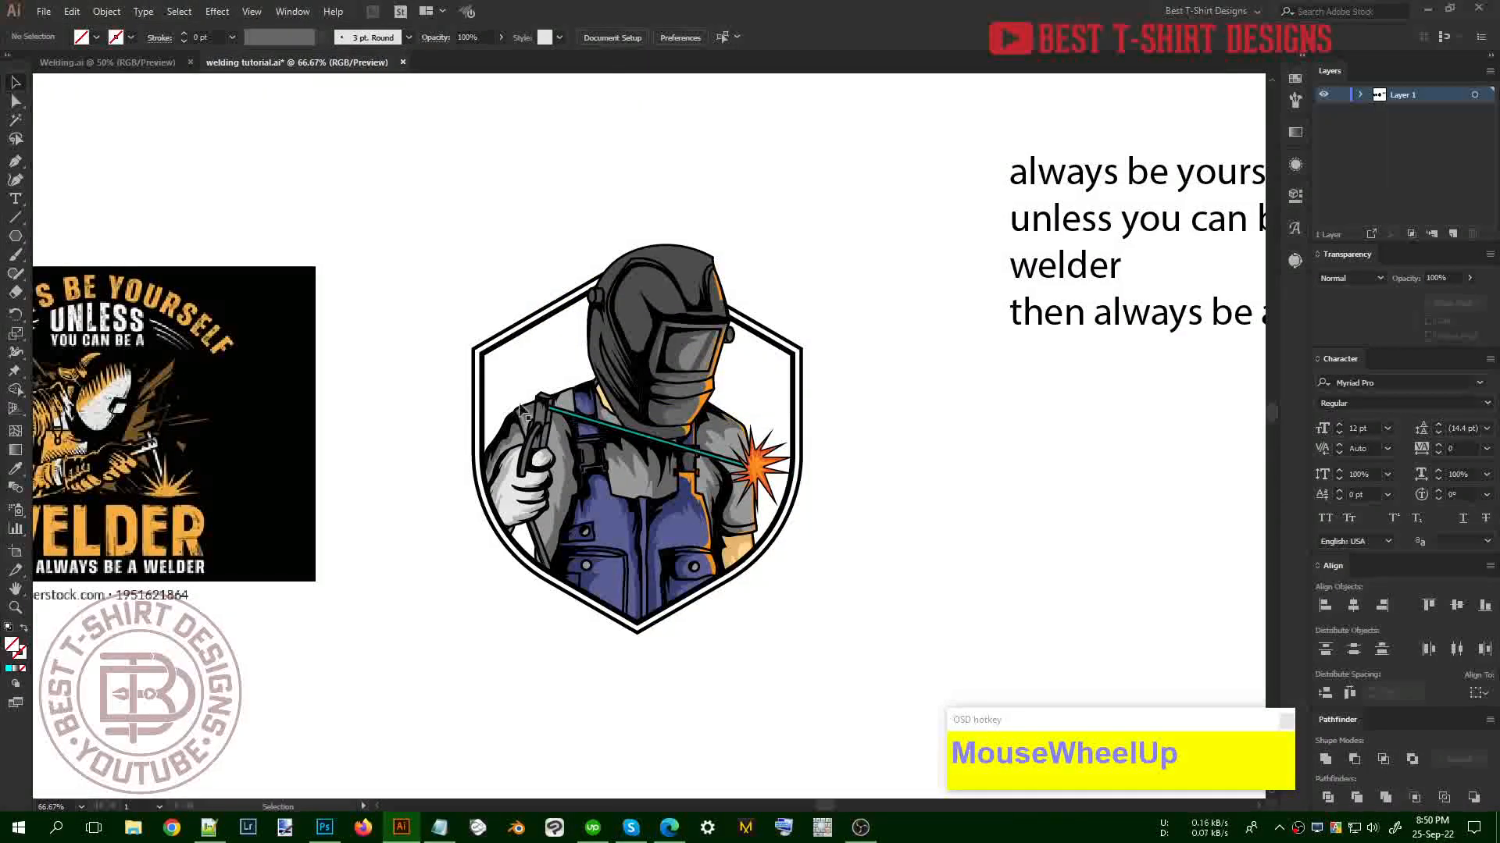
left_click(887, 438)
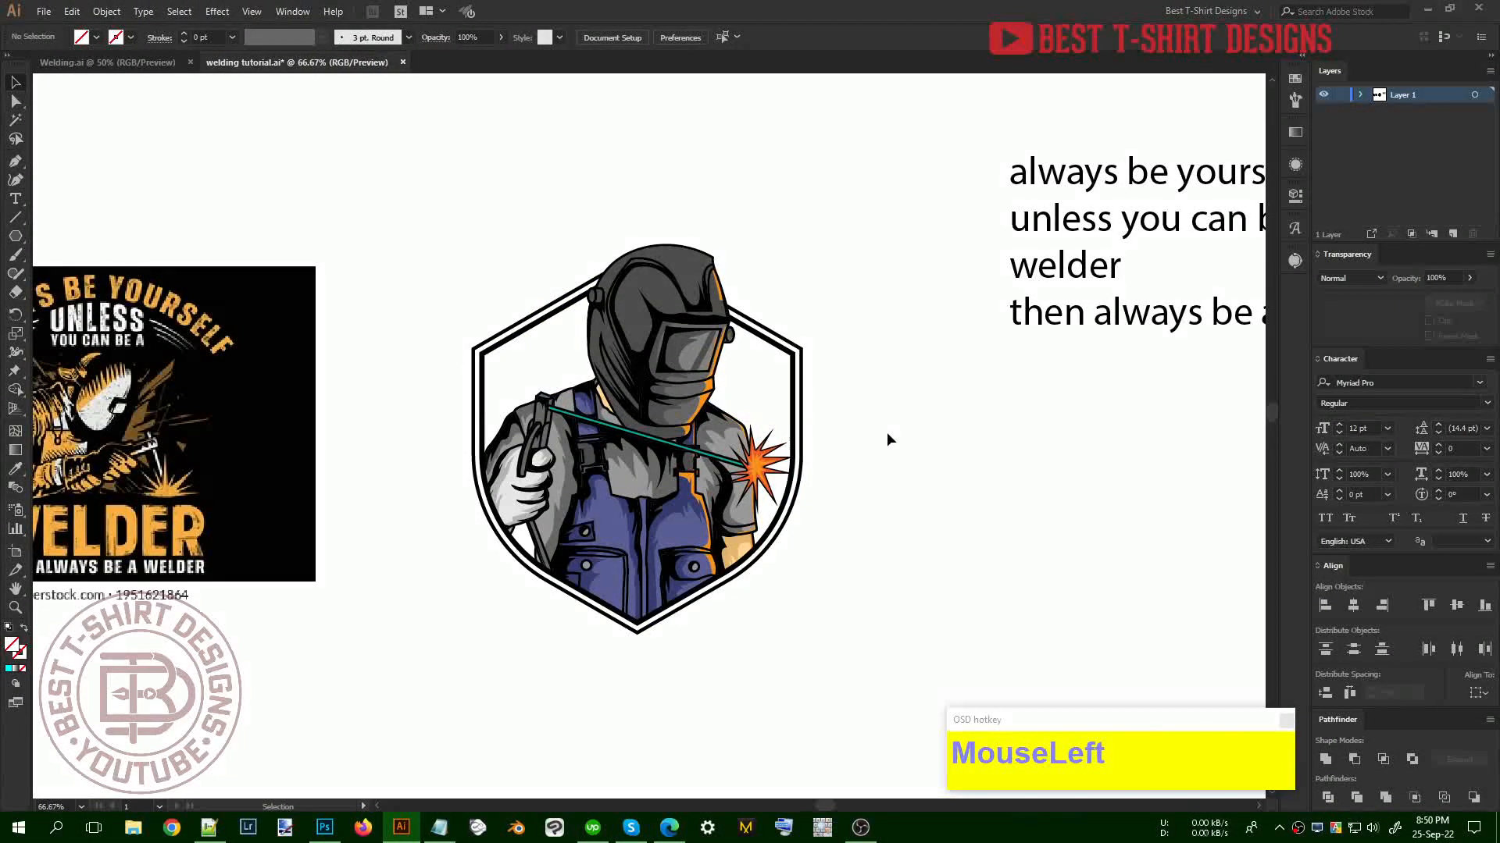
scroll(935, 409, "up", 1)
left_click_drag(981, 181, 1118, 403)
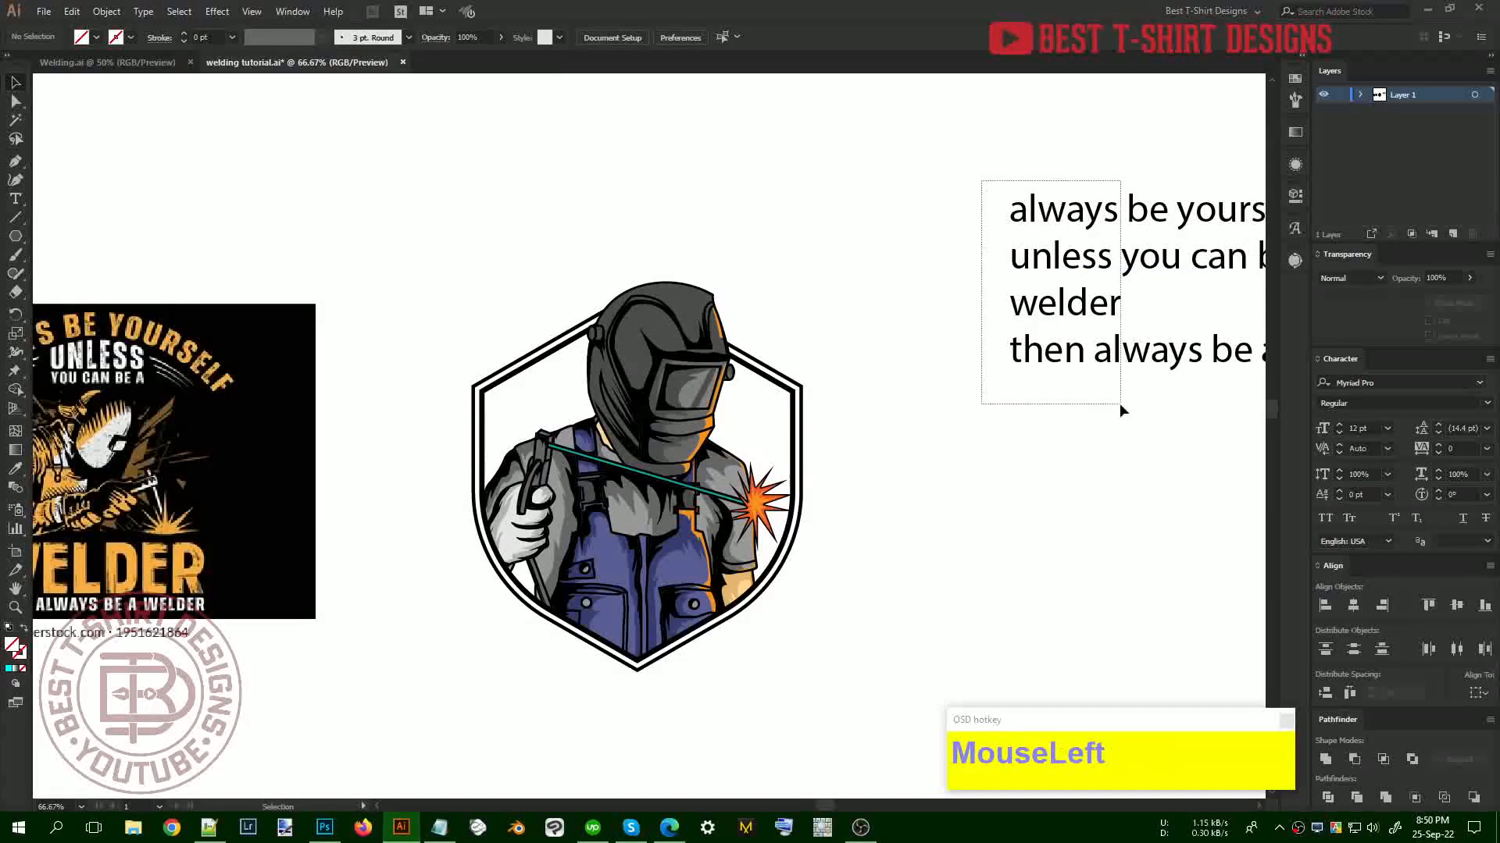
left_click_drag(1152, 283, 1001, 260)
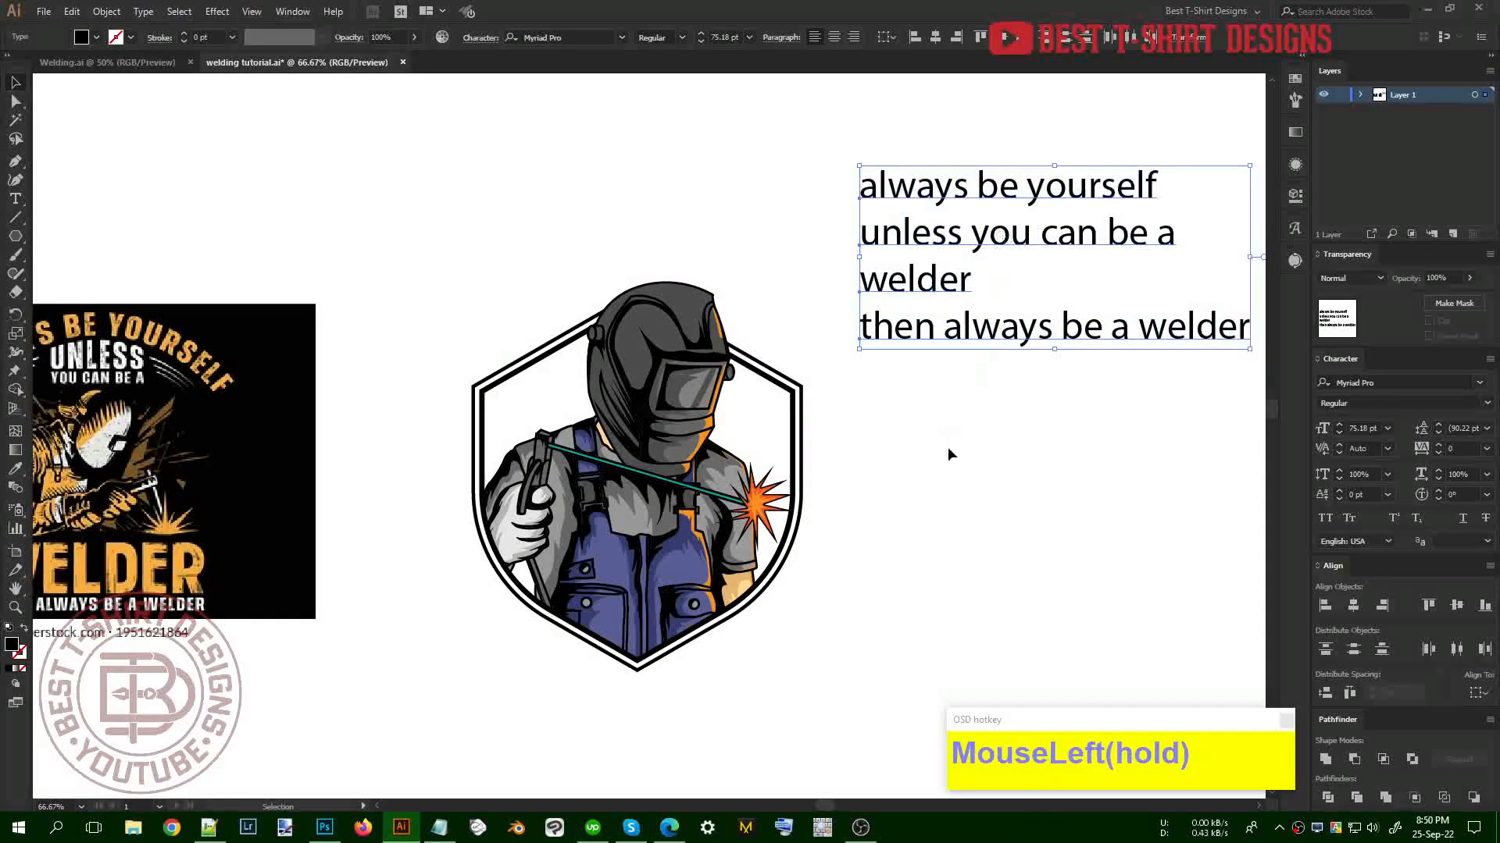
left_click_drag(912, 332, 910, 309)
left_click(937, 488)
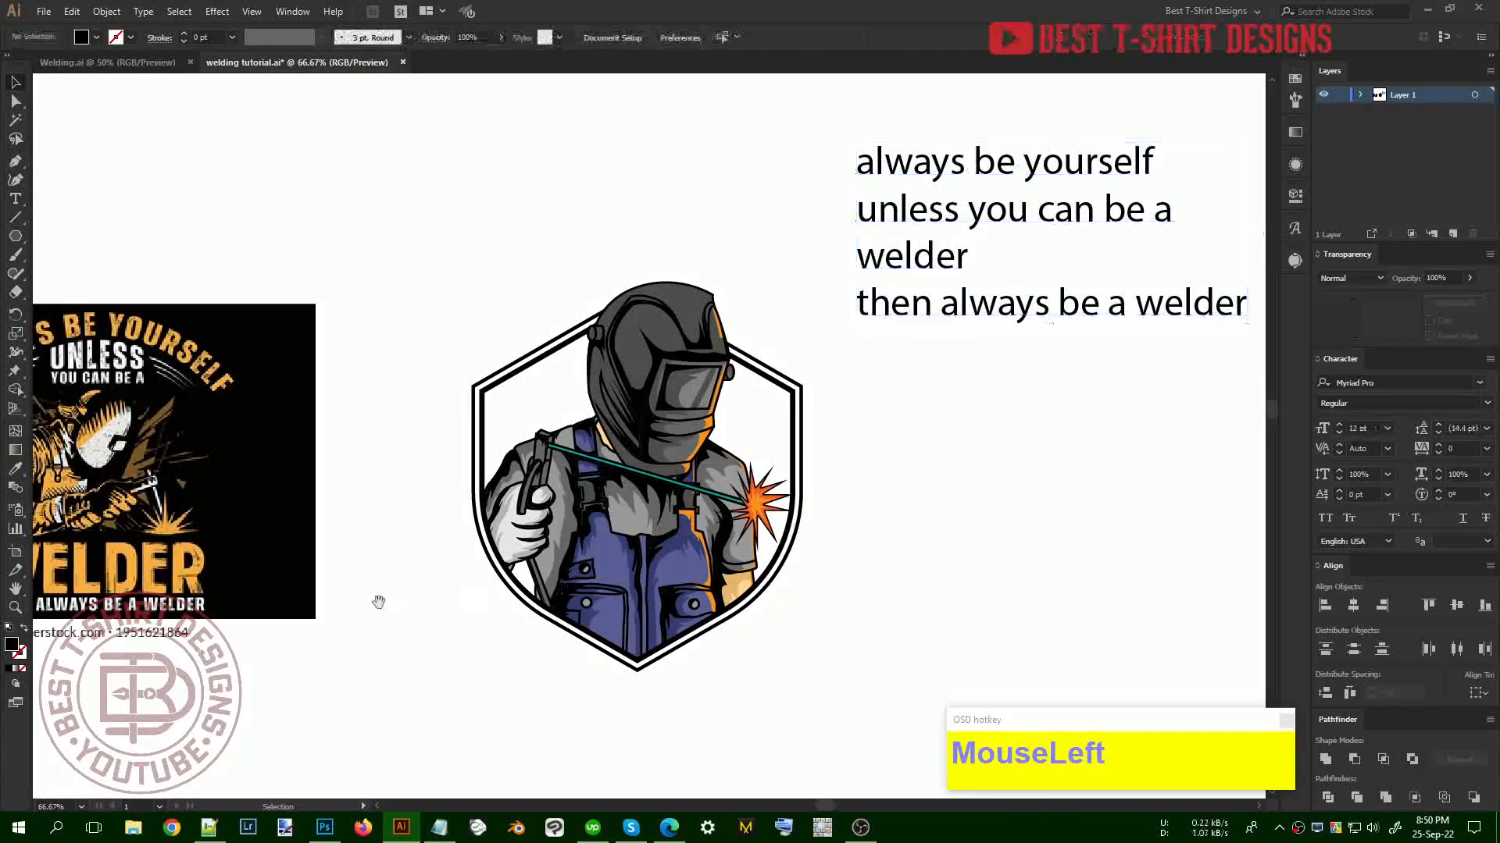
Move the separate word "welder" out of the slogan lines down beside the shield
left_click_drag(378, 604, 512, 597)
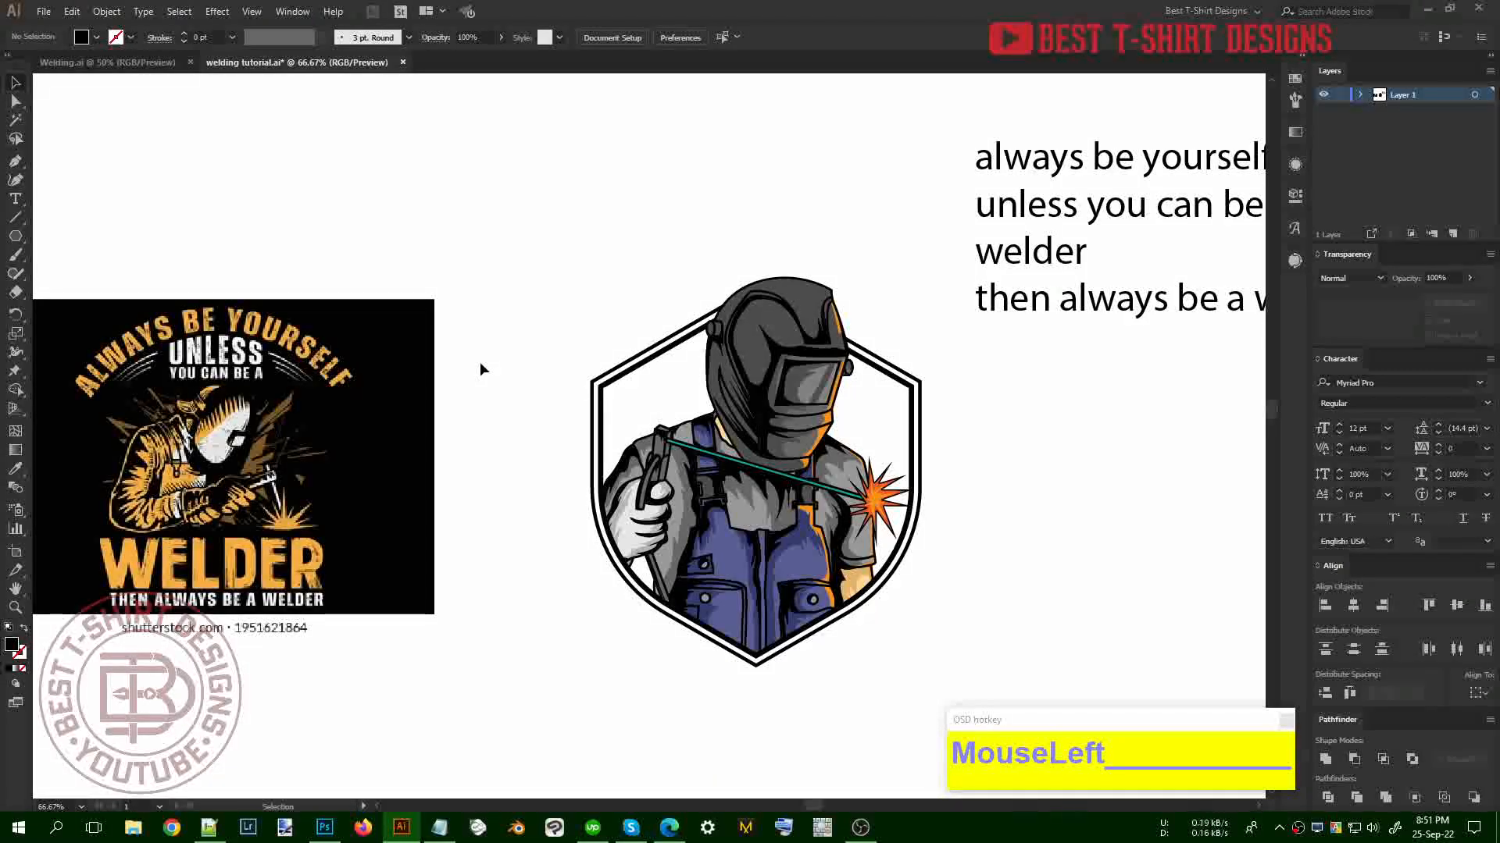
left_click_drag(520, 547, 459, 518)
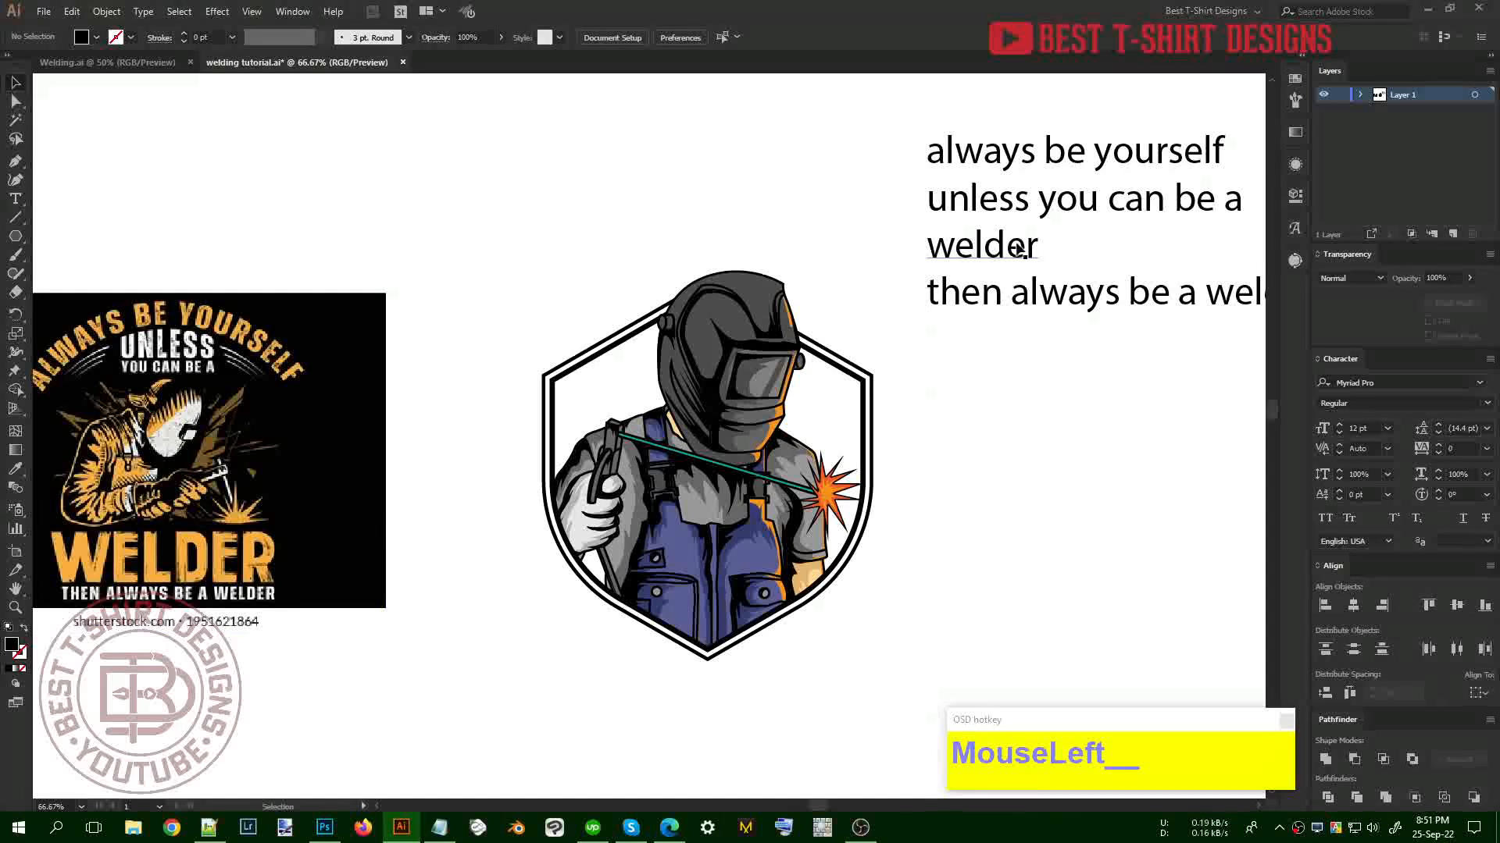
left_click_drag(1019, 248, 1004, 534)
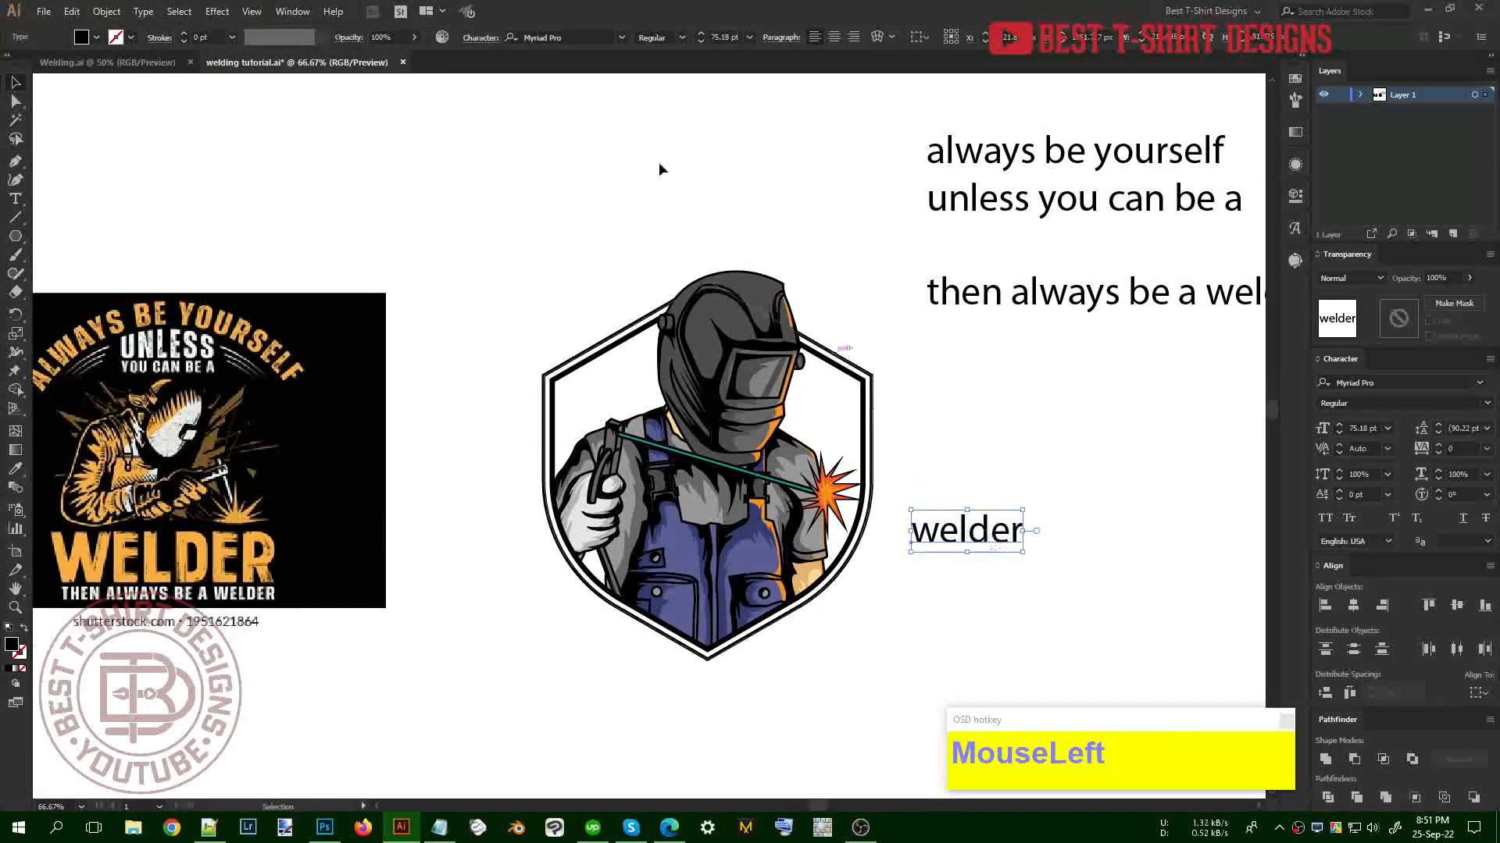
Try the Enamela W01 Condensed Bold font on the word "welder"
left_click(580, 35)
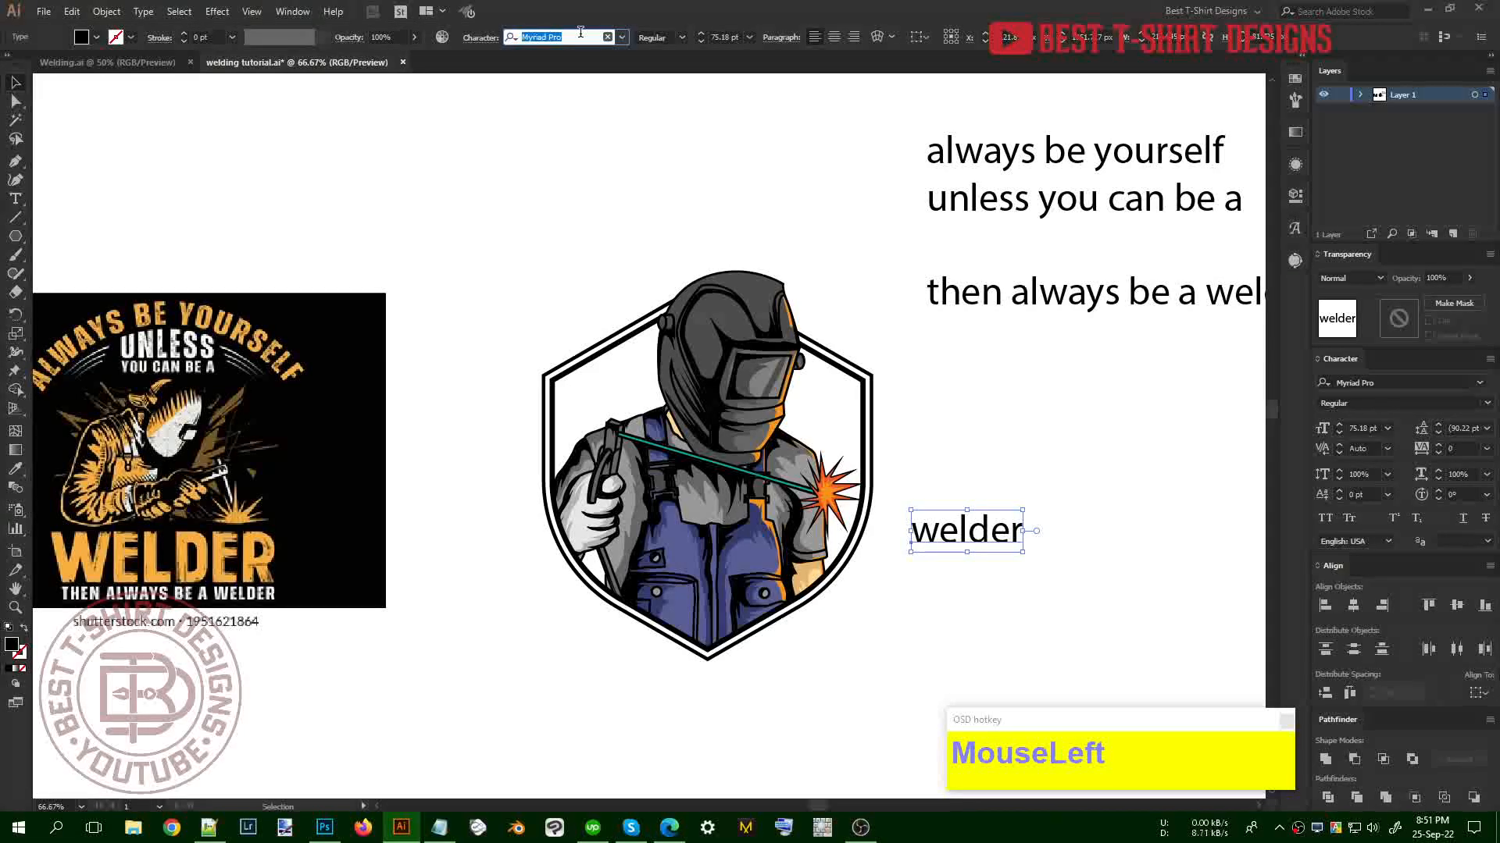
type("ena")
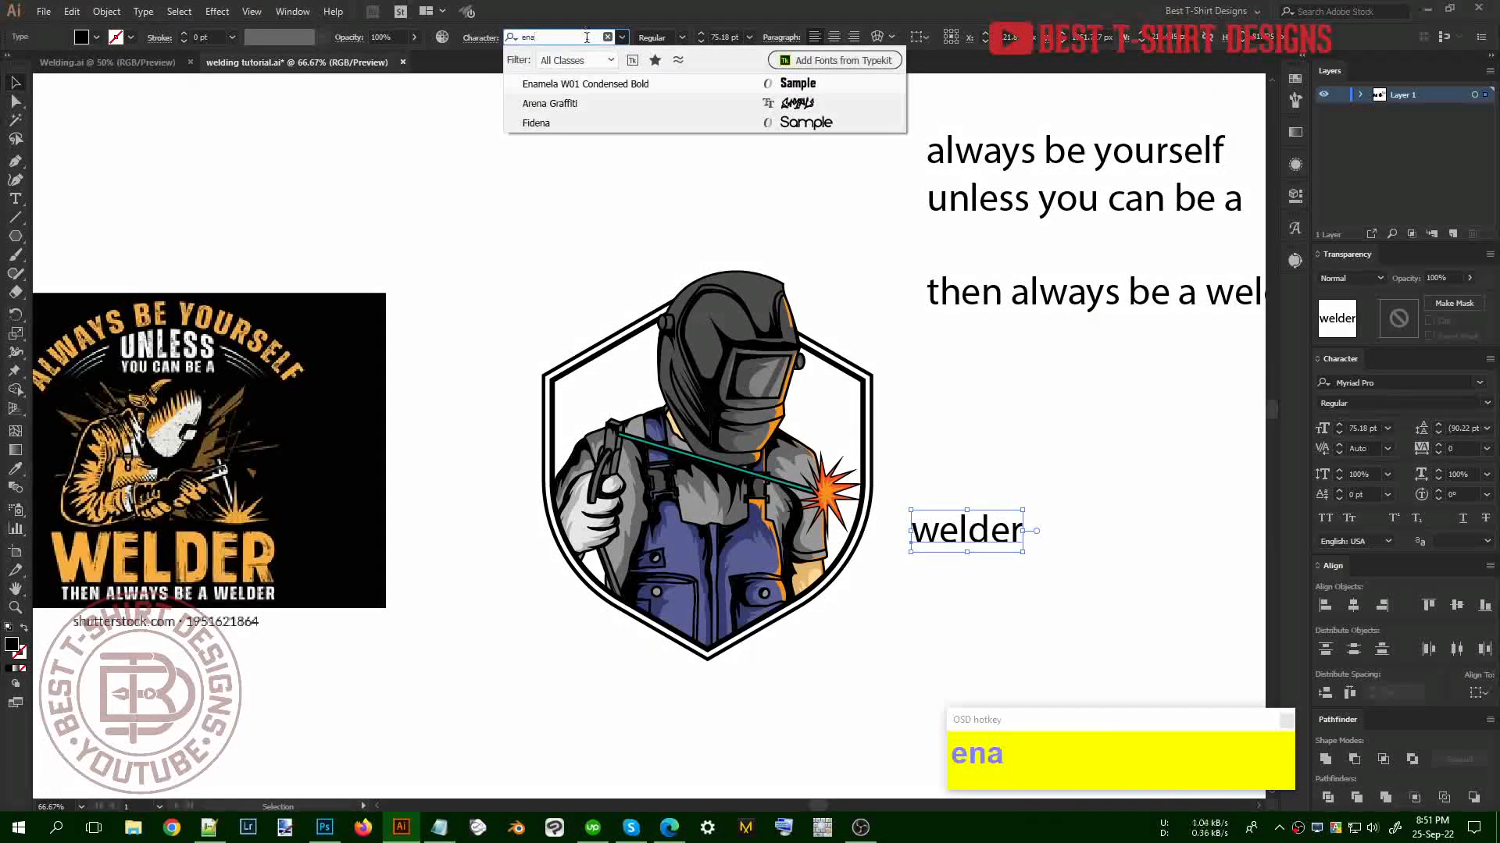
left_click(800, 94)
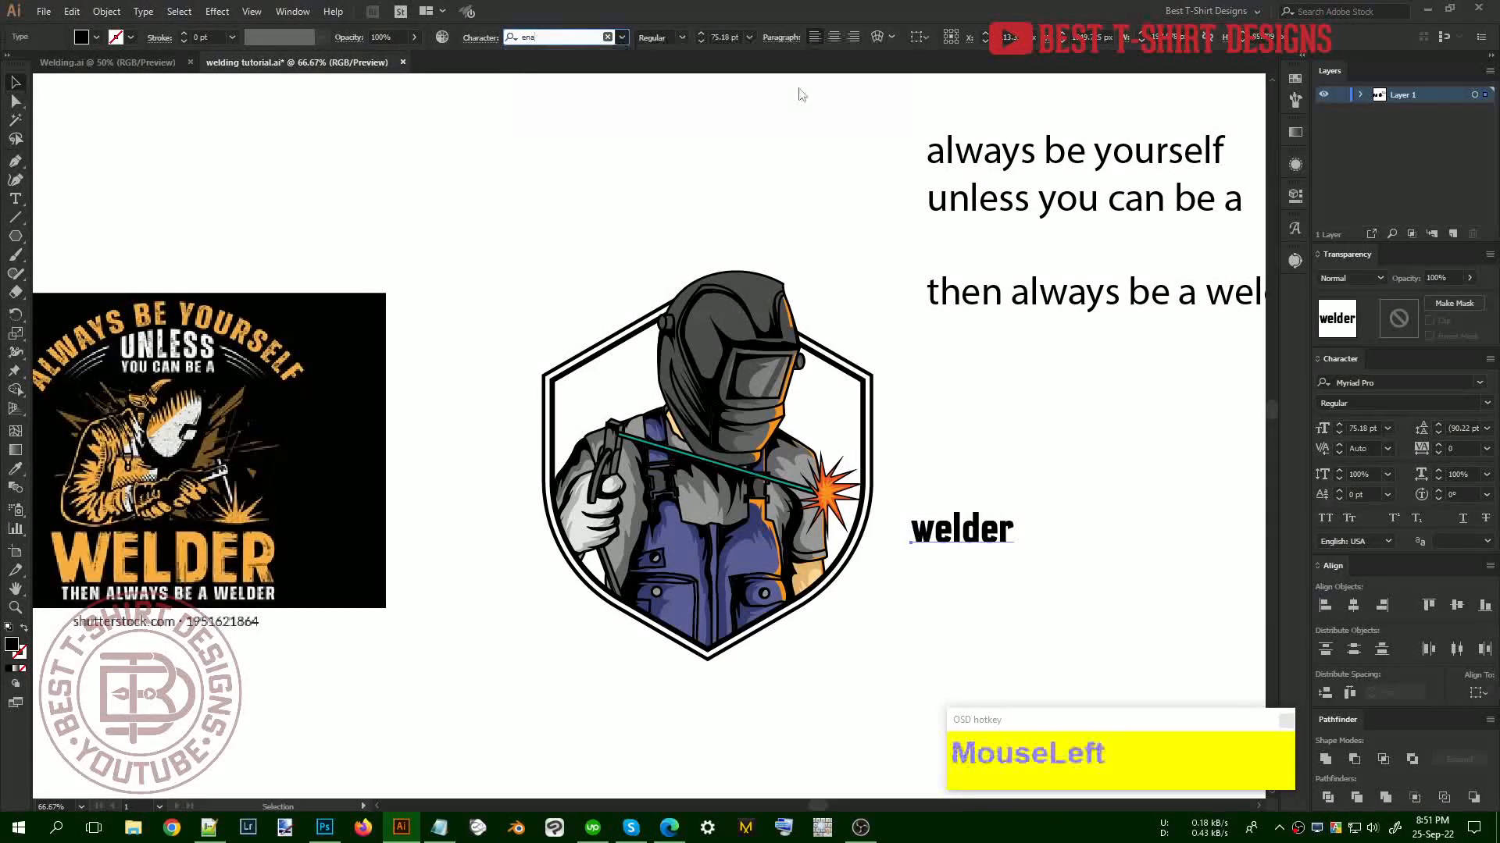
Set the word "welder" in the Anton font and in all caps
left_click(556, 38)
type("ant")
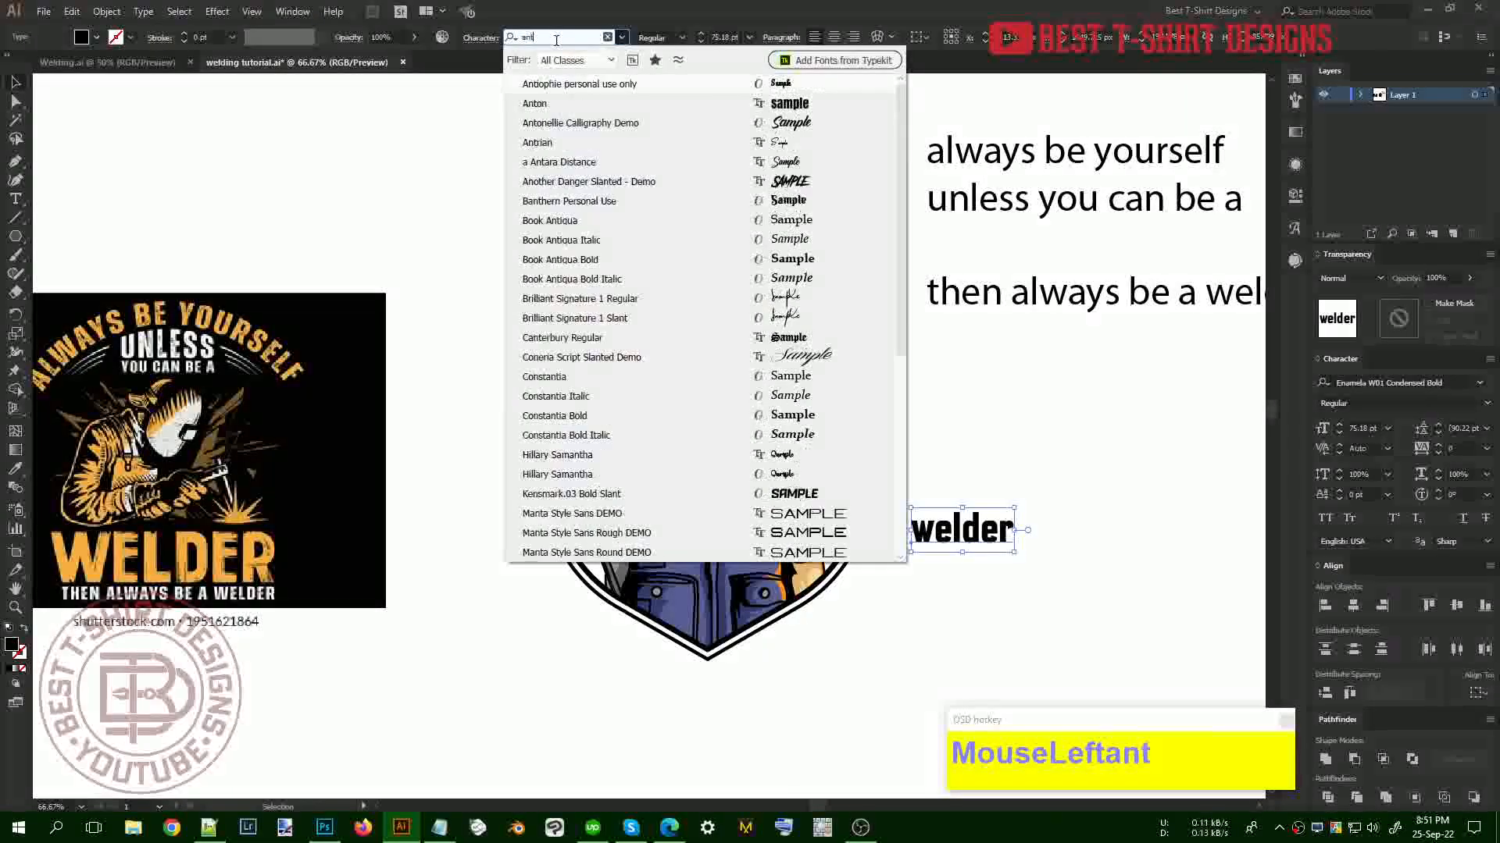
left_click(546, 109)
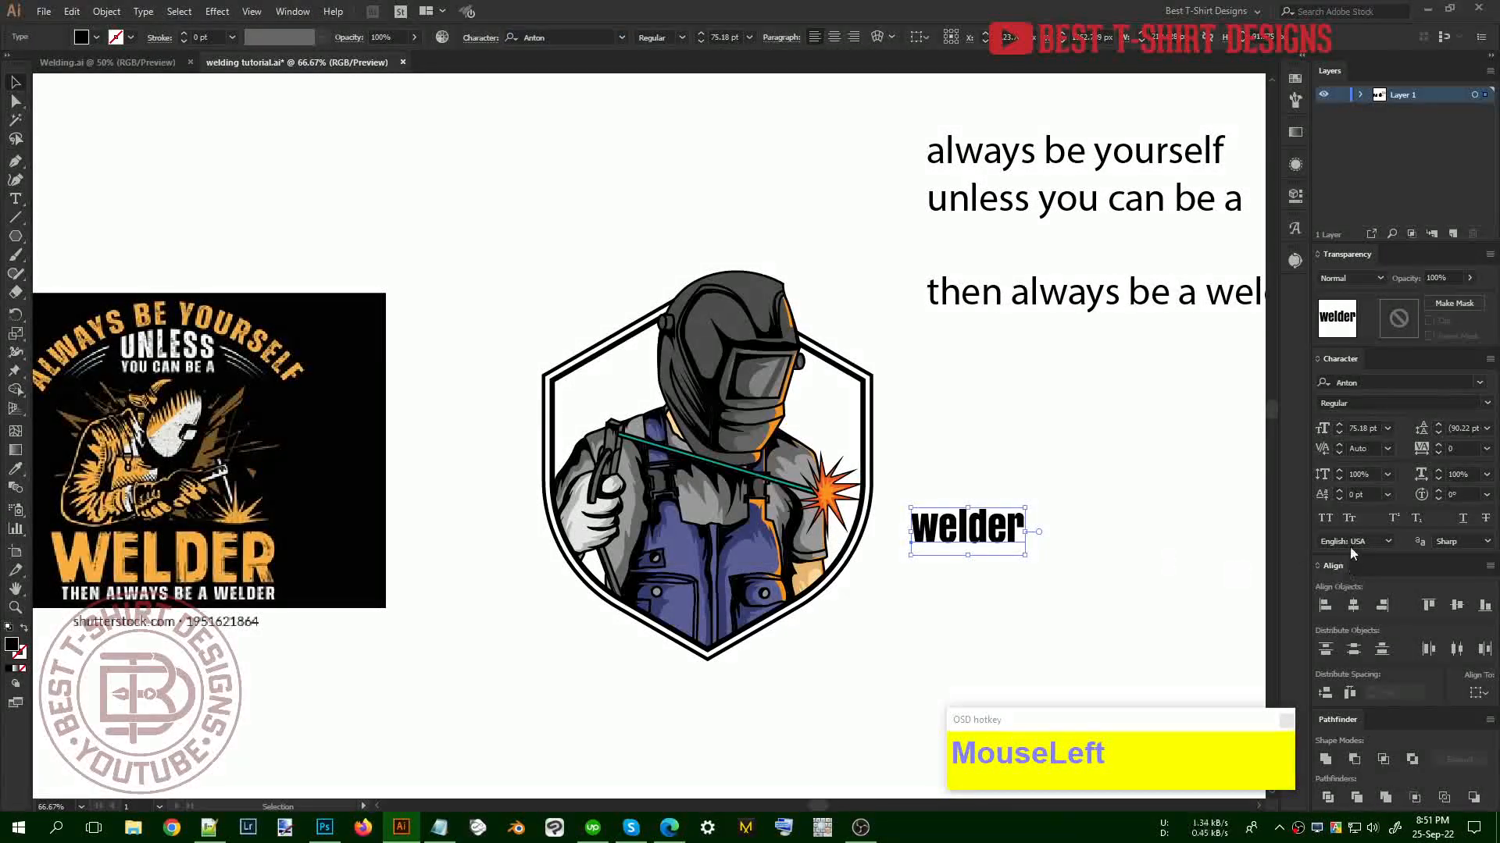
left_click(1325, 518)
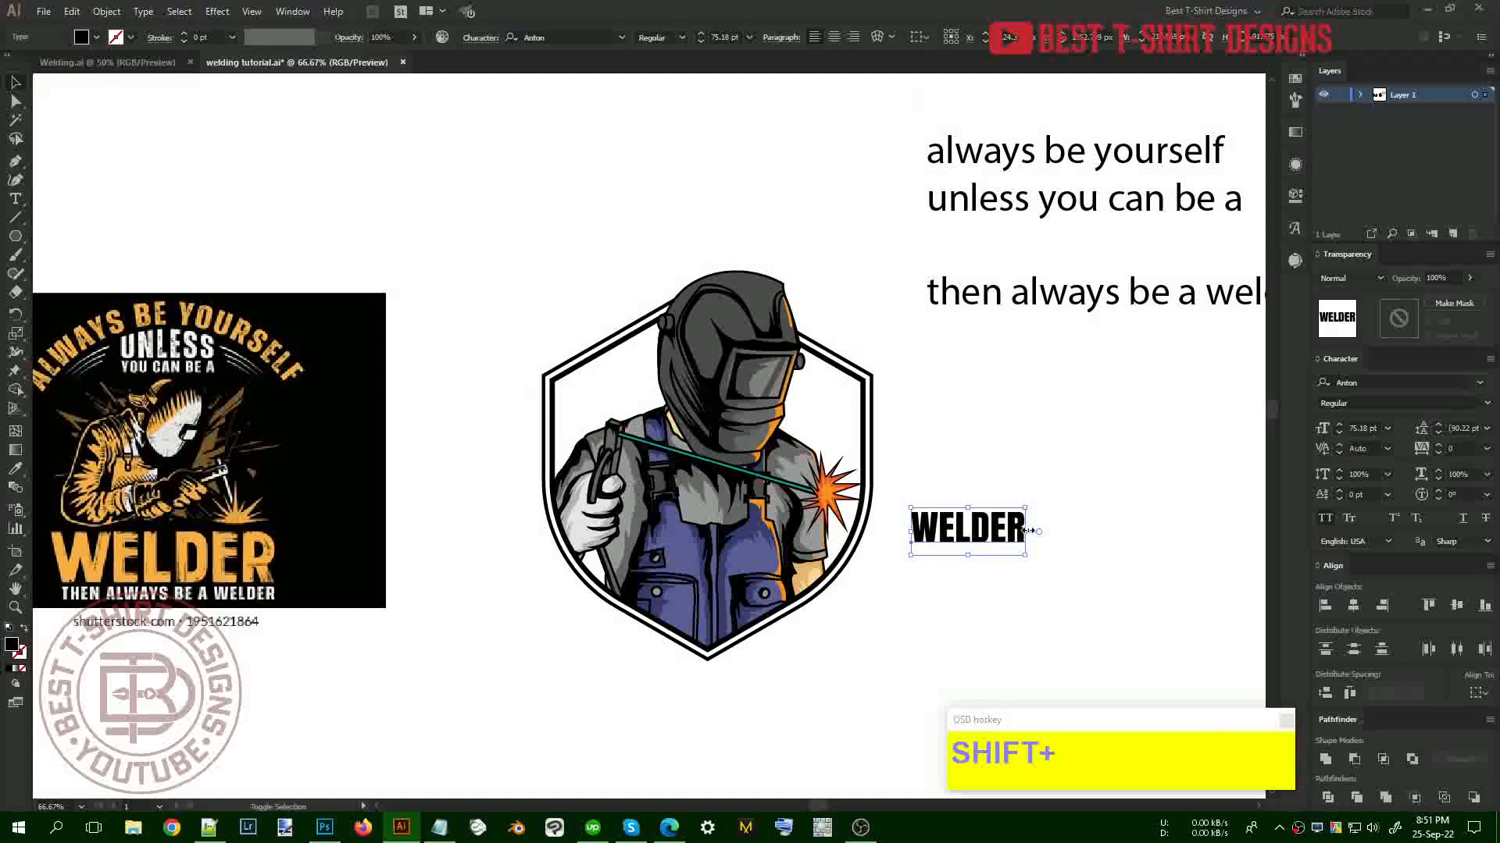
Enlarge the word WELDER to about 139 pt and place it centred just below the shield
left_click_drag(1026, 532, 671, 703)
scroll(98, 569, "up", 3, "alt")
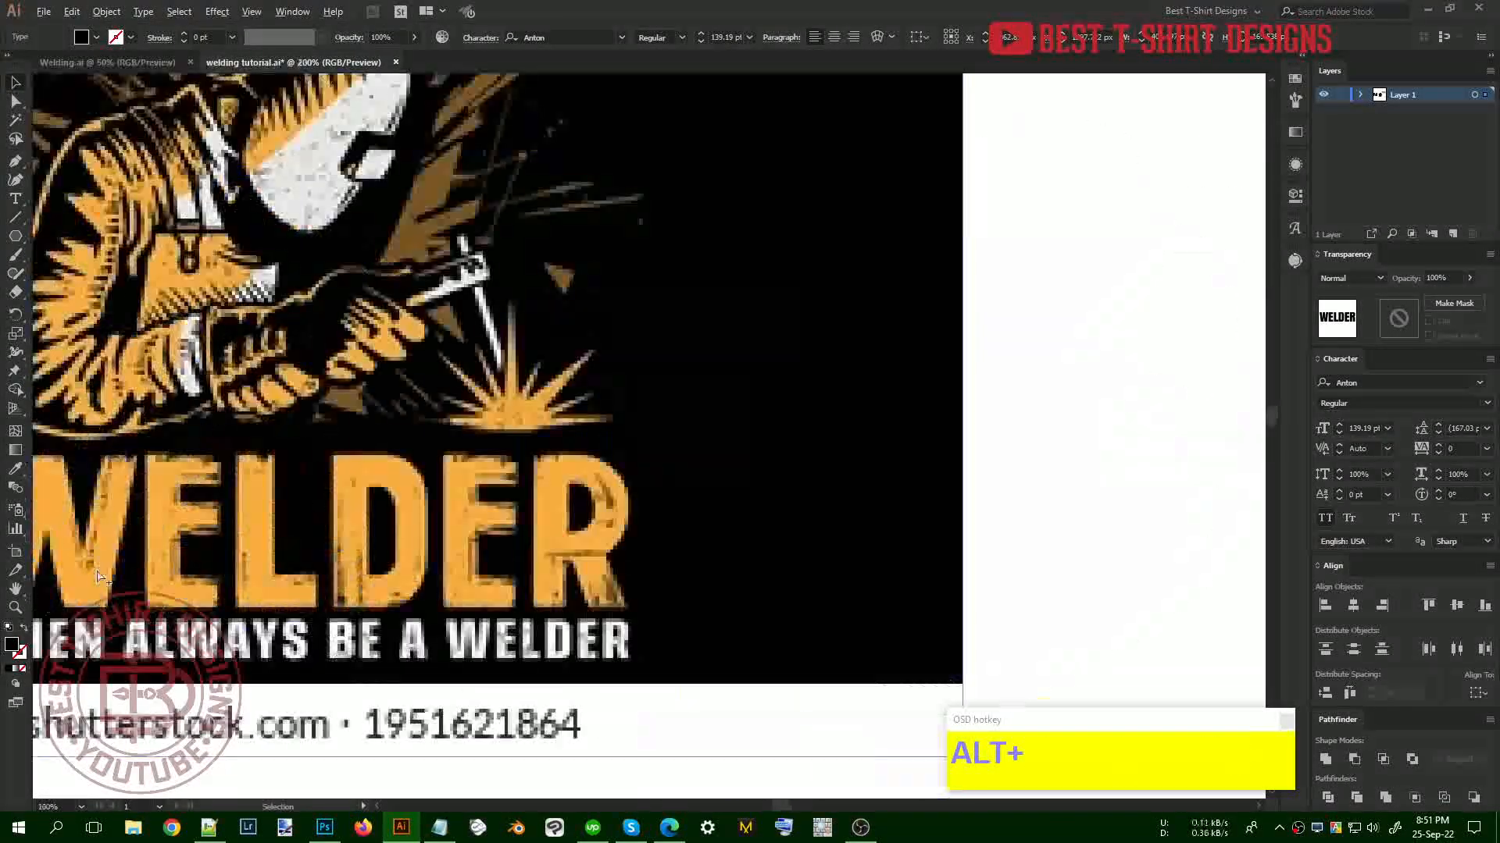
left_click_drag(301, 594, 501, 562)
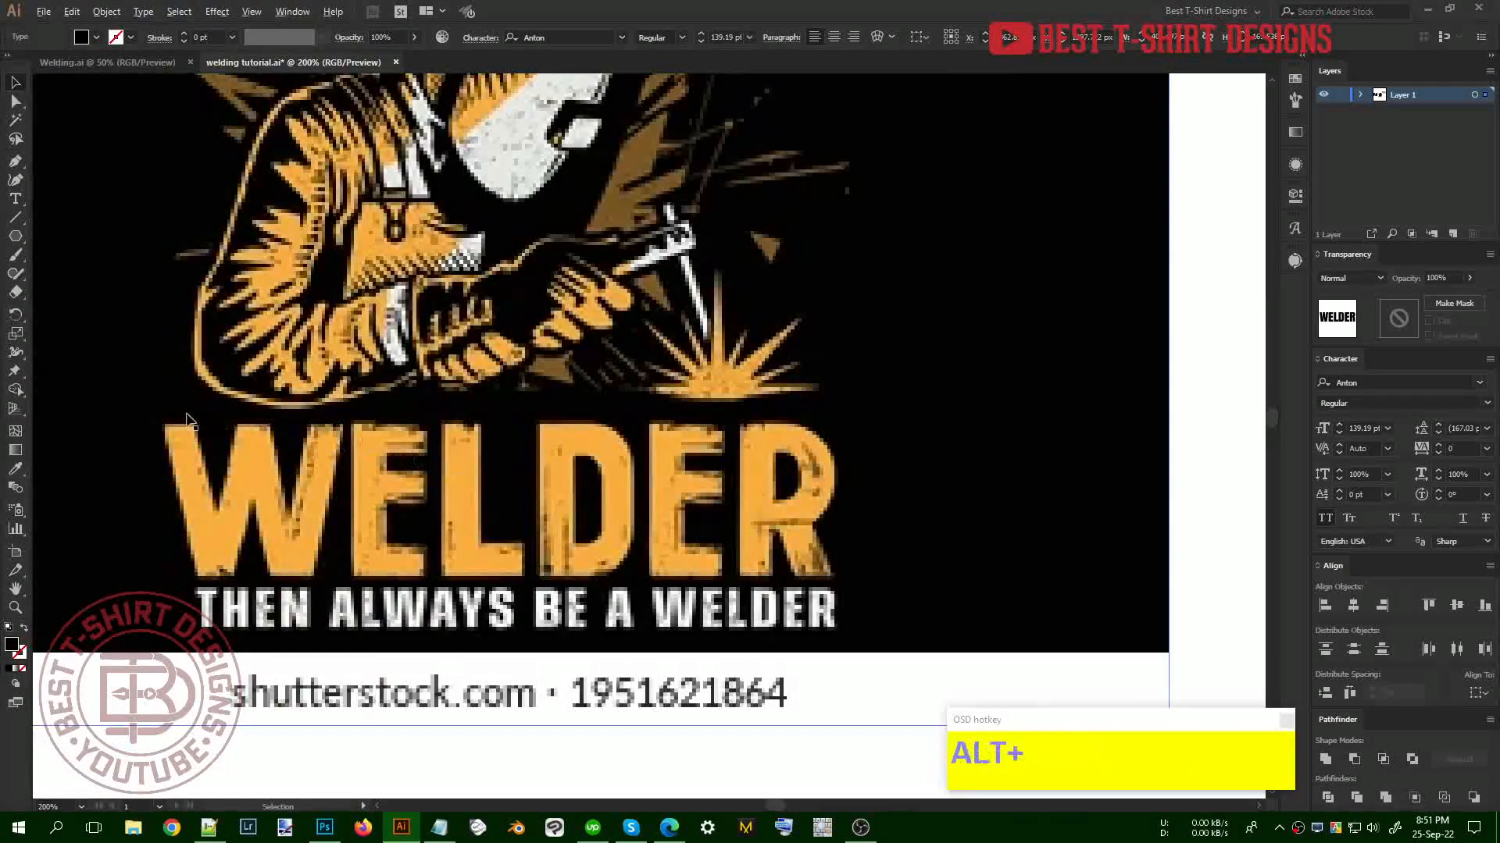
scroll(469, 483, "down", 4, "alt")
scroll(709, 567, "up", 1, "alt")
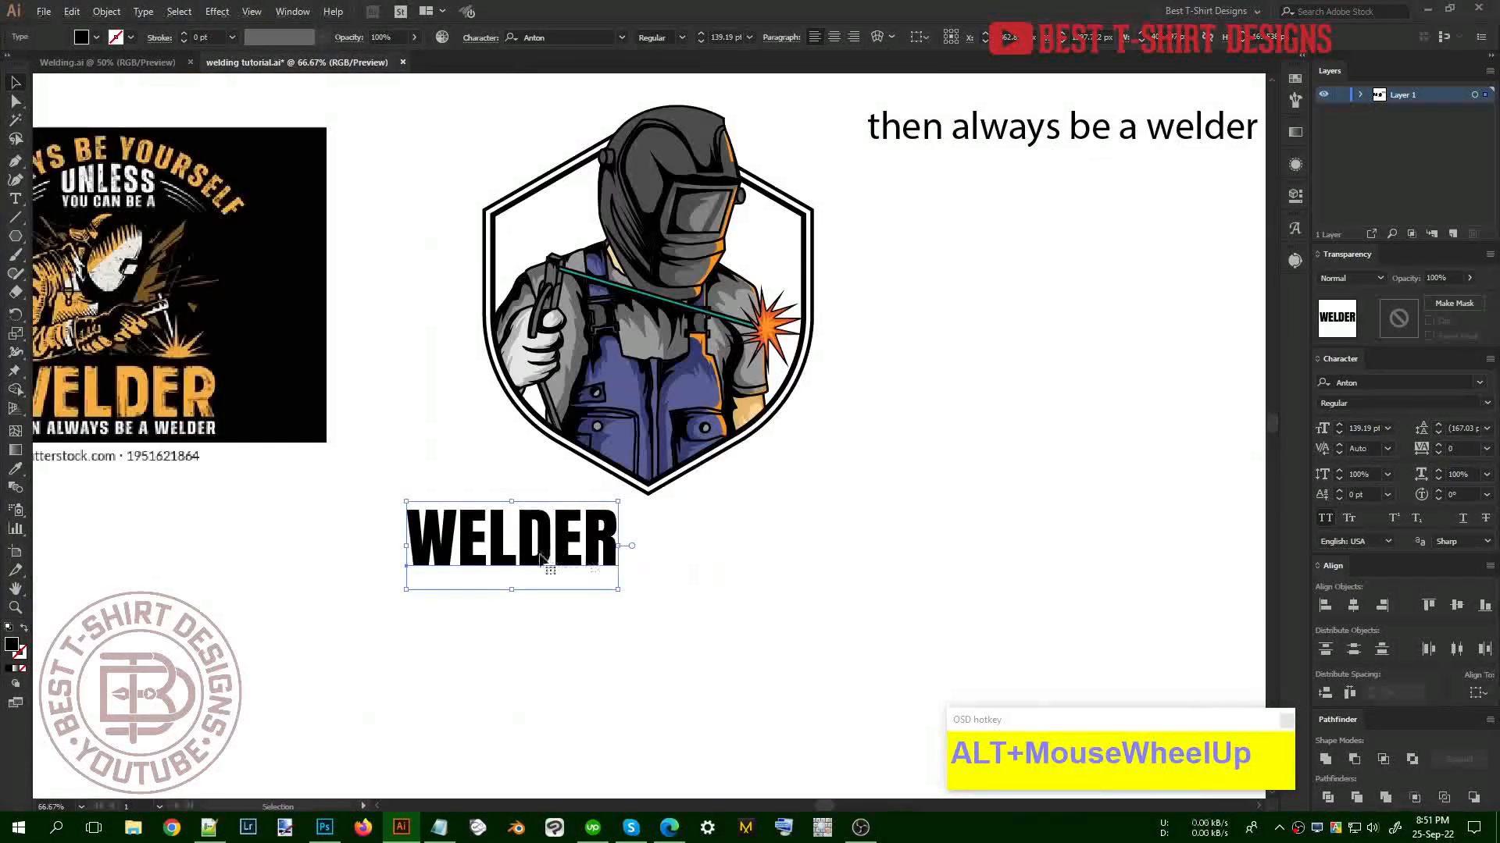
left_click_drag(535, 553, 670, 563)
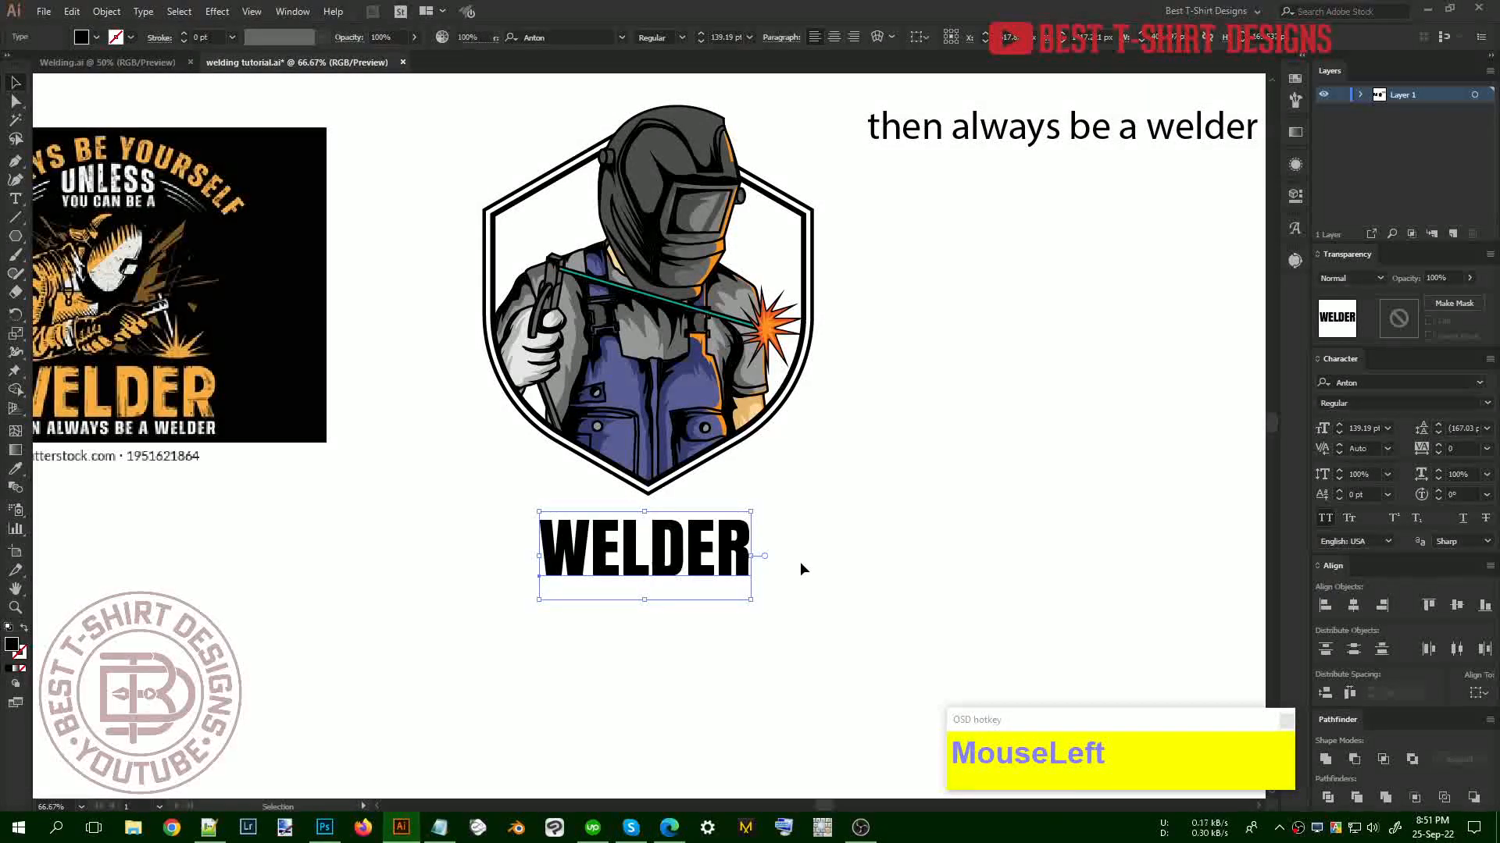
left_click(756, 561)
left_click(738, 578)
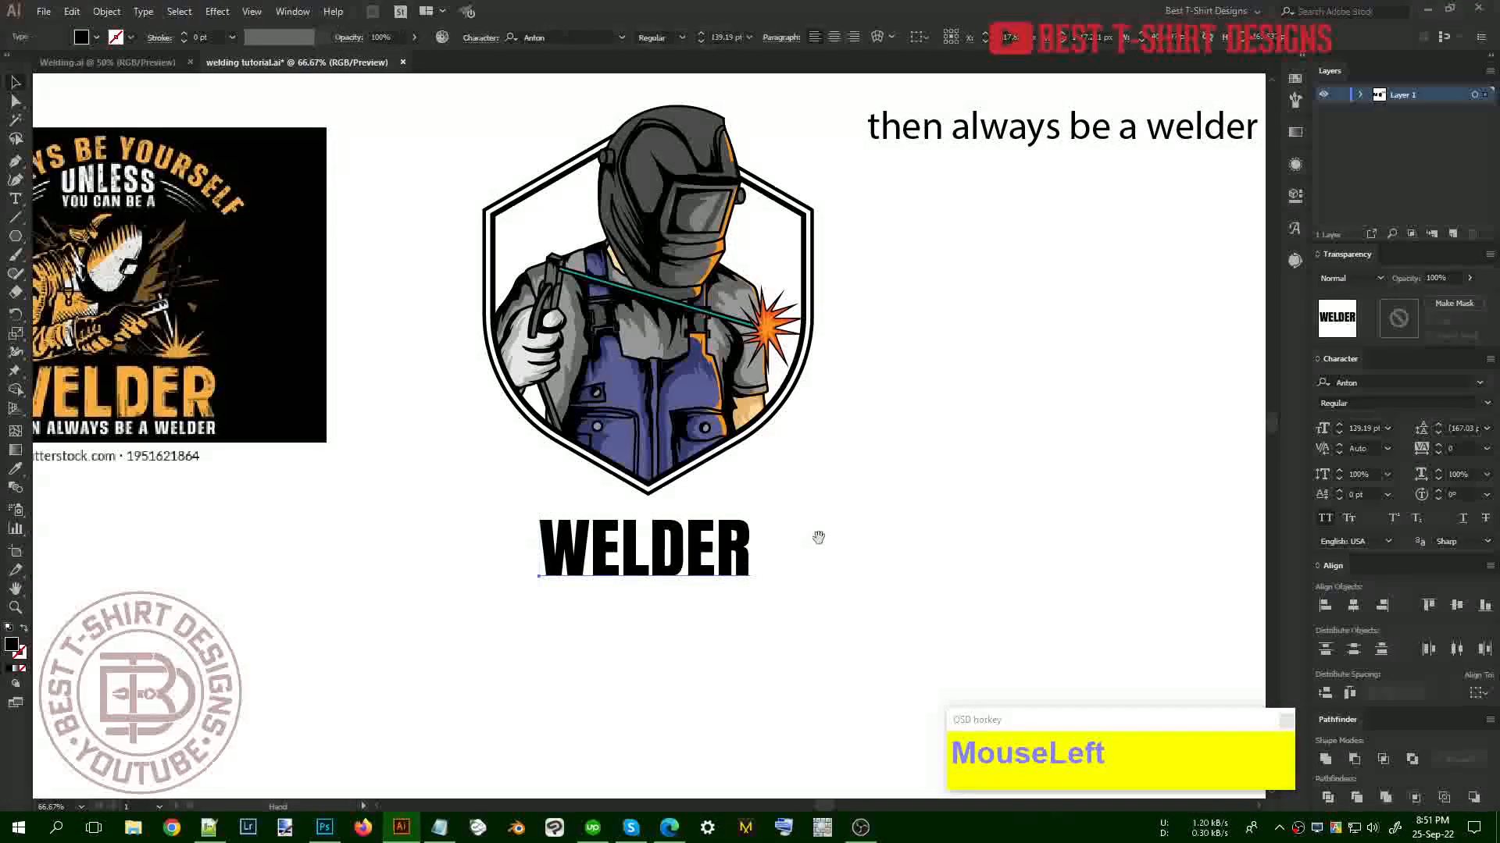
Move the lines "unless you can be a" and "then always be a welder" down, away from "always be yourself"
scroll(817, 535, "up", 3)
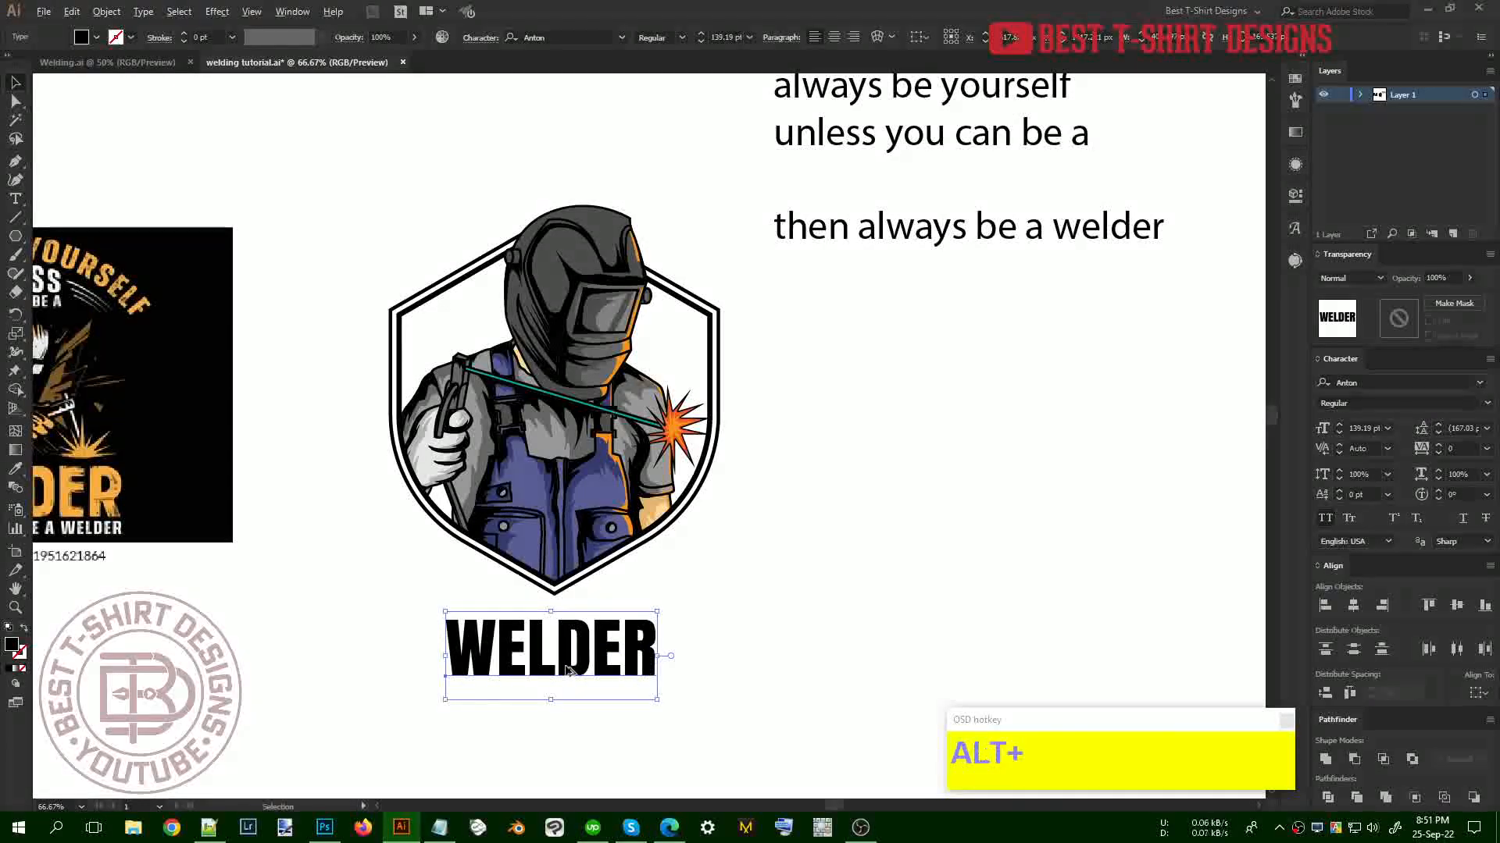
scroll(690, 642, "down", 1, "alt")
left_click_drag(863, 384, 790, 188)
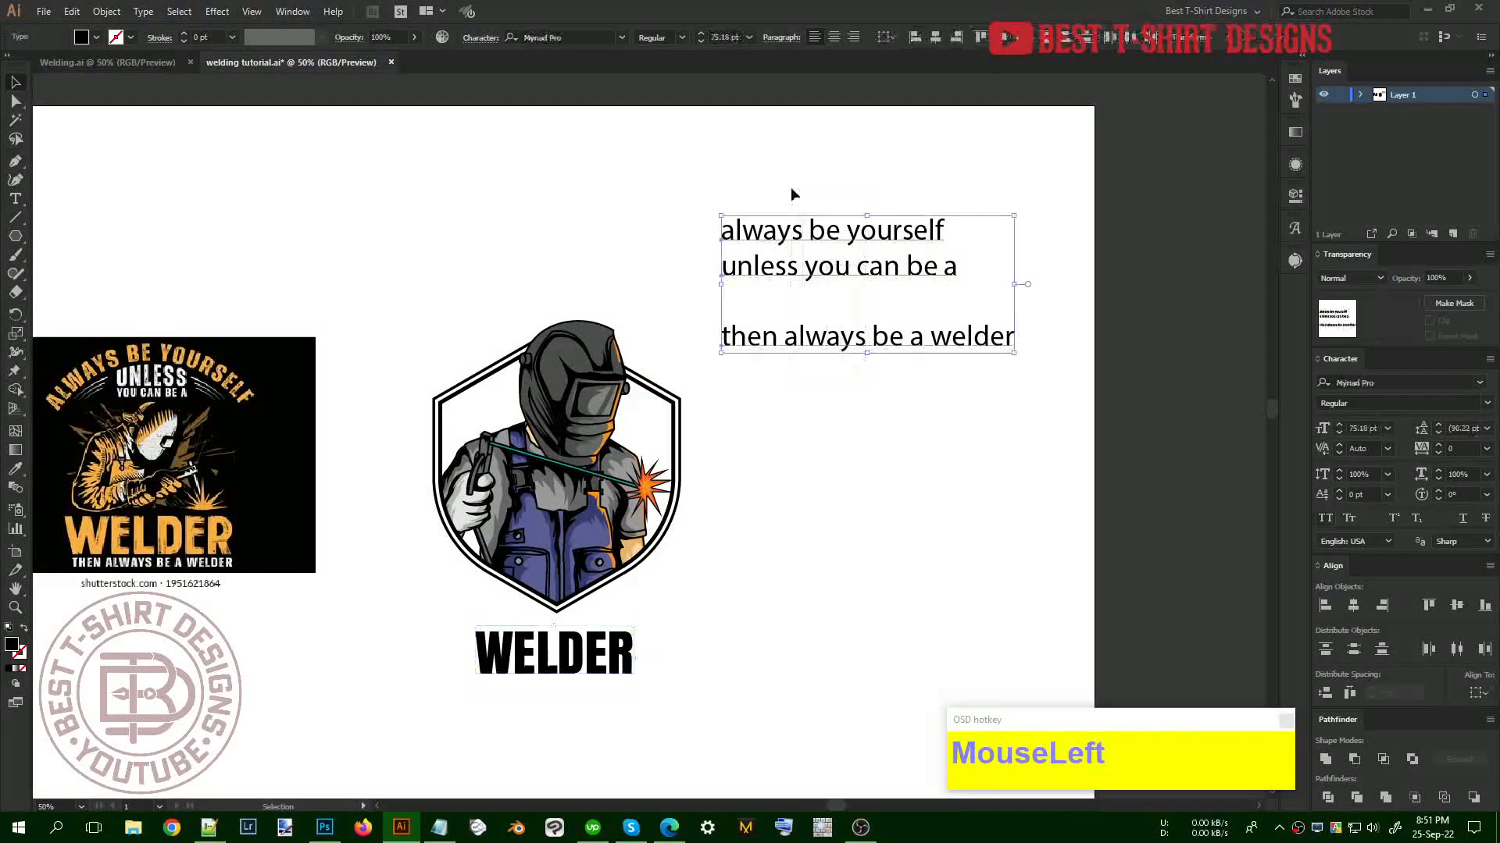
left_click(887, 420)
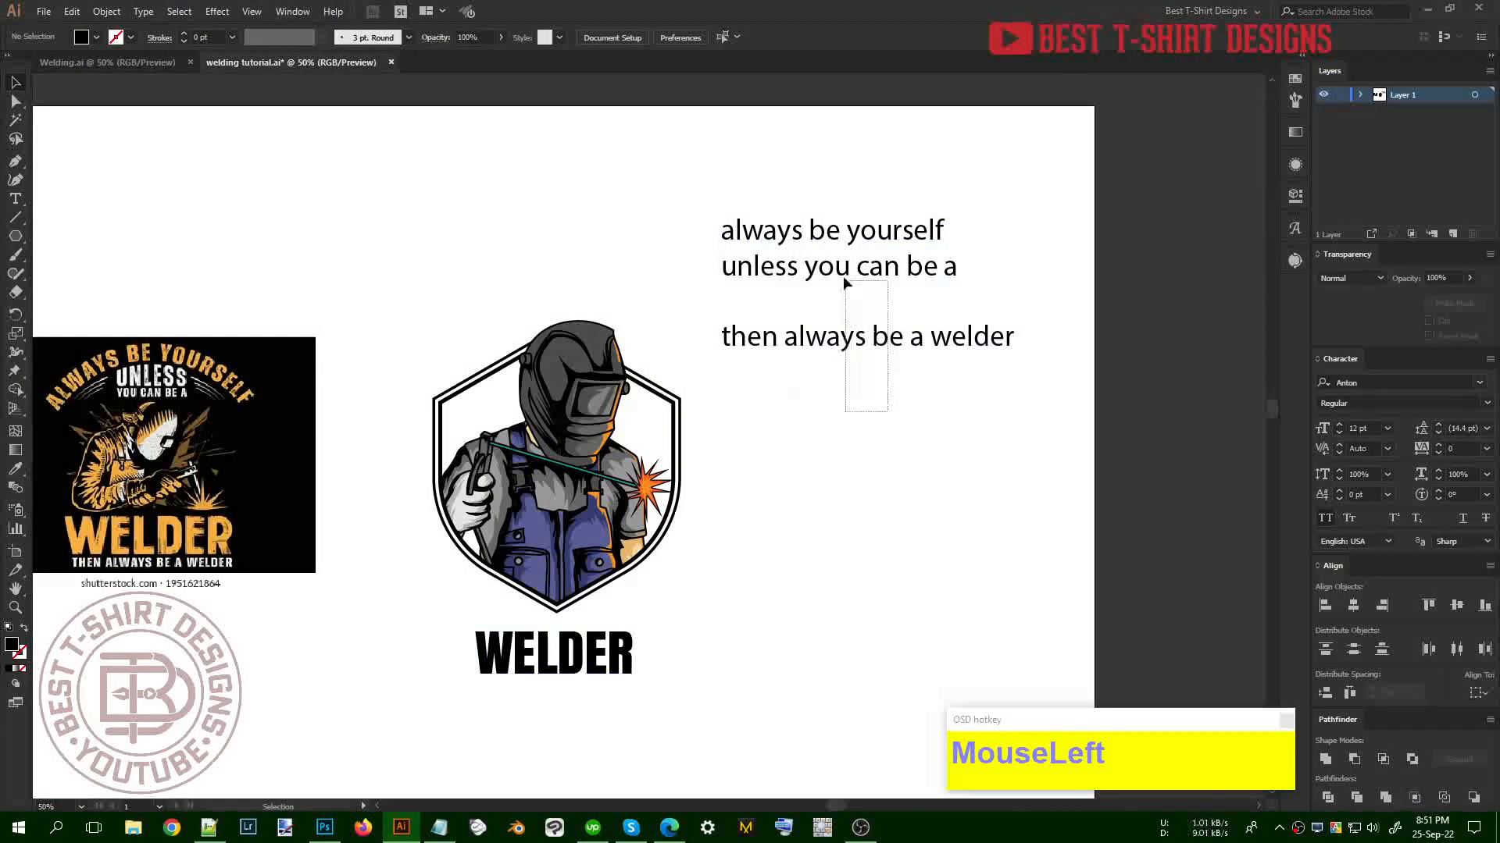
left_click(842, 273)
left_click_drag(843, 273, 845, 314)
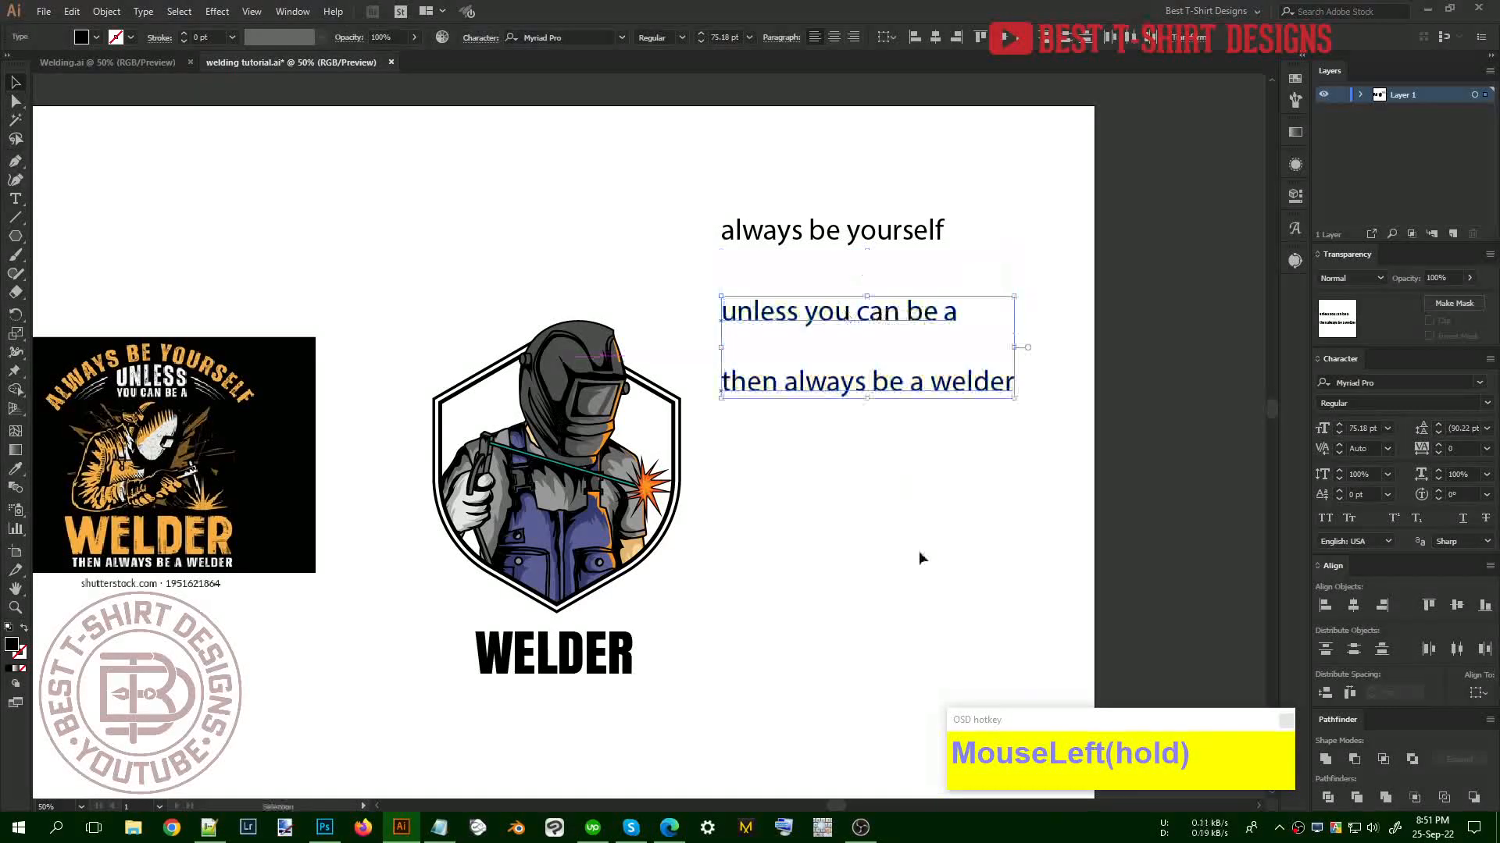
left_click(920, 566)
Cut "yourself" from the first slogan line and paste it as a separate text object above the helmet
key("t")
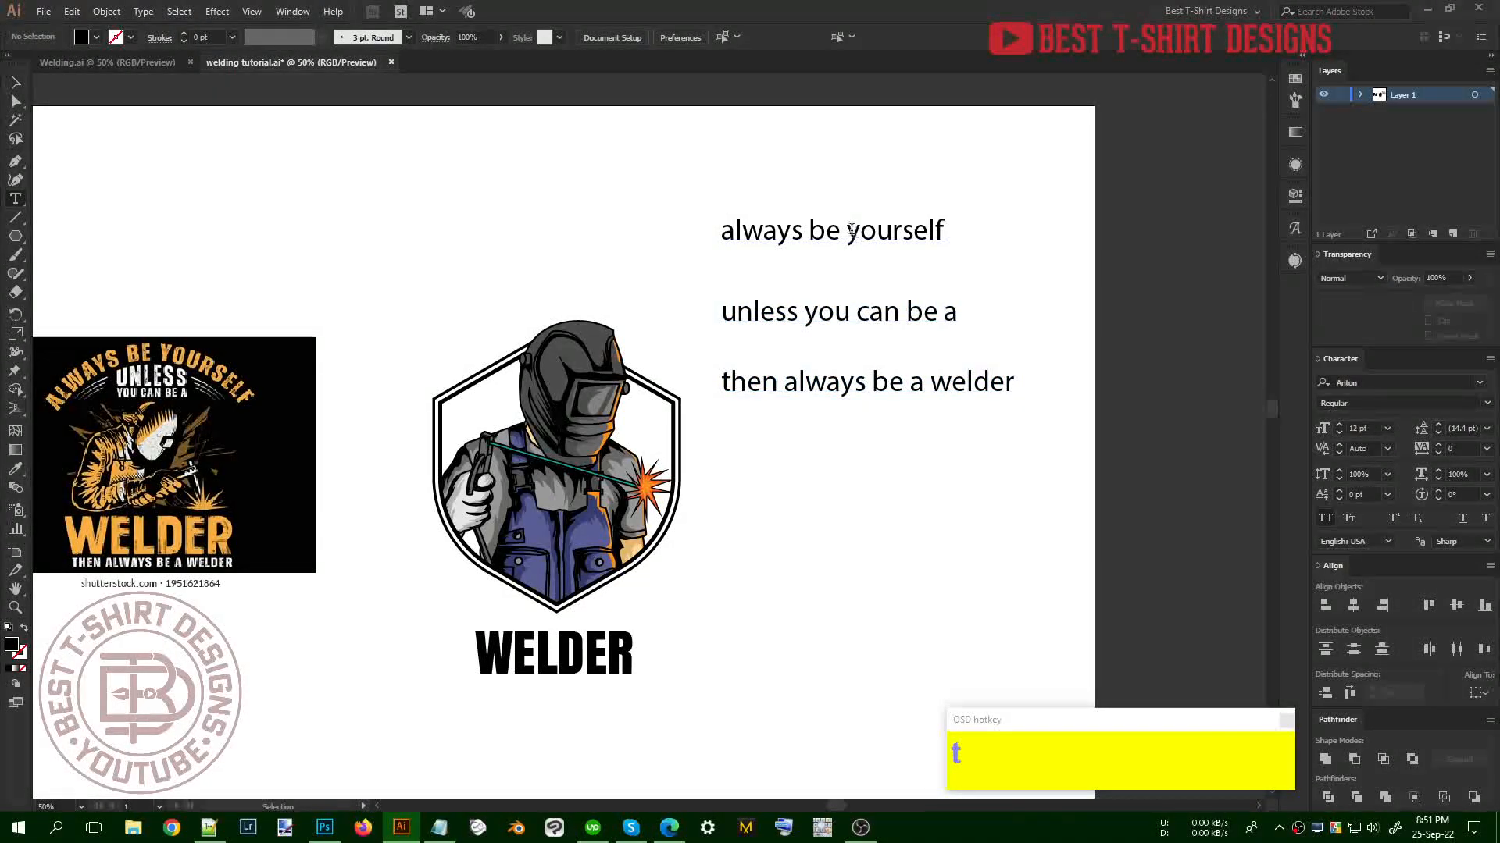
left_click_drag(848, 230, 960, 228)
key("ctrl+x")
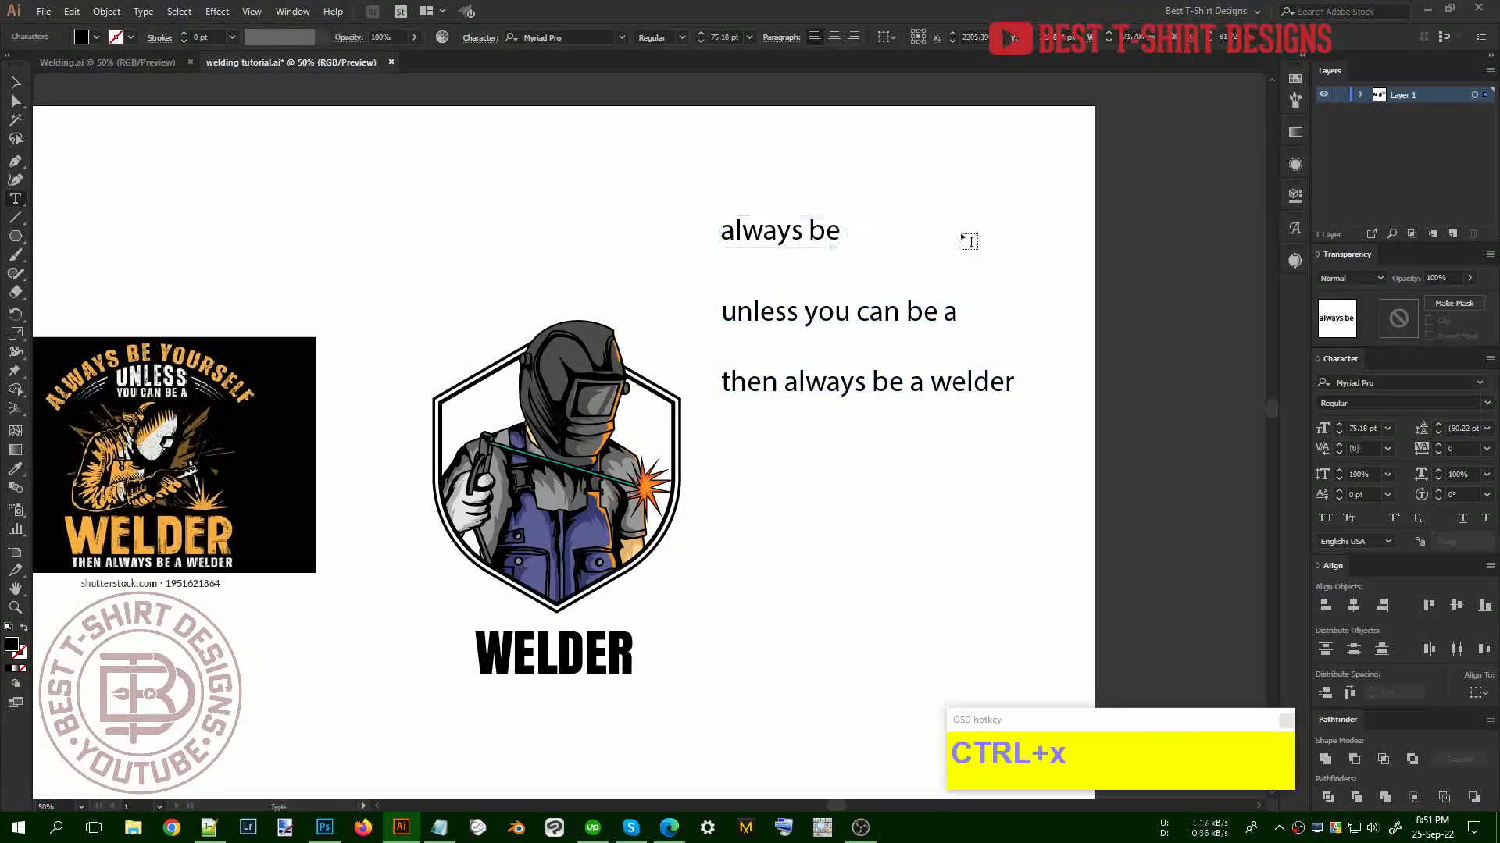
key("BackSpace")
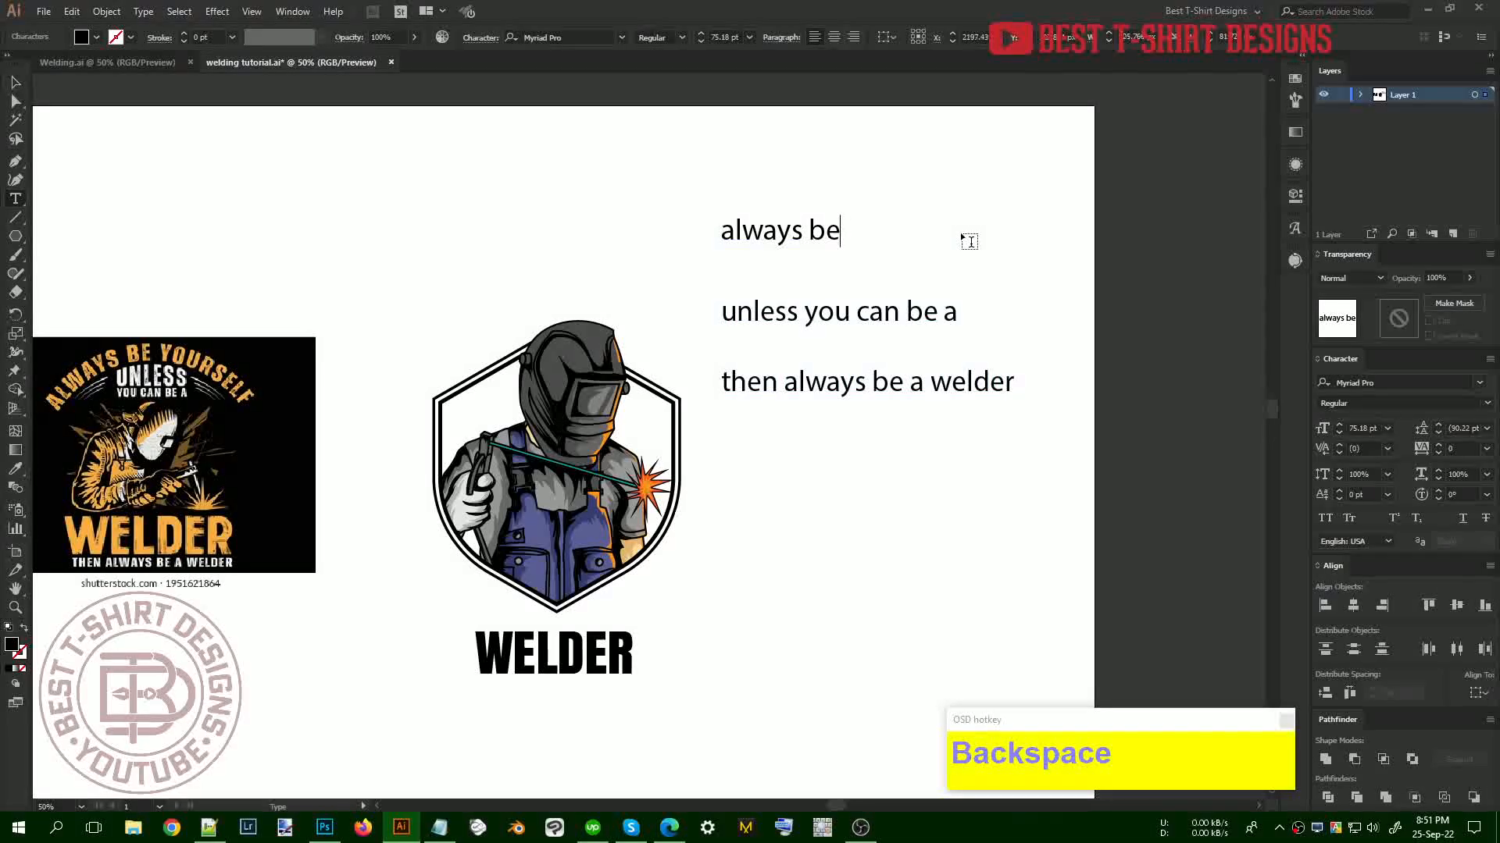
left_click(17, 83)
key("ctrl+v")
left_click_drag(676, 439, 596, 289)
Copy the text style of WELDER onto the word "yourself" and centre it just above the helmet
key("i")
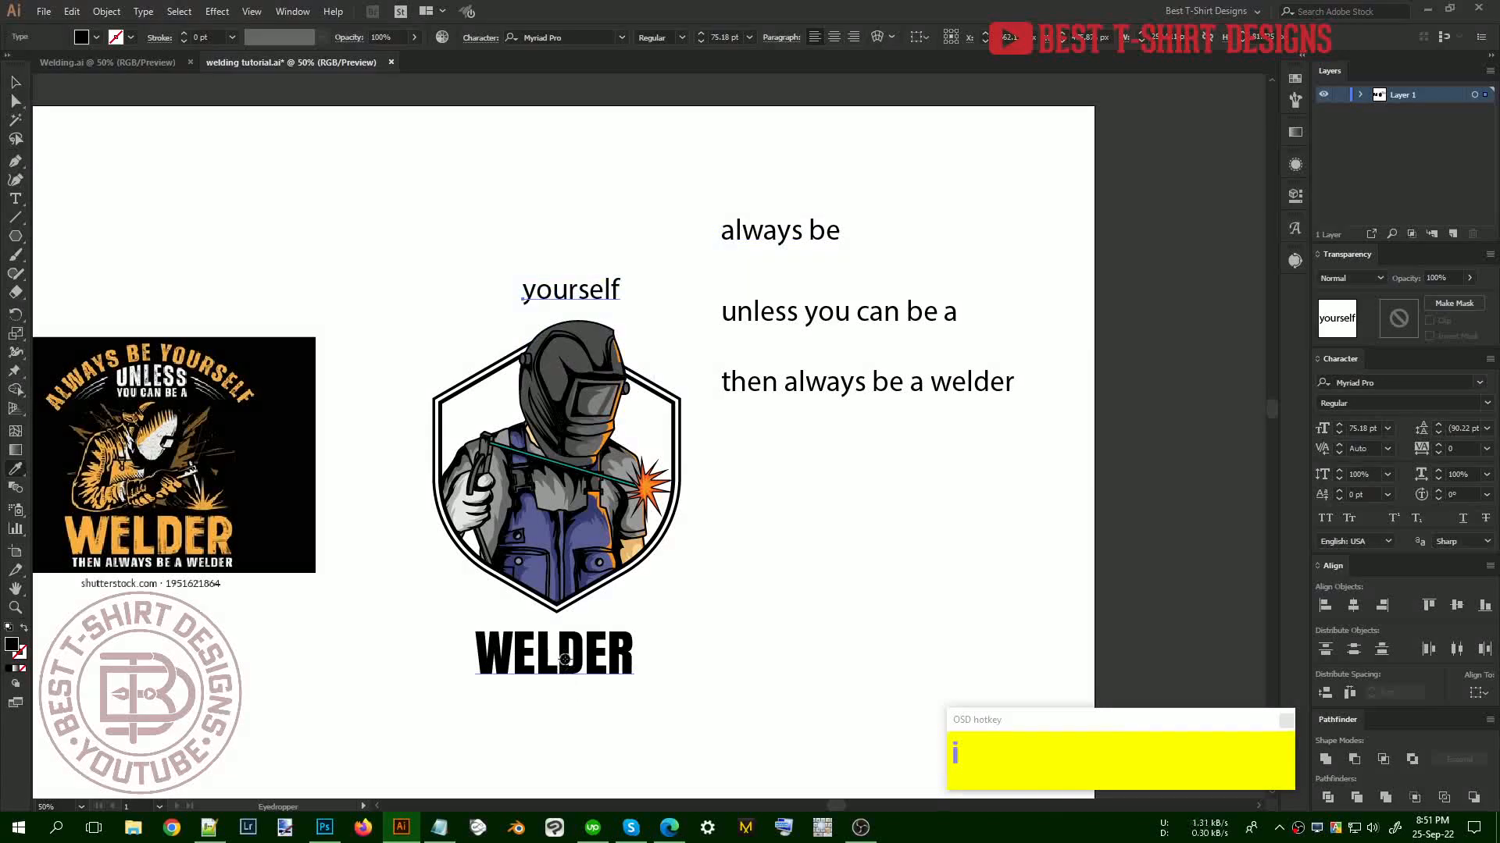
left_click(567, 676)
key("v")
left_click_drag(676, 290, 623, 312)
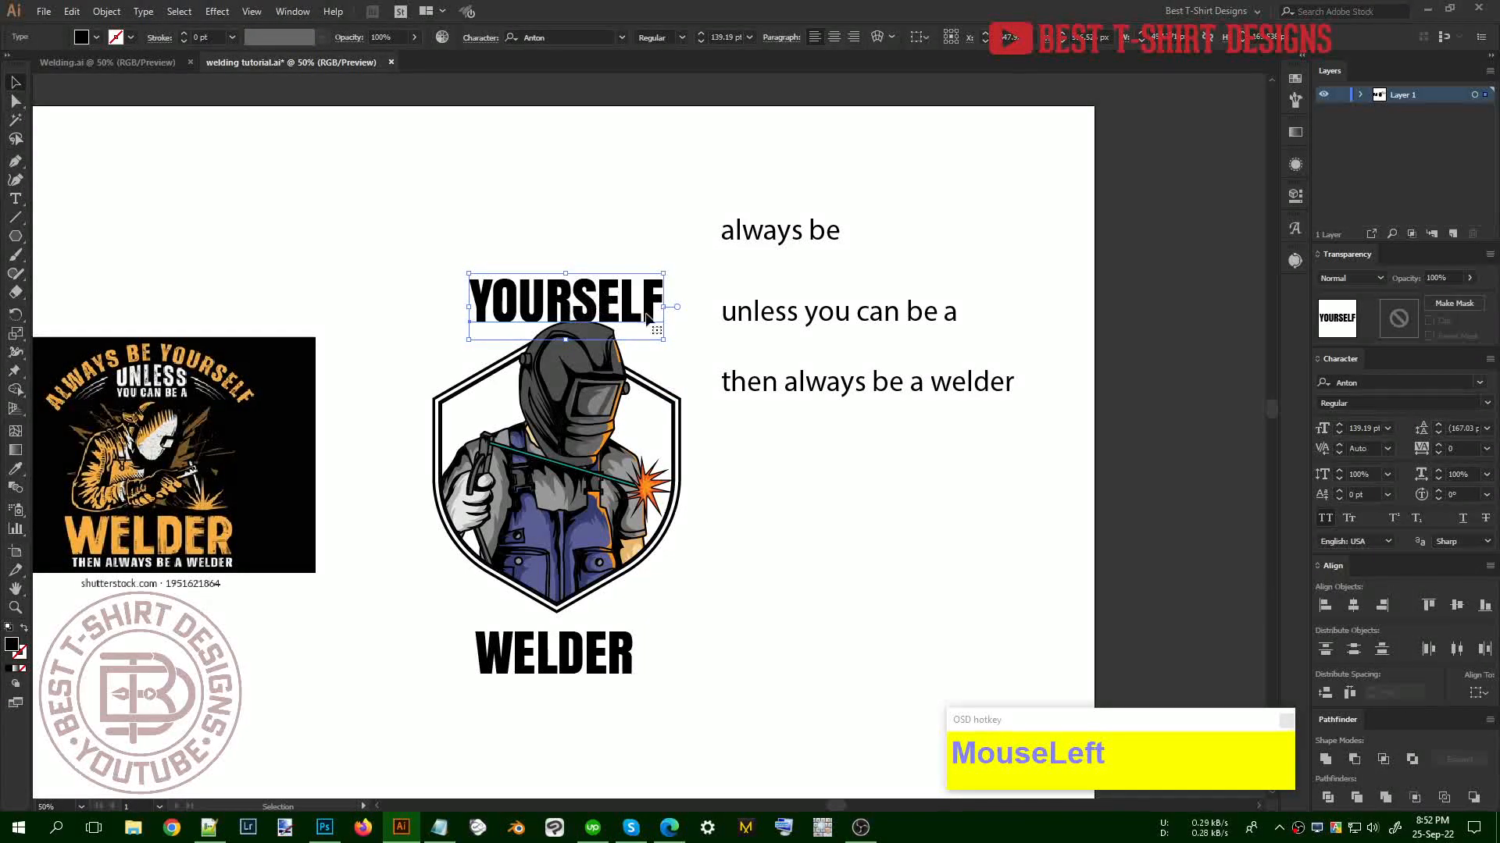
left_click(790, 562)
scroll(556, 305, "up", 1)
left_click(555, 305)
right_click(555, 305)
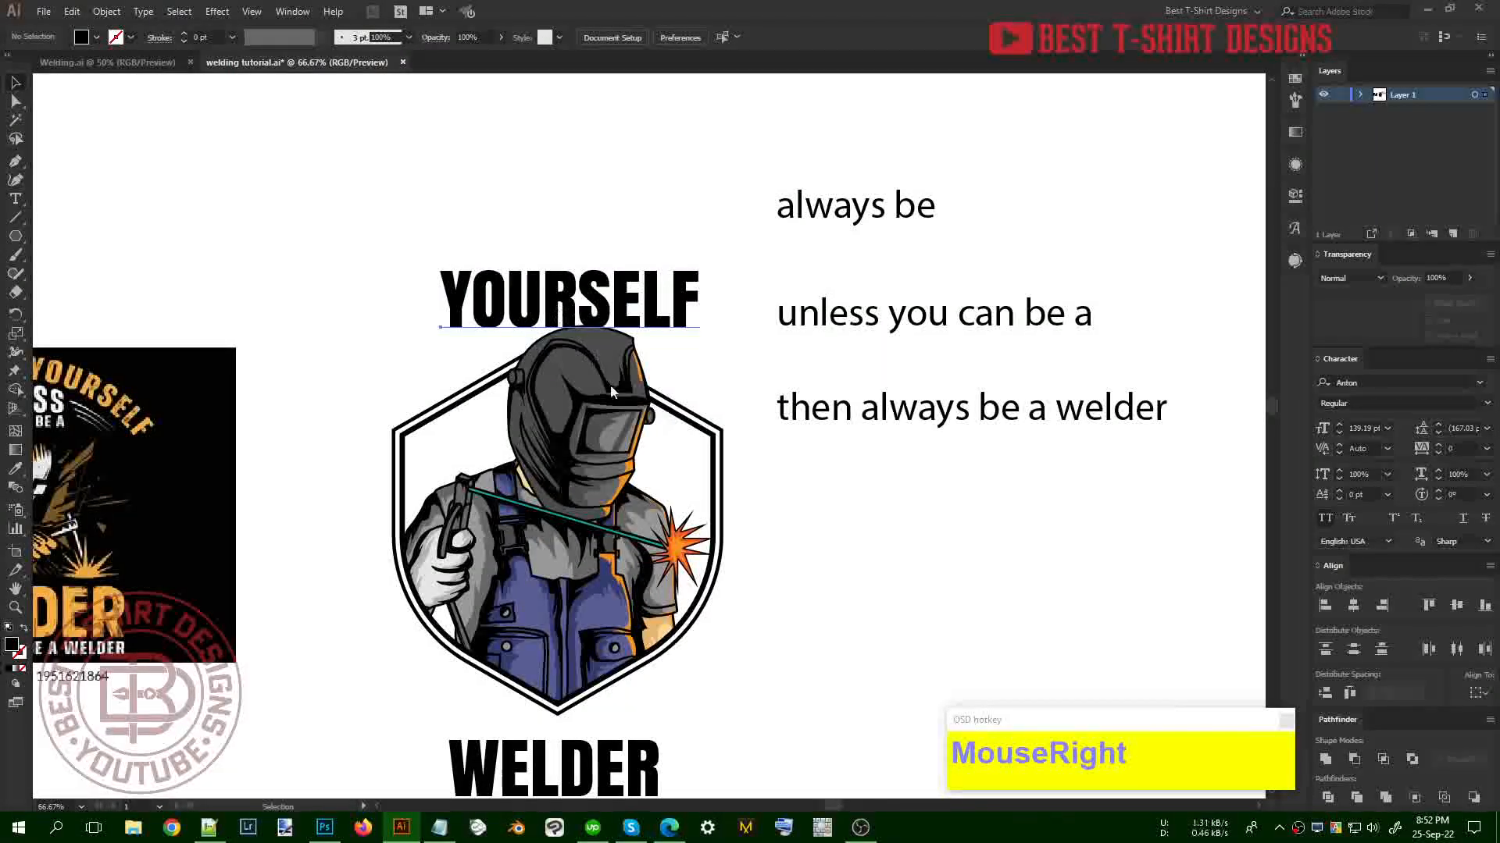
Isolate the welder artwork group and examine the shield border's outer edge and corner against its path
left_click(703, 405)
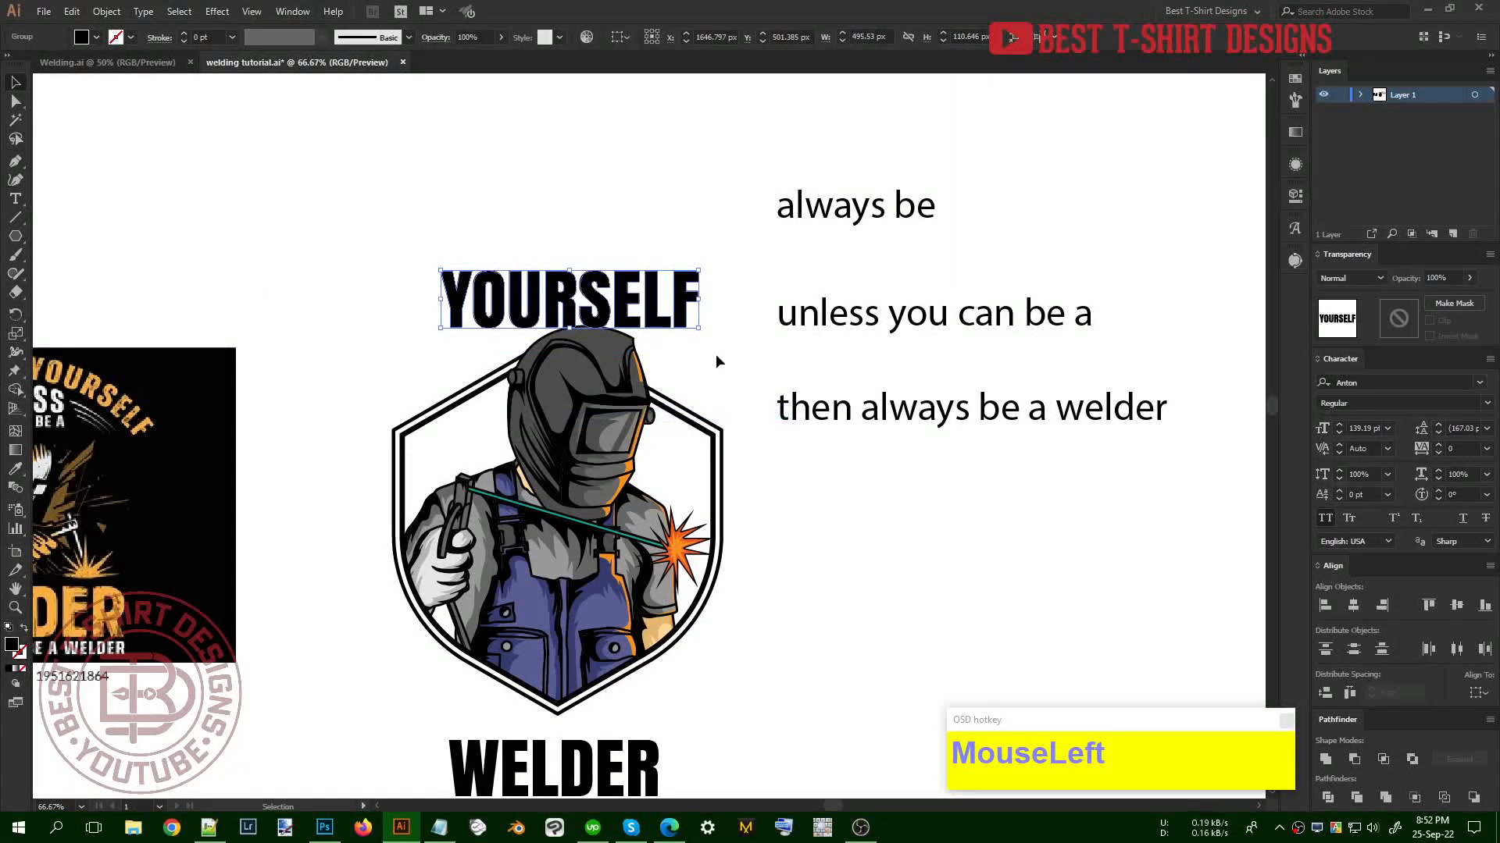
left_click(715, 354)
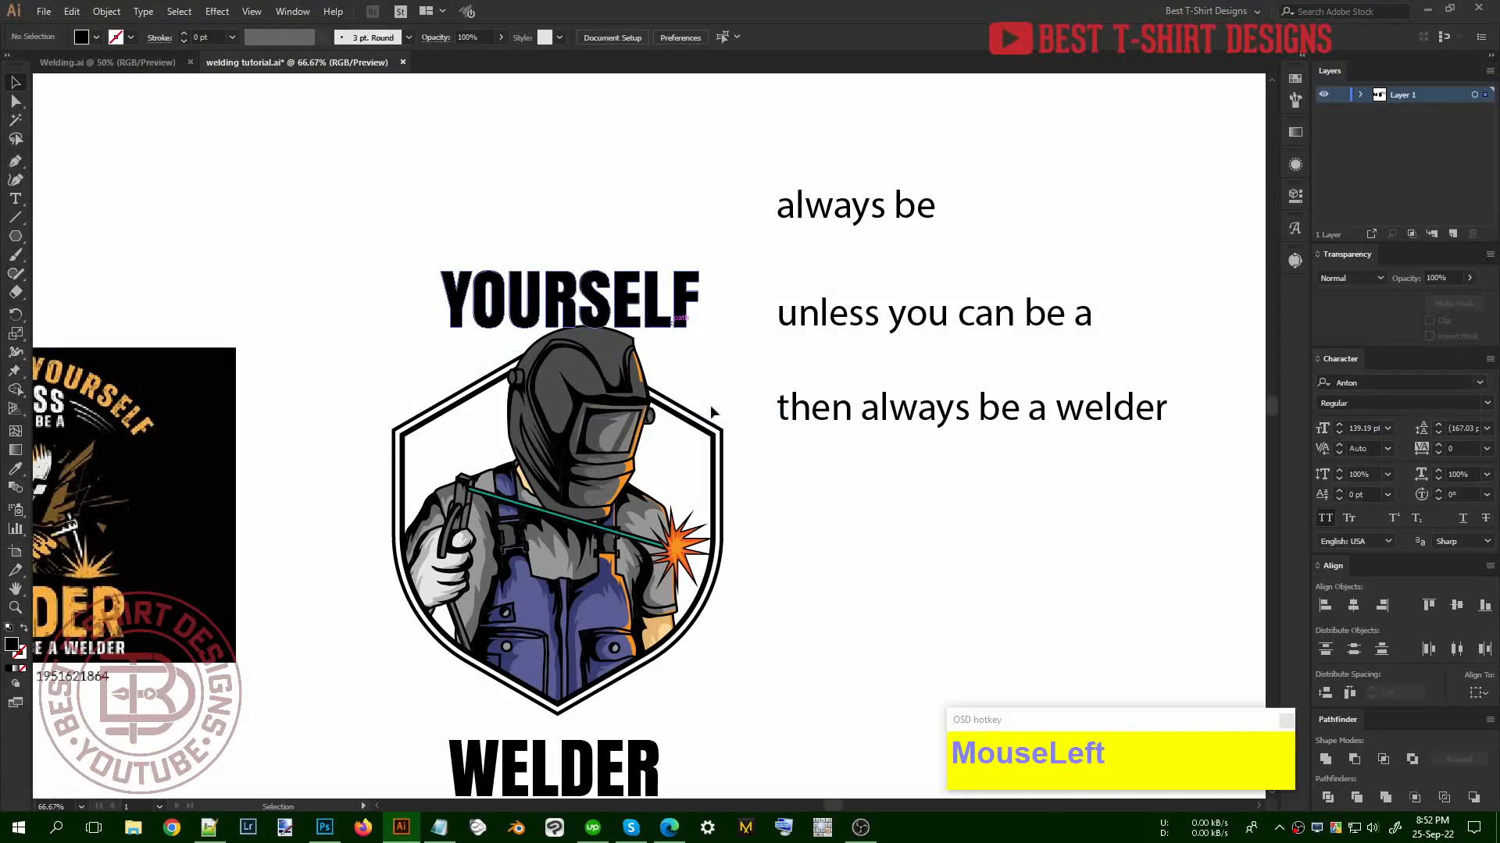
left_click(717, 426)
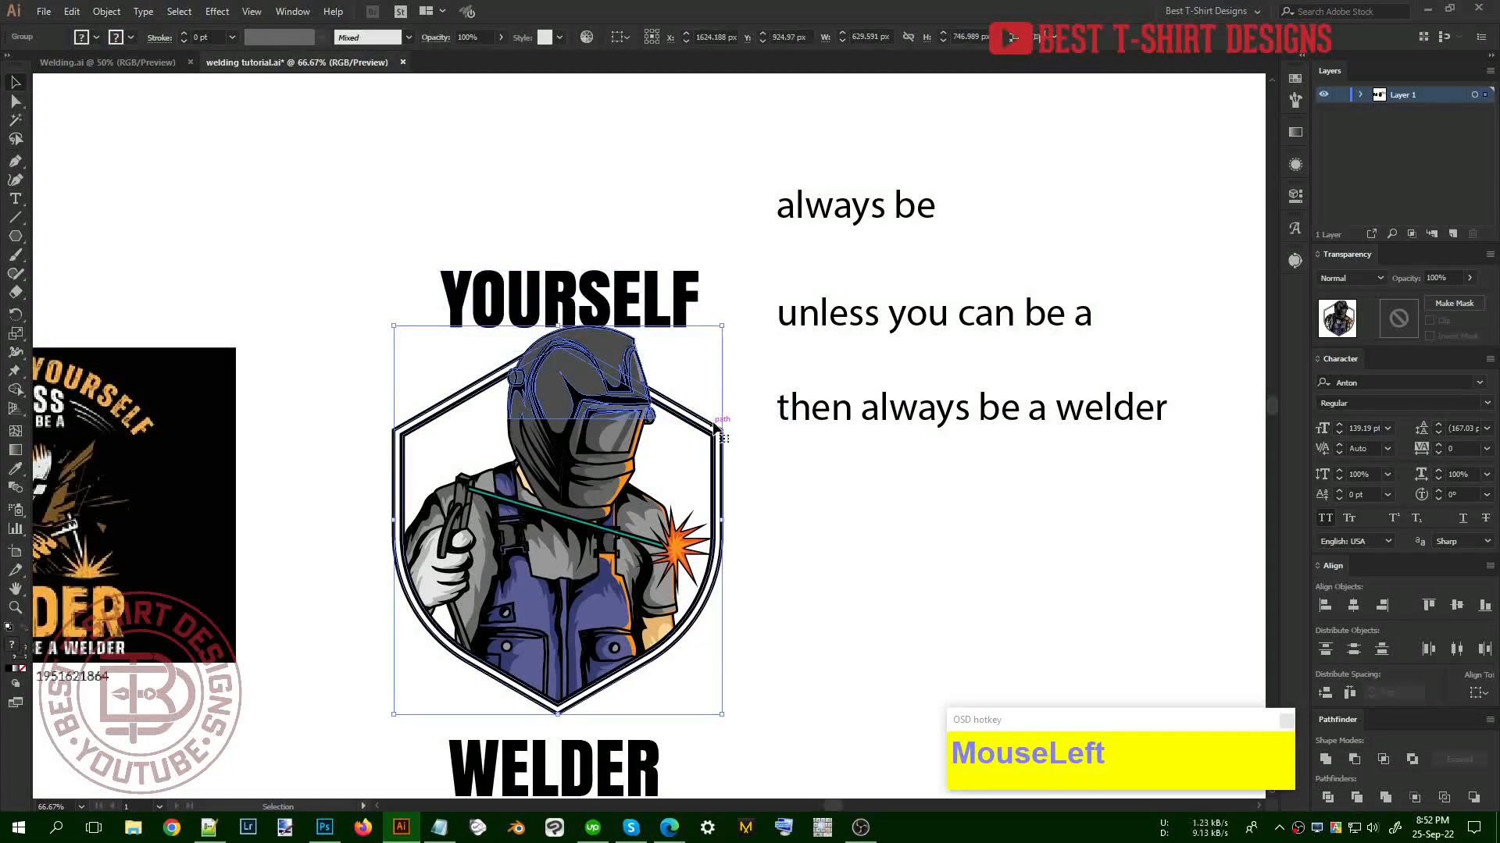
double_click(715, 428)
scroll(726, 492, "up", 5)
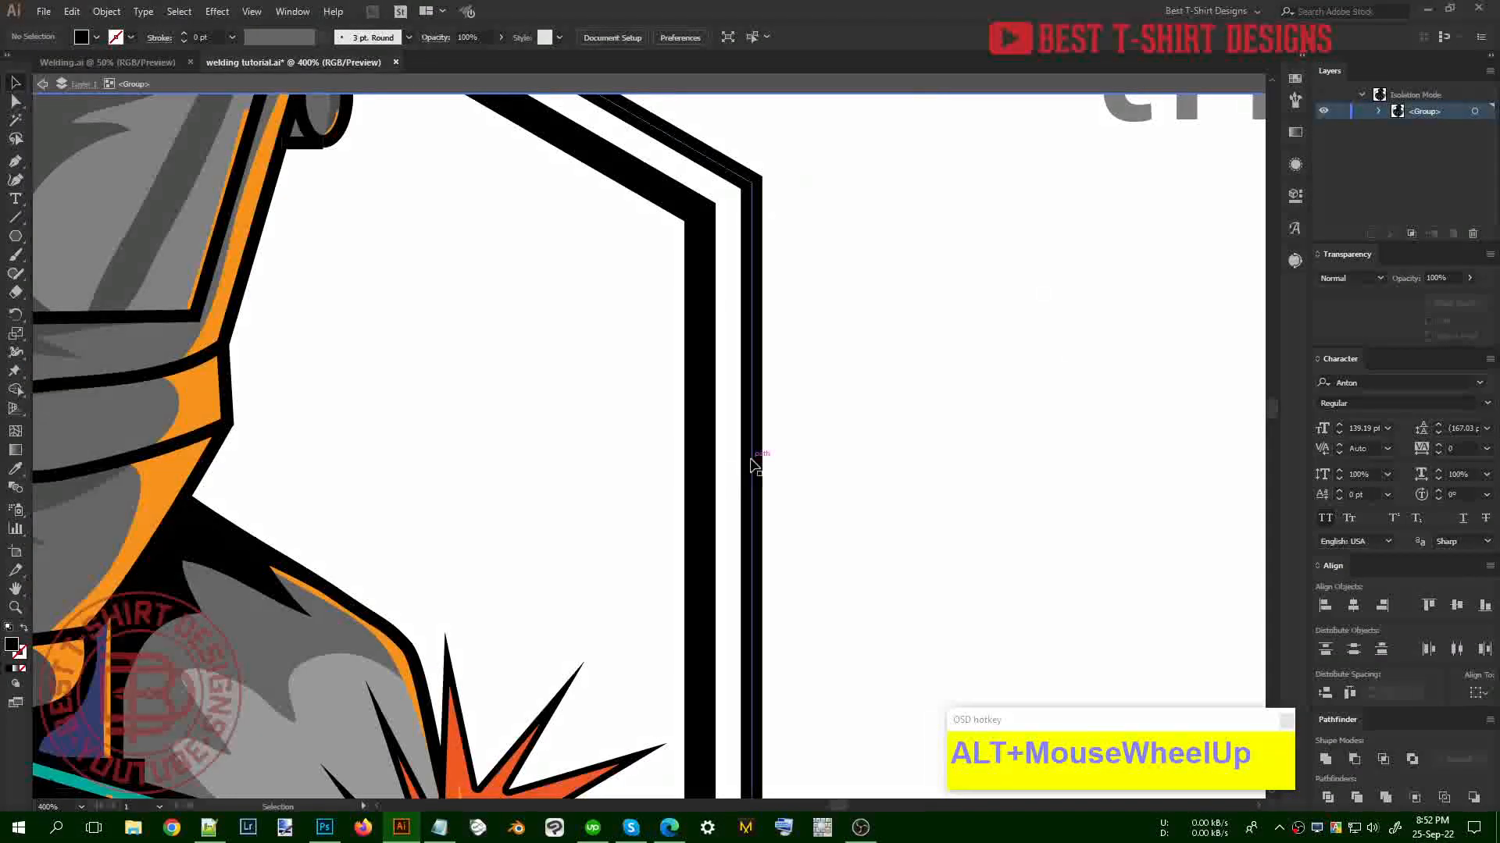
left_click(751, 465)
scroll(752, 463, "down", 1)
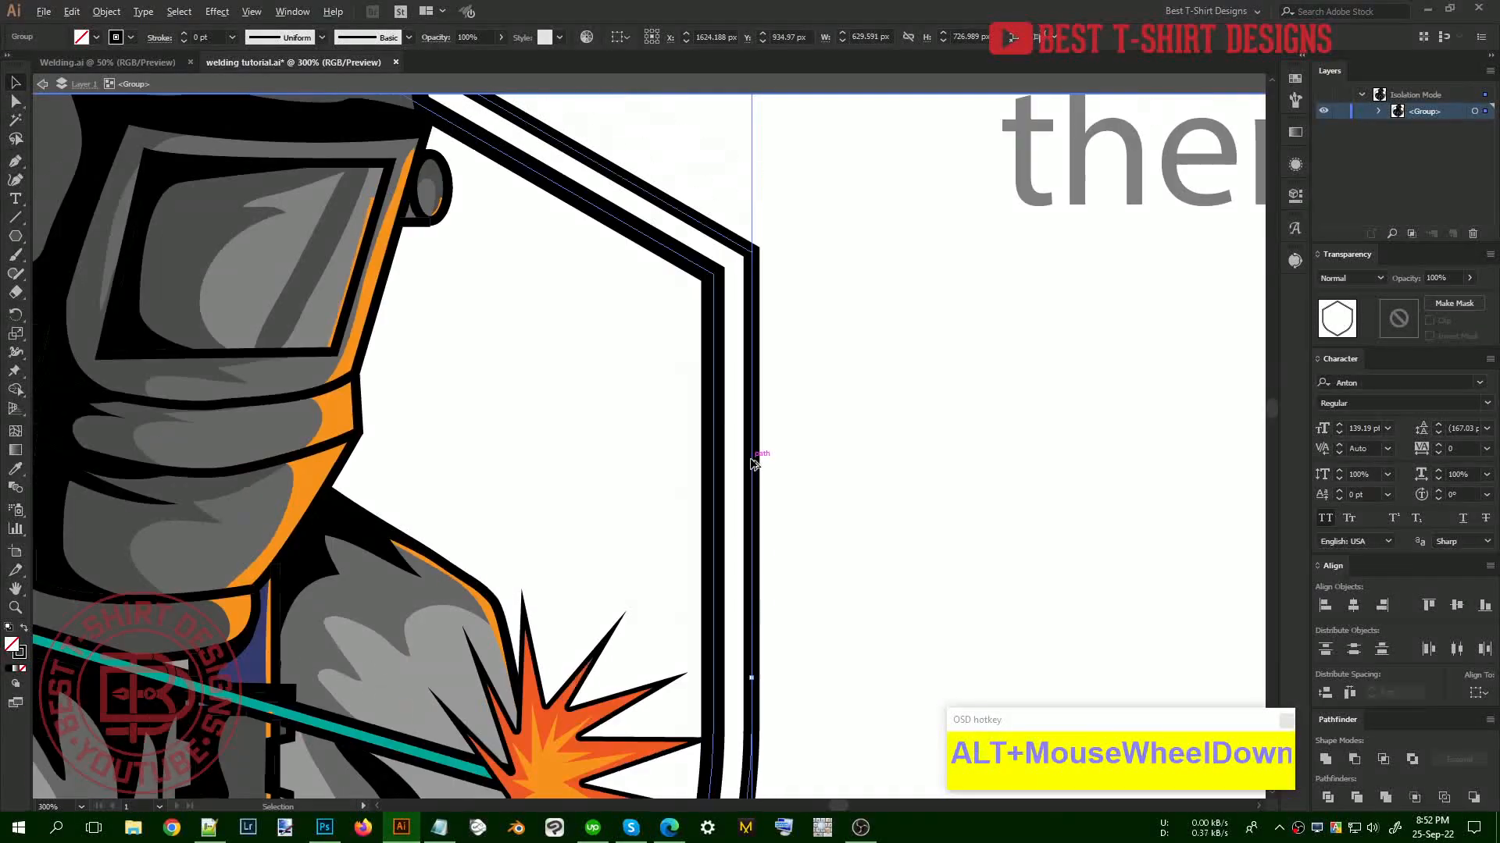
scroll(767, 392, "down", 1)
scroll(775, 335, "up", 2)
scroll(775, 335, "down", 5)
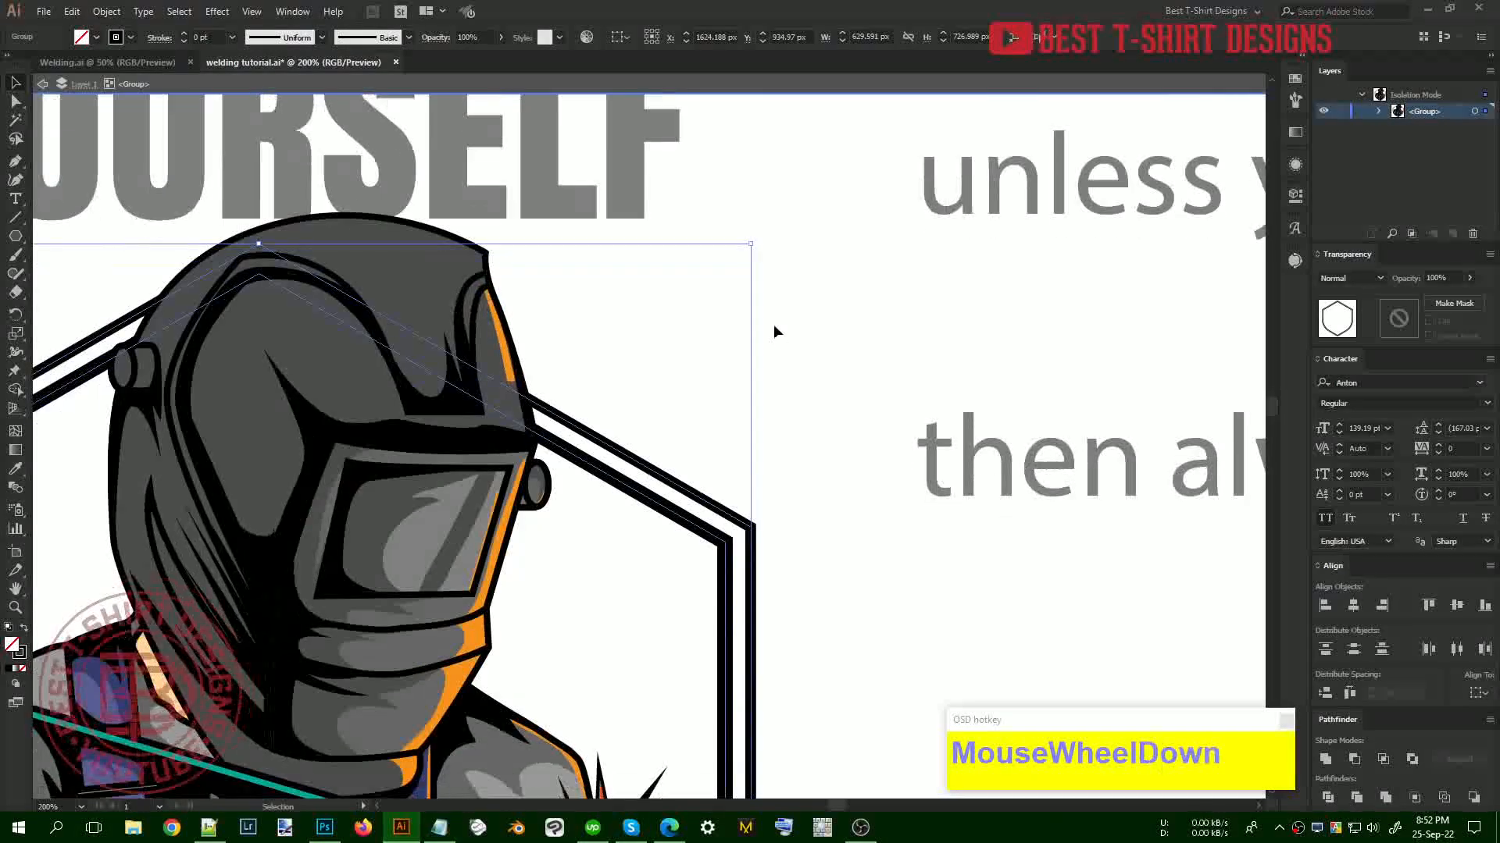
scroll(763, 686, "up", 4, "alt")
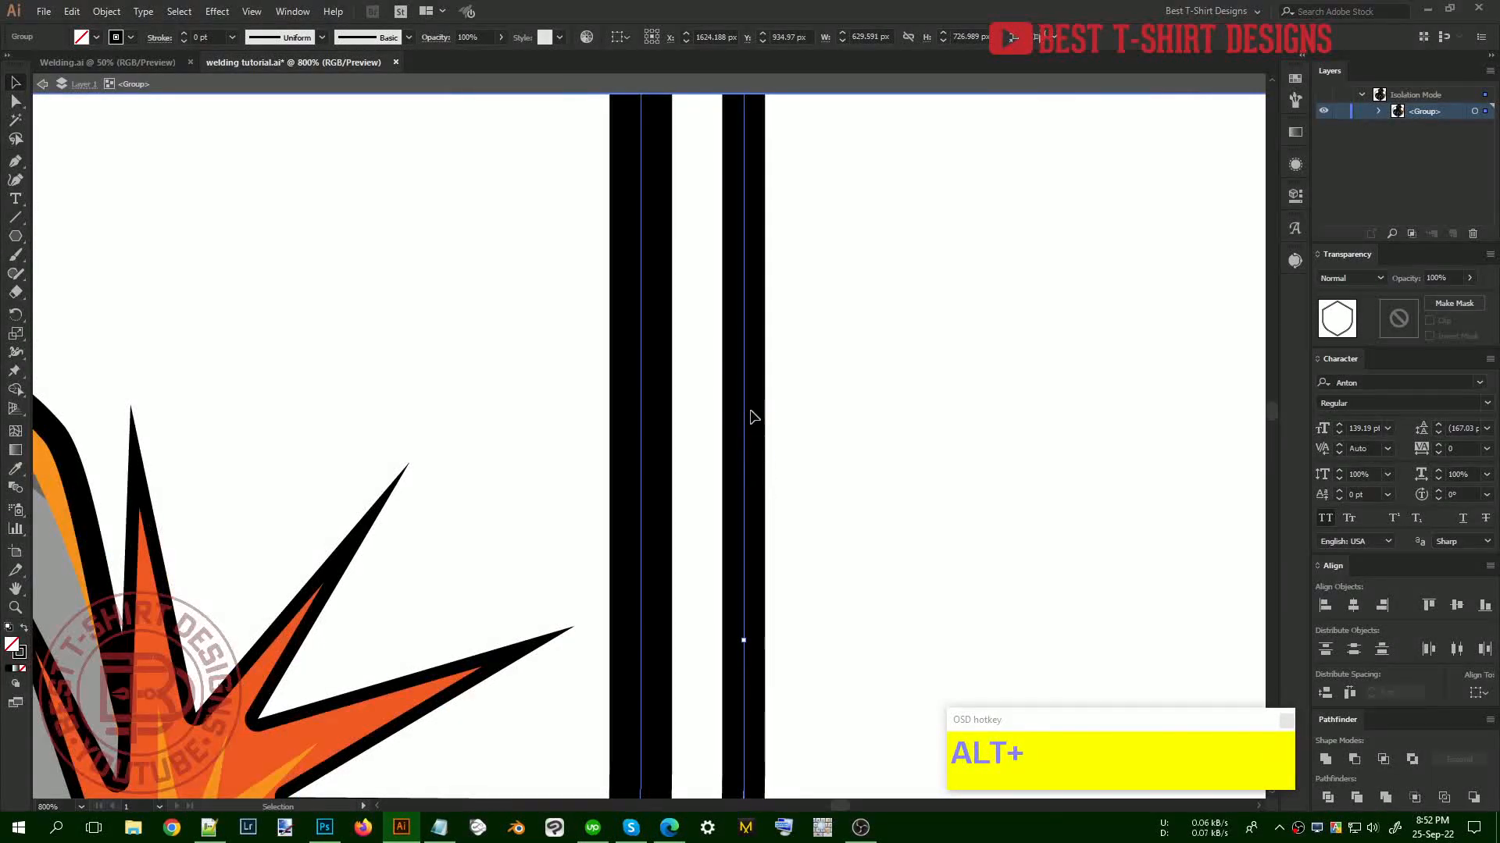
scroll(750, 495, "down", 5, "alt")
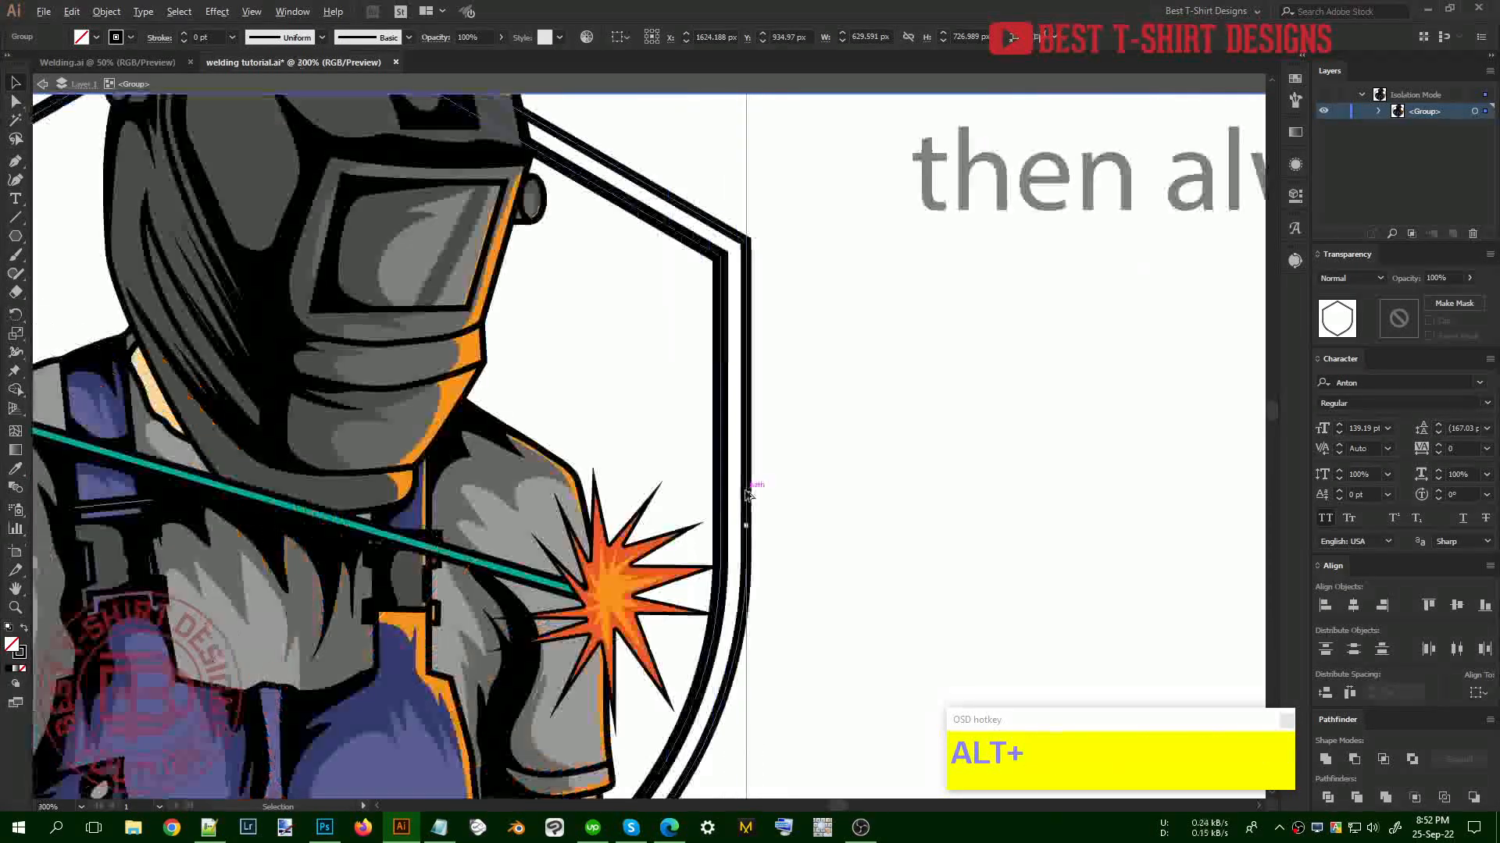
scroll(745, 492, "up", 3)
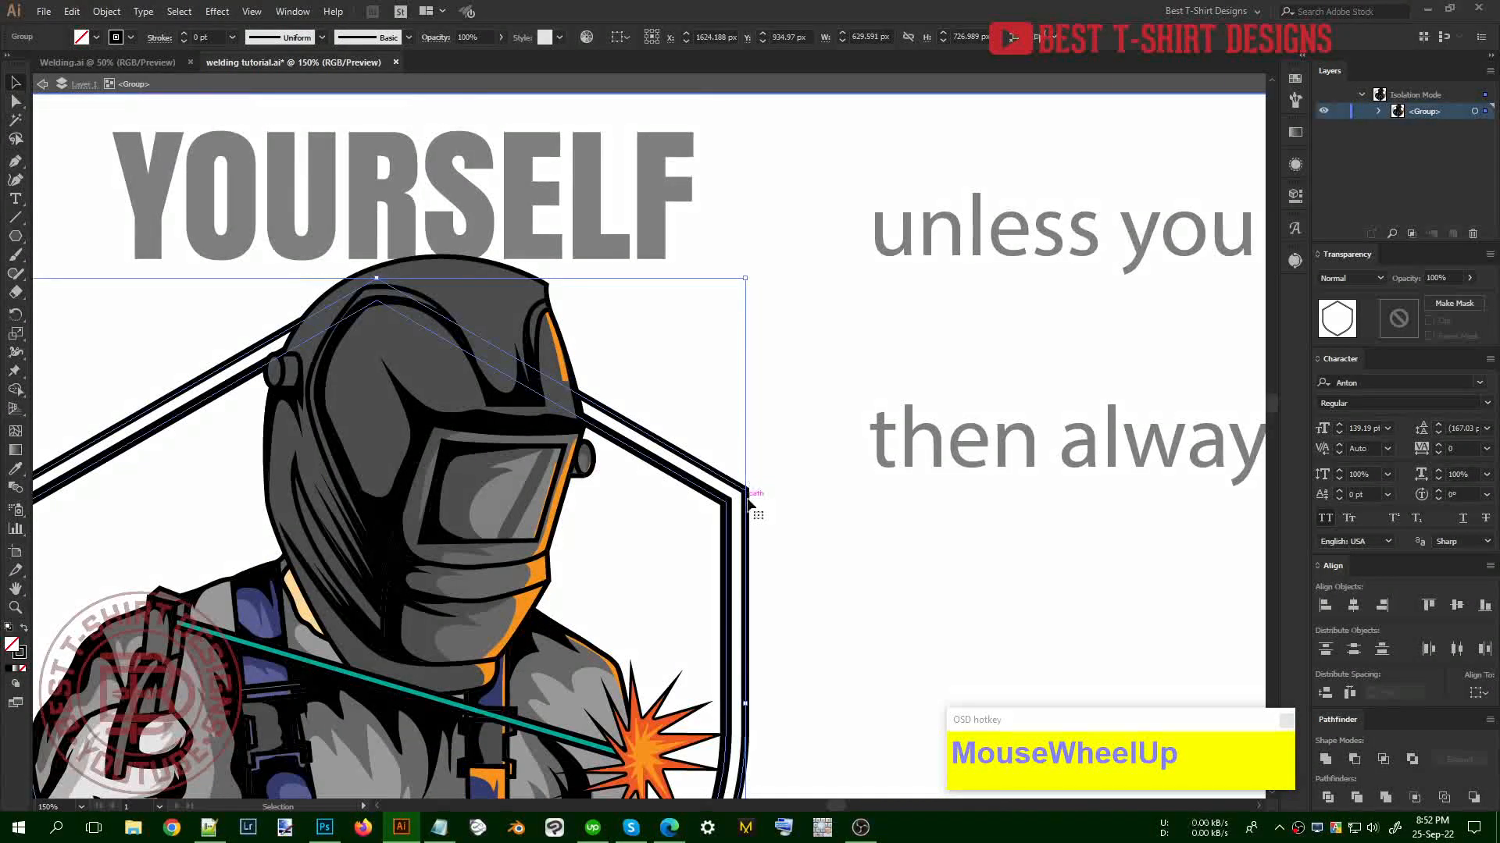
scroll(748, 508, "up", 3, "alt")
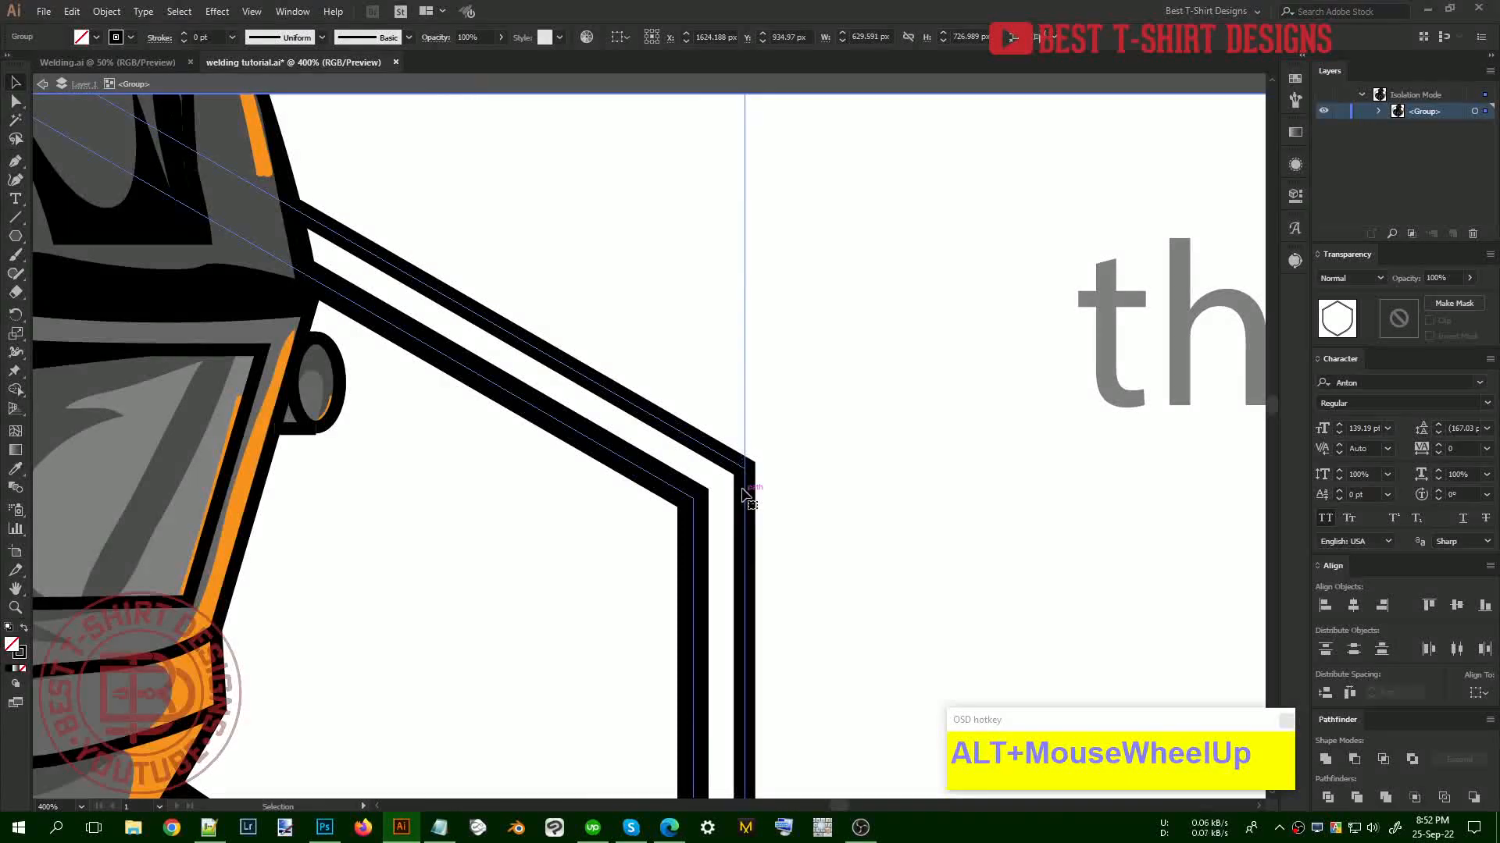
scroll(759, 472, "up", 5, "alt")
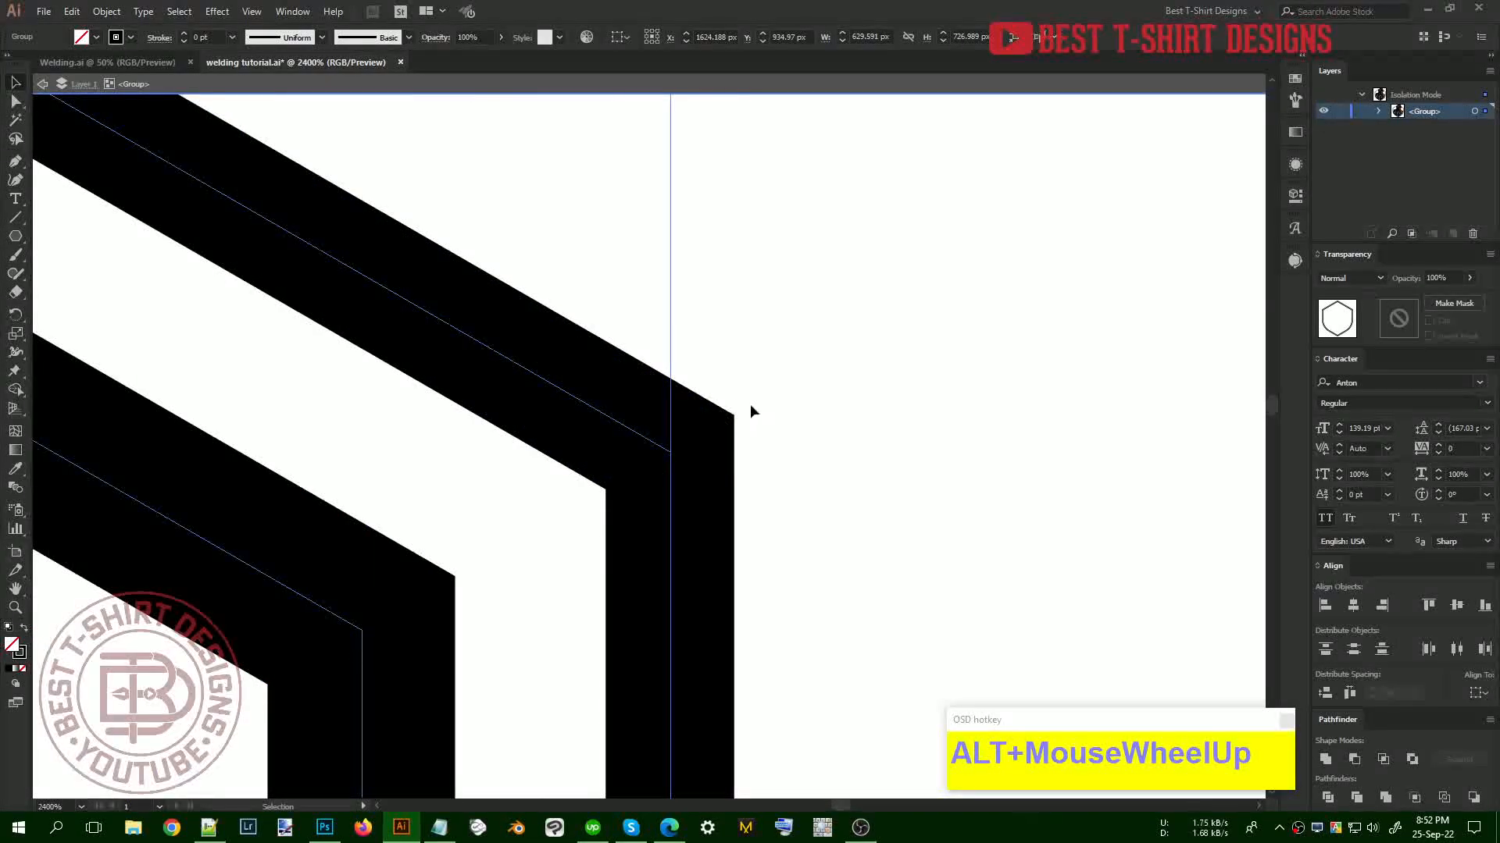
scroll(724, 337, "down", 5, "alt")
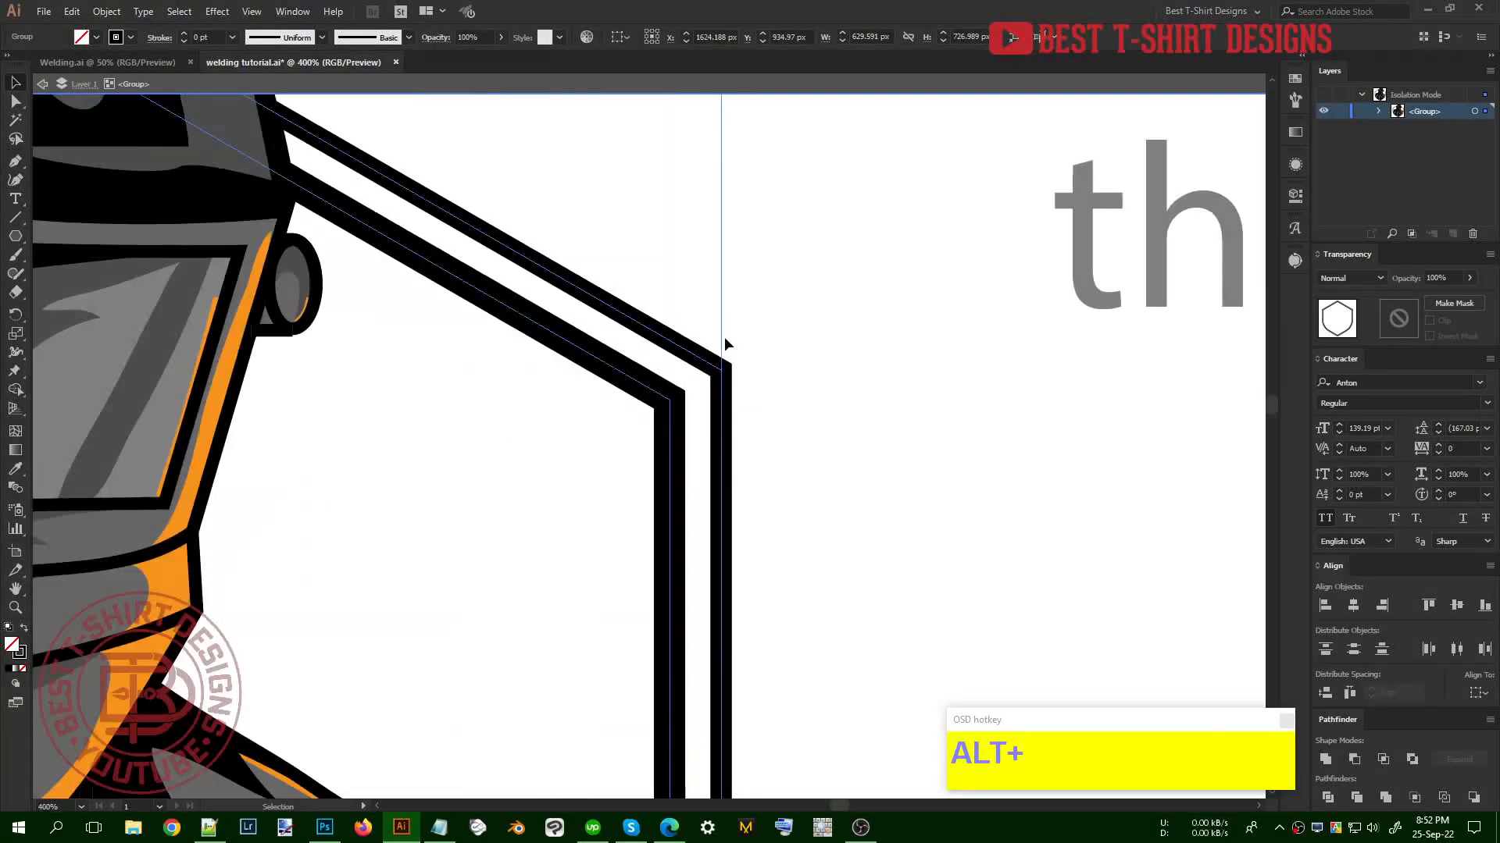
scroll(724, 344, "down", 3, "alt")
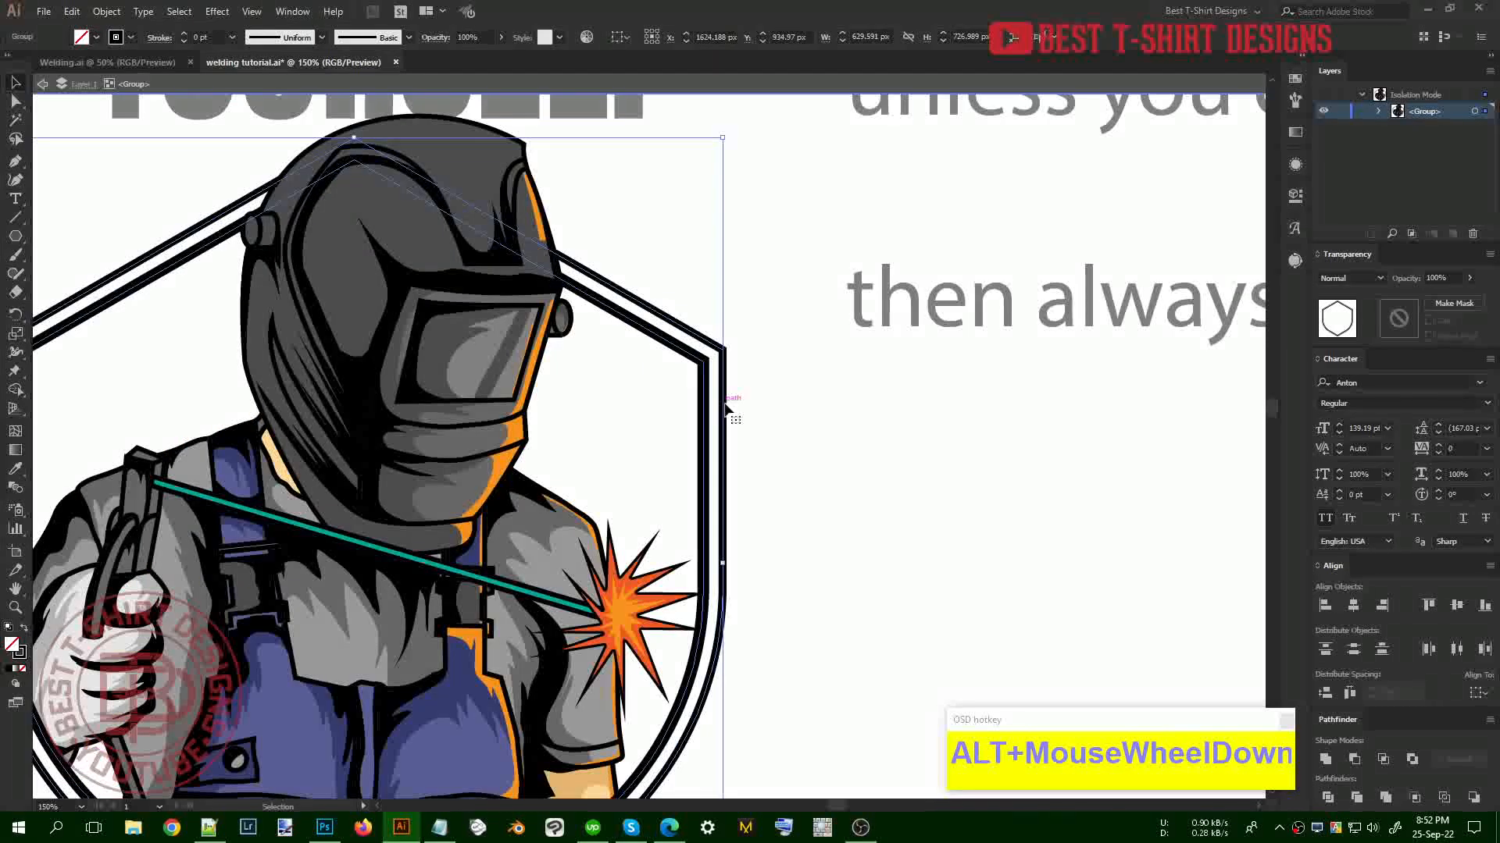
Expand the fill and stroke of the shield's outer outline inside its nested group and leave isolation mode
left_click(726, 404)
double_click(726, 403)
left_click(727, 404)
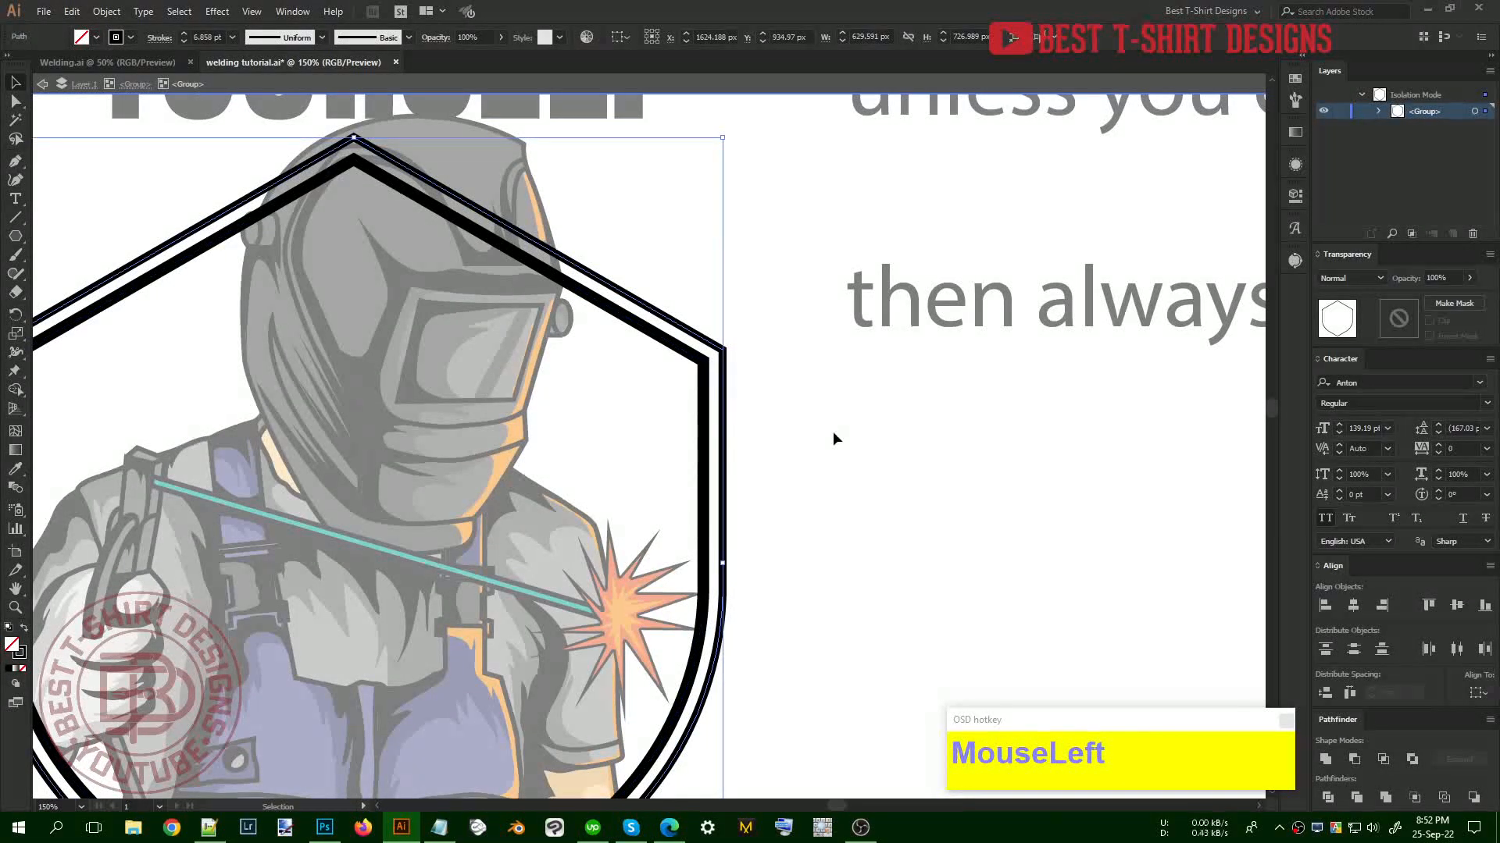
key("ctrl")
key("ctrl+3")
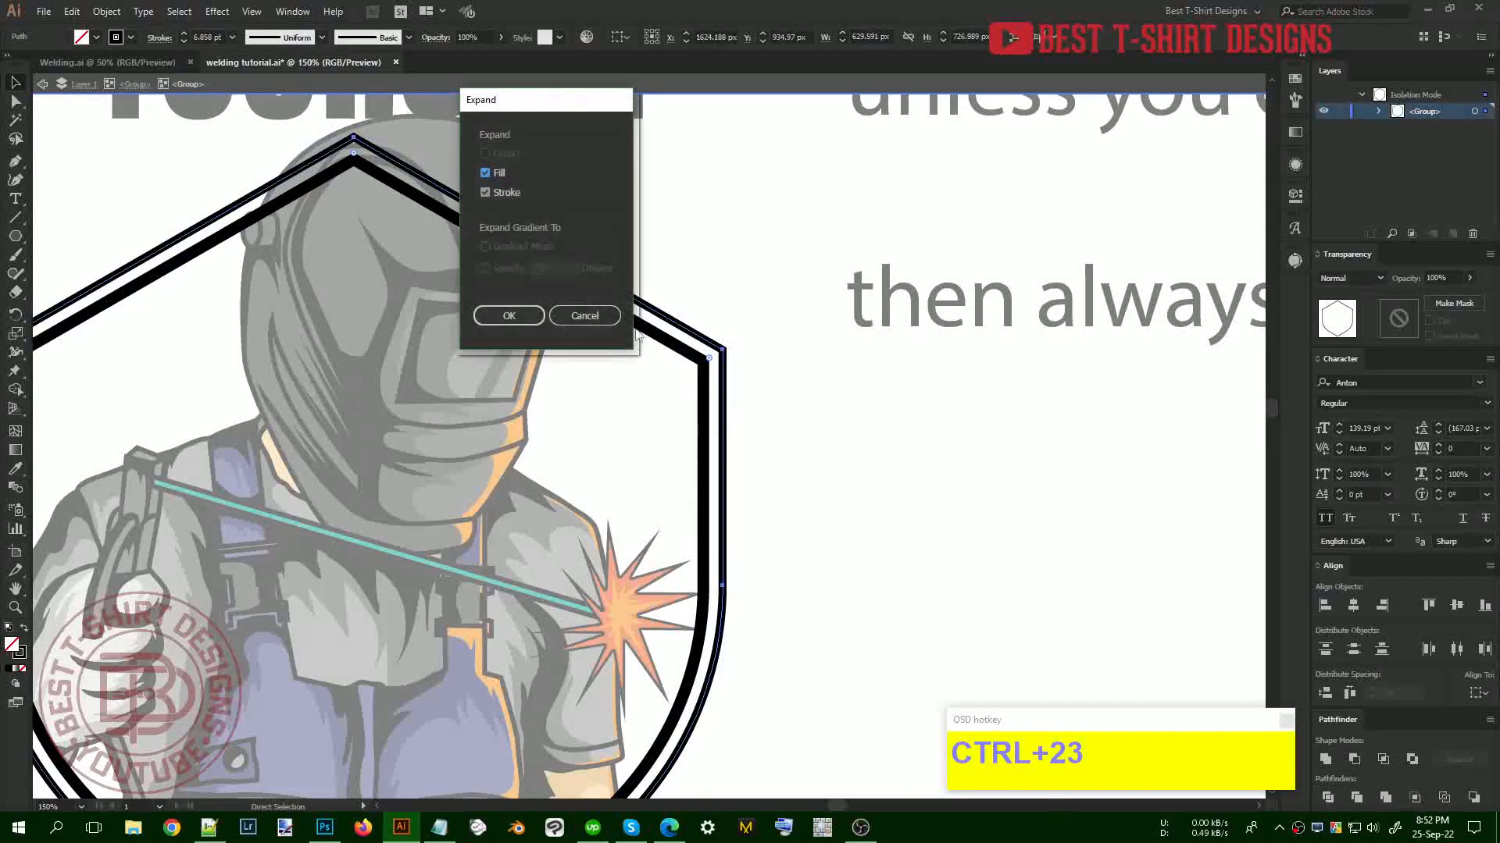
left_click(586, 316)
left_click(107, 11)
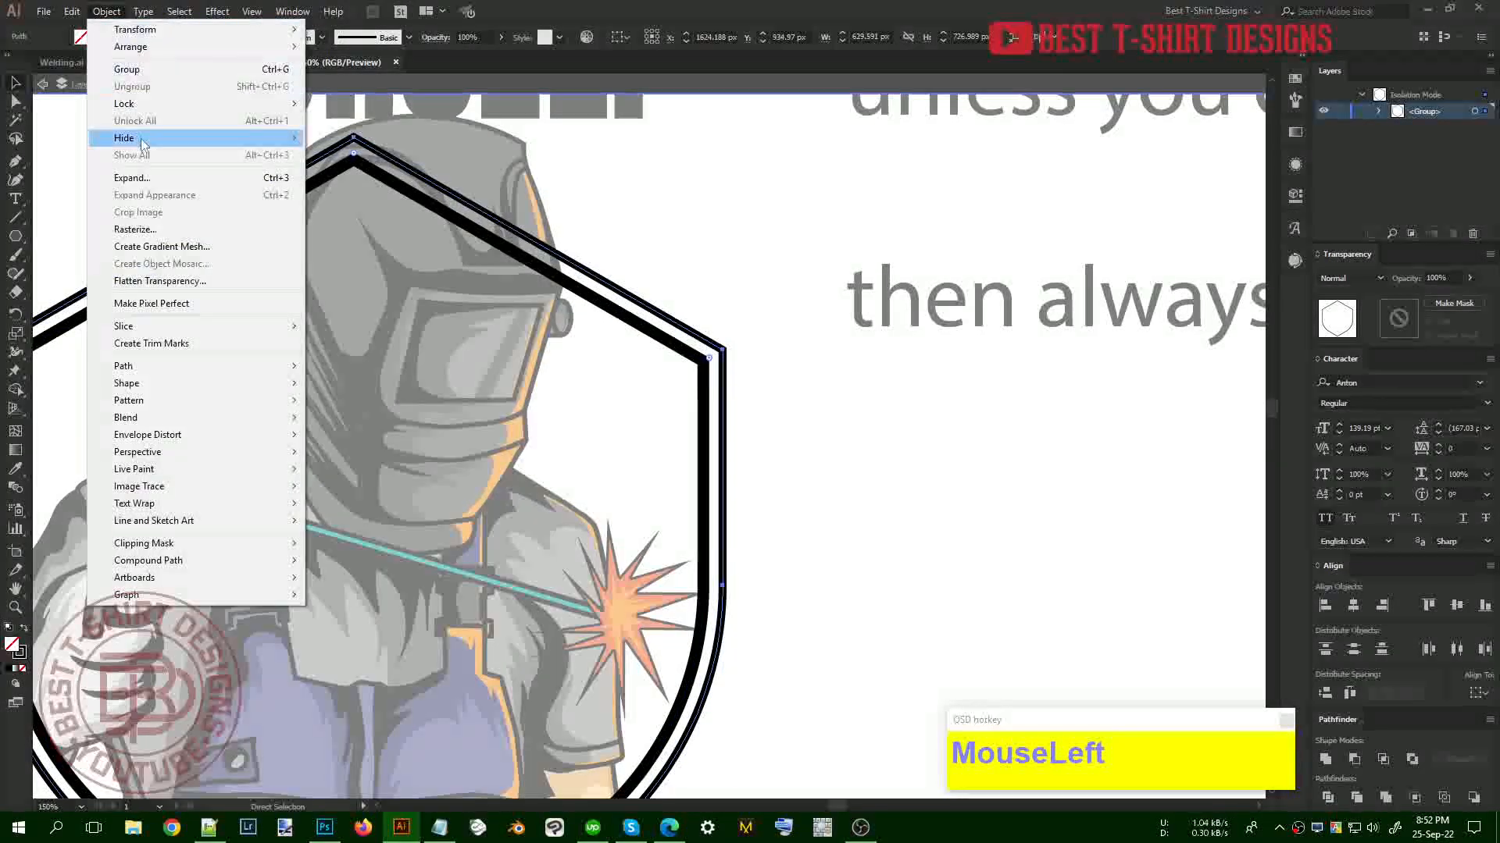
left_click(152, 179)
left_click(503, 313)
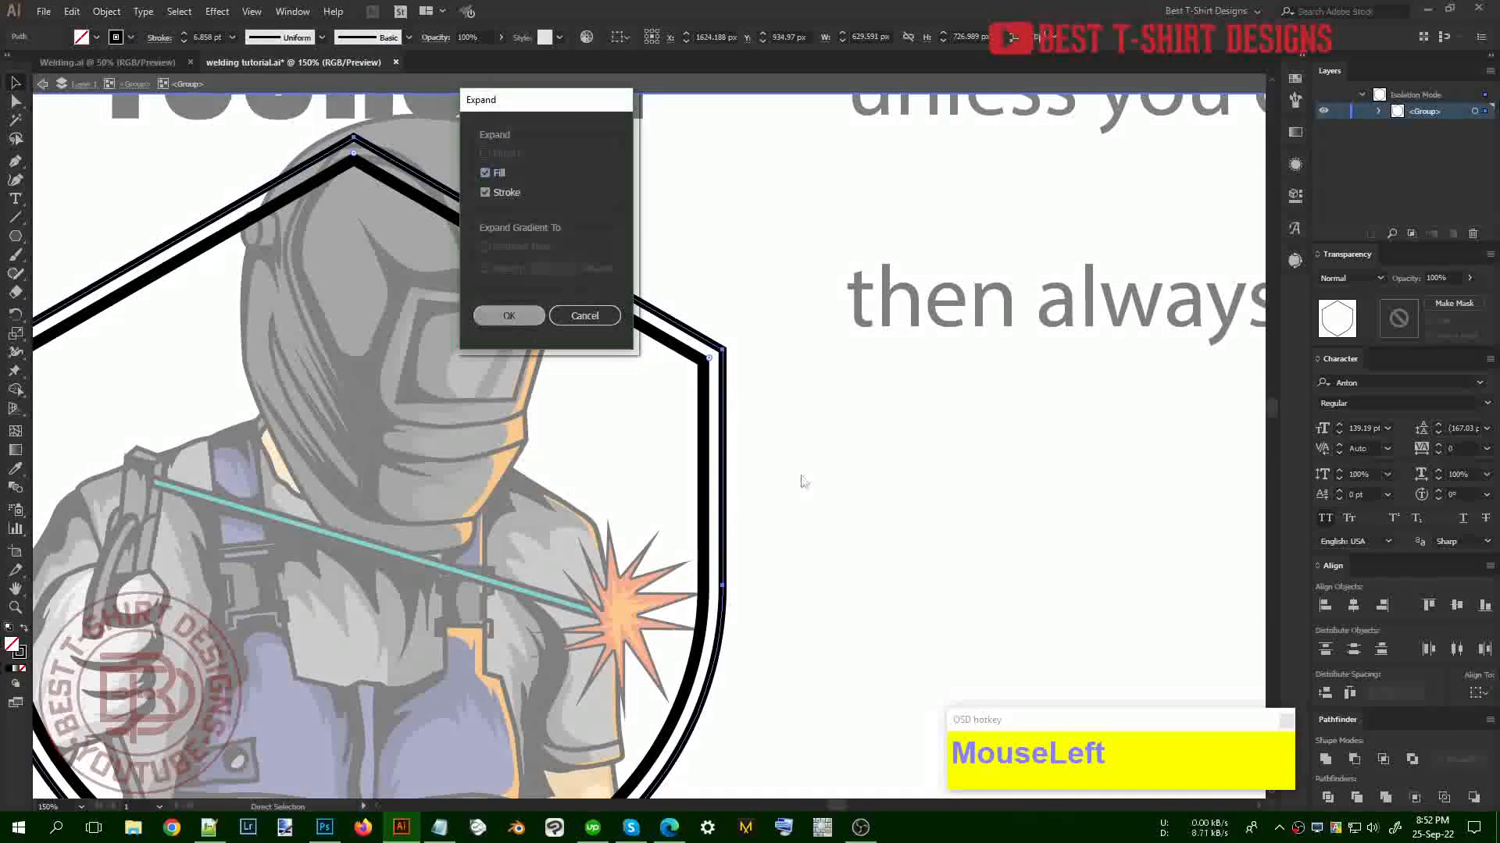
scroll(728, 360, "up", 4)
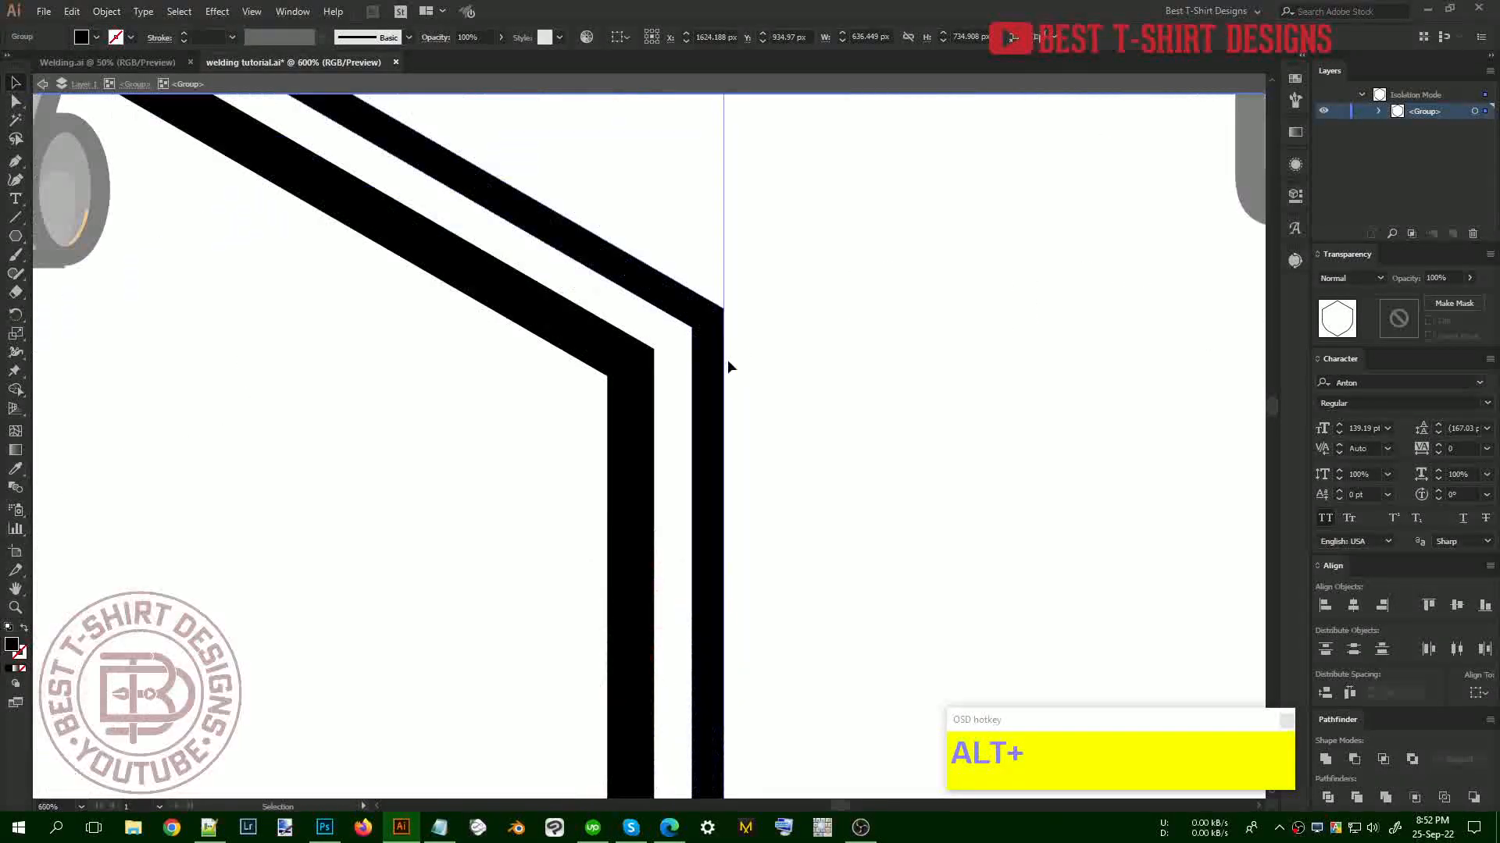
scroll(726, 308, "up", 3)
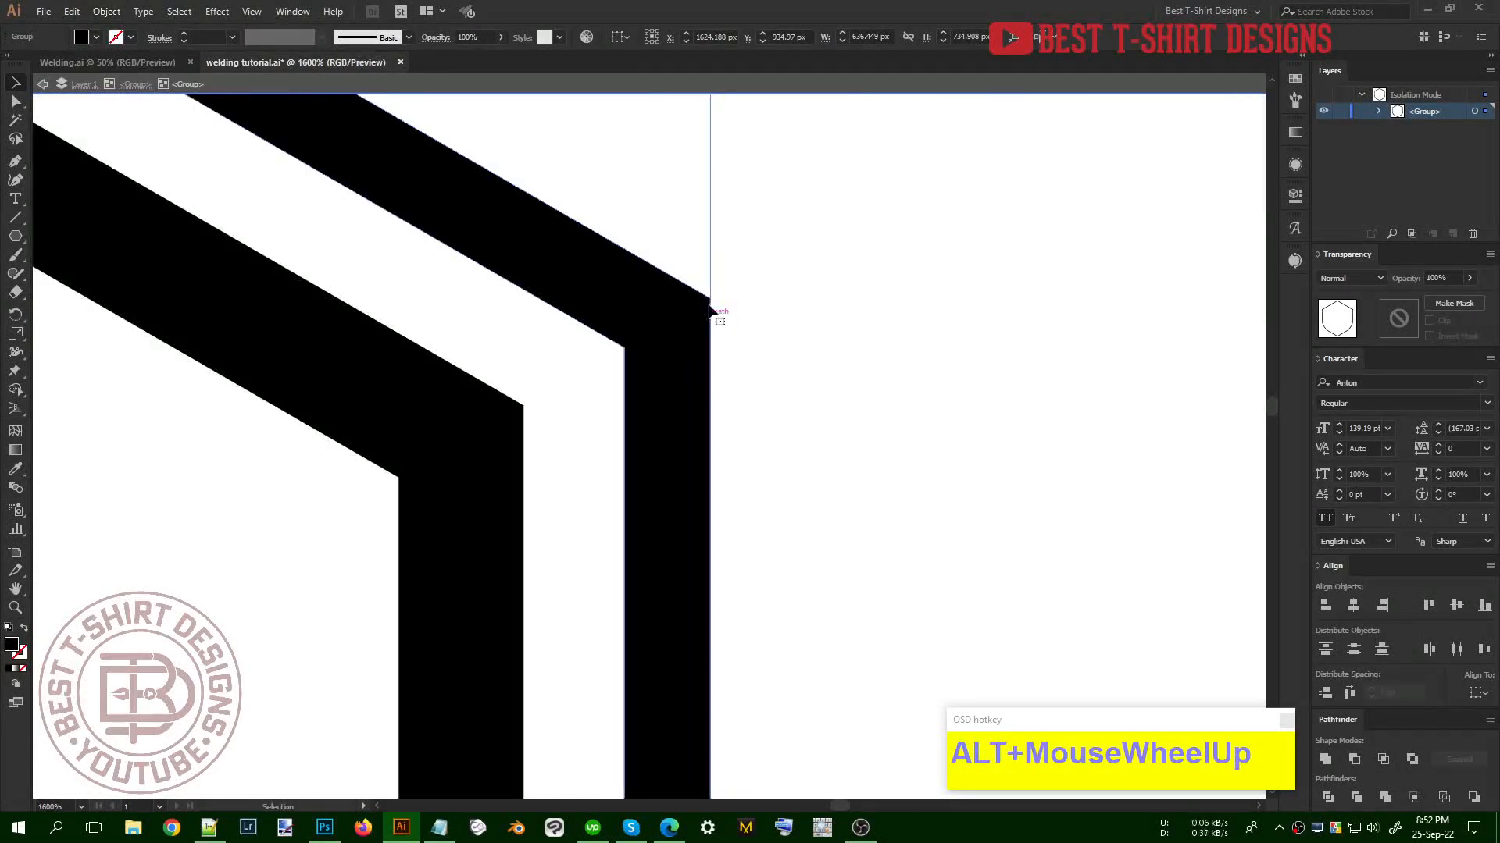
scroll(792, 417, "down", 9)
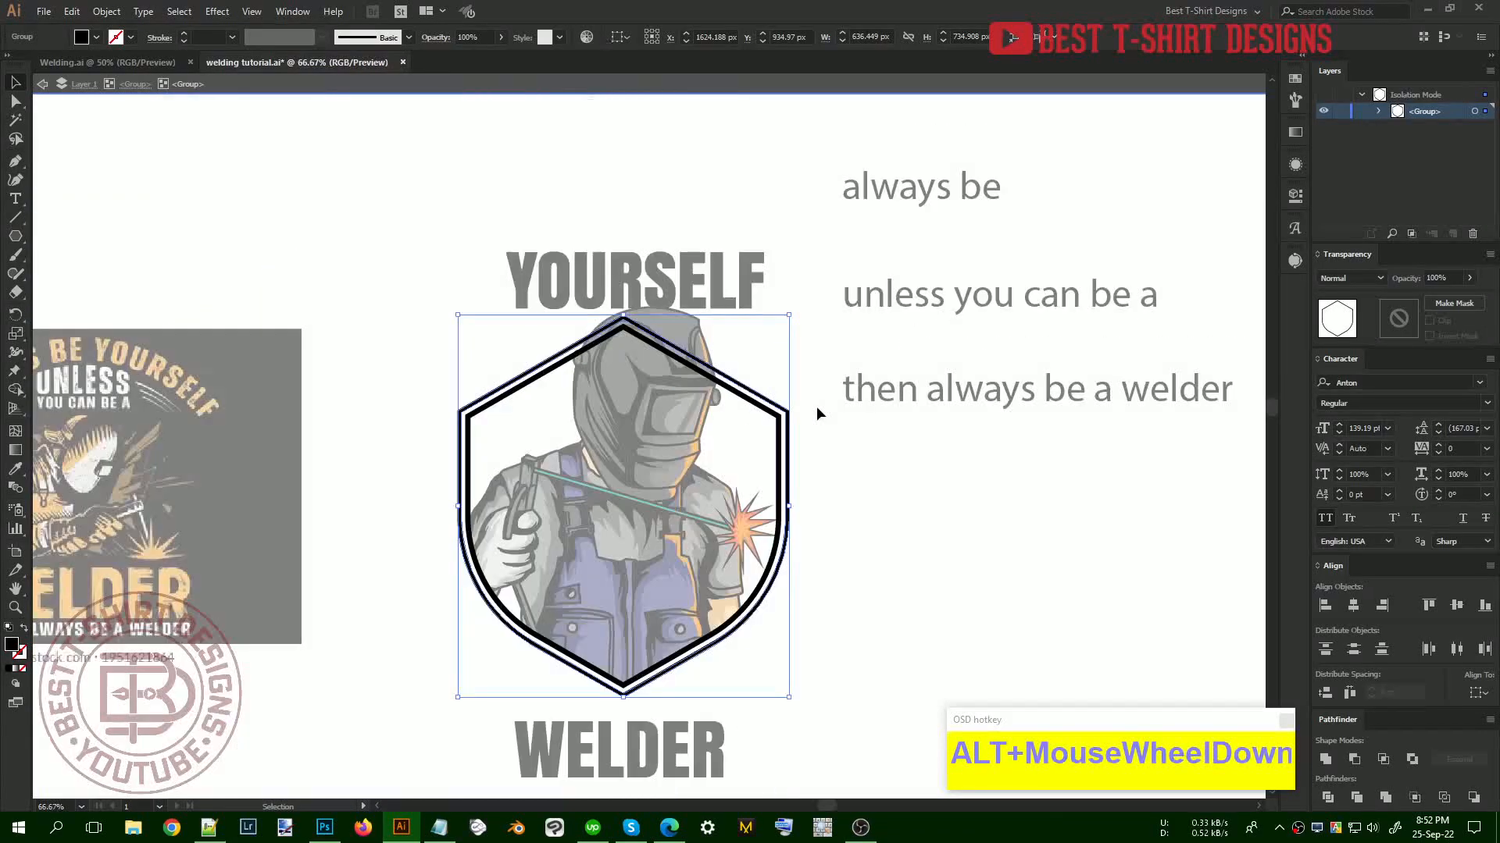
double_click(810, 386)
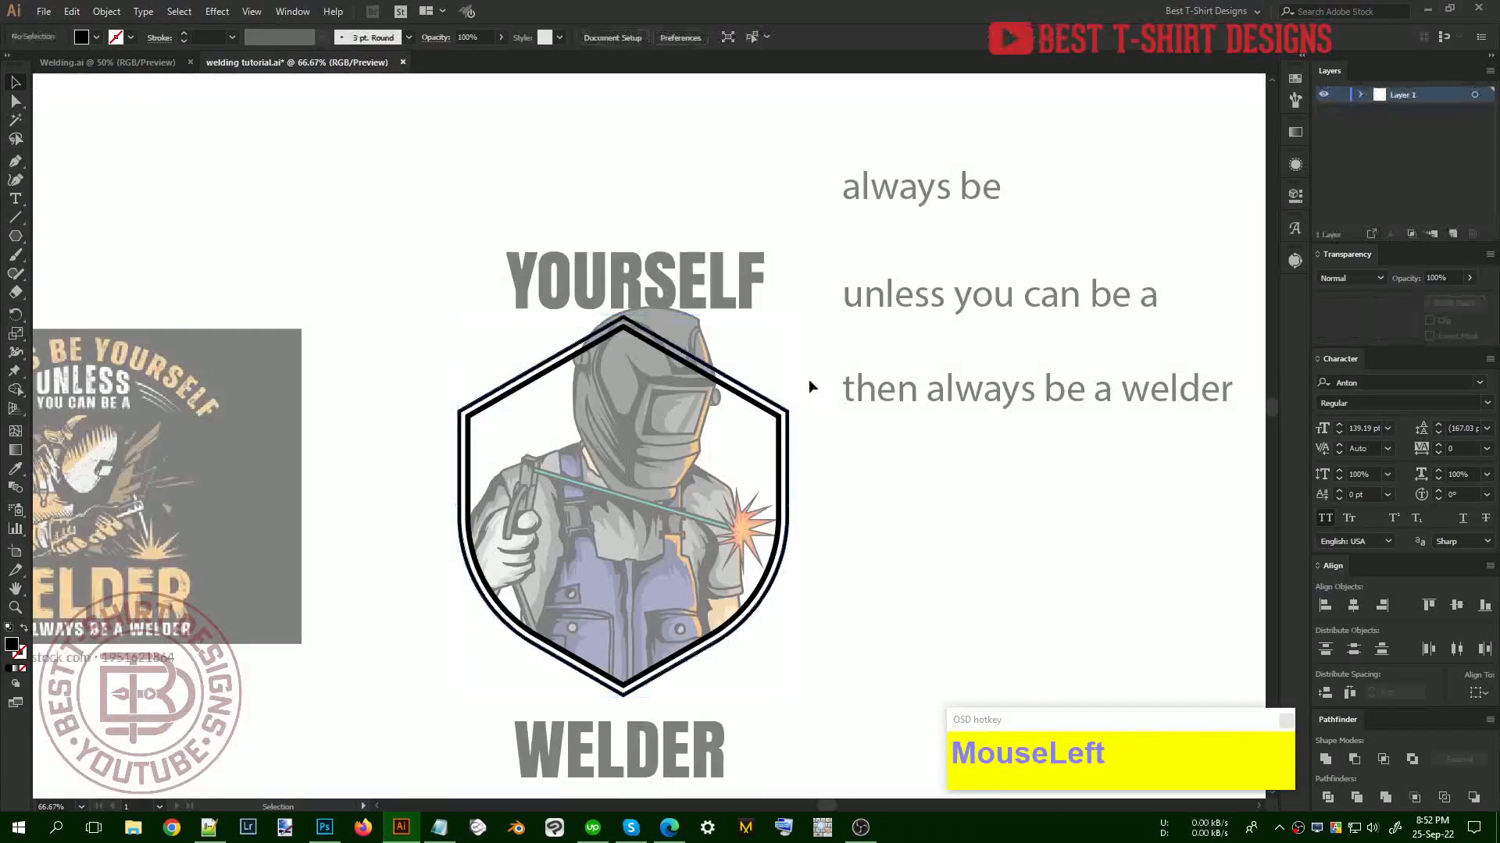
Enlarge the word YOURSELF proportionally on both sides to match the shield's full width, about 636 px
left_click(734, 300)
left_click_drag(766, 279, 788, 280)
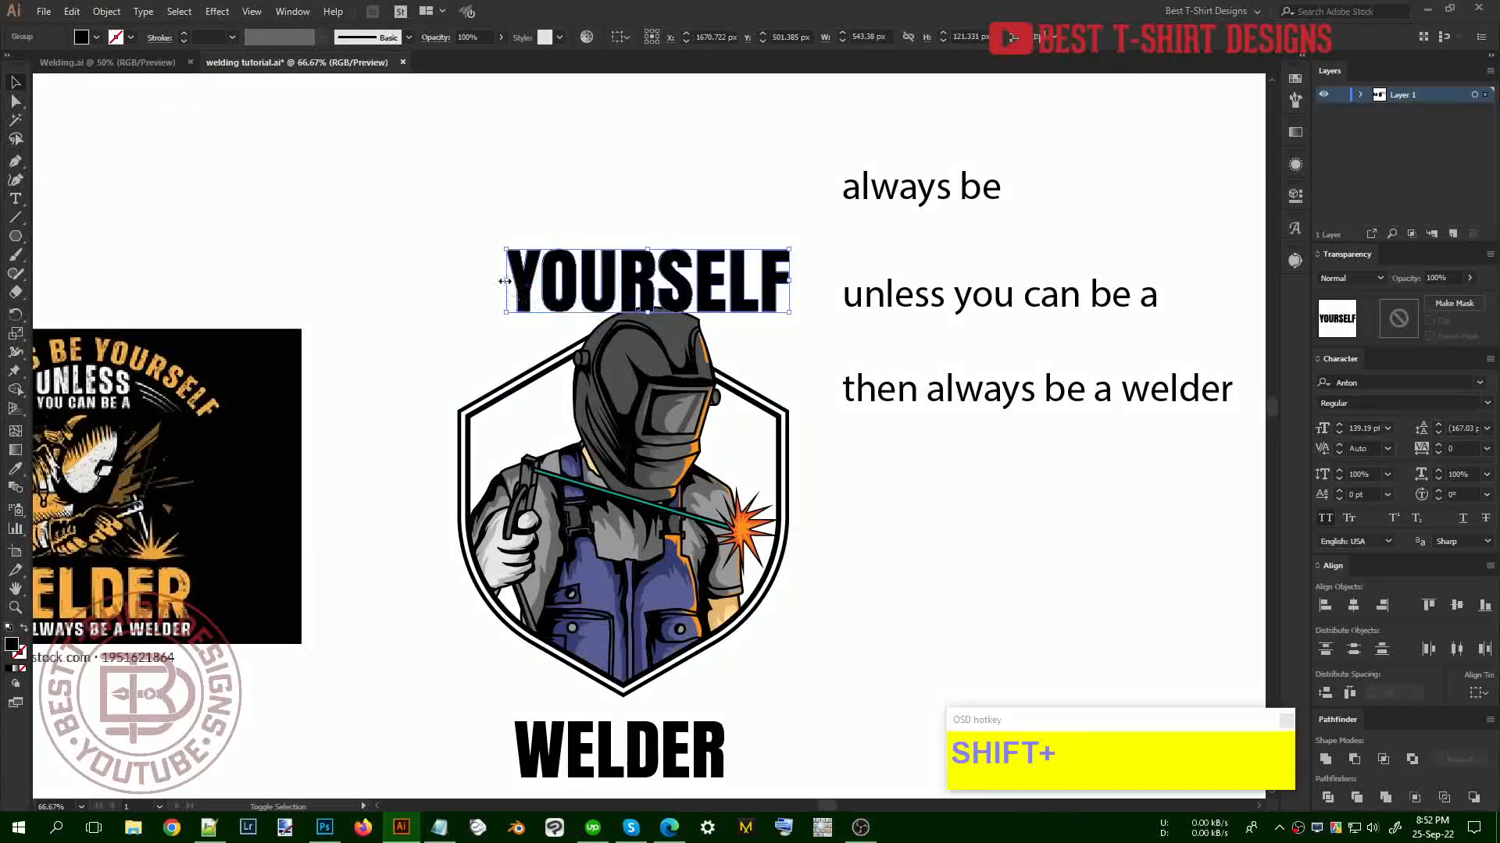
left_click_drag(507, 279, 457, 279)
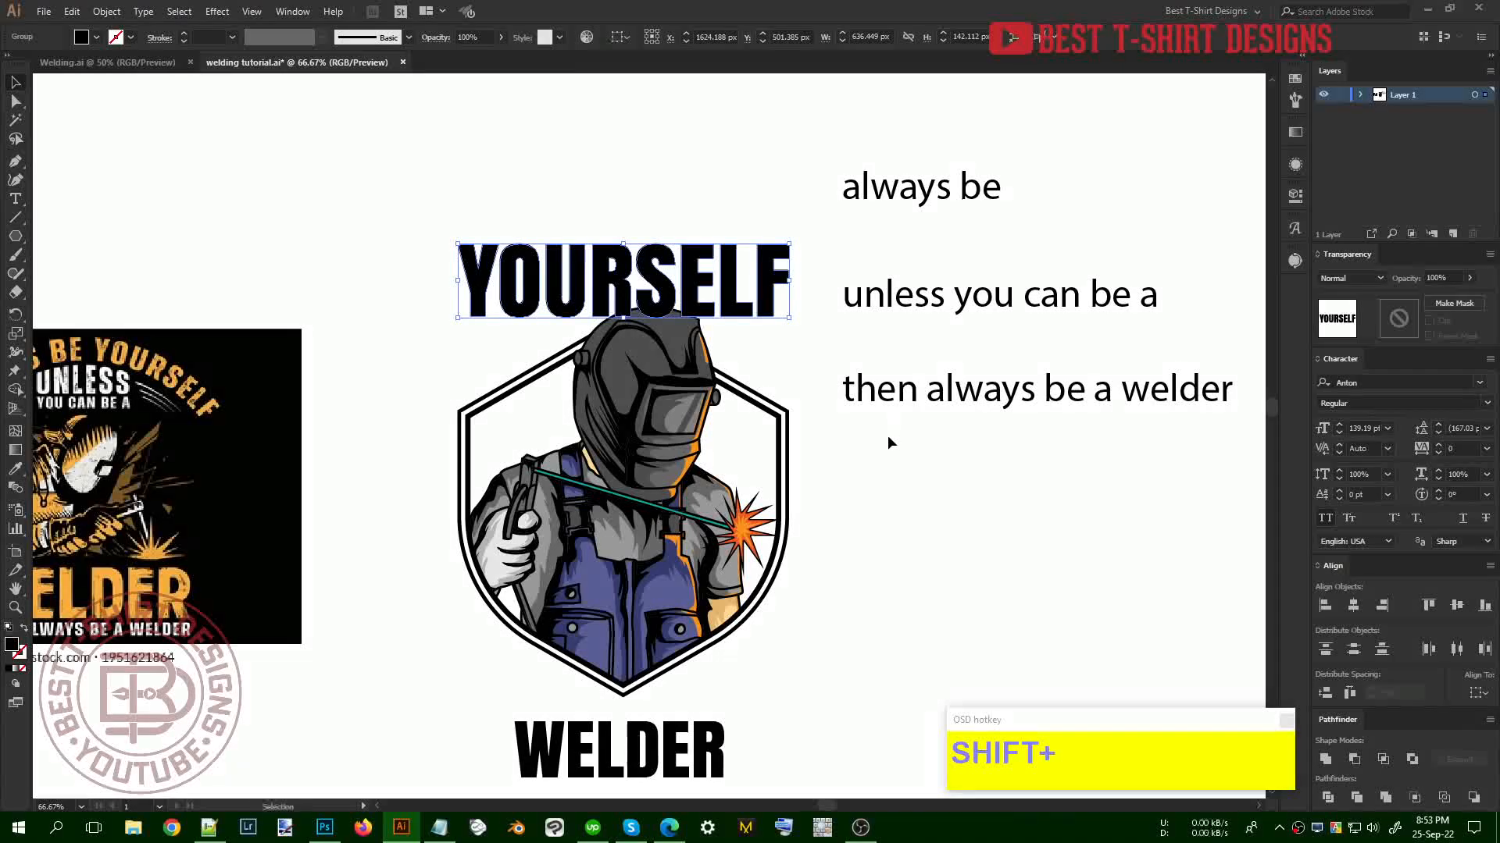
left_click(776, 349)
Draw a rectangle about 630 by 288 px over YOURSELF and the helmet's upper part, and swap its fill and stroke
left_click(16, 235)
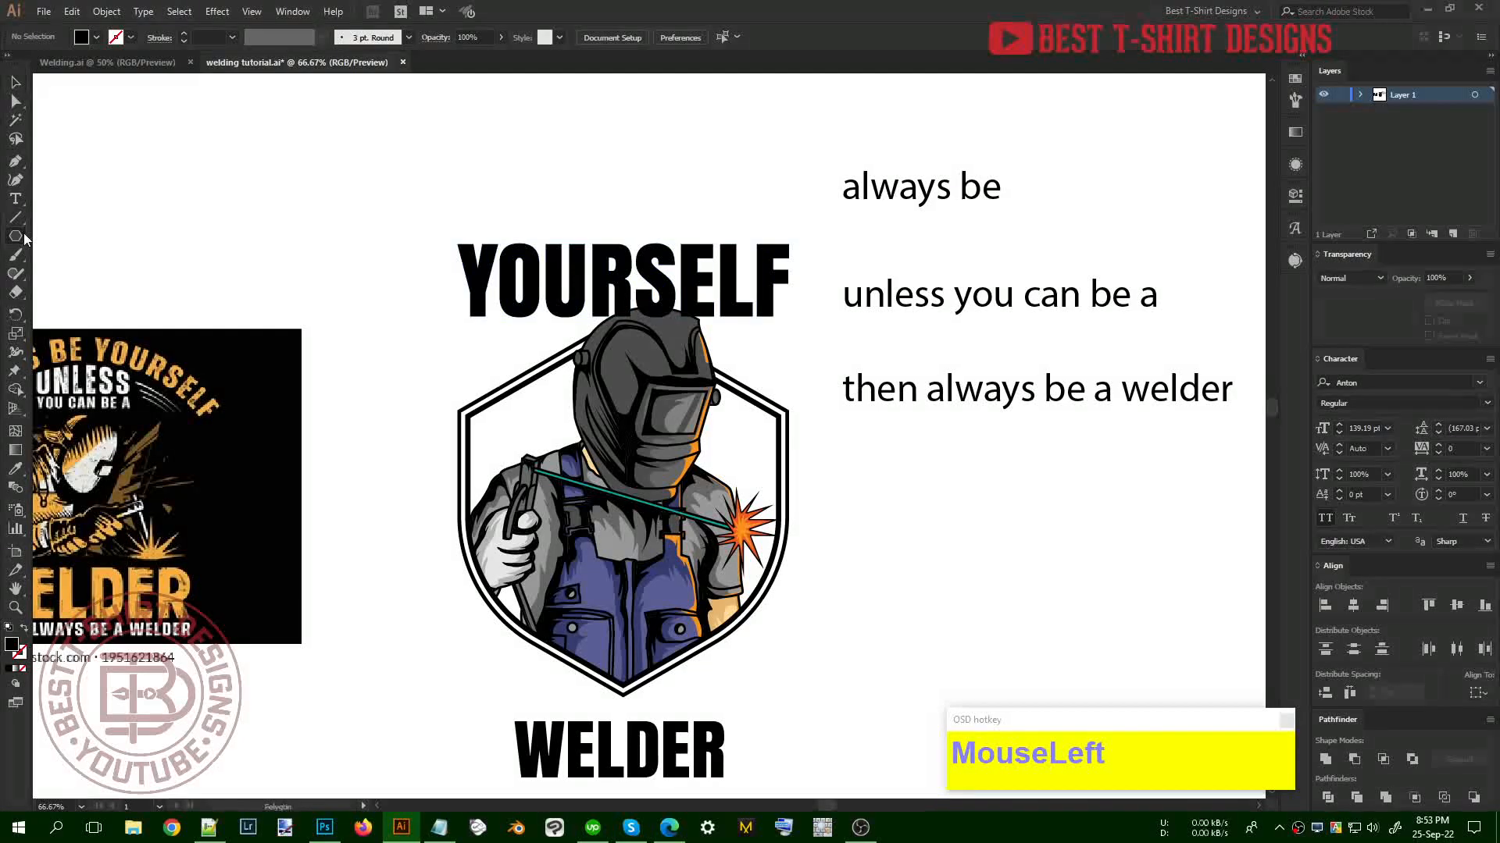
left_click_drag(21, 236, 74, 234)
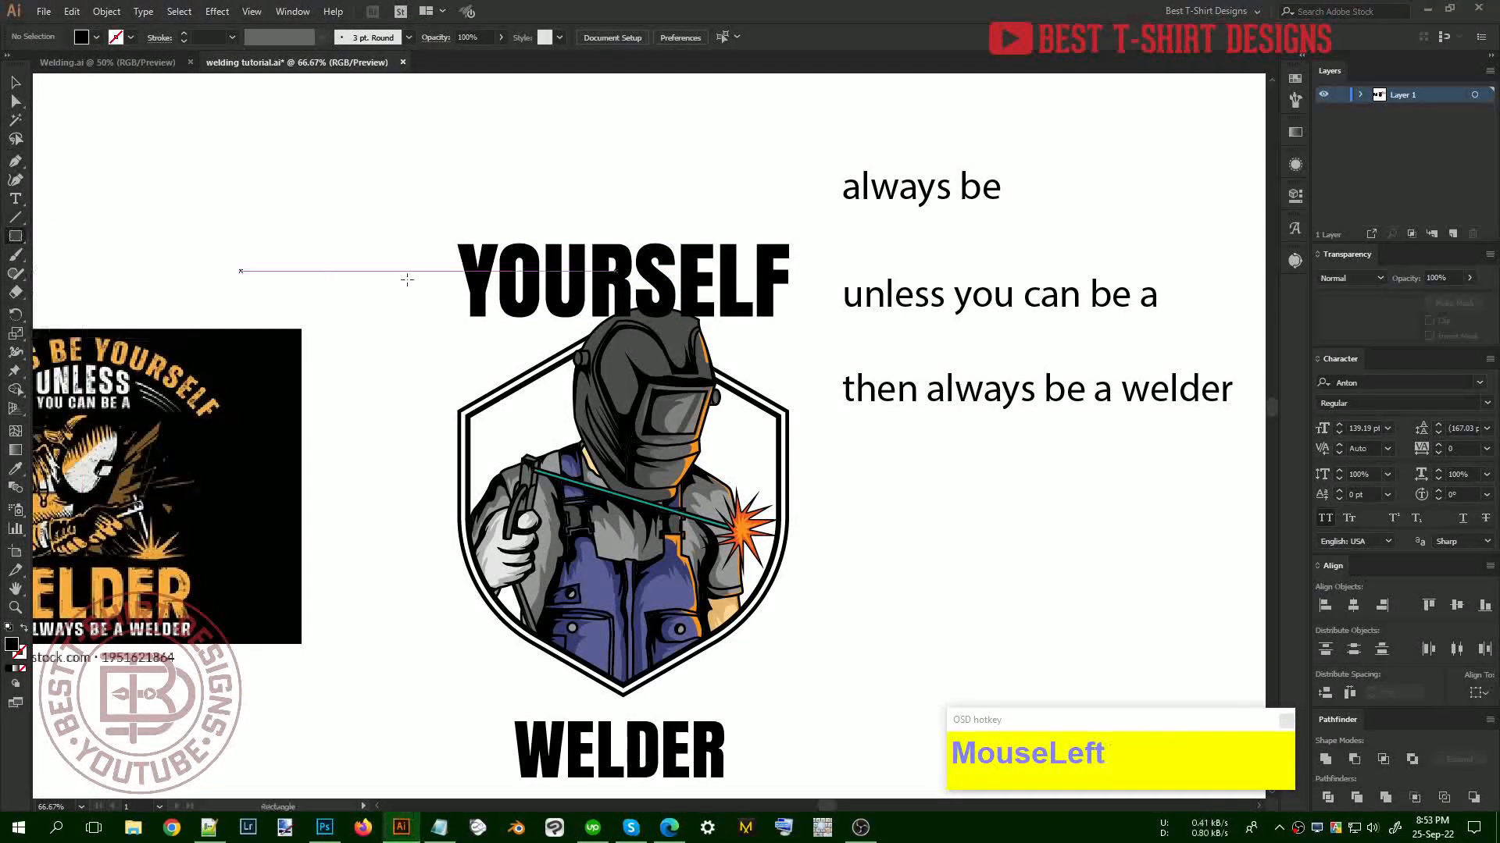
left_click_drag(460, 244, 786, 396)
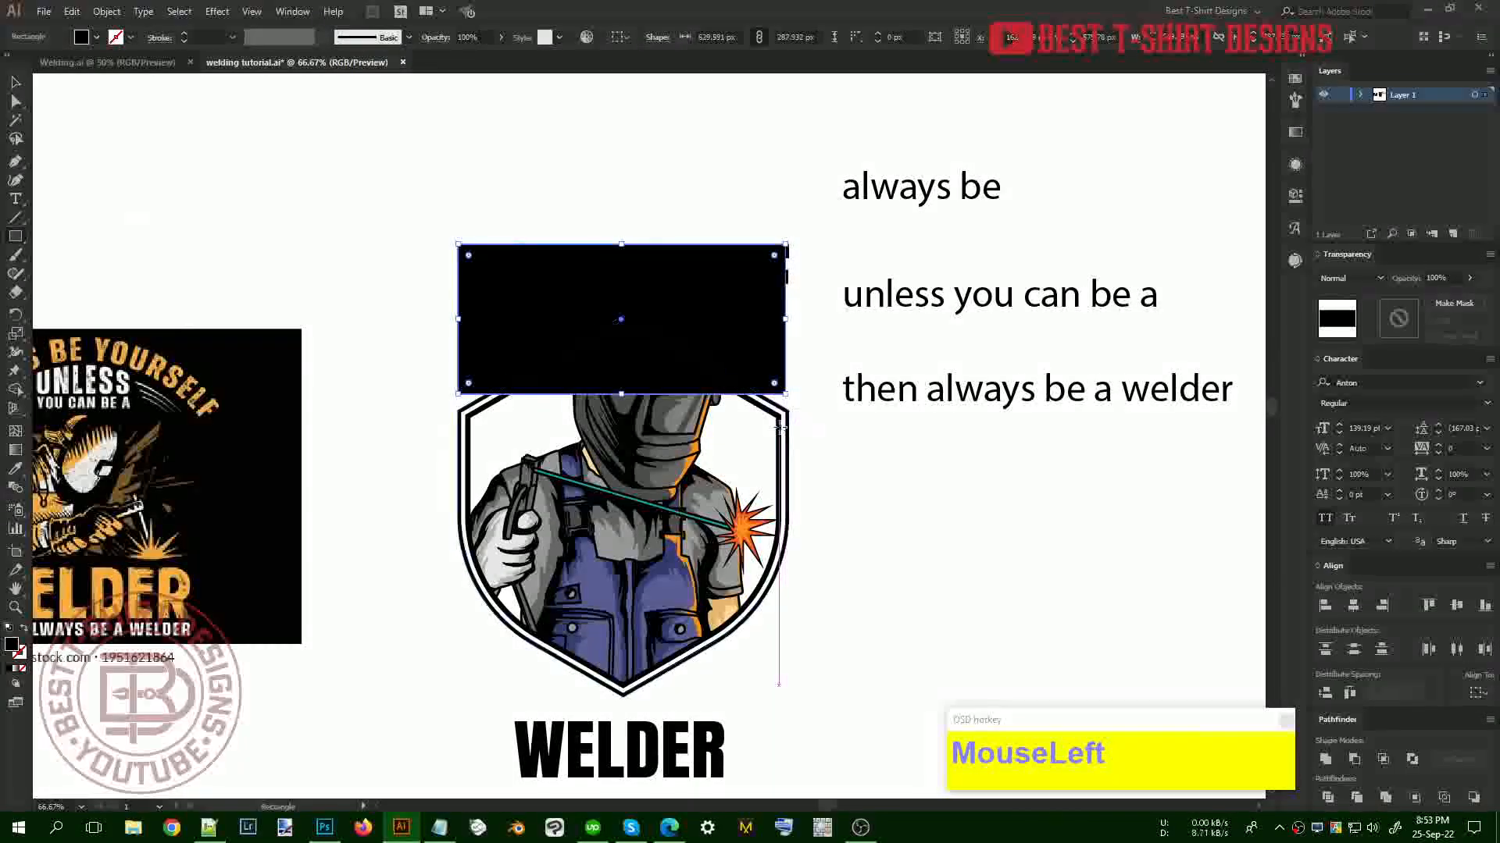
key("shift+x")
key("v")
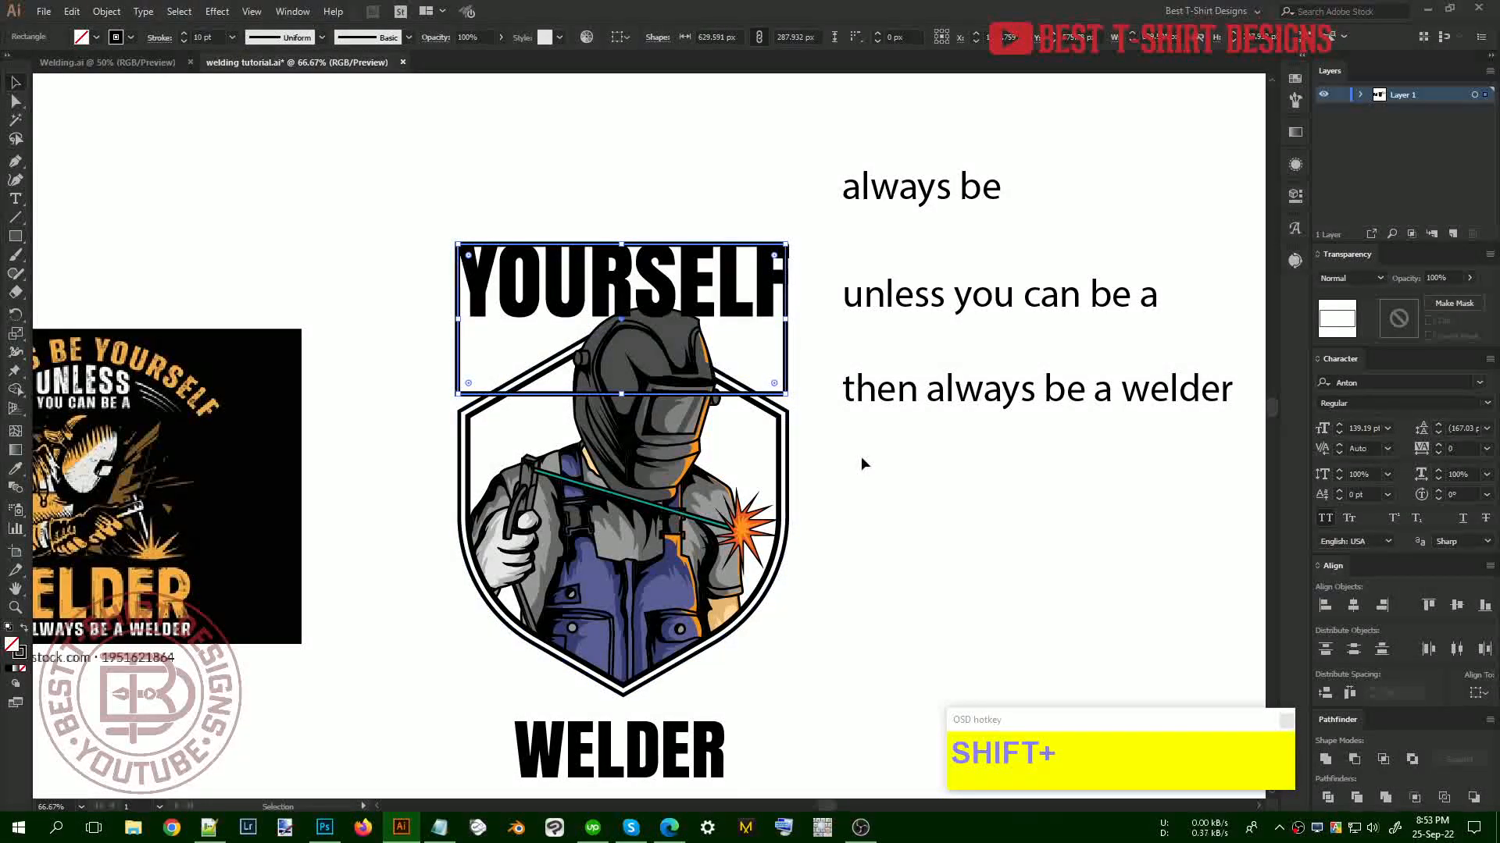
left_click(813, 428)
Add an anchor point at the midpoint of the rectangle's lower edge
scroll(808, 433, "up", 1, "alt")
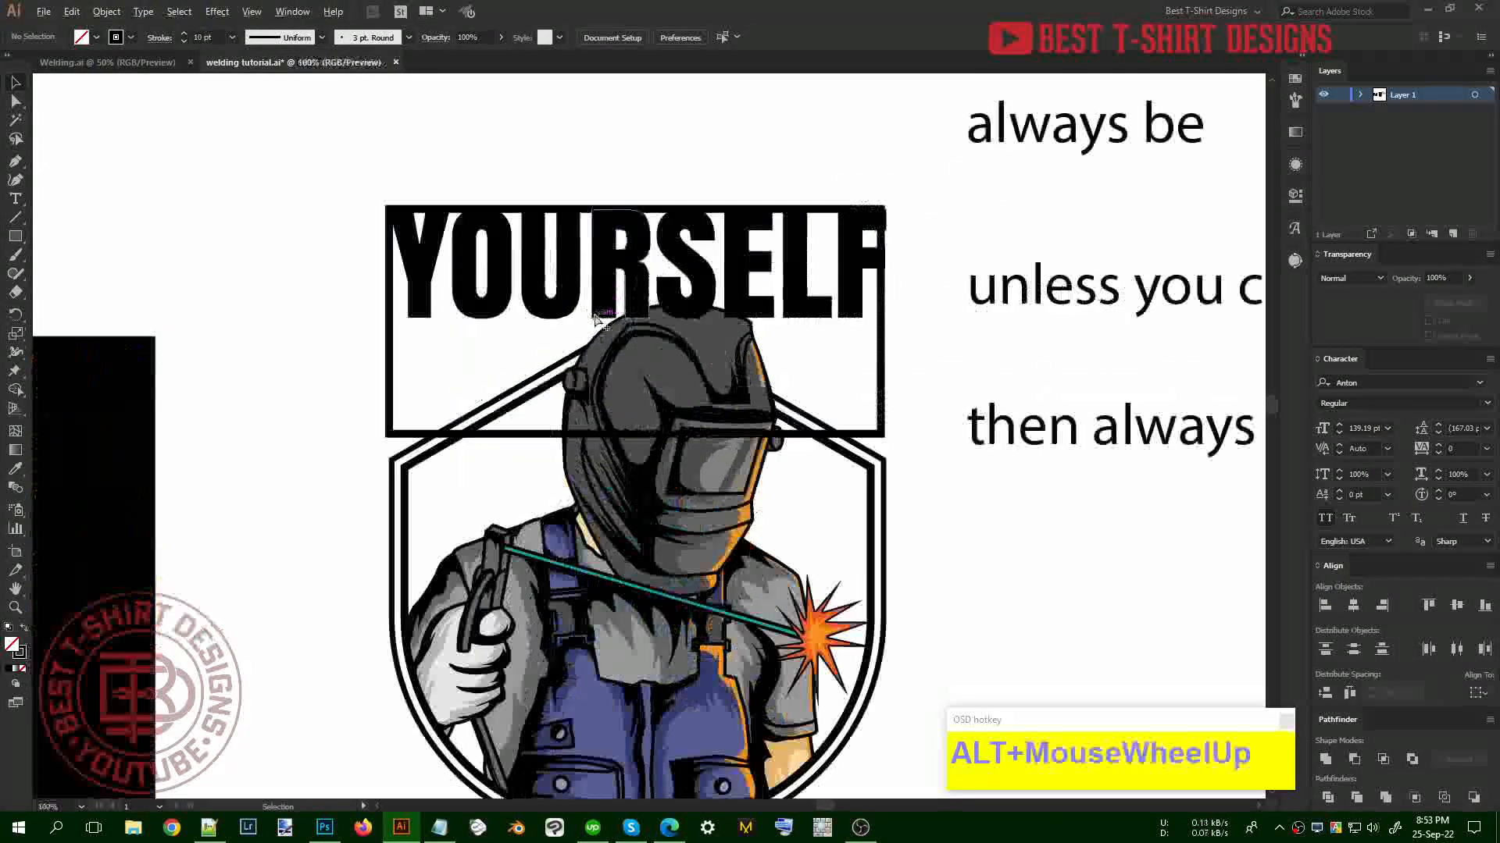
left_click(799, 436)
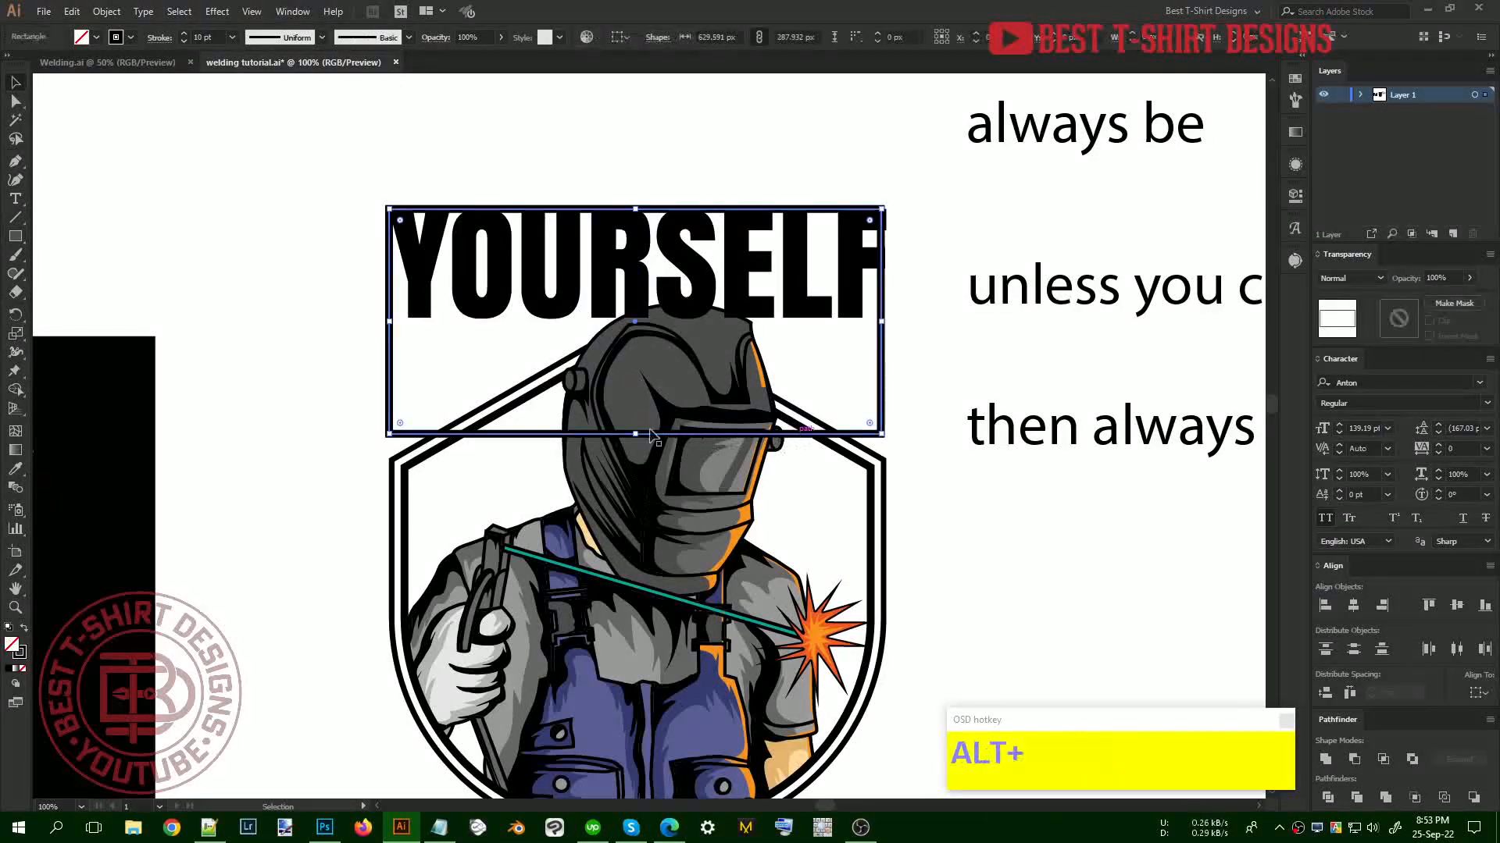
scroll(637, 435, "up", 4, "alt")
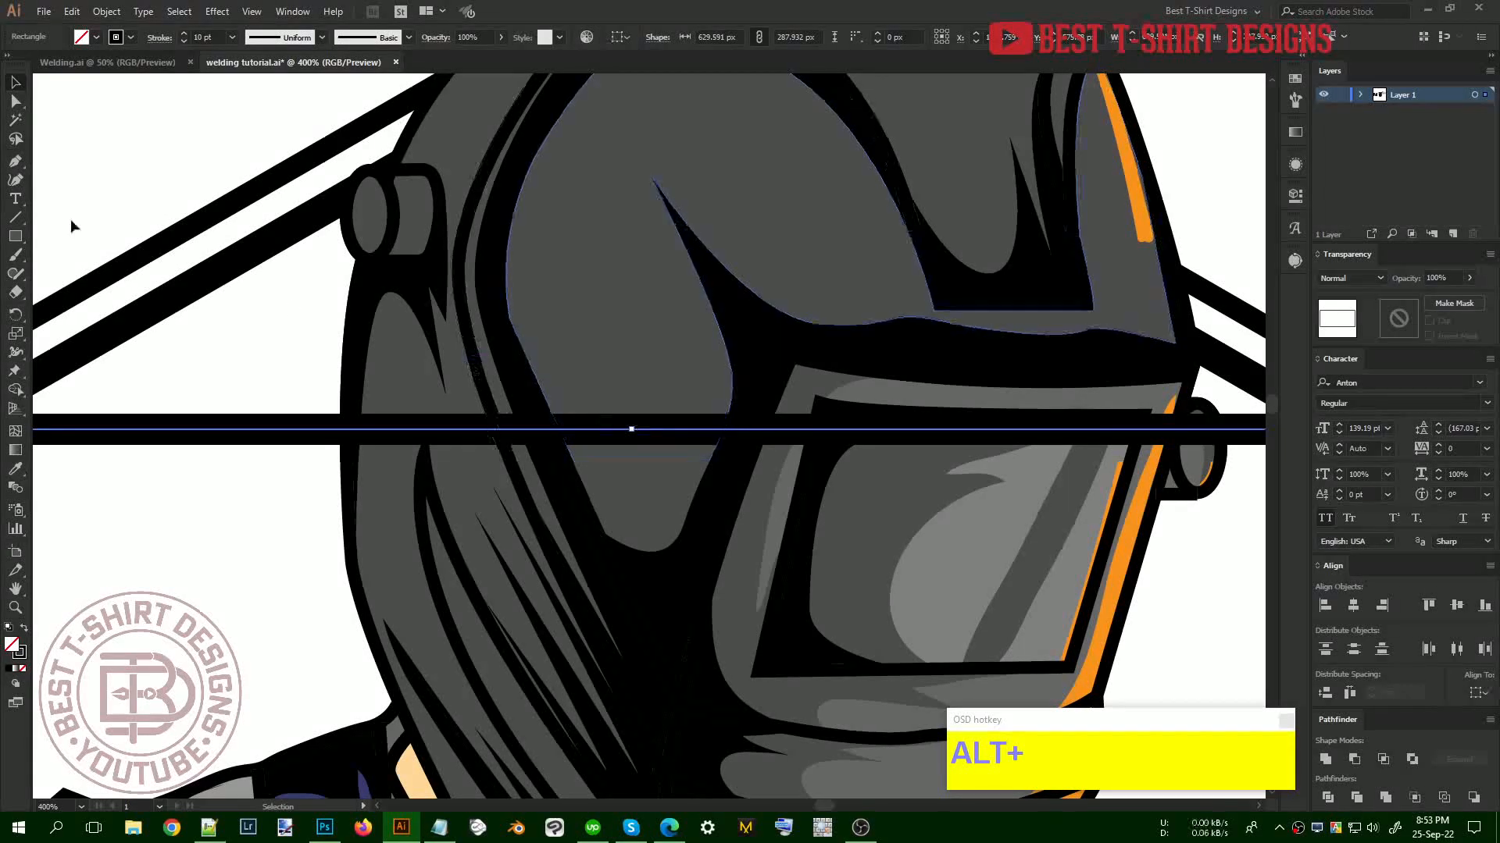
left_click(16, 164)
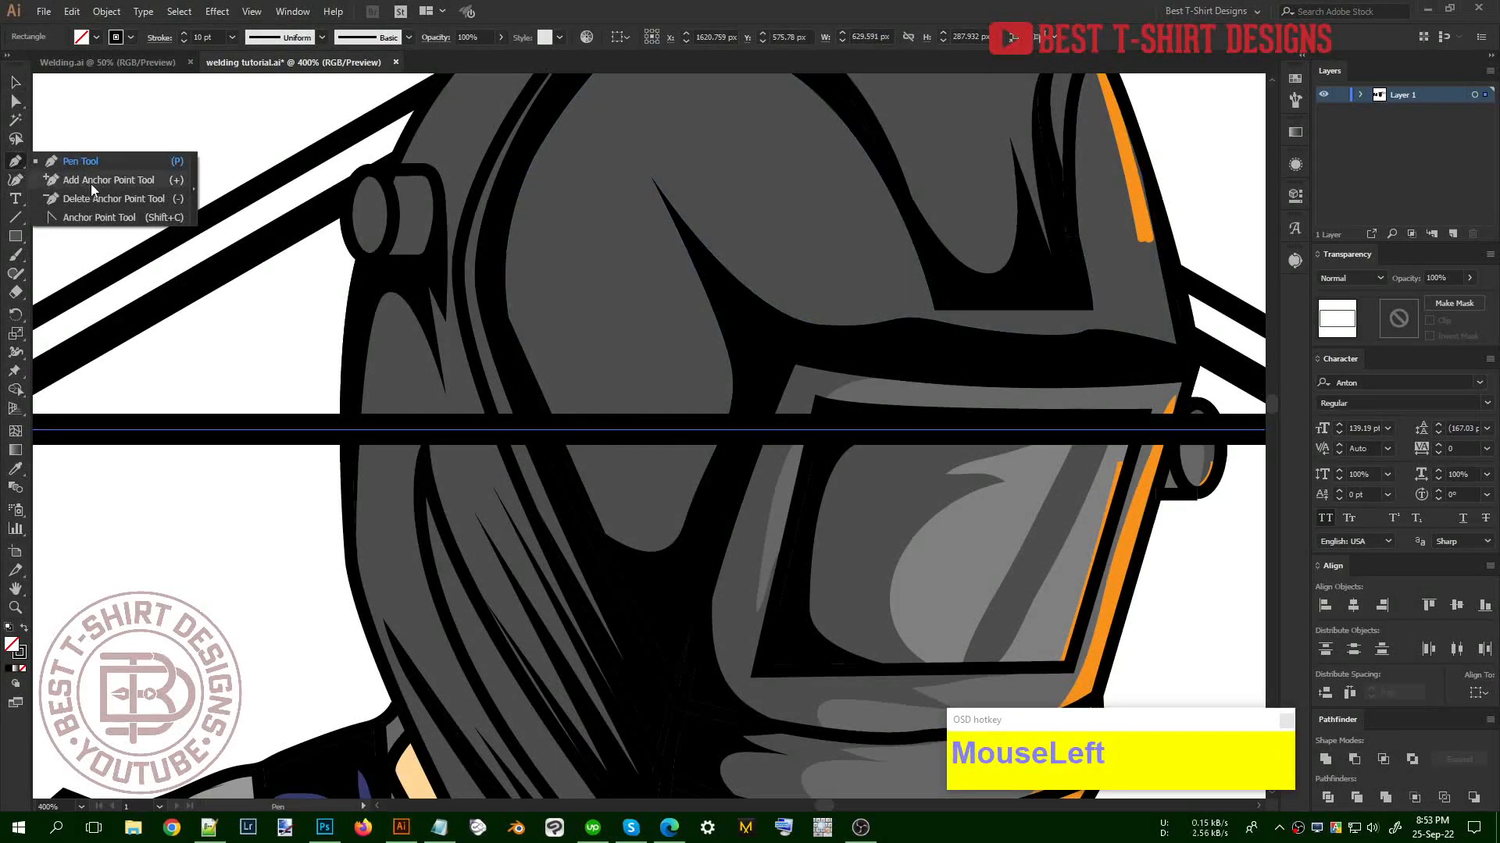
left_click(695, 4)
key("v")
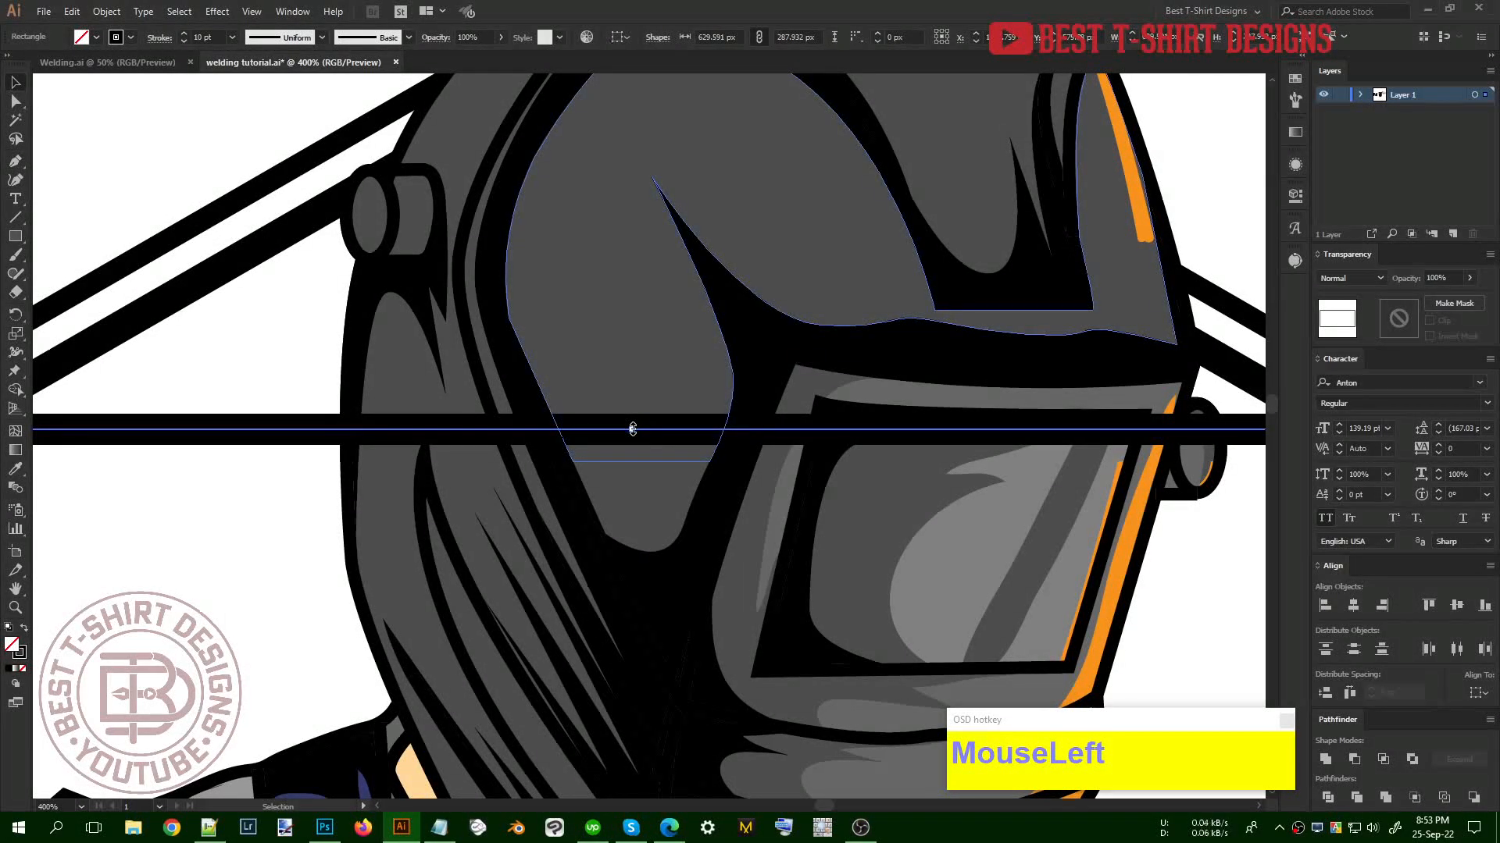
key("plus")
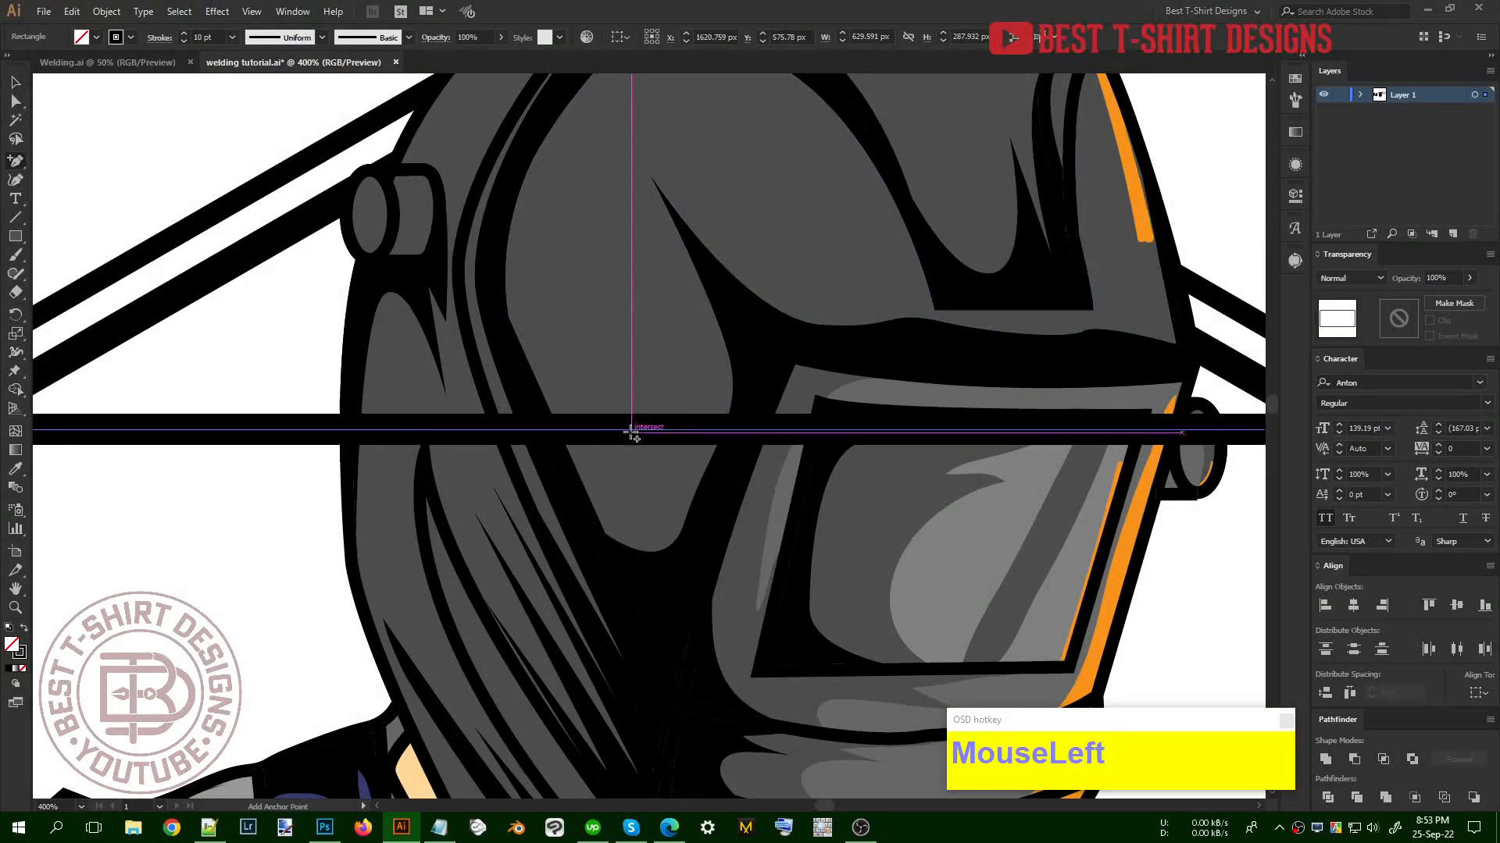
left_click(631, 431)
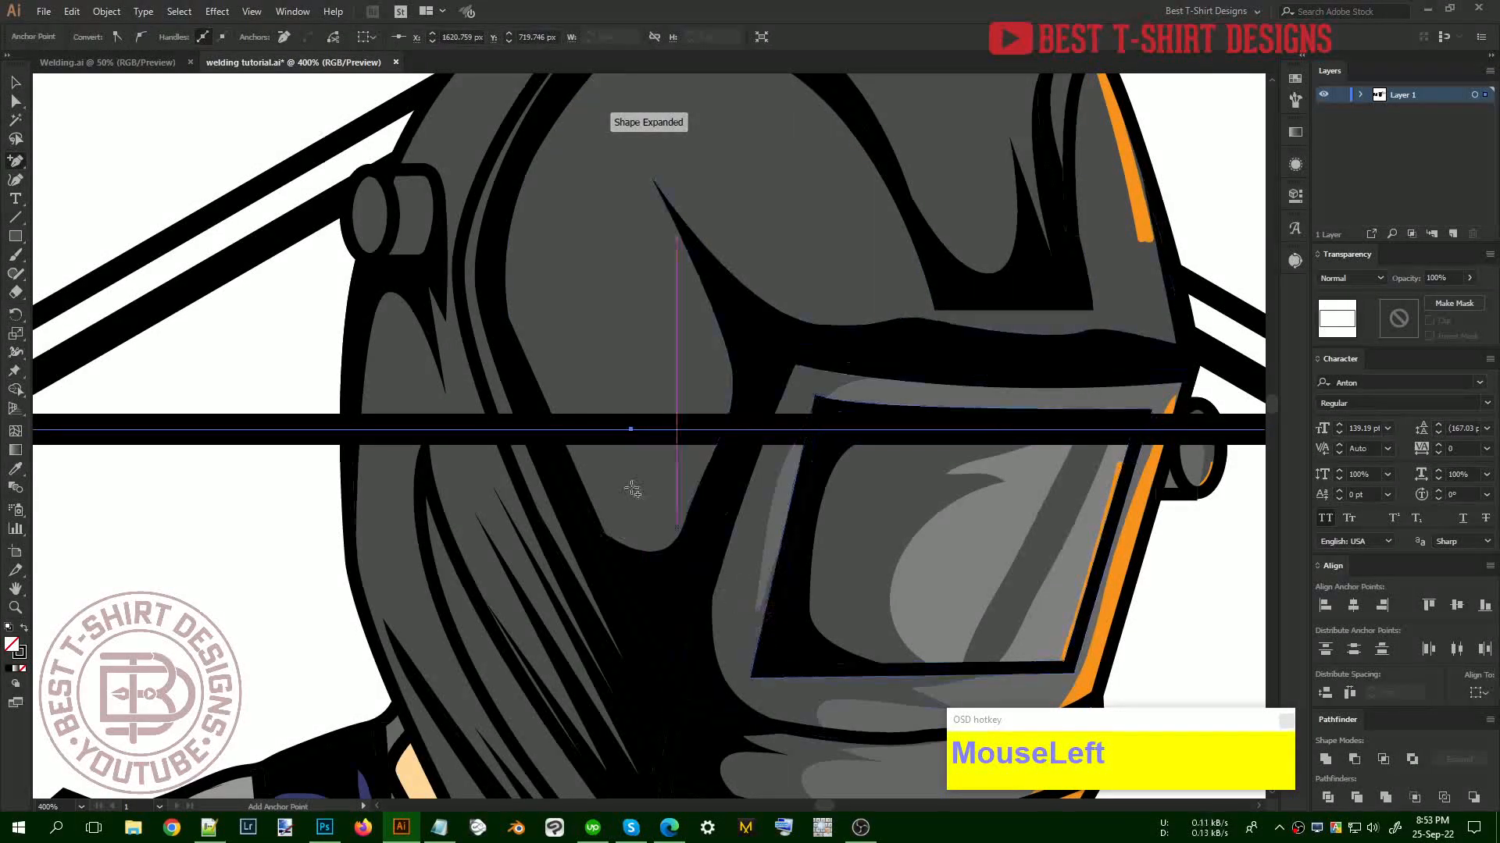
scroll(649, 418, "up", 3, "alt")
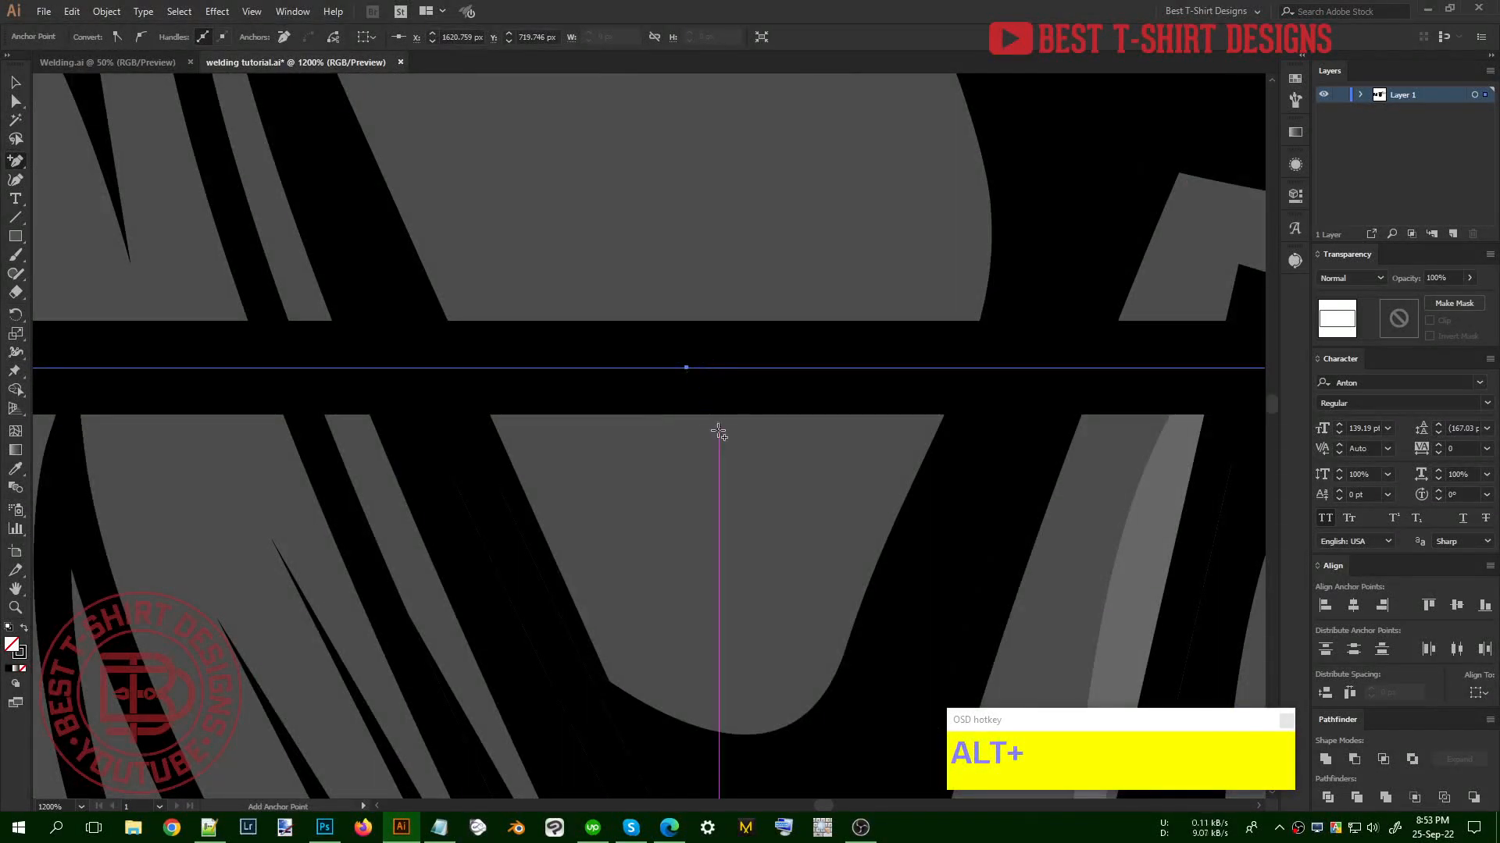
Raise the midpoint anchor of the rectangle's lower edge about 180 px to form a peaked notch parallel to the shield's top
key("a")
left_click(688, 367)
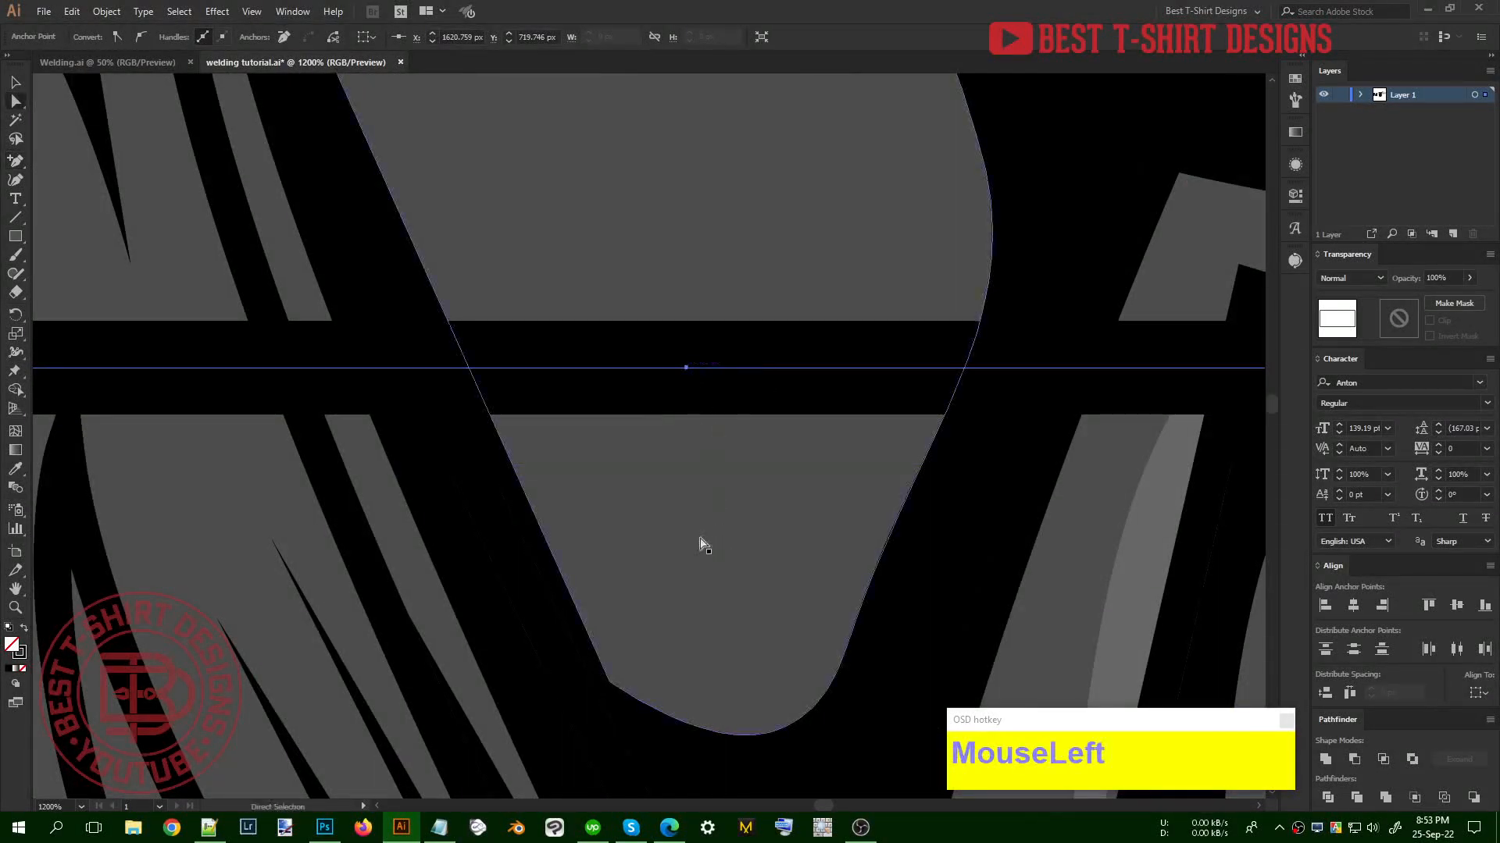
scroll(643, 459, "down", 5, "alt")
scroll(645, 461, "down", 1, "alt")
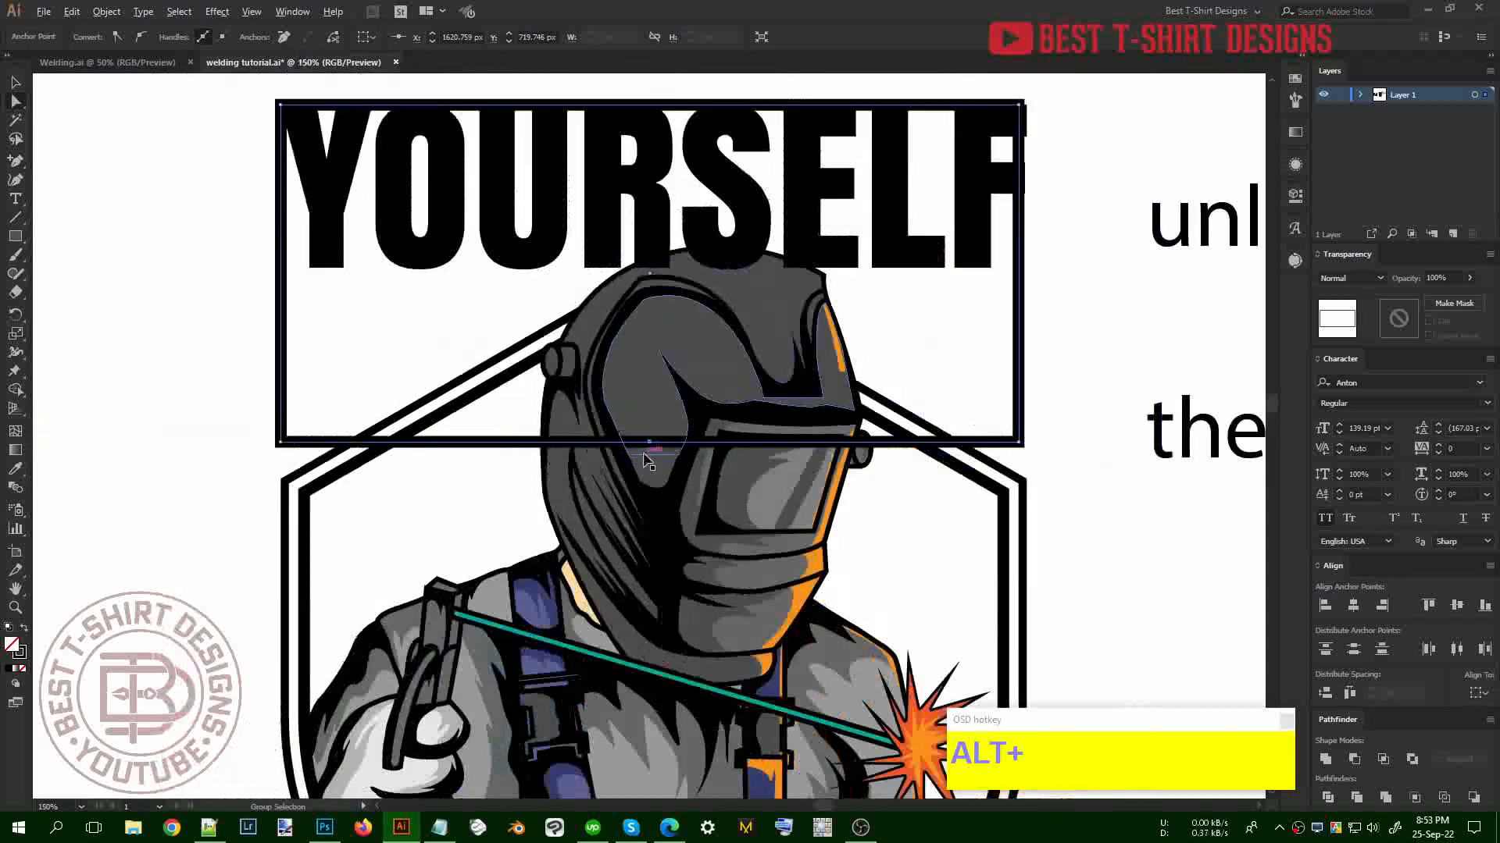
key("shift+Up")
key("shift+Up")
key("shift+Up")
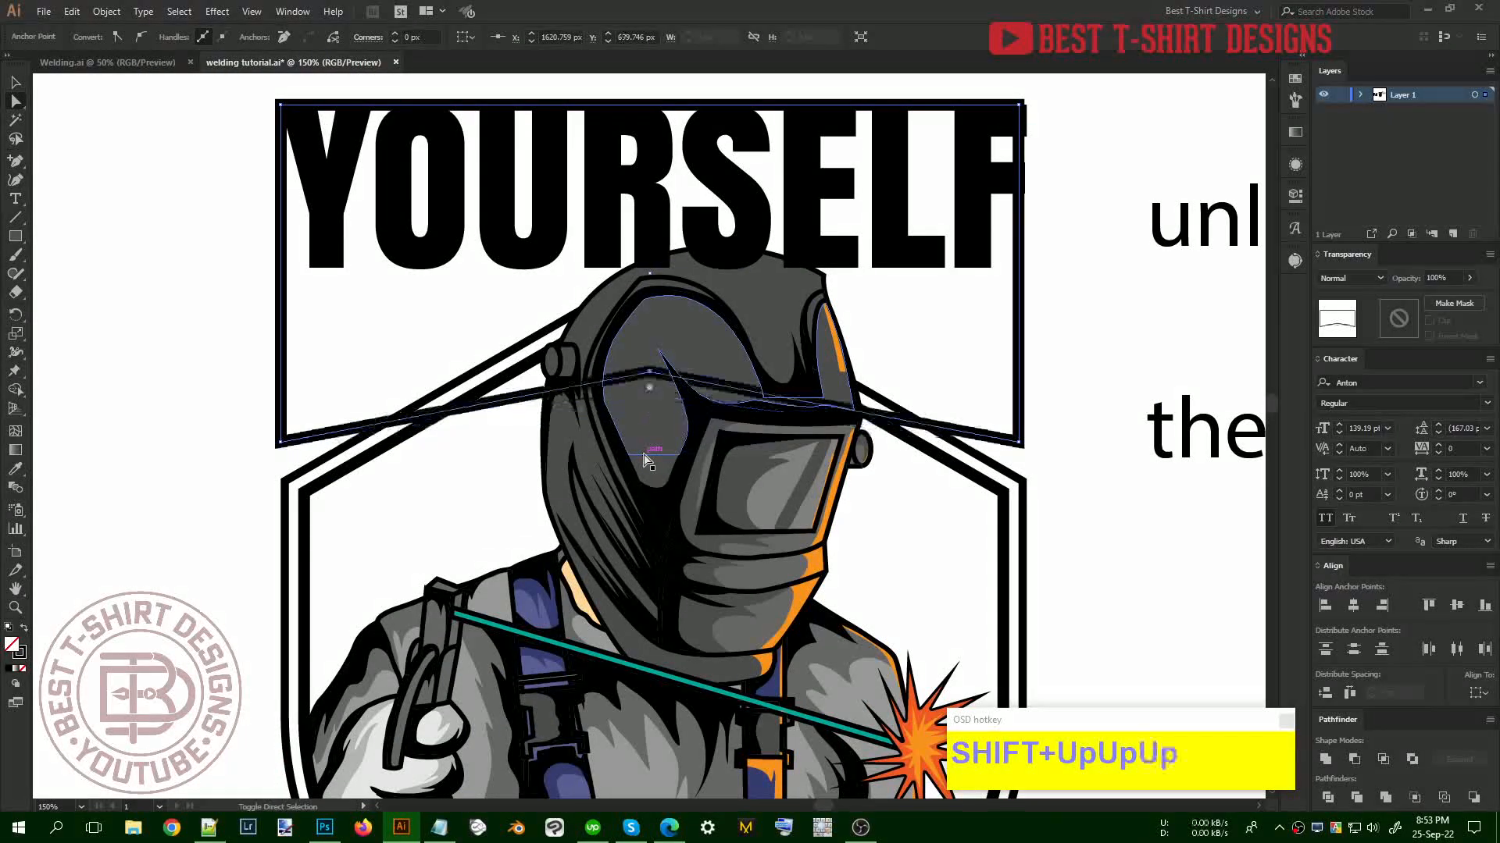
key("shift+Up")
key("shift+Up")
key("shift+Up")
key("shift+Up")
key("shift+Up")
key("shift+Up")
key("shift+Up")
key("shift+Up")
key("shift+Up")
key("shift+Up")
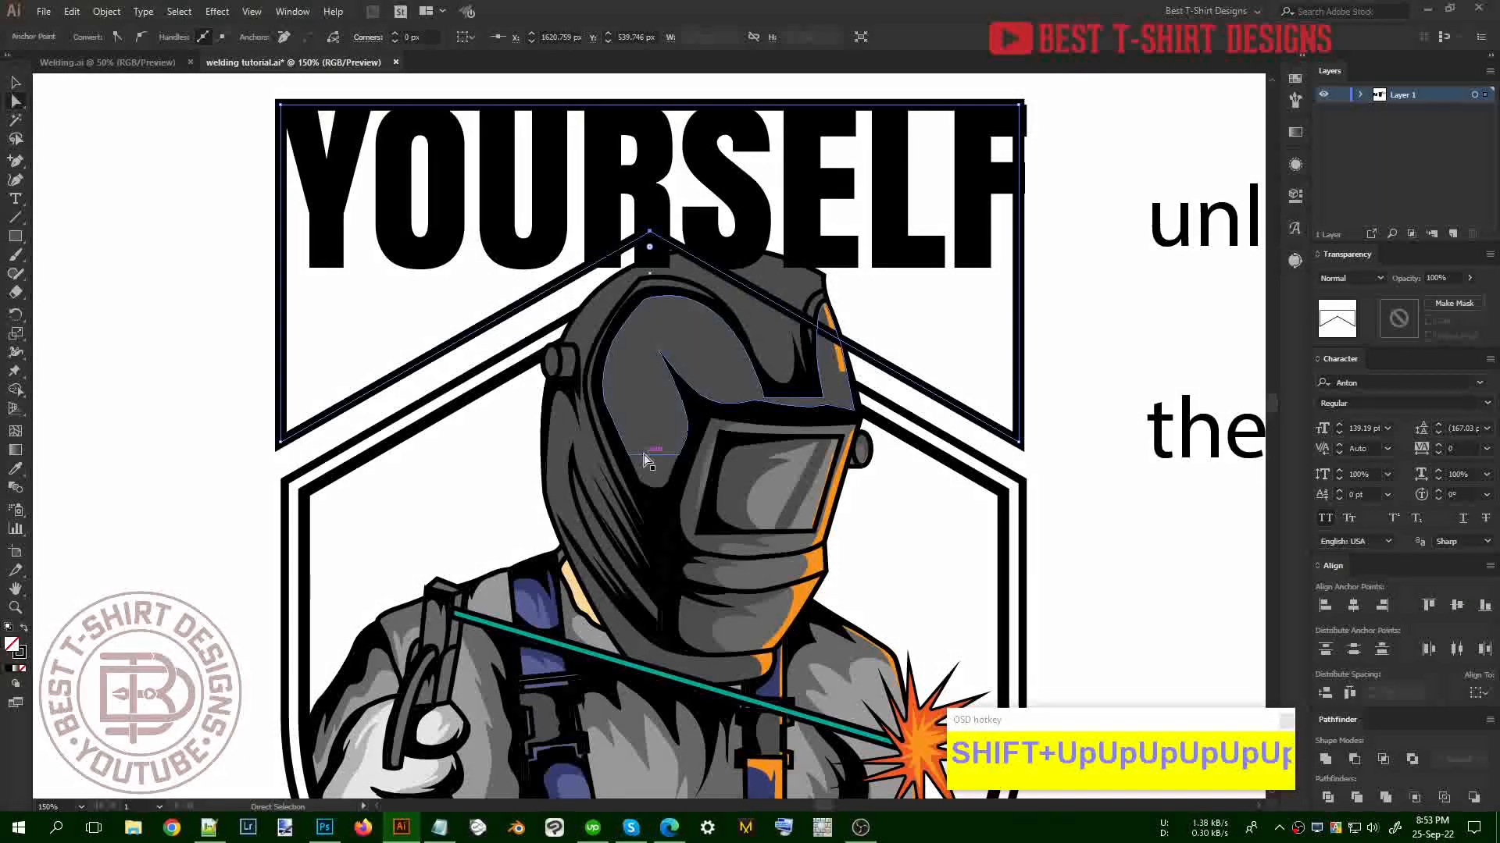
scroll(646, 461, "down", 2, "alt")
left_click(954, 522)
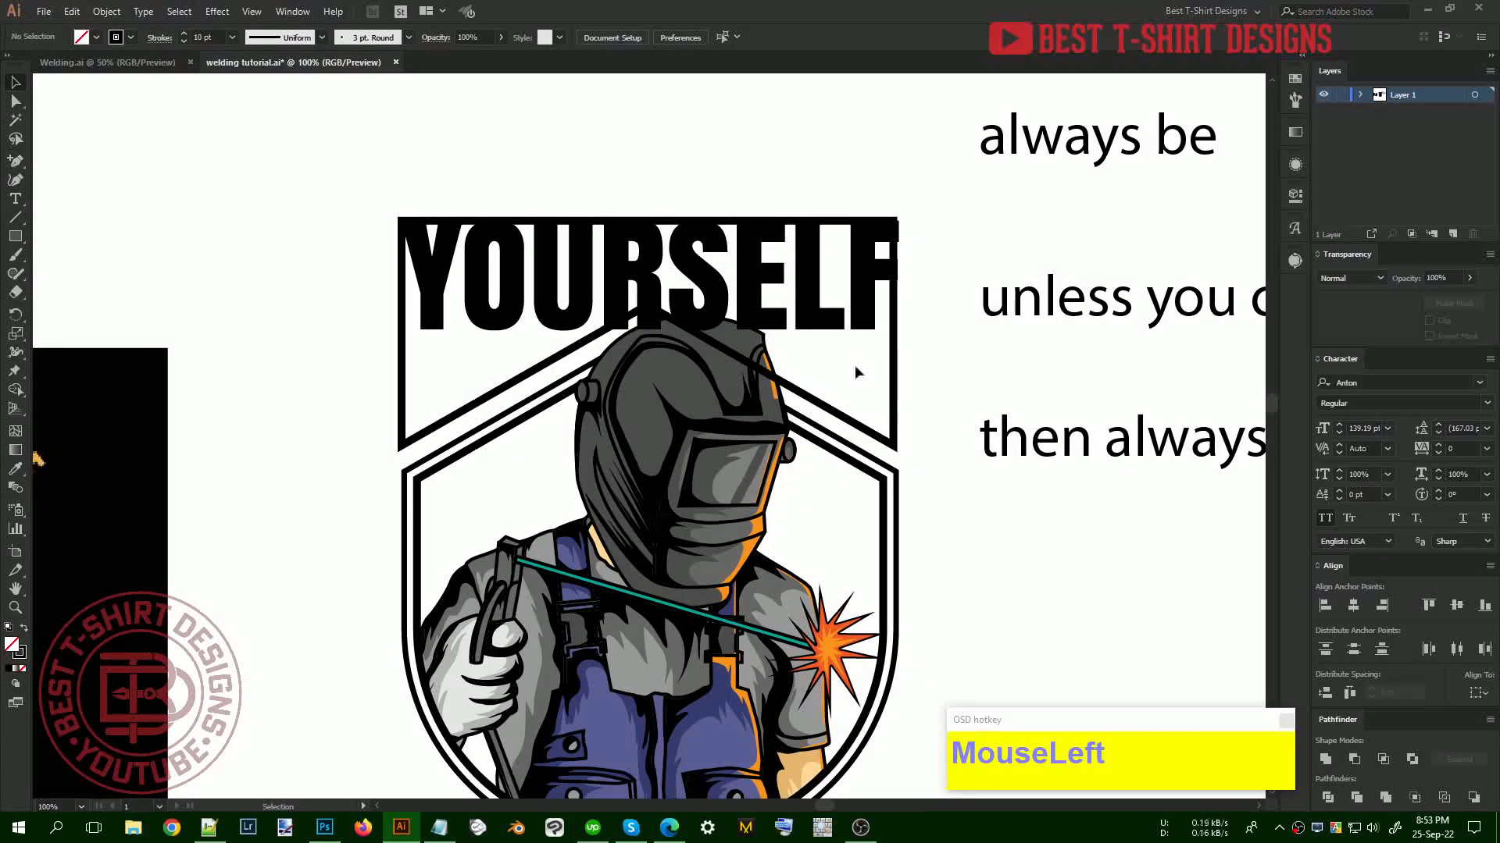
Swap the notched shape's stroke and fill, and colour its fill red to distinguish it from the word YOURSELF
left_click(778, 268)
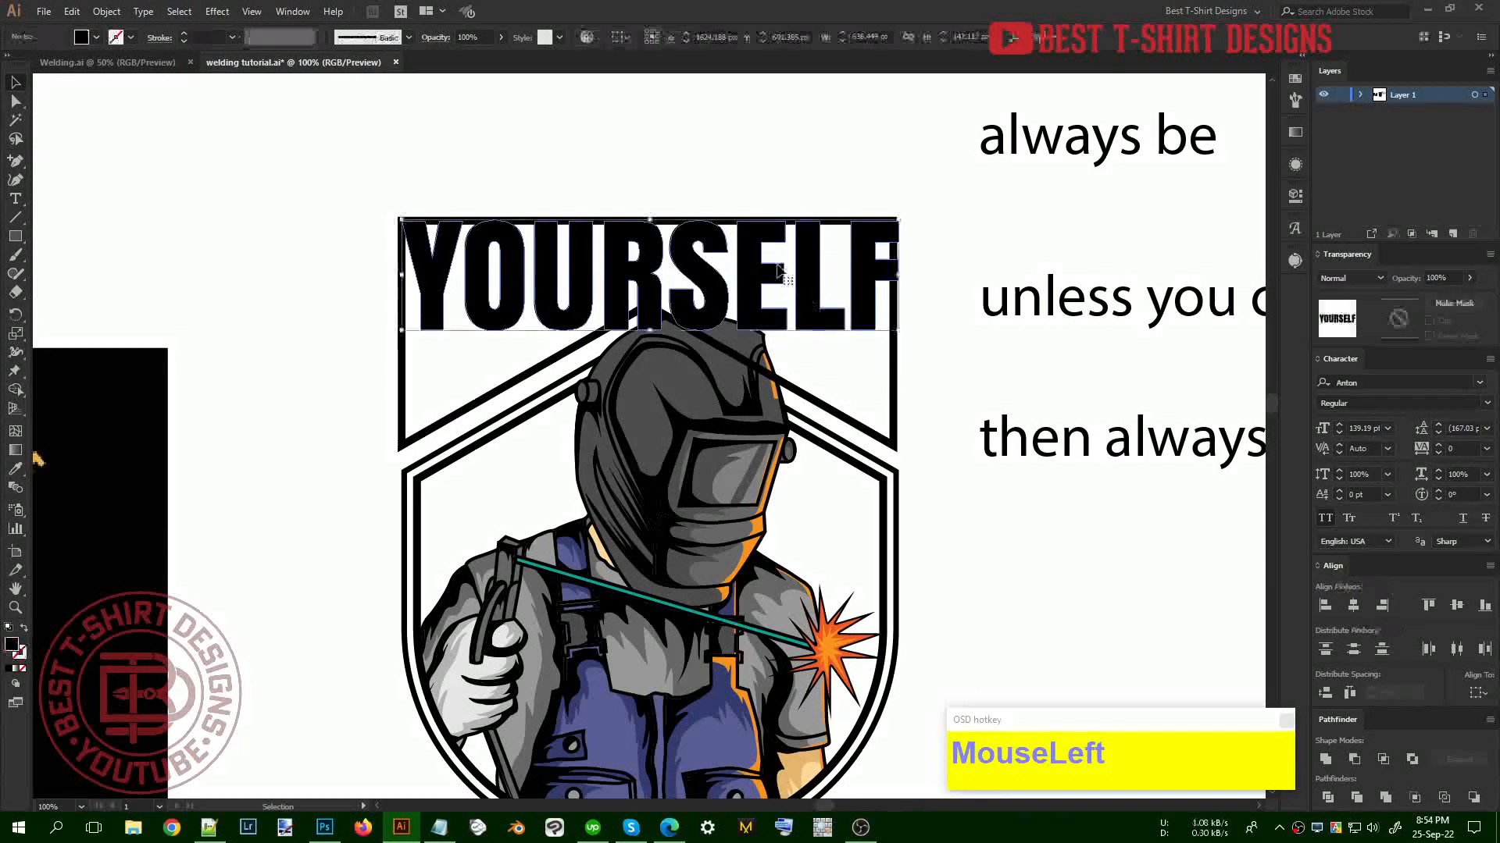
left_click(894, 397)
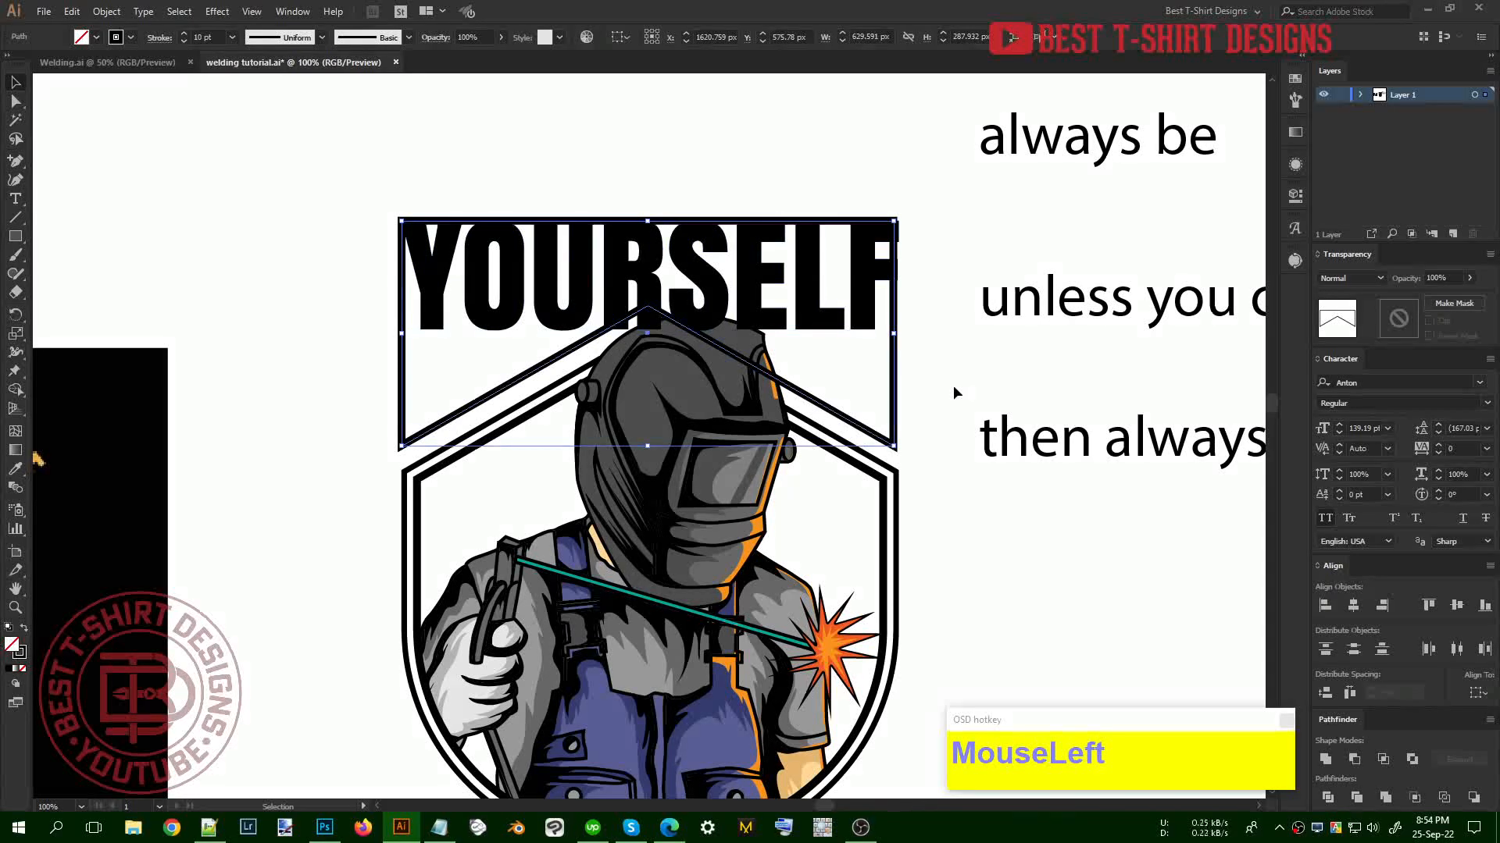
key("shift+x")
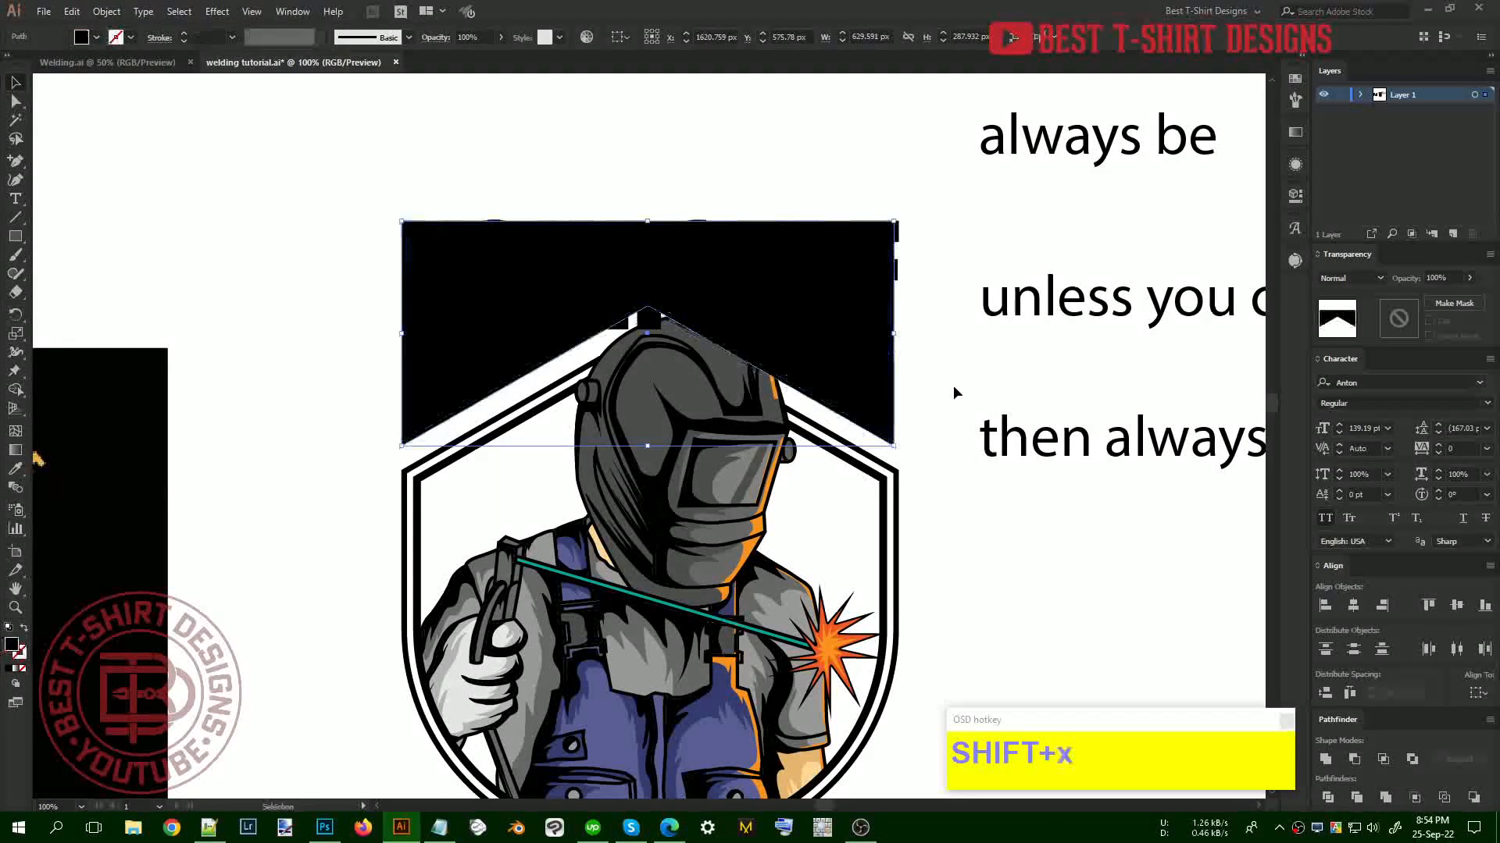
left_click(920, 335)
left_click(849, 335)
left_click(1294, 79)
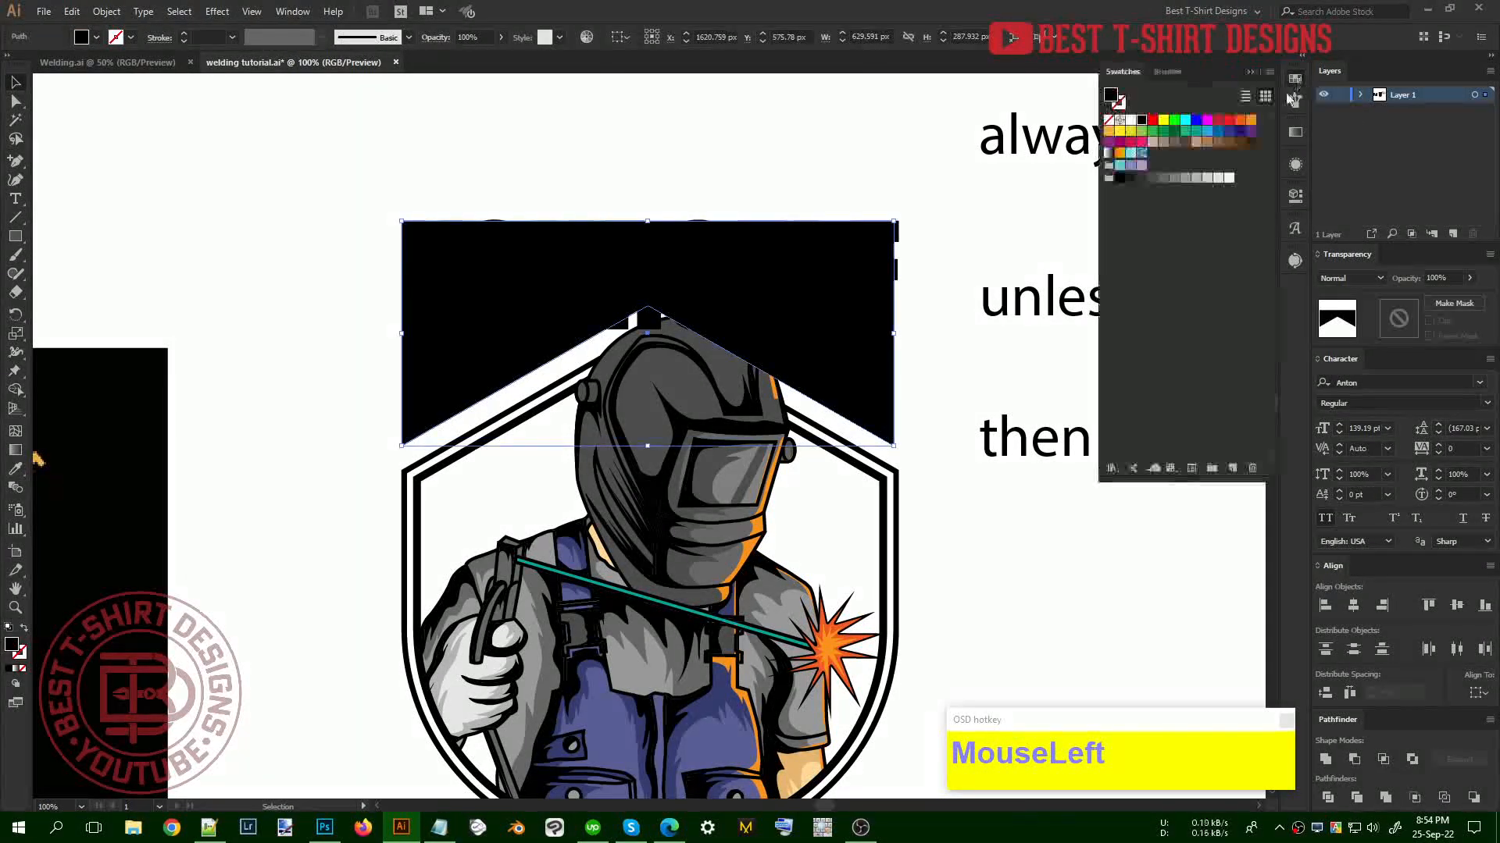
left_click(1220, 121)
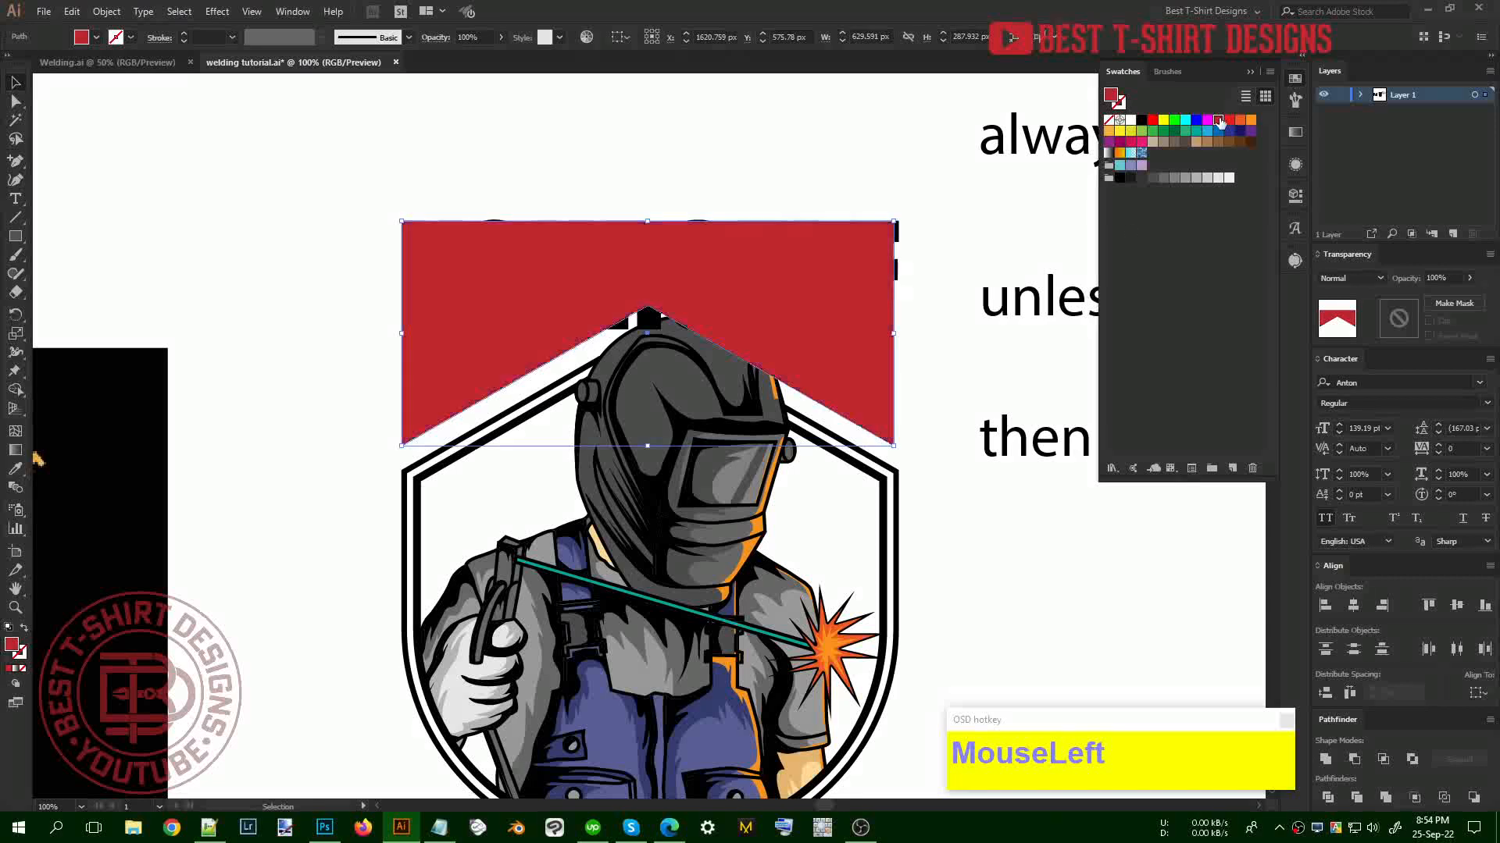
left_click(947, 339)
scroll(769, 195, "up", 1)
scroll(892, 226, "up", 2)
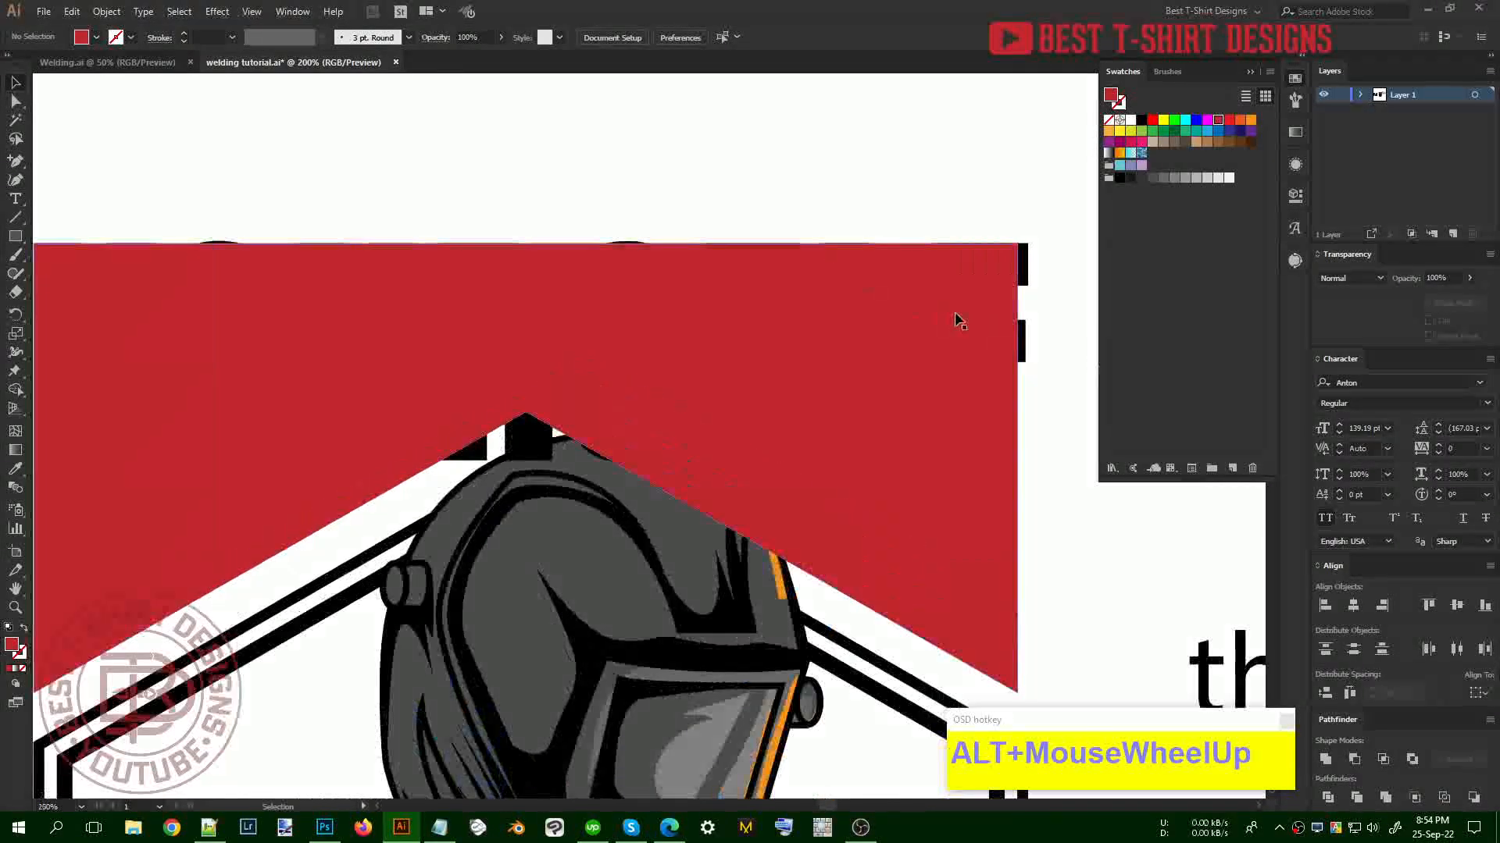
scroll(777, 254, "down", 1)
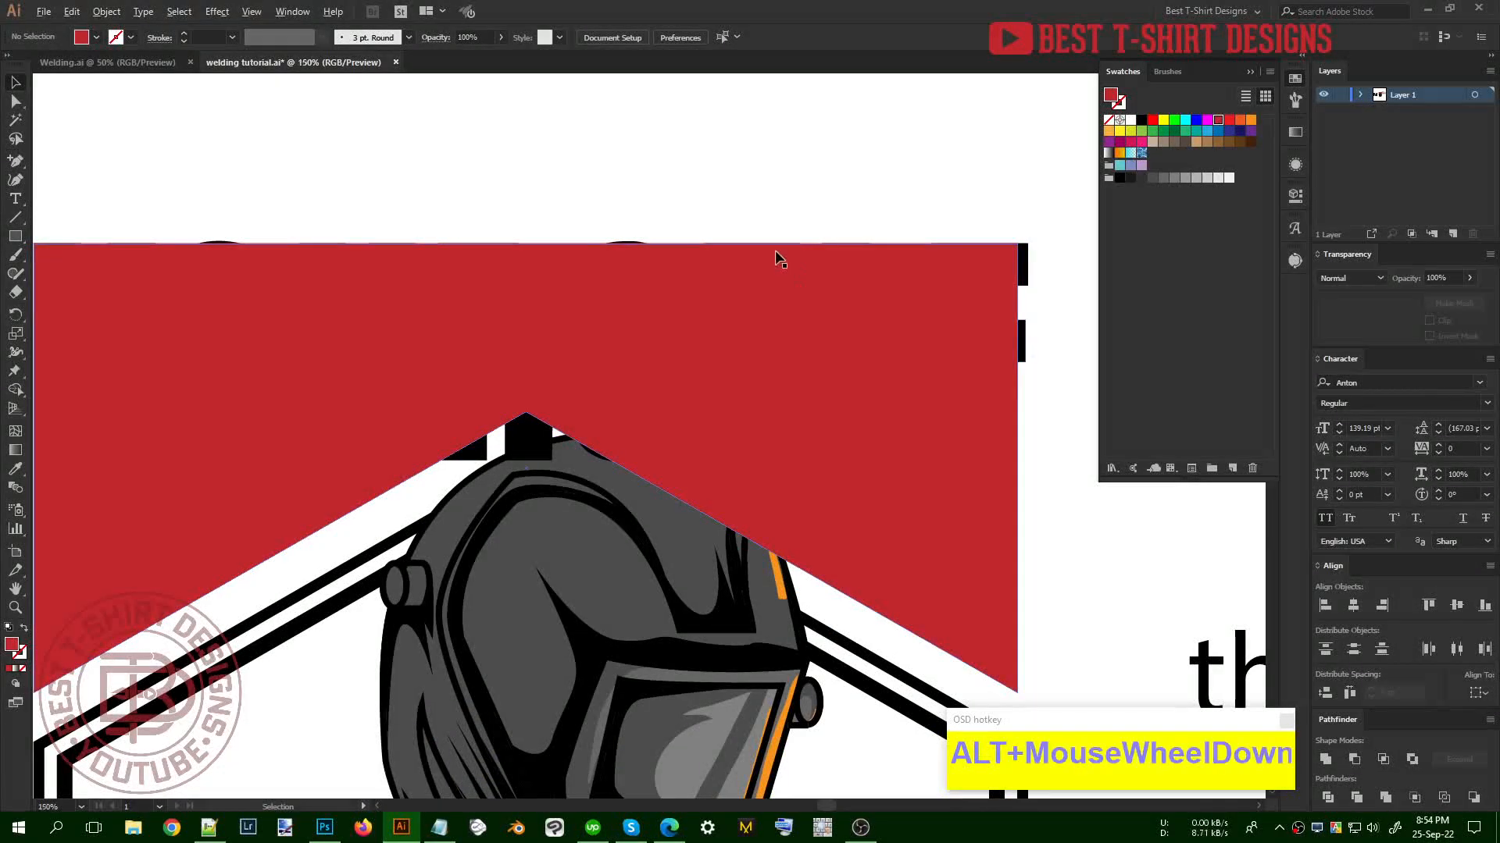
Scale the red notched shape proportionally to match YOURSELF's width, about 636 px
left_click(928, 391)
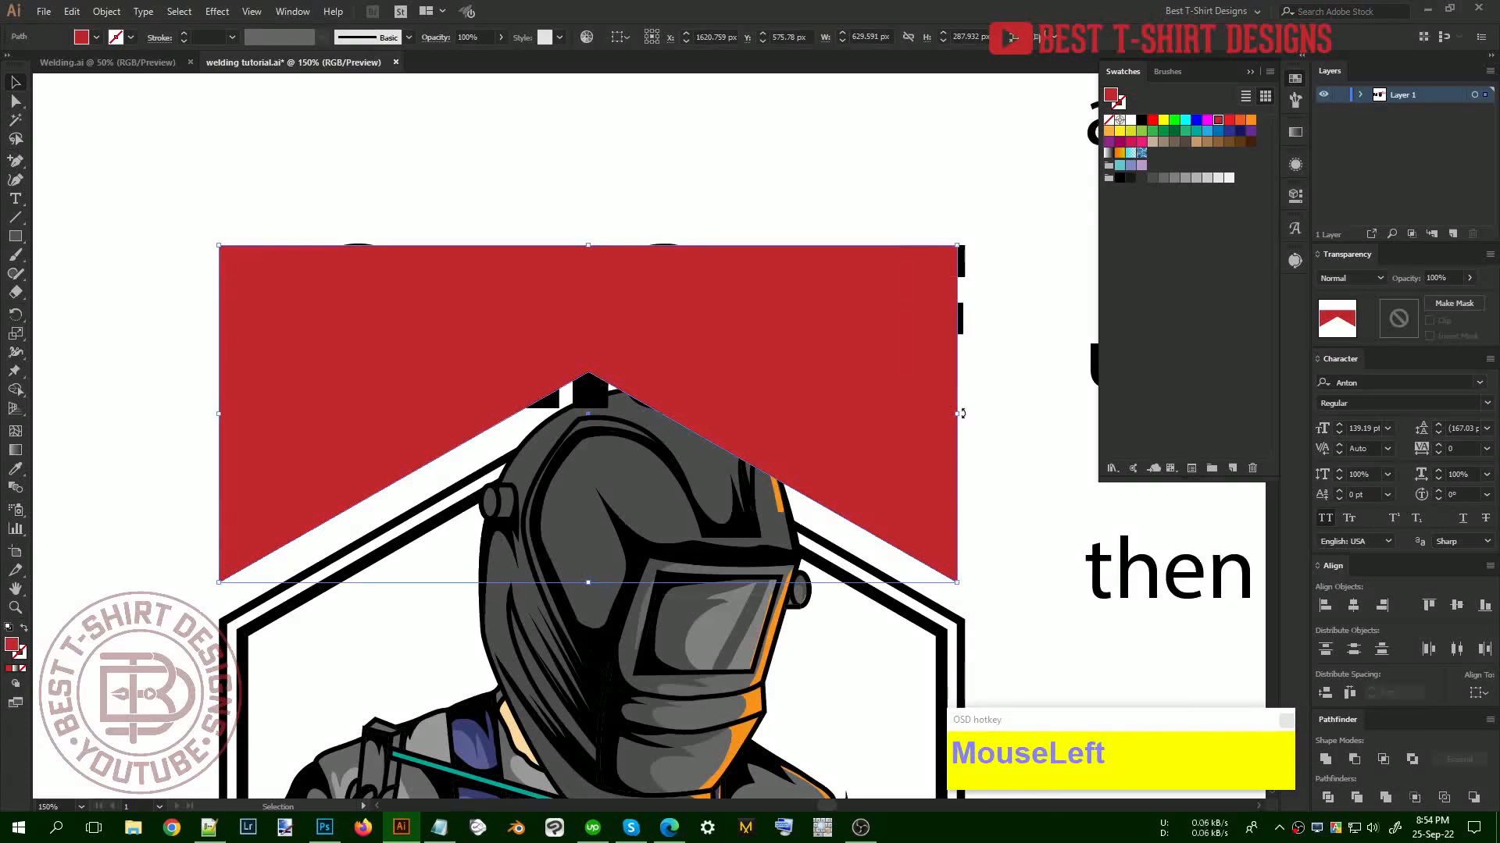
mouse_move(962, 413)
left_mouse_down()
mouse_move(928, 410)
mouse_move(965, 416)
left_mouse_up()
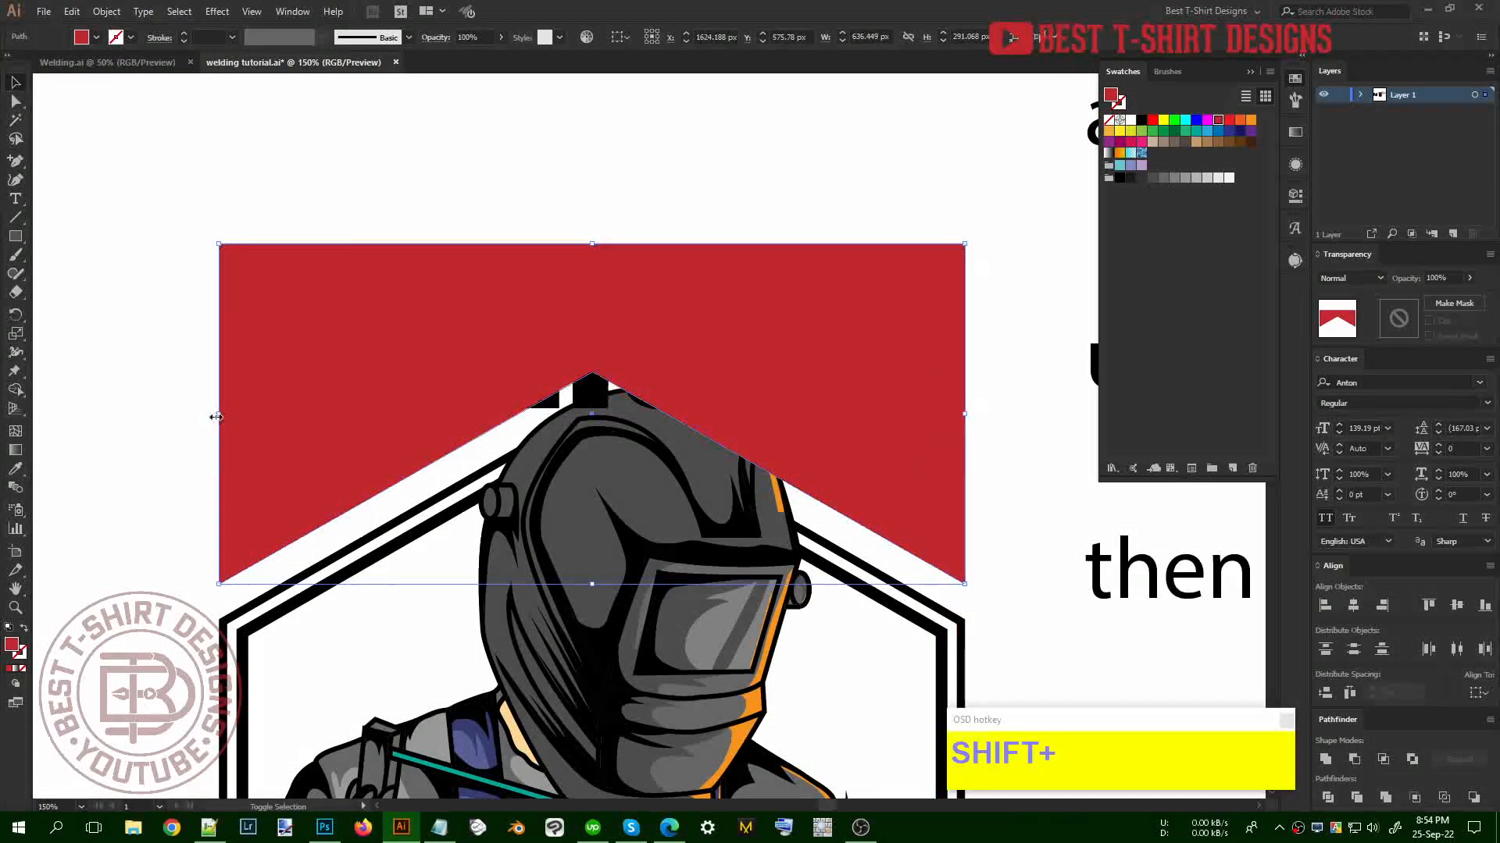
left_click(591, 393)
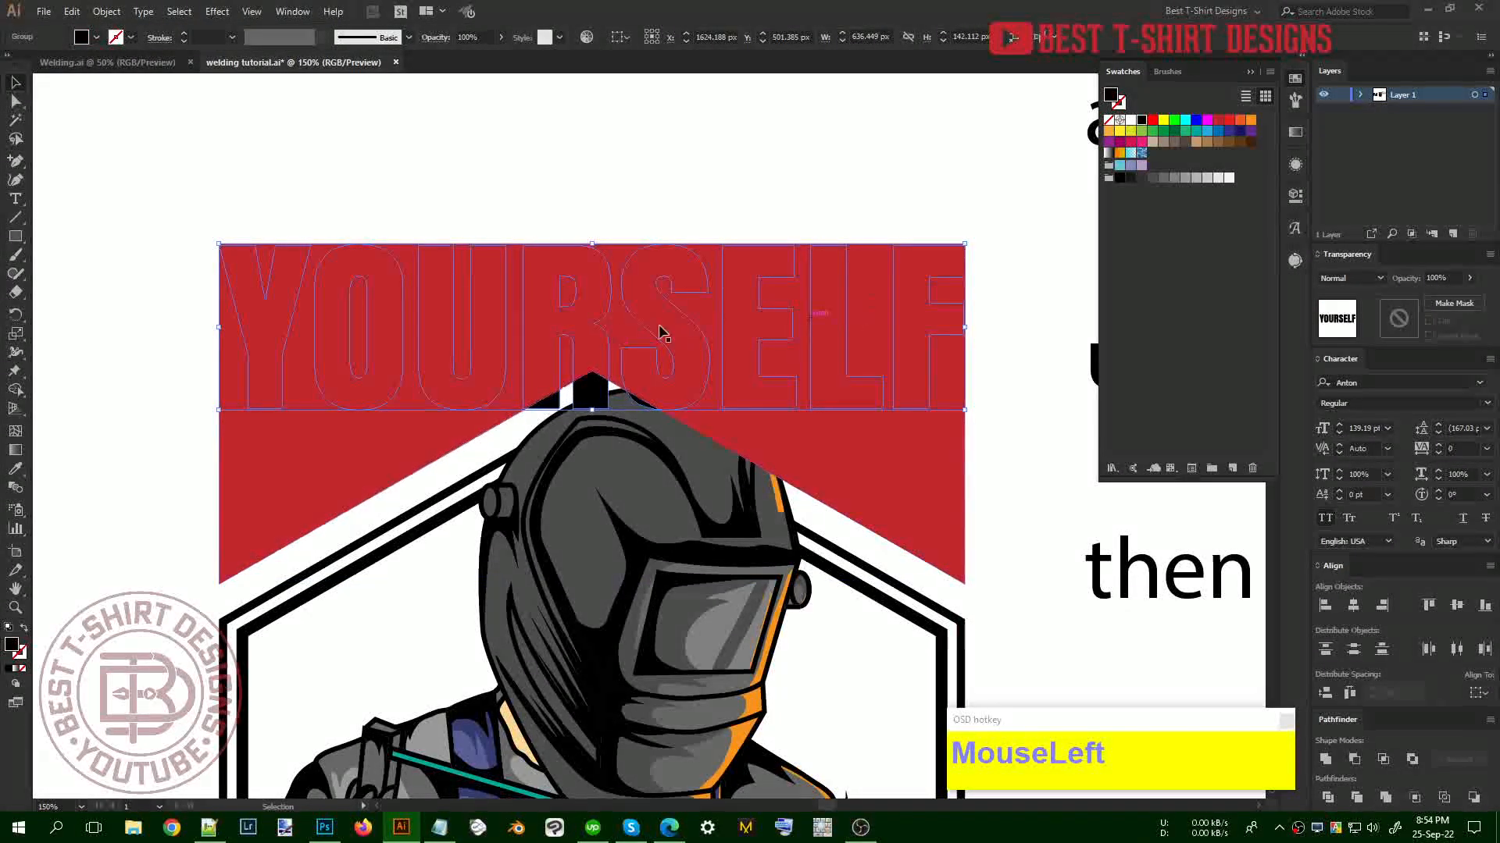
left_click(906, 467)
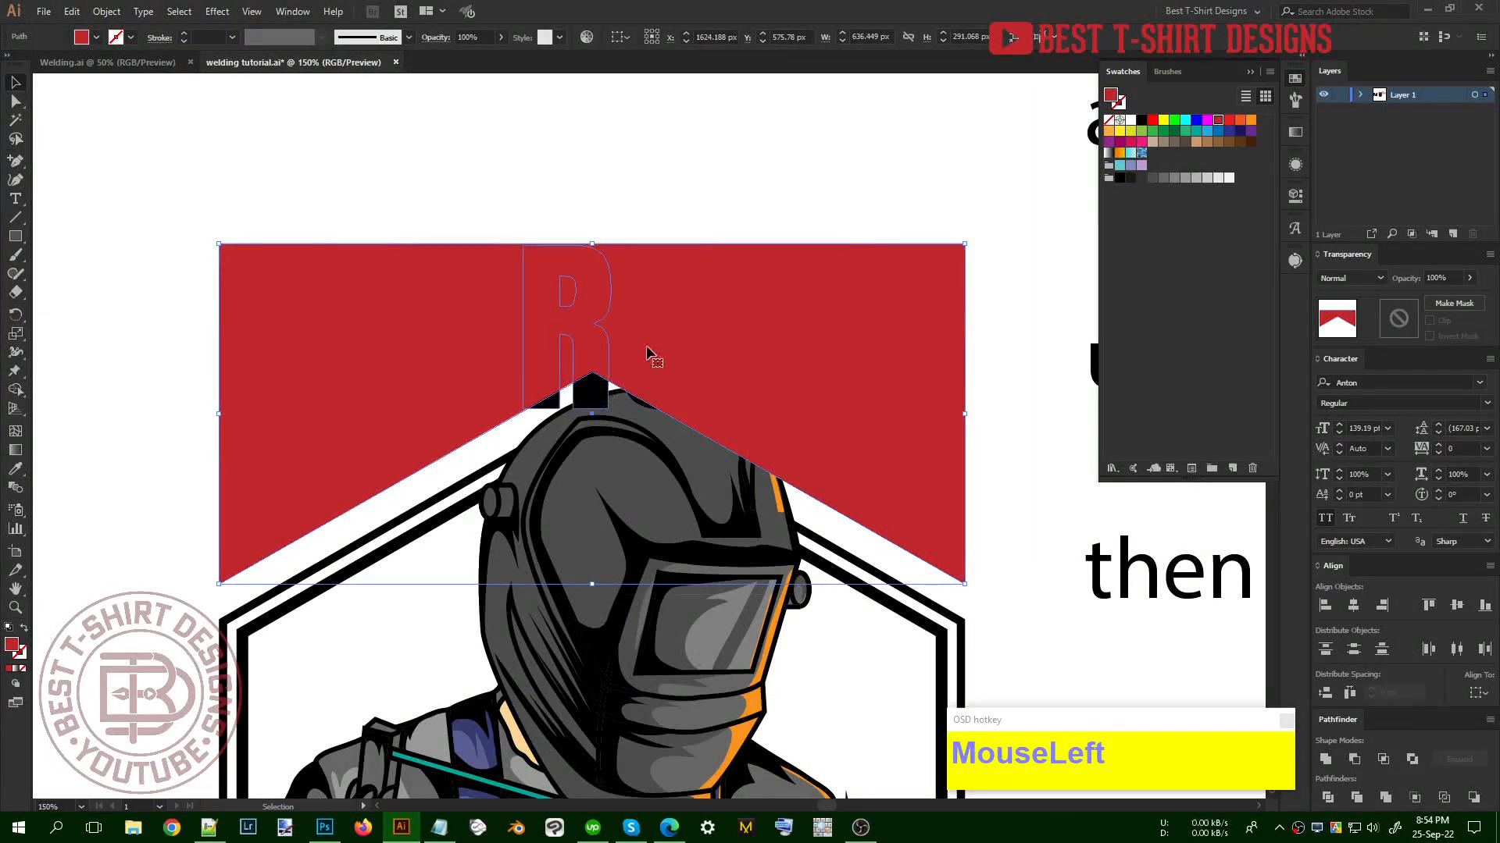
Warp YOURSELF into the red notched shape with Envelope Distort, using the top object as the envelope
left_click_drag(558, 225, 733, 355)
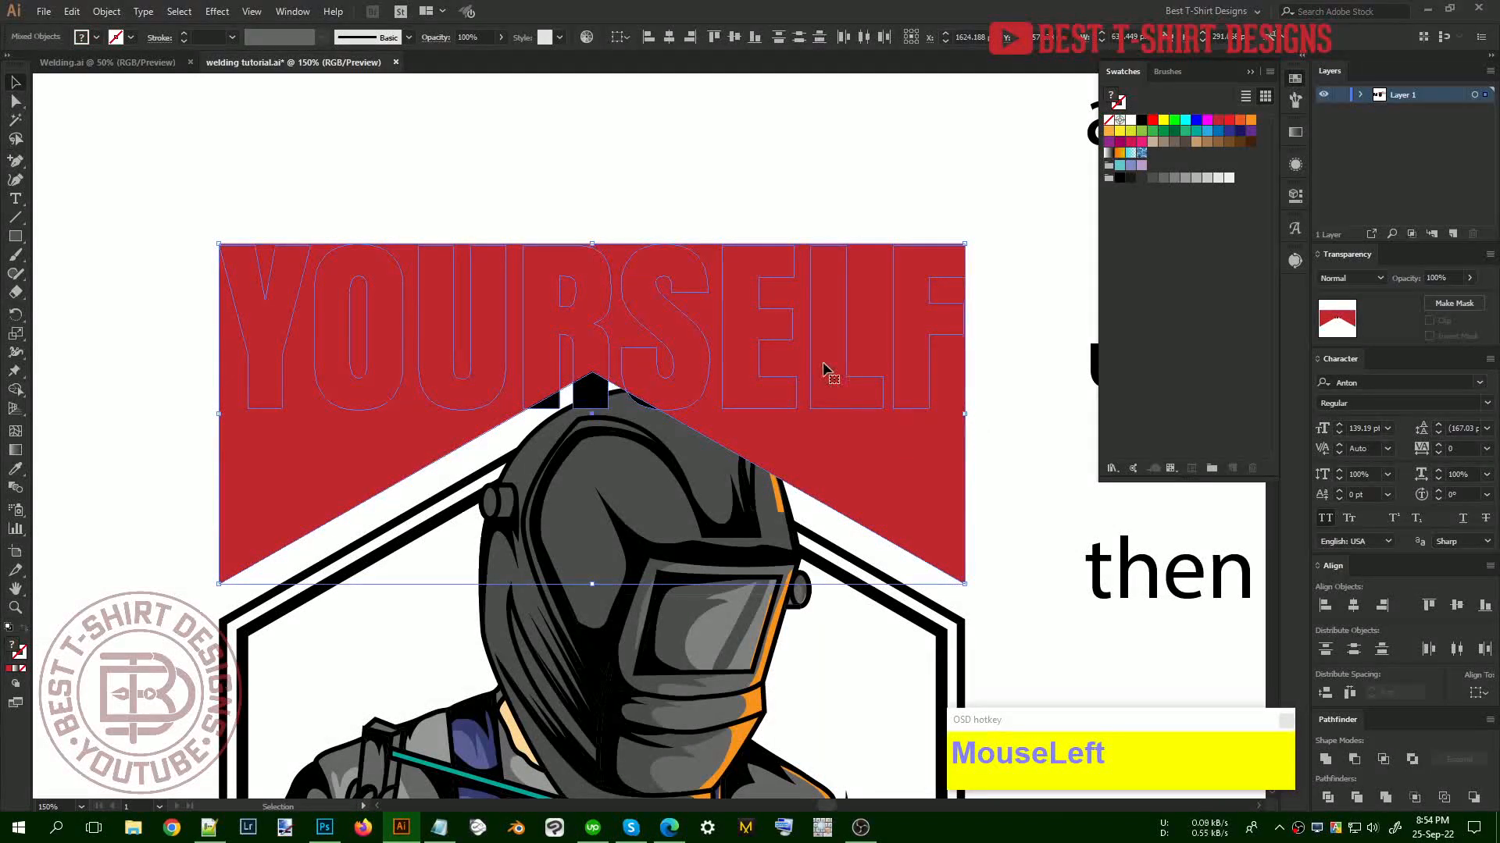
left_click(108, 12)
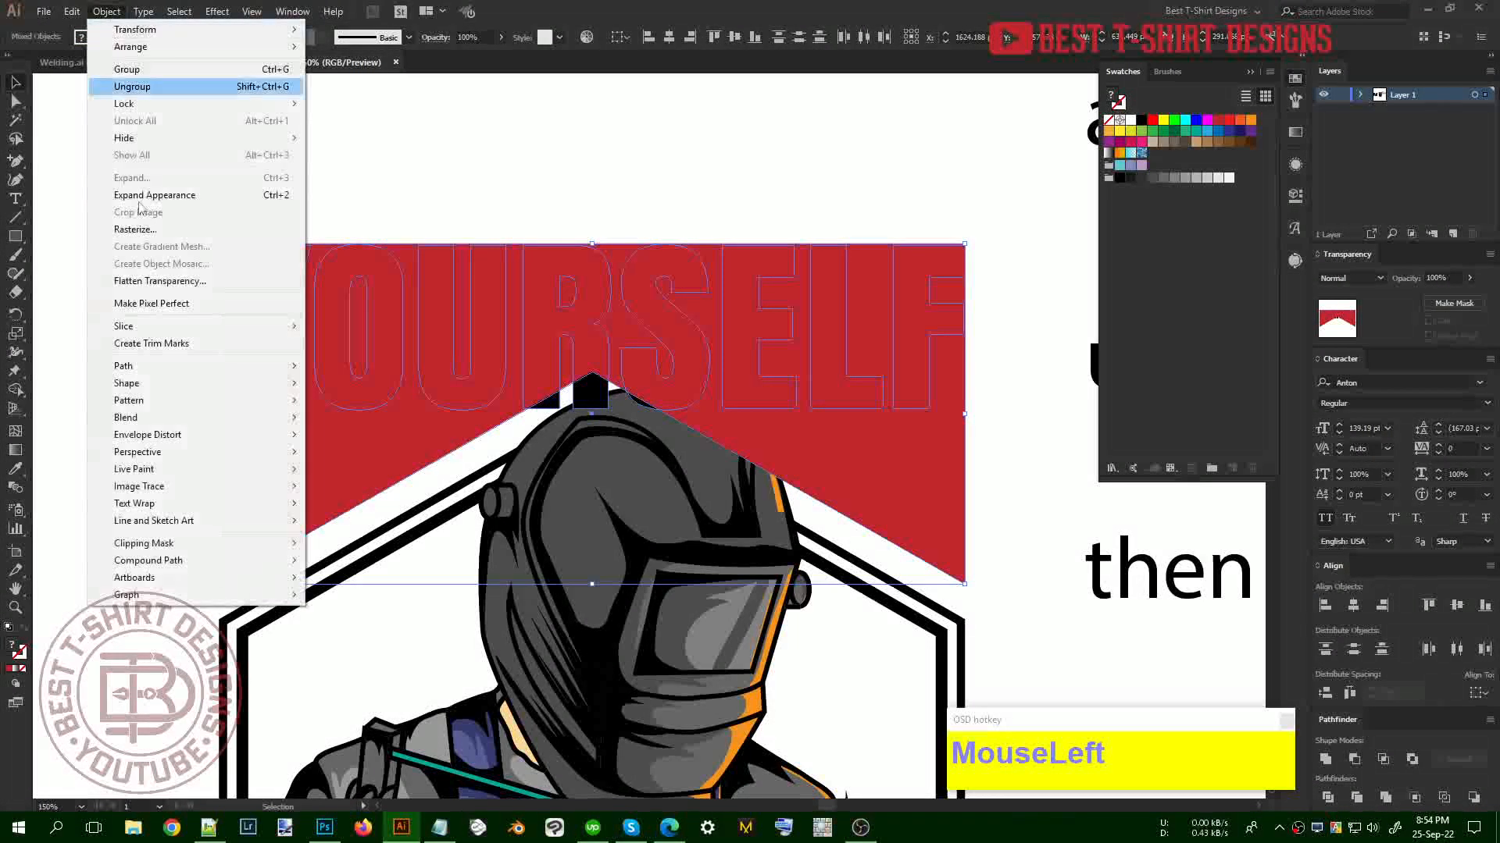
mouse_move(160, 435)
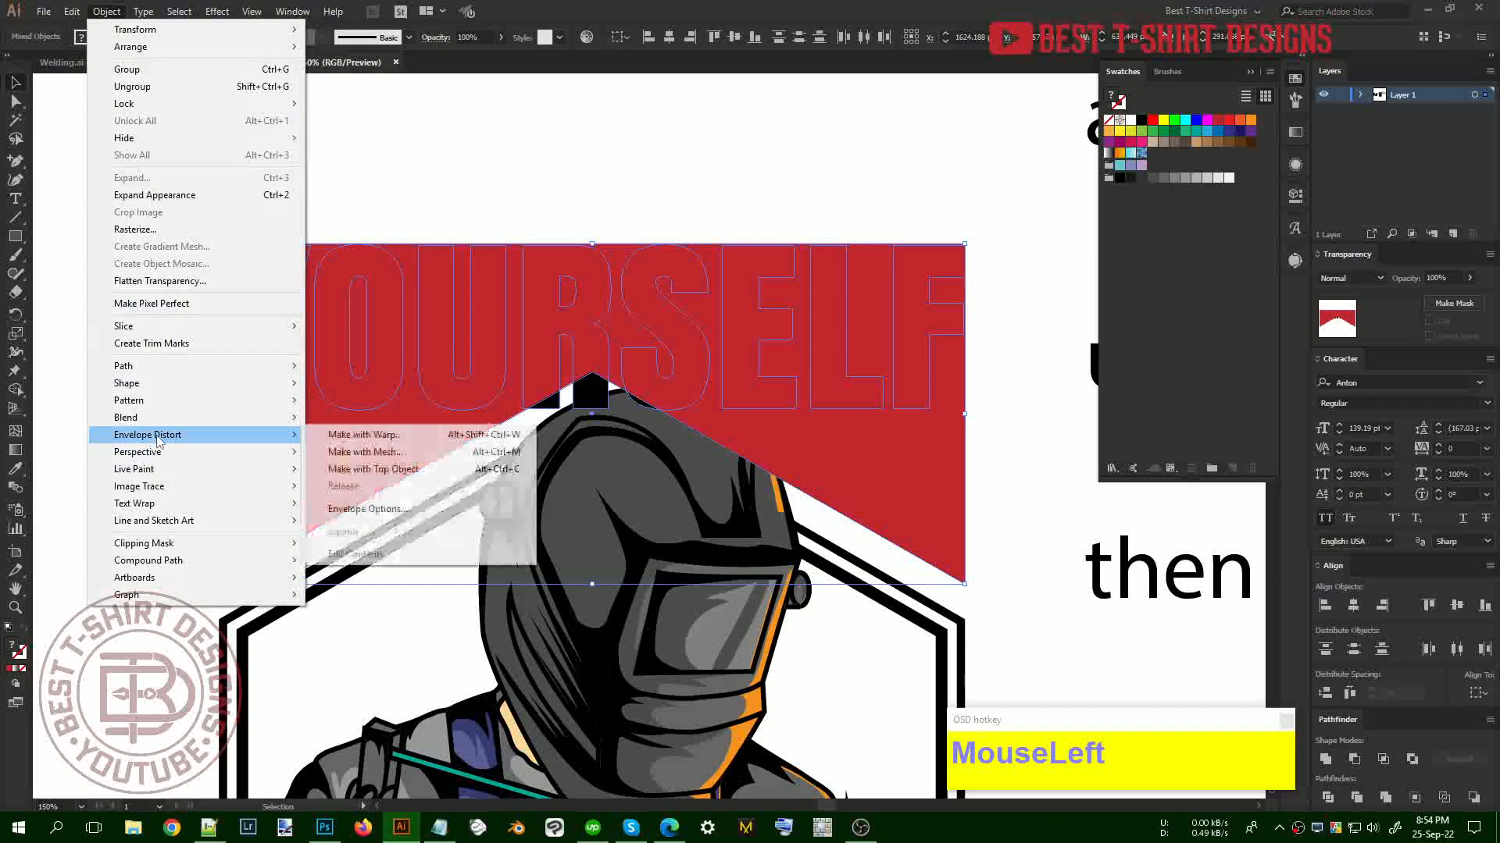
left_click(382, 472)
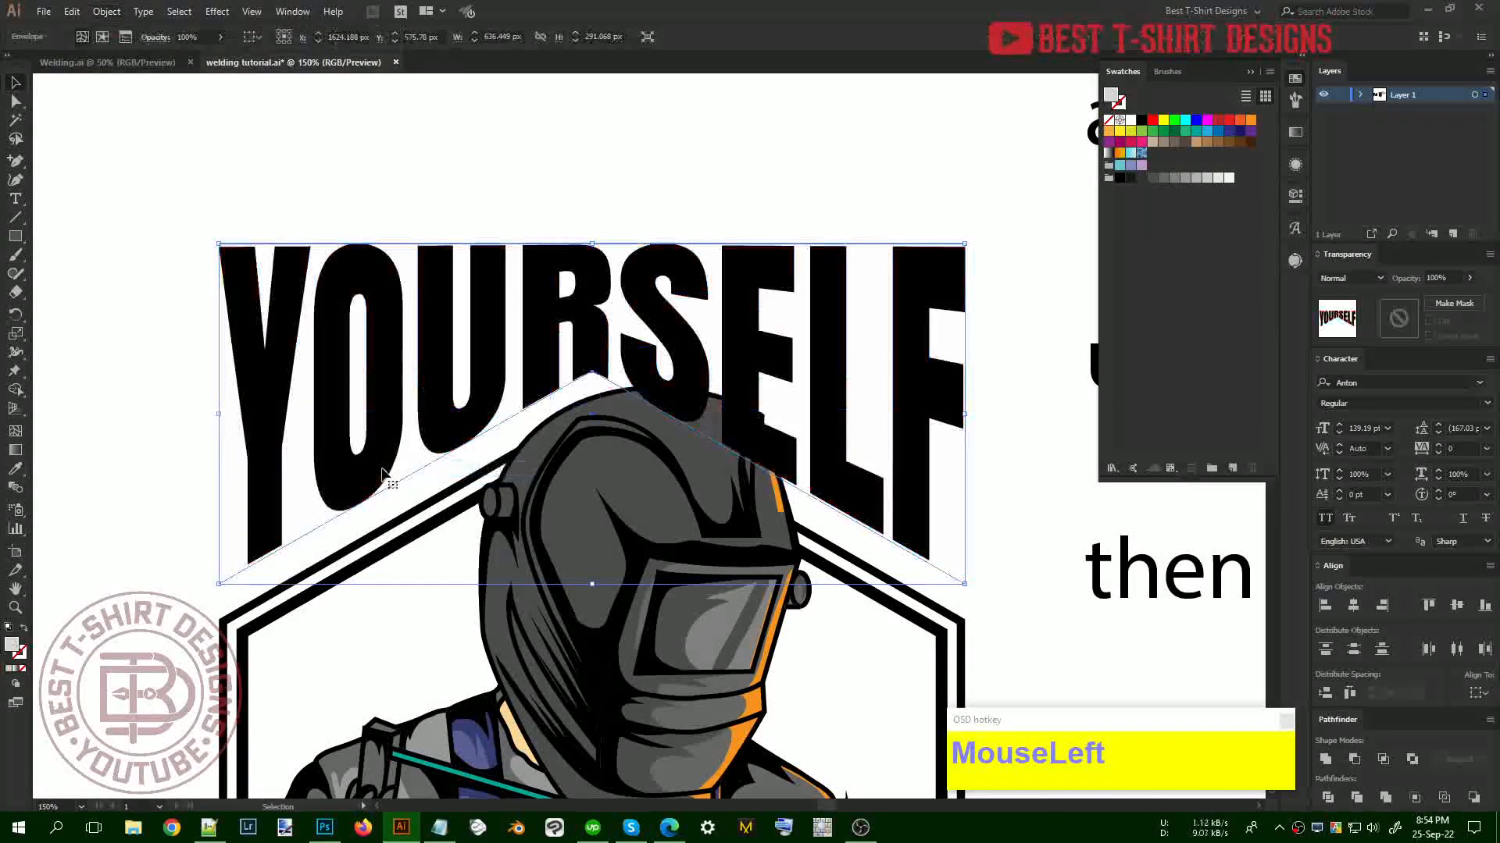
left_click(994, 490)
scroll(637, 233, "down", 1, "alt")
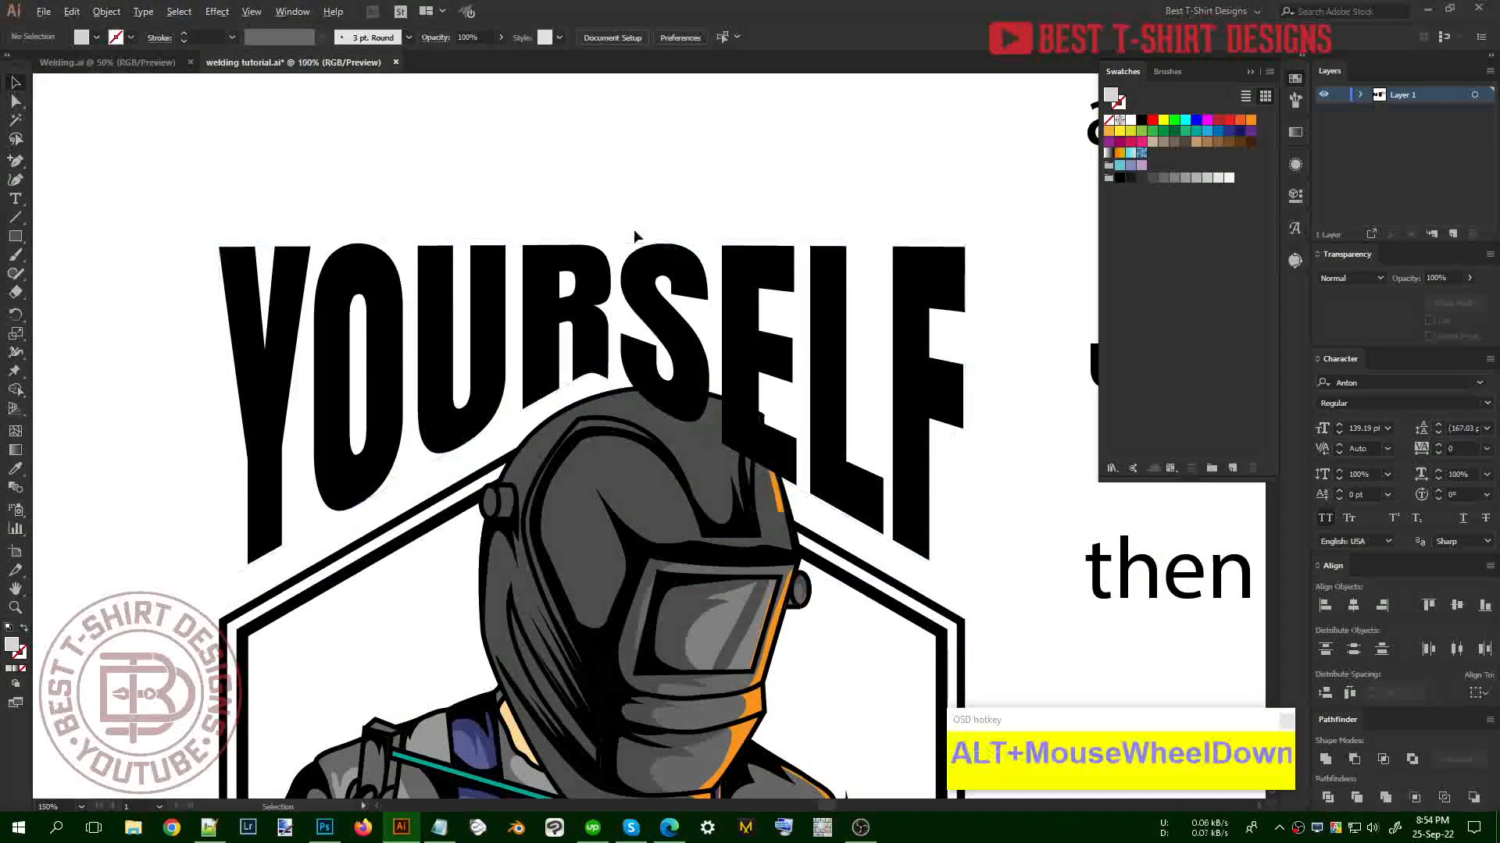
Move the warped YOURSELF down 16 px, closer to the shield's sloping top edges
left_click(913, 386)
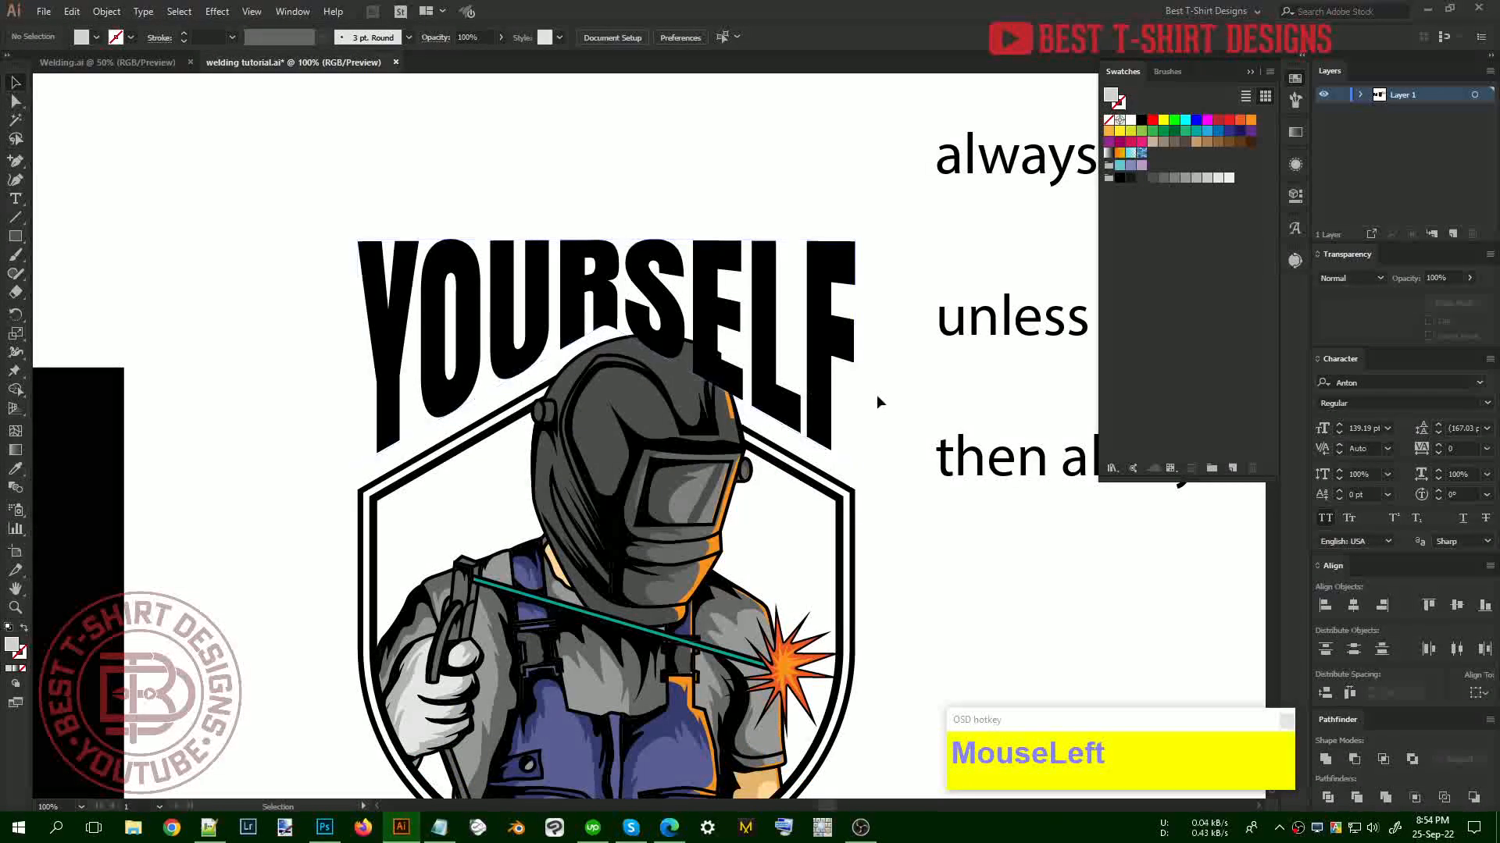
left_click(762, 358)
key("shift+Down")
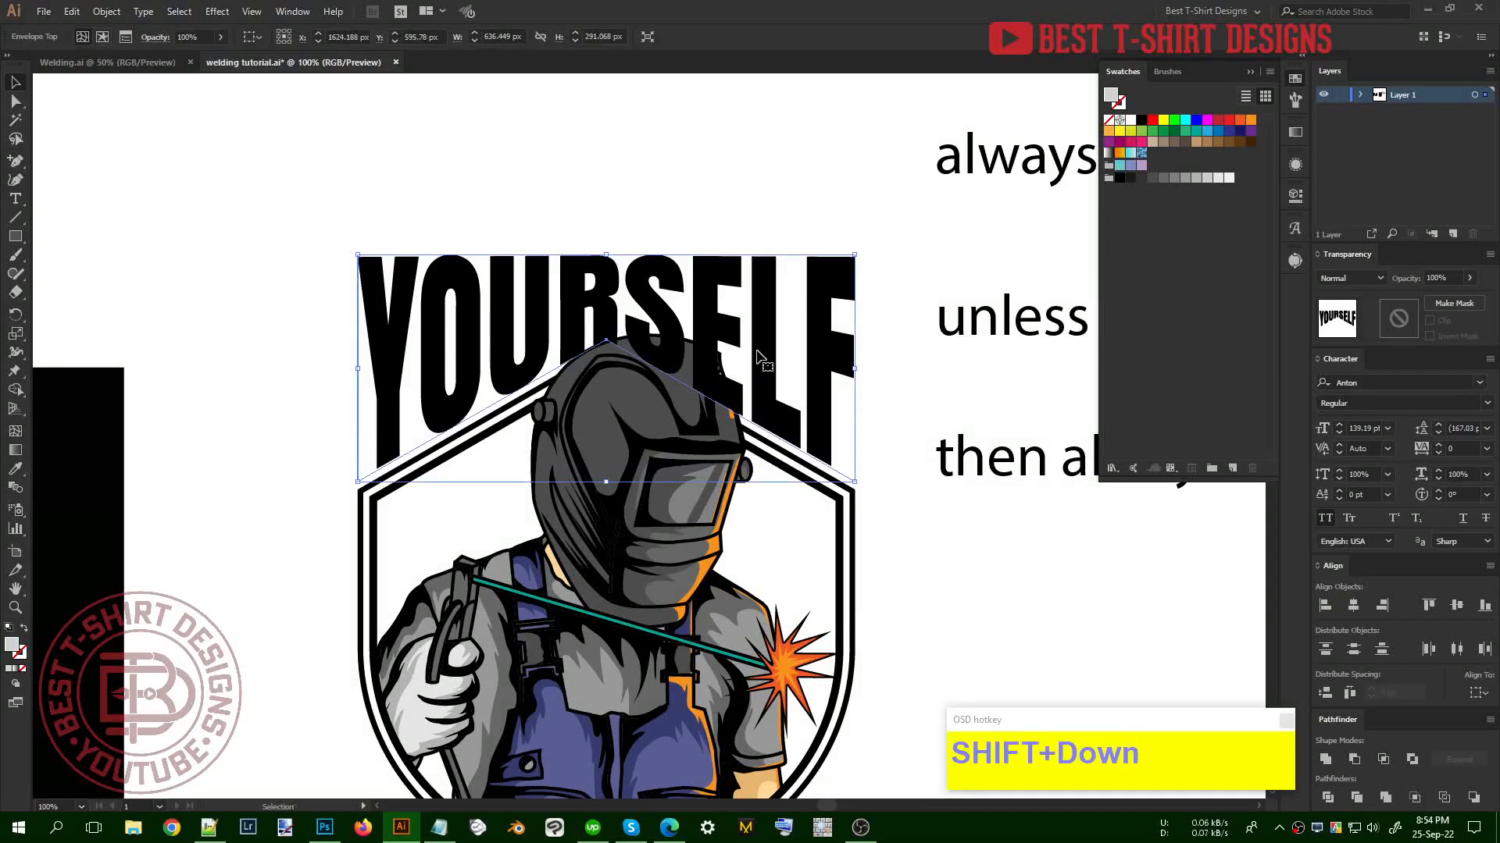
key("Up")
key("Up")
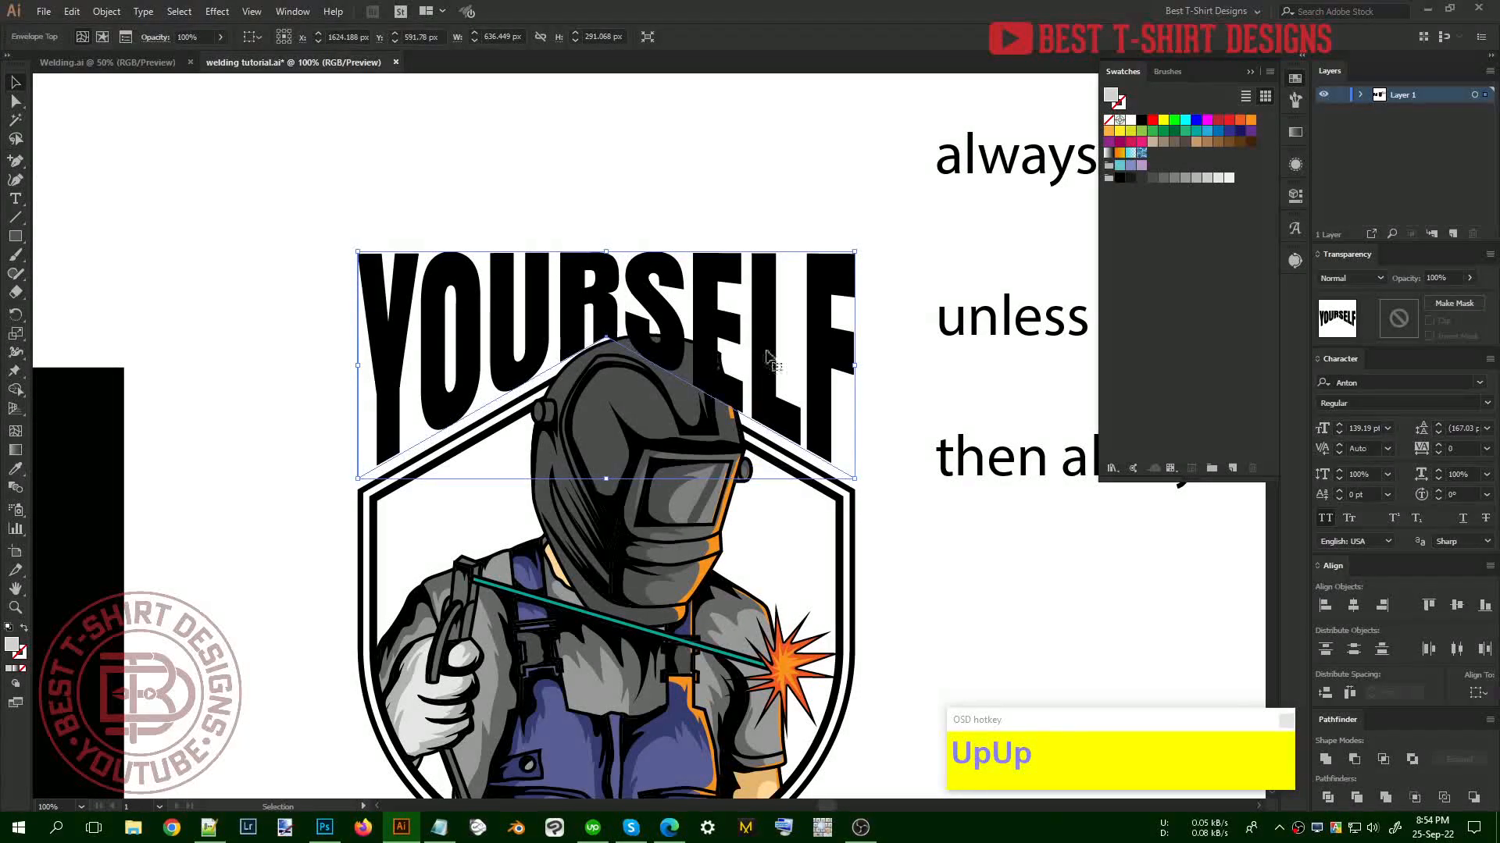
left_click(907, 378)
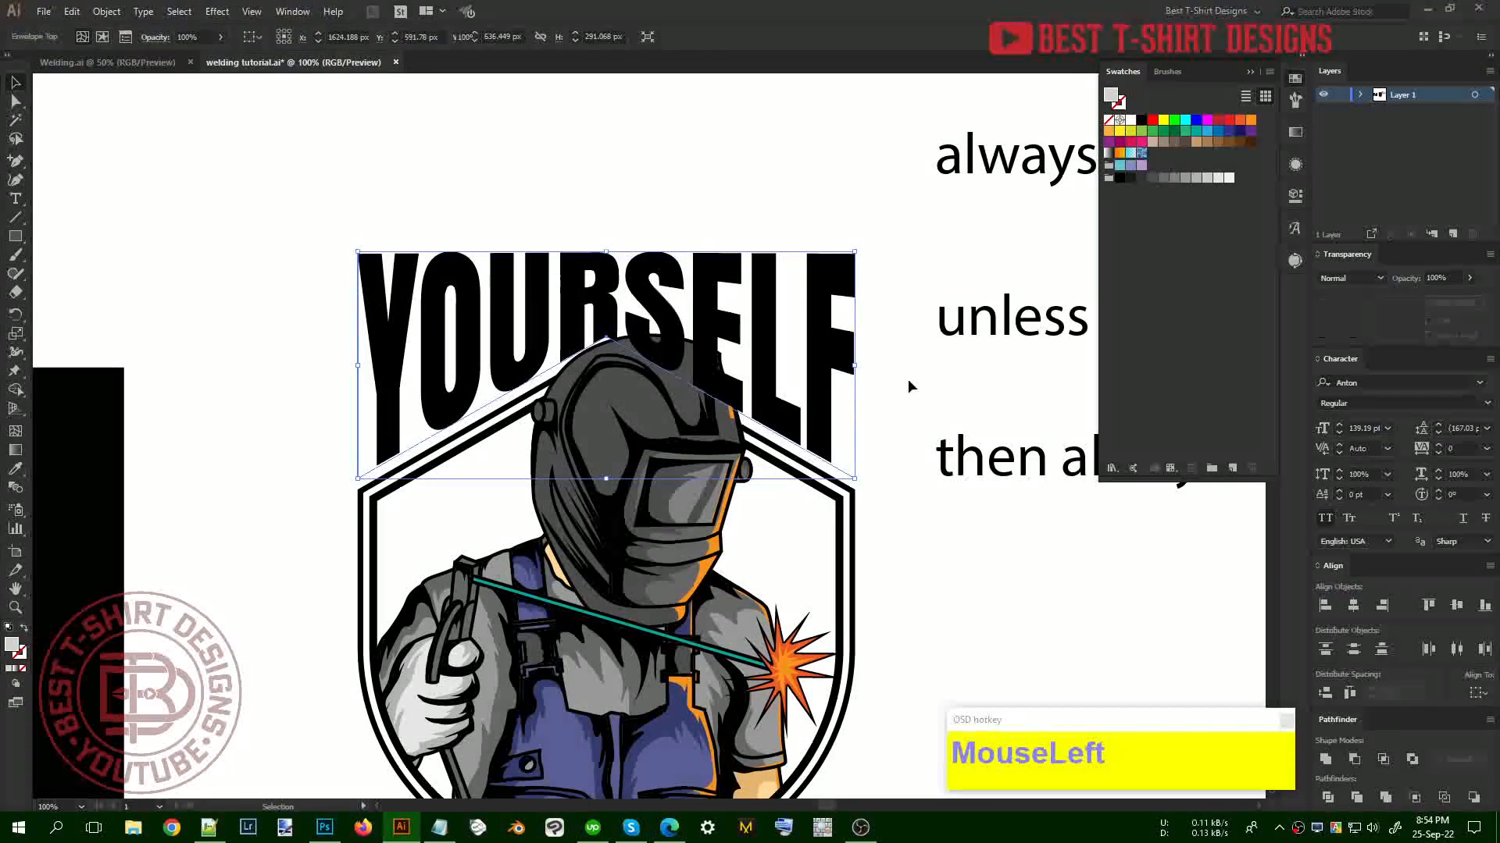
Try to recolour the warped YOURSELF envelope directly with colour swatches
left_click(841, 353)
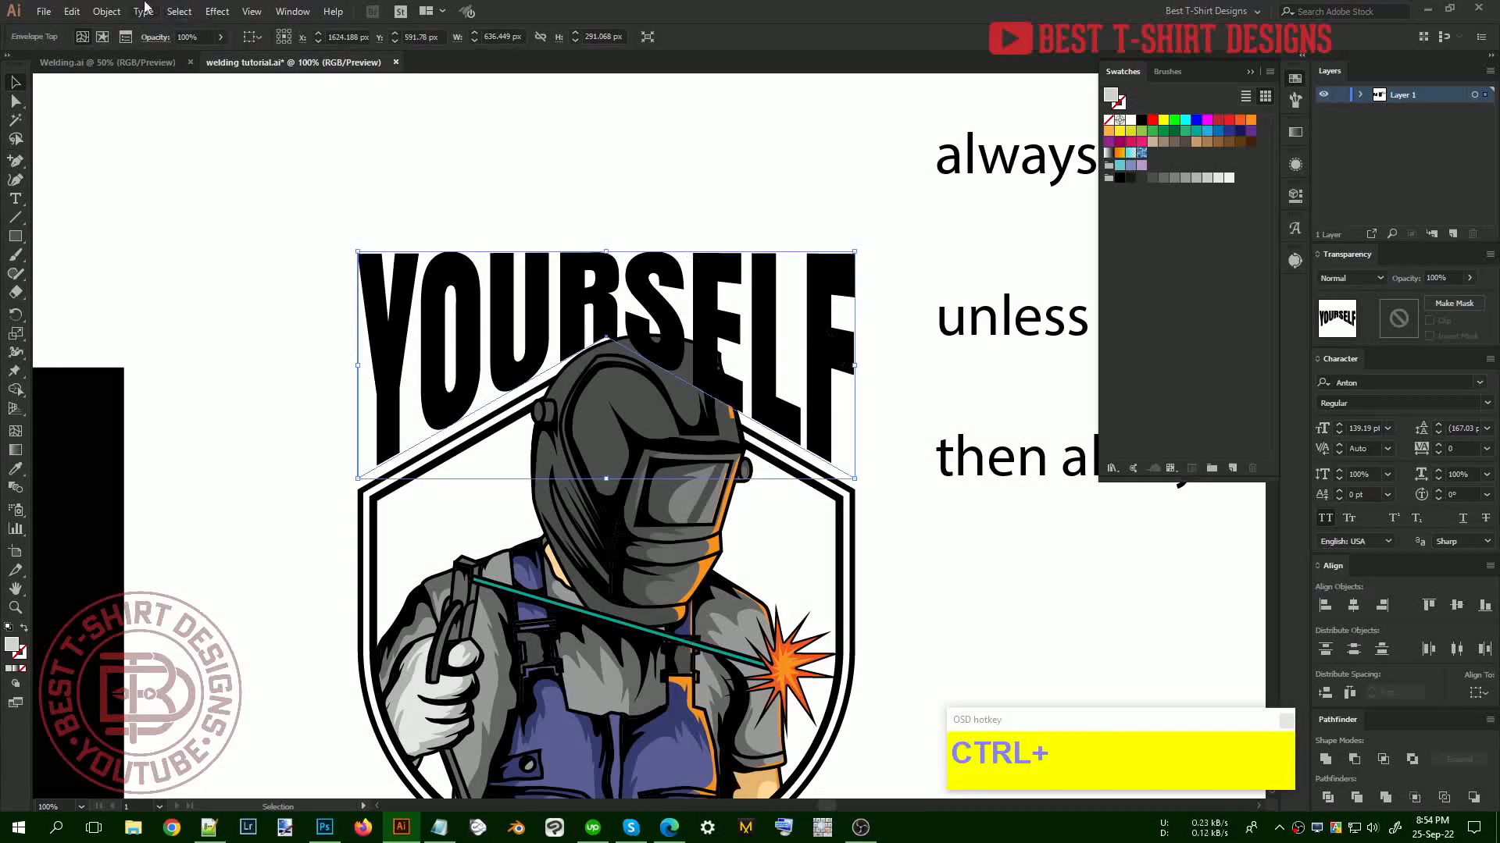
left_click(106, 11)
left_click(617, 155)
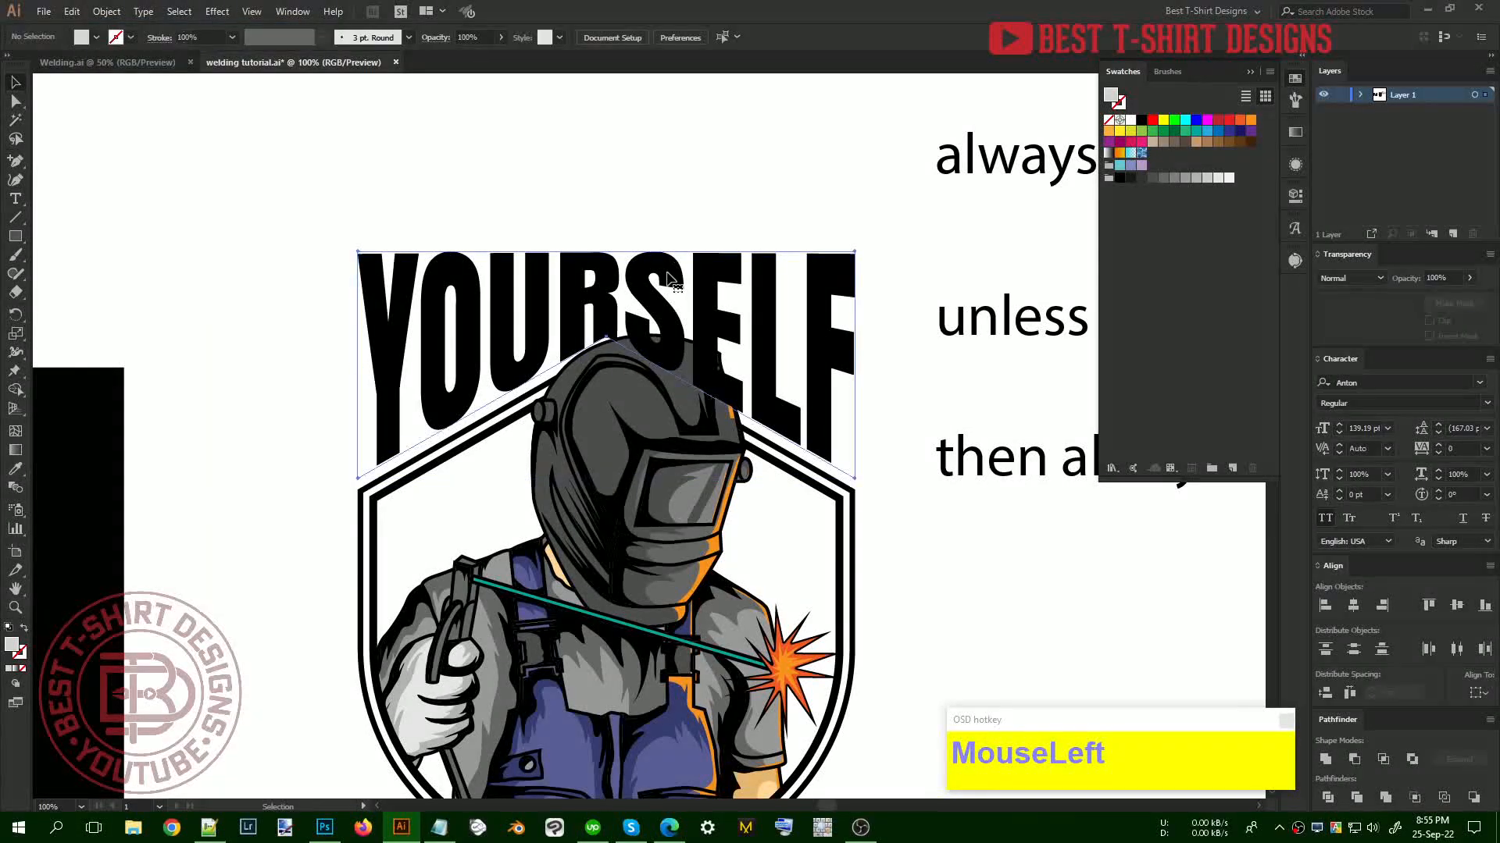
left_click(1153, 120)
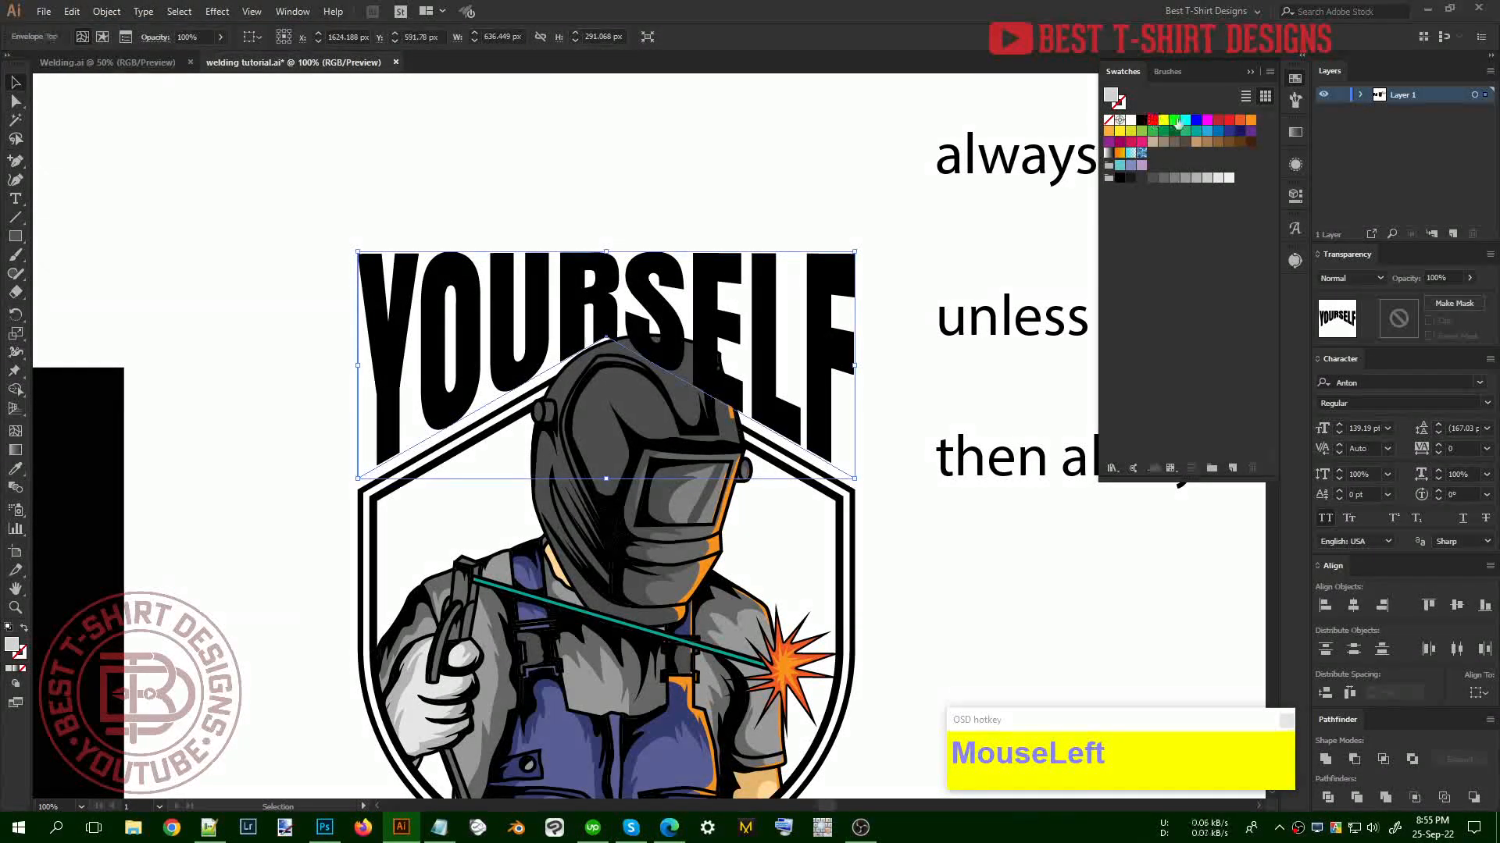
left_click(1198, 124)
left_click(1228, 123)
left_click_drag(706, 201, 789, 274)
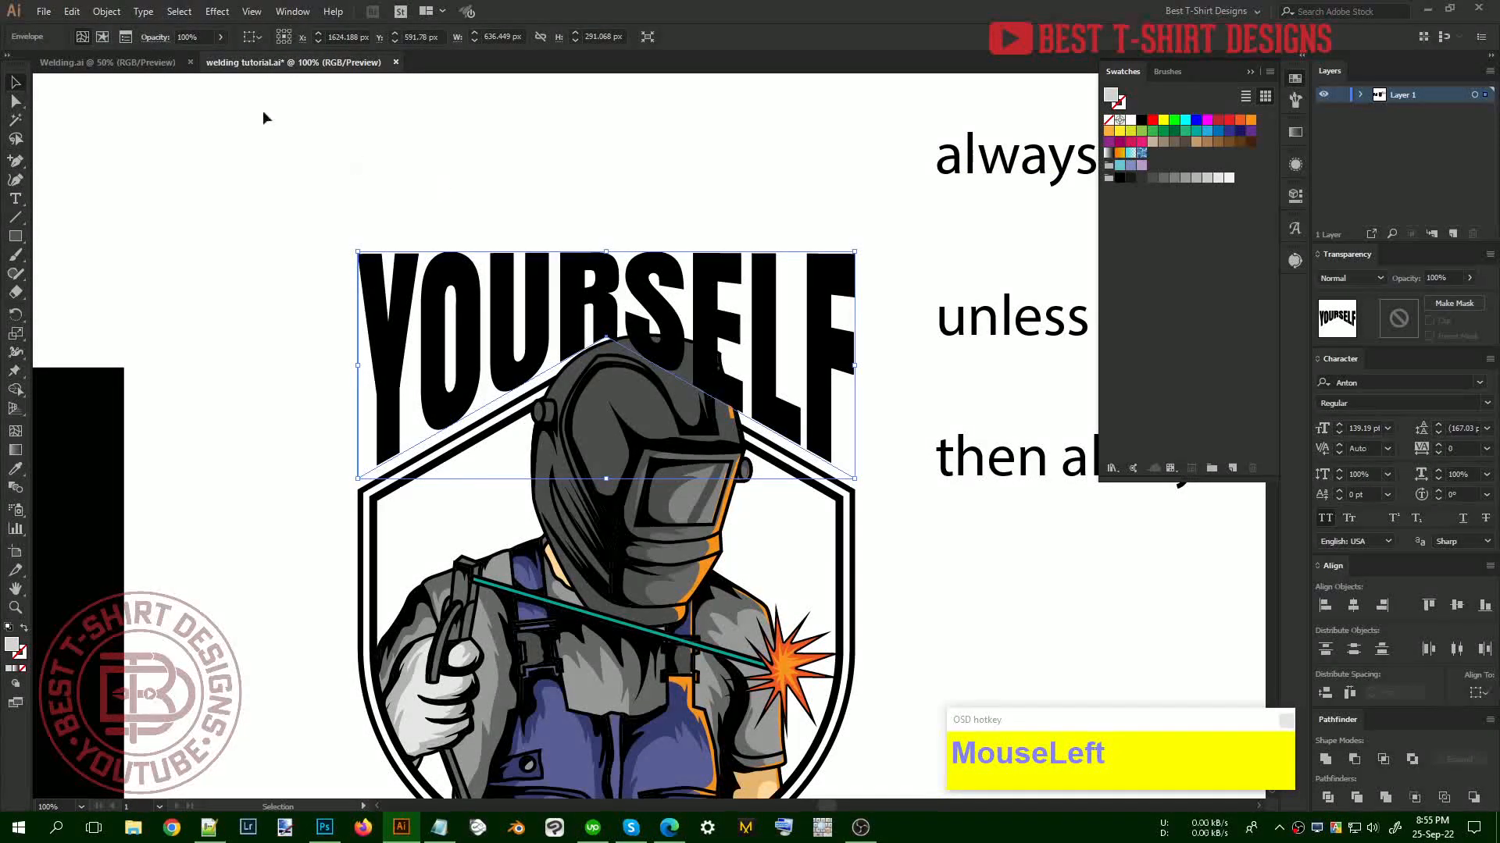
Expand the warped YOURSELF envelope into plain vector lettering
left_click(106, 13)
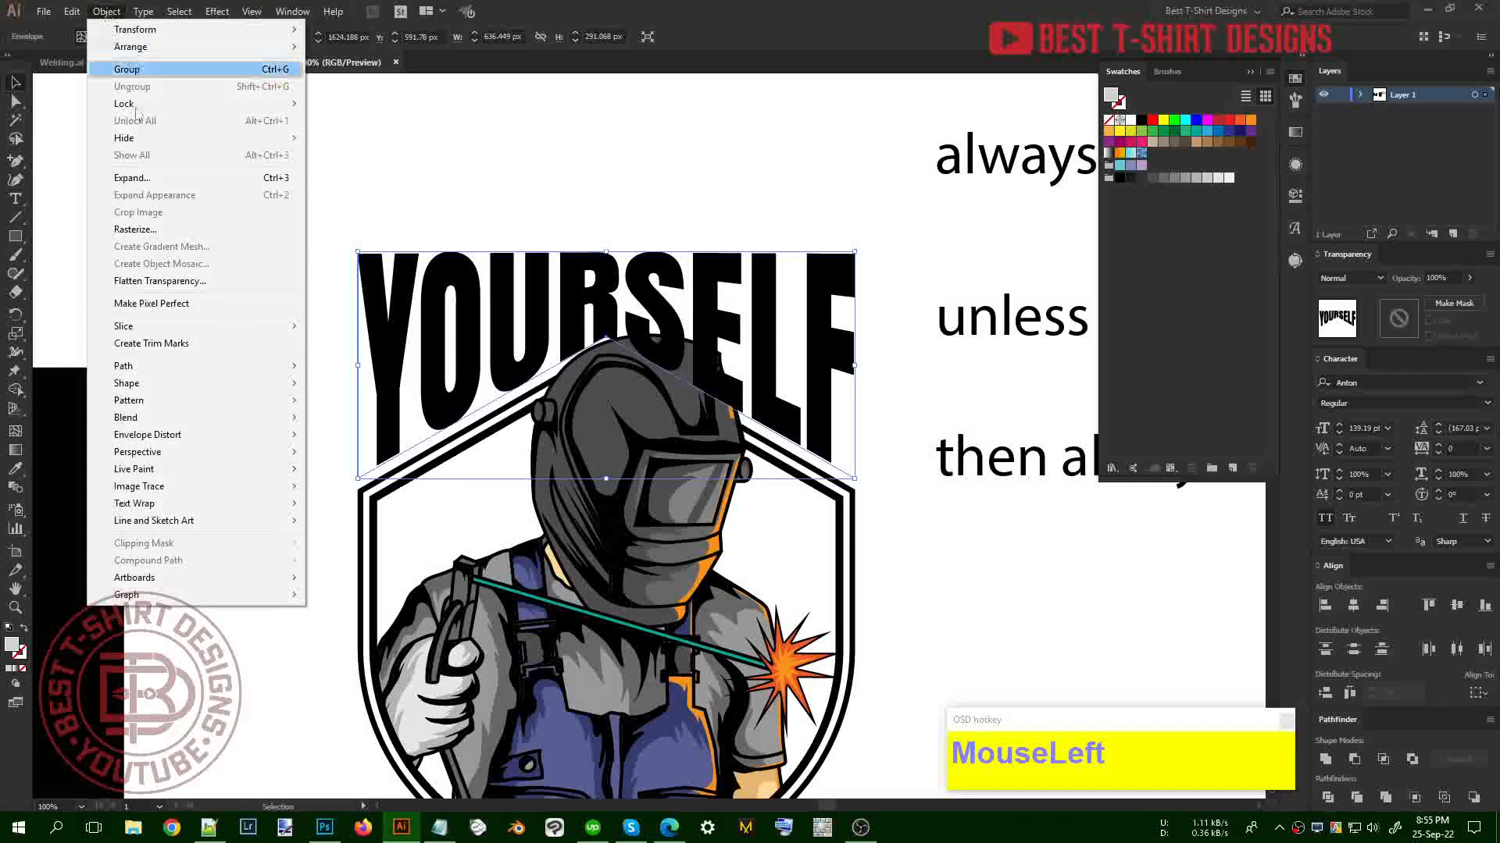
left_click(146, 187)
left_click(508, 316)
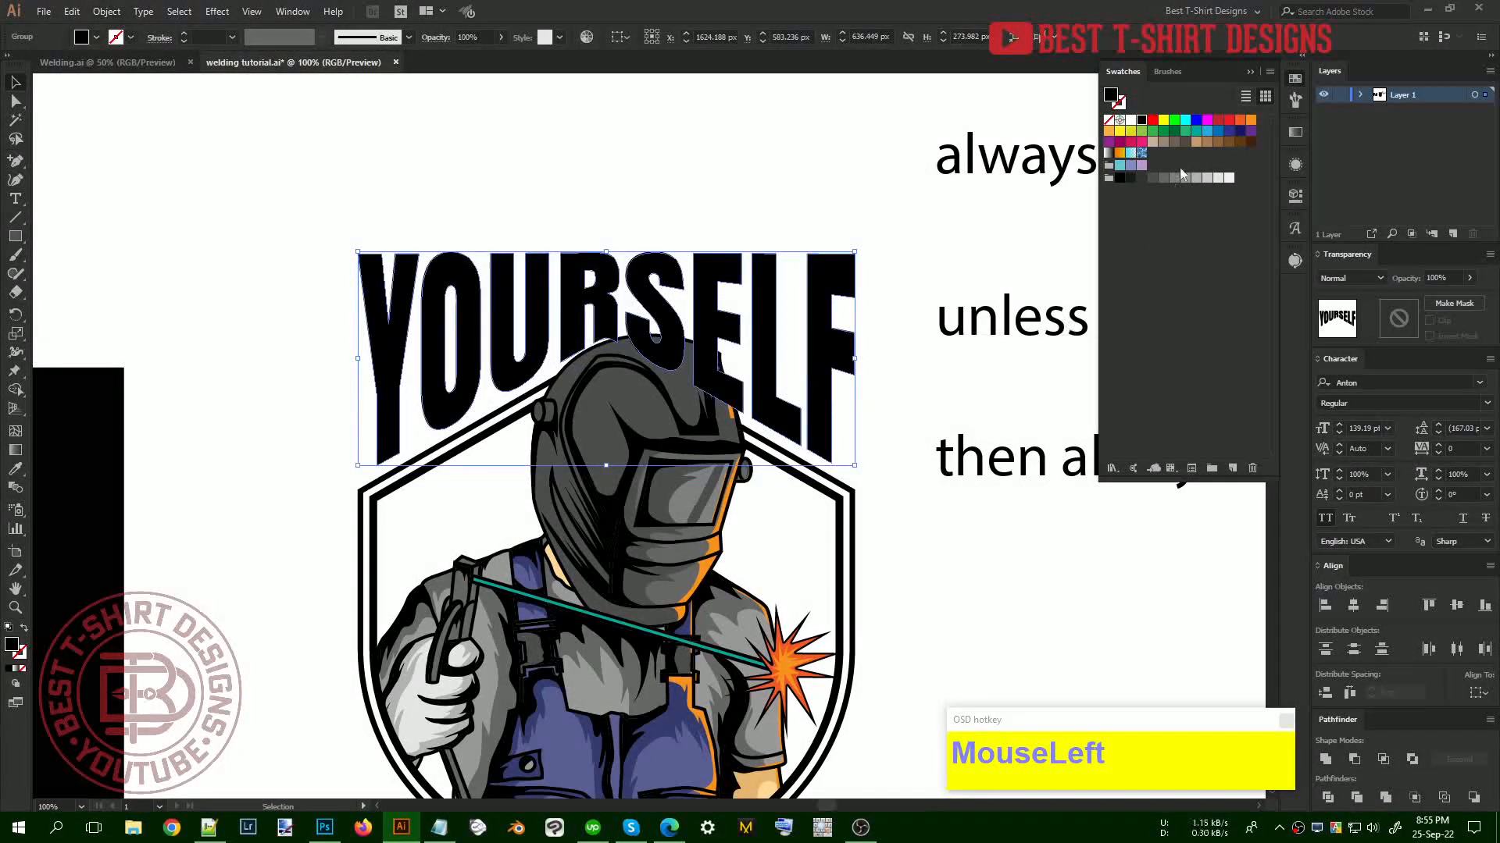
Compare red and black fills on the expanded YOURSELF lettering, fill it with the dark red swatch, and reselect the word
left_click(1164, 120)
left_click(1218, 120)
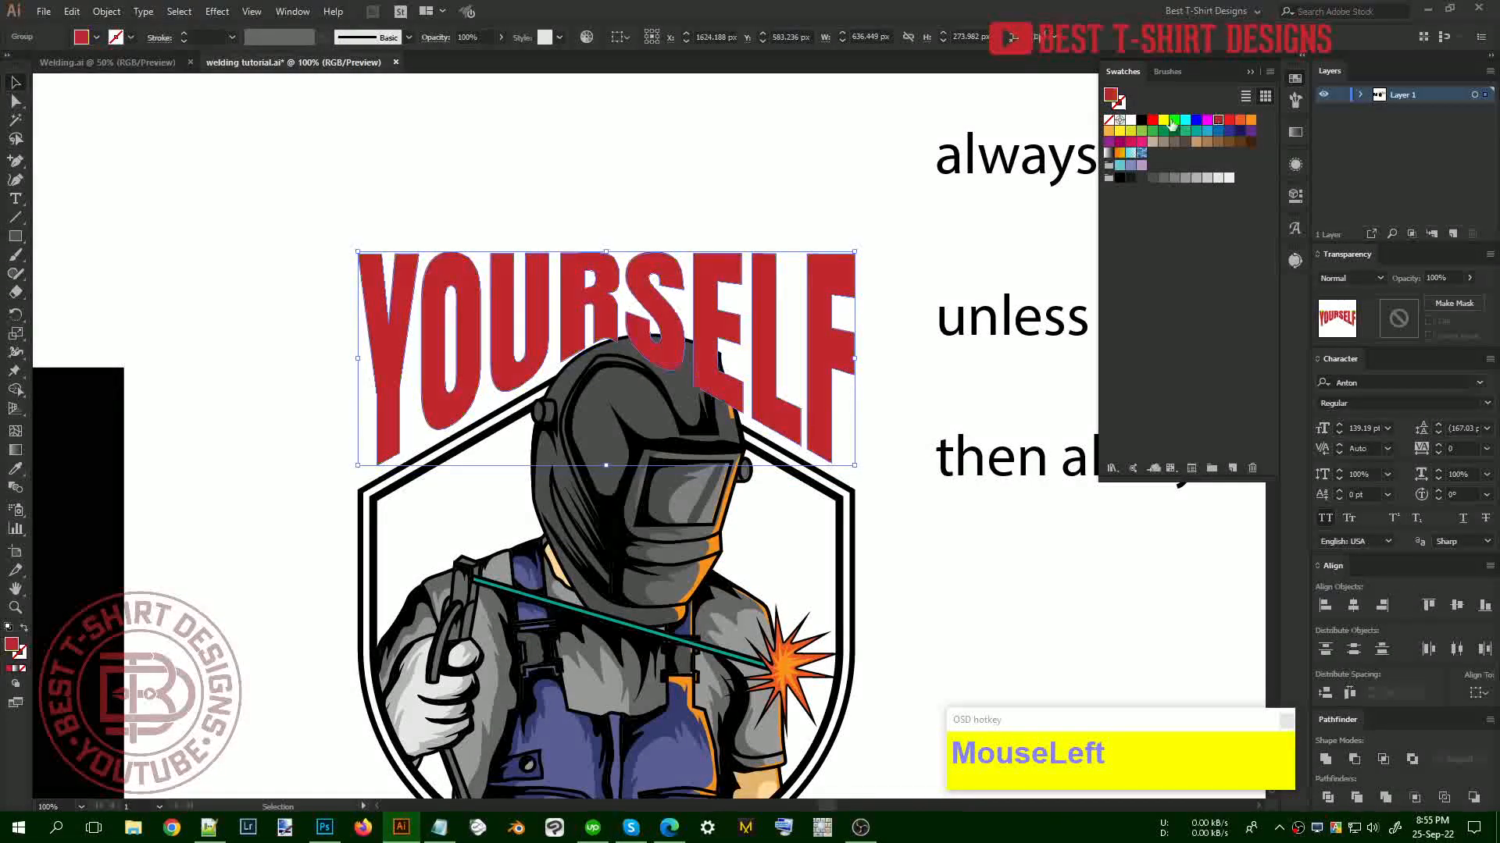
left_click(1141, 121)
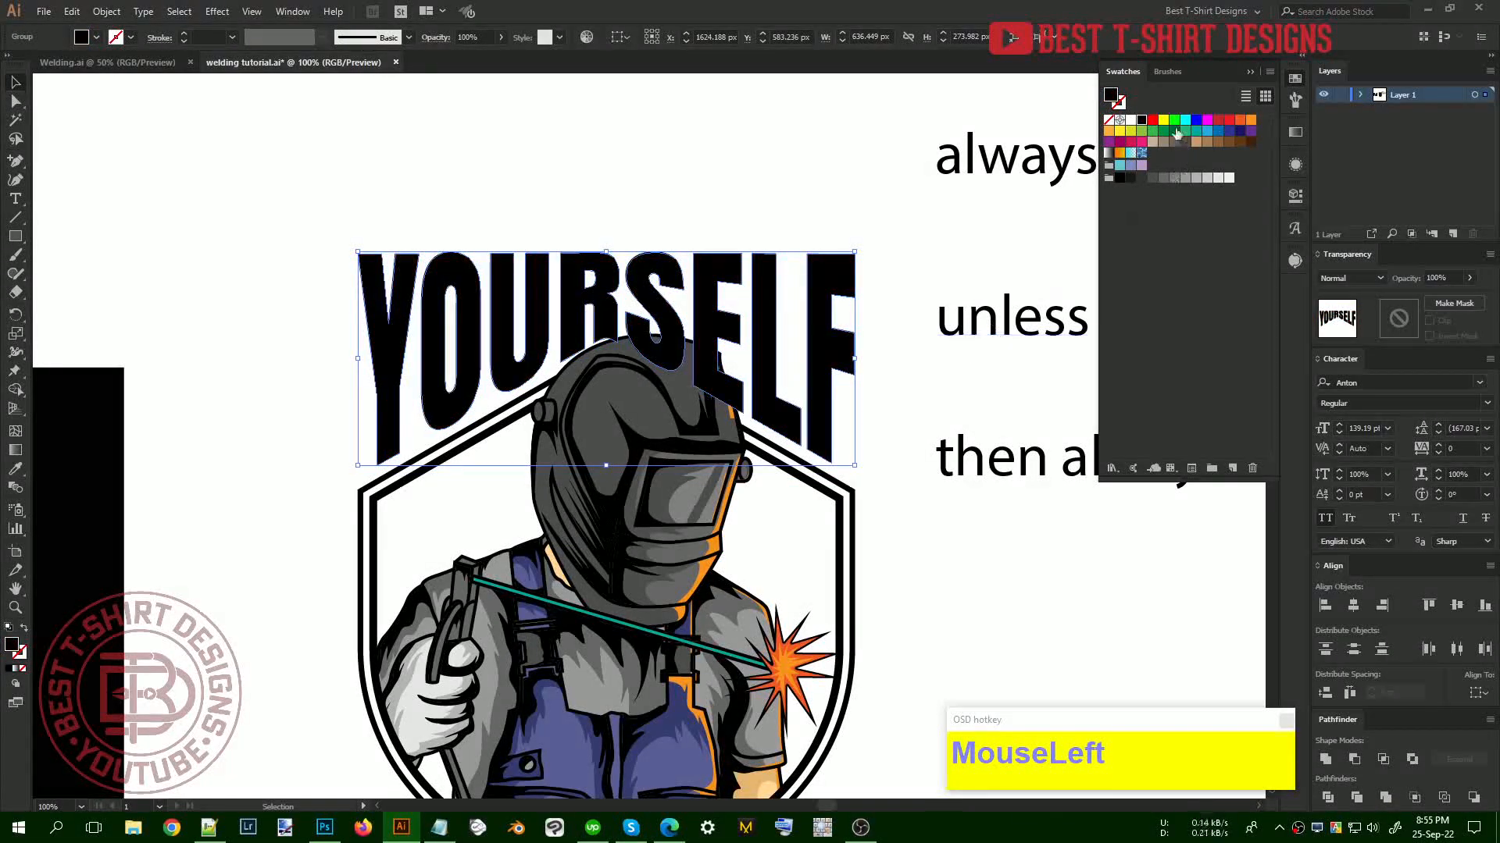
left_click(1217, 120)
left_click(954, 378)
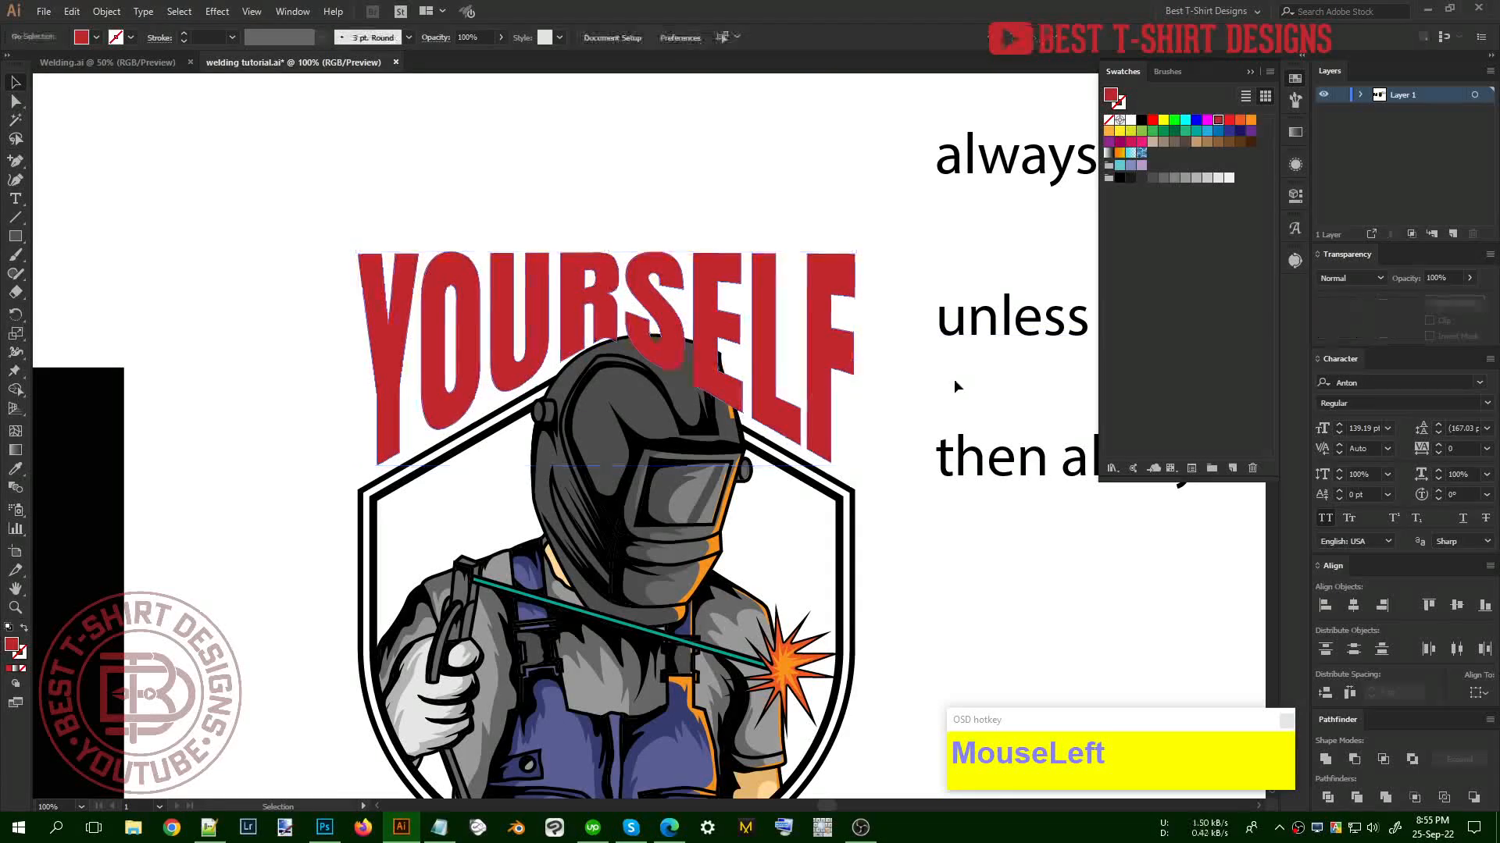
left_click(767, 388)
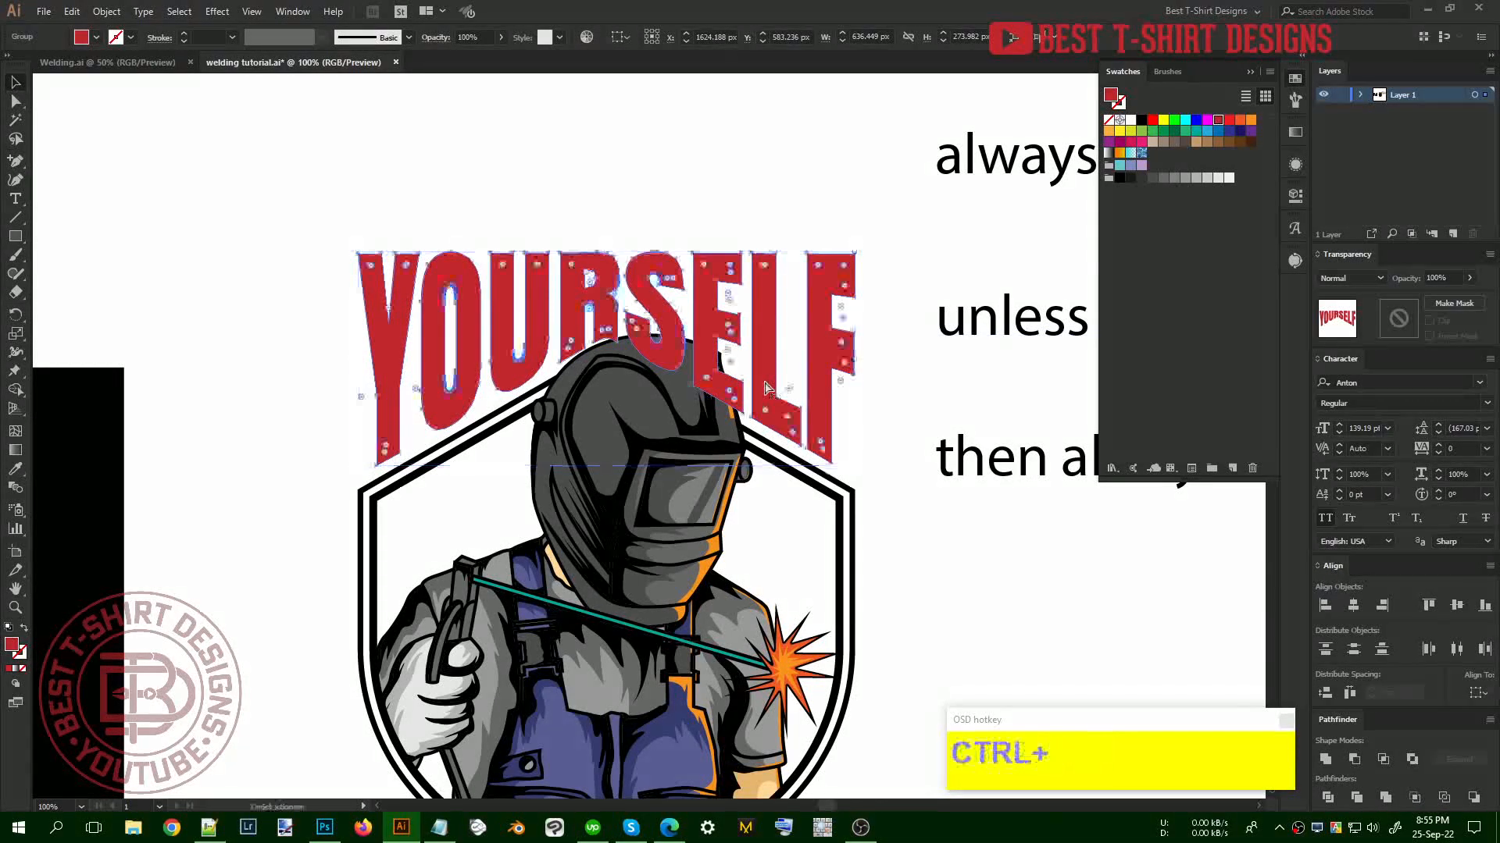
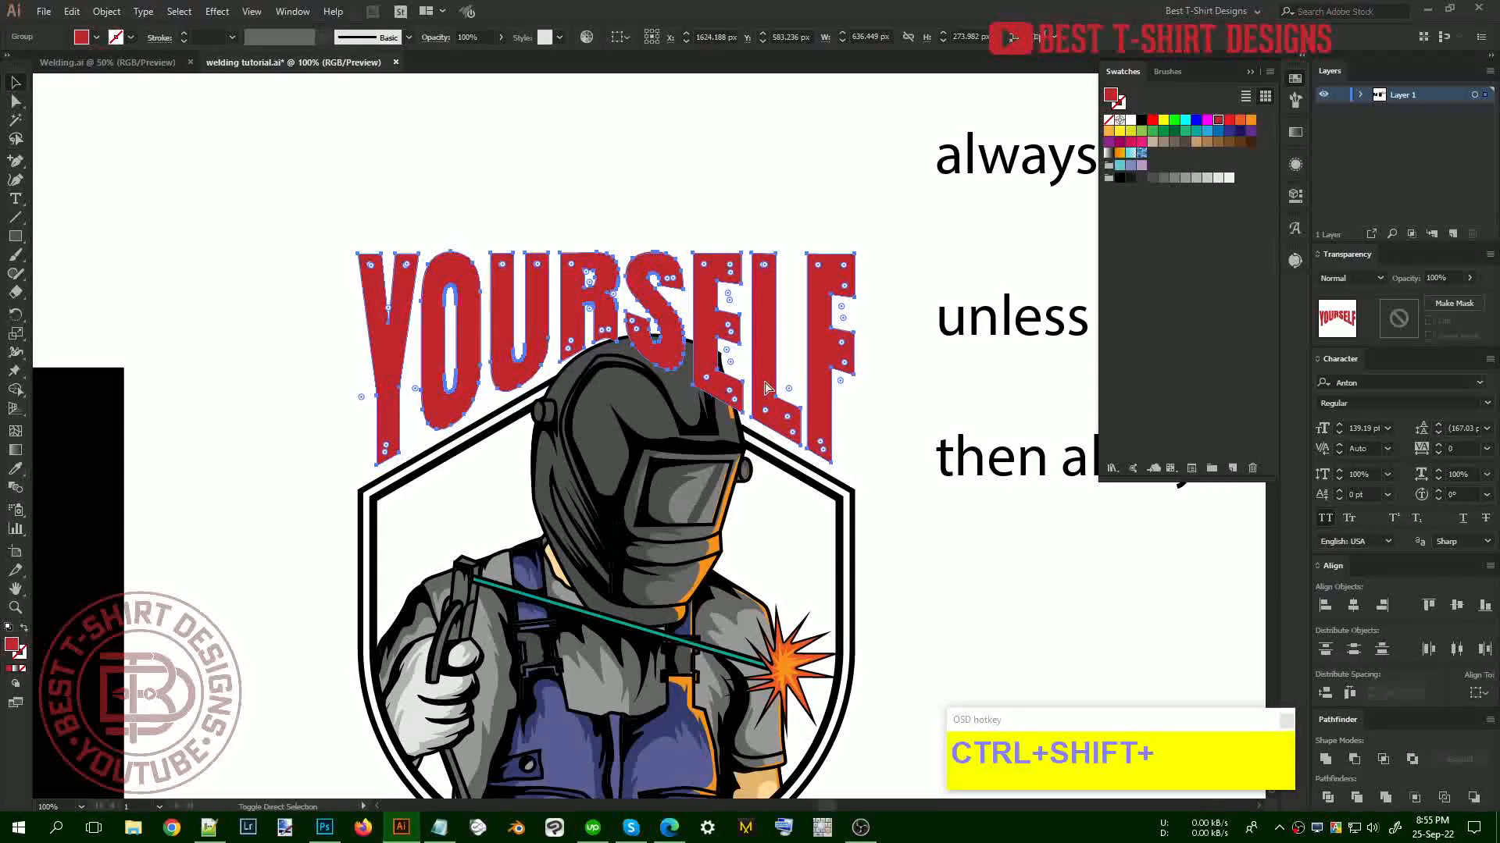
Isolate the S in the YOURSELF group and shorten it from its lower edge to about 136 px tall
left_click(949, 544)
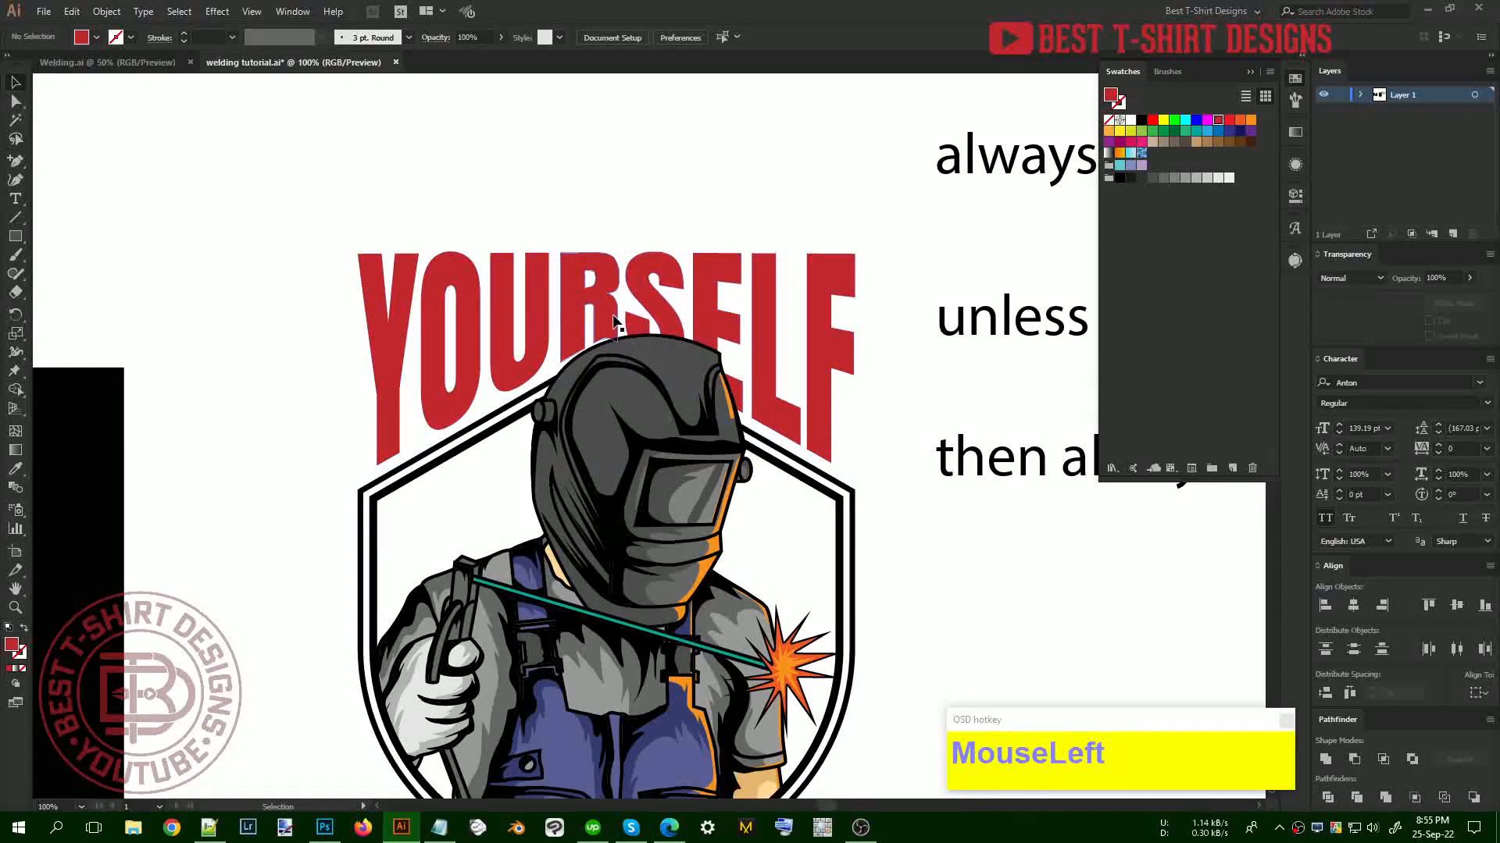
double_click(723, 334)
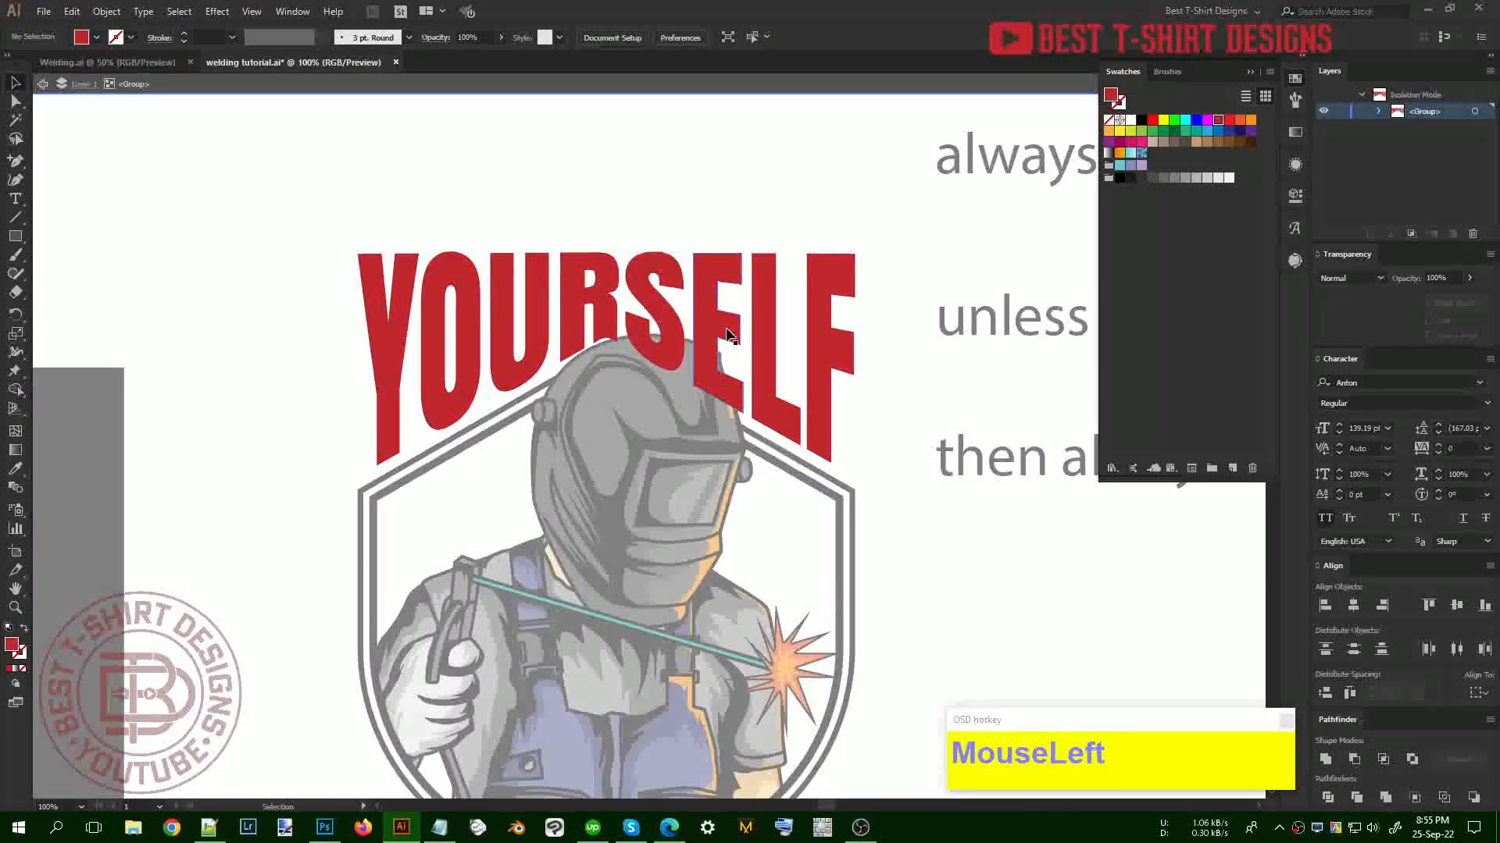
scroll(712, 335, "up", 1, "alt")
left_click(624, 388)
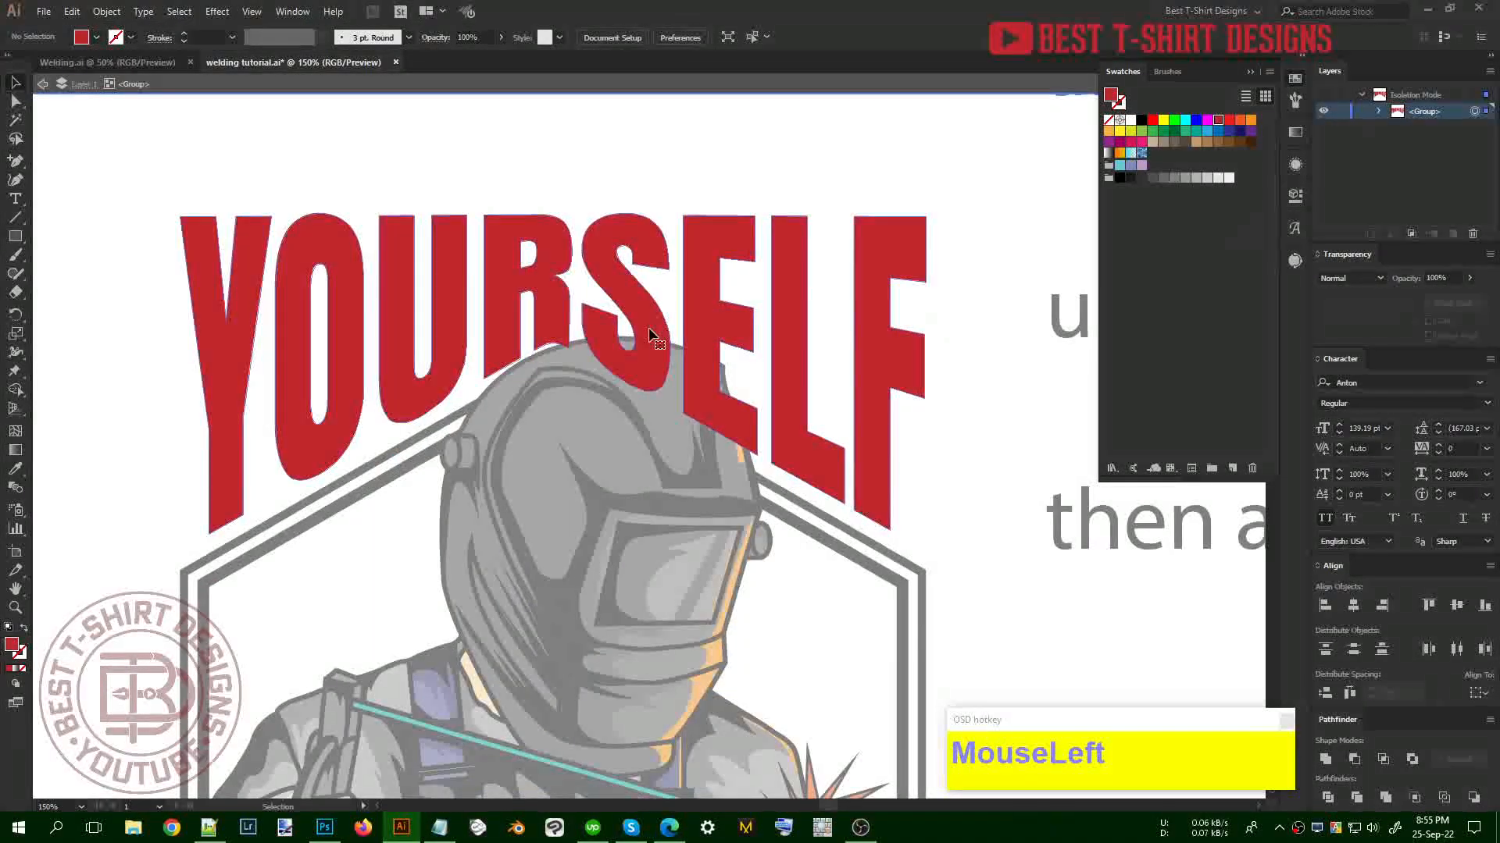
double_click(635, 375)
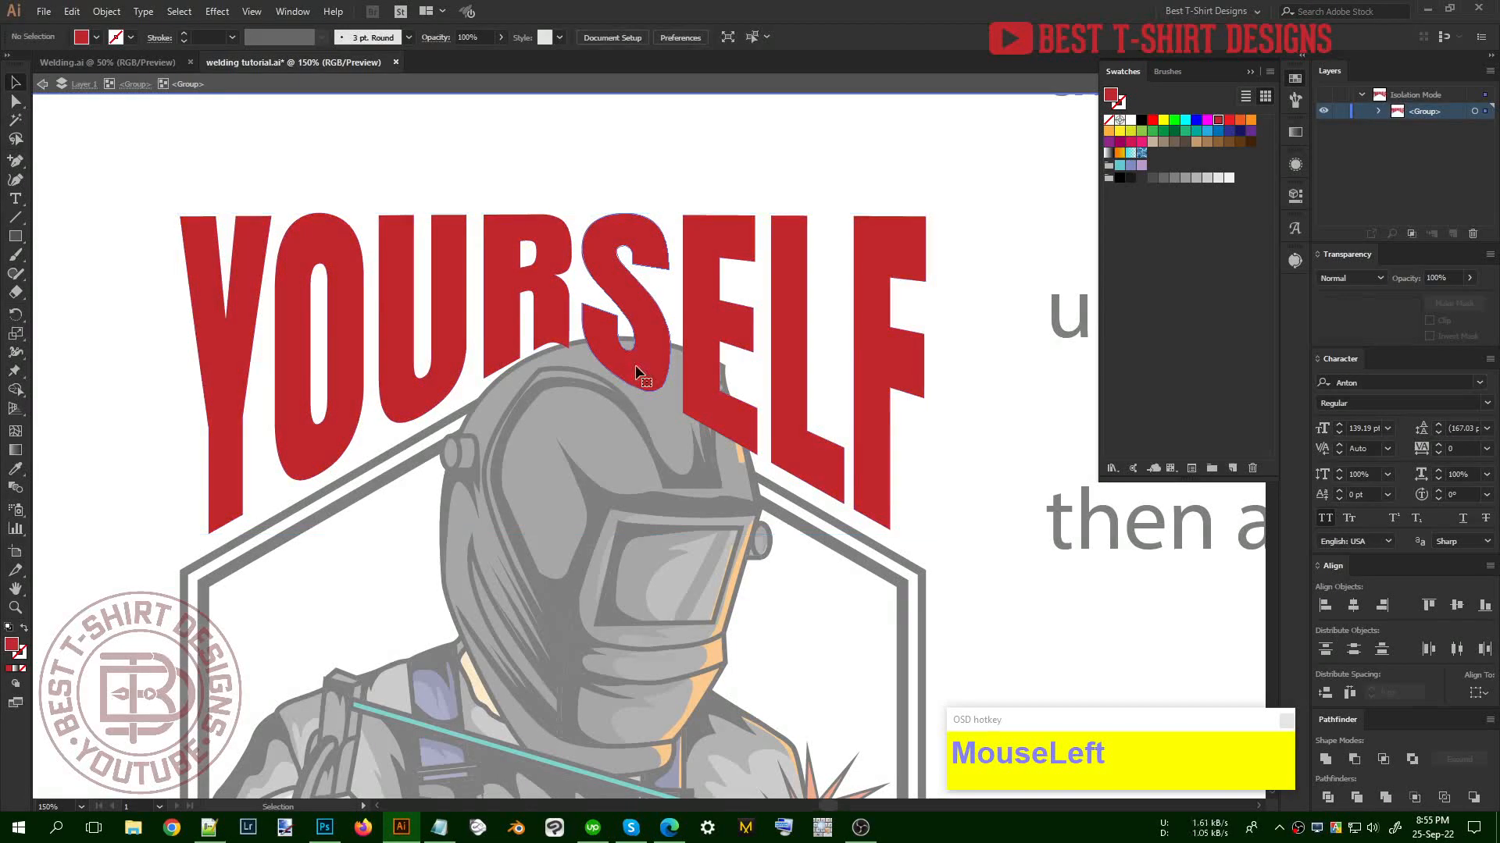
left_click(619, 386)
left_click_drag(626, 389, 631, 372)
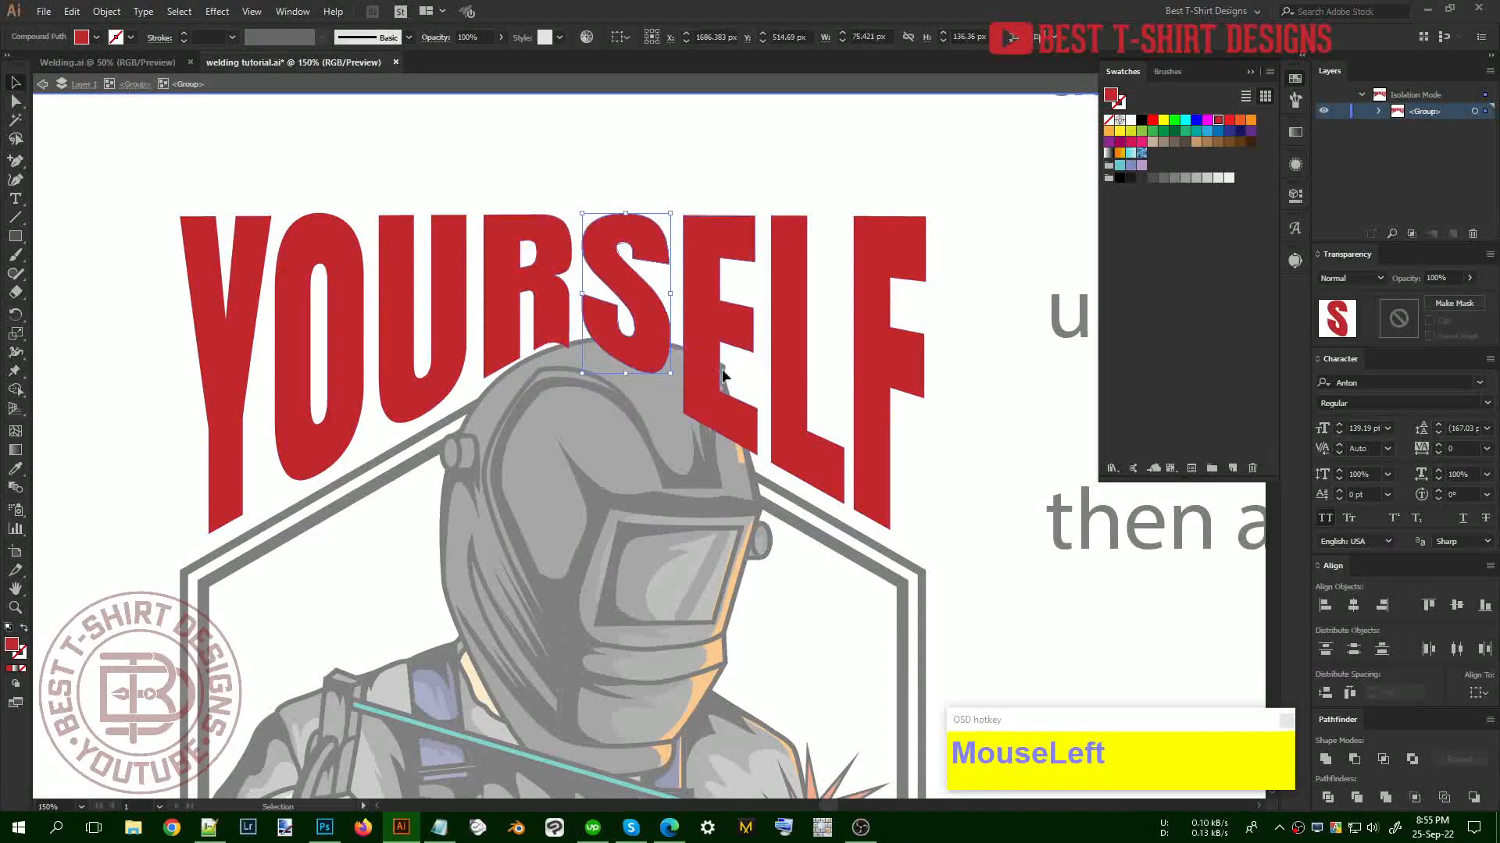
Raise the lower anchor points of the E in YOURSELF to shorten the letter behind the welder's helmet
left_click(732, 424)
key("a")
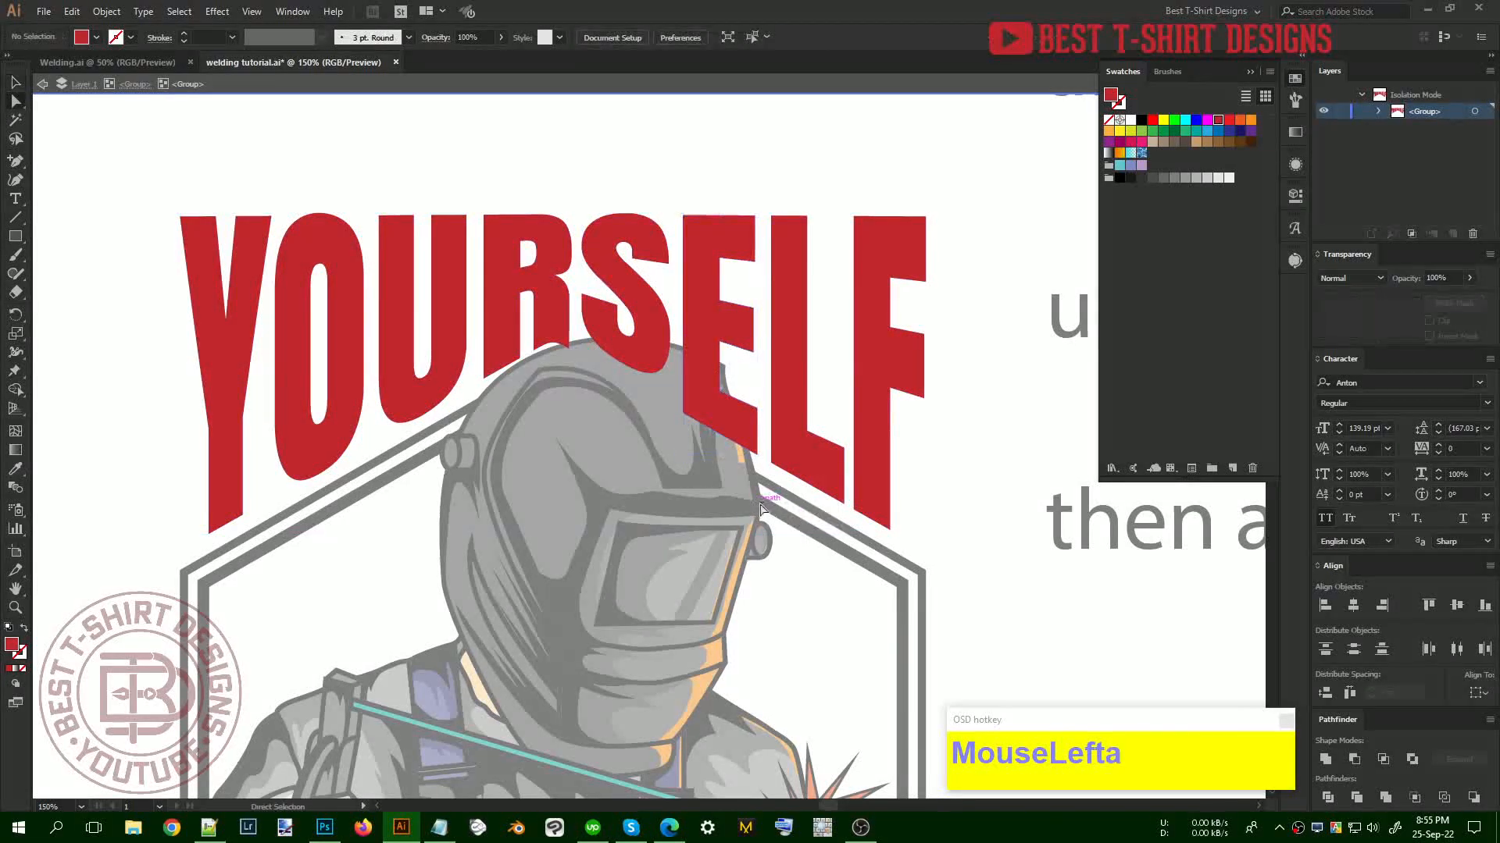
left_click_drag(762, 508, 677, 370)
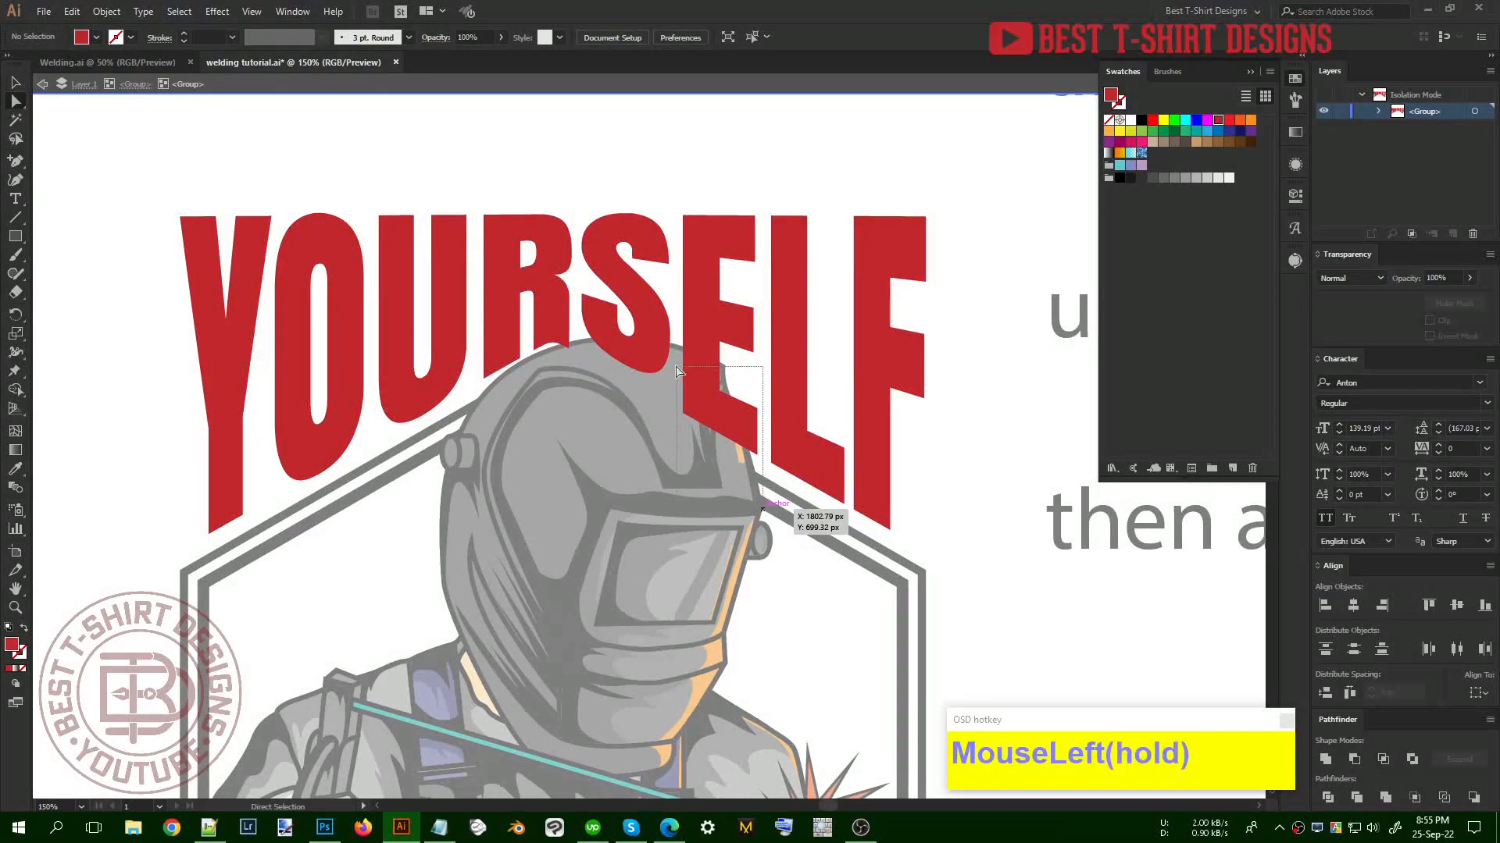
left_click_drag(679, 295, 679, 295)
key("Up")
key("Up")
key("Up")
key("Up")
key("Up")
key("Up")
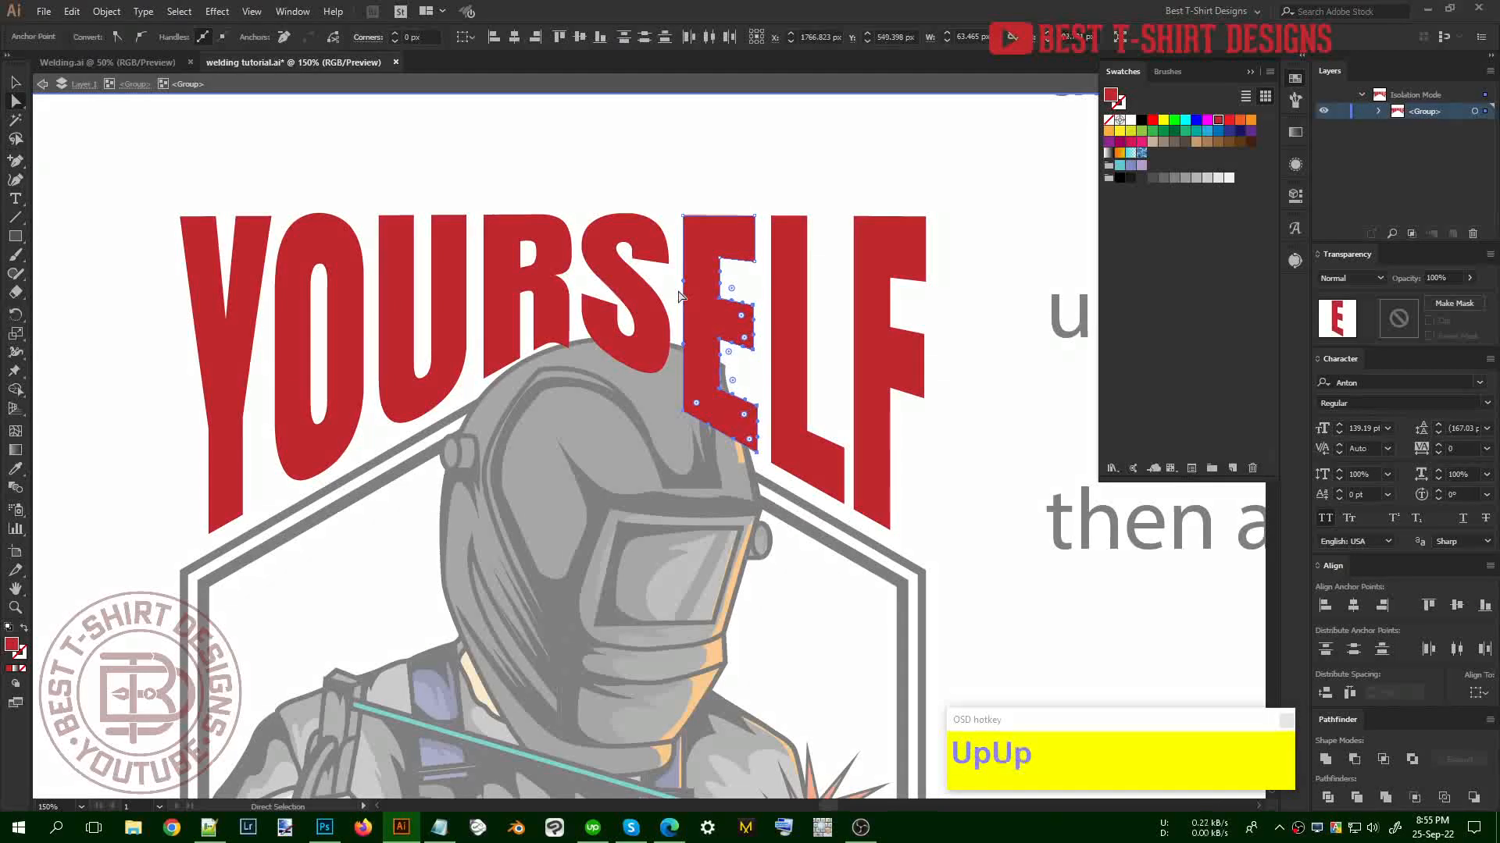
left_click(762, 472)
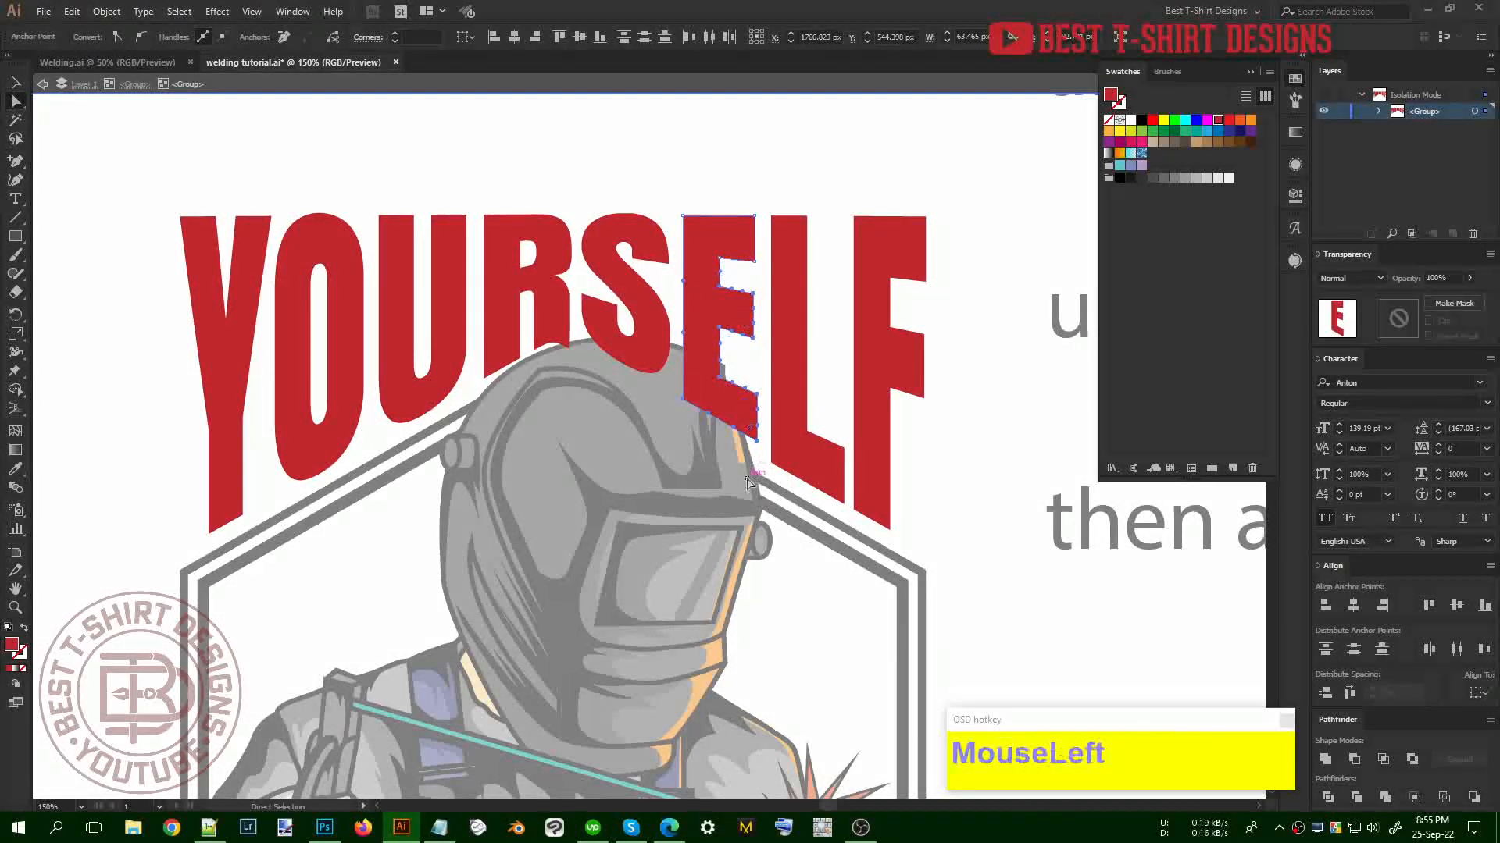
left_click_drag(679, 369, 675, 365)
key("Up")
left_click(584, 372)
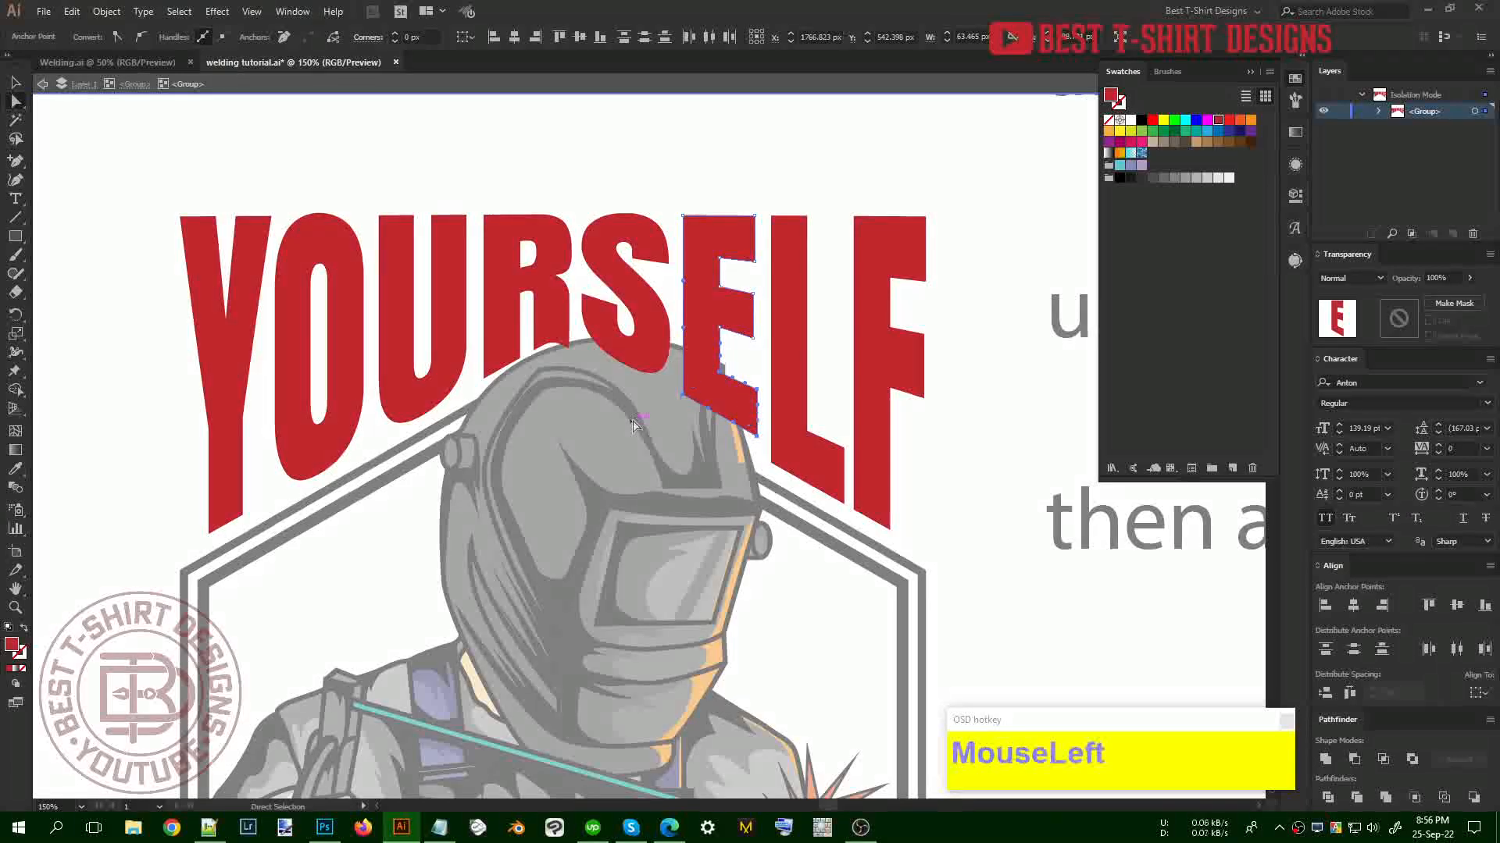
Lengthen the right leg of the R in YOURSELF by moving its lower anchor points down to the helmet
left_click_drag(536, 342, 570, 357)
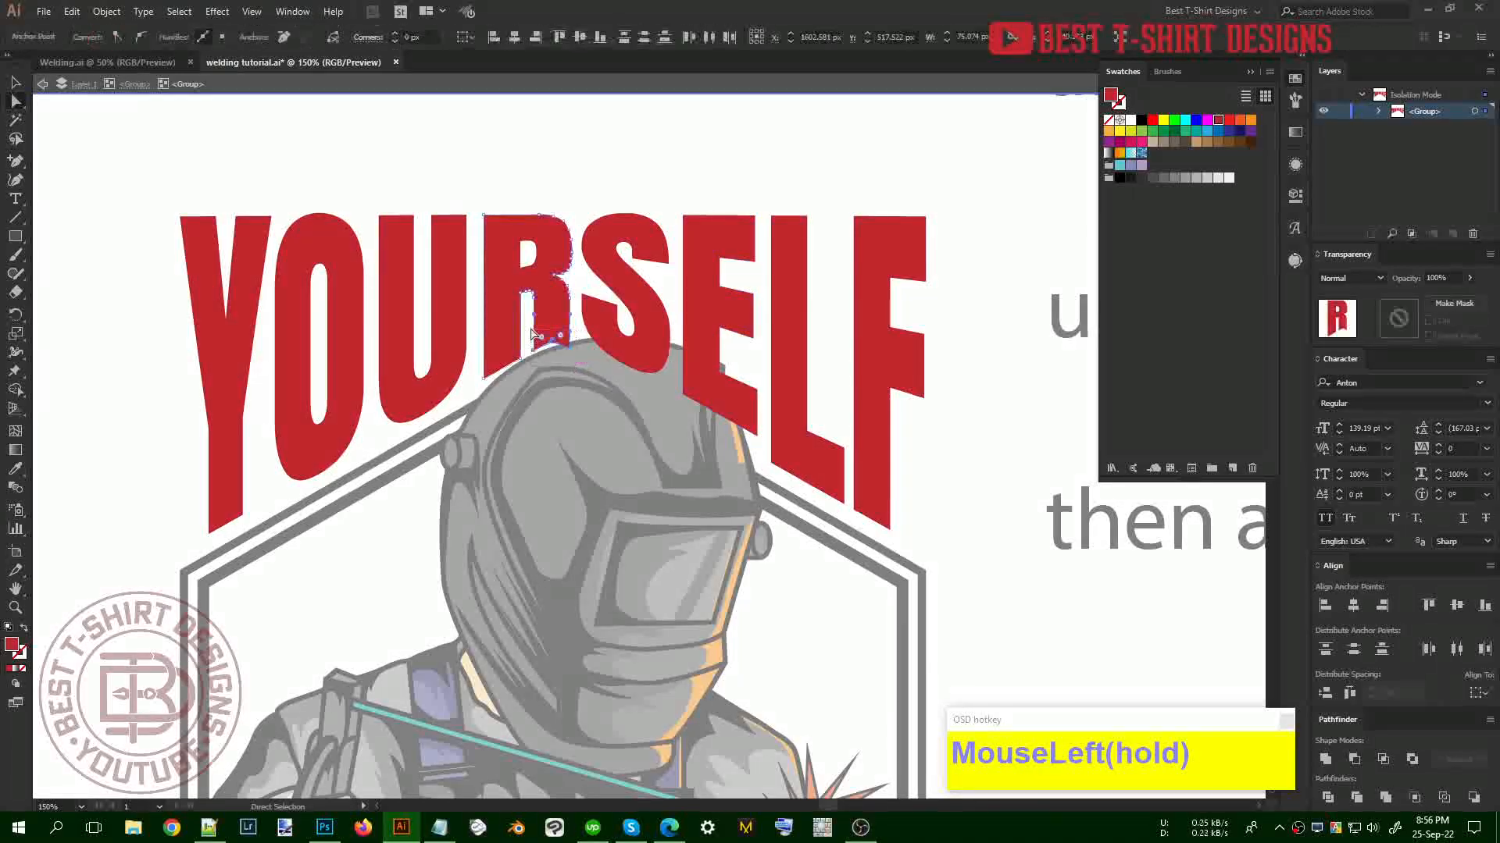
key("Down")
key("Down")
key("Down")
key("Down")
key("Down")
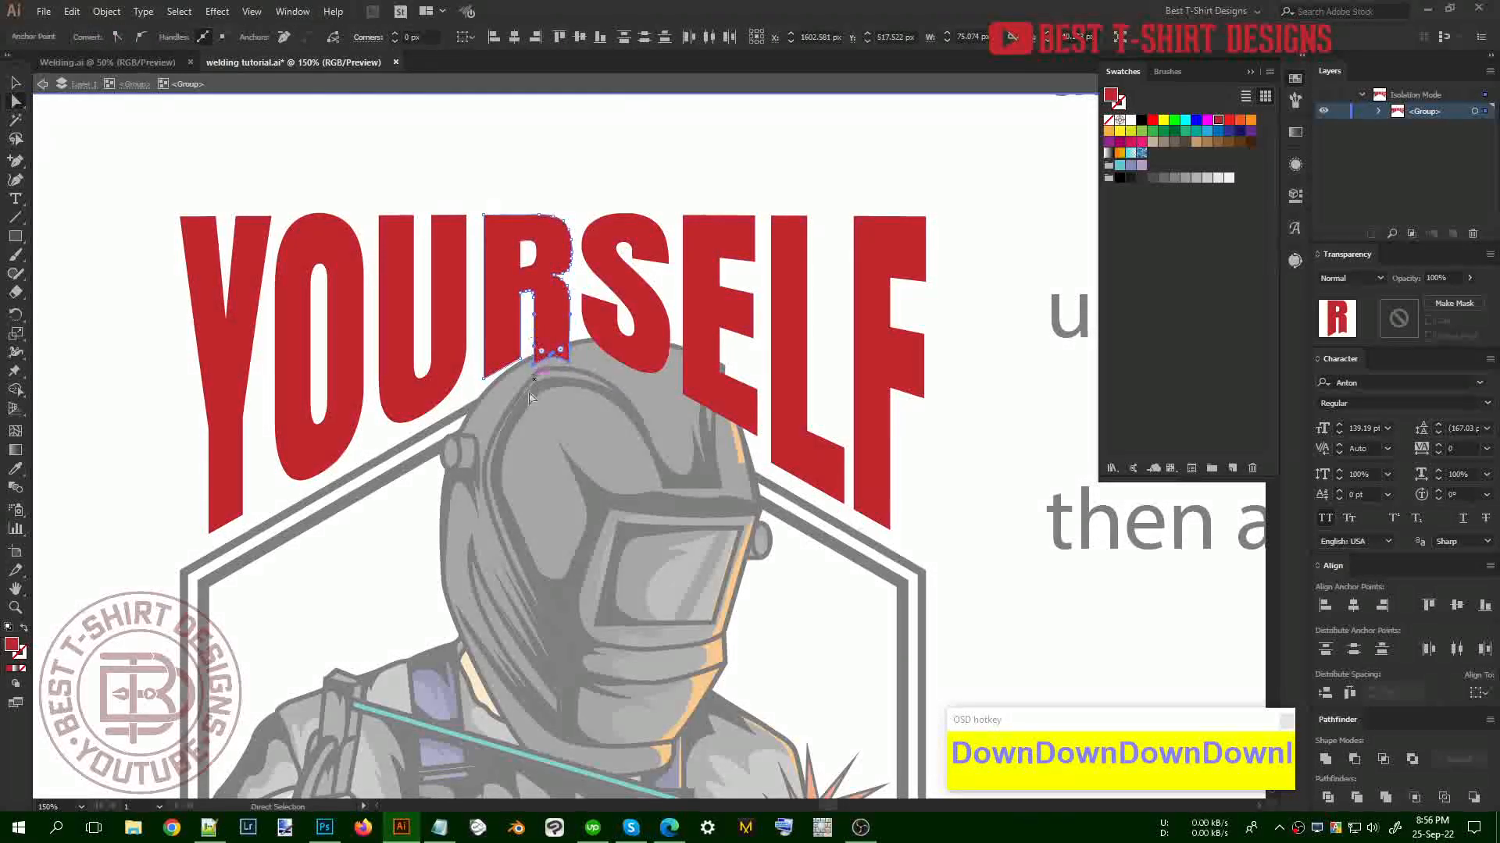
Adjust the lower anchor points of the R's left leg vertically and leave isolation mode
left_click(513, 414)
left_click_drag(488, 367, 479, 345)
key("Down")
key("Down")
key("Down")
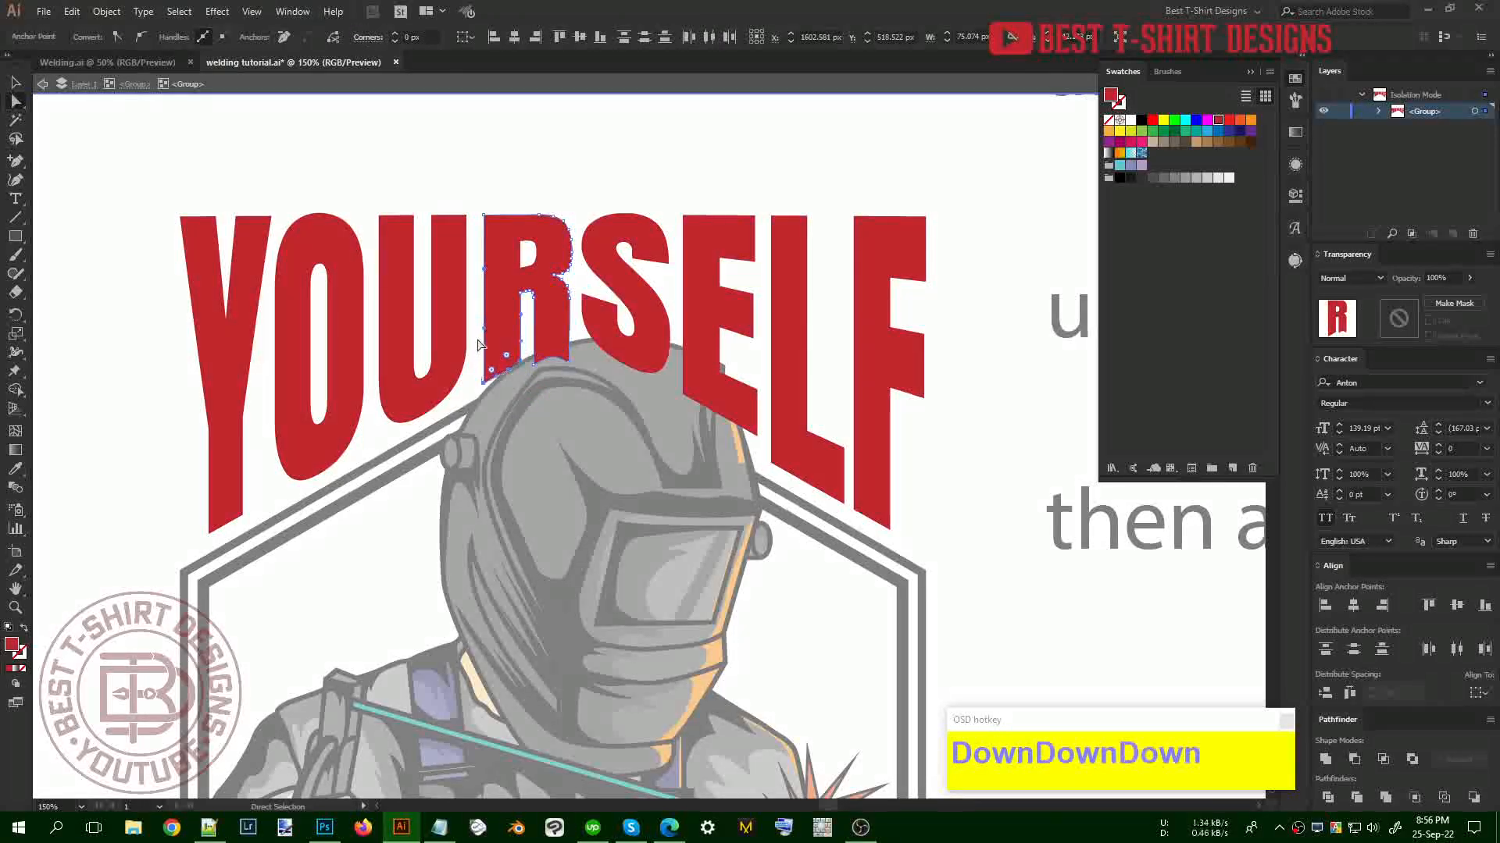
key("Down")
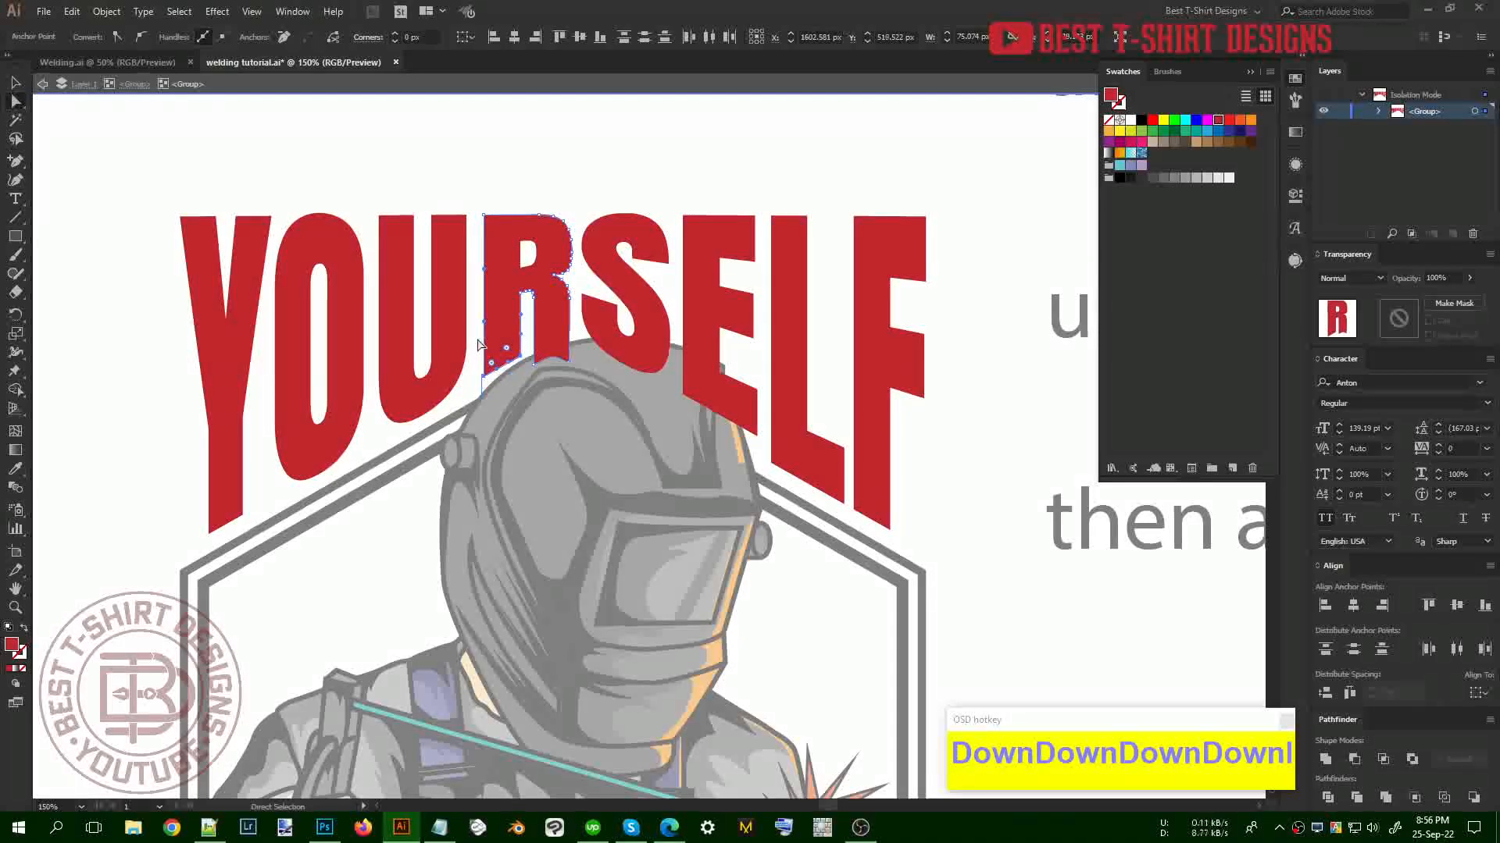
key("Up")
key("v")
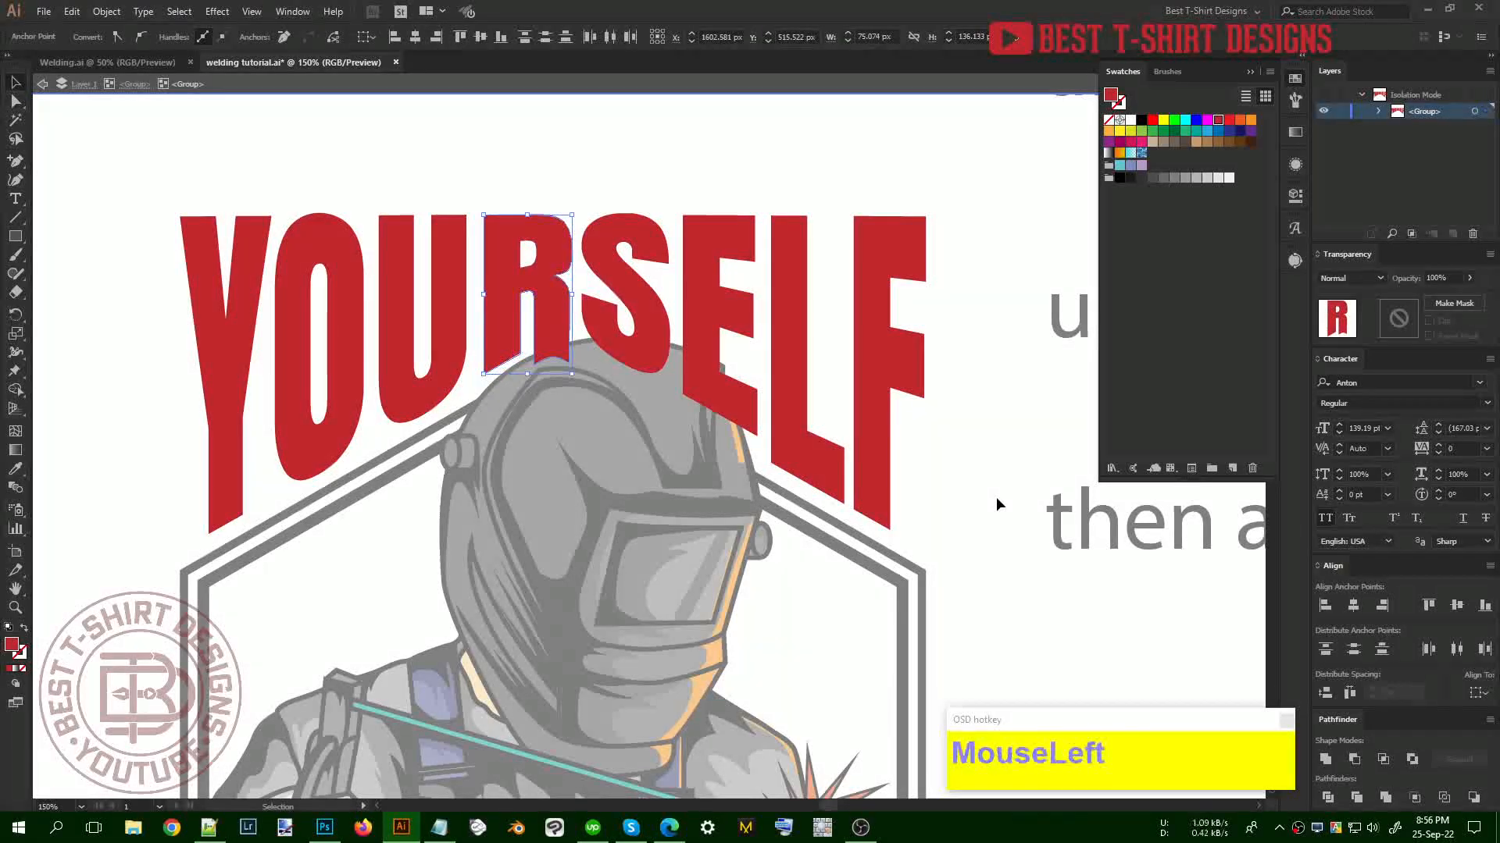
double_click(996, 497)
scroll(813, 369, "down", 1, "alt")
left_click(828, 367)
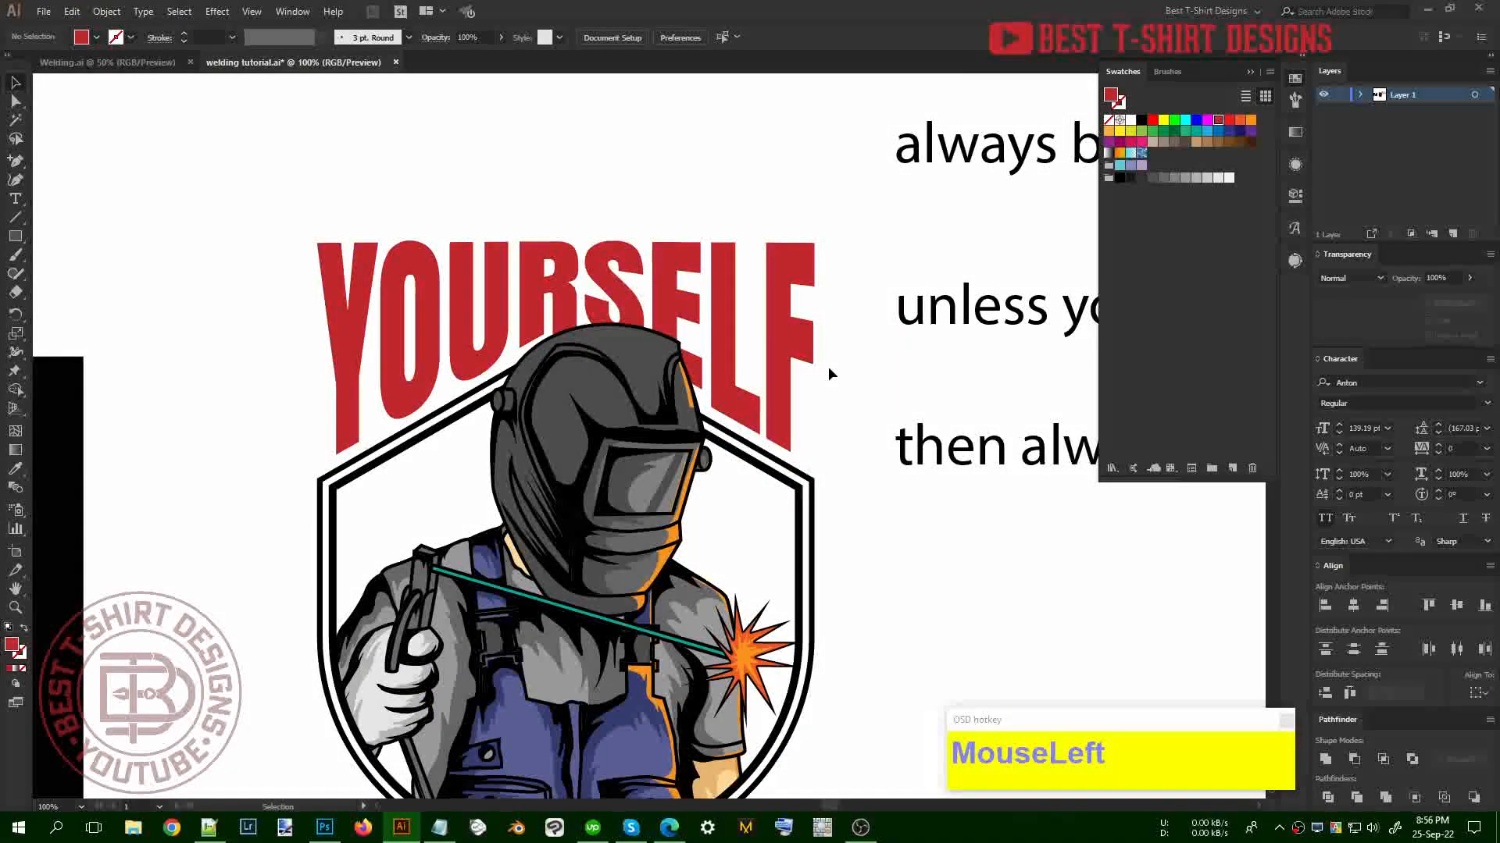
Isolate the YOURSELF group again, extend the R's left leg down behind the helmet, and exit isolation
scroll(539, 336, "up", 2, "alt")
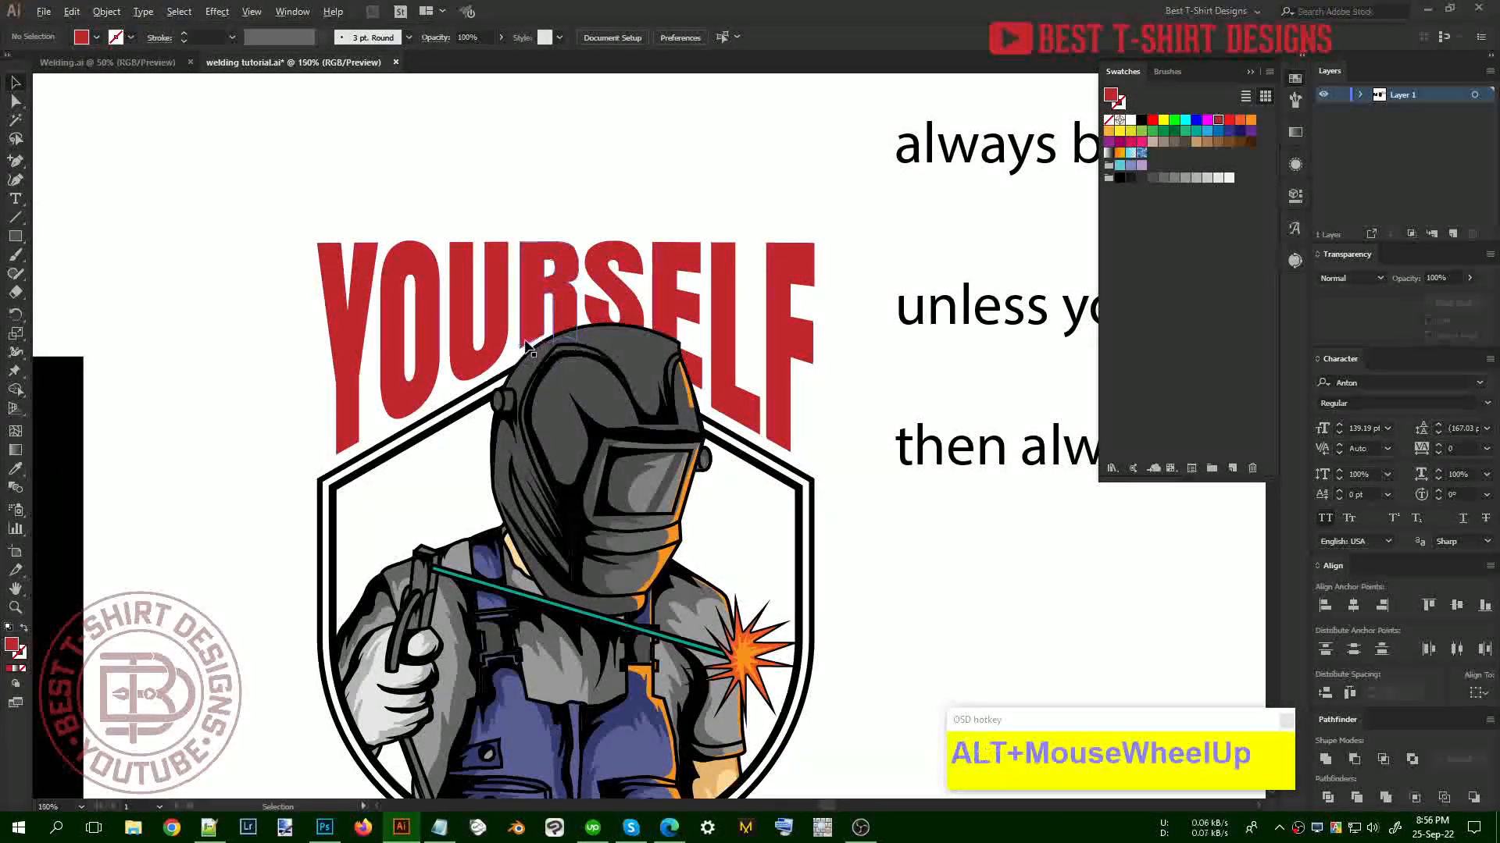
double_click(531, 321)
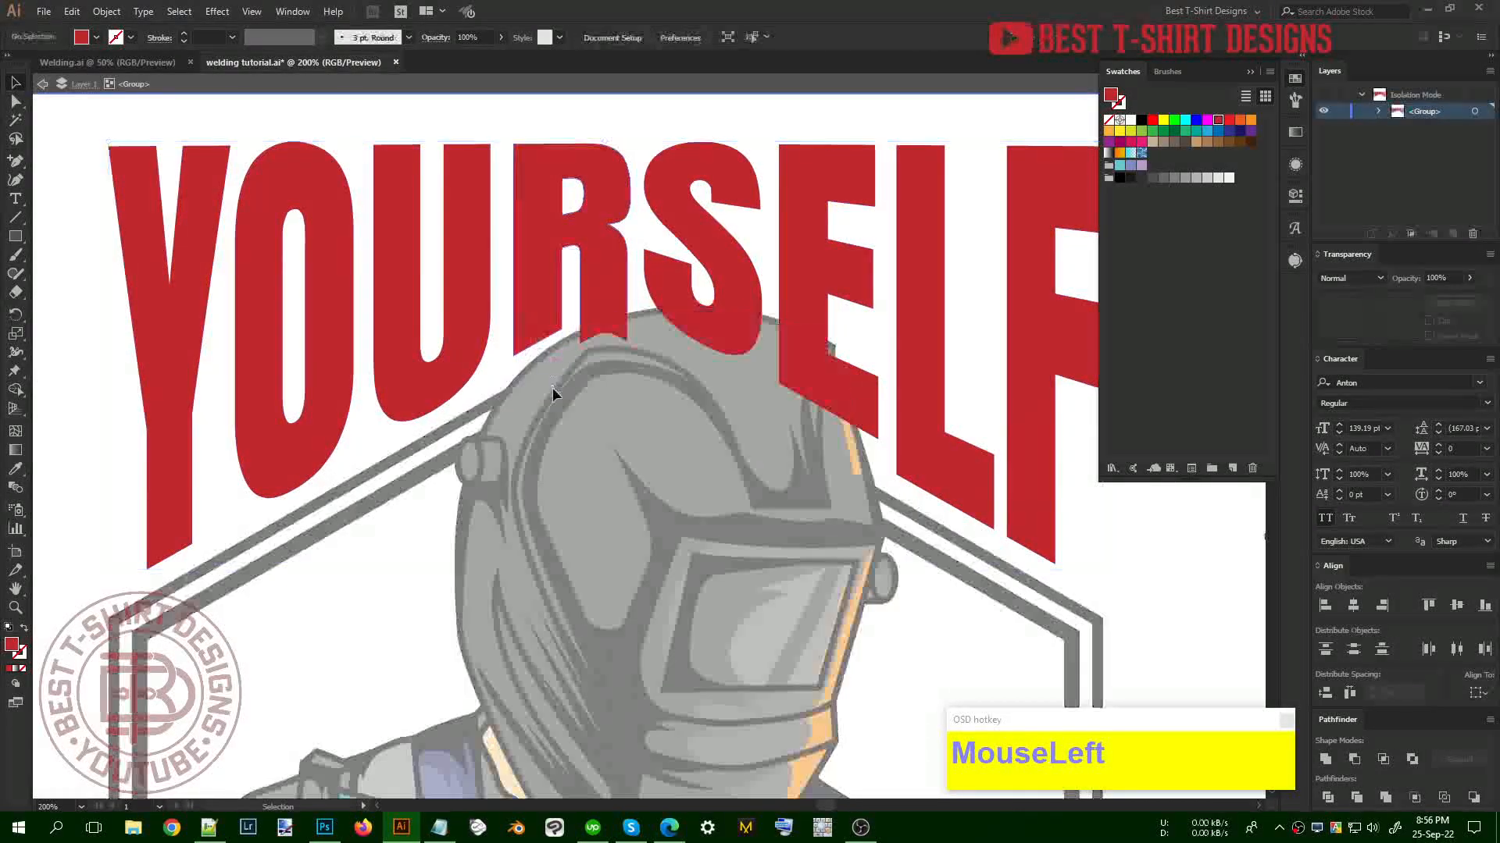
left_click_drag(512, 318, 571, 427)
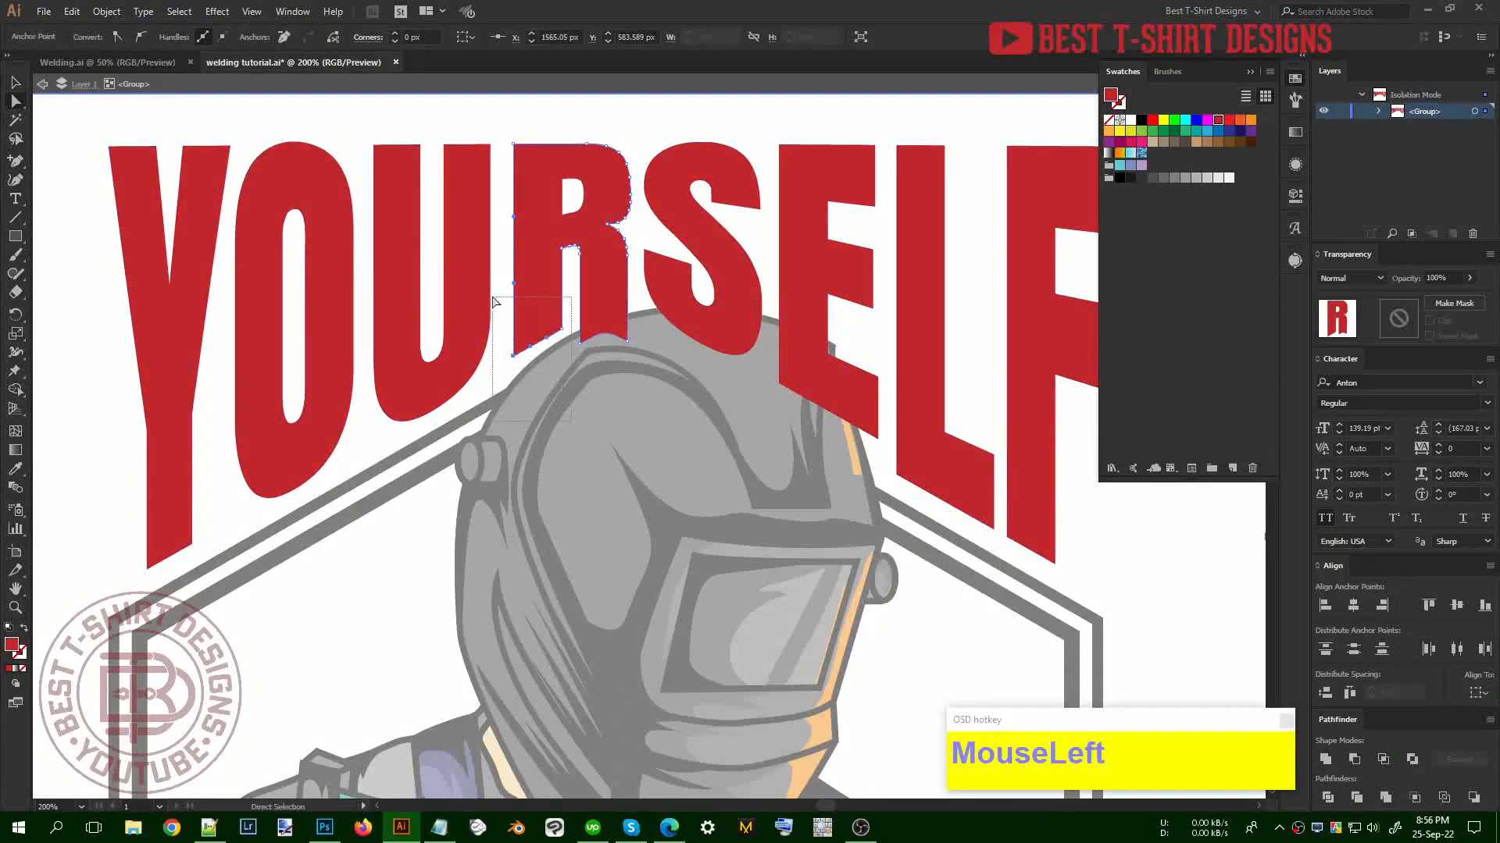
left_click_drag(492, 301, 493, 302)
key("shift+Down")
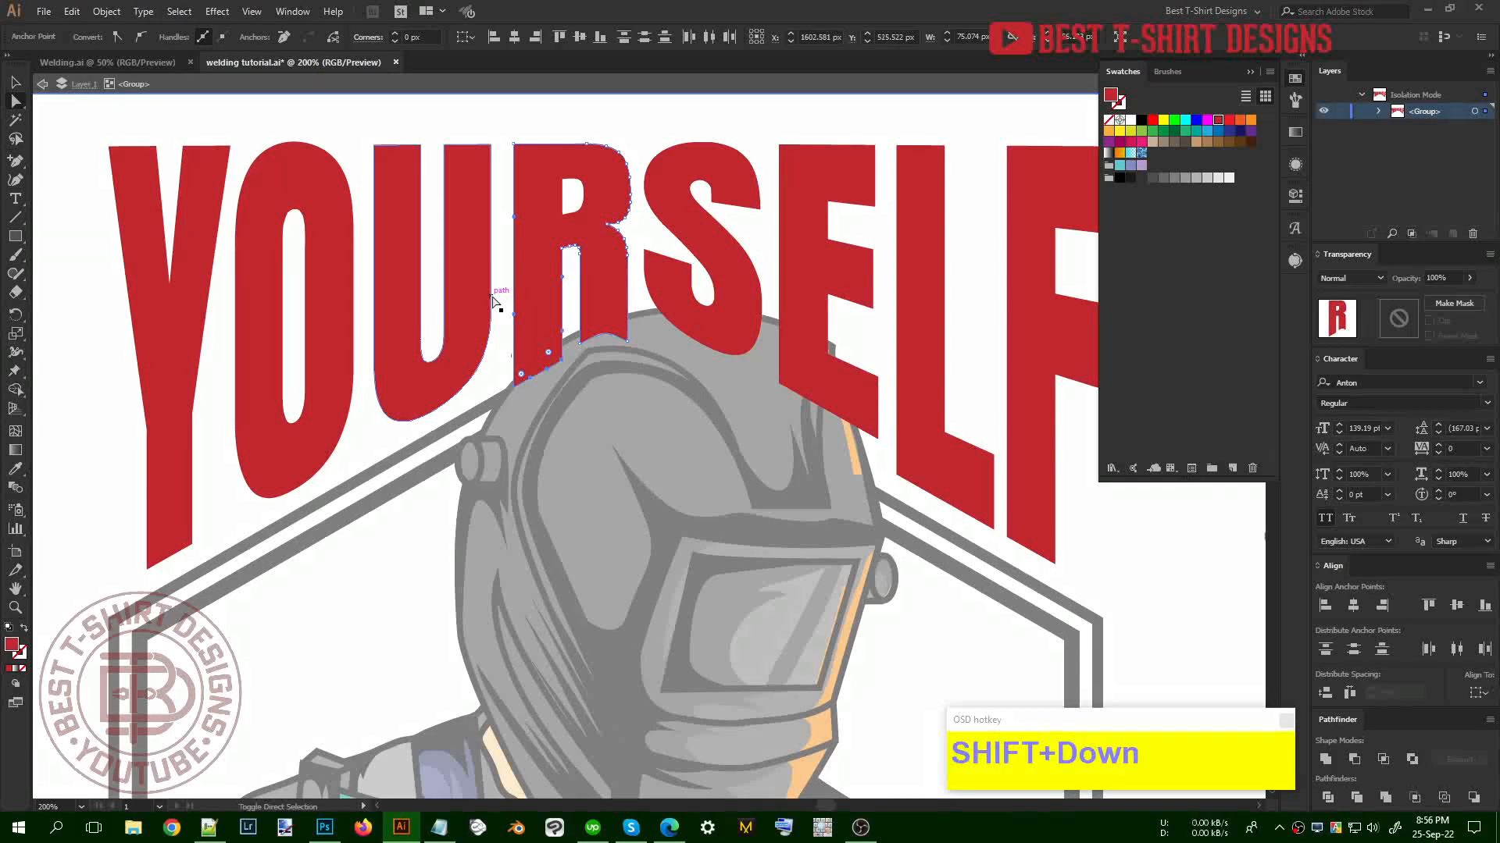
key("v")
double_click(649, 222)
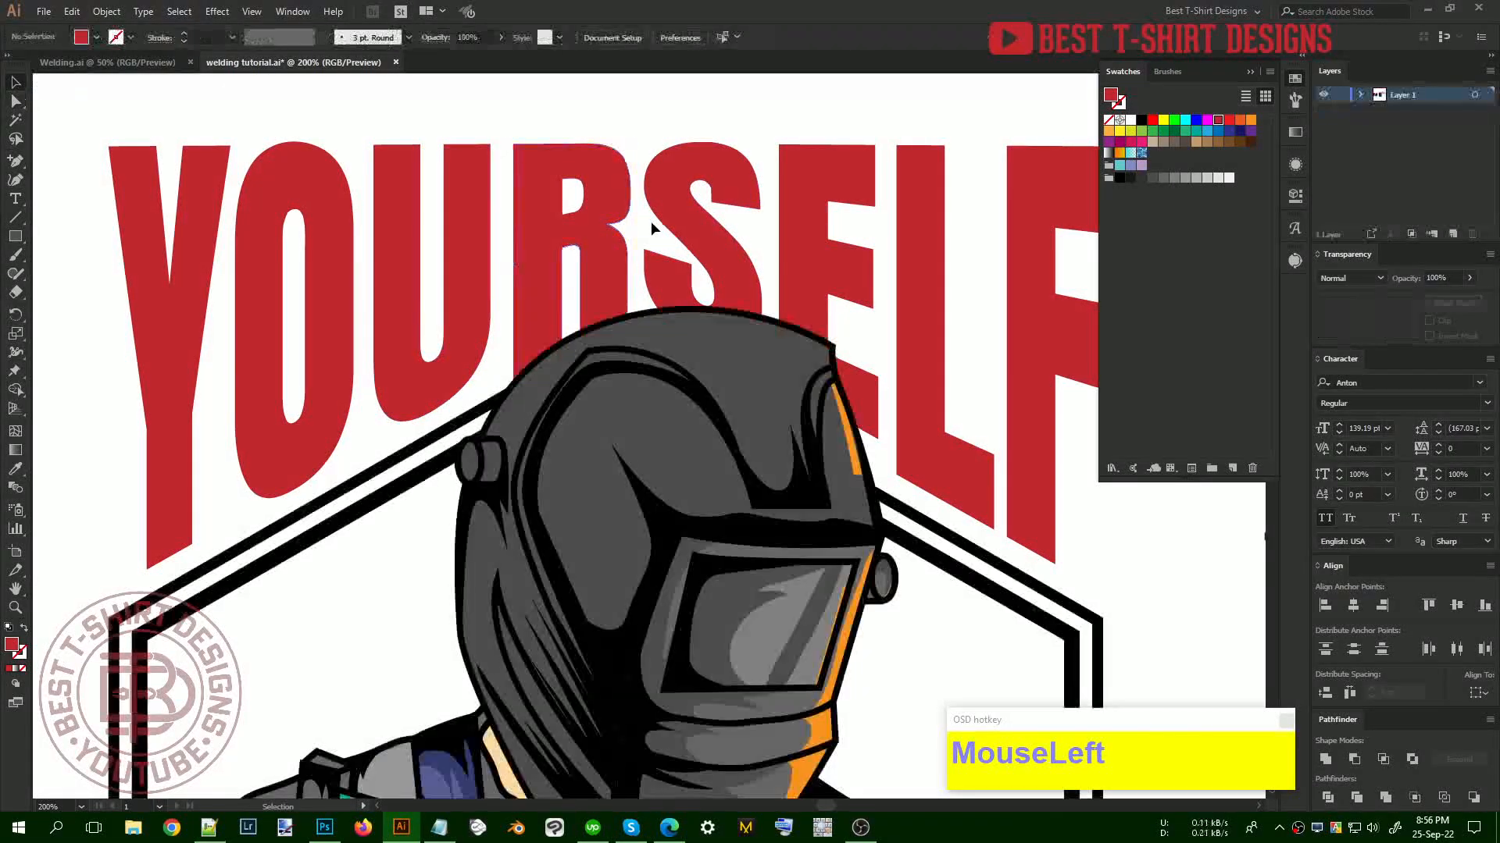
scroll(544, 254, "down", 2)
left_click(827, 362)
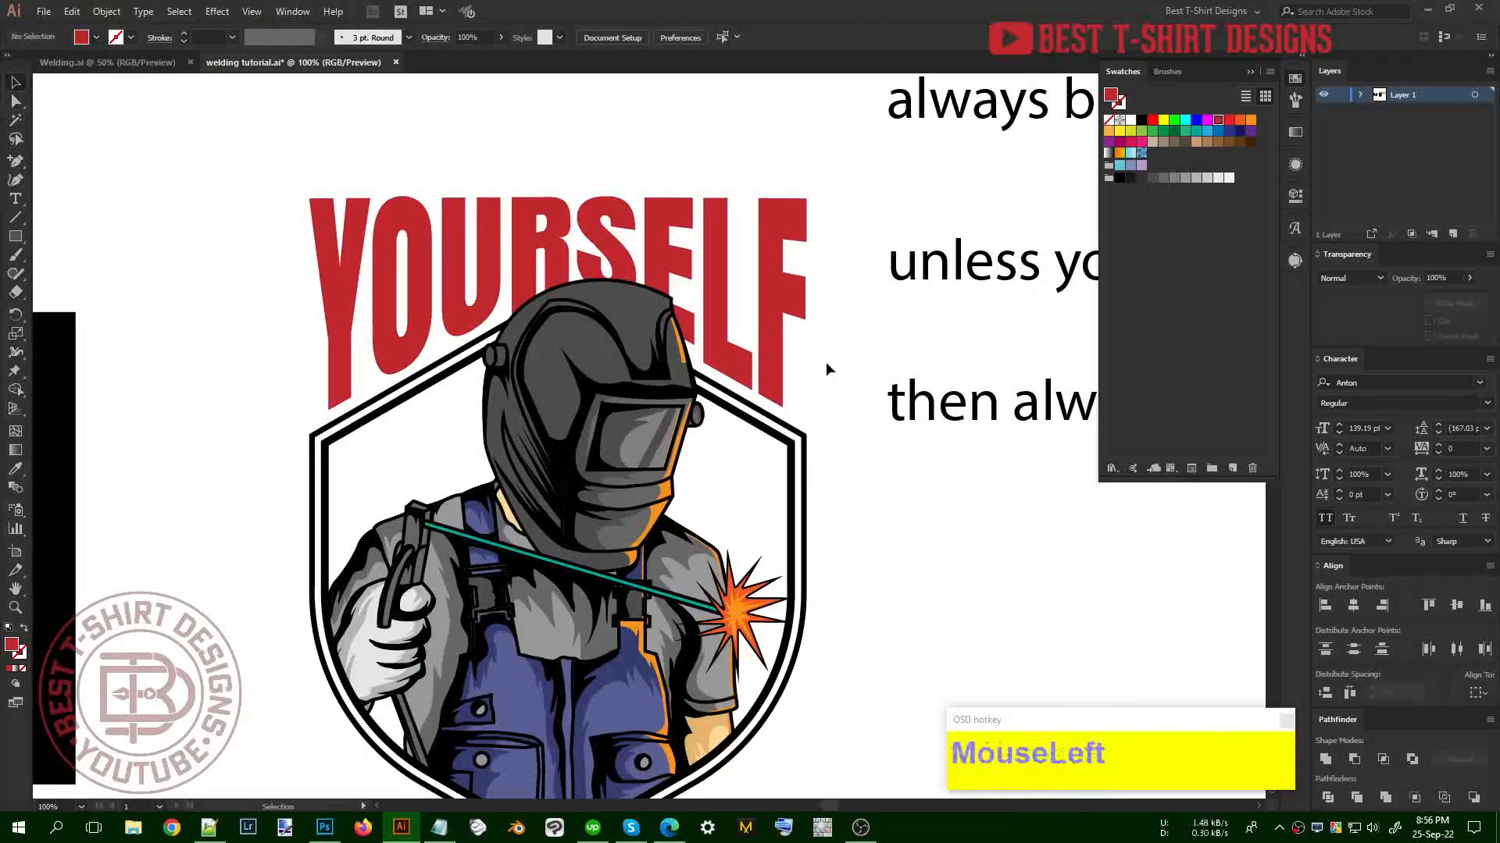
Restyle the "always be" text with the Anton all-caps style sampled from WELDER
scroll(826, 362, "down", 2)
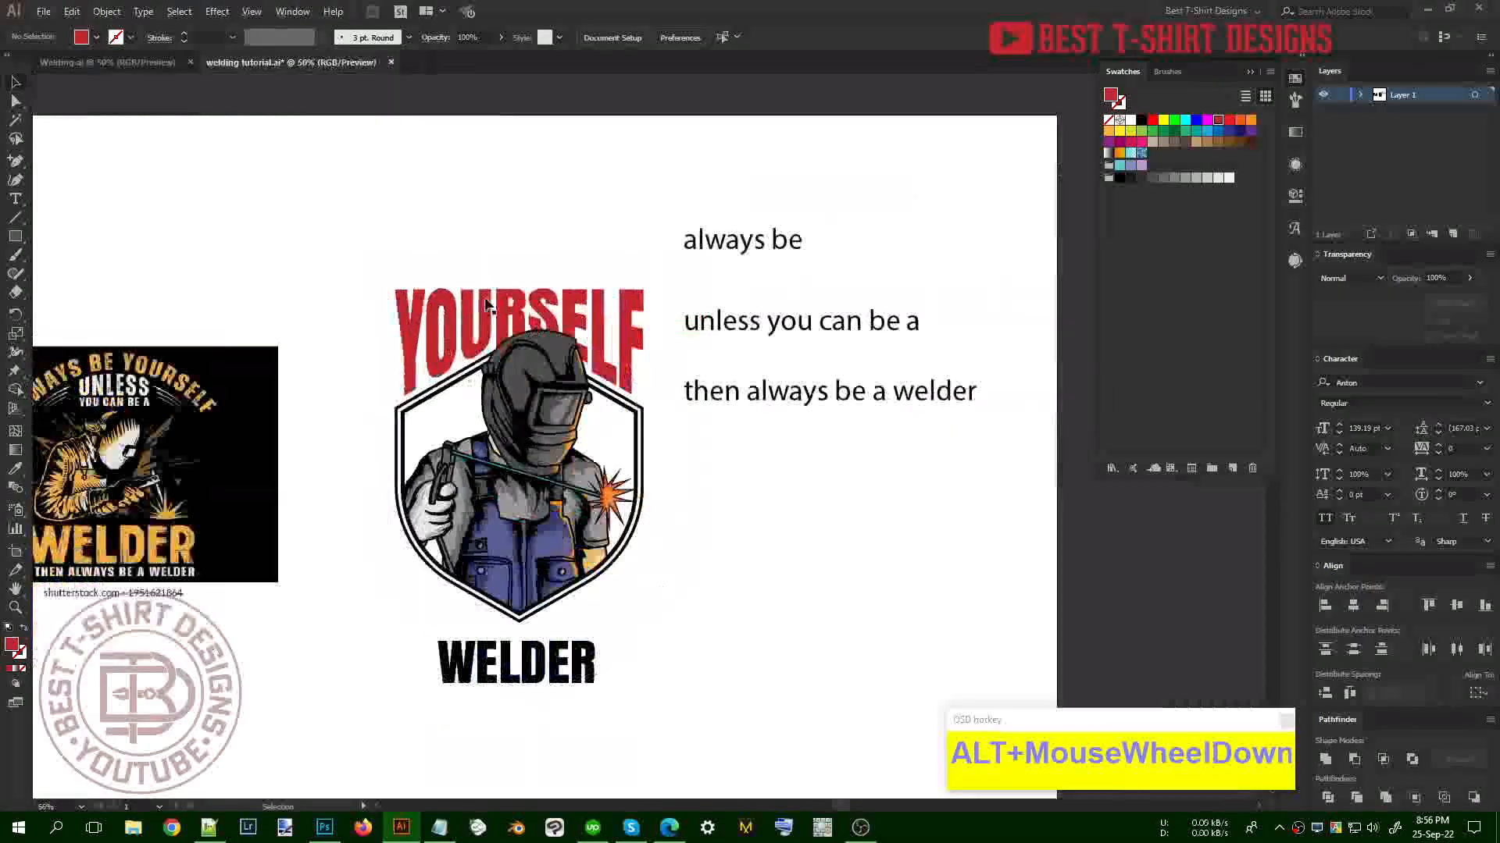
scroll(393, 322, "up", 2)
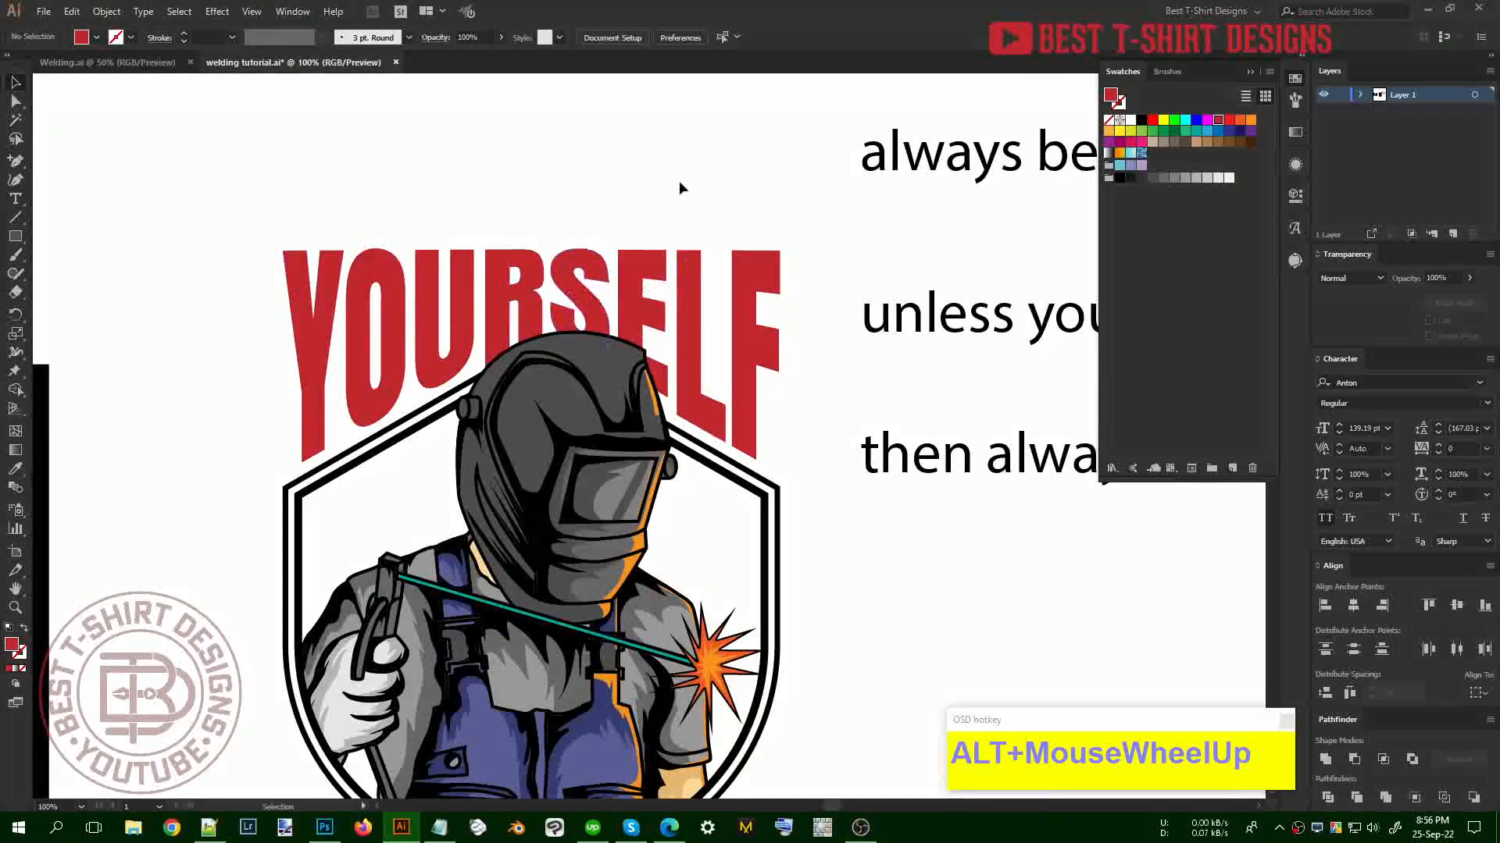
scroll(530, 291, "down", 1)
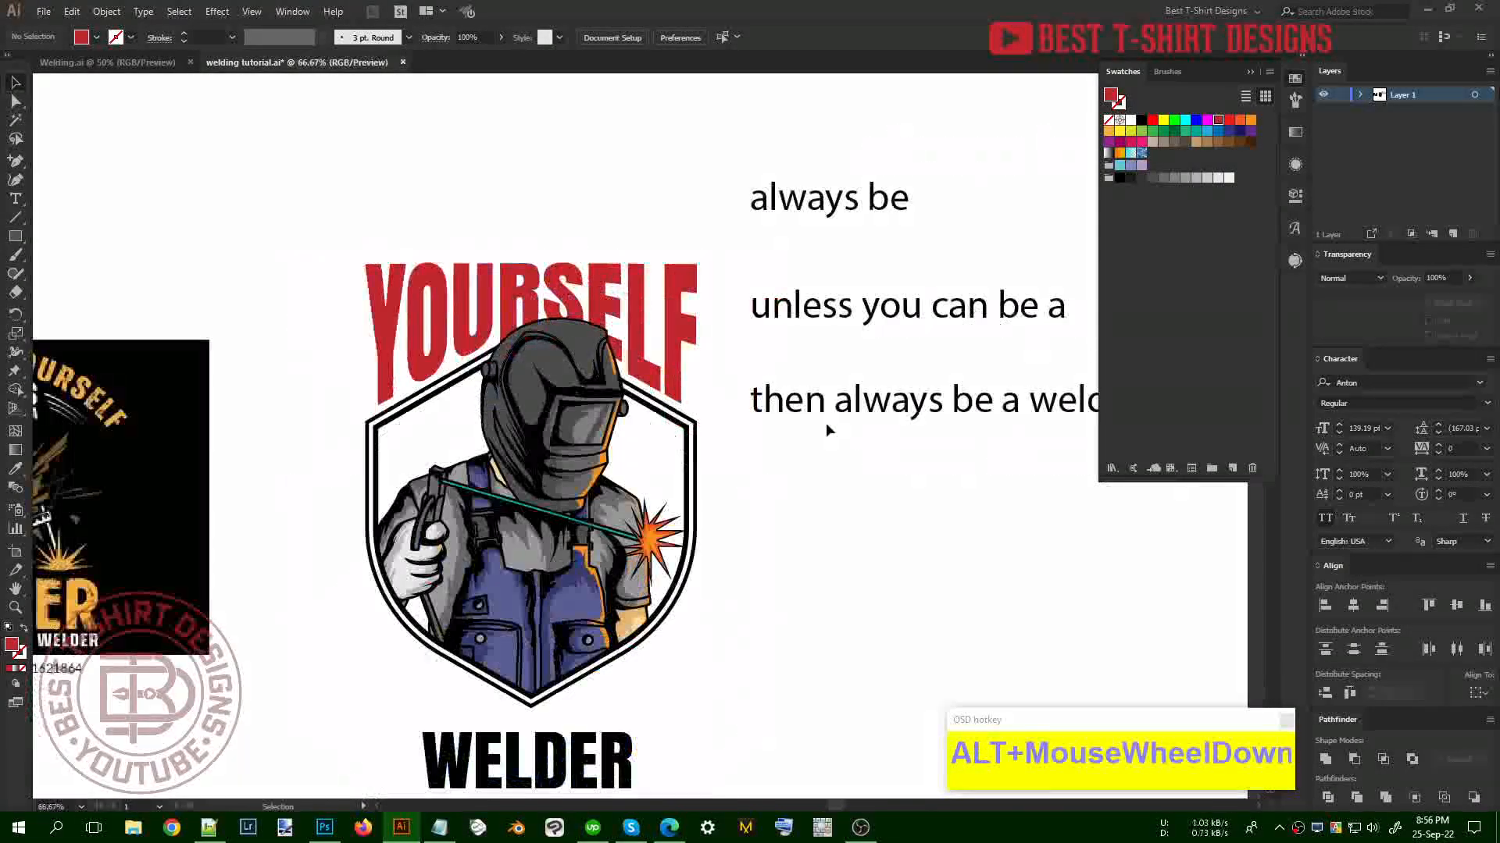
left_click(847, 206)
key("i")
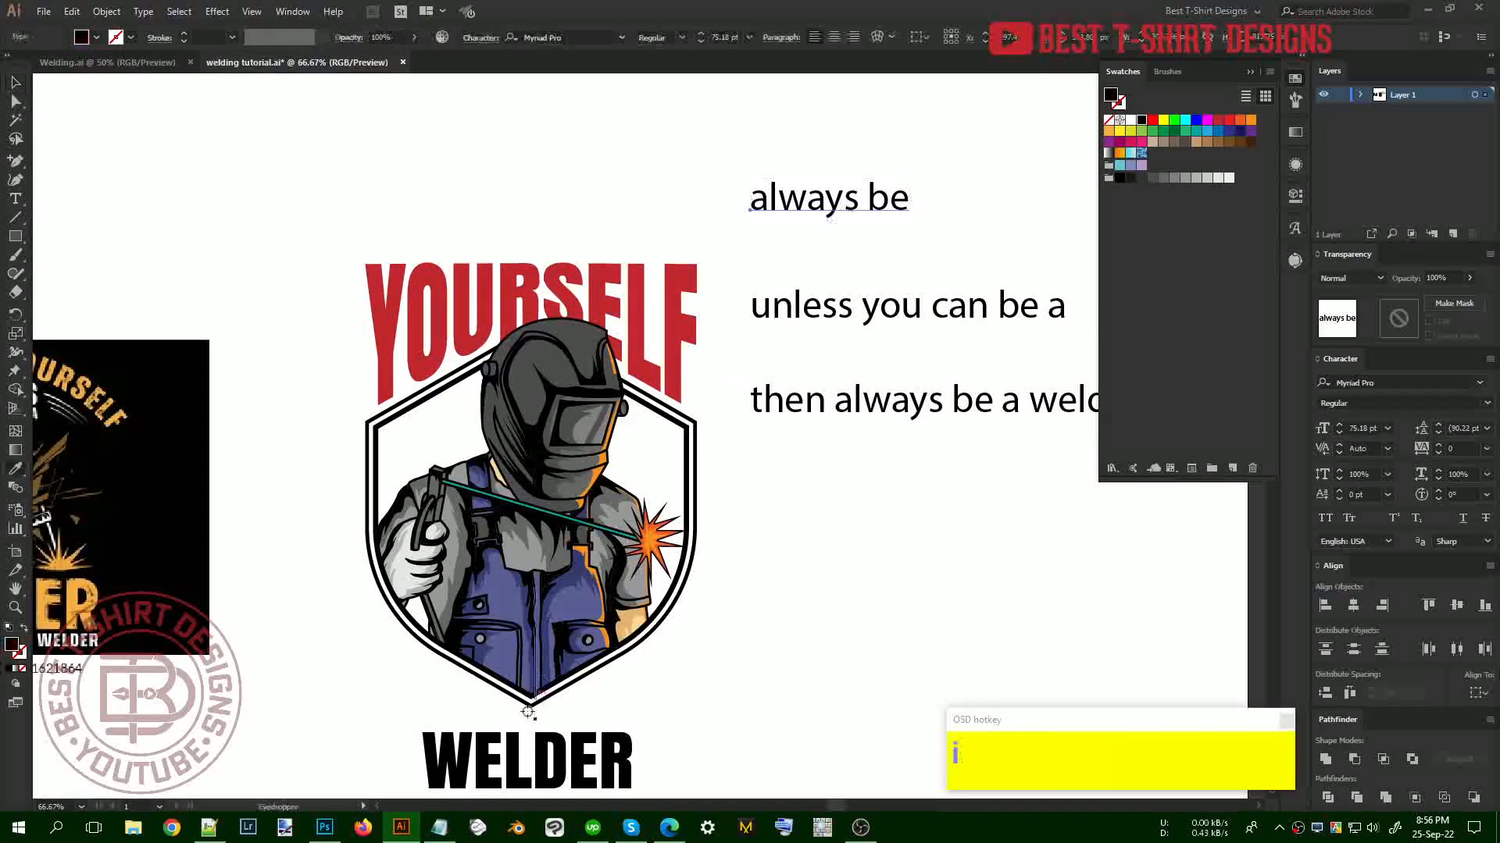
left_click(617, 717)
key("v")
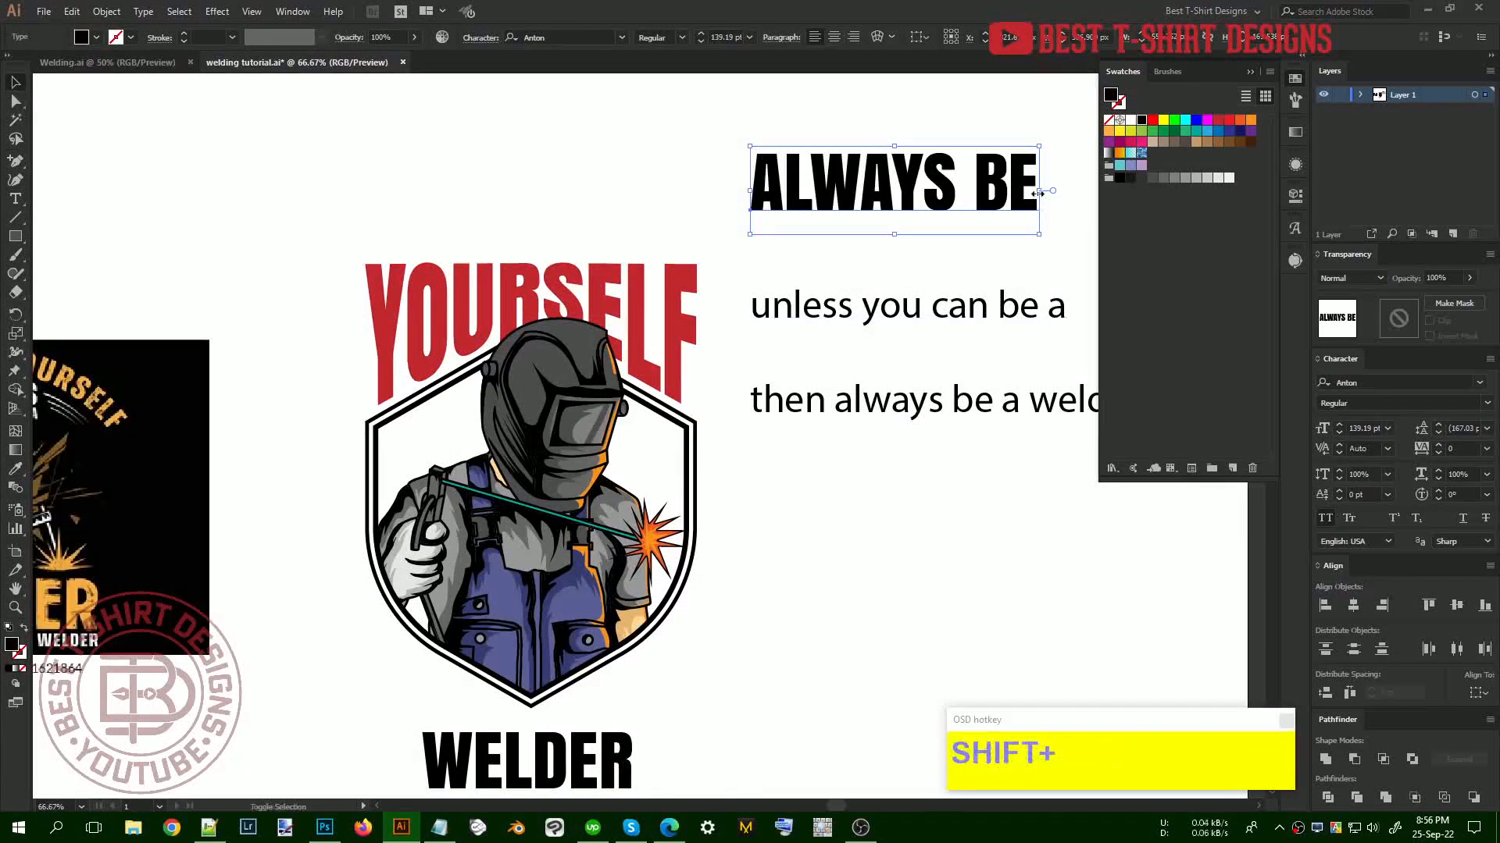
Scale ALWAYS BE down to about 77.4 pt and place it centred just above YOURSELF
left_click_drag(1039, 191, 530, 223)
key("shift+Down")
key("shift+Down")
key("shift+Down")
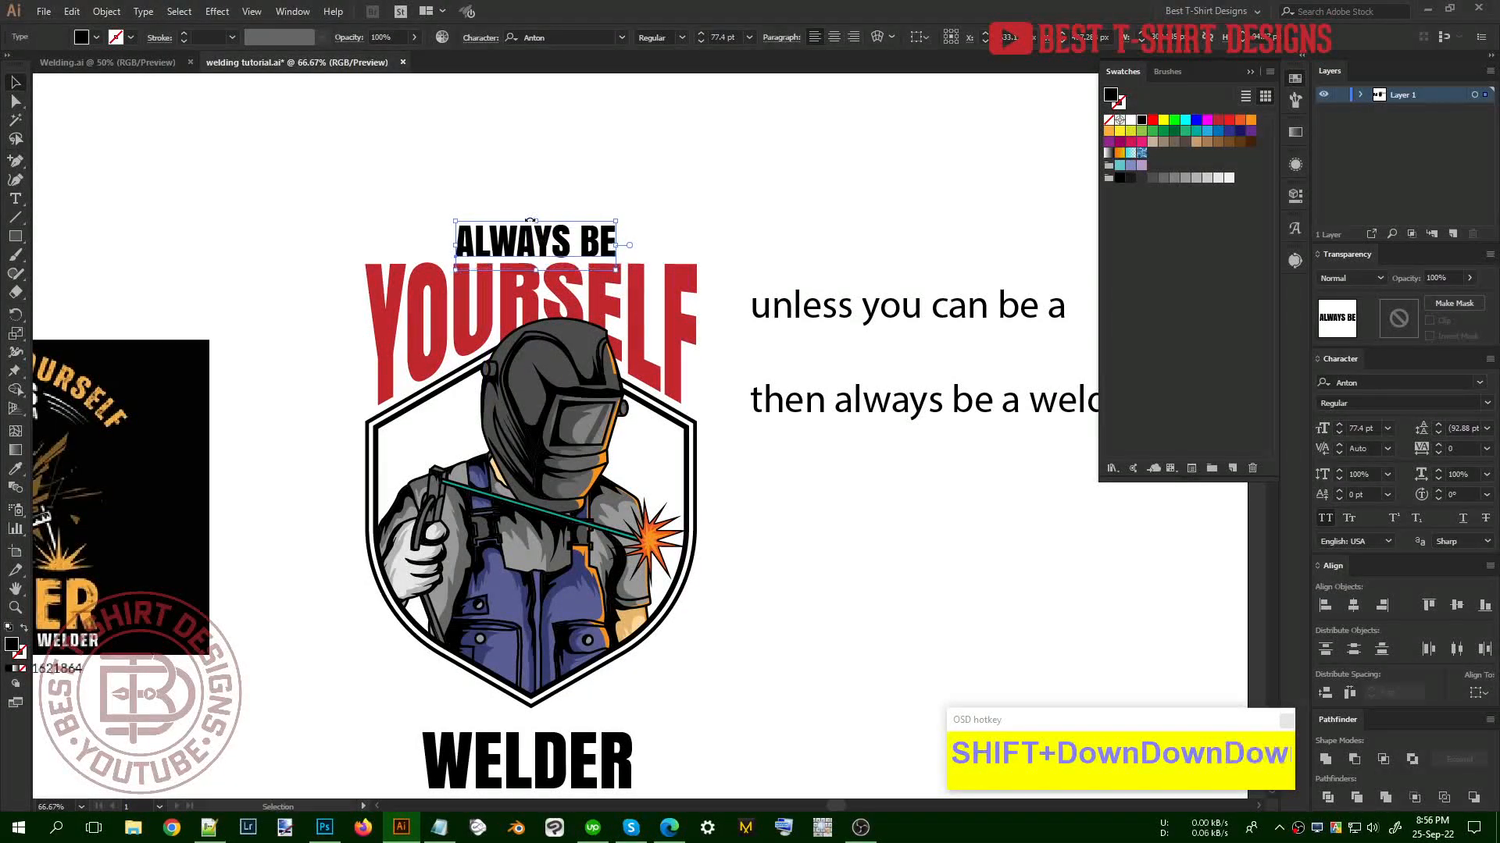
left_click(837, 429)
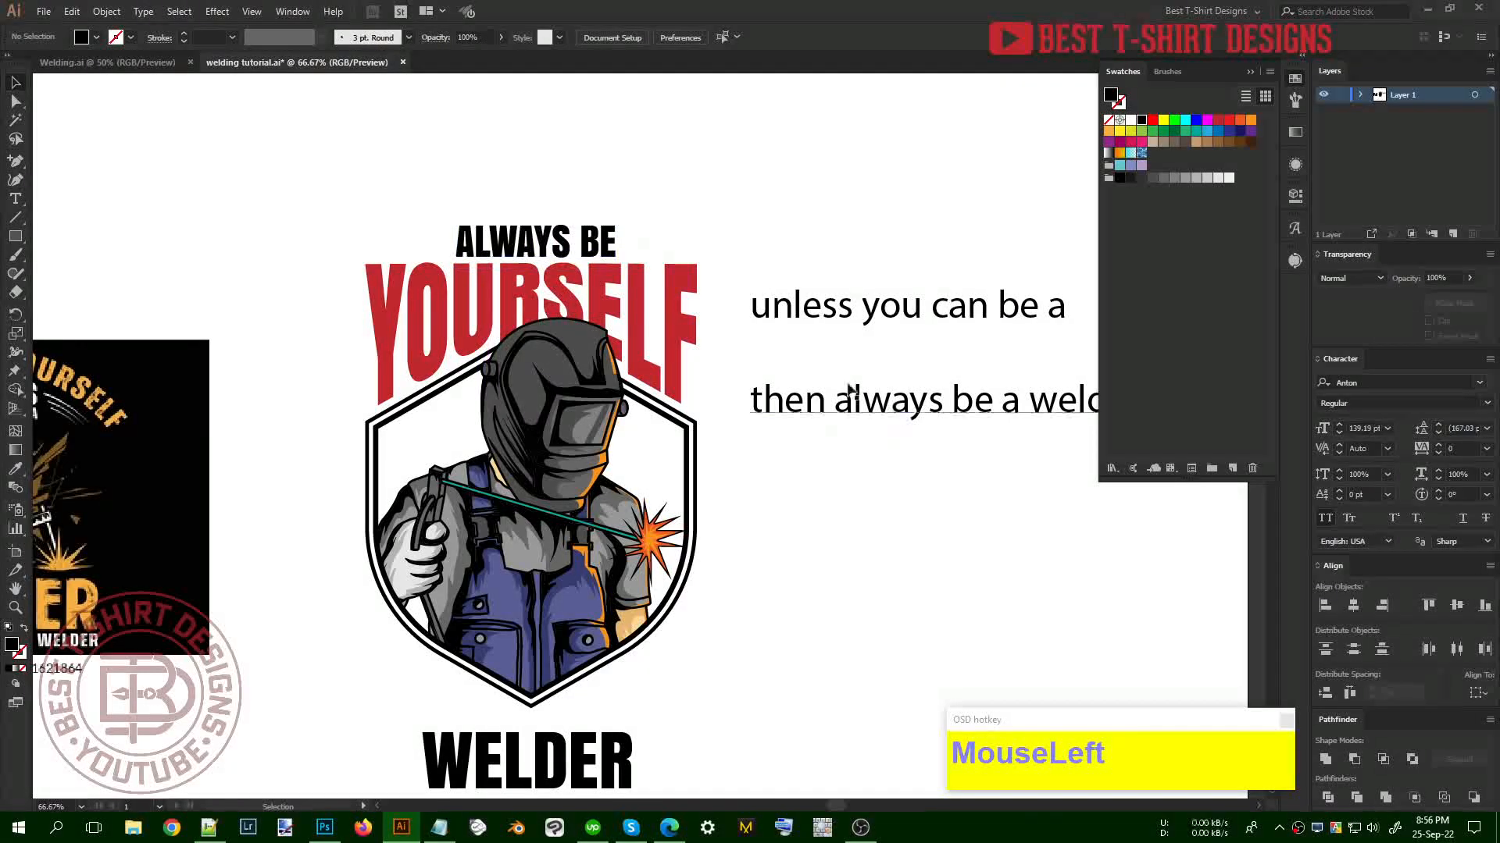
Move "then always be a welder" below WELDER and apply WELDER's Anton all-caps style to it
scroll(790, 361, "down", 1, "alt")
left_click_drag(791, 360, 697, 706)
key("i")
left_click(644, 636)
key("v")
Convert WELDER to outlines and enlarge it under the shield to about 636 px wide, matching YOURSELF's width
left_click(640, 639)
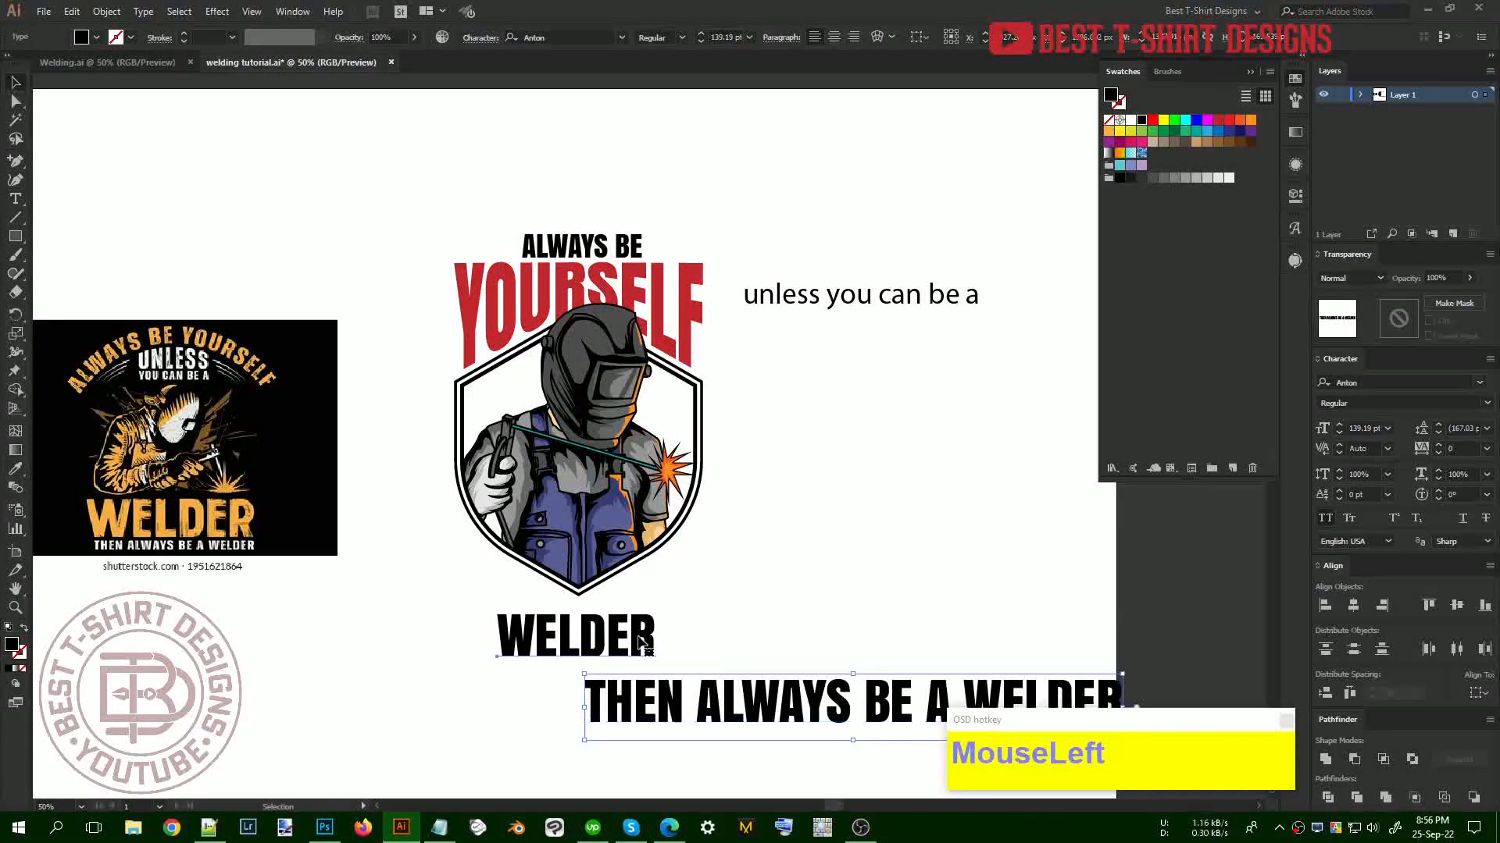
left_click_drag(639, 639, 704, 620)
right_click(639, 622)
left_click(696, 426)
left_click_drag(497, 619, 456, 621)
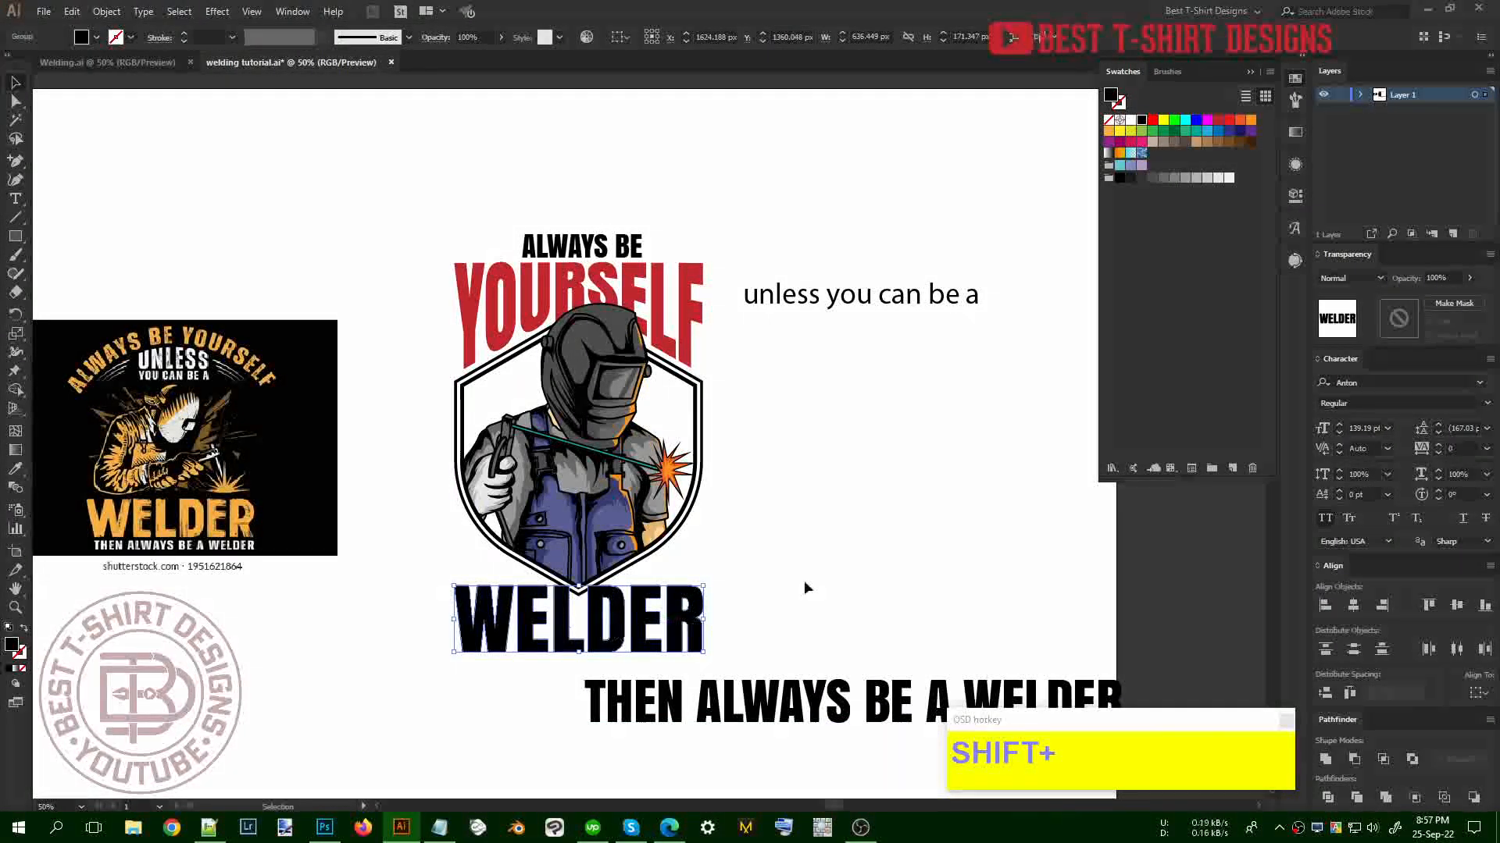
left_click(781, 589)
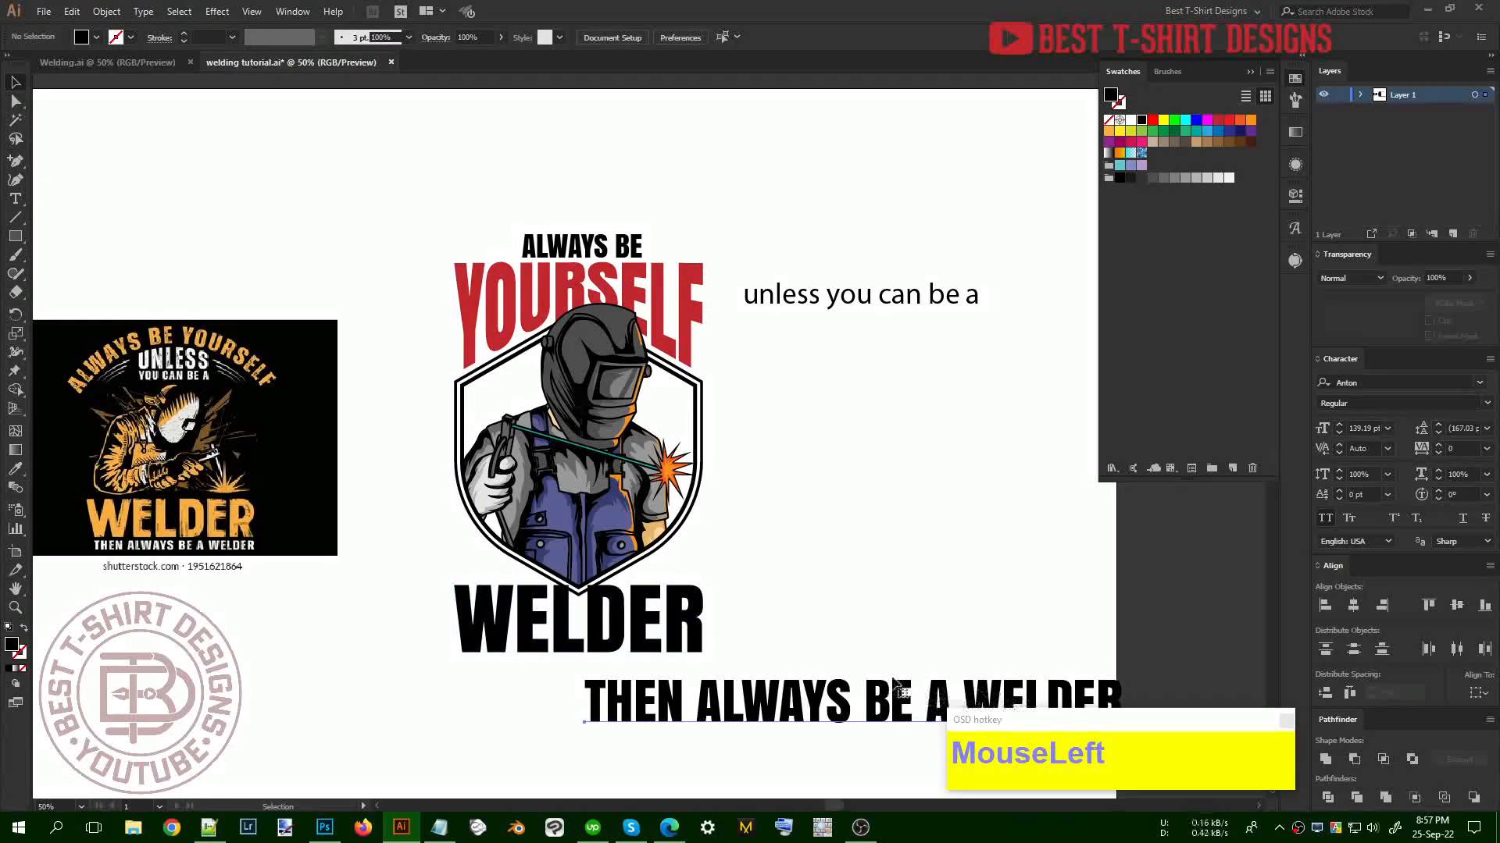
Scale THEN ALWAYS BE A WELDER down to about 48 pt and centre it directly beneath WELDER
left_click_drag(894, 685, 658, 684)
left_click_drag(890, 700, 632, 666)
left_click(806, 615)
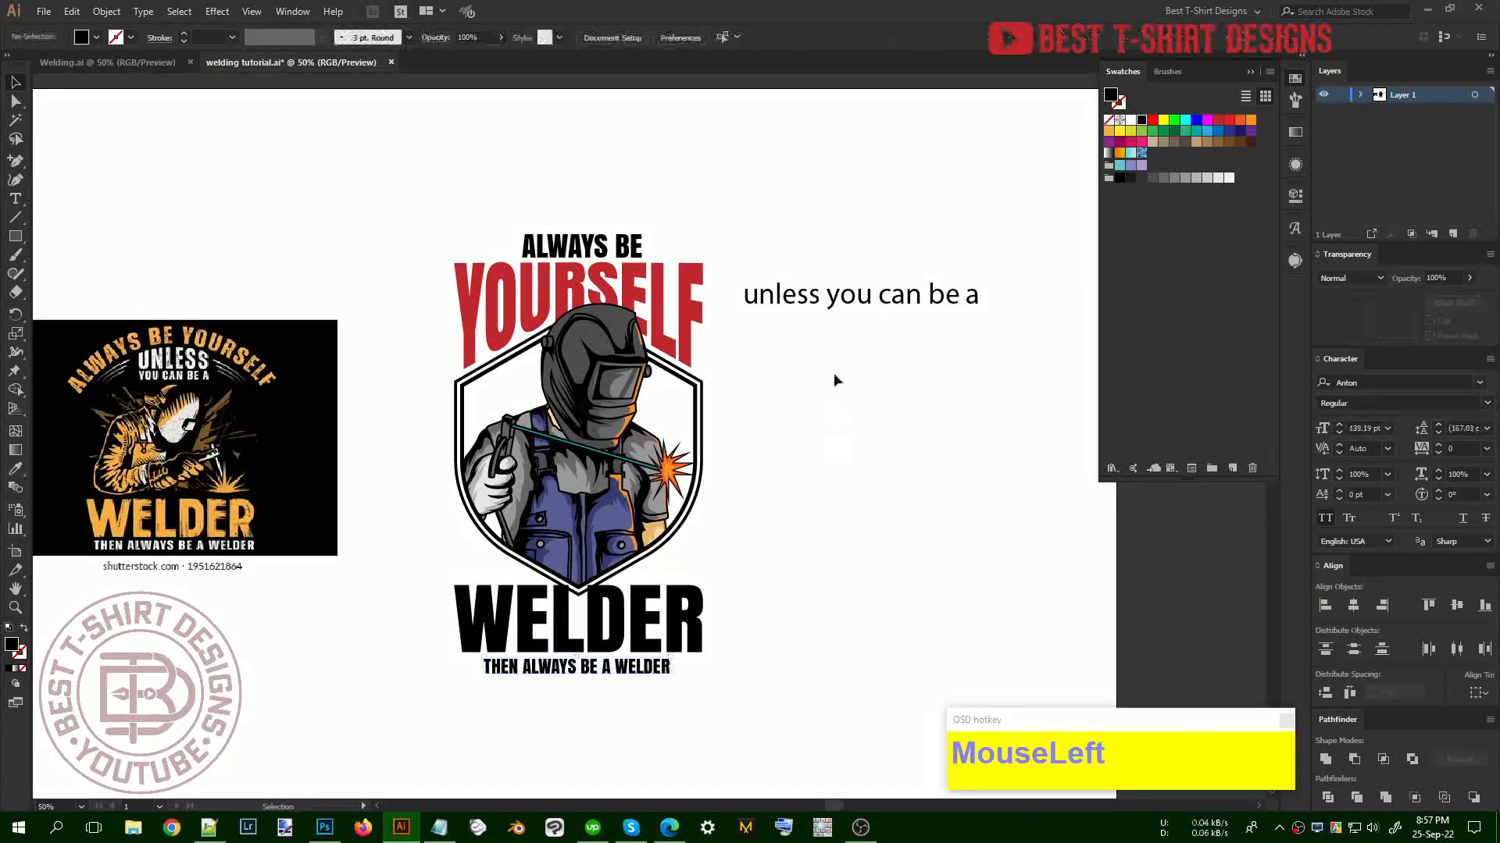
Move "unless you can be a" lower beside the shield and apply the style of THEN ALWAYS BE A WELDER
left_click_drag(841, 295, 890, 382)
left_click(636, 665)
key("v")
left_click(884, 578)
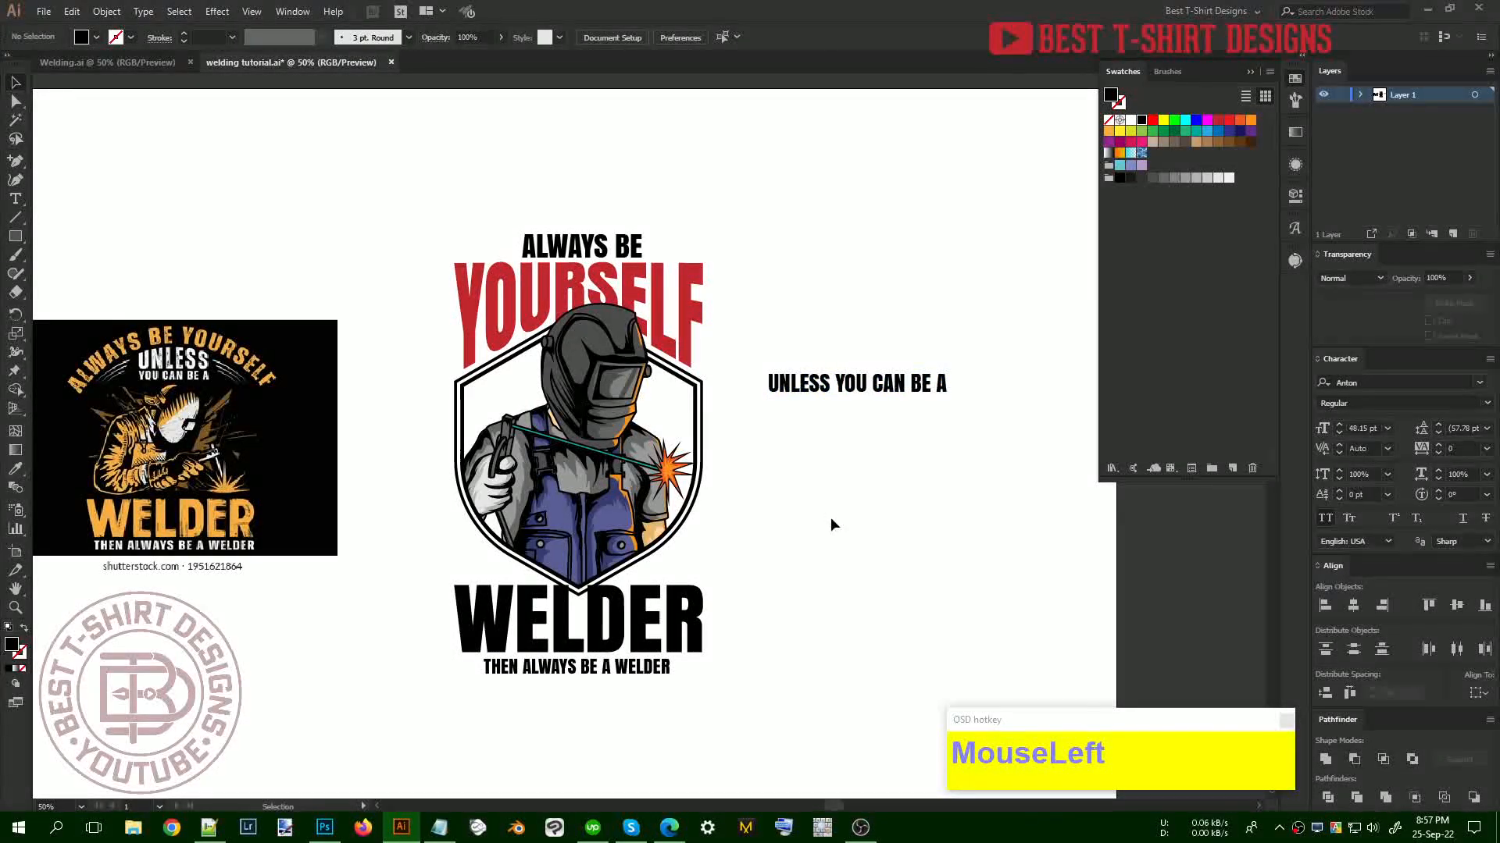
Draw a black rectangle about 706 × 1240 px over the whole shield and slogan design
scroll(800, 492, "up", 1)
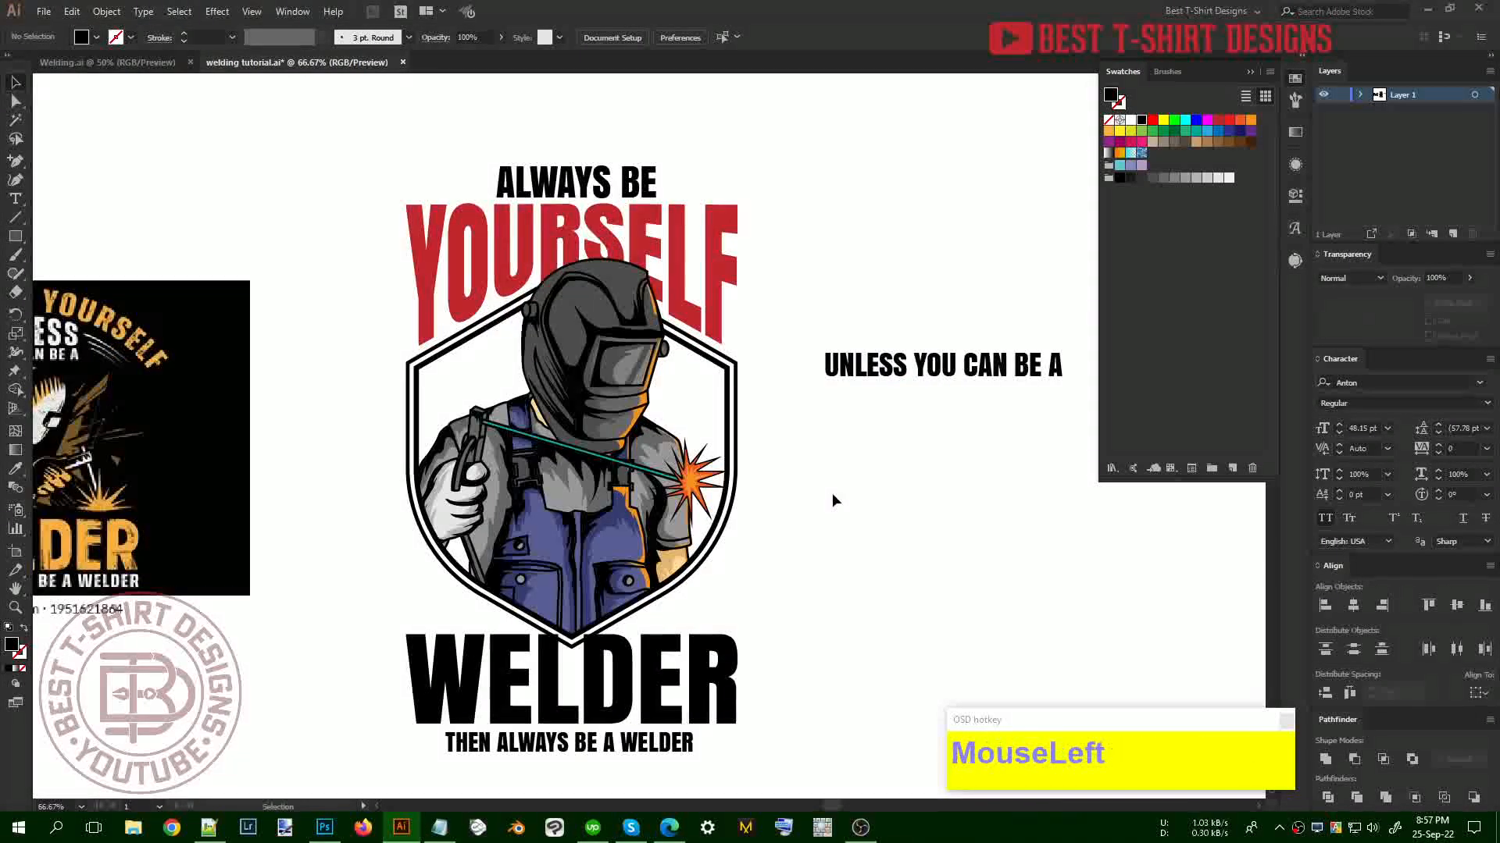
scroll(485, 339, "down", 1)
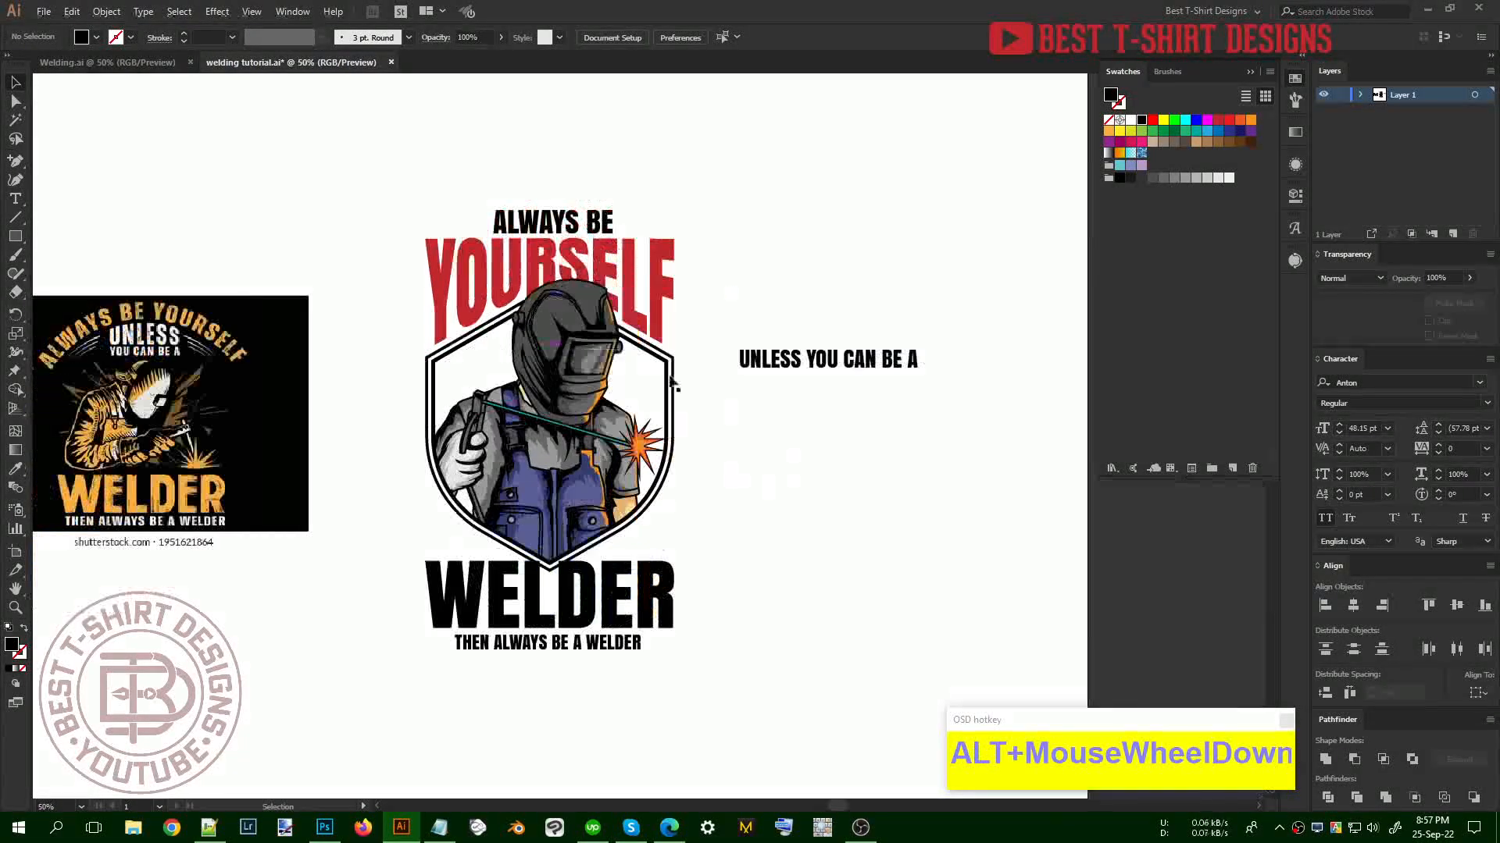
left_click(20, 239)
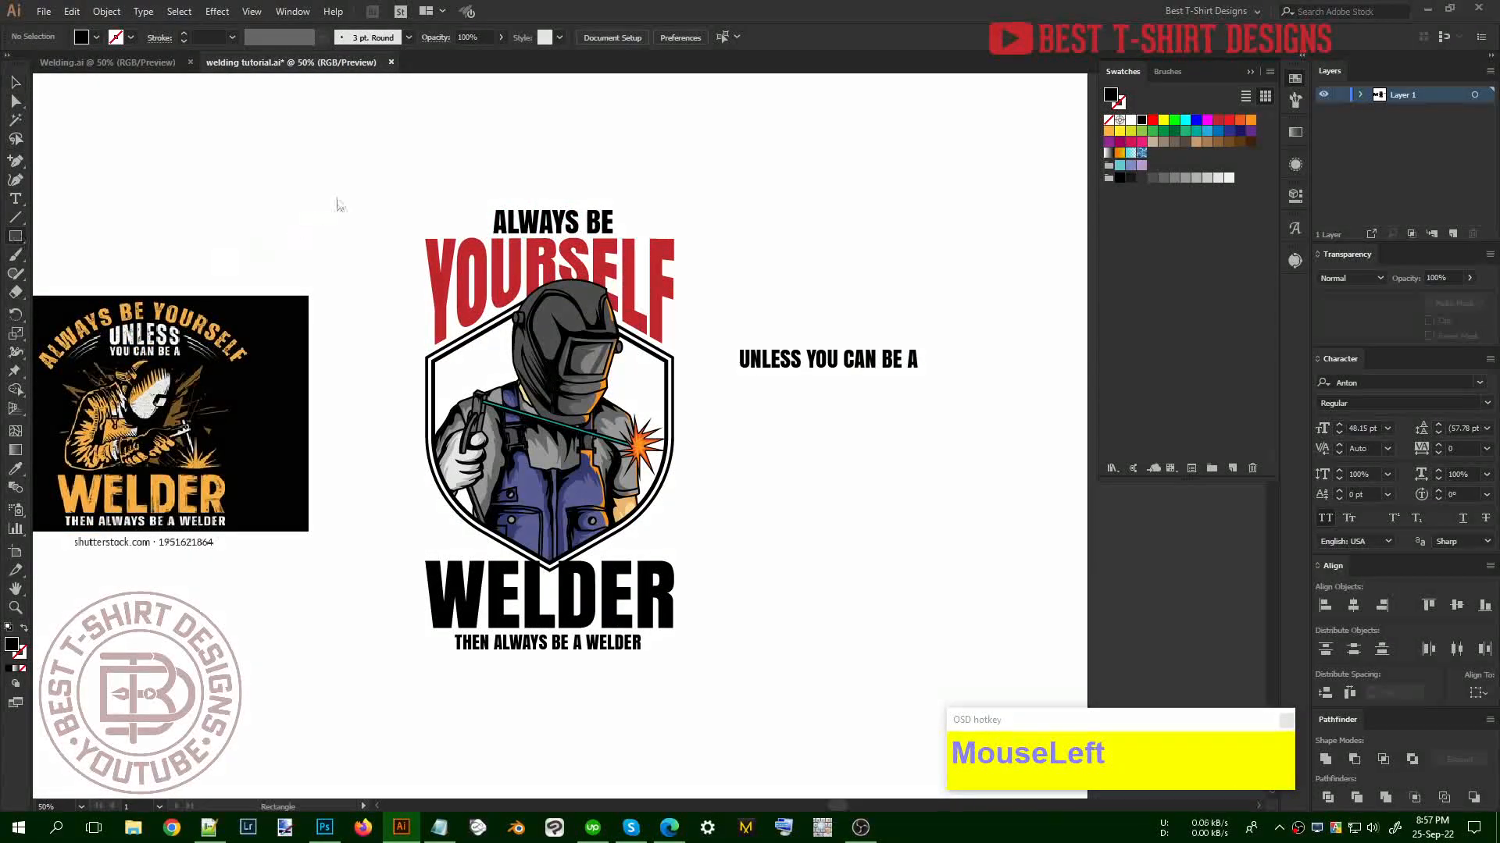
left_click_drag(417, 189, 691, 672)
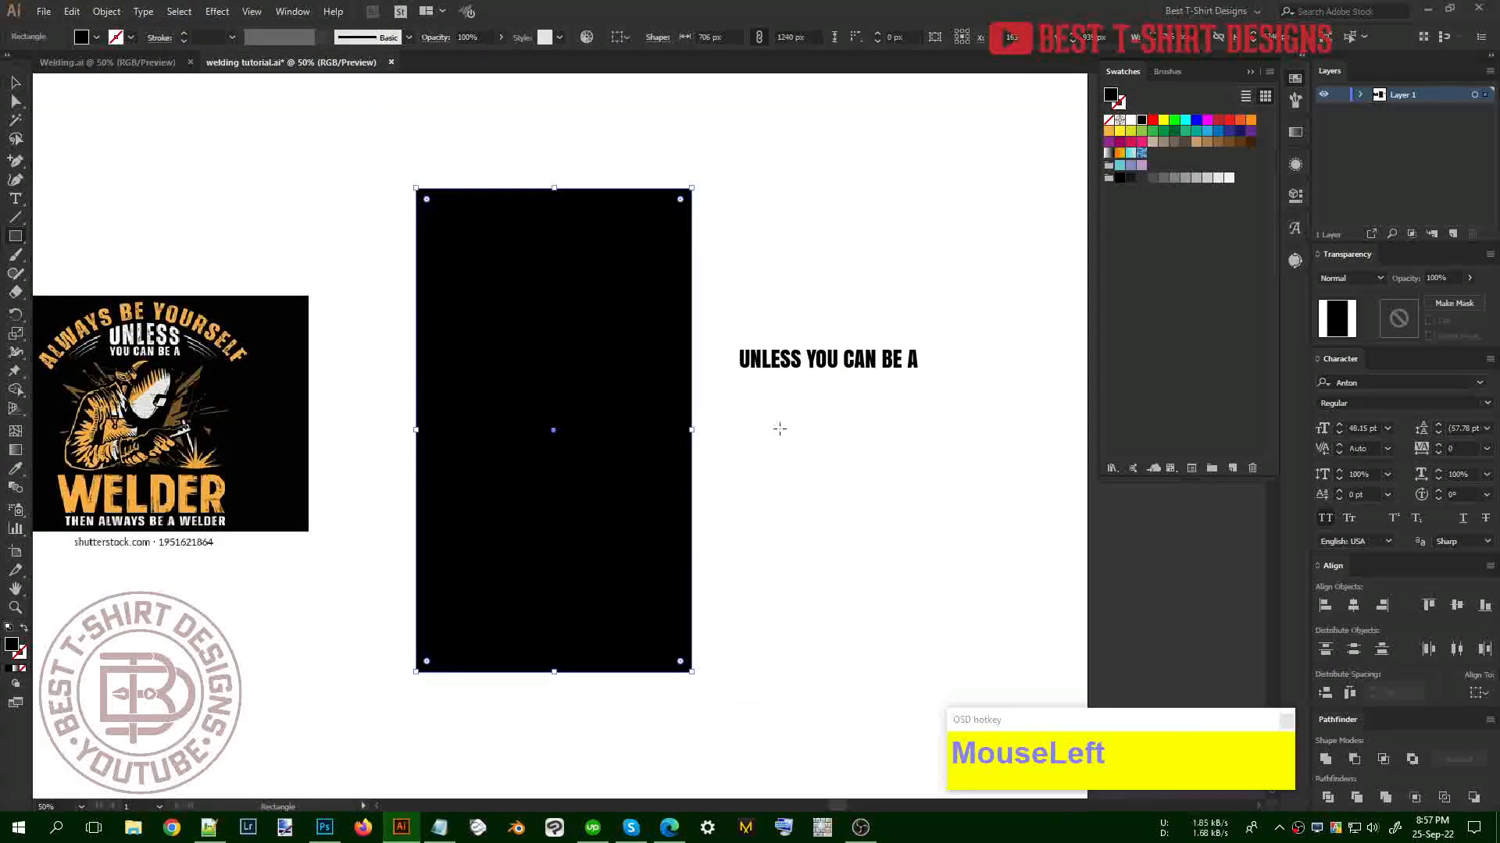
Draw a black rectangle about 518 × 671 px below UNLESS YOU CAN BE A and move it aside from the design
left_click_drag(753, 387, 956, 650)
key("v")
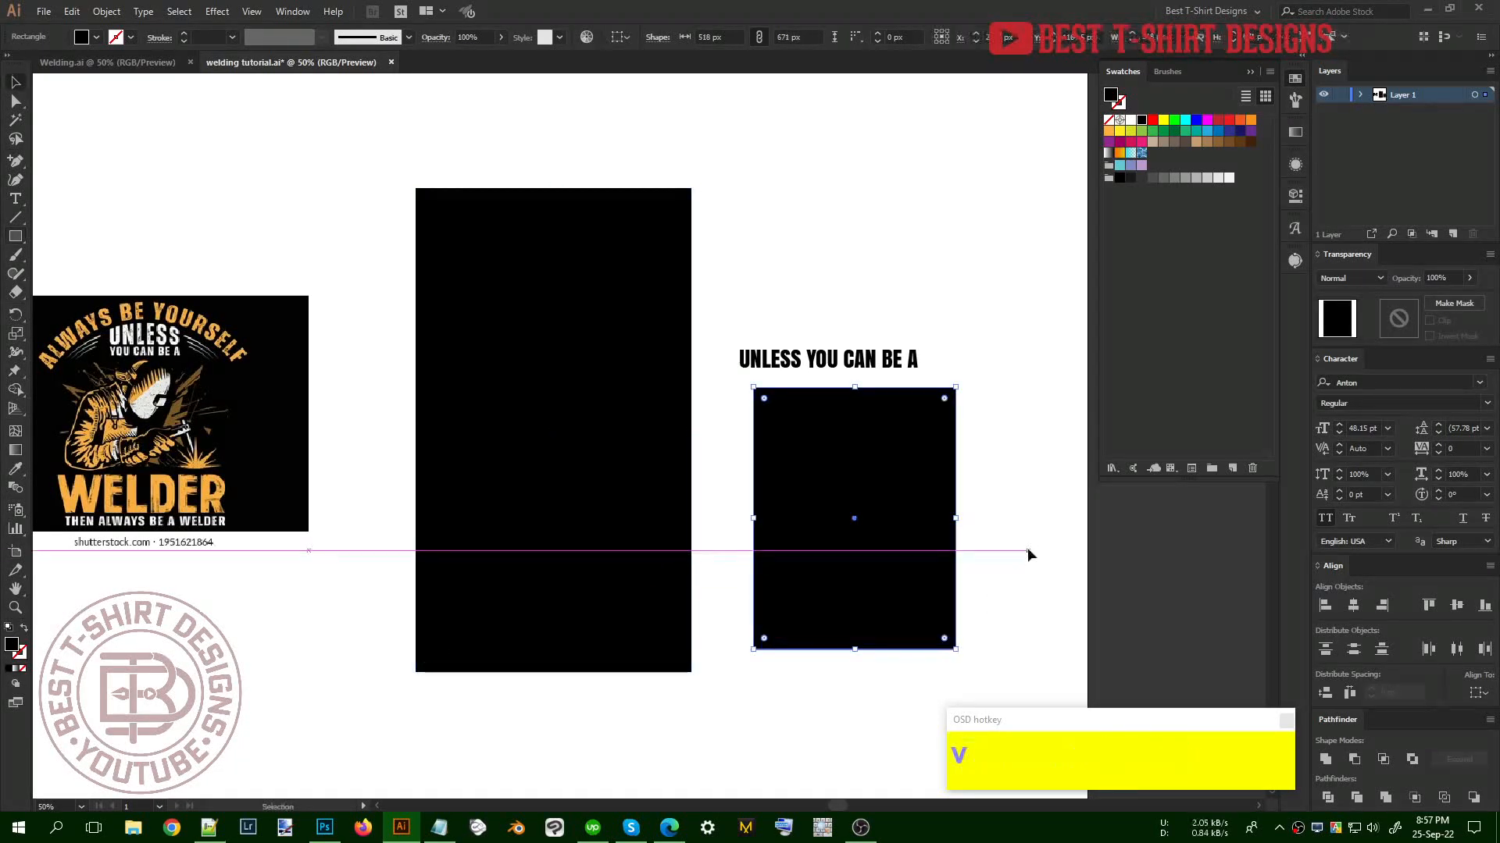
left_click(1028, 547)
left_click(840, 461)
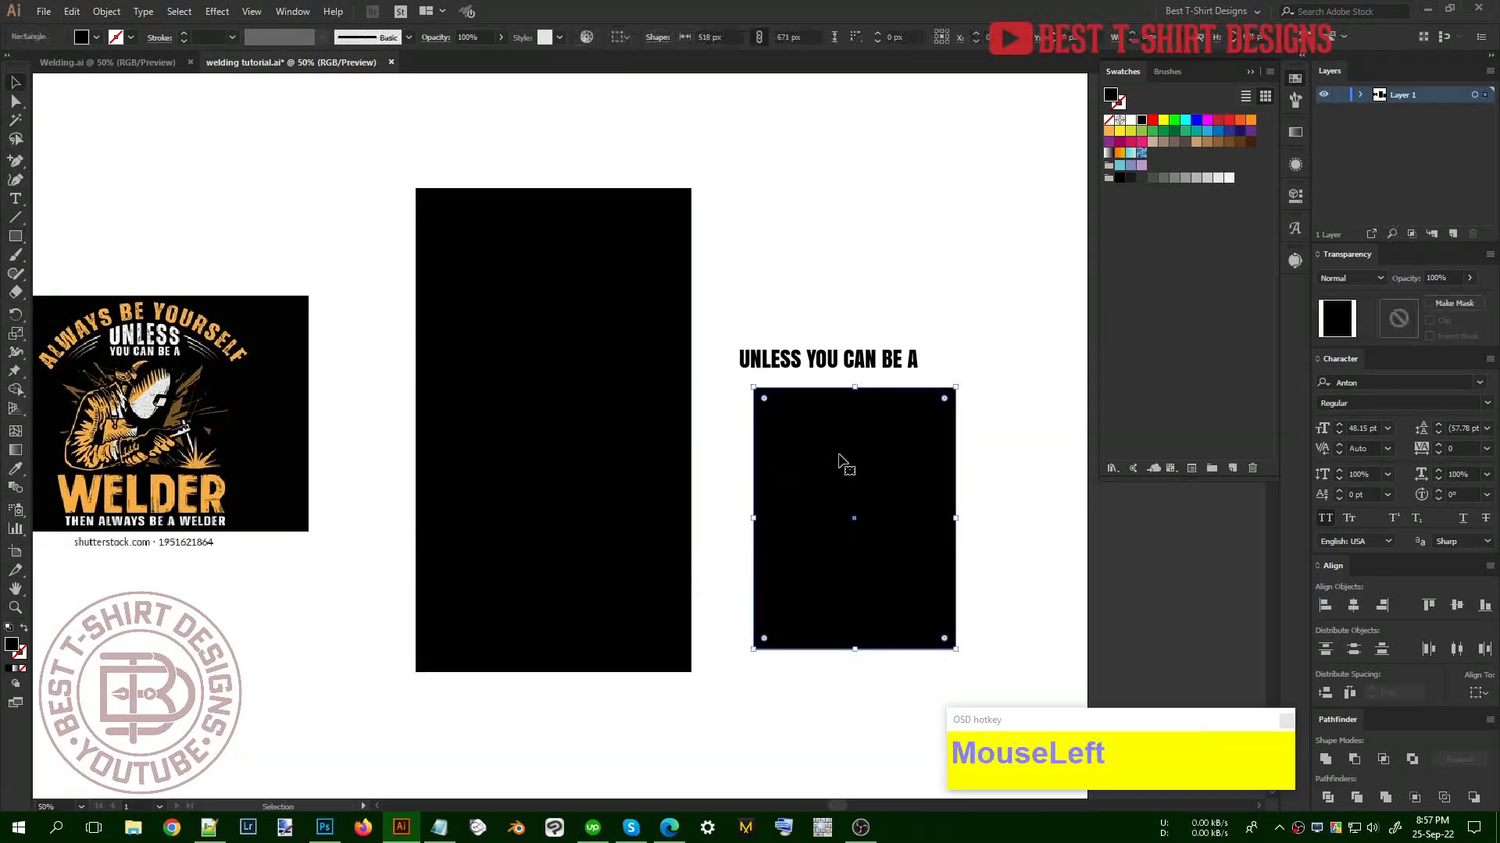
left_click_drag(820, 491, 984, 490)
Delete the tall black rectangle covering the design
left_click(690, 409)
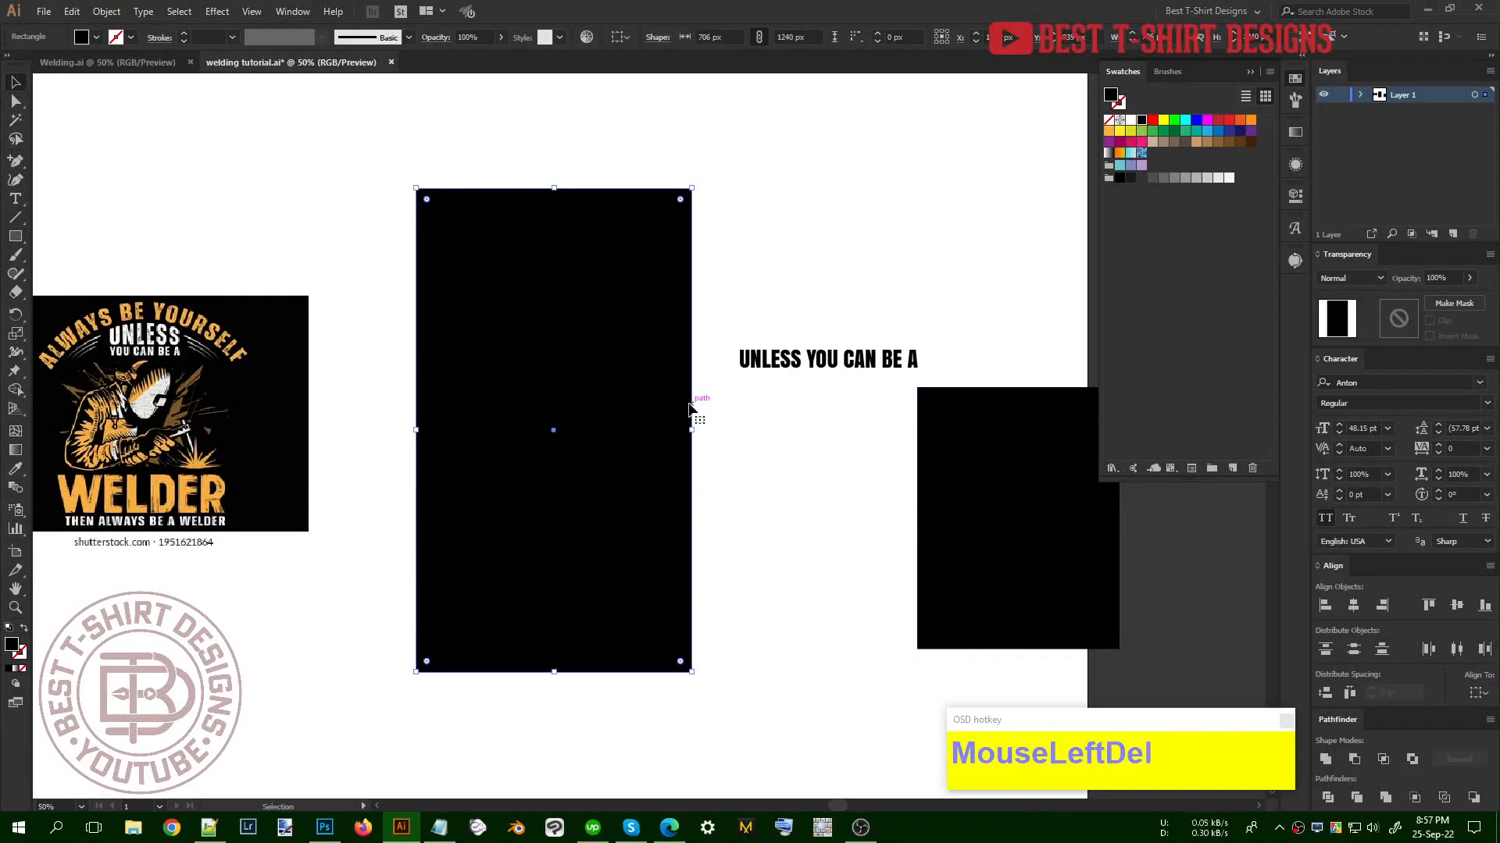
key("Delete")
Scale the welder shield artwork down proportionally to about 487 px wide, keeping its top edge in place
scroll(409, 453, "up", 1, "alt")
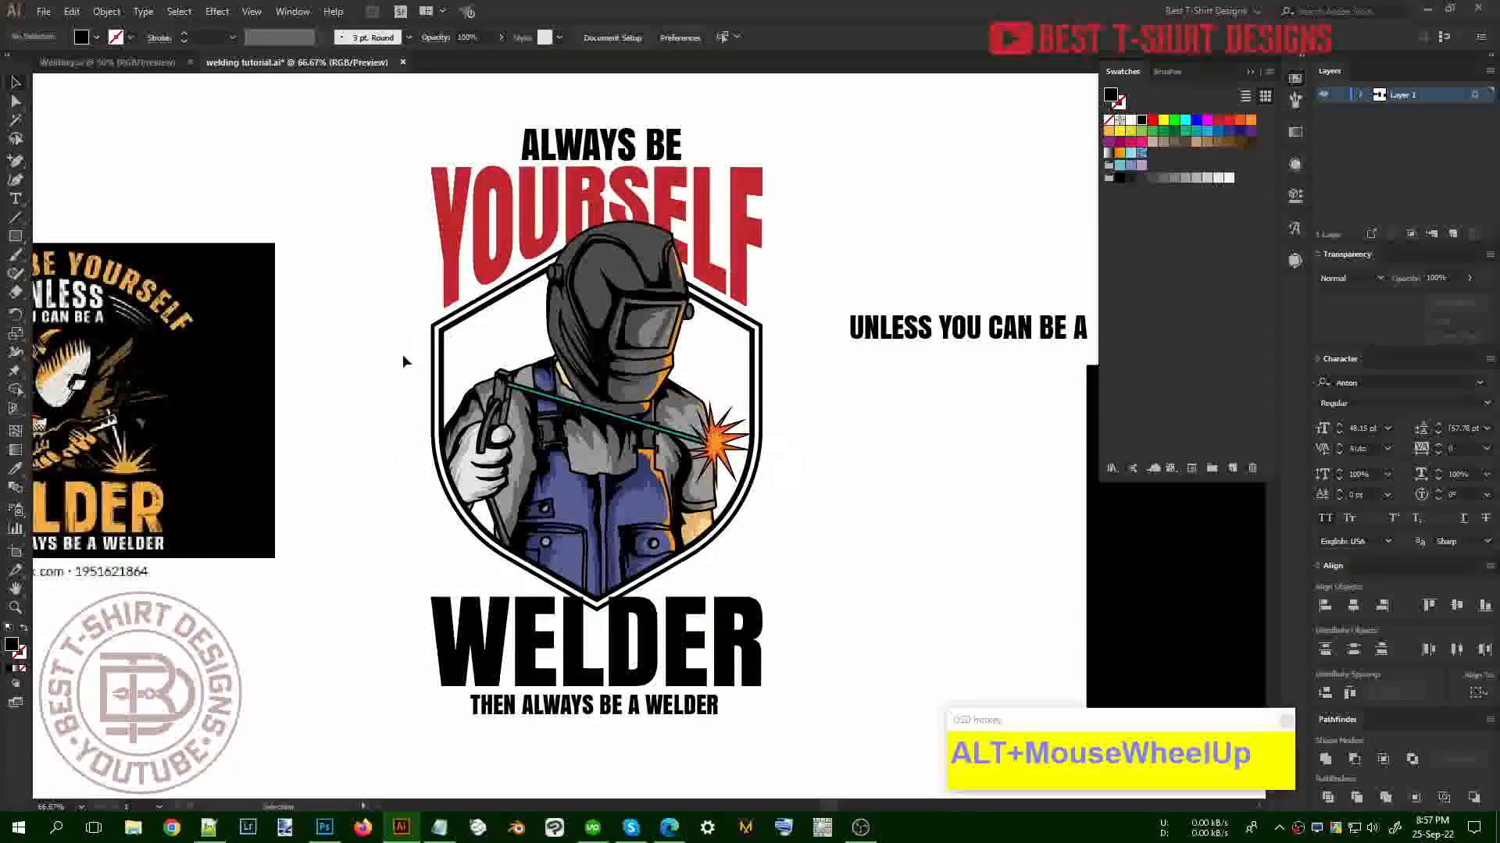
left_click(670, 420)
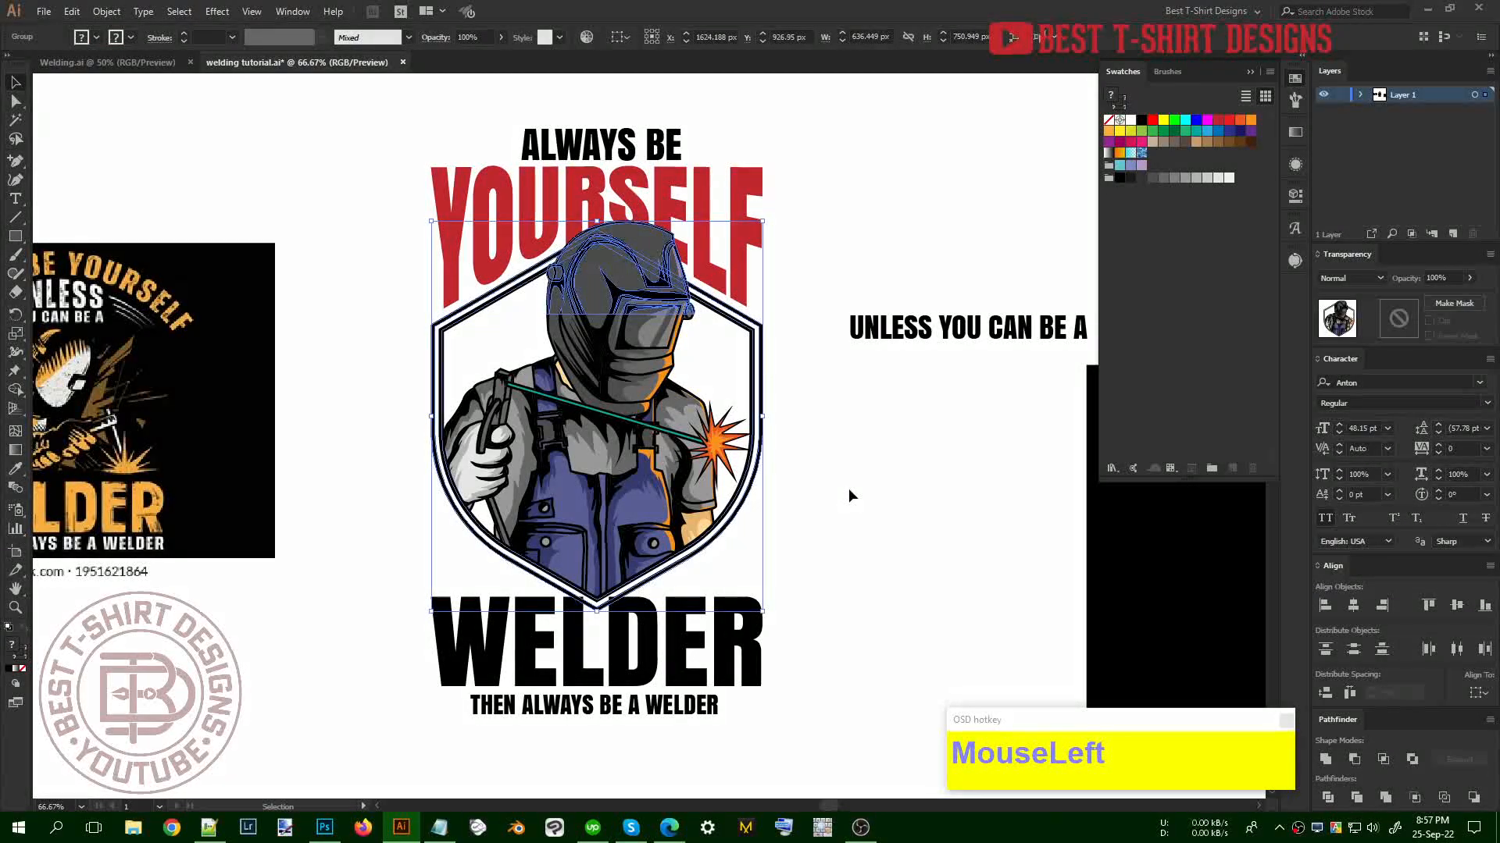
left_click_drag(597, 611, 597, 504, "shift")
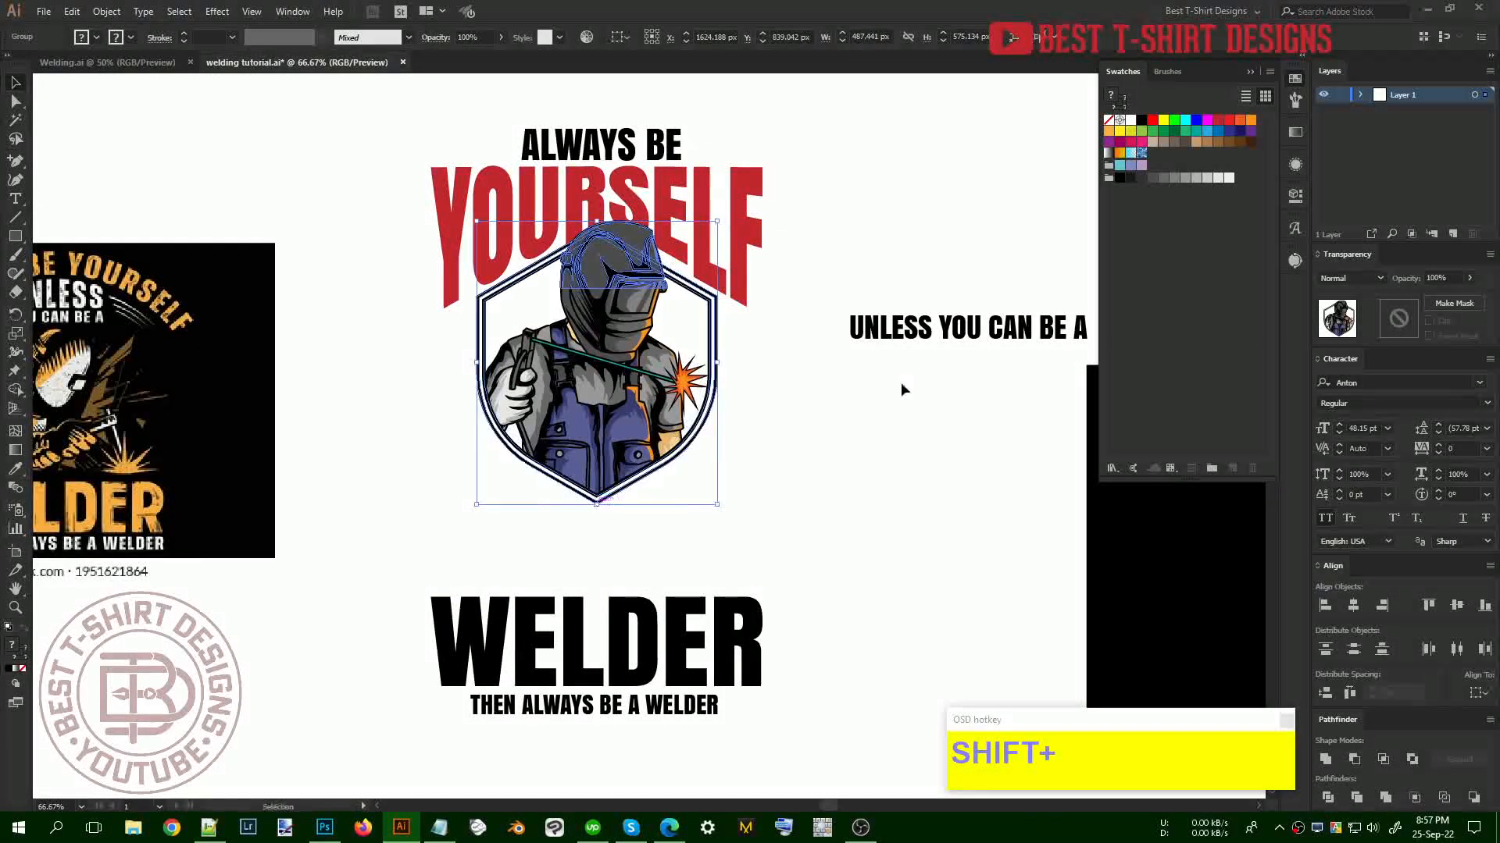
left_click(773, 418)
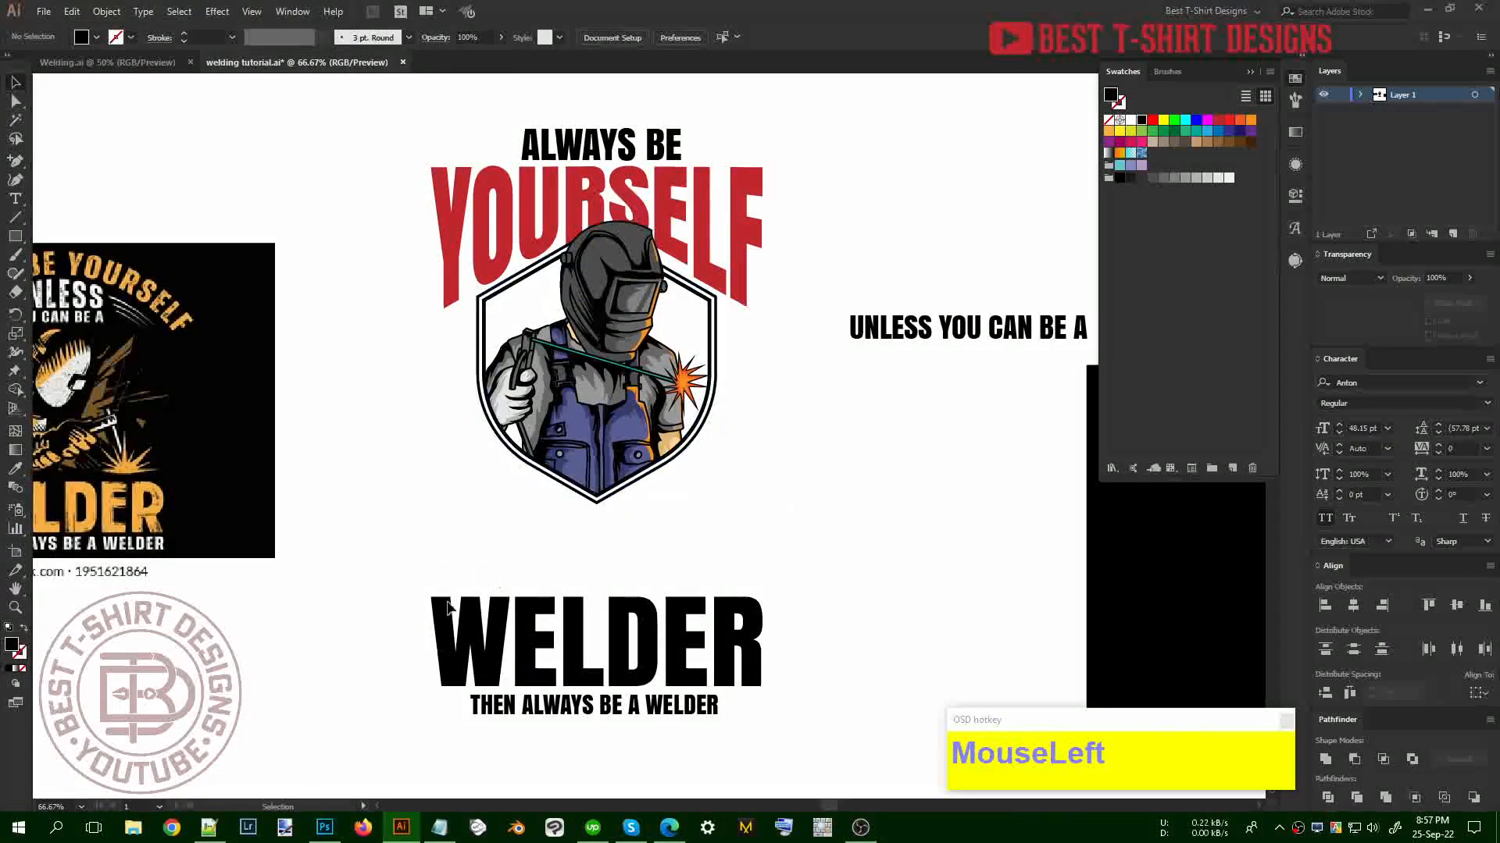
Move WELDER and THEN ALWAYS BE A WELDER up together until WELDER meets the shield's lower tip
left_click_drag(412, 569, 719, 766)
key("shift+Up")
key("shift+Up")
key("shift+Up")
key("shift+Up")
key("shift+Up")
key("shift+Up")
key("shift+Up")
key("shift+Up")
key("shift+Up")
key("shift+Up")
key("shift+Up")
key("shift+Up")
key("shift+Up")
key("shift+Up")
key("shift+Up")
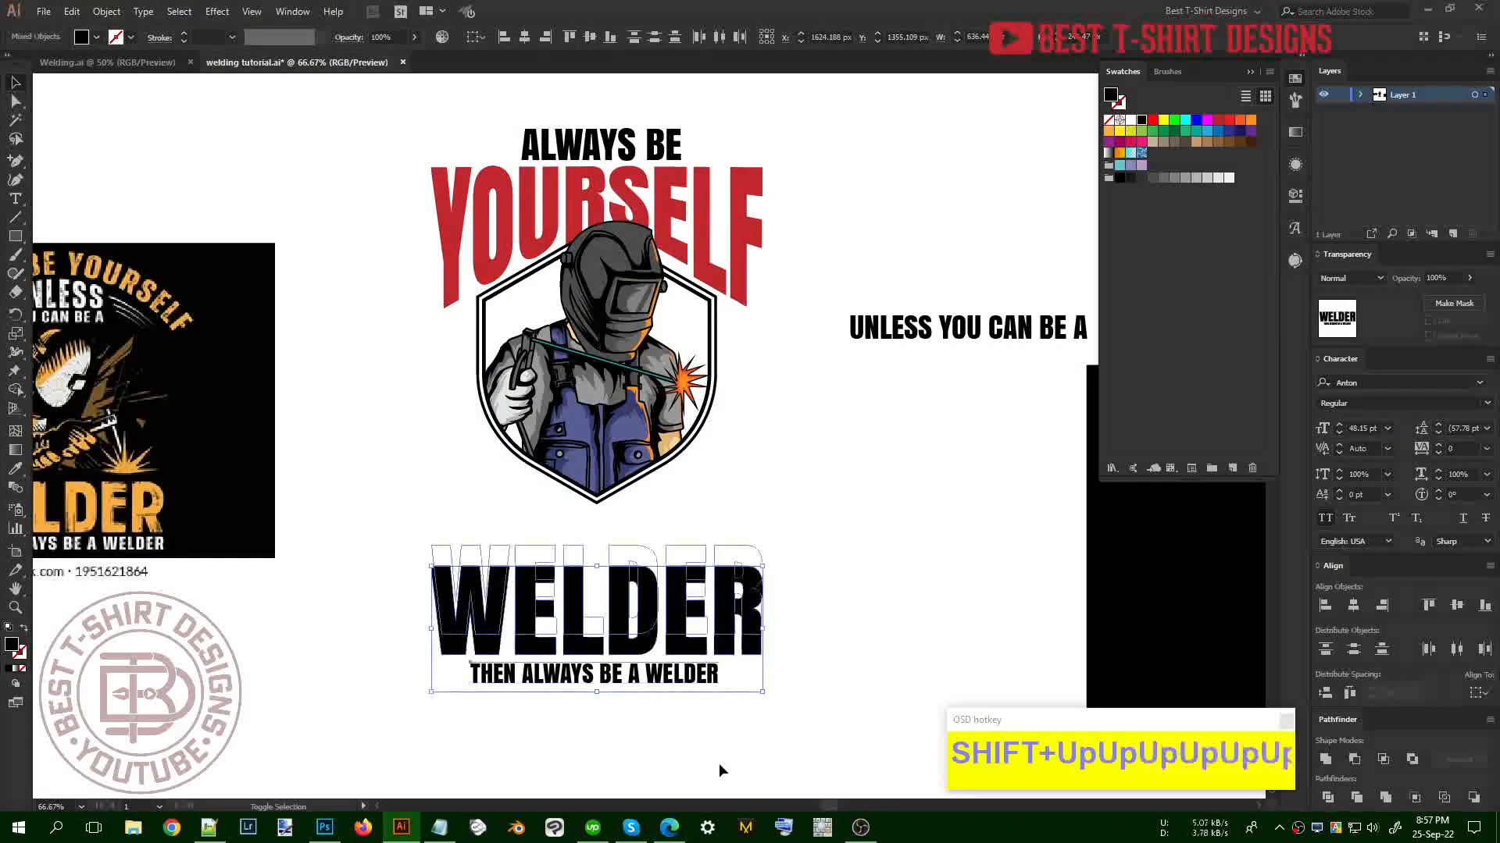
key("shift+Up")
key("shift+Up")
key("shift+Up")
key("shift+Up")
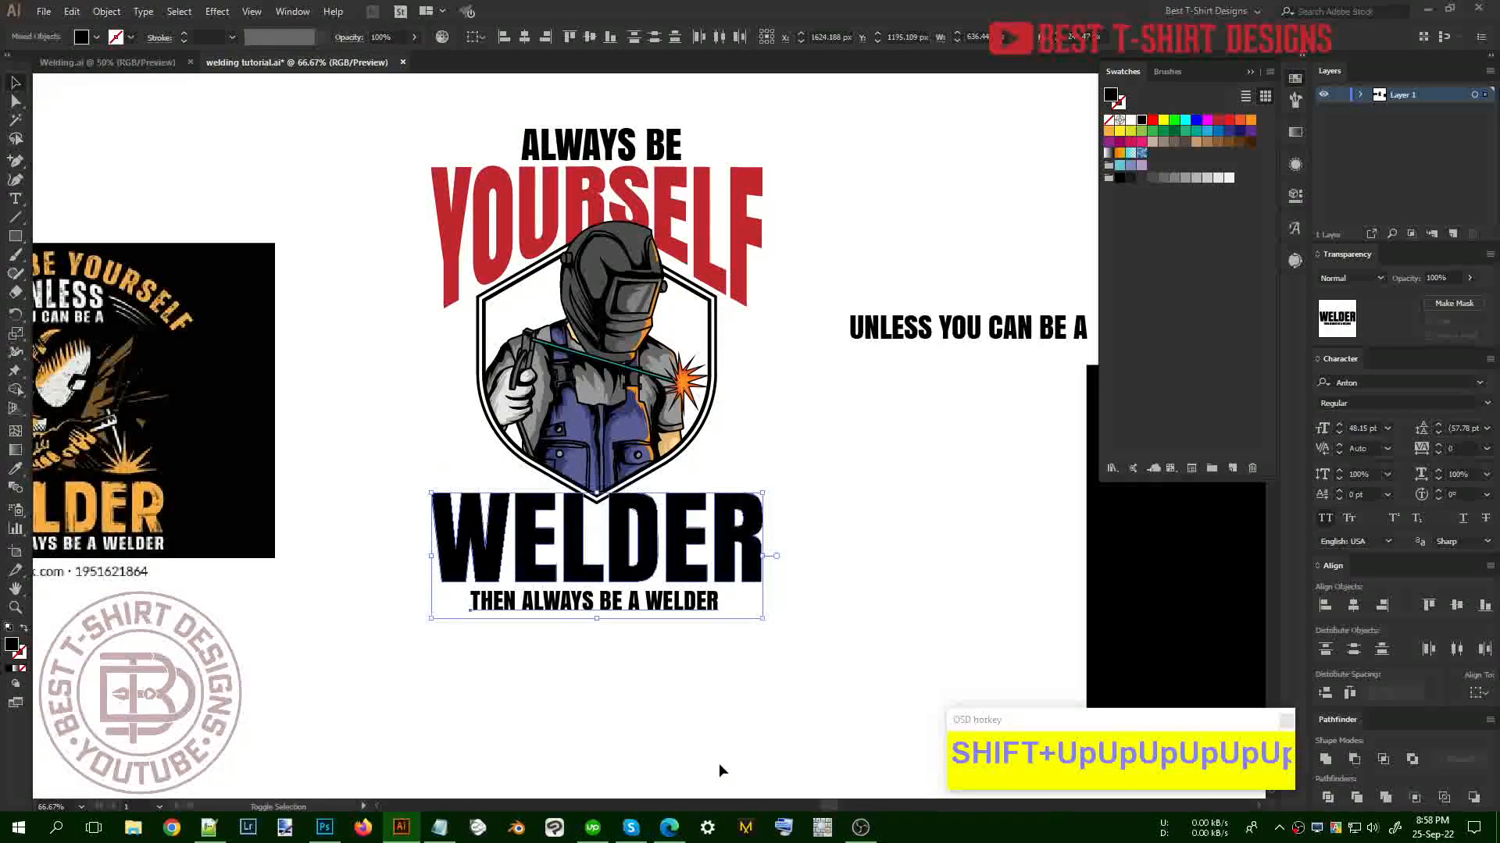
left_click(797, 449)
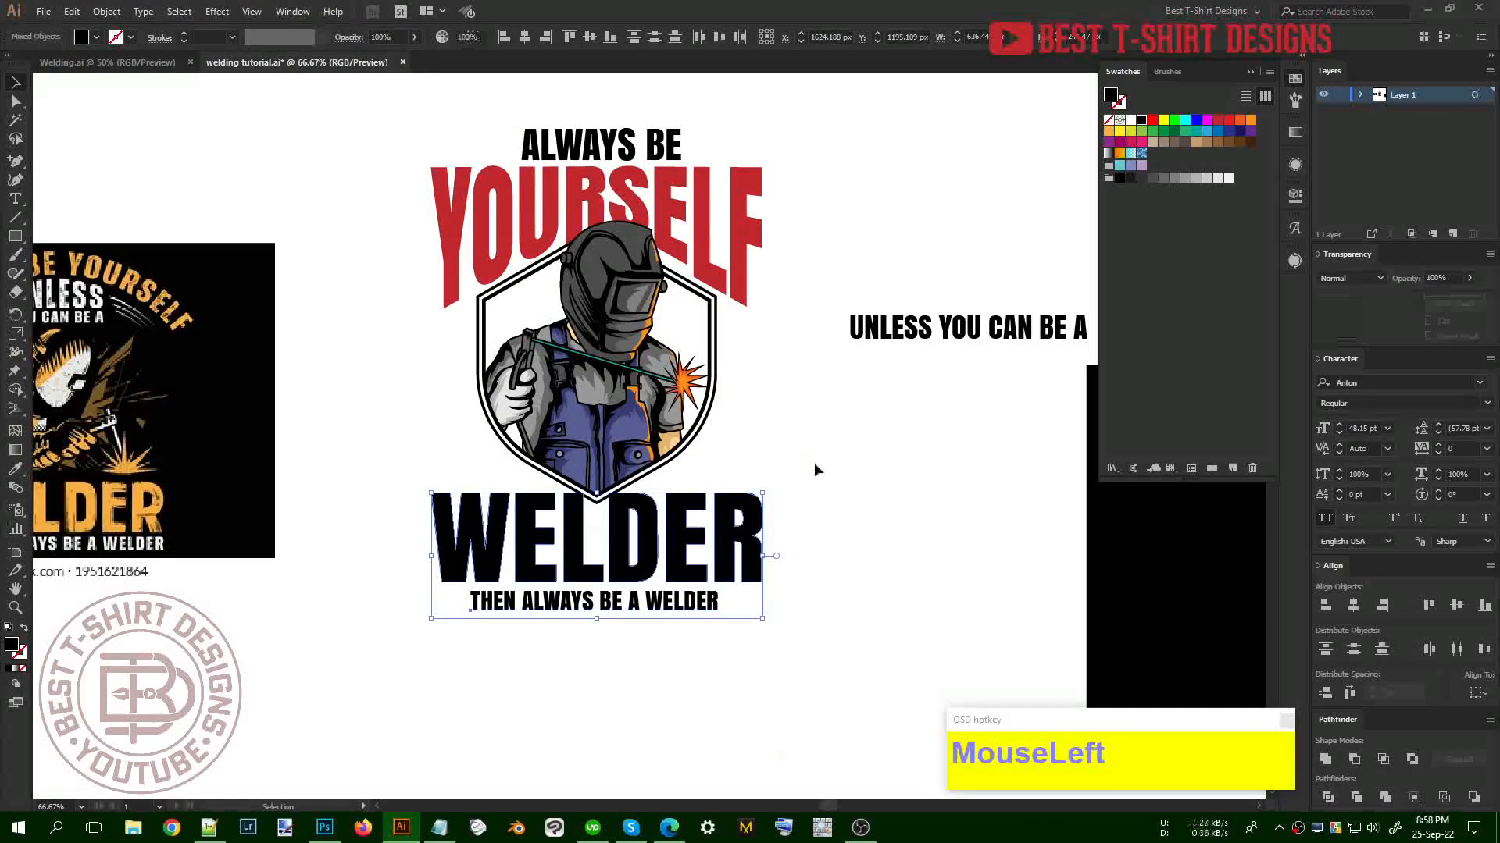
scroll(814, 462, "up", 1)
left_click(425, 183)
left_click_drag(424, 188, 778, 686)
left_click(850, 539)
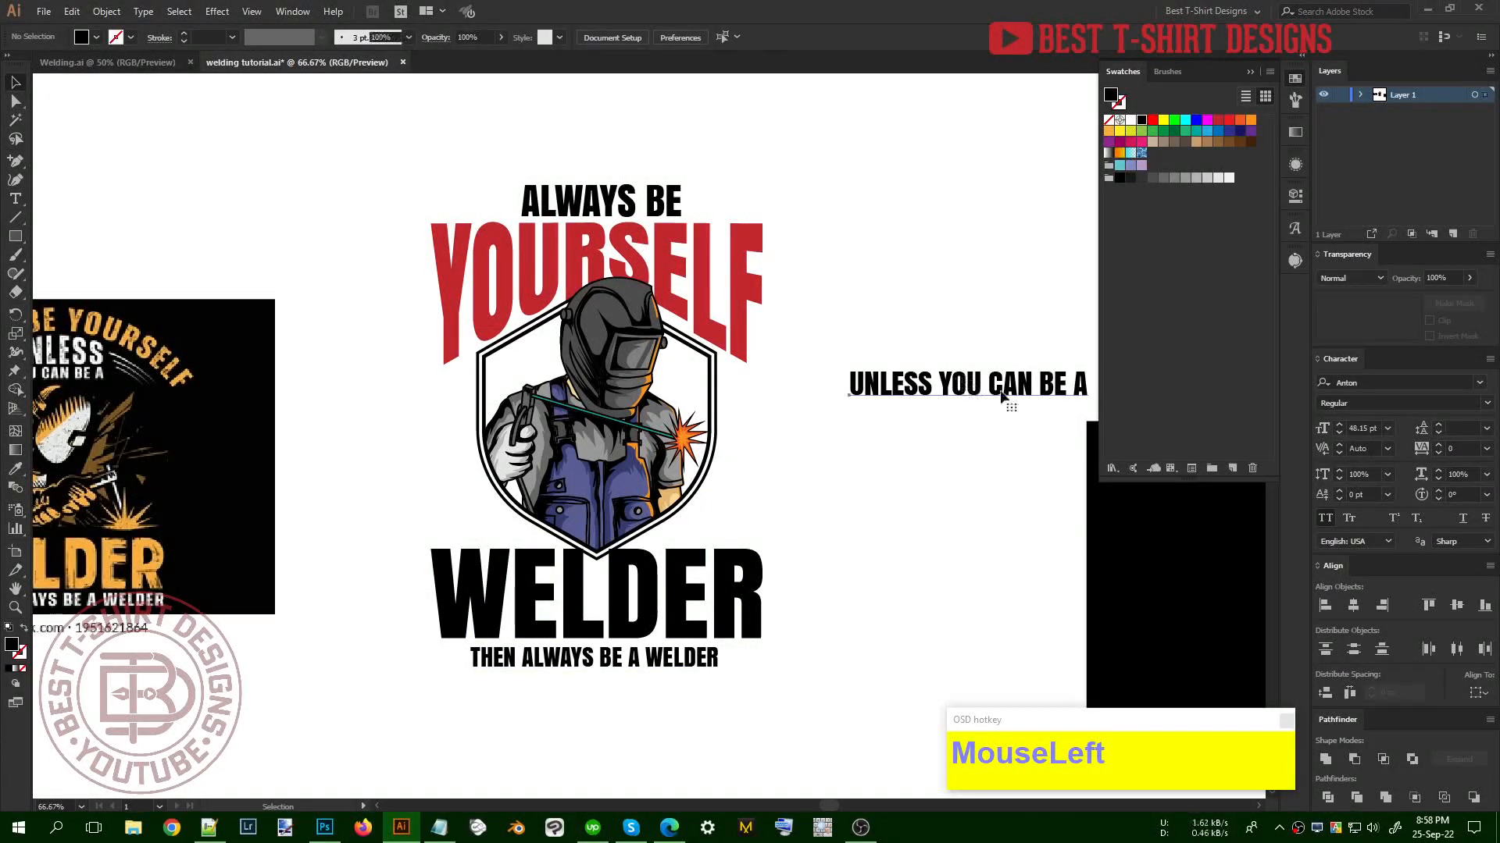
Place UNLESS YOU CAN BE A over the shield's lower part, convert it to outlines and bring it to the front
left_click_drag(1055, 397, 673, 518)
right_click(673, 518)
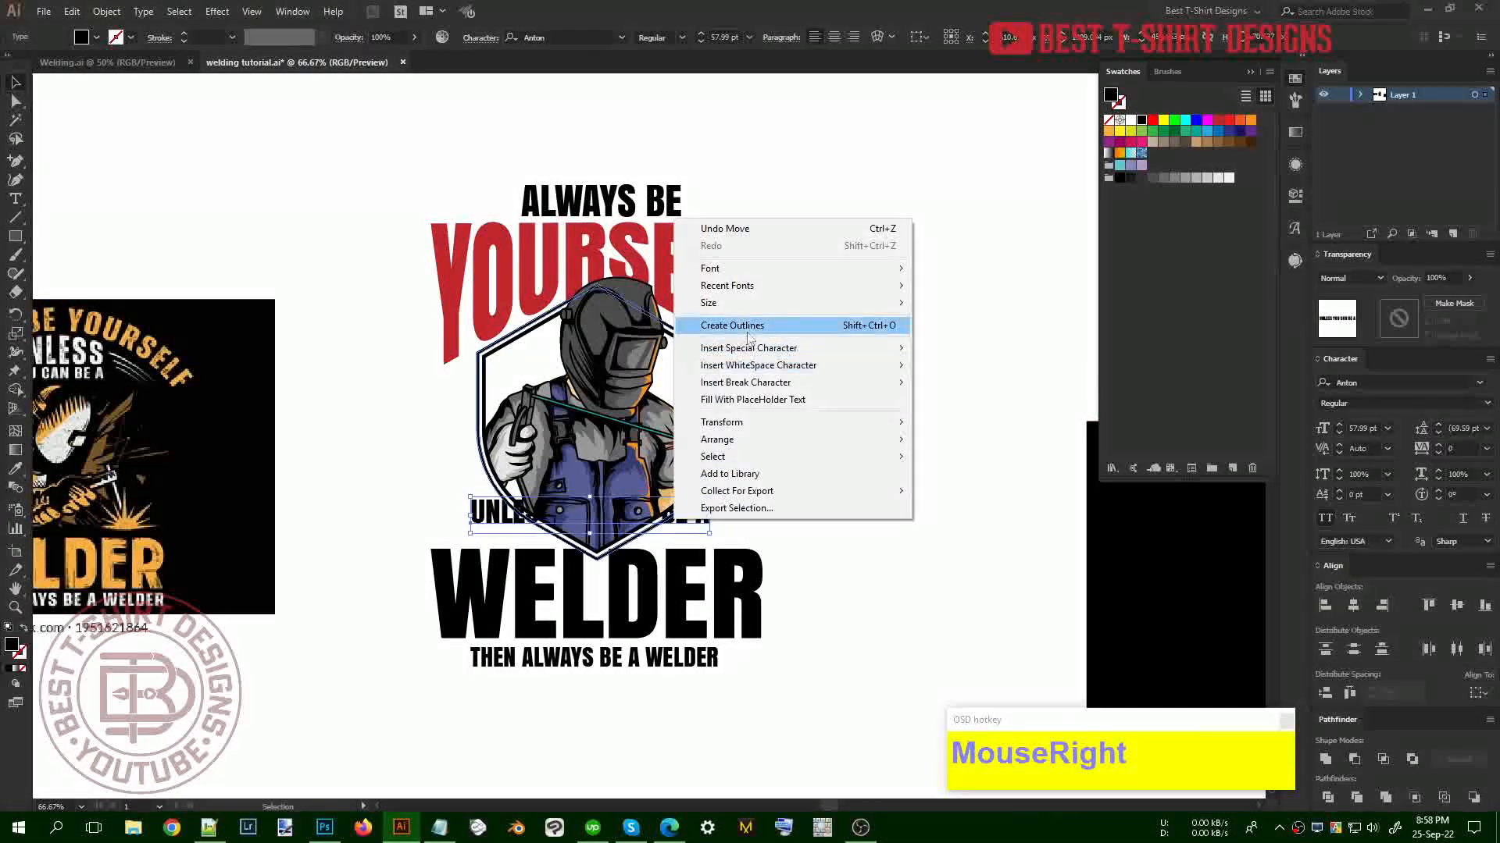
left_click(774, 325)
key("ctrl+shift+bracketright")
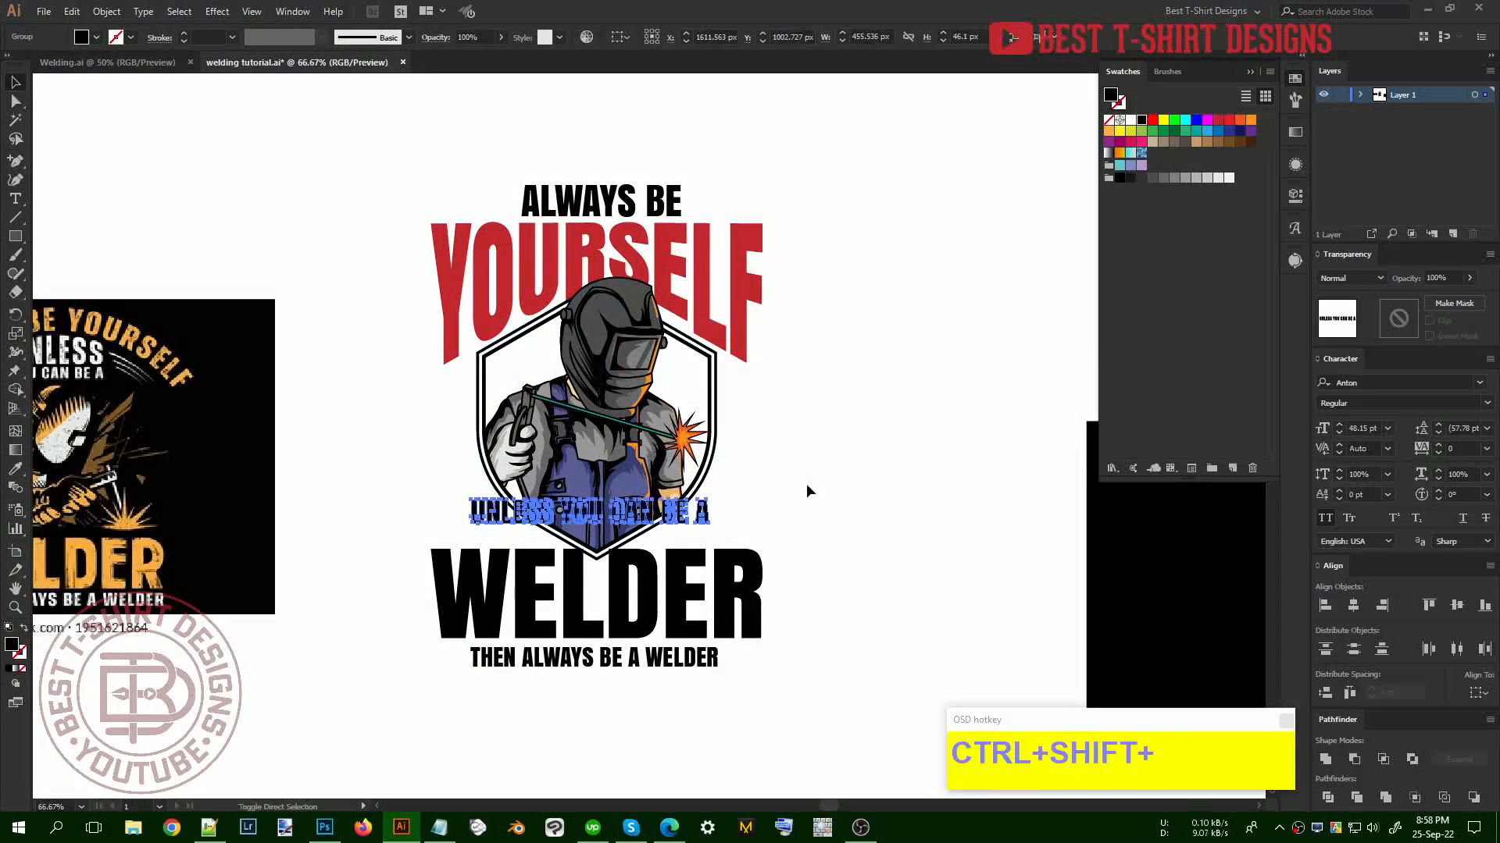
left_click(709, 526)
Move the outlined UNLESS YOU CAN BE A to the empty area beside the shield
scroll(711, 522, "up", 1, "alt")
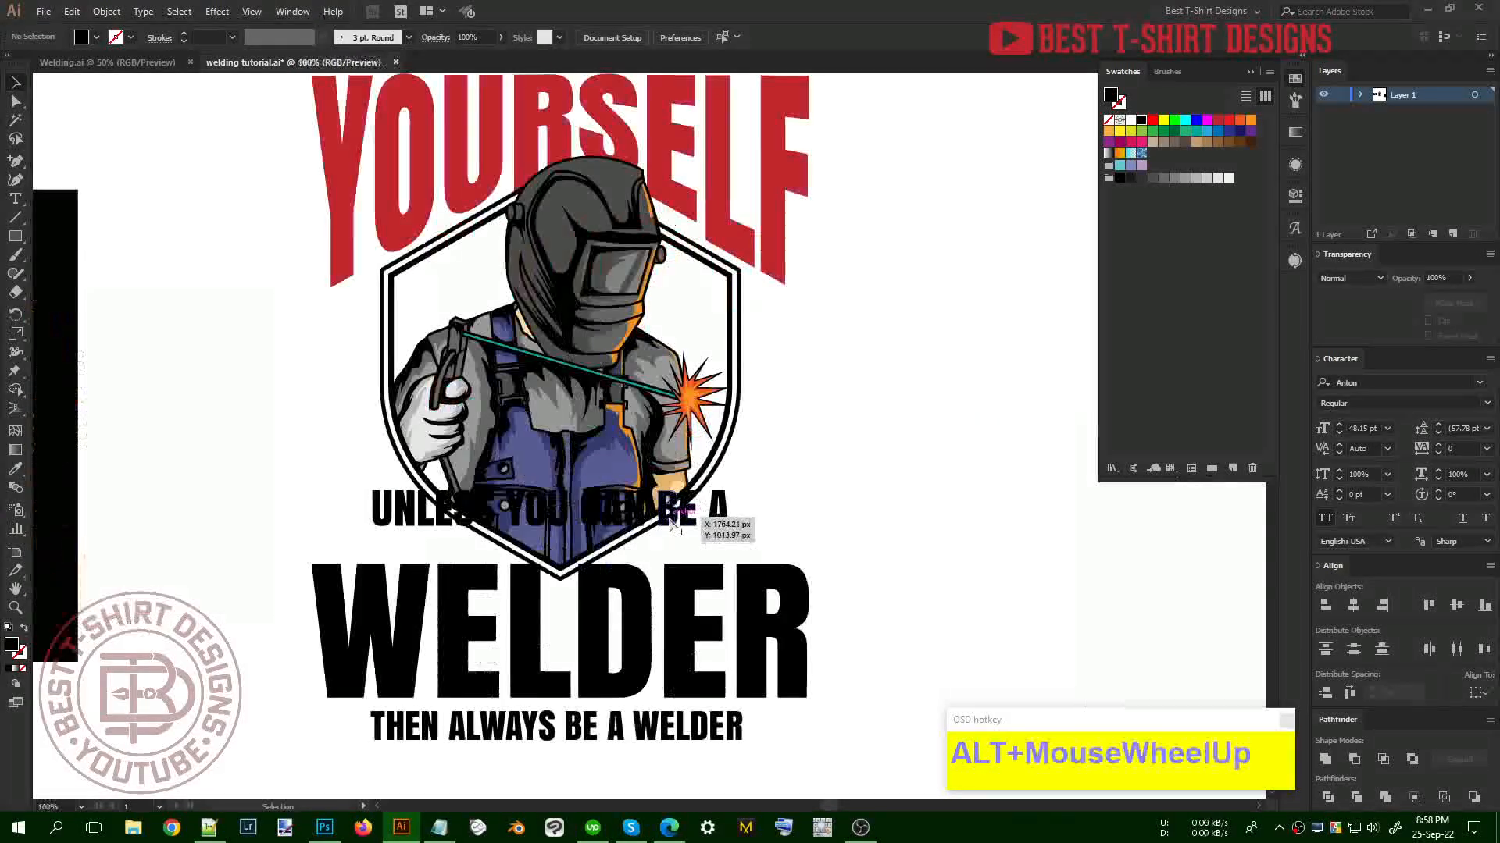
left_click(702, 532)
left_click_drag(719, 539, 716, 418)
left_click(707, 490)
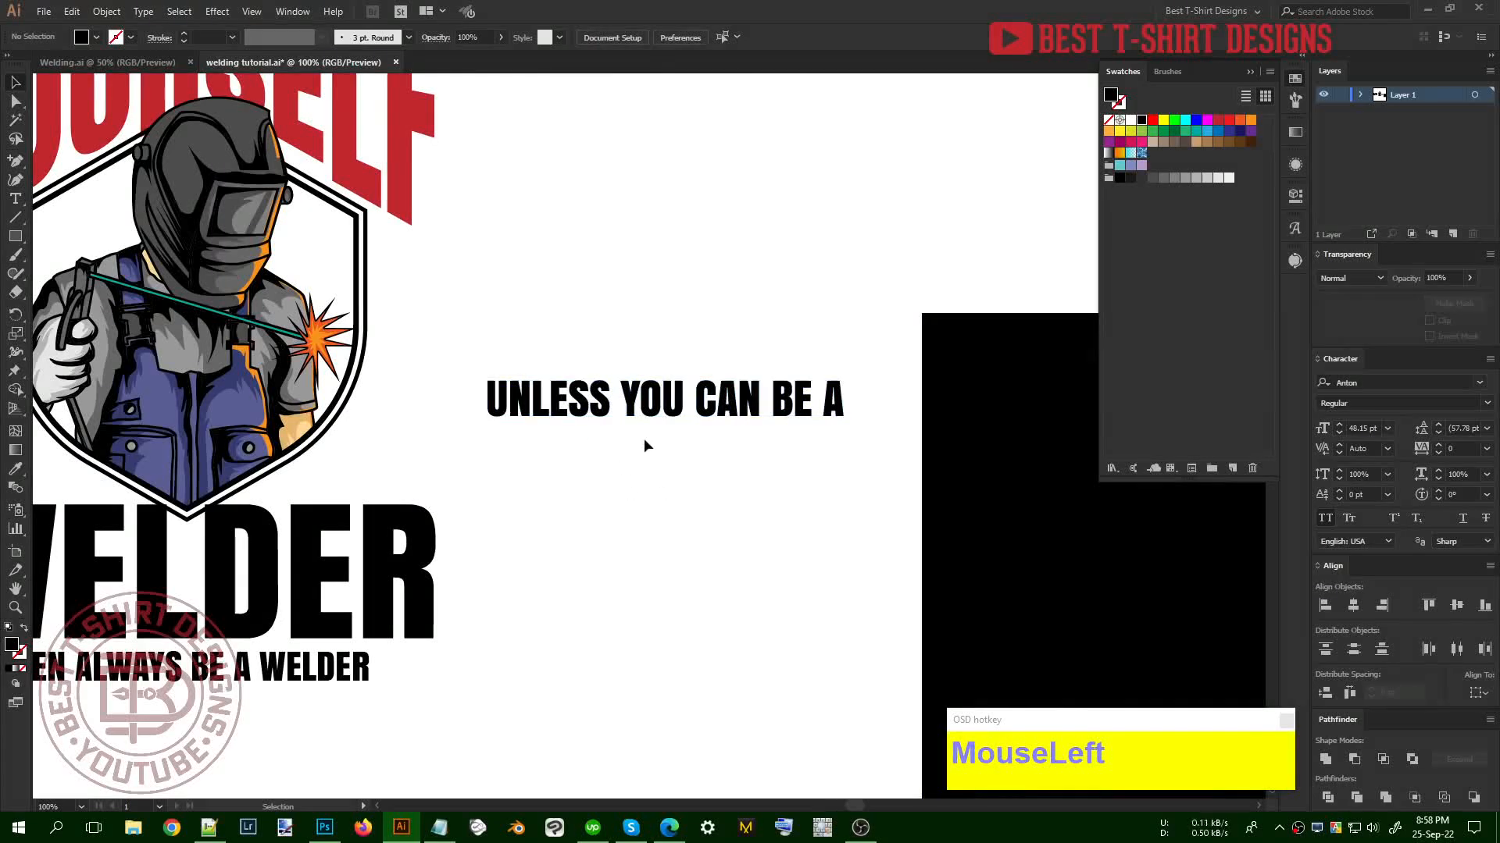
Draw a horizontal line about 472 px long above UNLESS YOU CAN BE A with a 10 pt black stroke and duplicate it below the text
left_click(15, 235)
left_click(14, 218)
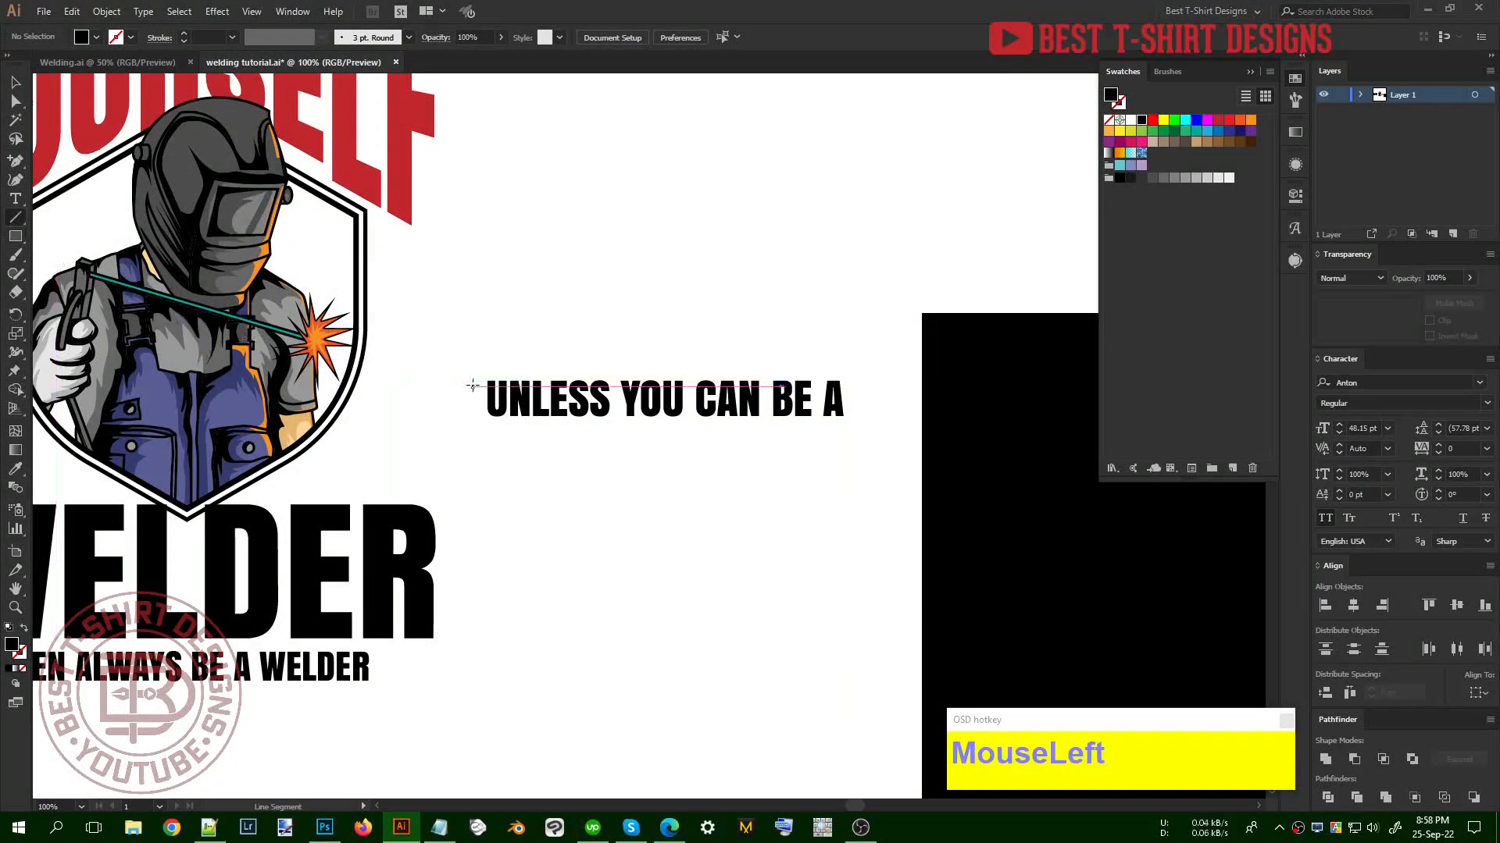
left_click_drag(480, 369, 848, 370)
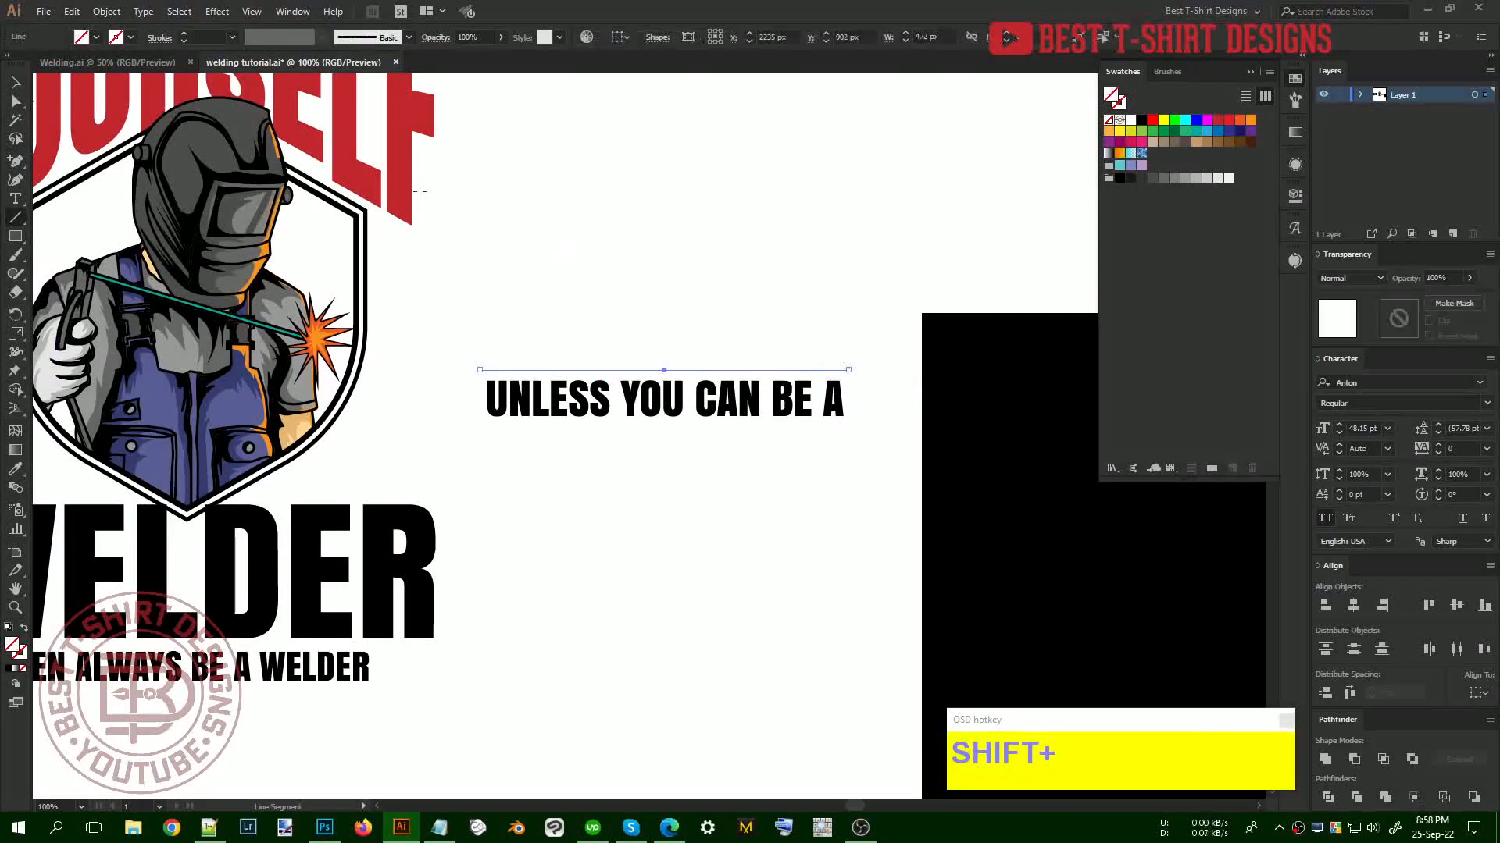
key("shift+v")
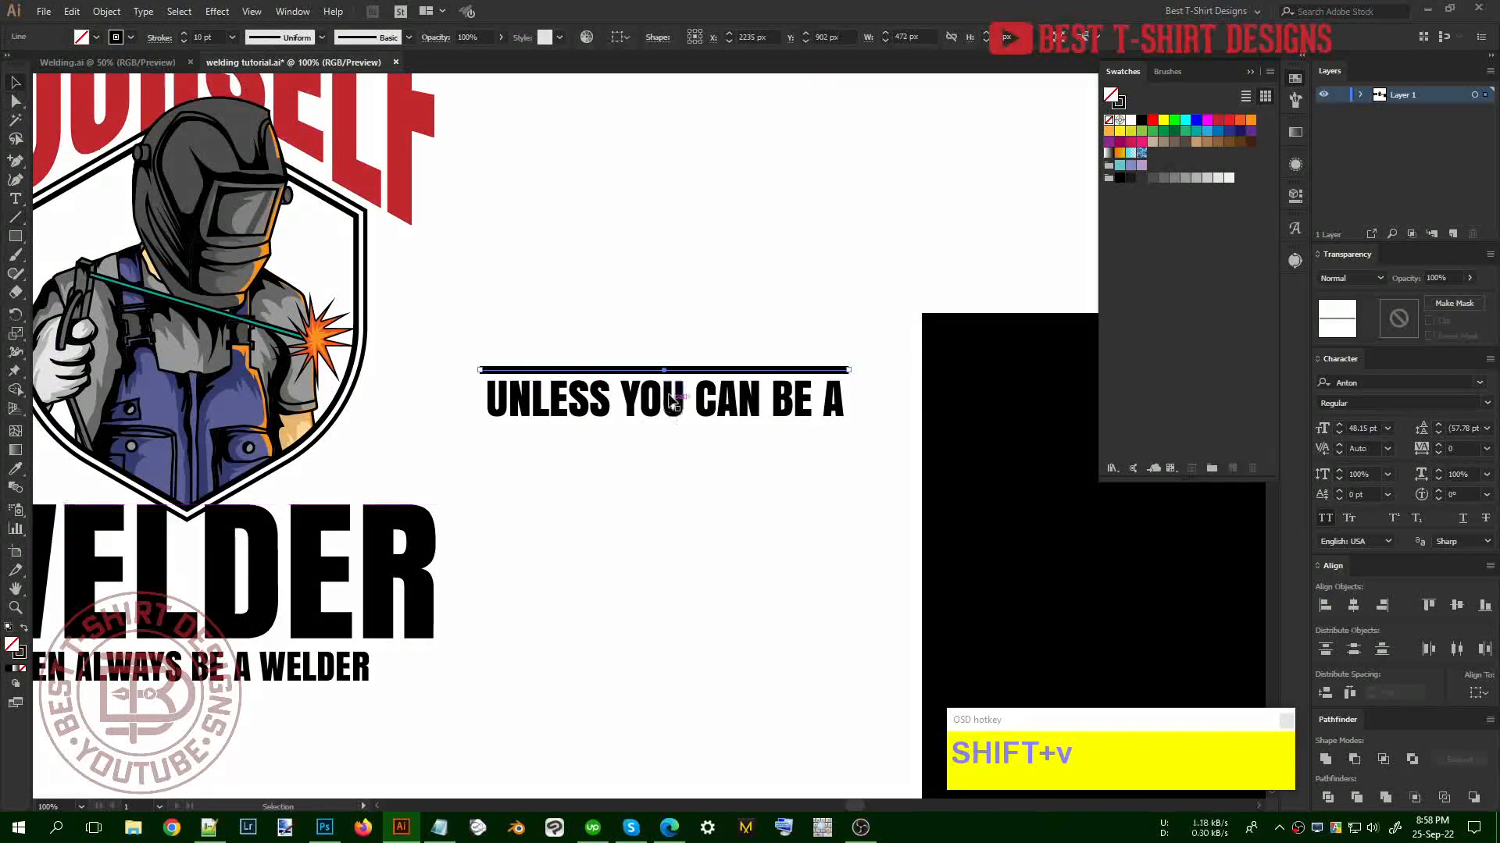
left_click_drag(682, 376, 669, 421)
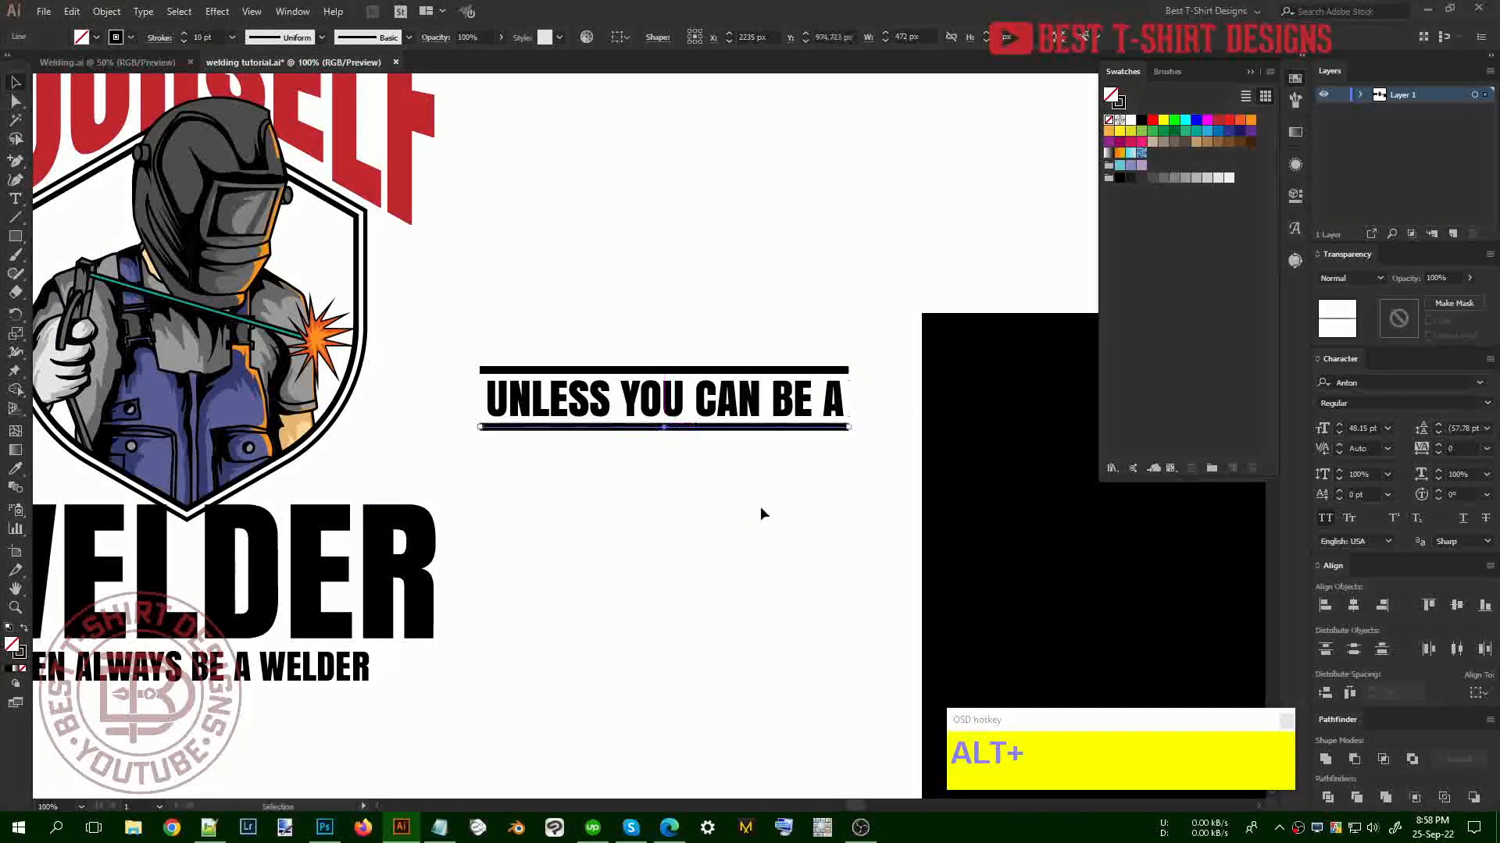
Centre UNLESS YOU CAN BE A and its two lines horizontally and distribute their vertical spacing evenly
left_click_drag(760, 506, 669, 308)
left_click(669, 39)
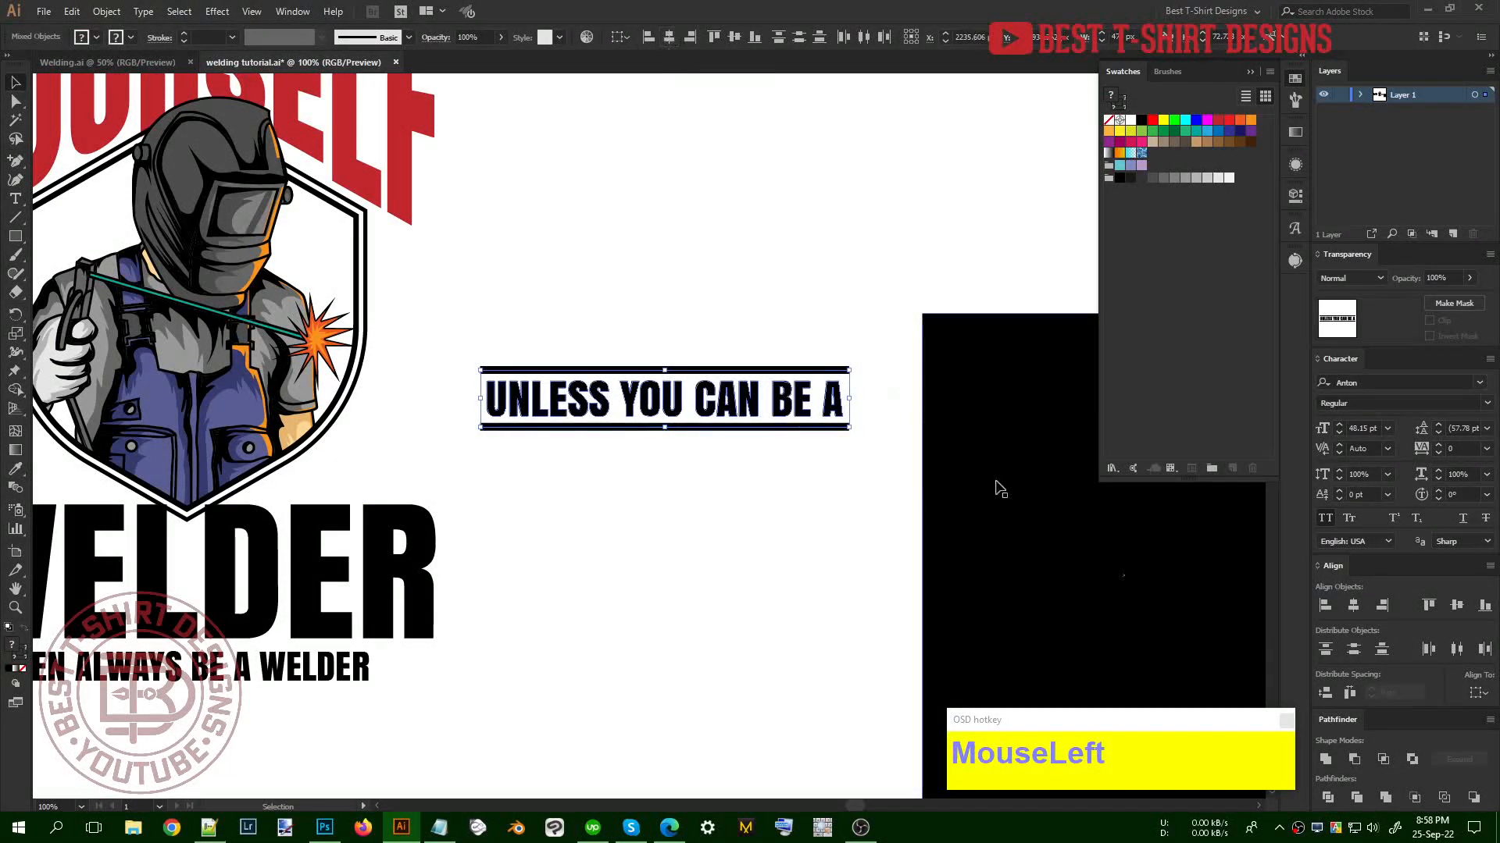
left_click(1327, 691)
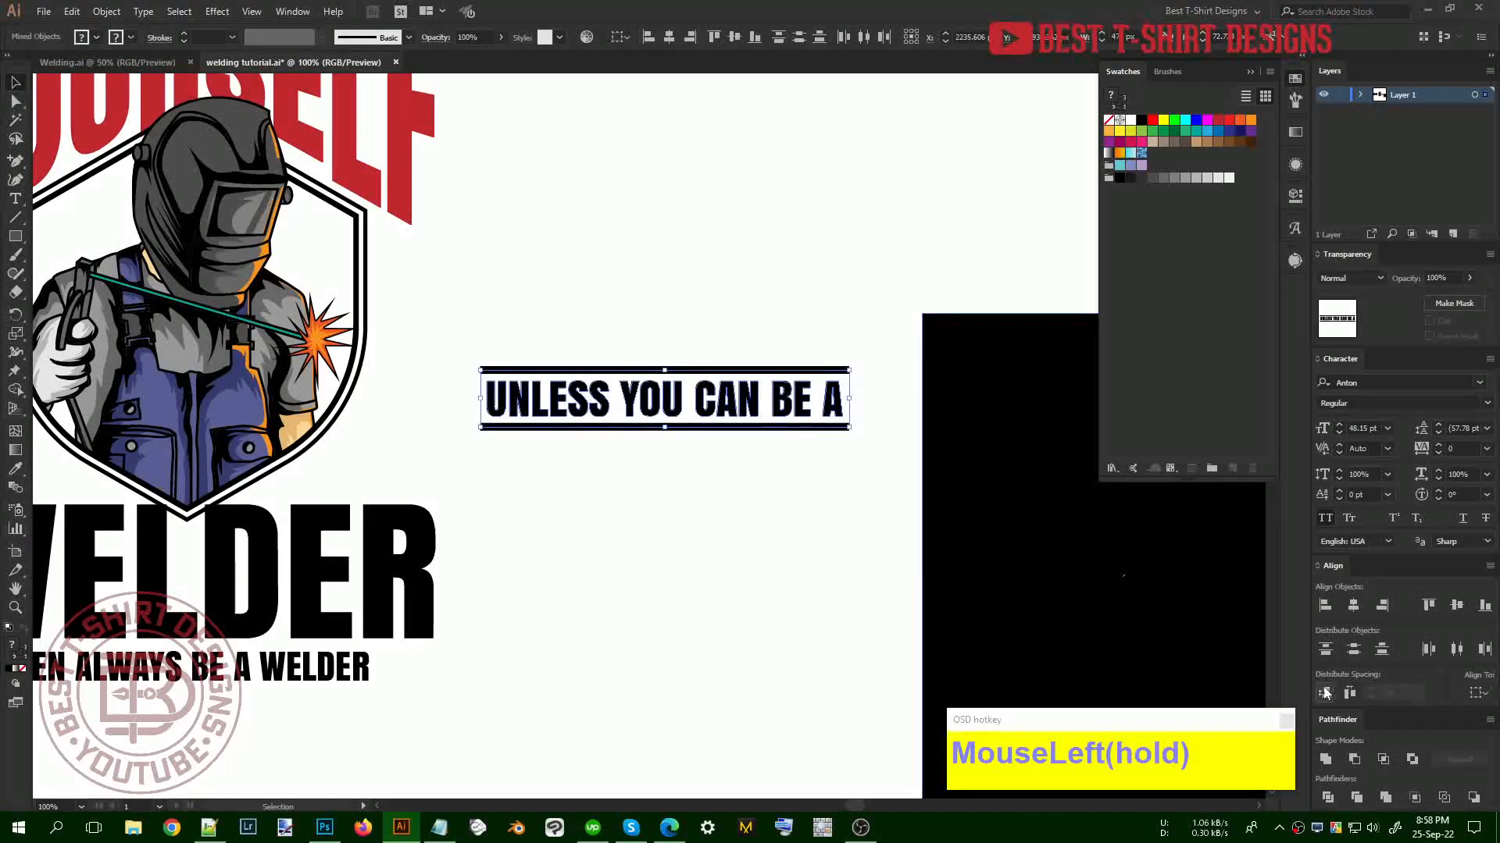
Give both lines around UNLESS YOU CAN BE A the lens-shaped width profile that tapers at both ends
left_click(689, 435)
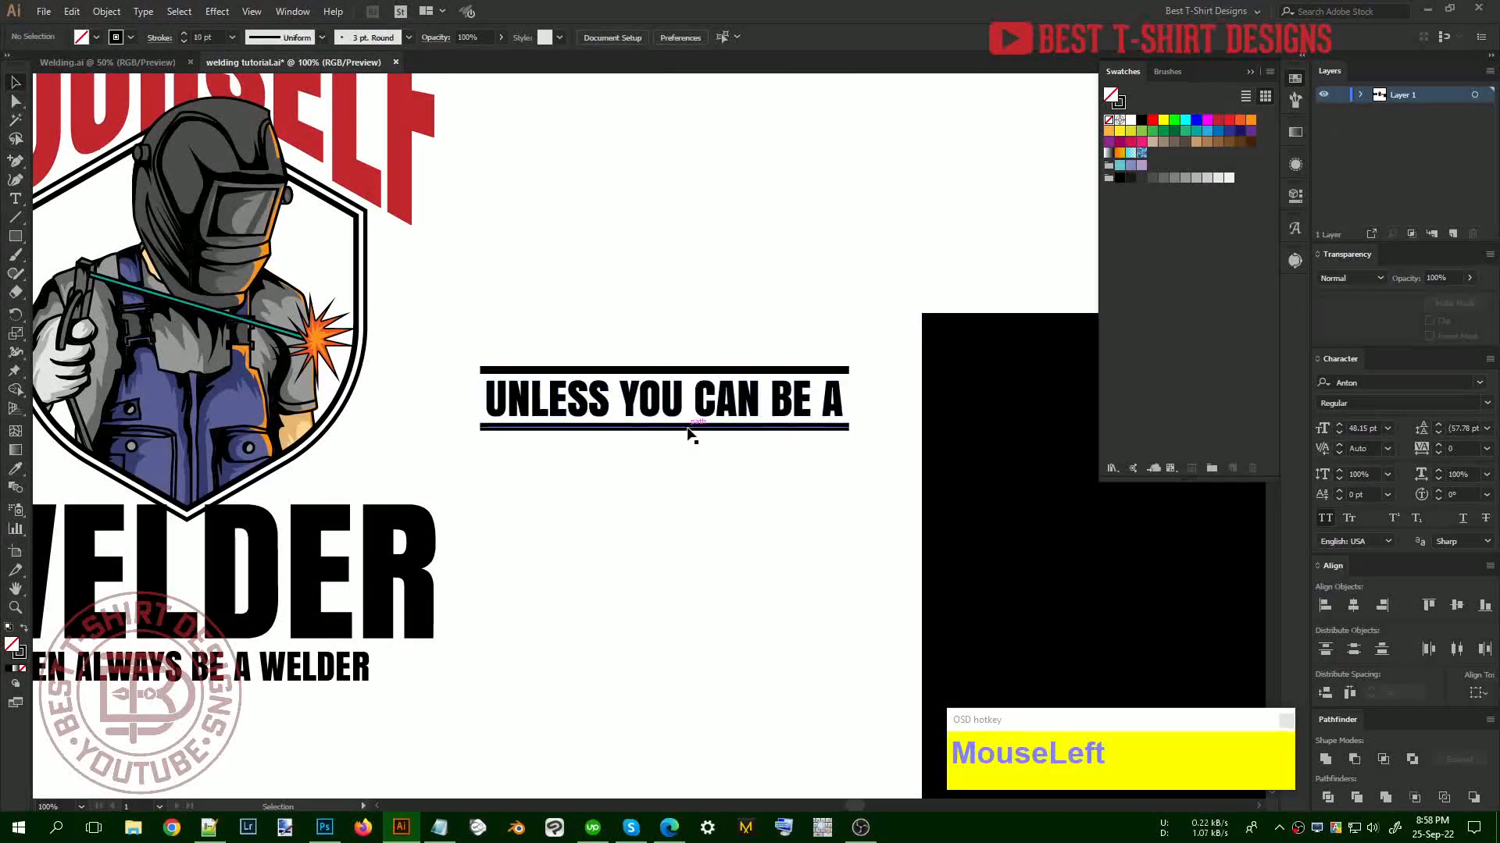
left_click(679, 370, "shift")
left_click(164, 39)
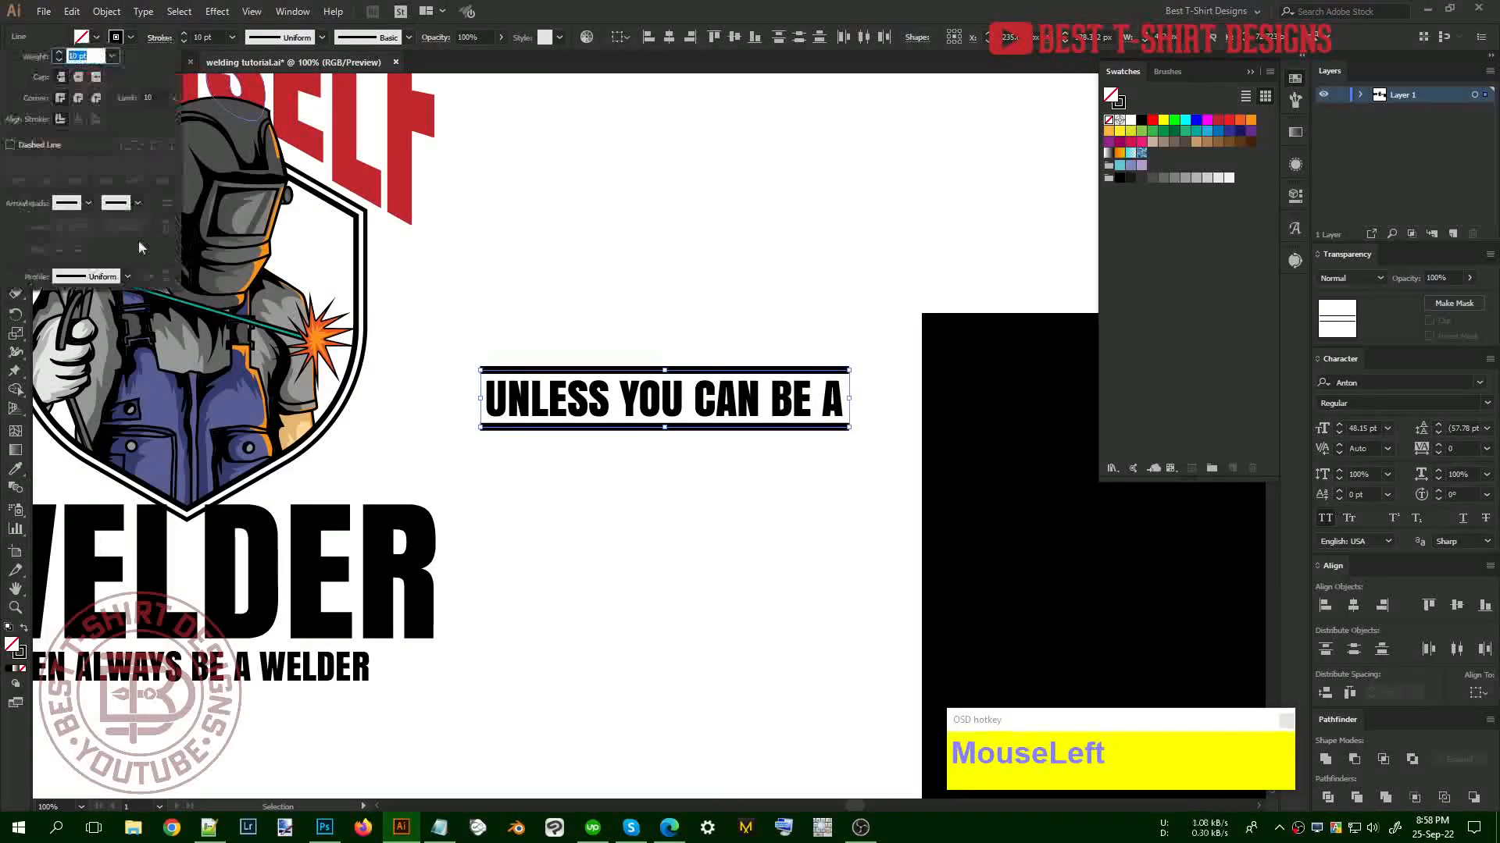
left_click(104, 281)
left_click(87, 328)
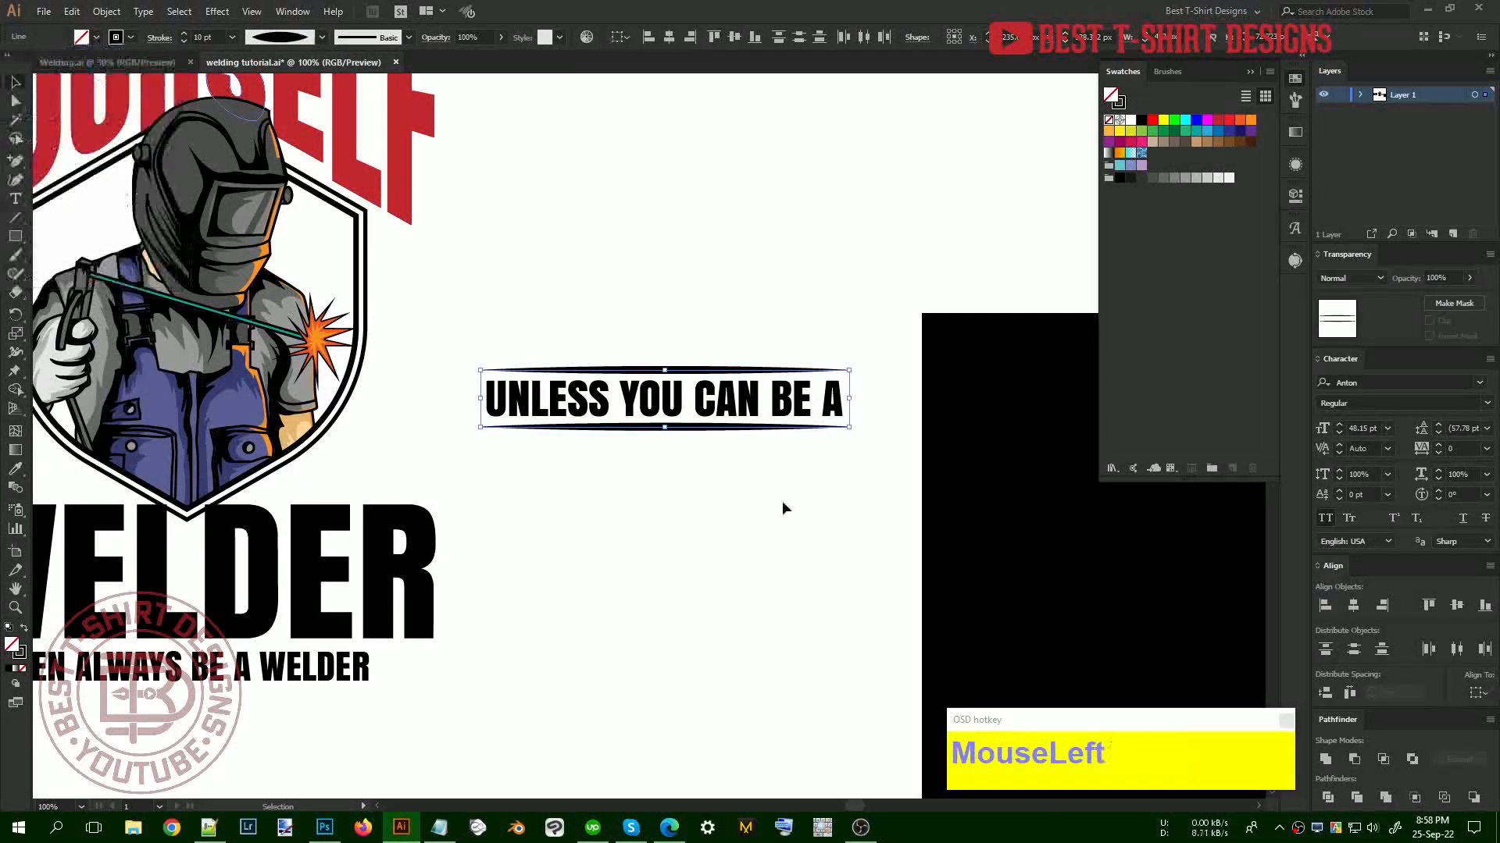
left_click(746, 497)
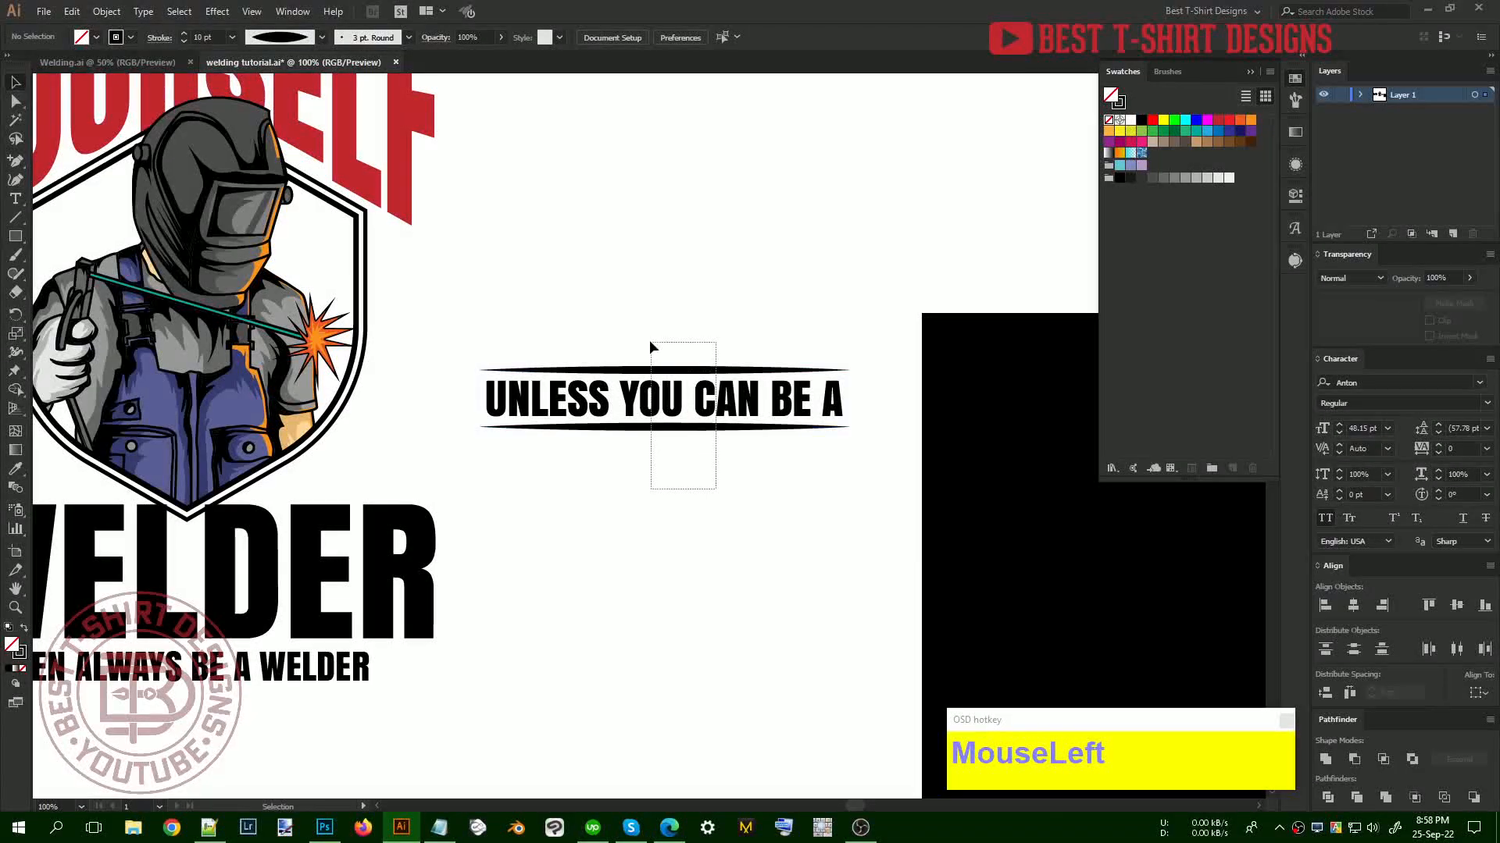
Group UNLESS YOU CAN BE A with its two tapered lines and move the group over the shield's lower part
left_click_drag(651, 344, 649, 340)
key("ctrl+g")
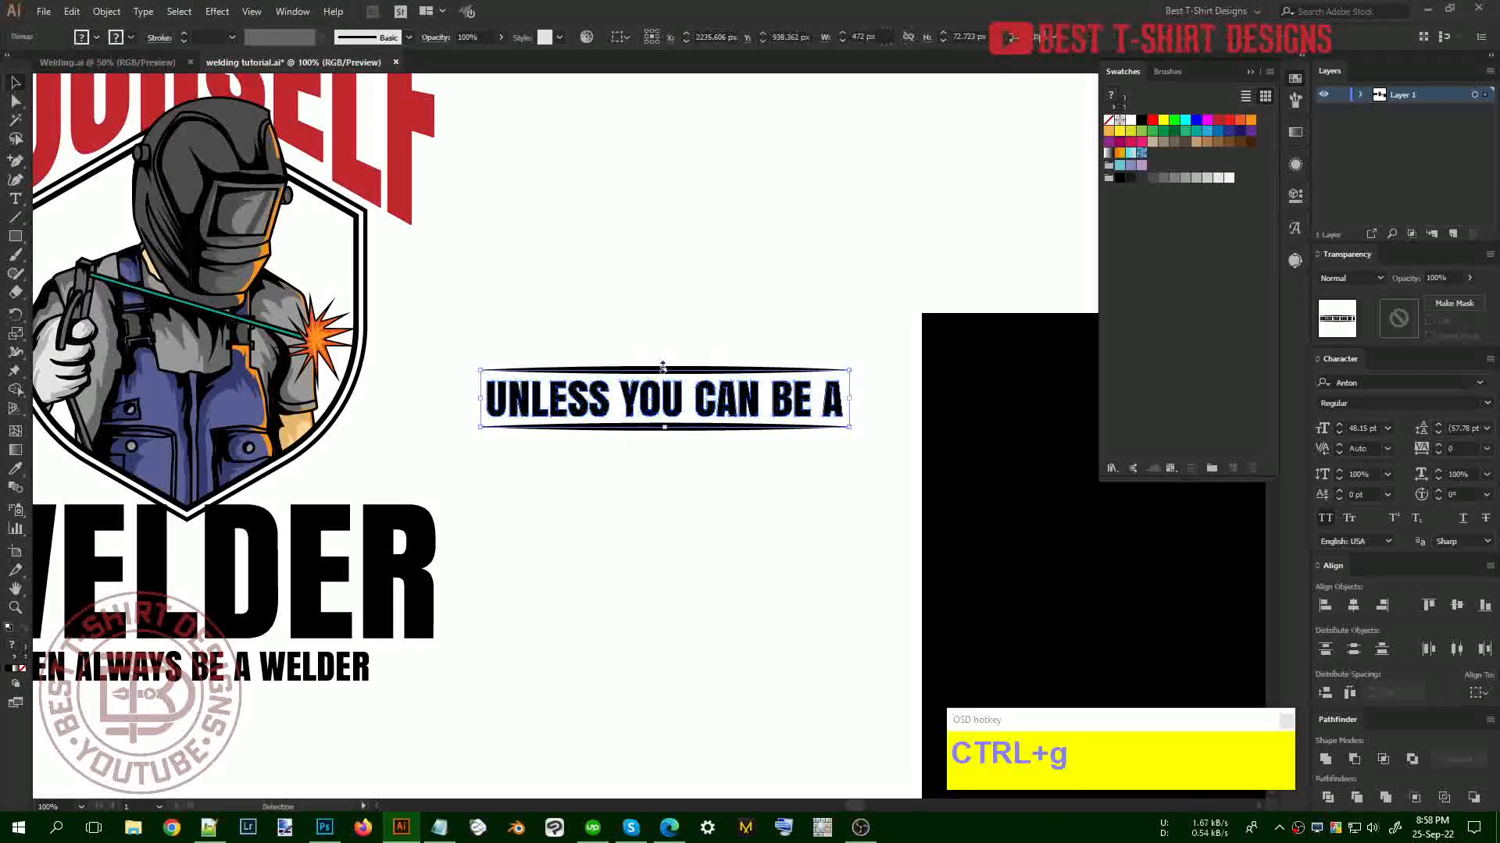
scroll(791, 461, "down", 1, "alt")
left_click_drag(767, 429, 445, 467)
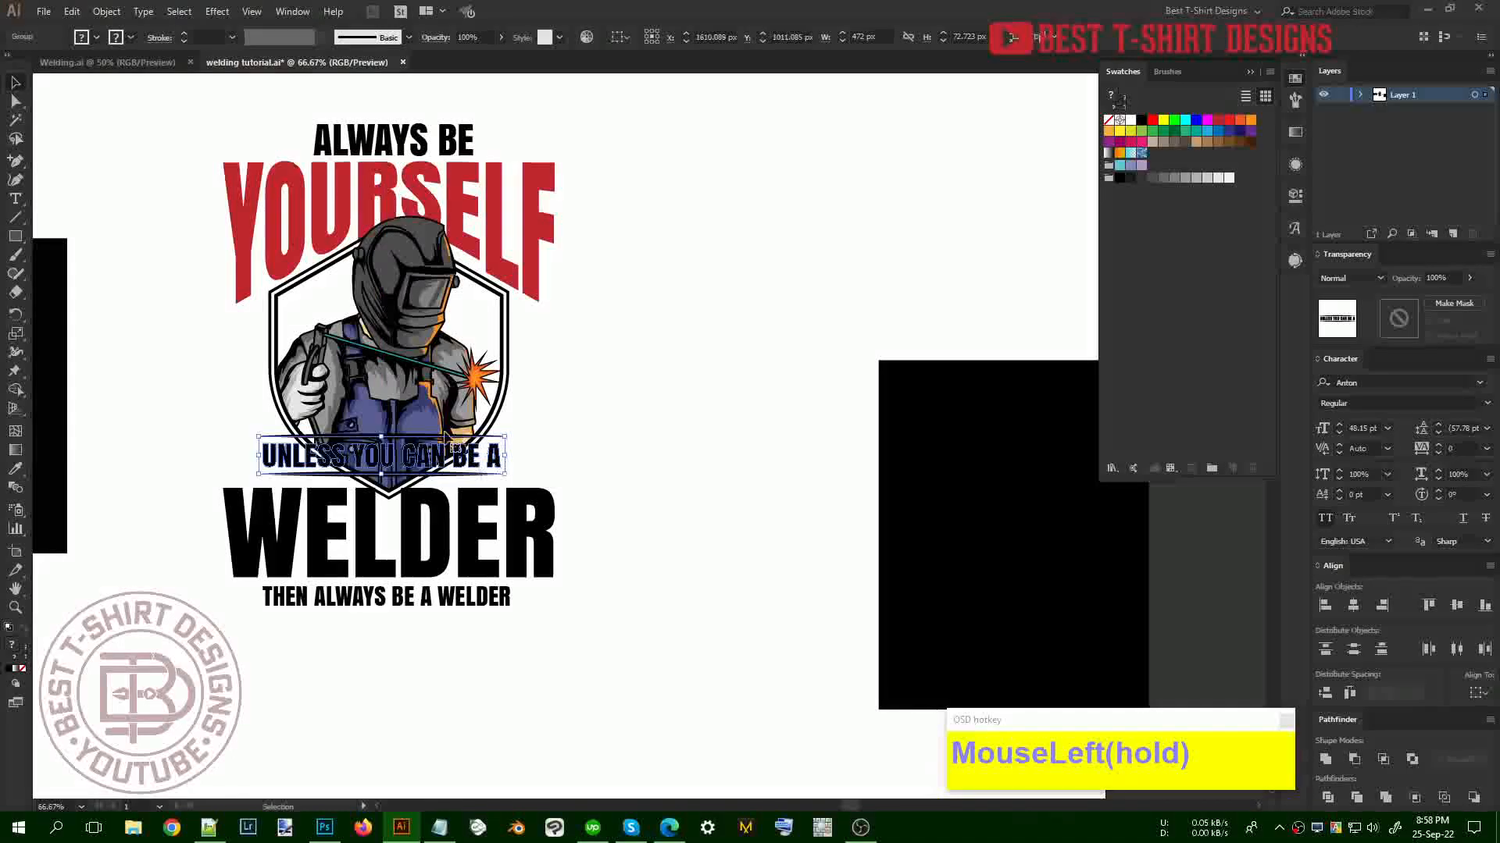
Centre the UNLESS YOU CAN BE A group horizontally on the shield artwork, using the shield as key object
left_click(380, 393, "shift")
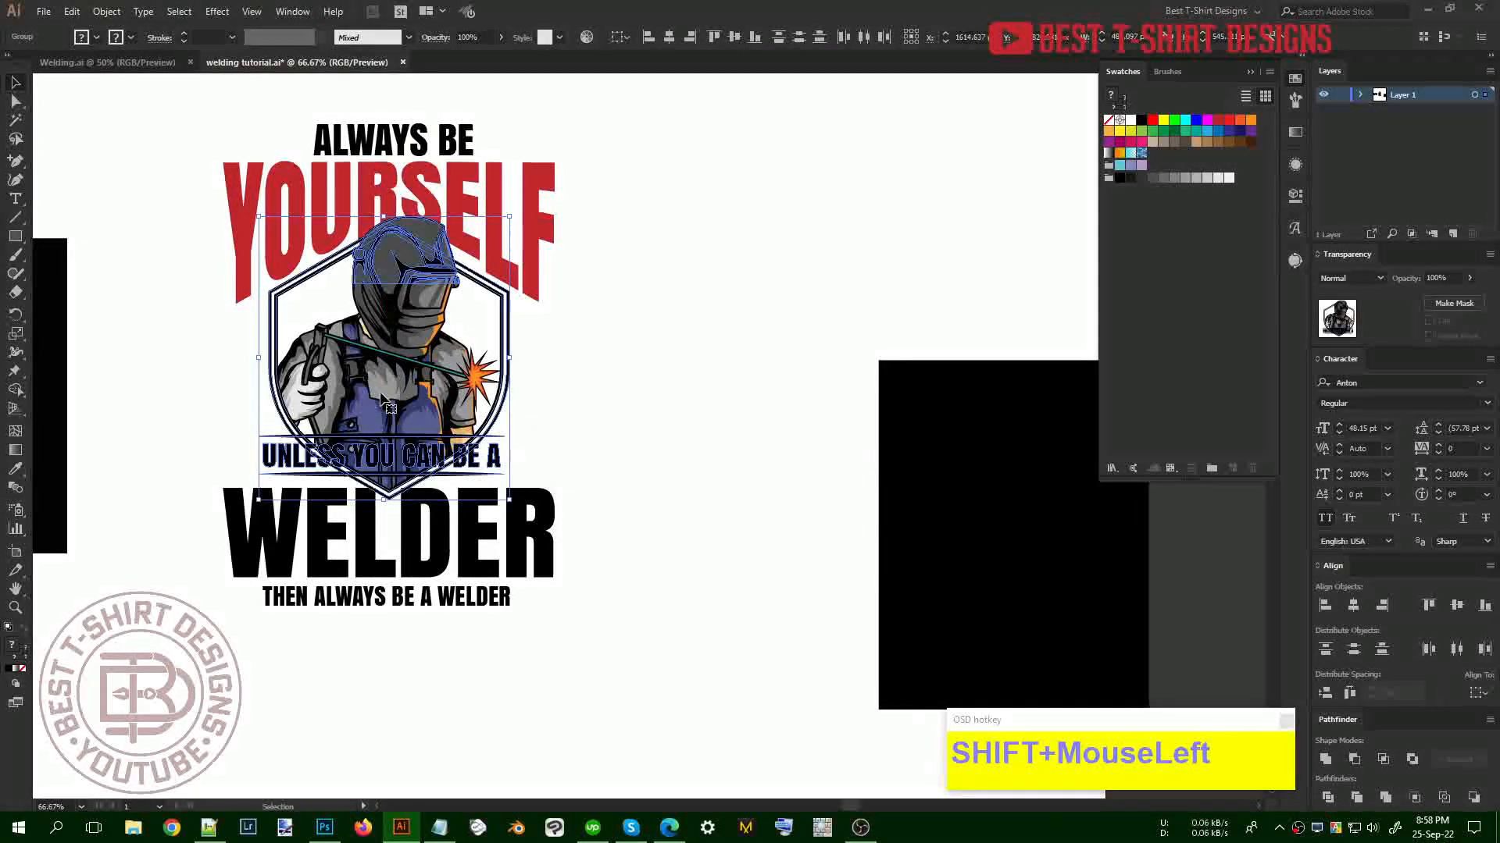
left_click(381, 397)
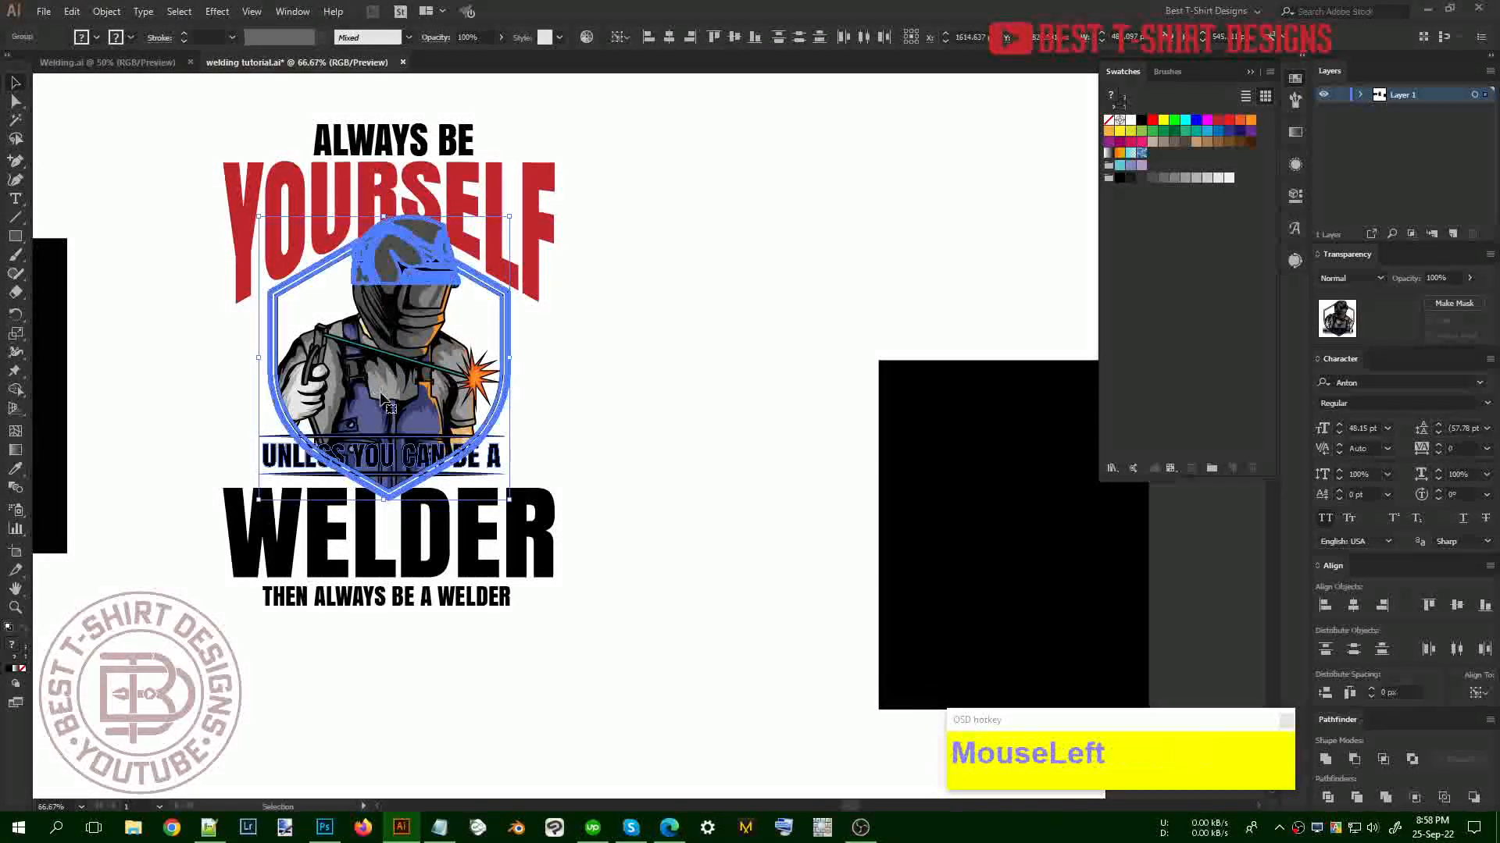
scroll(154, 401, "up", 1)
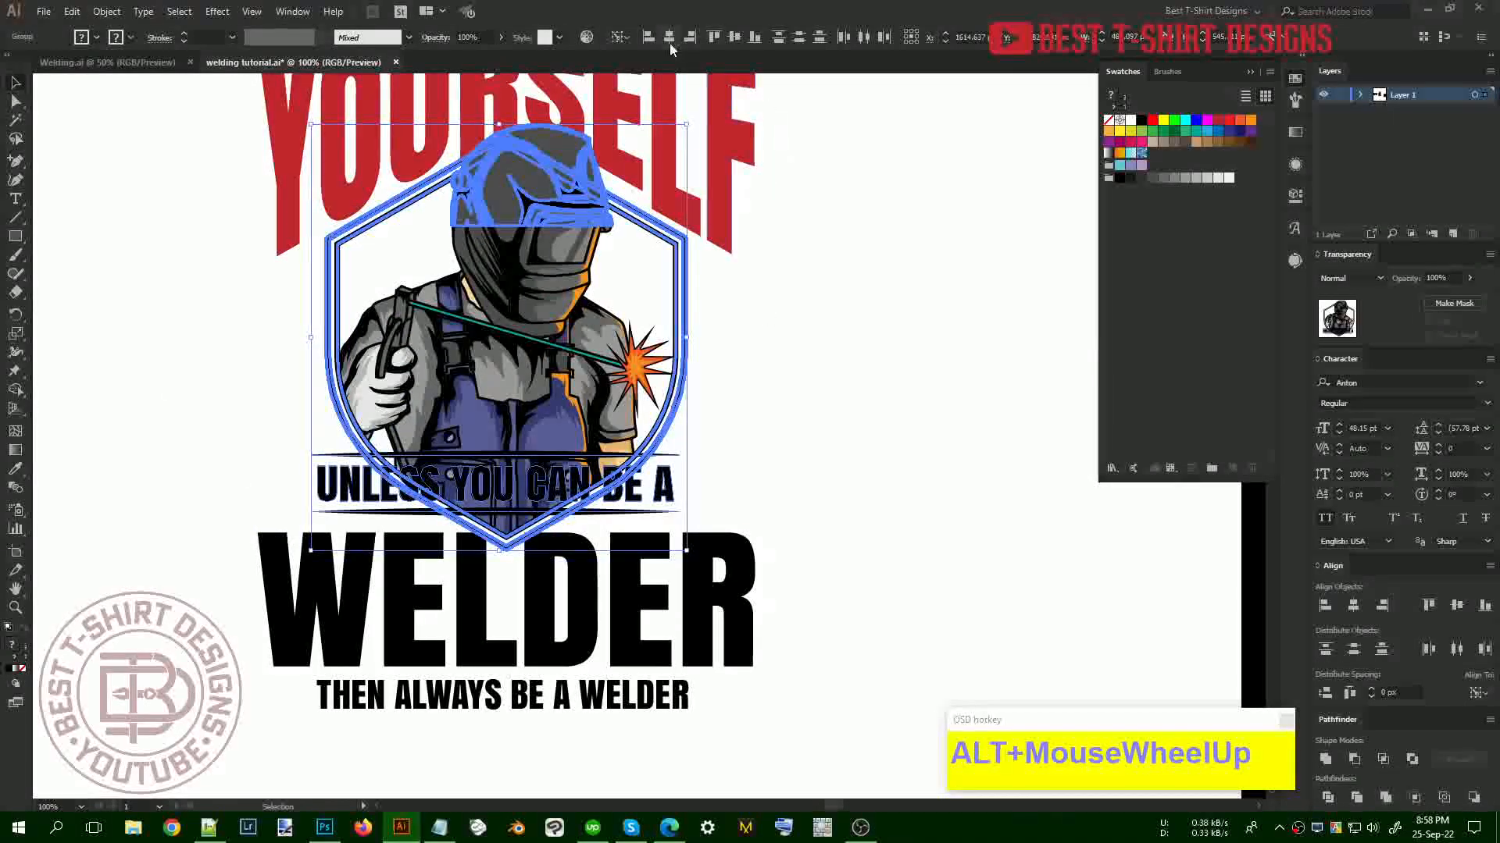
left_click(668, 39)
scroll(701, 566, "down", 1, "alt")
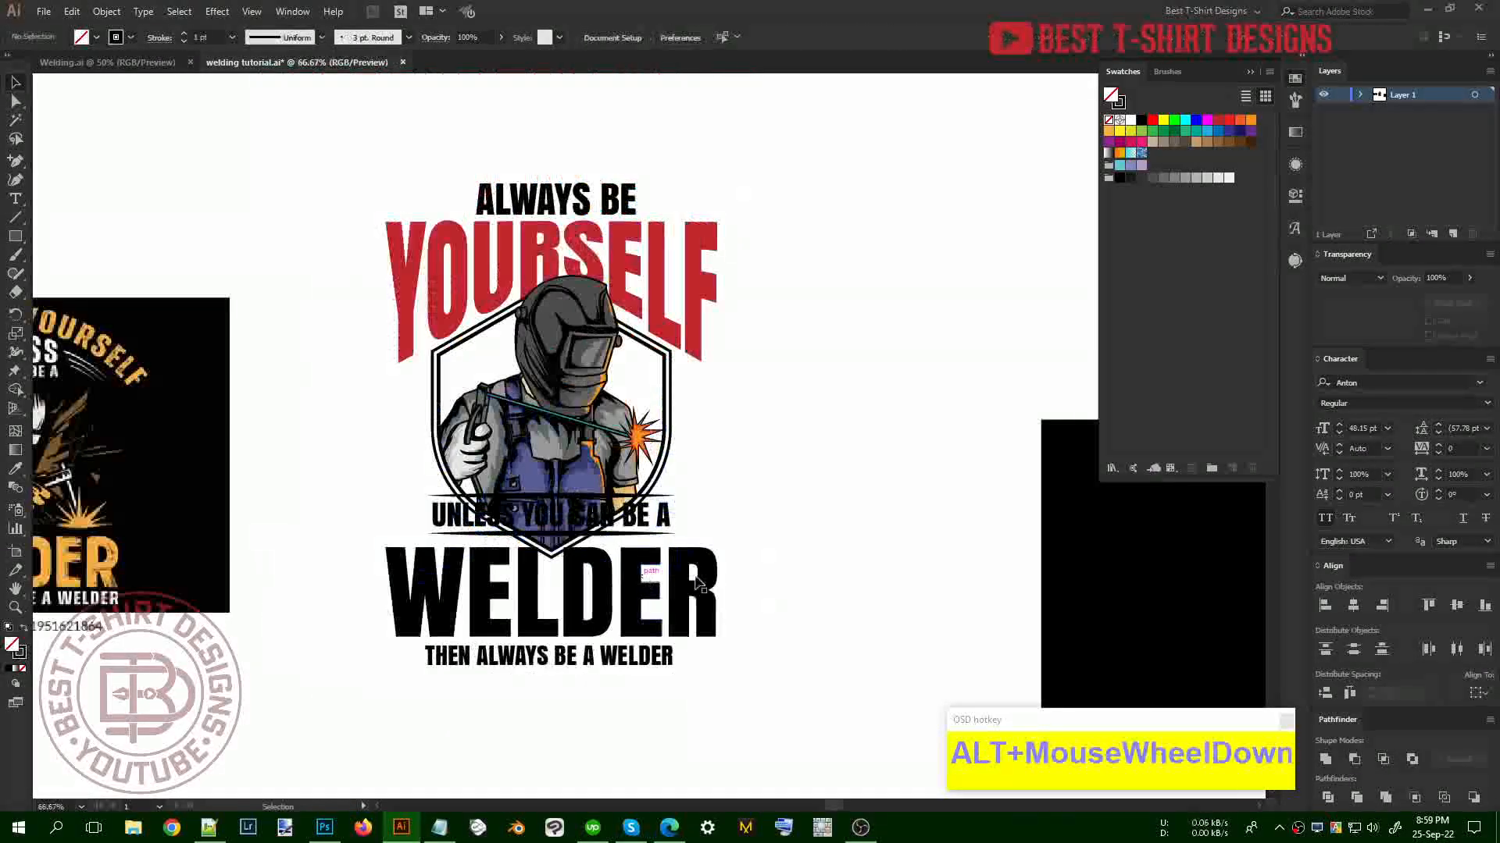
Centre all of the slogan text and the shield artwork horizontally, using the red YOURSELF text as key object
scroll(755, 678, "up", 1)
left_click_drag(755, 747, 354, 162)
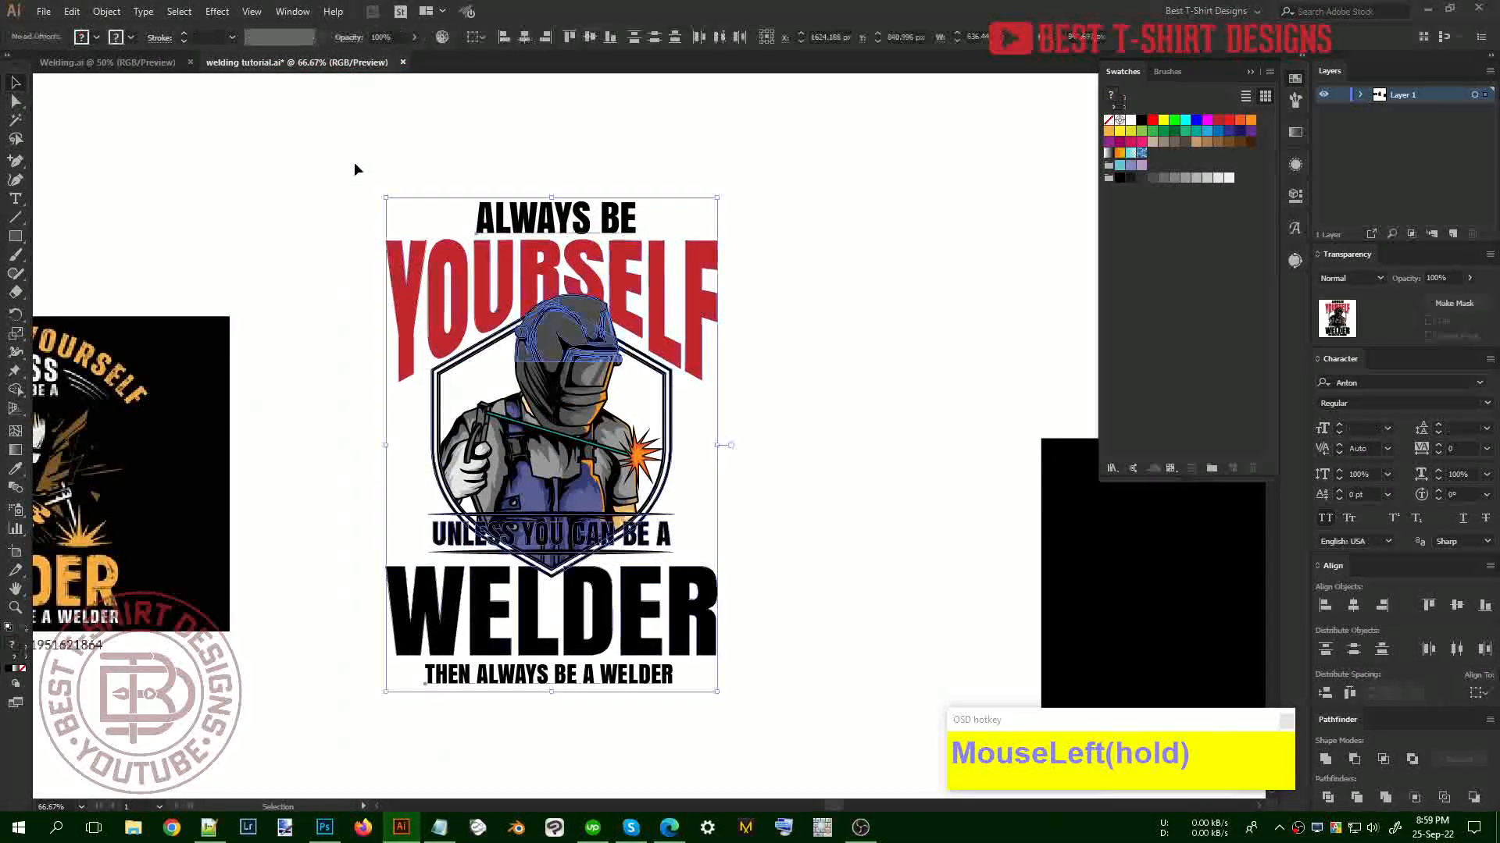
left_click(702, 303)
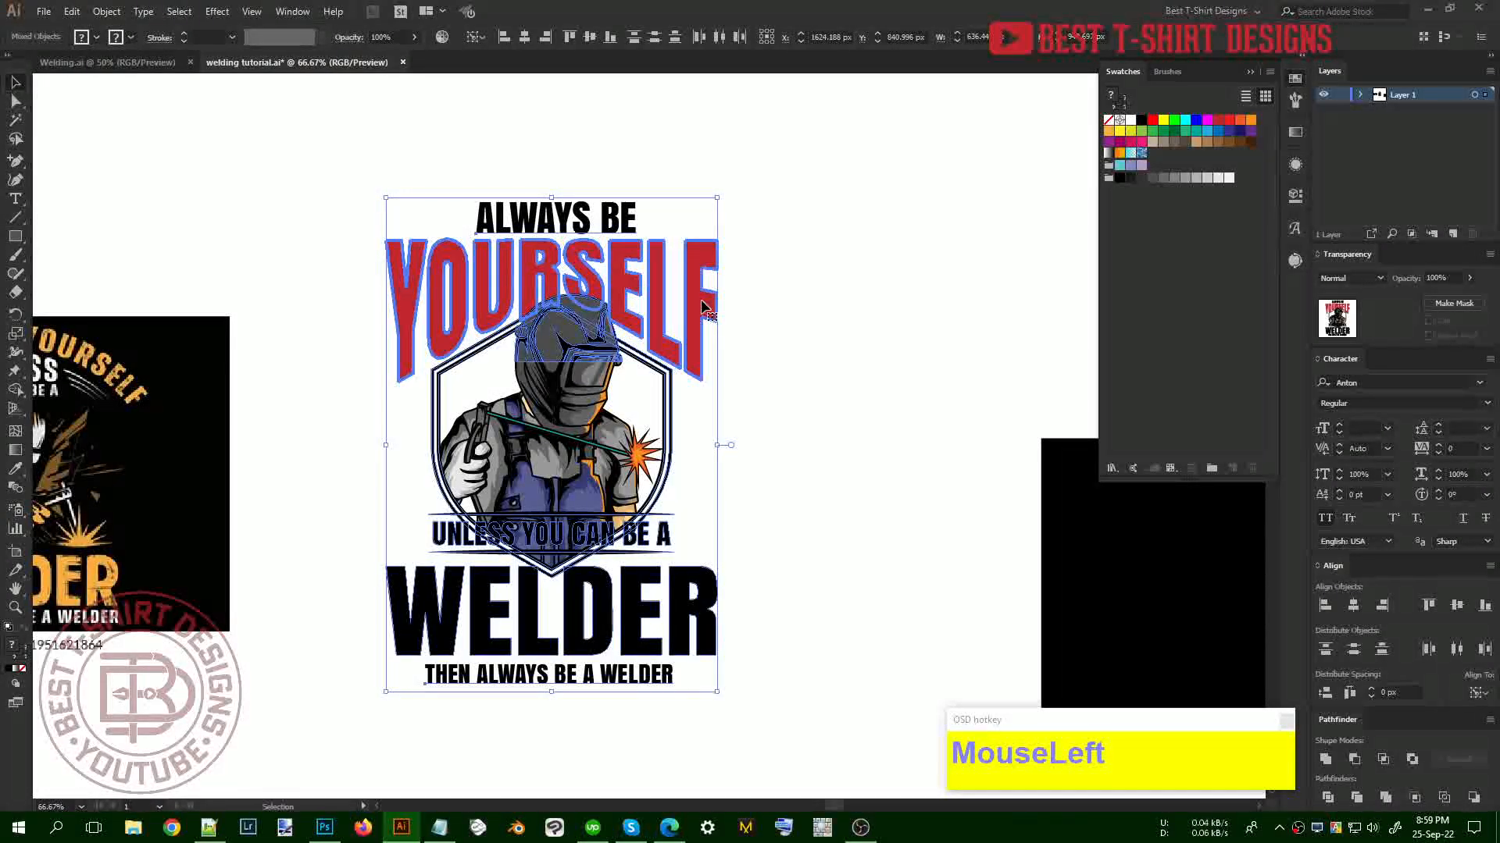
left_click(525, 39)
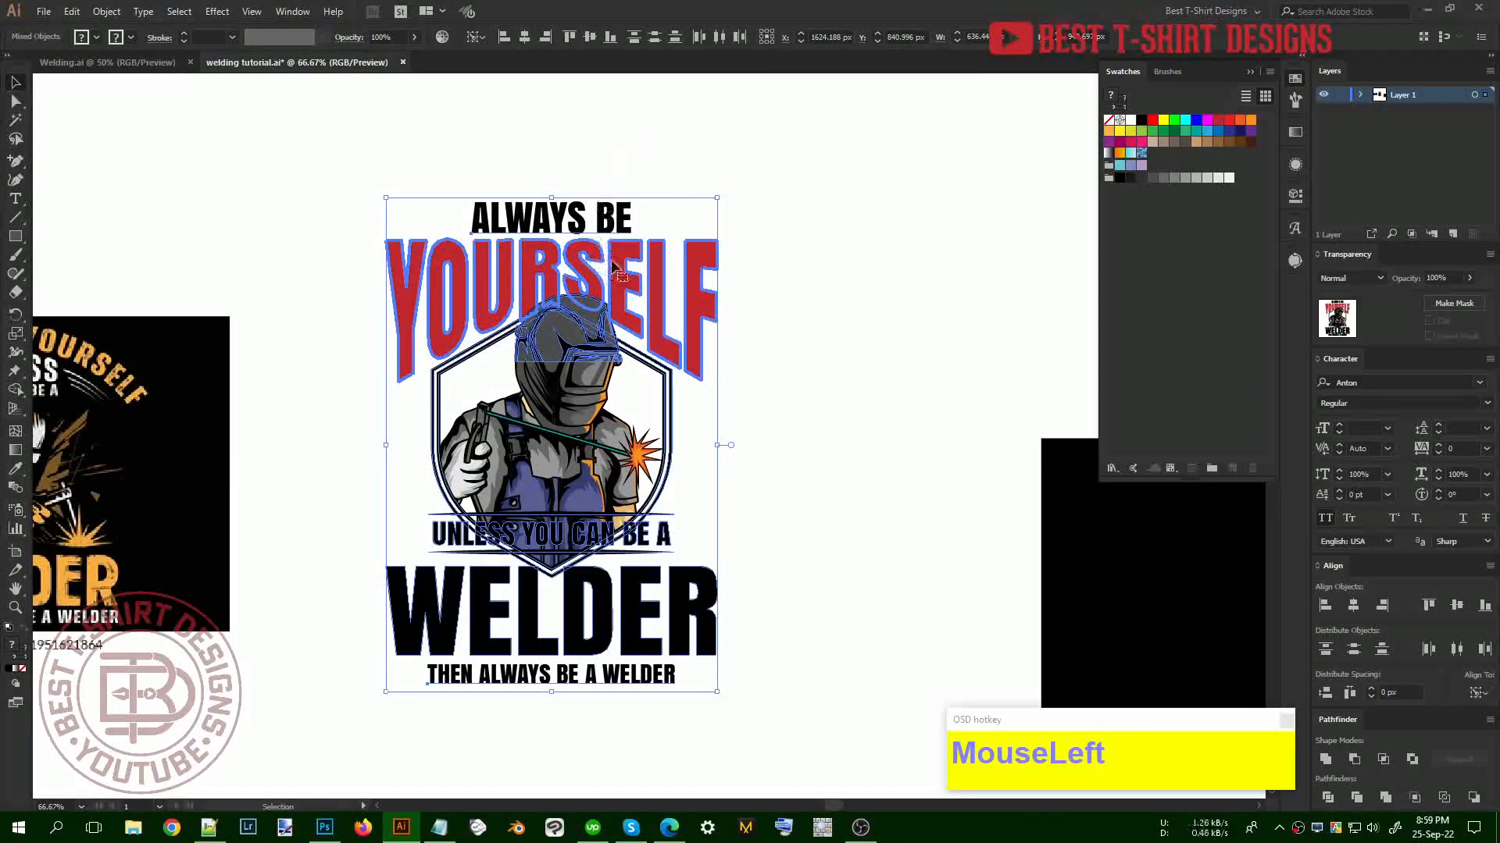
left_click(809, 370)
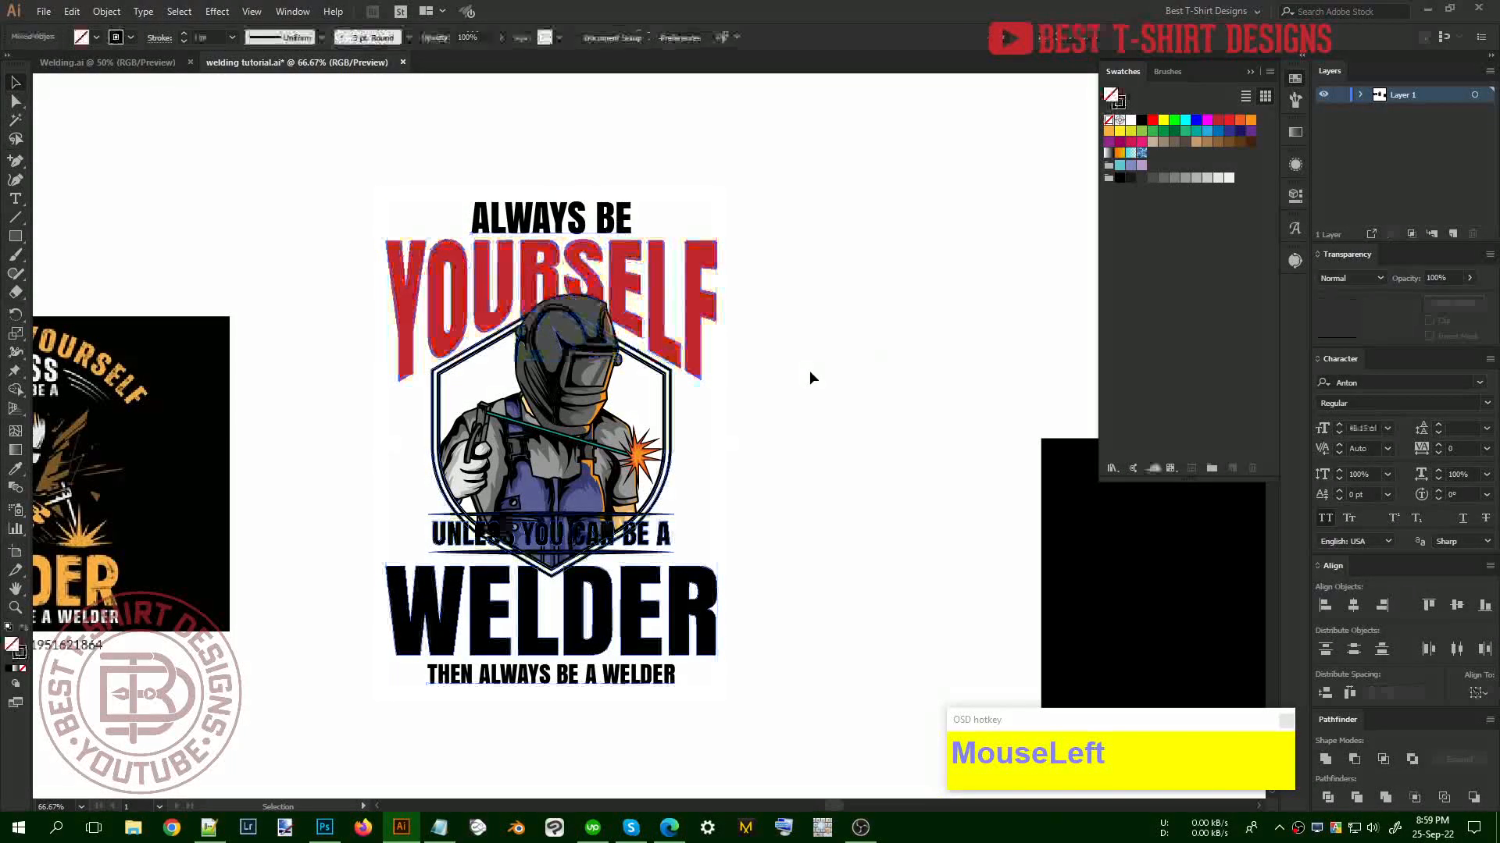
Nudge the large WELDER text up about 8 px, closer to UNLESS YOU CAN BE A
scroll(539, 564, "up", 1)
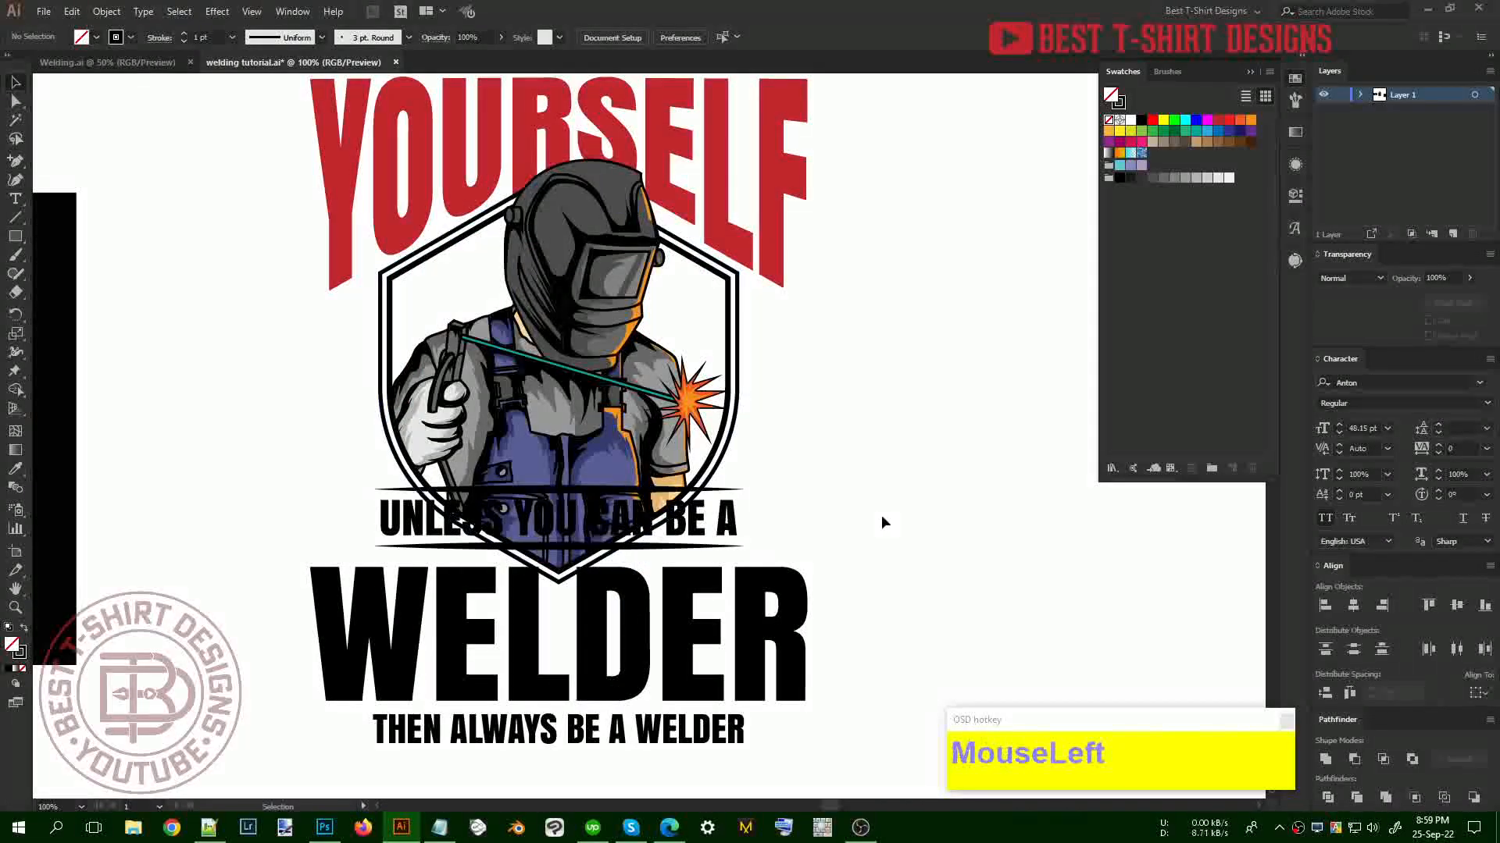
left_click(769, 591)
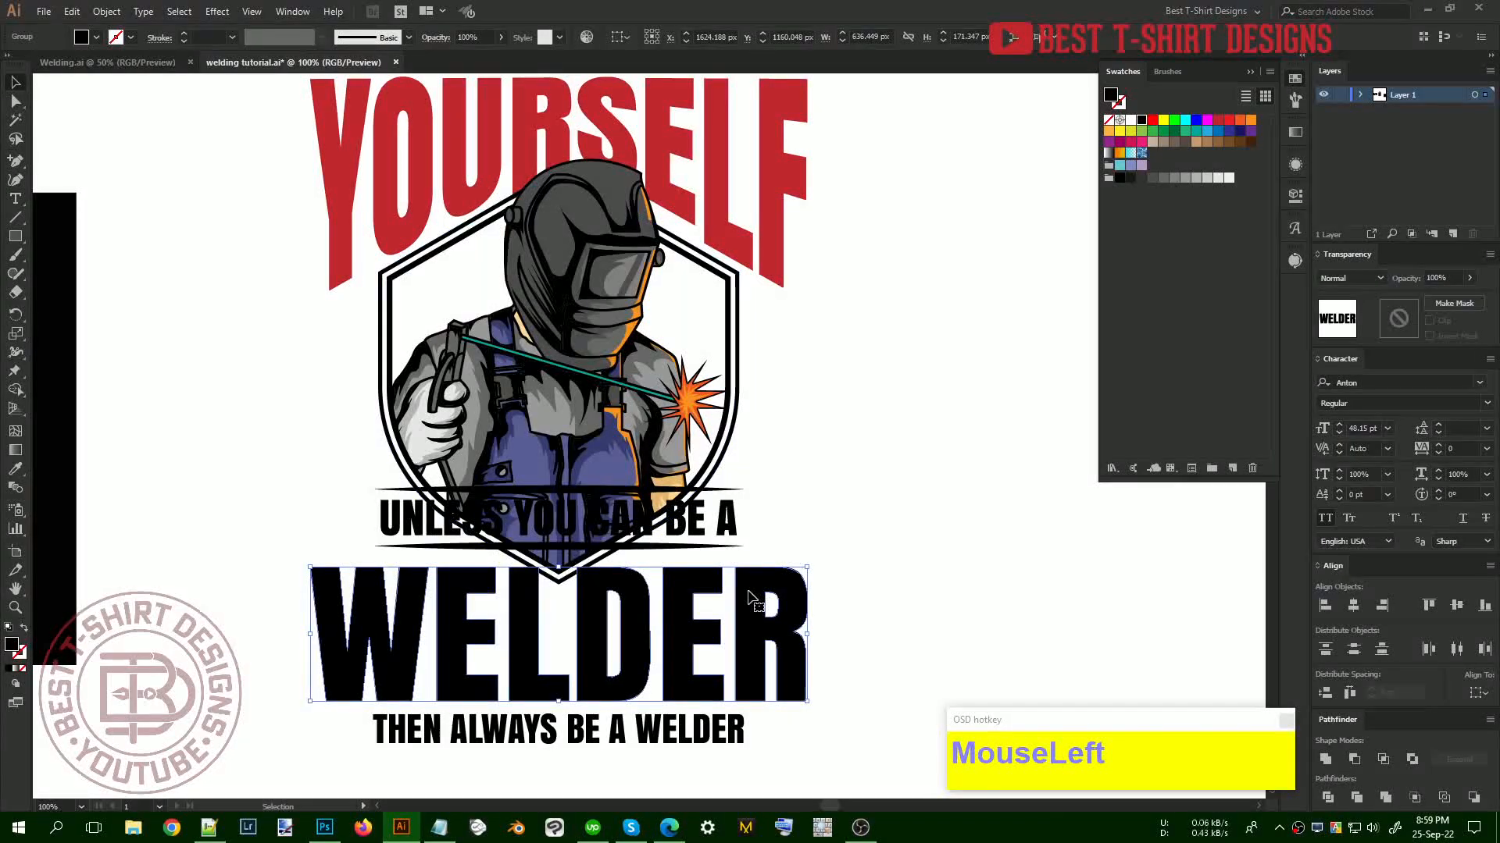
key("Up")
key("Up")
key("Up")
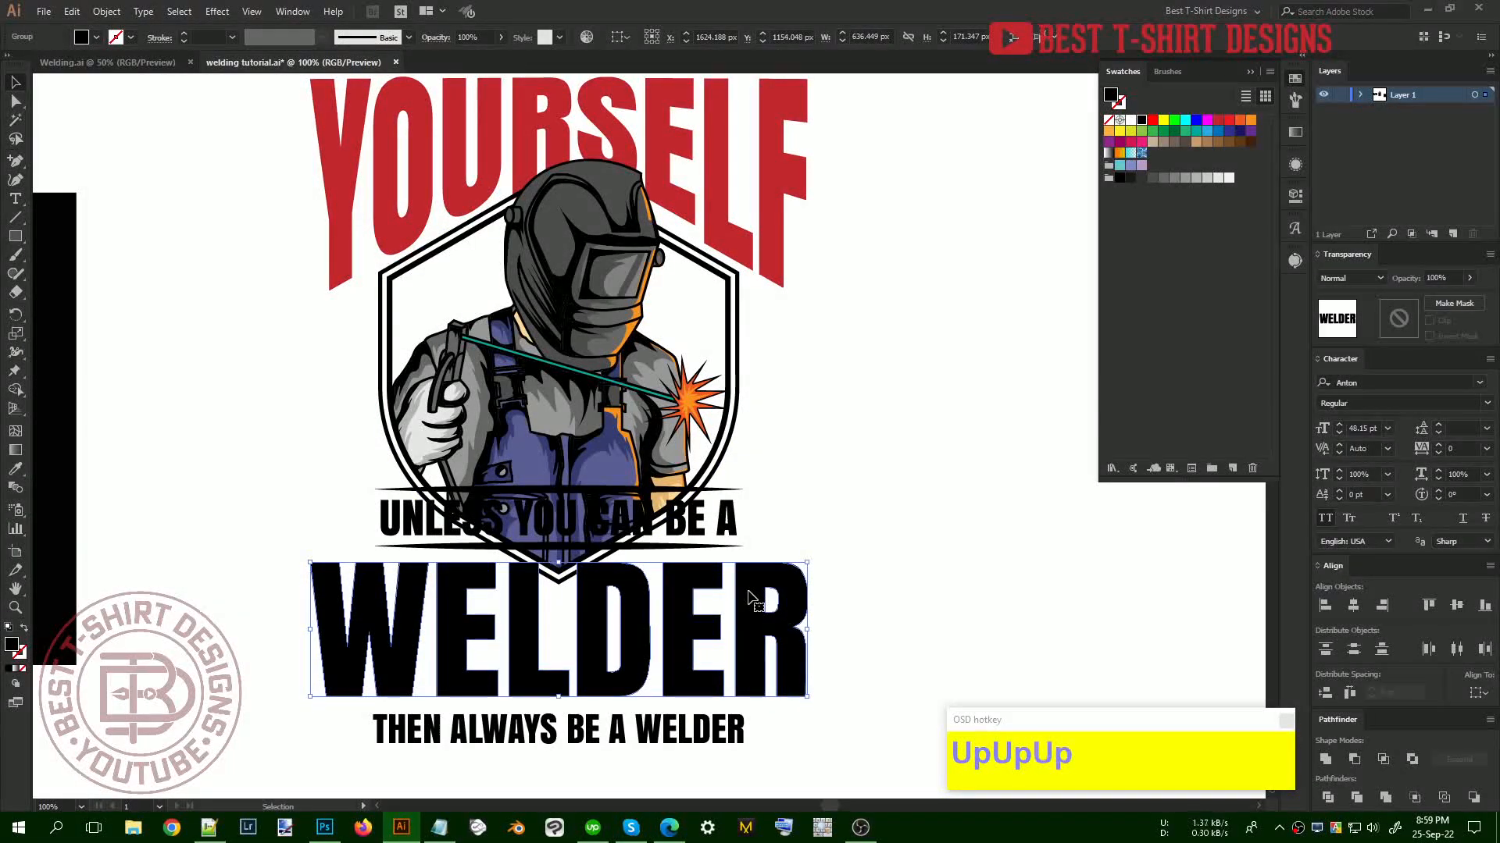
key("Up")
Add an opacity mask to the welder shield artwork with Clip turned off
left_click(738, 521)
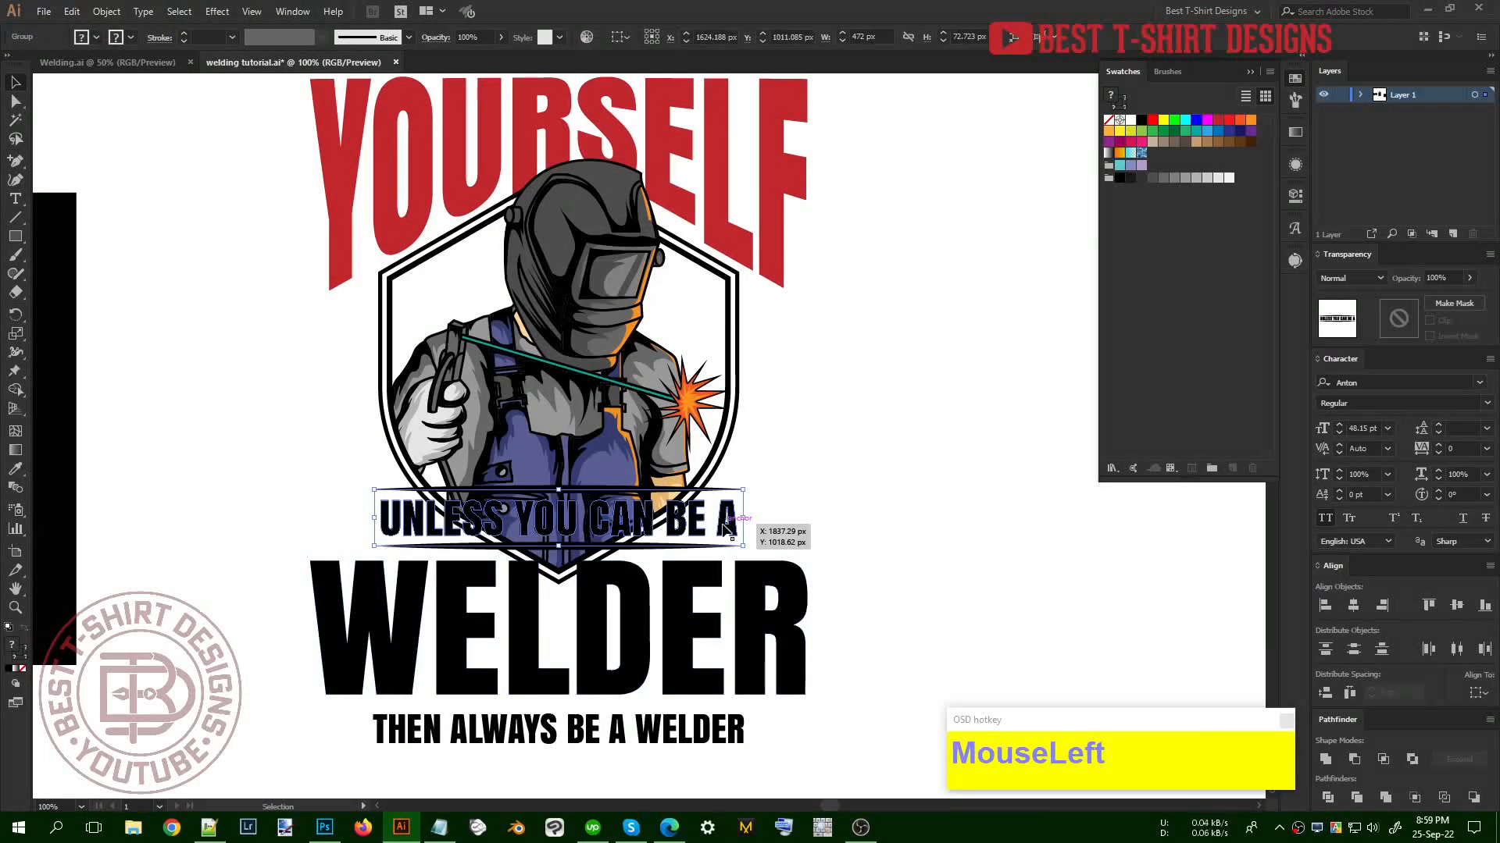
left_click(789, 493)
left_click(556, 419)
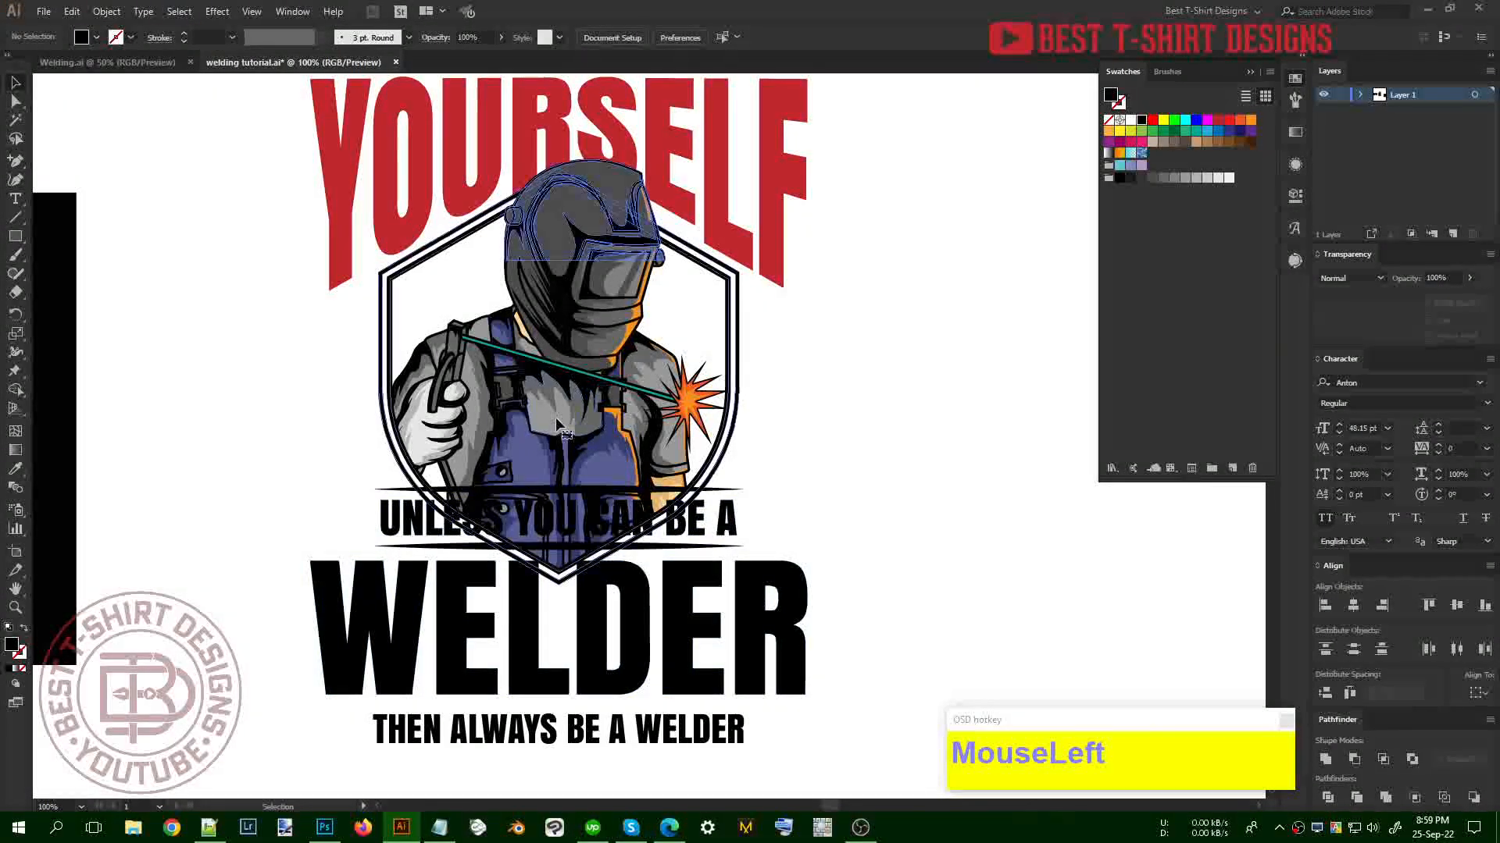
scroll(538, 512, "up", 3)
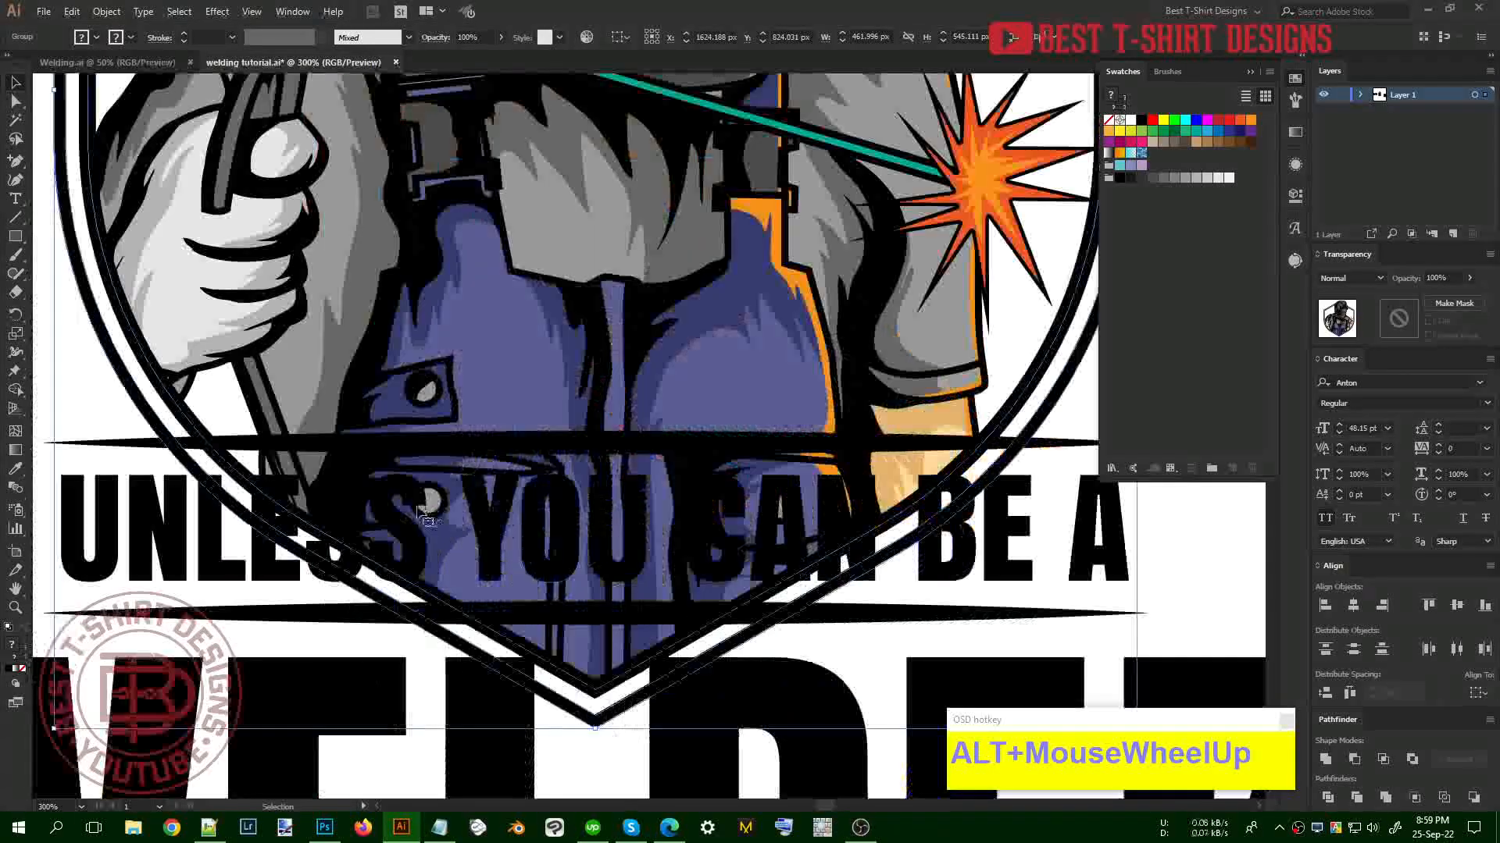
scroll(907, 453, "down", 4)
left_click(907, 453)
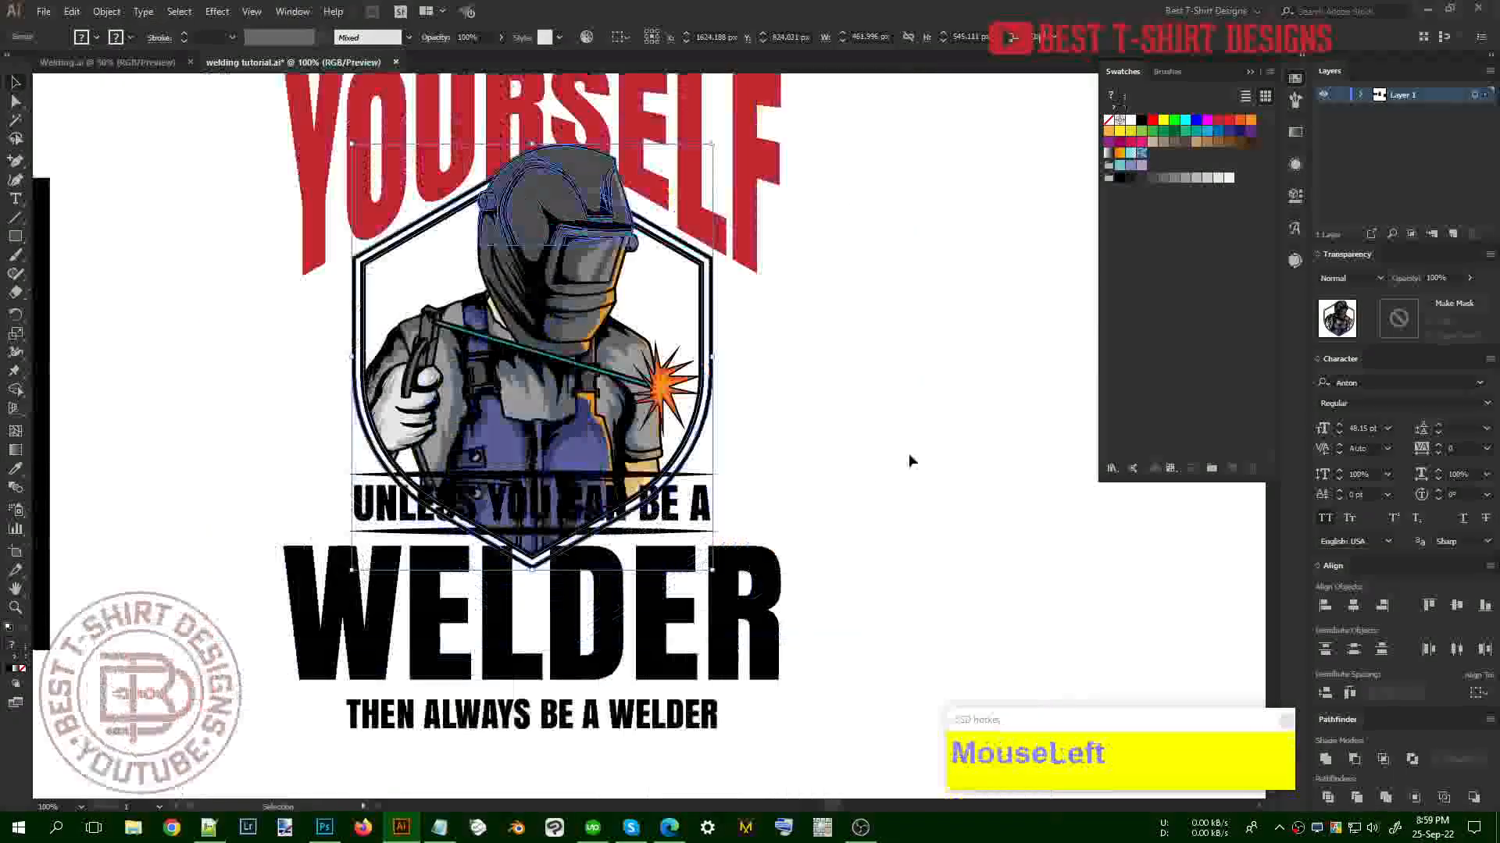
left_click(642, 459)
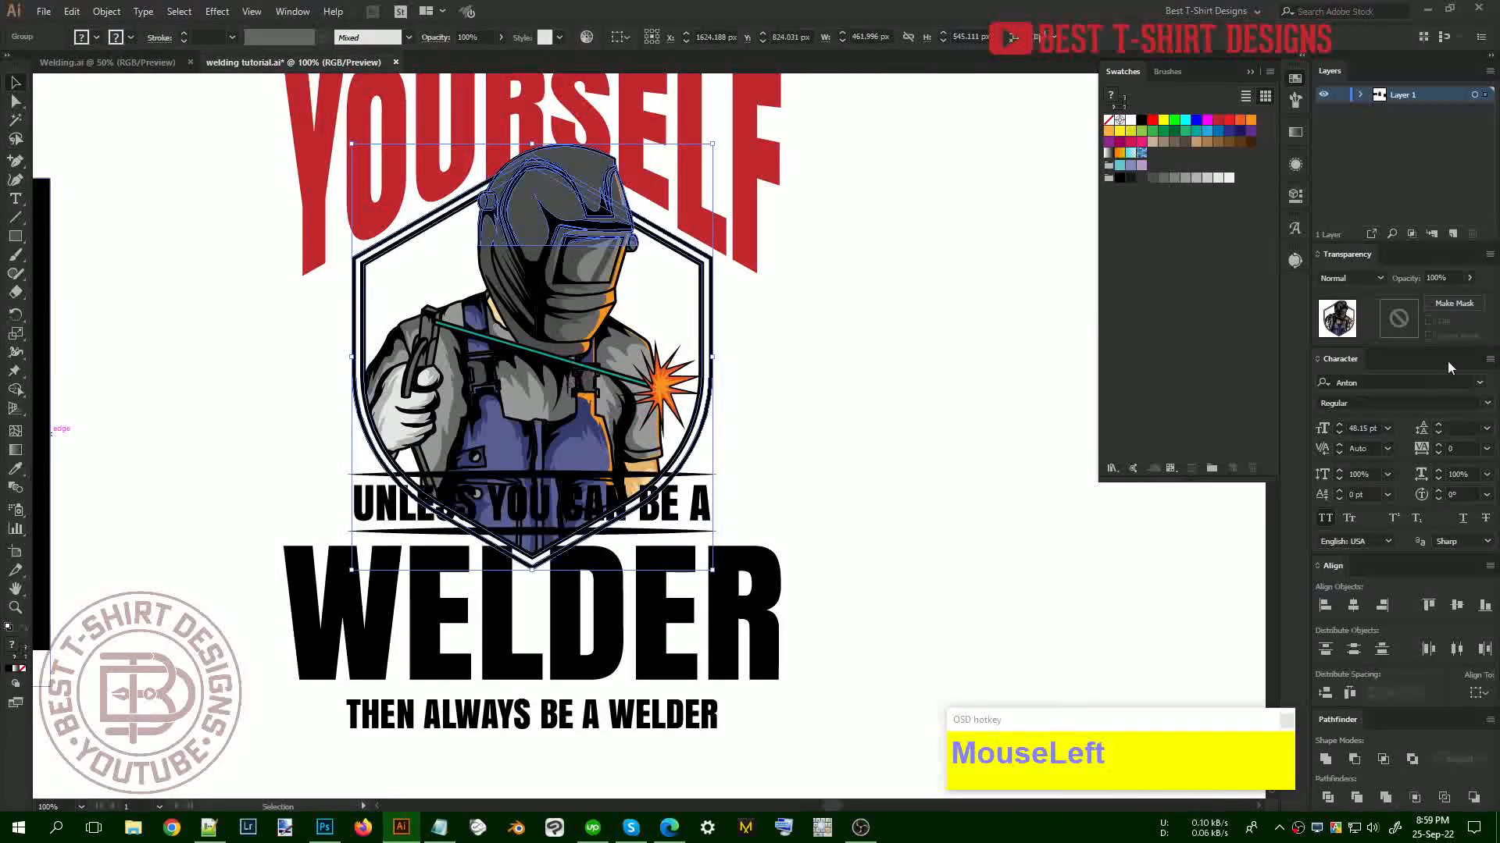
left_click(1398, 319)
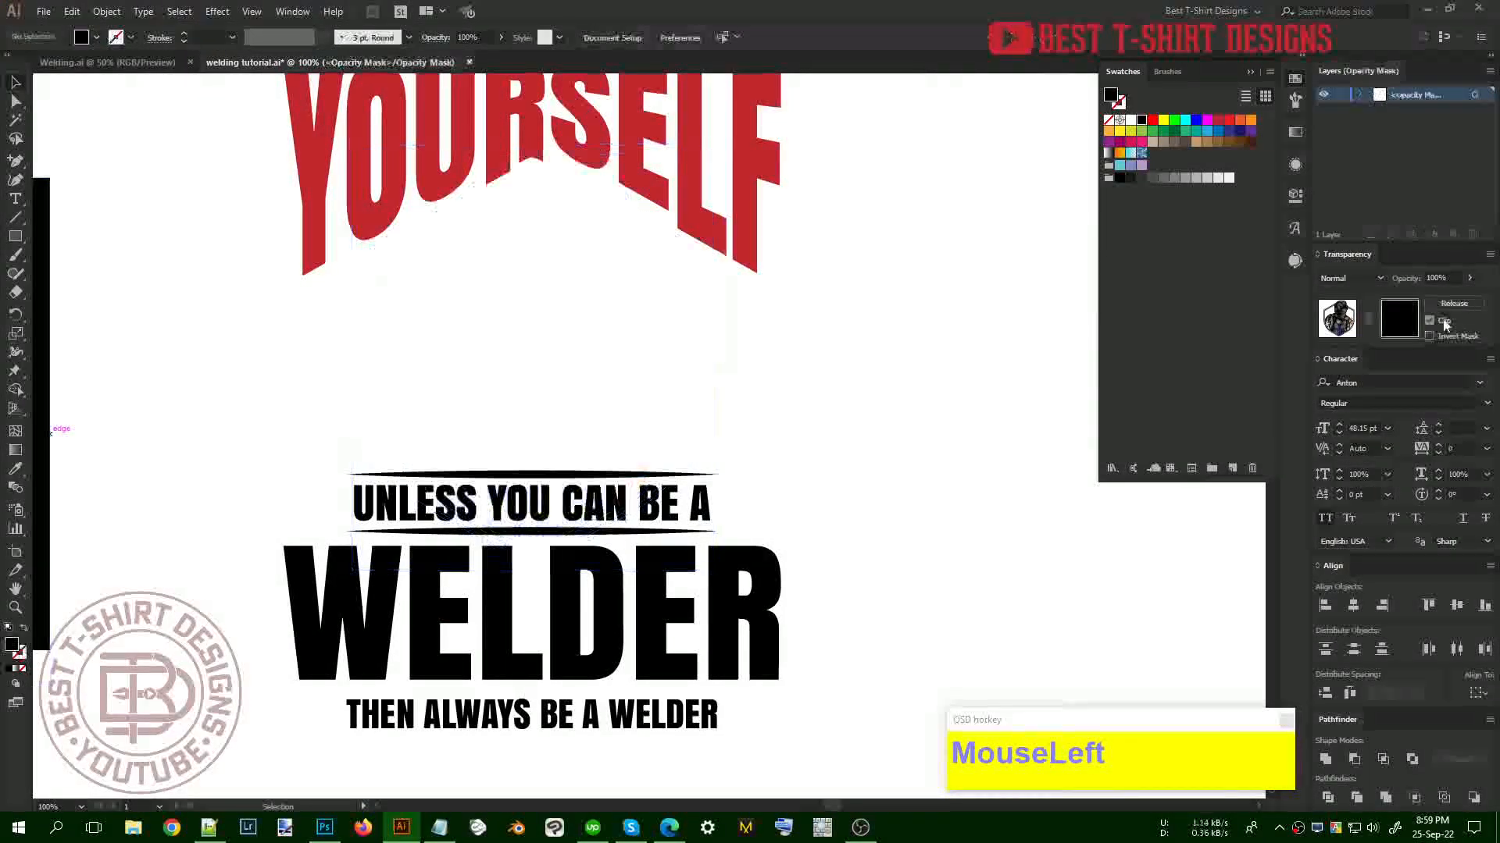
left_click(1429, 320)
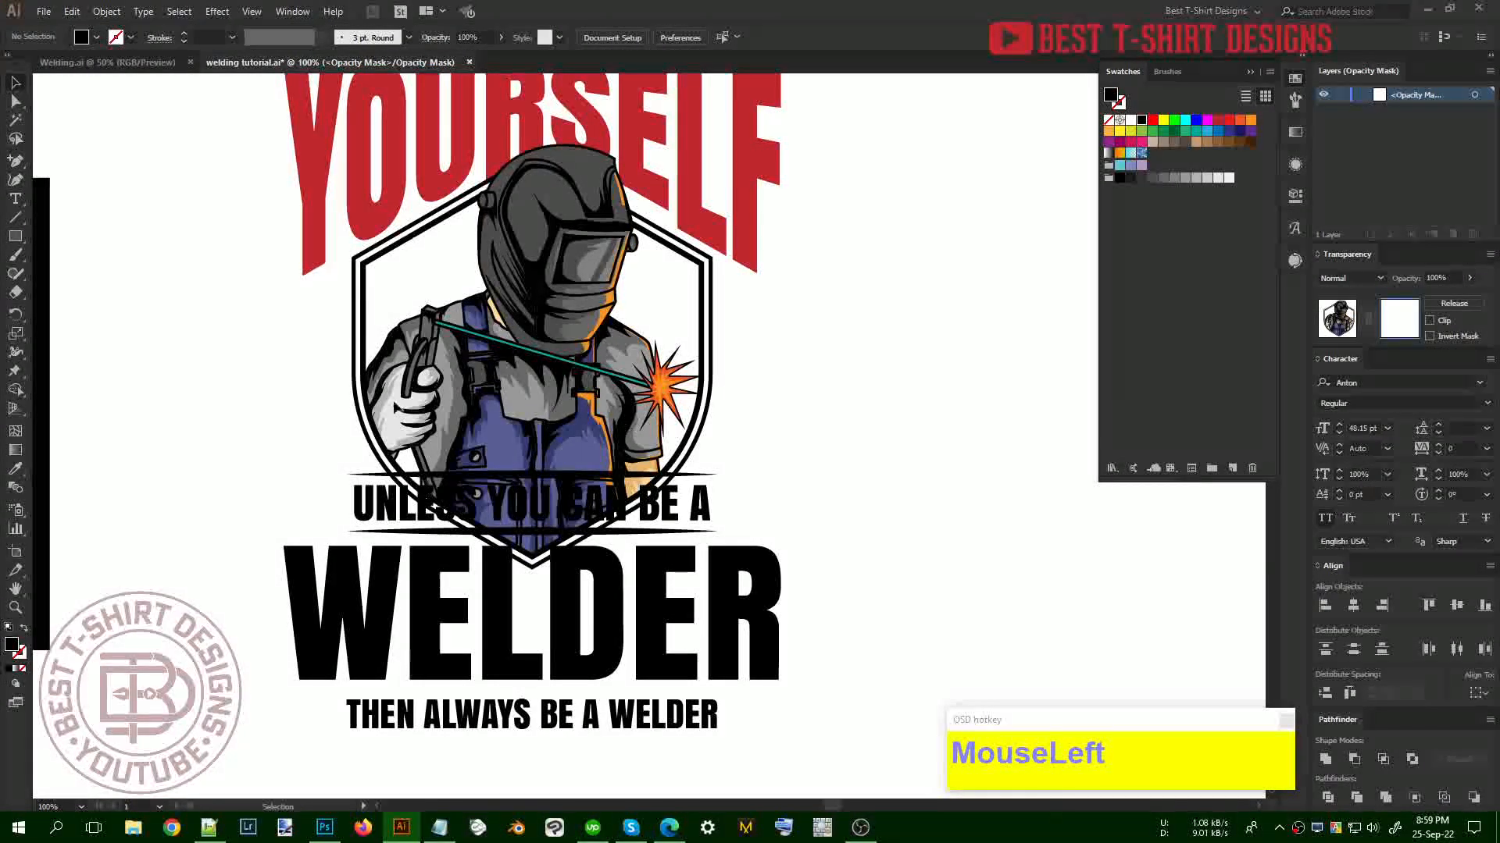
Draw a black 493 x 73 px rectangle in the opacity mask between the tapered lines, hiding the artwork behind UNLESS YOU CAN BE A
scroll(377, 484, "up", 2)
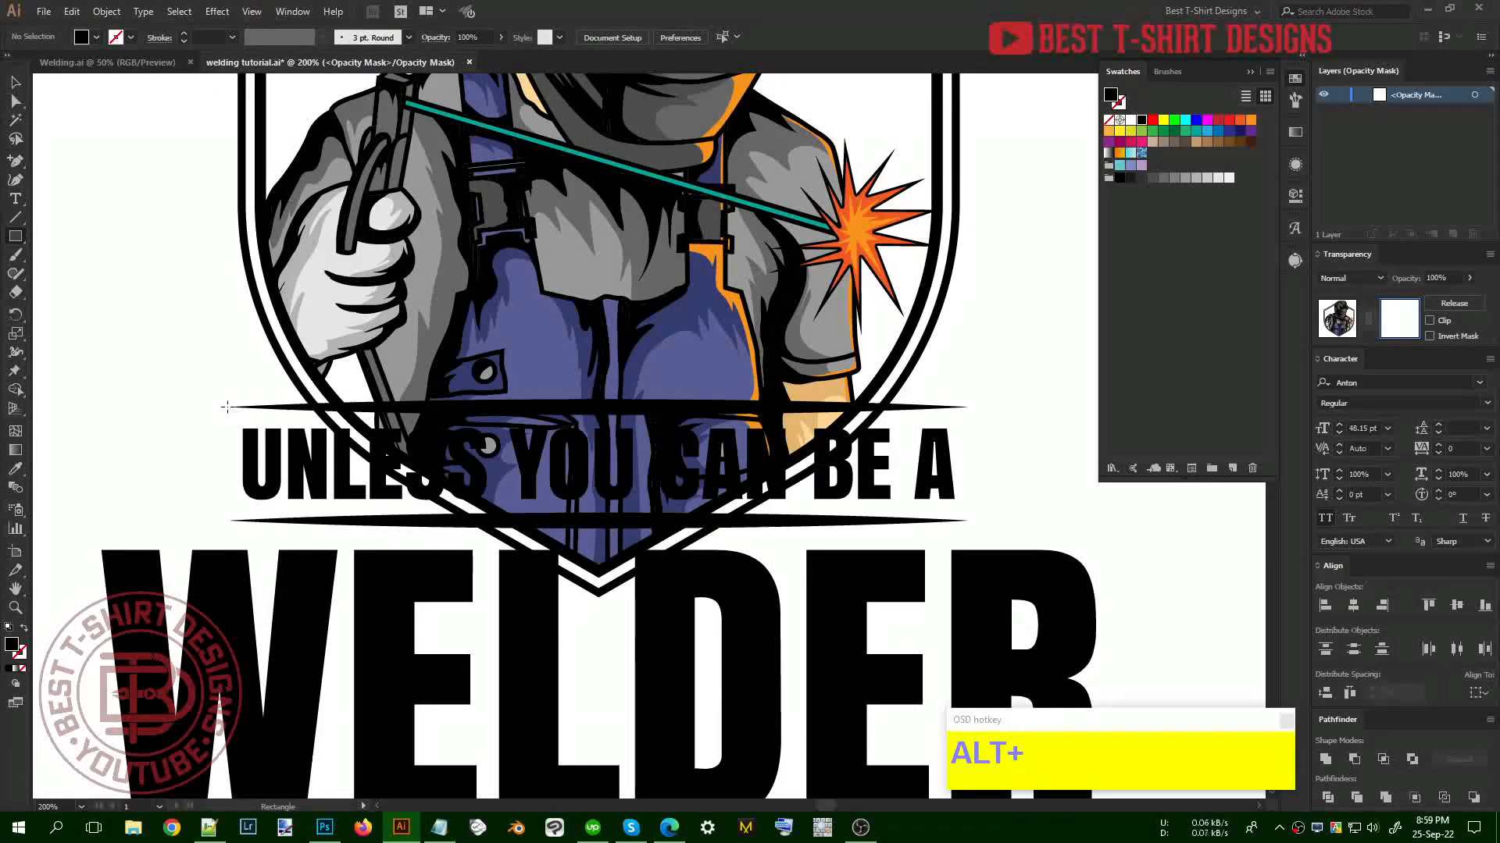
left_click_drag(226, 407, 1000, 520)
scroll(946, 467, "down", 1)
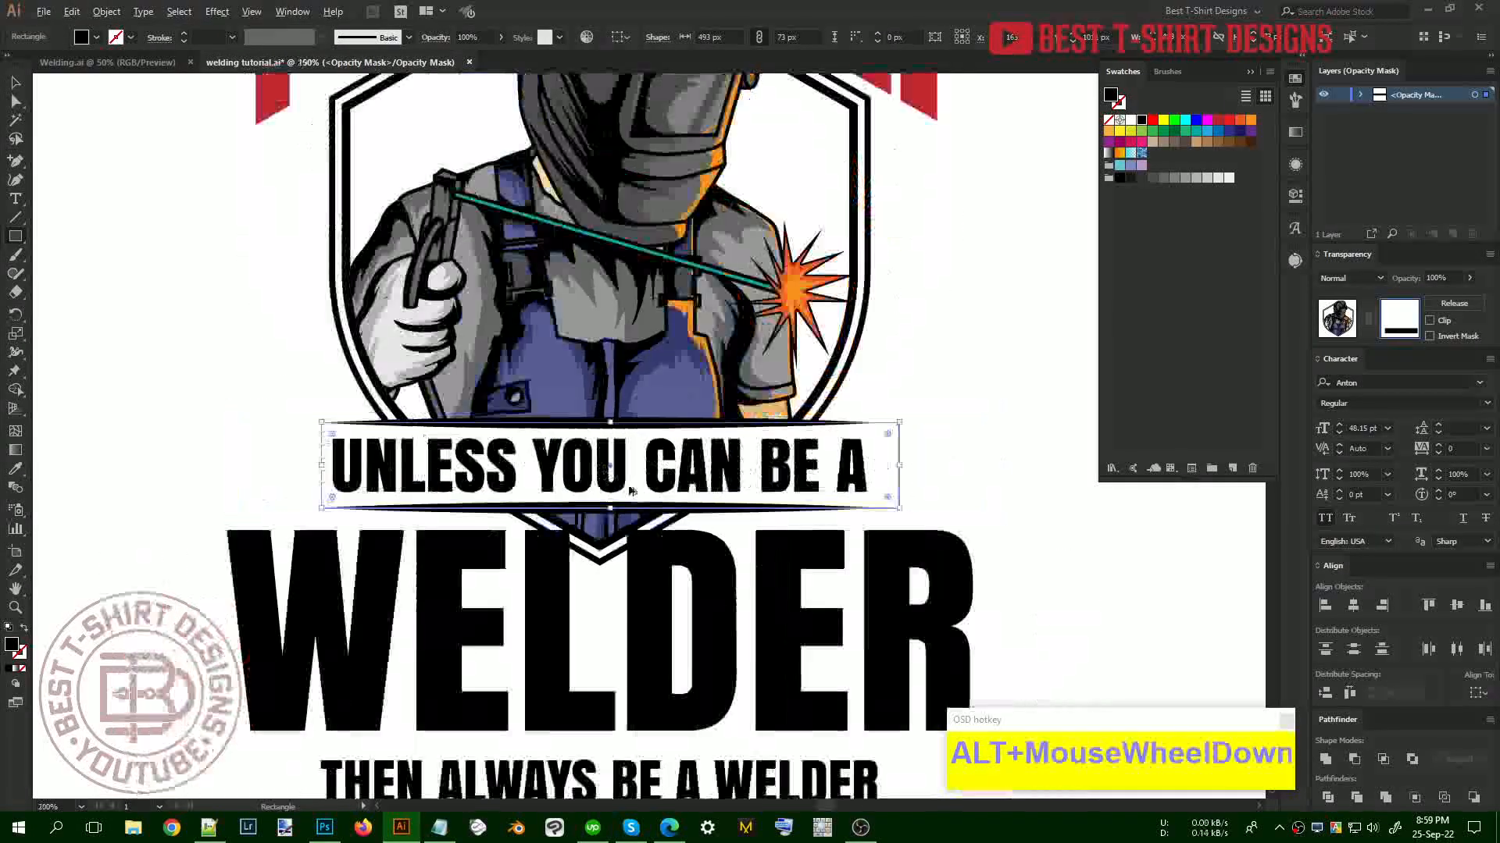
key("v")
left_click(945, 465)
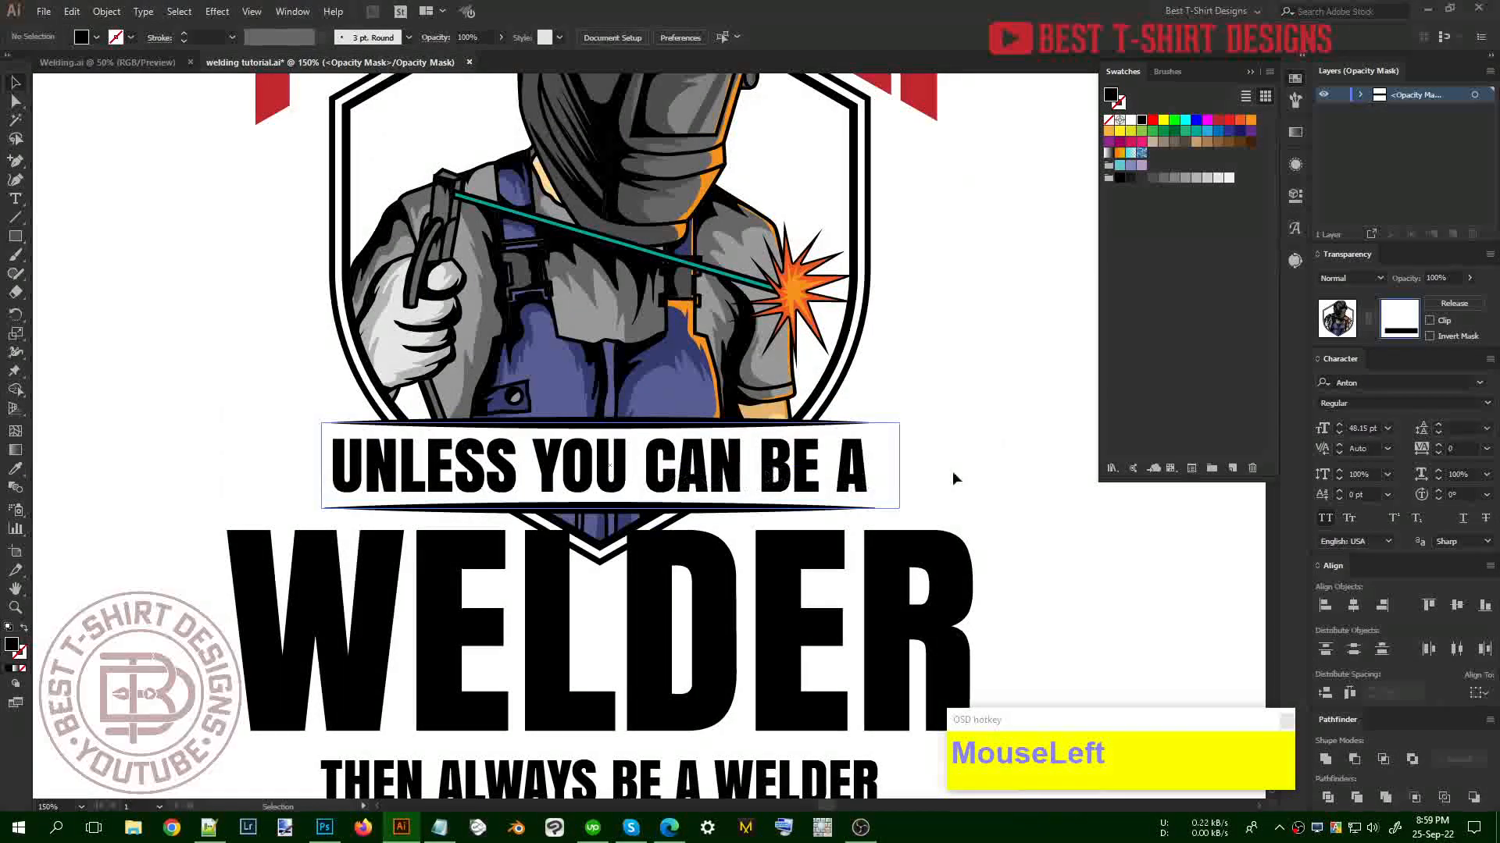
Nudge the mask rectangle left to line up with the tapered lines, and return from mask editing to the artwork
left_click(876, 466)
key("shift+Left")
key("shift+Left")
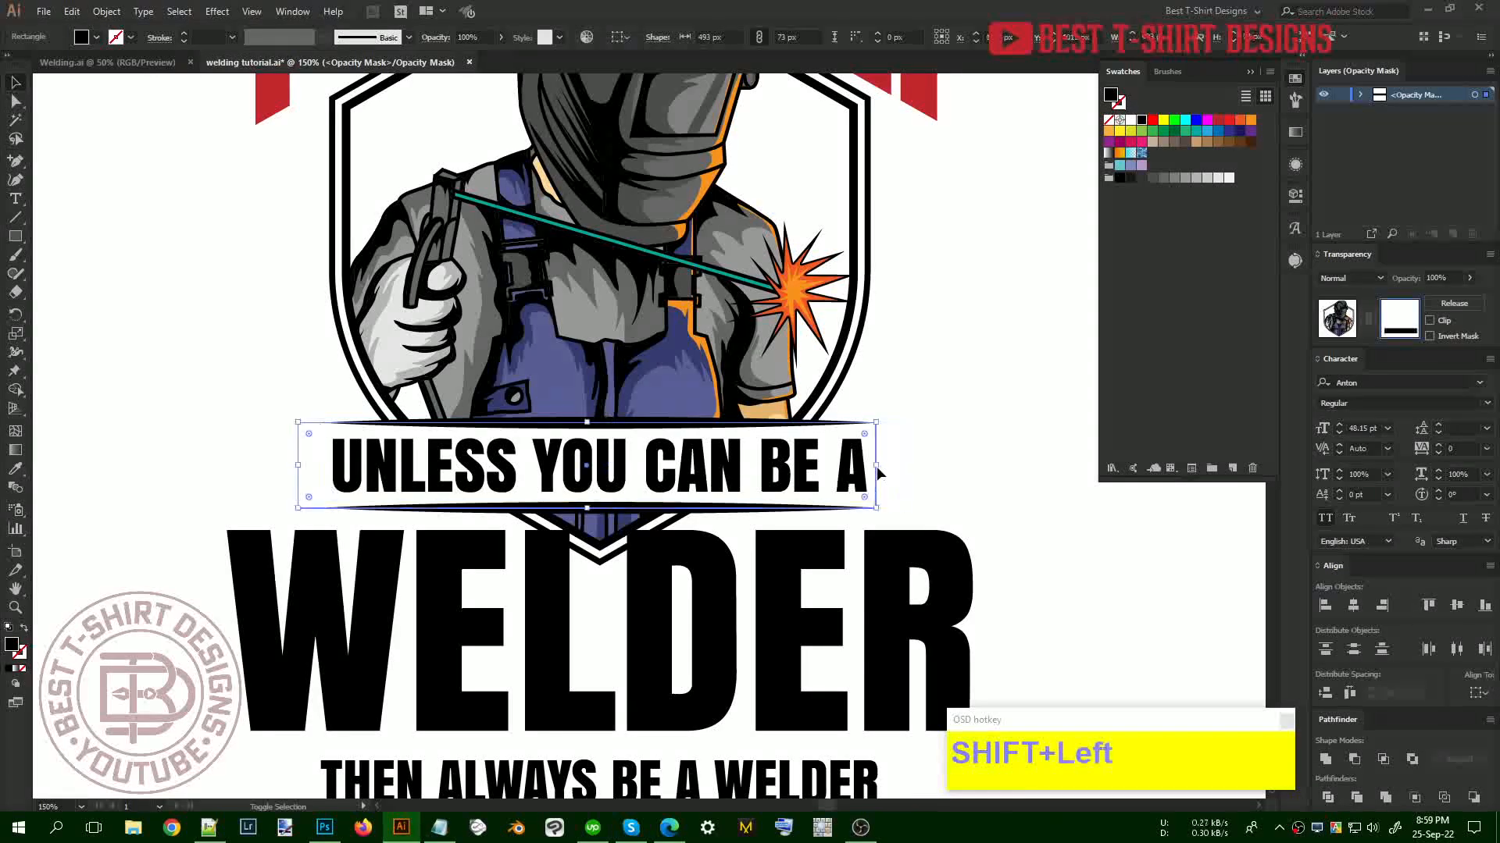
left_click(890, 494)
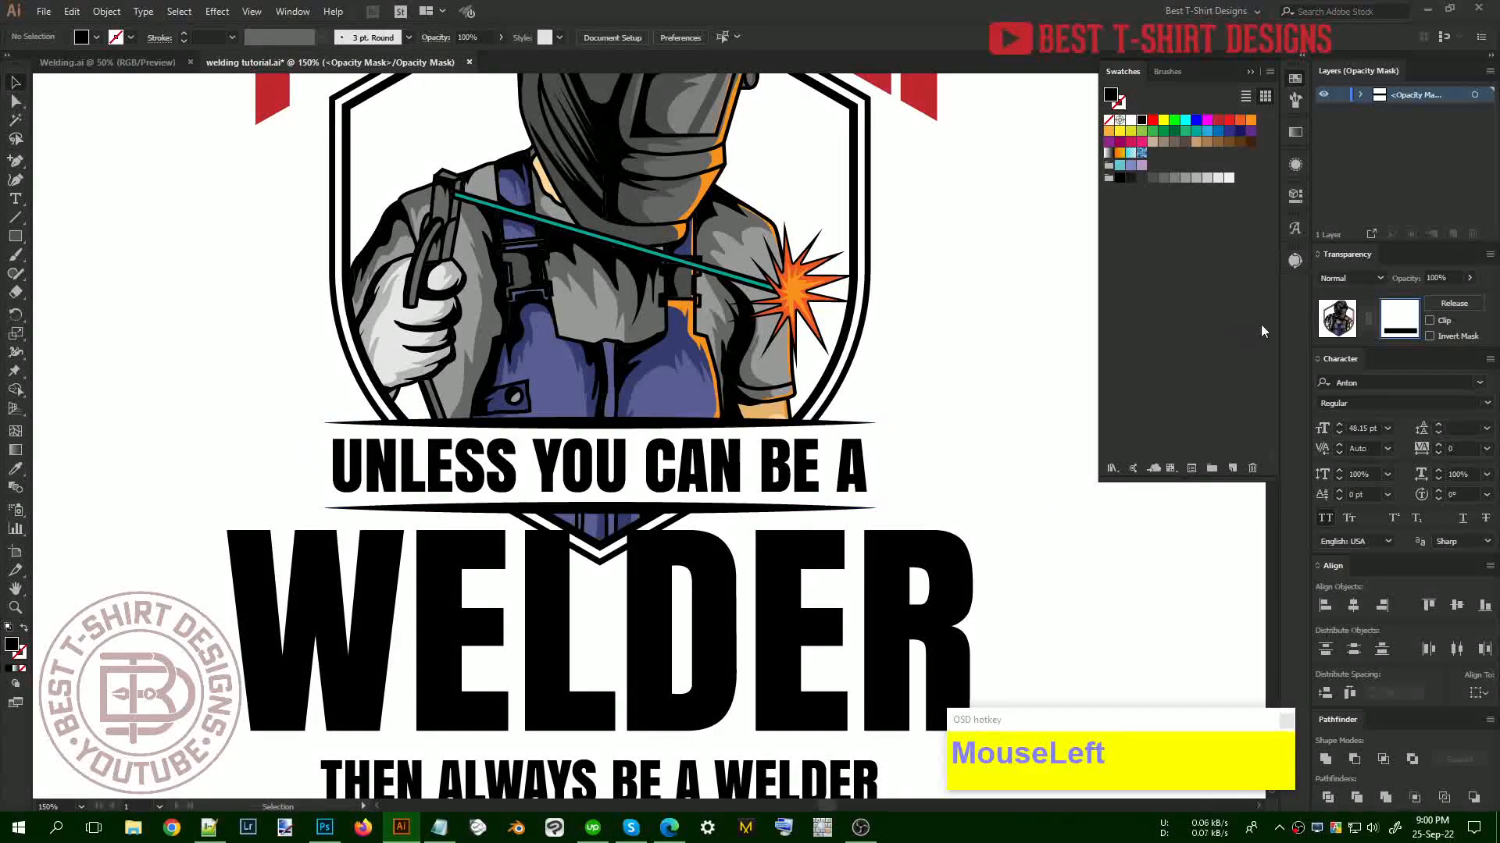
left_click(954, 451)
scroll(469, 474, "down", 1)
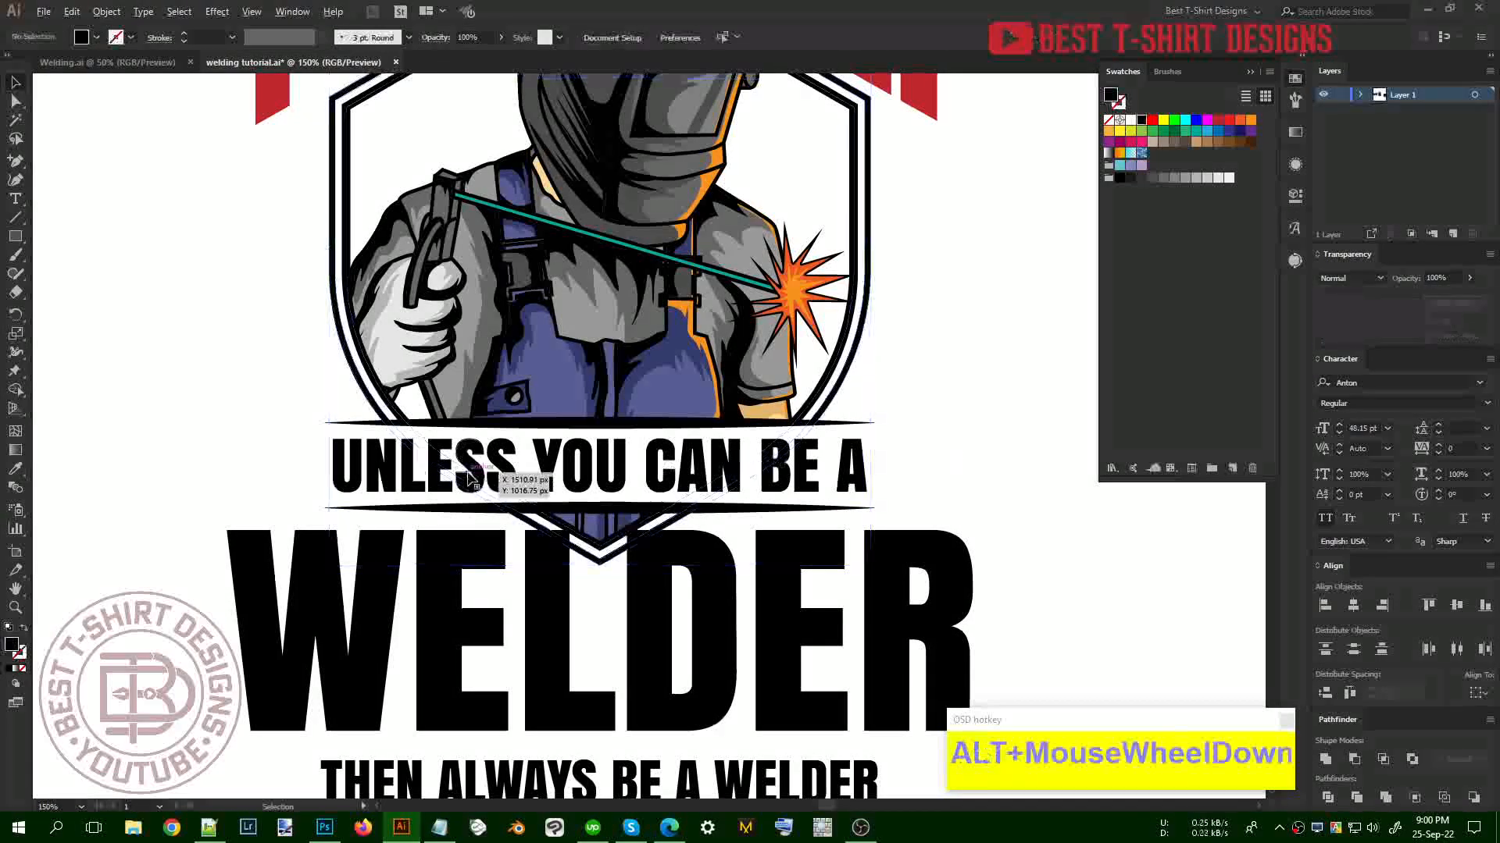
scroll(918, 480, "up", 1)
scroll(918, 480, "up", 3)
scroll(823, 497, "down", 1)
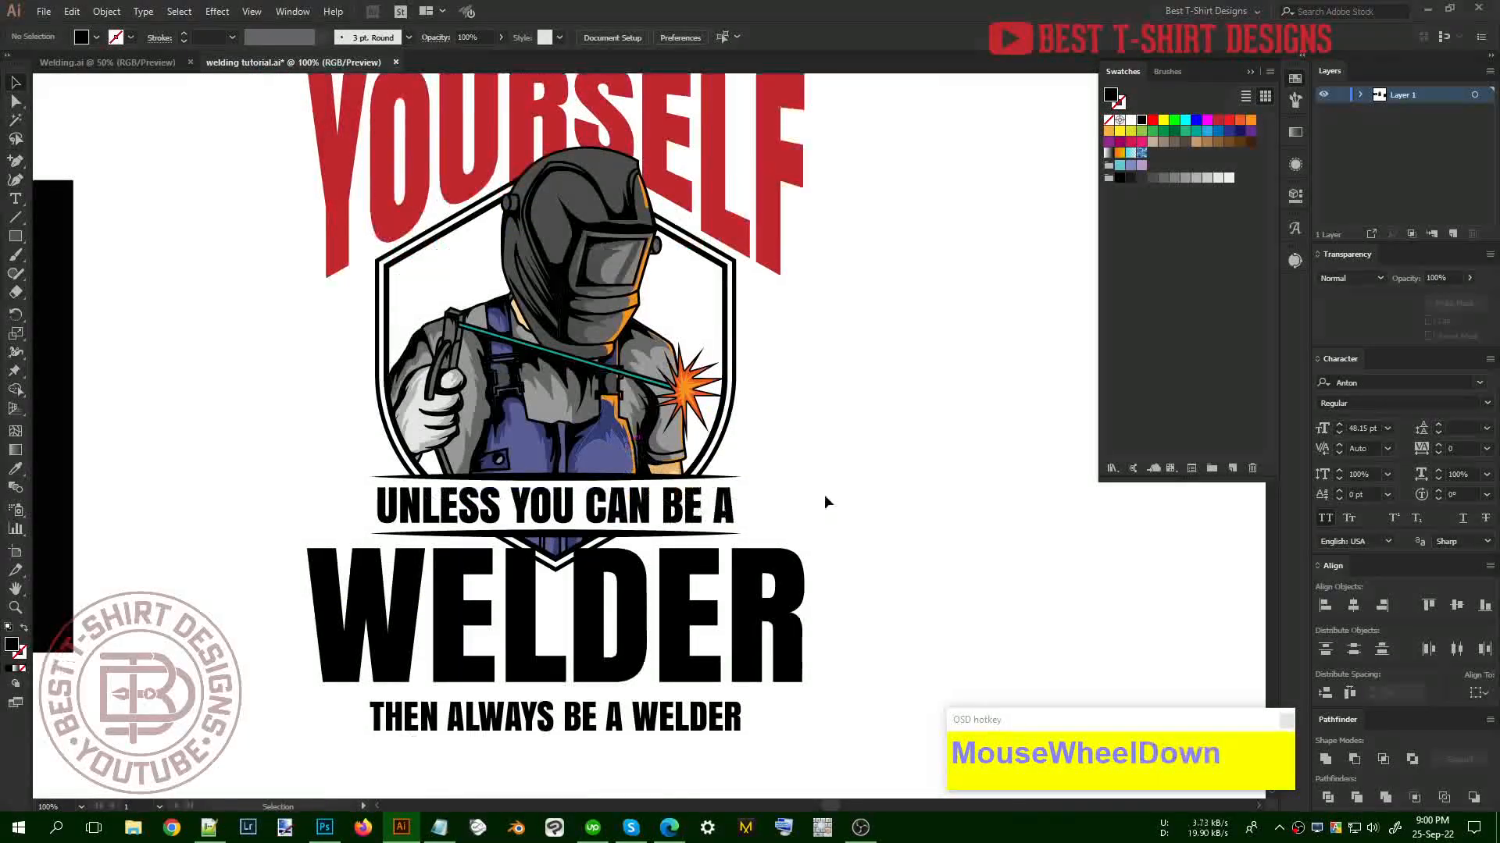
left_click(823, 498)
Apply a horizontal Arc Upper warp with -20% bend to WELDER and move the text up under the shield's tip
left_click(754, 574)
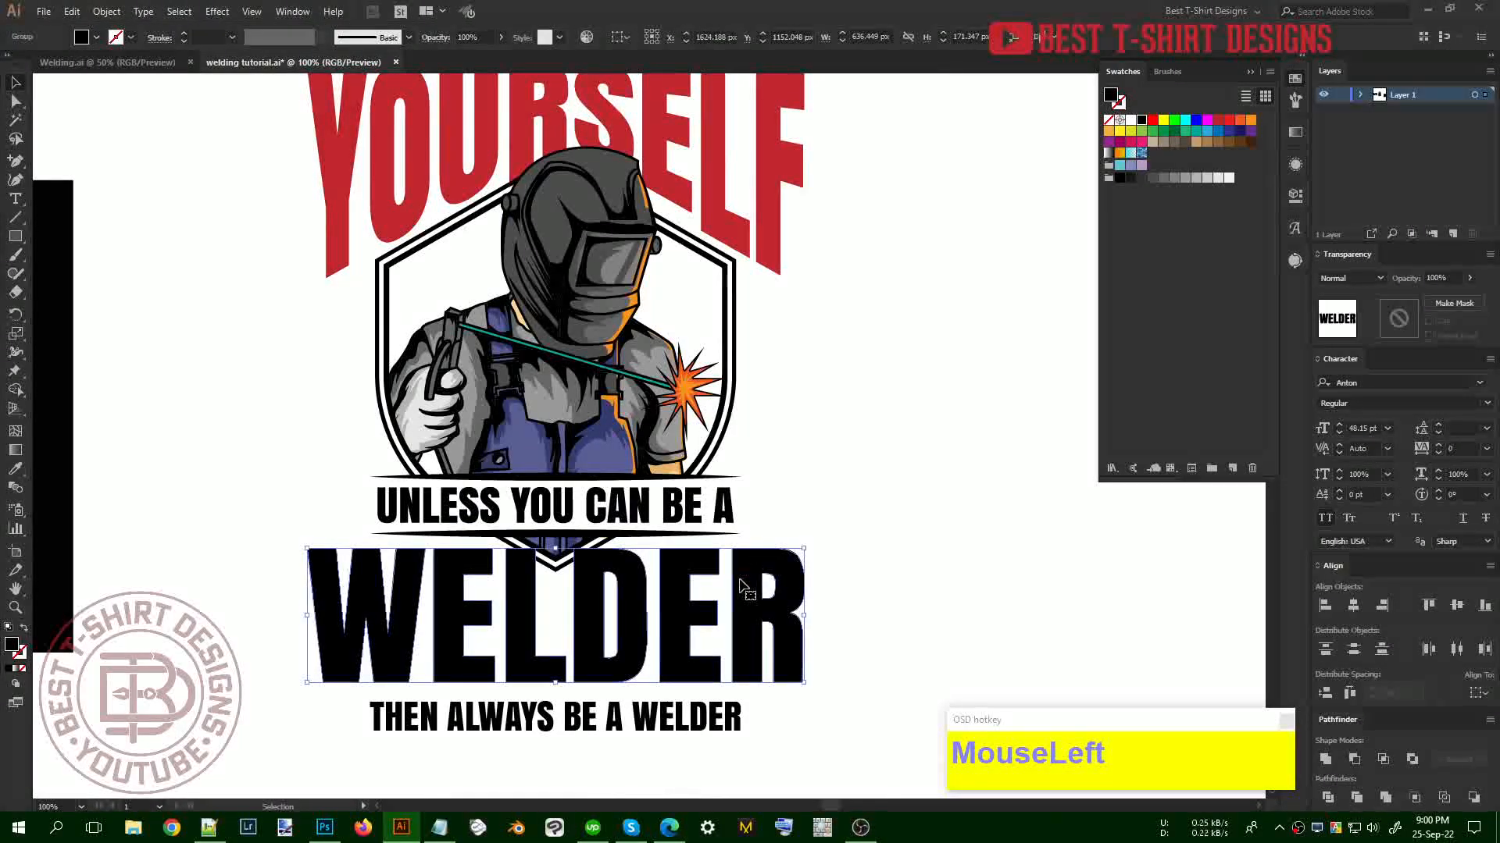
left_click(213, 14)
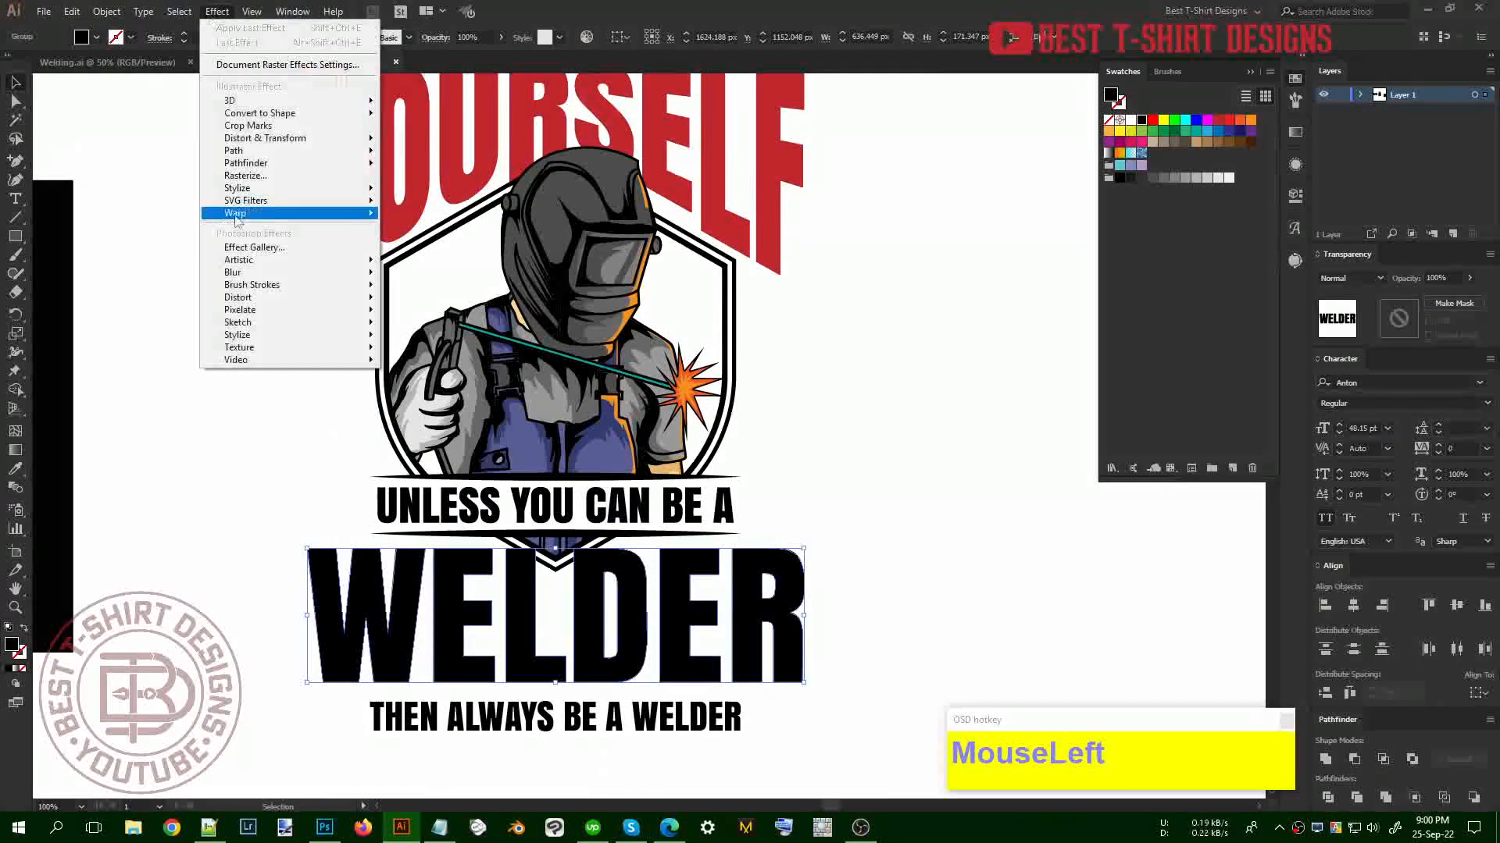
mouse_move(237, 215)
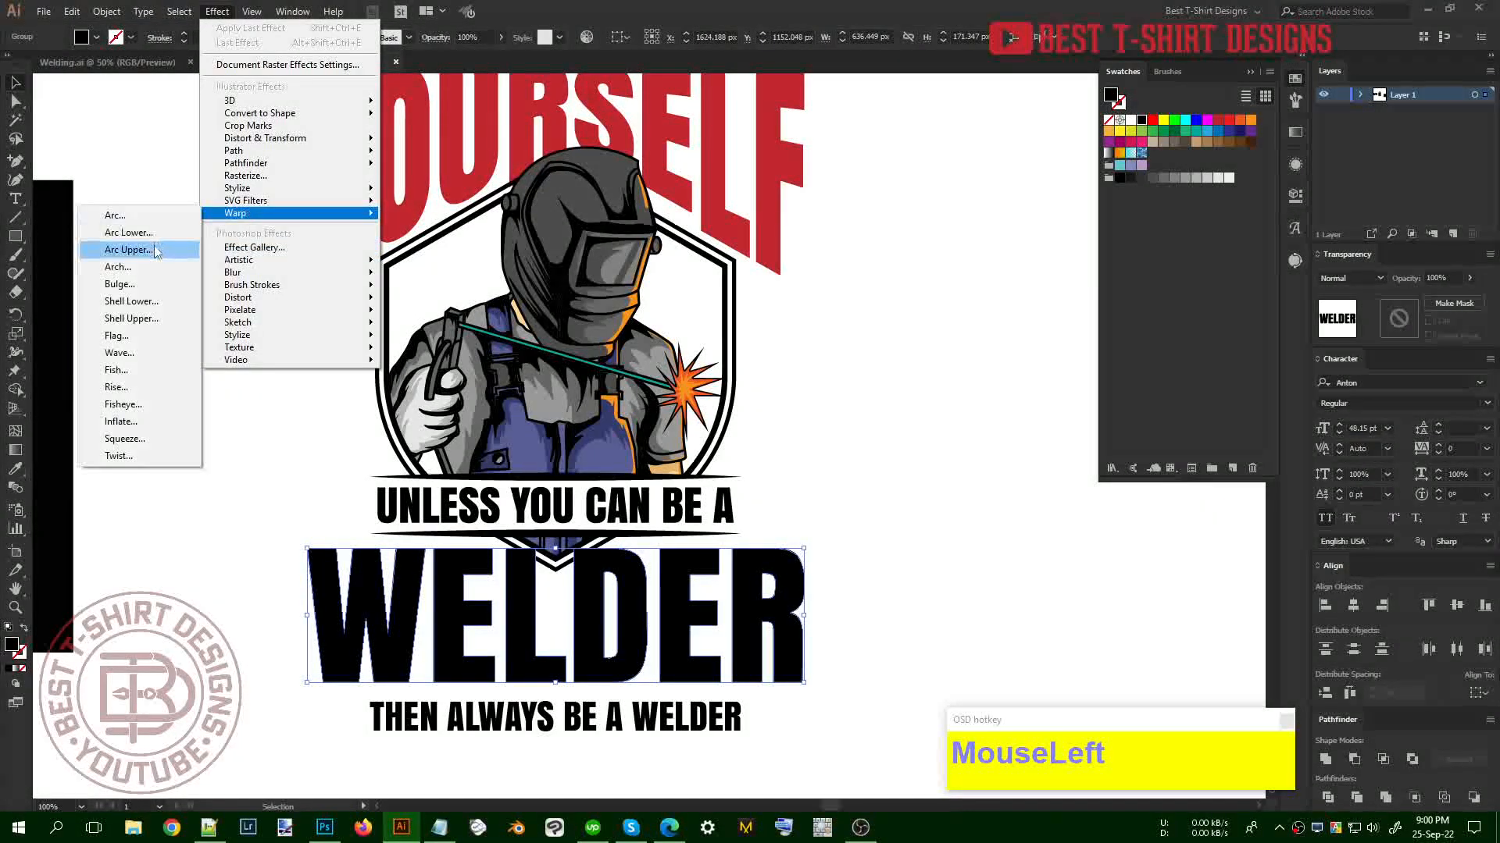
left_click(156, 250)
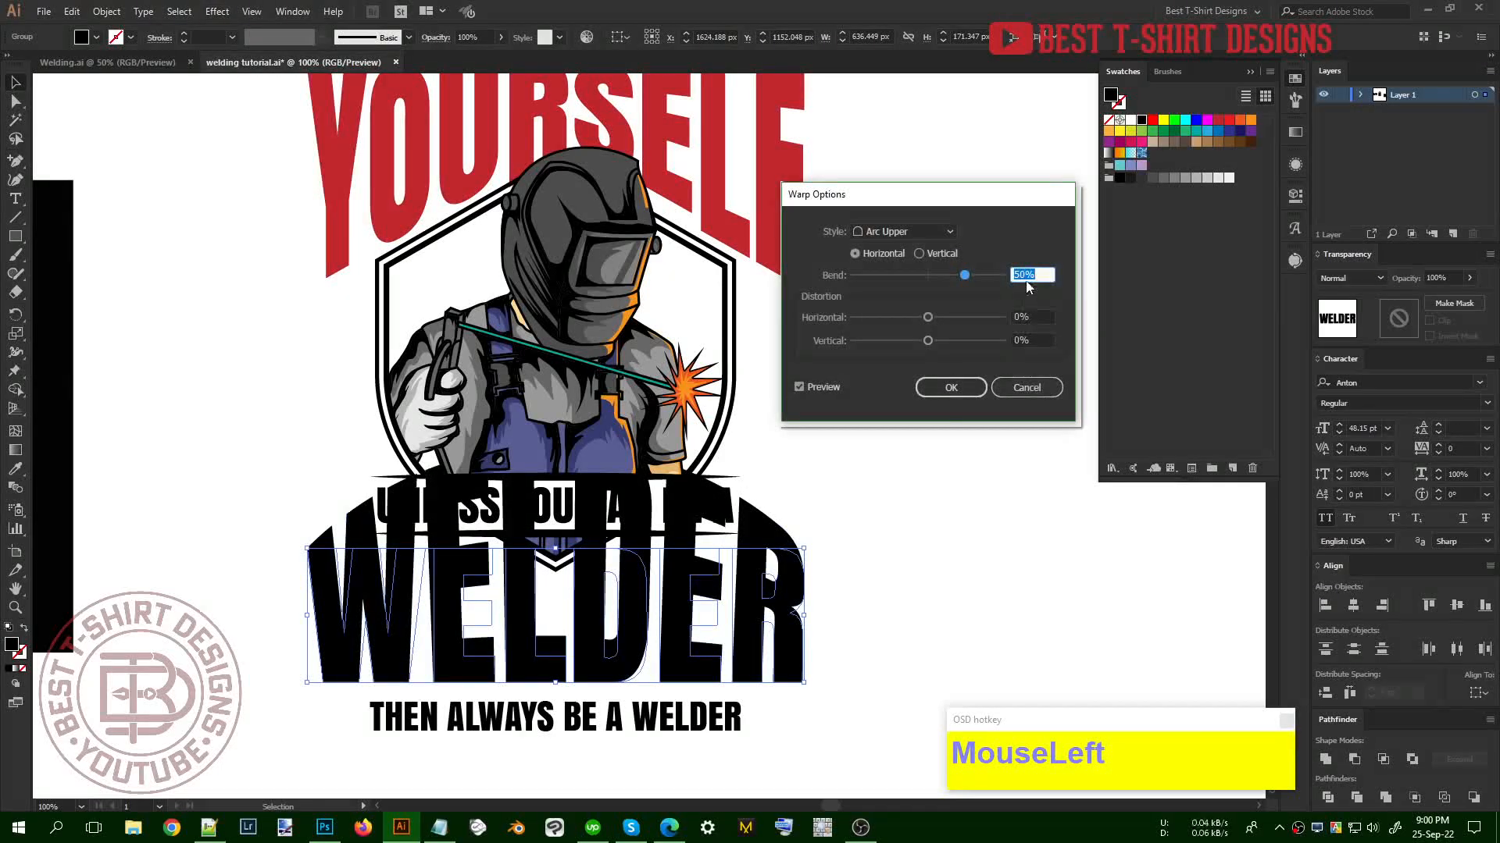
scroll(1028, 275, "down", 6, "shift")
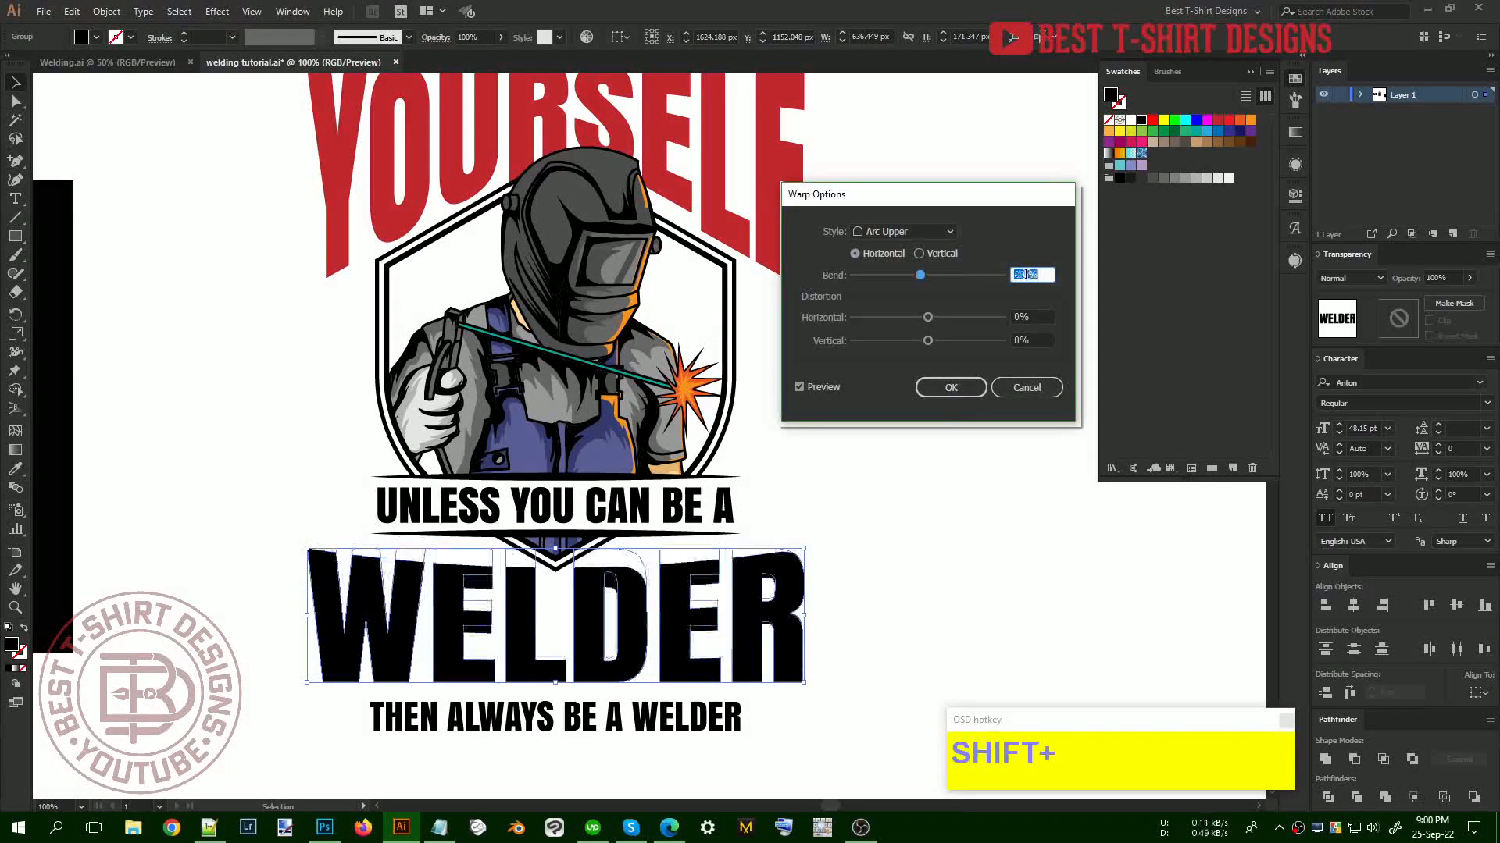
scroll(1025, 275, "down", 1, "shift")
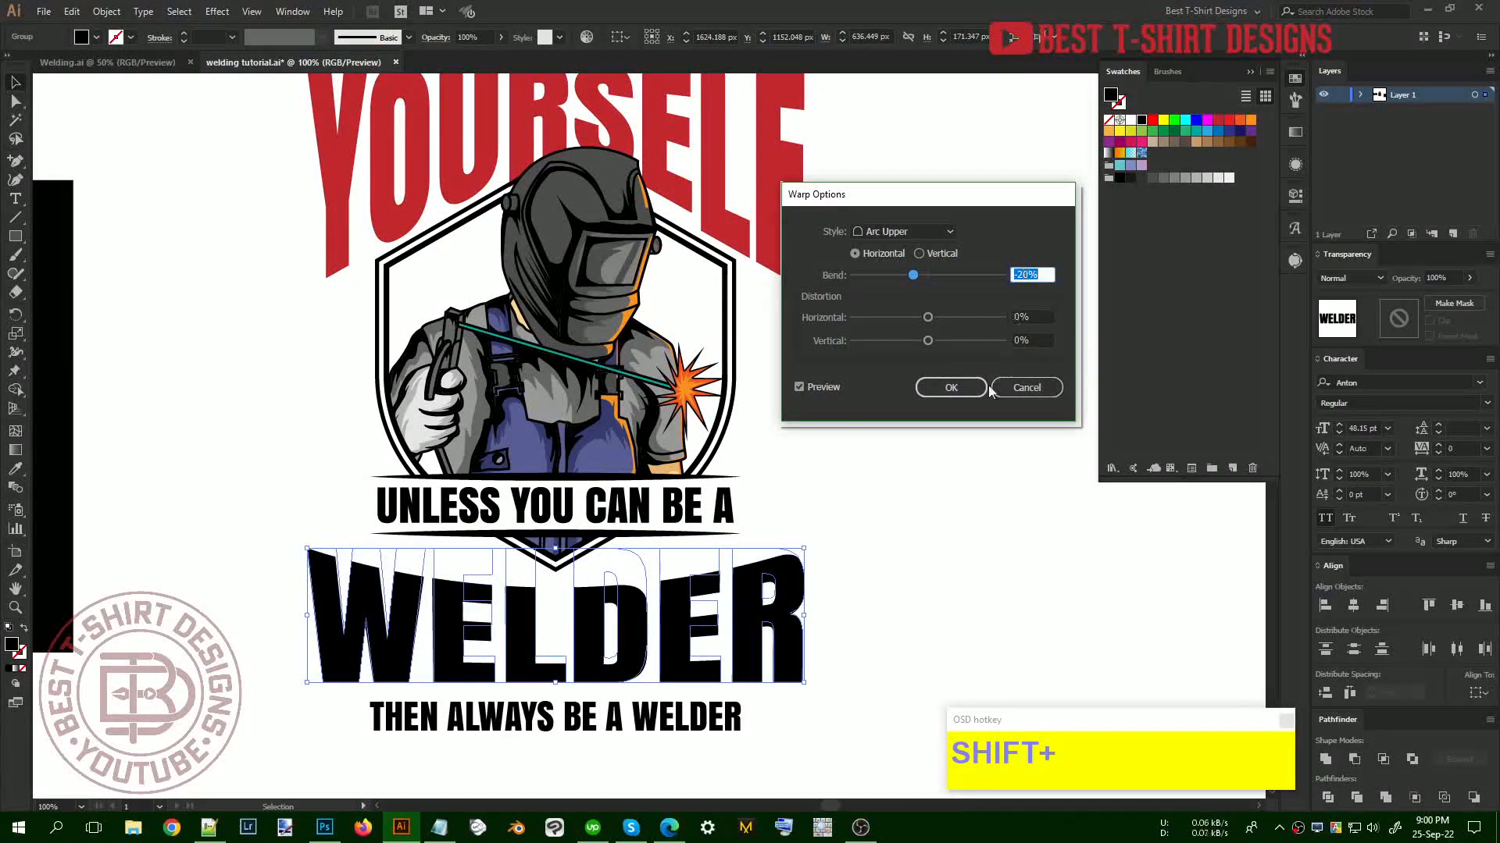
left_click(948, 388)
key("shift+Up")
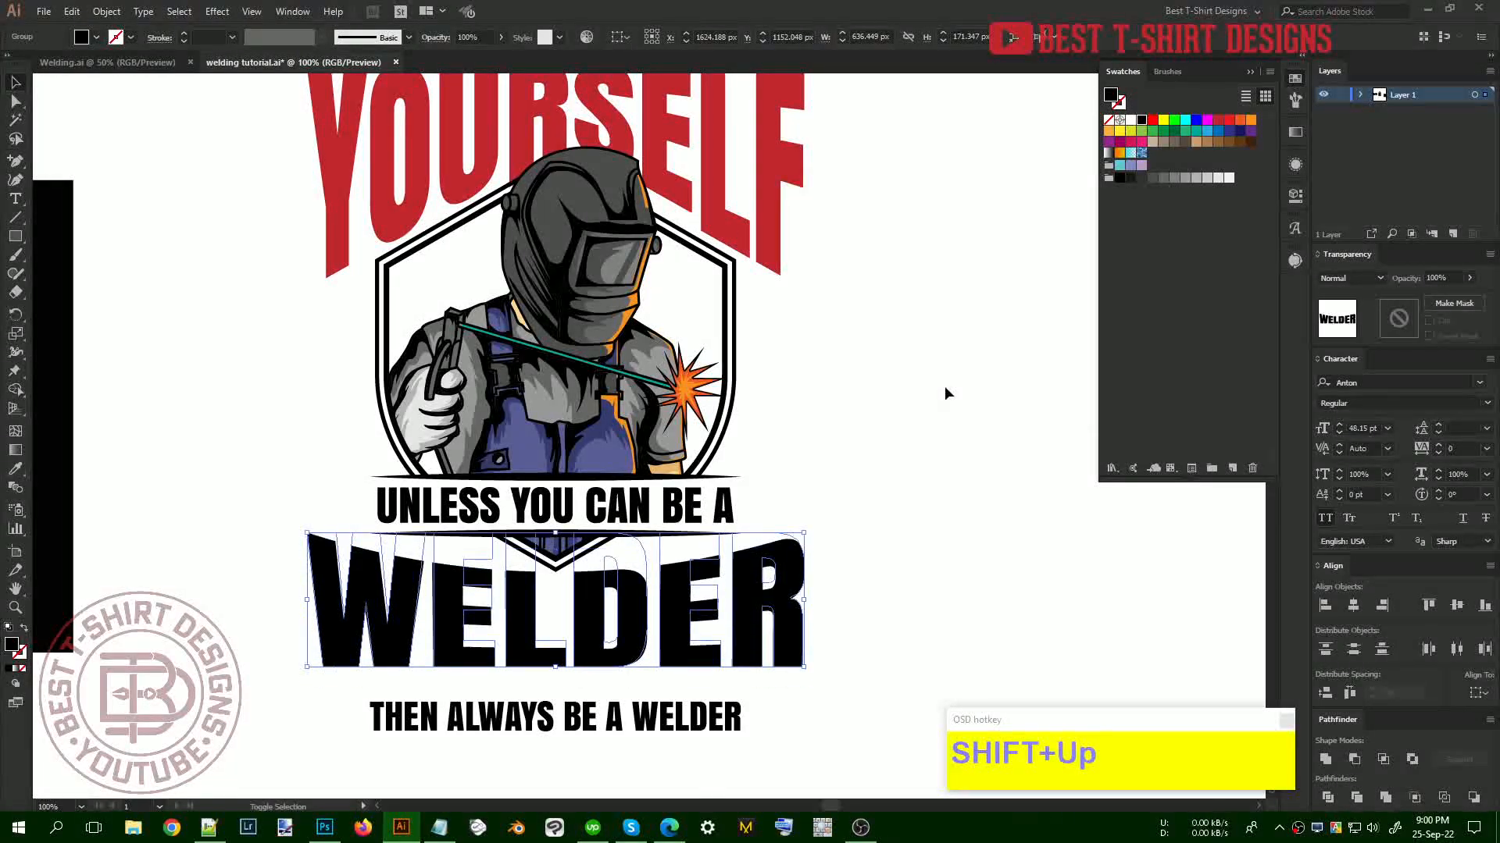
Nudge the curved WELDER lettering up beneath the "UNLESS YOU CAN BE A" line
key("shift+Up")
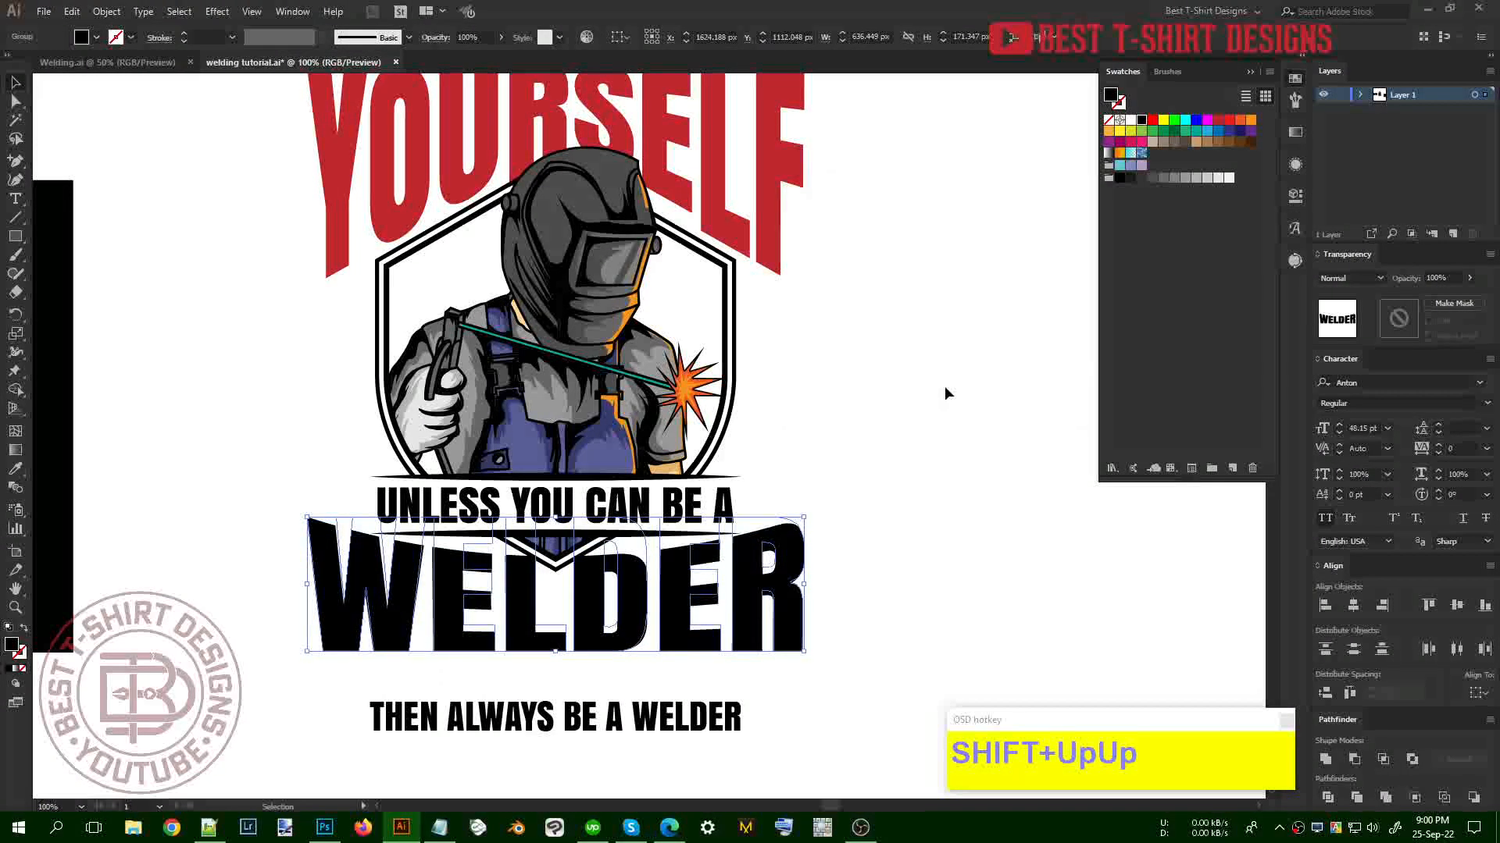
key("Down")
key("Down")
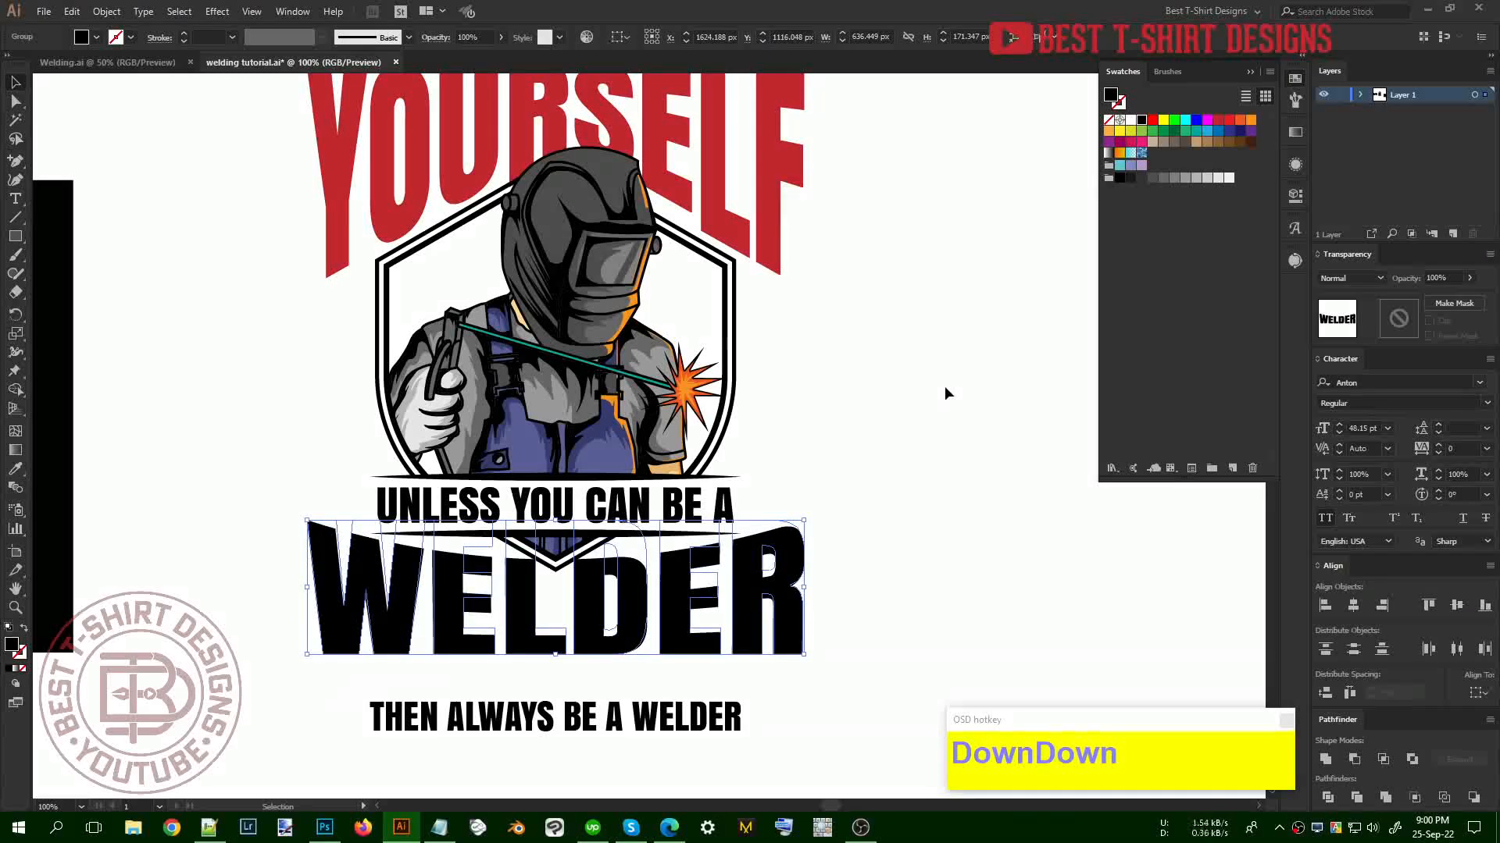
left_click(846, 410)
scroll(682, 663, "down", 1, "alt")
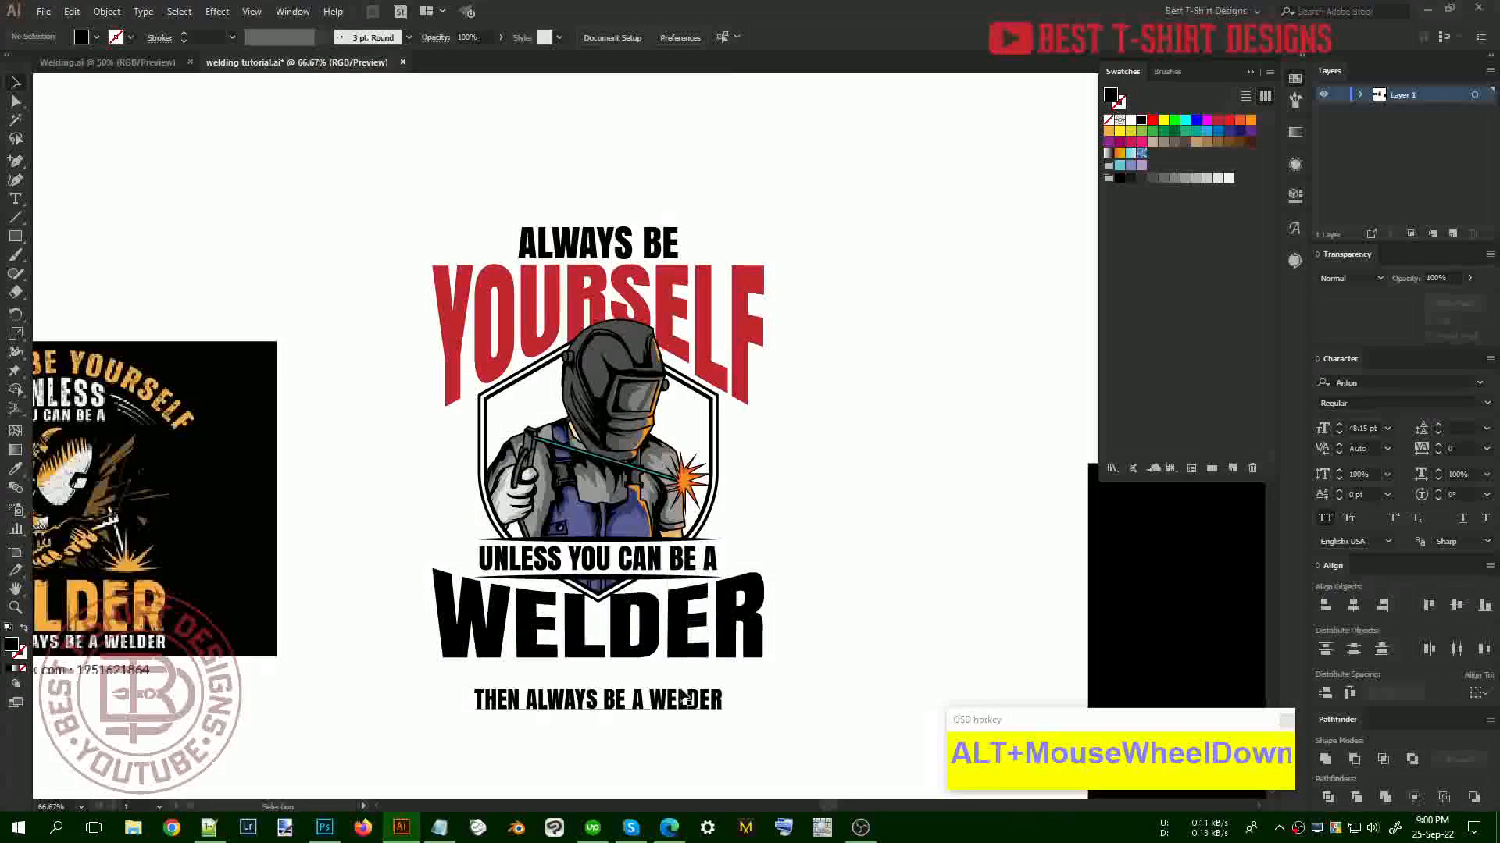
Move the "THEN ALWAYS BE A WELDER" line up beneath WELDER and convert it to outlines
left_click(680, 701)
key("shift+Up")
key("shift+Up")
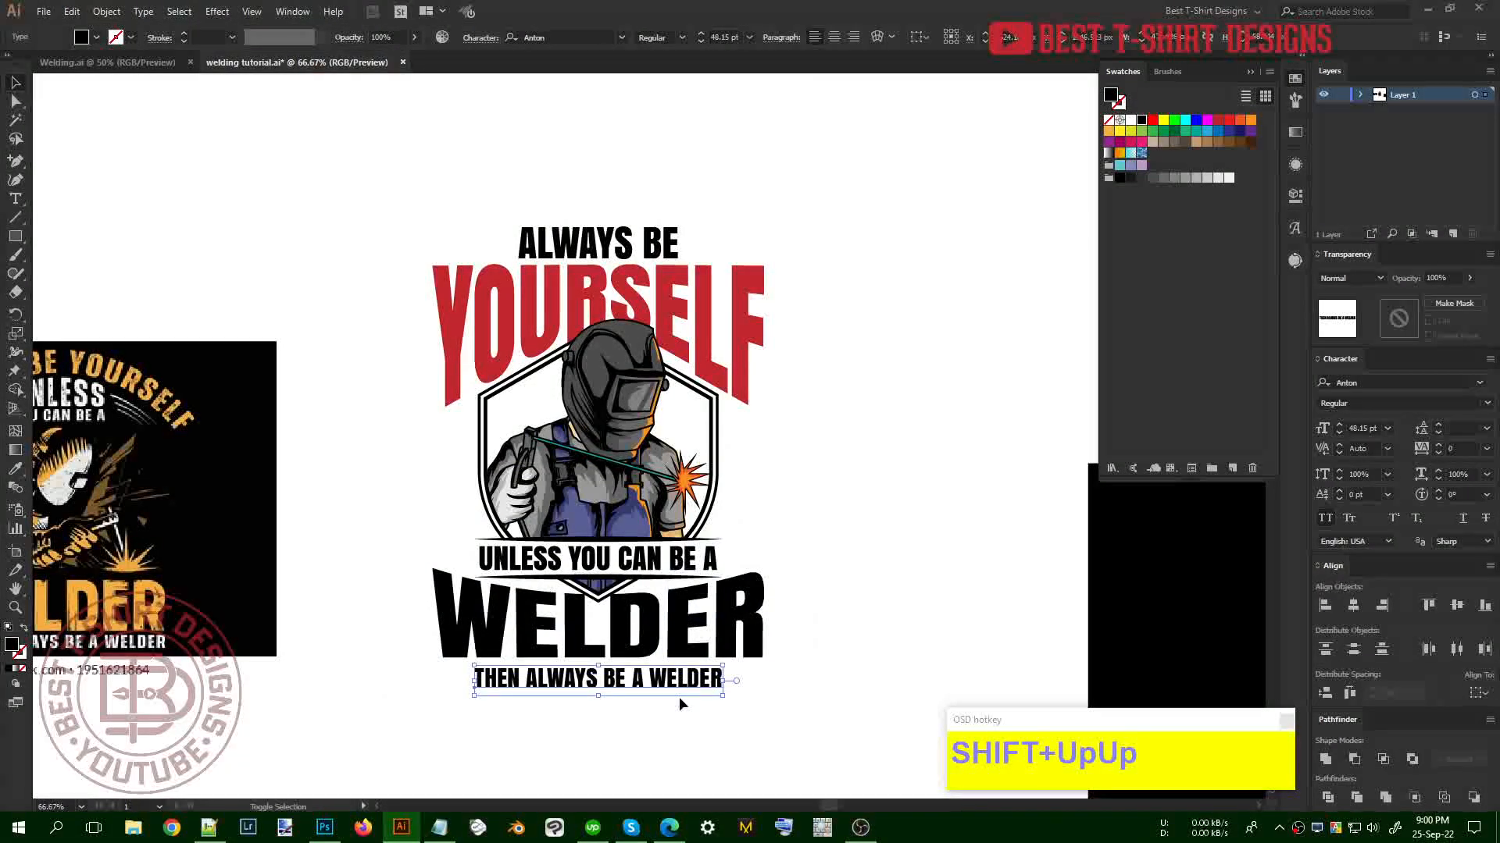
right_click(672, 684)
left_click(734, 487)
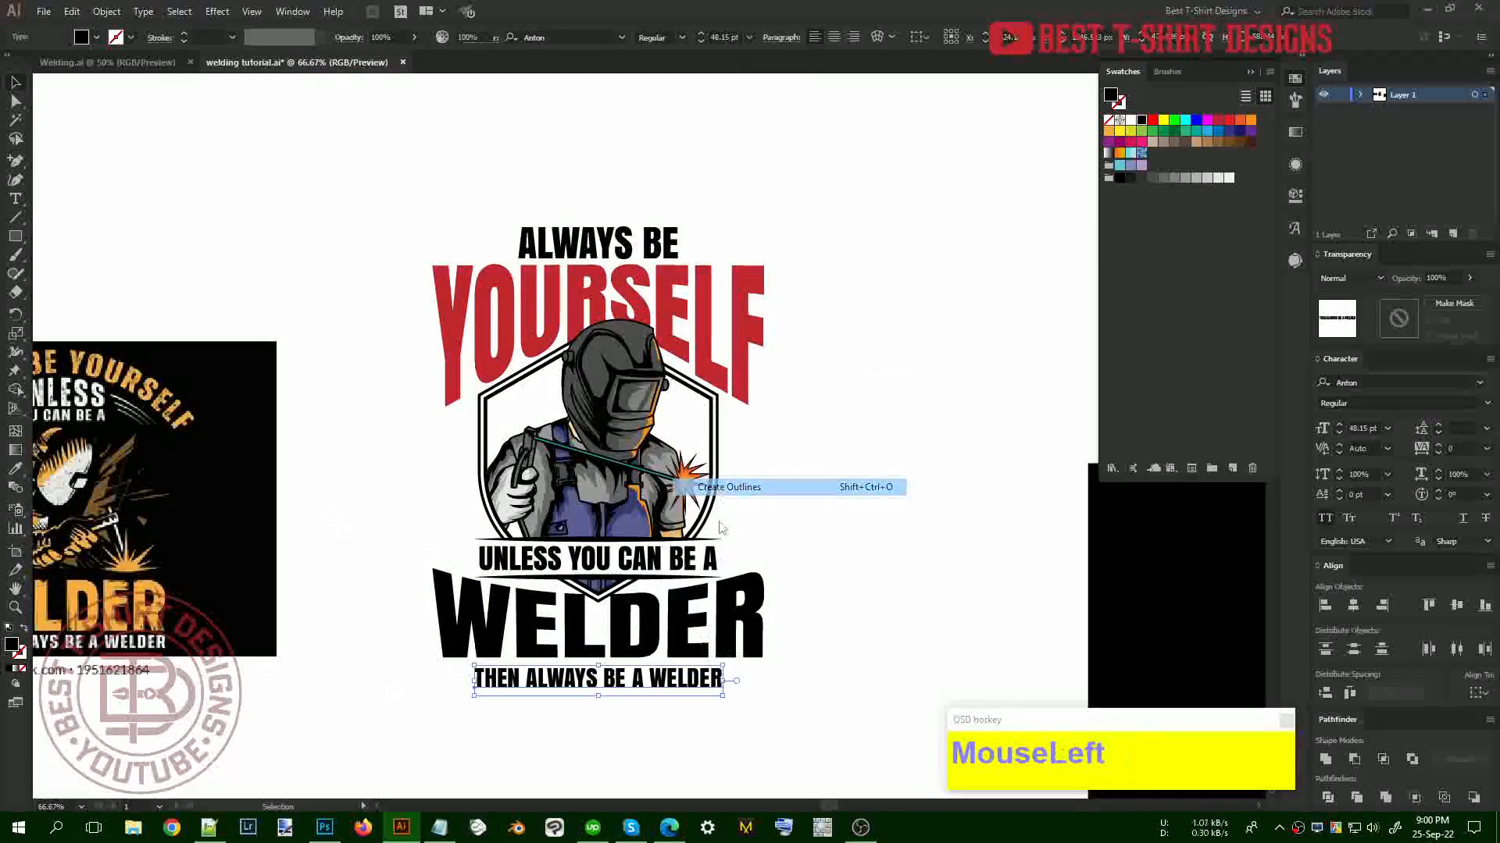
Scale the outlined "THEN ALWAYS BE A WELDER" line proportionally on both sides to match the width of the WELDER lettering
left_click_drag(727, 680, 766, 680, "shift")
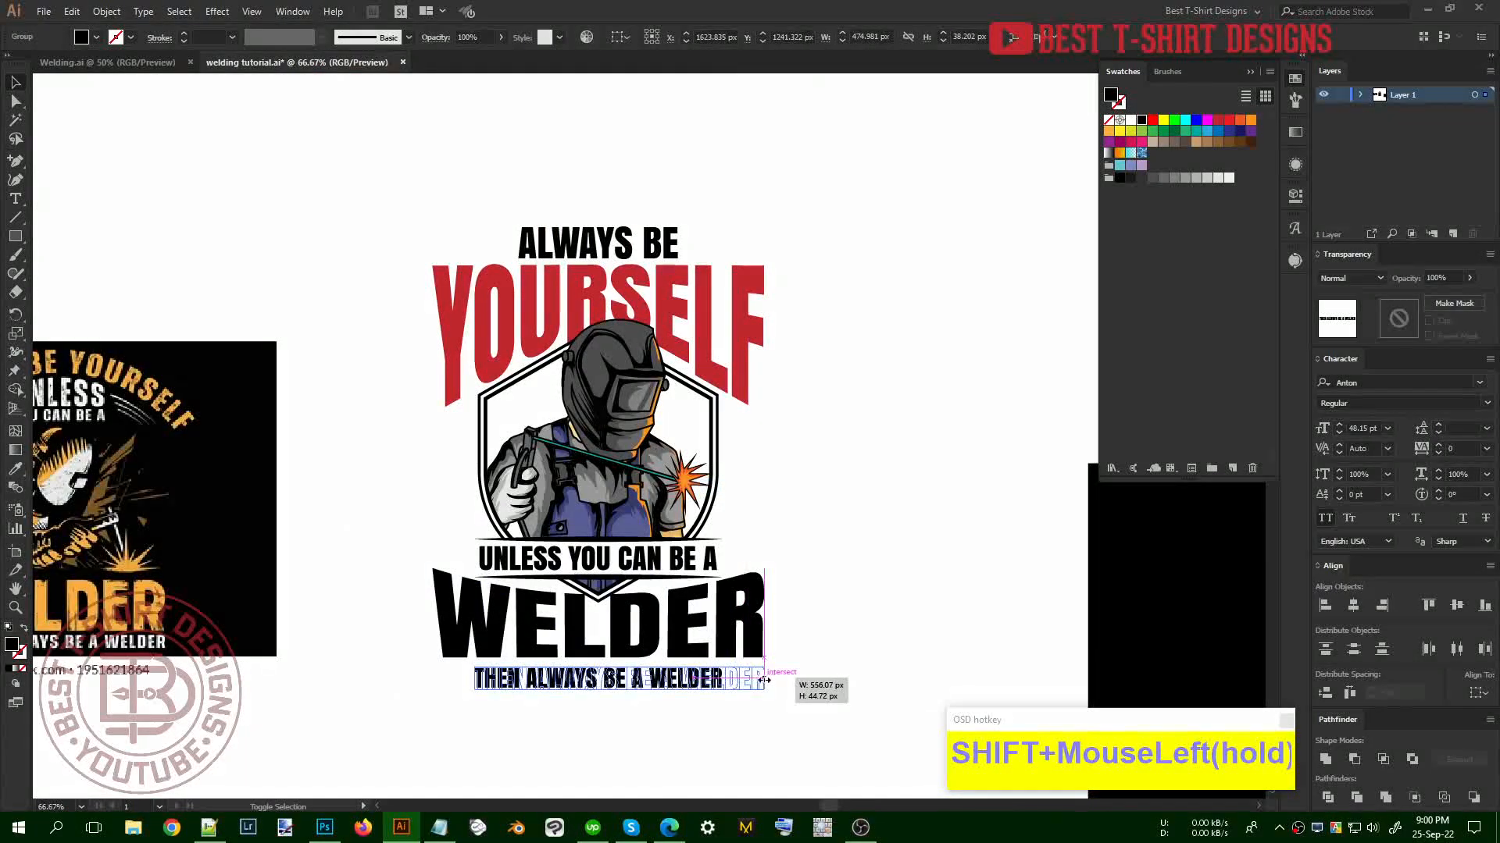
left_click_drag(472, 679, 432, 679, "shift")
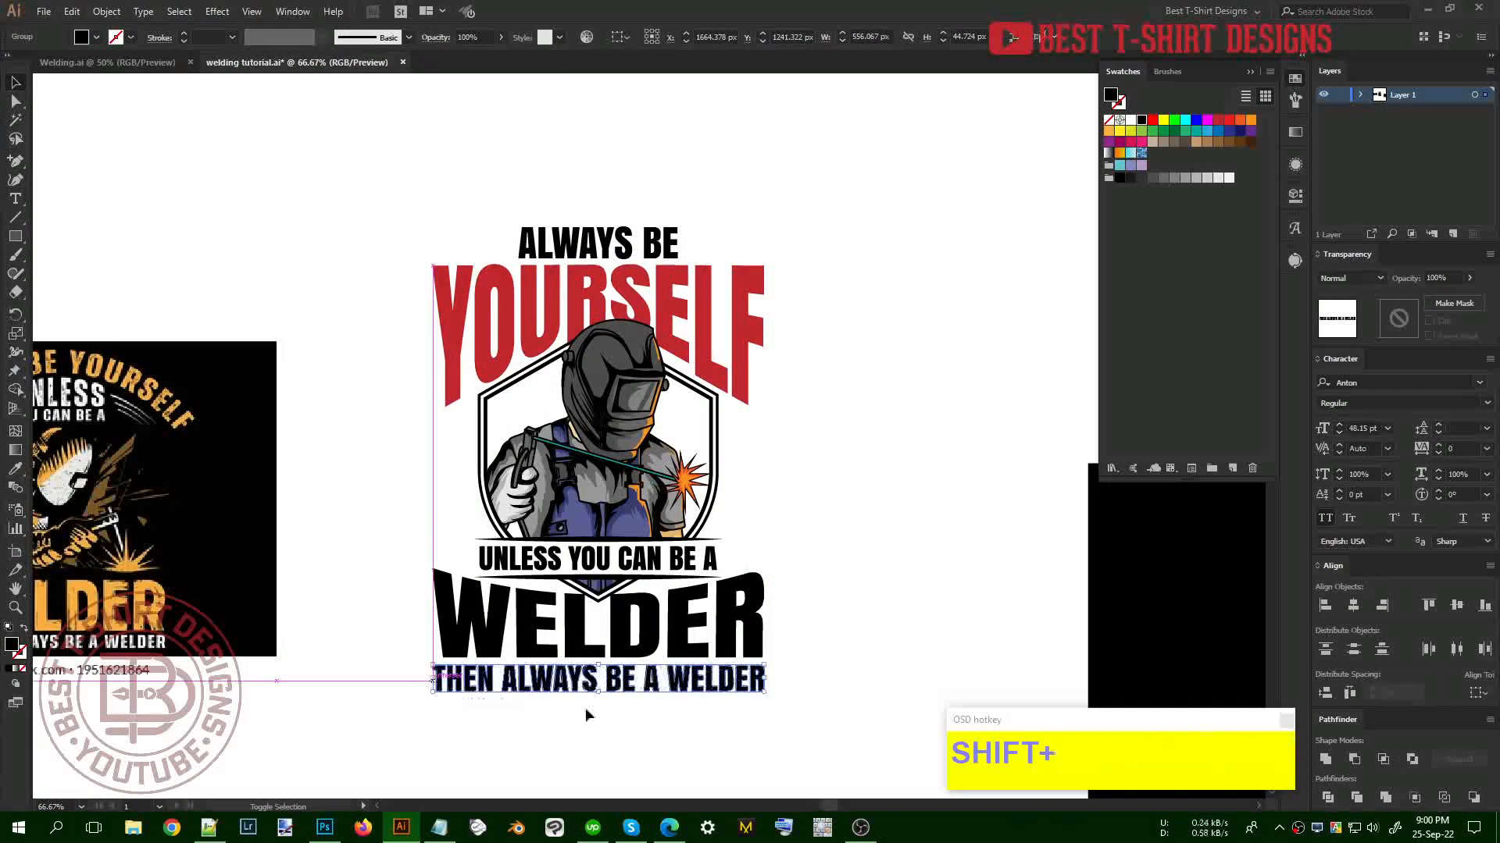
left_click(859, 663)
left_click_drag(829, 724, 790, 719)
left_click(915, 376)
left_click(867, 576)
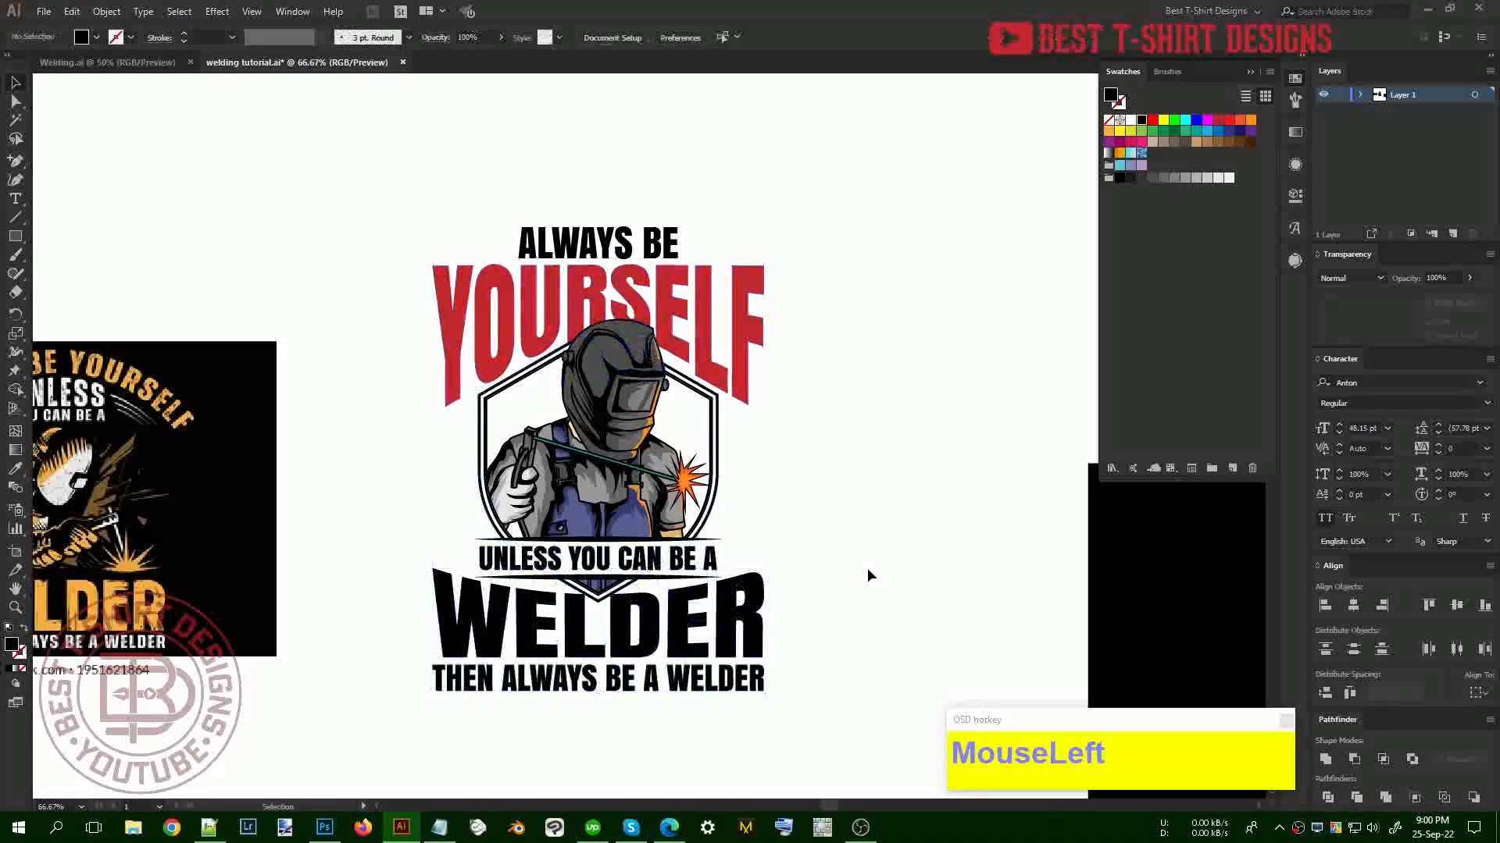
Isolate the black shield frame, offset its path by 6 px, cut the offset shape to the clipboard and exit isolation
scroll(695, 551, "up", 2)
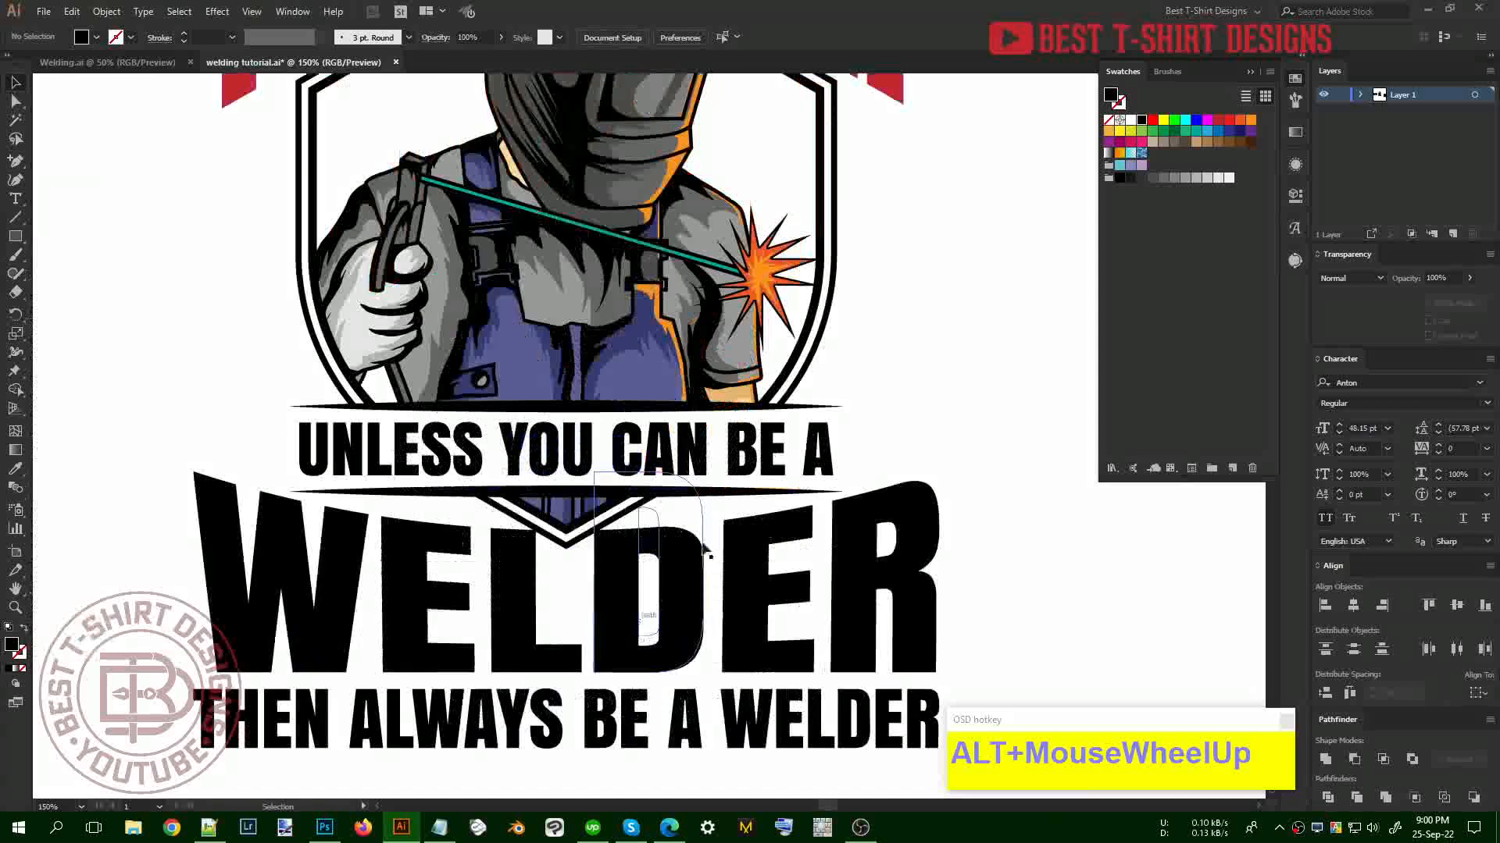
double_click(794, 389)
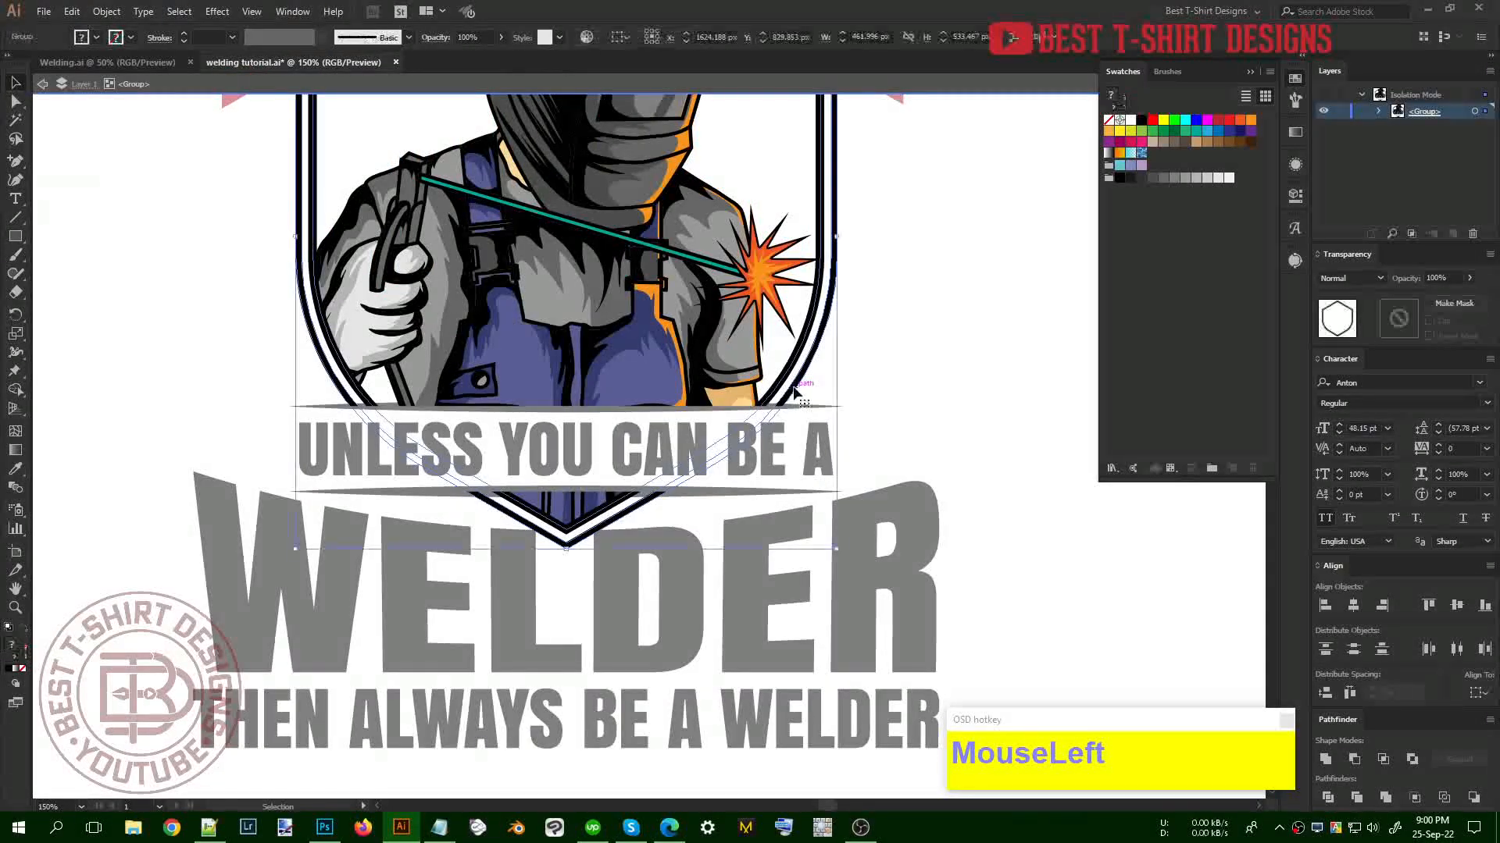
double_click(795, 391)
left_click(795, 391)
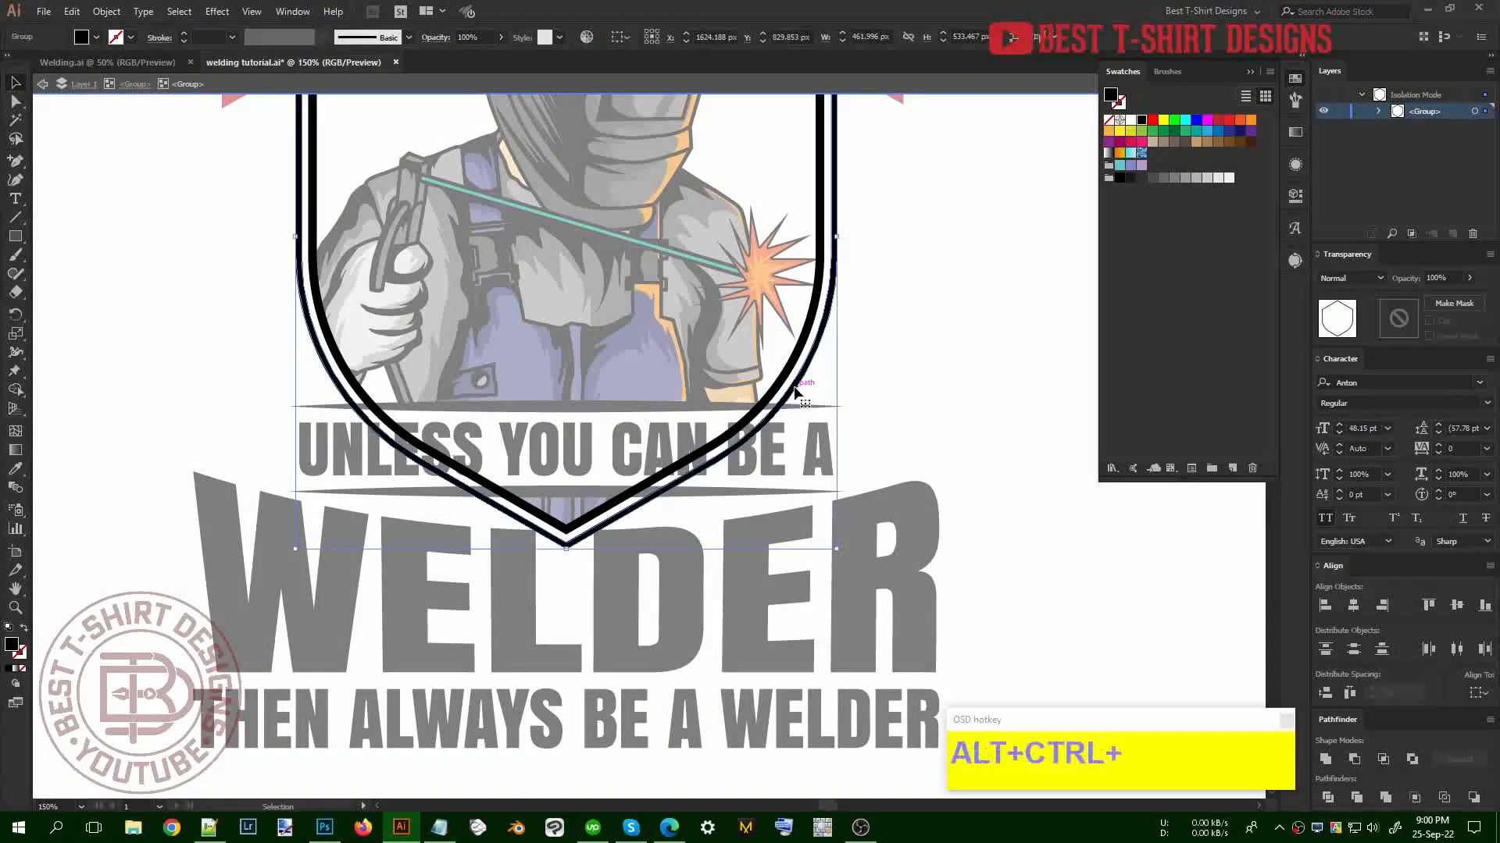
key("ctrl+alt+f")
left_click(324, 333)
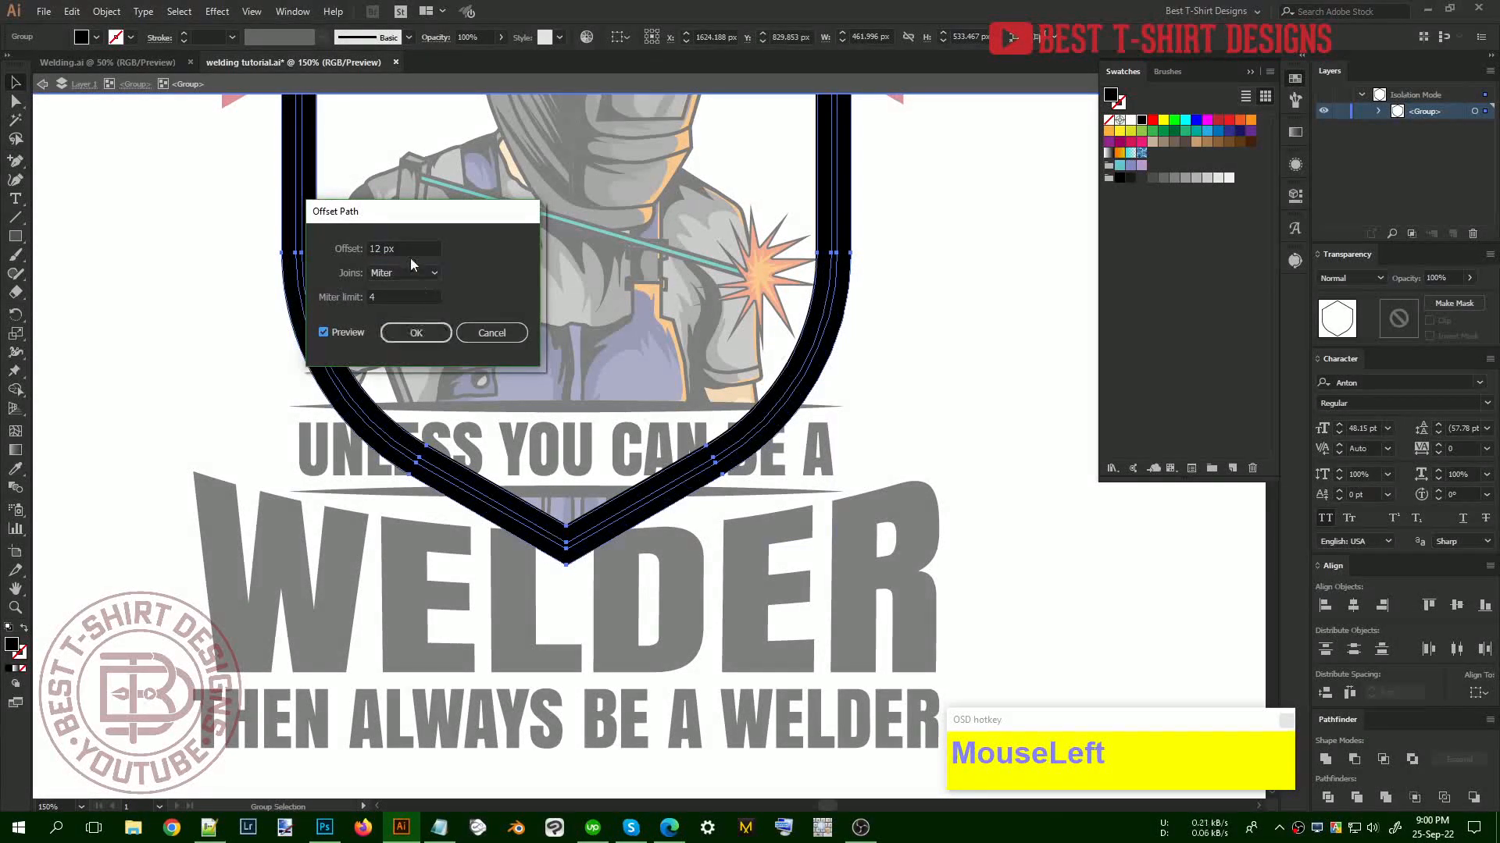
scroll(404, 247, "down", 1)
scroll(404, 247, "down", 8)
scroll(404, 247, "up", 2)
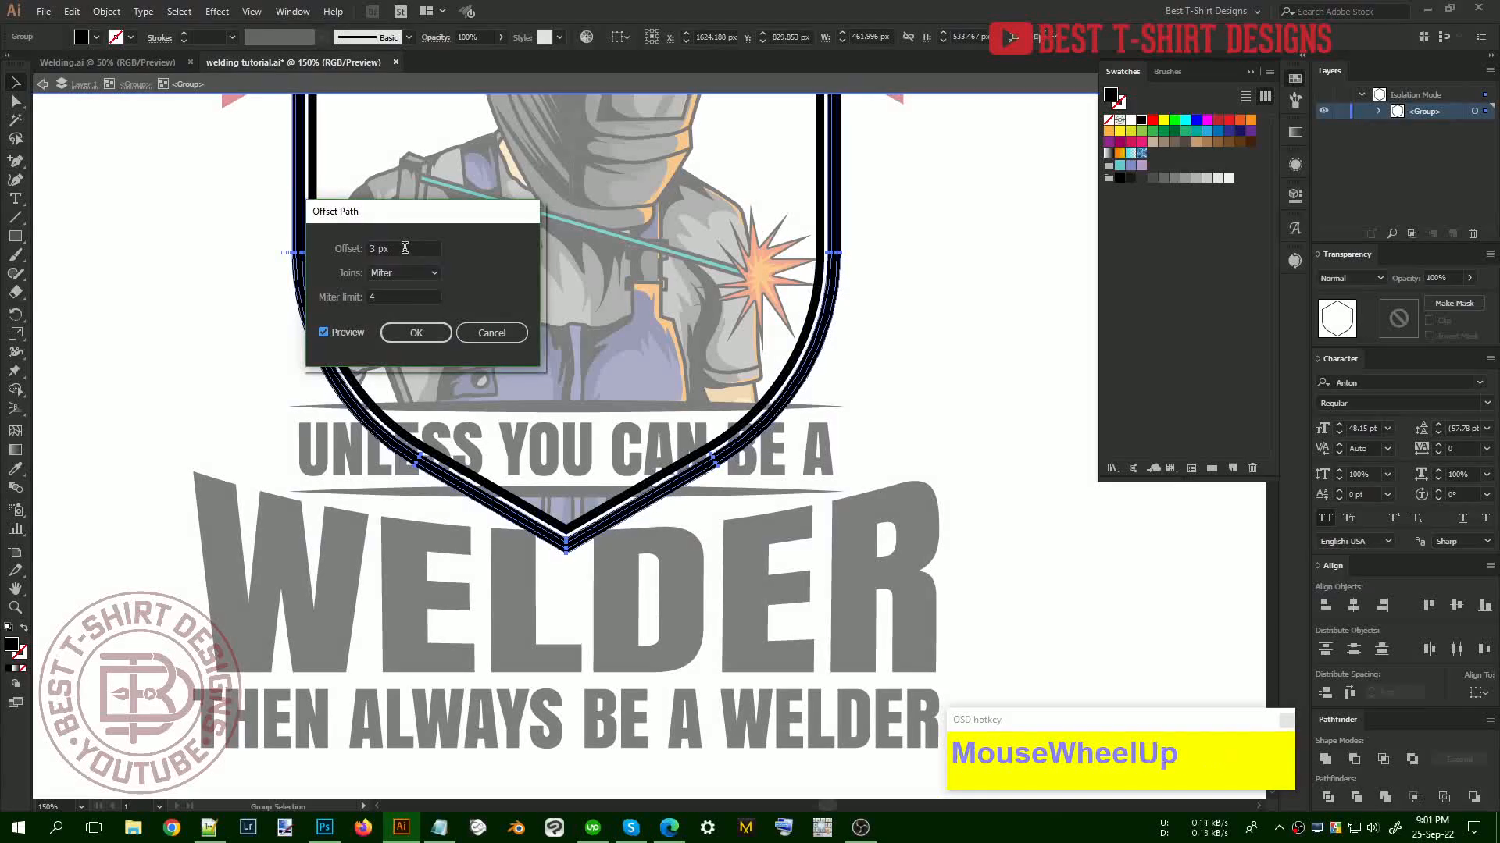
scroll(405, 247, "up", 1)
scroll(405, 247, "down", 1)
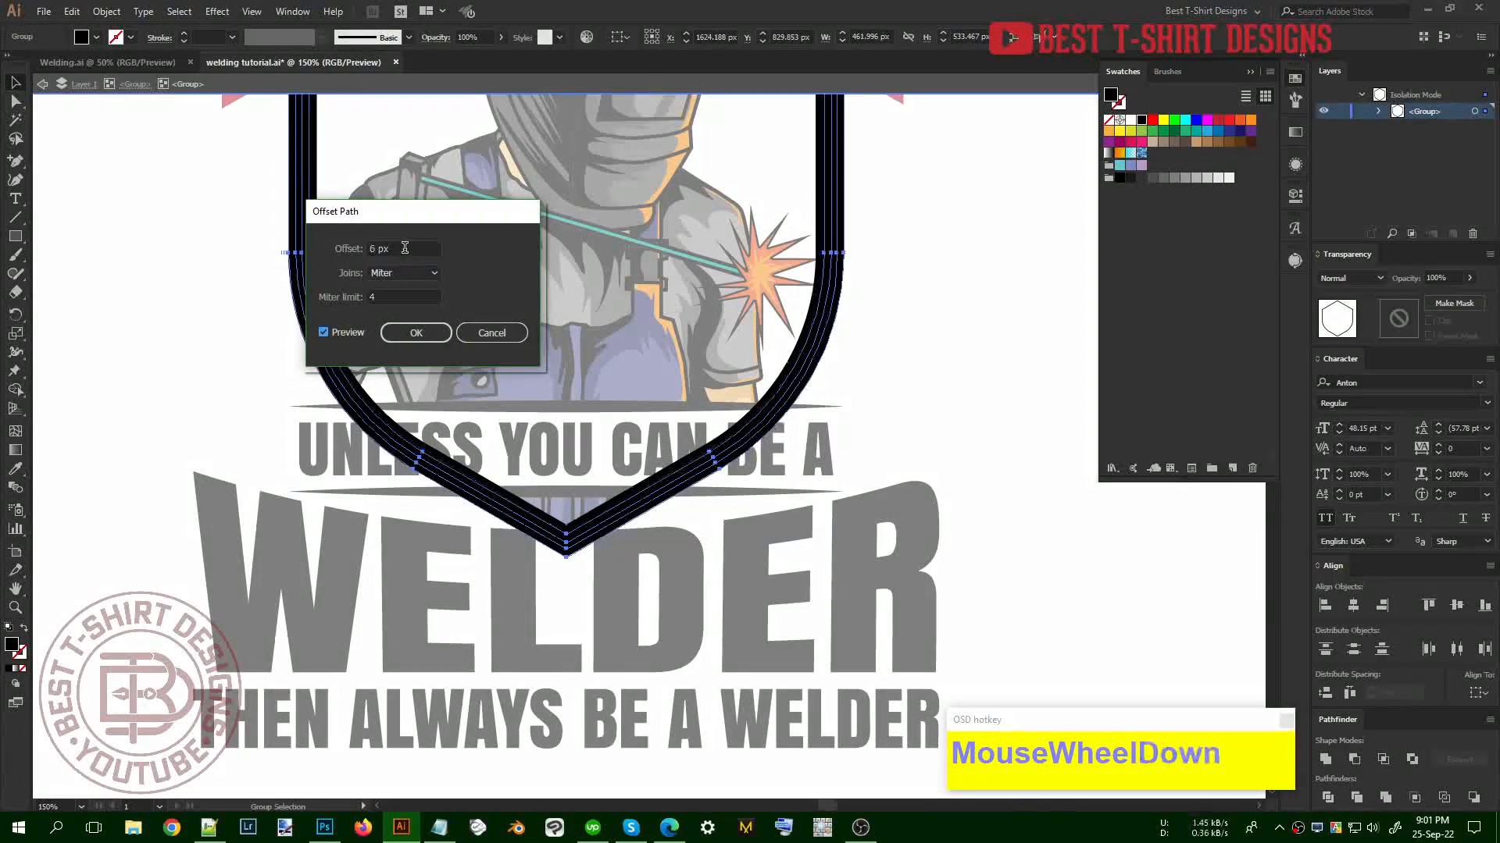
left_click(411, 336)
key("ctrl+x")
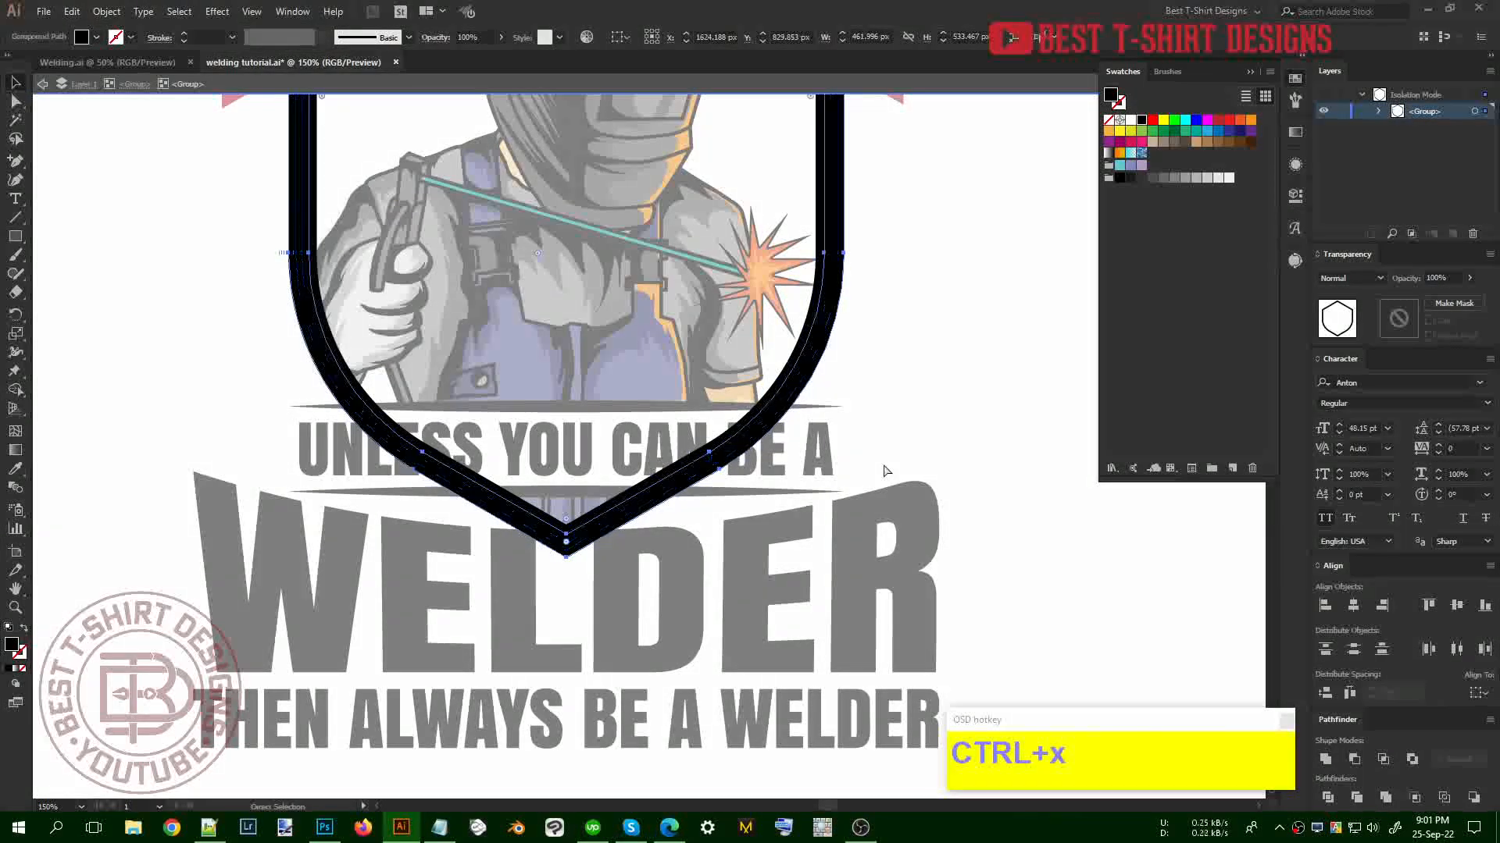
double_click(882, 462)
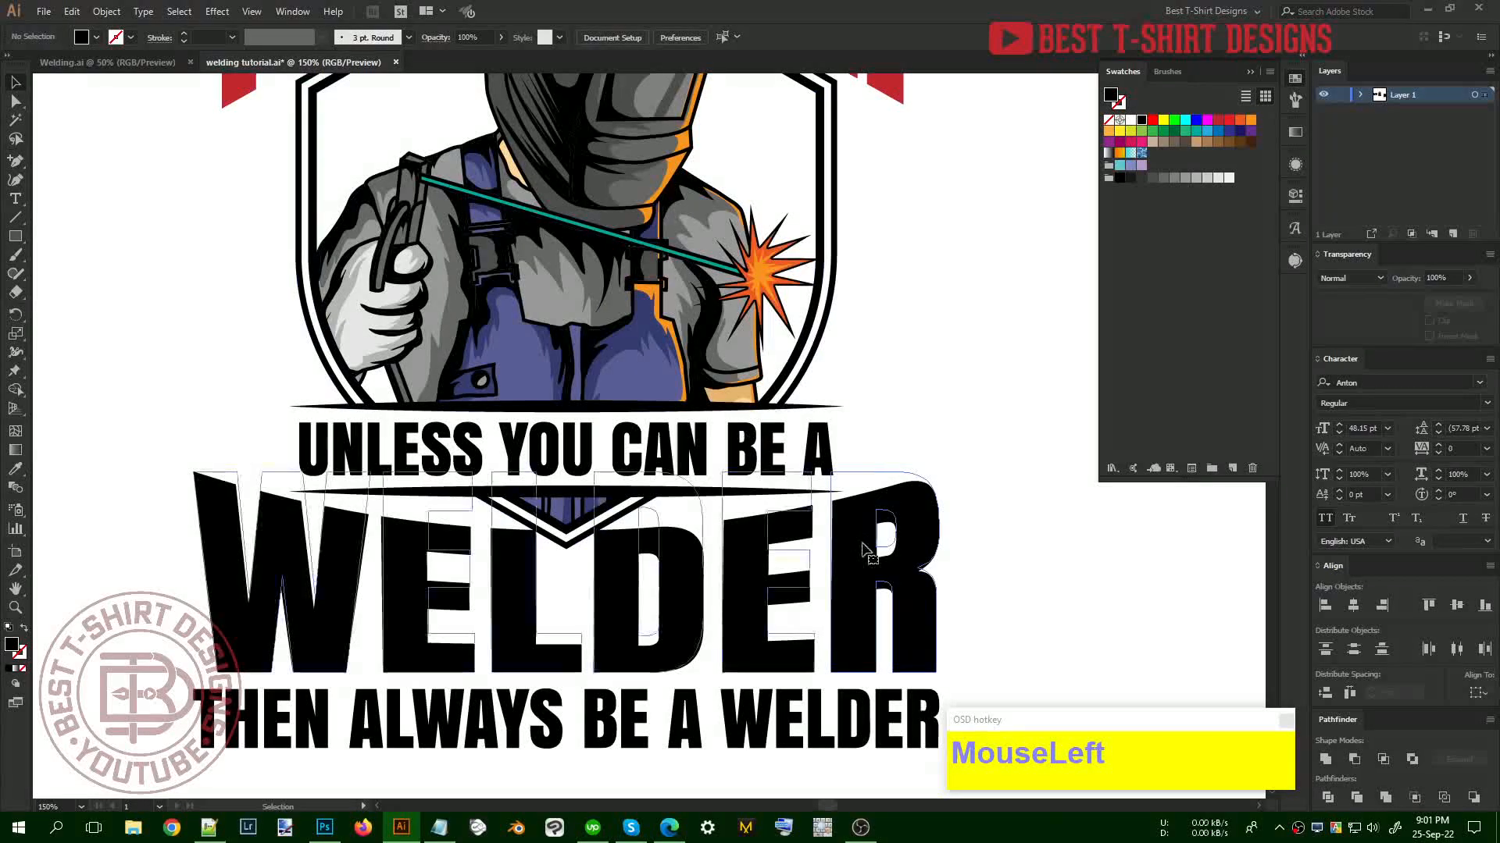
Expand the appearance of the warped WELDER lettering
left_click(873, 549)
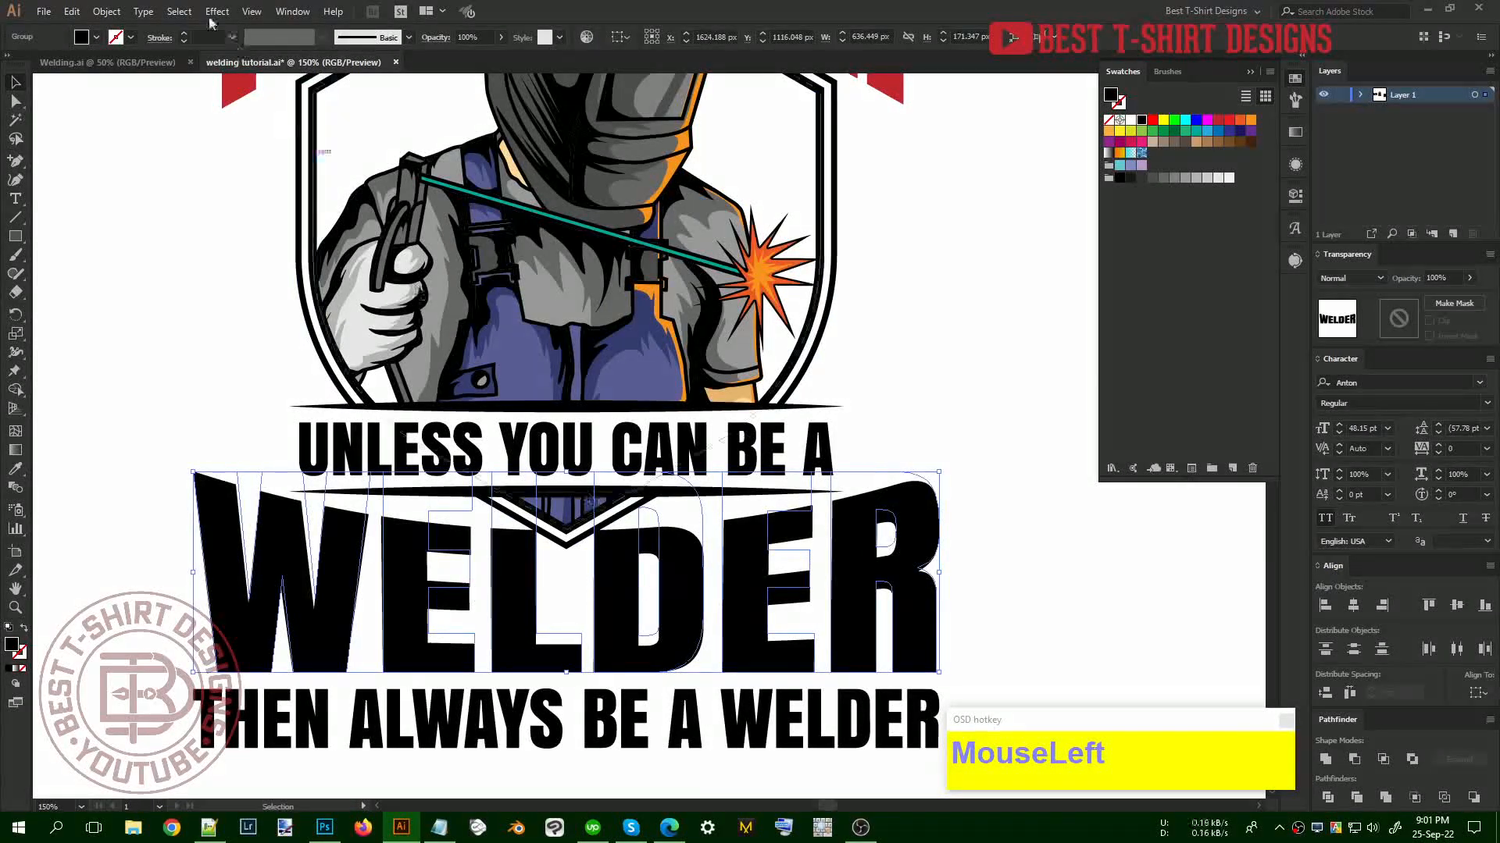
left_click(107, 11)
left_click(996, 359)
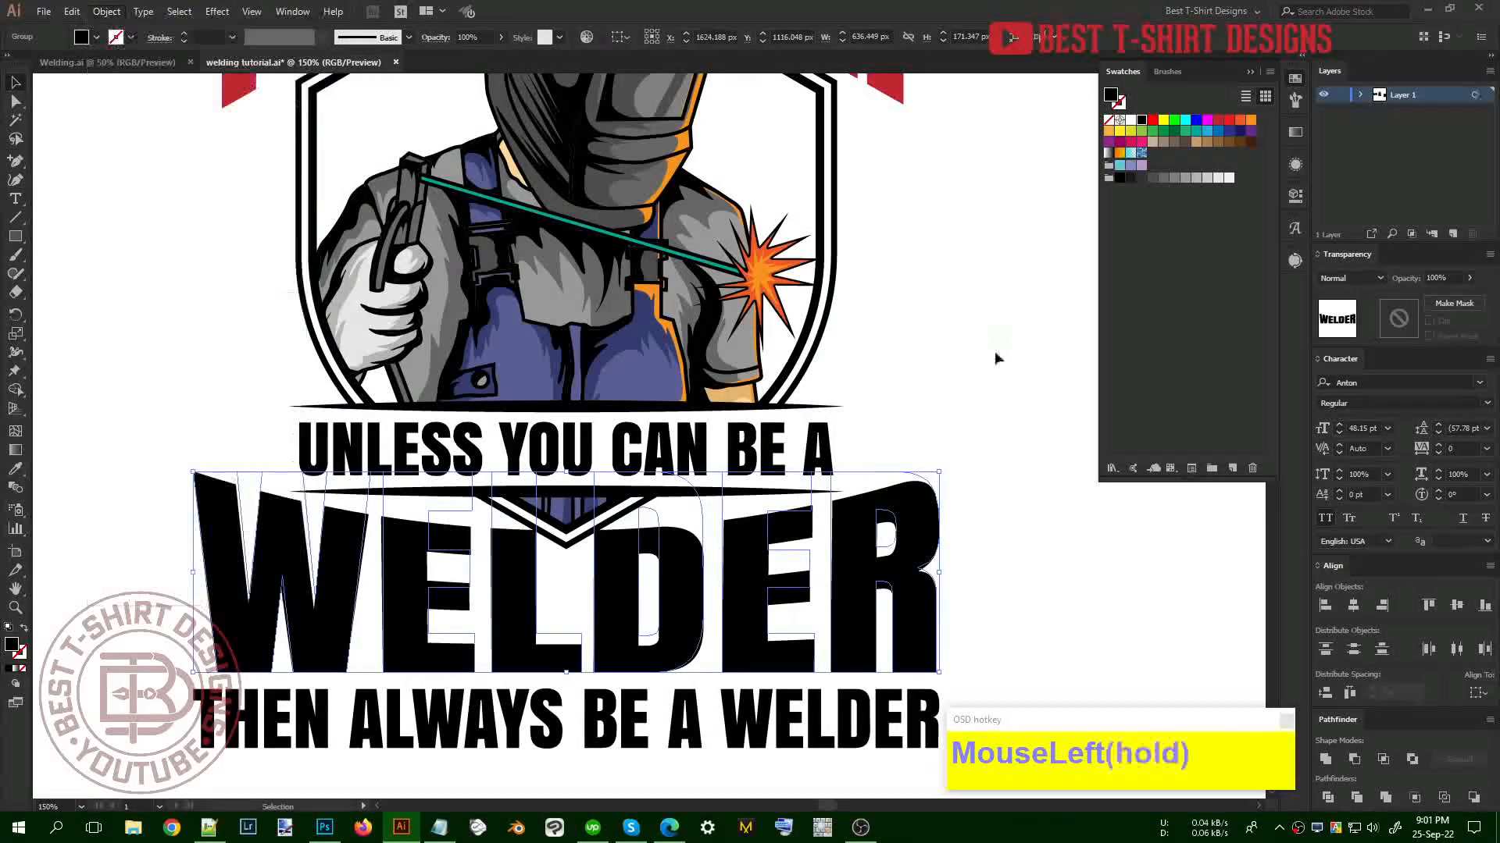
left_click(930, 521)
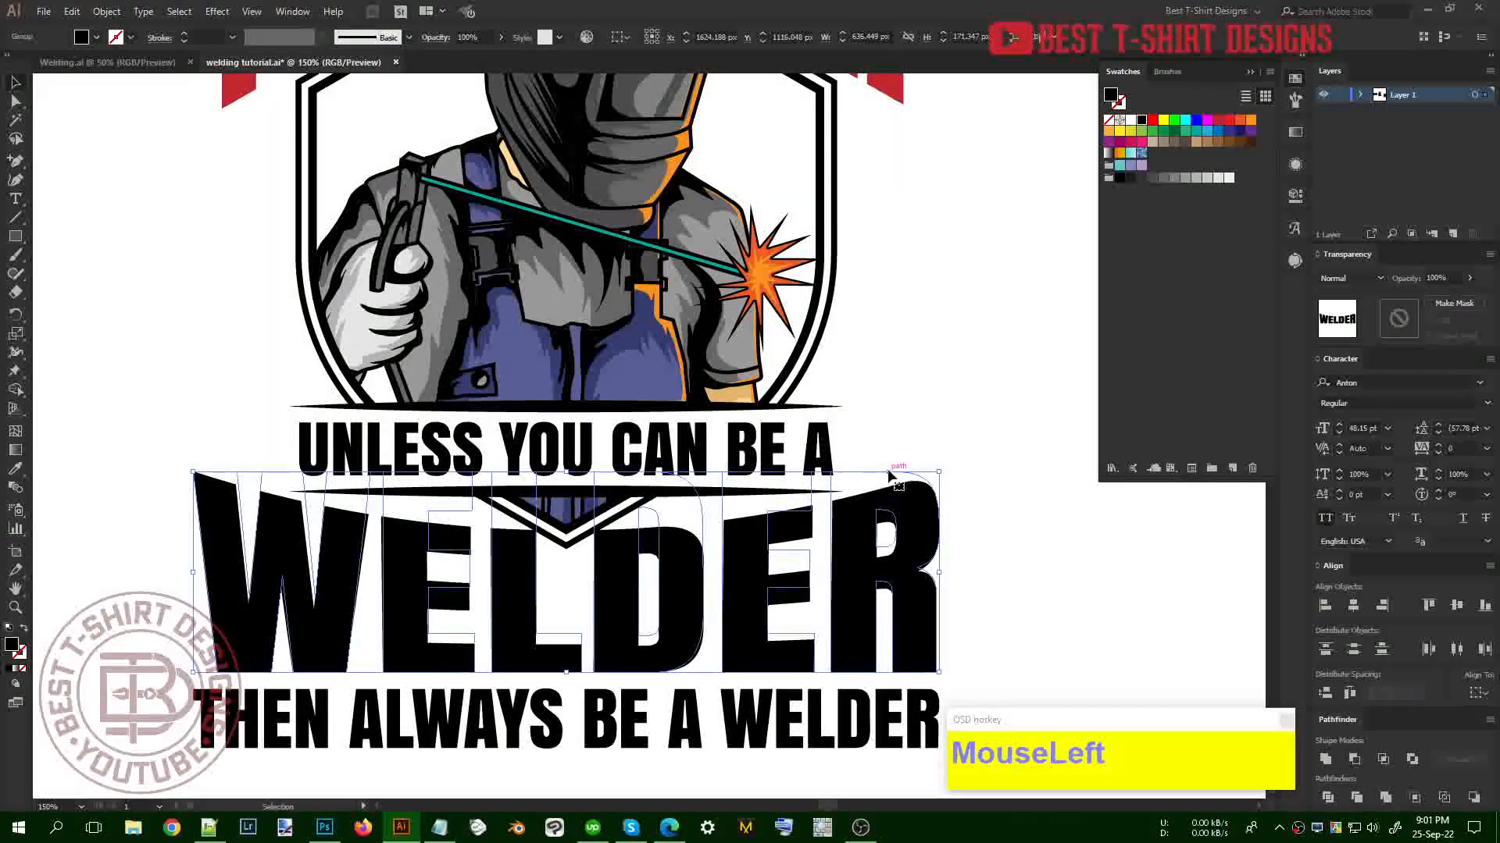
scroll(863, 494, "up", 4)
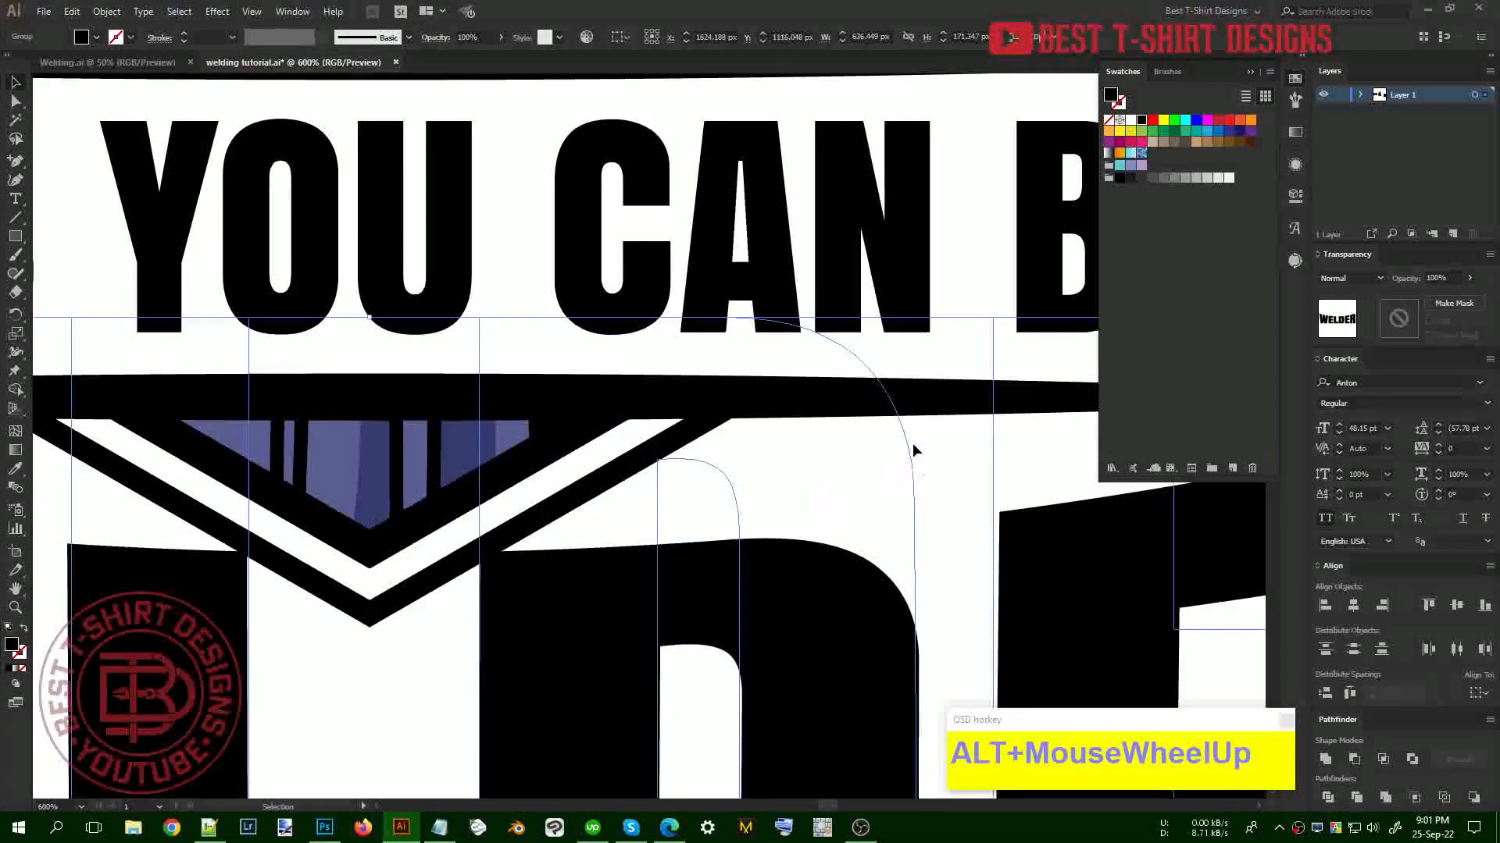
scroll(525, 388, "down", 3)
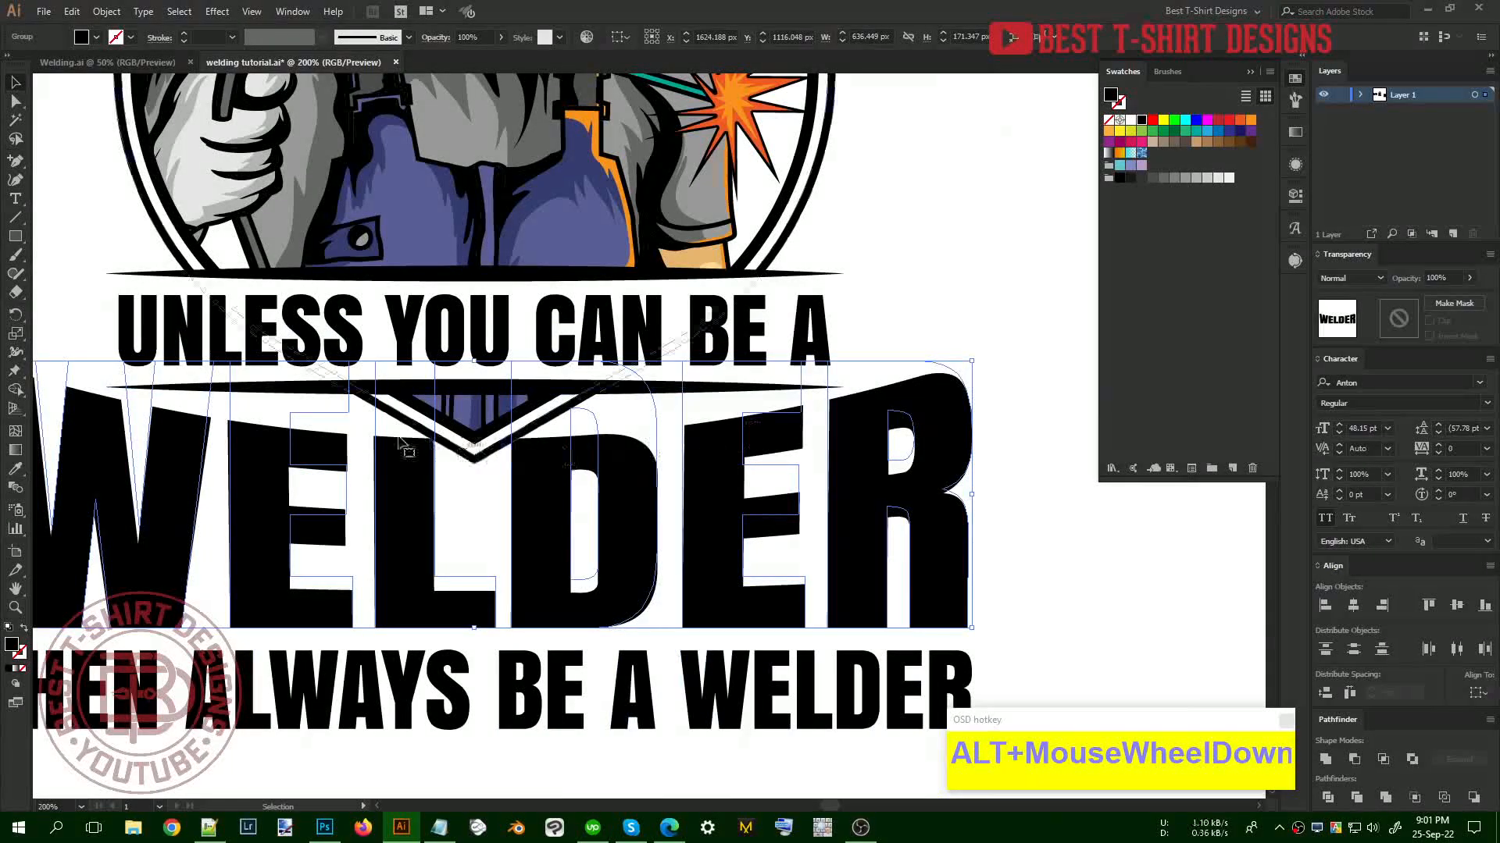
scroll(744, 492, "down", 1)
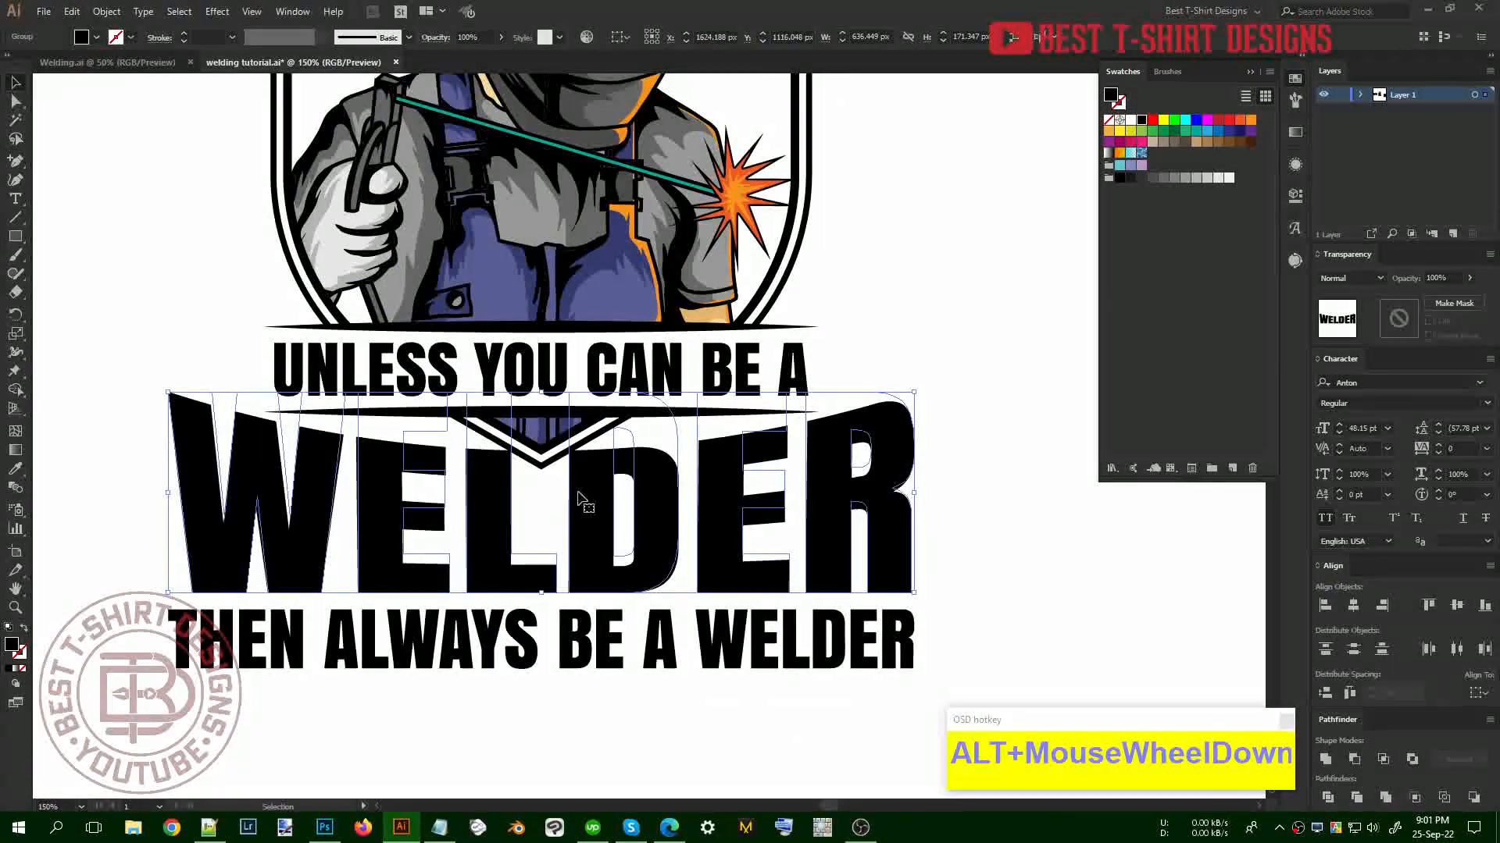
left_click(107, 12)
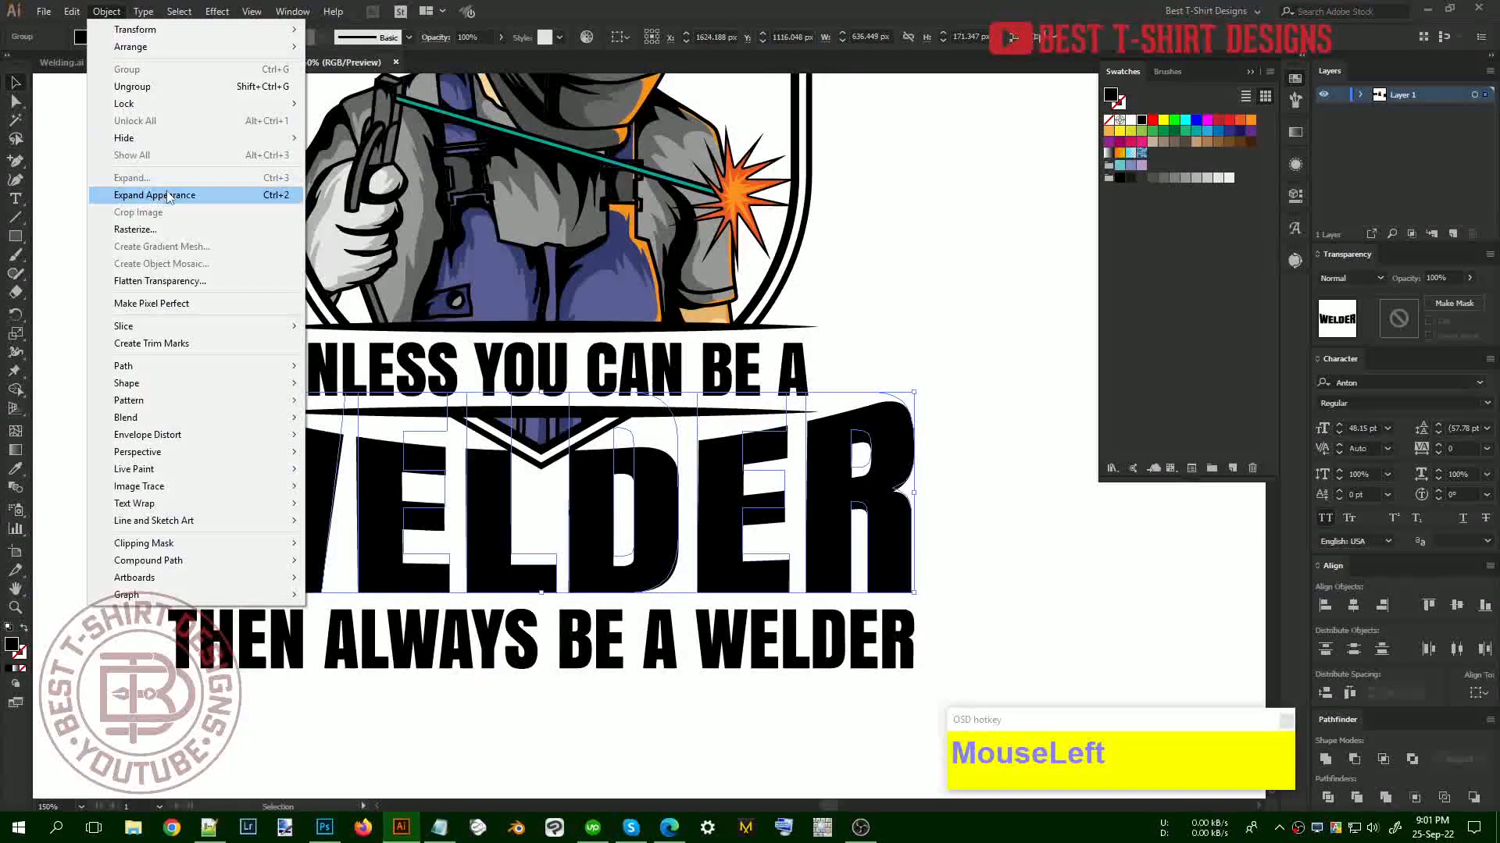
left_click(195, 193)
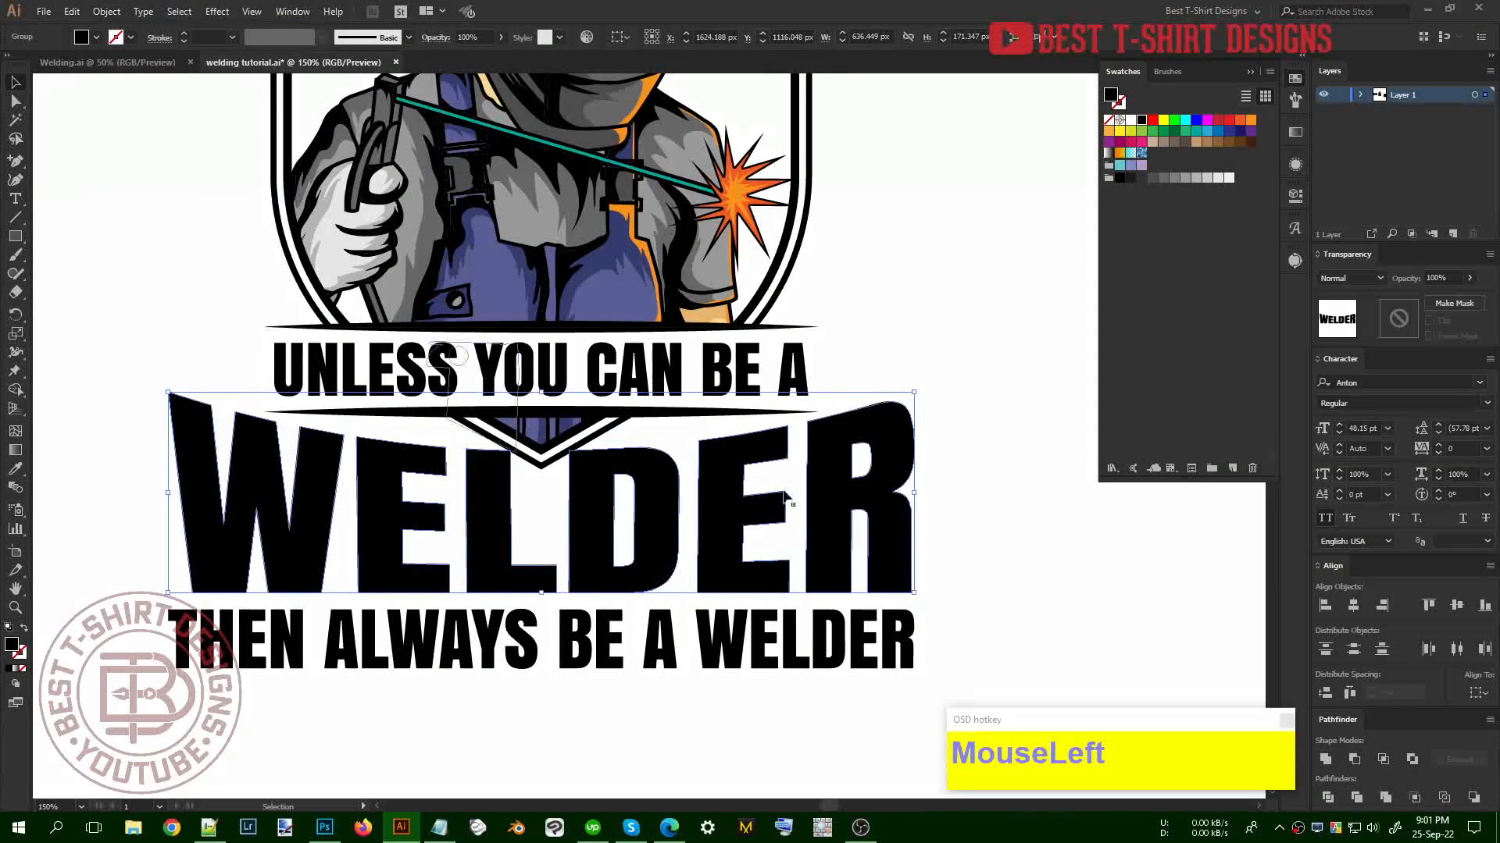
left_click(939, 518)
Give the WELDER lettering an opacity mask with clipping off, paste the offset shield frame in place inside it and exit mask editing
left_click(870, 500)
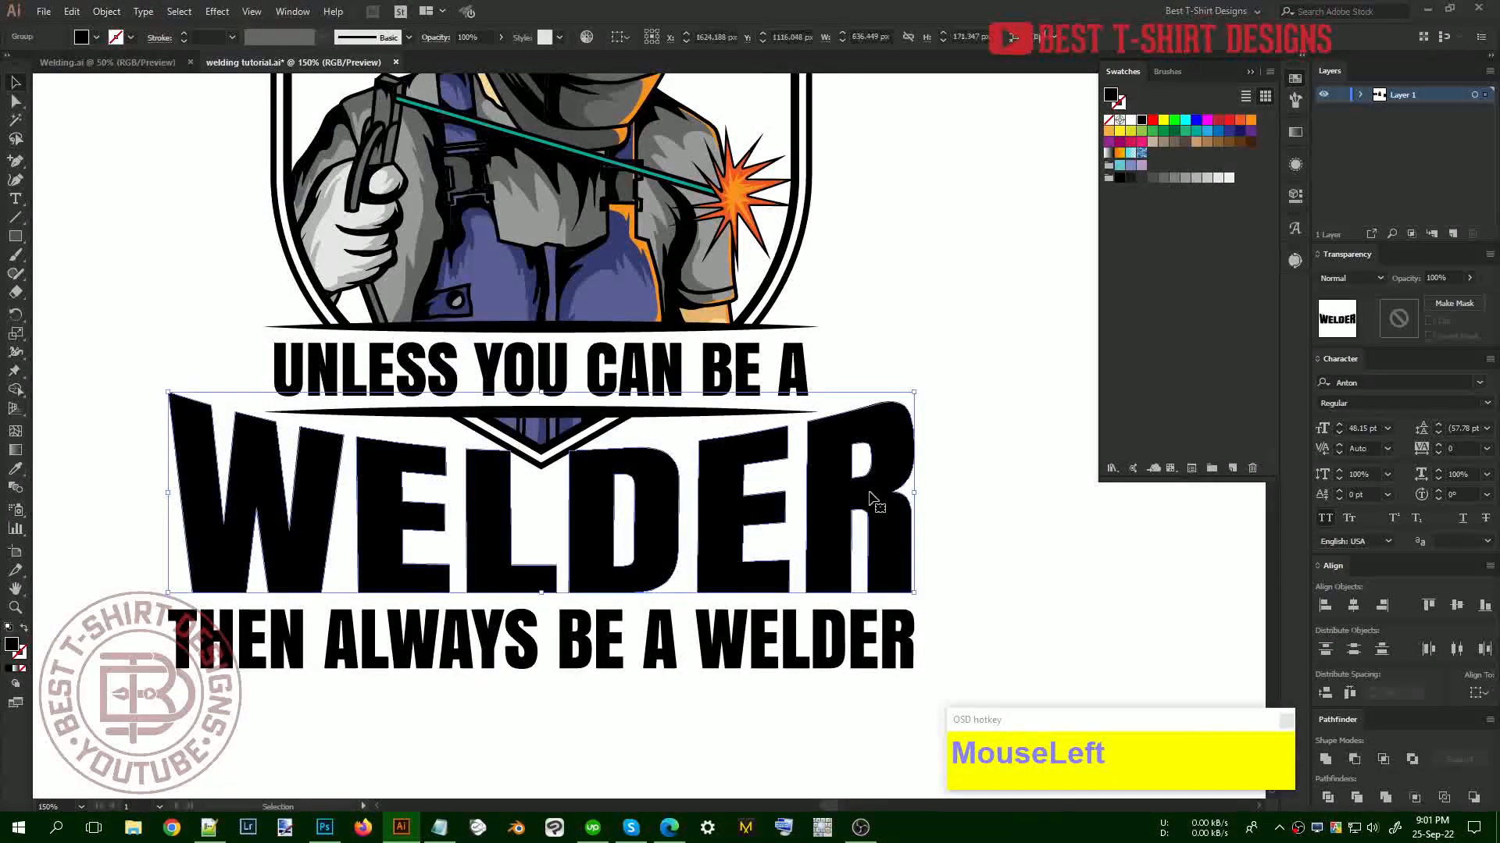
left_click(1398, 321)
left_click(1430, 320)
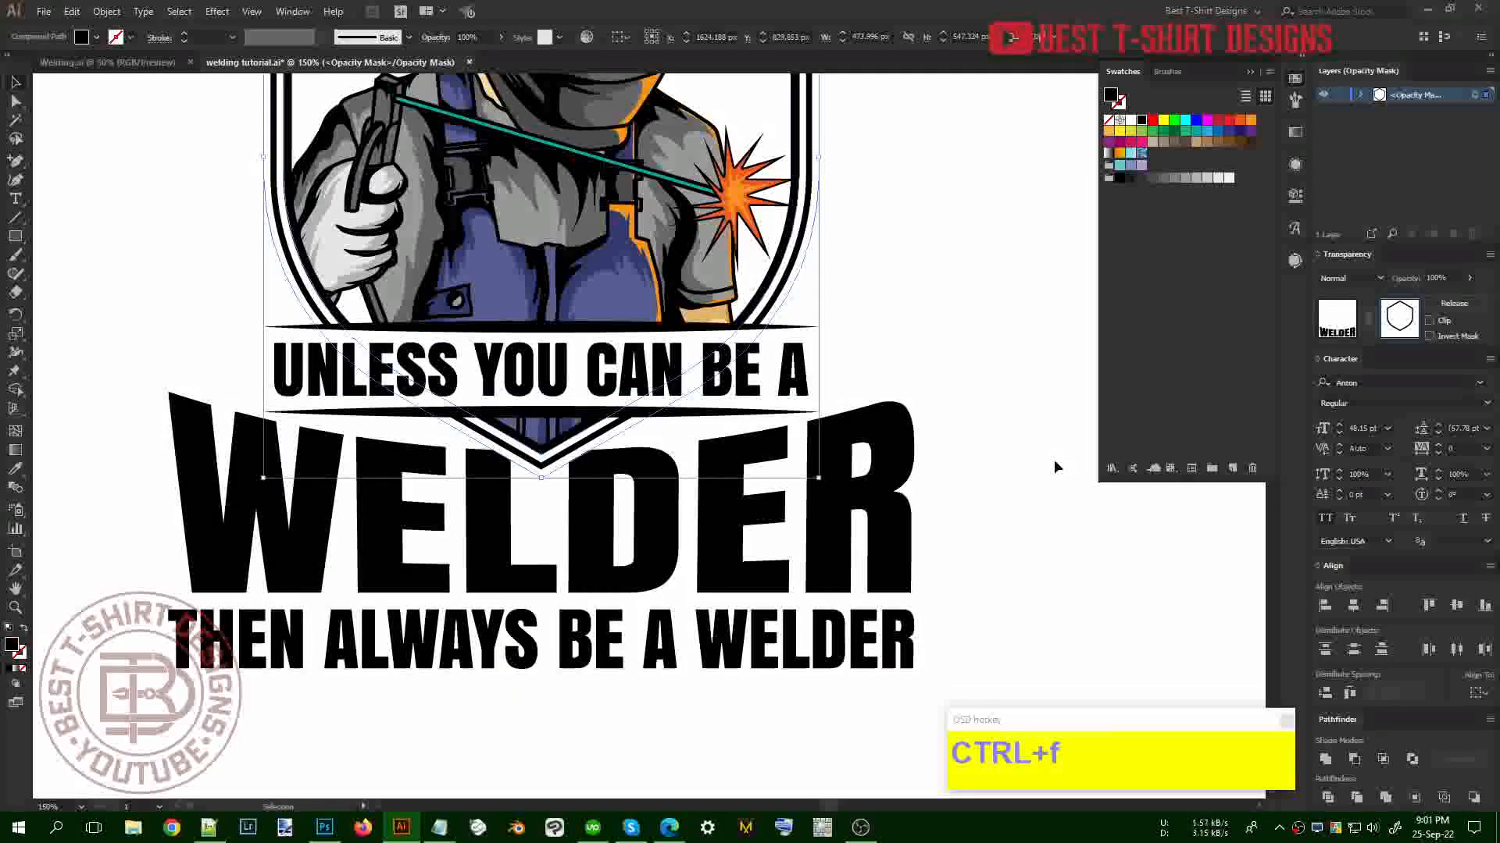
left_click(1010, 444)
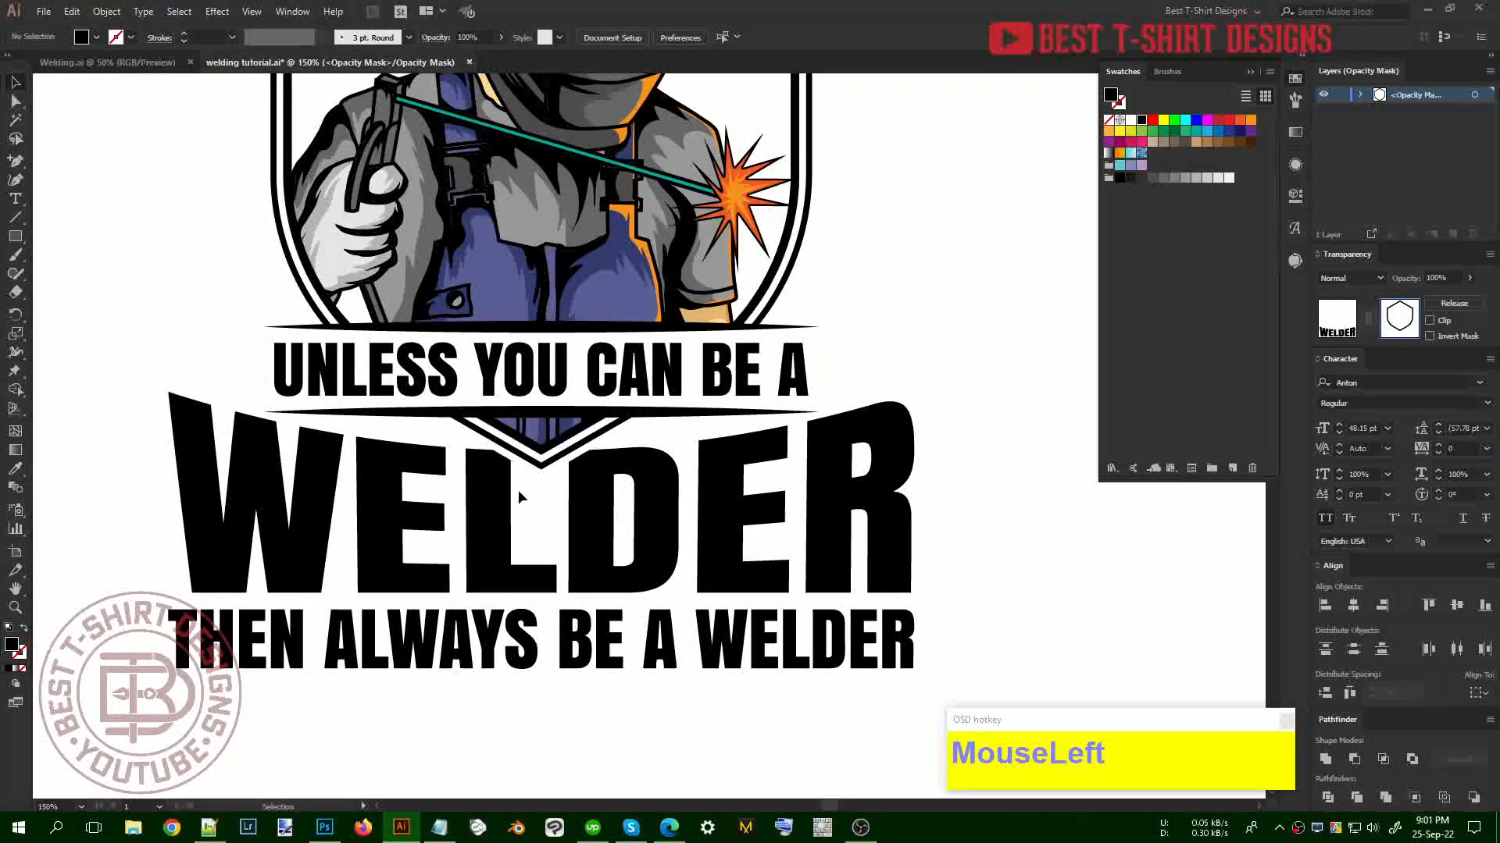
scroll(518, 489, "up", 2, "alt")
scroll(495, 472, "down", 2, "alt")
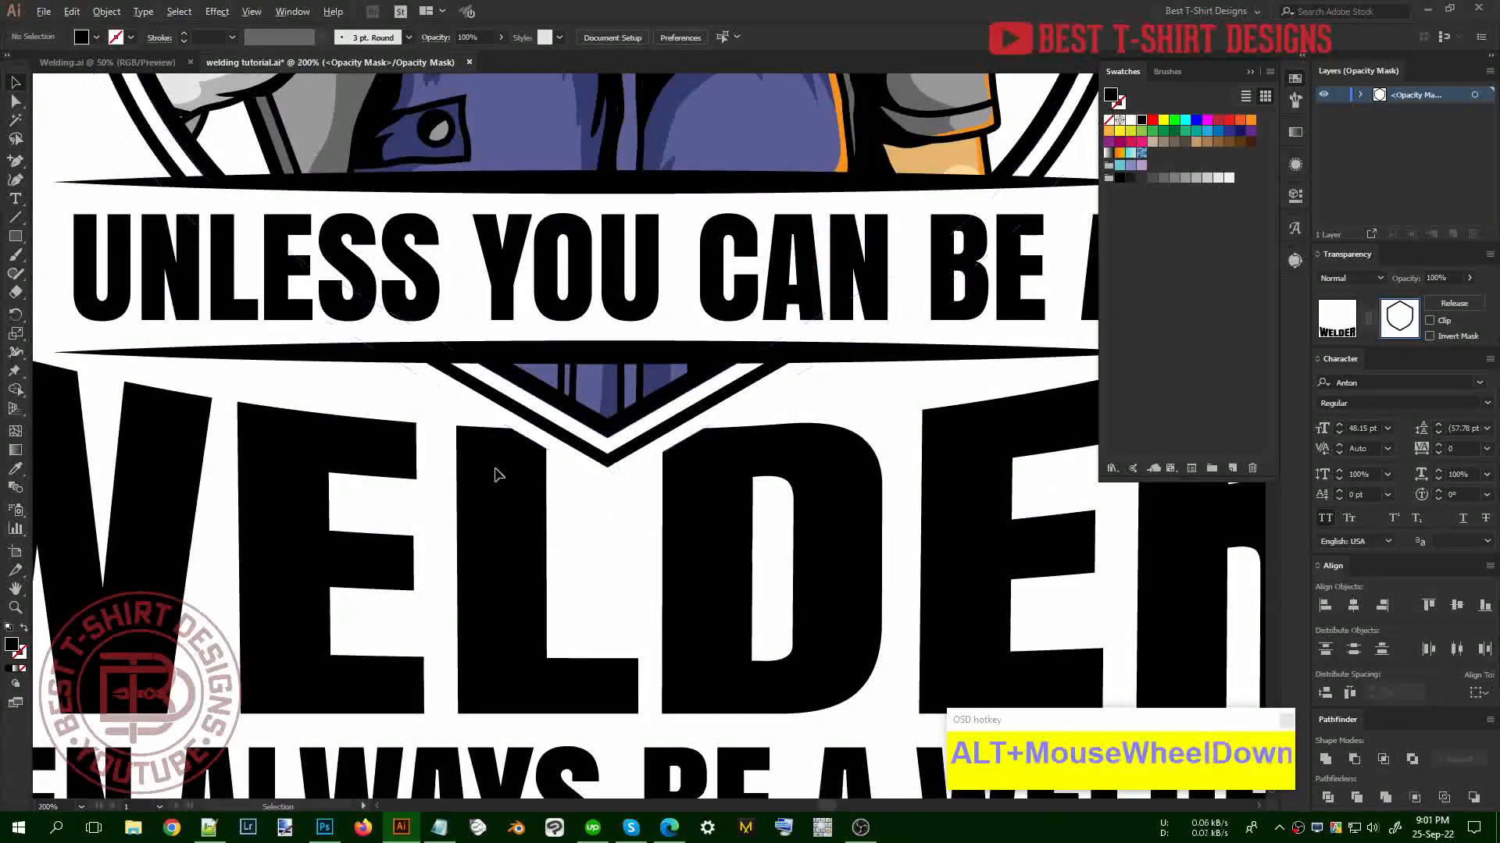
left_click(1337, 319)
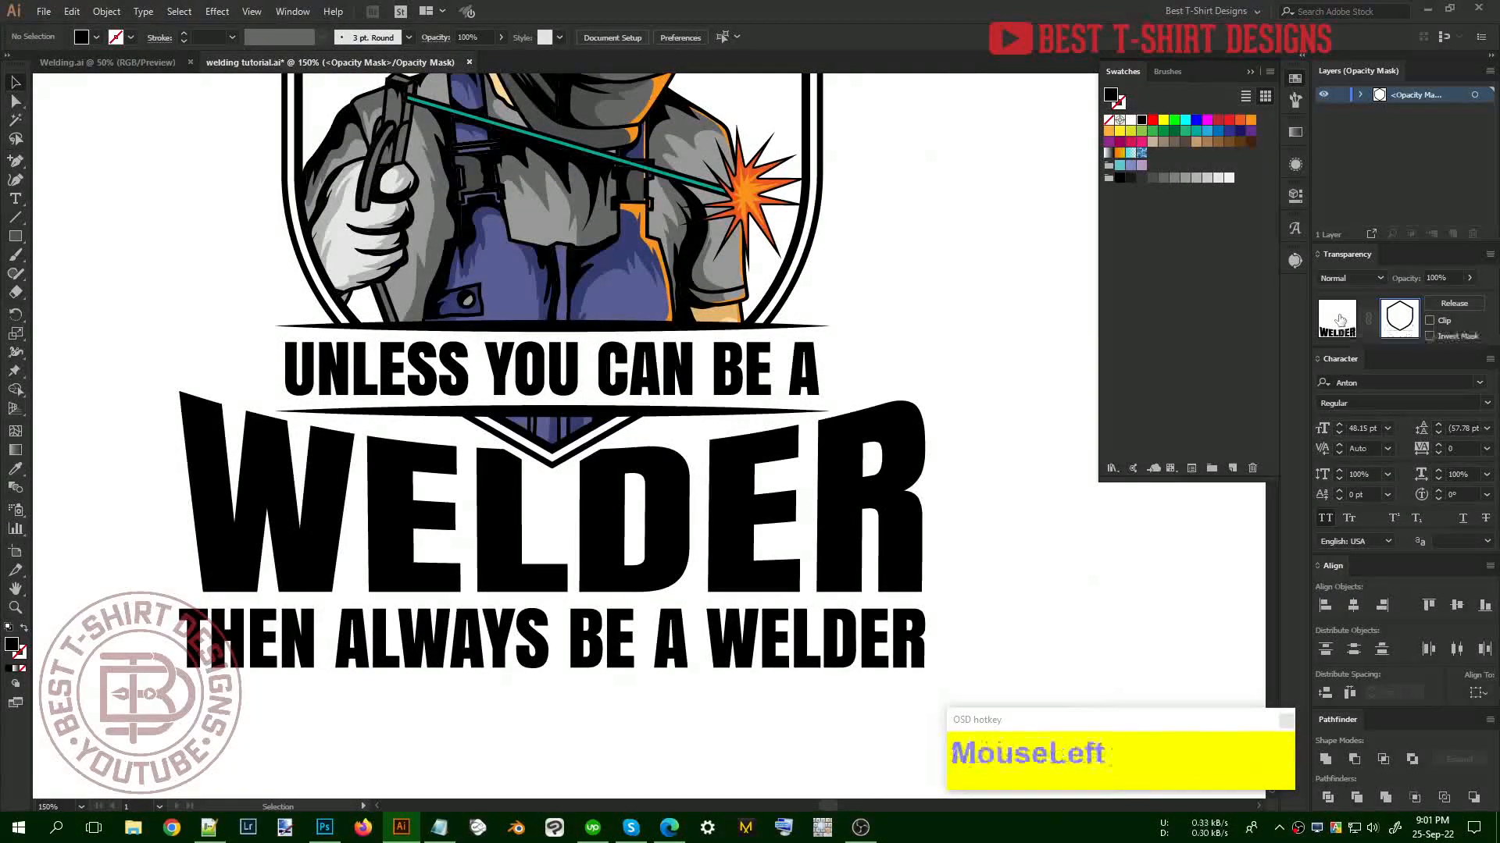
scroll(587, 558, "down", 1, "alt")
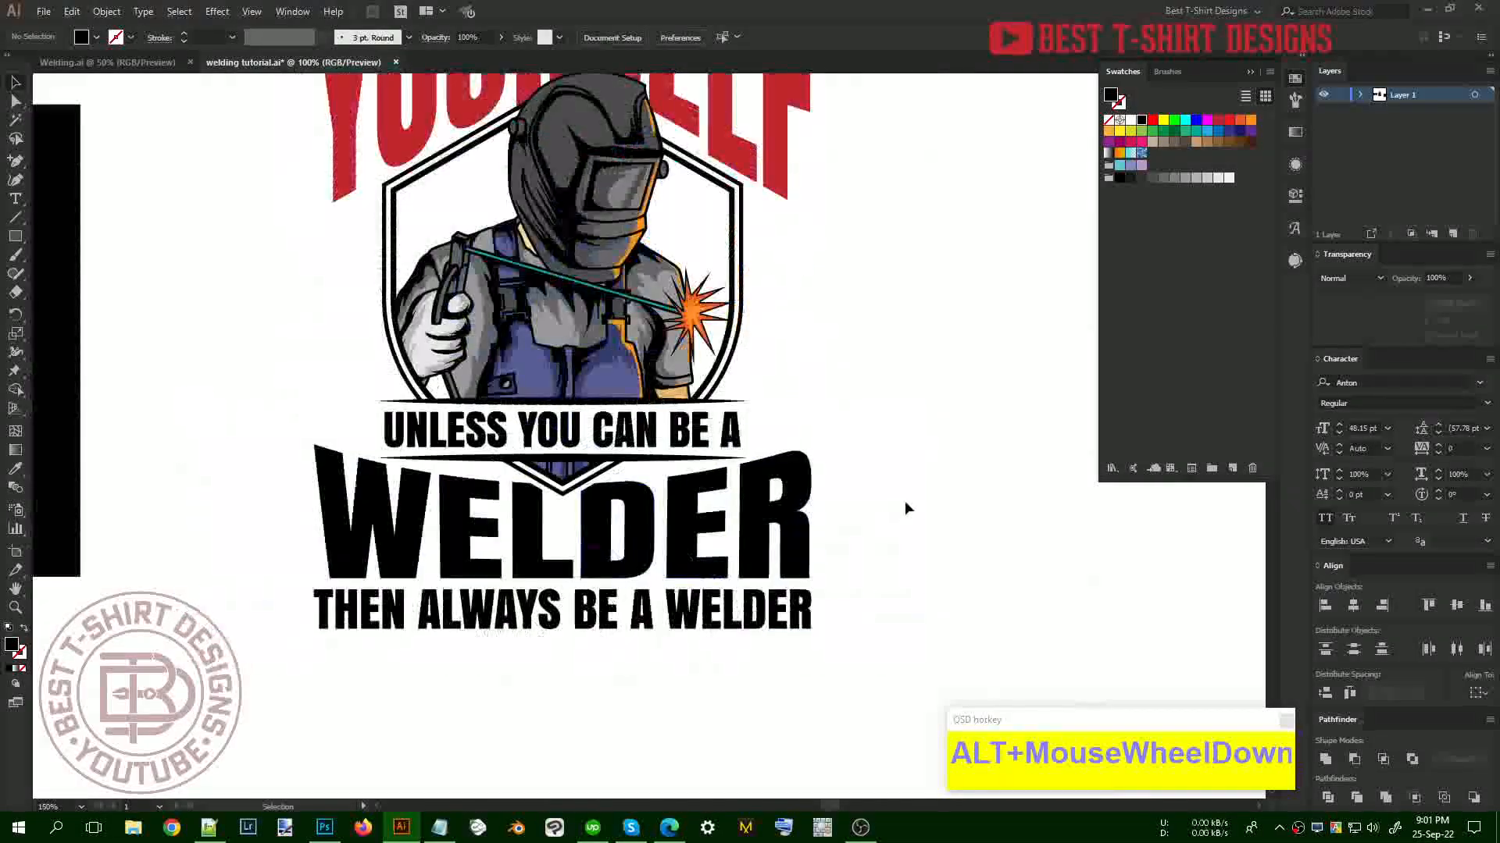
scroll(904, 500, "up", 3)
left_click(906, 499)
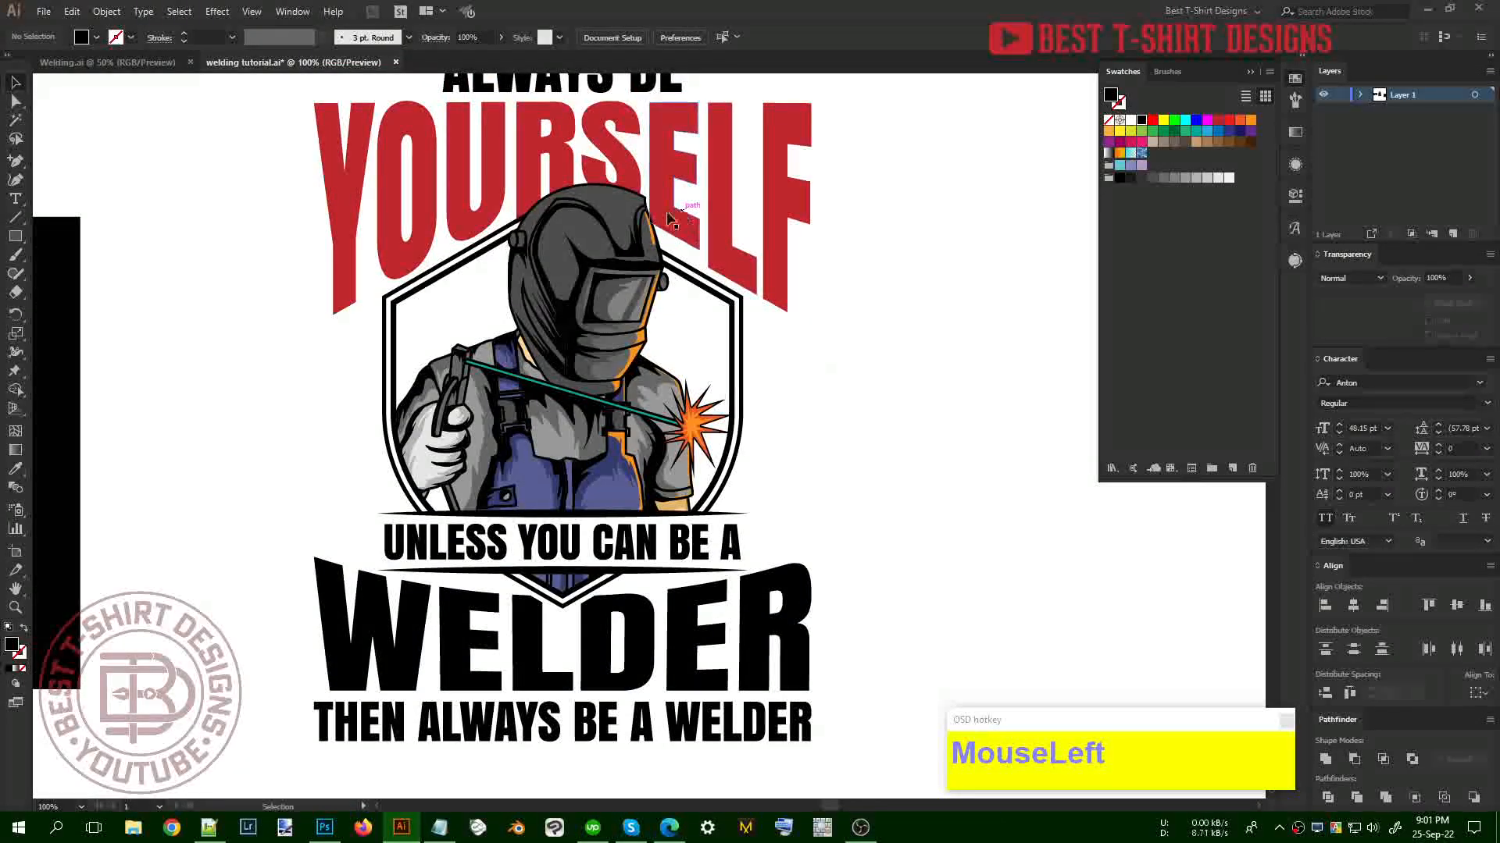
Isolate the YOURSELF lettering, extend the lower anchor points of the letter E down toward the shield frame, and exit isolation
left_click(615, 223)
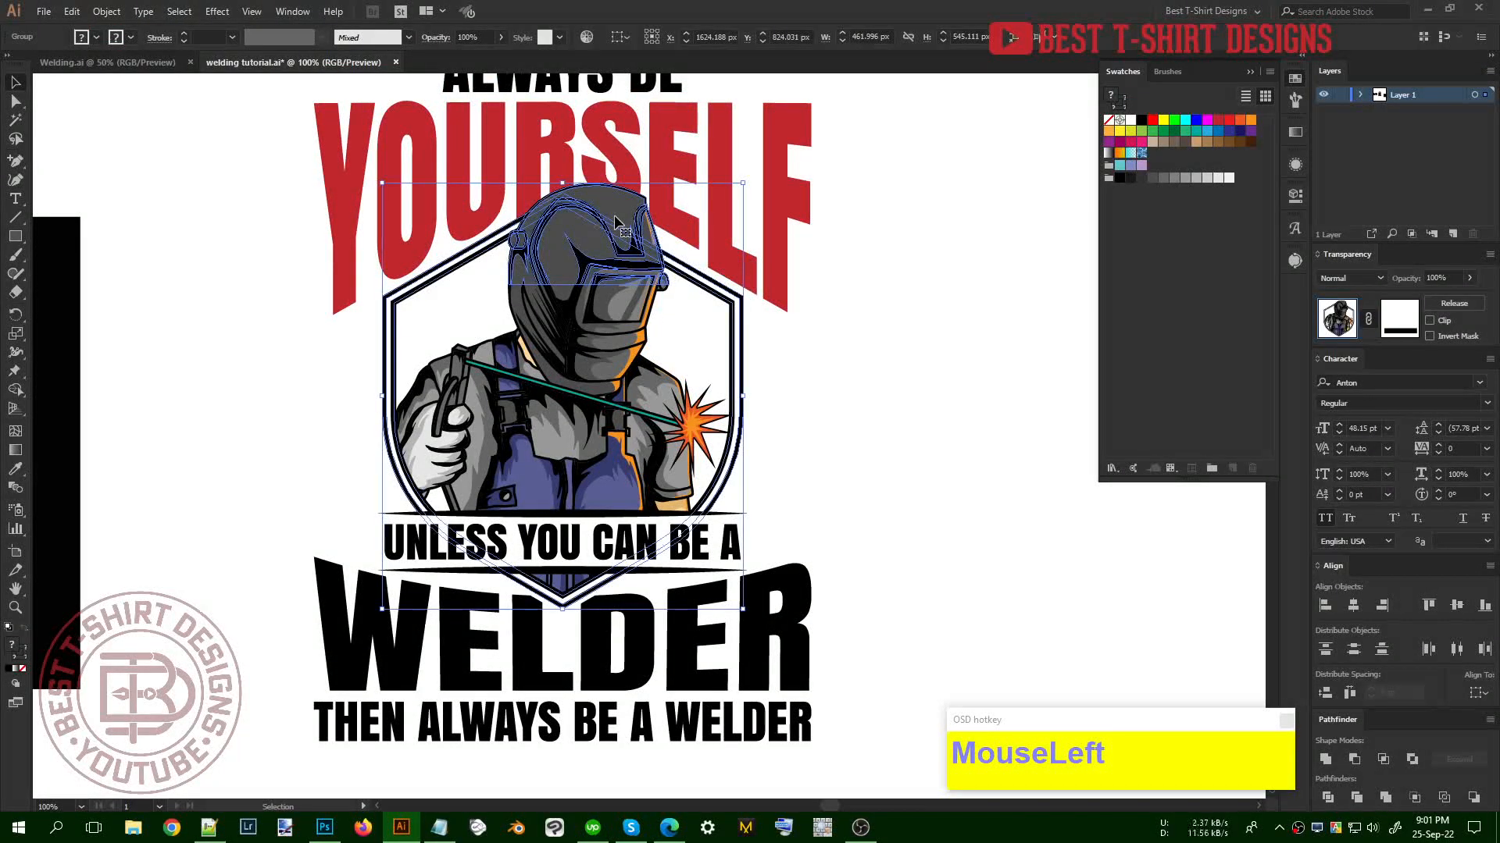
scroll(616, 223, "up", 1, "alt")
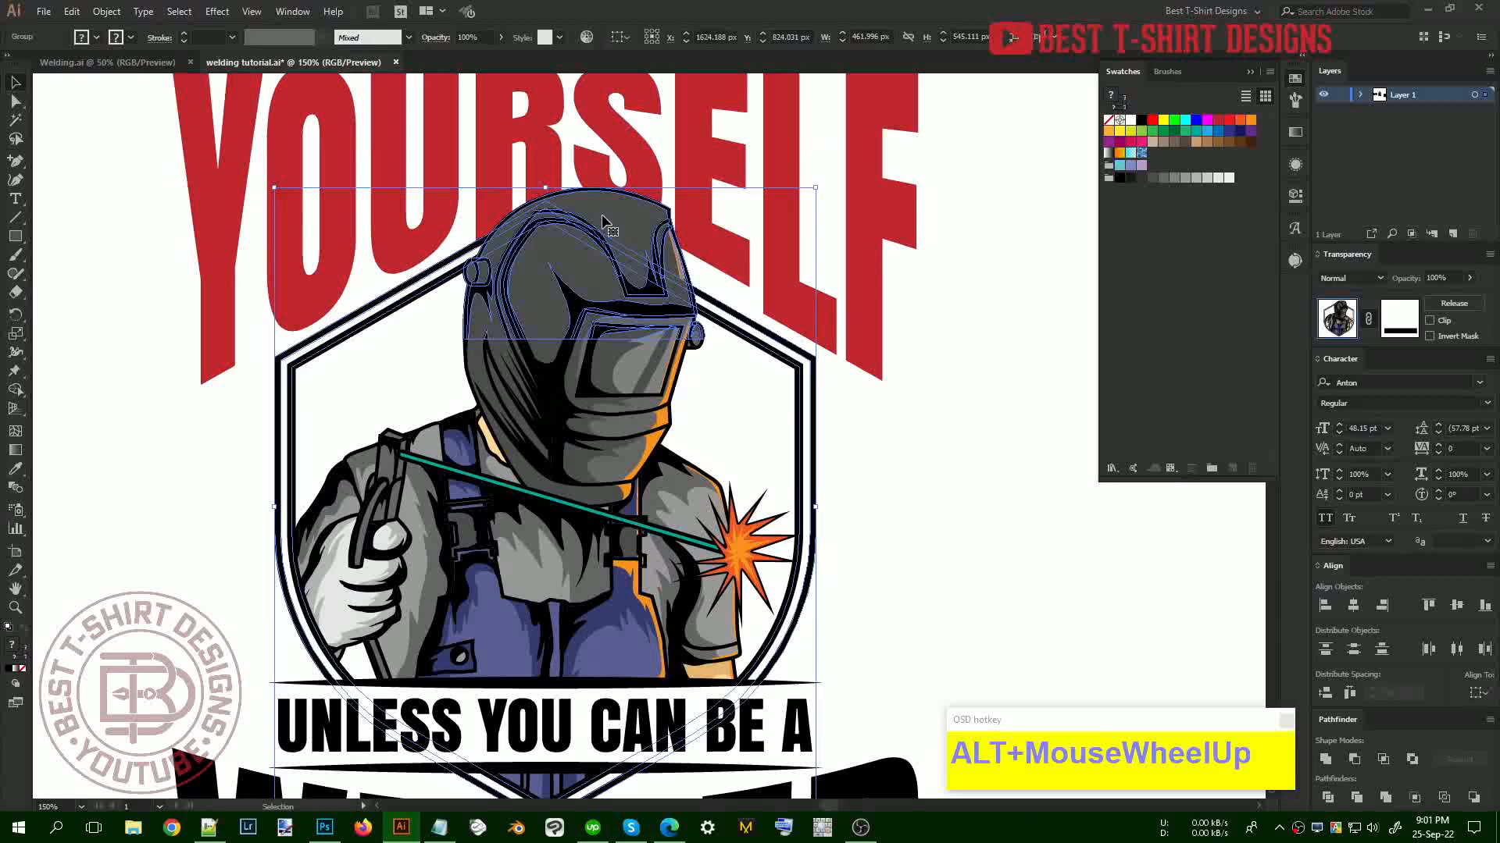
left_click(785, 300)
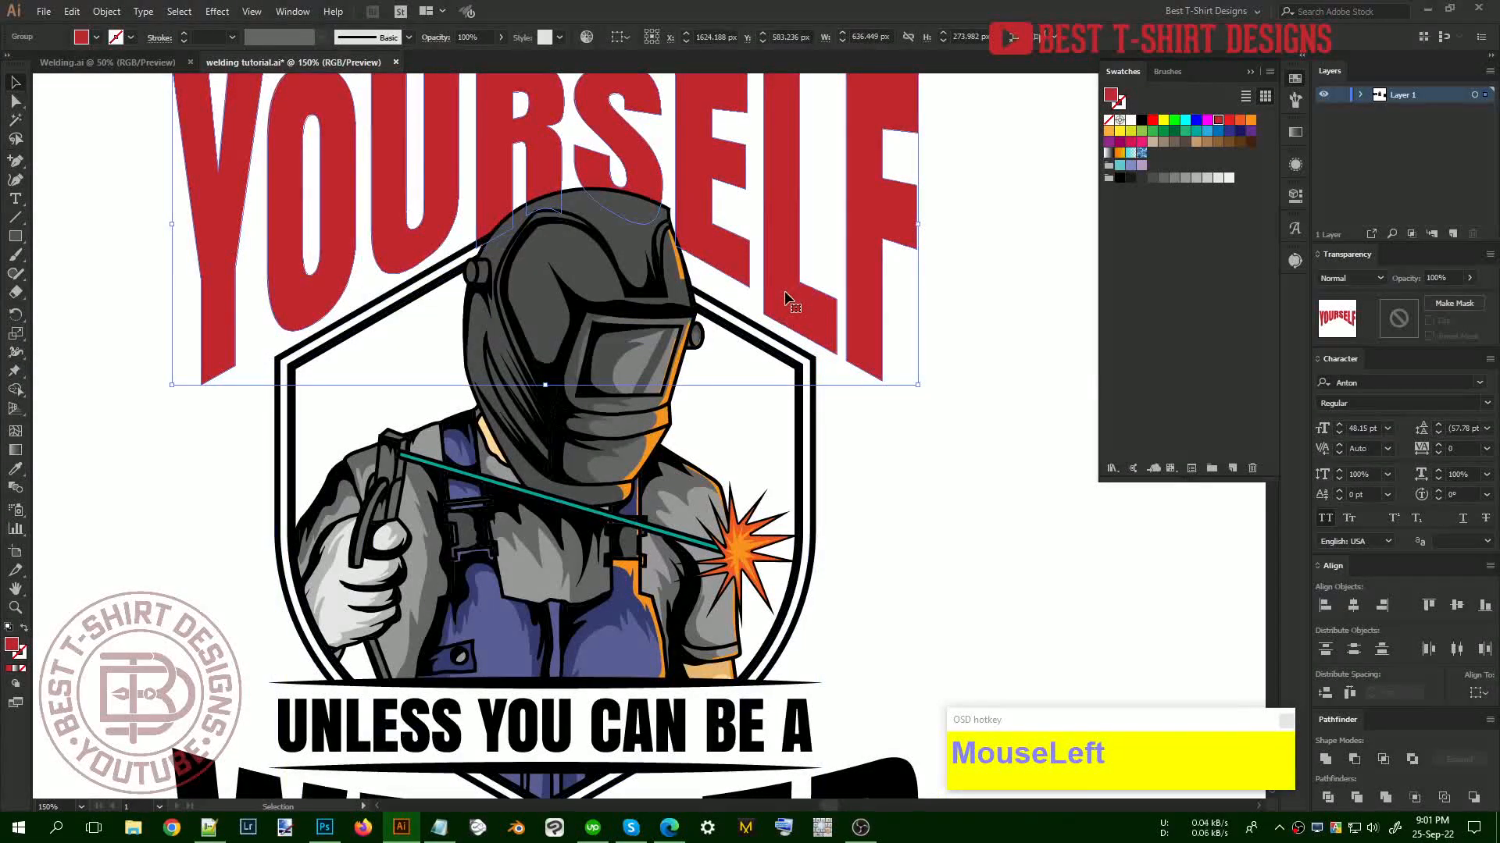
scroll(781, 297, "up", 2, "alt")
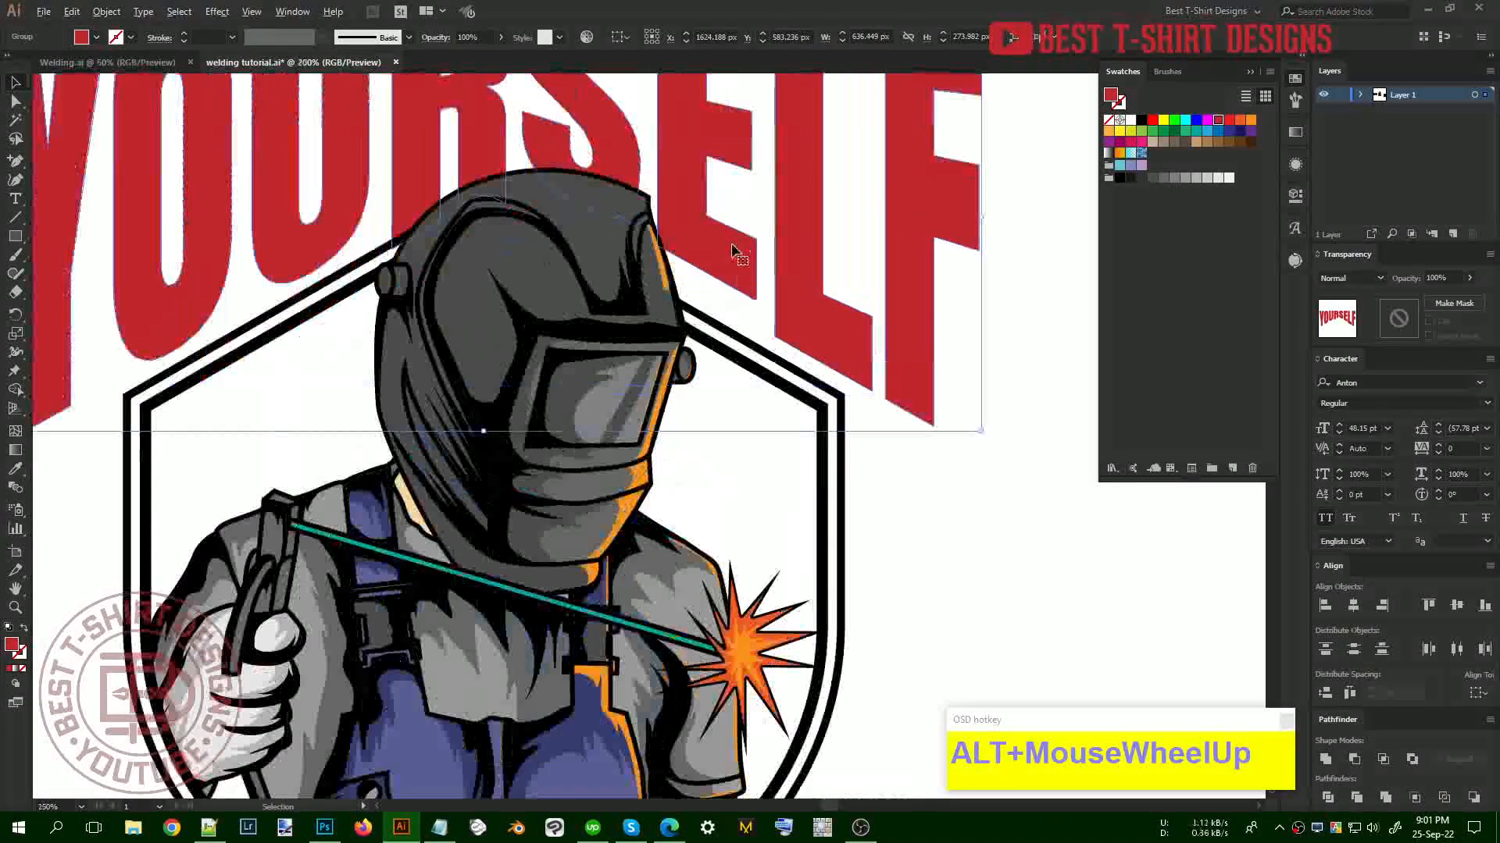
double_click(732, 289)
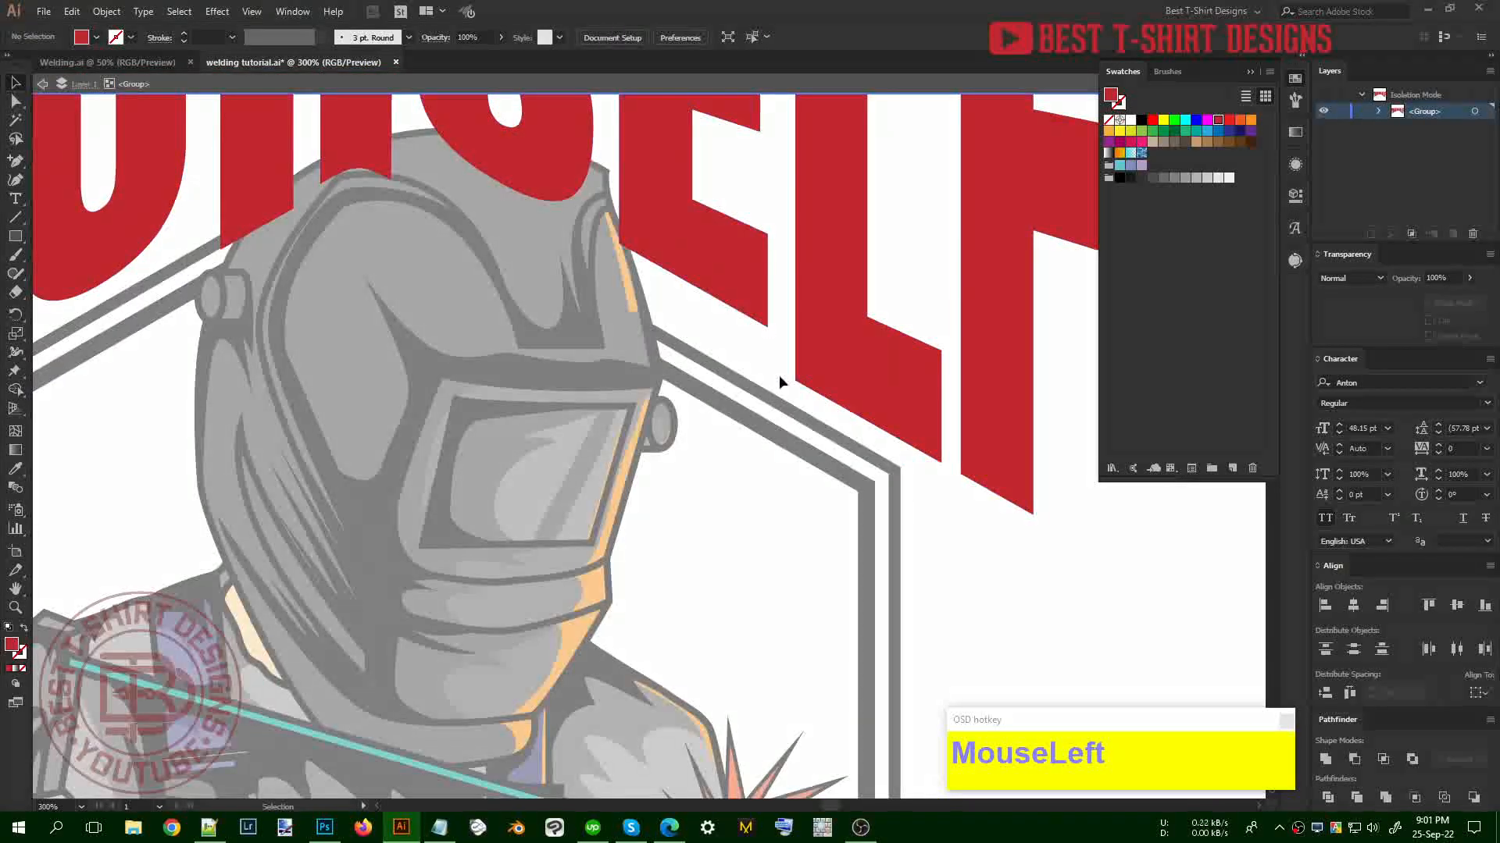
key("a")
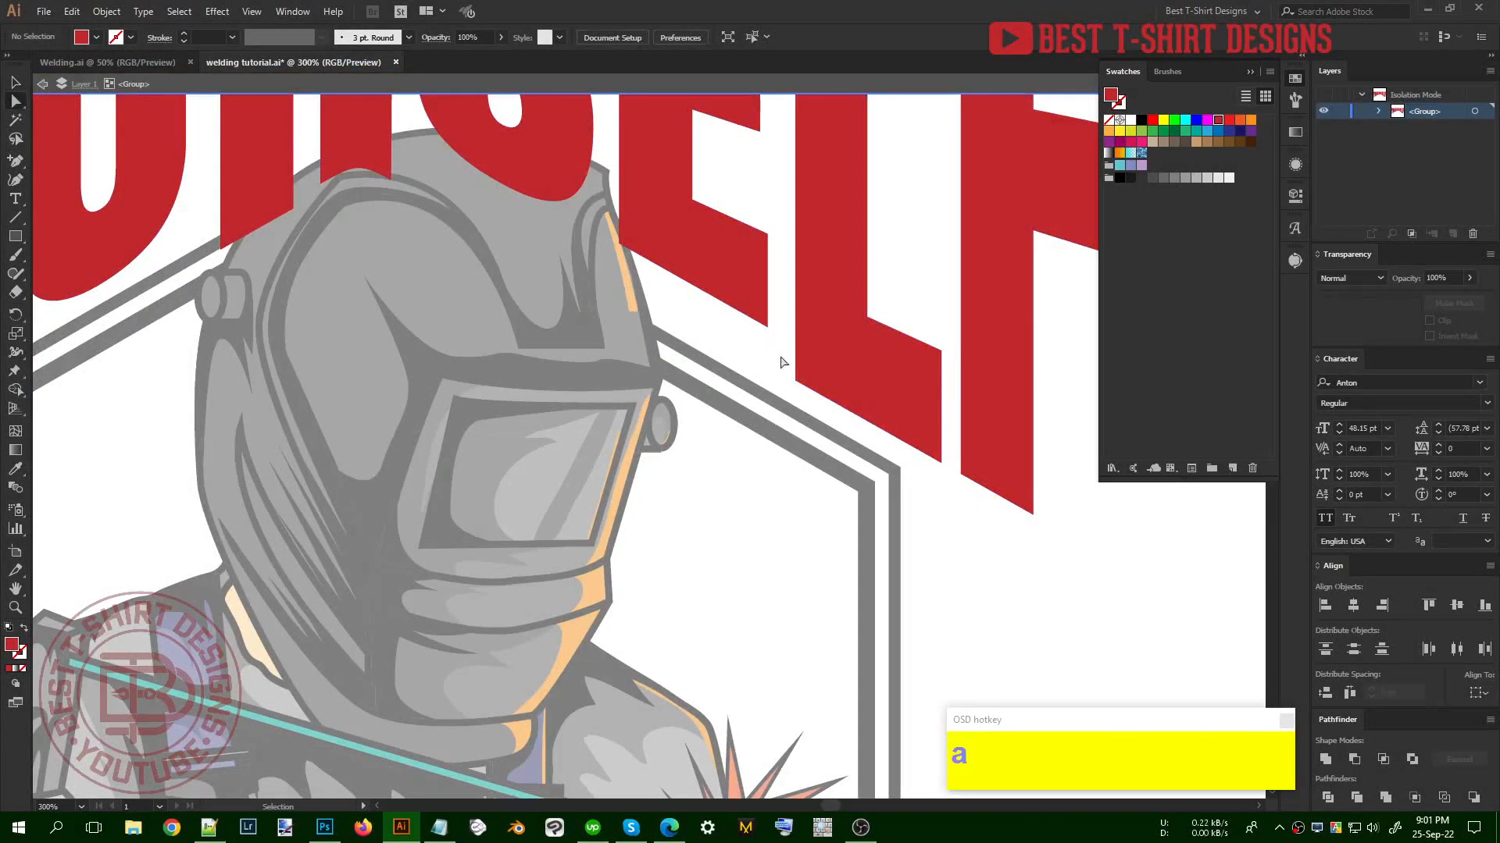
left_click_drag(781, 356, 601, 175)
key("Down")
key("Down")
key("Down")
key("Down")
key("Down")
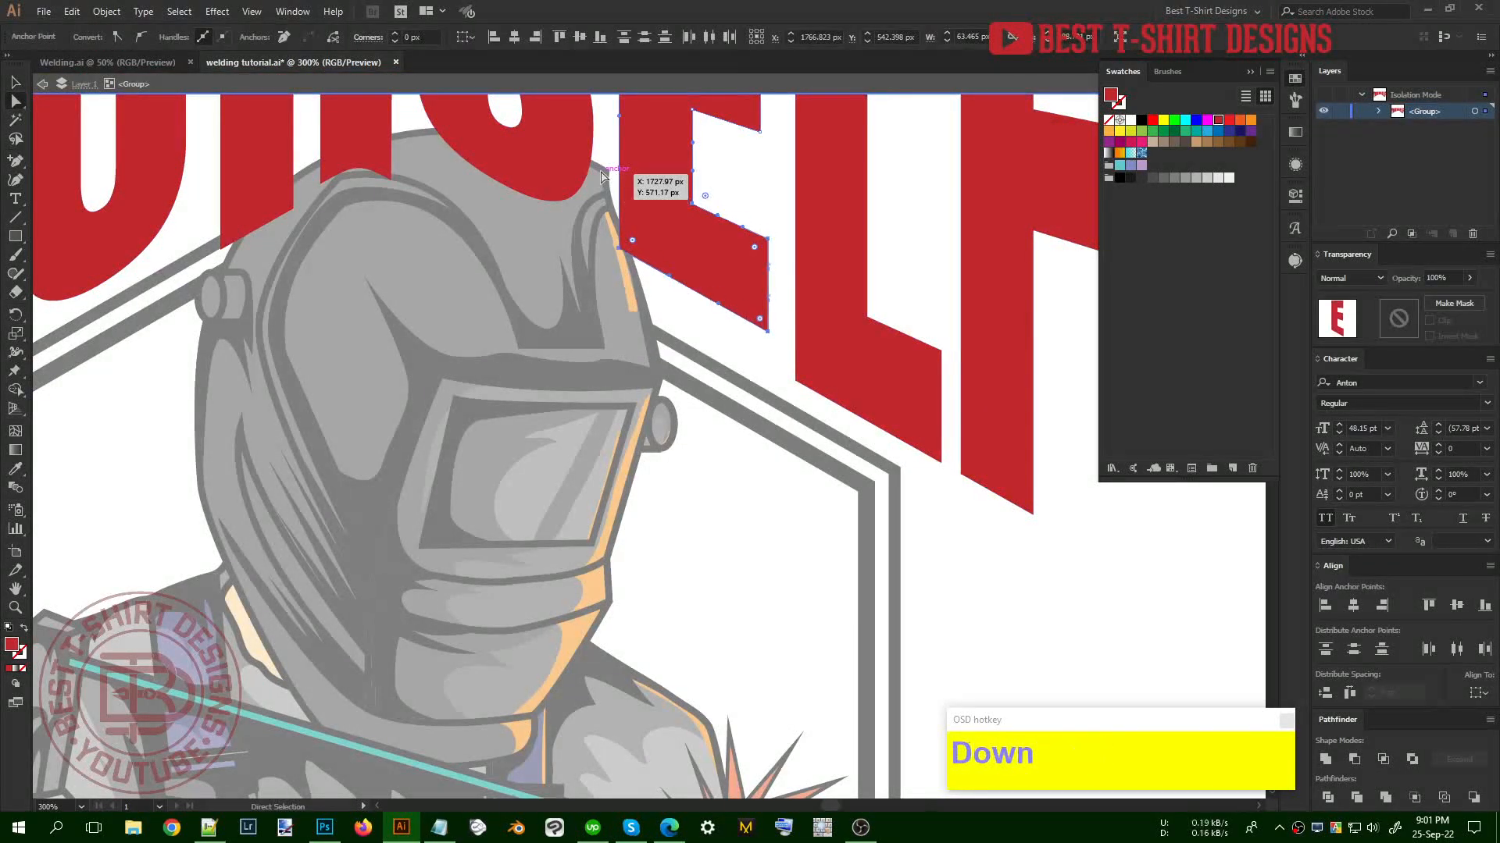
key("Down")
key("Down")
key("Down")
key("Down")
key("Down")
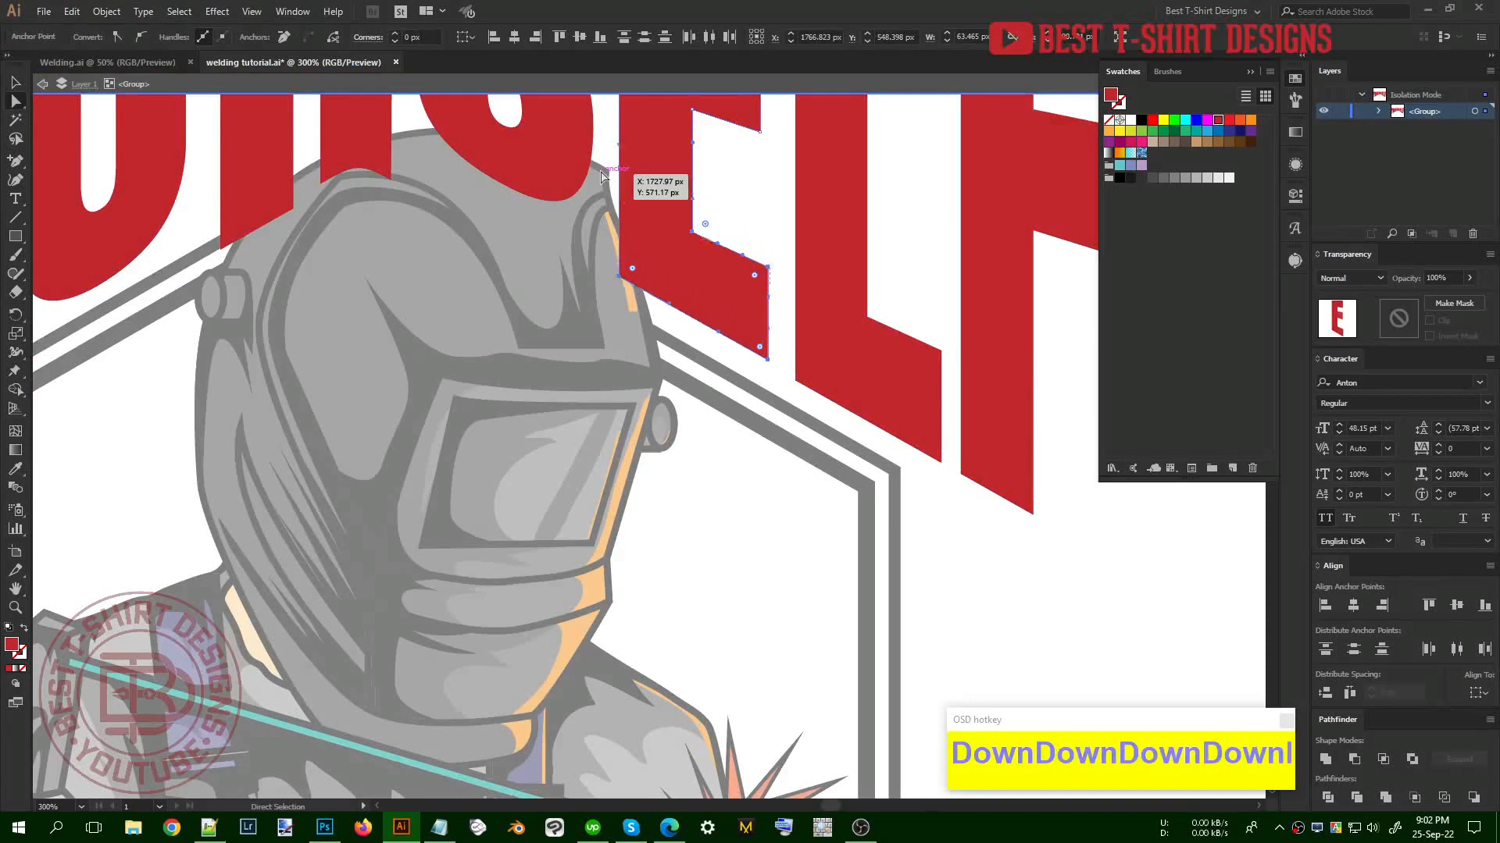
key("v")
double_click(687, 502)
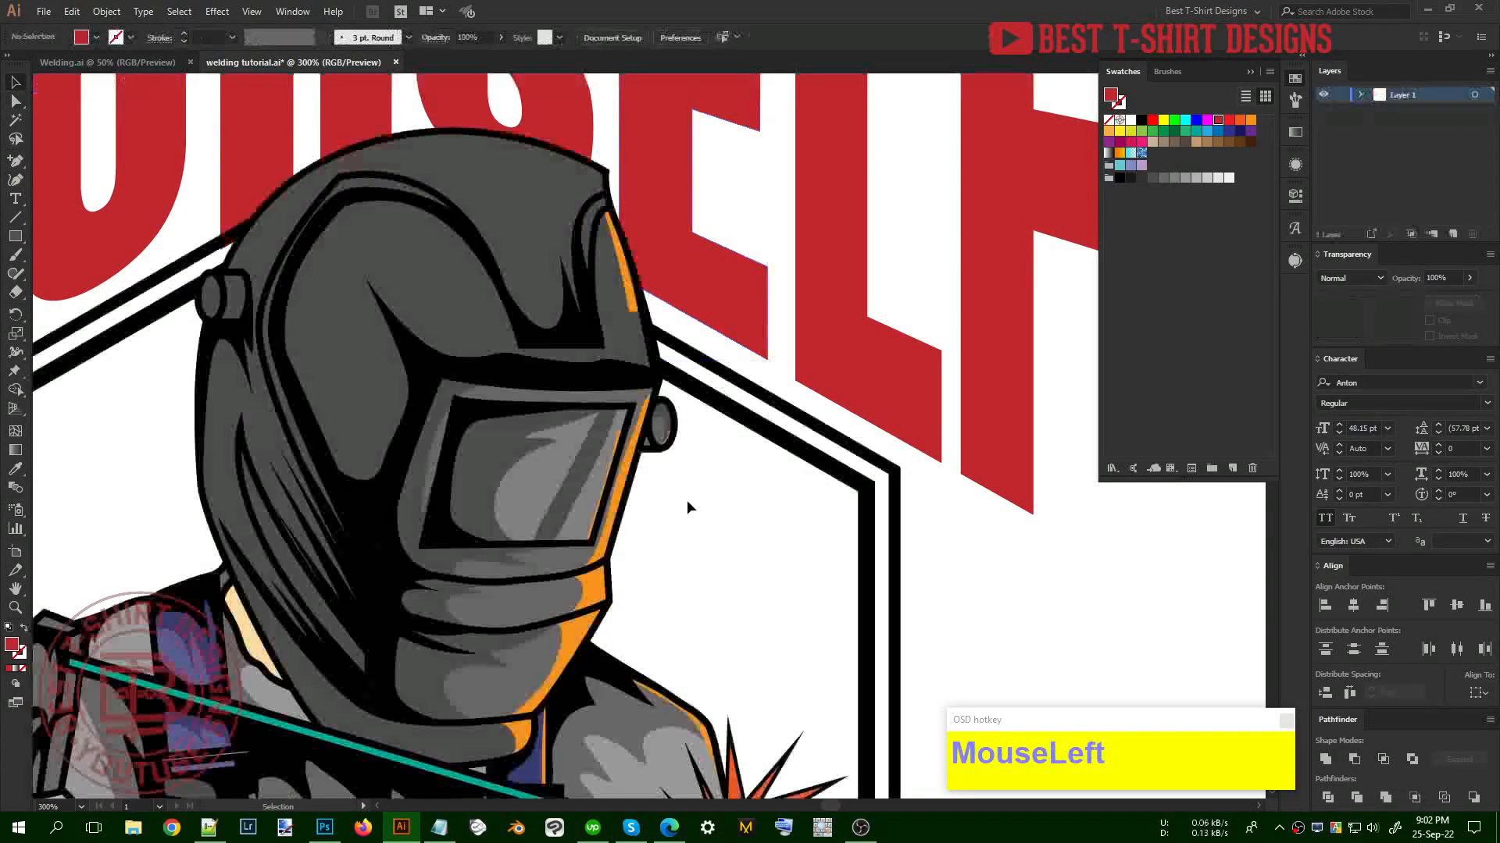
Give the YOURSELF lettering an opacity mask with clipping off, paste the offset shield frame in place inside it and exit mask editing
scroll(637, 358, "down", 1)
scroll(636, 362, "down", 1)
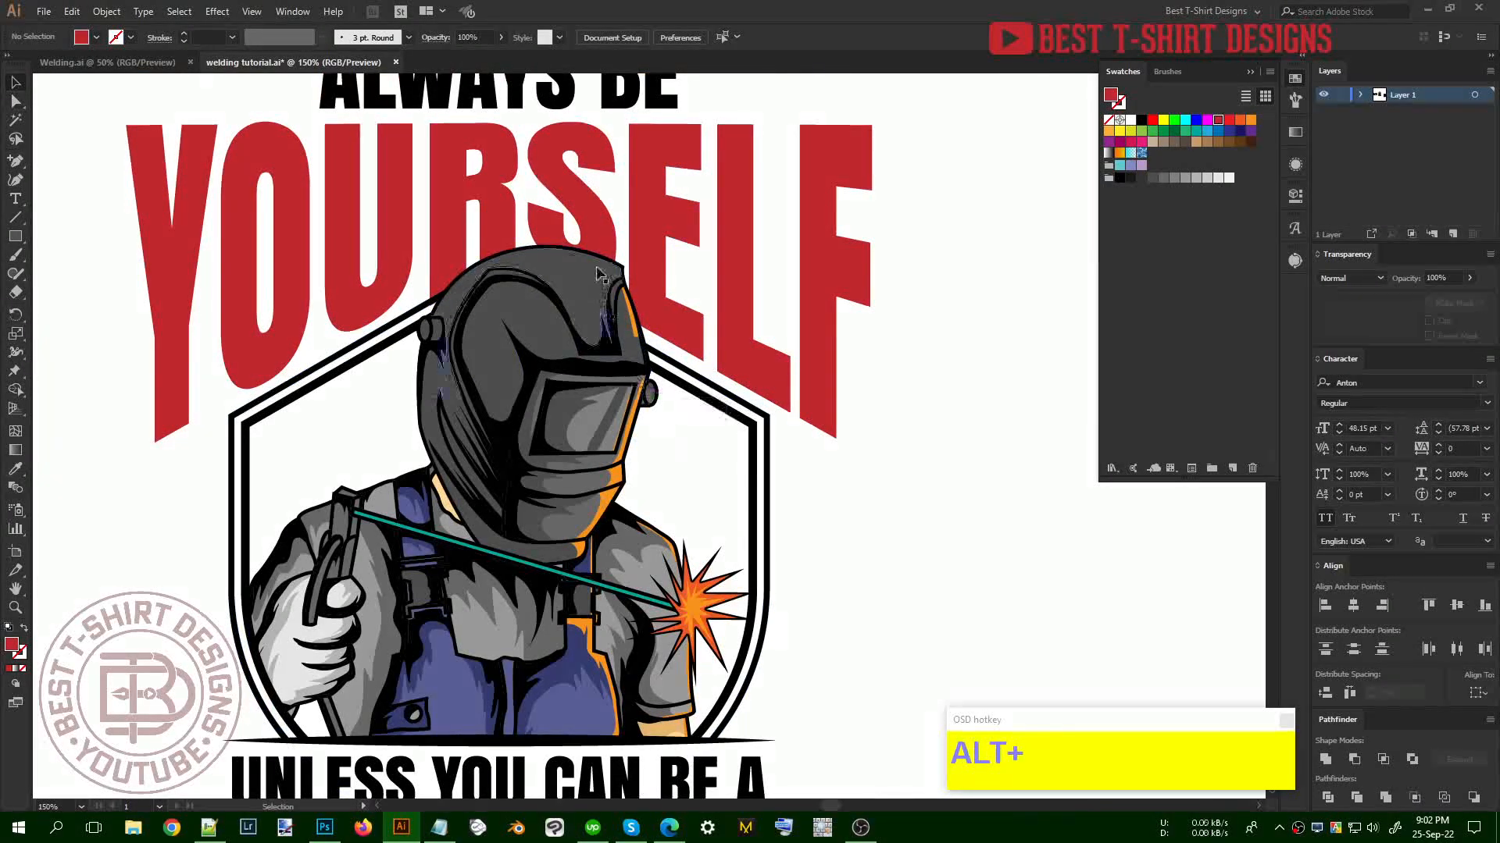
left_click(644, 261)
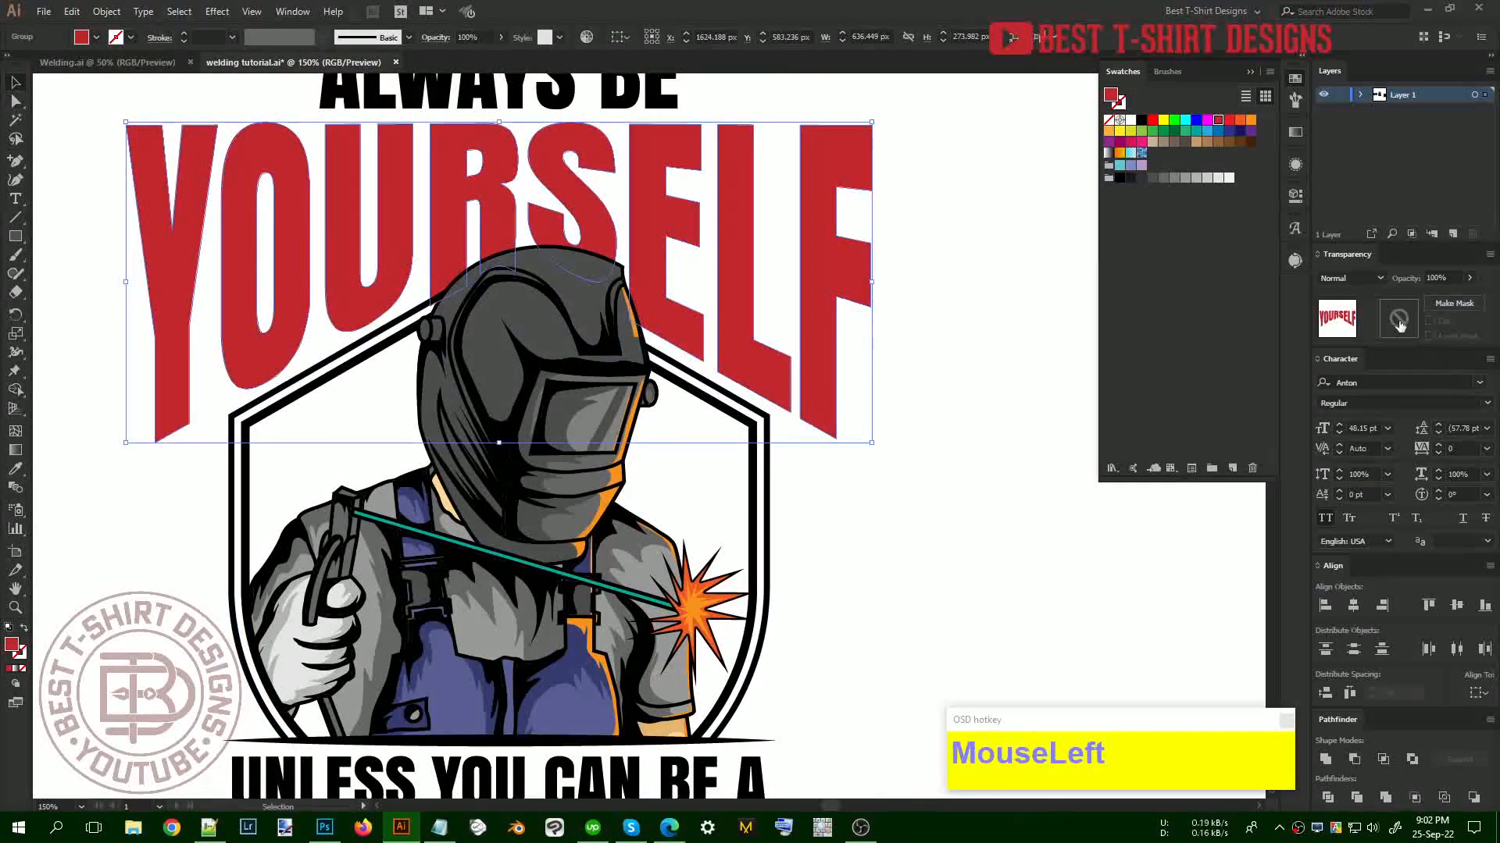
left_click(1398, 324)
left_click(1429, 320)
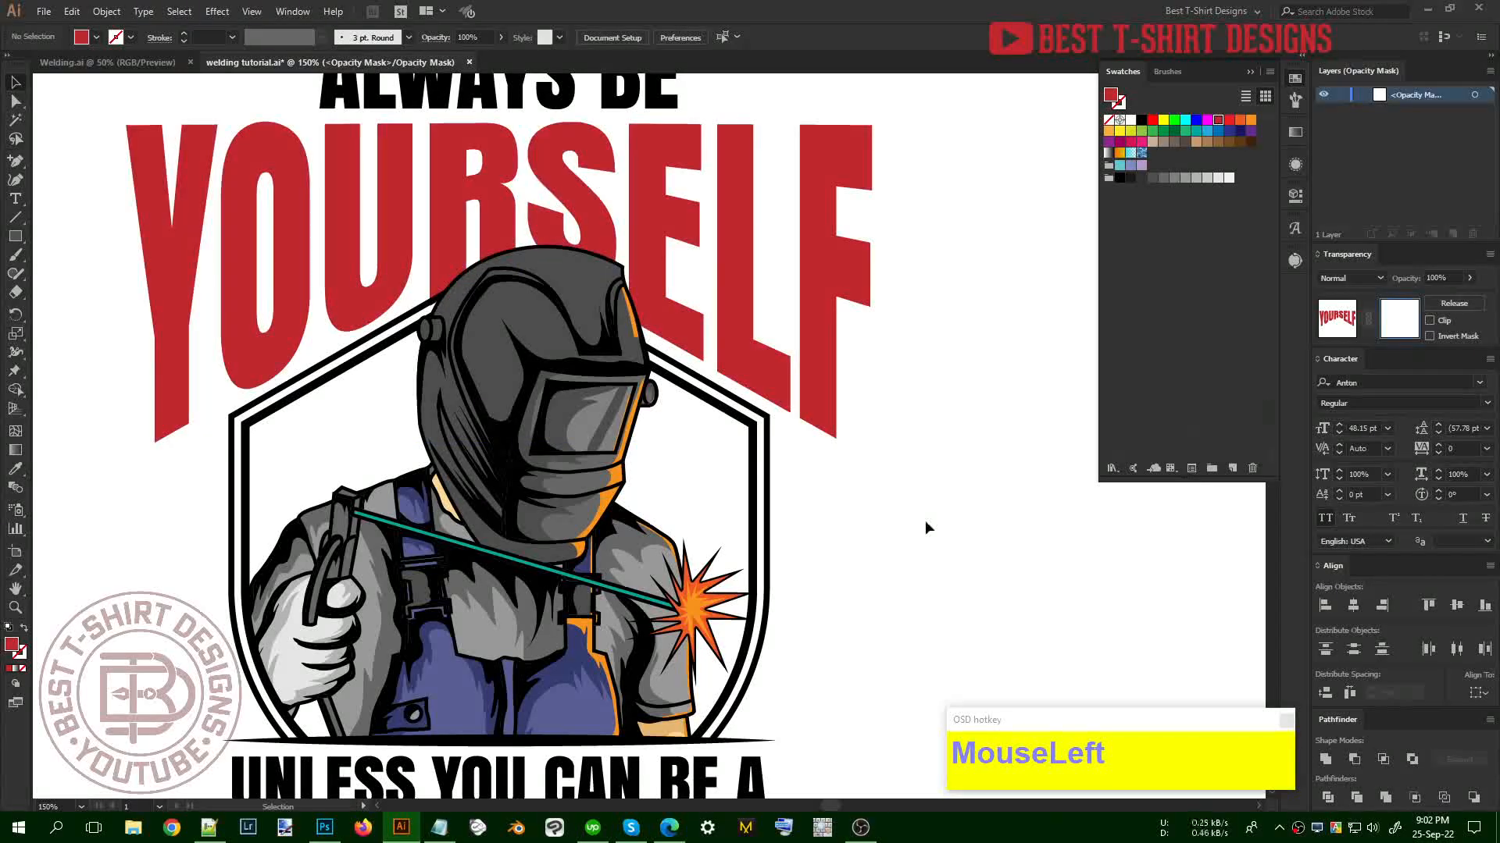
scroll(896, 523, "down", 2)
key("ctrl")
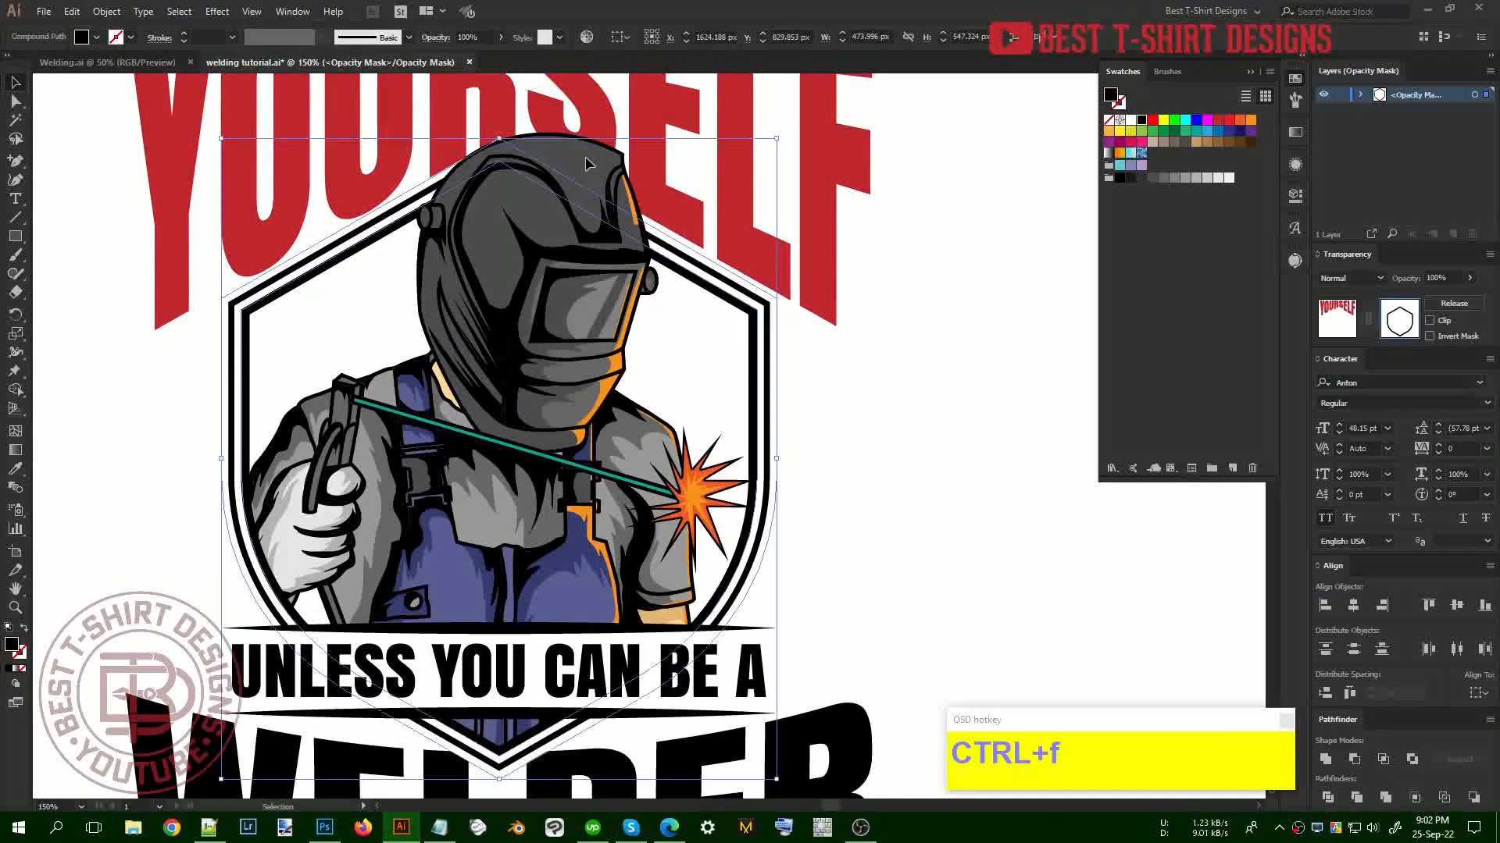
scroll(422, 109, "up", 2)
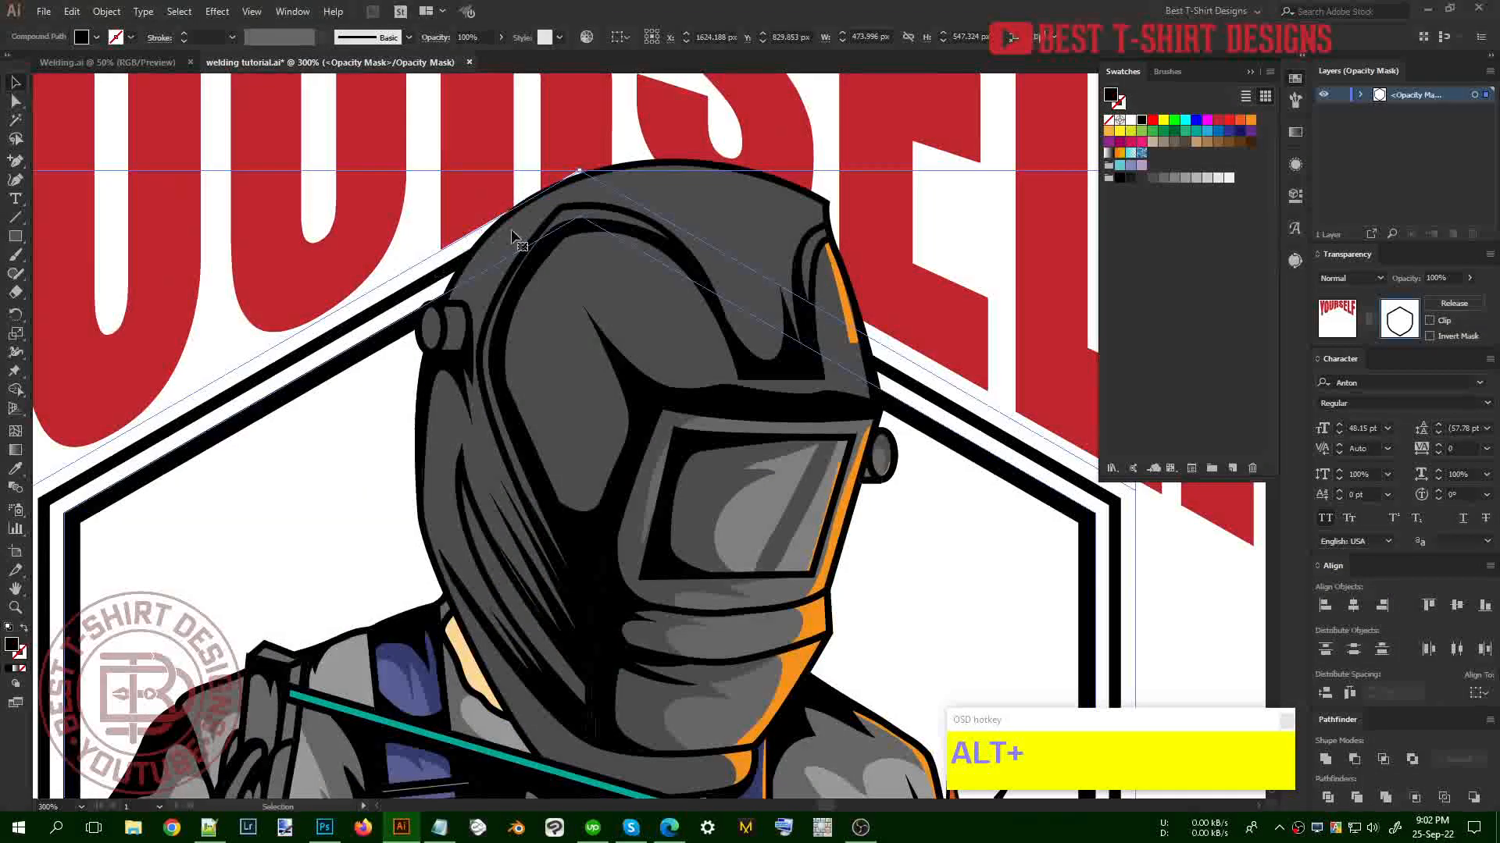
scroll(996, 330, "down", 2)
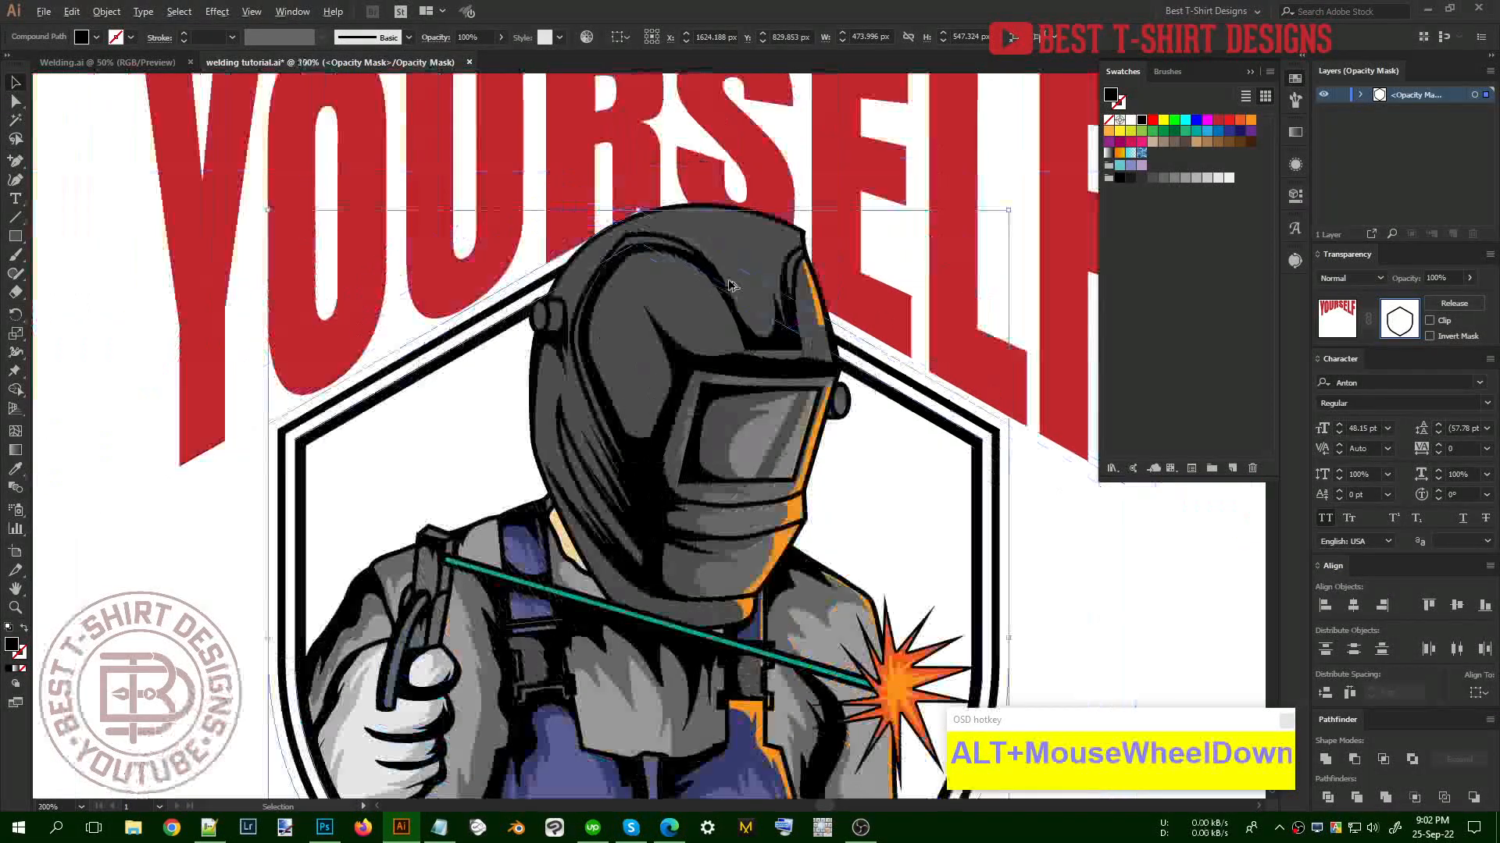
left_click(1056, 531)
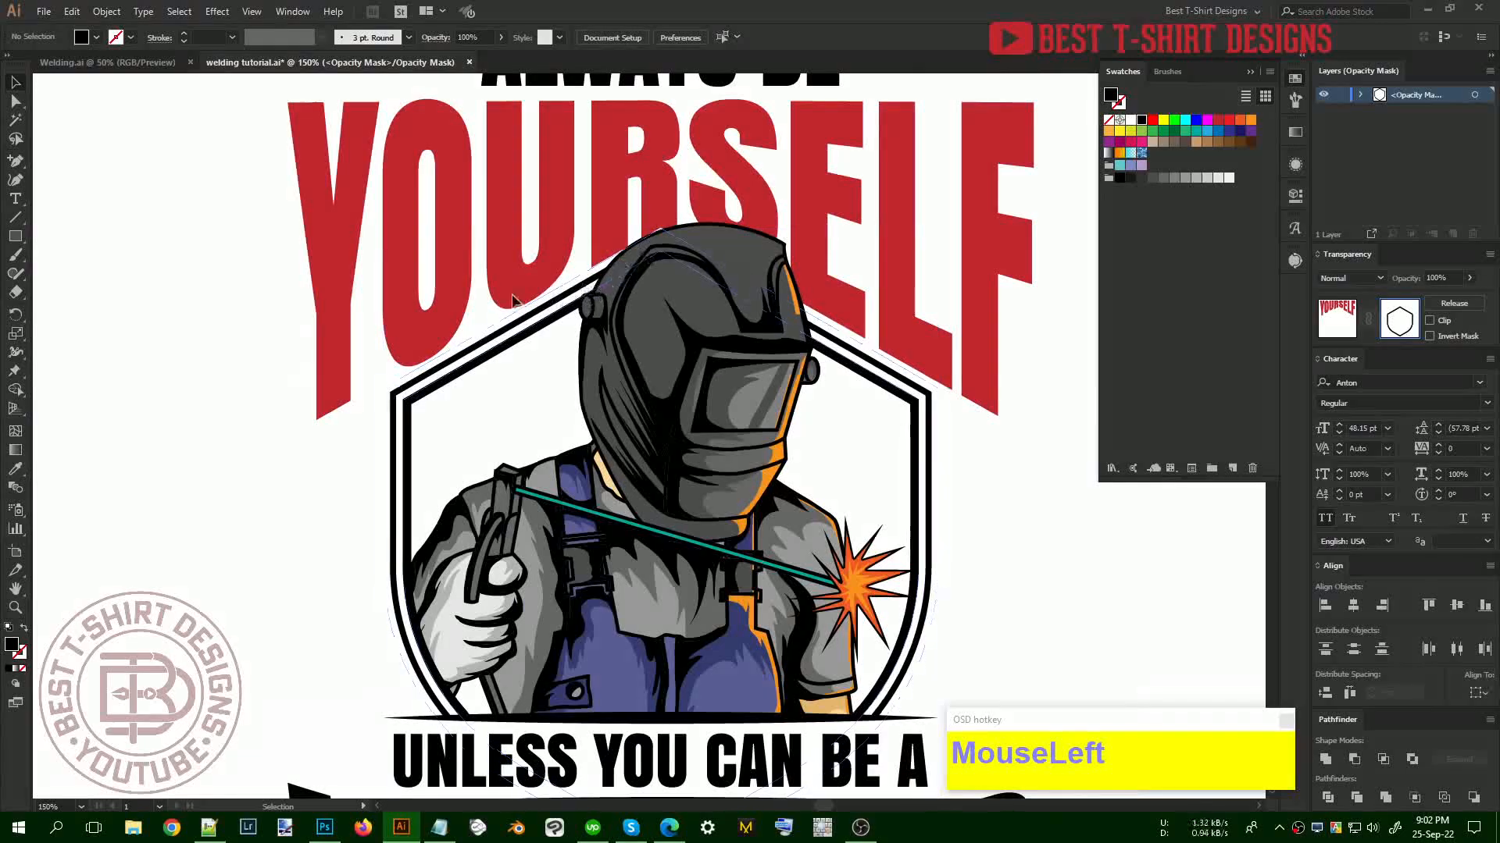
left_click(1330, 320)
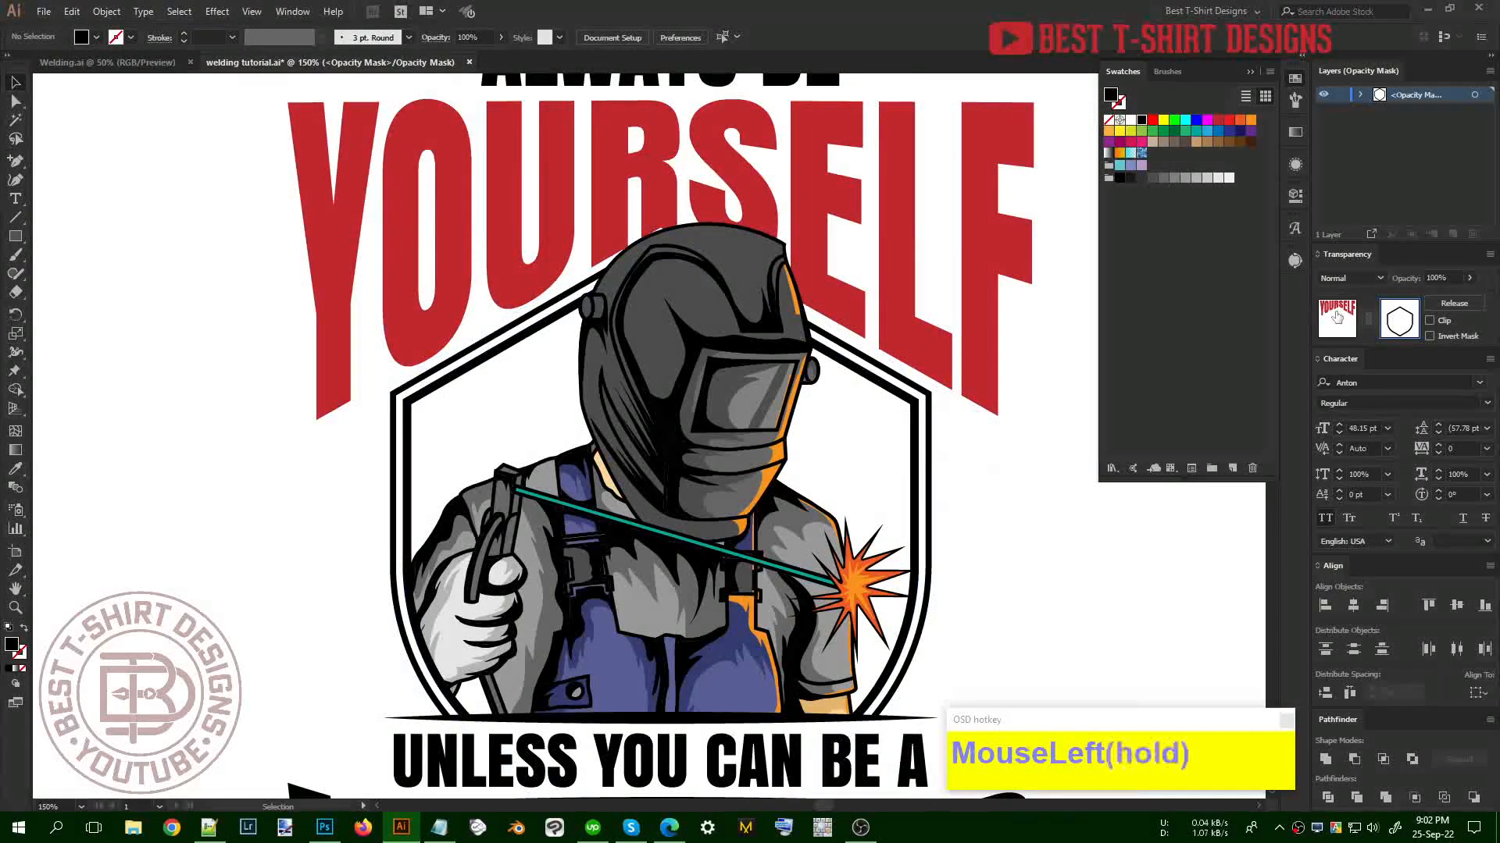
Isolate the welder illustration group and select the upper helmet artwork
double_click(695, 310)
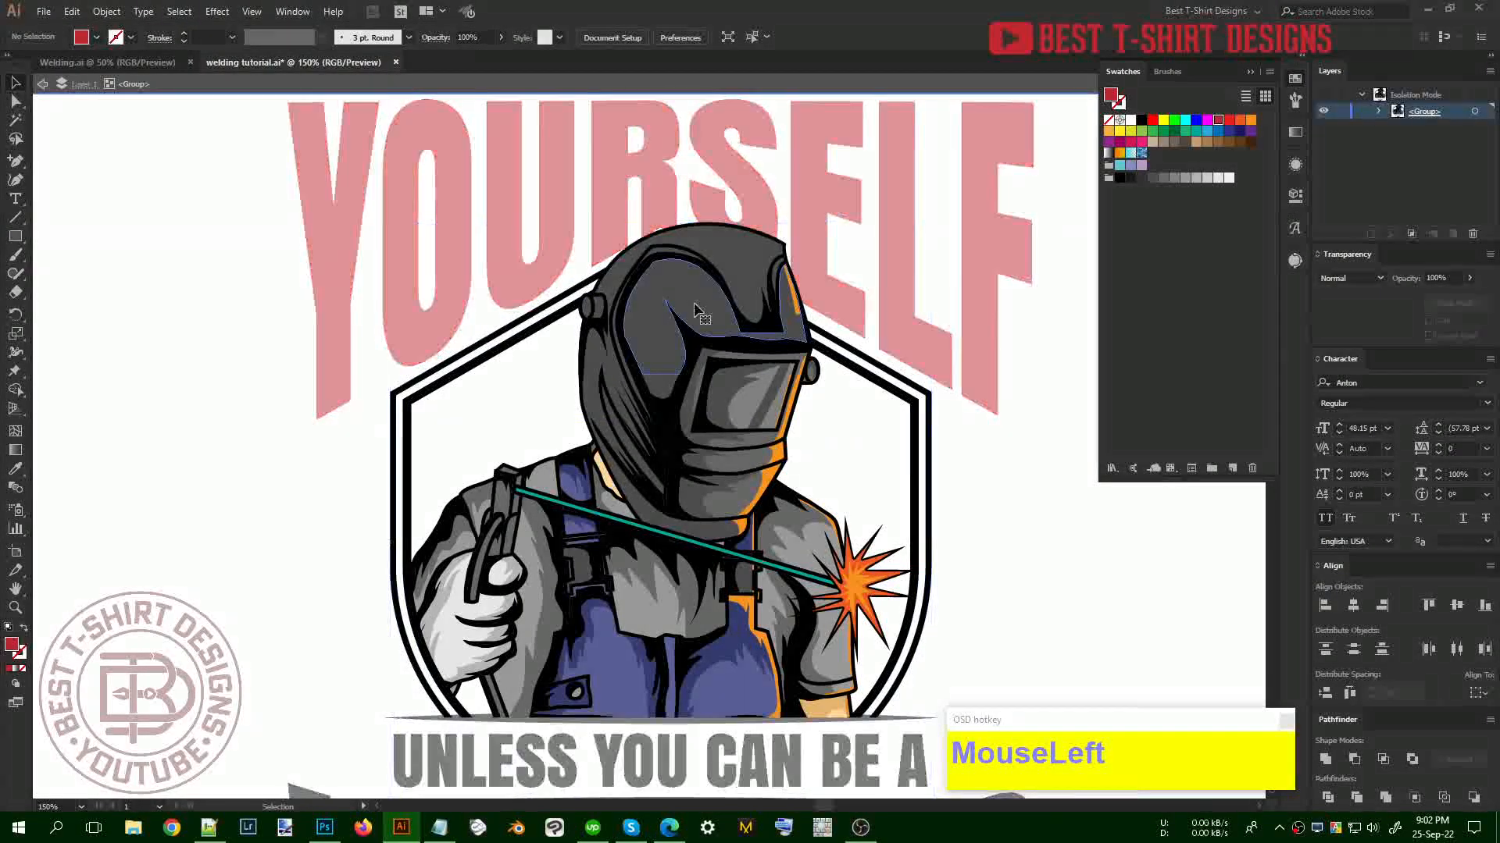
left_click(695, 310)
key("ctrl+alt+f")
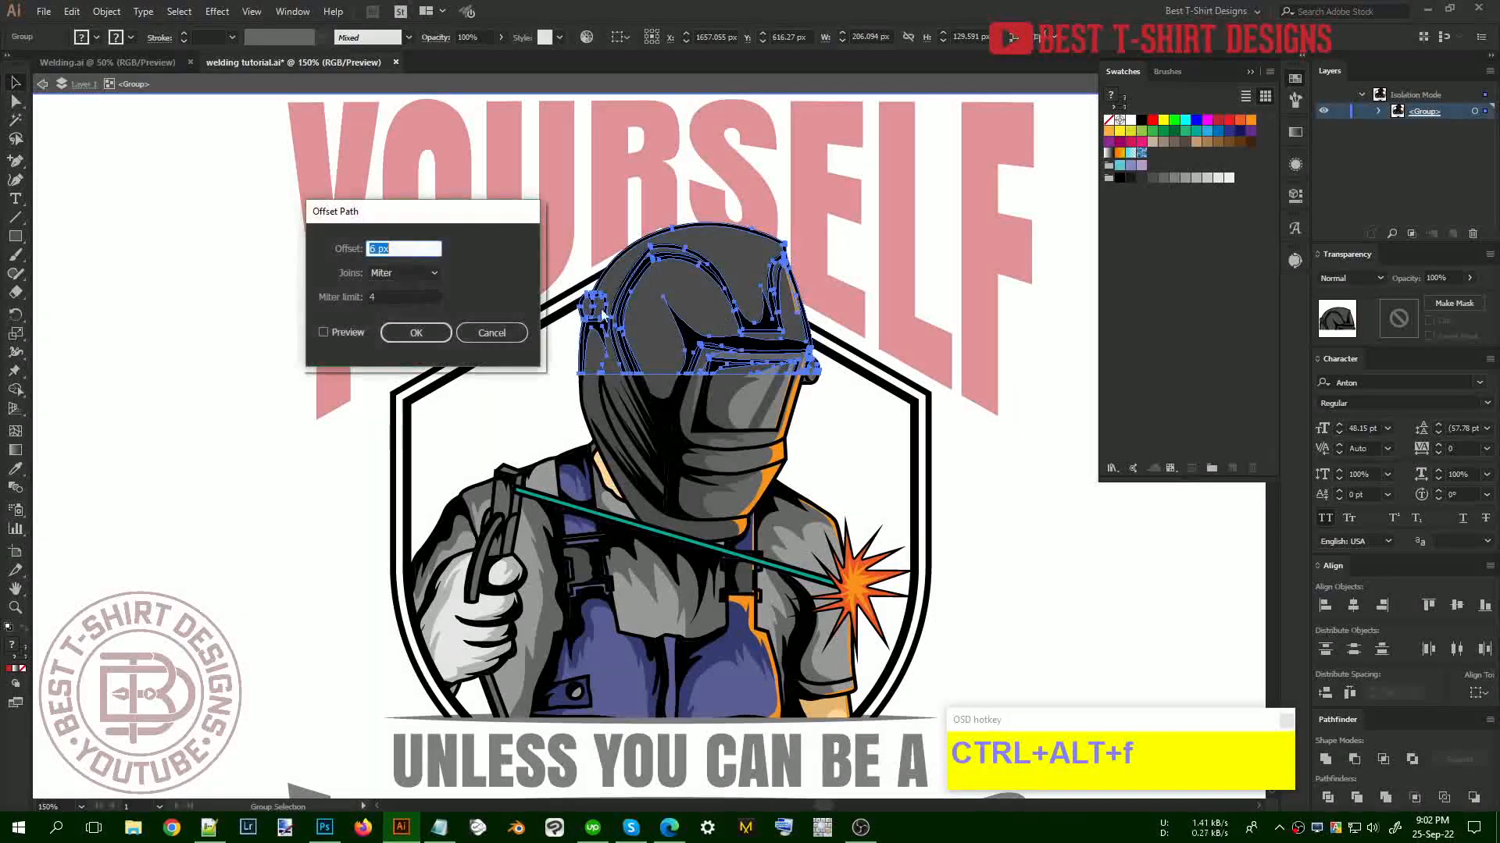
left_click(344, 331)
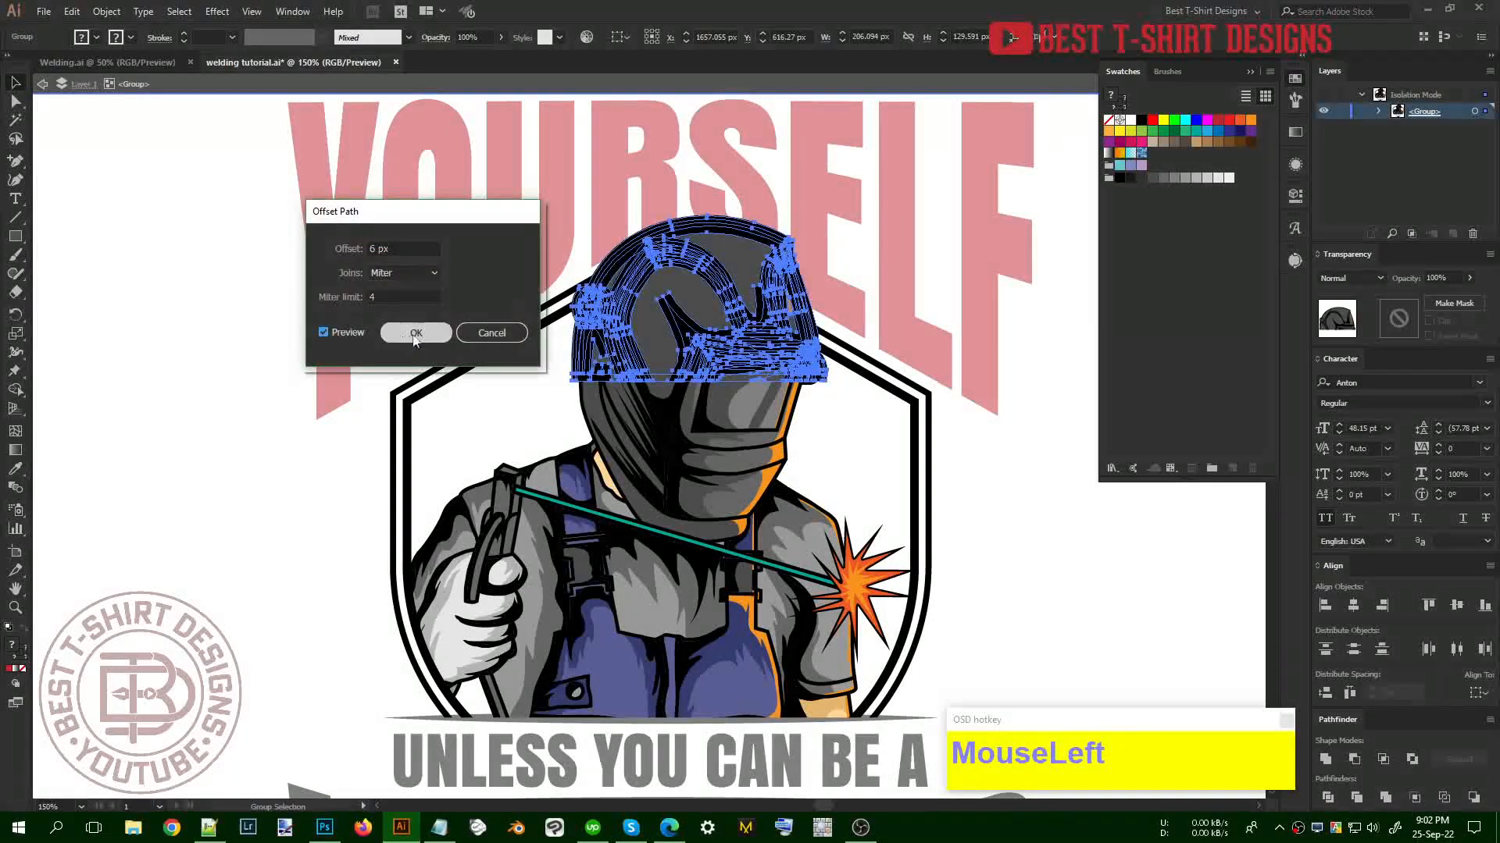
left_click(492, 332)
Offset the upper helmet paths by 6 px with round joins, cut the offset shapes to the clipboard and exit isolation
scroll(781, 236, "up", 4)
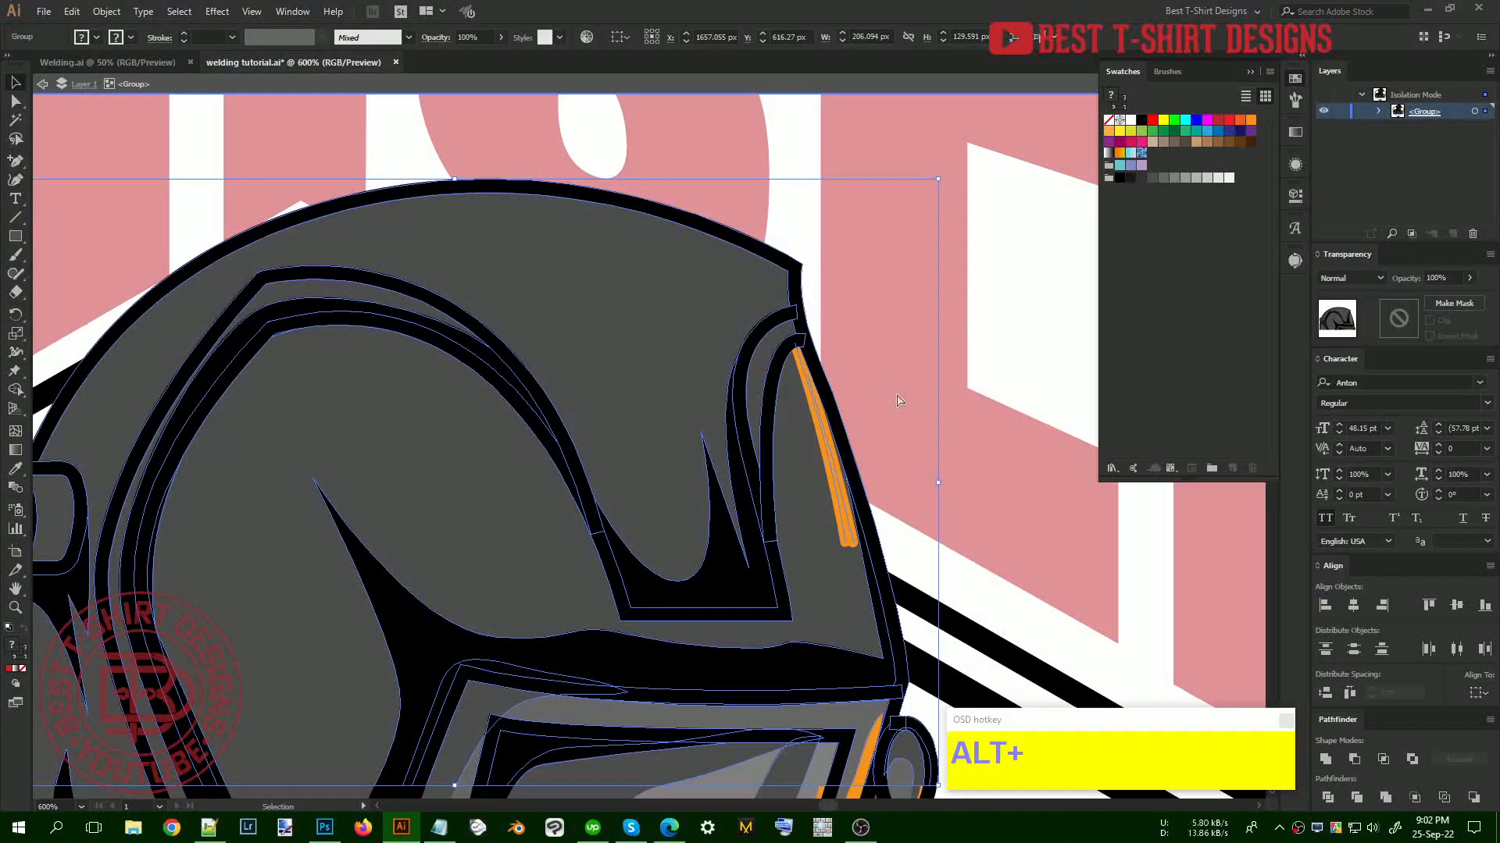
key("ctrl+alt+f")
left_click(340, 332)
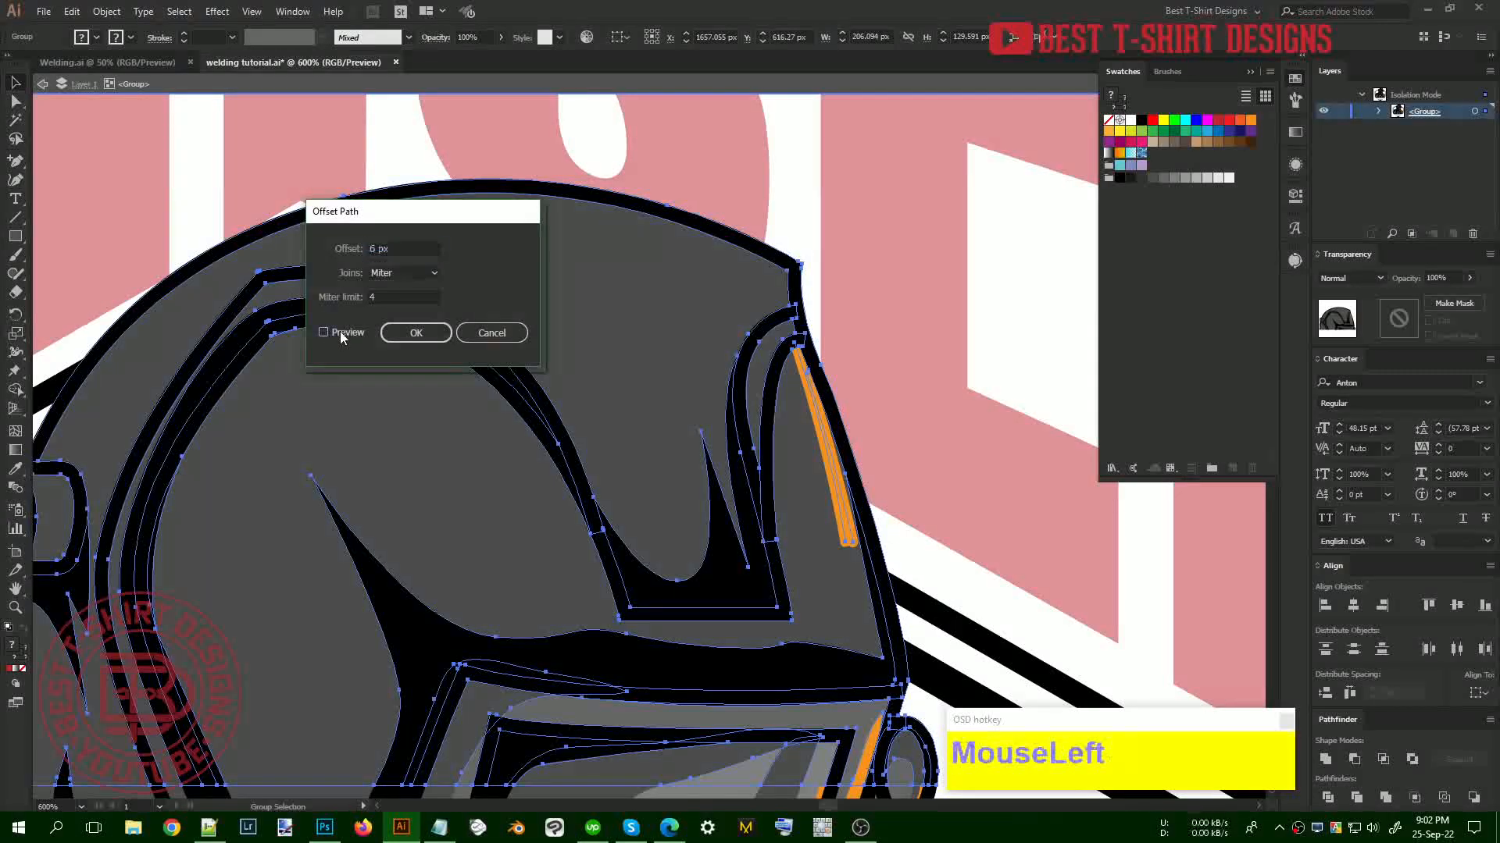
left_click(414, 272)
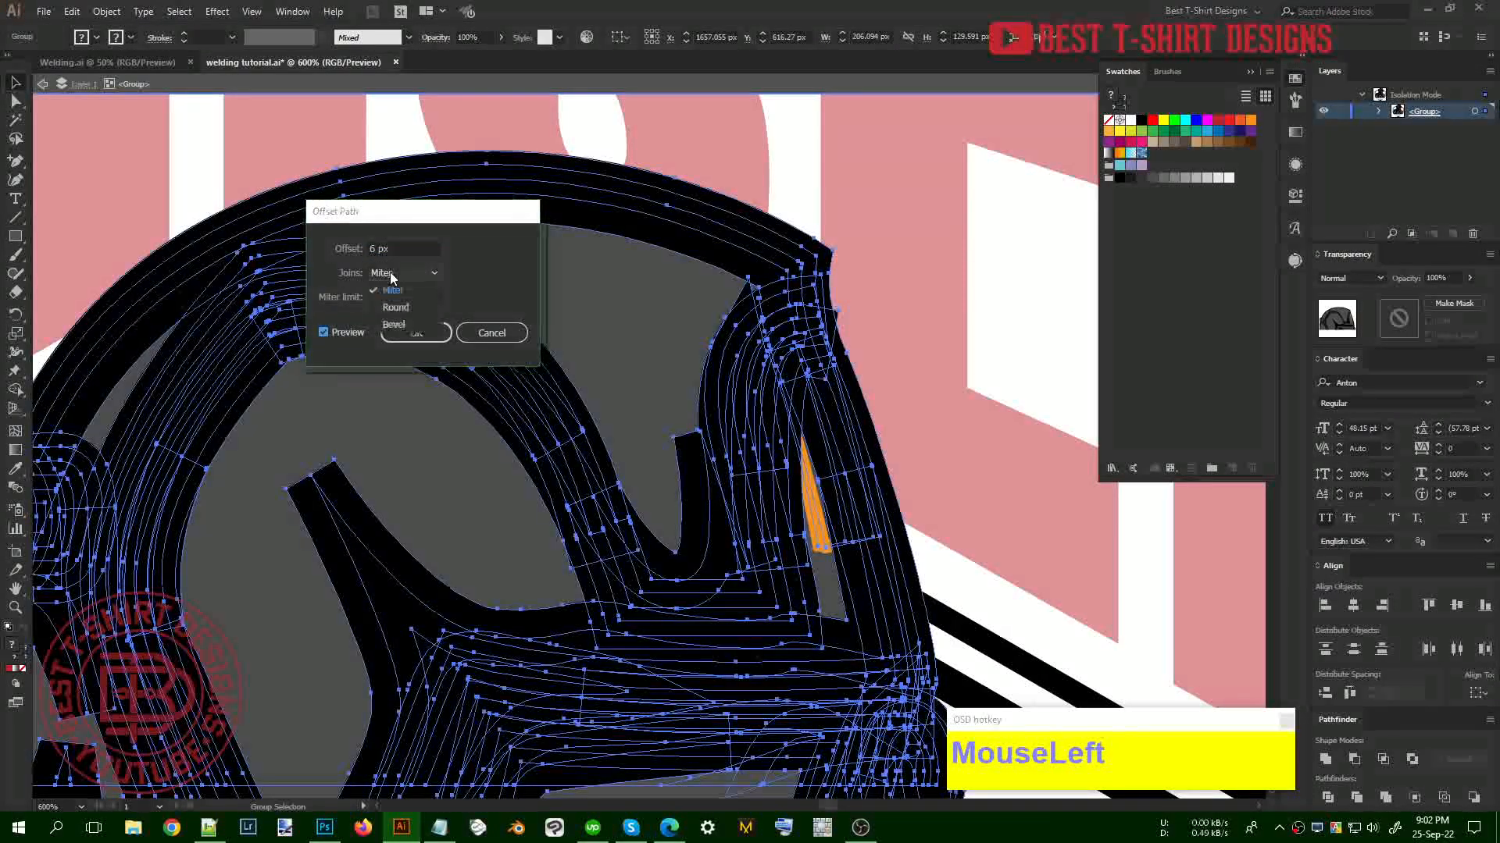
left_click(387, 298)
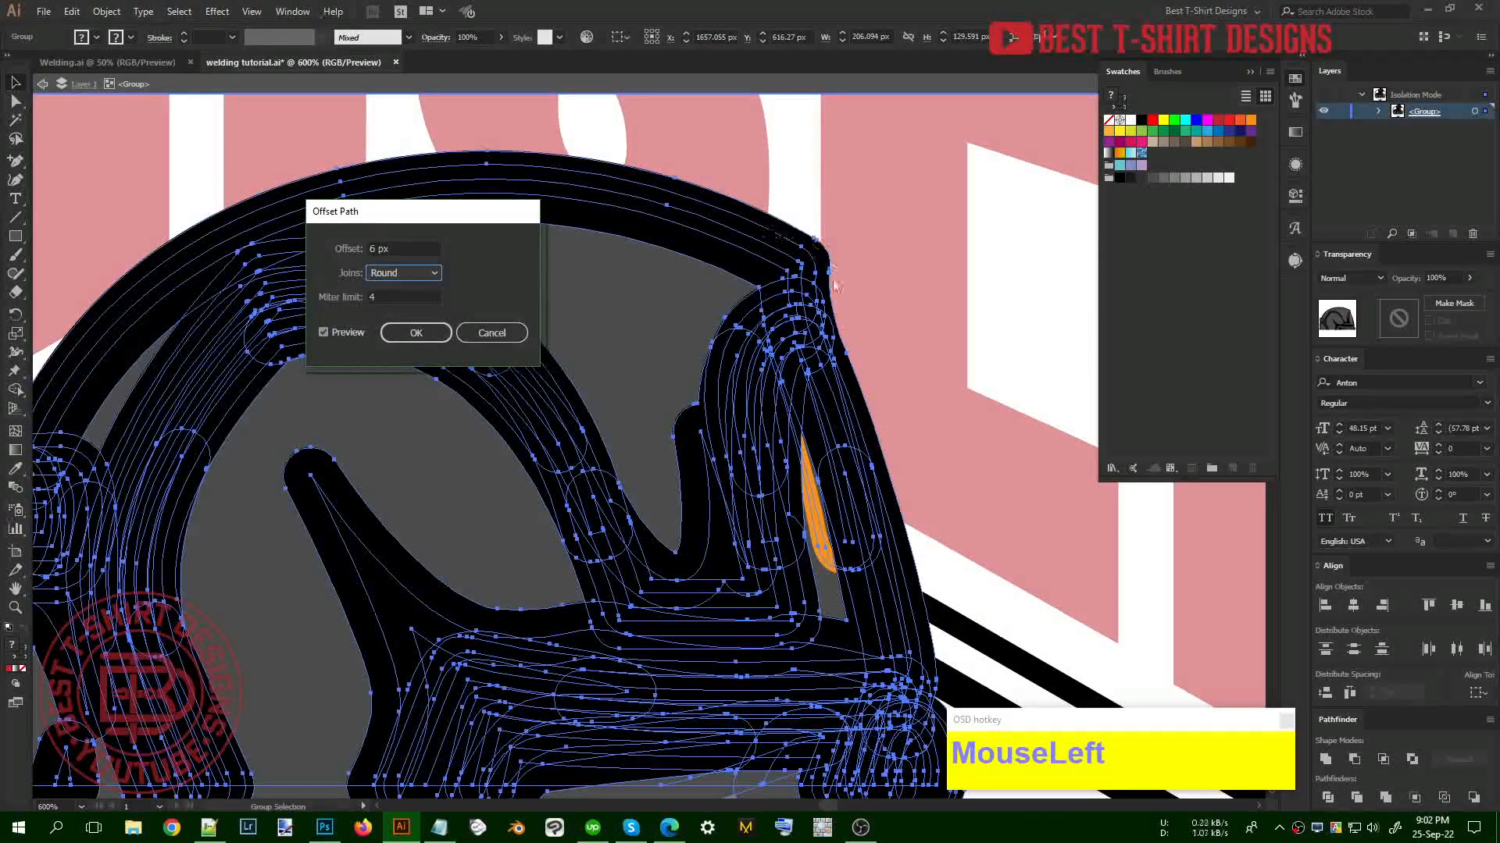
left_click(416, 333)
scroll(660, 303, "down", 1, "alt")
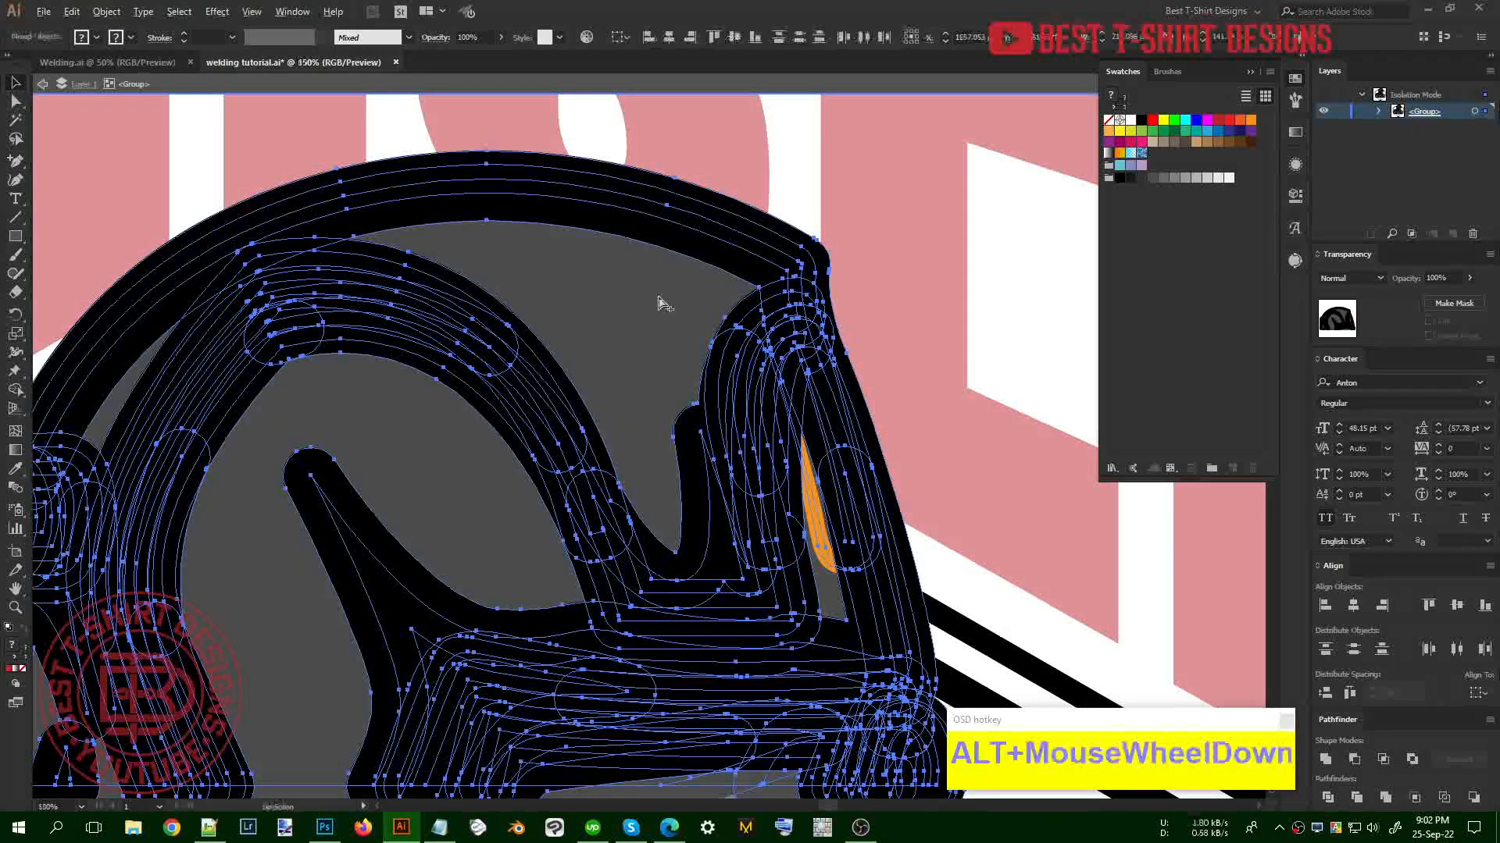
key("ctrl+0")
double_click(981, 461)
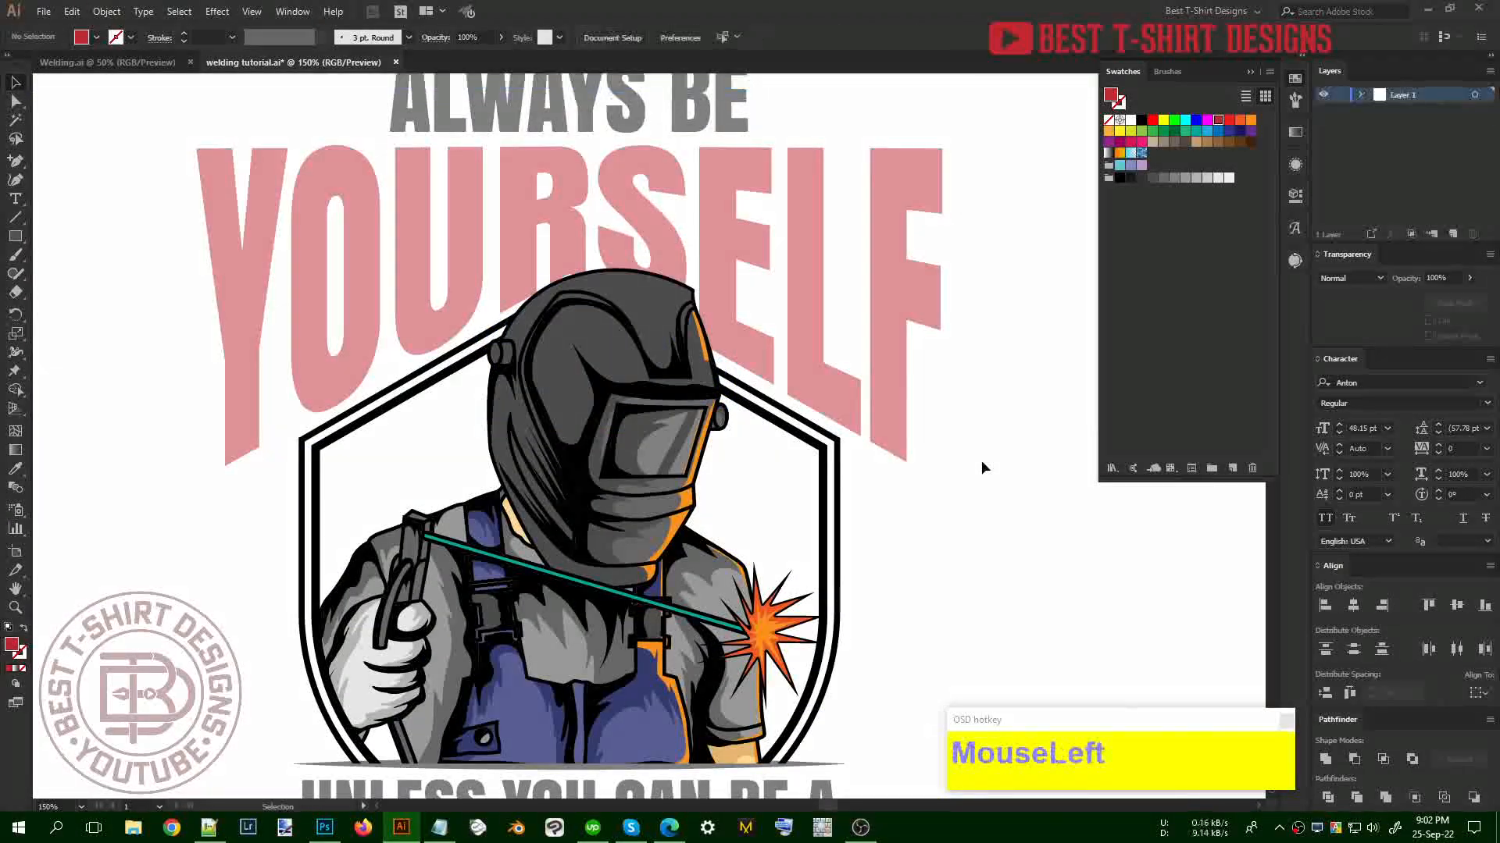
Reopen the YOURSELF lettering's opacity mask and paste the offset helmet shapes in place inside it
left_click(891, 386)
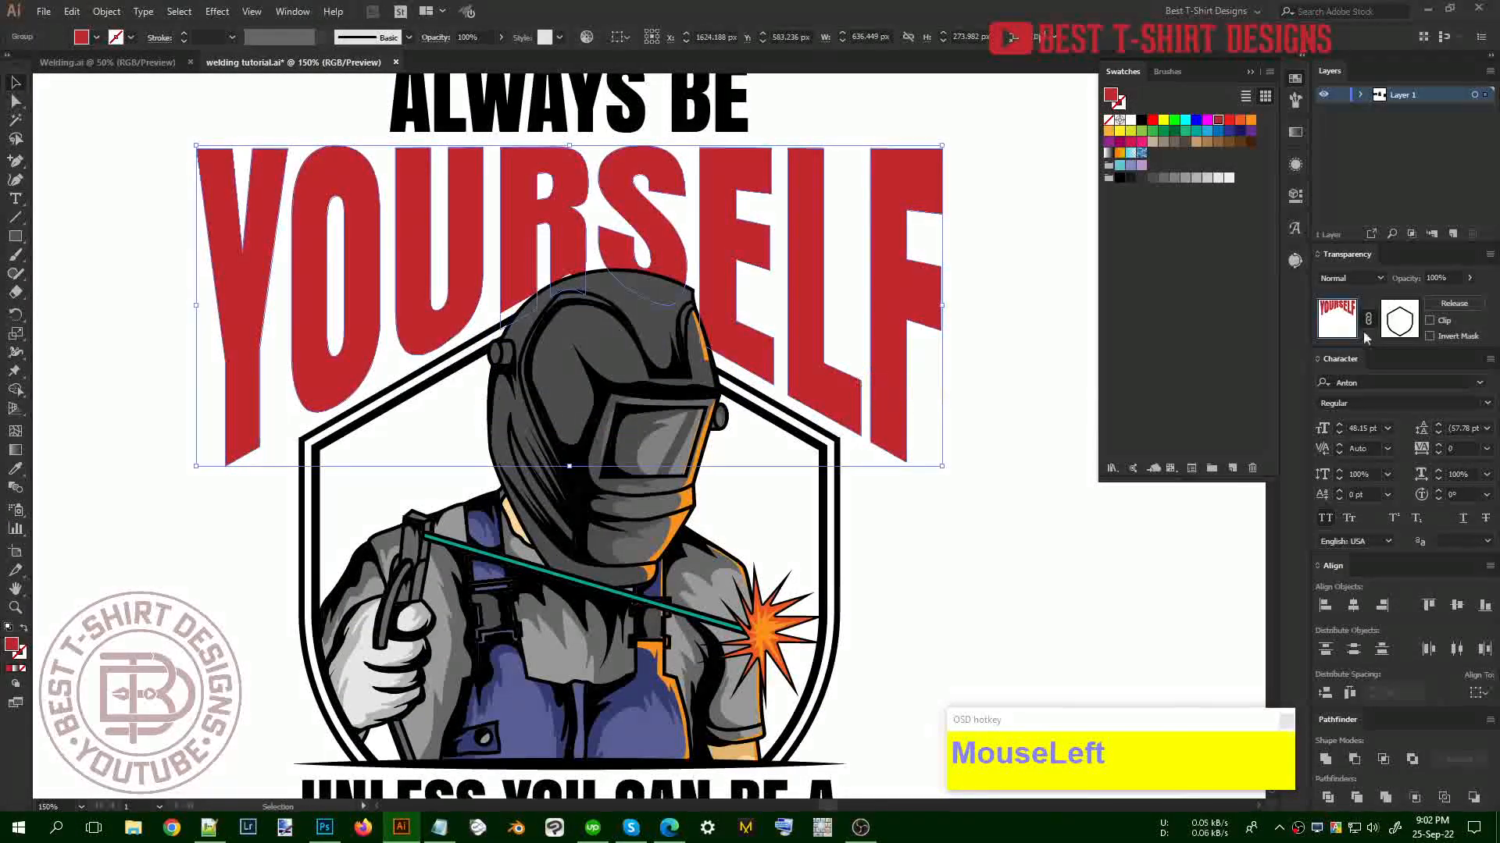
left_click(1409, 316)
key("ctrl+f")
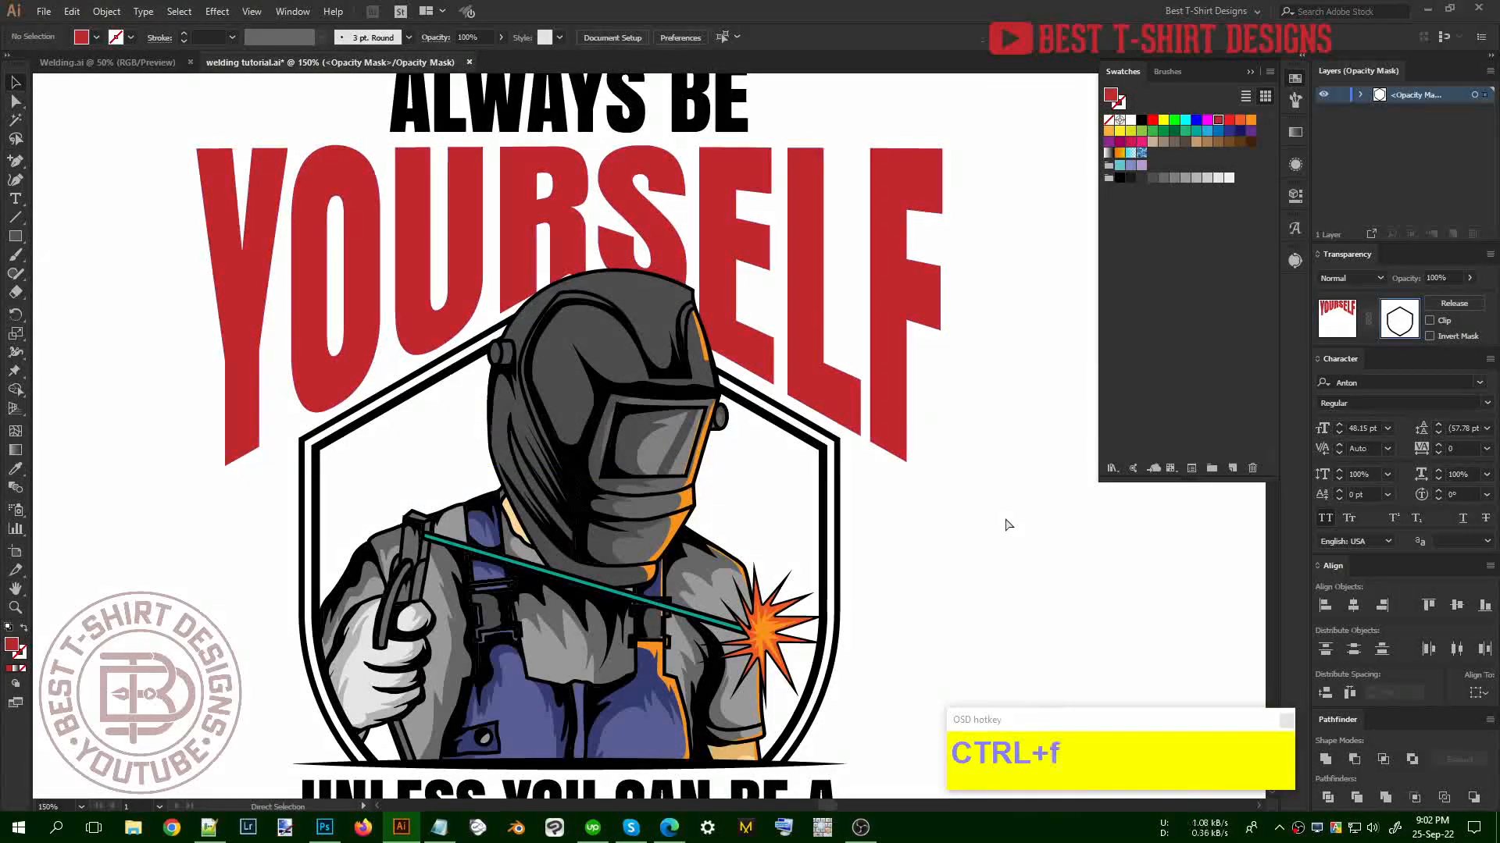
left_click(981, 518)
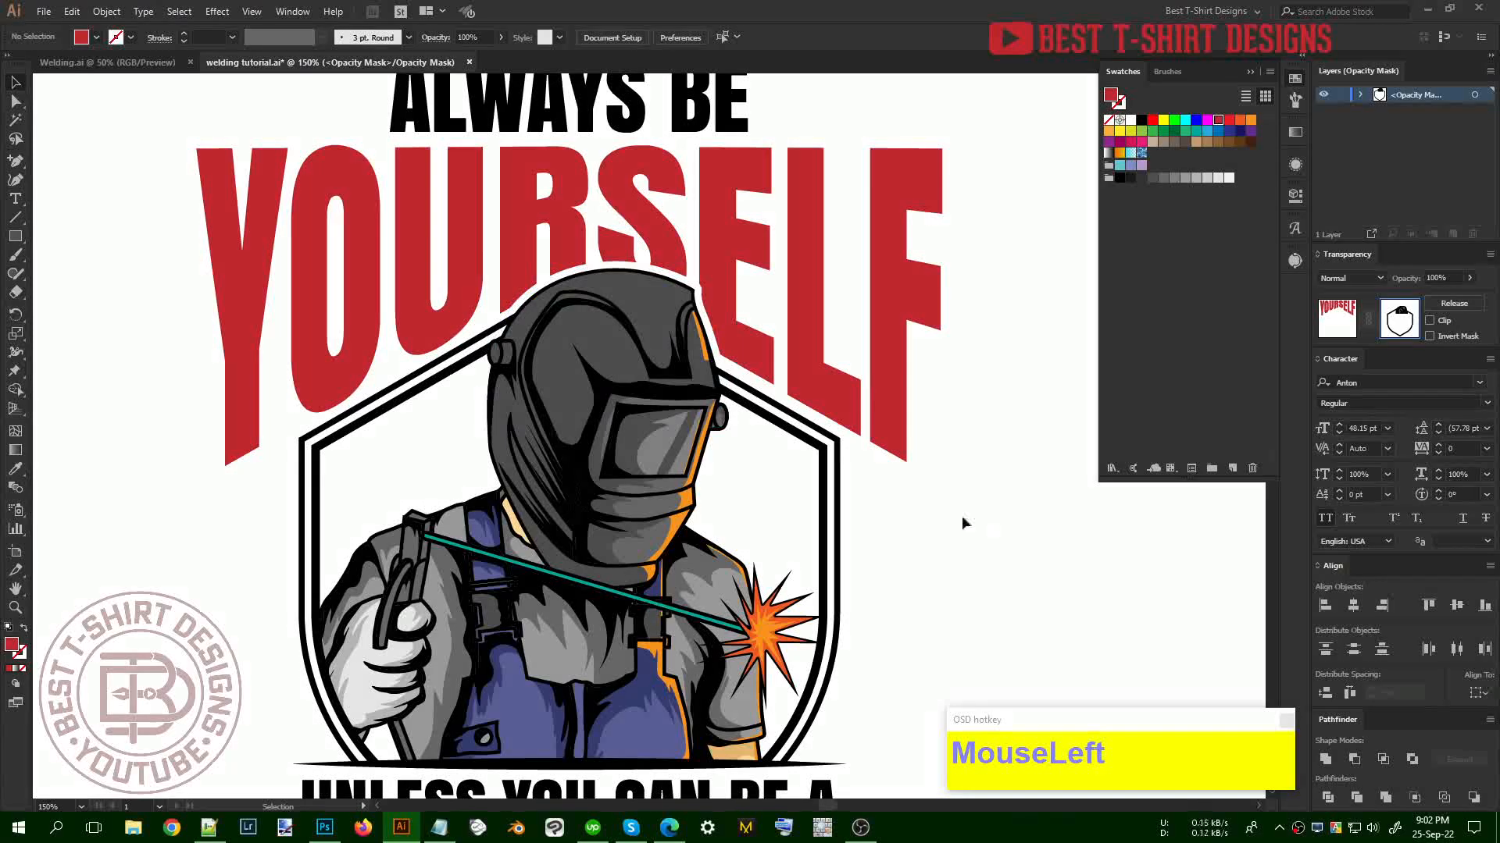
Select all the frame and helmet shapes inside the opacity mask, expand them and fill them black
left_click(589, 364)
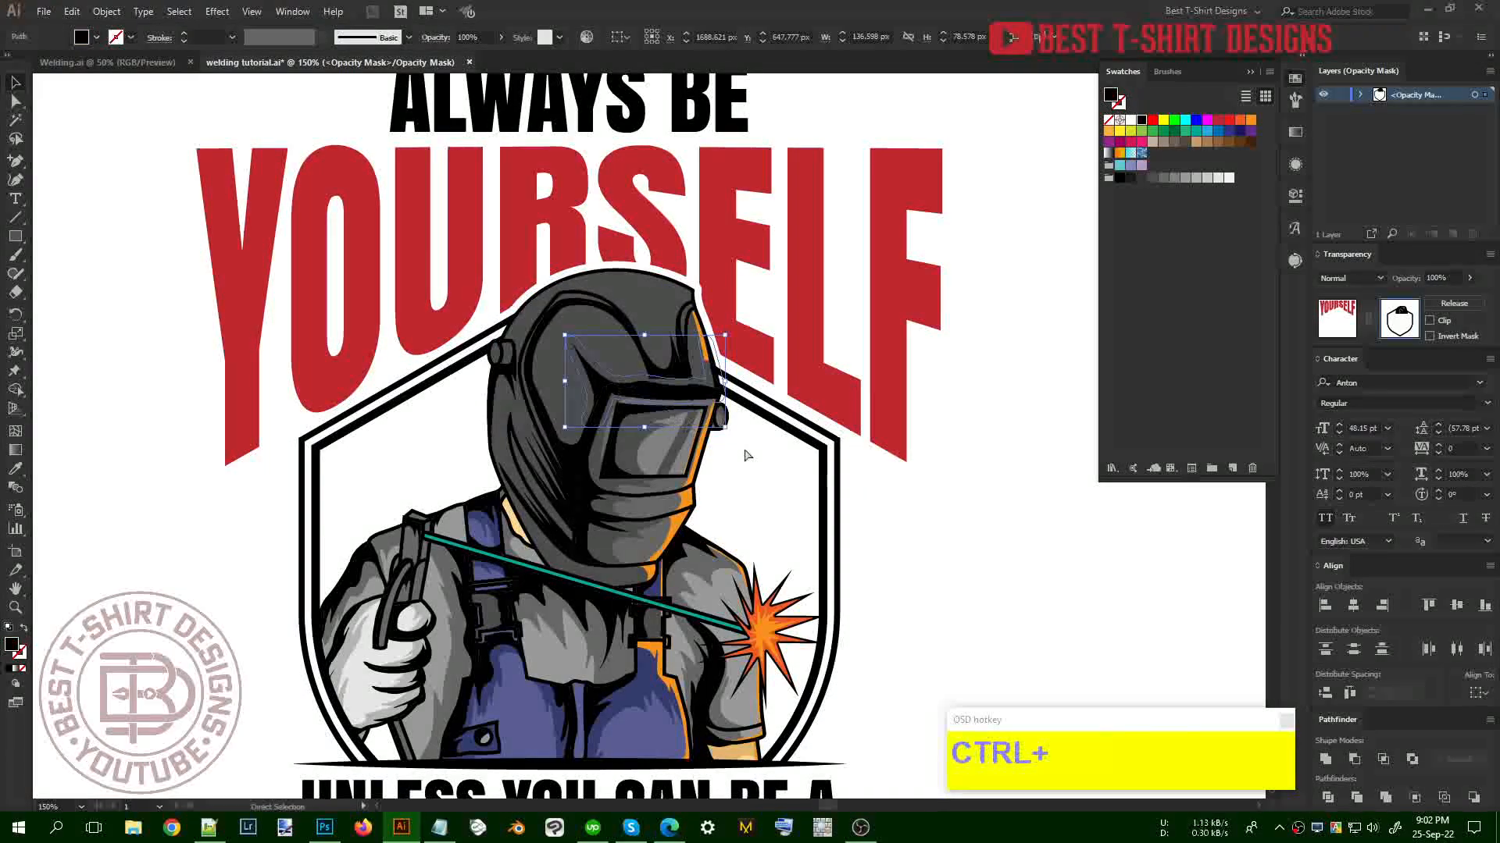
key("ctrl+a")
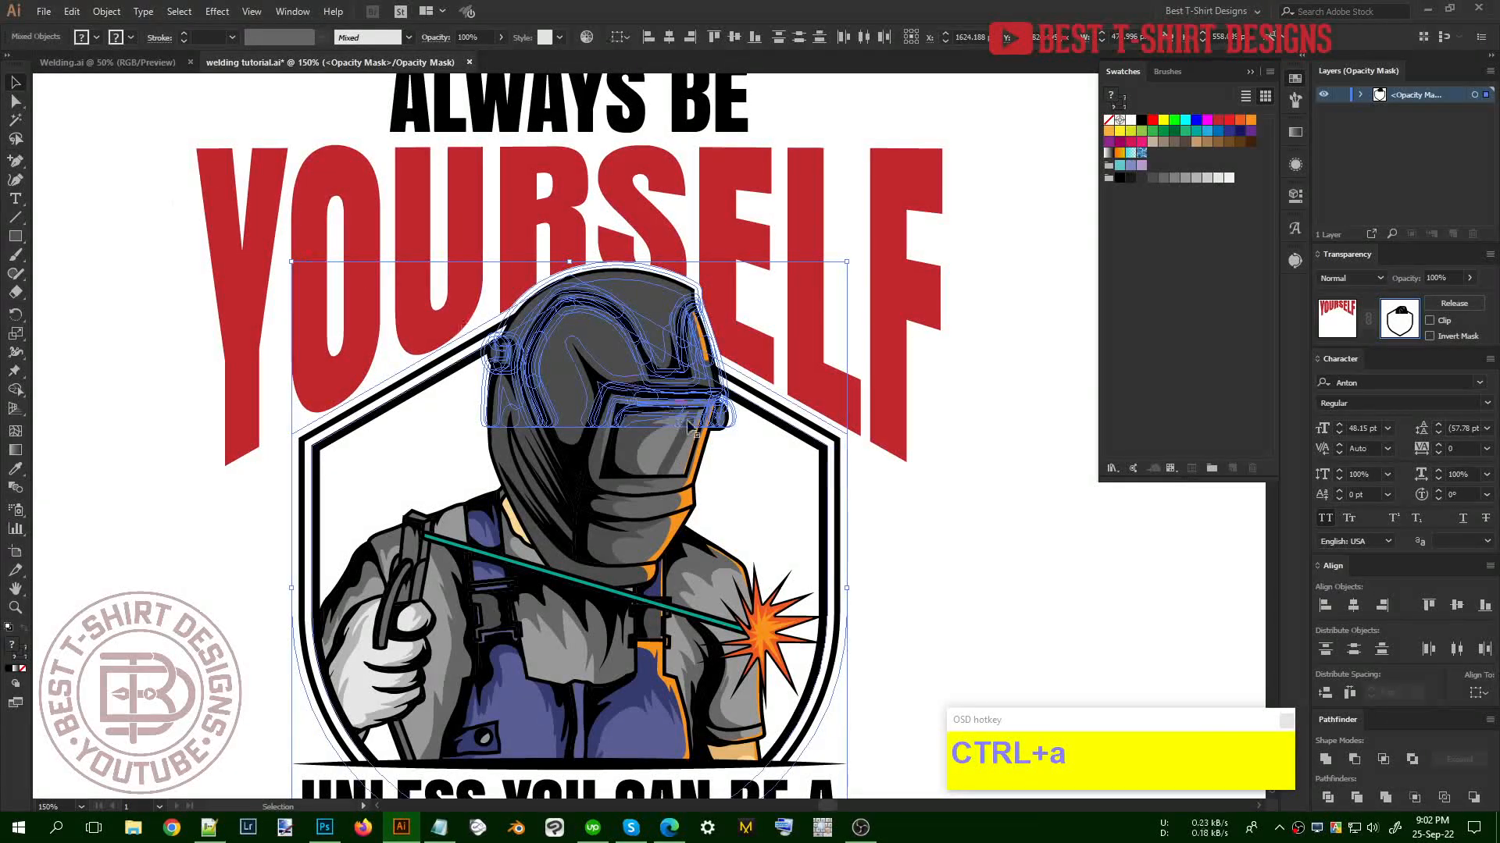
left_click(429, 426)
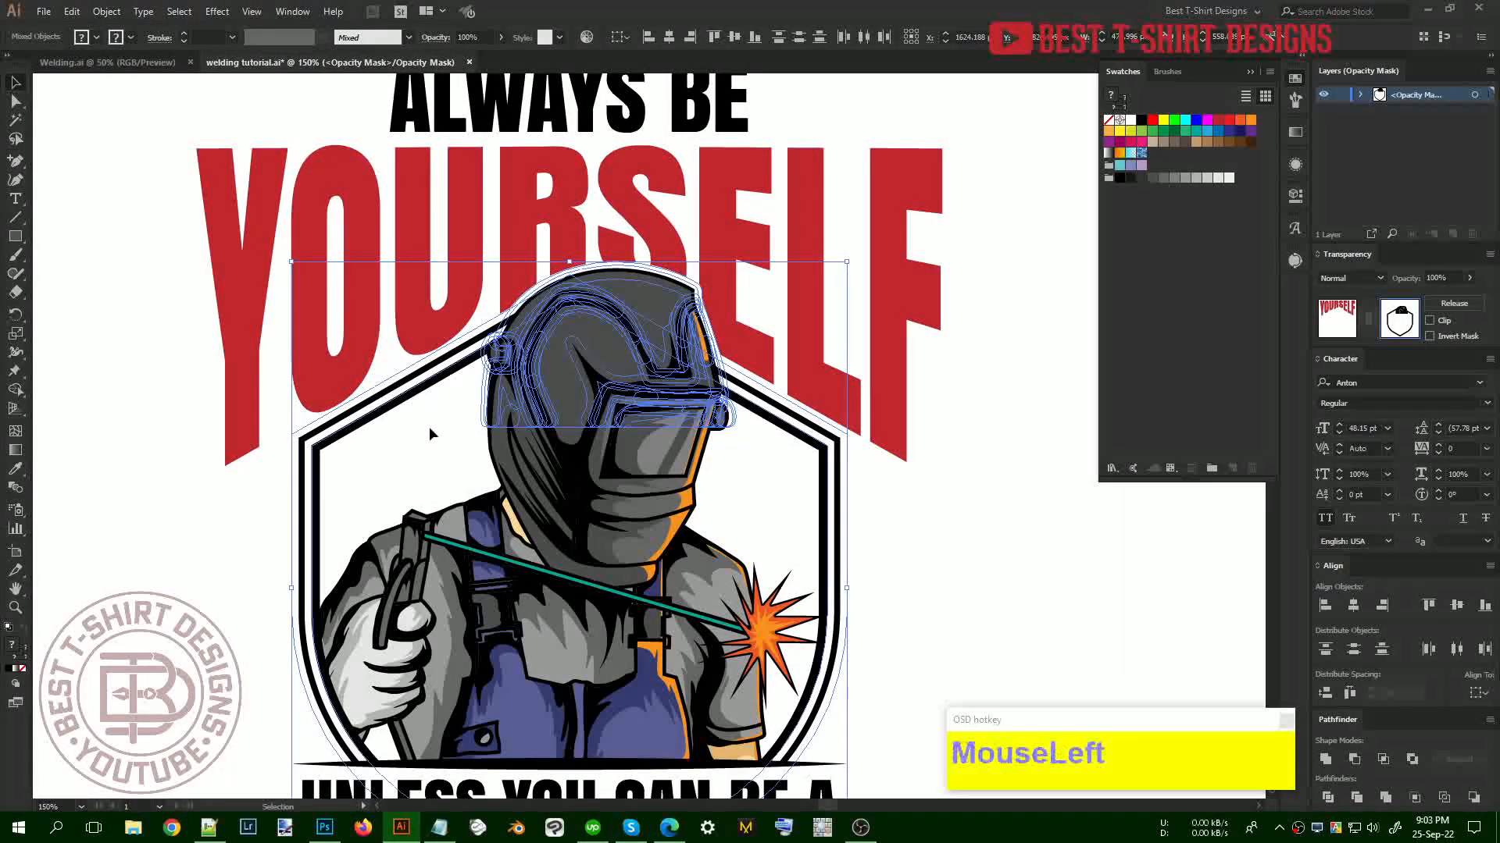
key("ctrl+a")
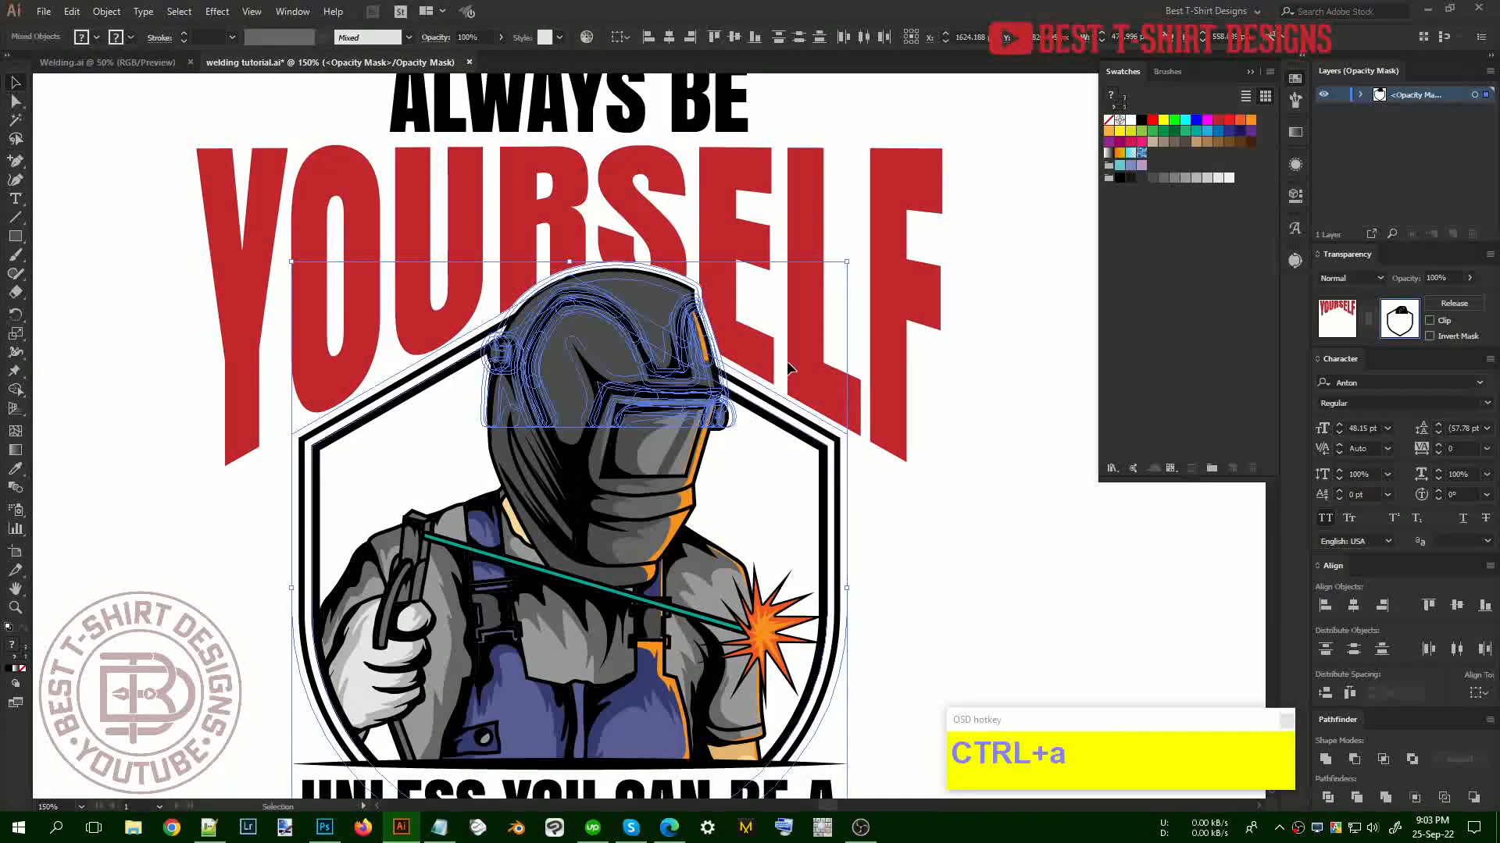
key("ctrl")
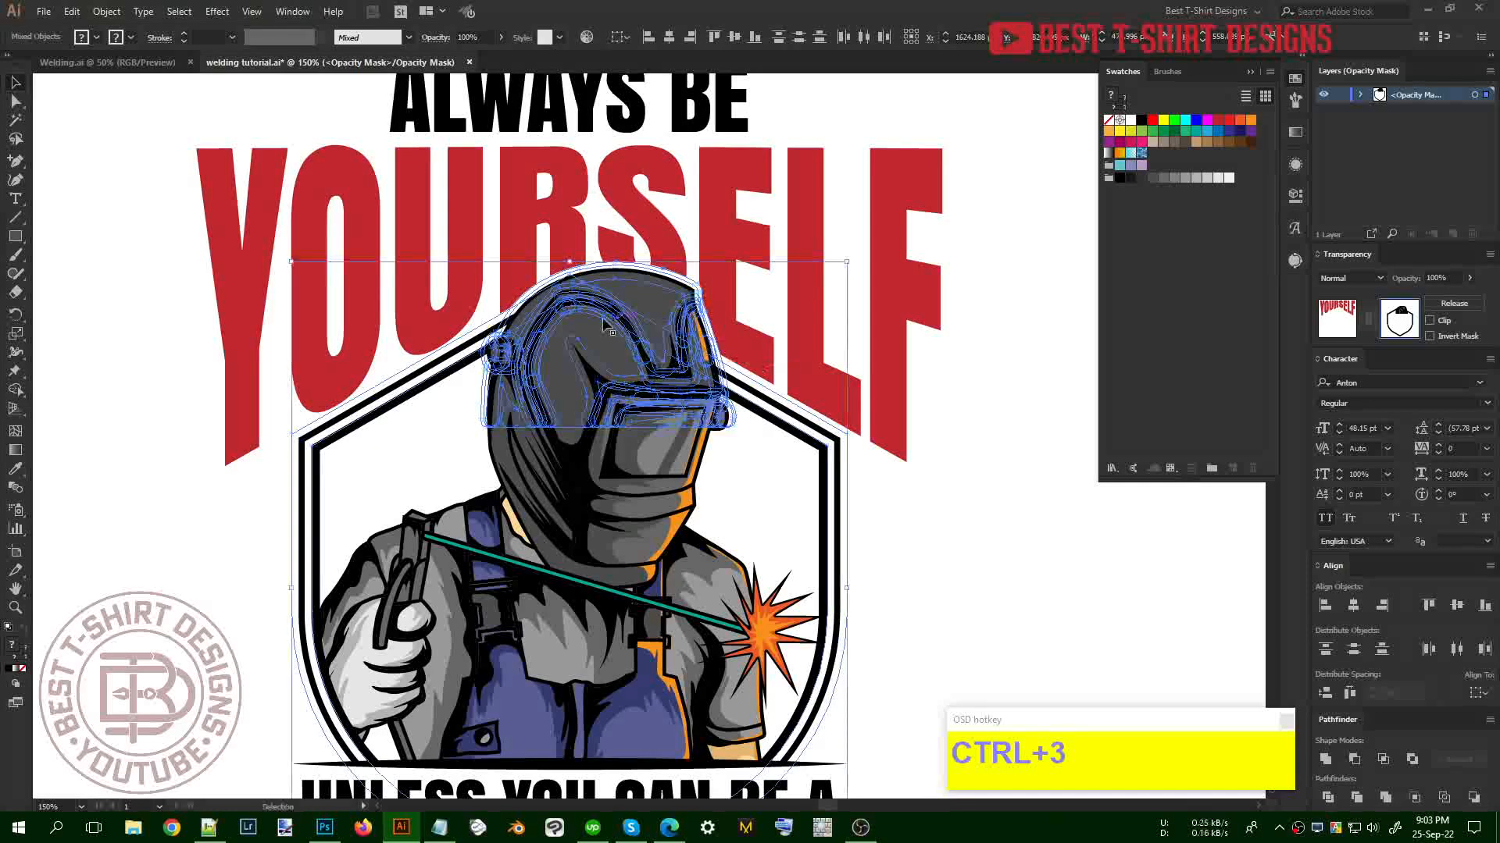
key("ctrl+2")
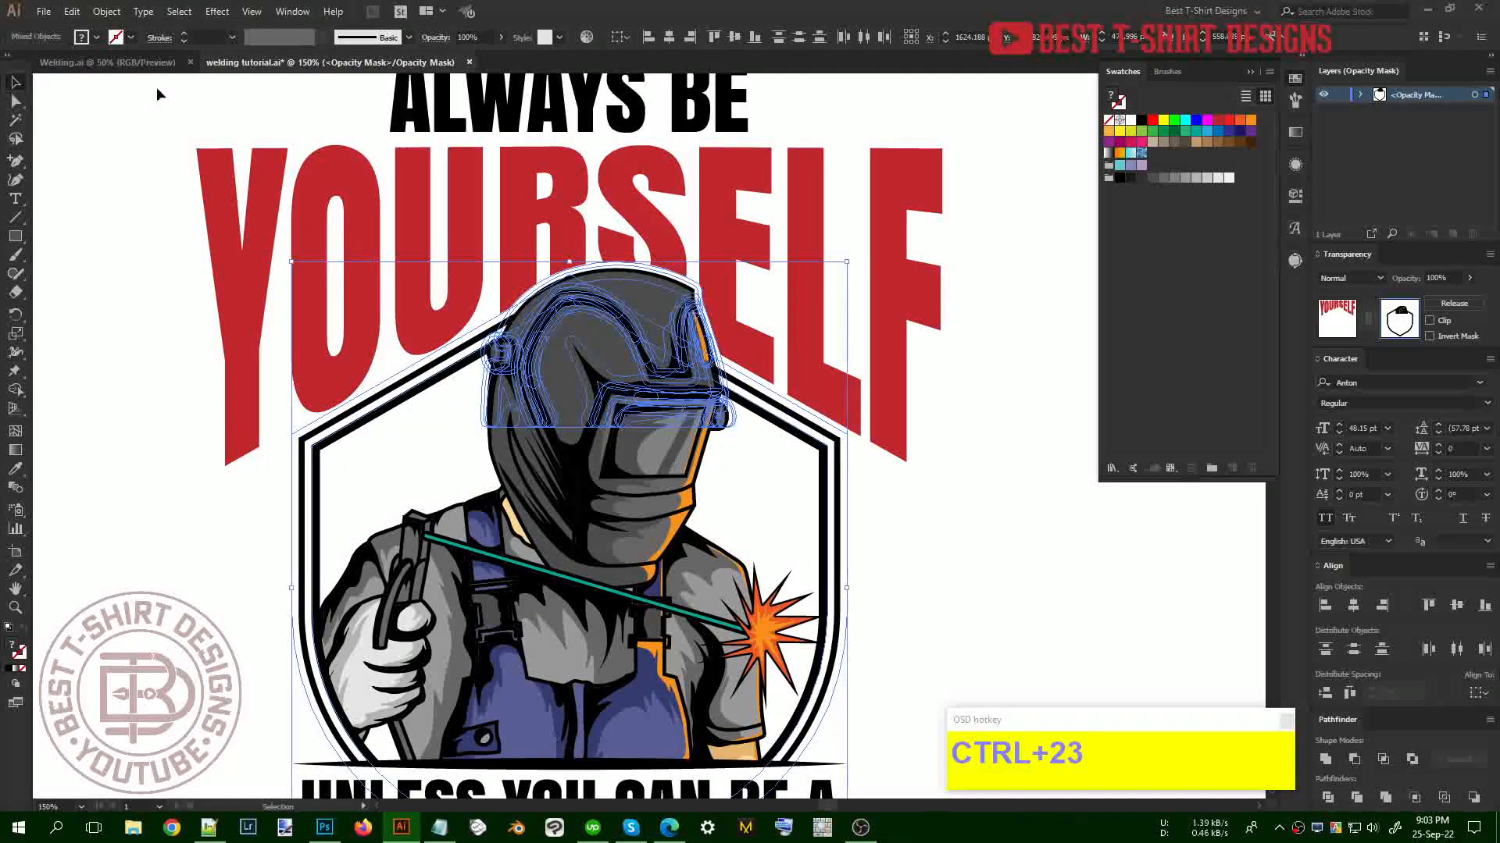
left_click(97, 14)
left_click(139, 180)
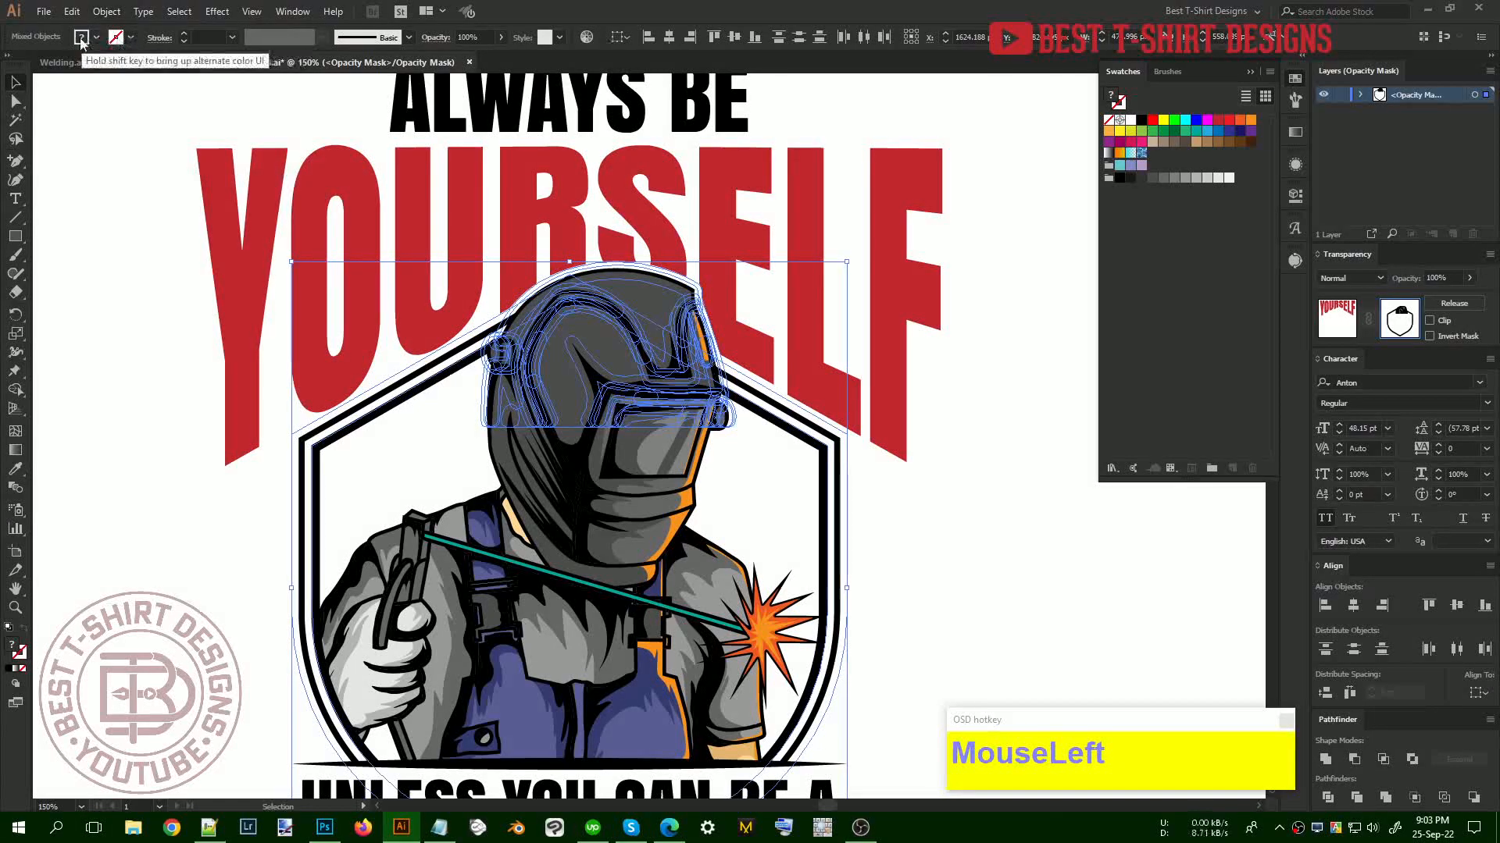
left_click(1141, 121)
left_click(952, 553)
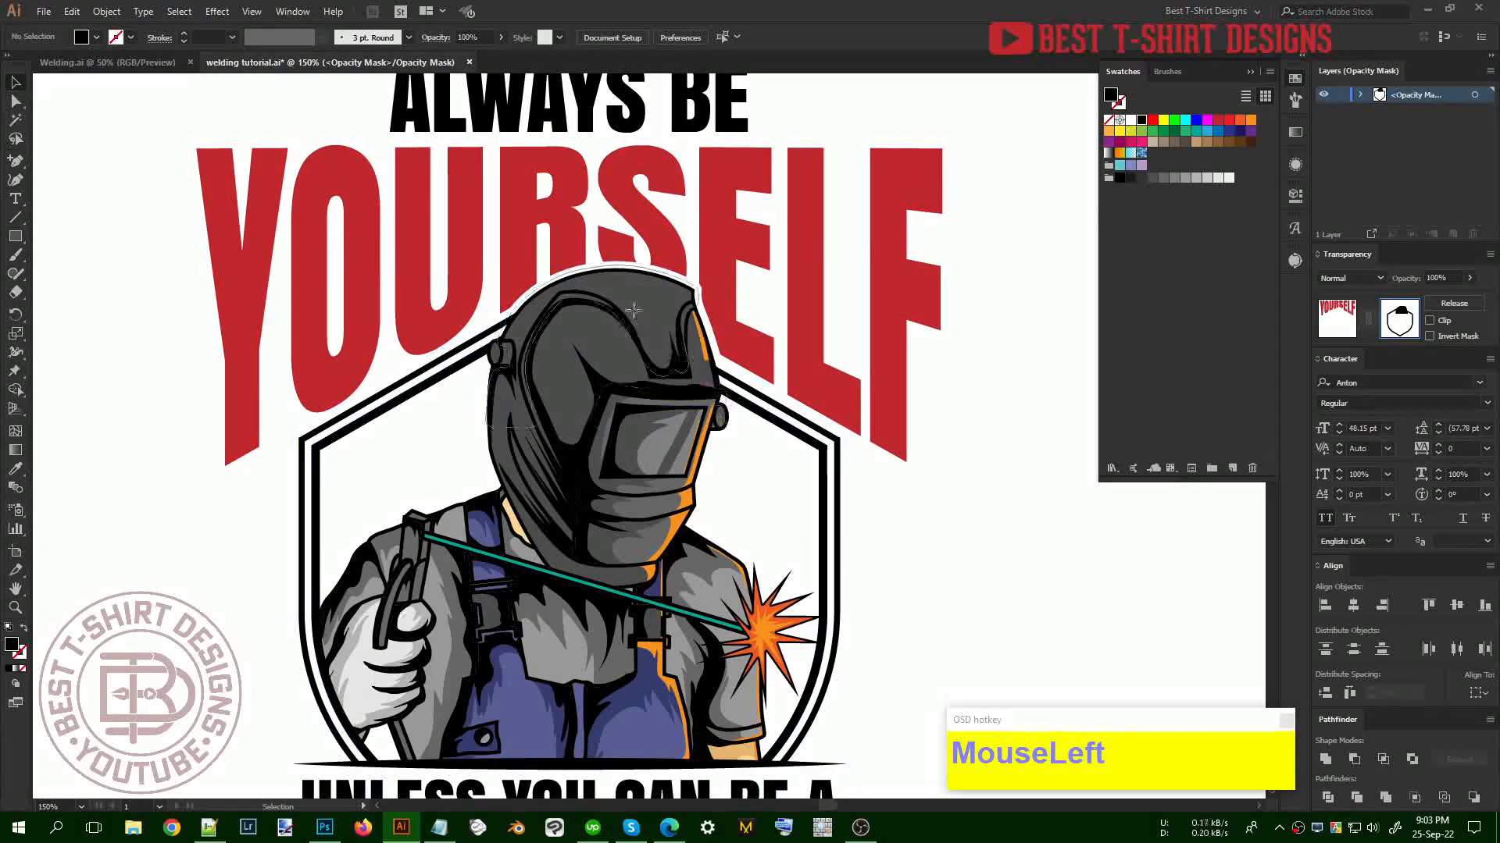
Select every shape in the opacity mask and unite them into a single compound path
left_click(594, 349)
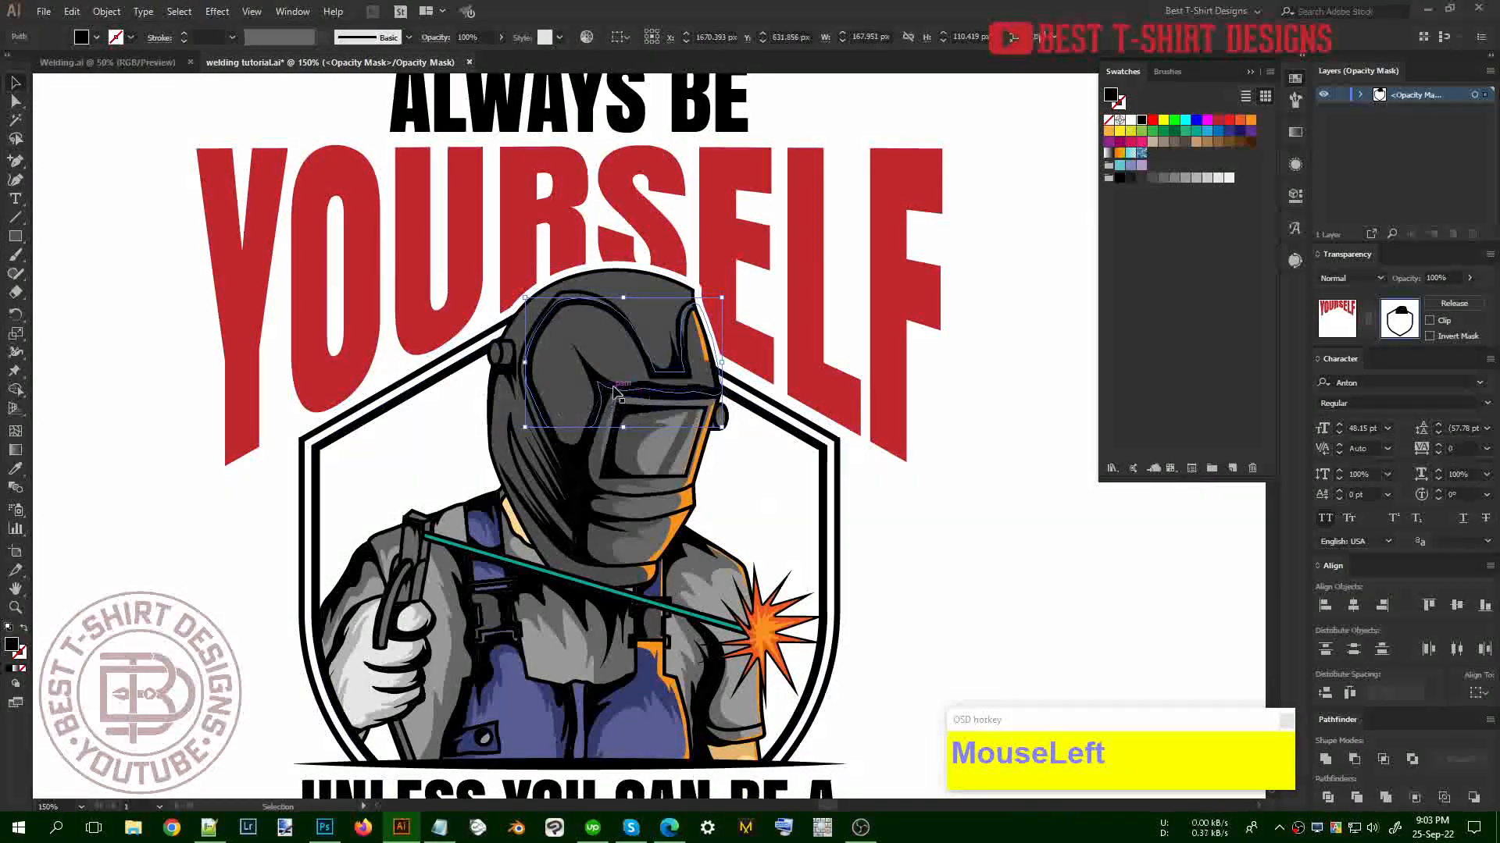
left_click(610, 386)
left_click(602, 372, "shift")
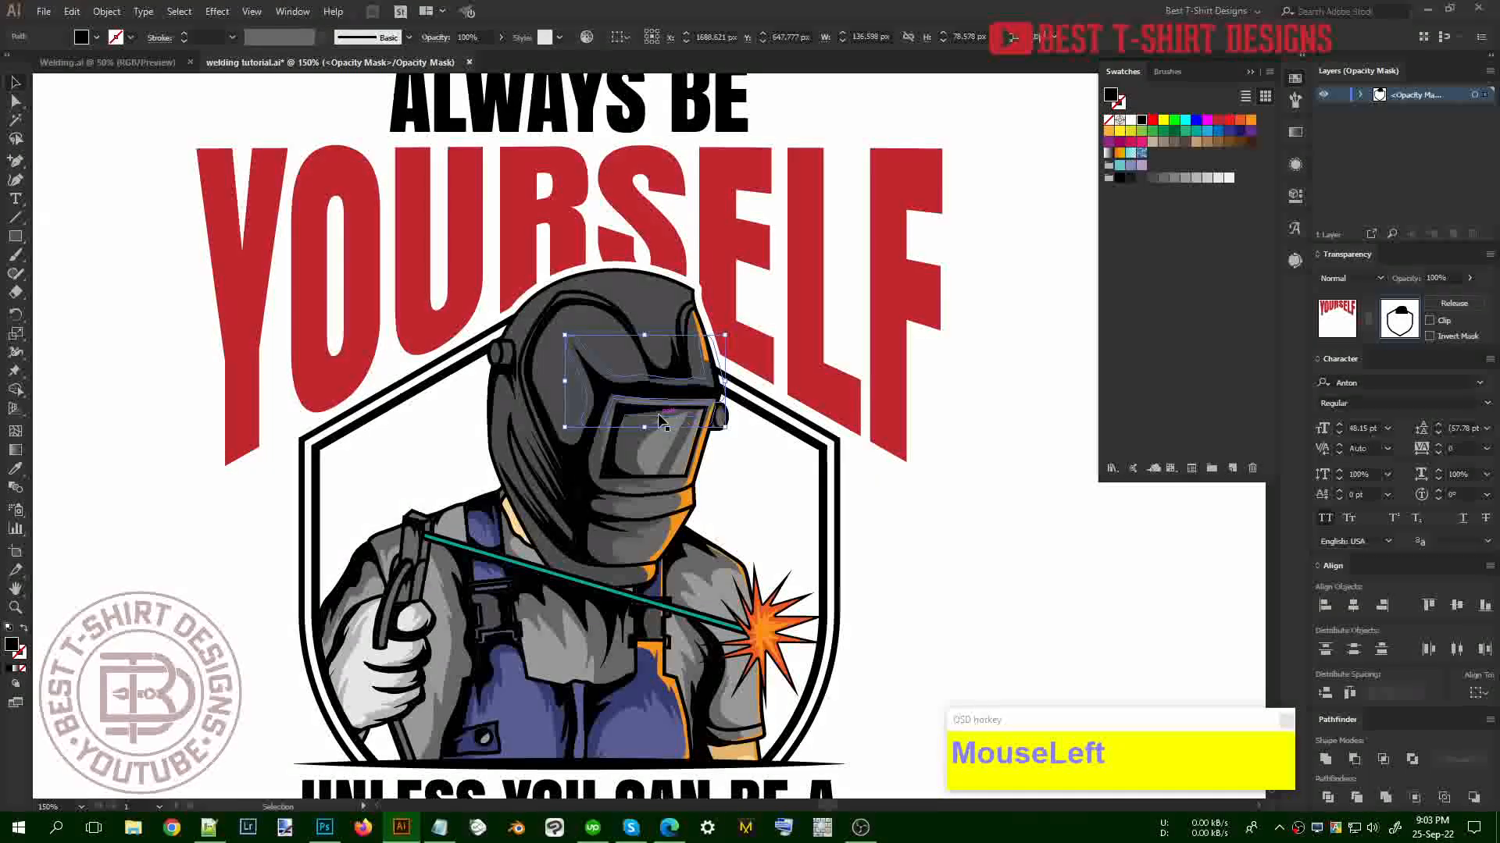
left_click(601, 457)
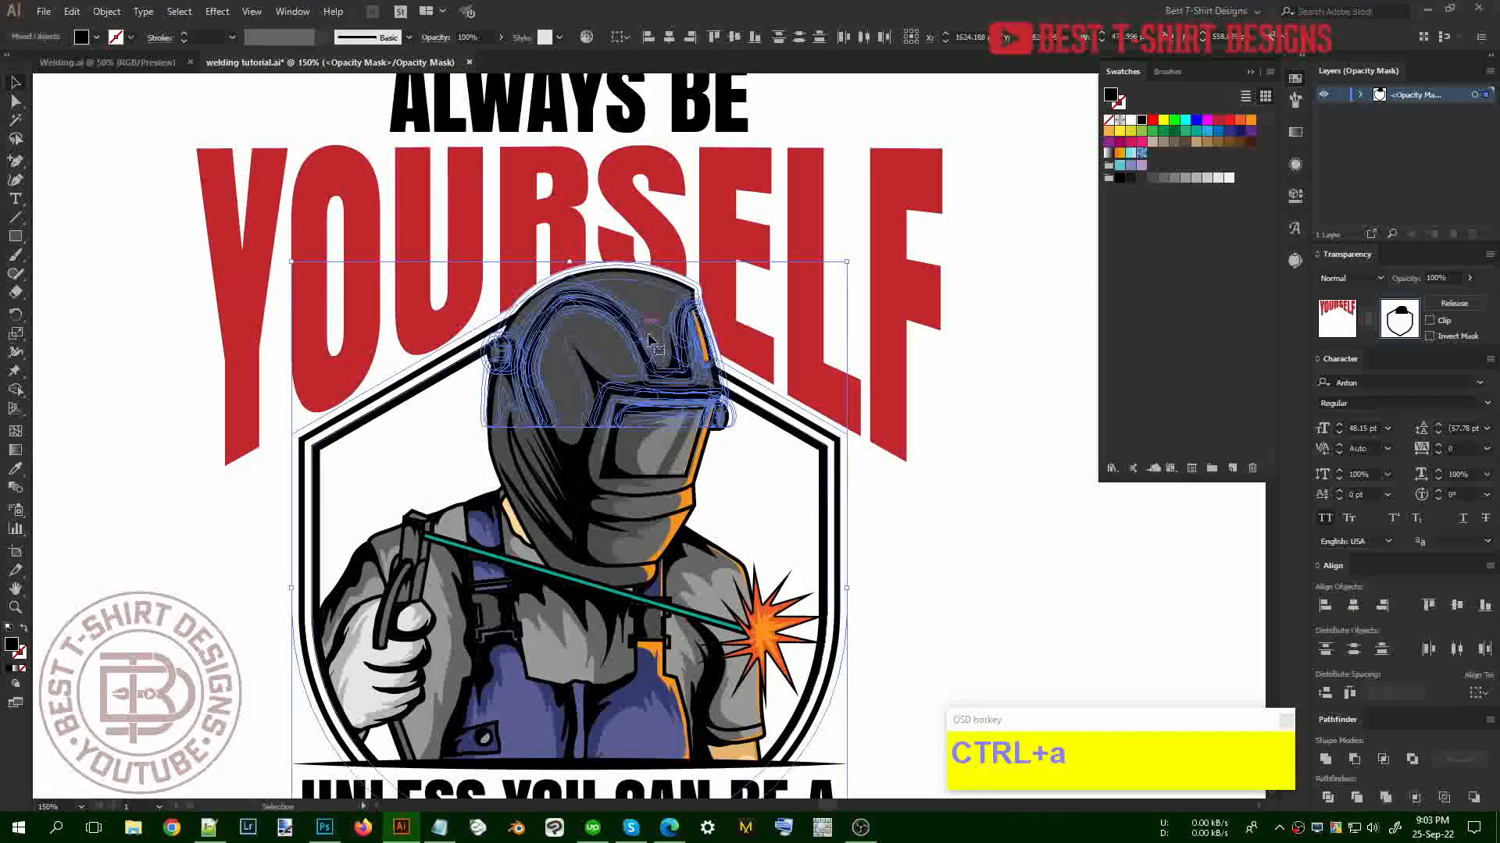
left_click(1325, 760)
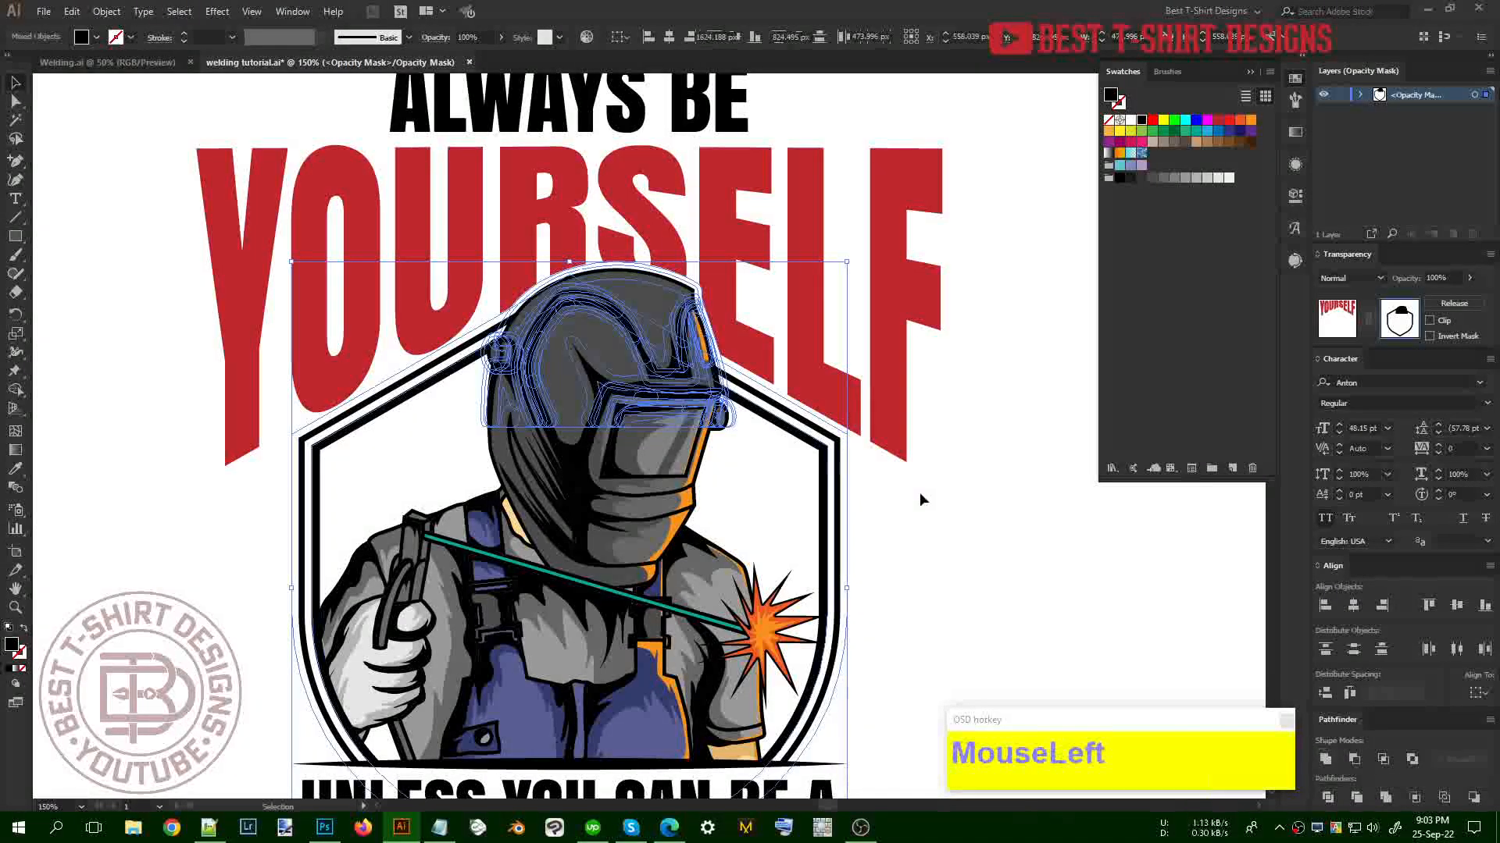
left_click_drag(779, 398, 898, 470)
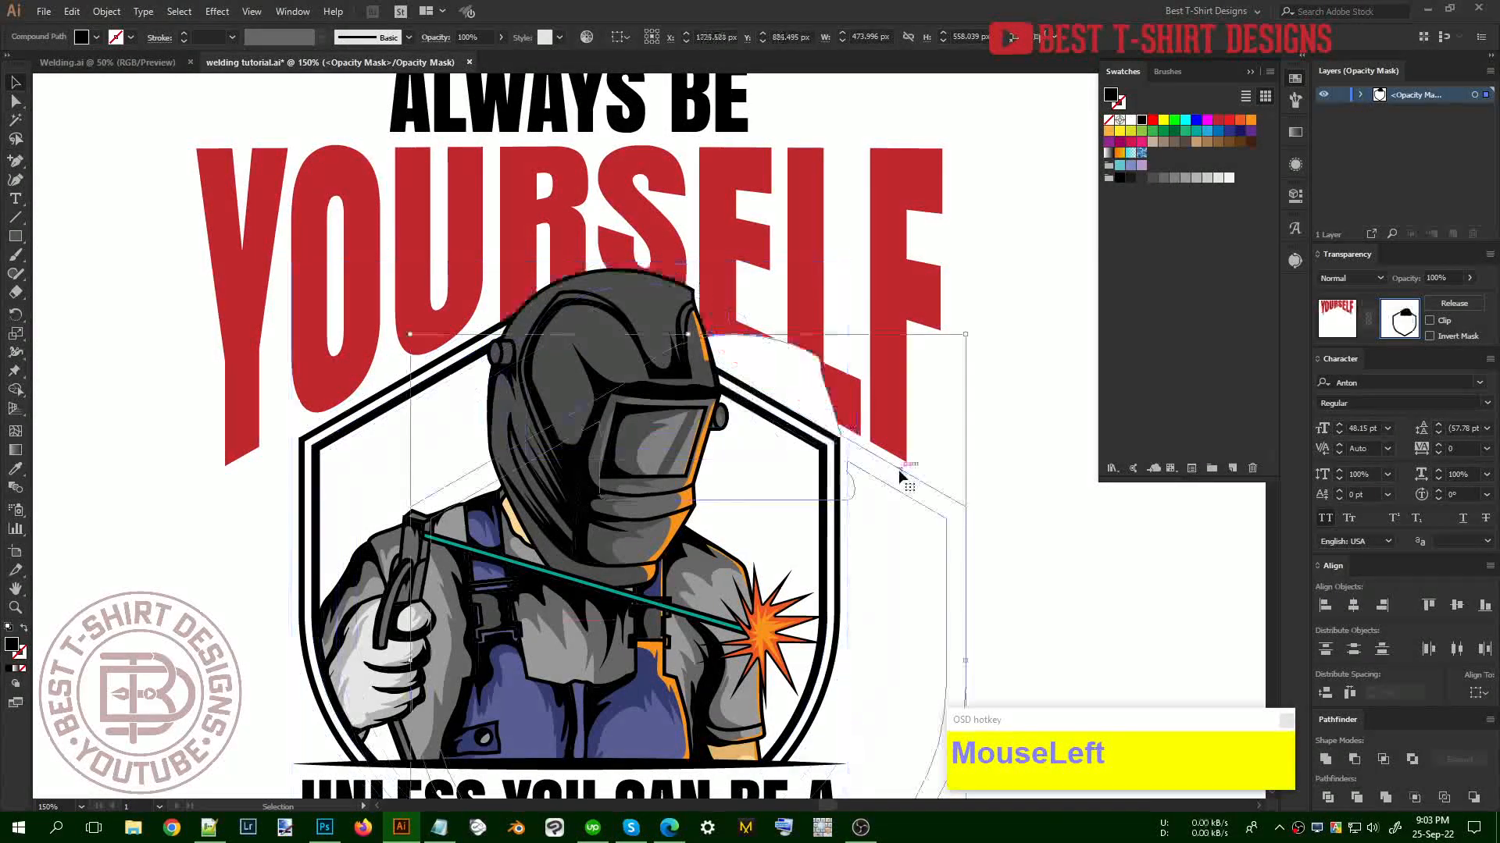
key("ctrl+z")
left_click(944, 425)
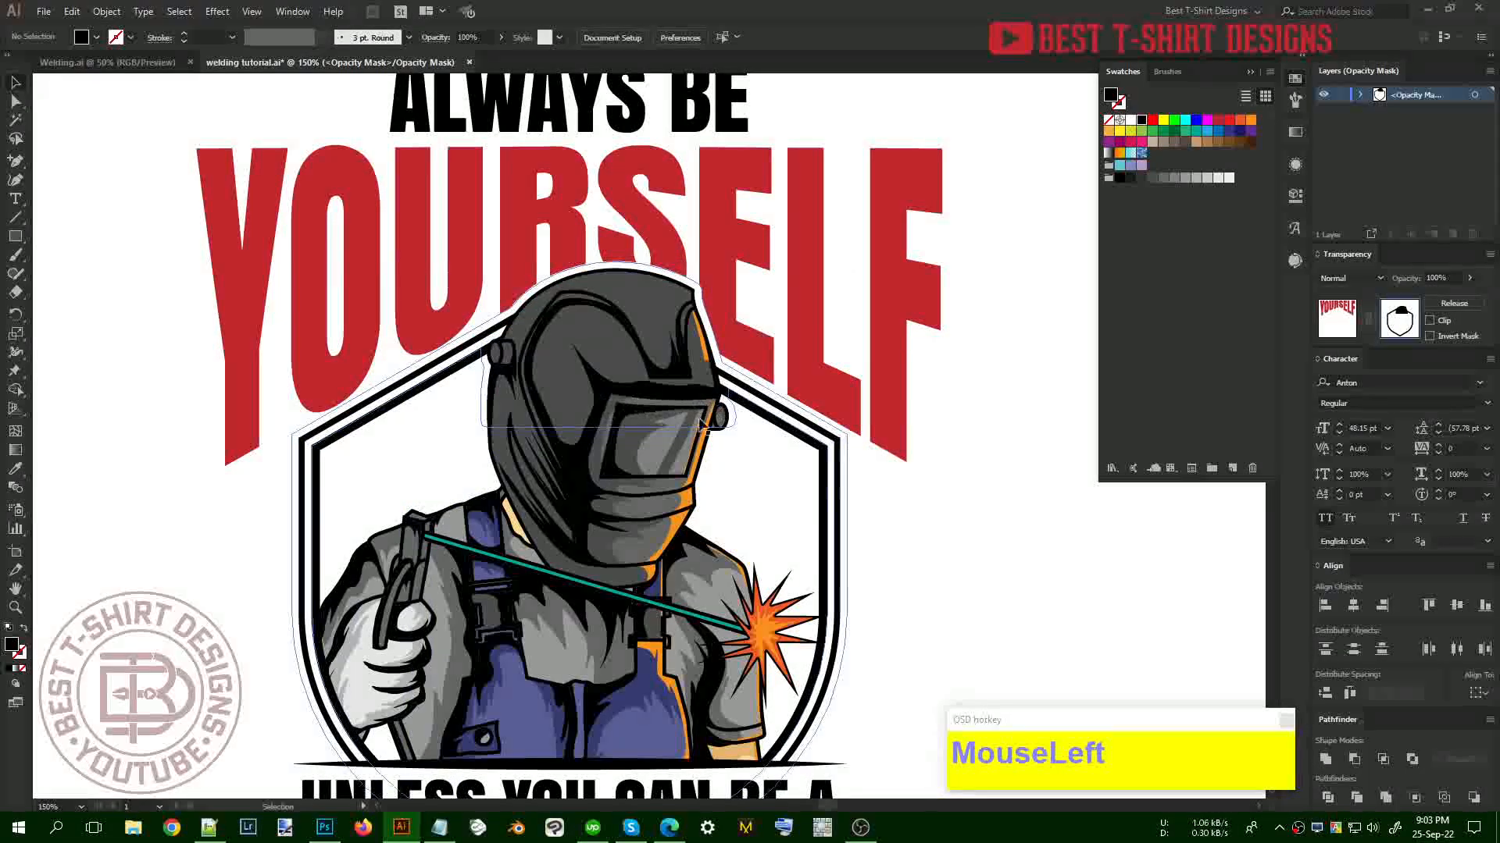
Exit opacity mask editing and return to the full T-shirt artwork
scroll(644, 374, "down", 1)
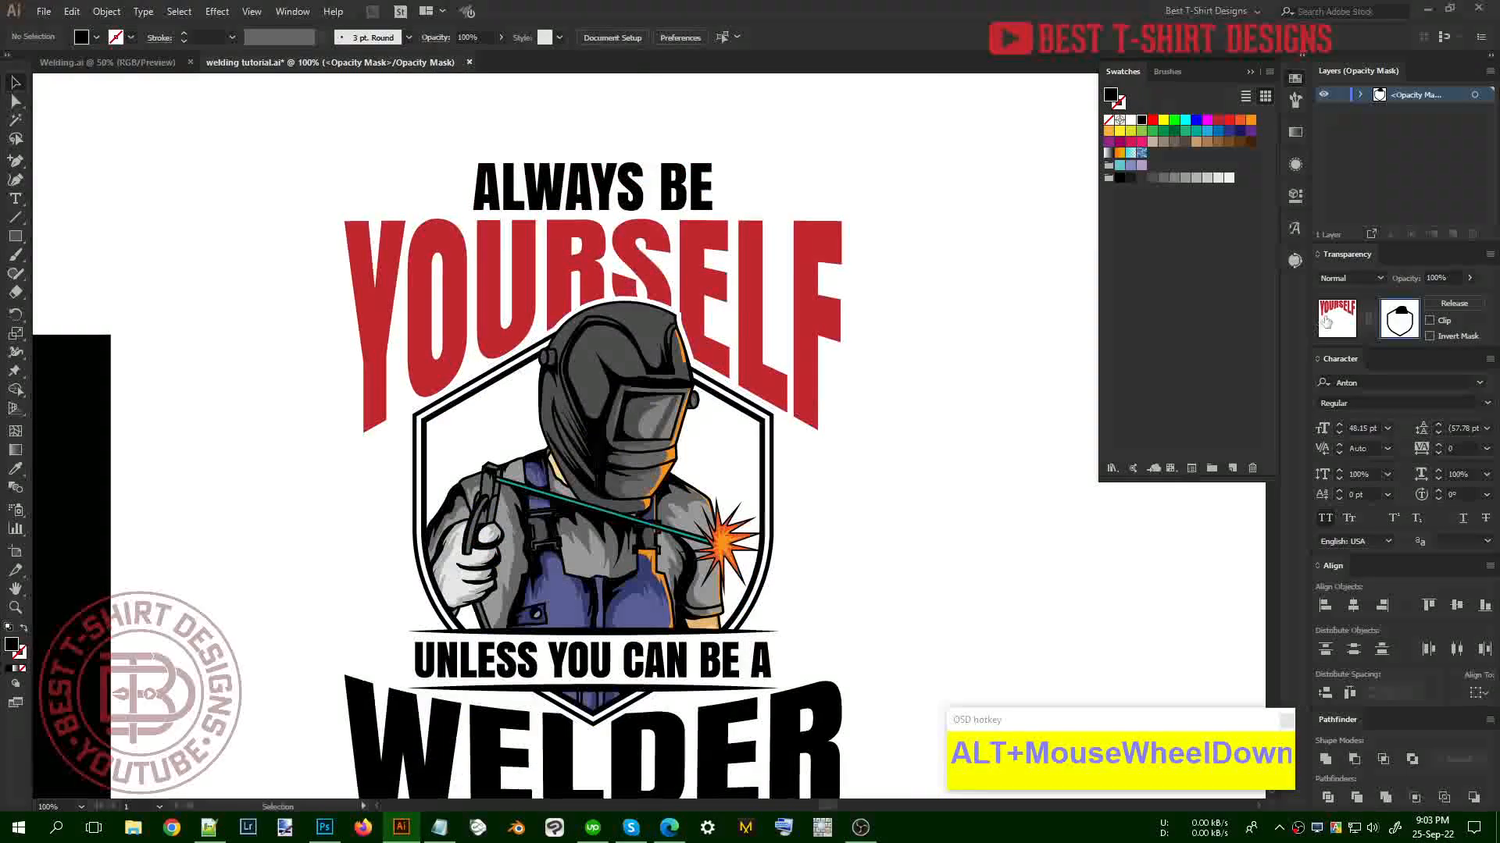
left_click(951, 412)
left_click(951, 412)
scroll(846, 439, "down", 1)
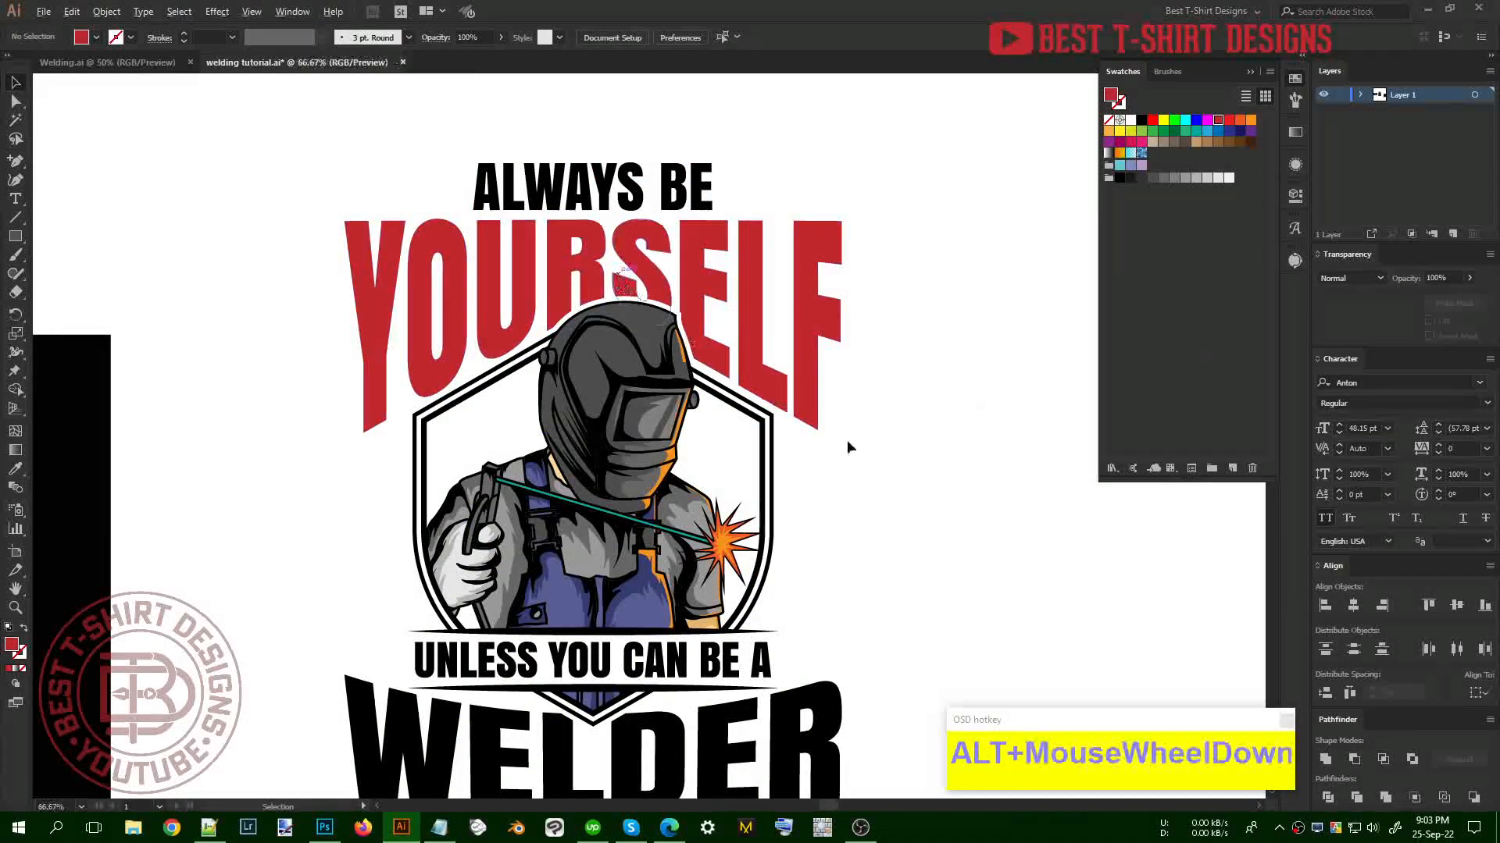
scroll(816, 469, "up", 1)
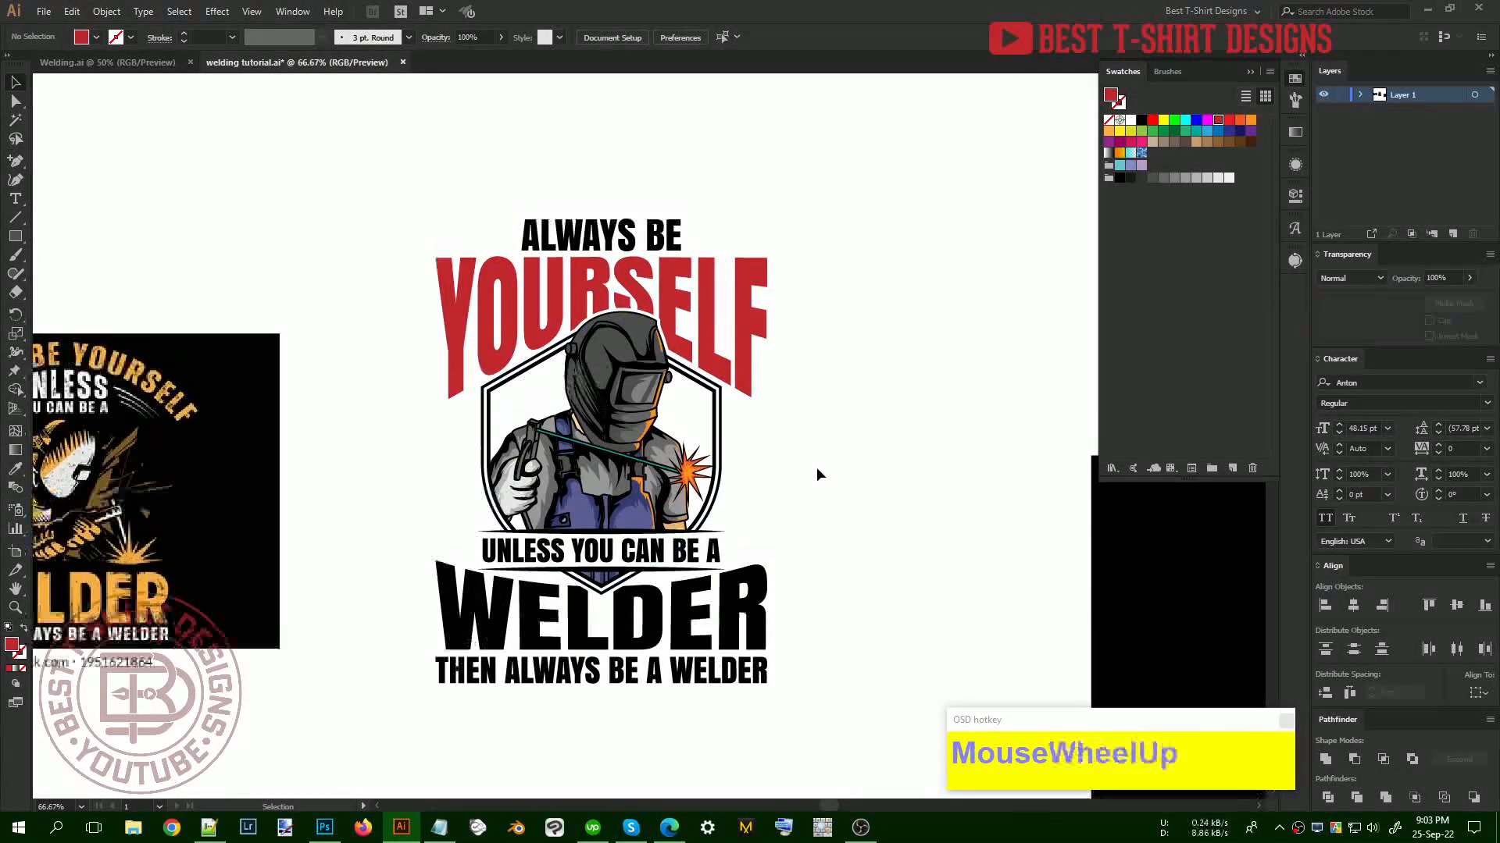
left_click(817, 469)
Select the ALWAYS BE and YOURSELF lettering and align them to a common horizontal centre
left_click(616, 227)
right_click(617, 232)
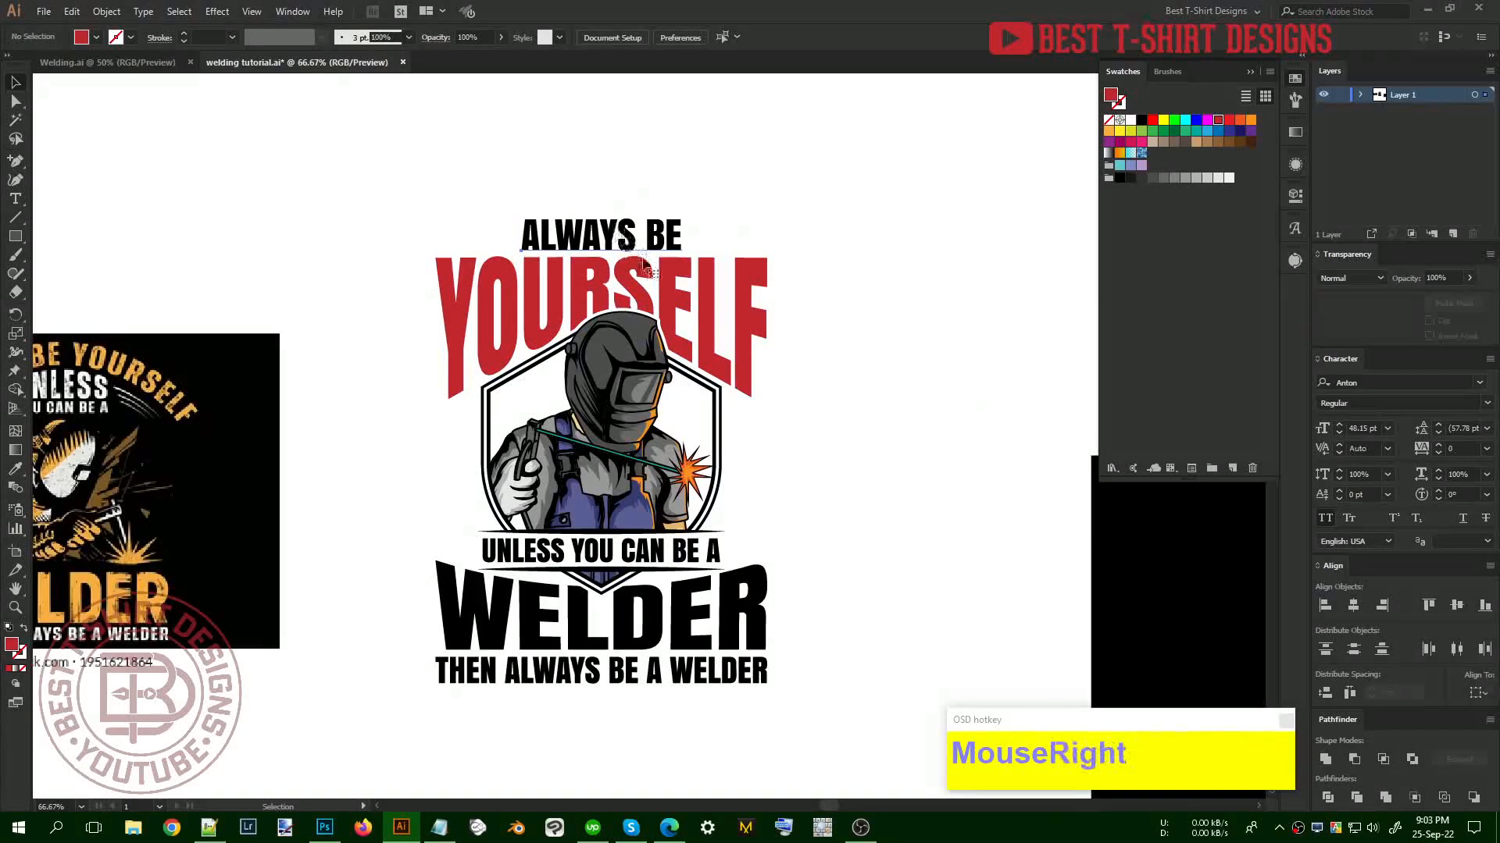
left_click(692, 338)
left_click(681, 295, "shift")
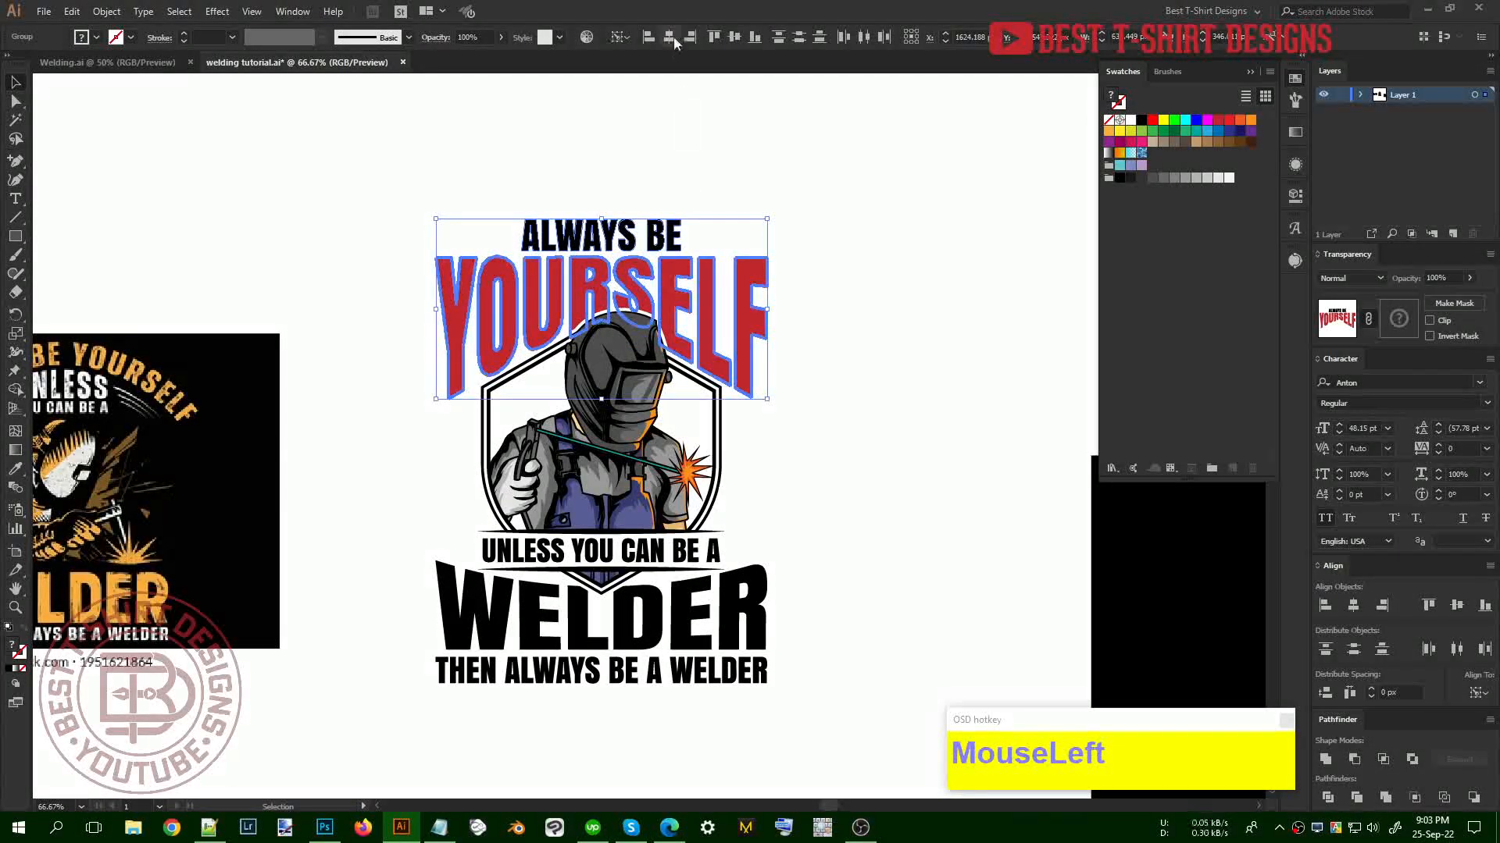
left_click(827, 228)
Draw a straight horizontal line about 157 px wide to the left of ALWAYS BE, above the Y and O of YOURSELF
scroll(591, 164, "up", 2, "alt")
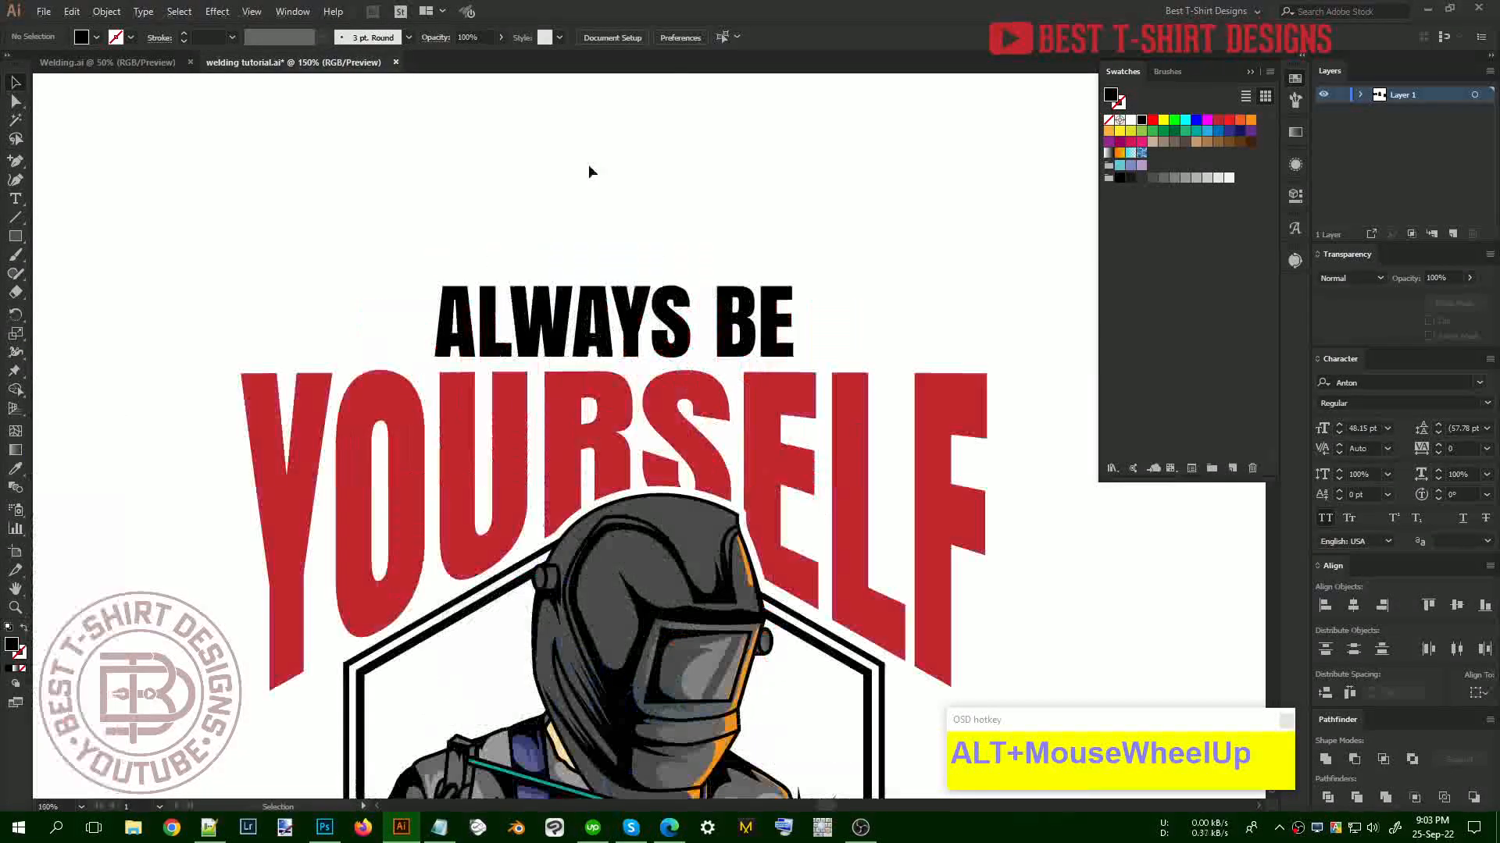
left_click(15, 218)
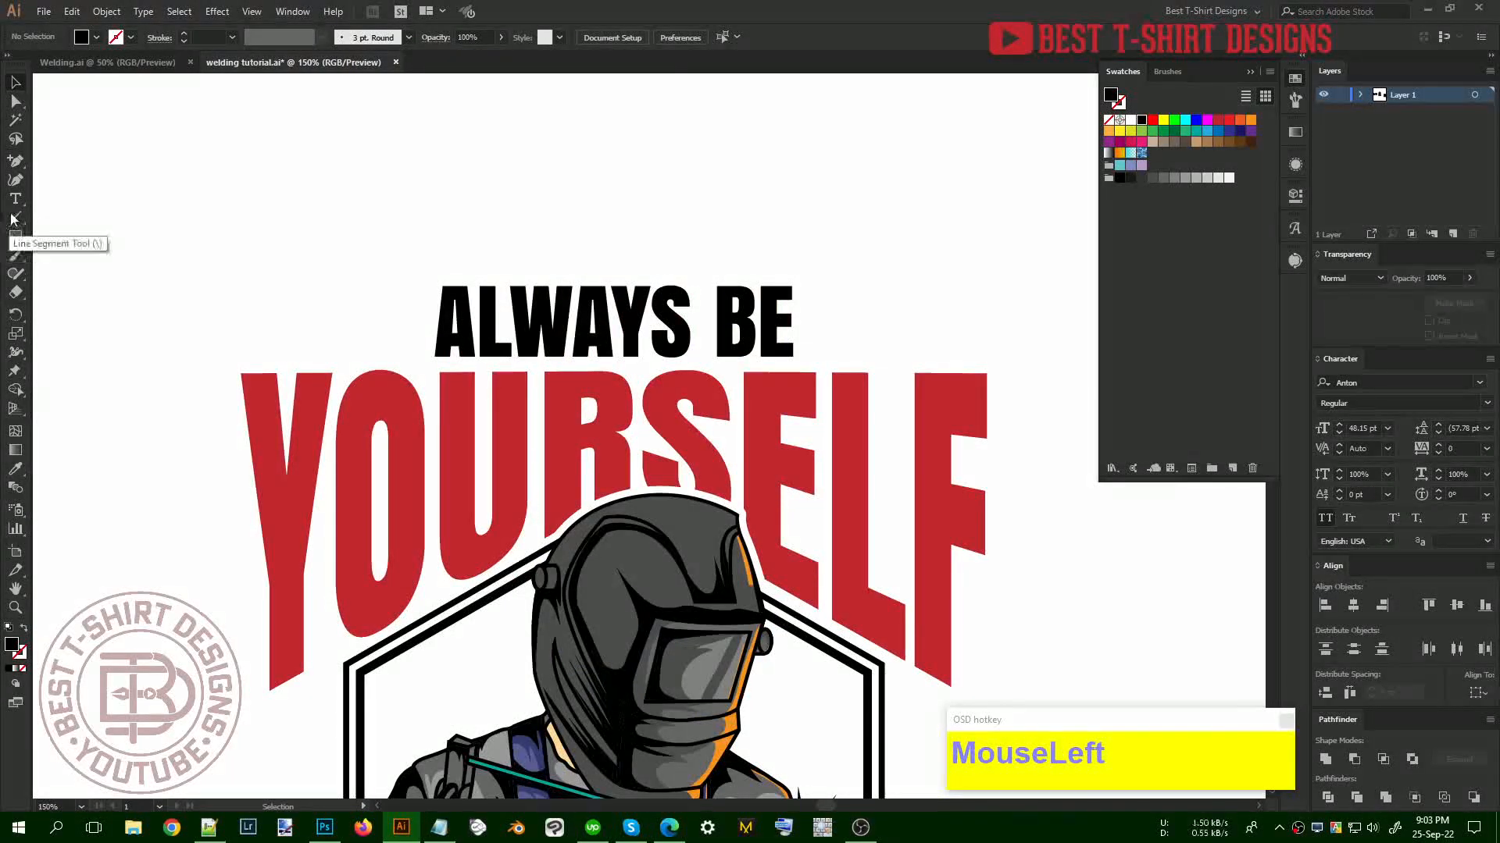
left_click_drag(425, 307, 242, 310)
key("shift+v")
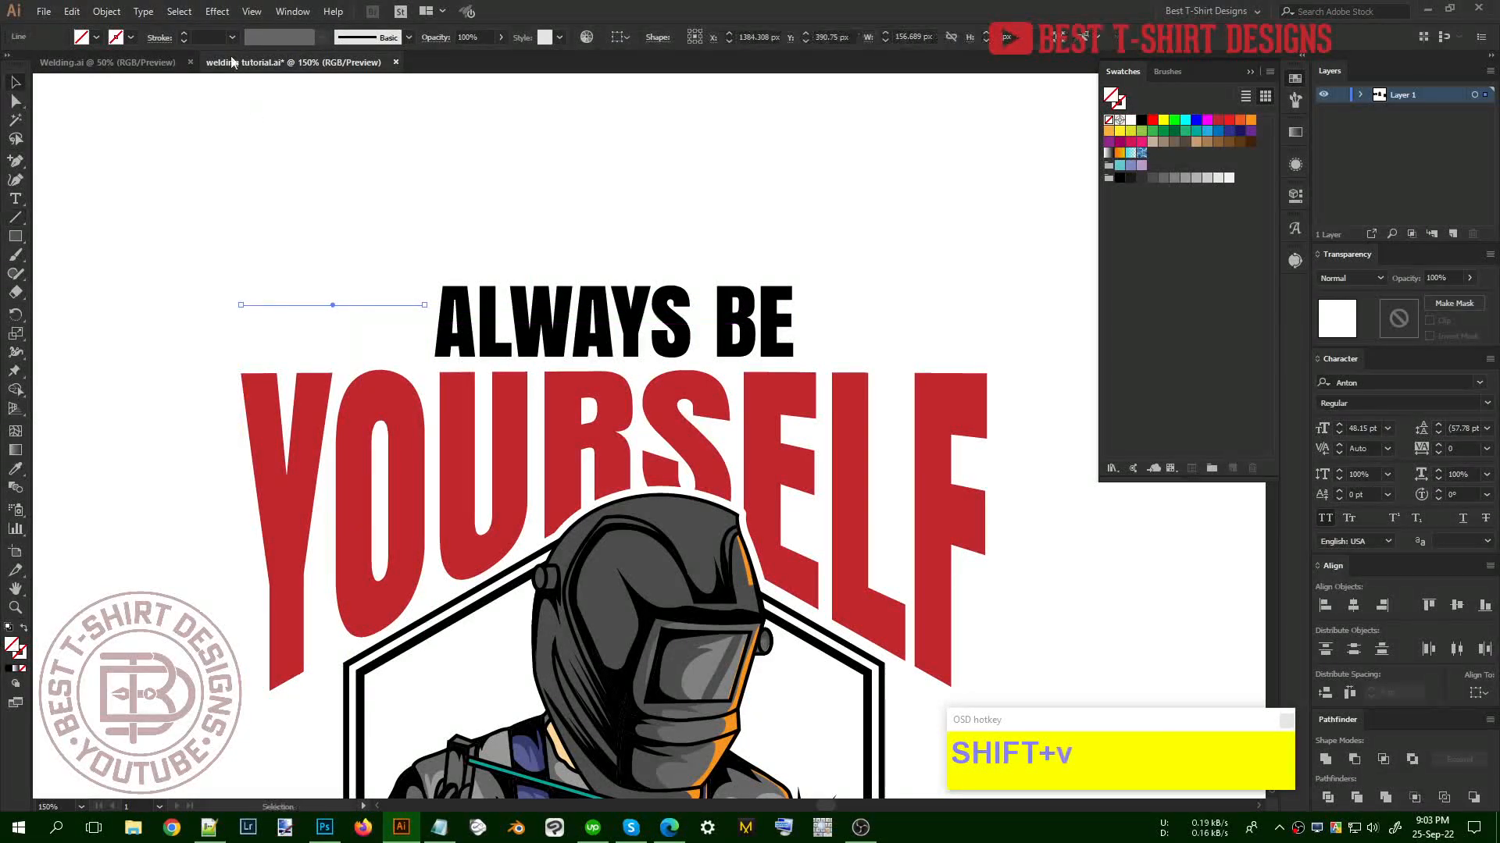
Give the line a black 10 pt stroke with a tapered width profile that thickens toward ALWAYS BE
scroll(207, 36, "up", 1)
left_click(159, 36)
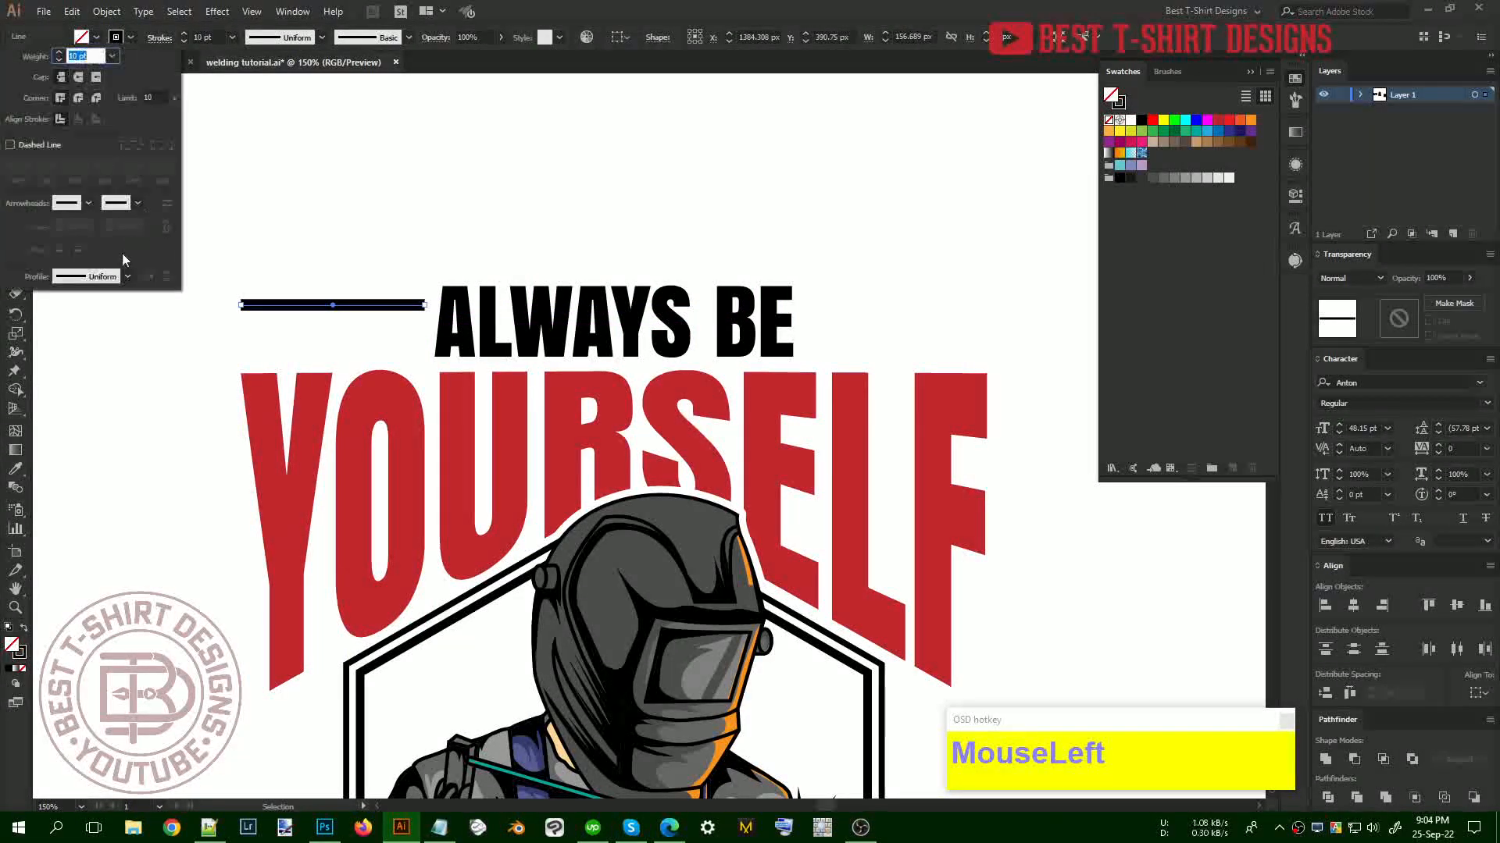
left_click(115, 280)
left_click(94, 400)
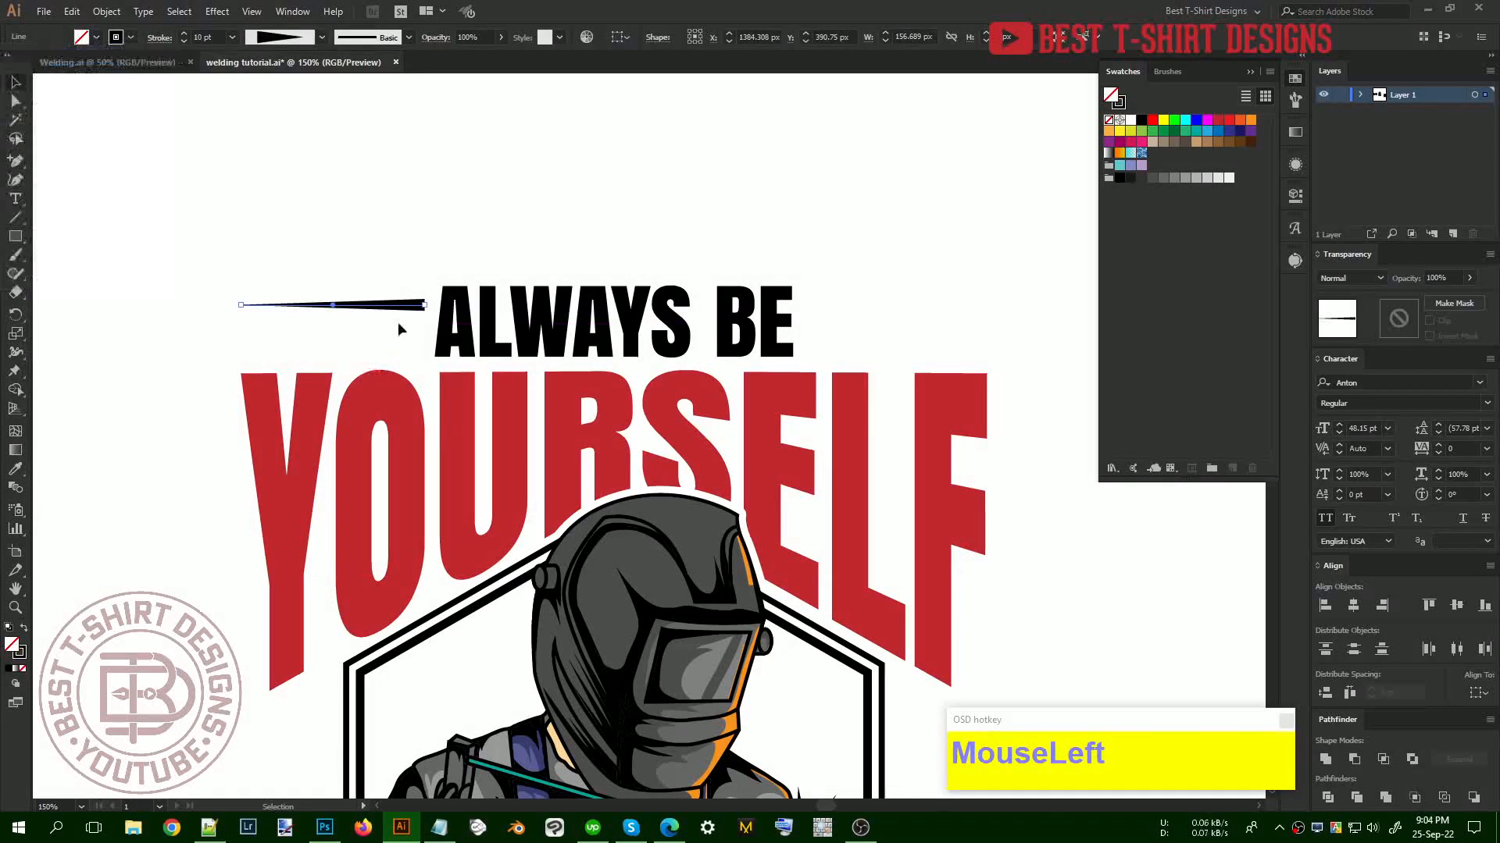
Duplicate the tapered line downward and repeat the copy to make a stack of four evenly spaced lines
left_click_drag(406, 307, 405, 329)
key("ctrl+d")
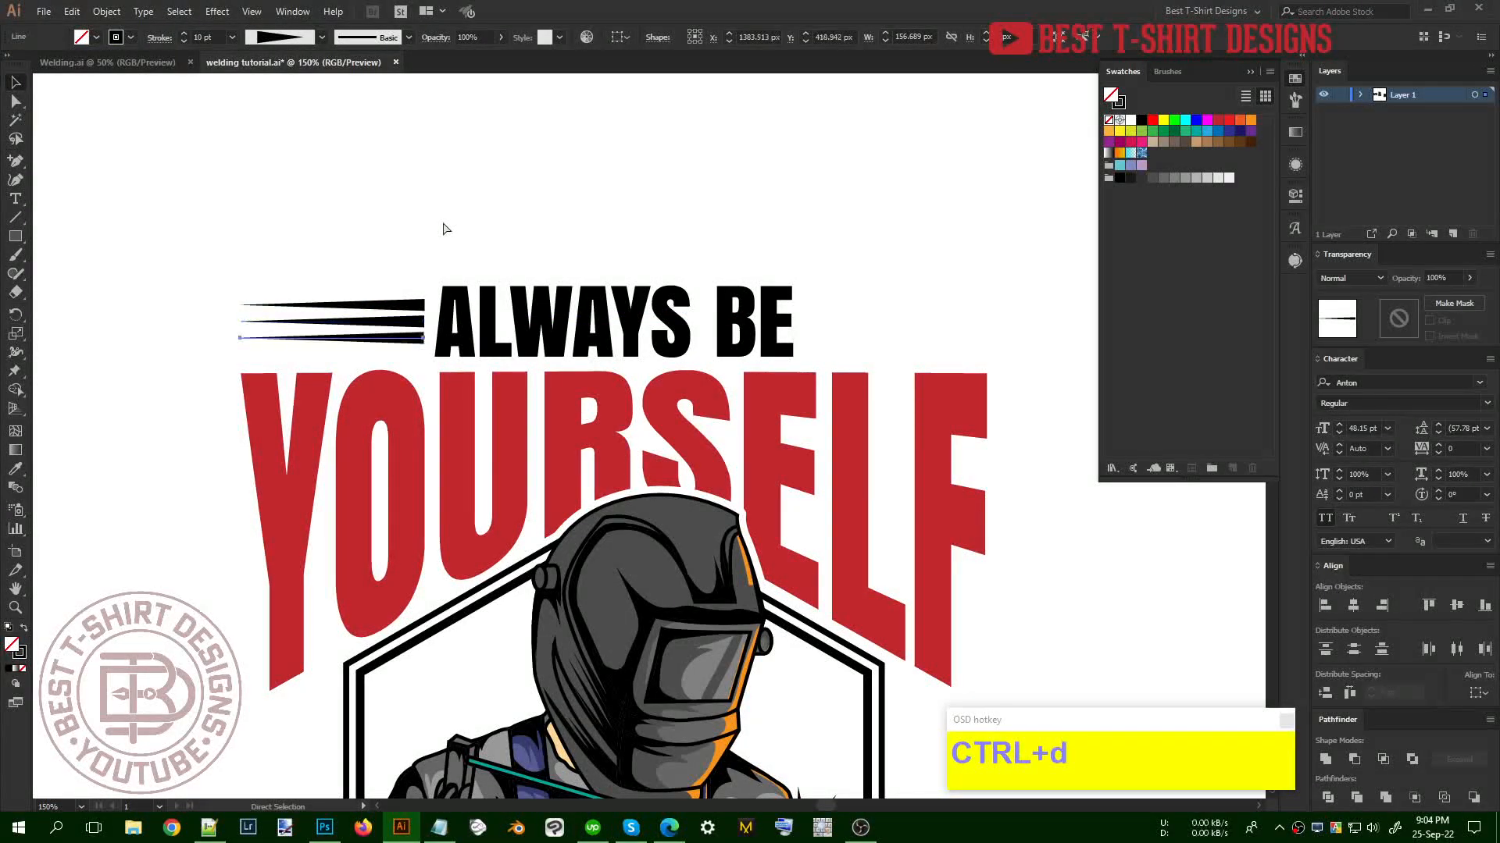
key("ctrl+d")
Select the four tapered lines, convert their strokes to filled shapes and group them
left_click_drag(369, 264, 415, 373)
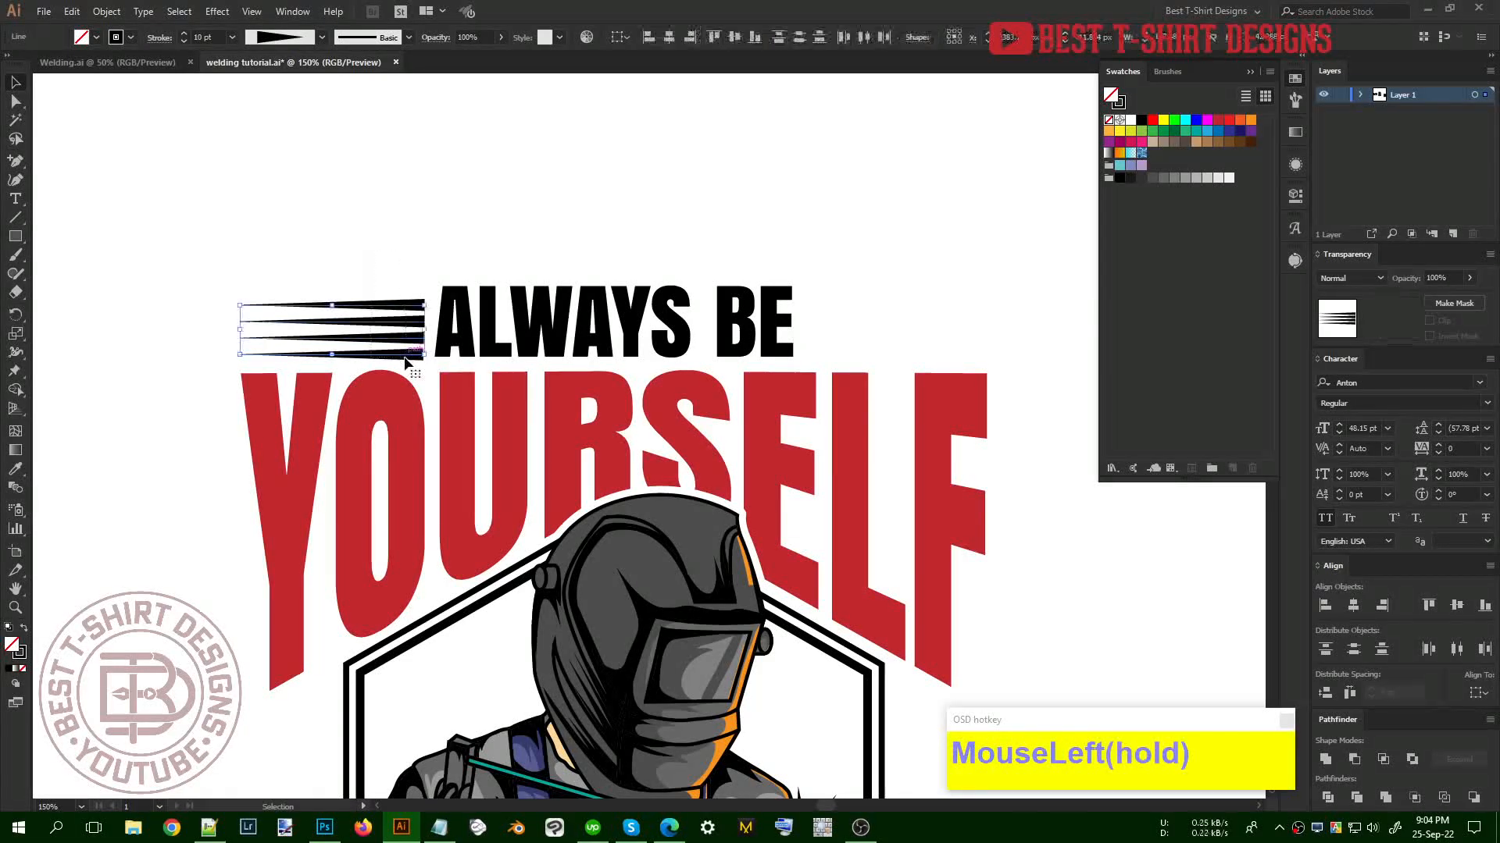
key("ctrl+2")
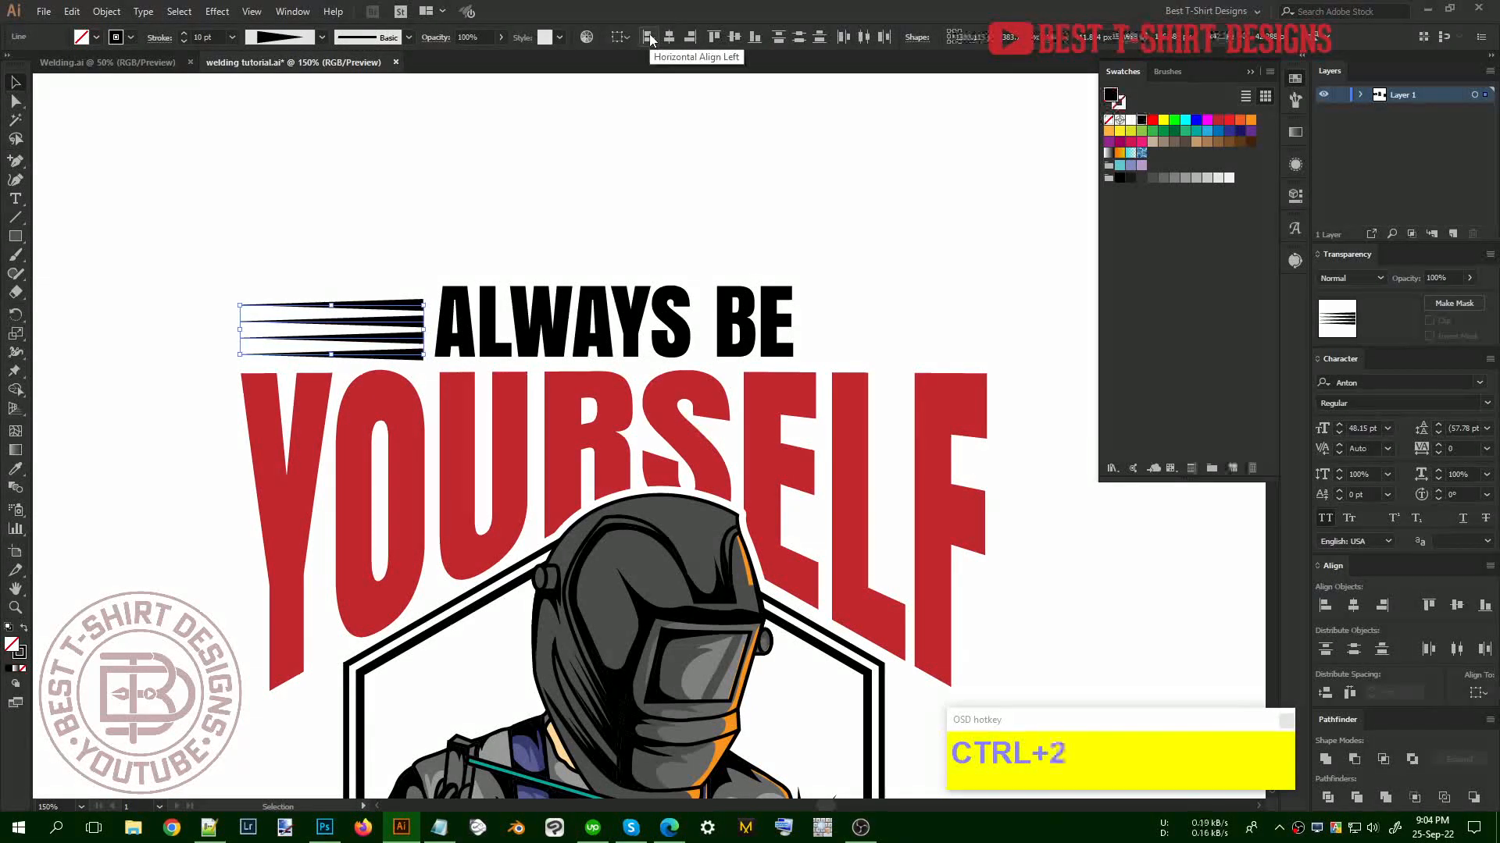
key("ctrl+g")
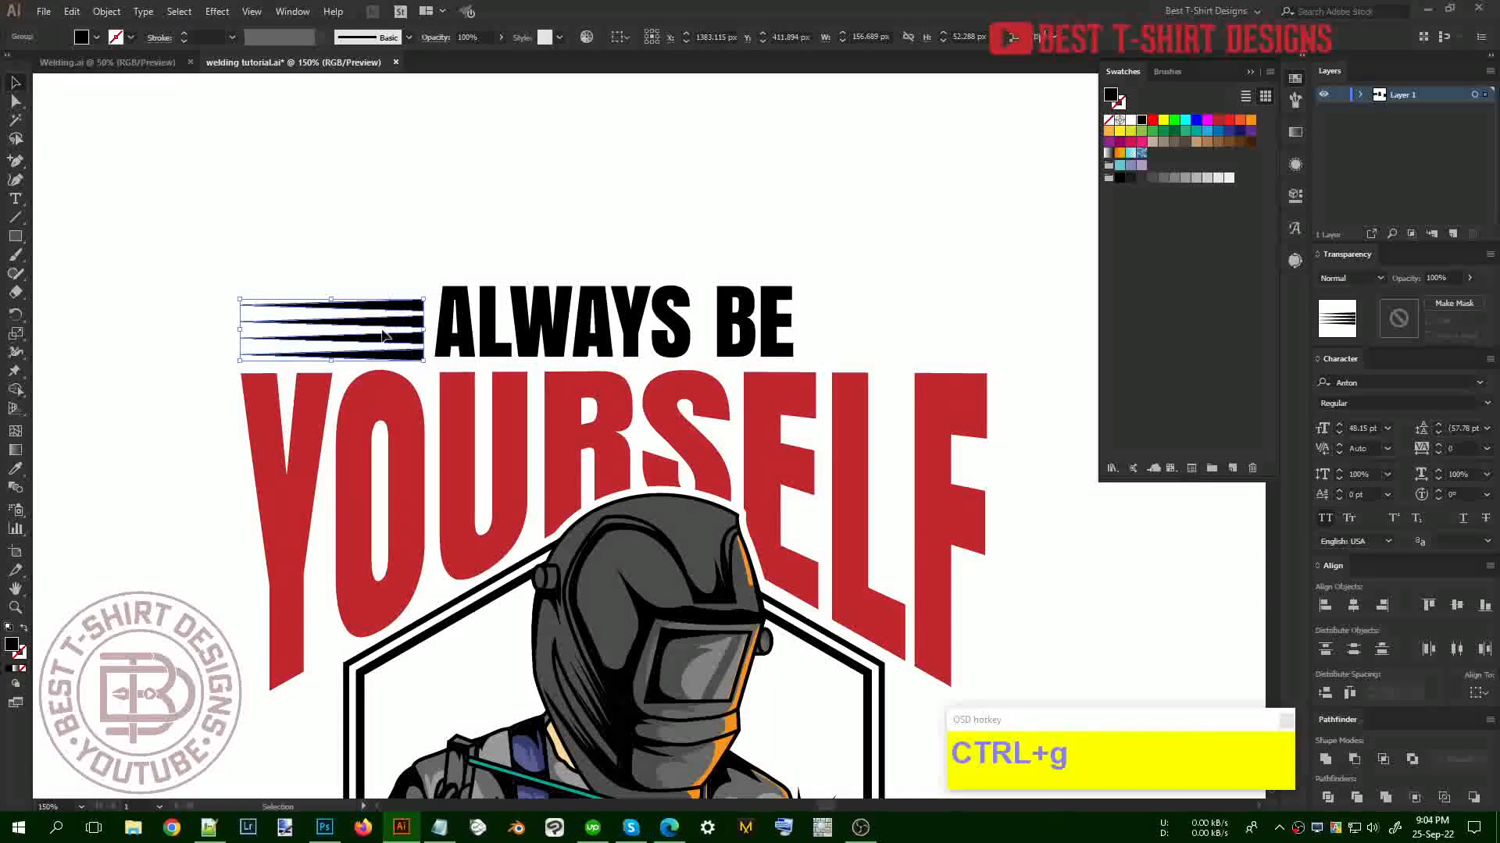
Copy the line group to the right of ALWAYS BE and reflect the copy across the vertical axis
left_click_drag(423, 325, 1052, 368)
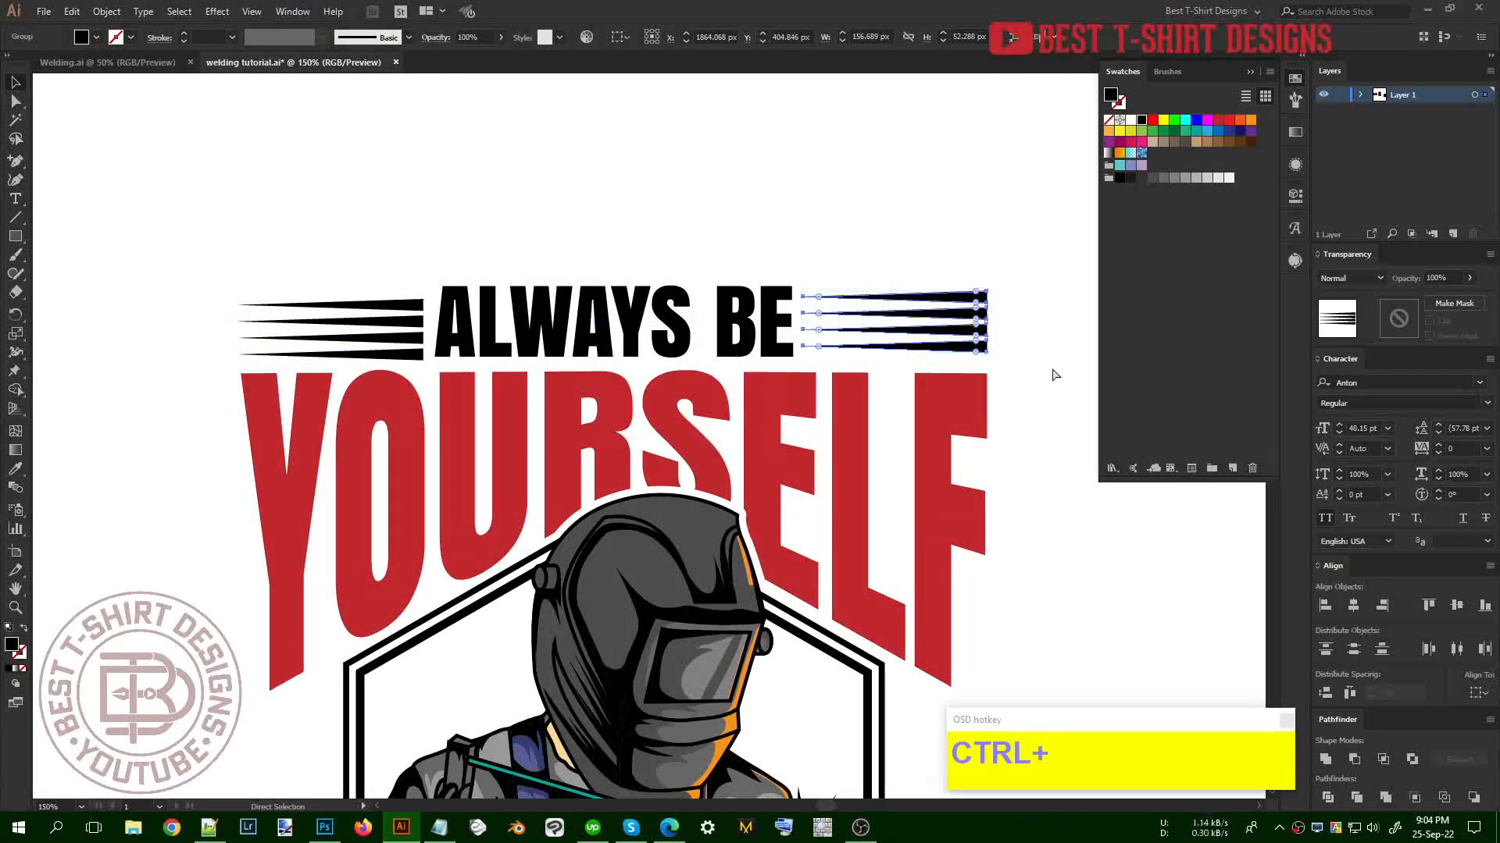
key("ctrl+r")
left_click(50, 213)
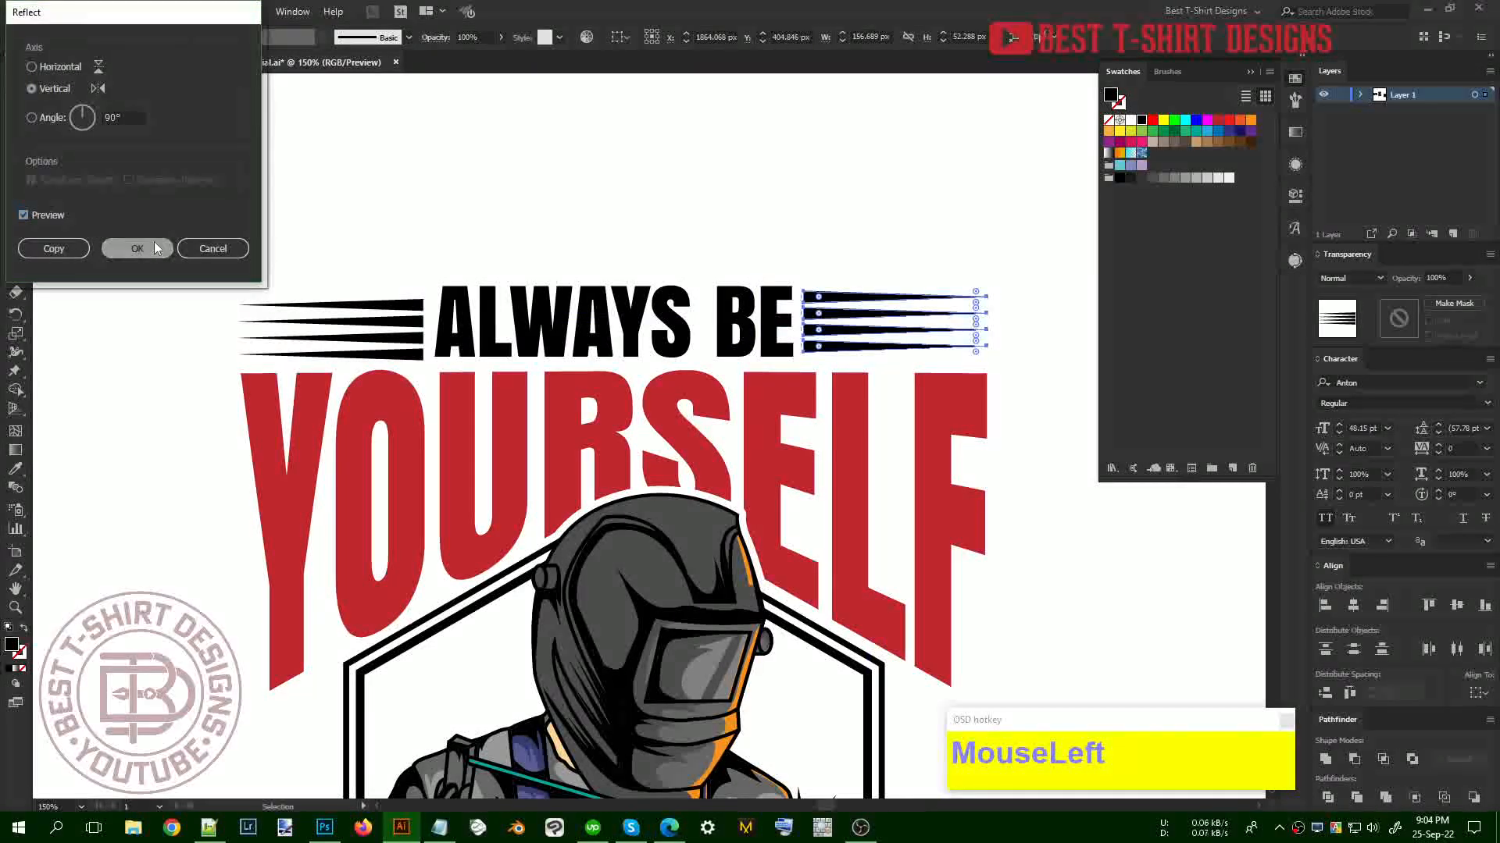
left_click(153, 242)
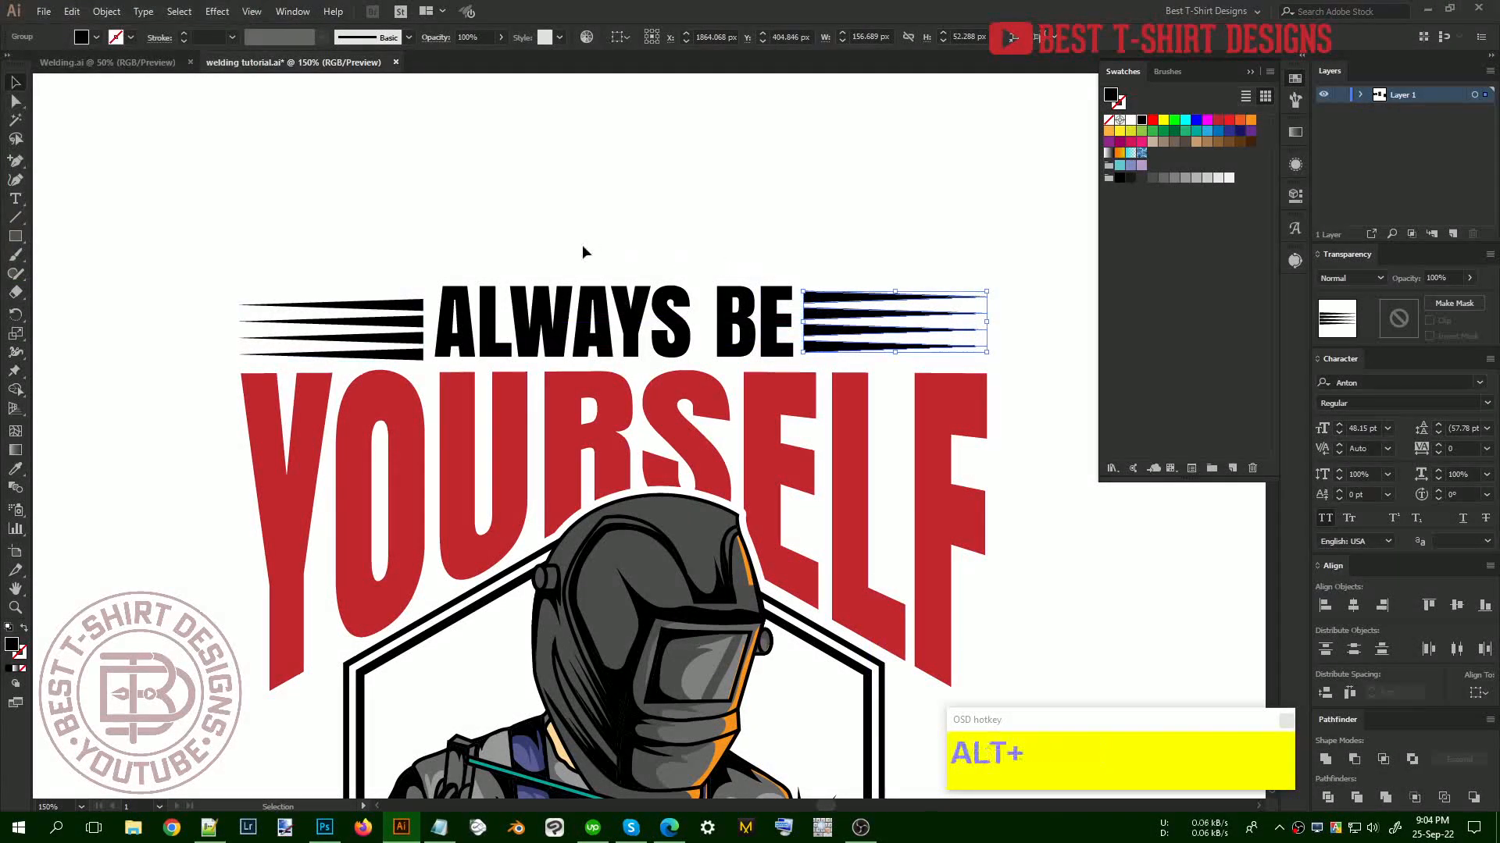
Align ALWAYS BE and both line groups to a common vertical centre, distribute their horizontal spacing evenly and deselect
scroll(583, 245, "down", 1)
left_click_drag(344, 250, 796, 303)
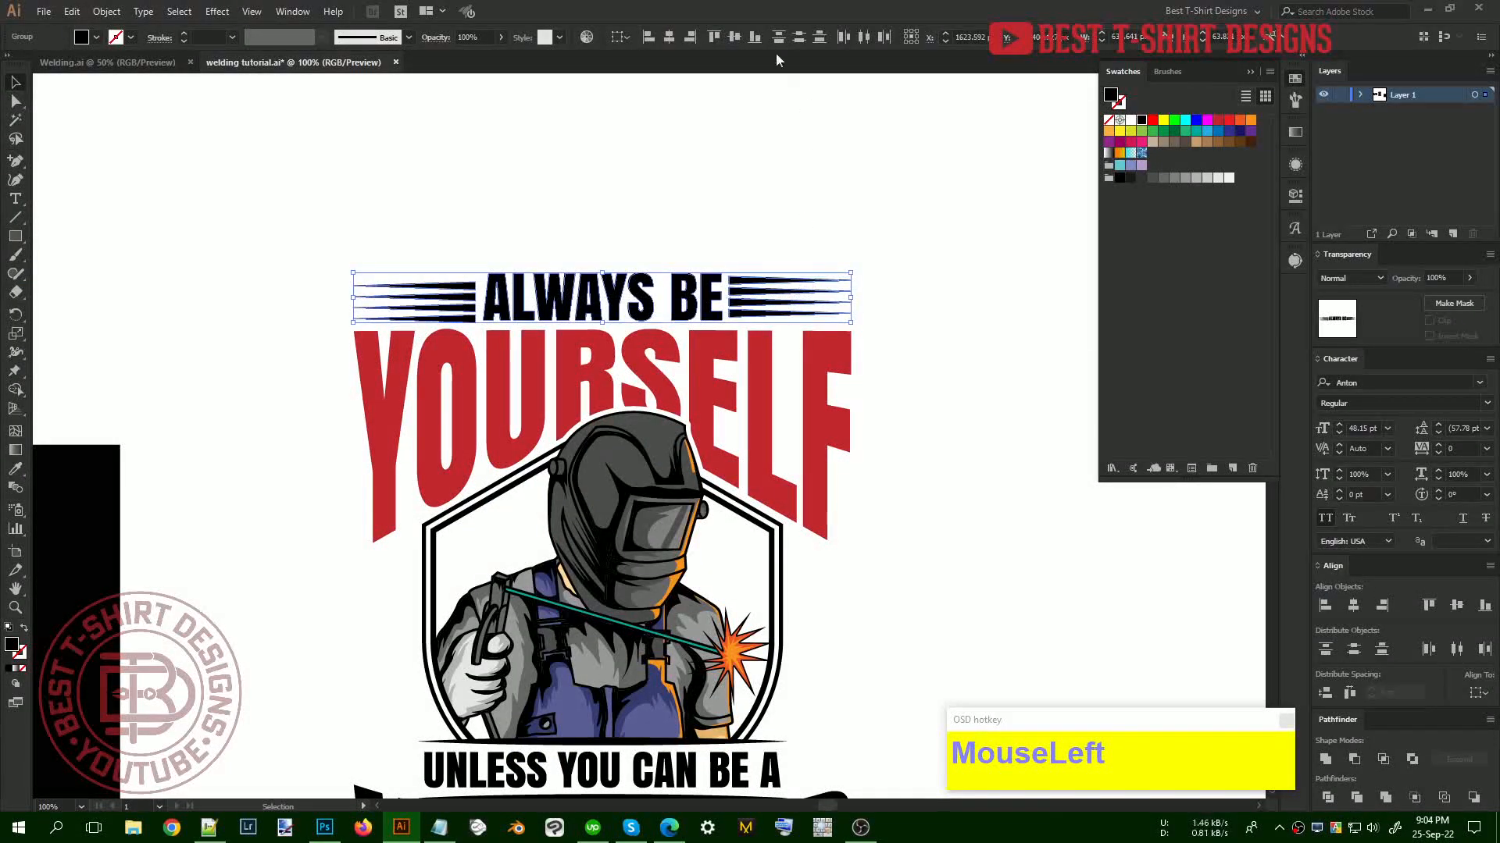
left_click(737, 36)
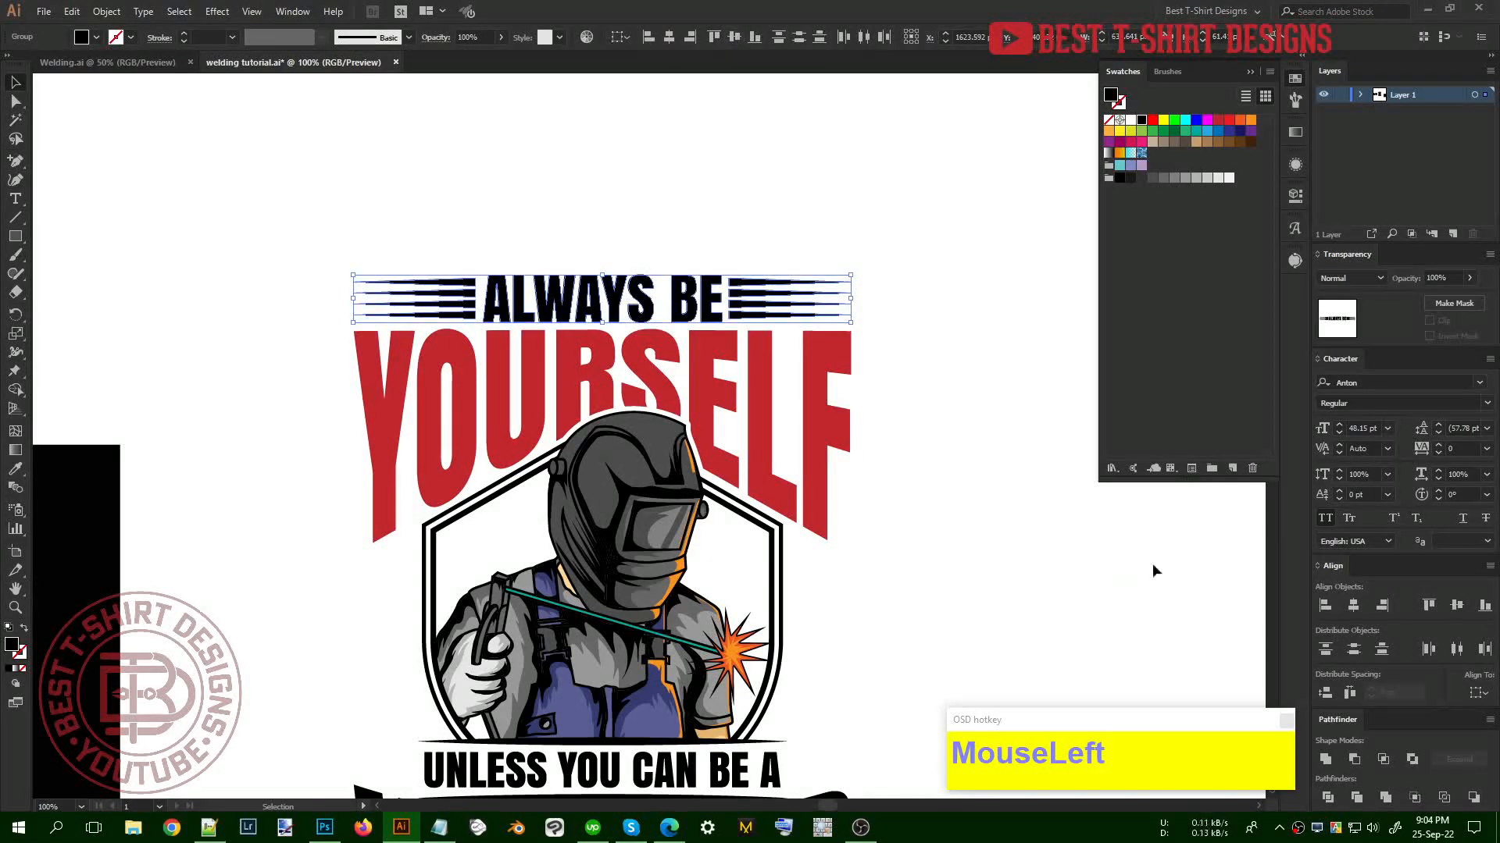
left_click(1350, 692)
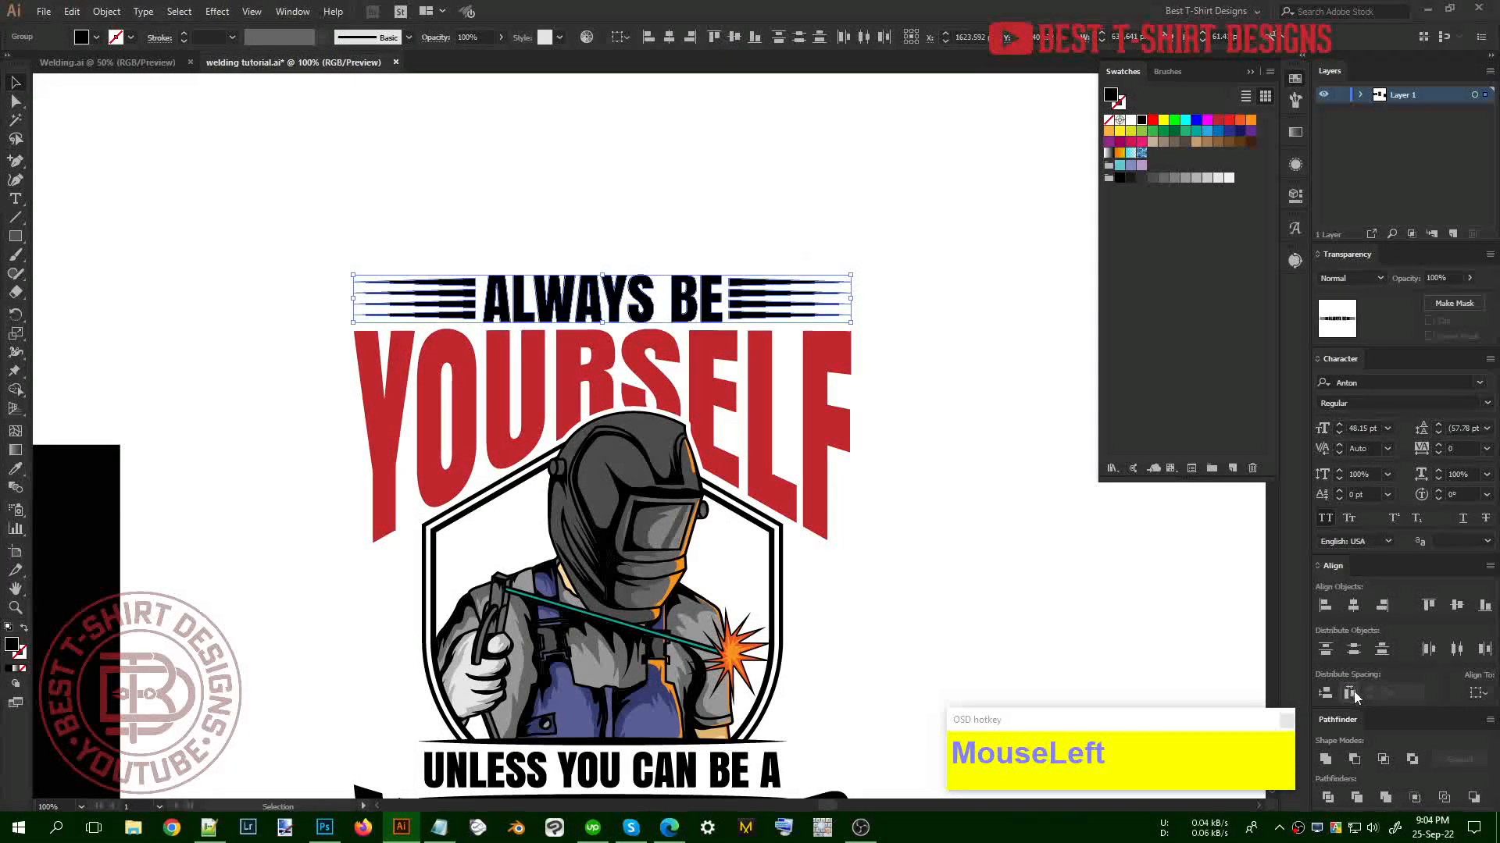
left_click(920, 432)
scroll(920, 427, "down", 1)
left_click(557, 224)
scroll(613, 267, "down", 1)
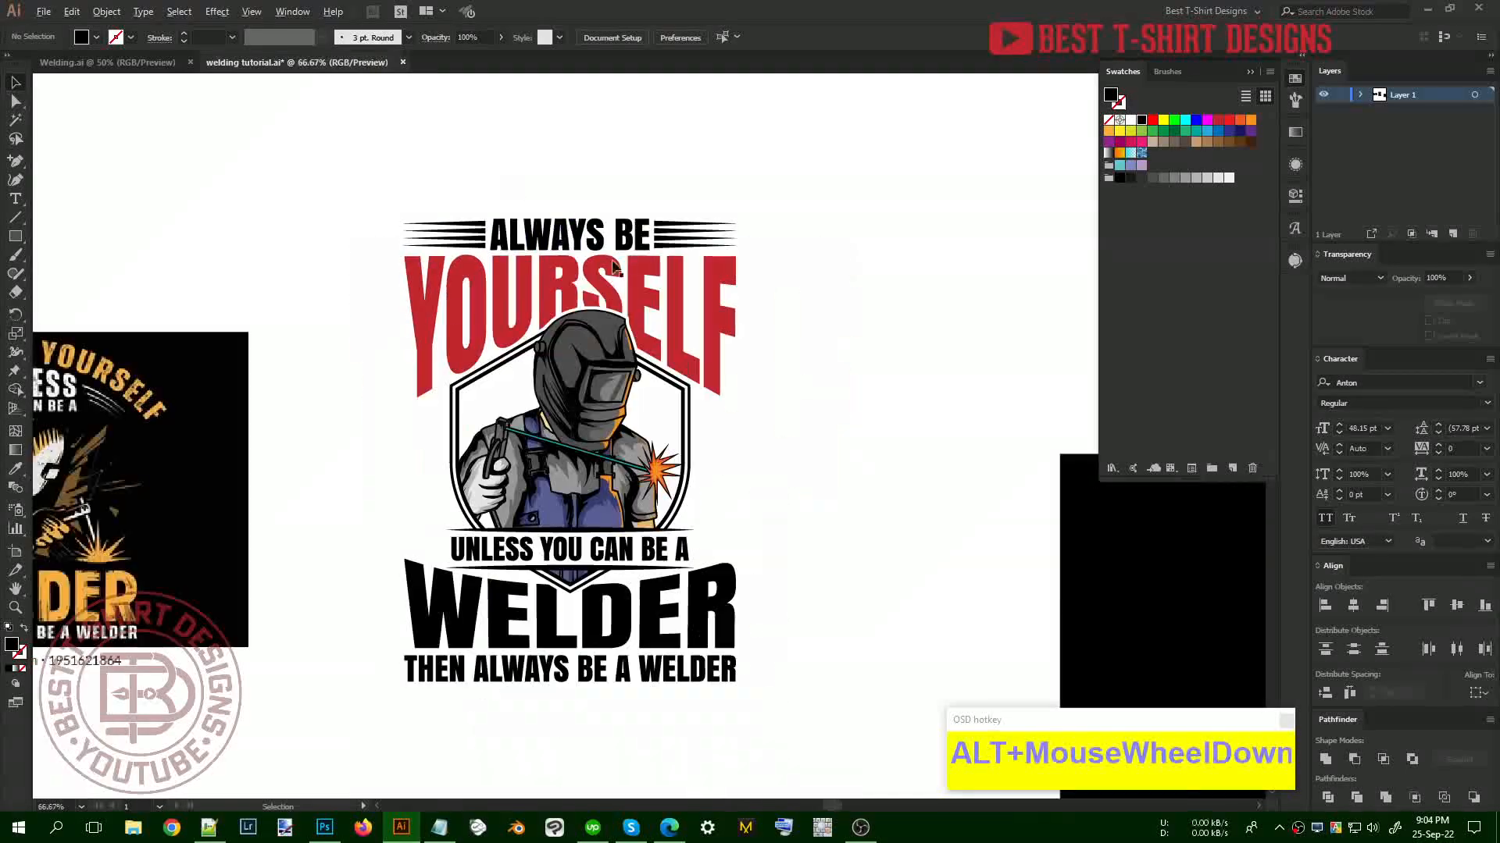
Select the complete T-shirt design and expand it with the Fill and Stroke options enabled
left_click(842, 415)
scroll(843, 416, "up", 1)
left_click(843, 416)
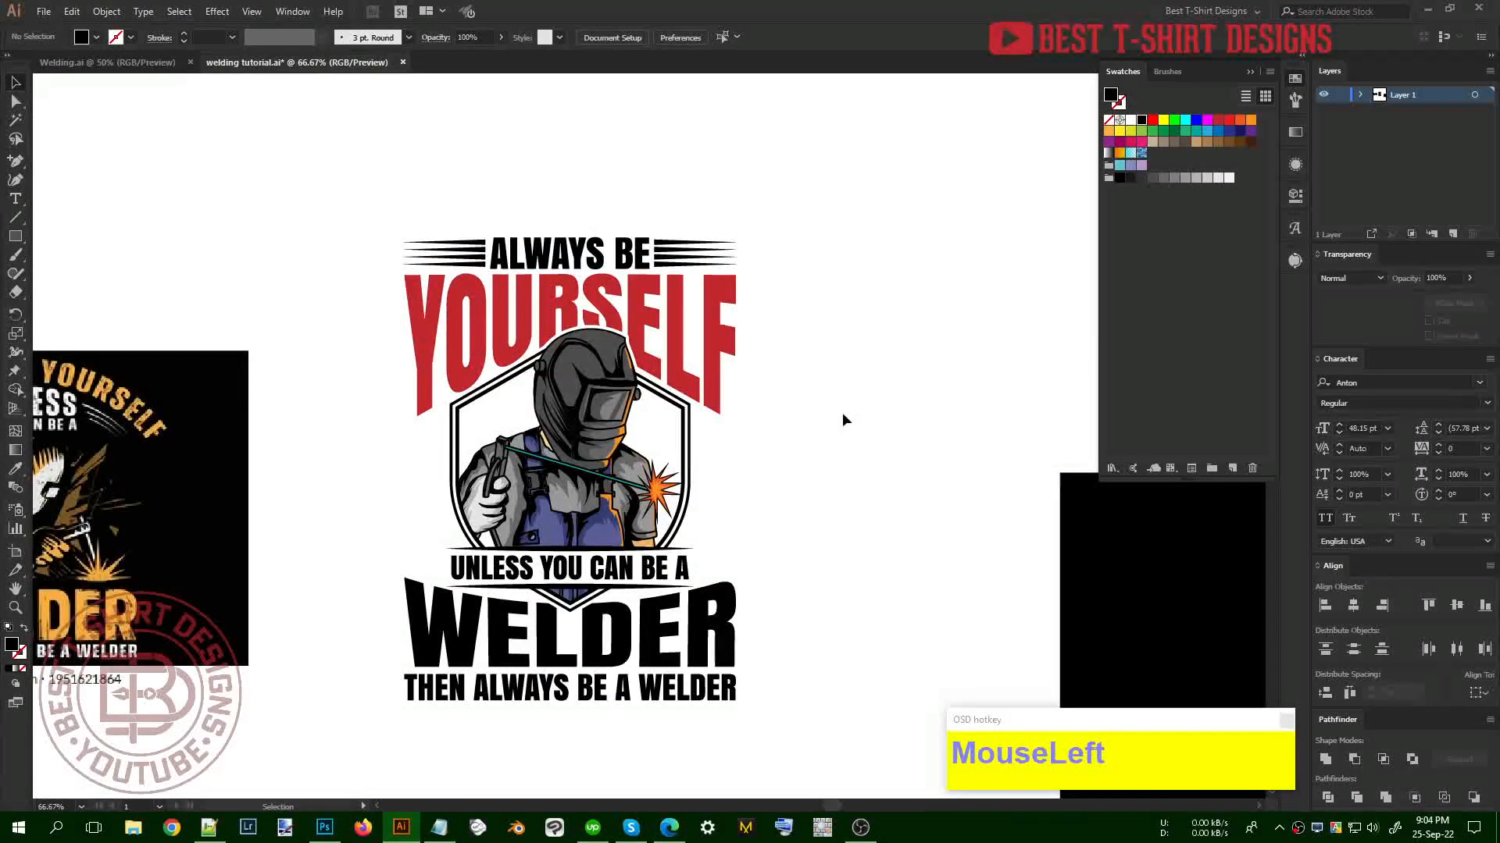
left_click_drag(846, 750, 349, 195)
key("ctrl")
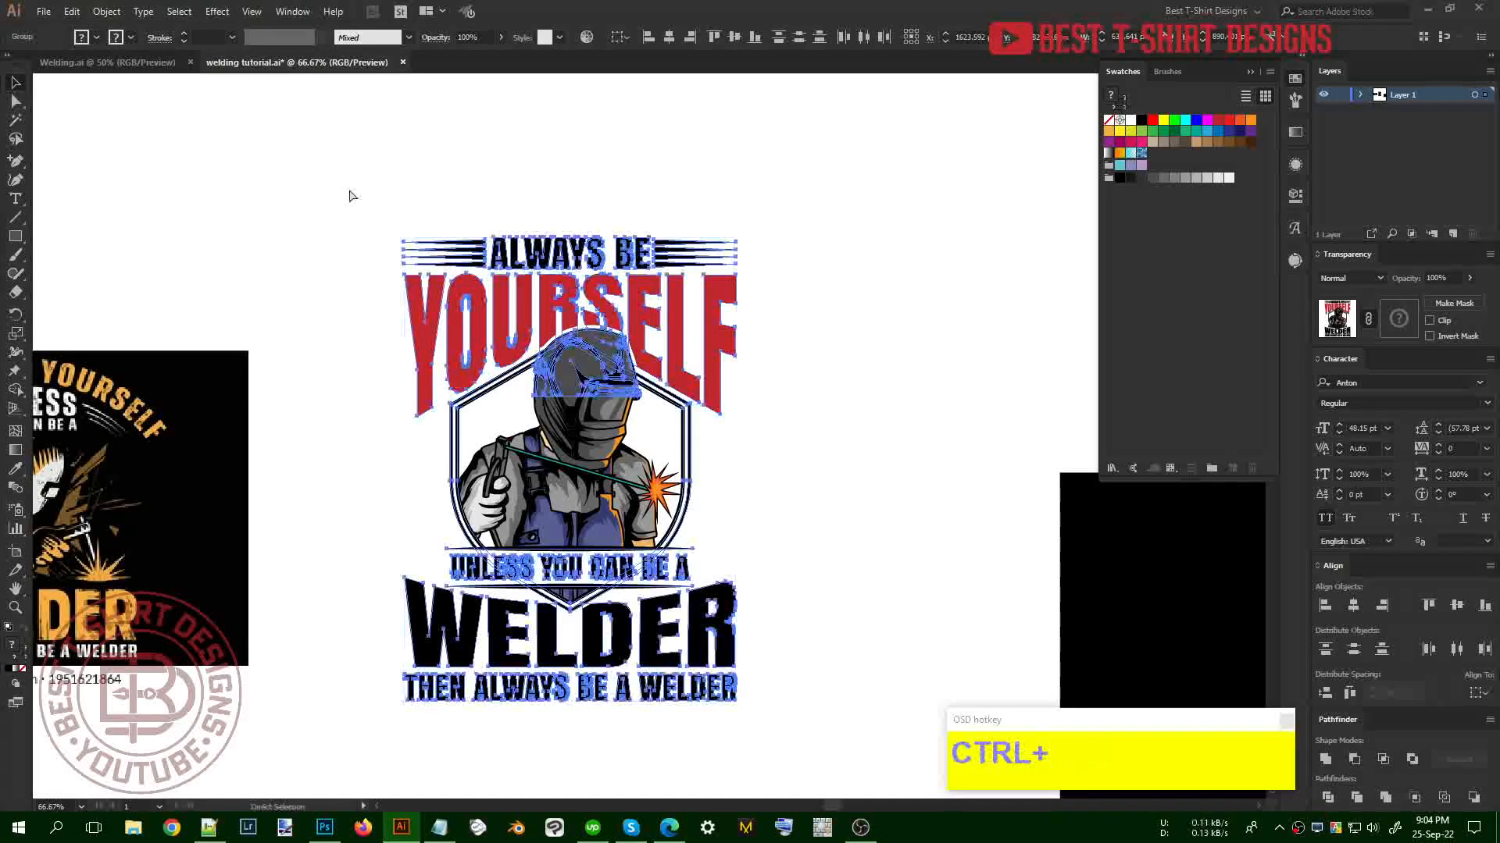
key("ctrl+2")
key("ctrl+3")
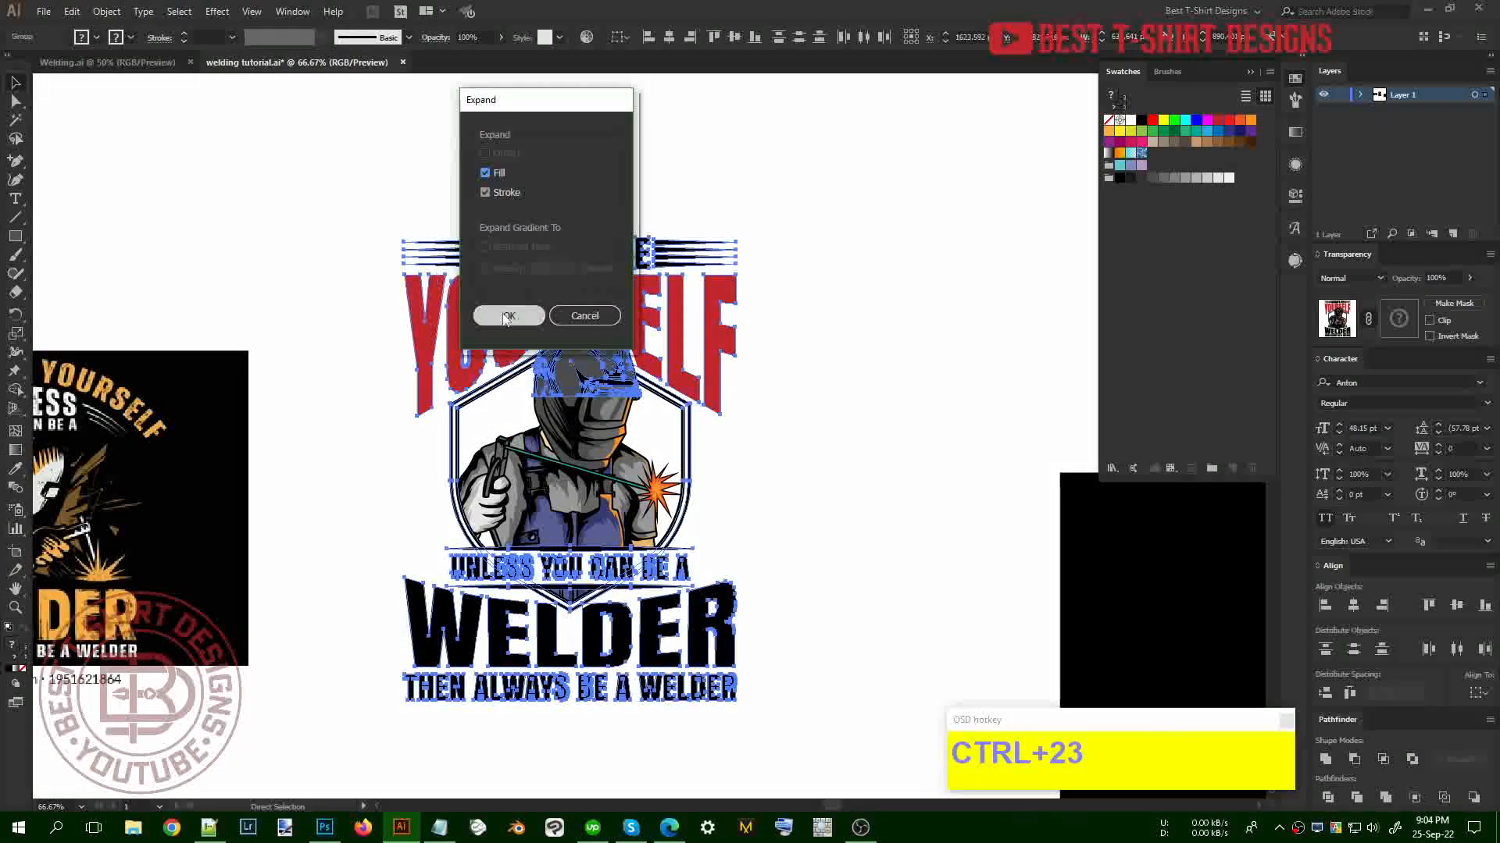
left_click(504, 315)
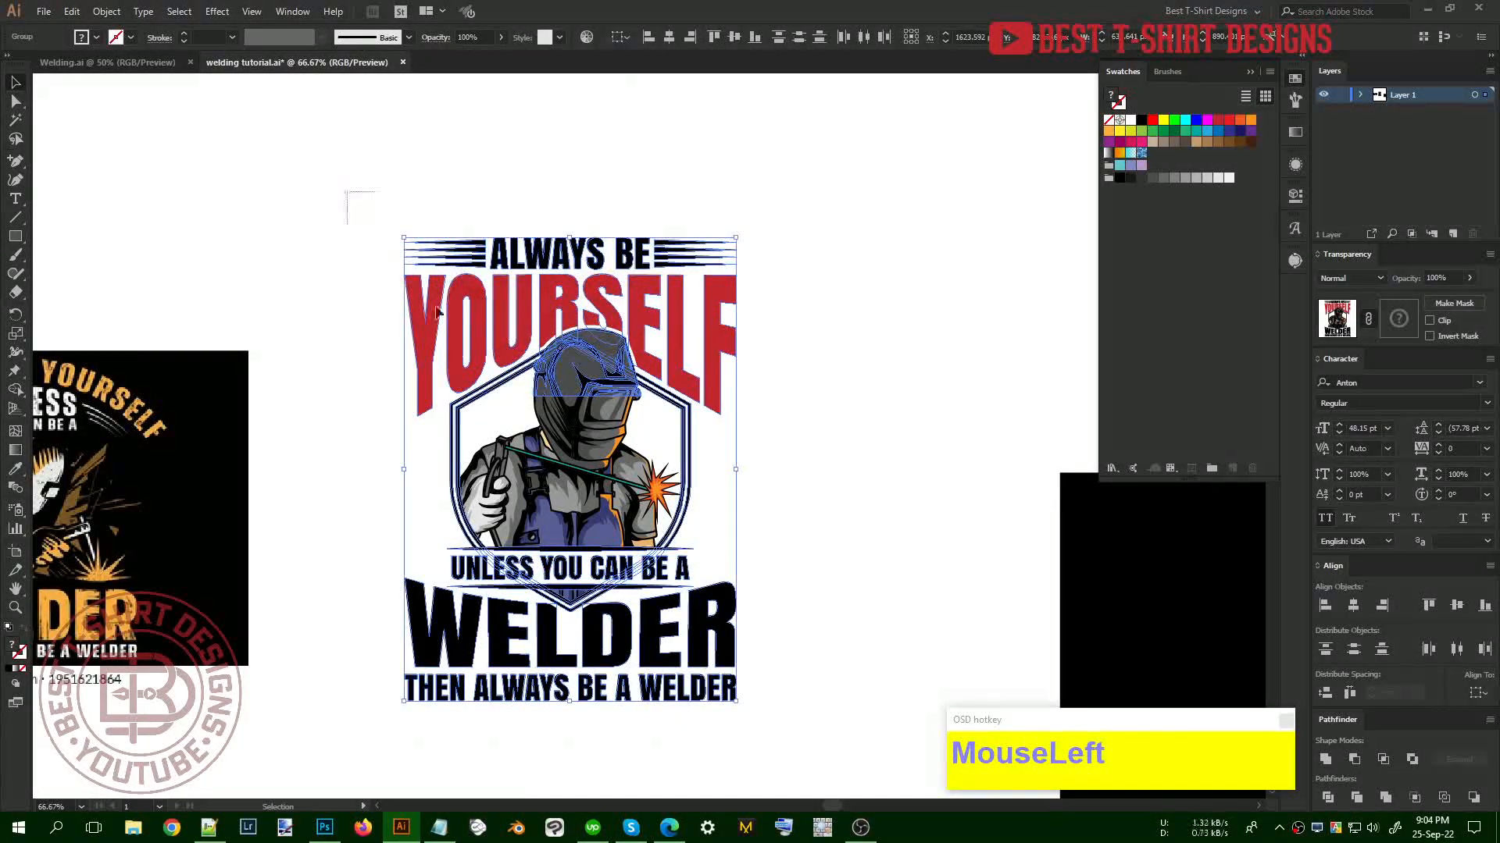
left_click_drag(436, 312, 795, 737)
left_click(776, 466)
left_click_drag(251, 117, 830, 654)
left_click_drag(803, 737, 736, 465)
left_click(827, 495)
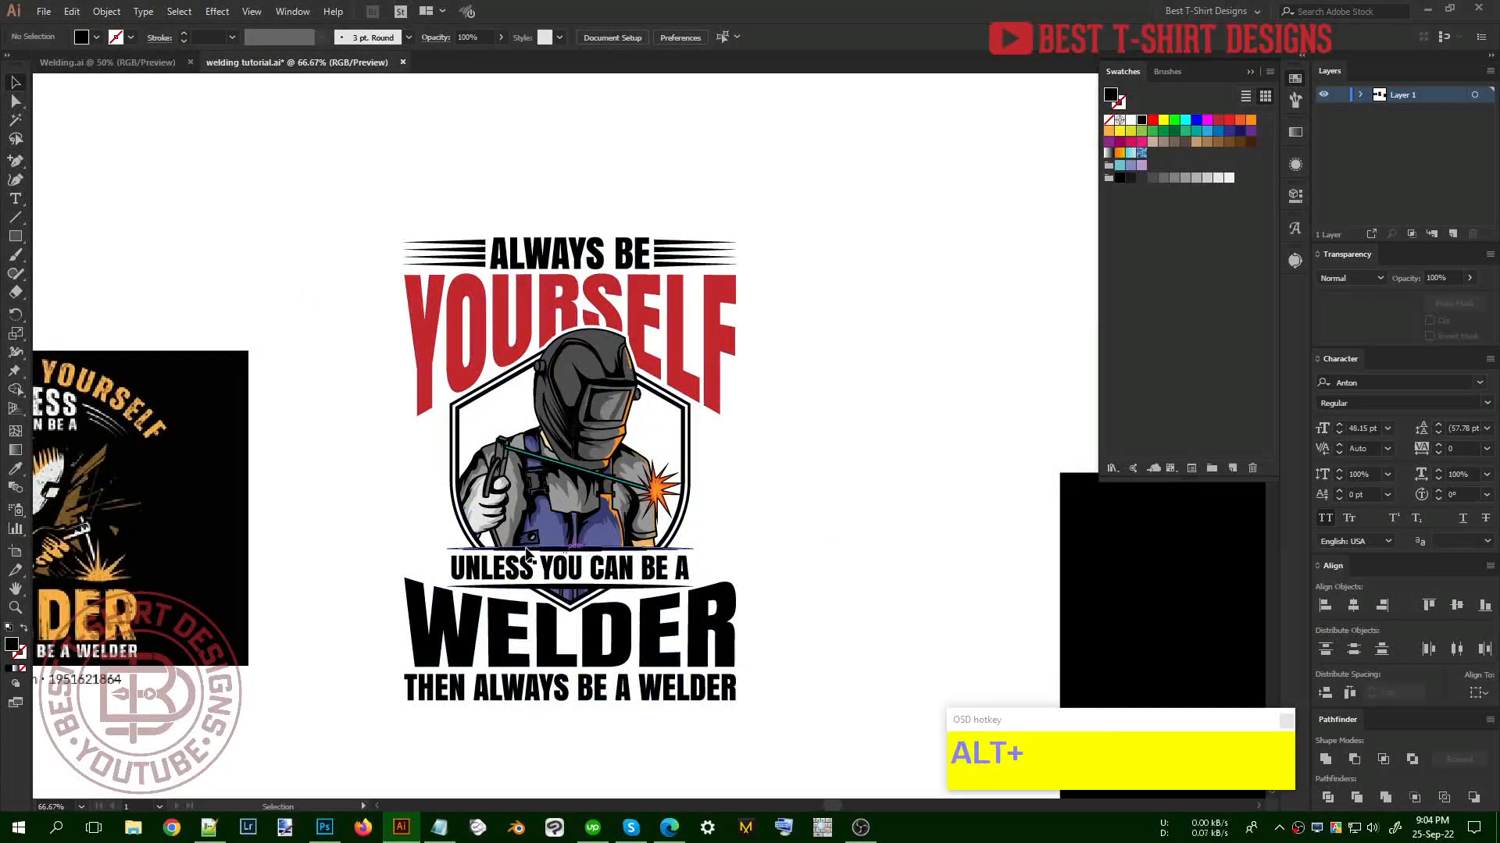
scroll(888, 577, "up", 1)
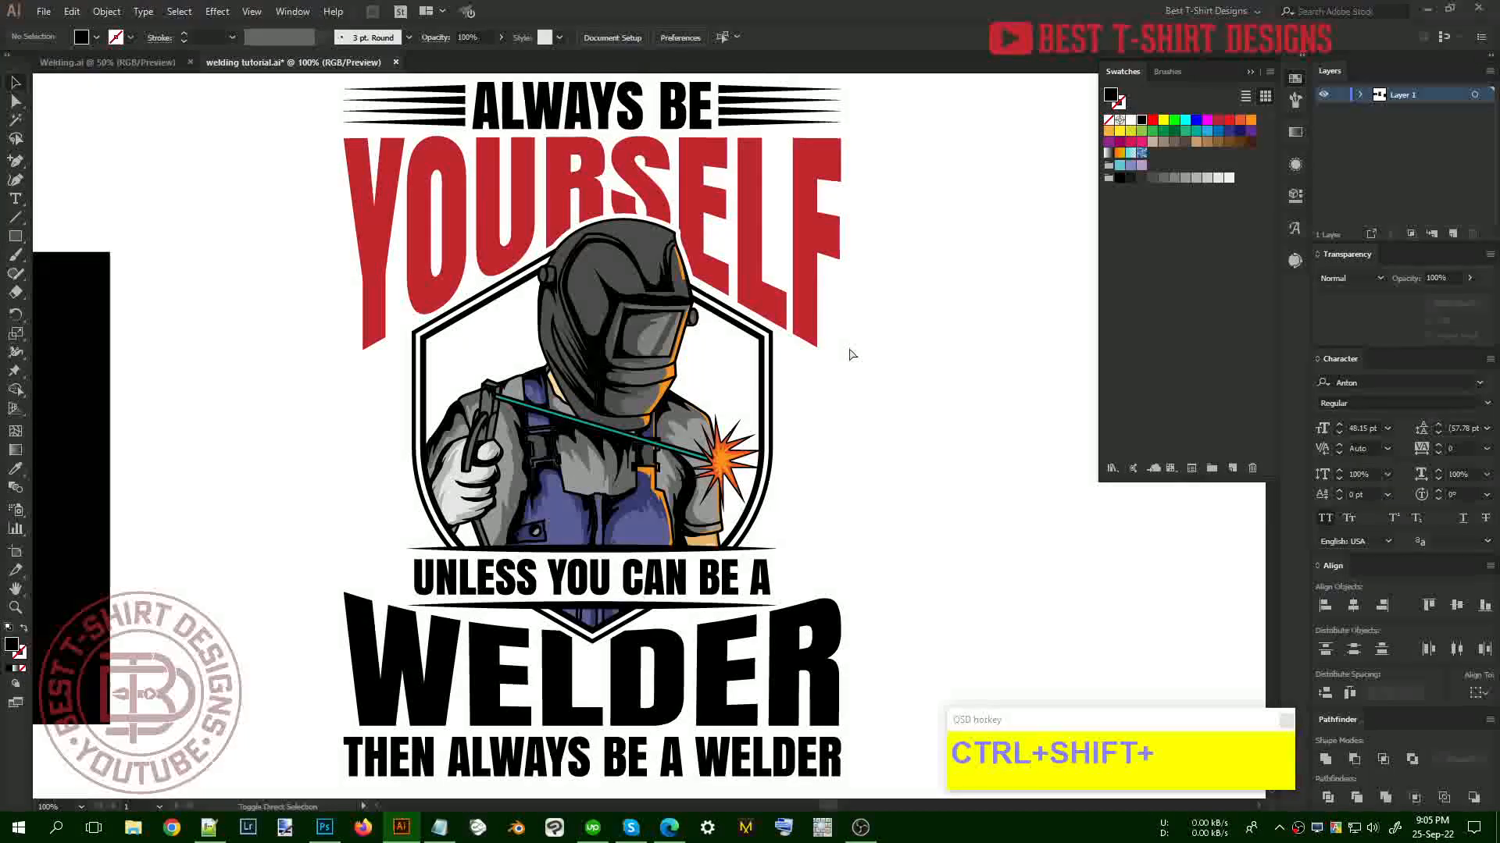
Show the rulers and place guides along the design's top, bottom, right and left edges
key("ctrl+shift+r")
scroll(859, 378, "up", 1)
left_click_drag(823, 79, 819, 157)
scroll(875, 117, "down", 3)
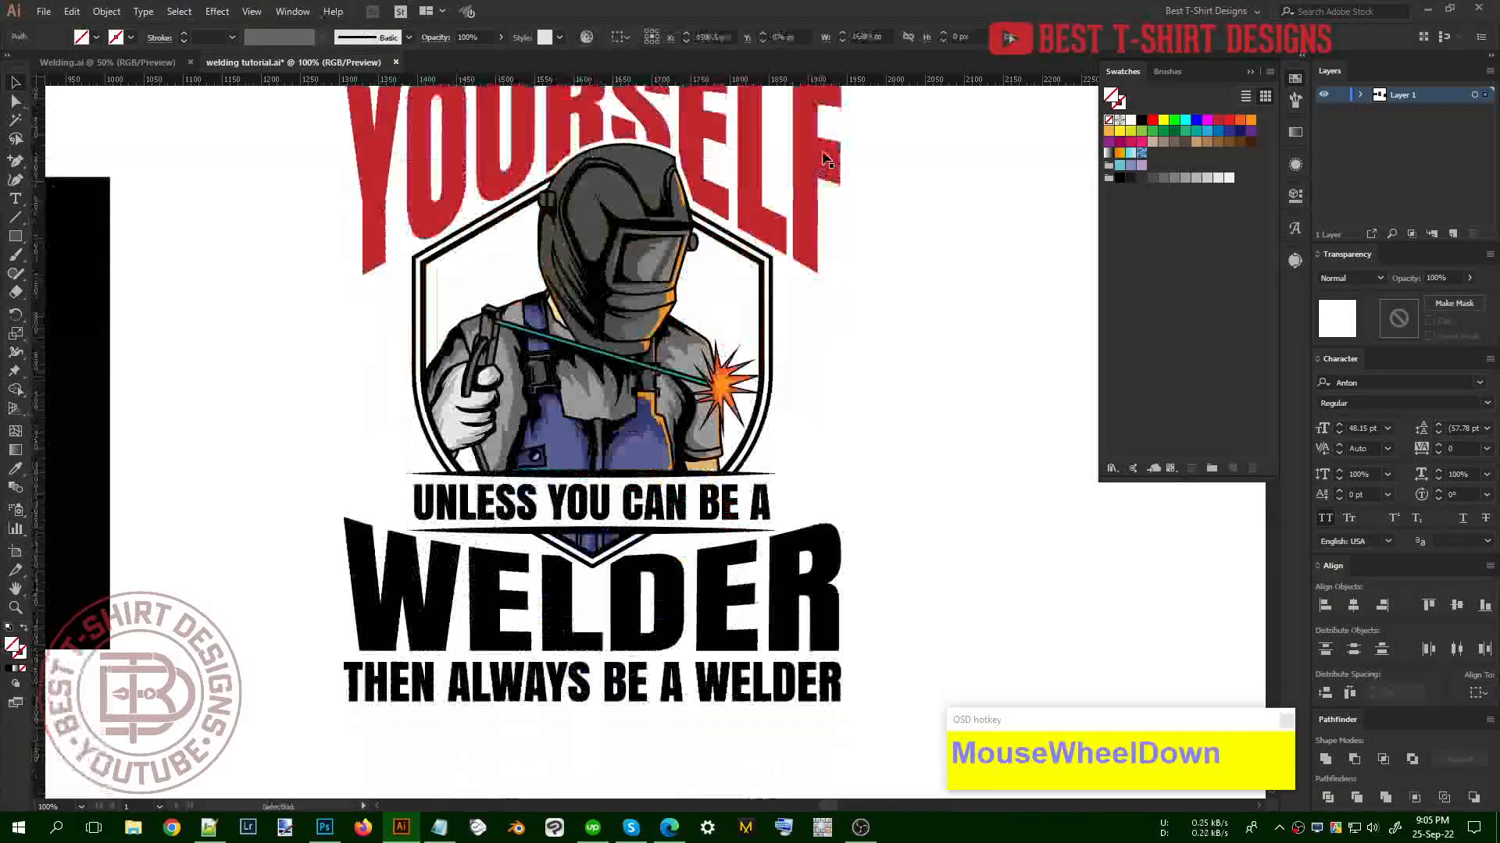
left_click_drag(893, 81, 856, 681)
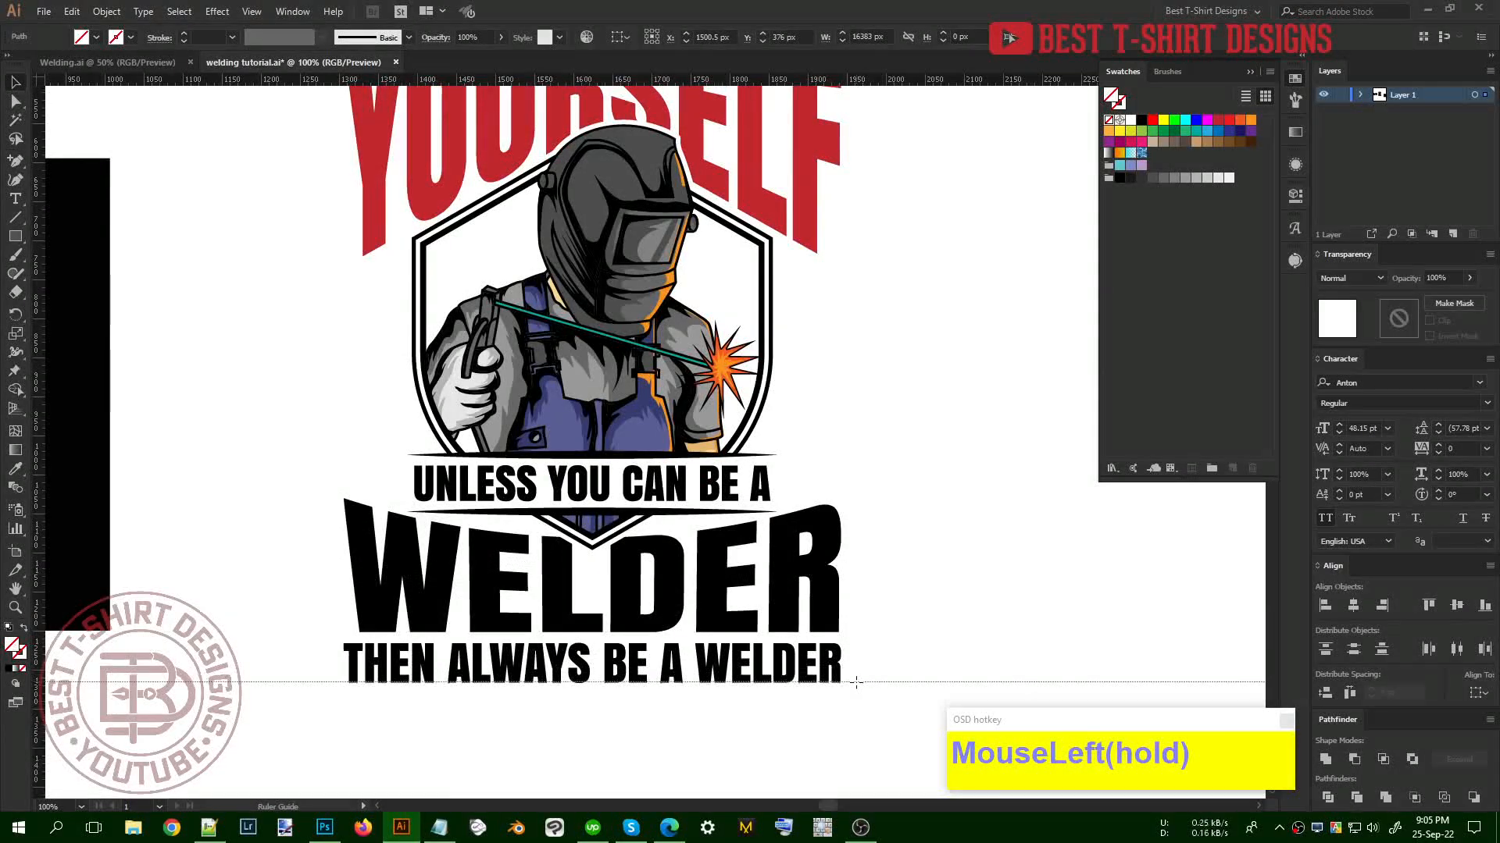
left_click_drag(933, 78, 843, 550)
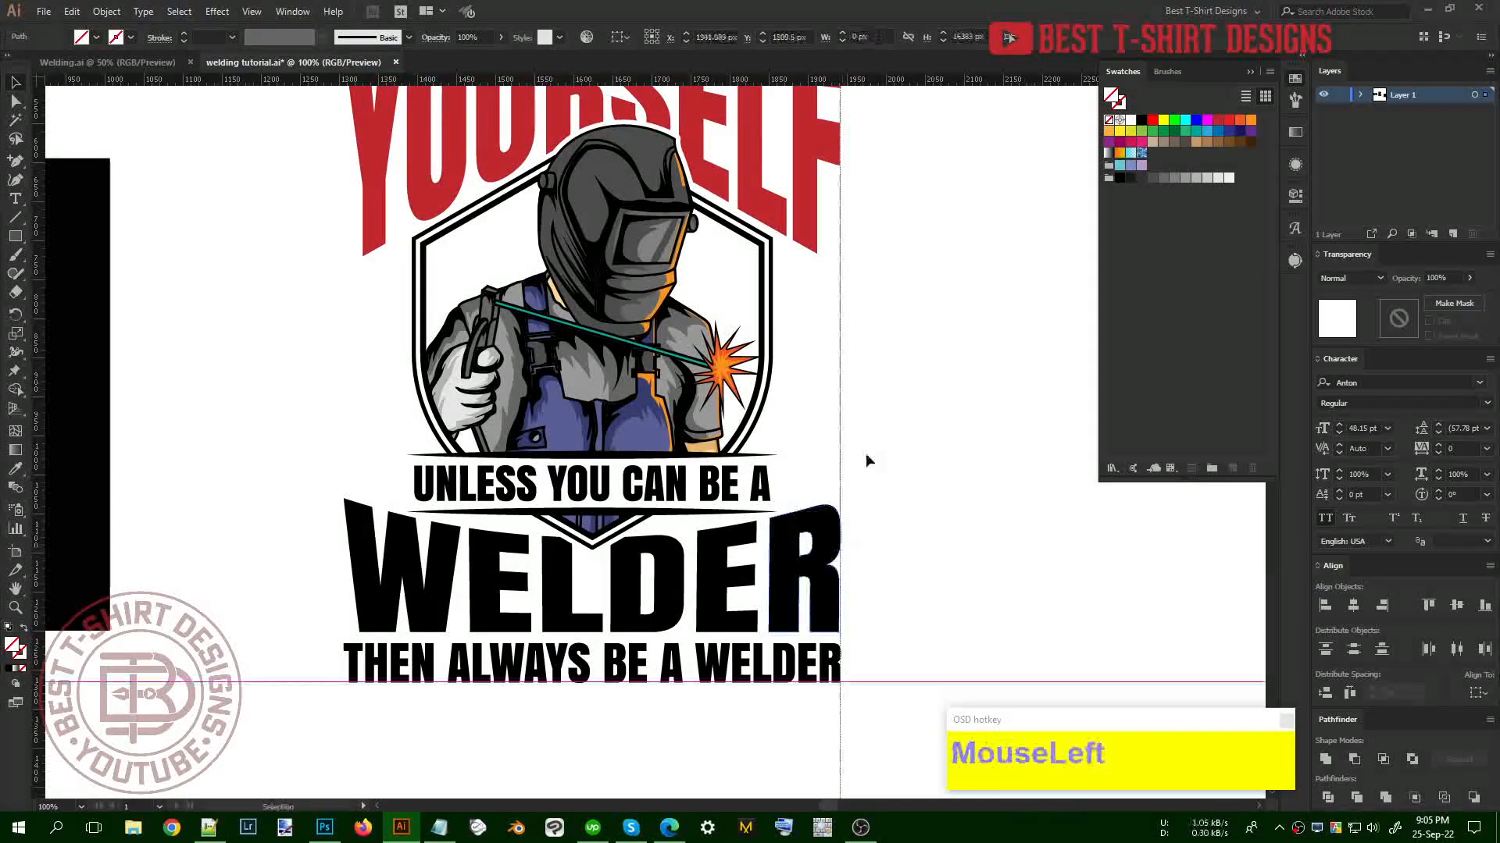
left_click_drag(838, 460, 344, 463)
scroll(856, 495, "down", 1)
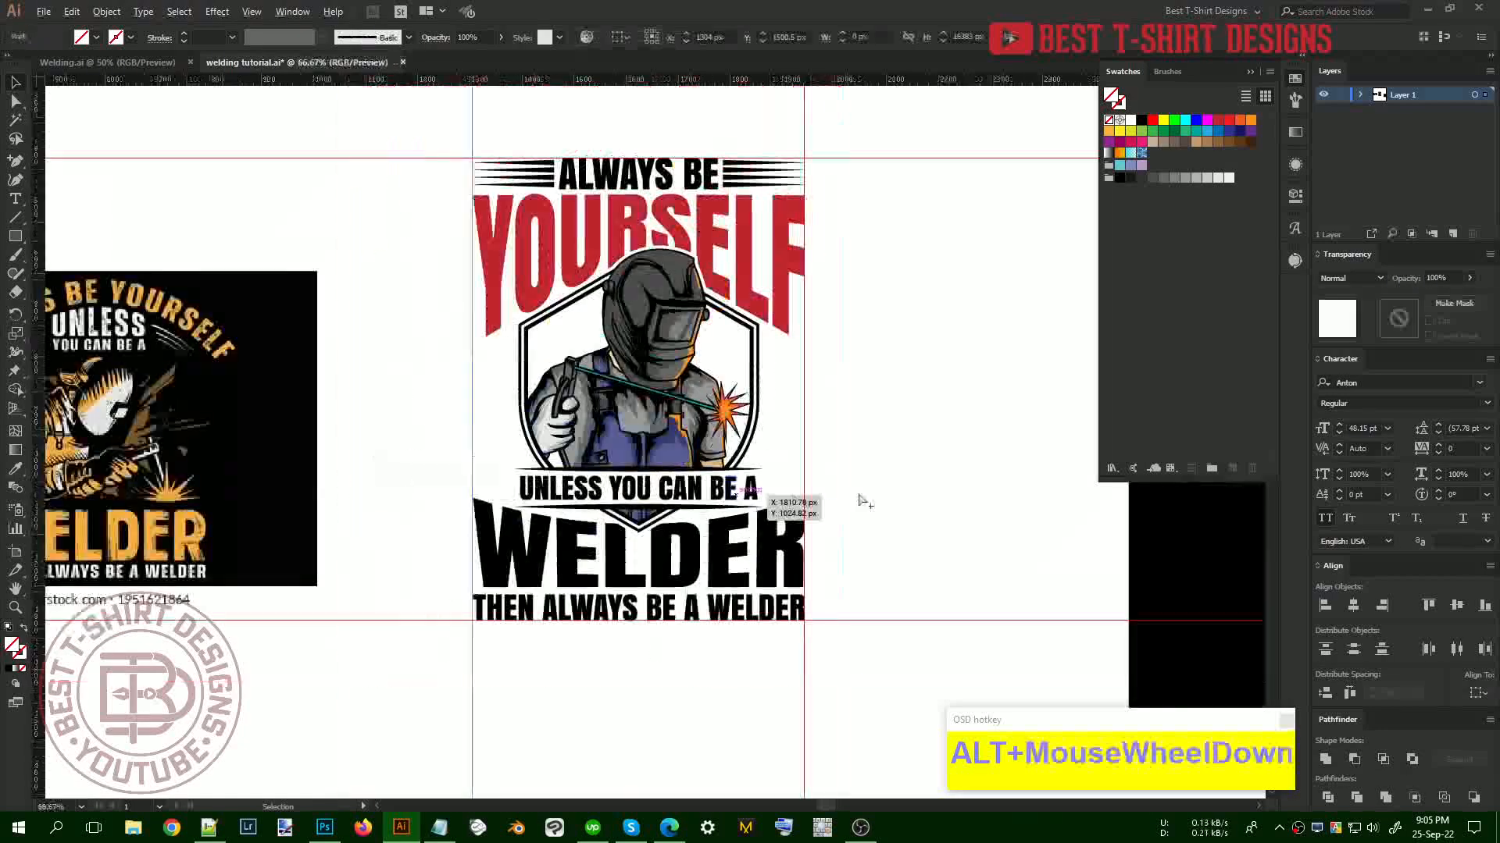
left_click(919, 480)
scroll(958, 466, "up", 1)
left_click_drag(957, 466, 890, 465)
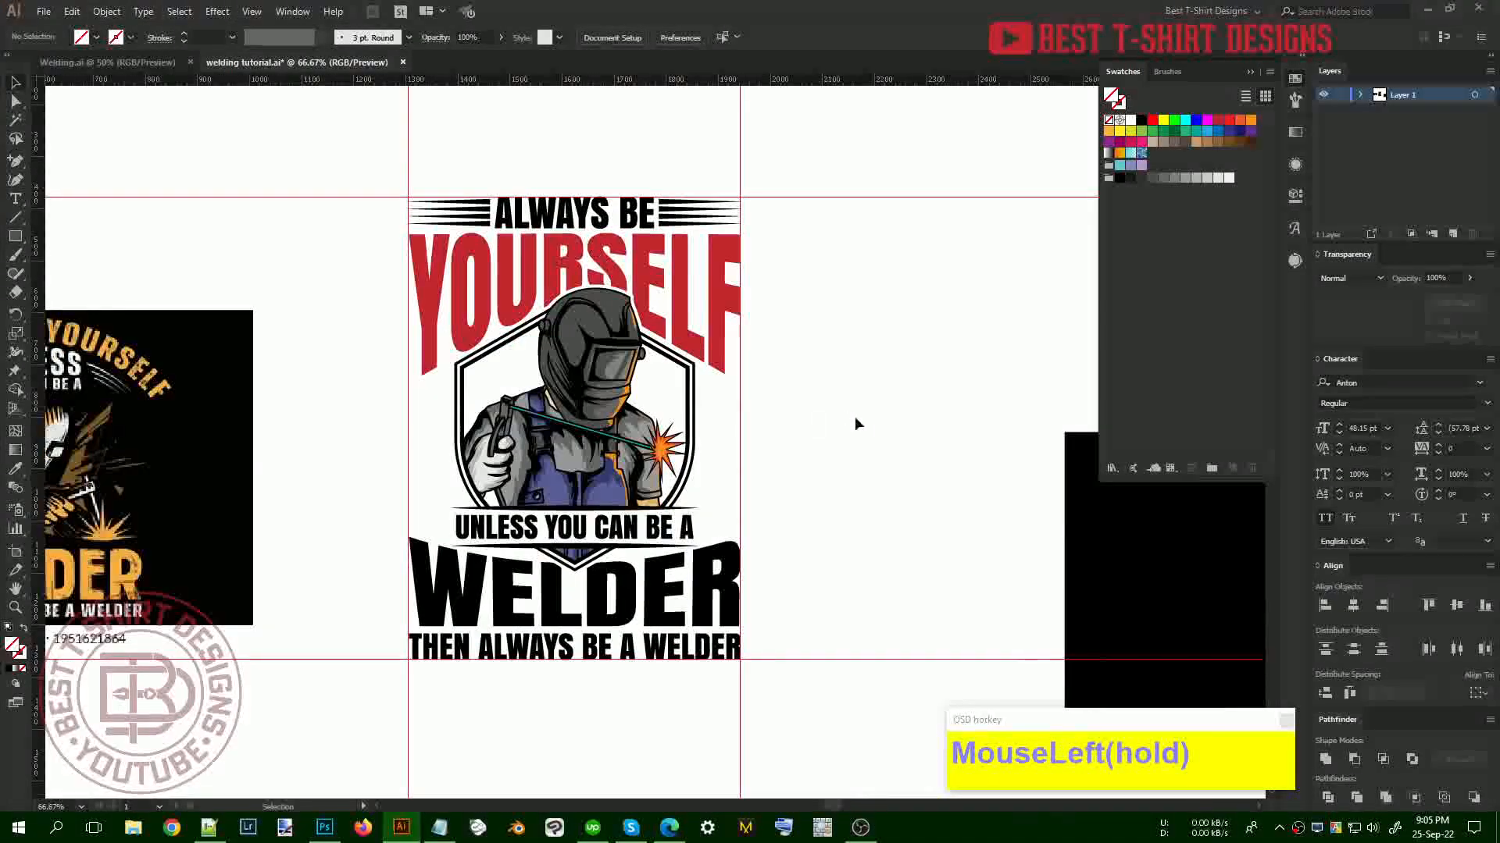
scroll(856, 421, "up", 1)
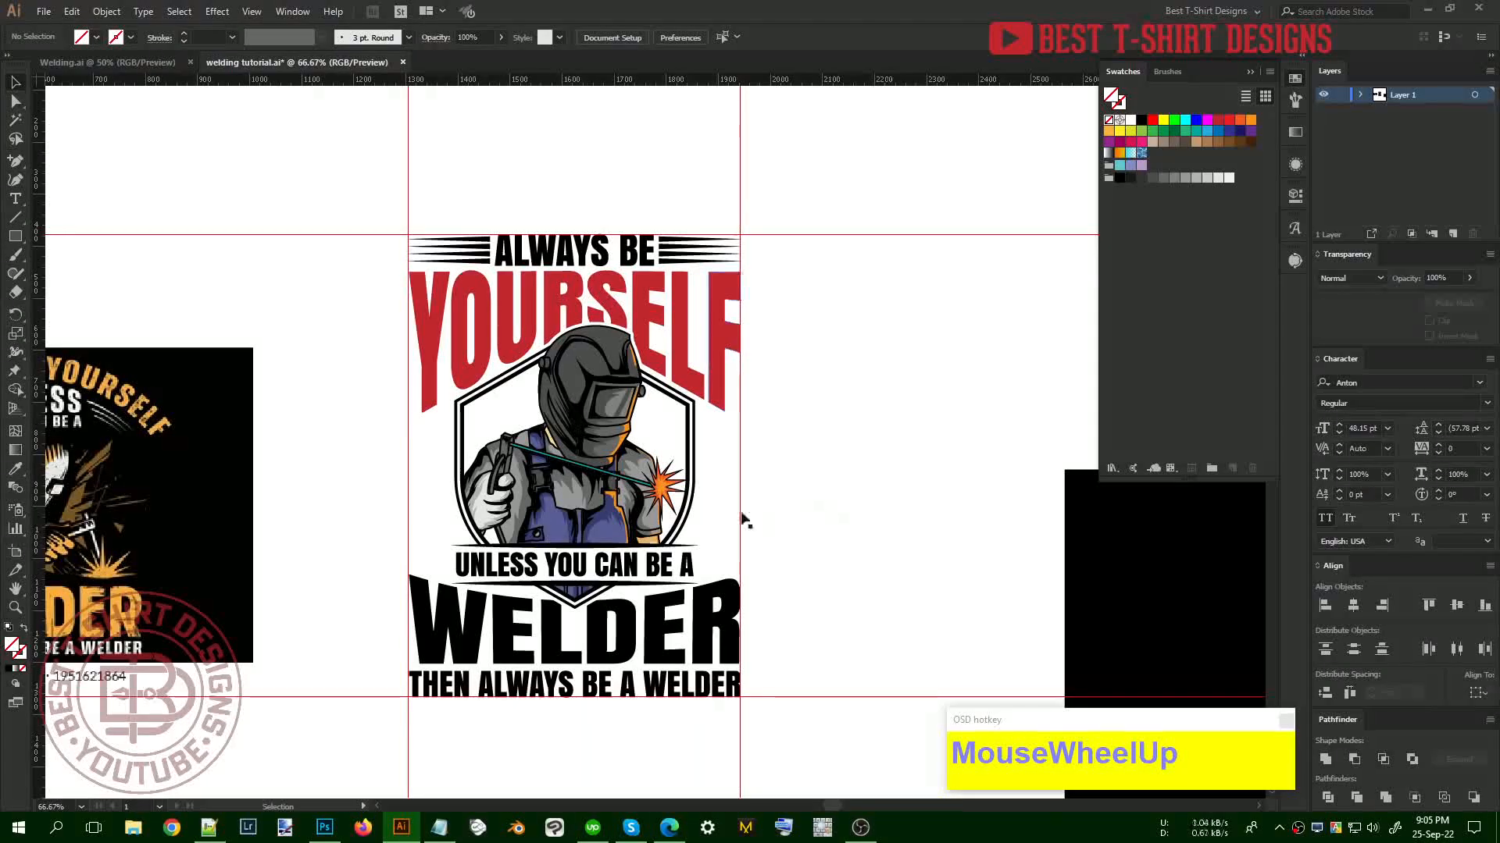
left_click(835, 458)
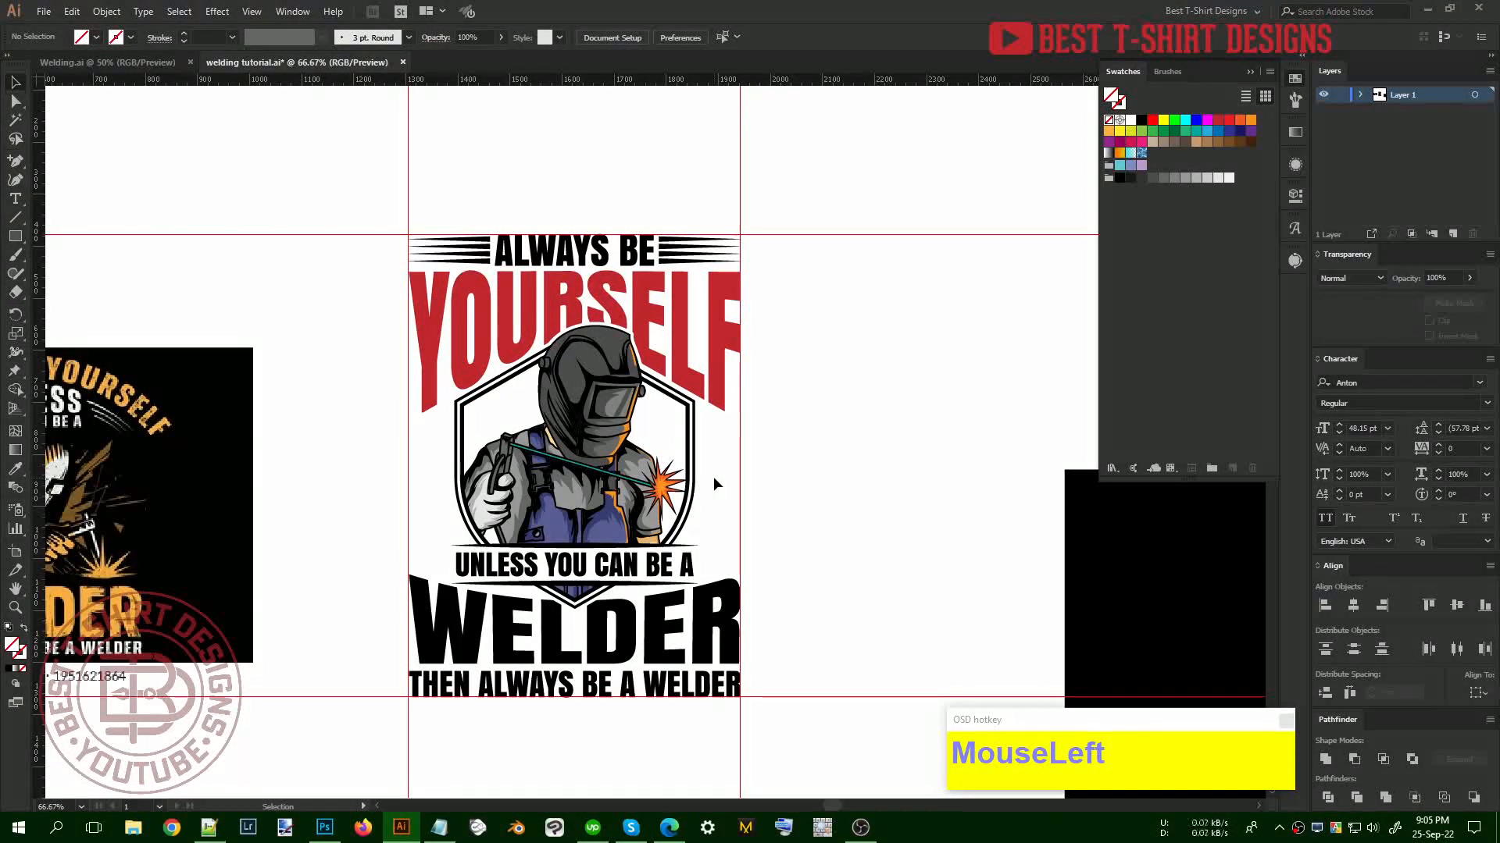
Draw a closed lightning-bolt outline about 63 px wide and 216 px tall to the right of the shield, below YOURSELF
scroll(714, 480, "up", 1, "alt")
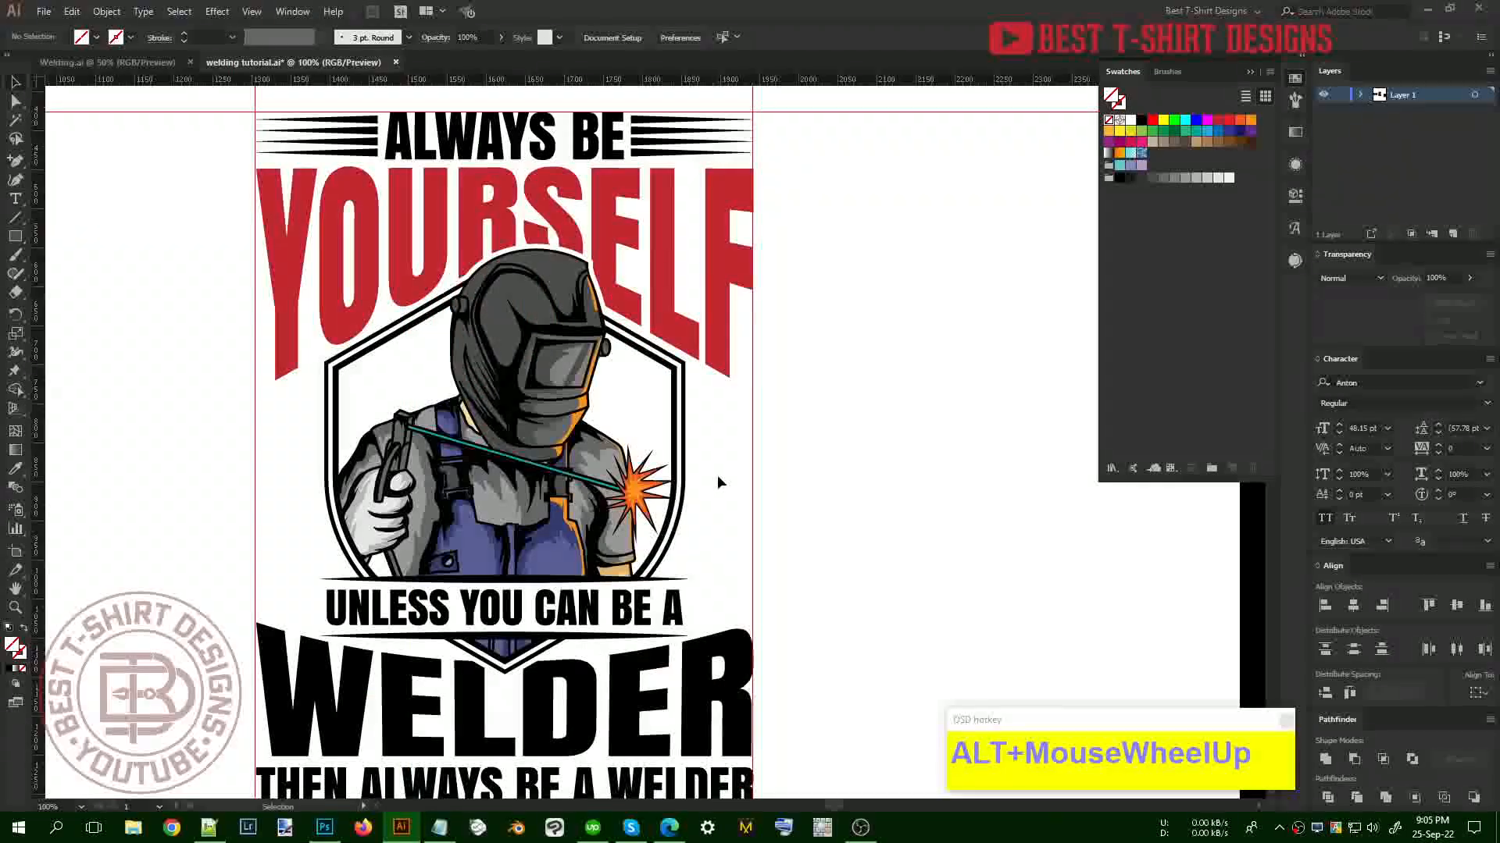
key("p")
scroll(712, 478, "up", 1, "alt")
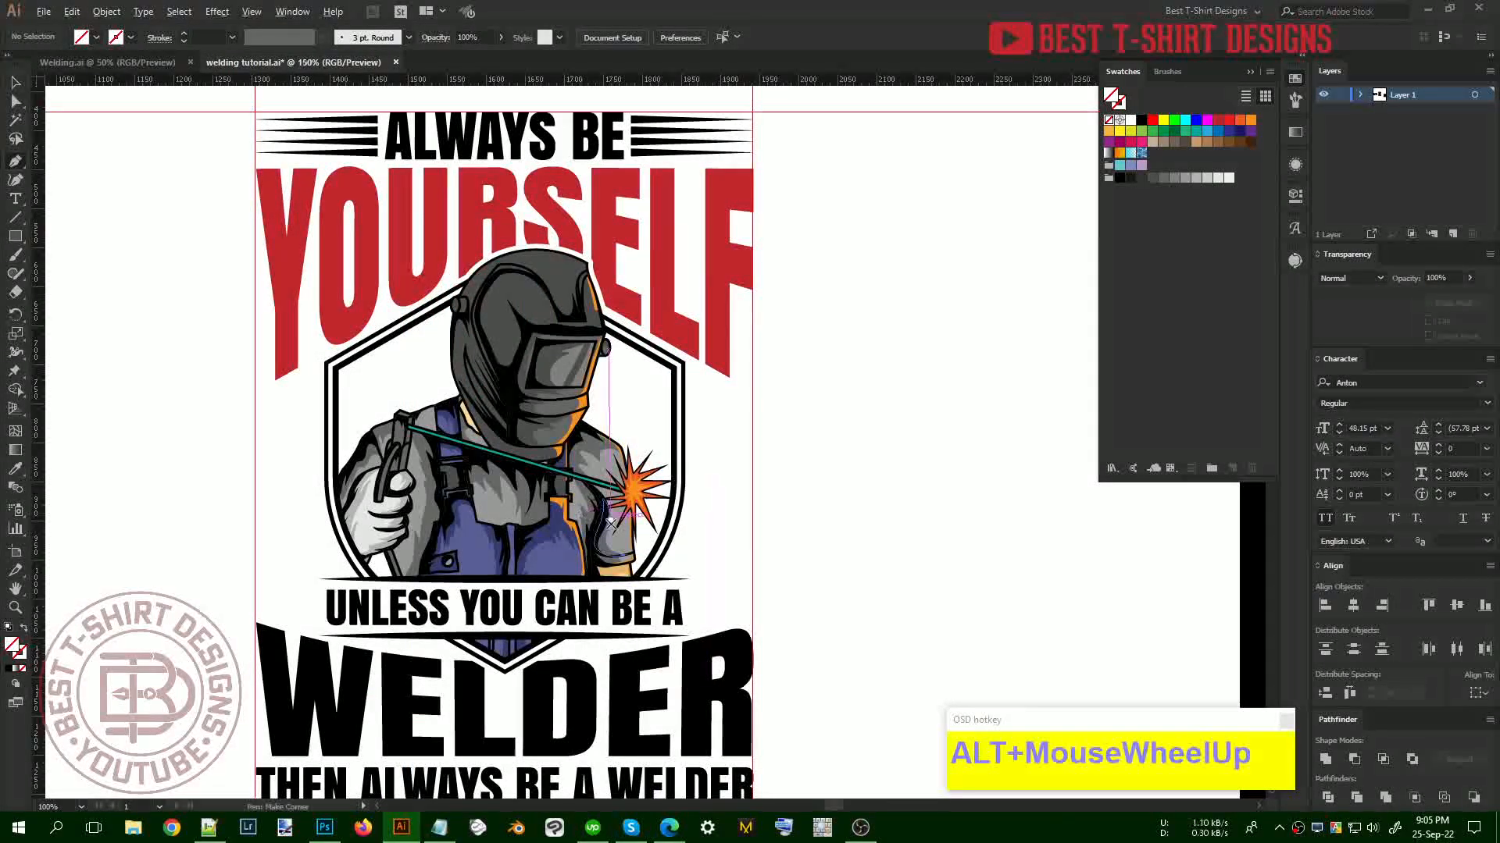
left_click(788, 326)
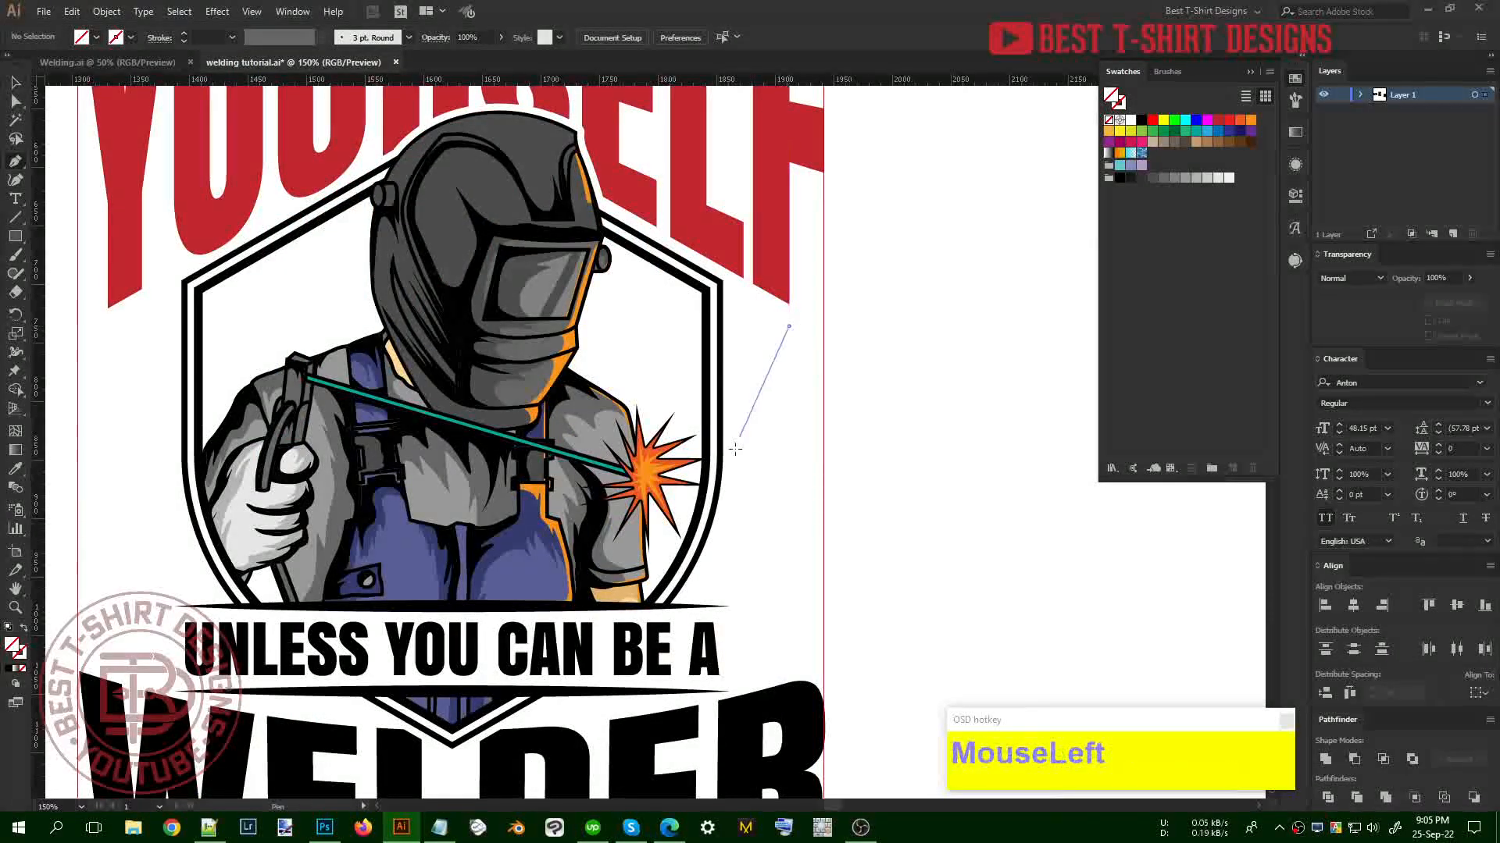
left_click(737, 447)
left_click(772, 436)
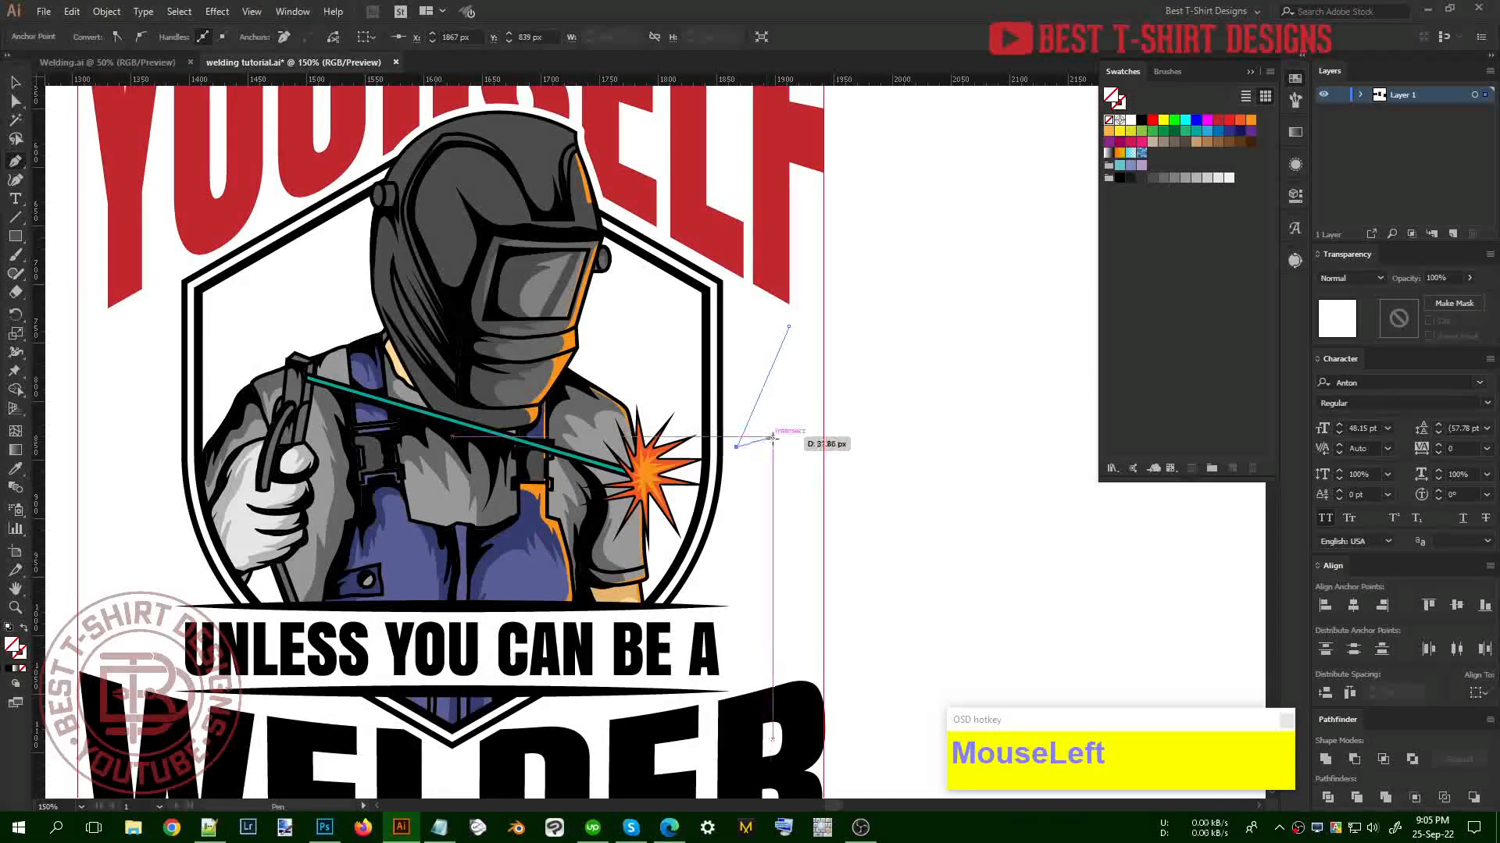
left_click(811, 405)
left_click(788, 329)
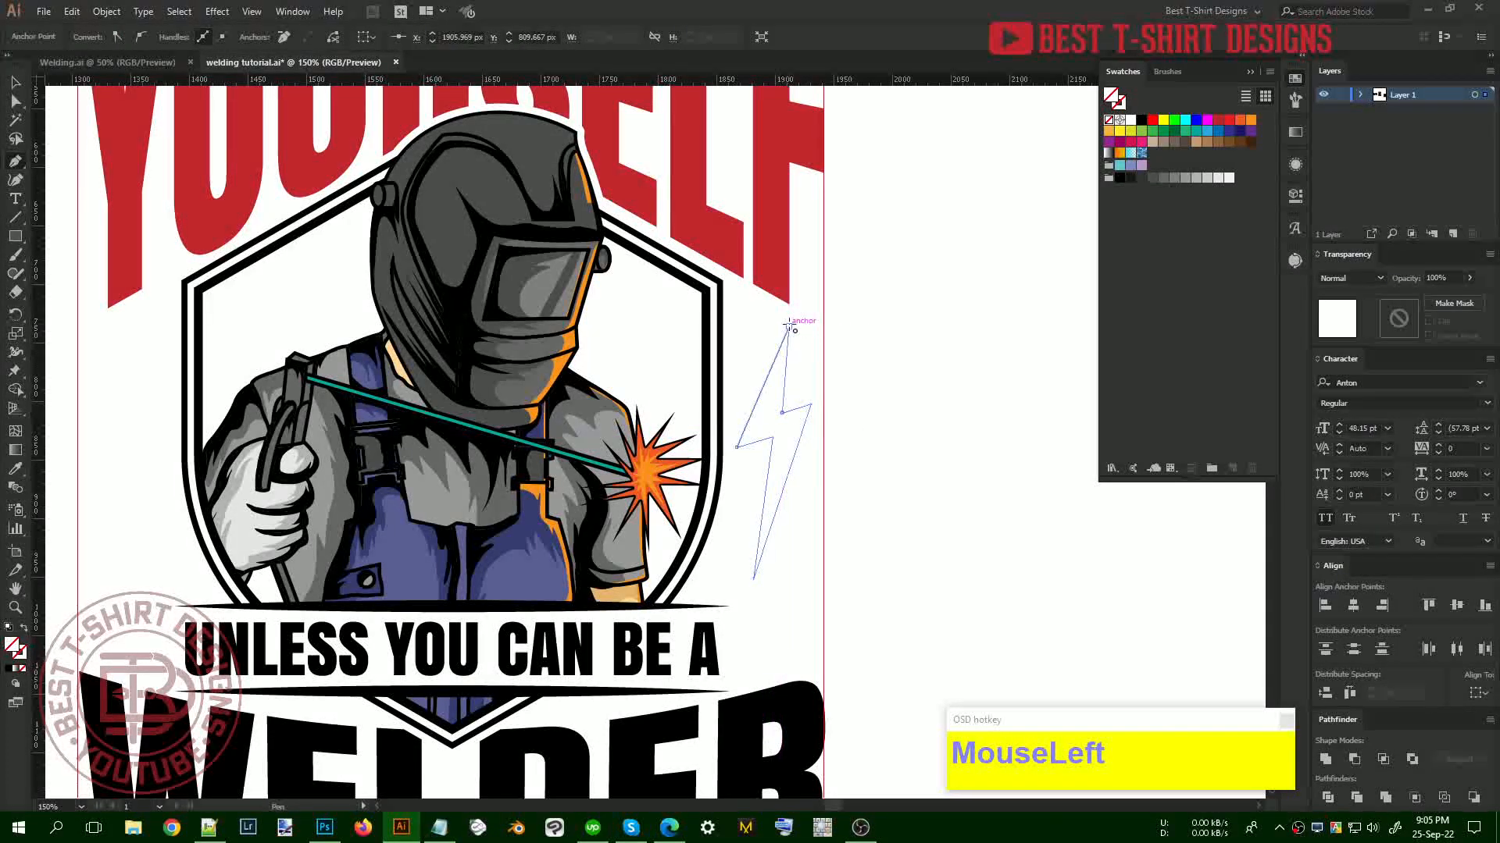
Fill the lightning bolt with black and enlarge it to about 76 by 260 px
key("v")
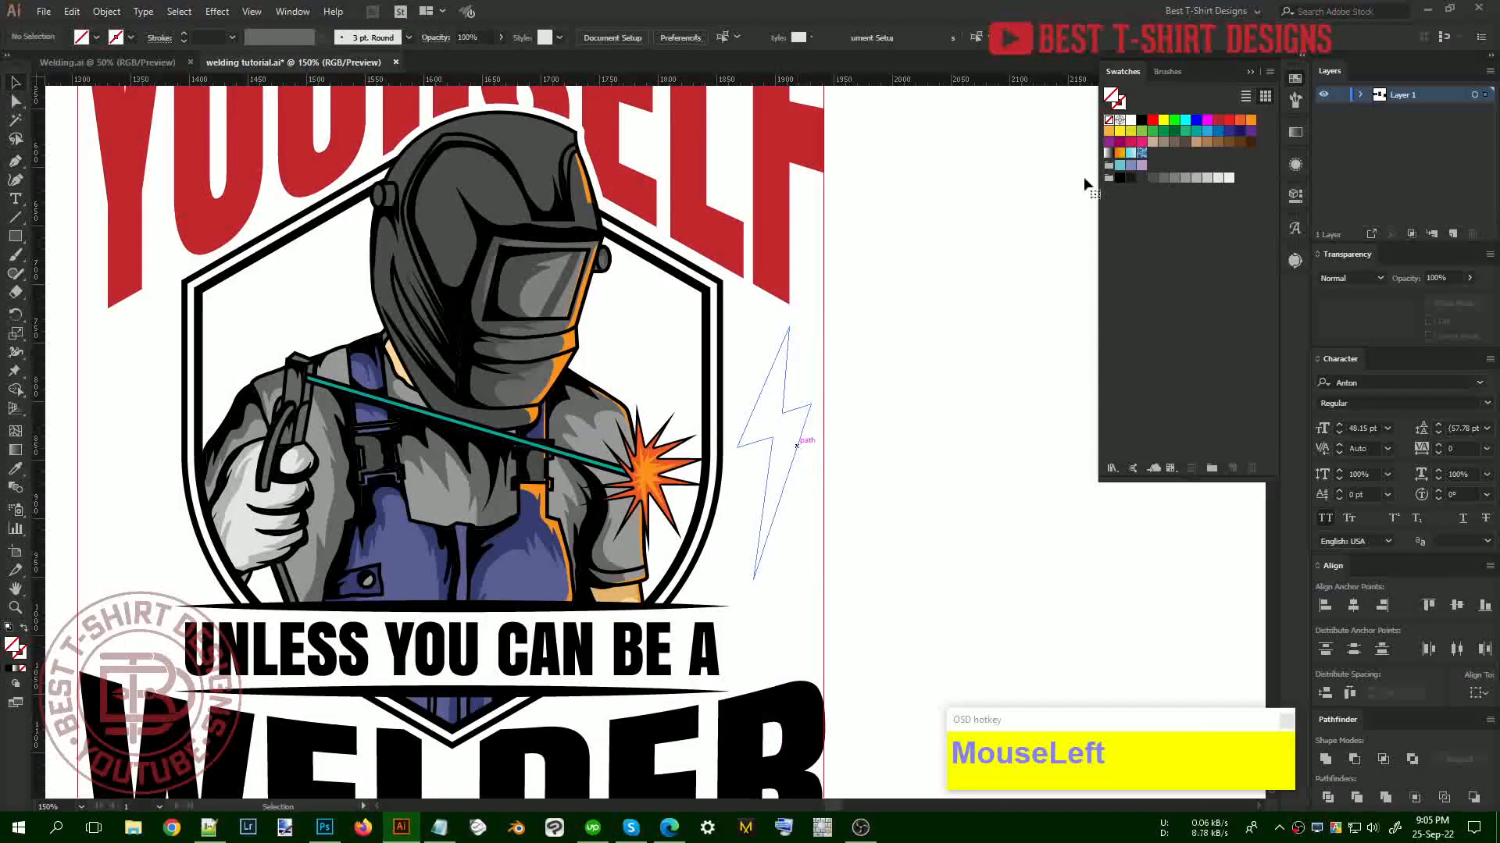
left_click(1141, 119)
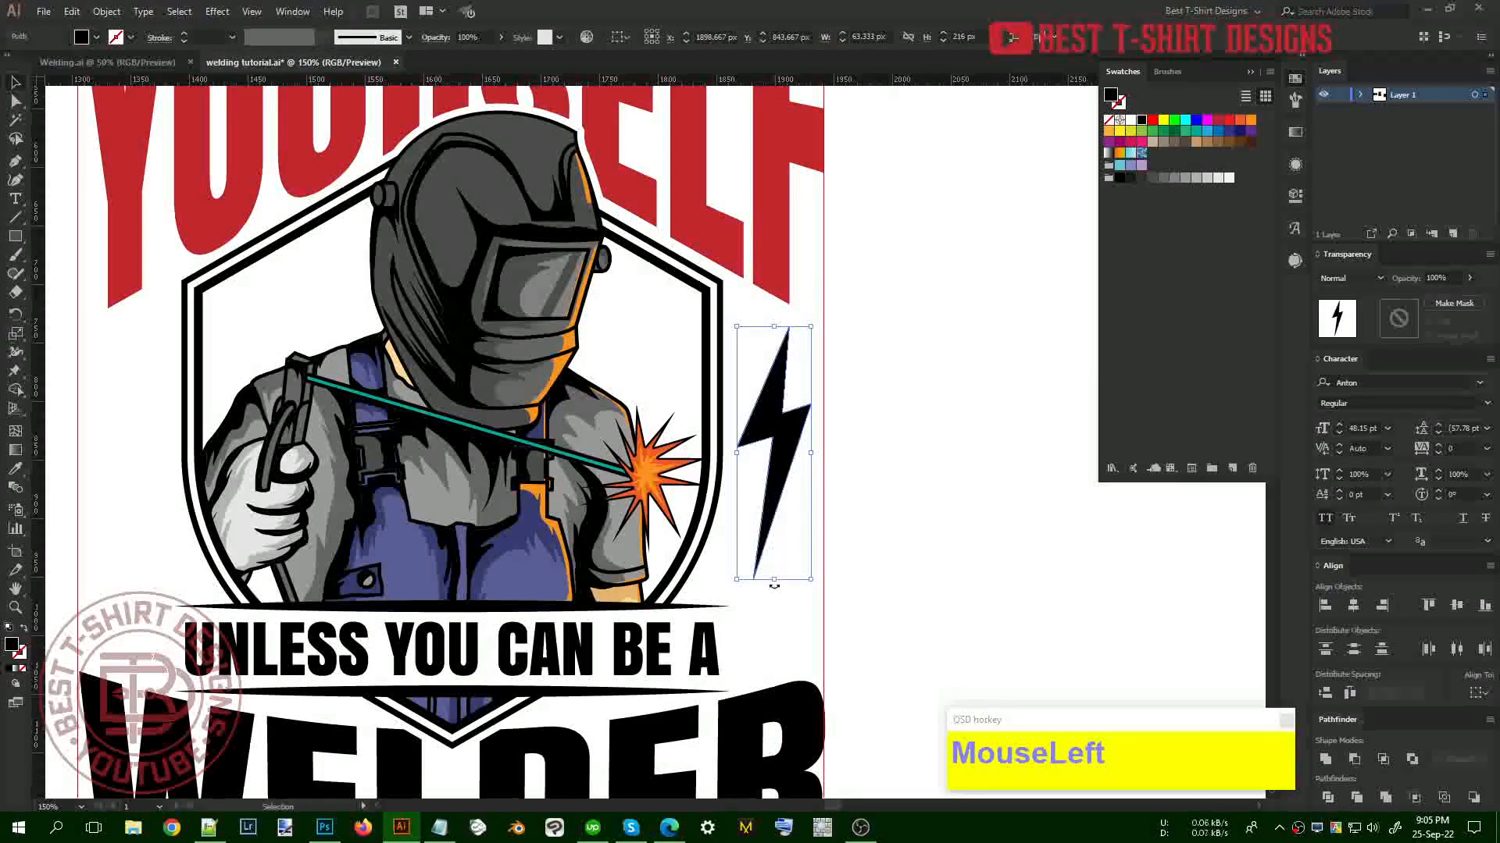
left_click_drag(774, 585, 774, 635)
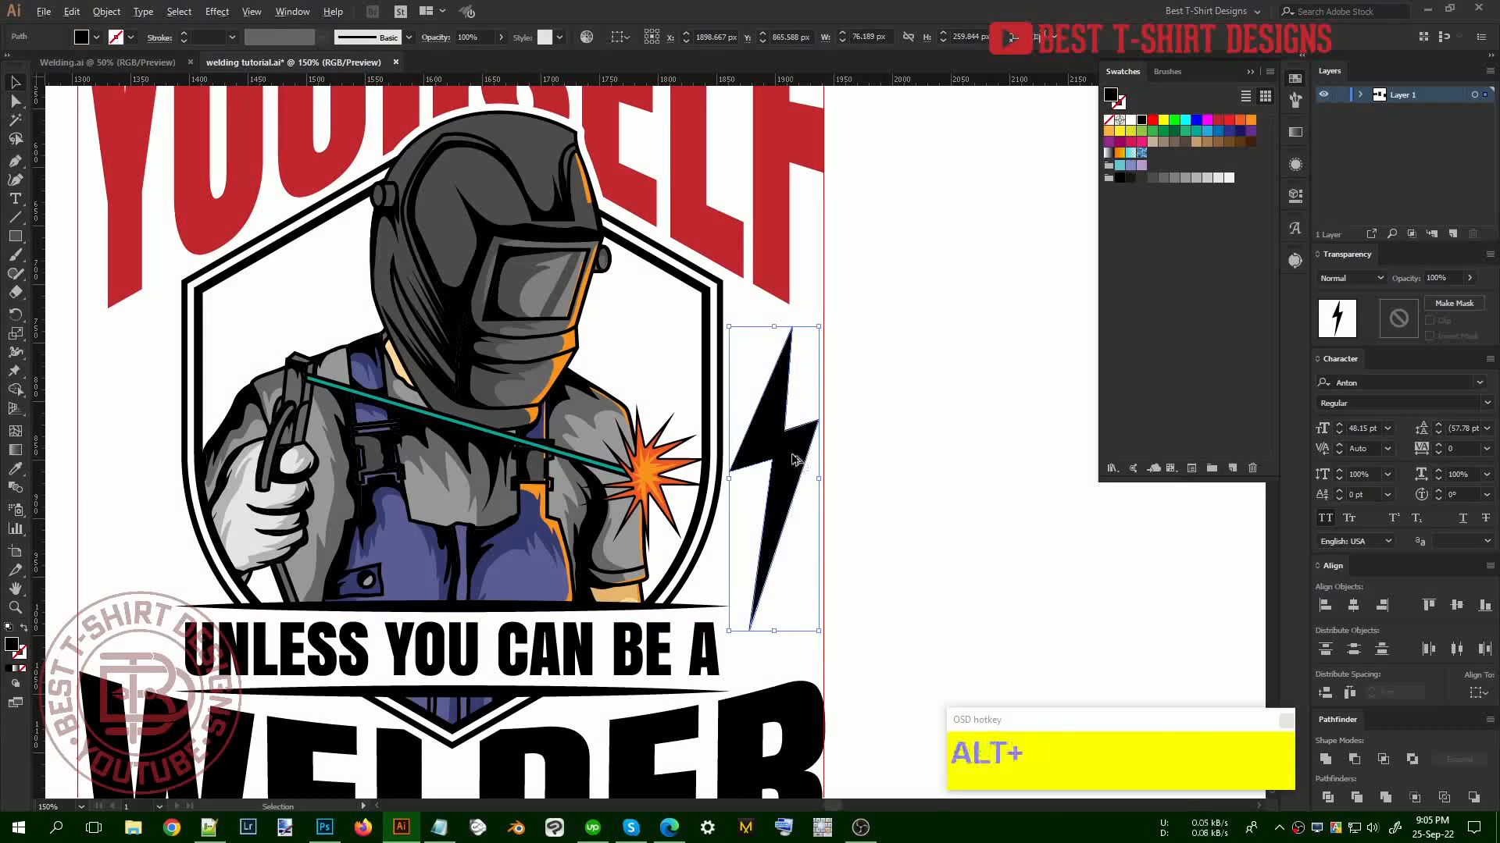
Place a copy of the bolt left of the shield, reflected across the vertical axis and level with the original, and group both bolts
left_click_drag(795, 460, 147, 495)
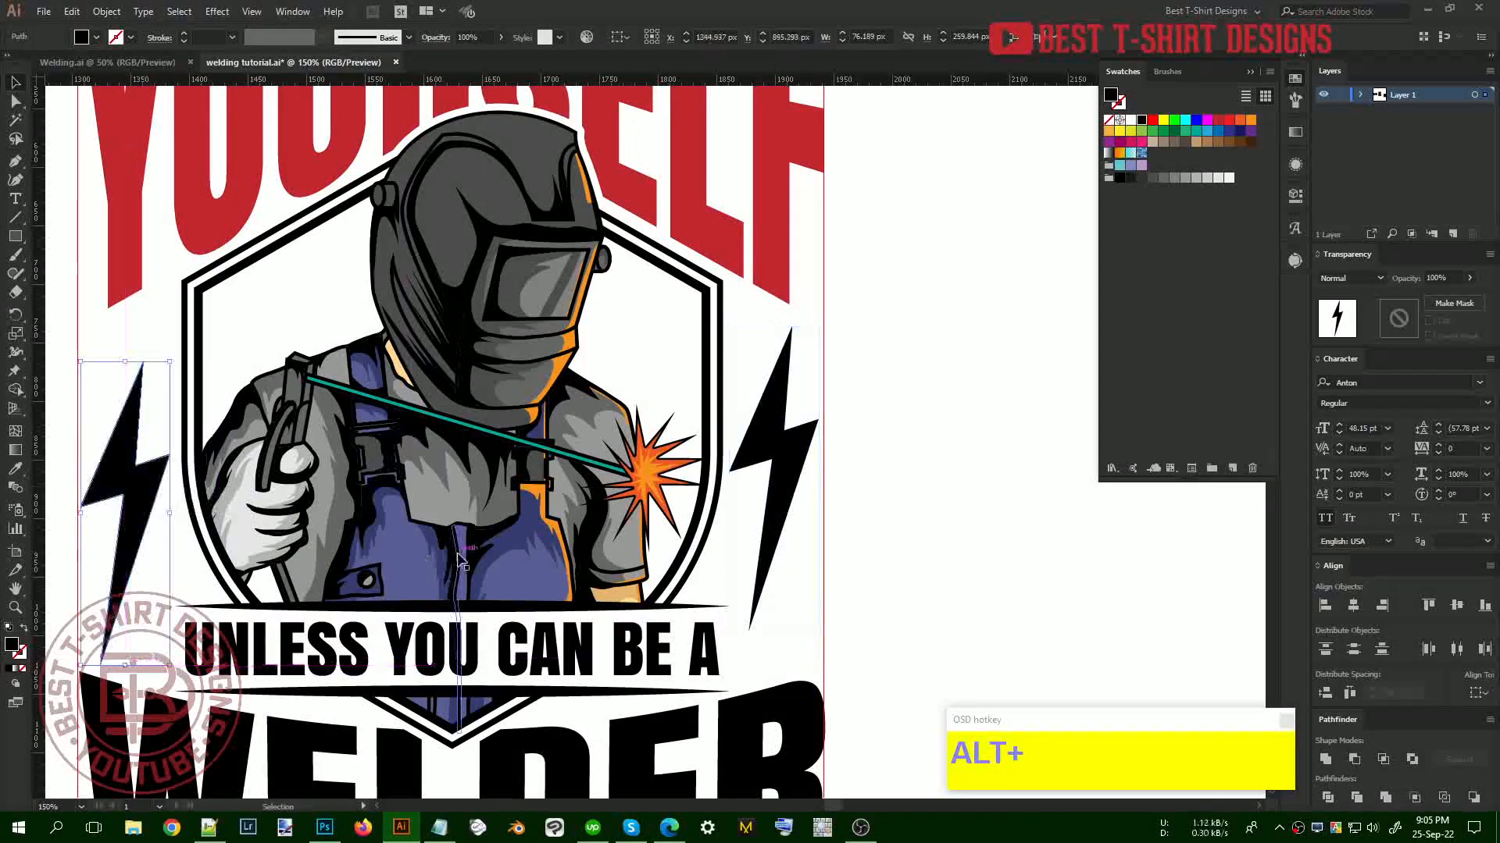
key("ctrl+r")
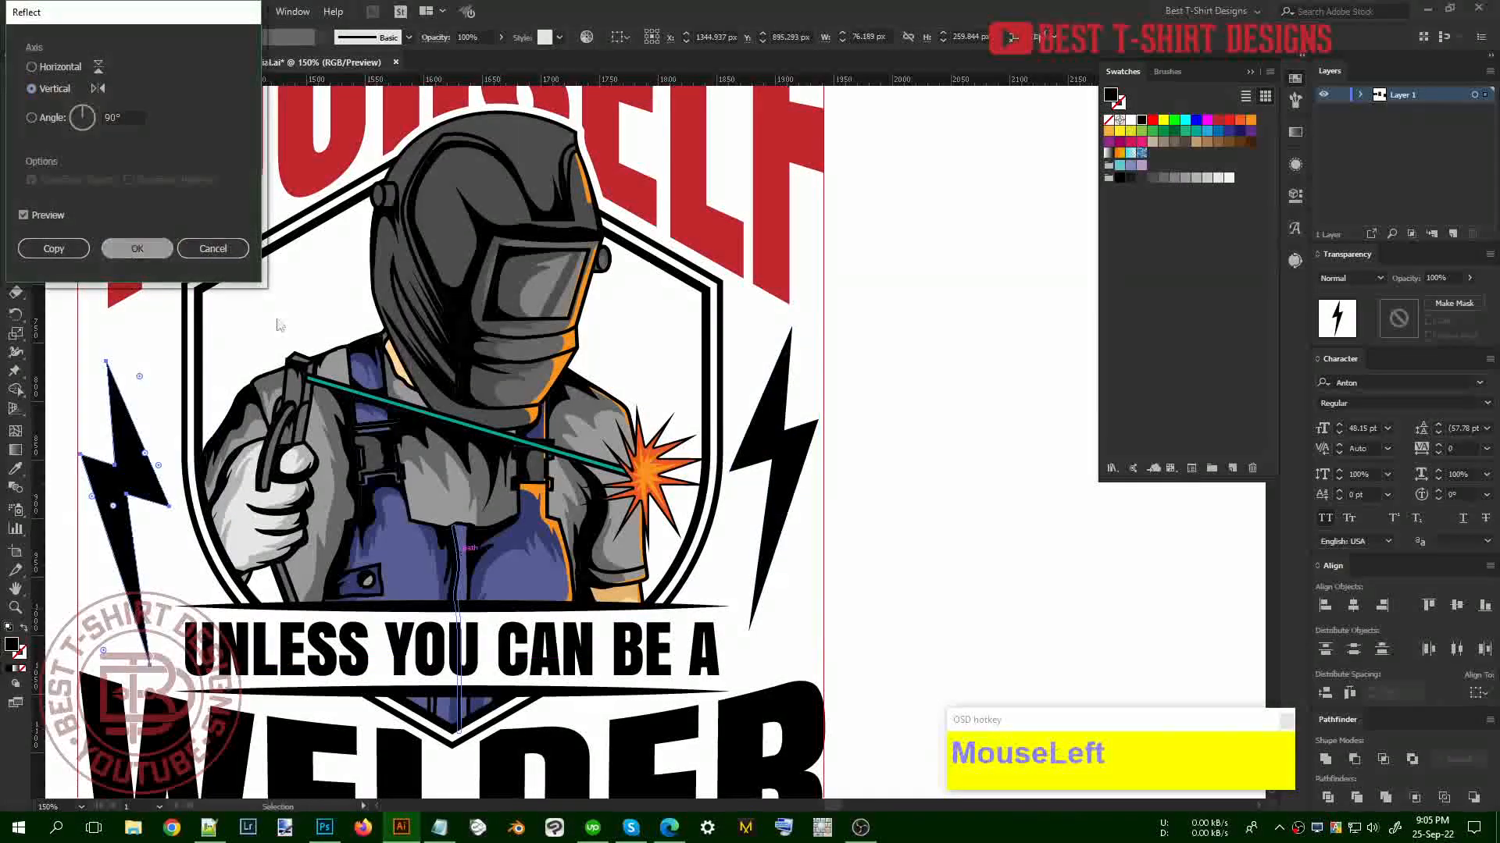
left_click(766, 439, "shift")
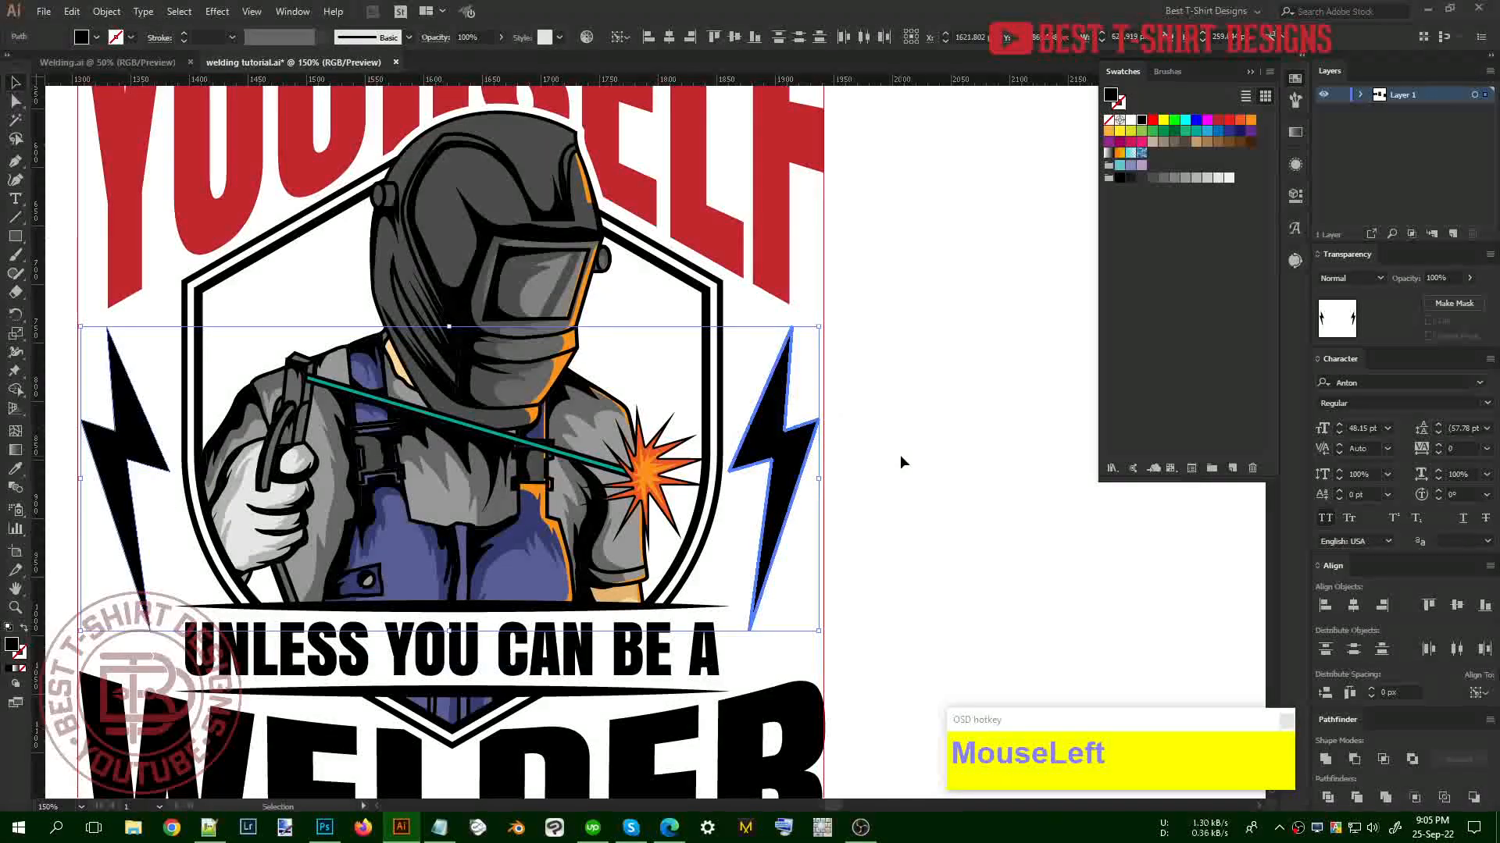
key("ctrl")
key("ctrl+g")
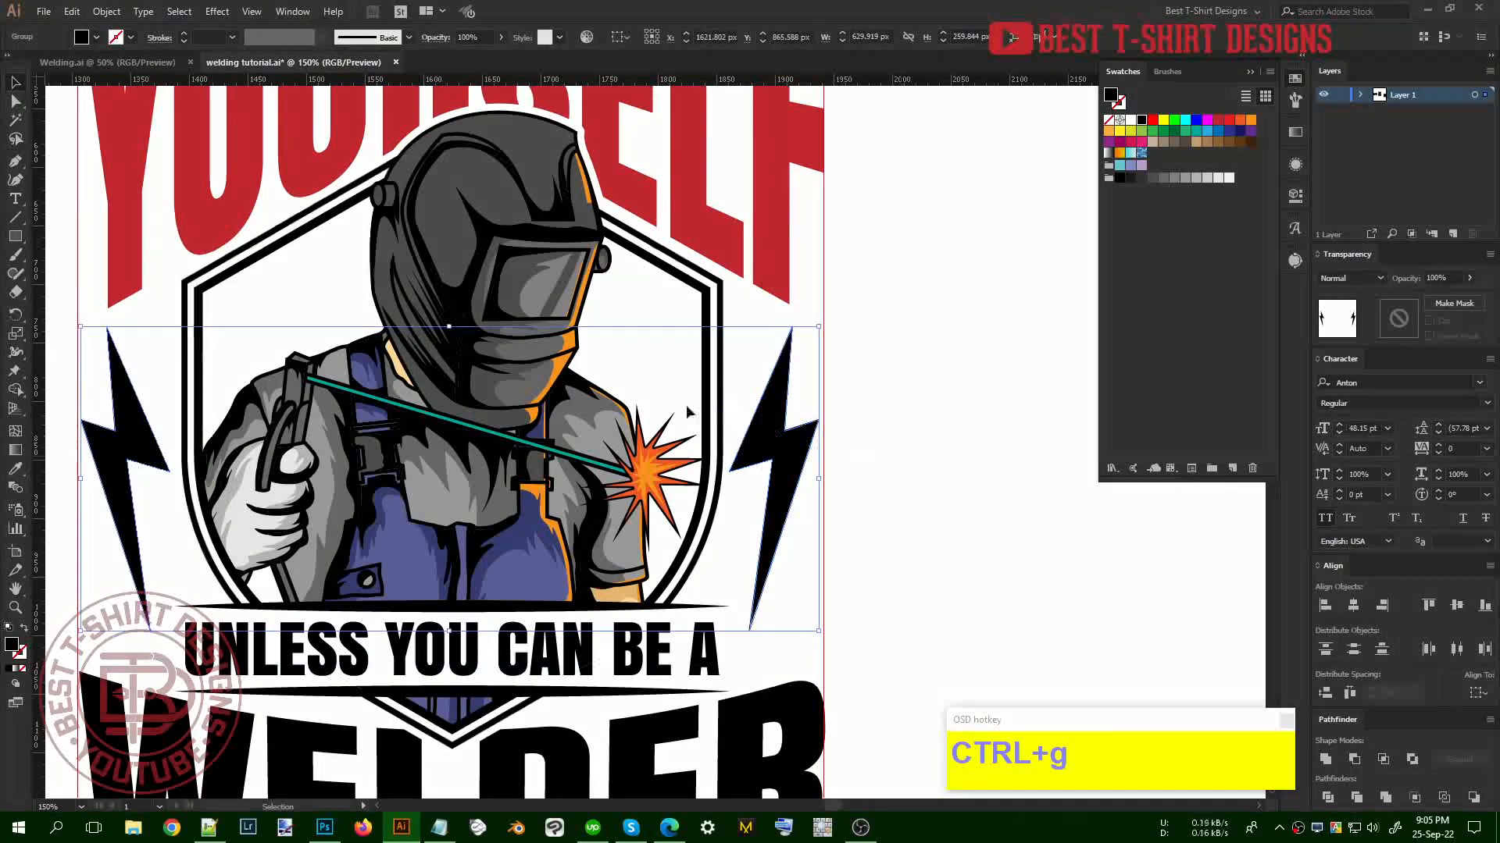
Centre the bolt group horizontally on the YOURSELF lettering, using the lettering as the key object, and deselect
left_click(642, 218, "shift")
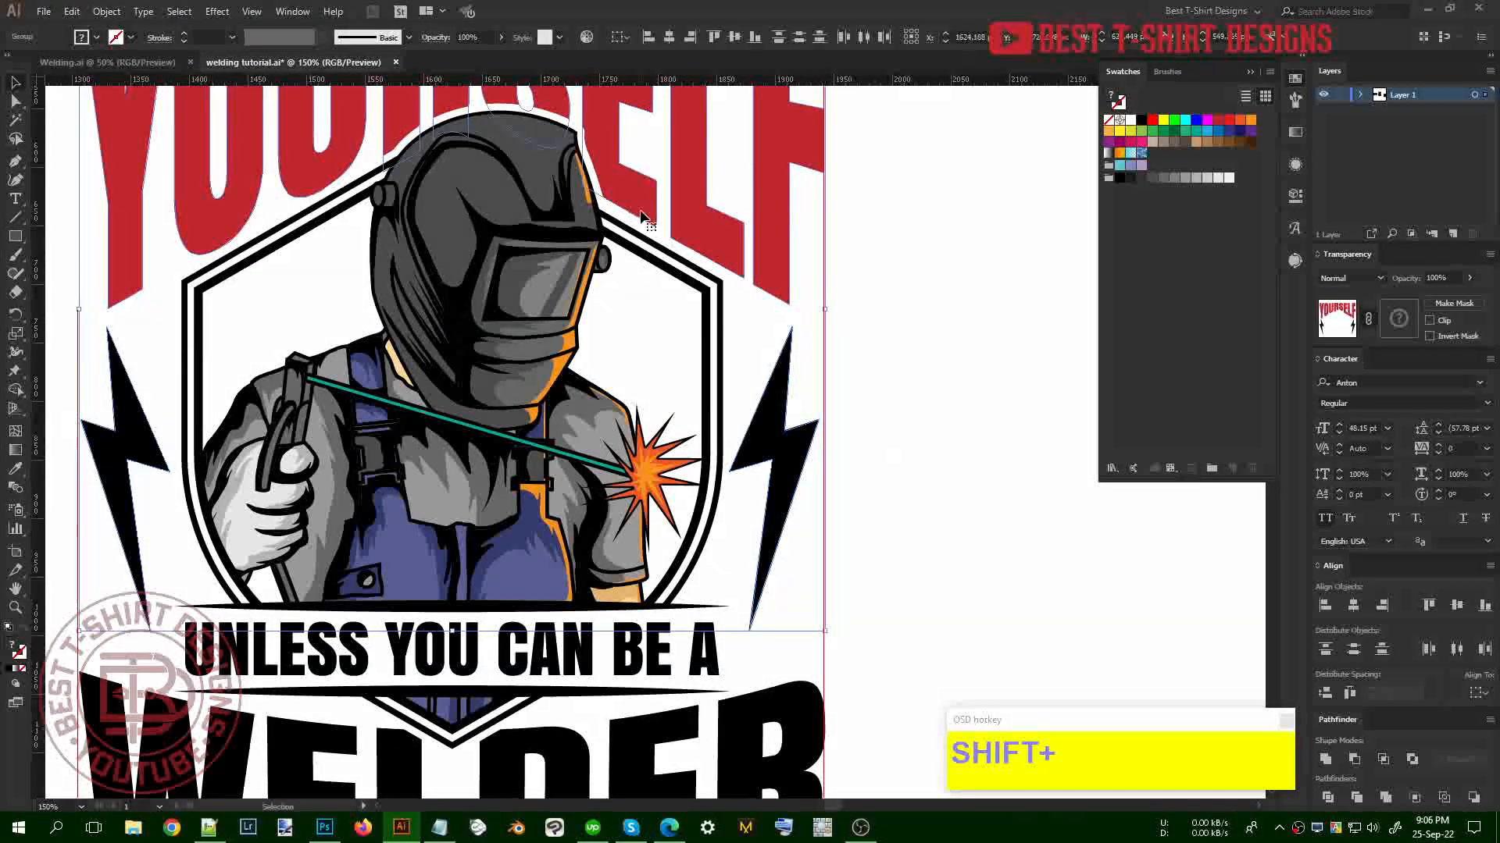
left_click(732, 235)
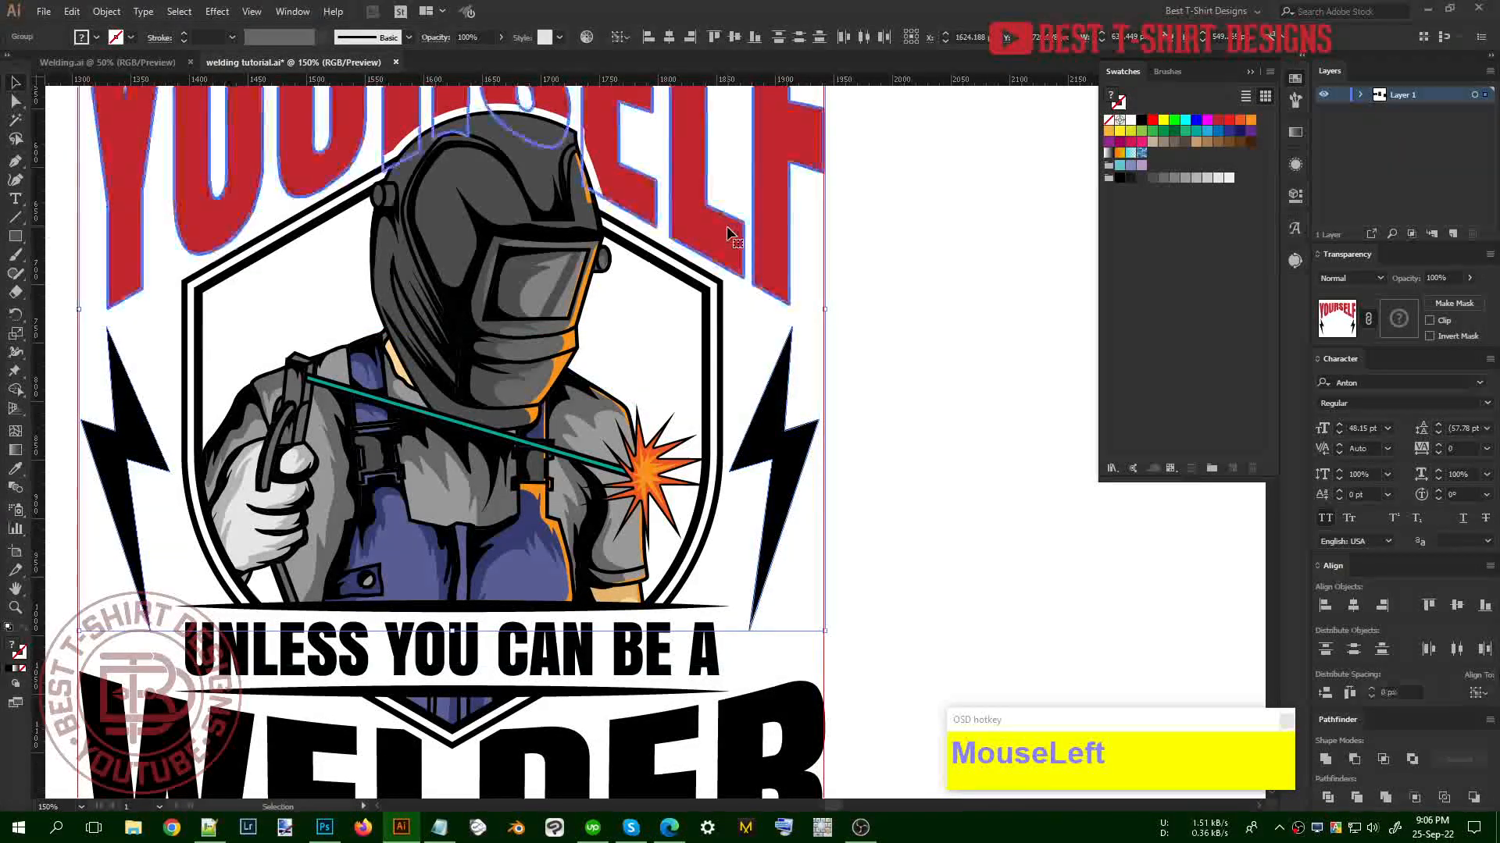
left_click(668, 36)
left_click(960, 451)
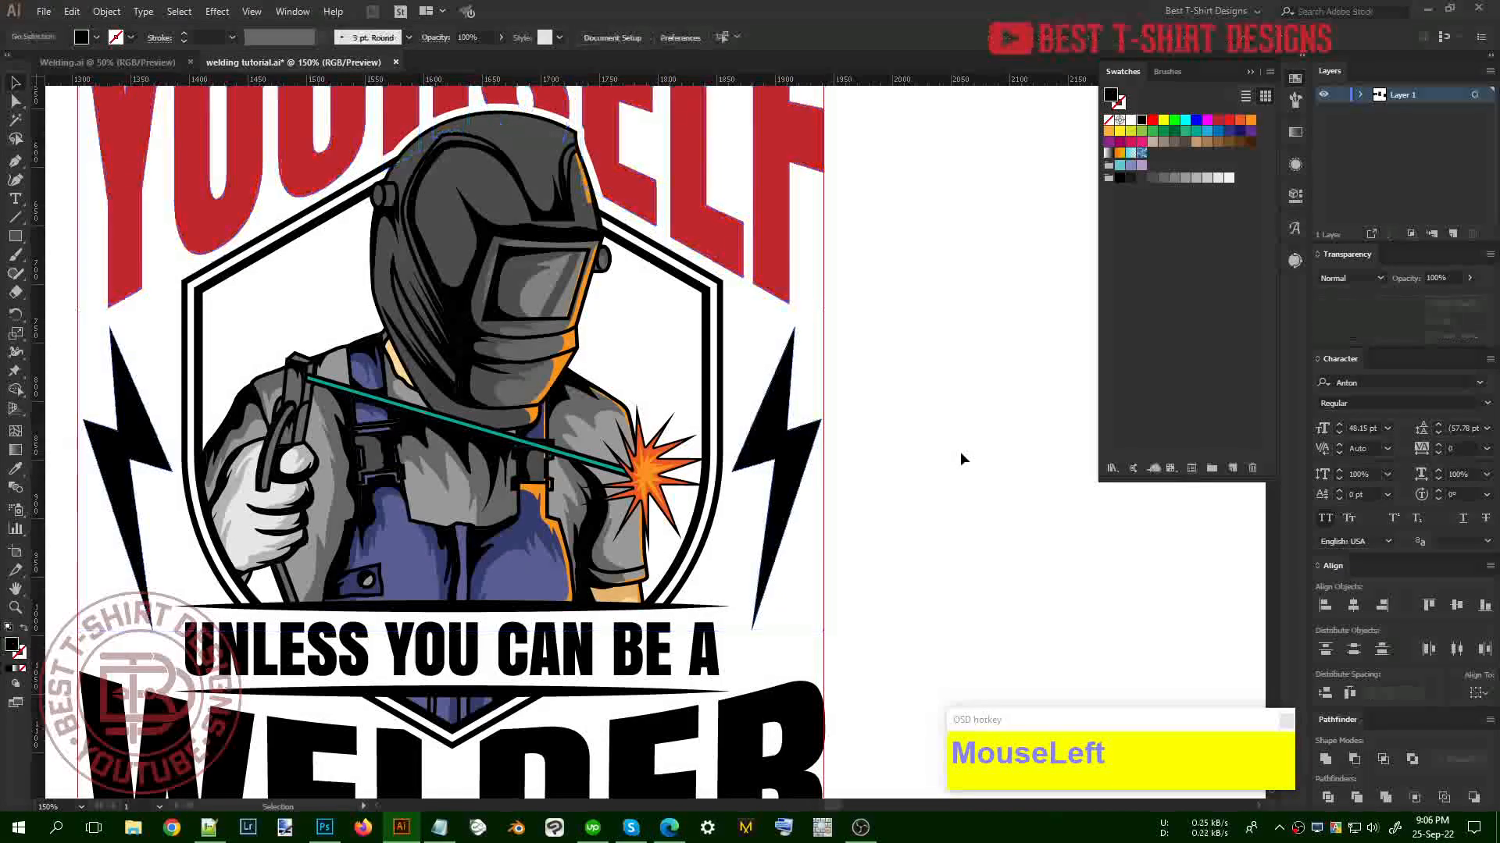
Lock the guides around the design
scroll(959, 451, "down", 1, "alt")
left_click(961, 452)
scroll(960, 451, "down", 1, "alt")
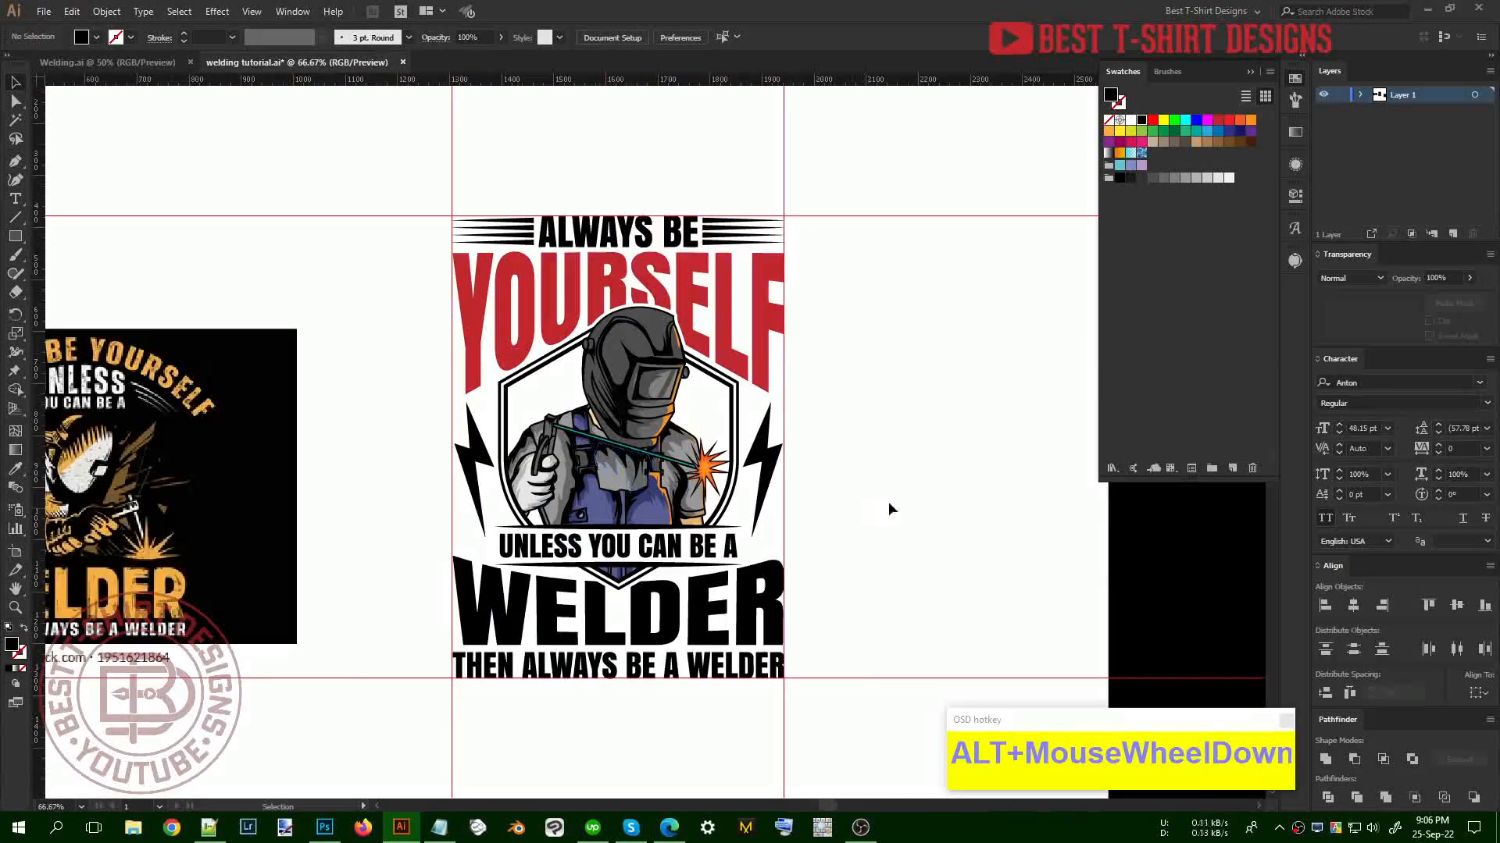
scroll(888, 501, "up", 1)
left_click(888, 503)
right_click(863, 256)
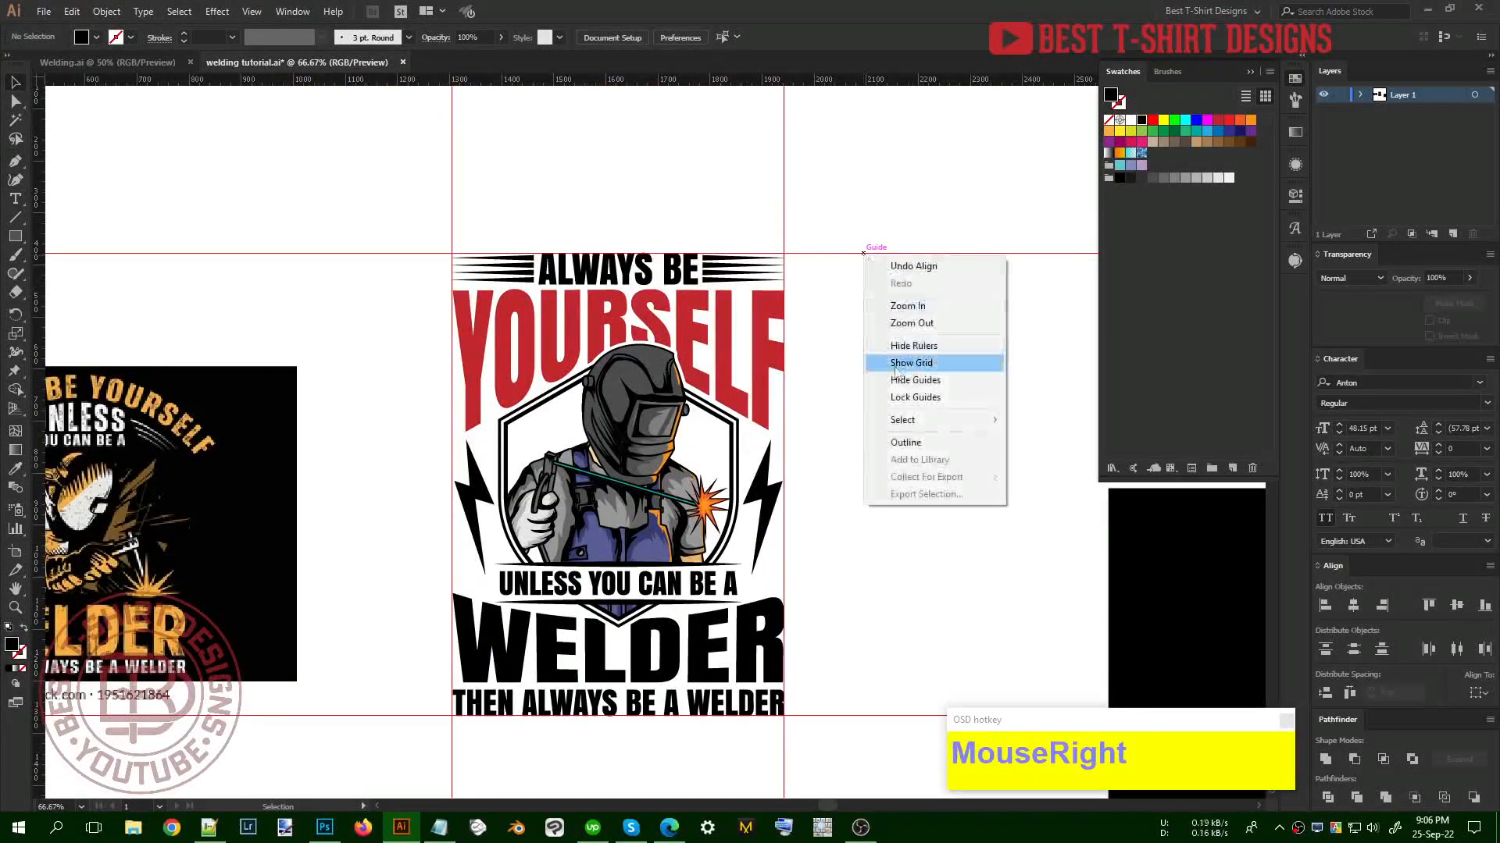
left_click(899, 398)
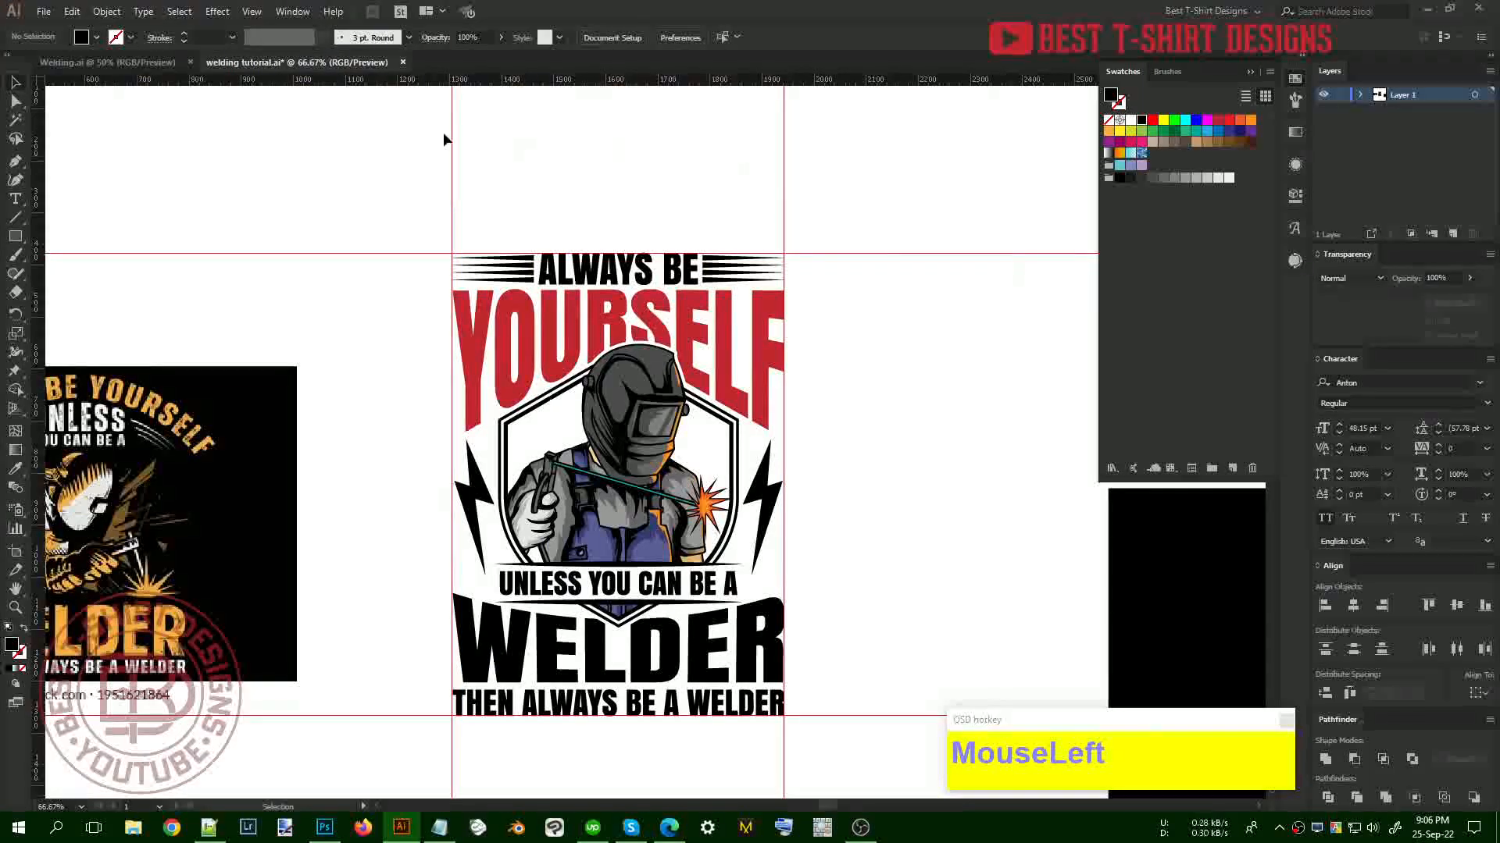
left_click_drag(397, 134, 826, 206)
left_click_drag(482, 122, 909, 206)
left_click_drag(893, 611, 862, 599)
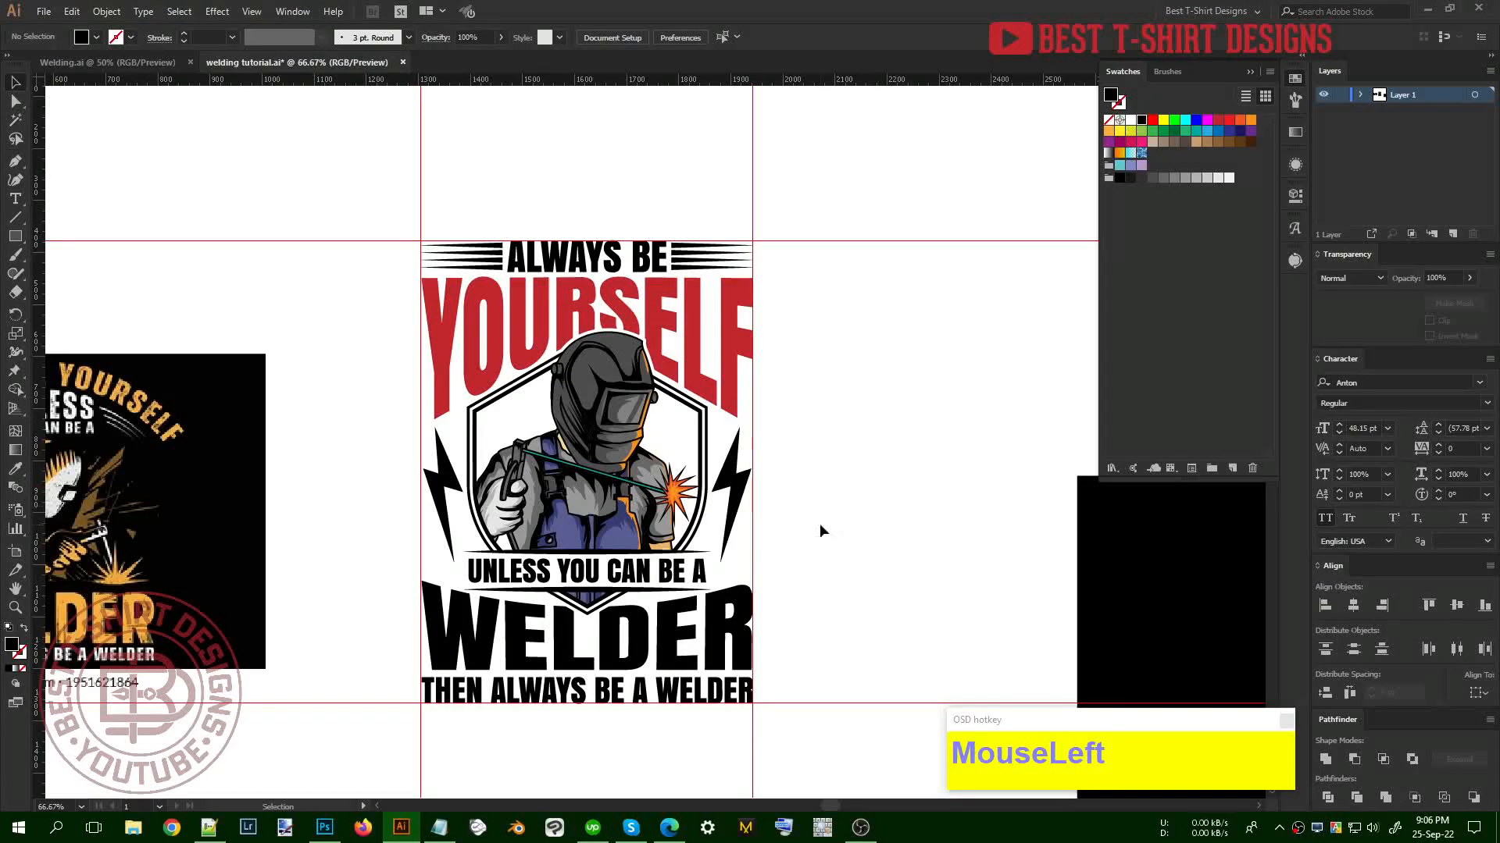
Select the red YOURSELF lettering, collapse the Swatches panel and copy the lettering
scroll(514, 342, "up", 1)
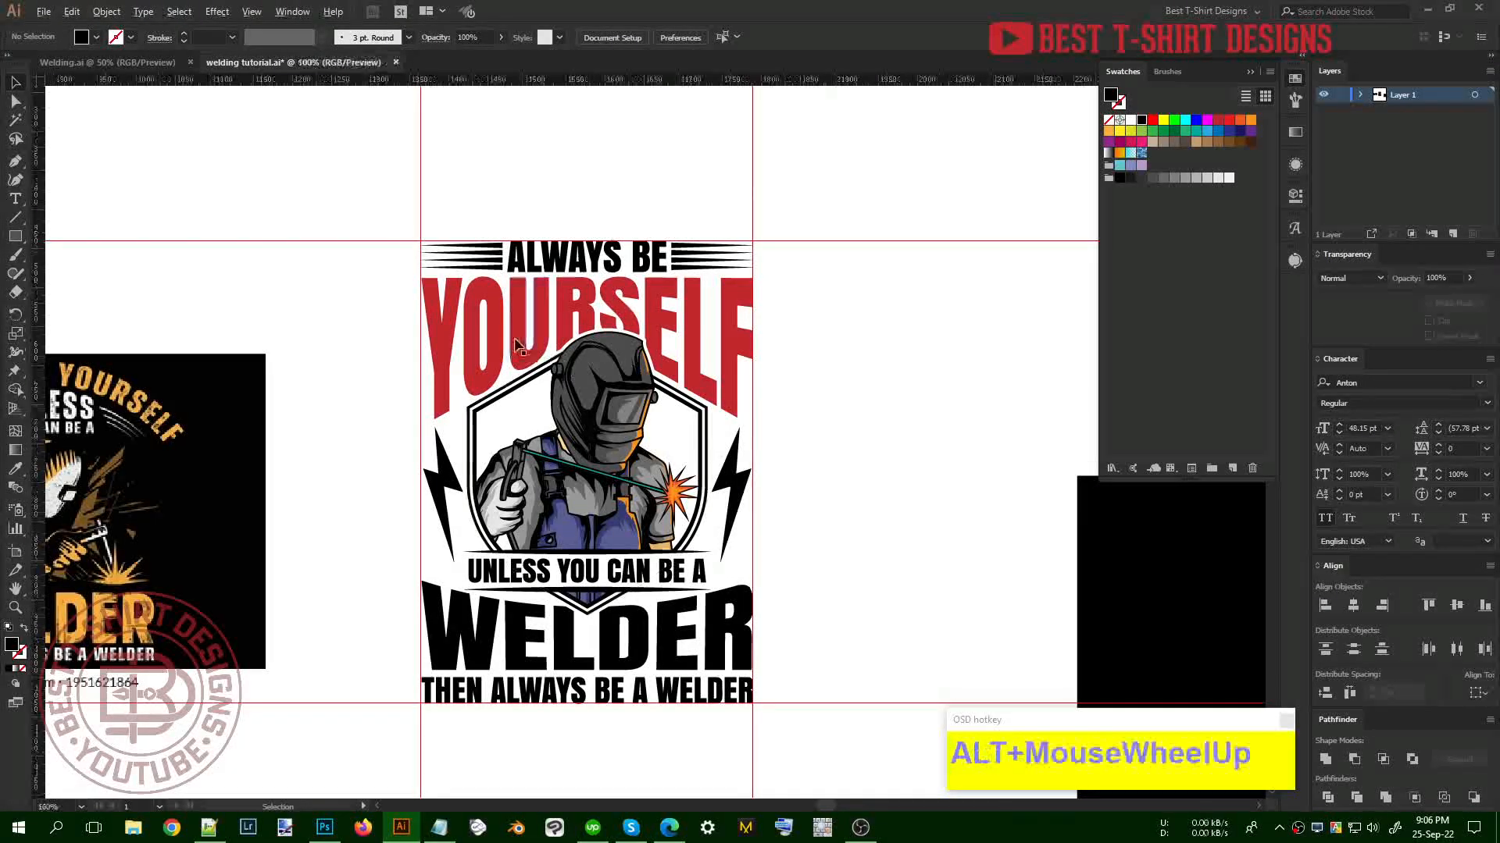
left_click(514, 342)
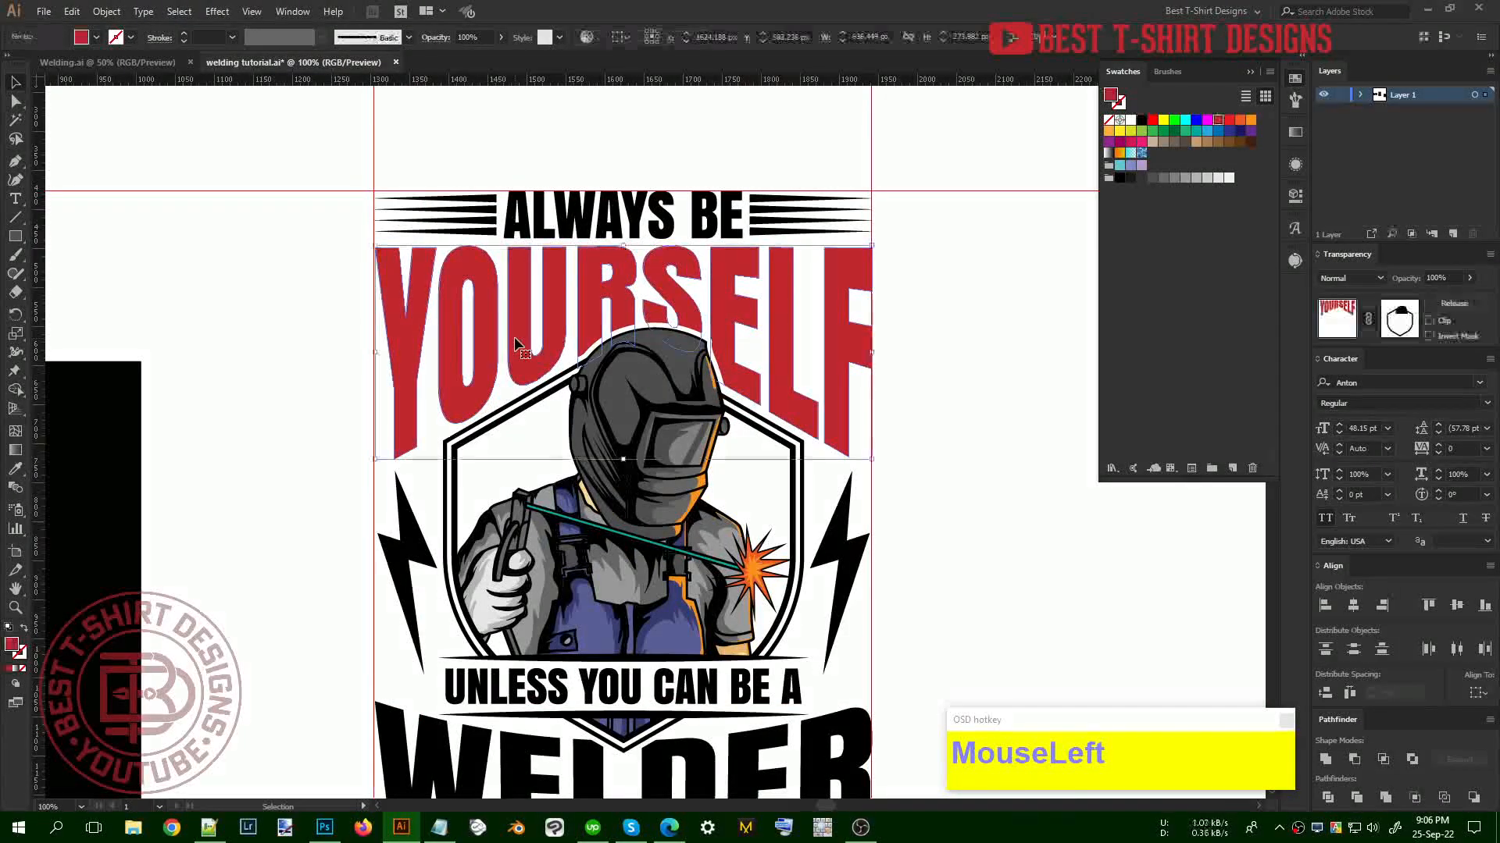
scroll(514, 342, "up", 1)
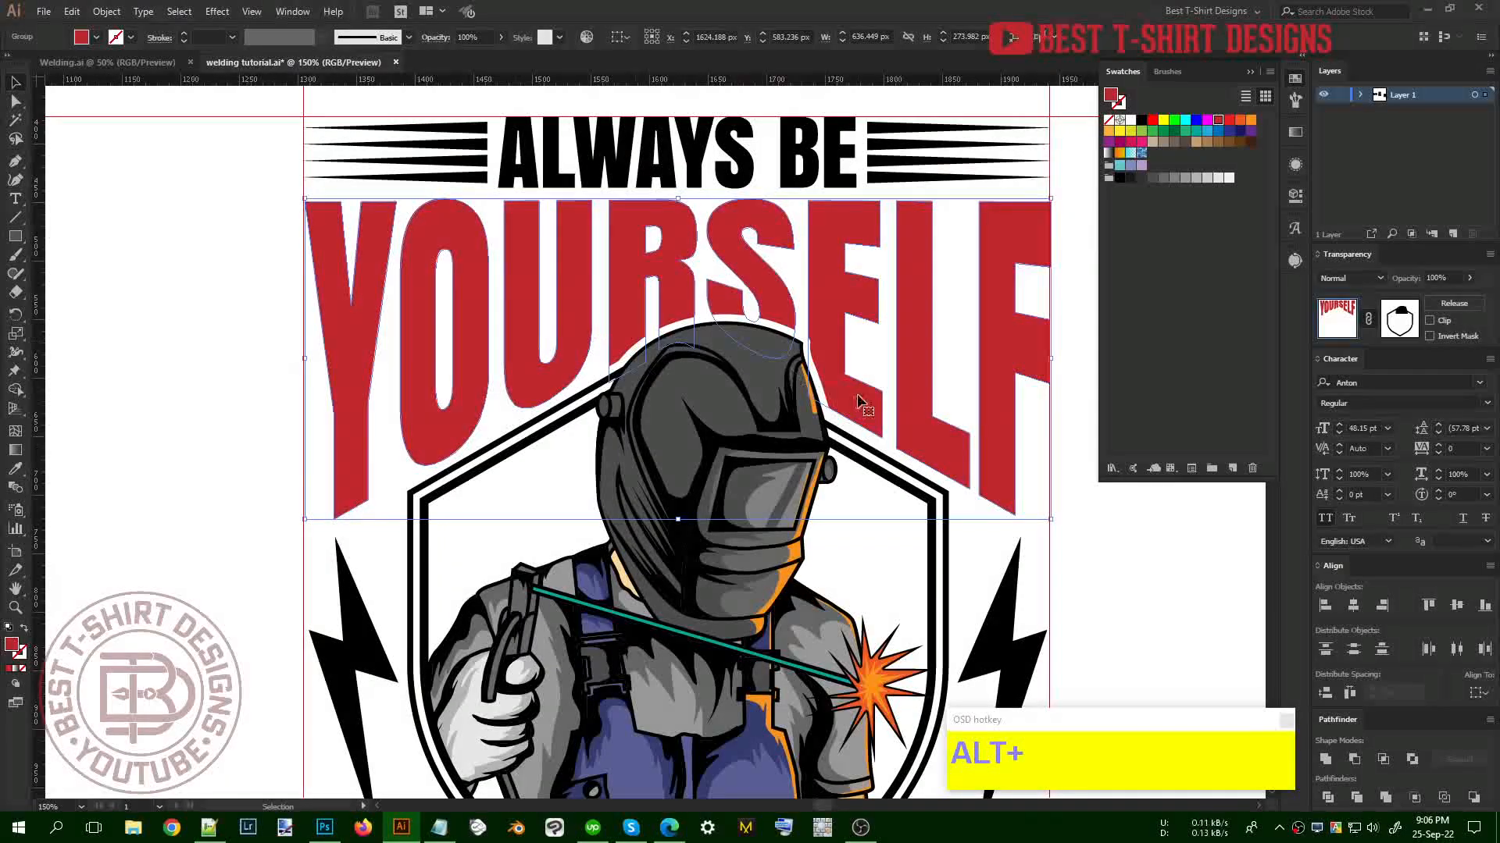
left_click_drag(912, 444, 800, 401)
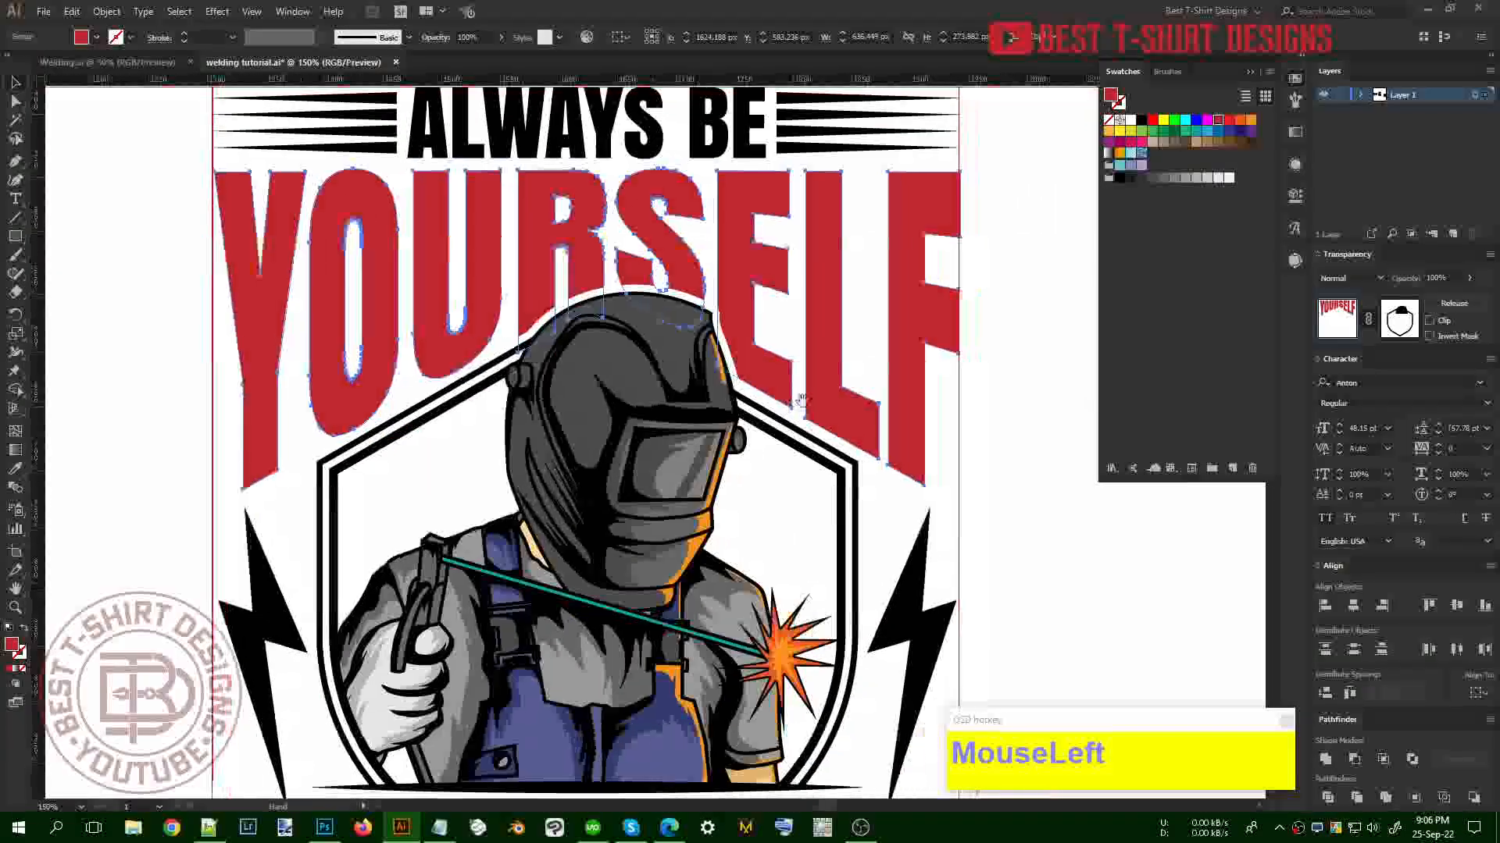
left_click(1295, 79)
key("ctrl+c")
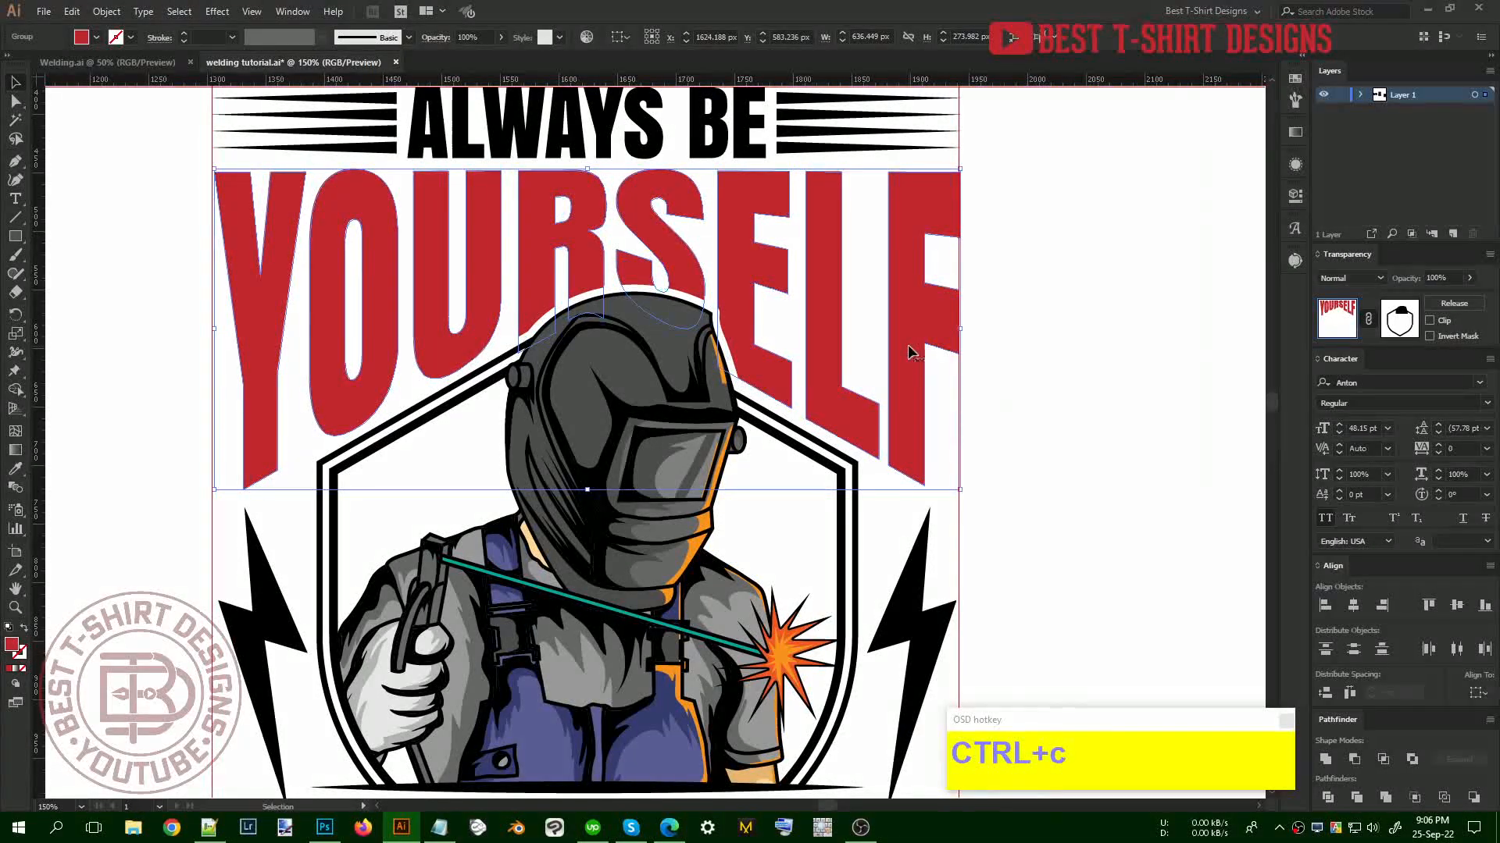
Swap the YOURSELF lettering's fill and stroke, and set the red outline's weight to 6 pt
key("shift+x")
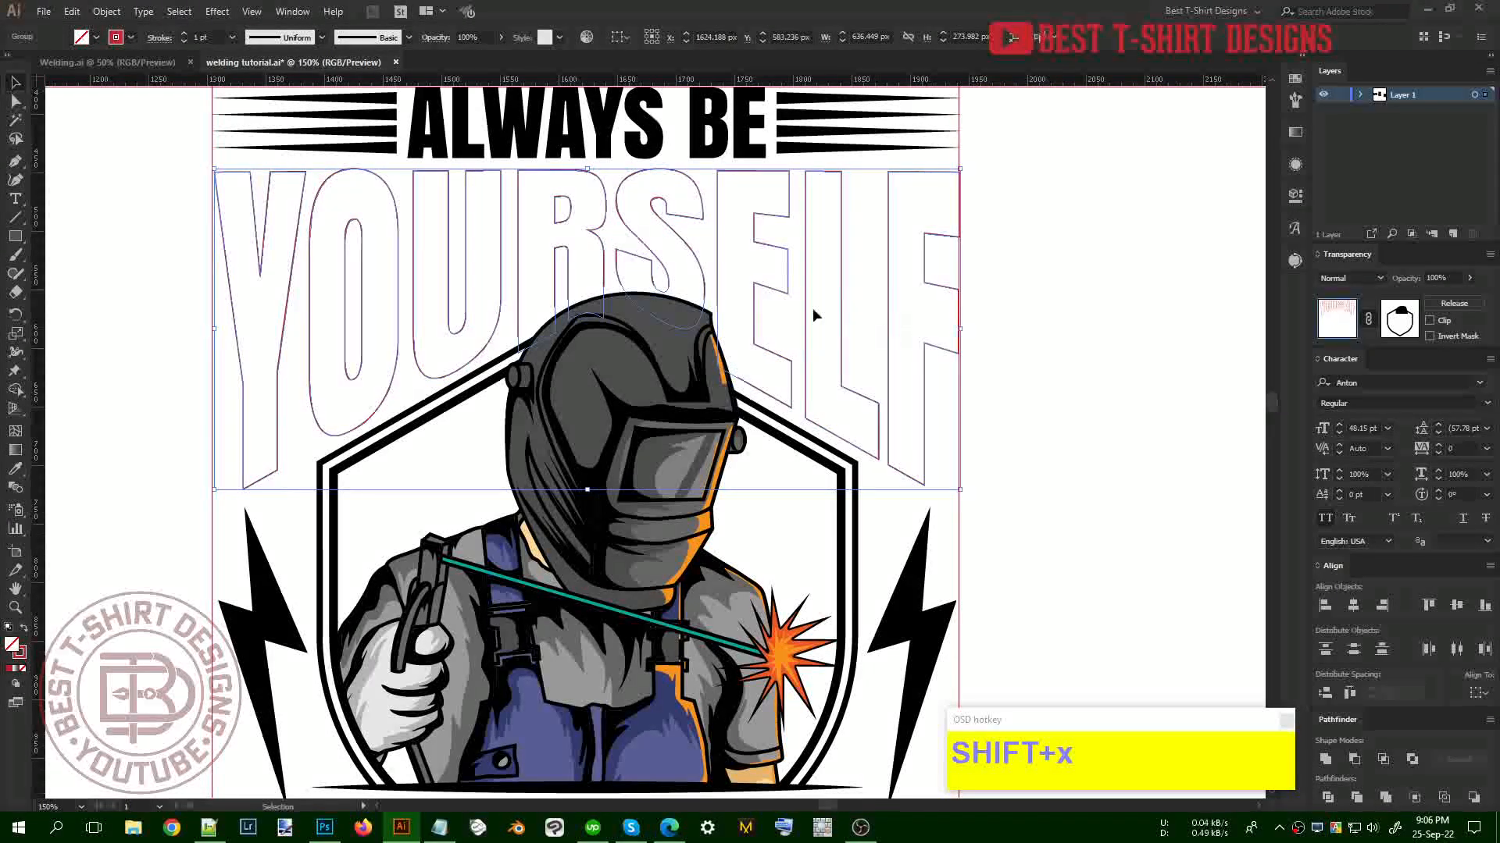
scroll(206, 33, "up", 1, "shift")
scroll(205, 33, "down", 1)
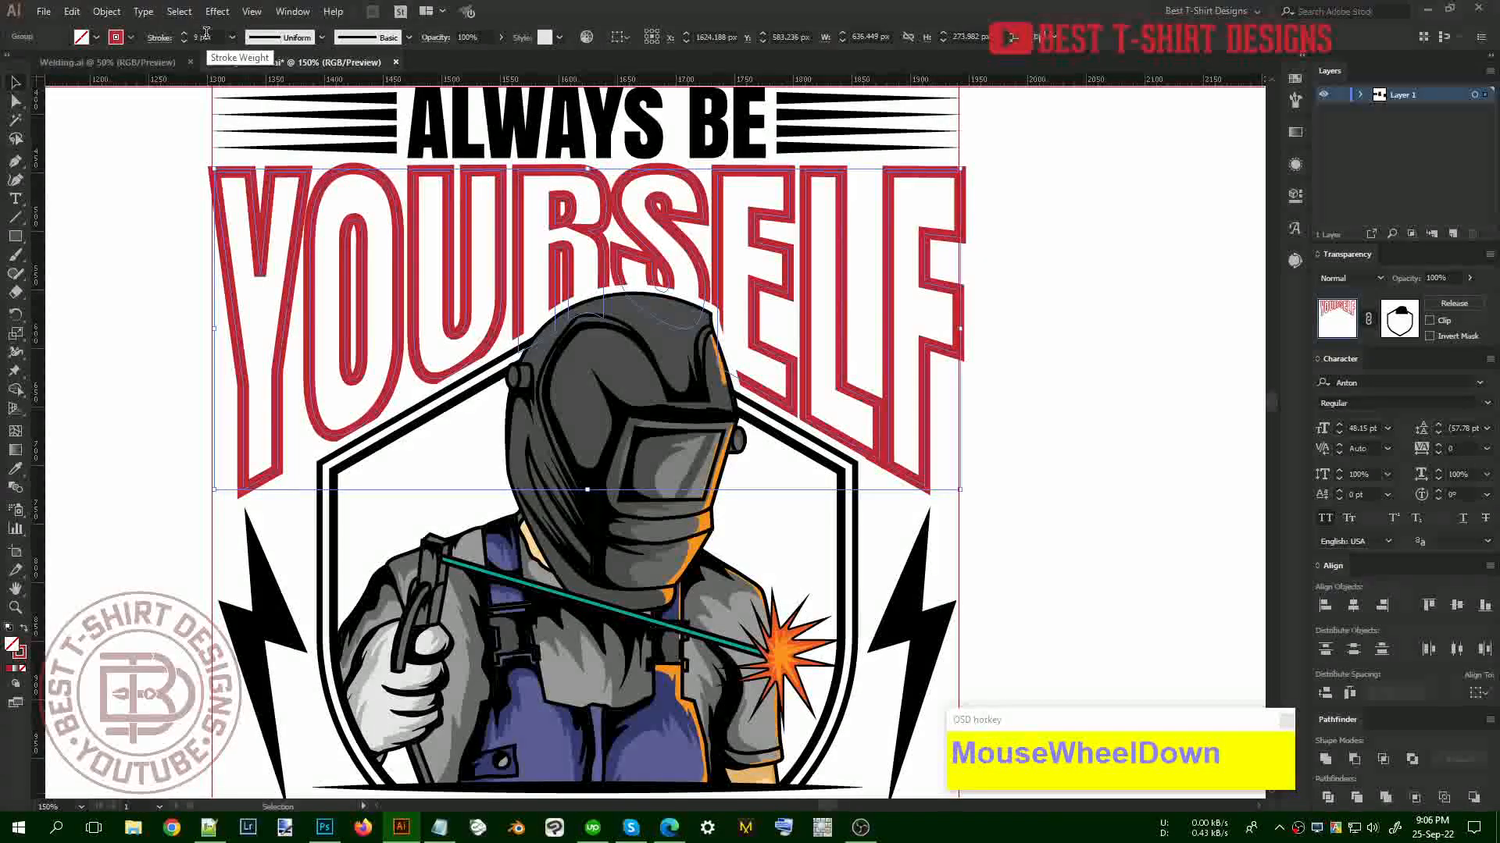
scroll(205, 33, "down", 3)
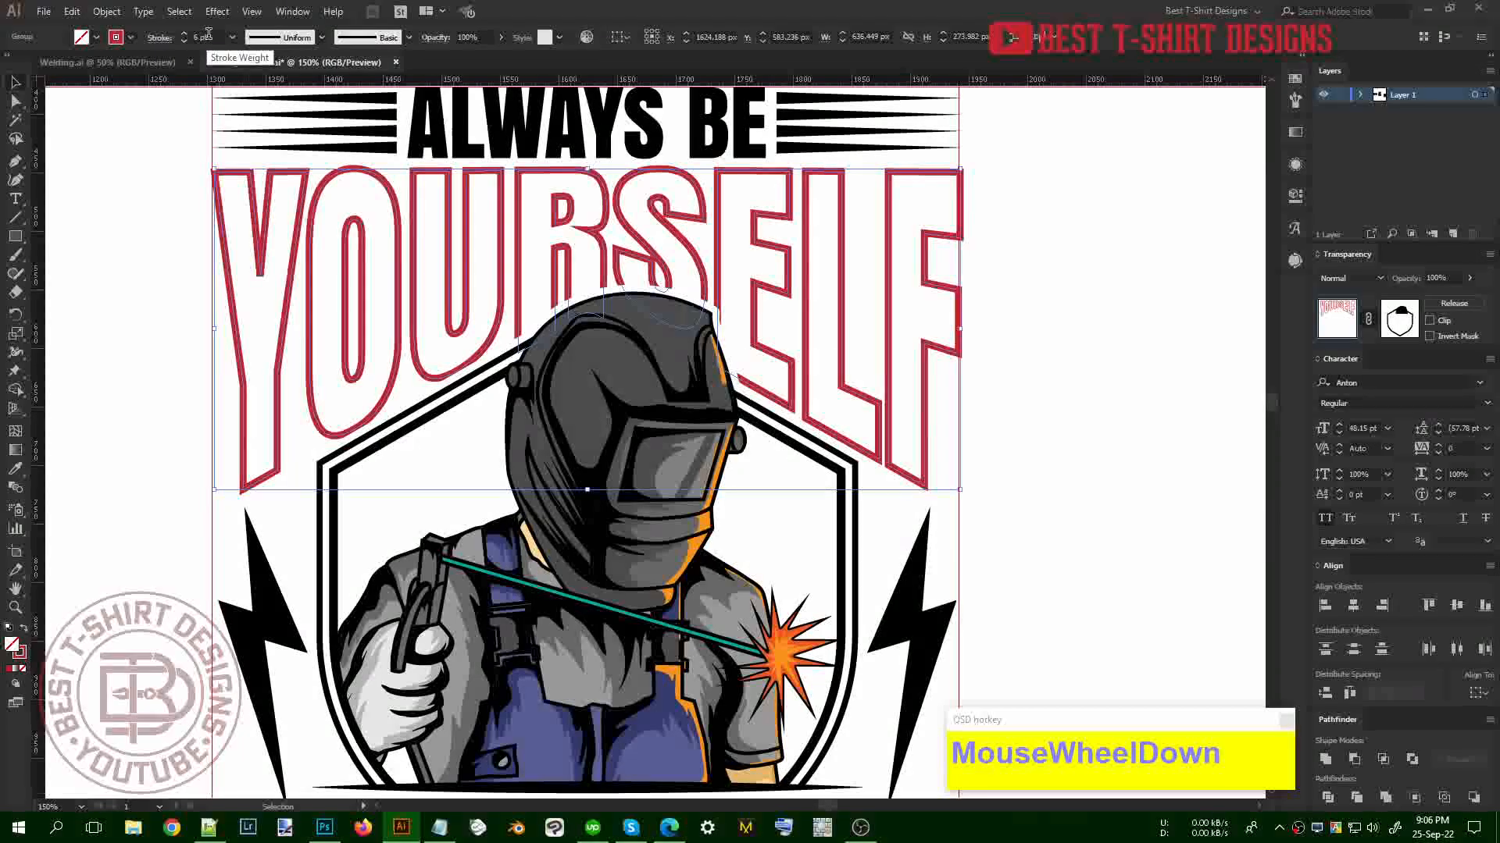
Try deleting the contents of the YOURSELF outline's opacity mask, undo the deletion and leave mask editing
left_click(1410, 315)
key("ctrl+shift+a")
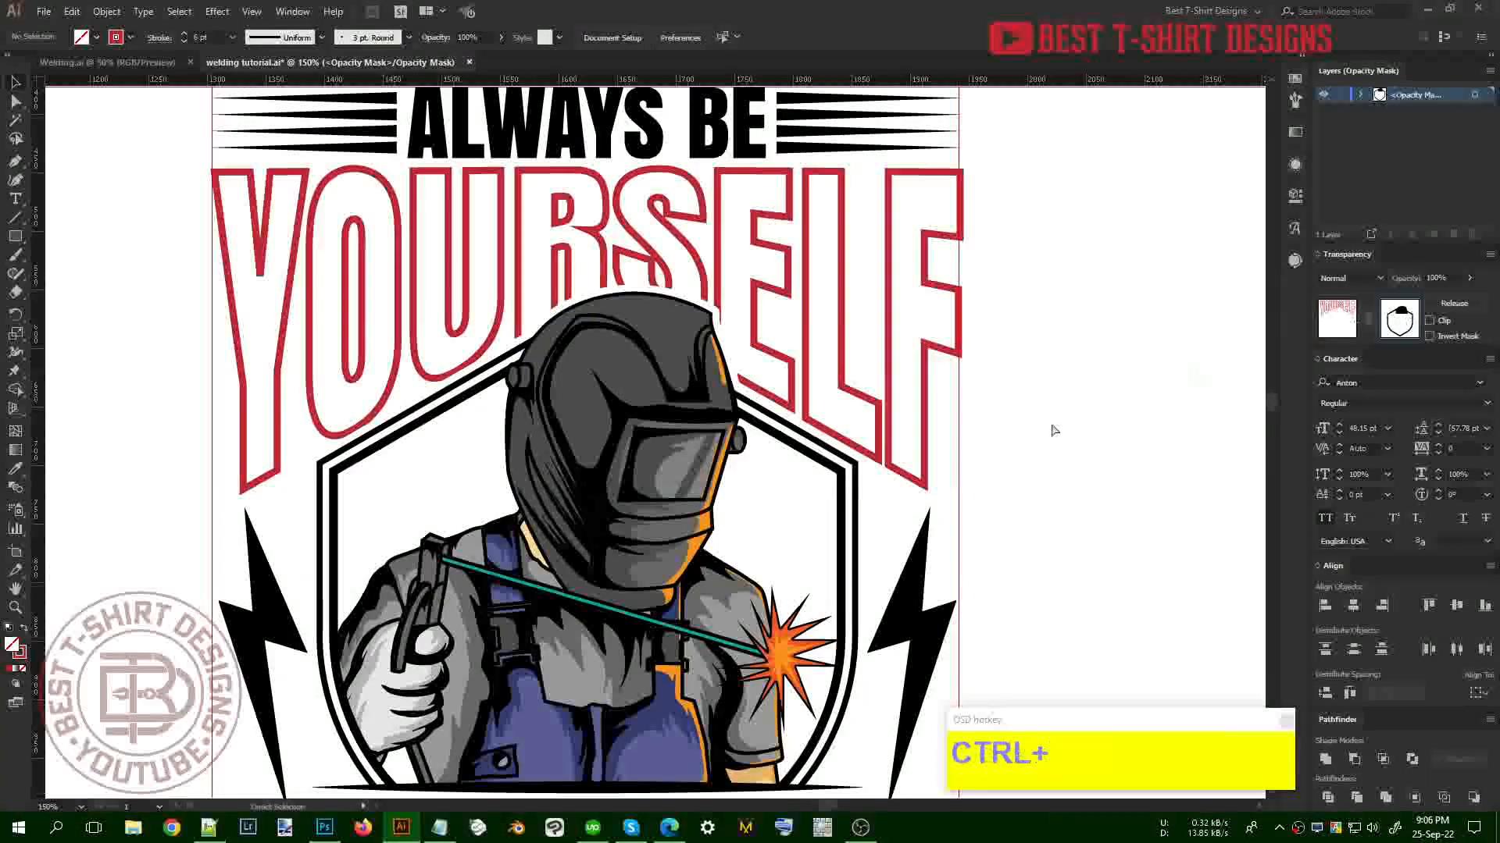
key("ctrl+a")
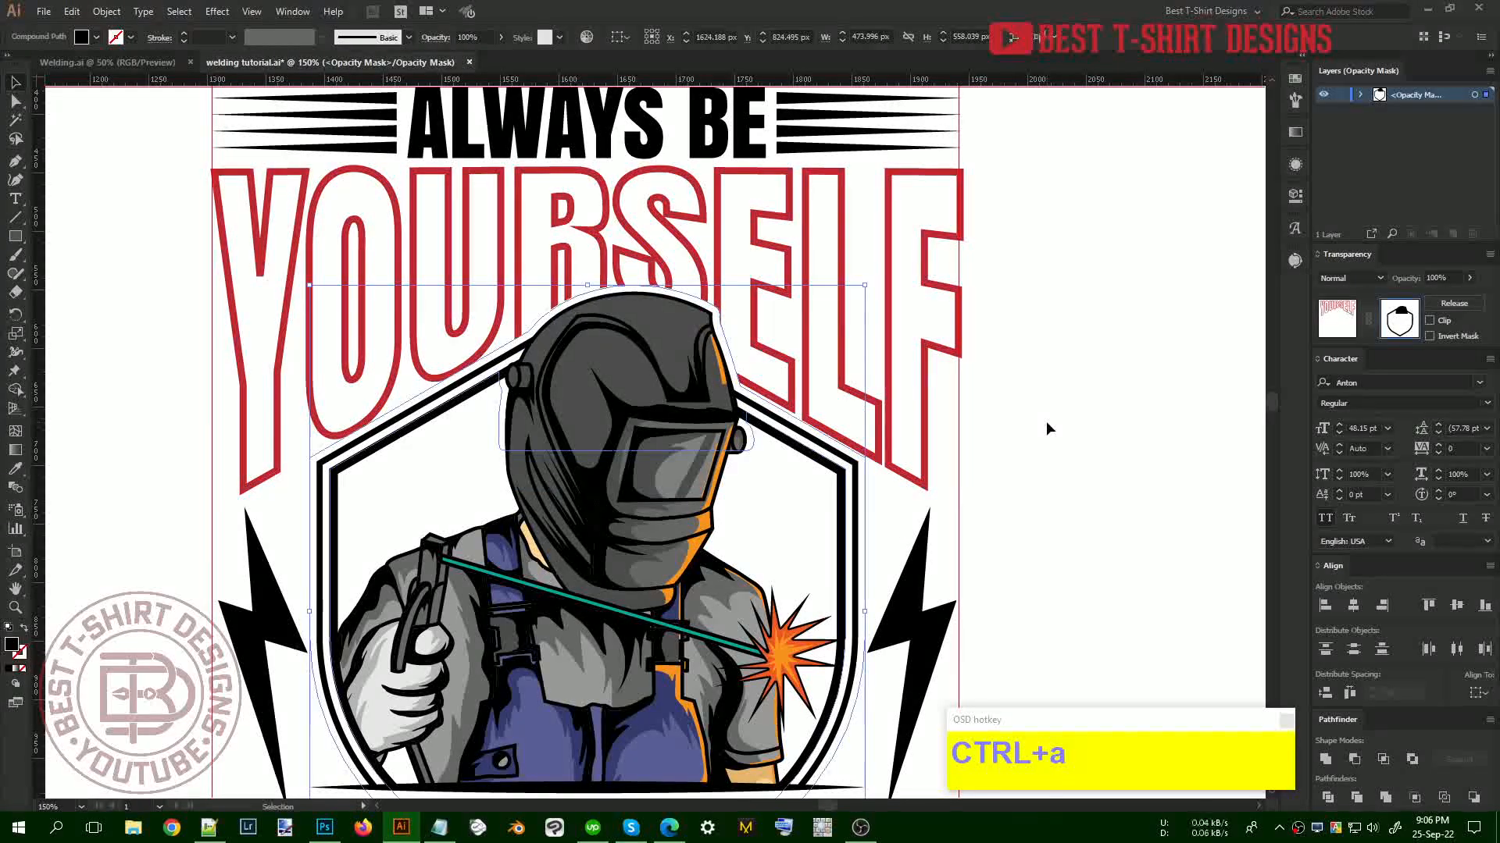
key("Delete")
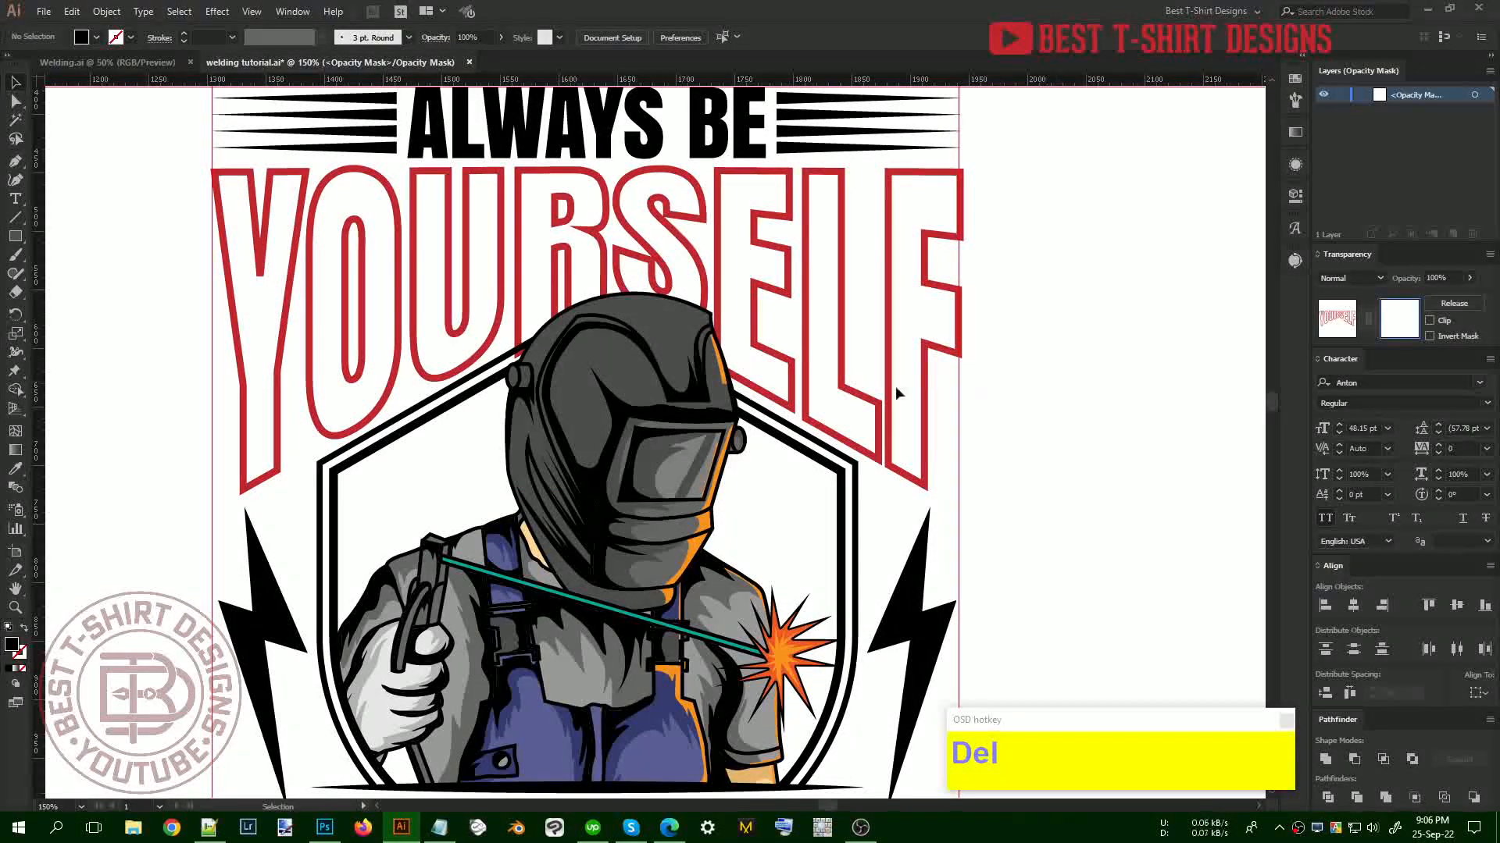
key("ctrl")
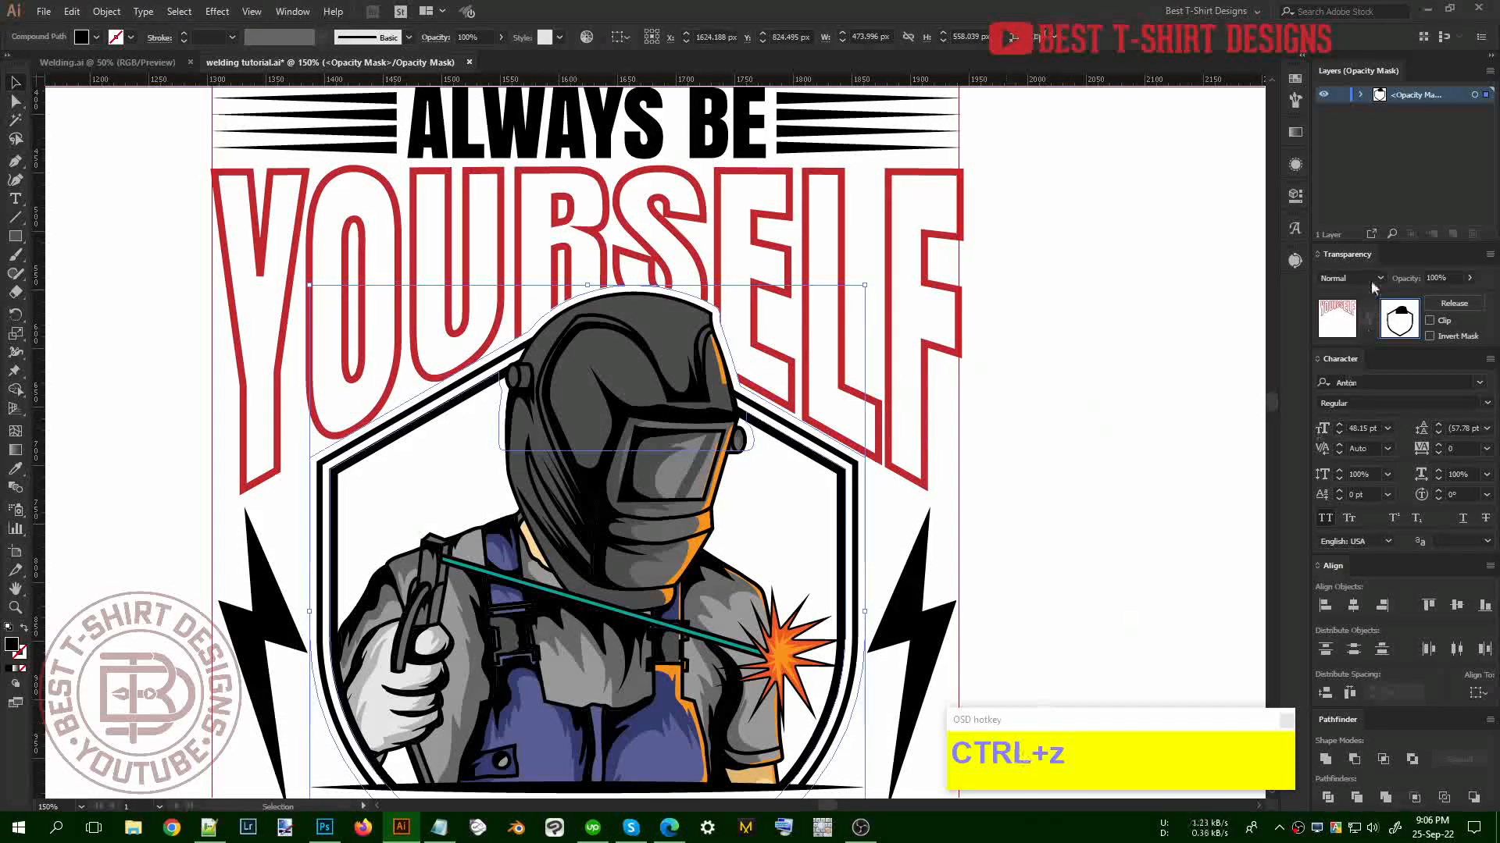
left_click(1338, 318)
left_click(953, 362)
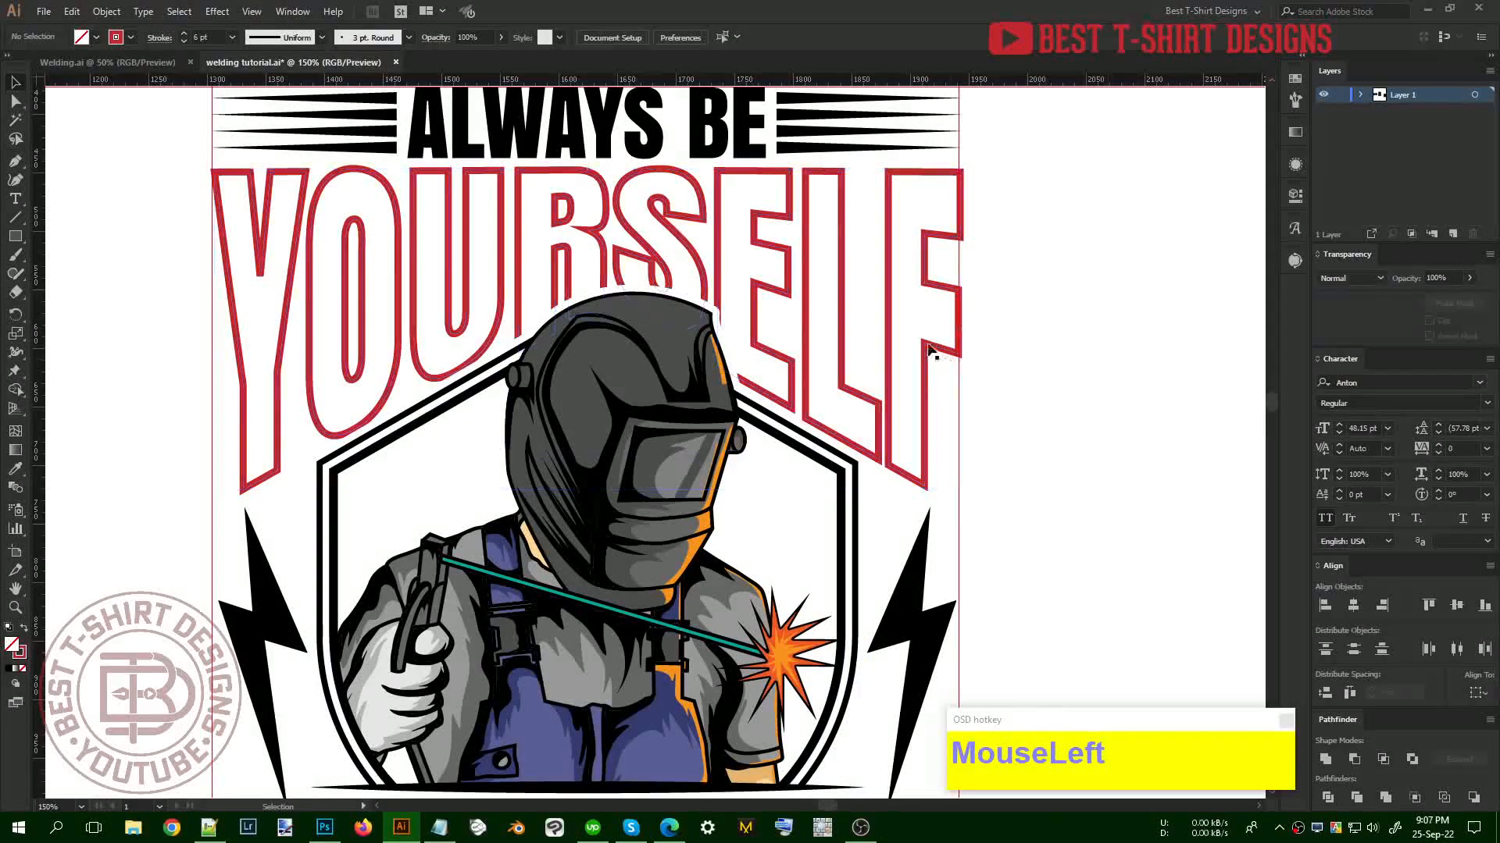
Paste the copied YOURSELF lettering behind the red outline, fill it with blue and deselect
left_click(930, 352)
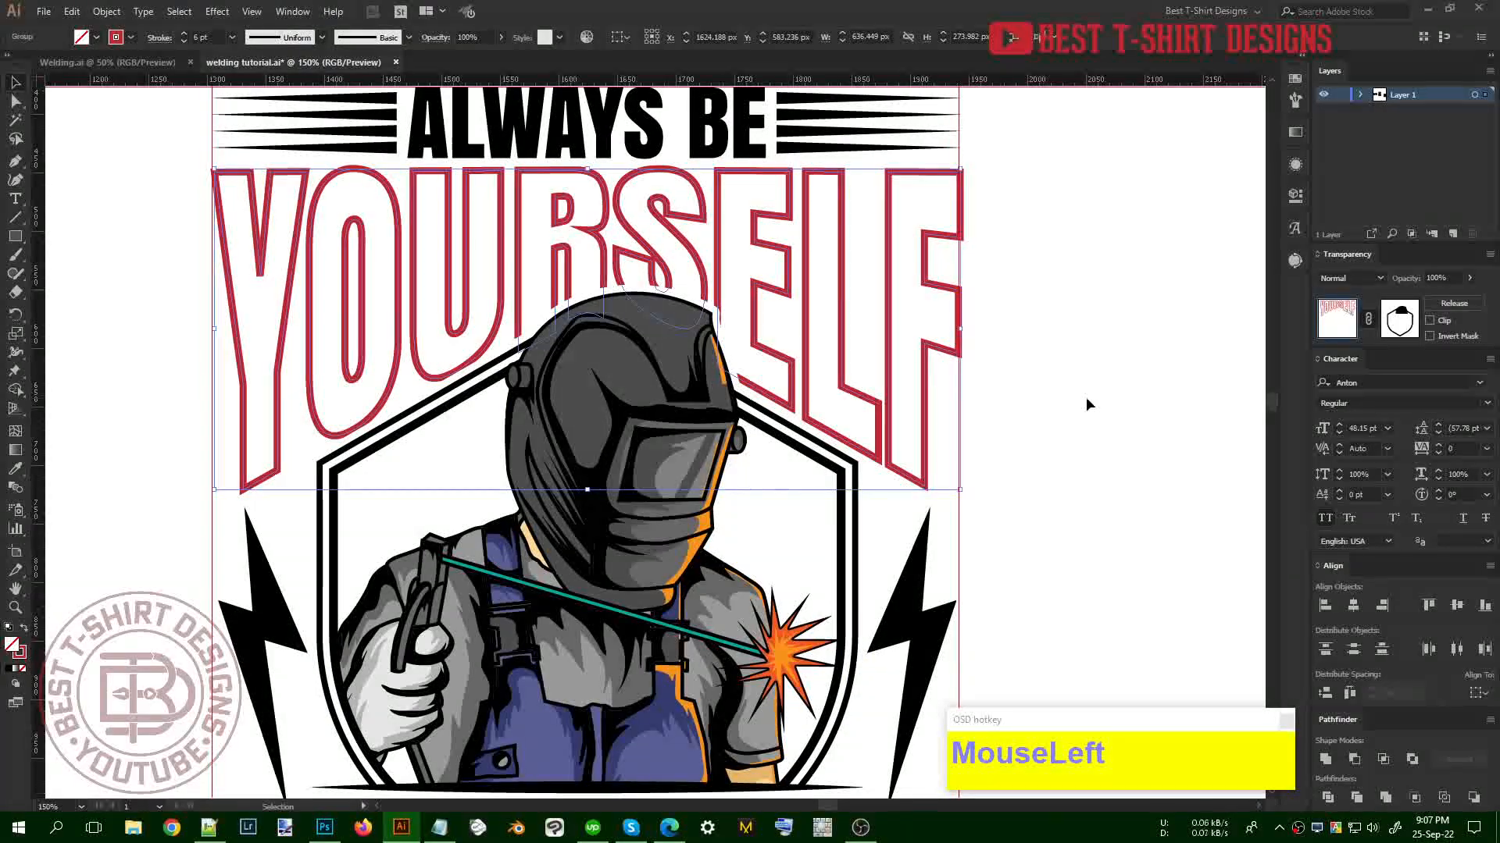
key("ctrl")
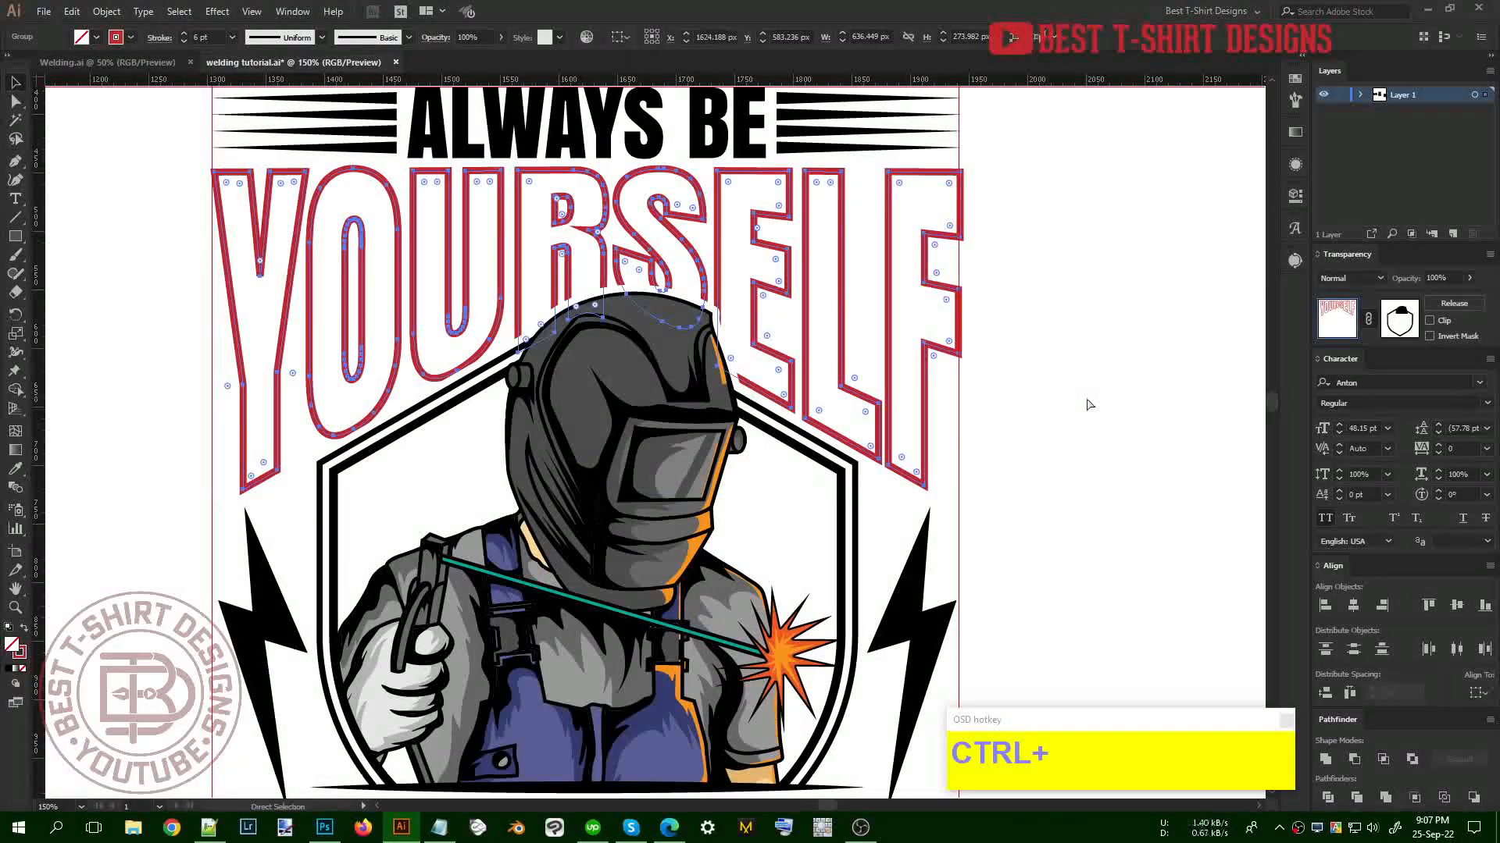
key("ctrl+b")
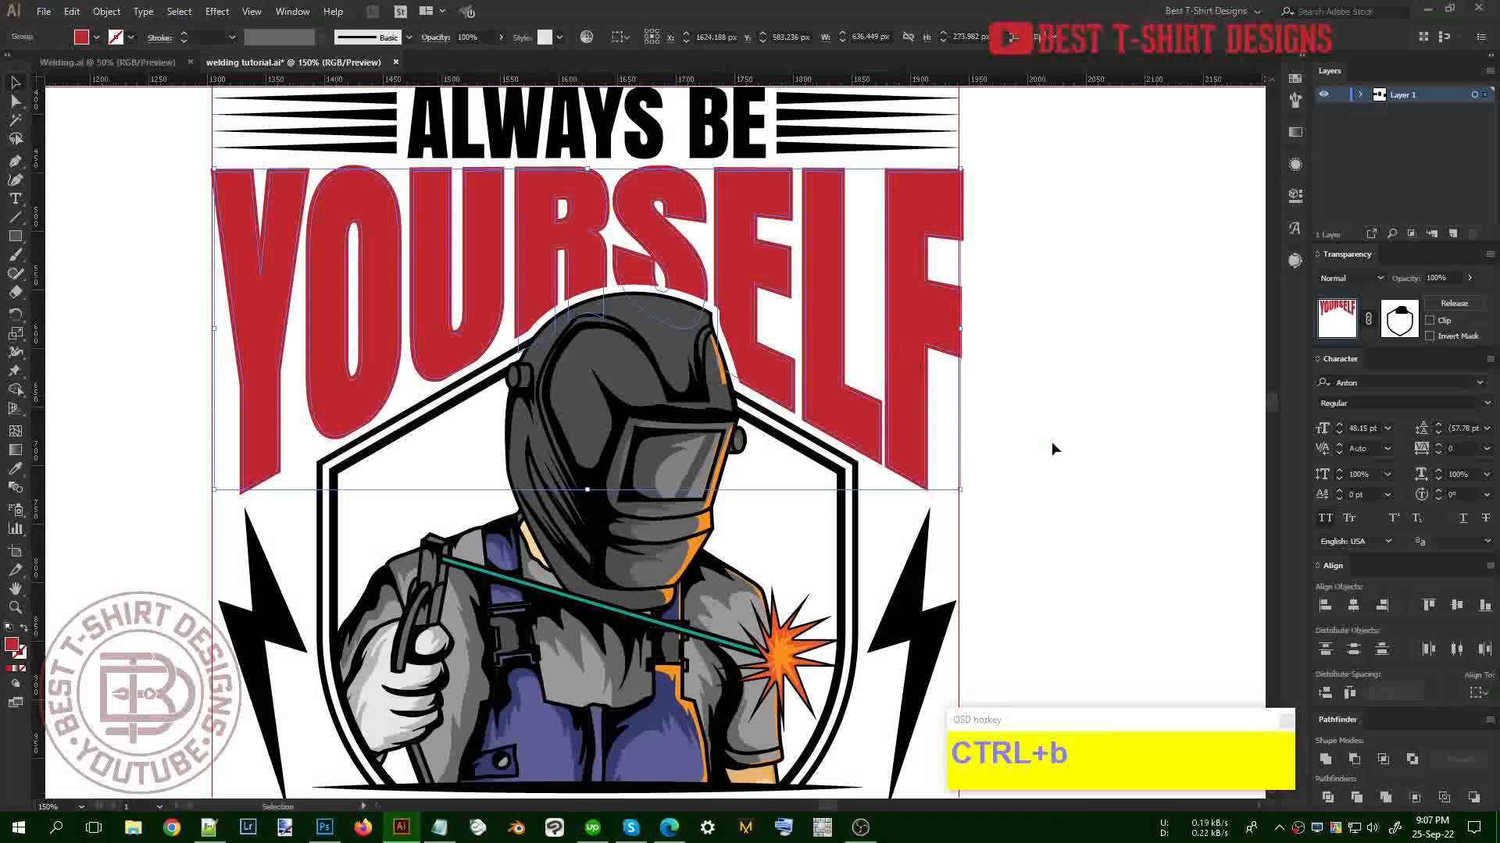
left_click(95, 37)
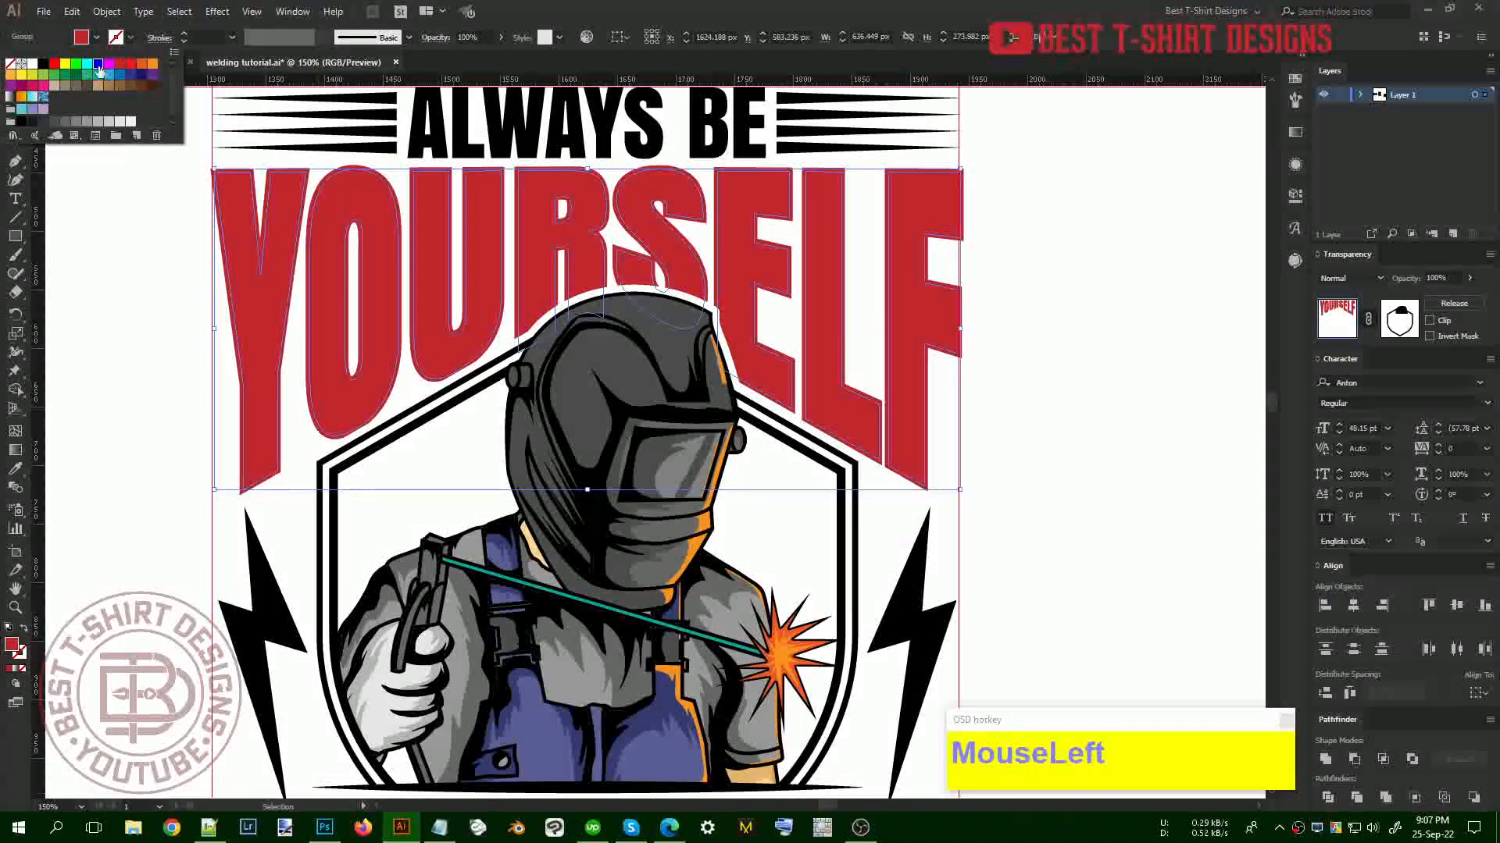
left_click(99, 65)
left_click(1006, 403)
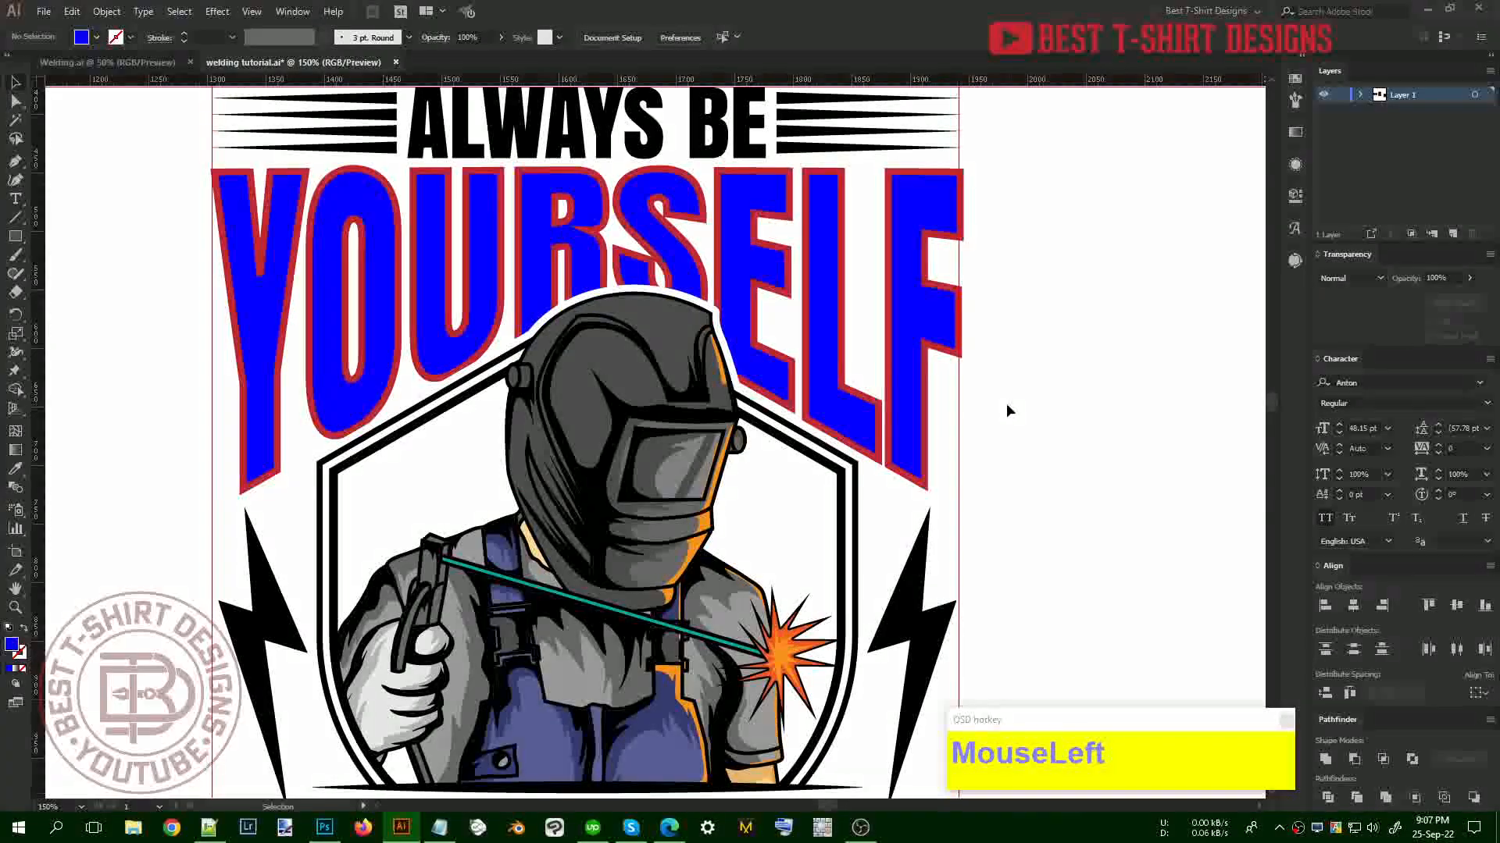
Select the blue YOURSELF lettering rather than its red outline and open its opacity mask for editing
scroll(880, 316, "up", 1)
left_click(907, 333)
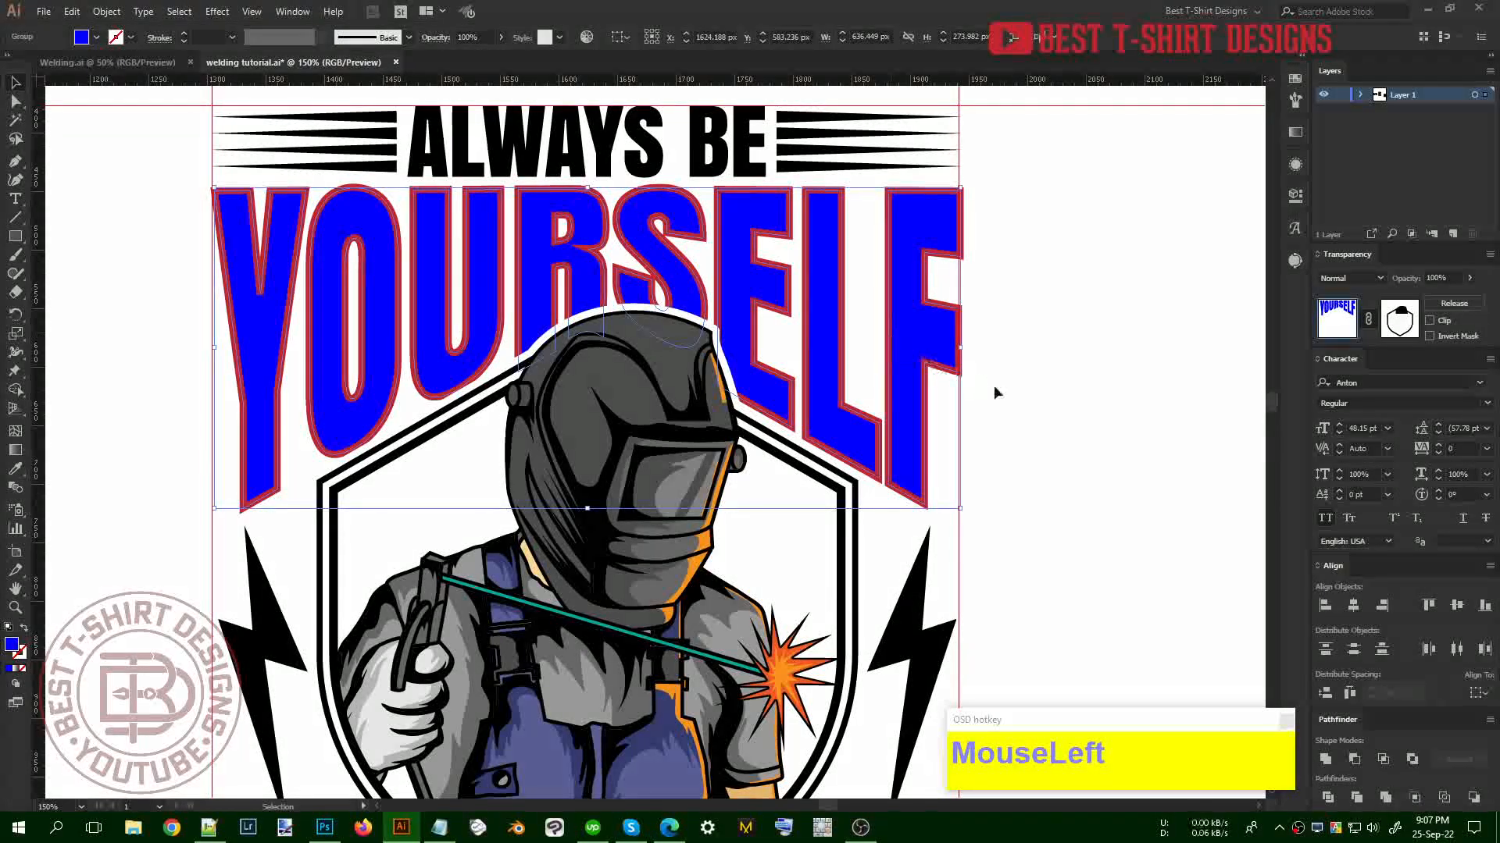
left_click(942, 420)
left_click(924, 413)
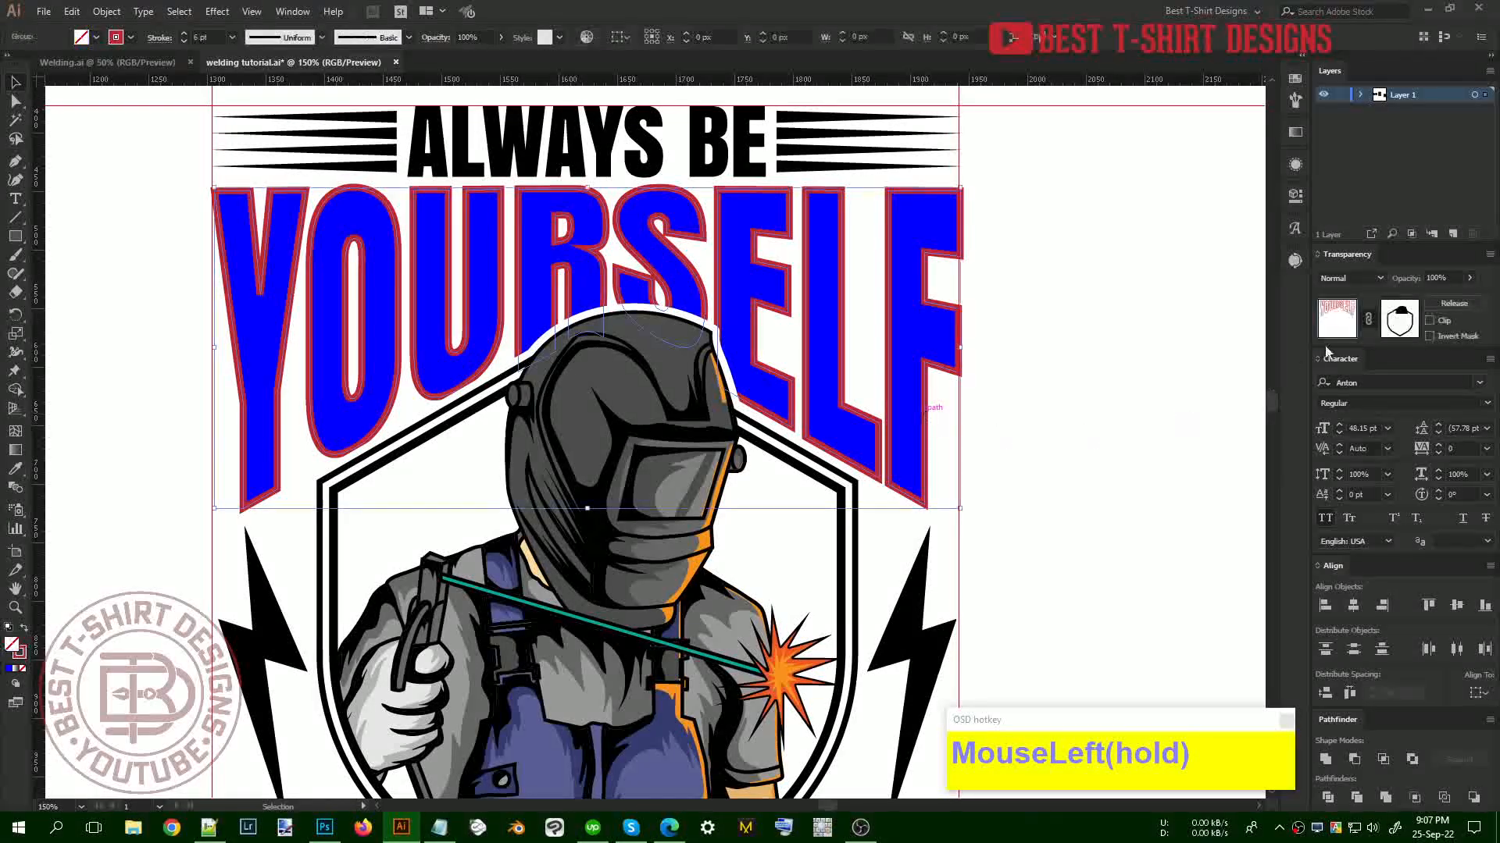
left_click(1337, 323)
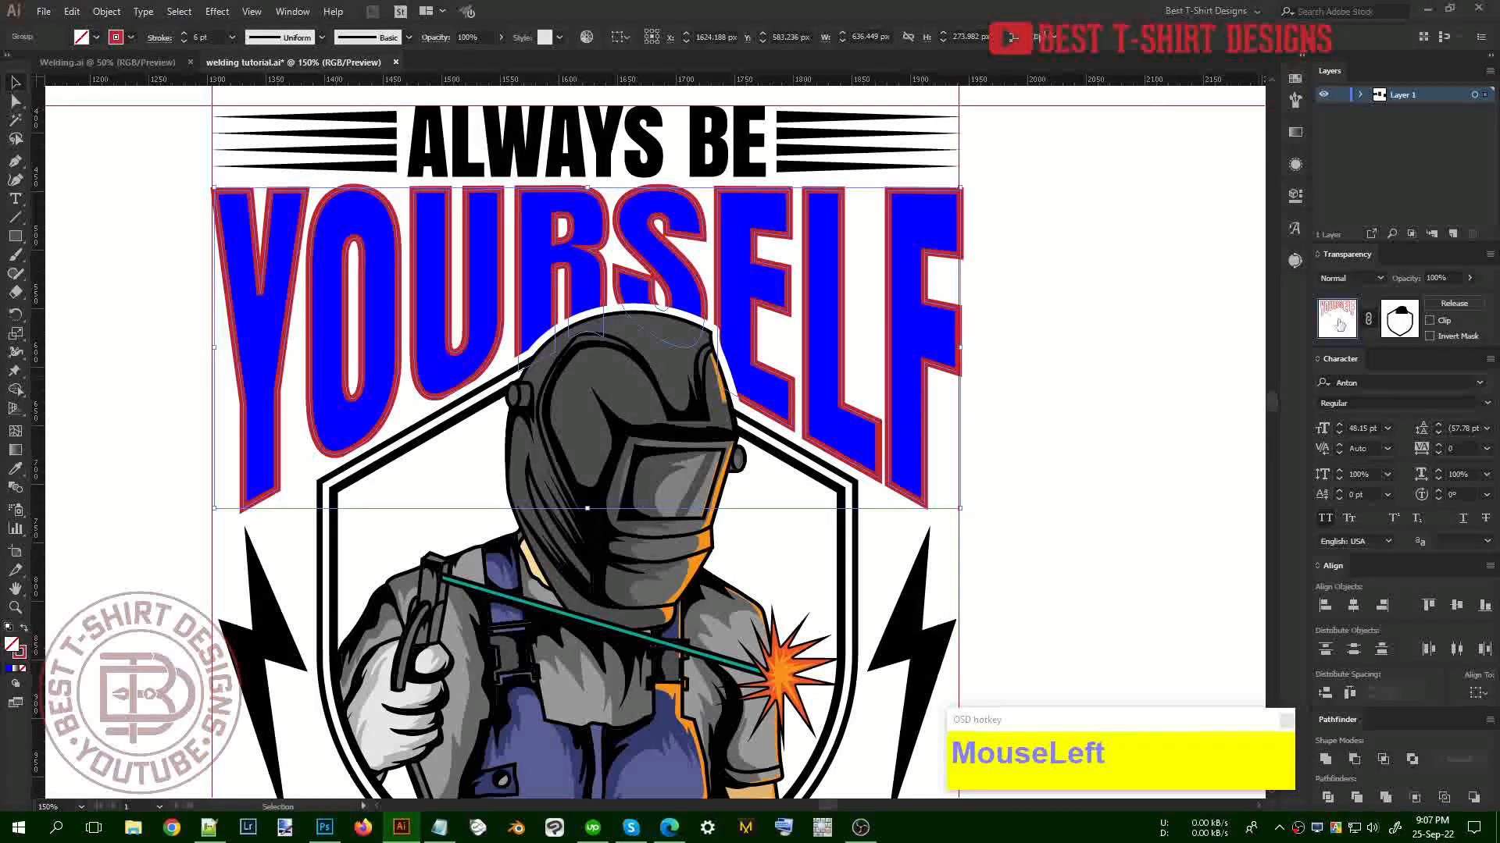
left_click(918, 335)
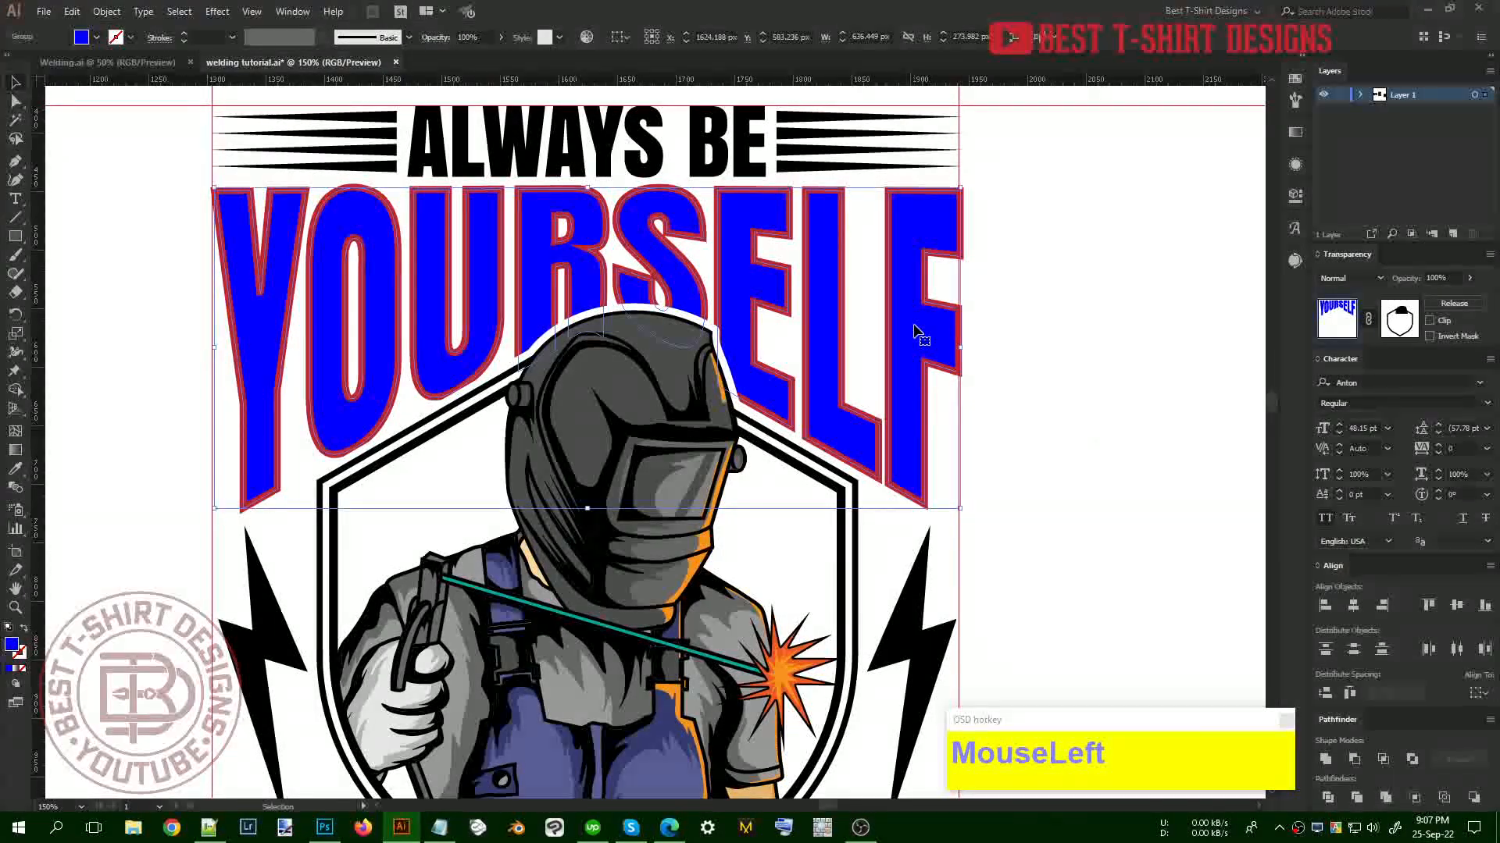
left_click(1399, 318)
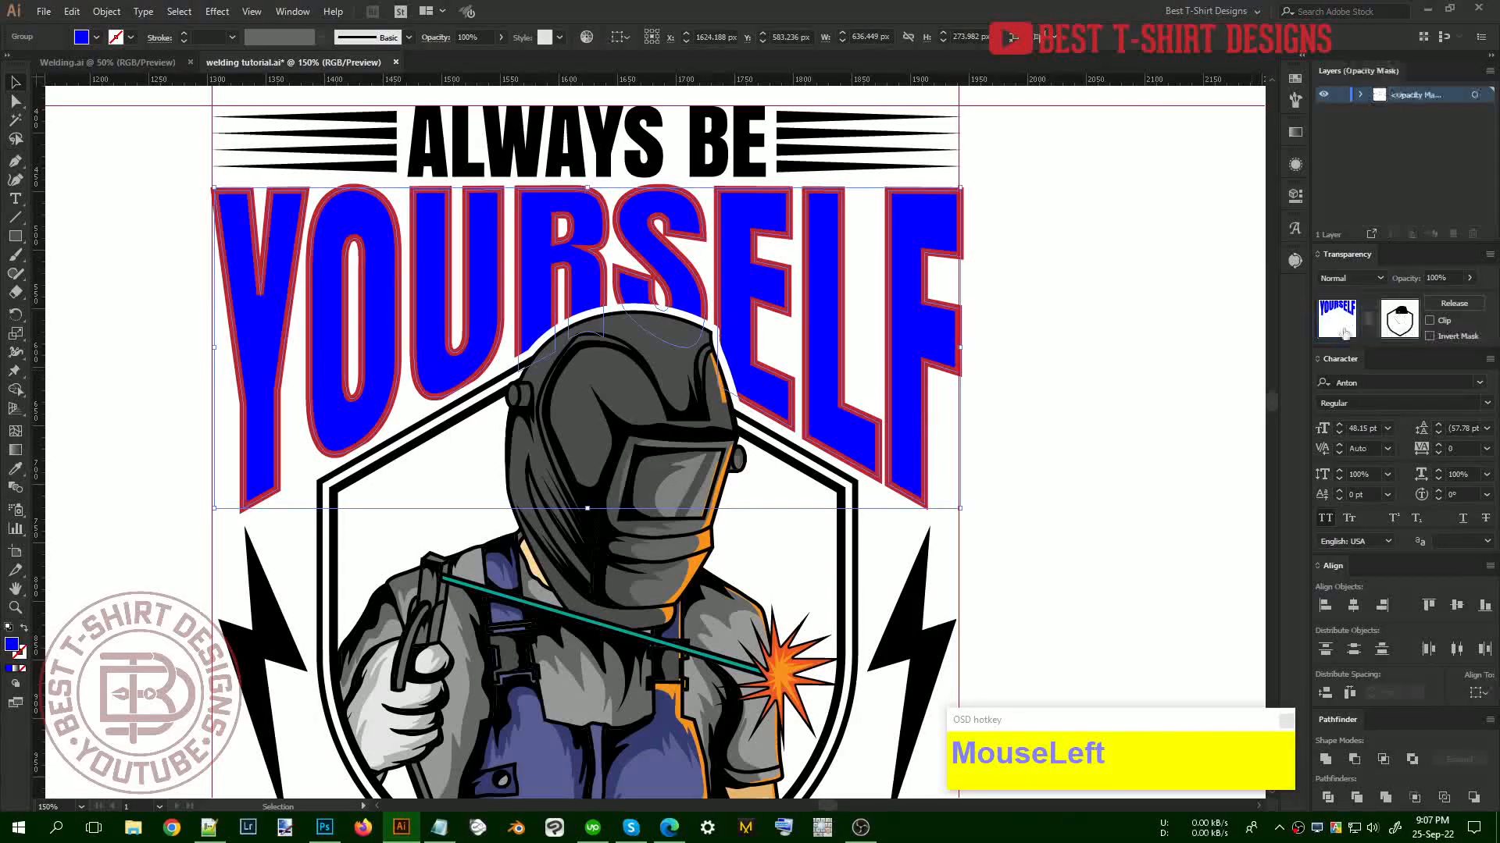
Draw a closed rectangle about 693 by 210 px with the Pen tool in the mask, across the lower two-thirds of YOURSELF
scroll(1020, 424, "down", 1, "alt")
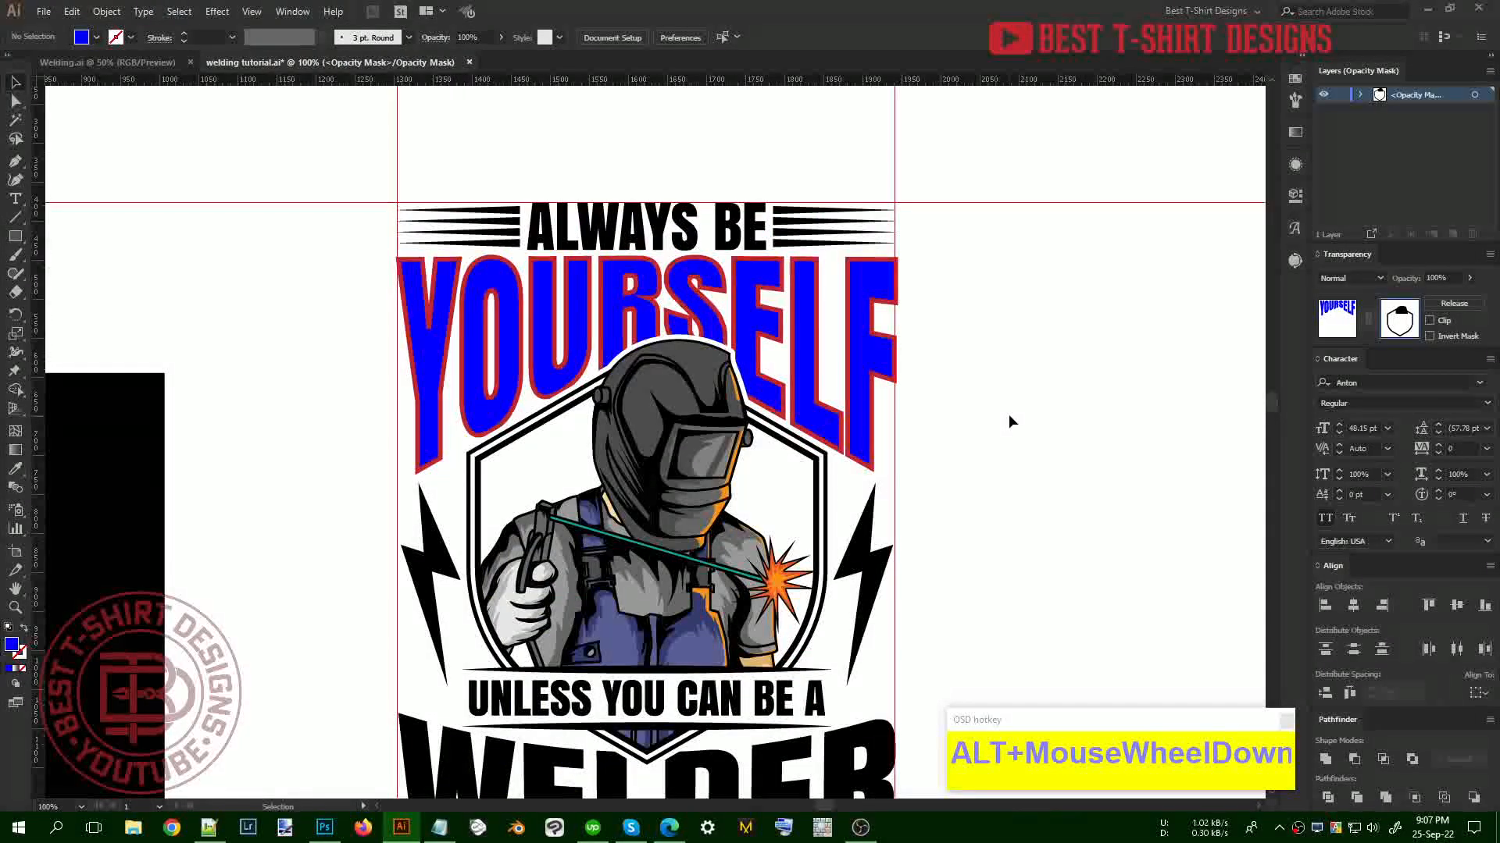
key("p")
scroll(513, 469, "up", 1)
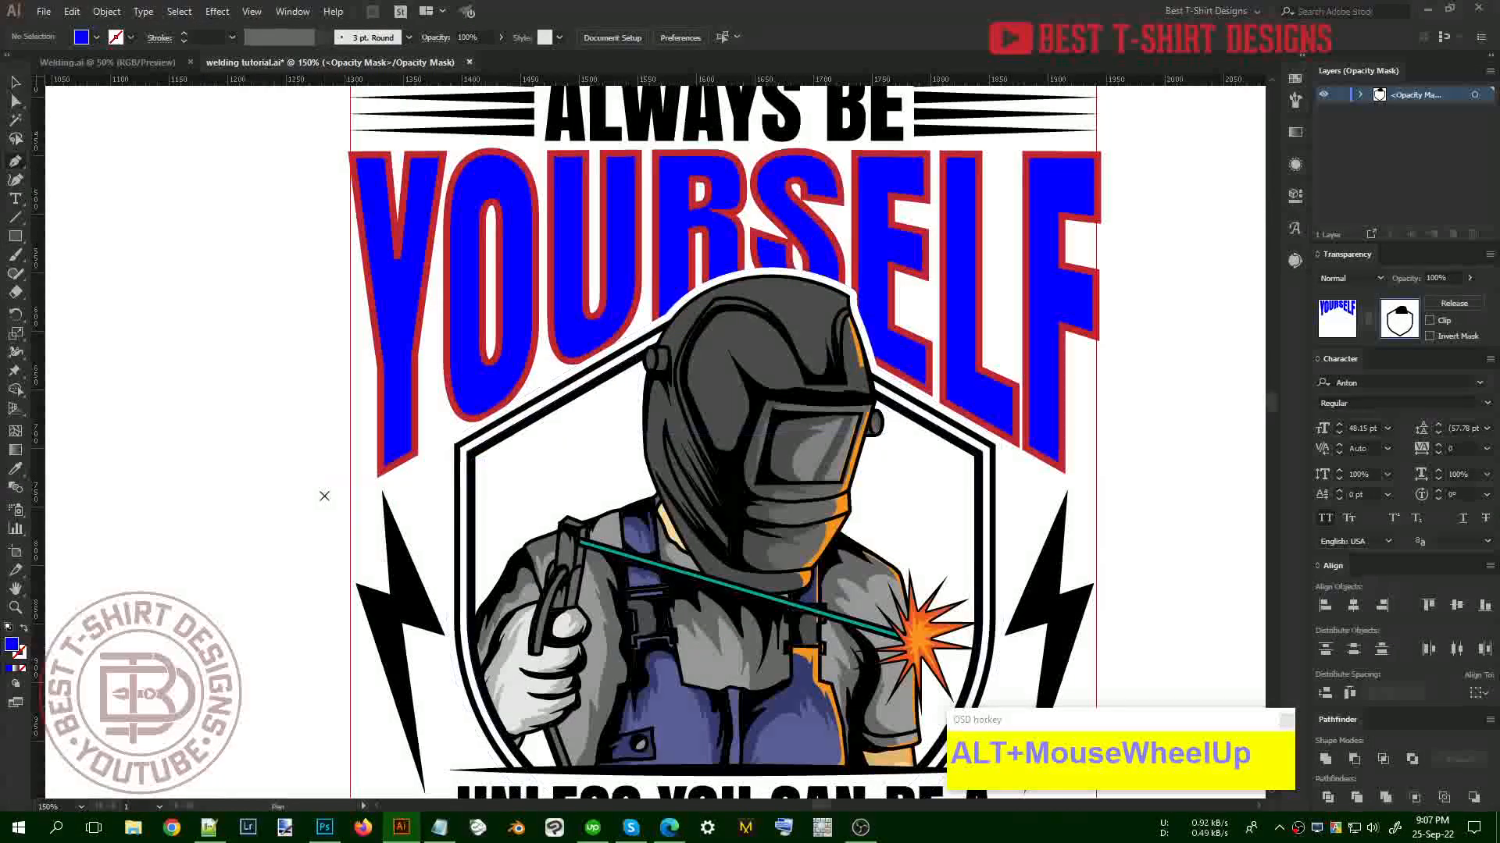
left_click(383, 491)
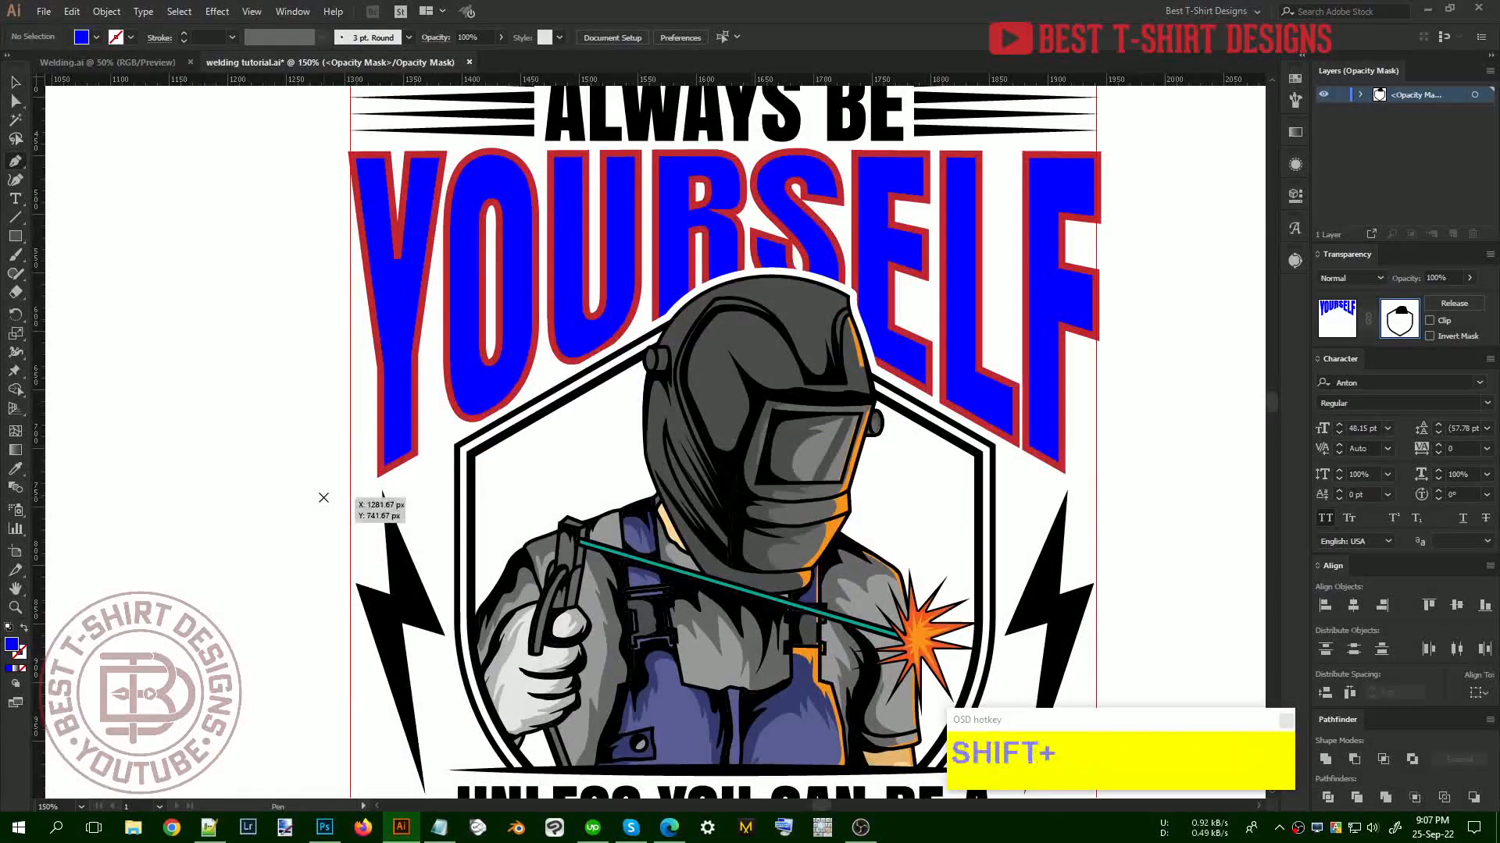
left_click(1136, 496, "shift")
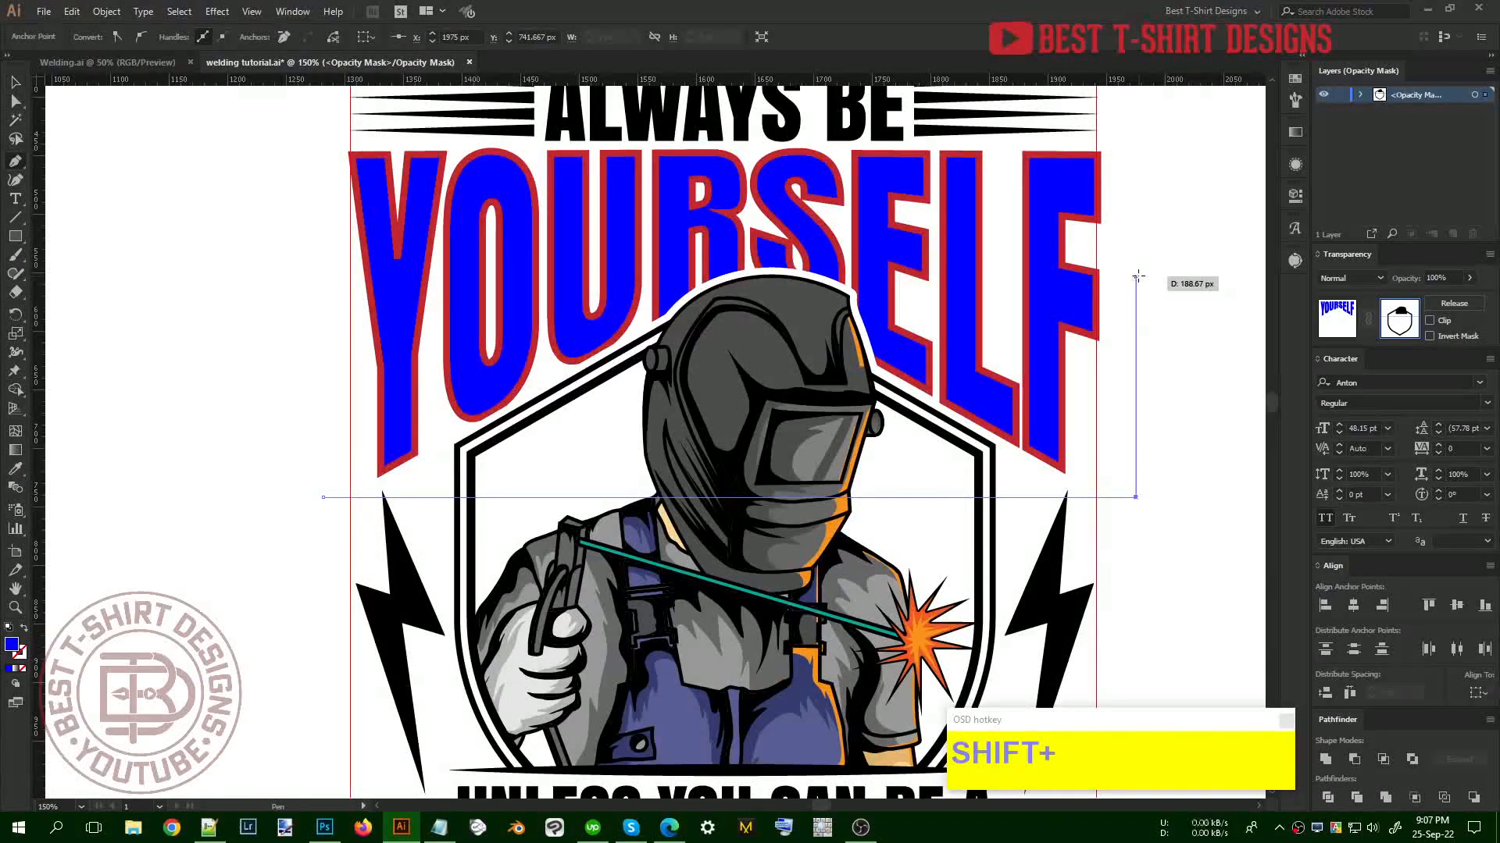
left_click(1136, 251, "shift")
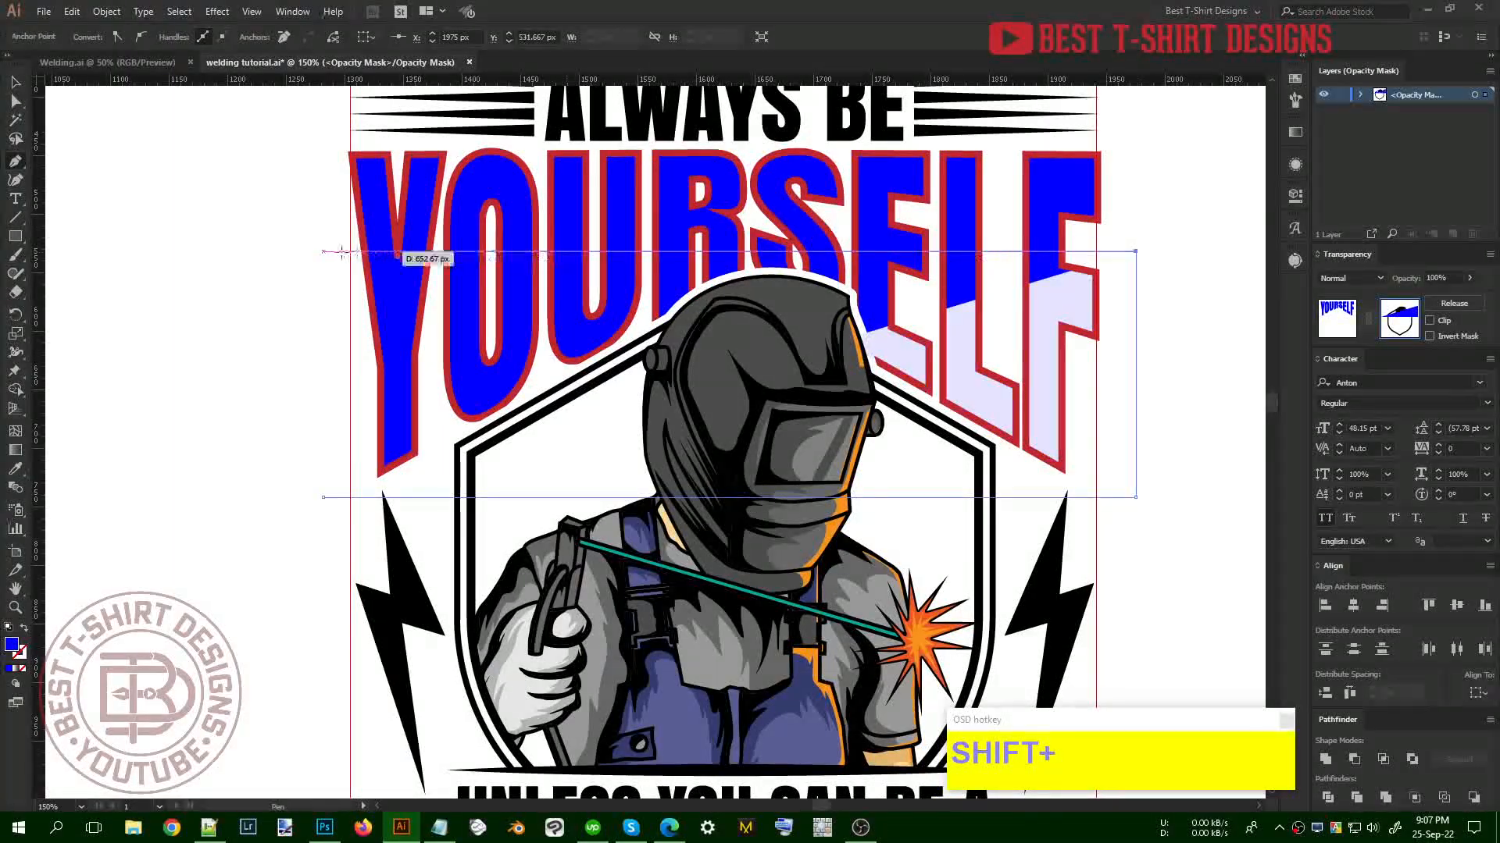
left_click(323, 252, "shift")
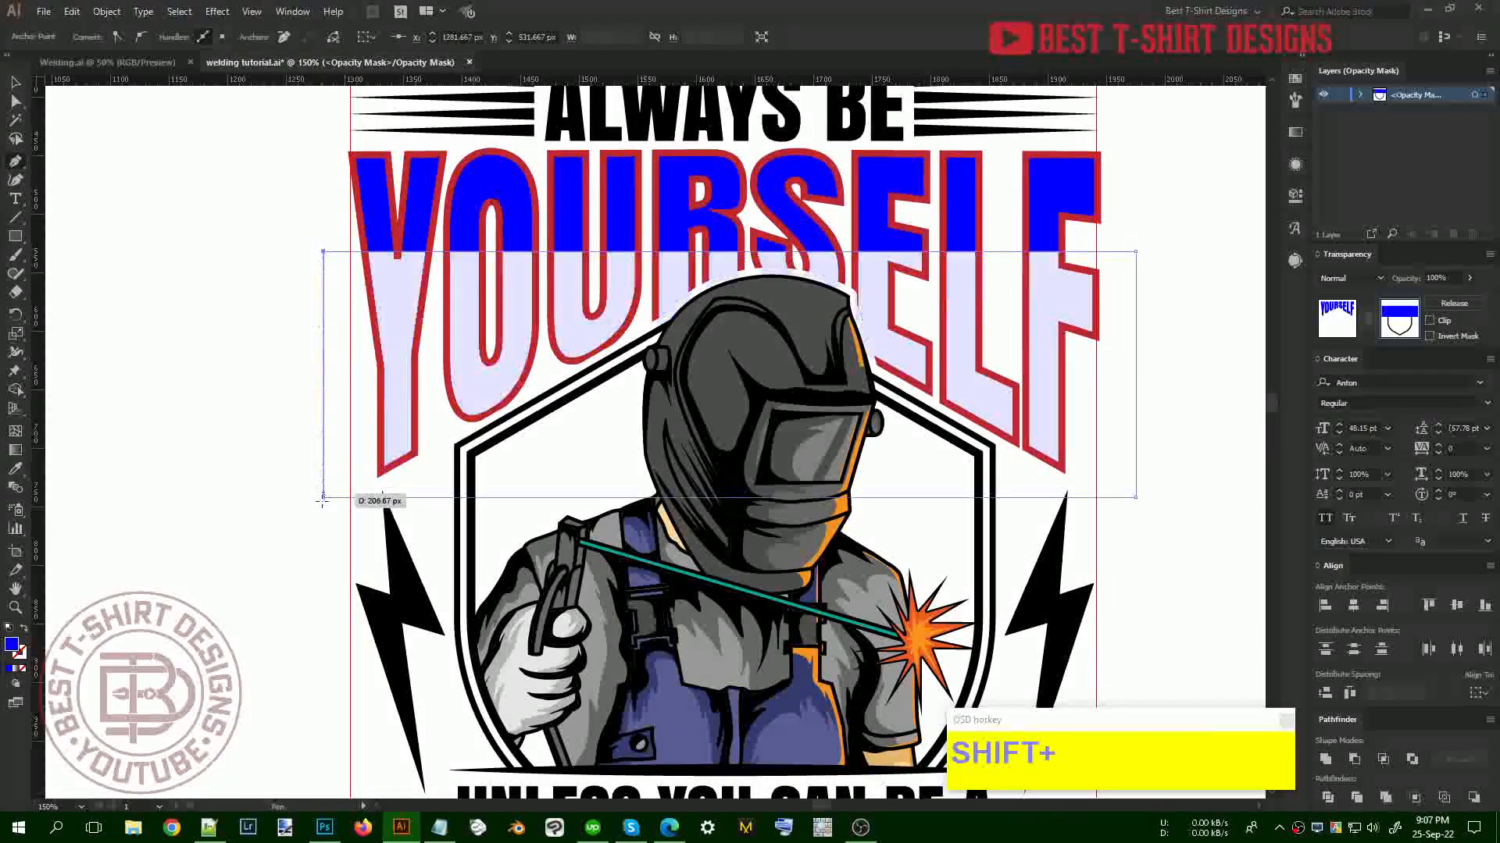
left_click(322, 498, "shift")
key("shift+v")
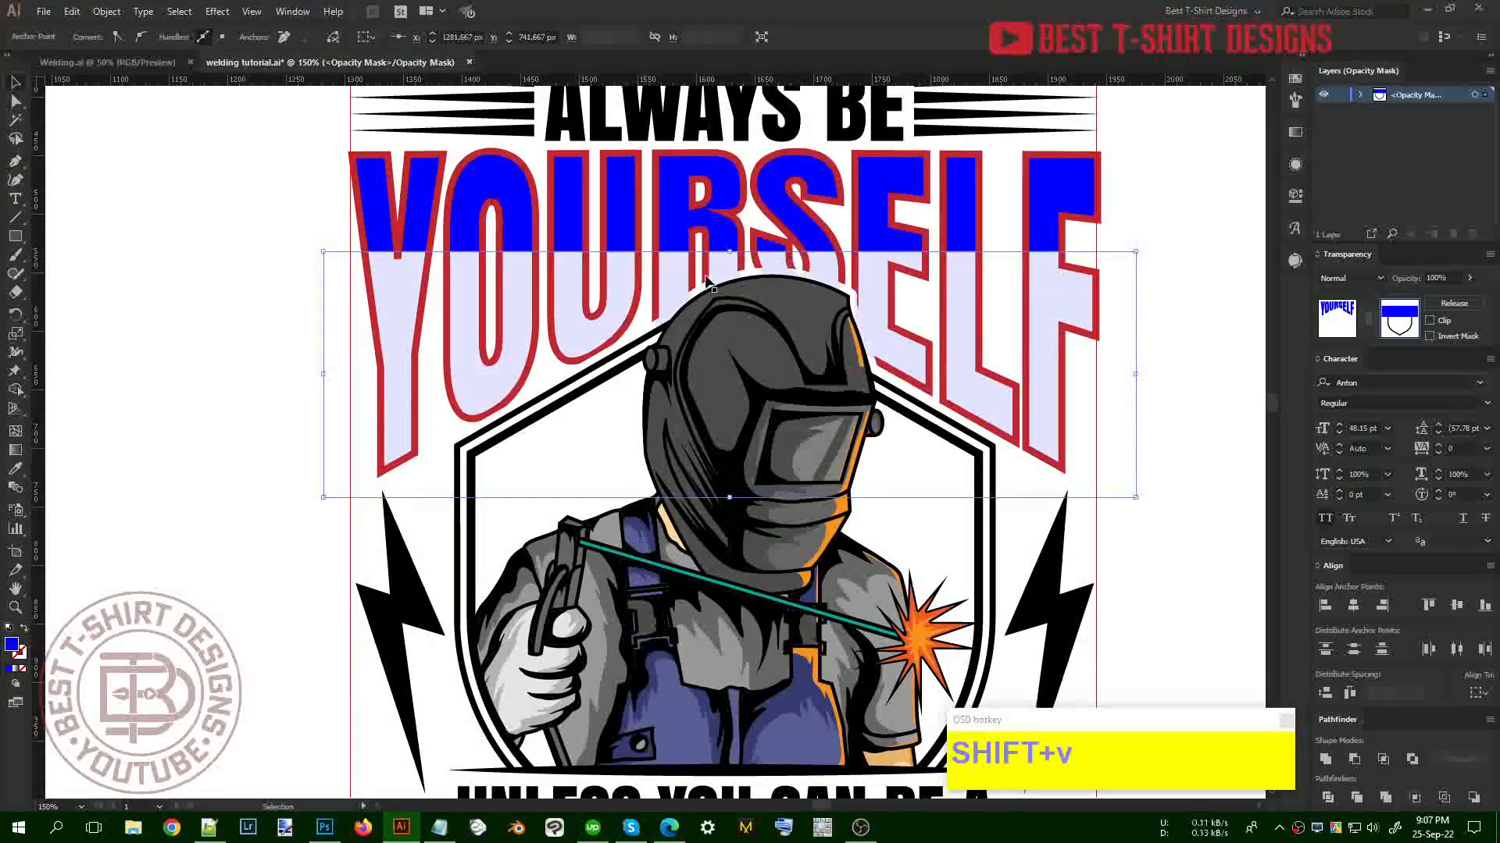
Add an anchor point midway along the mask rectangle's upper edge and raise it about 100 px to form a peak
left_click(727, 258)
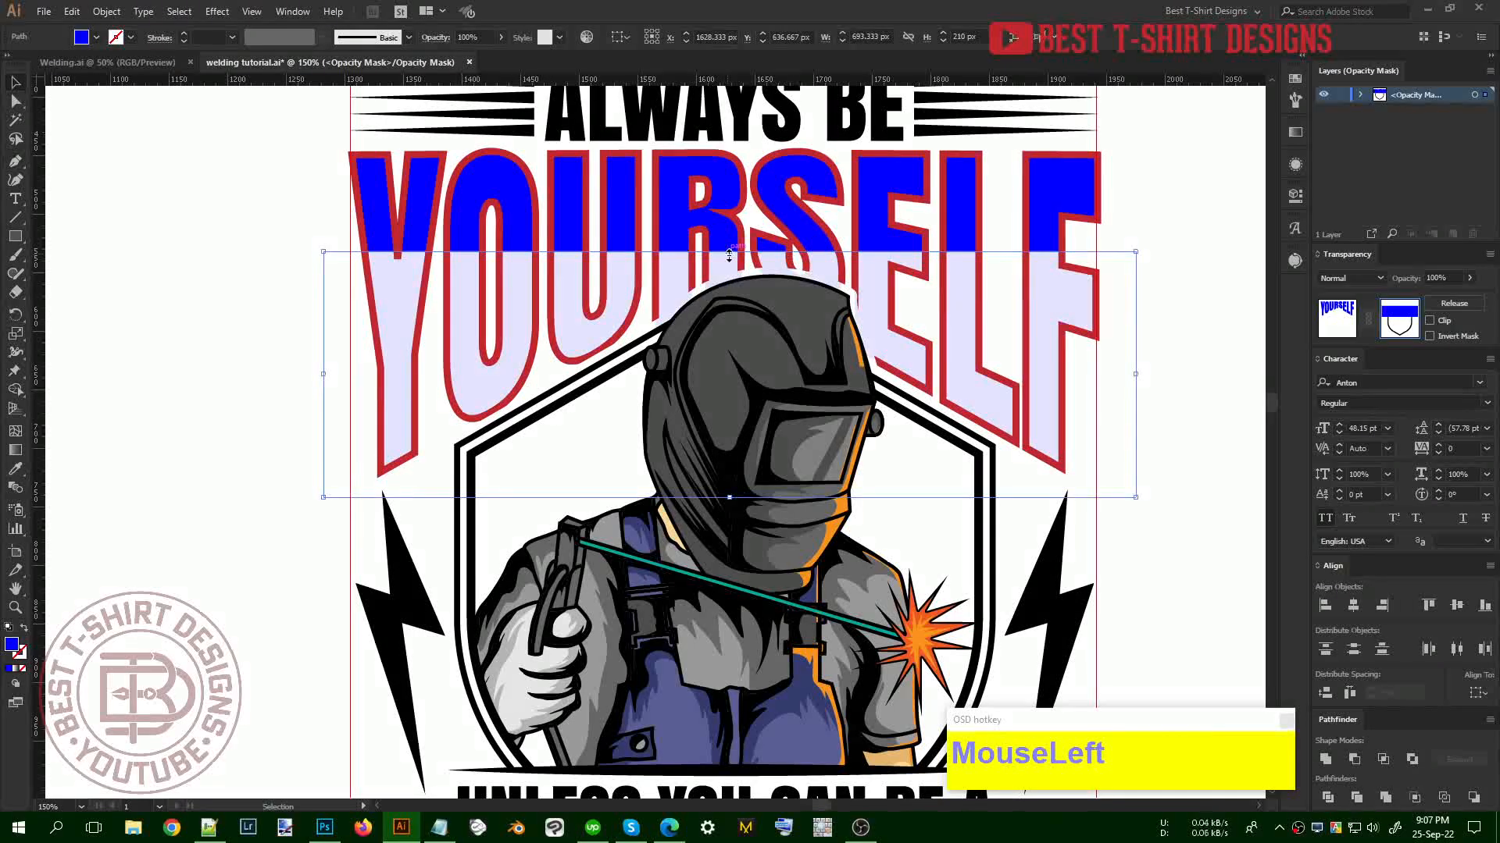
key("plus")
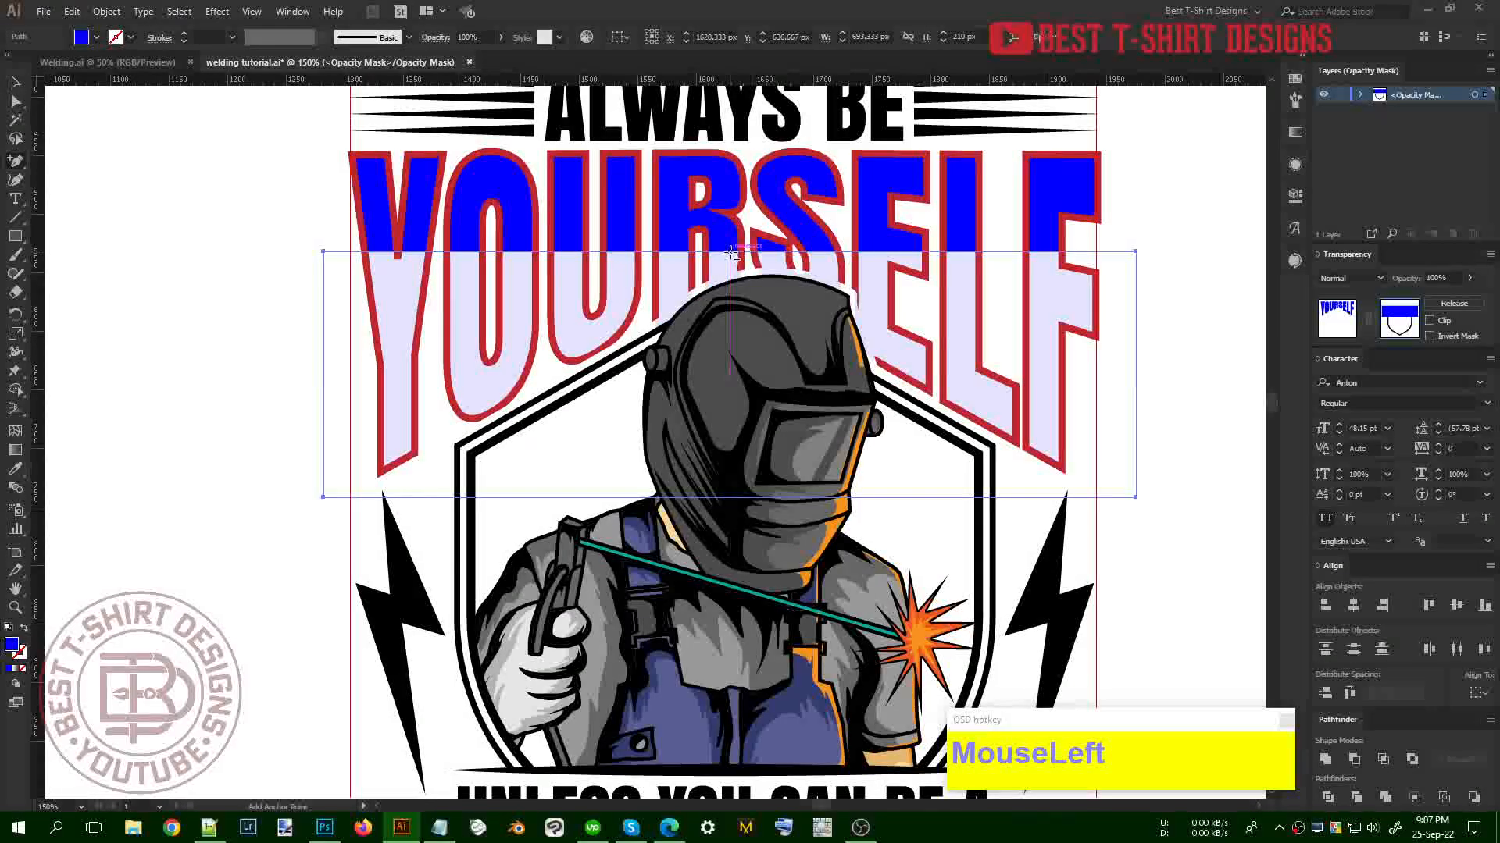
left_click(731, 252)
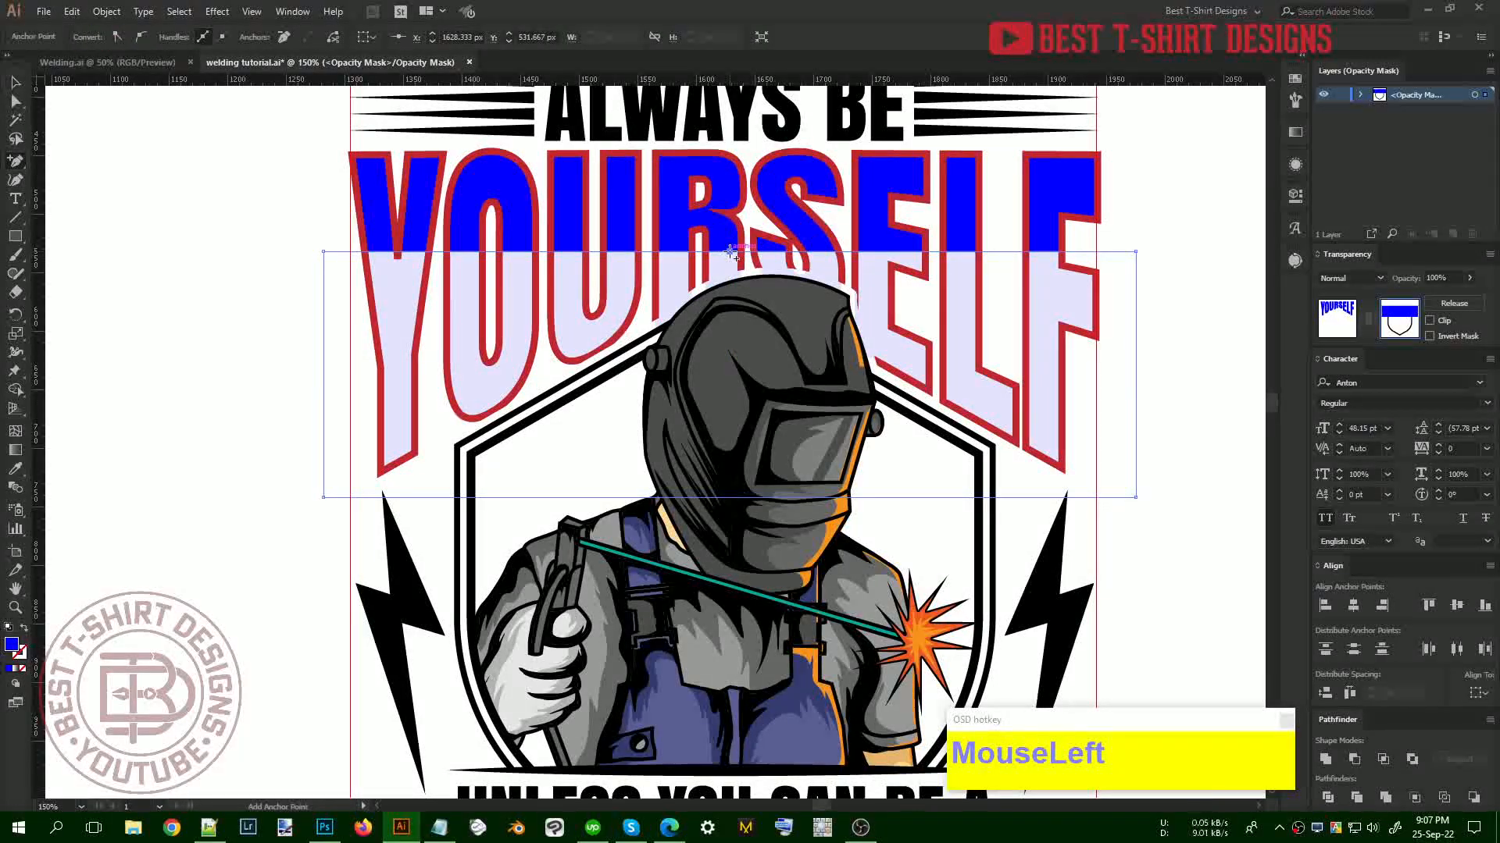
left_click(731, 251)
key("shift+Up")
key("shift+Up")
key("shift+Up")
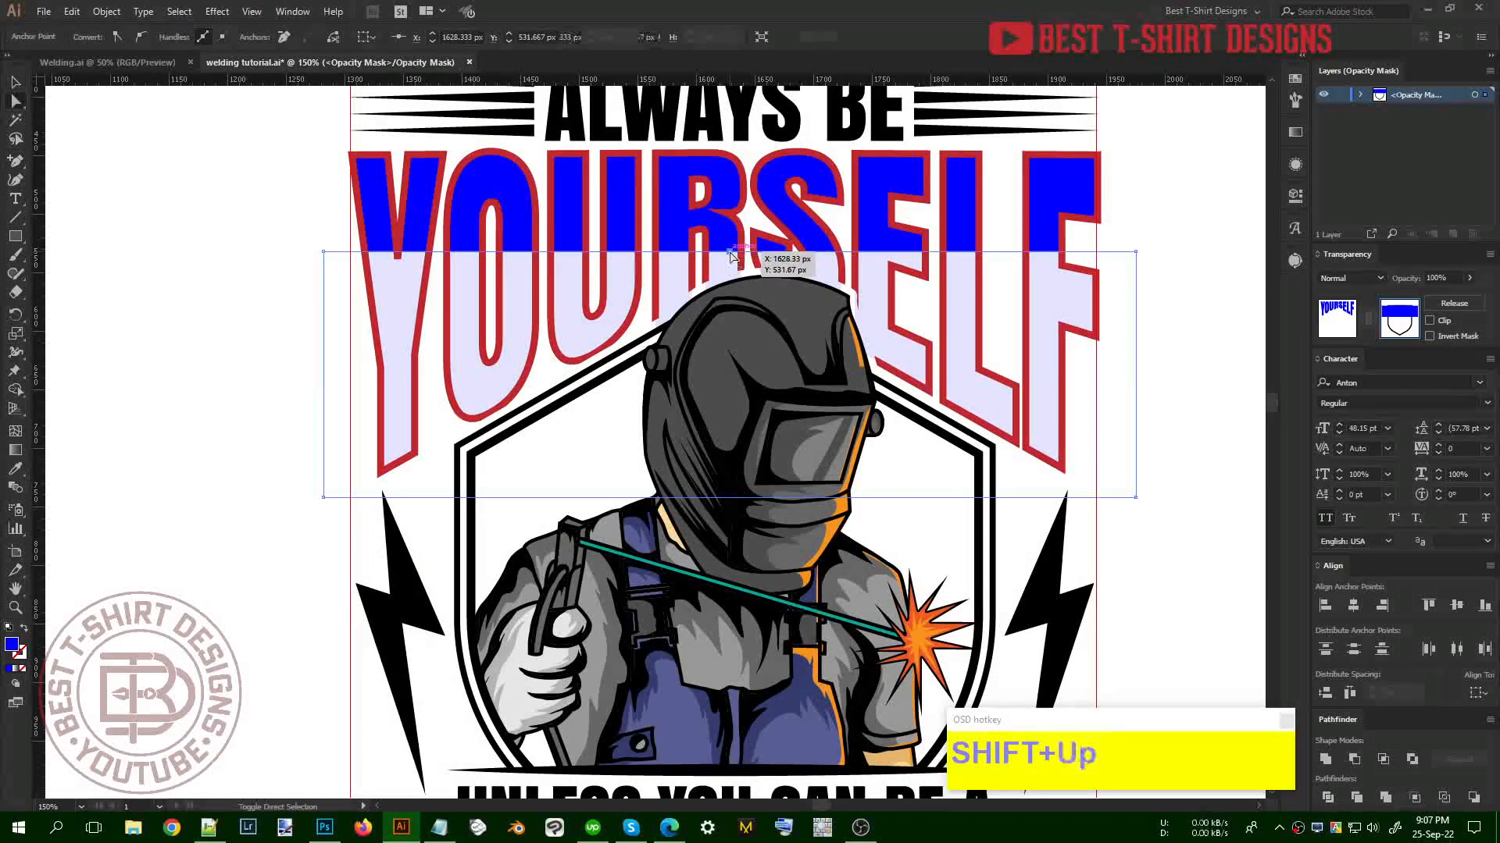
key("shift+Up")
key("shift+Up")
key("shift+Up")
key("shift+Up")
key("shift+Up")
key("shift+Up")
key("v")
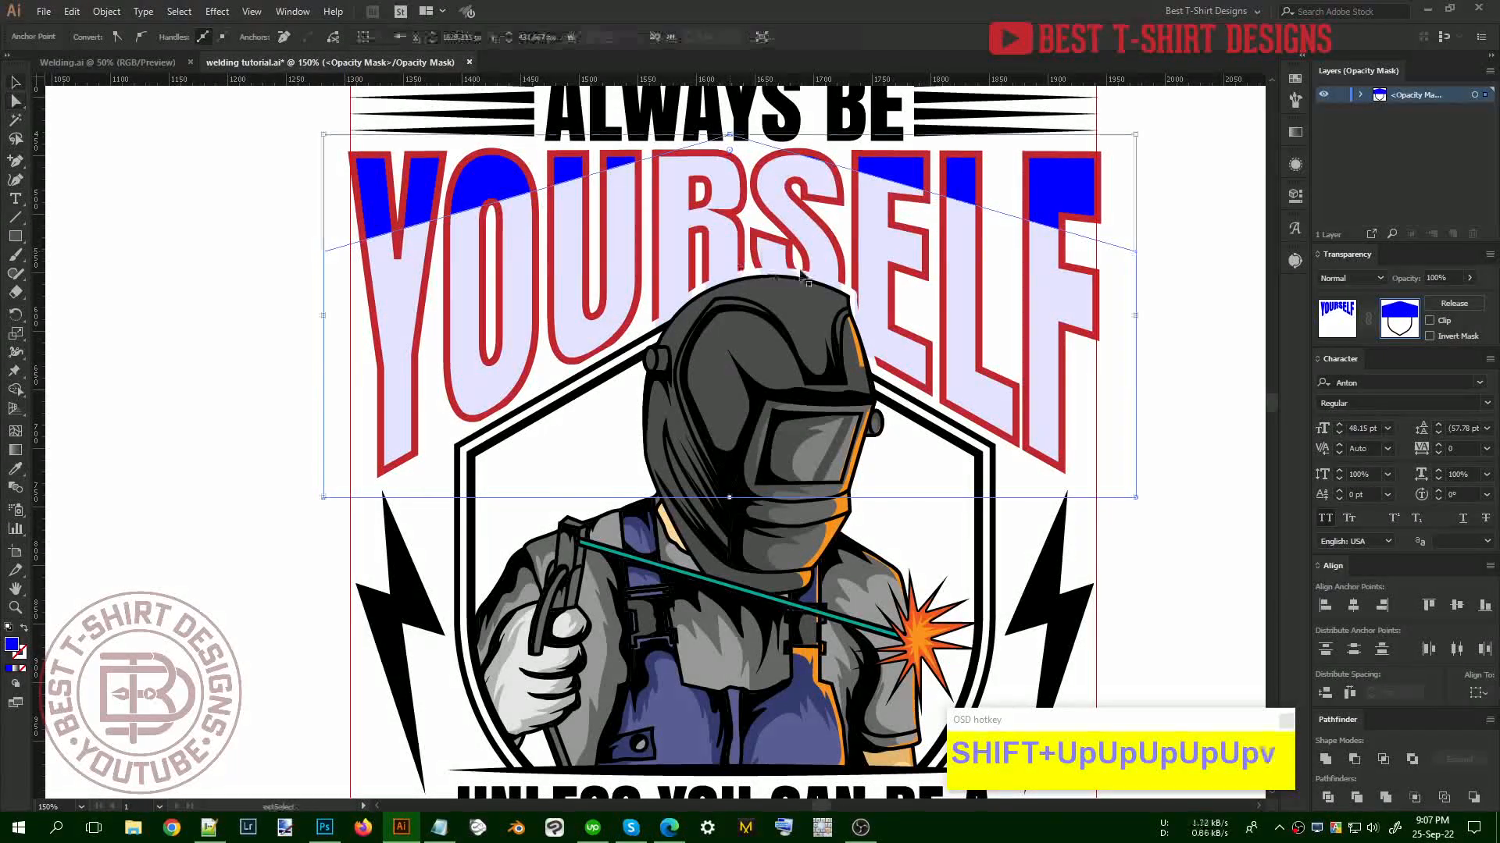
Move the peaked mask shape down 60 px and scale it to about 626 by 280 px, keeping it centred
left_click(834, 283)
key("shift+Down")
key("shift+Down")
key("shift+Down")
key("shift+Down")
key("shift+Down")
key("shift+Down")
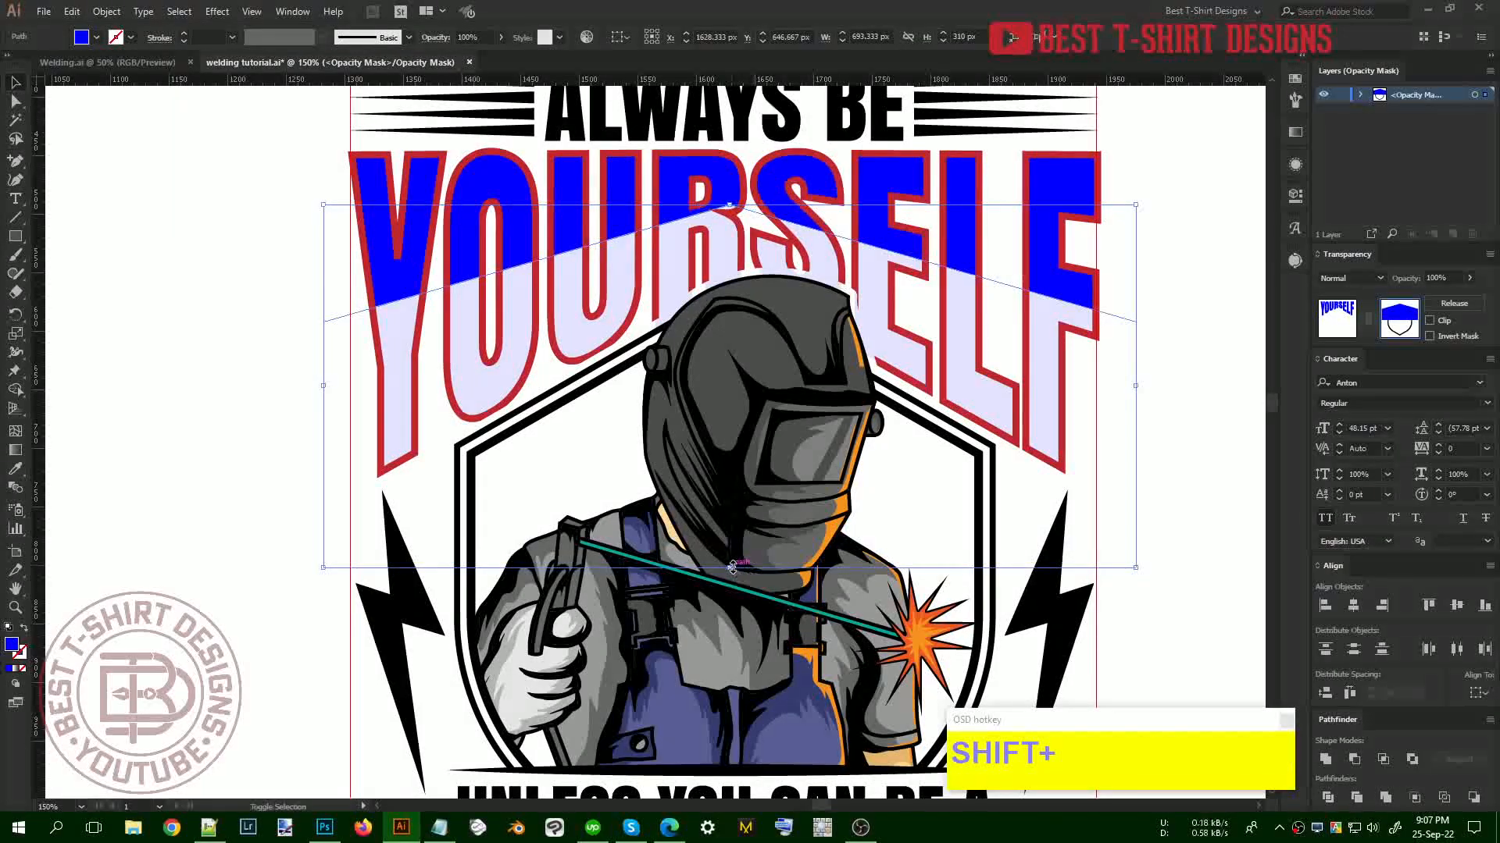
left_click_drag(728, 567, 730, 532)
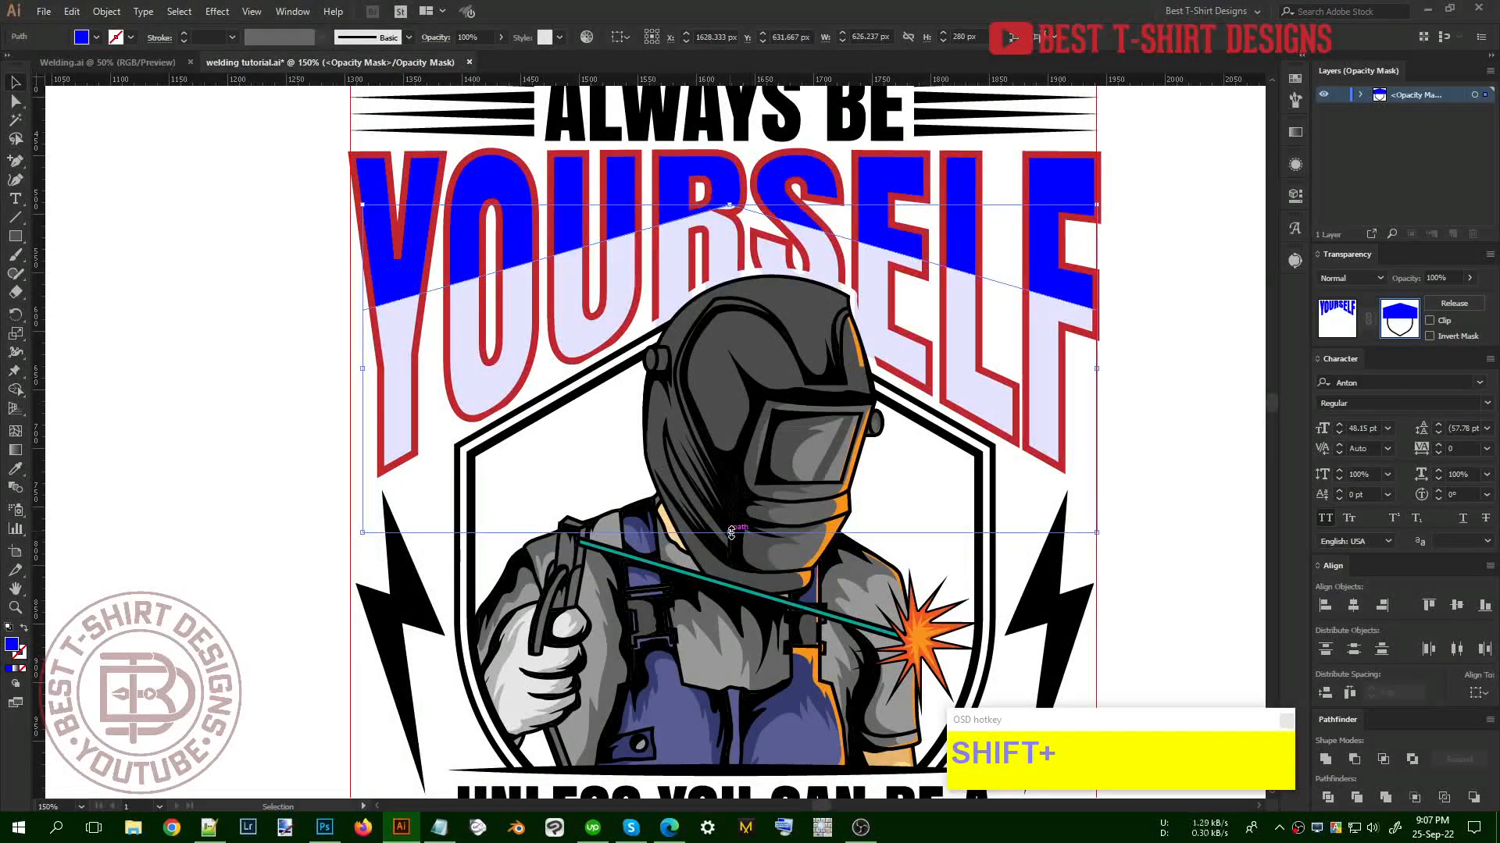
Nudge the mask shape down 10 px and left 2 px to line it up with YOURSELF
key("Down")
key("Down")
key("Down")
key("Down")
key("Down")
key("Down")
key("Down")
key("Down")
key("Down")
key("Down")
key("Down")
key("Down")
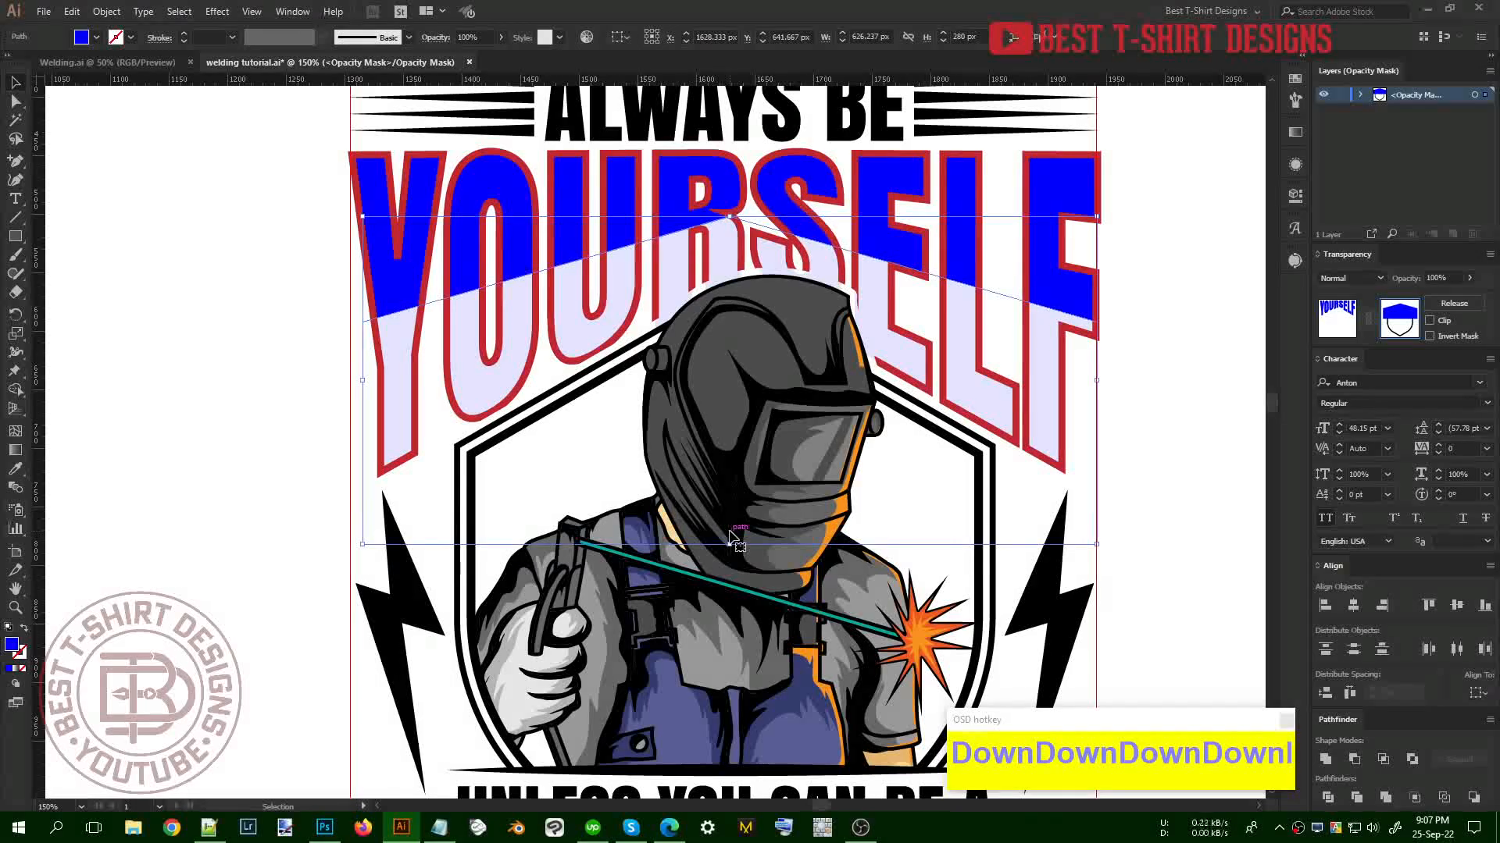
key("Left")
key("Left")
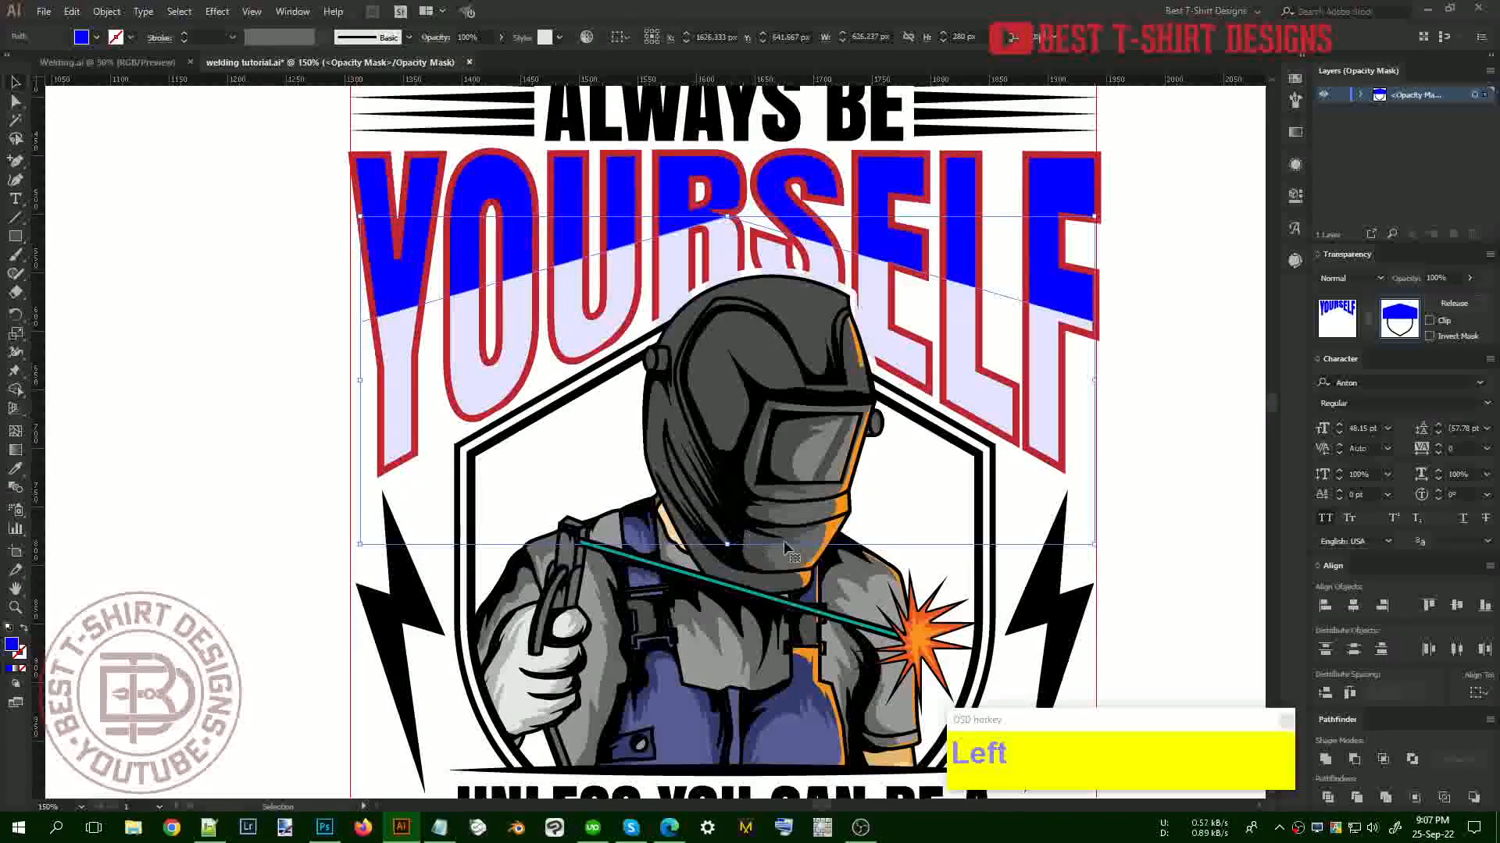
left_click(1207, 434)
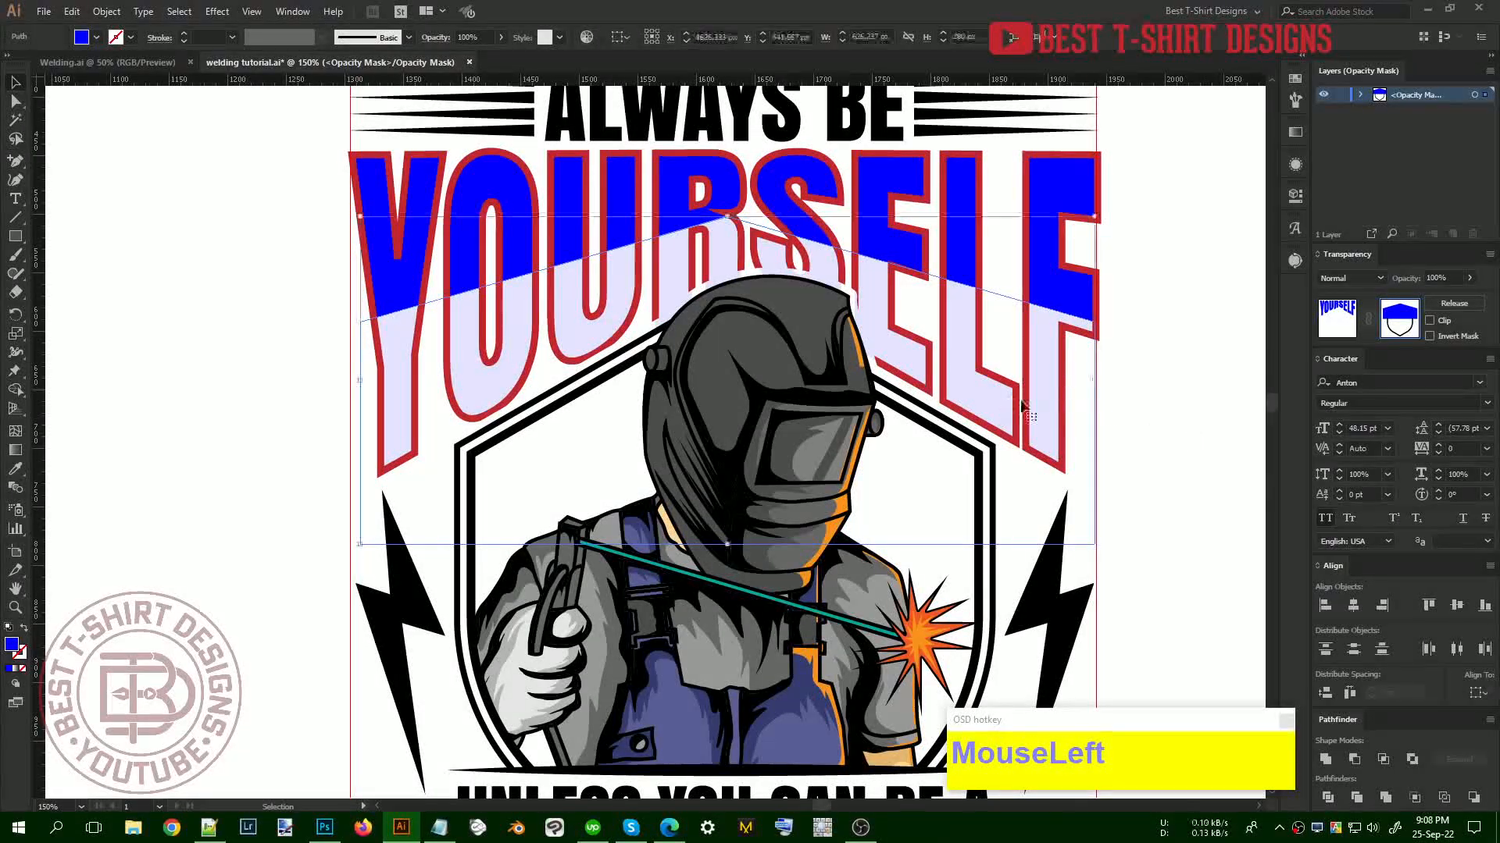
Fill the mask shape with a linear white-to-black gradient running straight down at -90°
left_click(1297, 133)
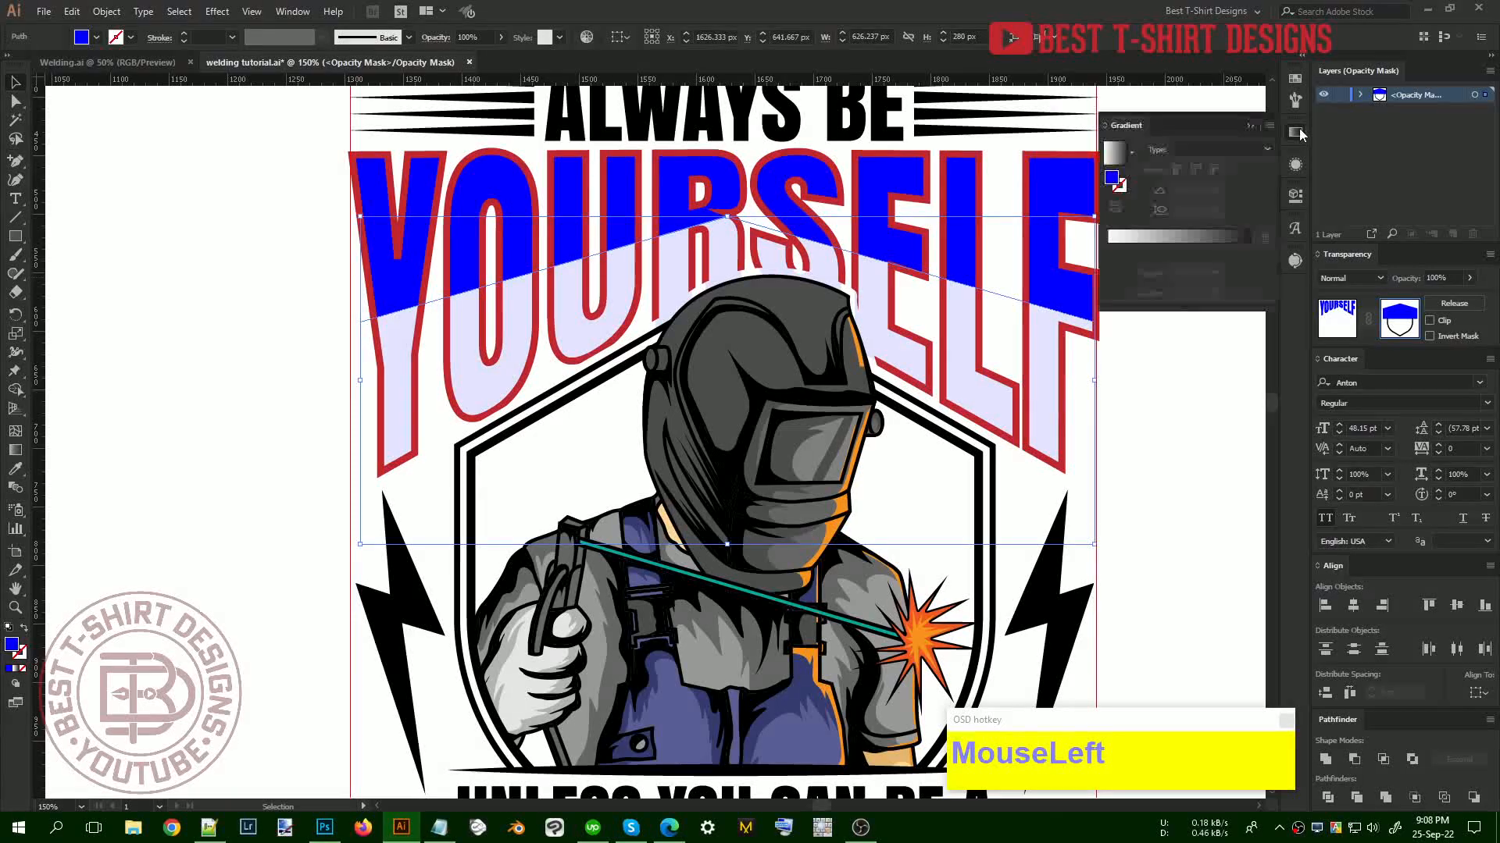
left_click(1178, 238)
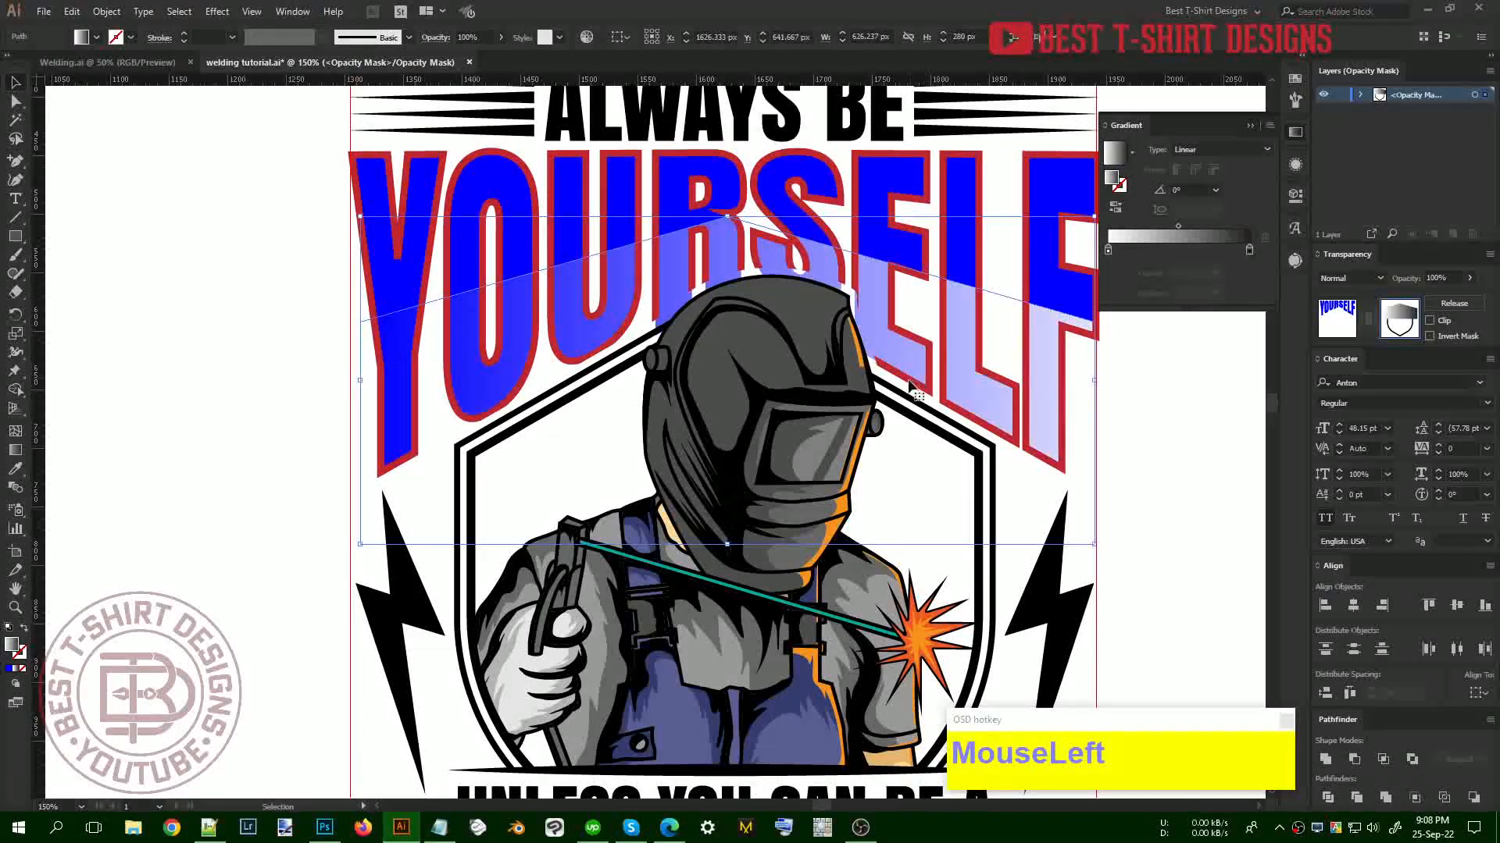
key("g")
mouse_move(736, 211)
left_mouse_down()
mouse_move(738, 547)
mouse_move(741, 202)
left_mouse_up()
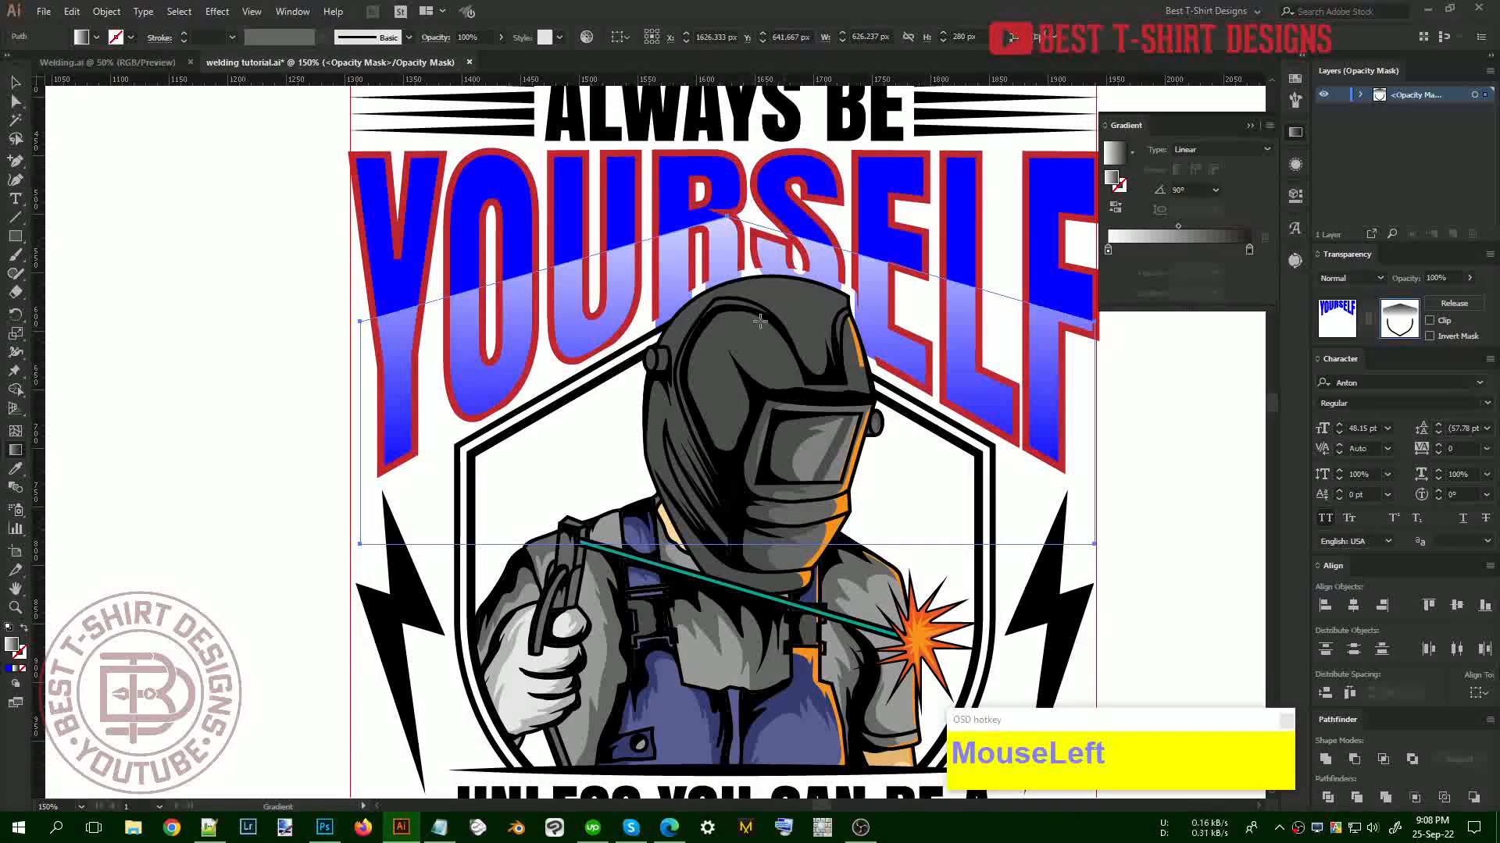
left_click_drag(738, 209, 742, 464)
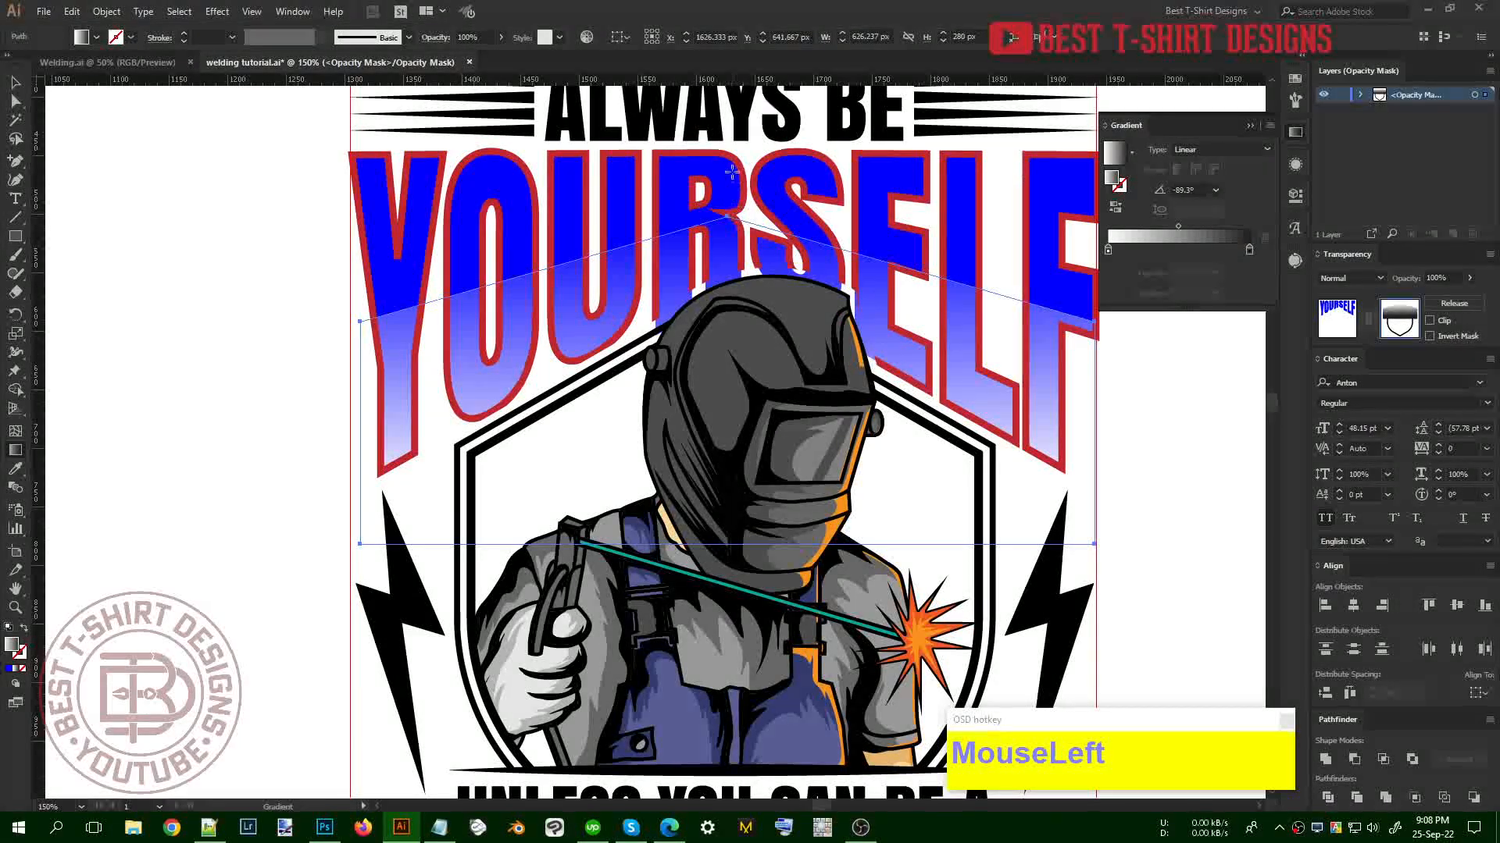
left_click_drag(733, 171, 730, 387)
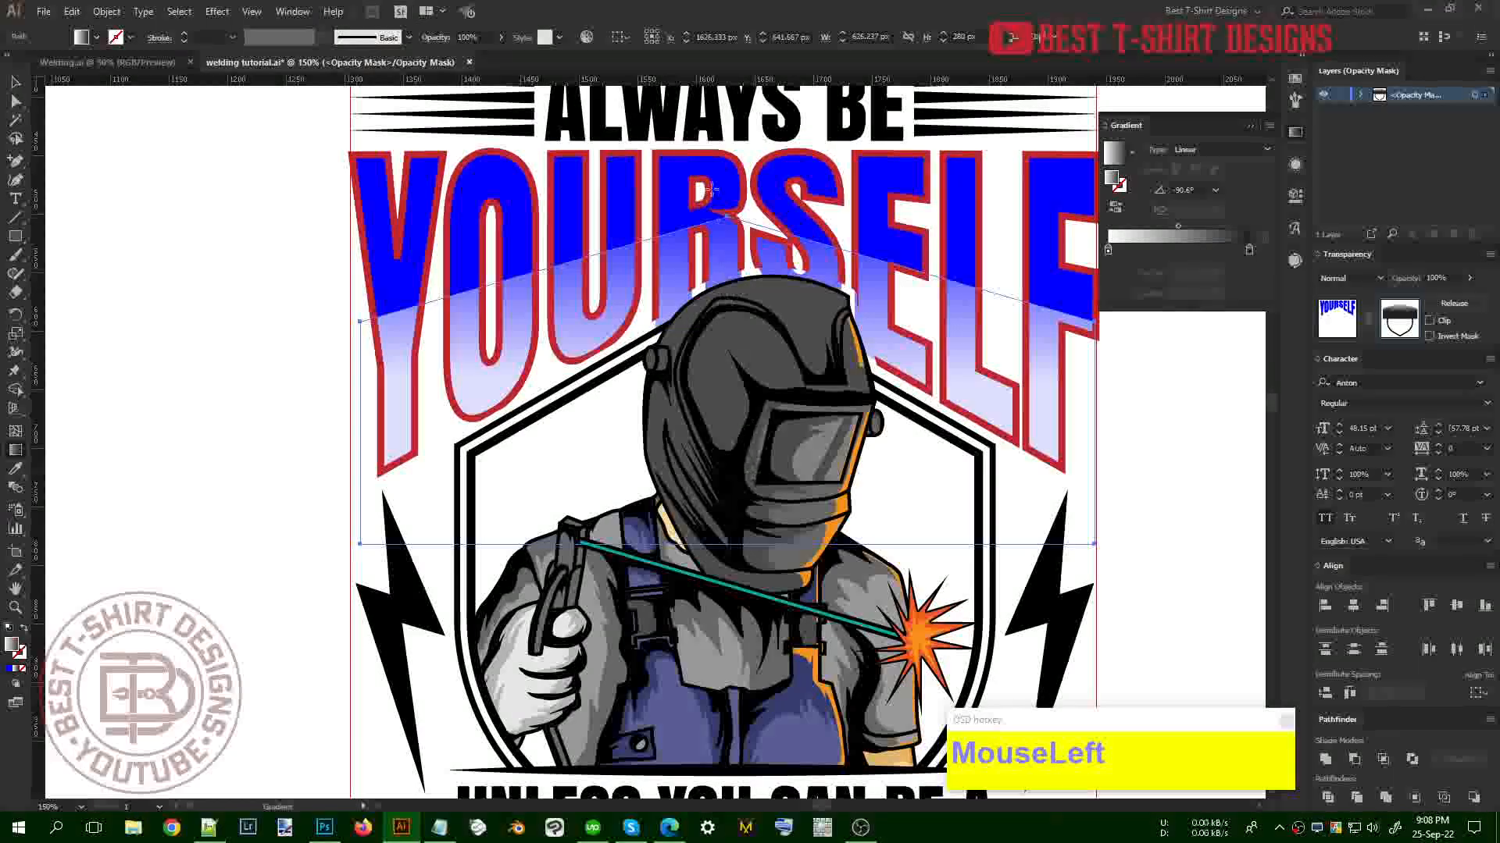
left_click_drag(727, 173, 726, 373)
left_click_drag(729, 305, 726, 424)
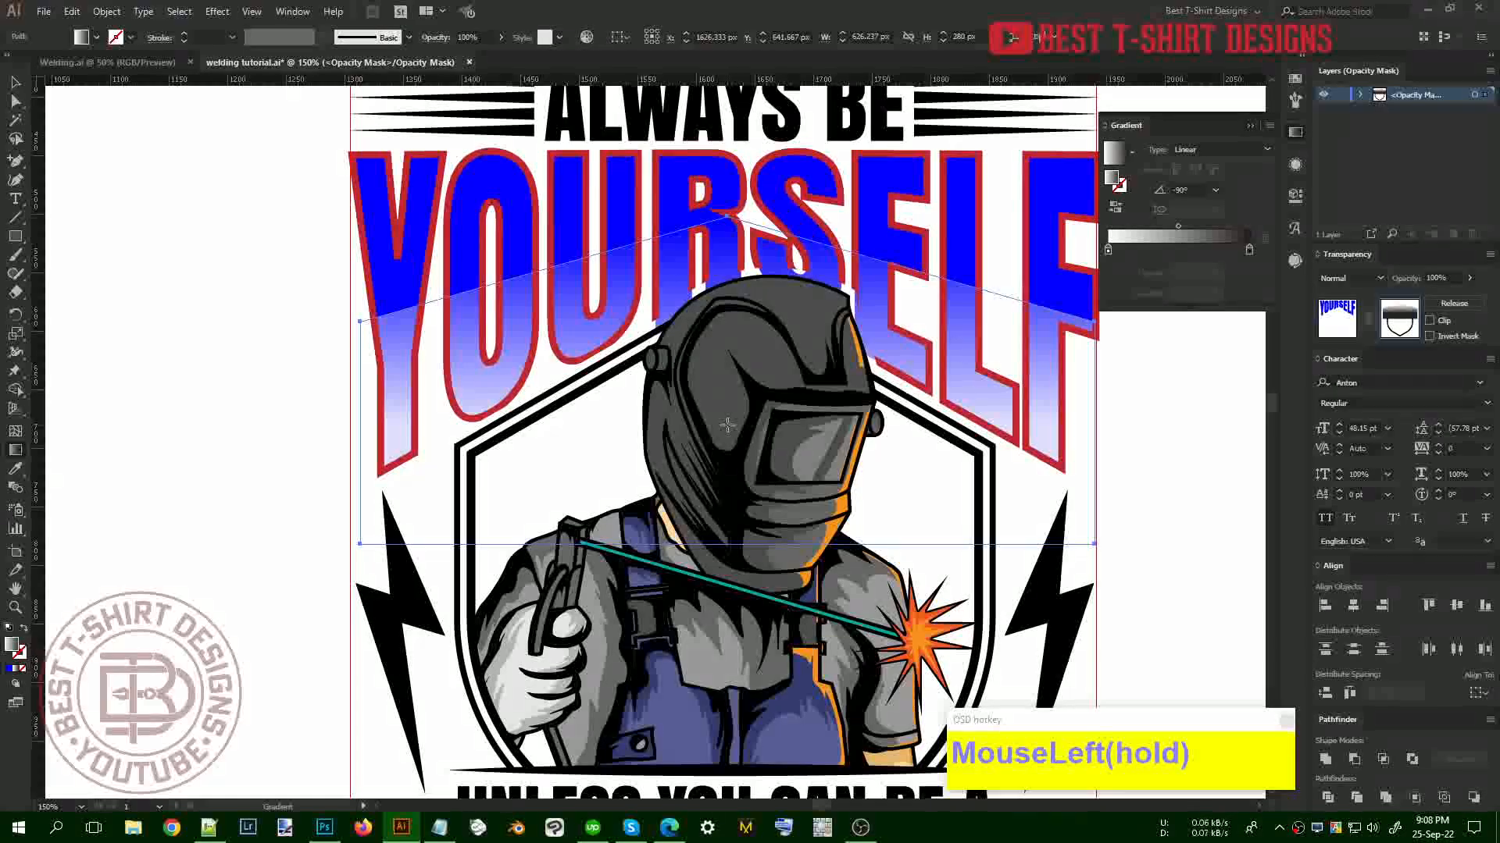
key("v")
left_click(890, 321)
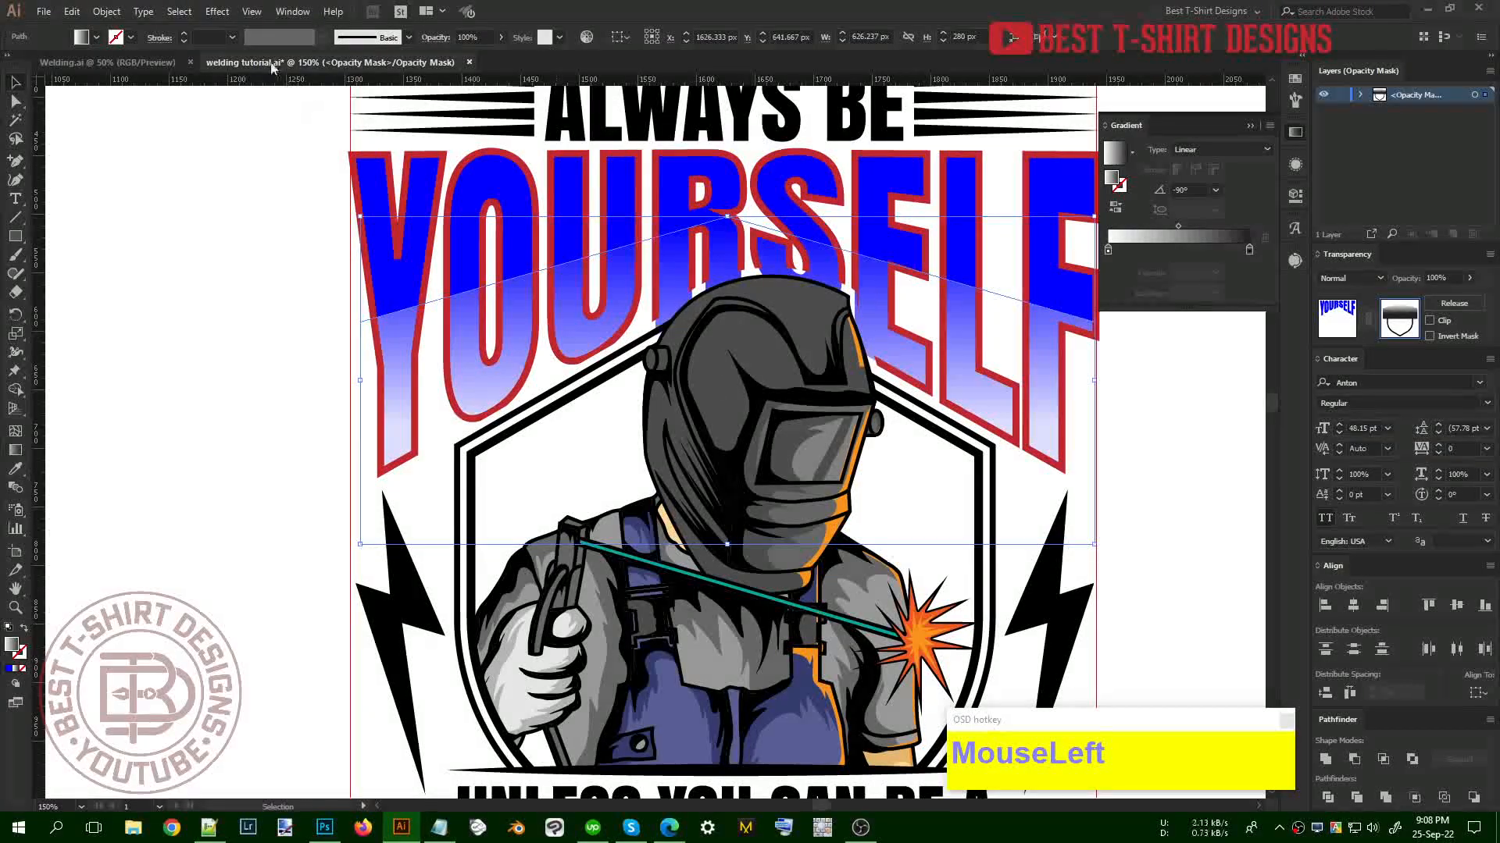
Apply a Color Halftone effect to the mask shape with a max radius of 20 pixels and all four channel angles at 20
left_click(219, 13)
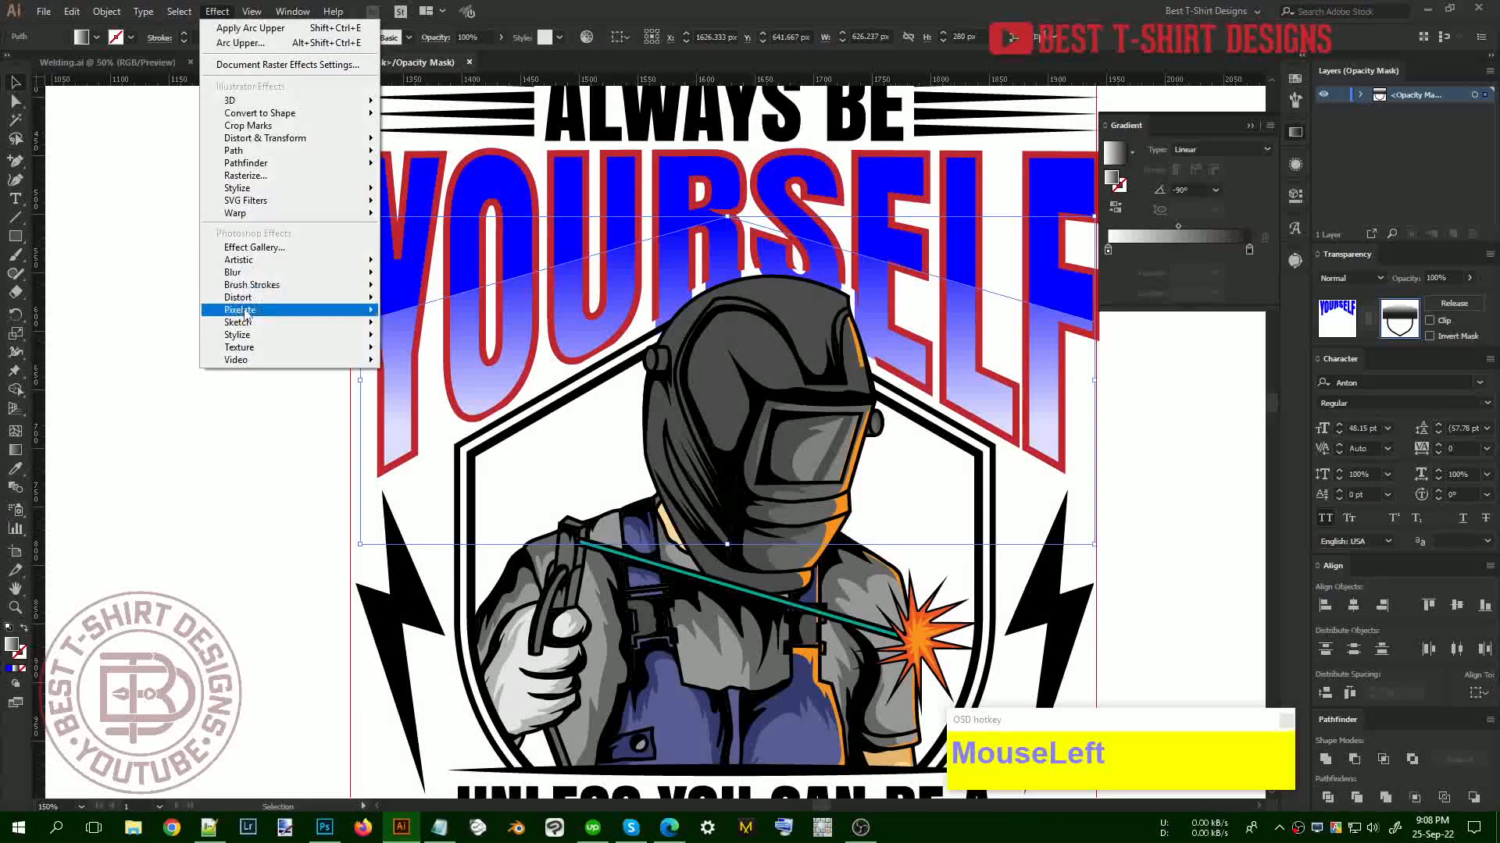
mouse_move(242, 309)
left_click(167, 314)
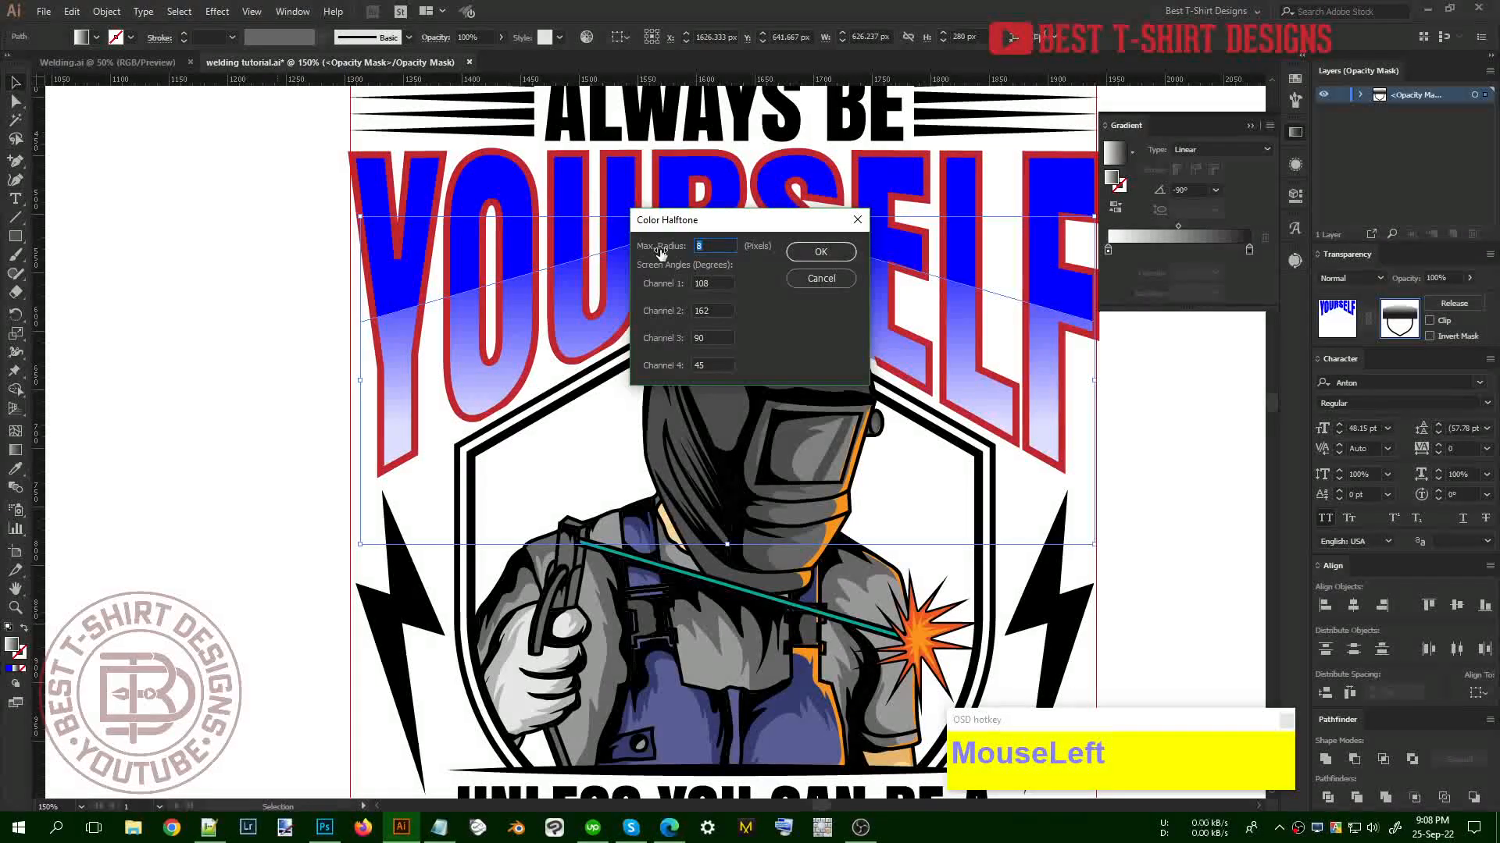
type("20")
key("Tab")
type("20")
key("Tab")
type("2")
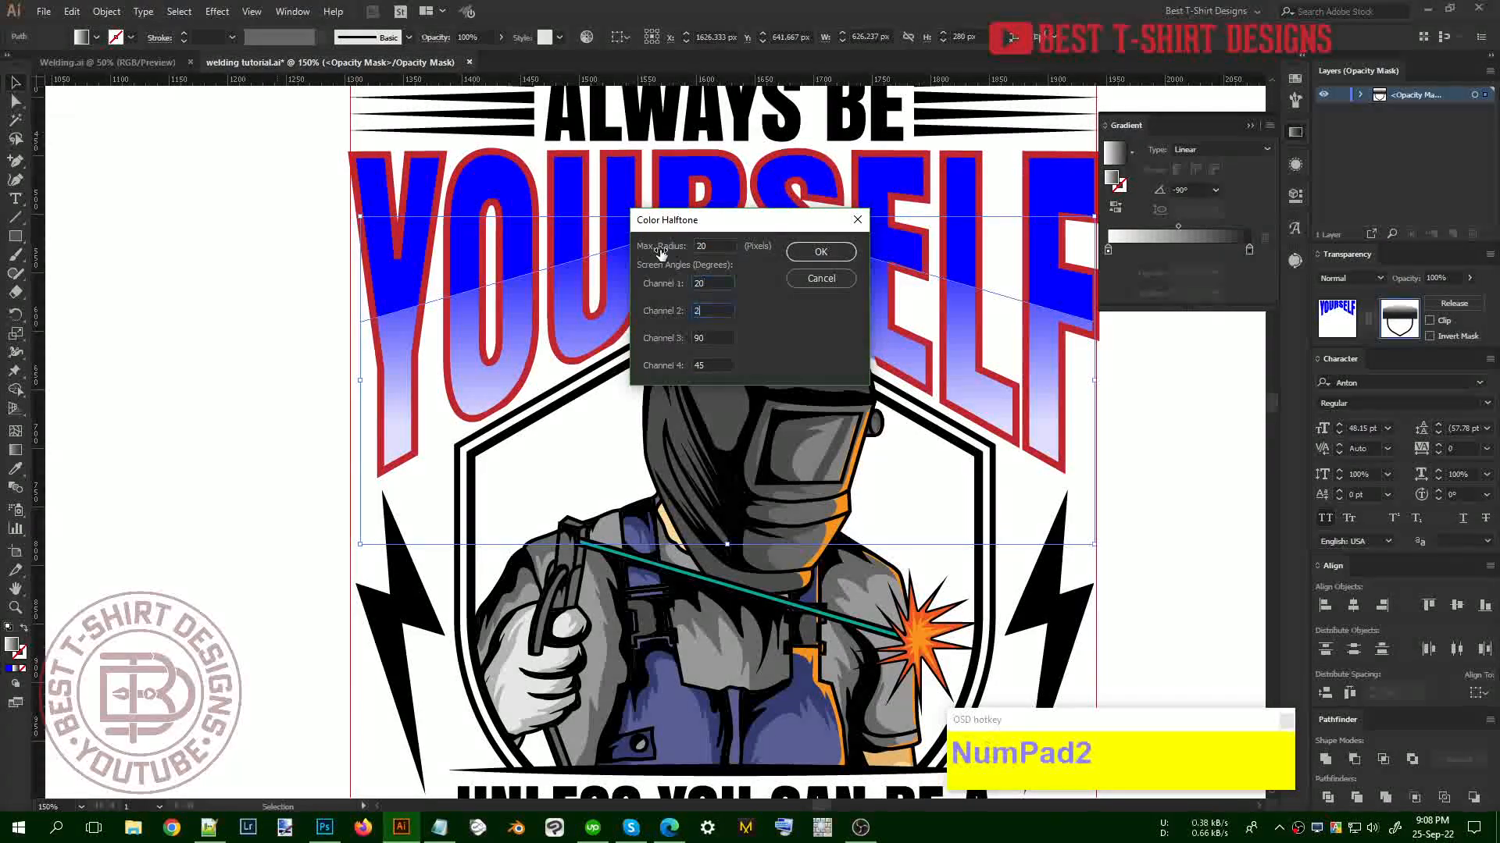
type("0")
key("Tab")
type("20")
key("Tab")
type("20")
key("Return")
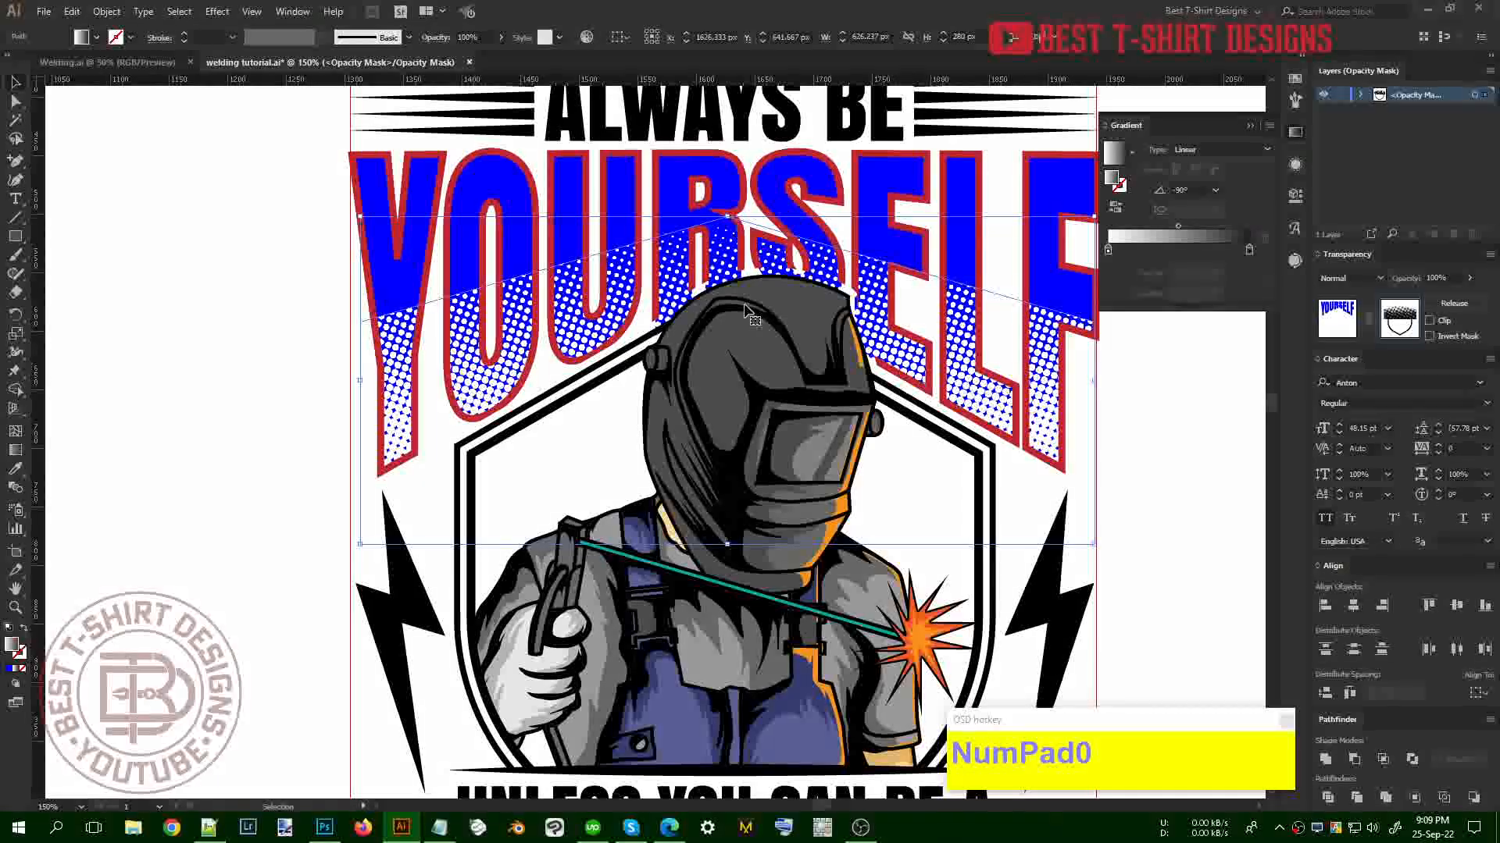
Redraw the halftone mask's gradient downward from the shape's peak to the middle of the helmet at about -90°
key("g")
left_click_drag(735, 191, 750, 502)
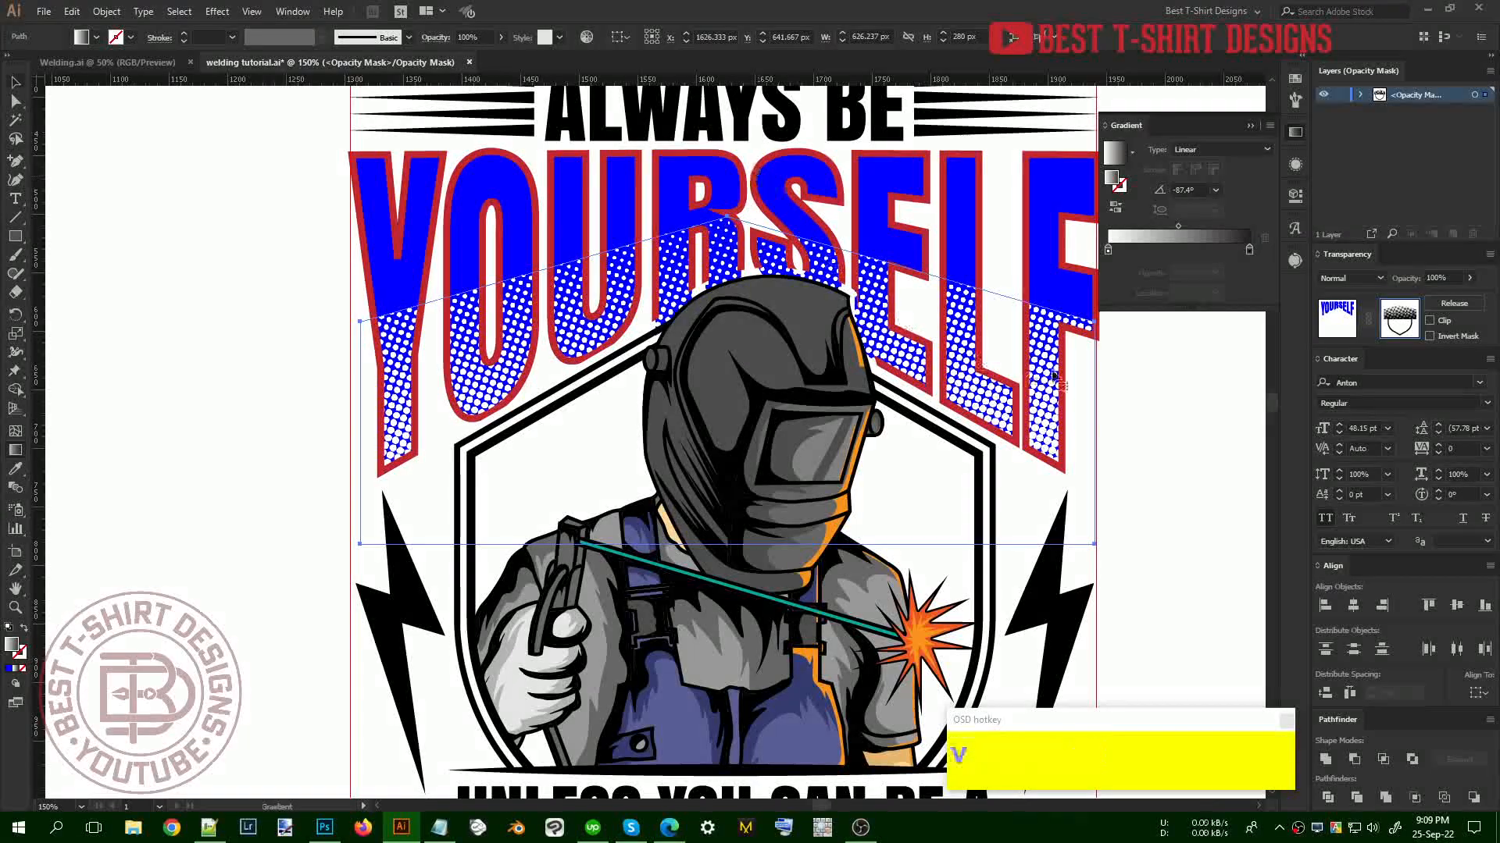
key("v")
left_click(1141, 378)
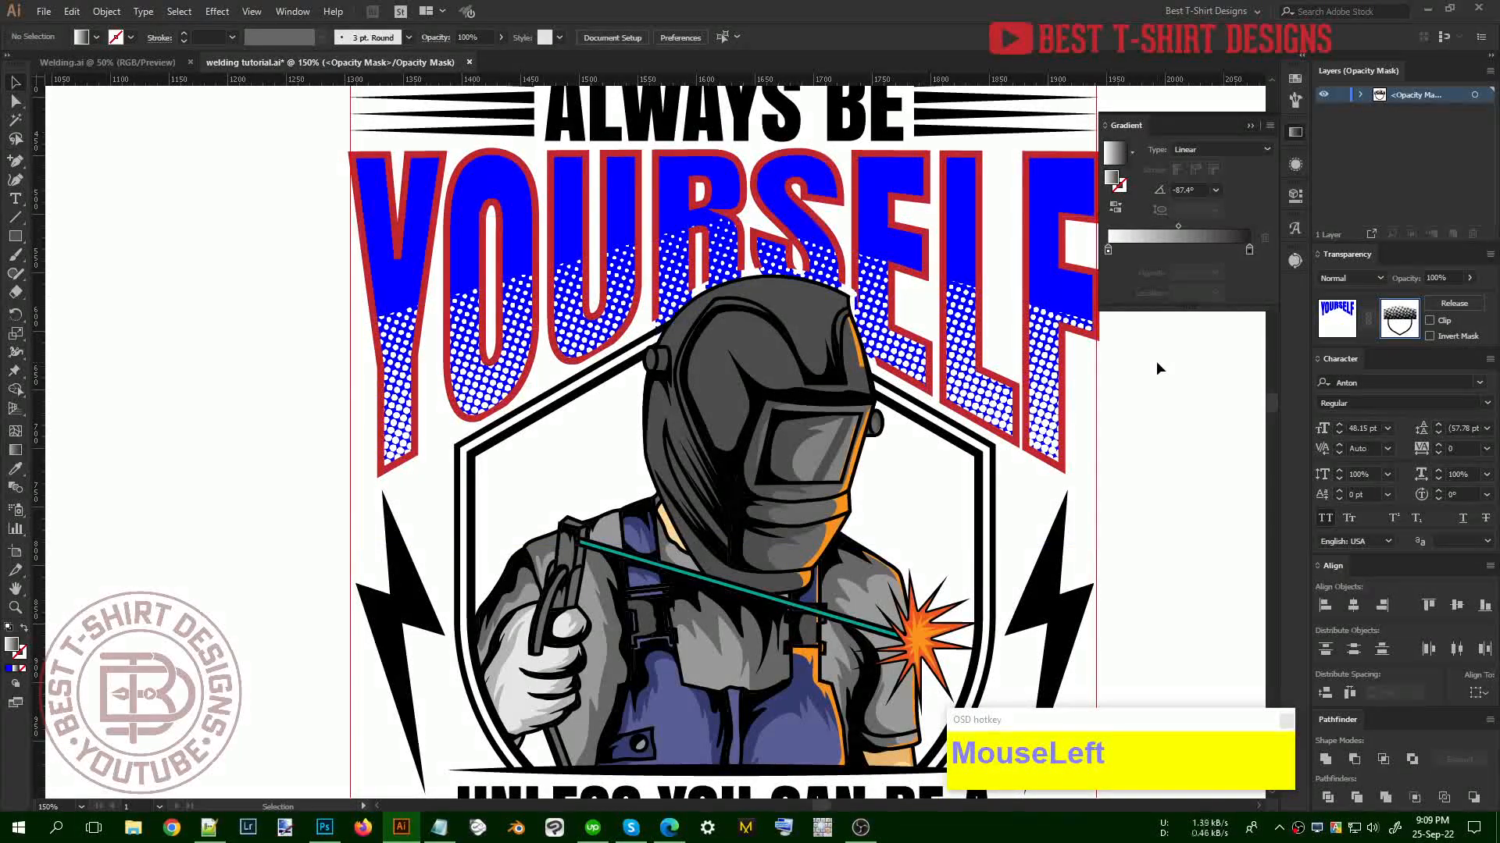
left_click(837, 297)
key("g")
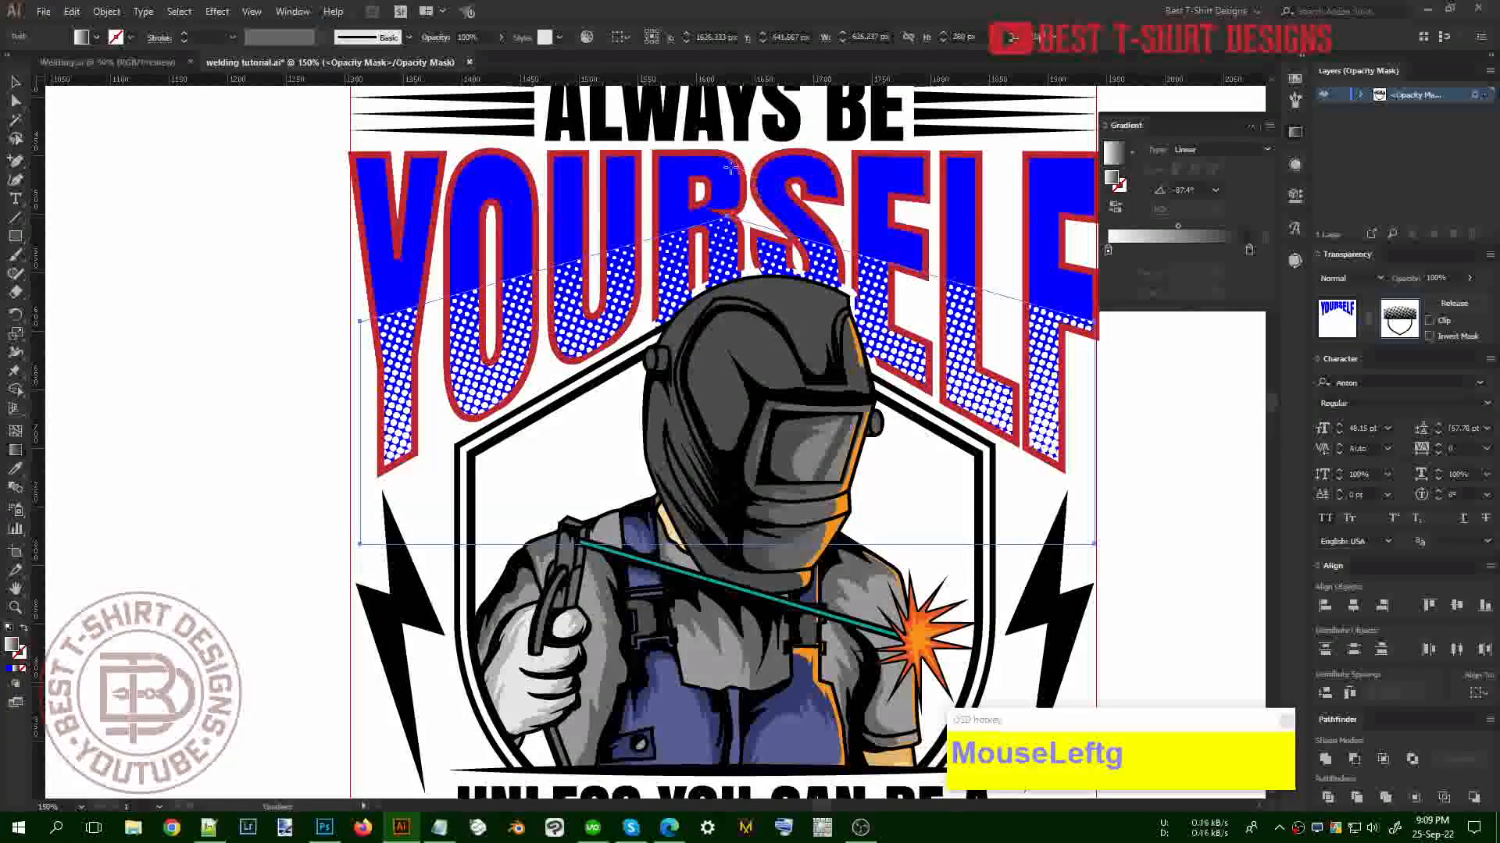
left_click_drag(729, 171, 731, 442)
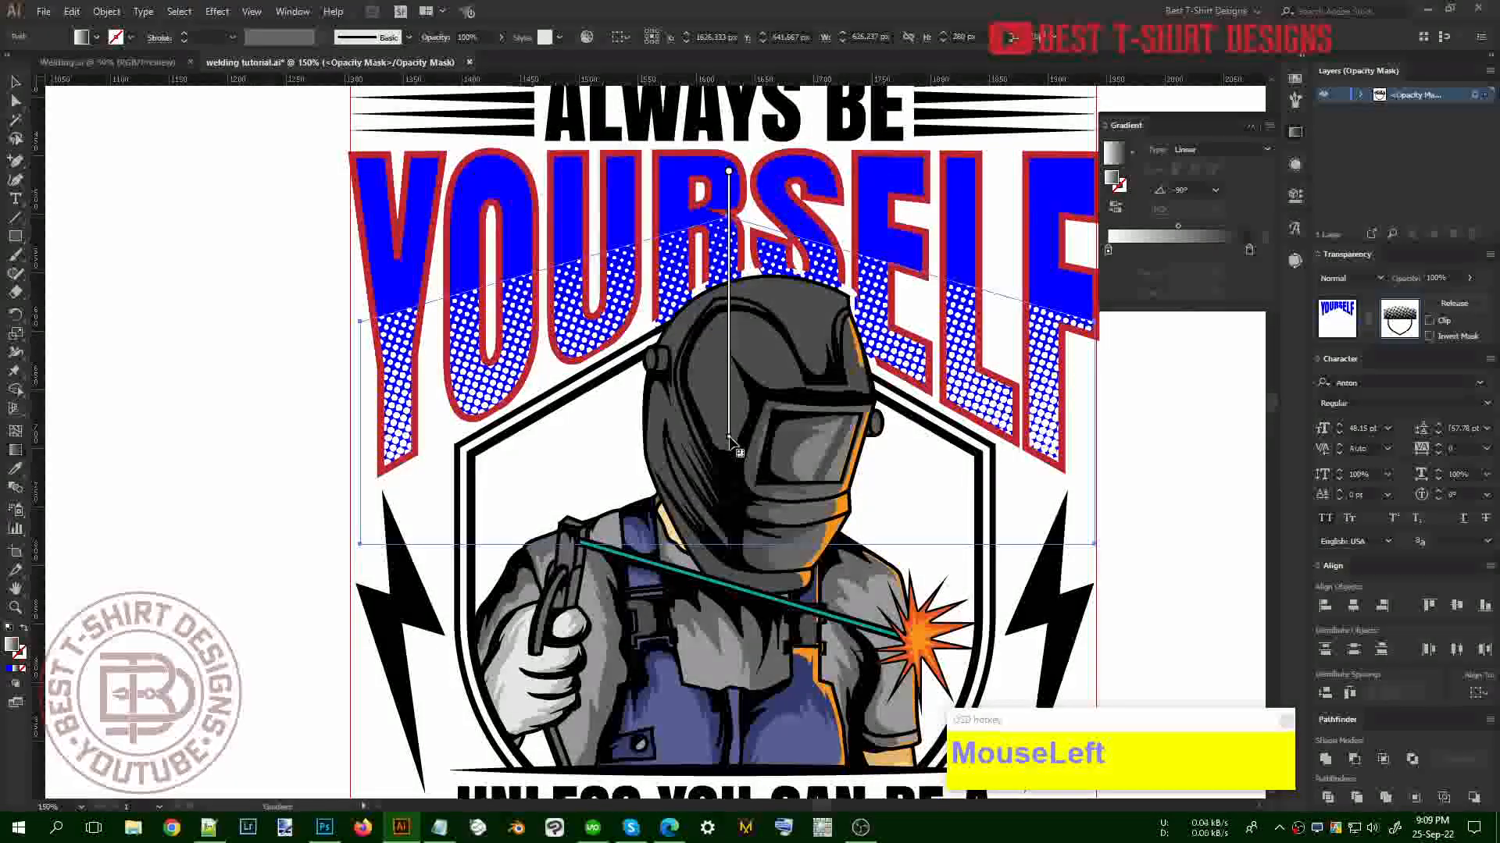
left_click_drag(728, 214, 732, 451)
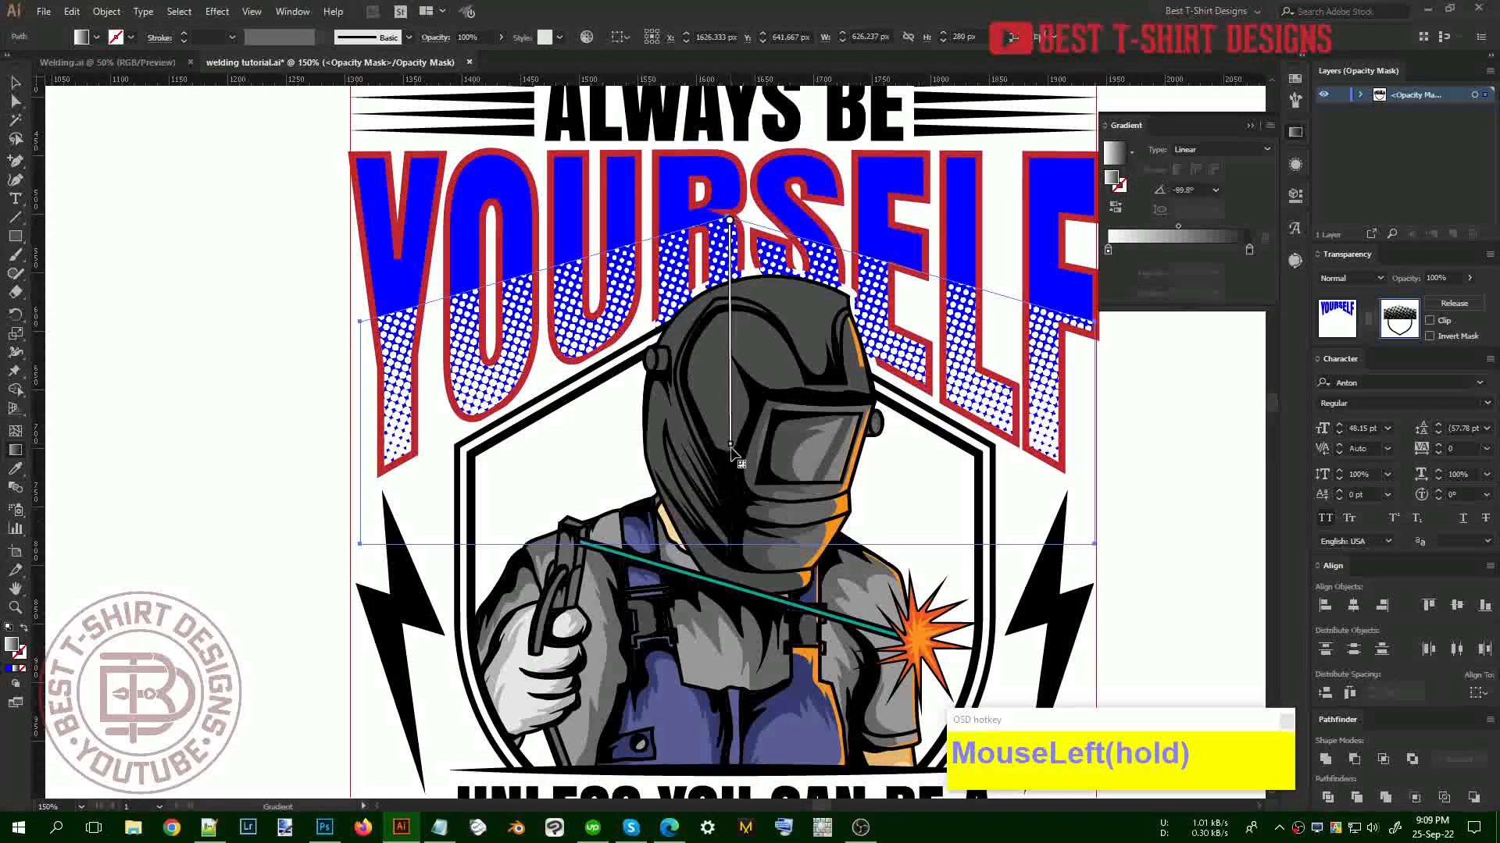
key("v")
left_click(1122, 415)
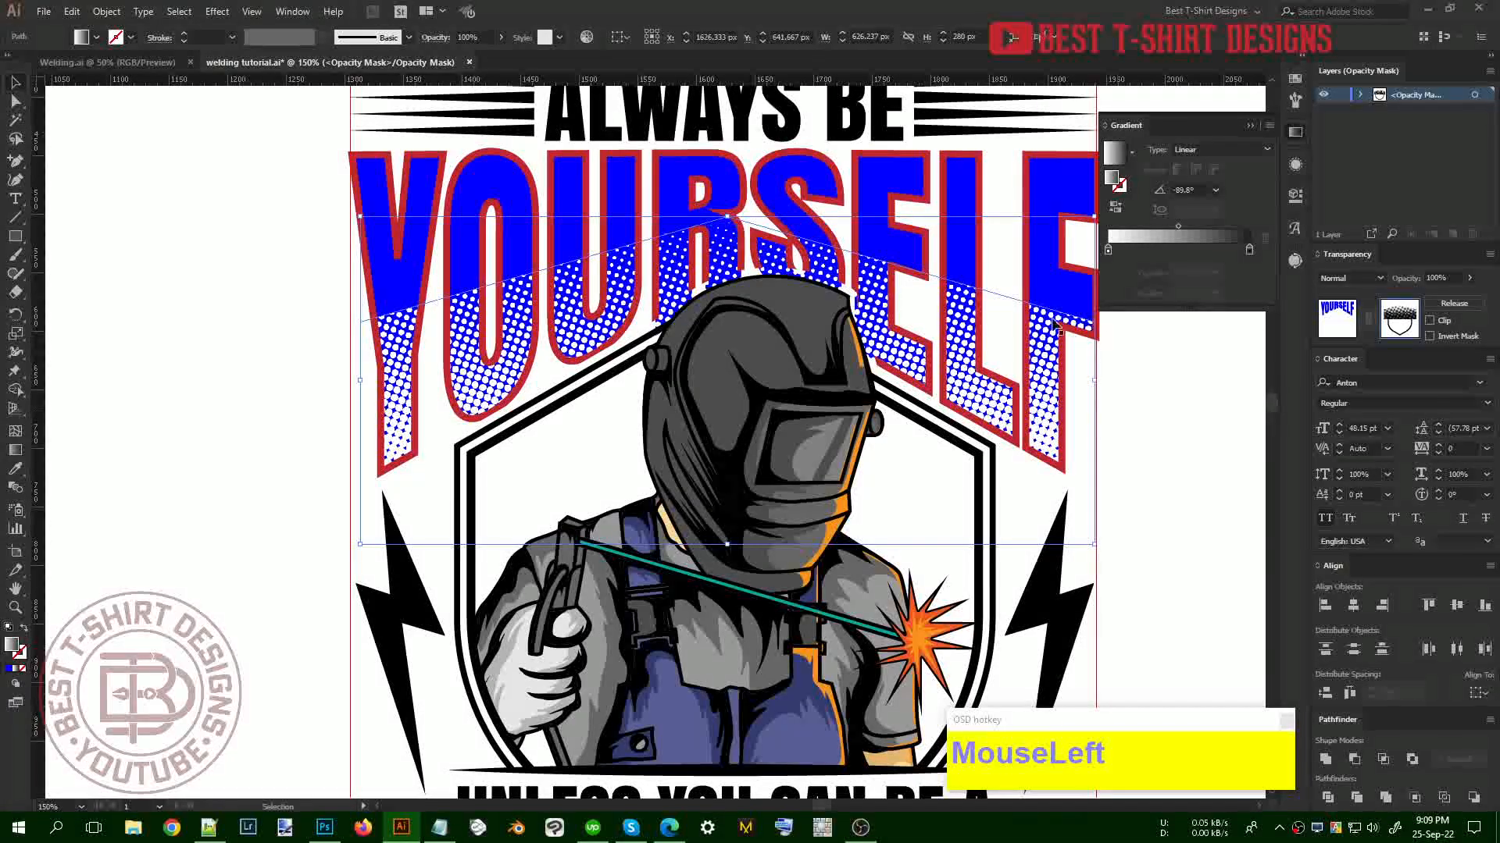
Copy the halftone mask shape, return from the opacity mask to the artwork and deselect
left_click(1000, 392)
key("ctrl")
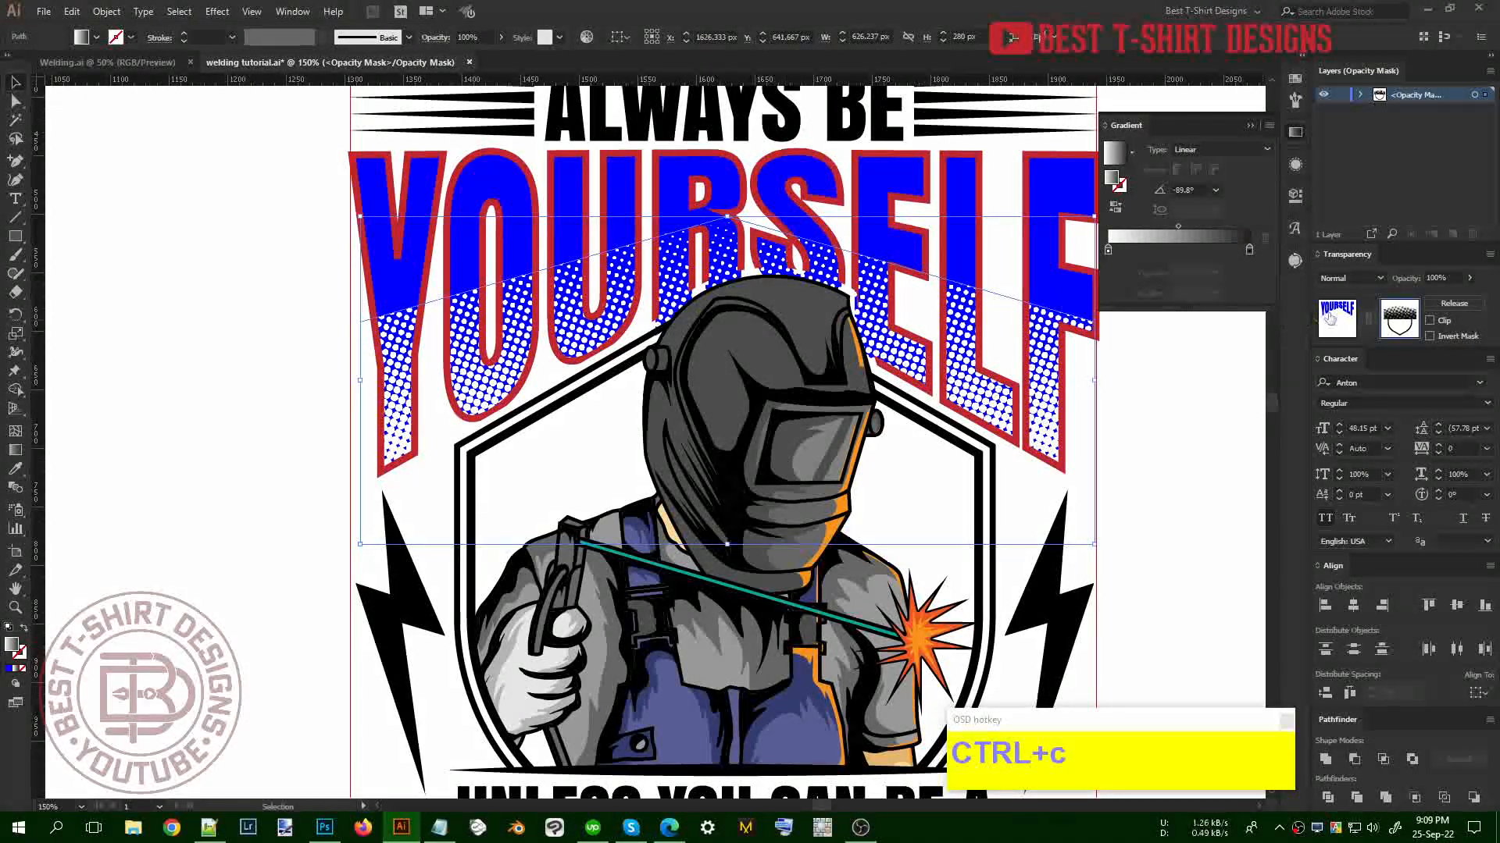
left_click(1334, 316)
scroll(485, 246, "down", 1)
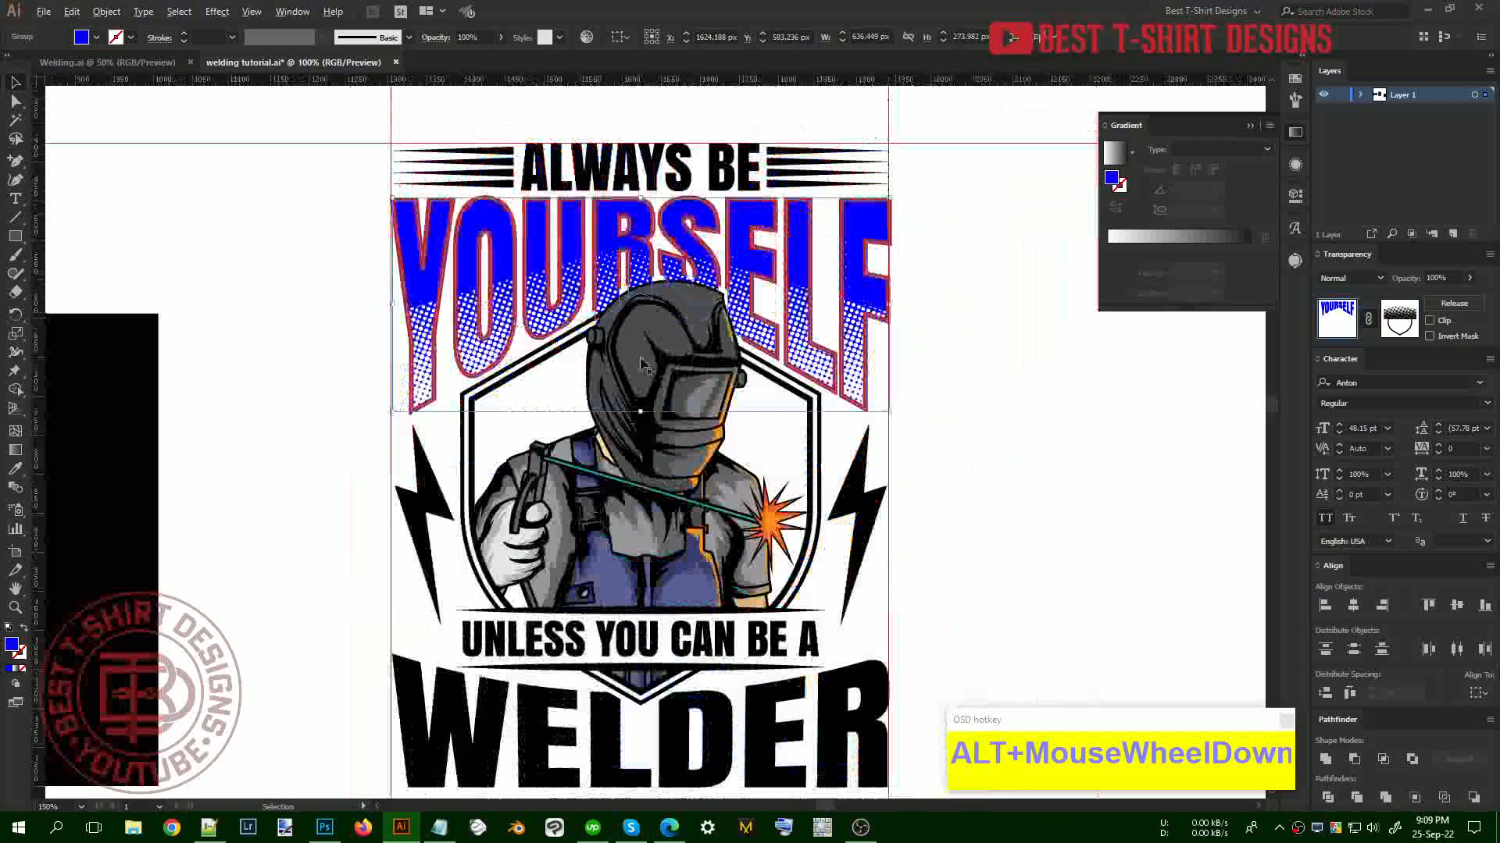
left_click(1048, 464)
Paste the copied halftone shape into the artwork and place it over the large WELDER lettering
scroll(859, 508, "down", 3)
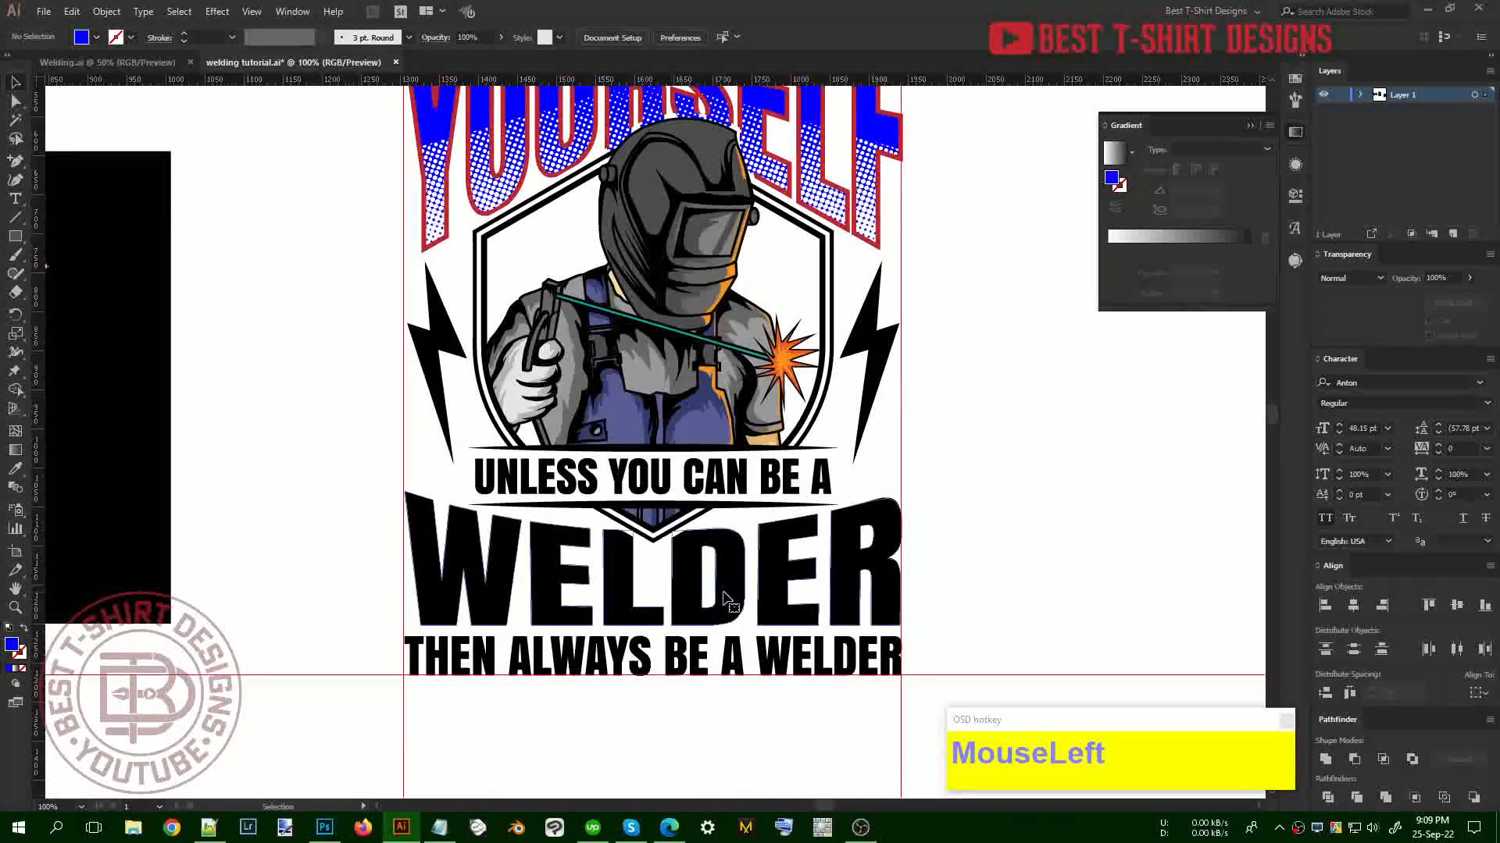
left_click(726, 600)
key("ctrl+v")
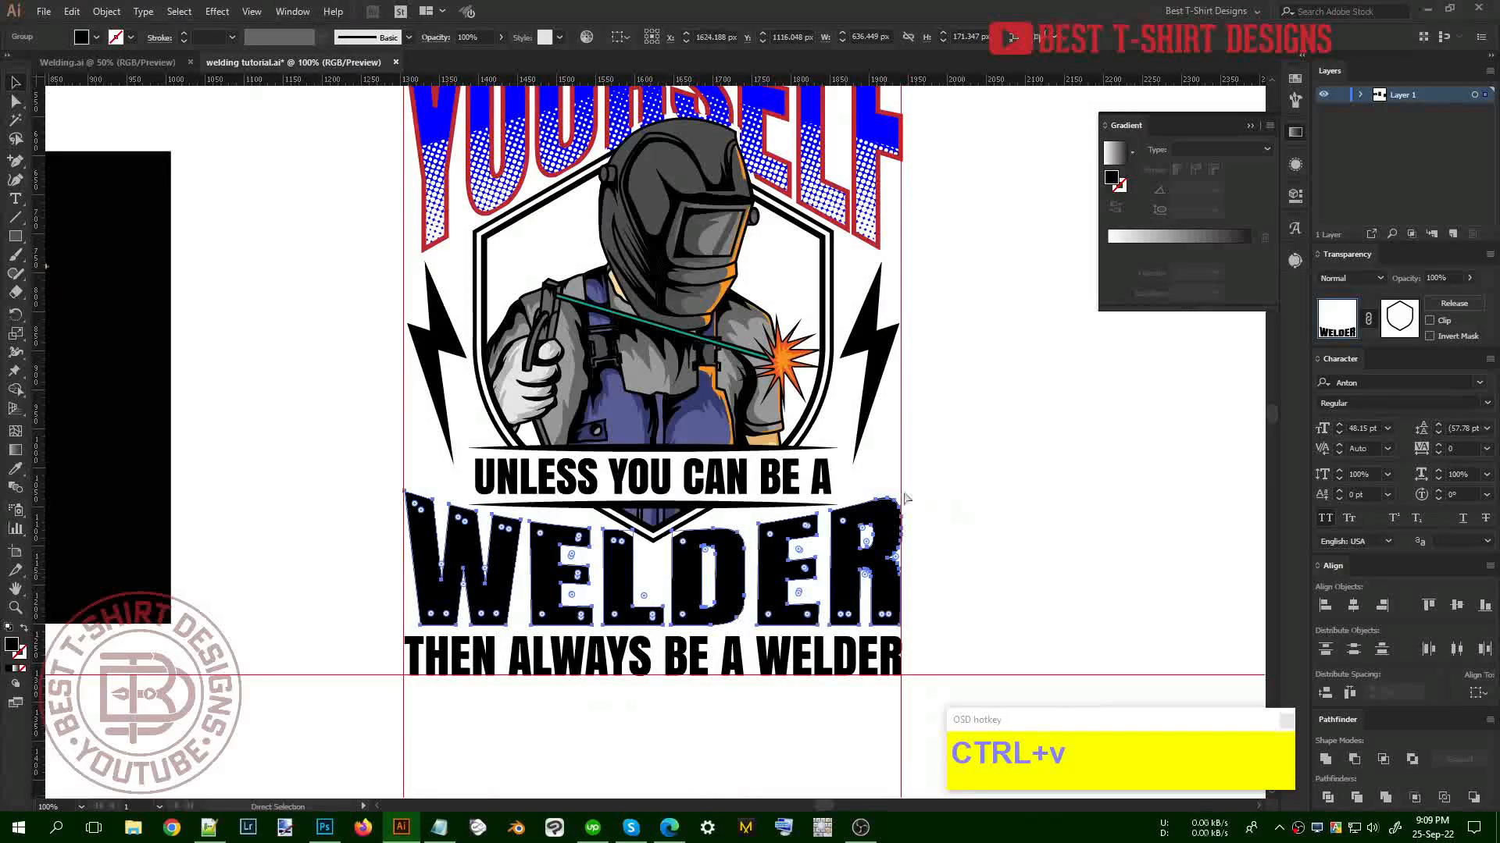
left_click_drag(766, 454, 763, 575)
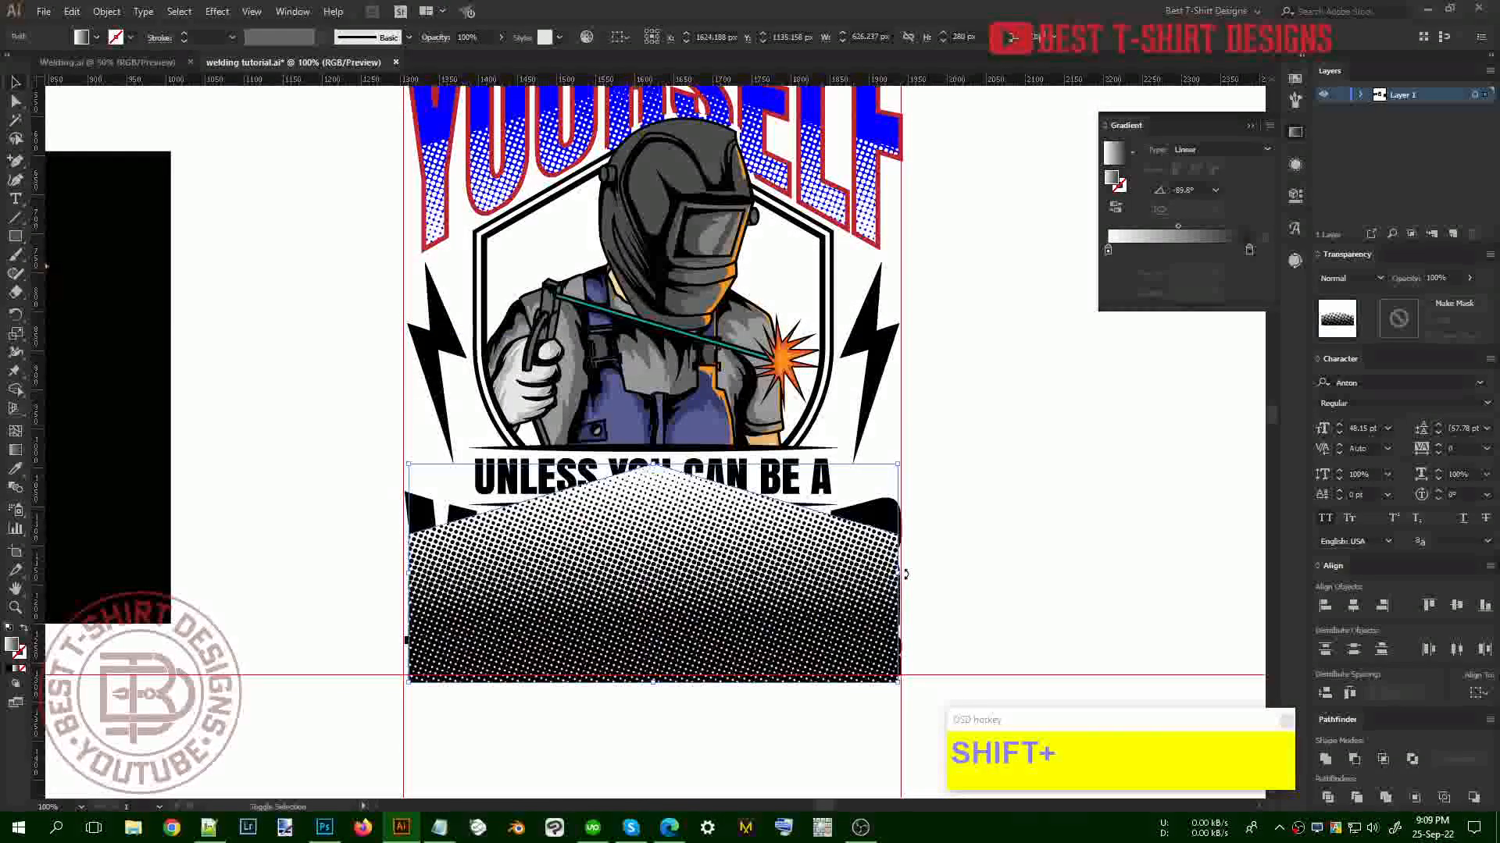
Rotate the pasted halftone shape 180° so its peak points down and raise it about 80 px
left_click_drag(904, 574, 991, 597)
key("shift+Up")
key("shift+Up")
key("shift+Up")
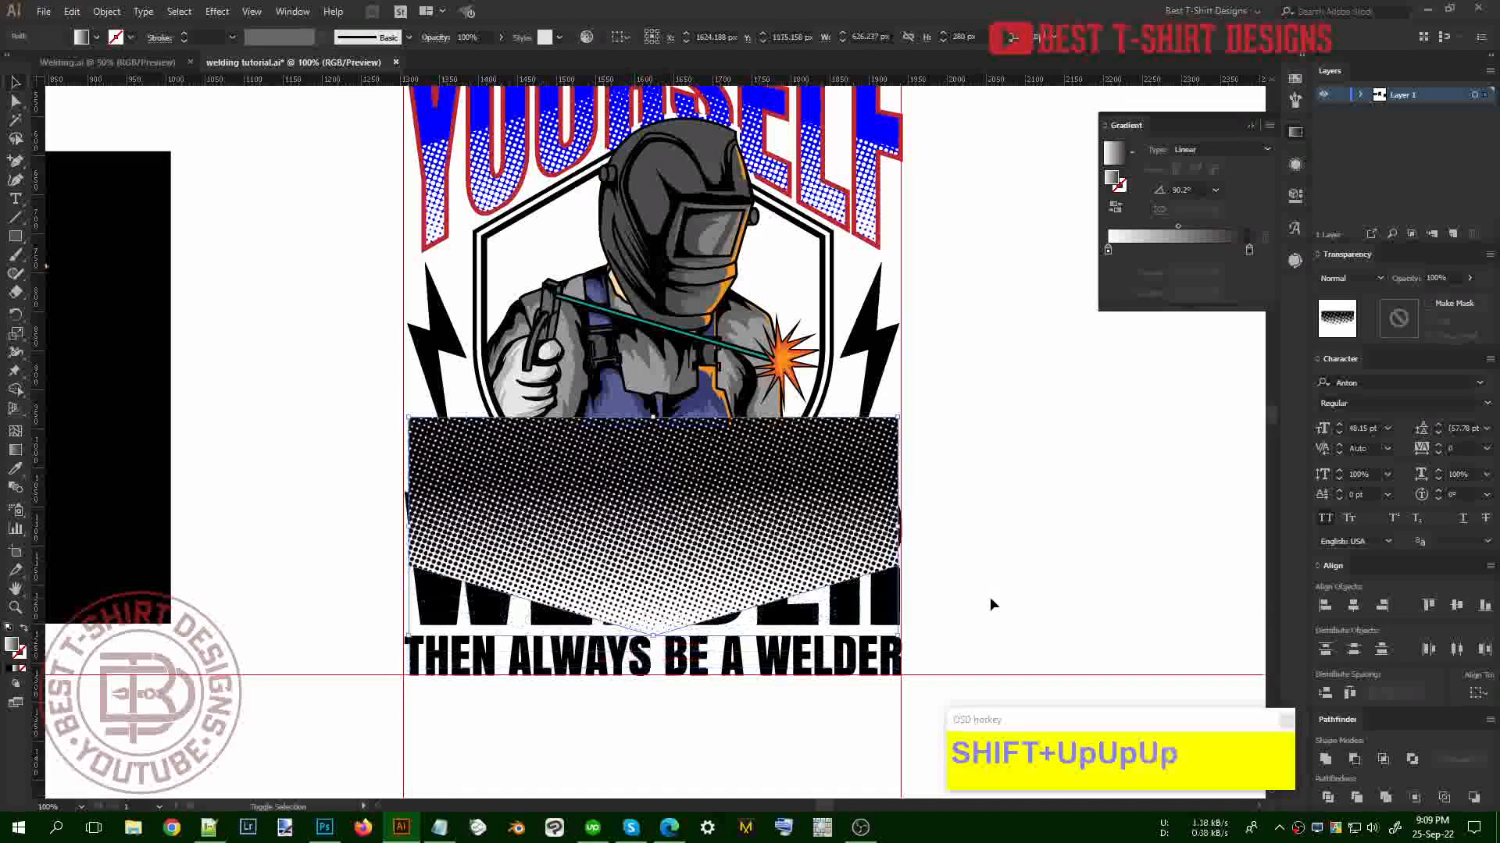
key("shift+Up")
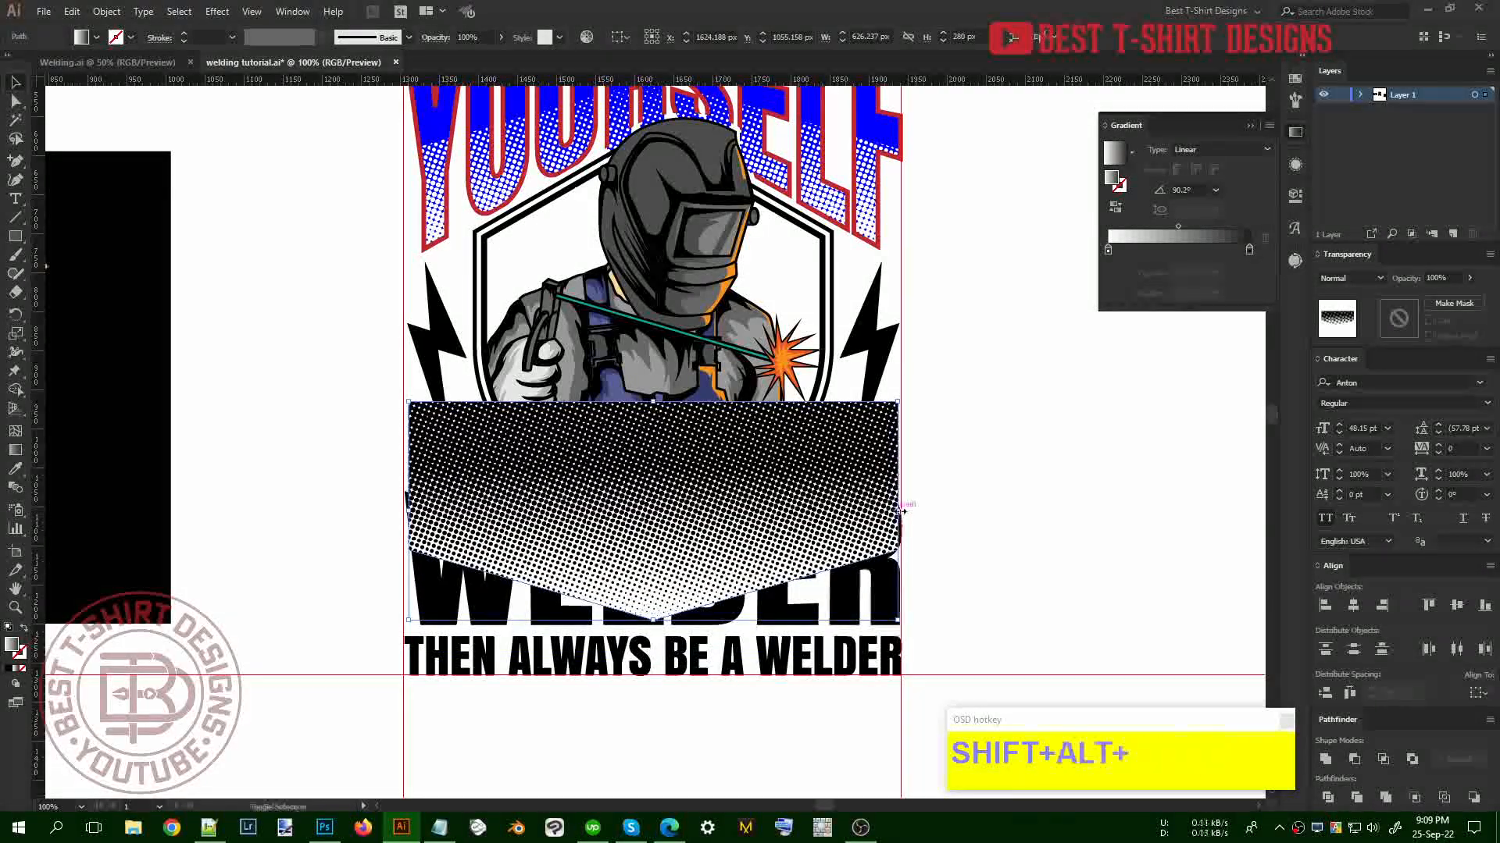
Enlarge the halftone shape from its centre to about 670 by 299 px and raise it about 34 px
left_click_drag(900, 511, 917, 513)
key("shift+Up")
key("shift+Up")
key("shift+Down")
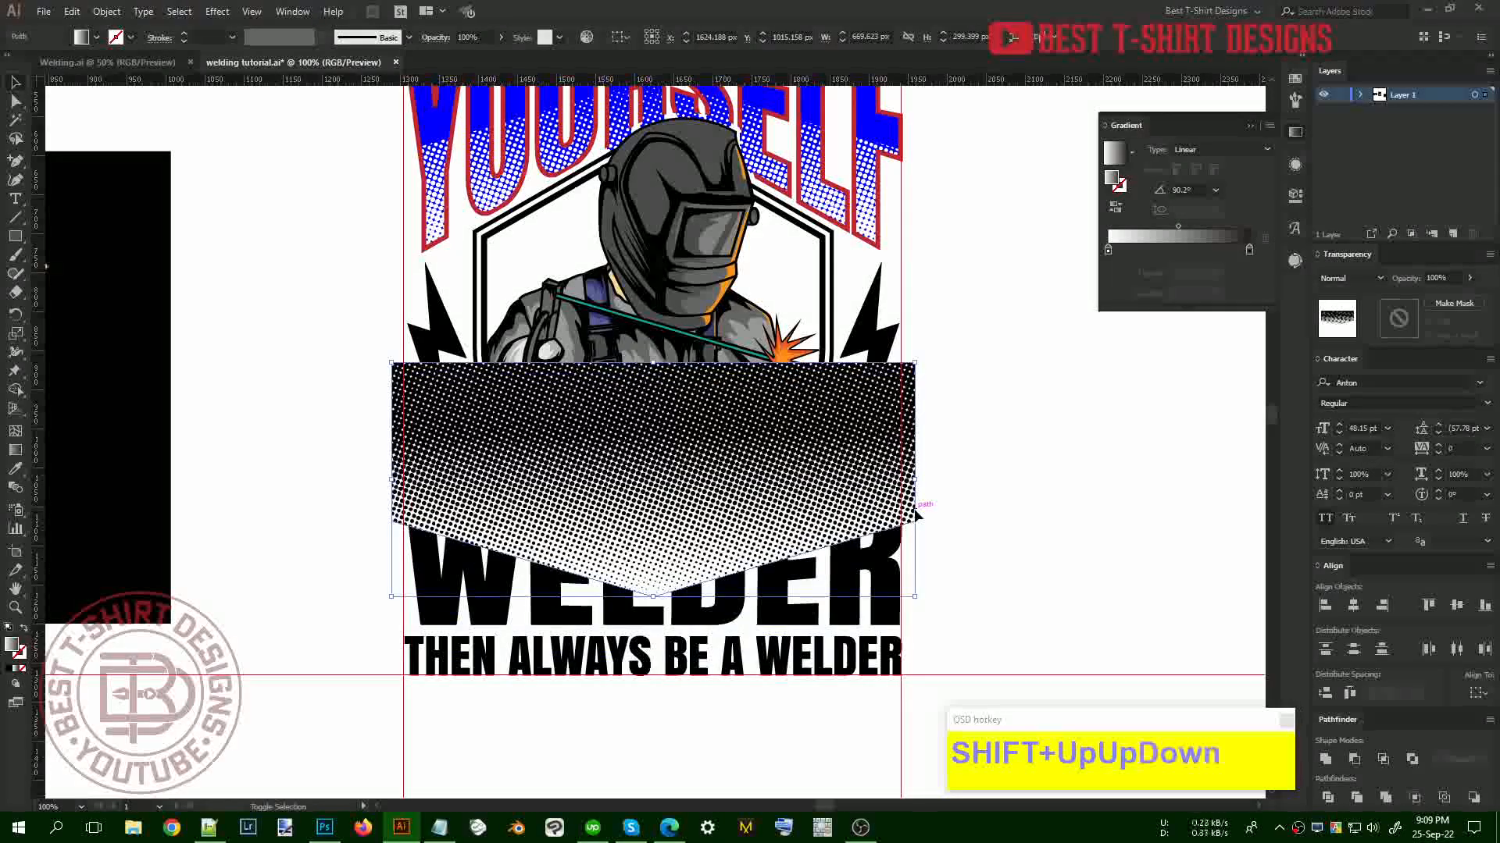
key("Up")
key("Up")
key("Up")
key("Up")
key("Up")
key("Up")
key("Up")
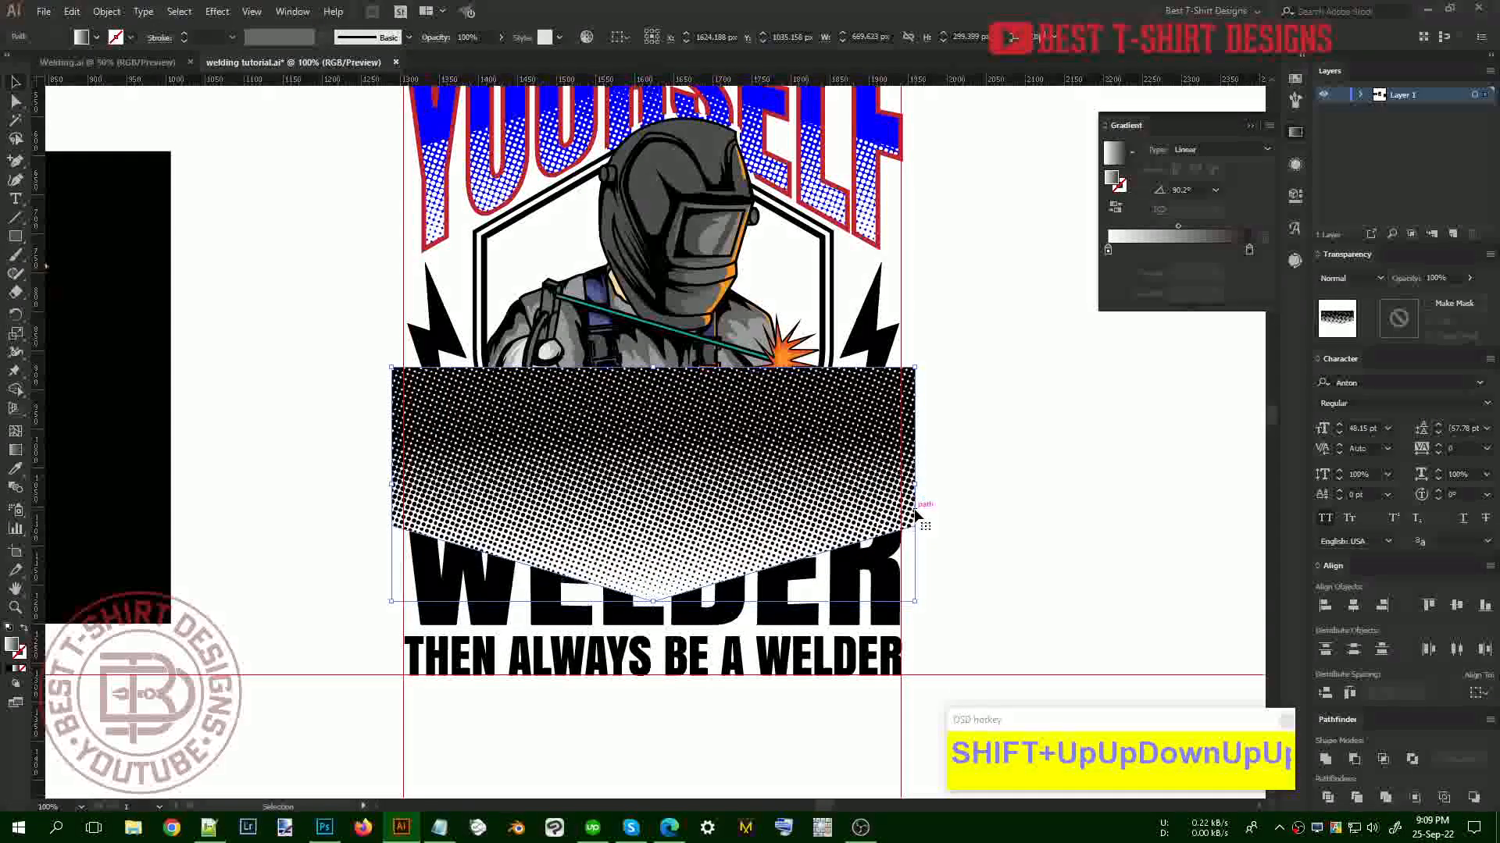
Cut the large WELDER lettering and paste it in front of the halftone shape, keeping it selected
left_click(871, 566)
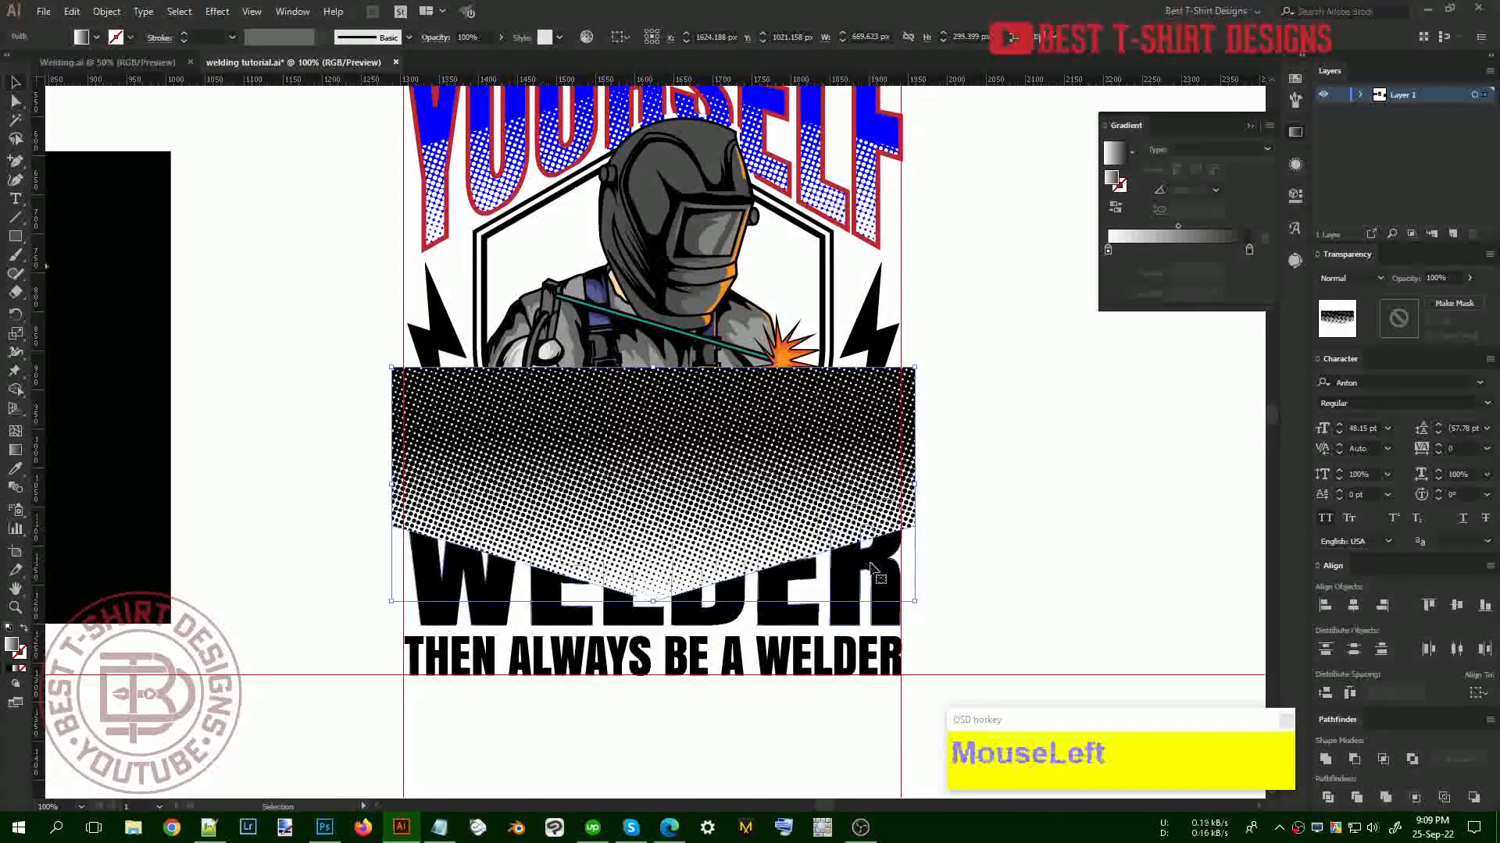
left_click(871, 567)
key("ctrl+x")
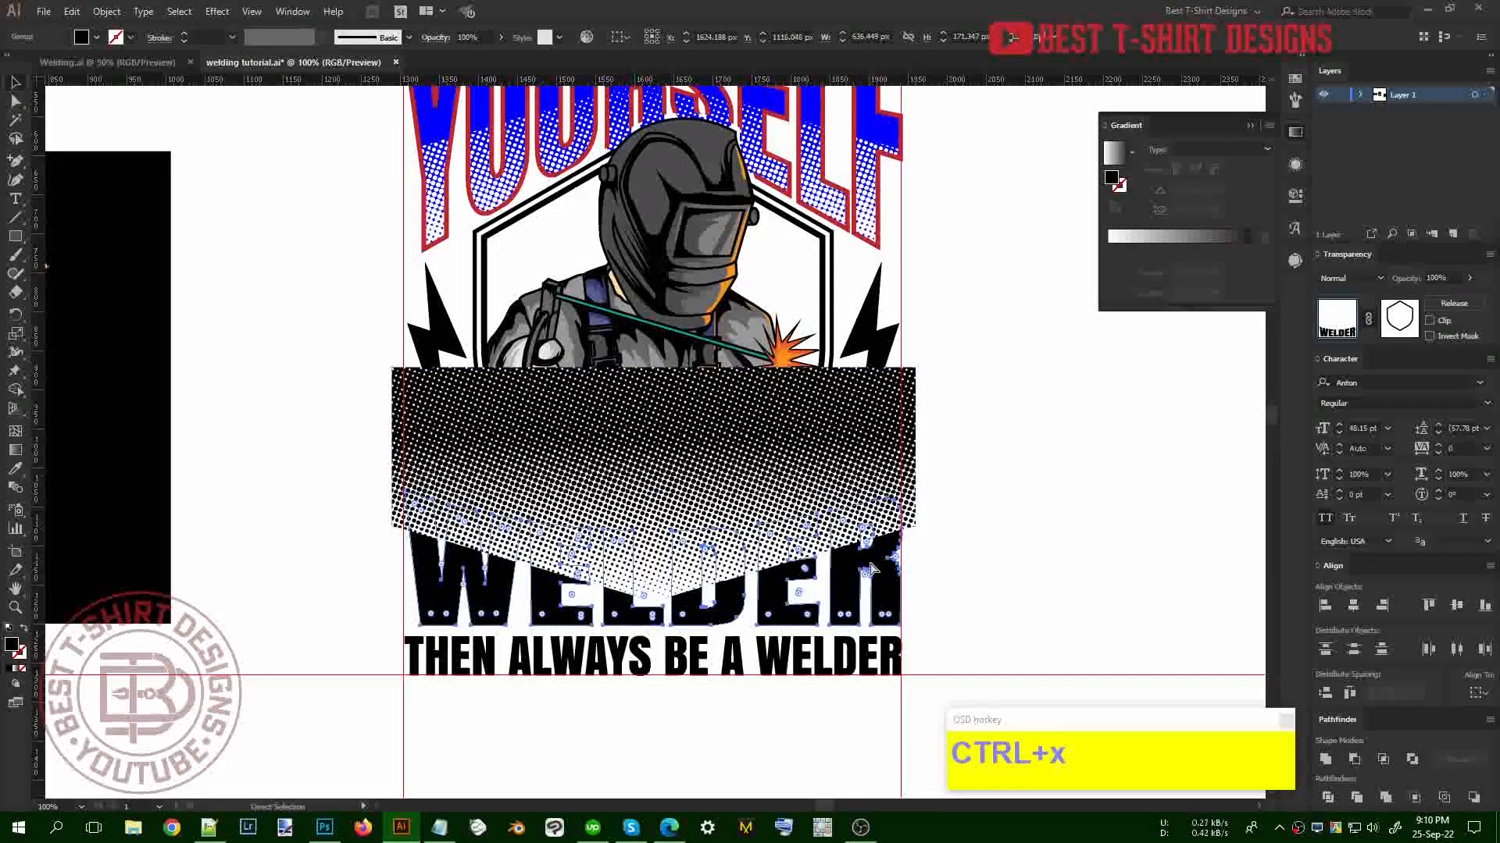
key("ctrl+f")
left_click(898, 569)
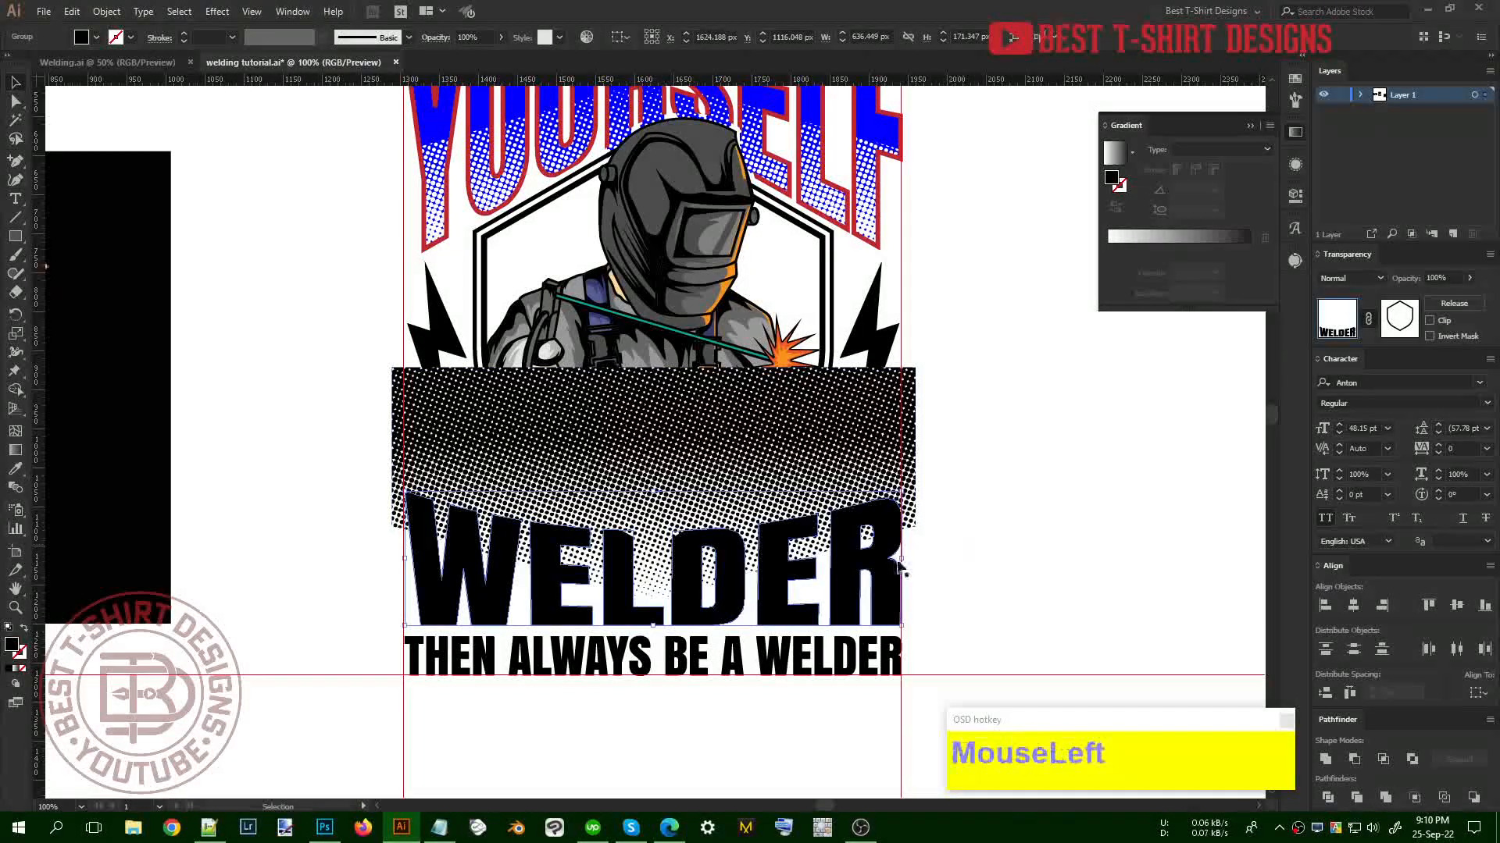
left_click(886, 568)
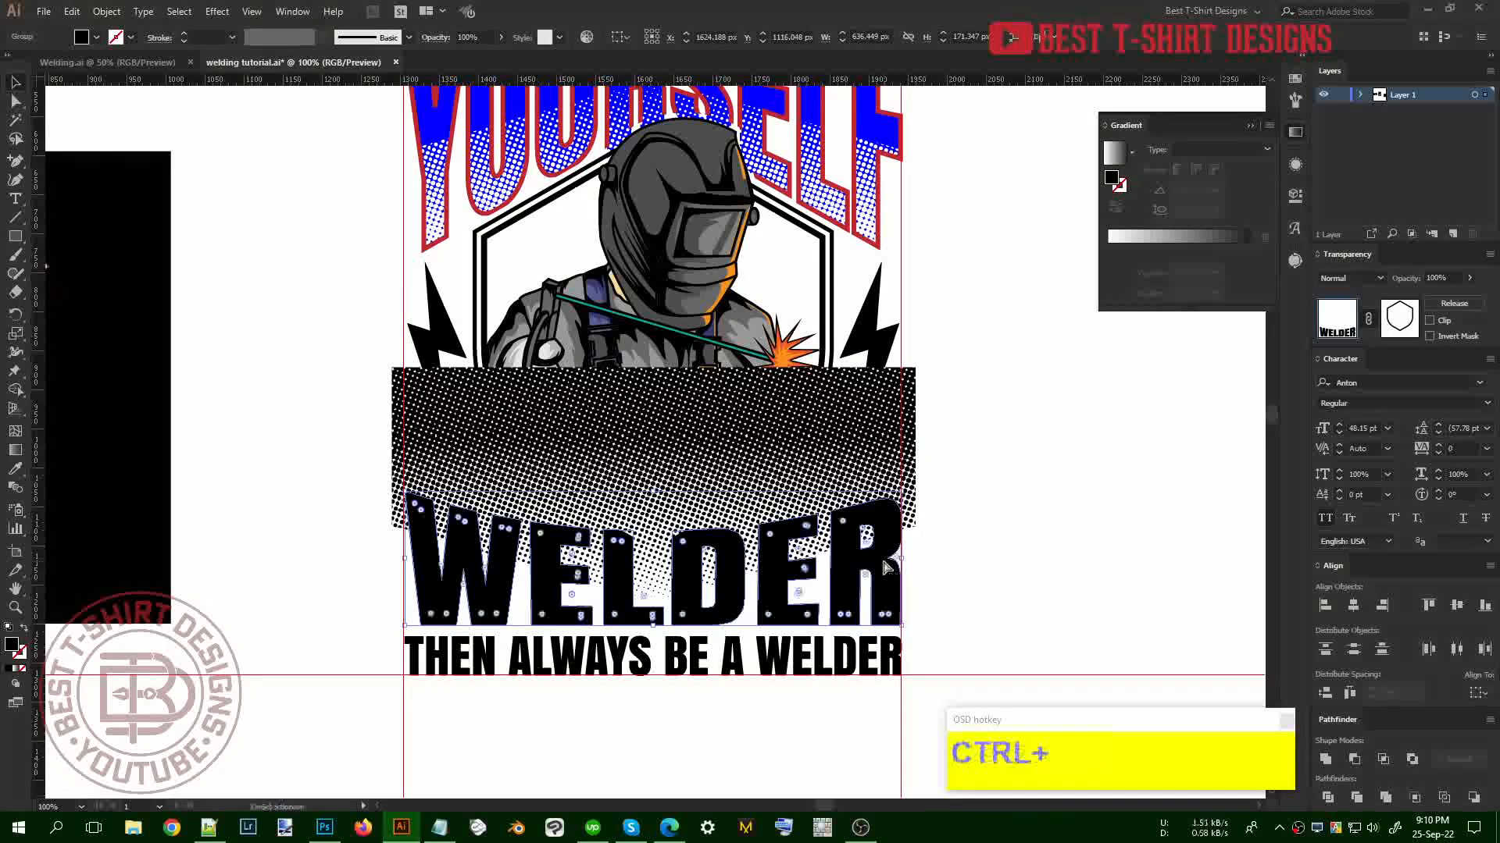
Turn the WELDER lettering into a red 6 pt outline sampled from the YOURSELF outline, with a copied black-filled WELDER pasted behind it
key("ctrl+c")
key("shift+x")
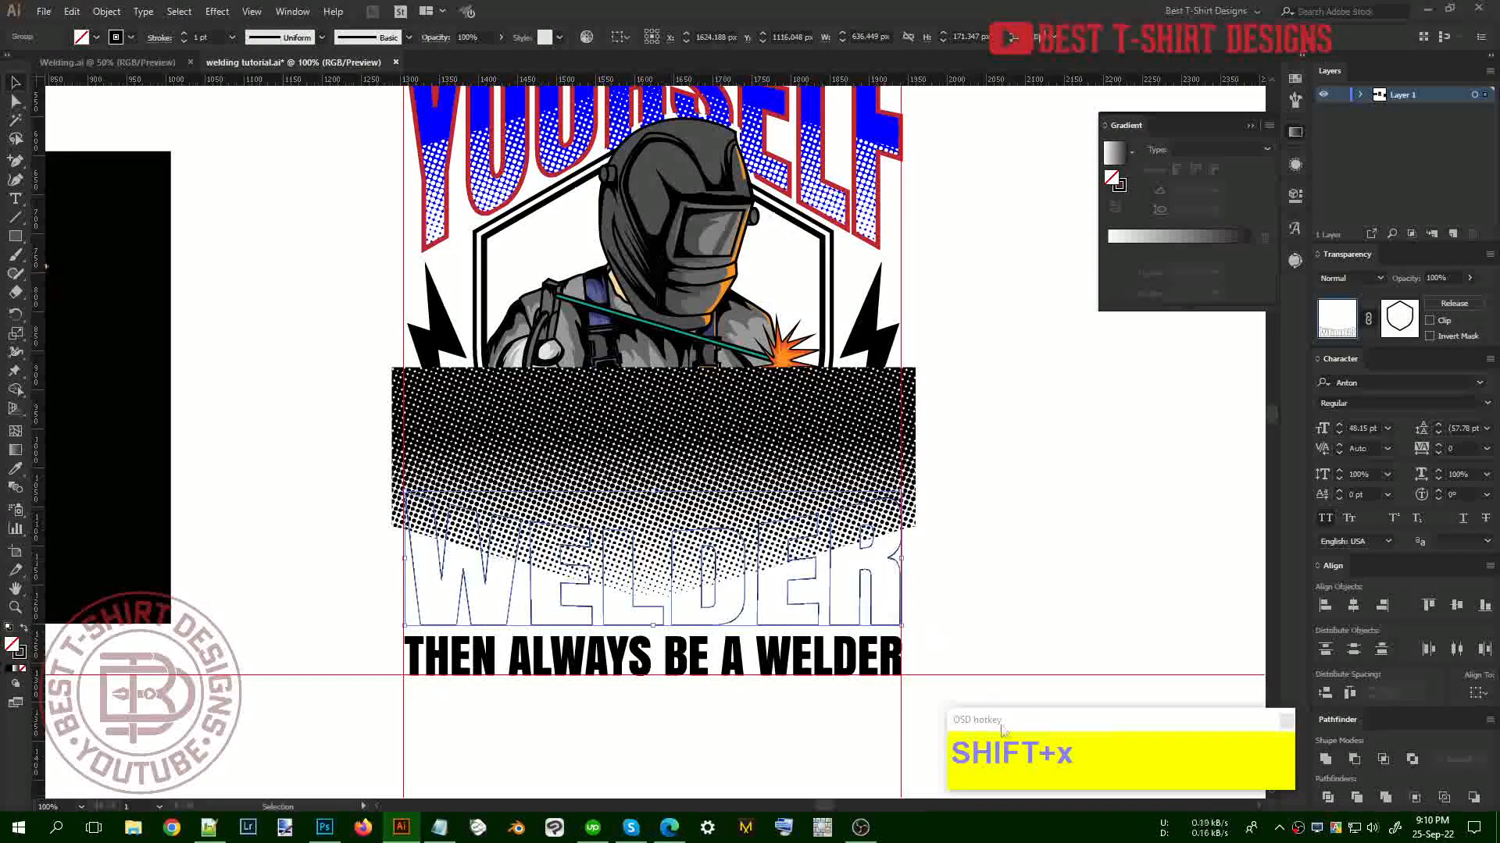
key("i")
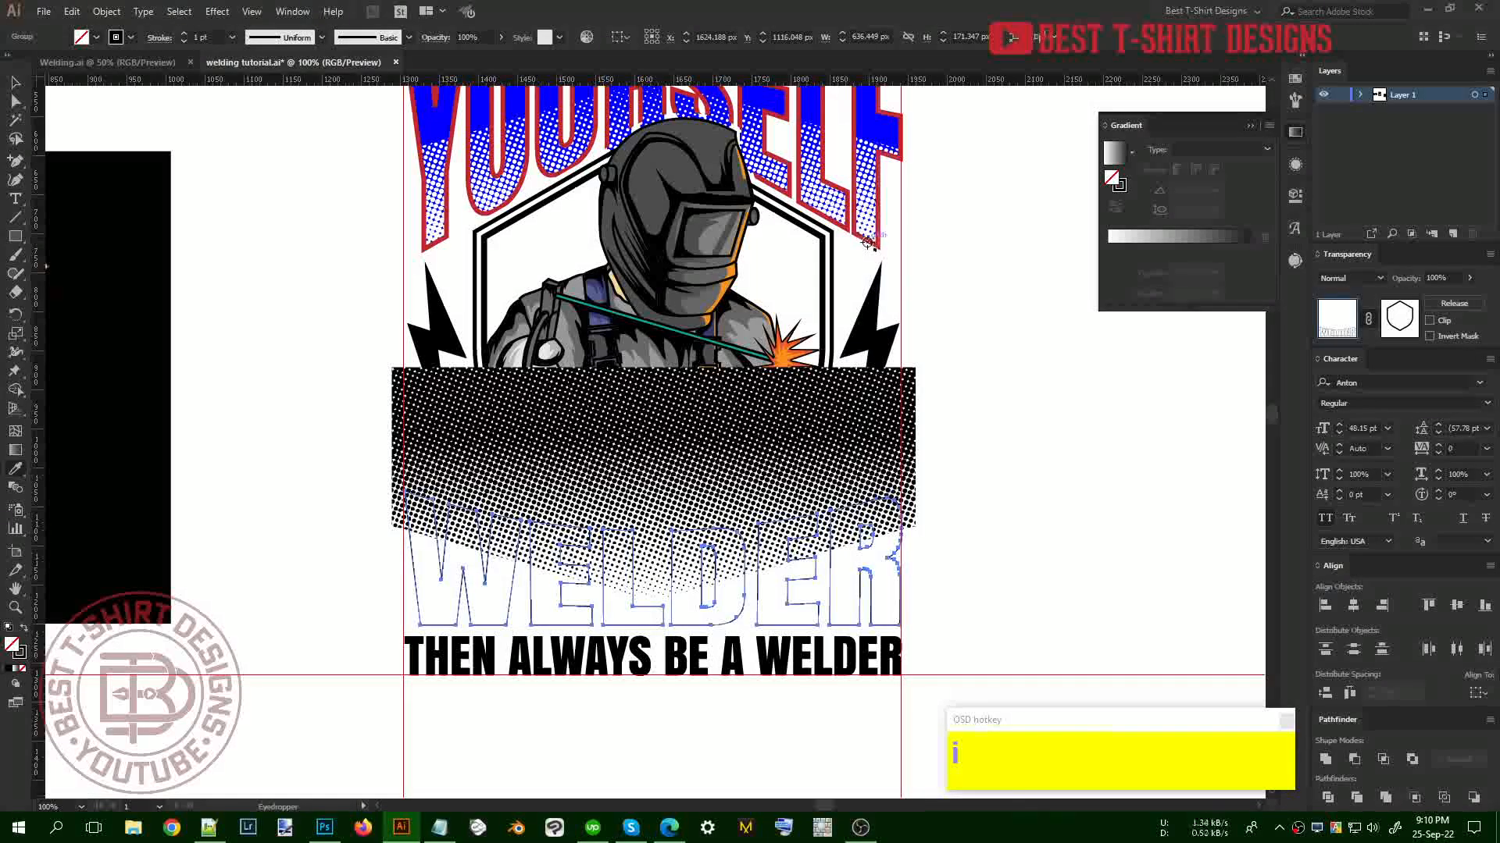
left_click(867, 243)
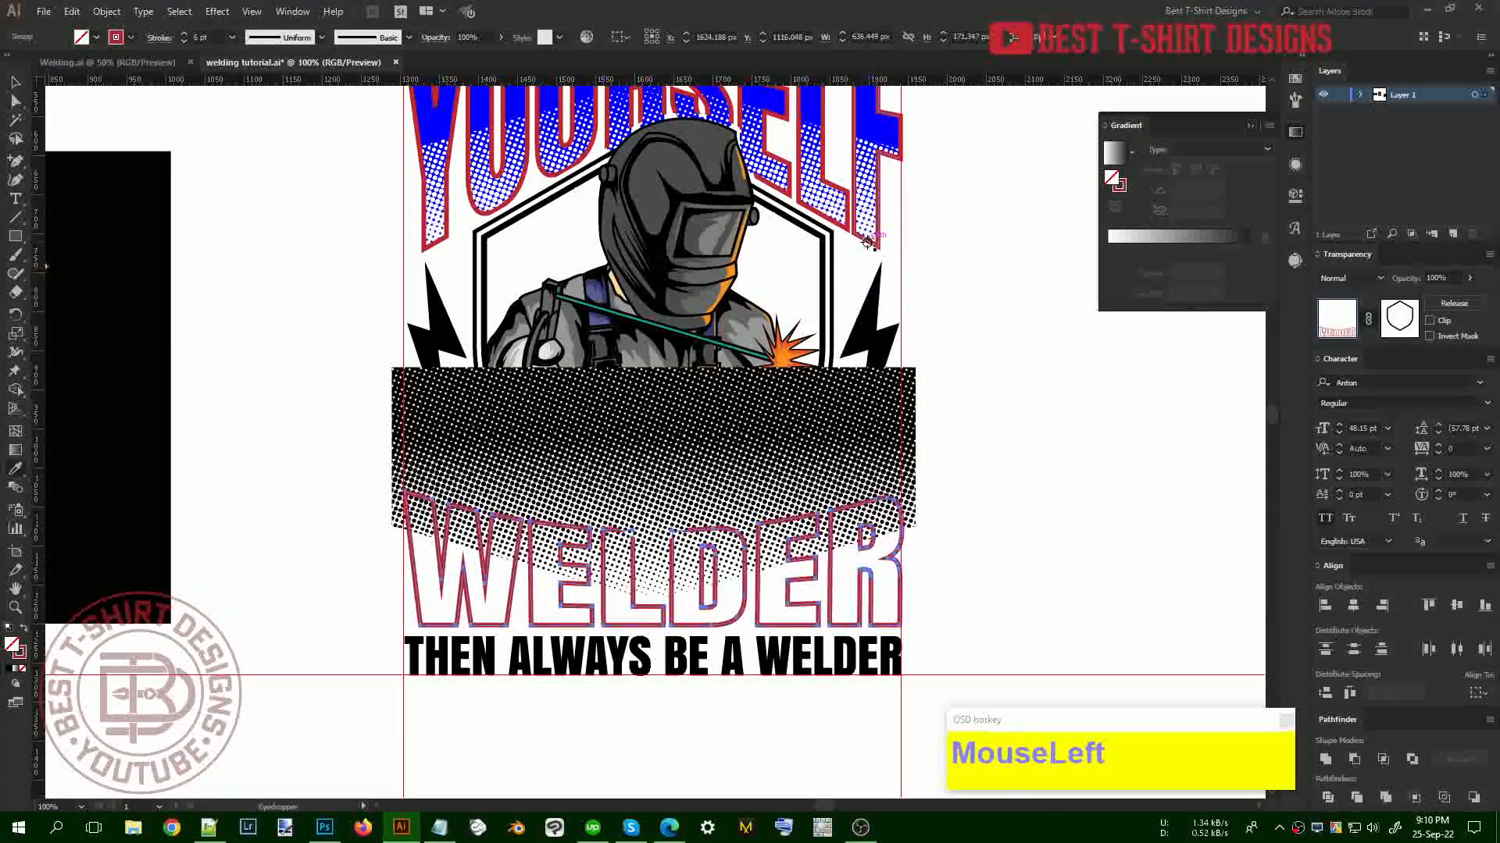
left_click(945, 578)
left_click(891, 561)
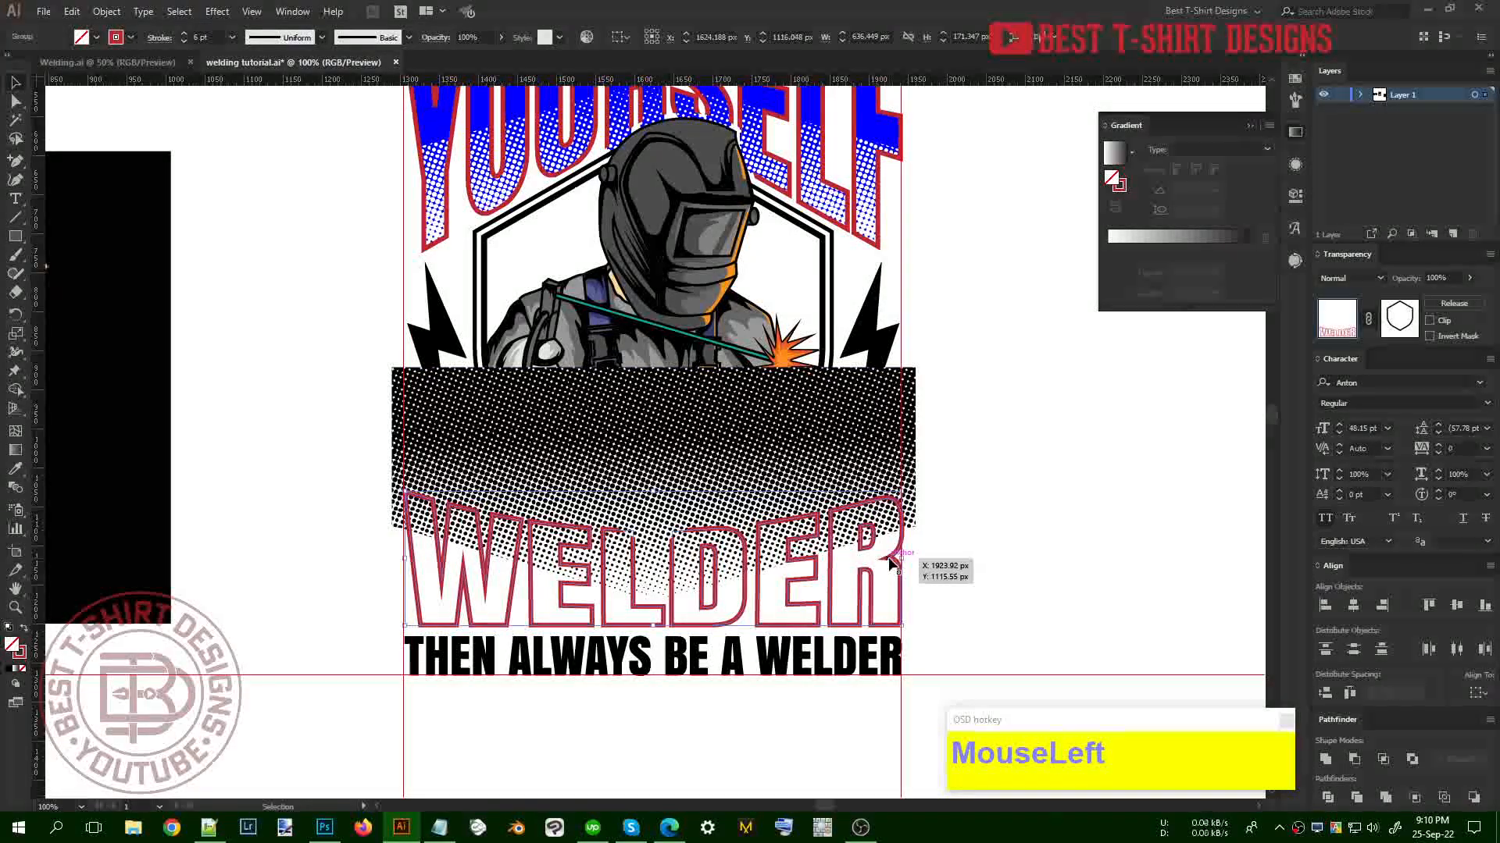
key("ctrl+b")
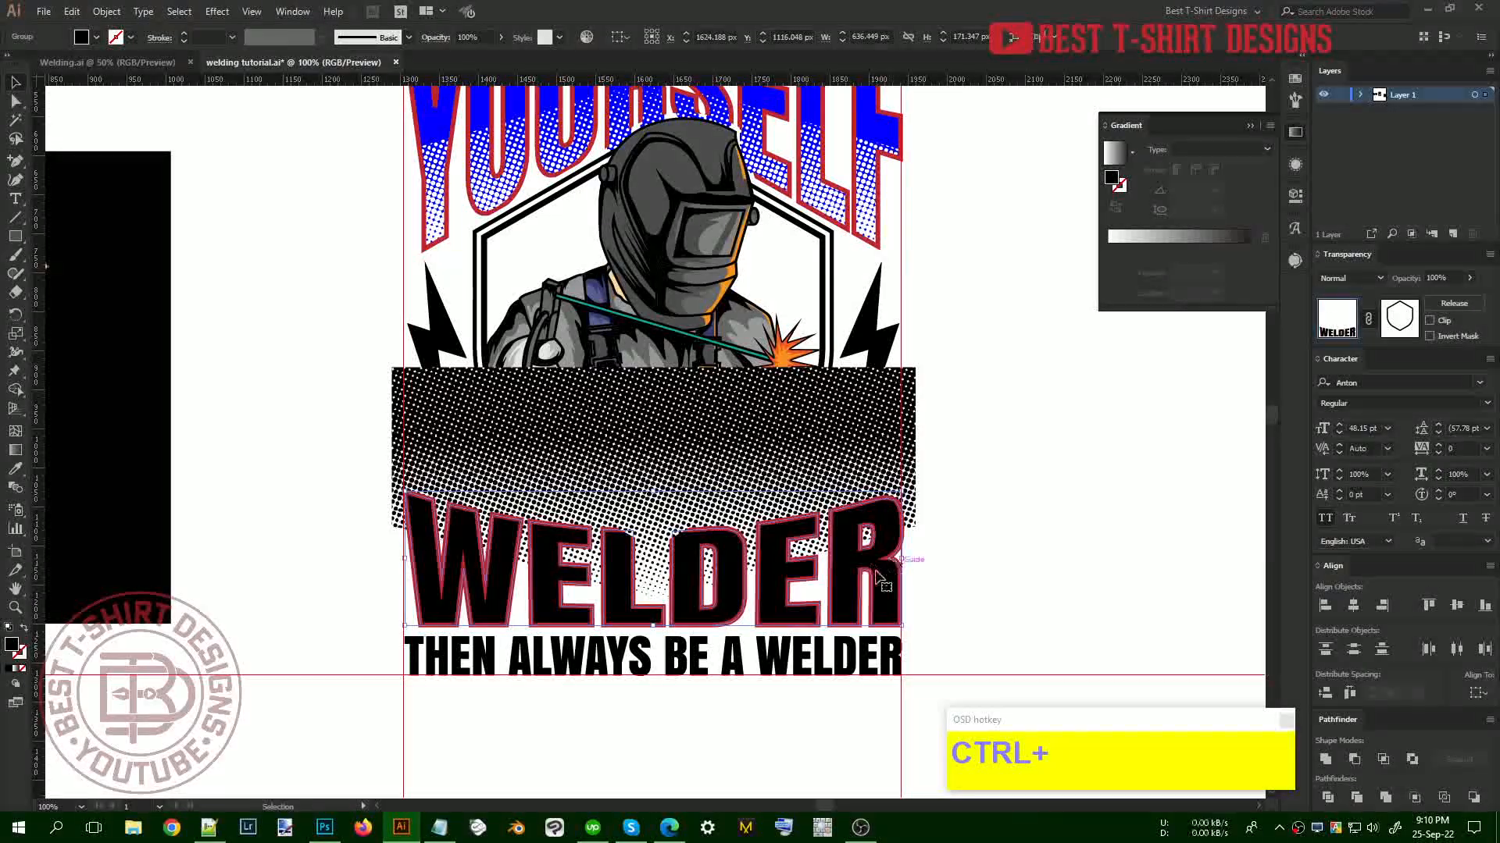
Cut the halftone shape and paste it in front inside the opacity mask of the black WELDER lettering
left_click(881, 458)
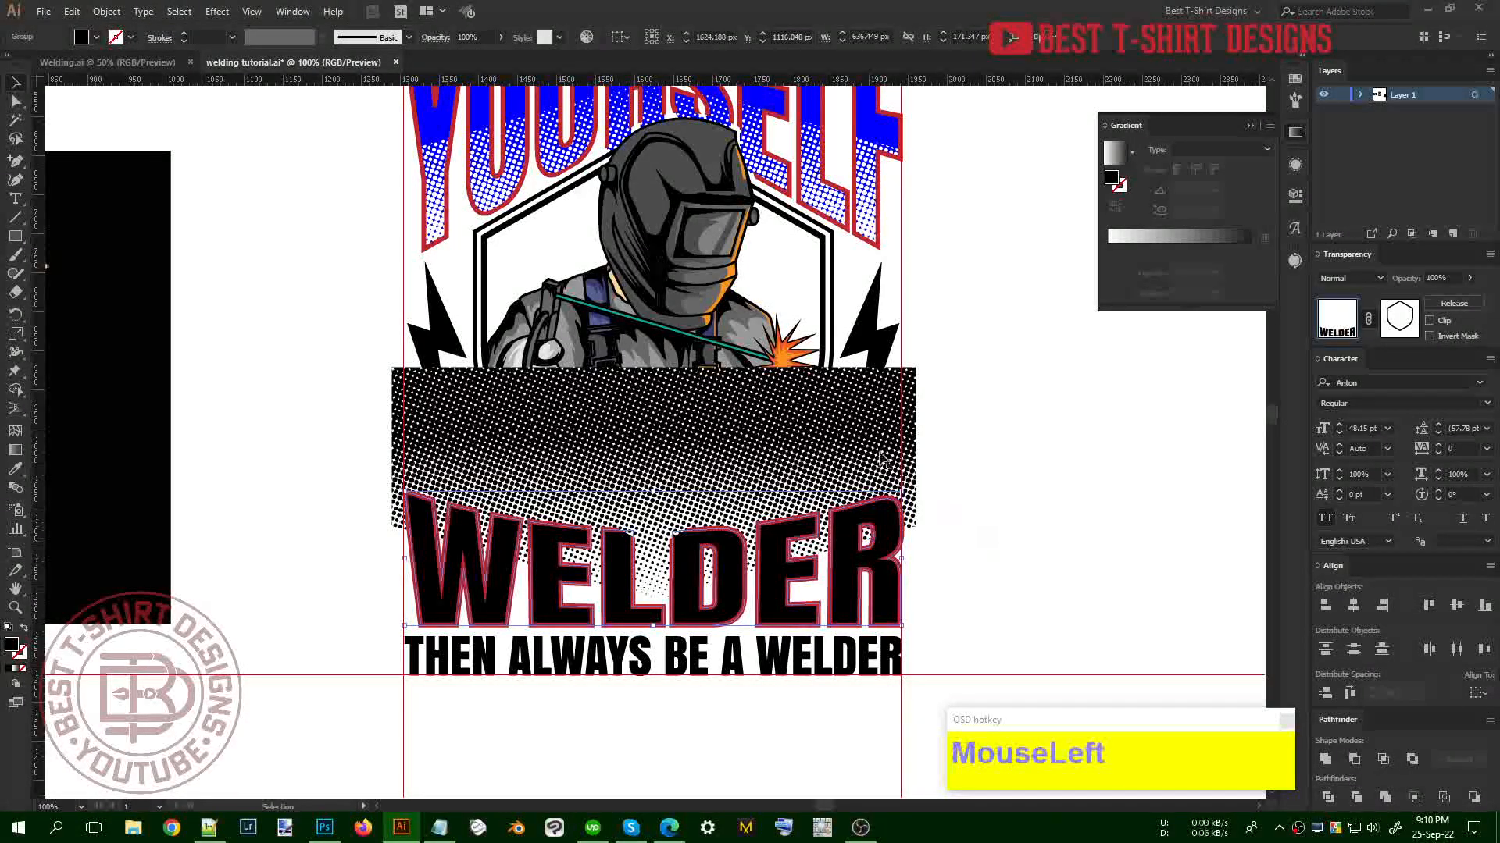
key("ctrl+x")
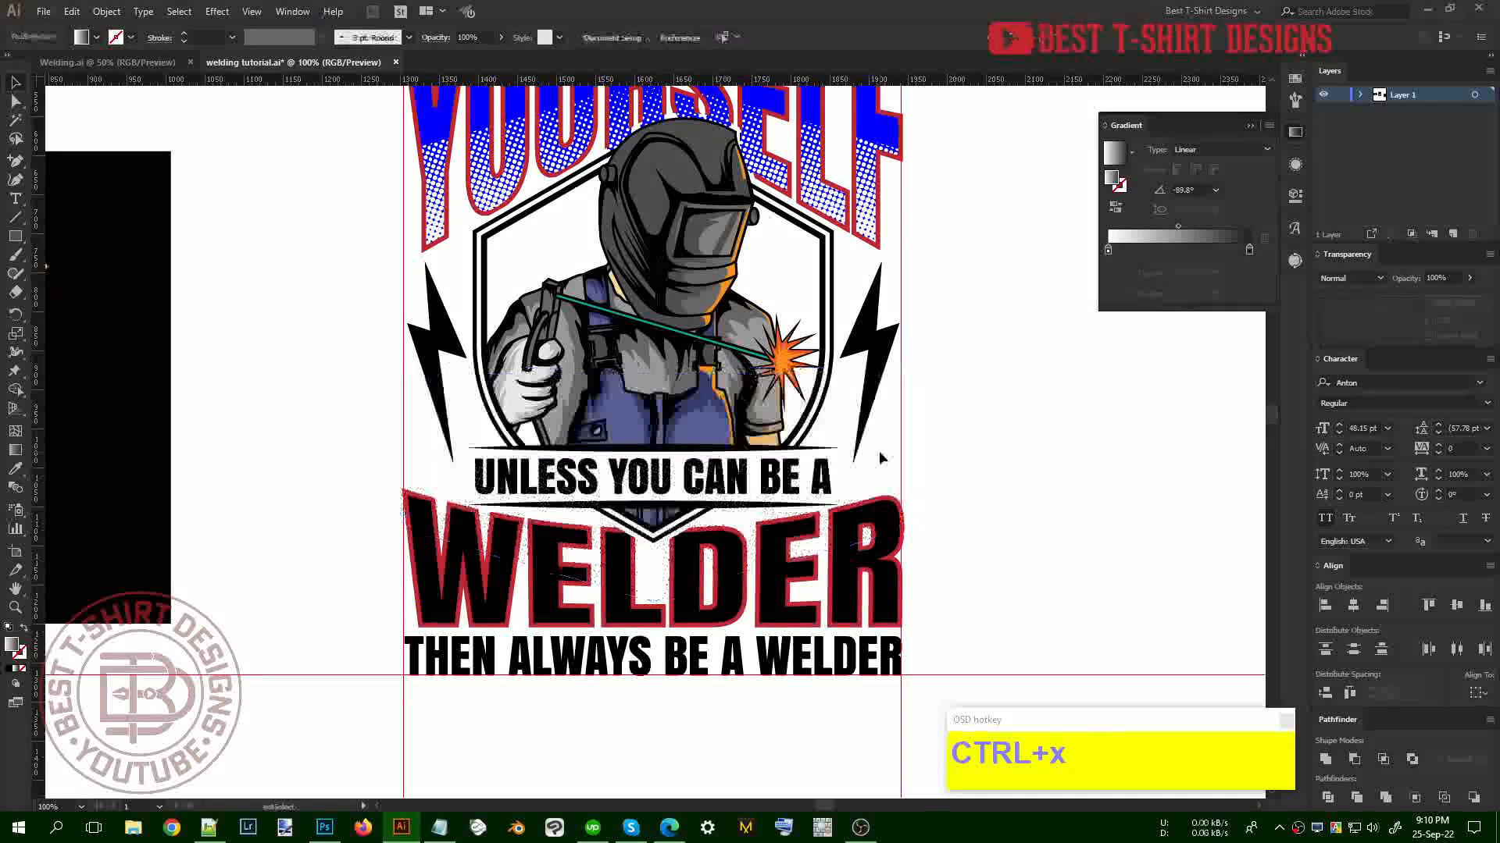
left_click(890, 593)
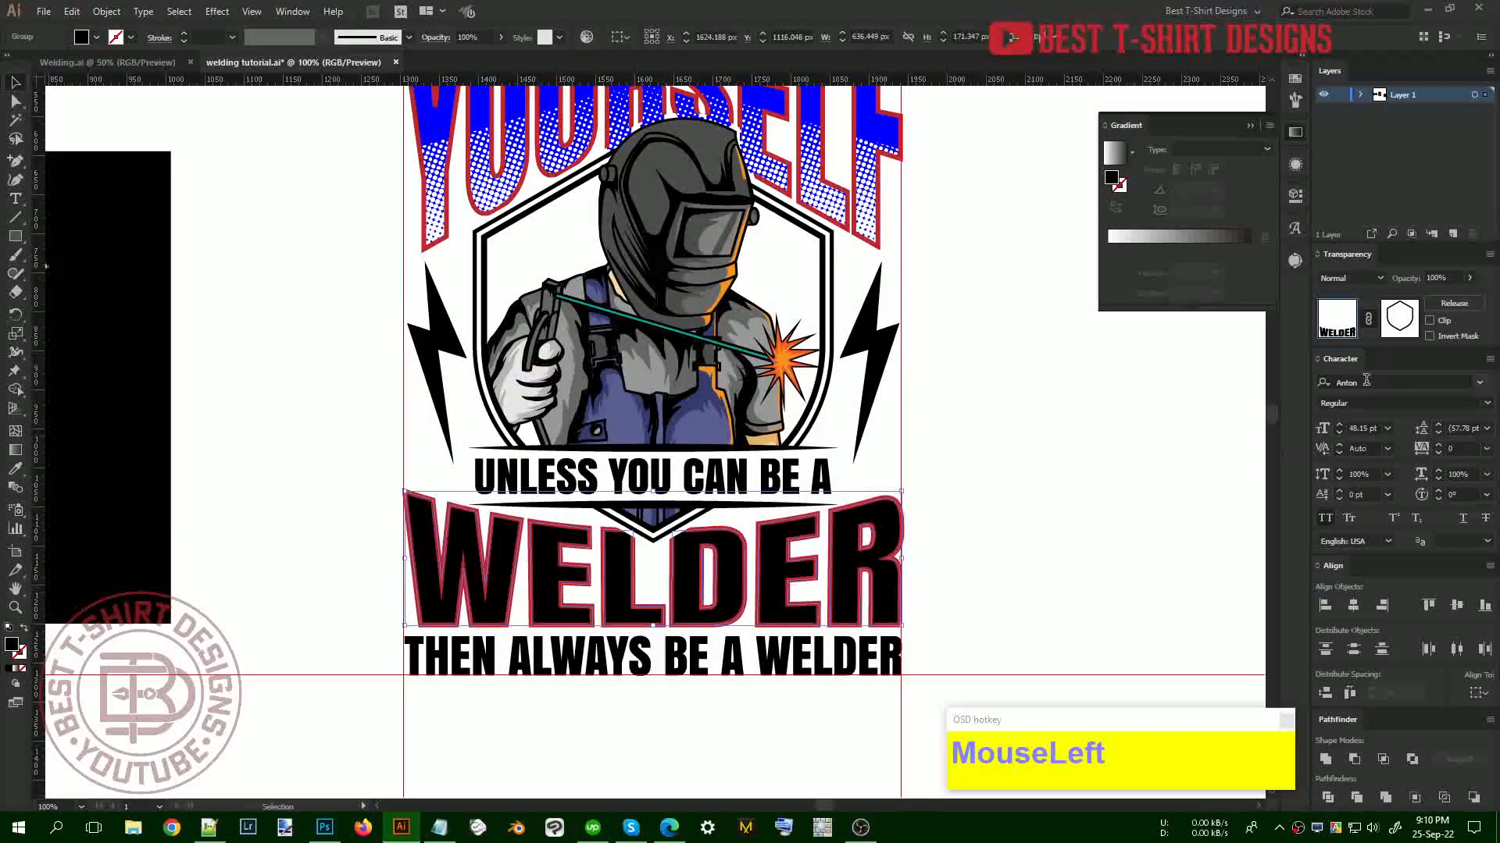
left_click(1399, 317)
key("ctrl")
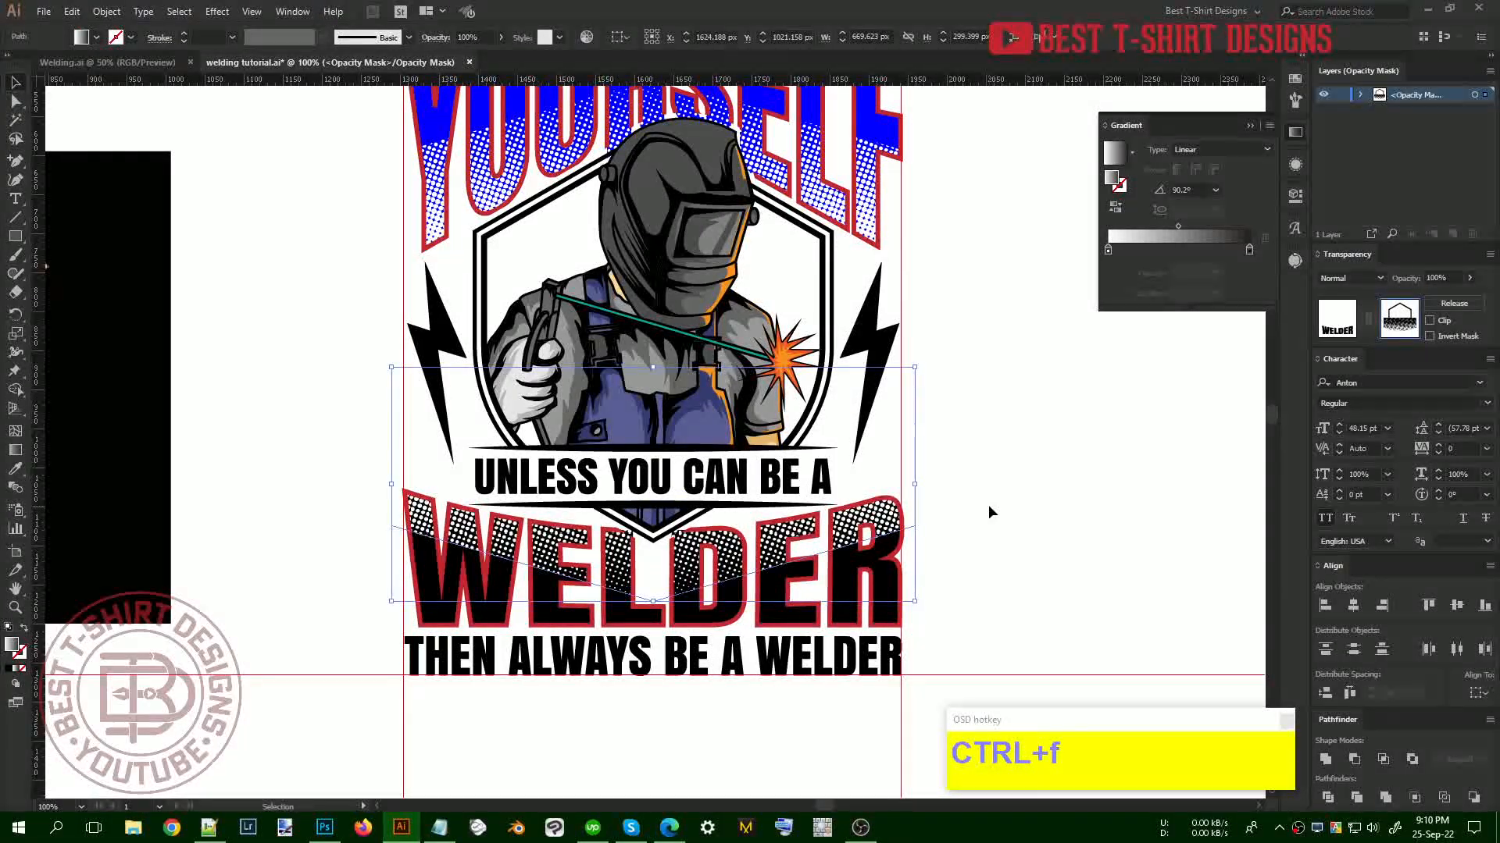
Lower the halftone shape in the WELDER mask by 40 px and raise its bottom peak anchor point by 40 px
key("shift+Down")
key("shift+Down")
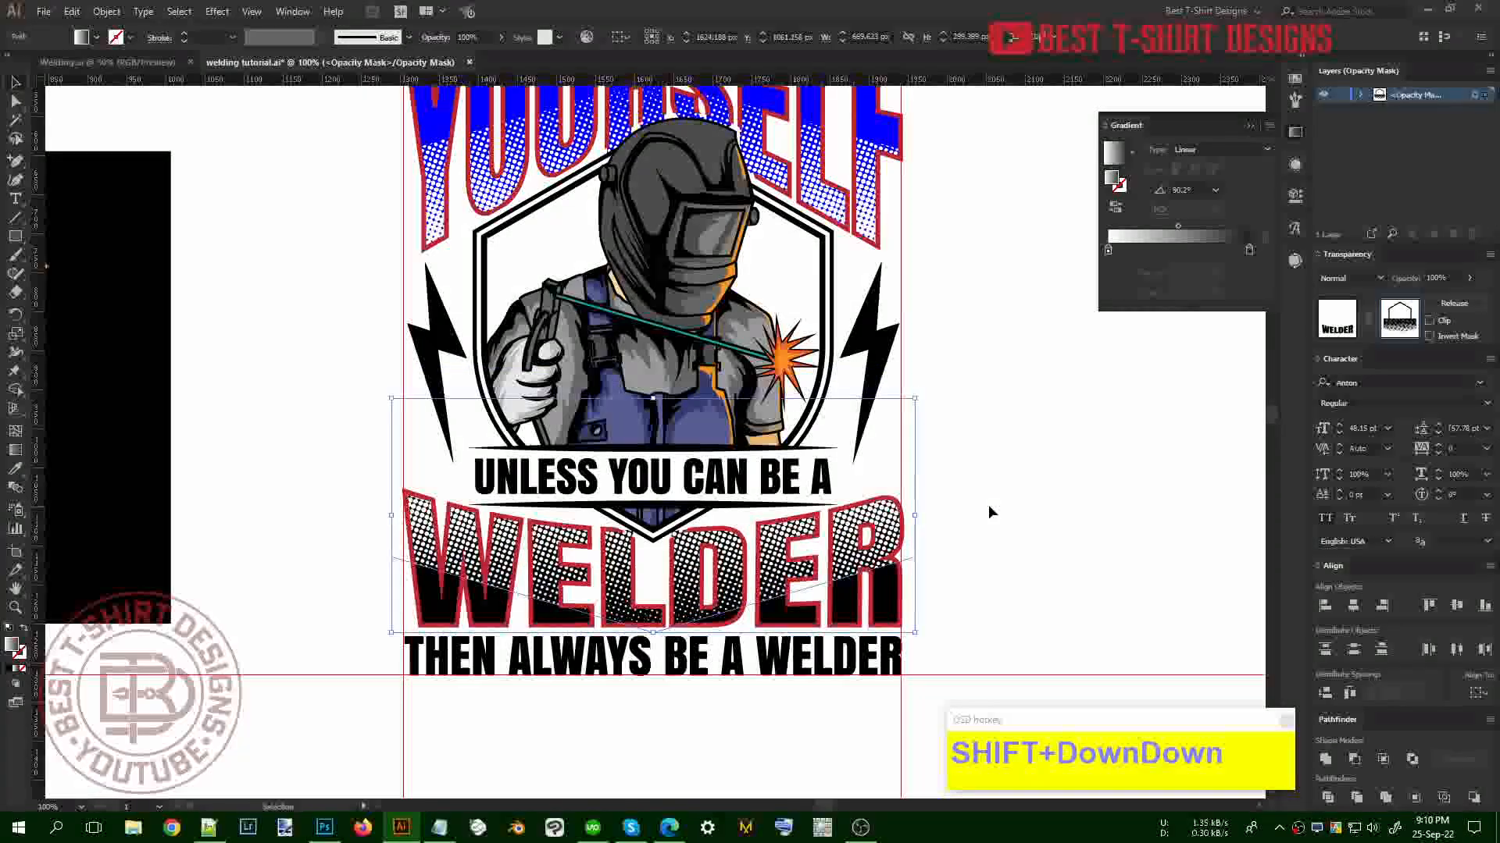
key("a")
left_click(653, 632)
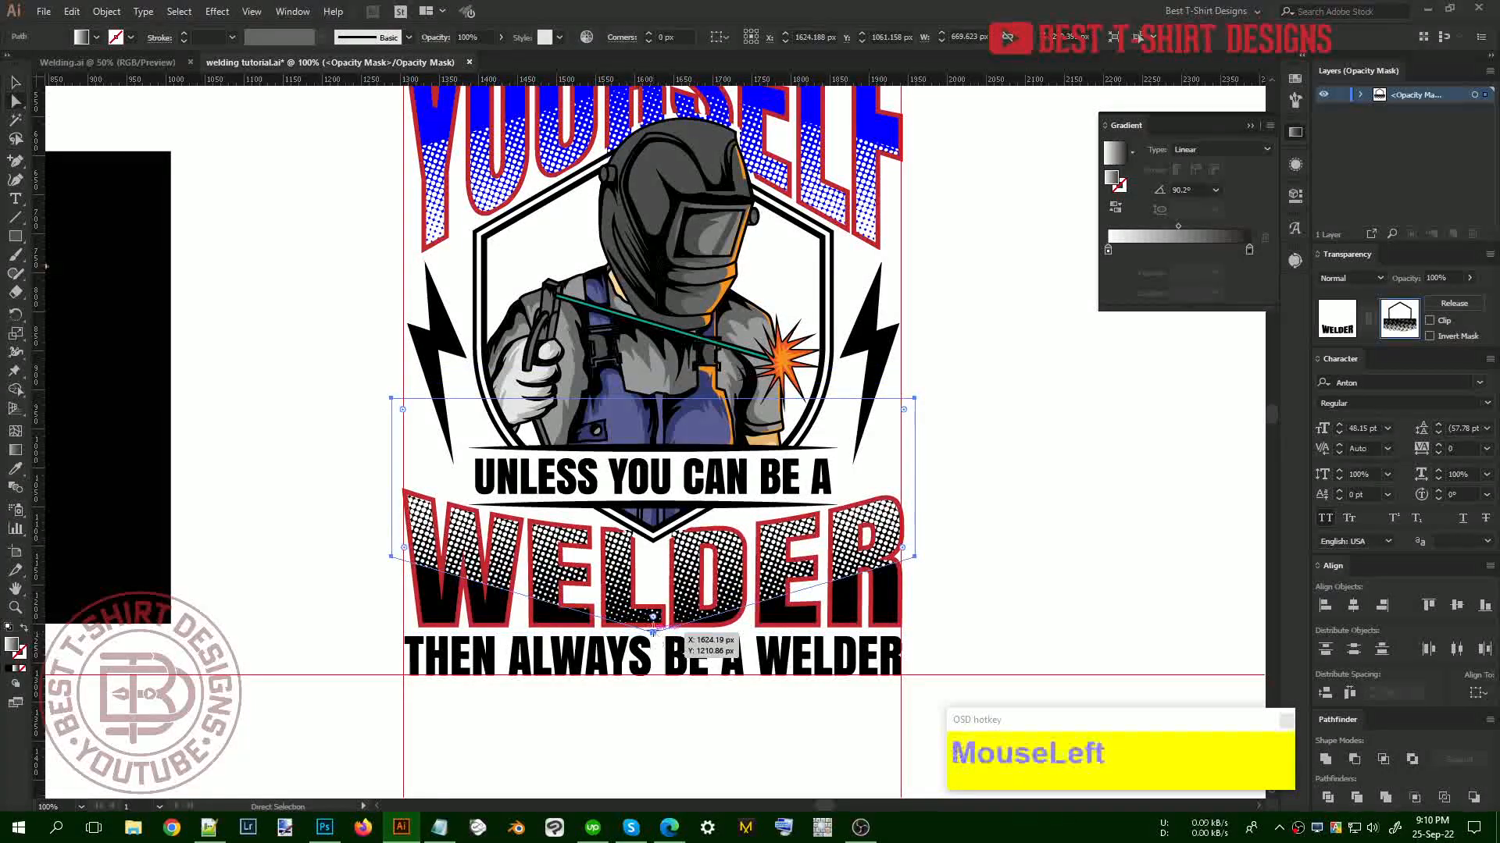
key("shift+Up")
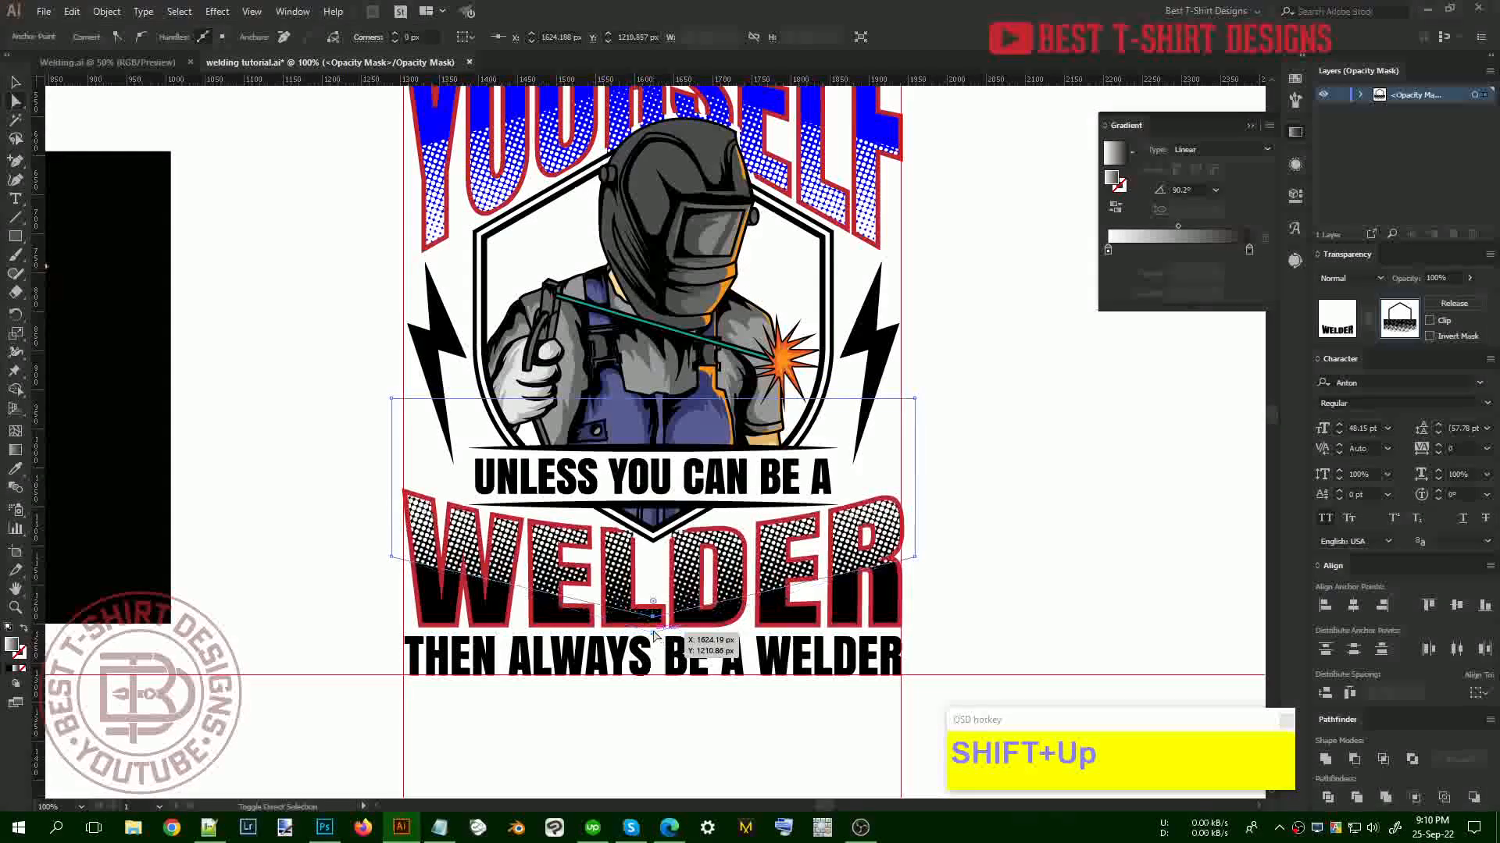
key("Up")
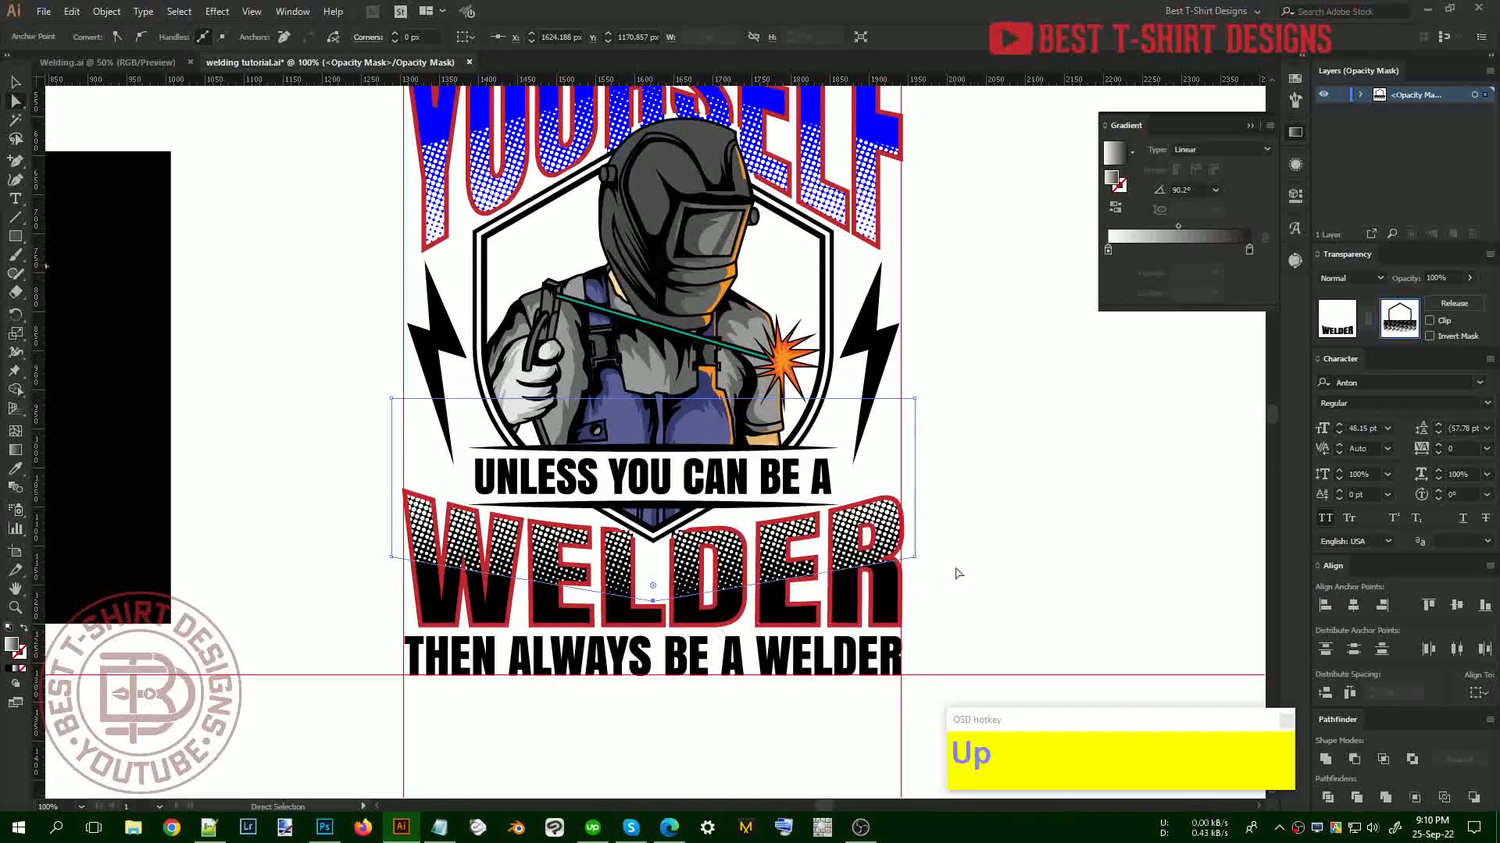
key("v")
left_click(969, 556)
Rasterize the halftone shape in the WELDER mask in RGB at High (300 ppi) with a white background
scroll(915, 508, "up", 1)
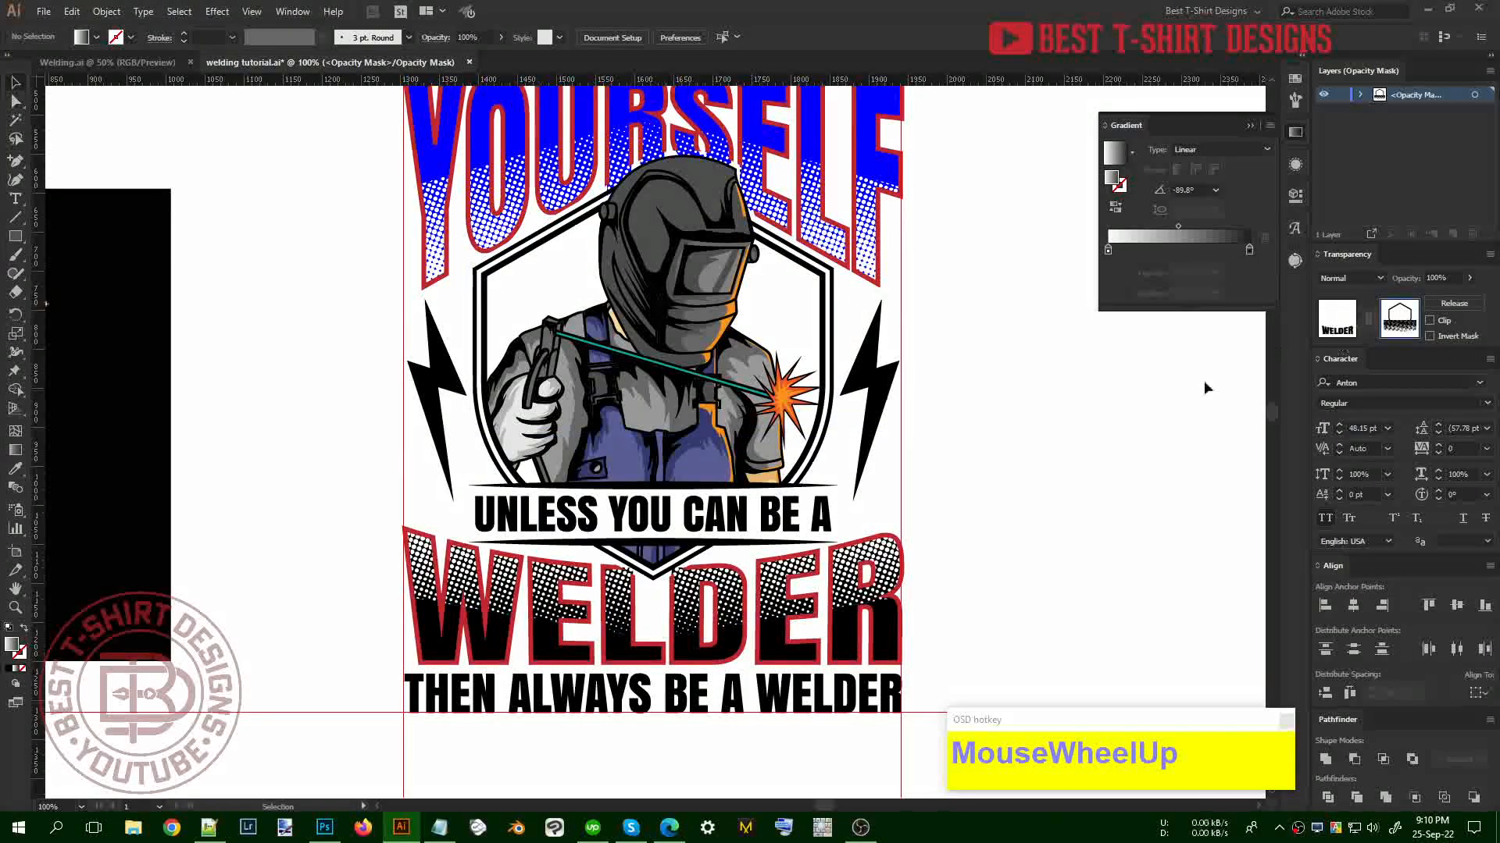
left_click(738, 576)
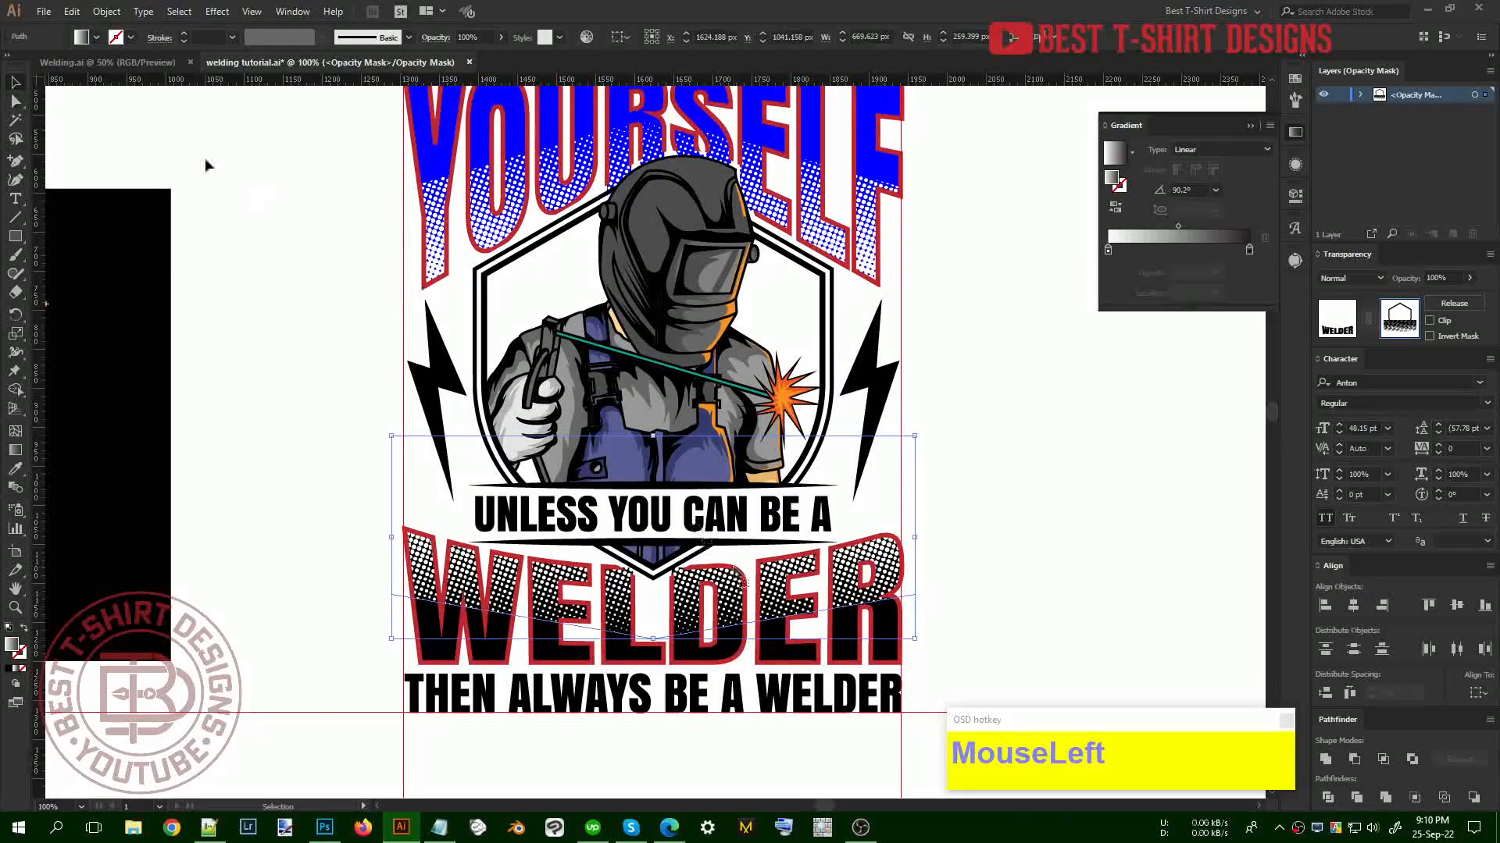
left_click(114, 17)
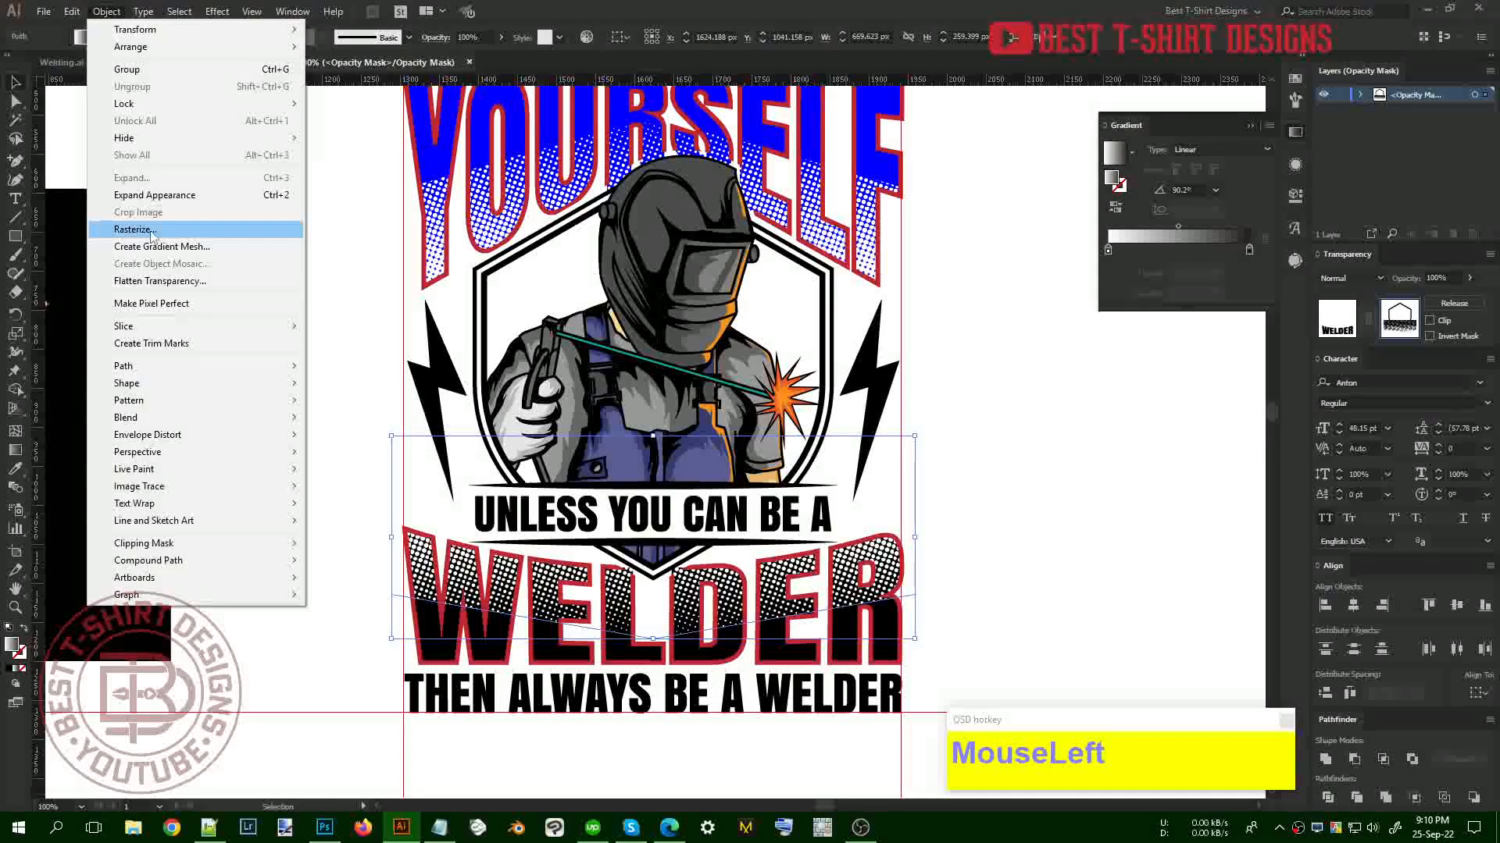
left_click(152, 233)
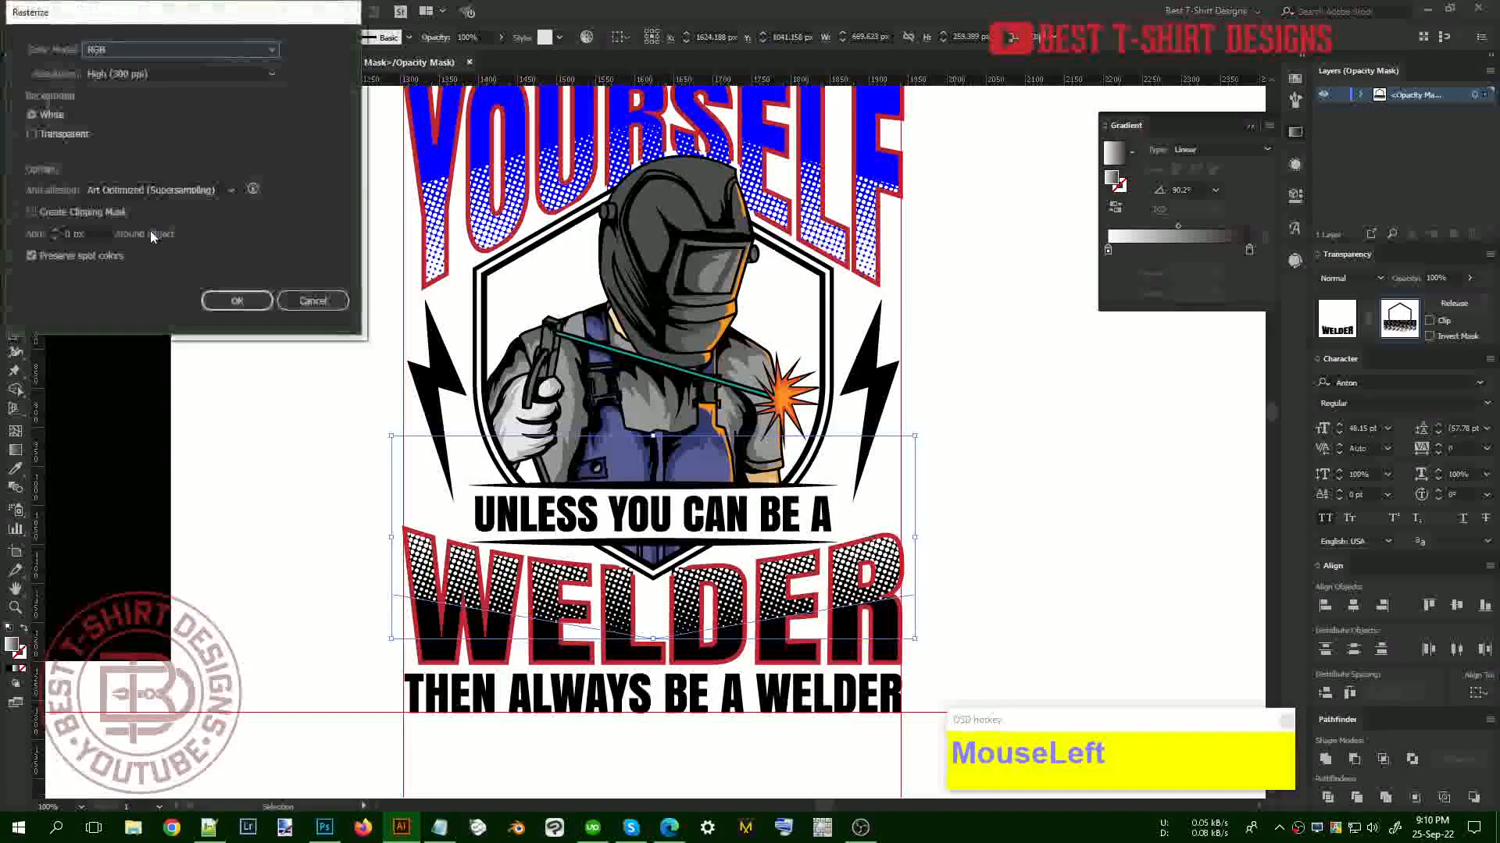
left_click(227, 307)
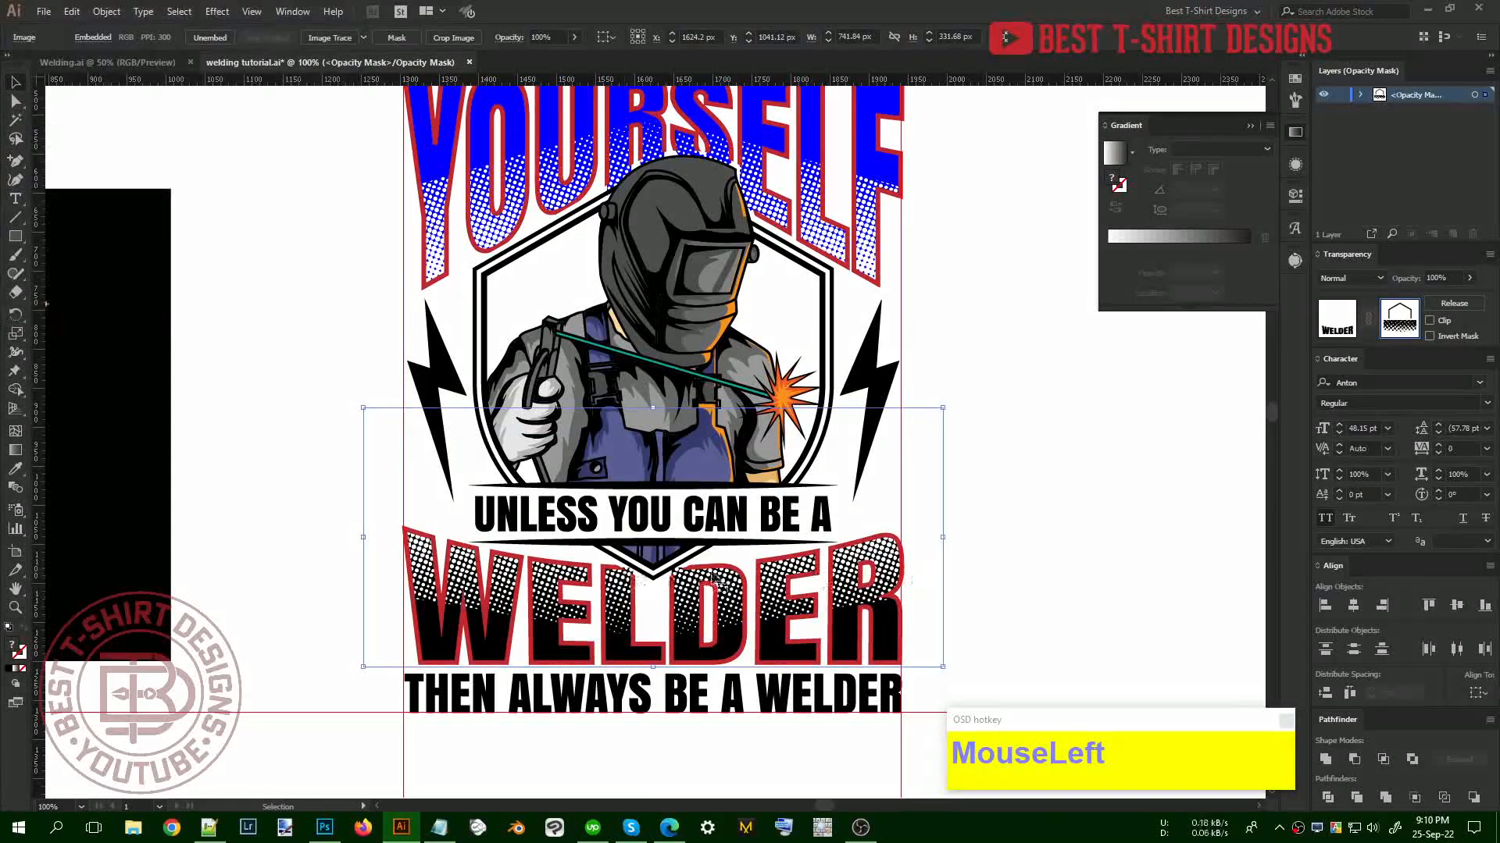
Image-trace the rasterized WELDER halftone, expand it into paths and return from the mask to the artwork
left_click(325, 39)
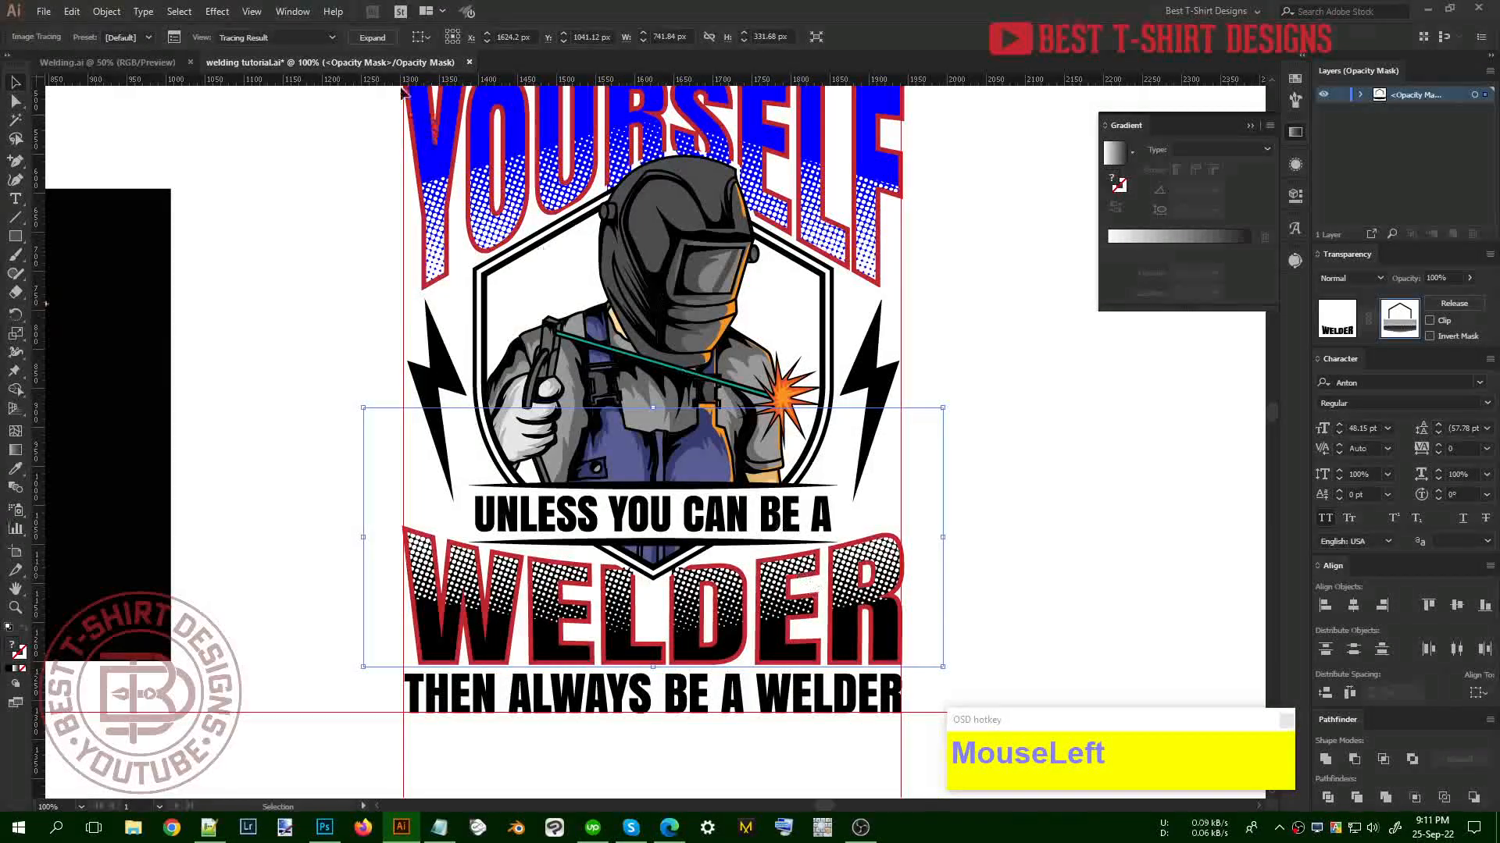
left_click(372, 37)
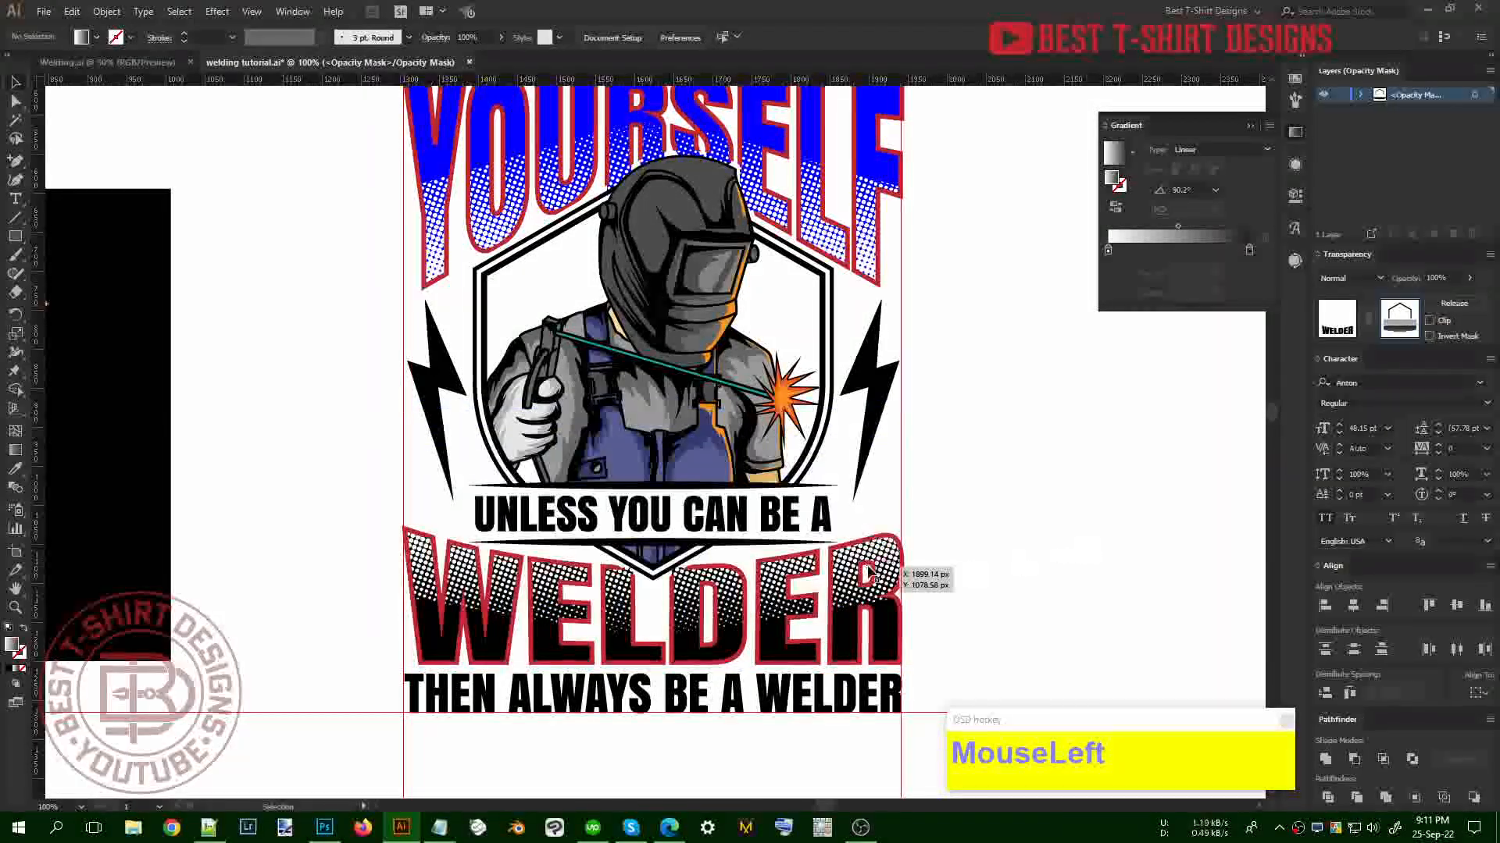
left_click(1078, 576)
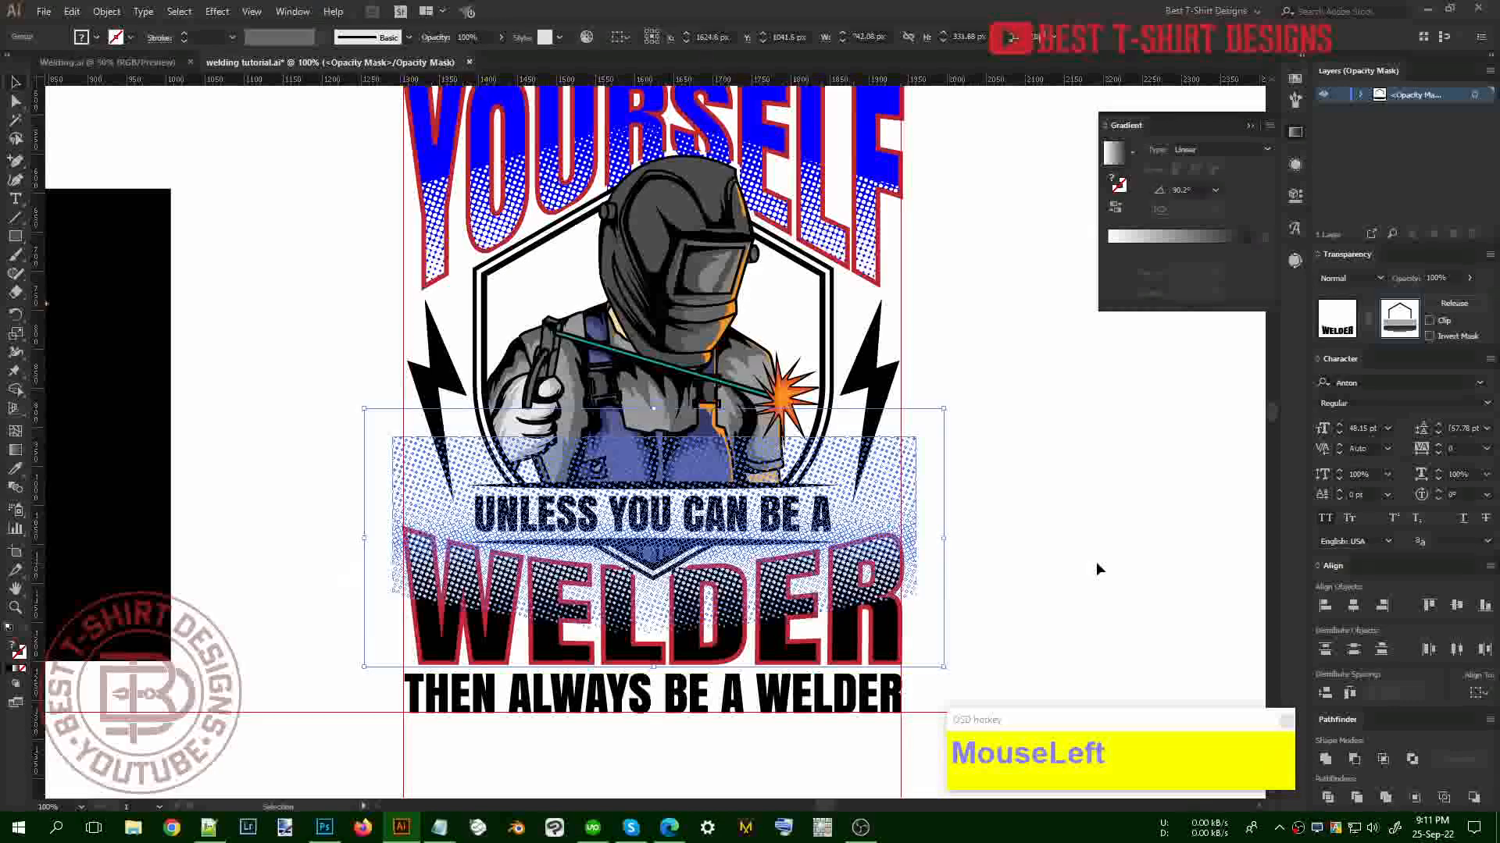
left_click(1347, 316)
Open the opacity mask of the blue YOURSELF lettering and rasterize its halftone shape with the same settings
scroll(939, 338, "up", 1)
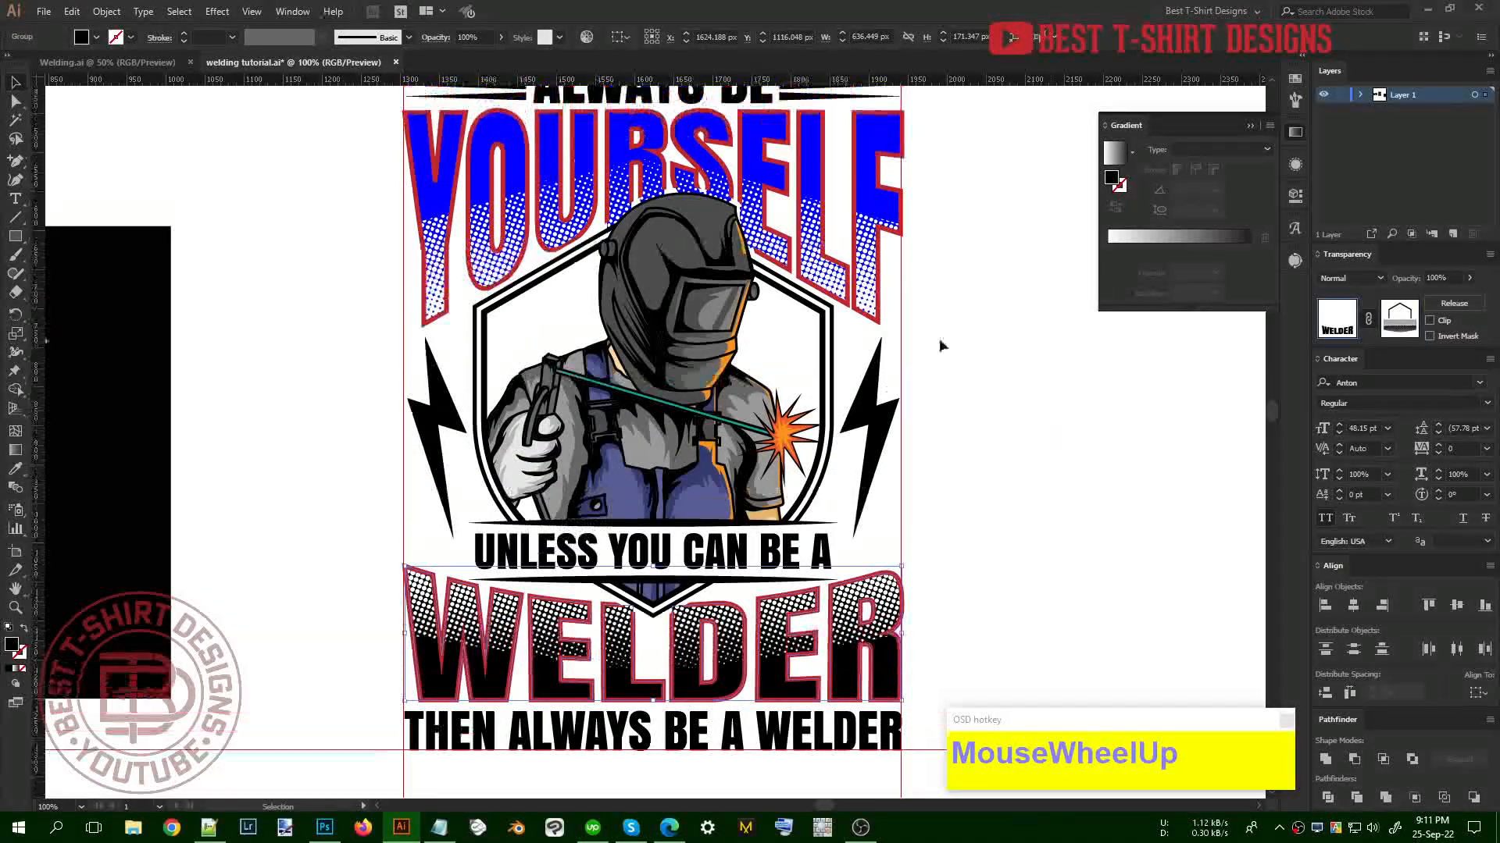
left_click(809, 158)
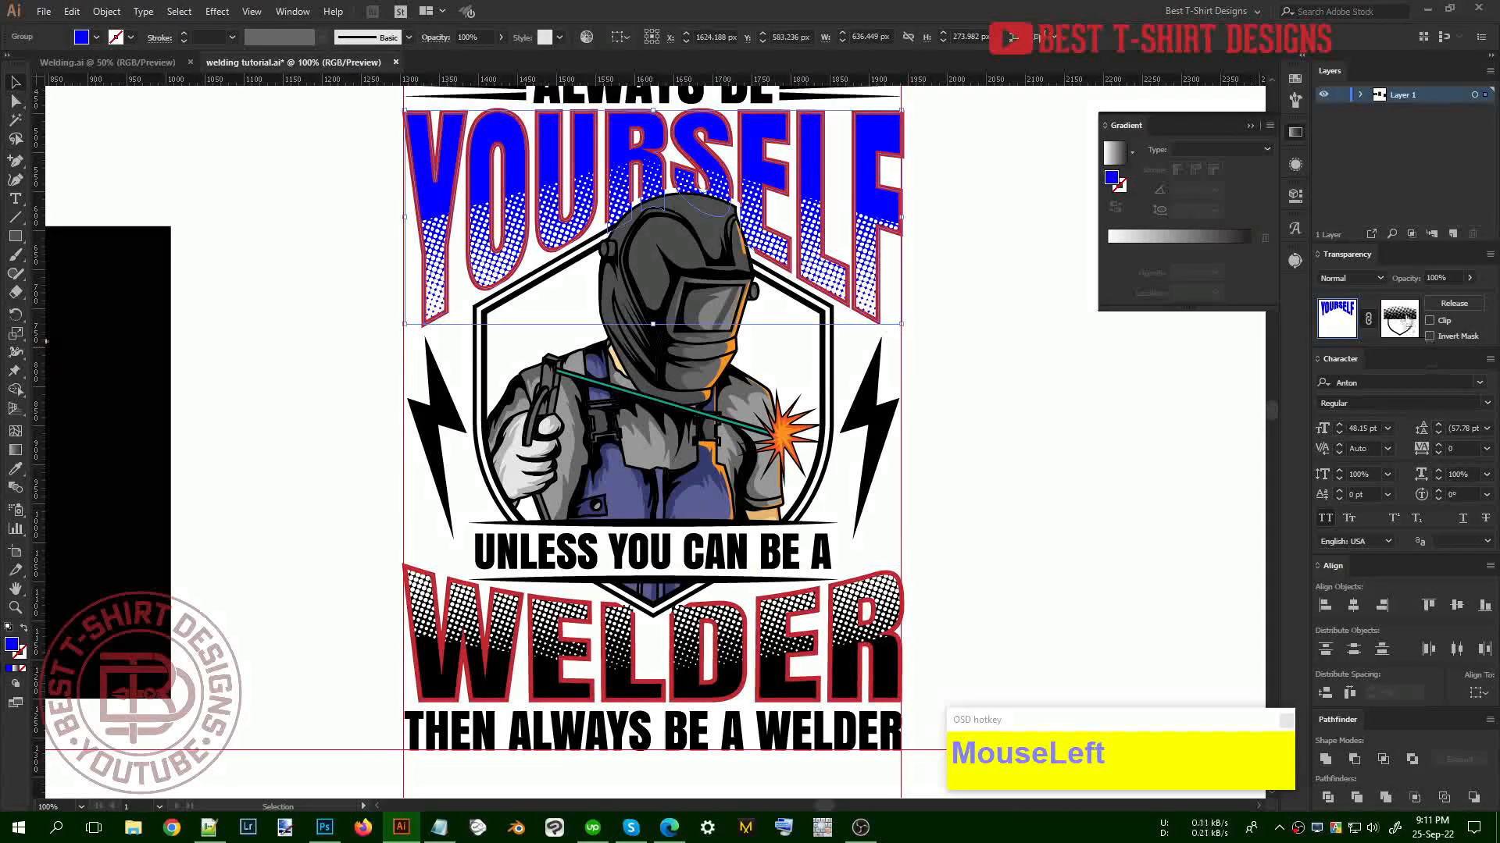
left_click(1402, 319)
left_click(798, 267)
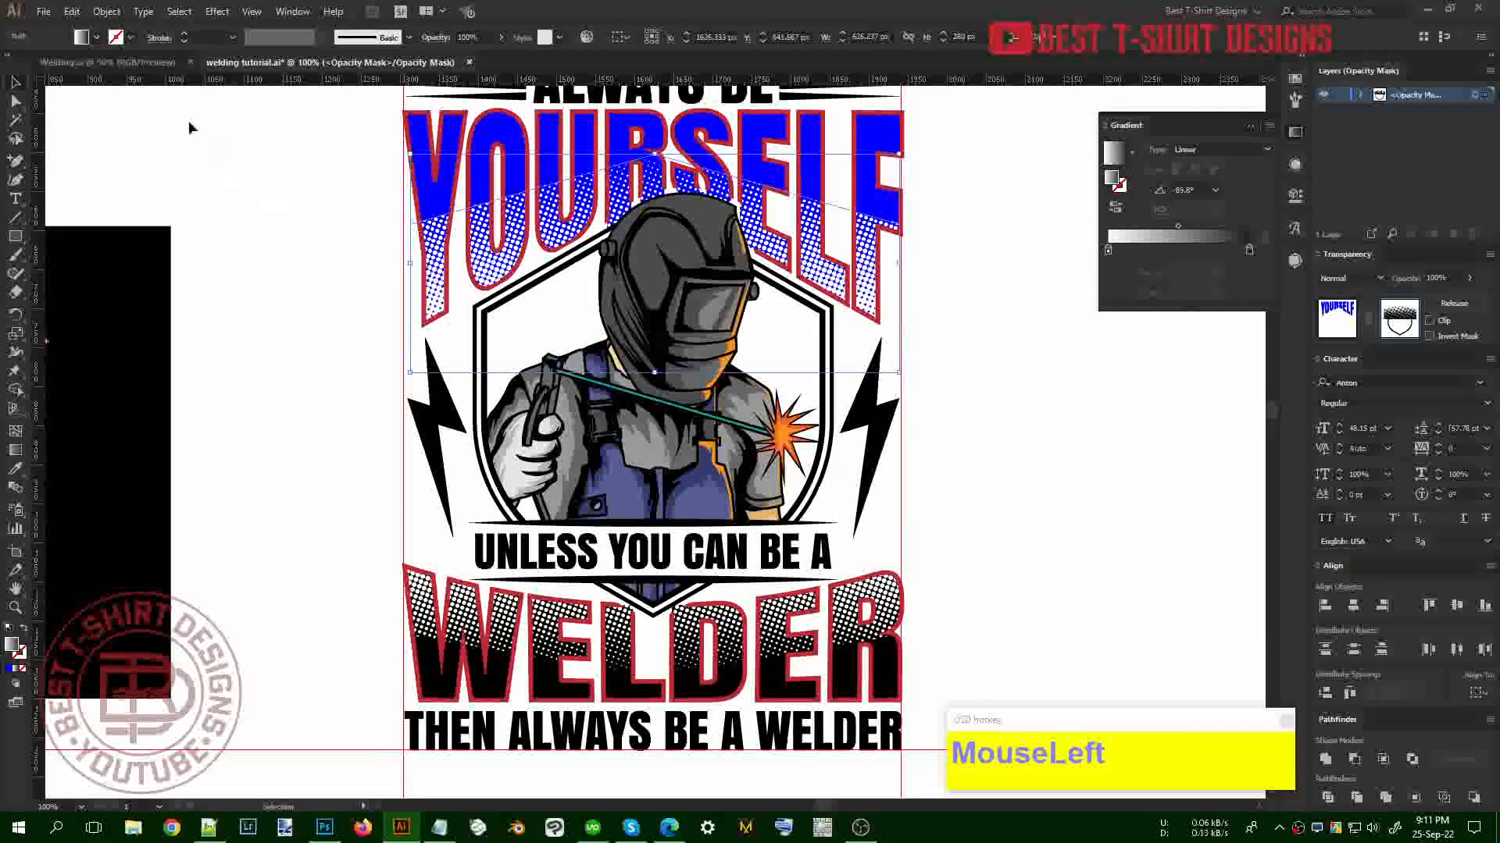
left_click(107, 11)
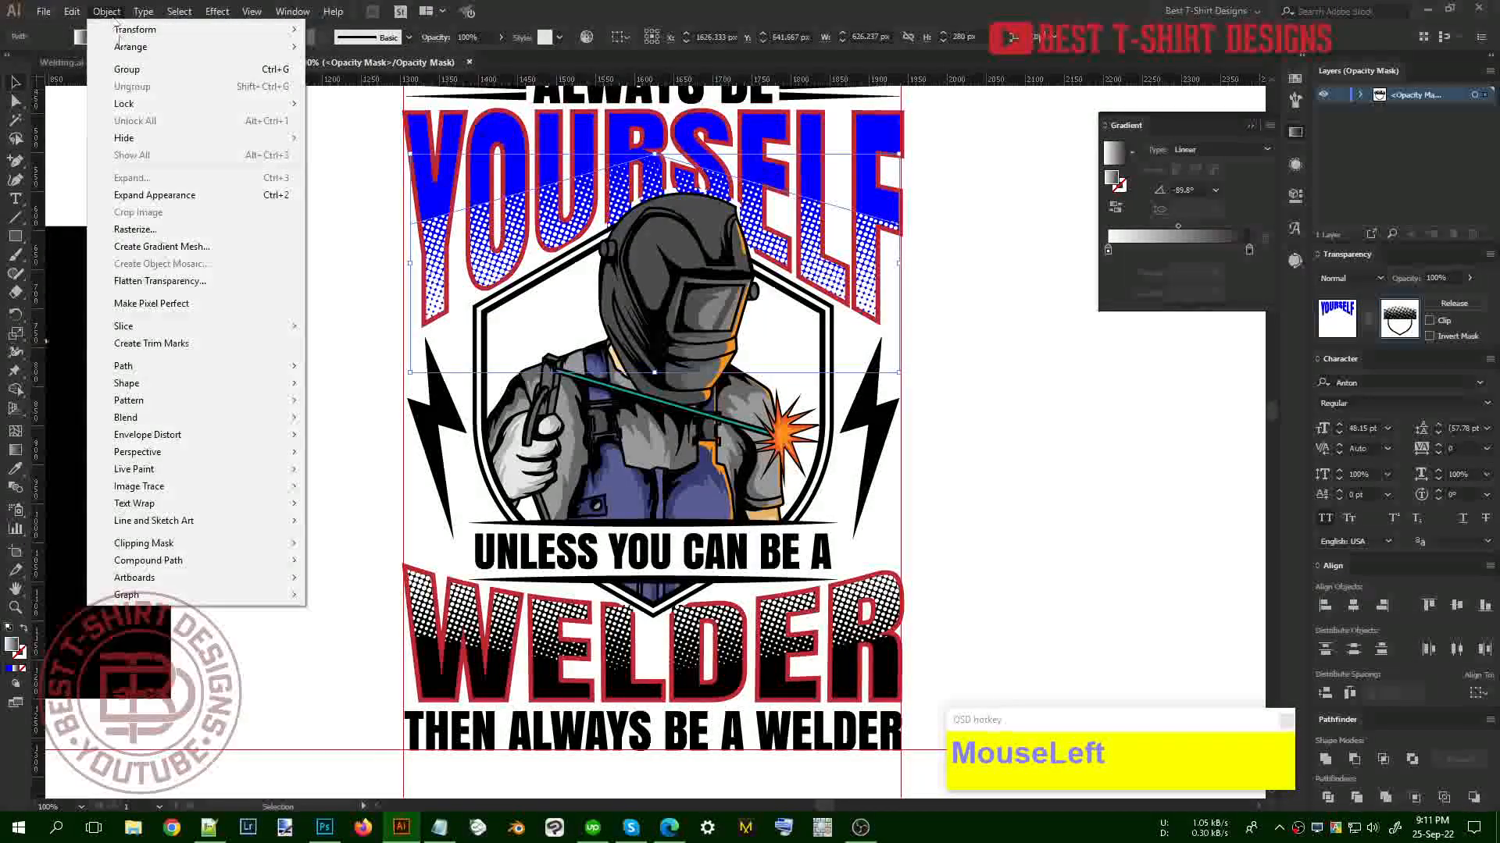
left_click(135, 229)
left_click(212, 301)
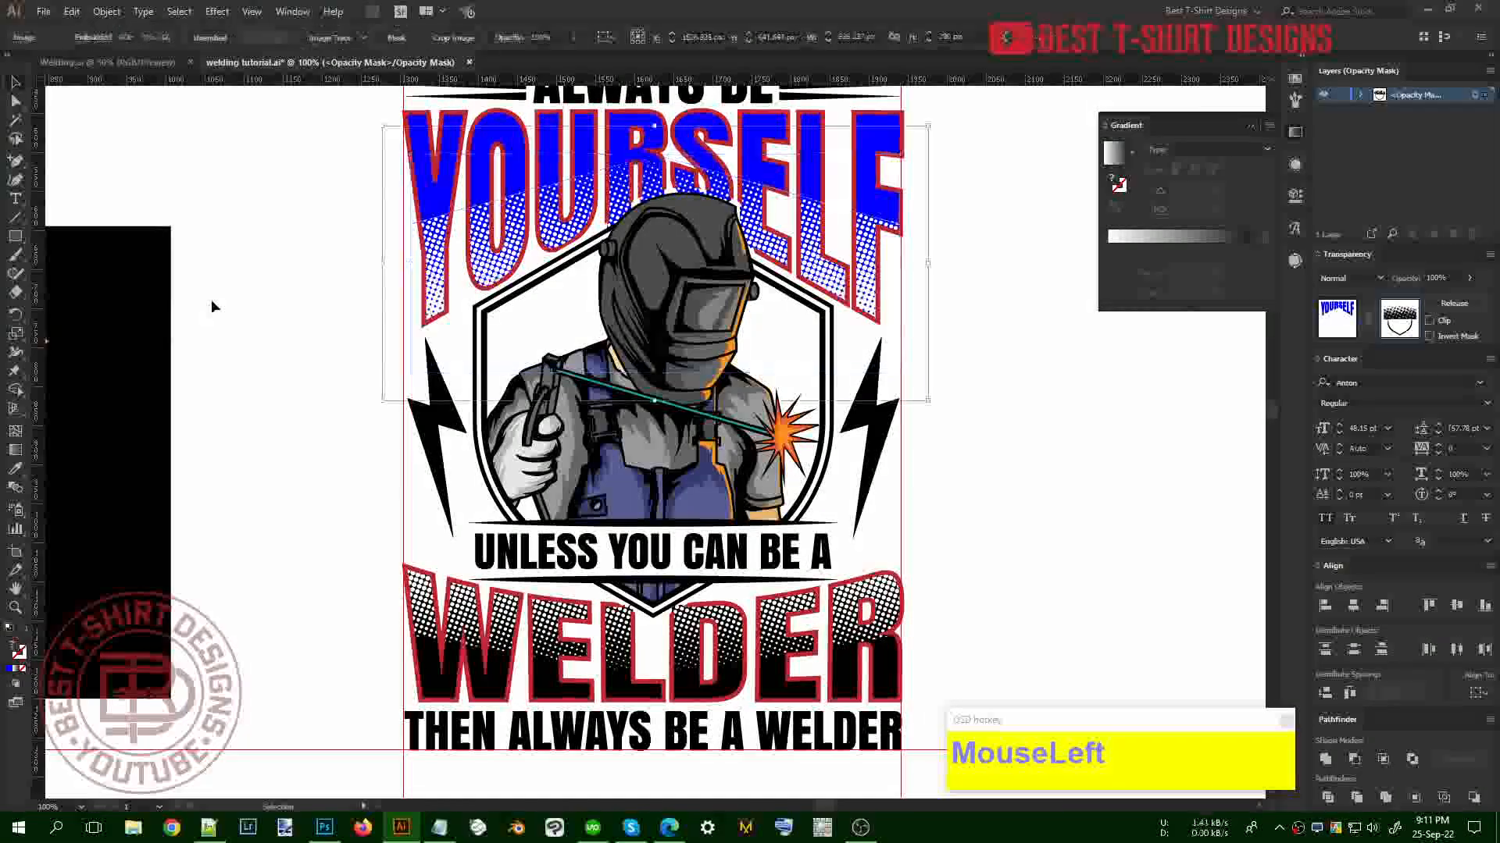
Image-trace the rasterized YOURSELF halftone, expand it into paths, leave mask editing and deselect the lettering
left_click(329, 38)
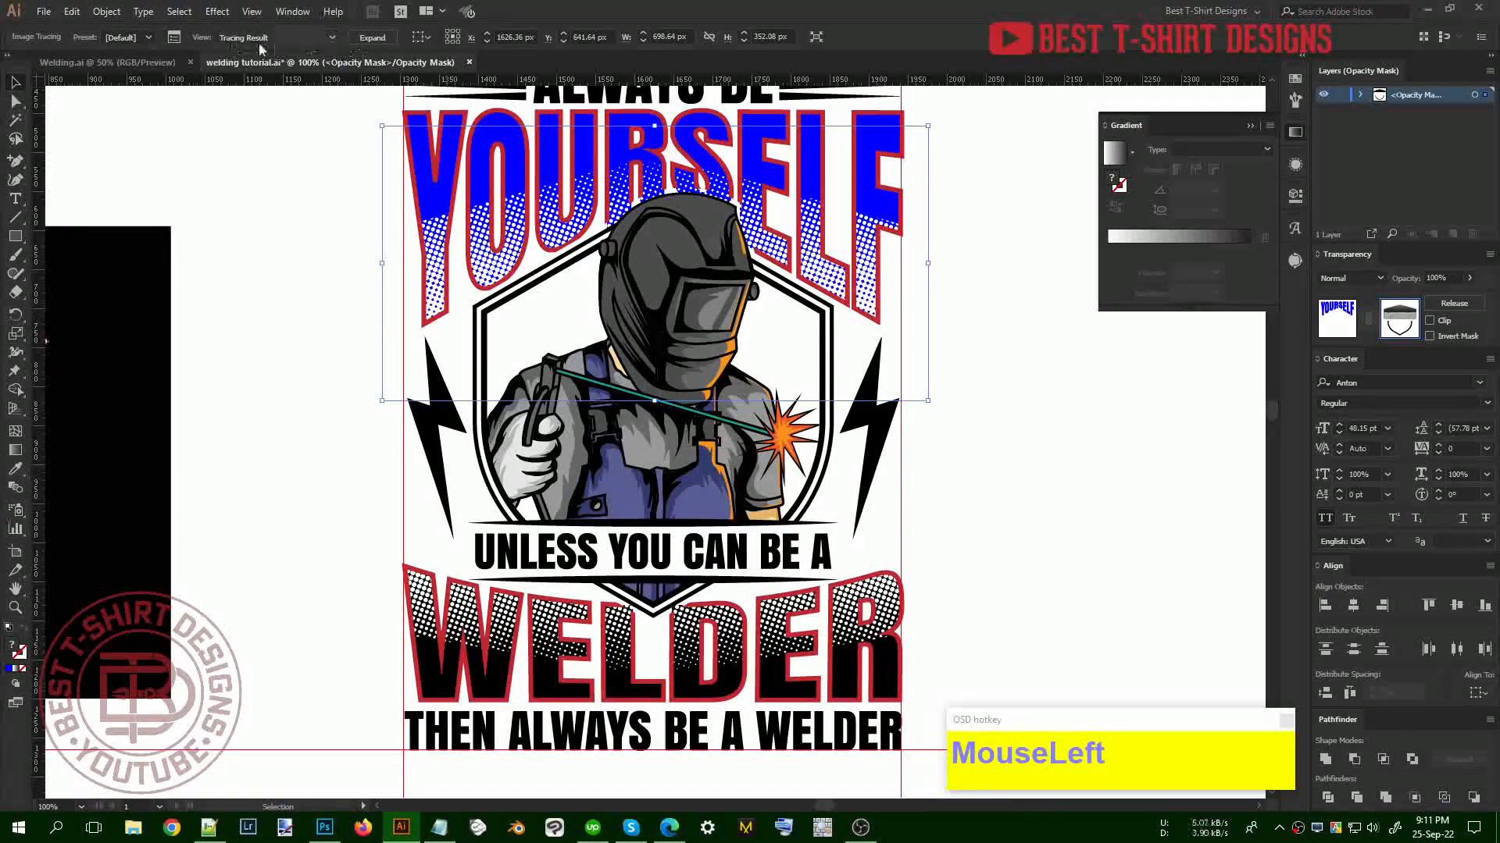
left_click(372, 37)
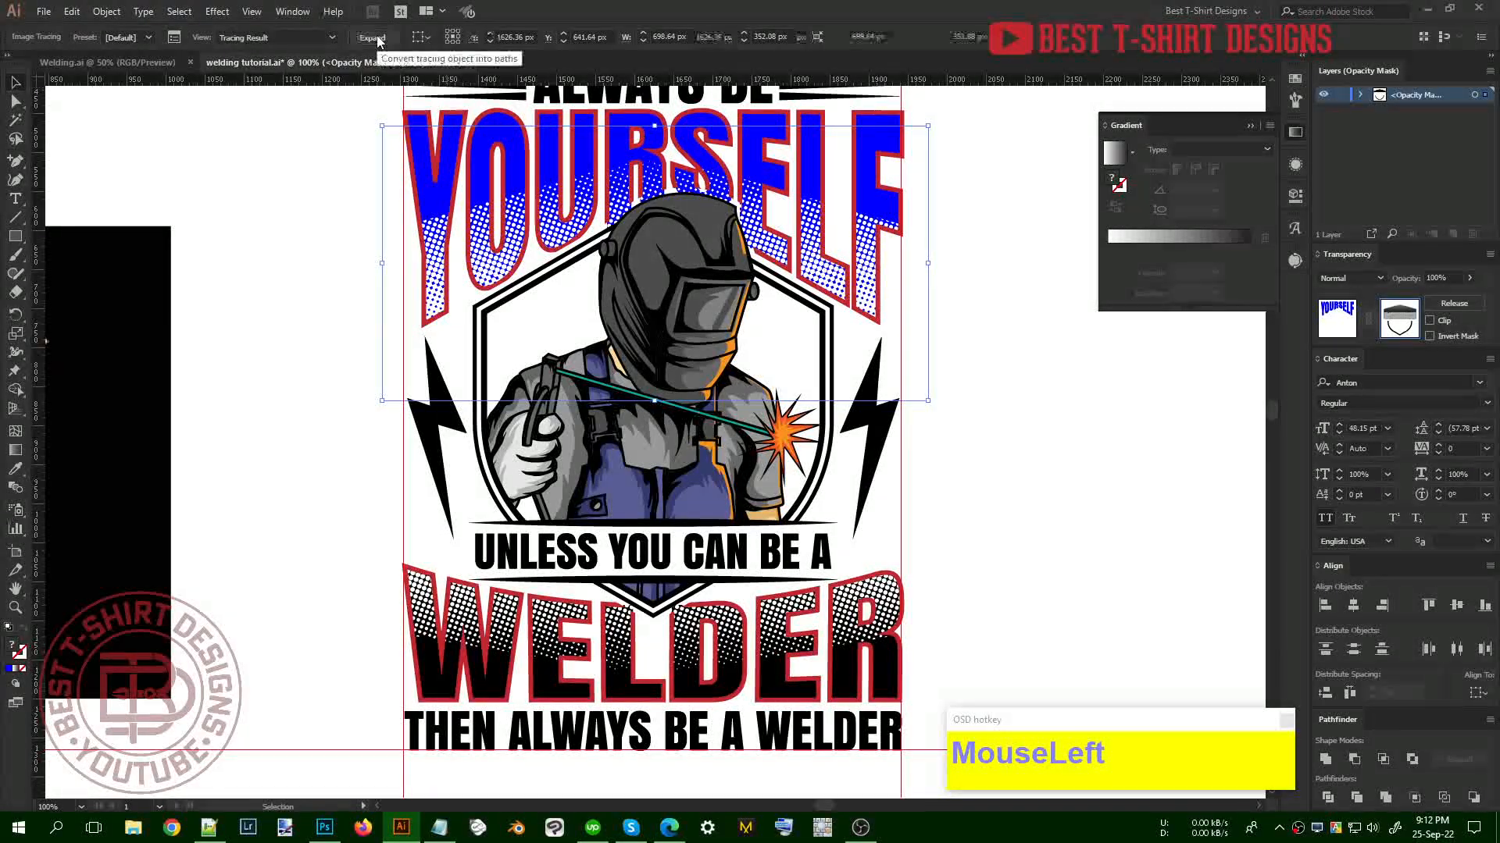
left_click(1094, 433)
scroll(1094, 433, "up", 1)
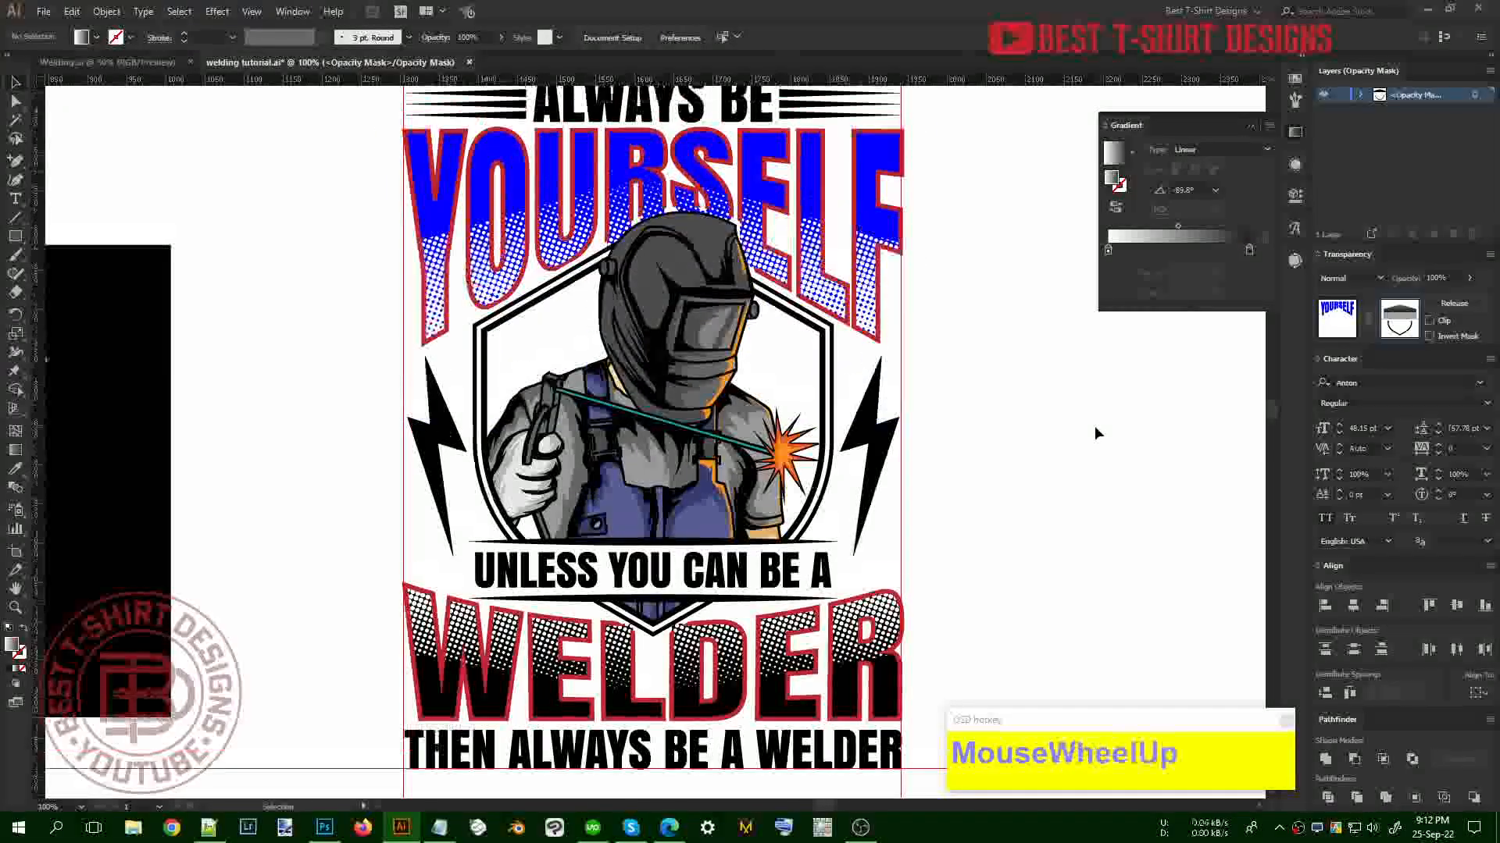
left_click(1334, 316)
scroll(652, 336, "down", 1, "alt")
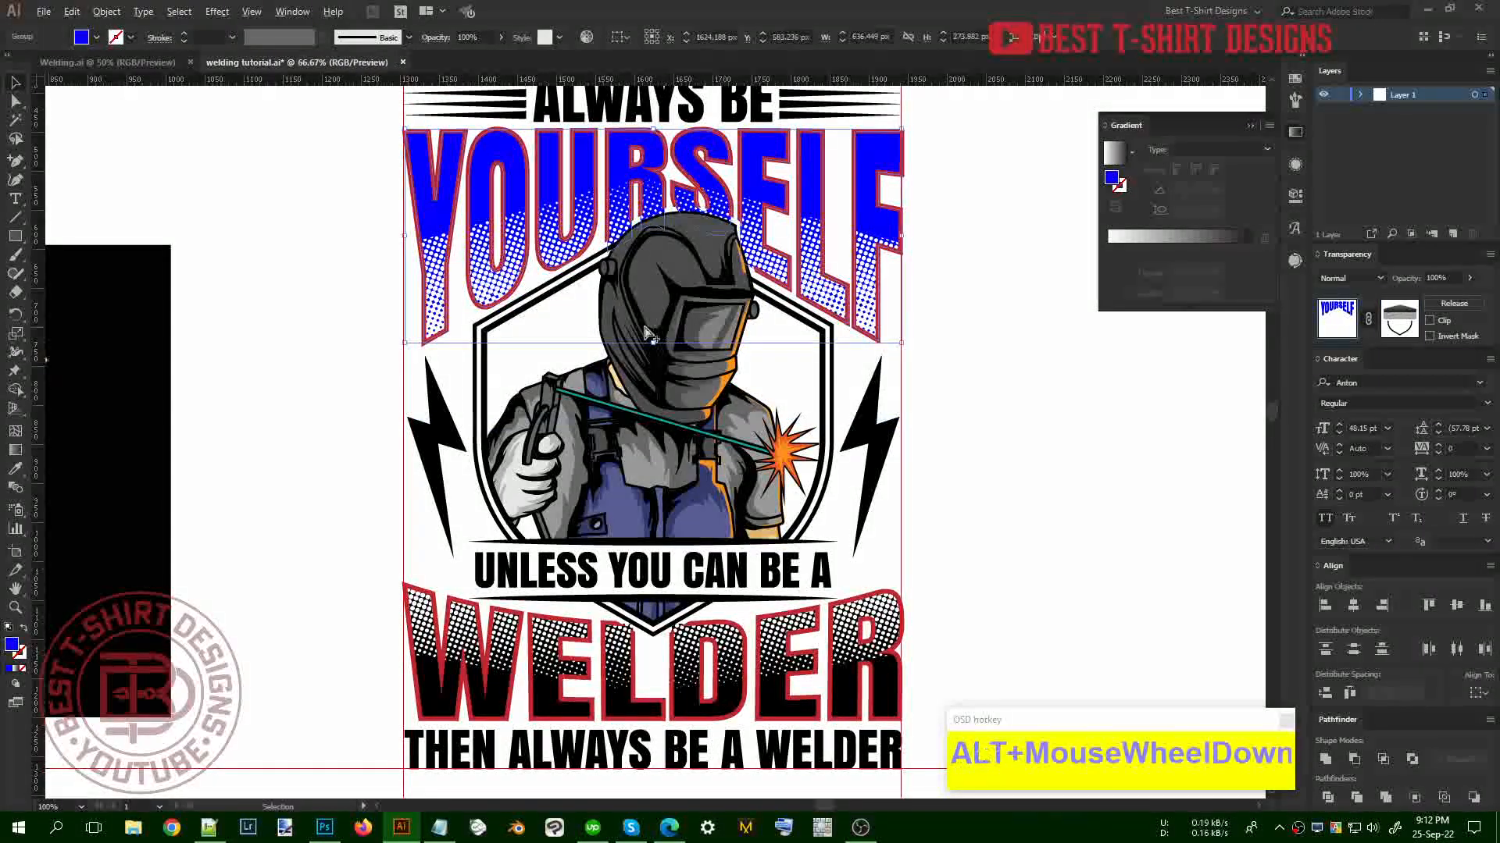
left_click(916, 491)
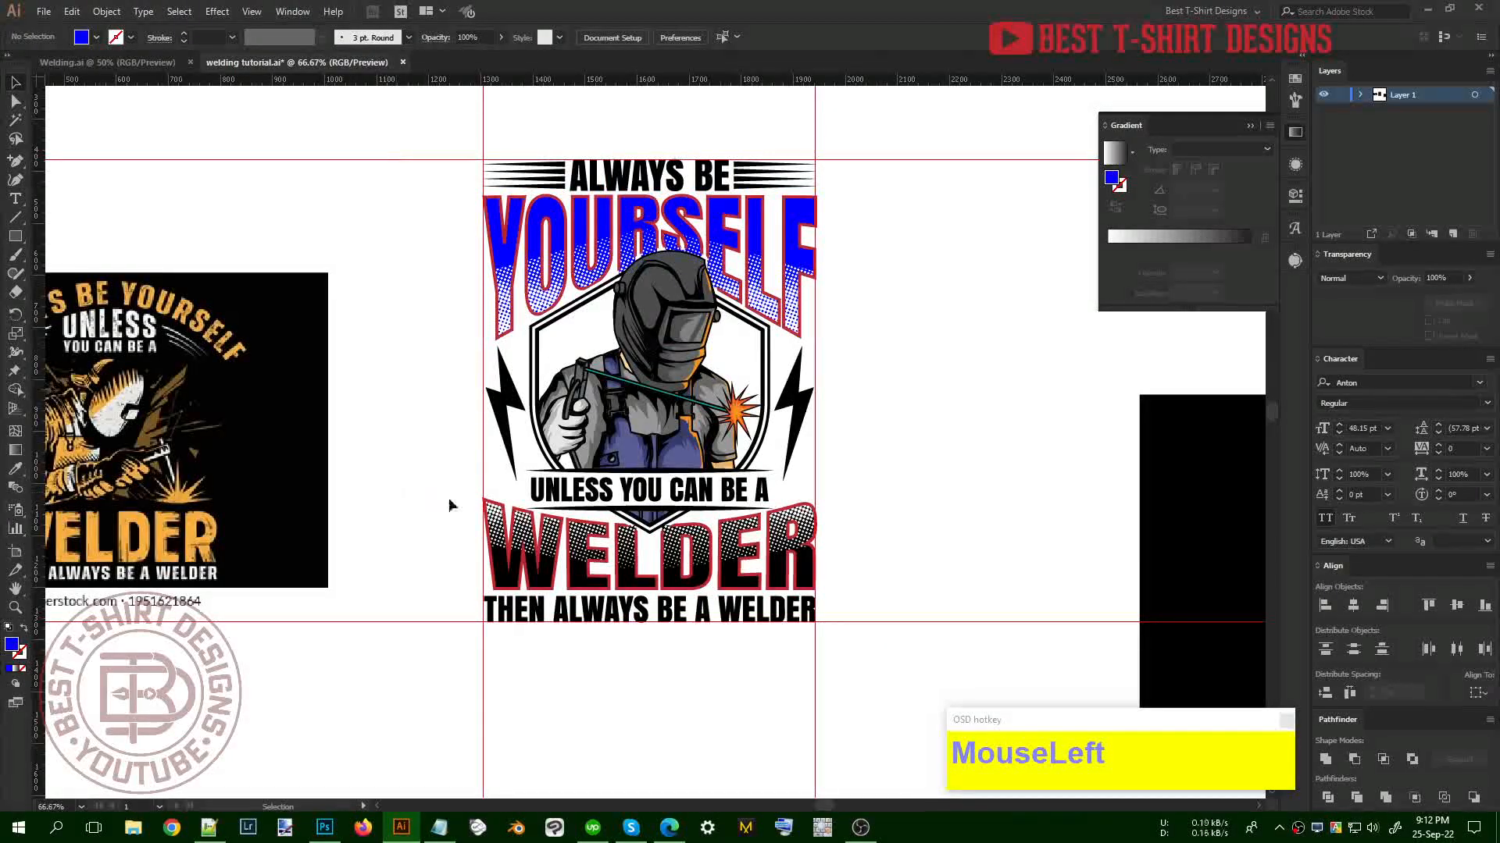
Draw a square of about 54 px over the right lightning bolt and fill it with the spark's outer red-orange
scroll(747, 416, "up", 2, "alt")
left_click(807, 452)
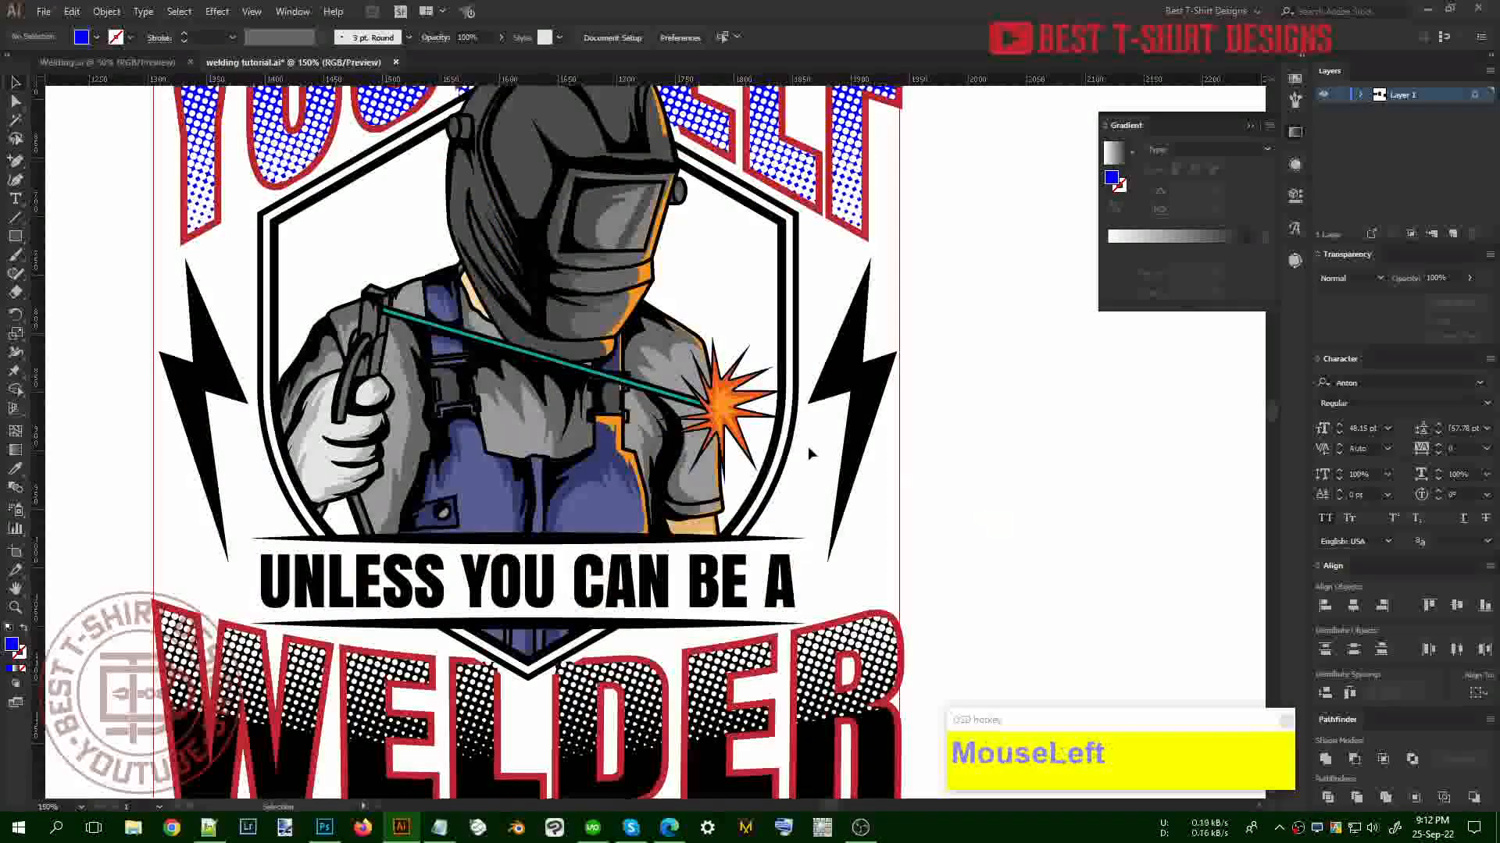
scroll(863, 469, "up", 2, "alt")
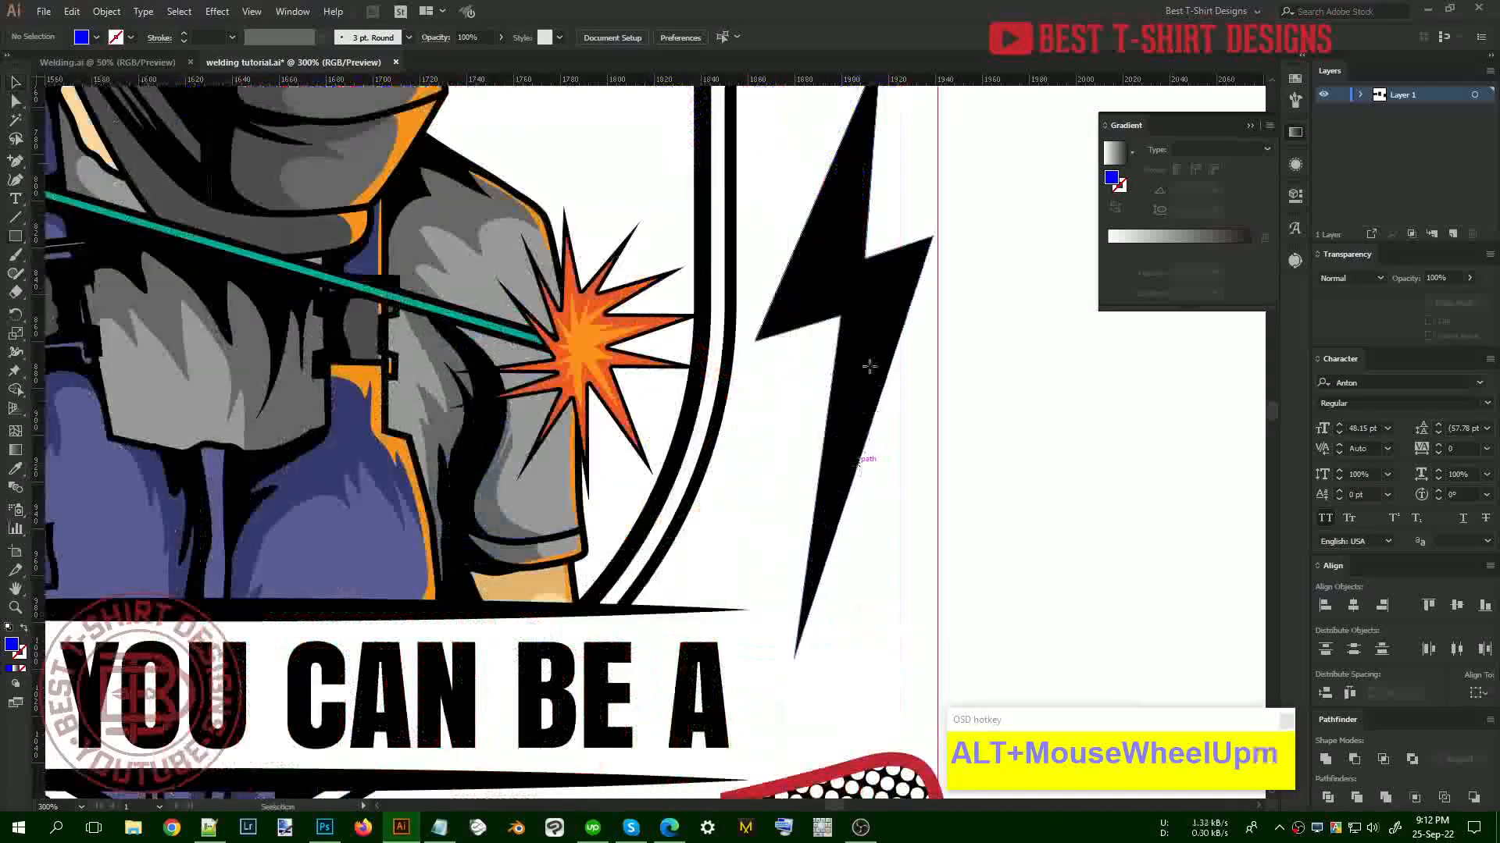
key("m")
left_click_drag(795, 307, 924, 435)
key("shift+i")
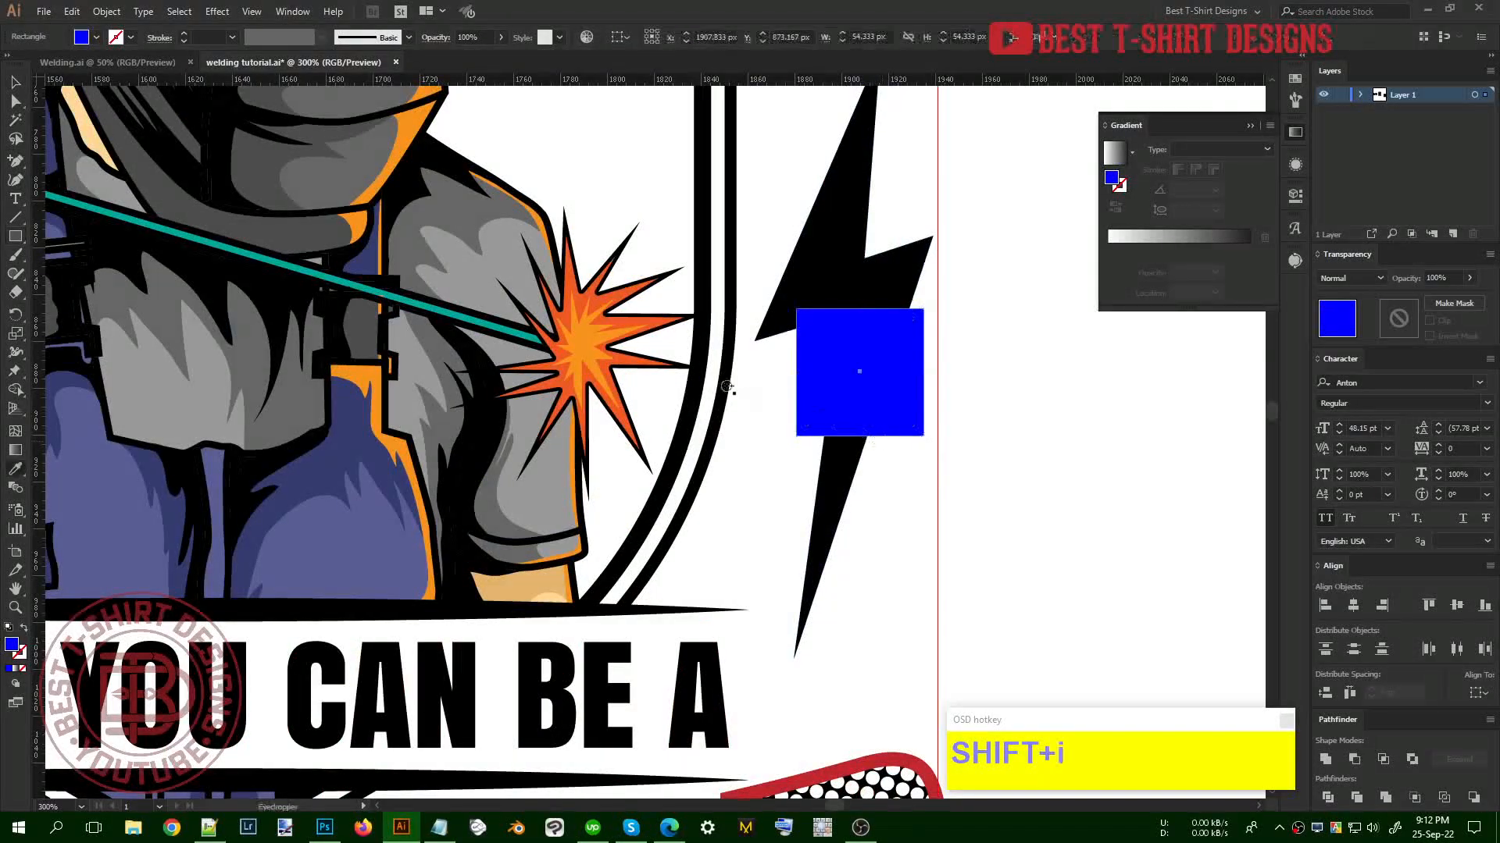
left_click(581, 300)
key("v")
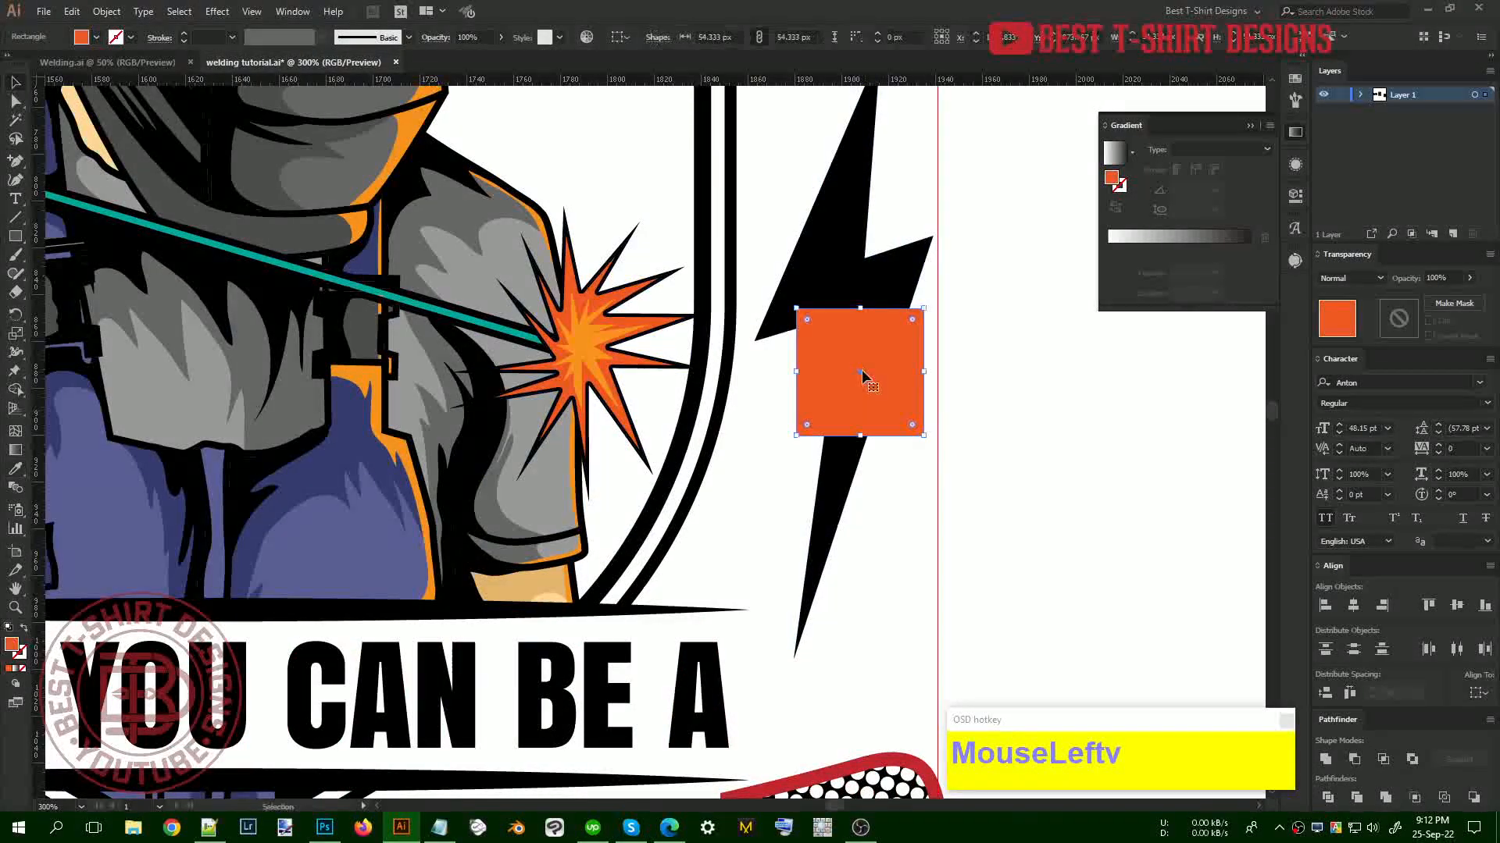
Duplicate the red-orange square just below itself and fill the copy with the spark's inner orange
left_click_drag(863, 373, 868, 514, "alt")
key("alt+i")
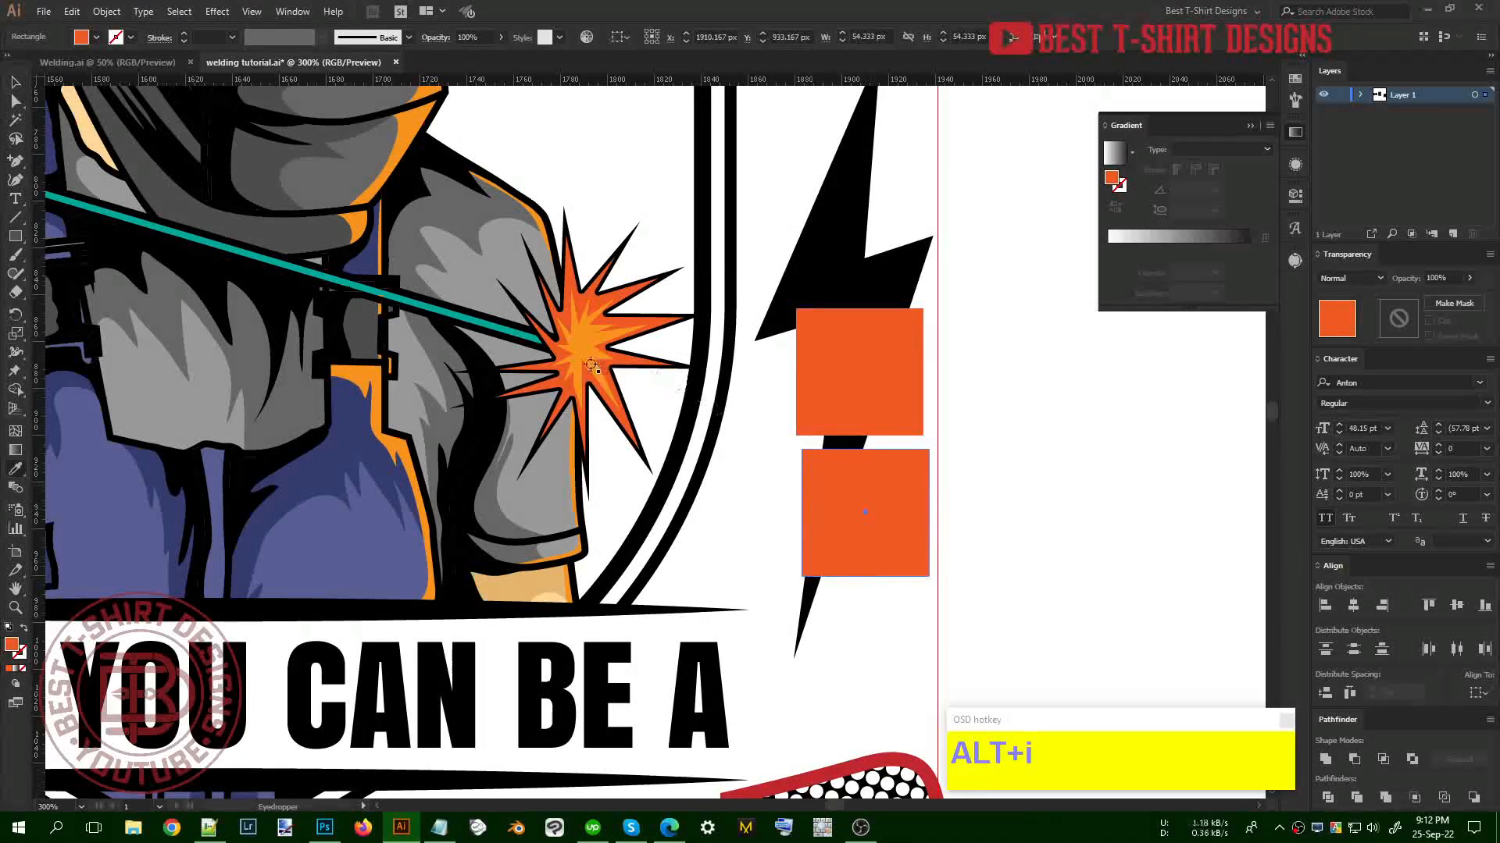
left_click(589, 361)
key("v")
scroll(895, 453, "down", 2)
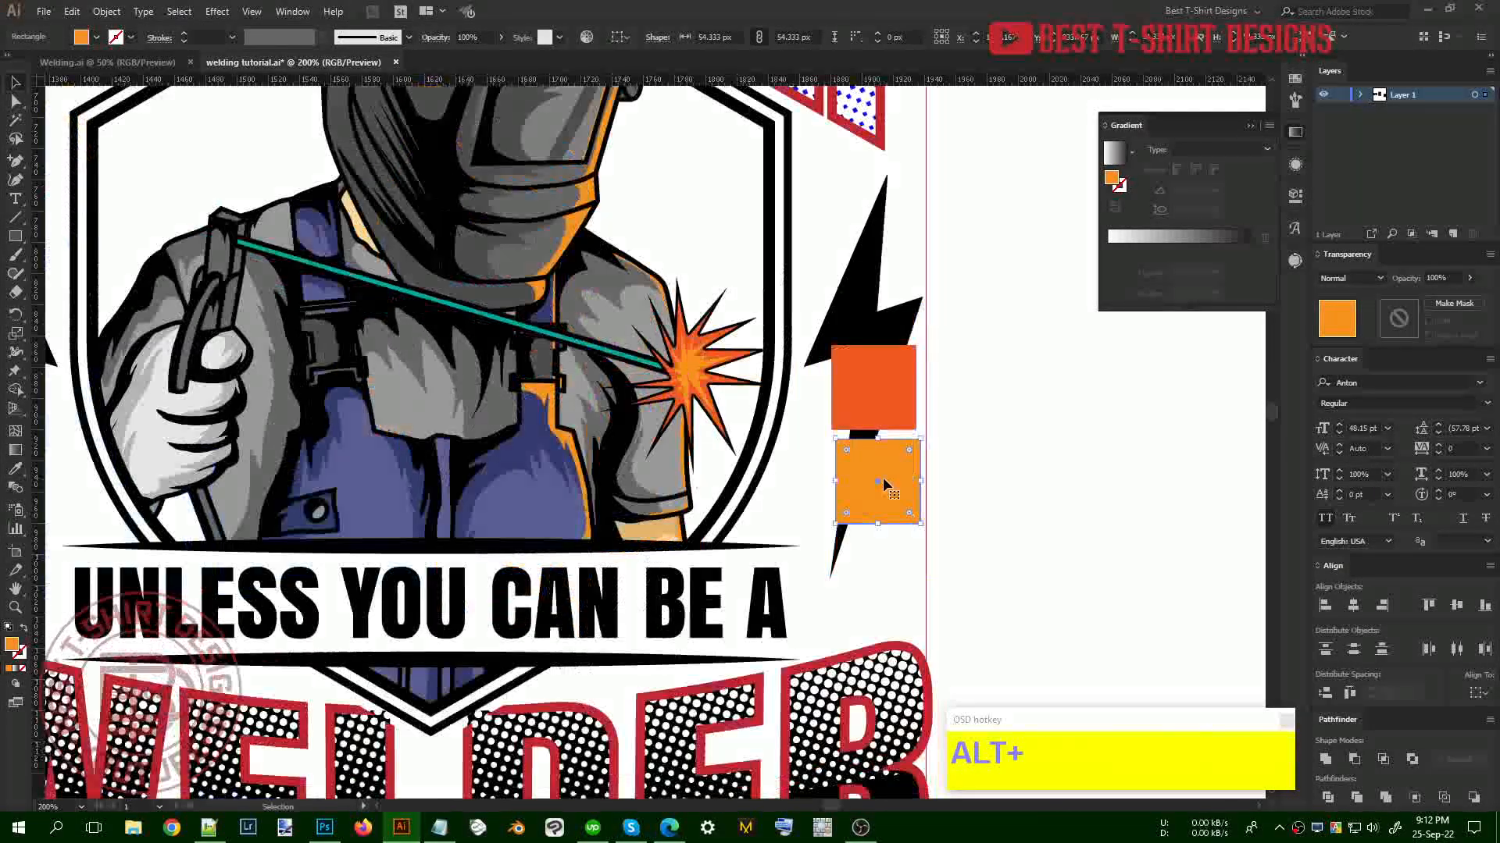
Duplicate the orange square below itself and fill the copy with the light grey of the welder's glove
left_click_drag(883, 479, 867, 597, "alt")
key("i")
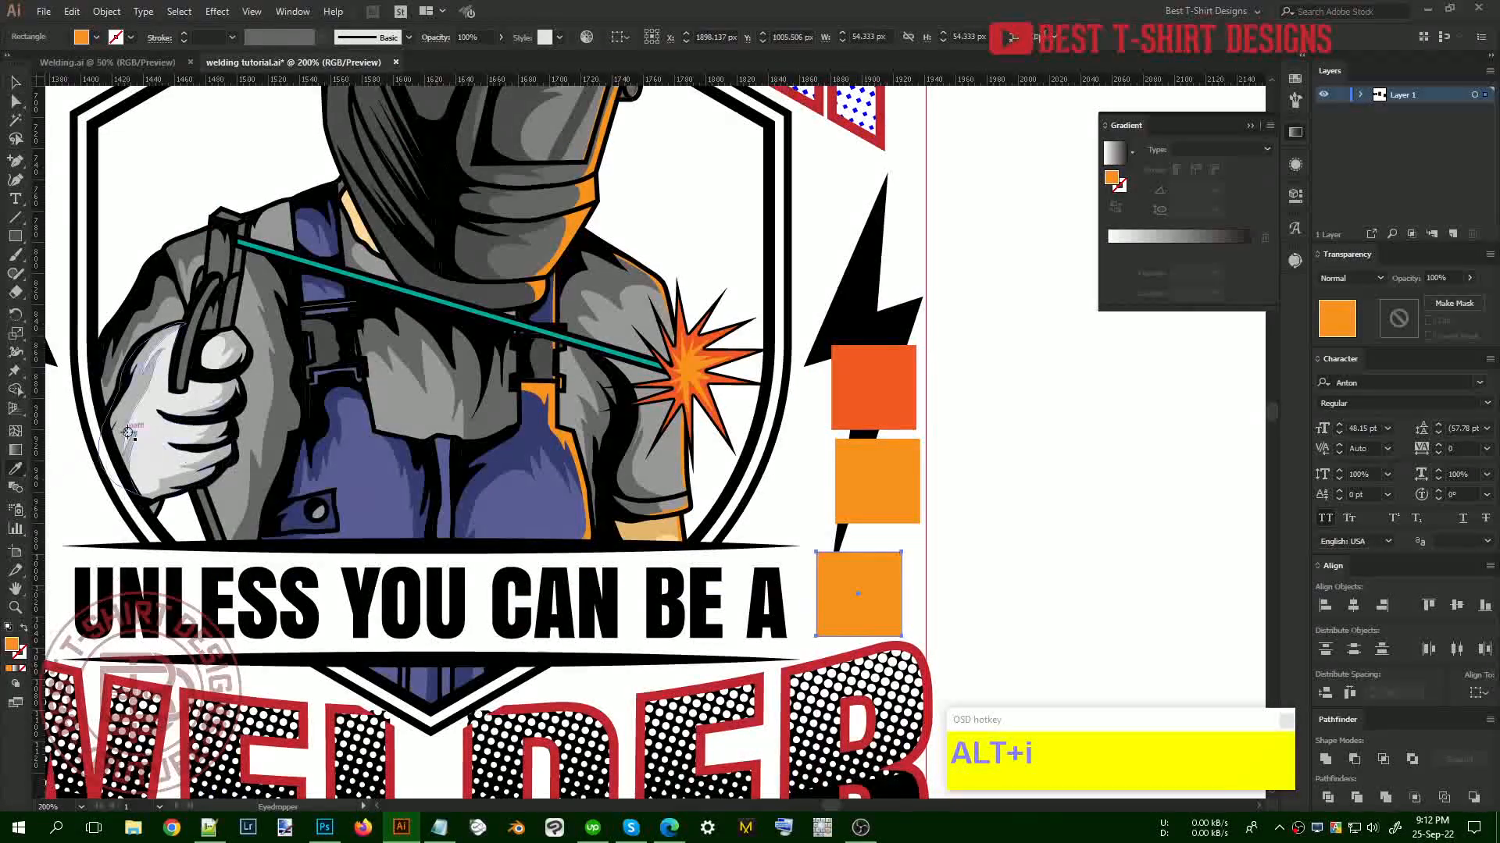
left_click(149, 439)
scroll(781, 500, "down", 1)
scroll(781, 500, "down", 1)
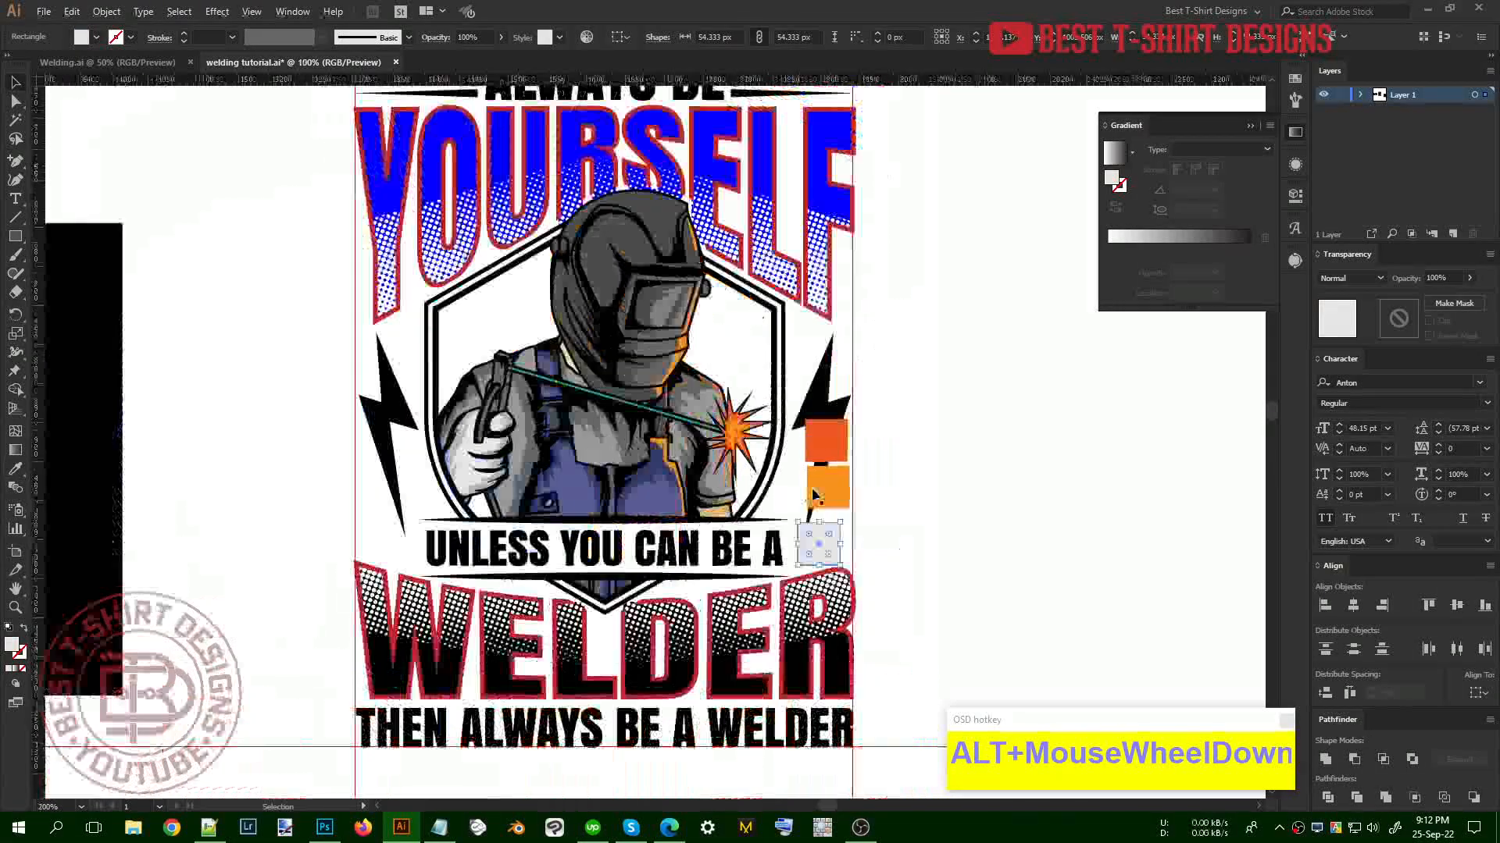
Move the three colour squares together off the lightning bolt to the empty area right of the design
left_click(828, 488, "shift")
left_click(822, 451, "shift")
left_click_drag(822, 452, 969, 451)
left_click_drag(953, 353, 916, 253)
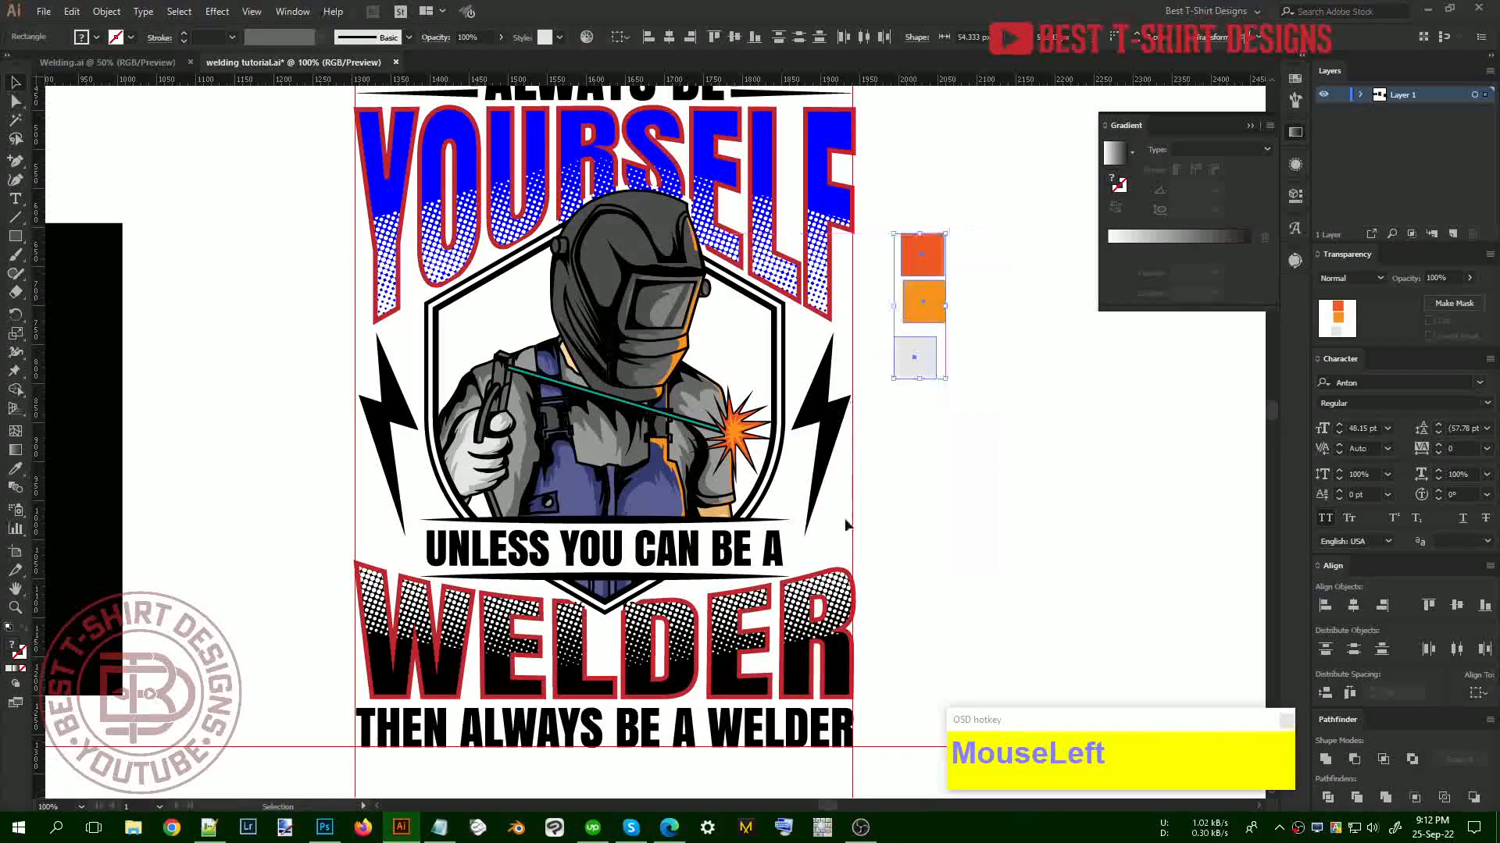
Recolour the blue YOURSELF and black WELDER halftone lettering with the orange of the middle colour square
left_click(823, 203)
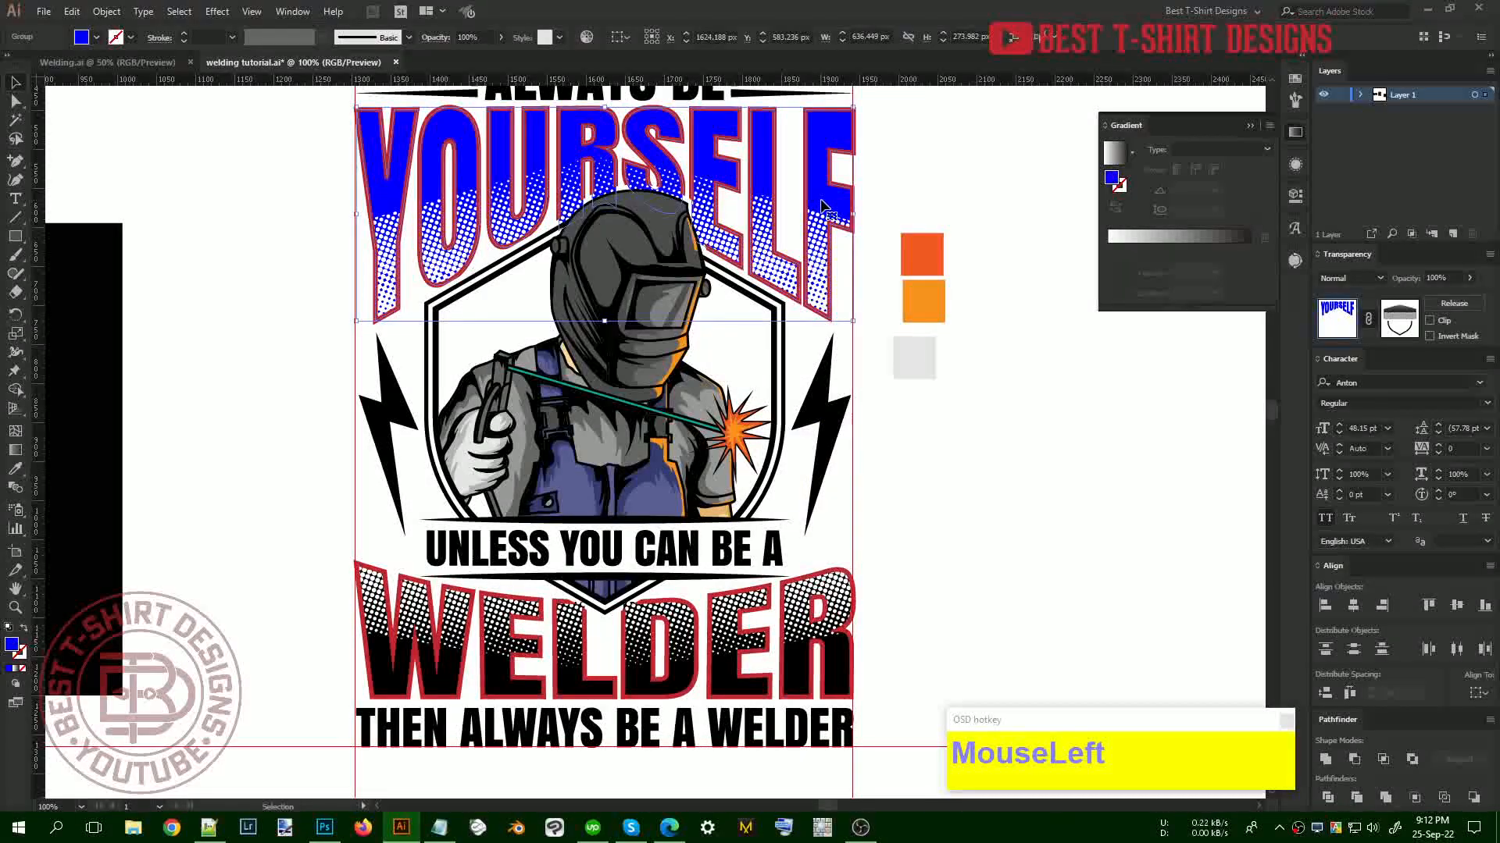
key("i")
left_click(923, 303)
key("v")
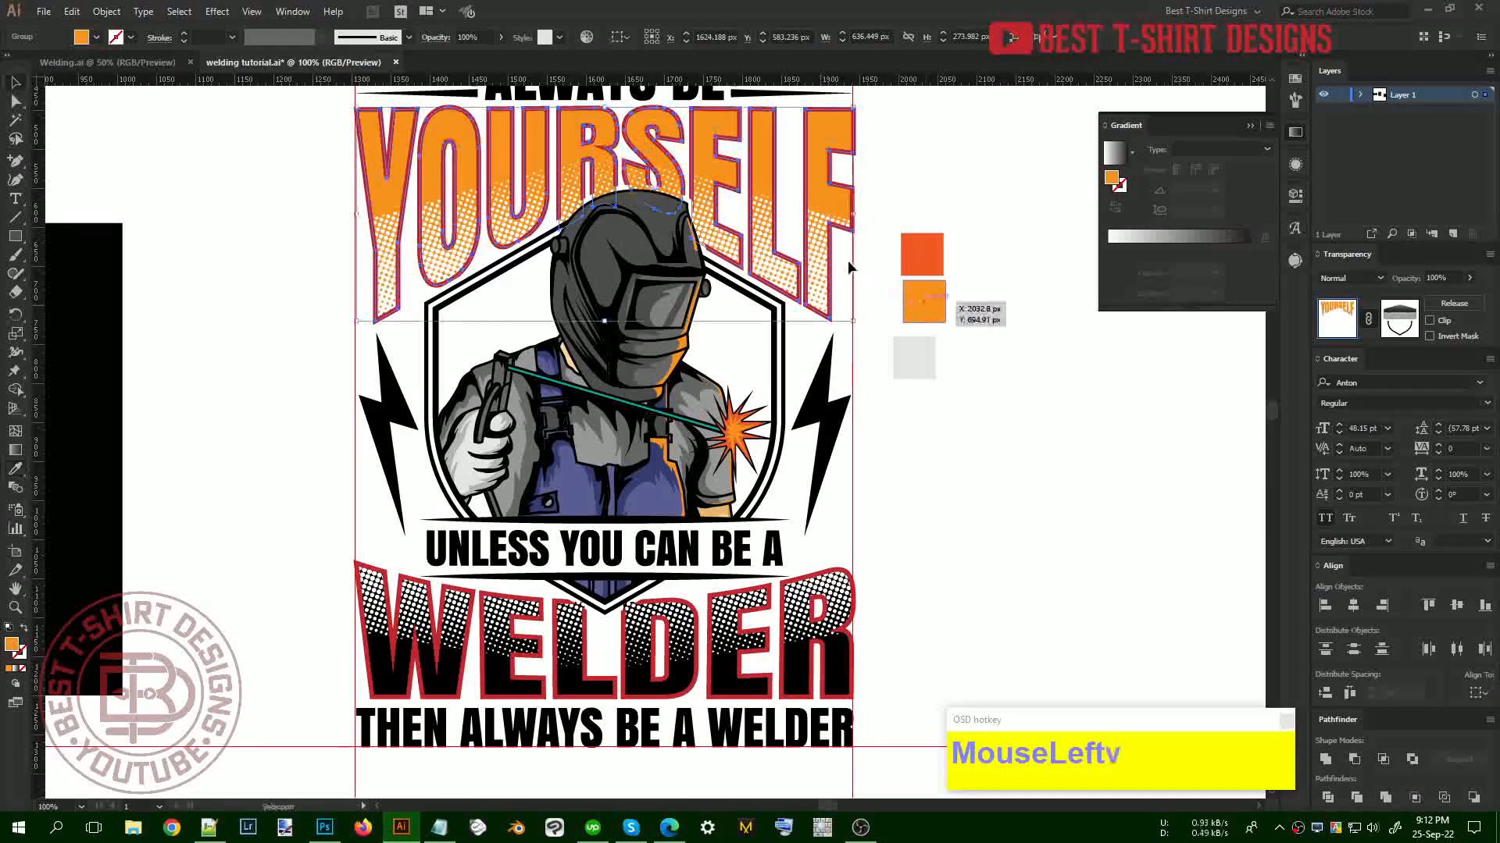
left_click(832, 596)
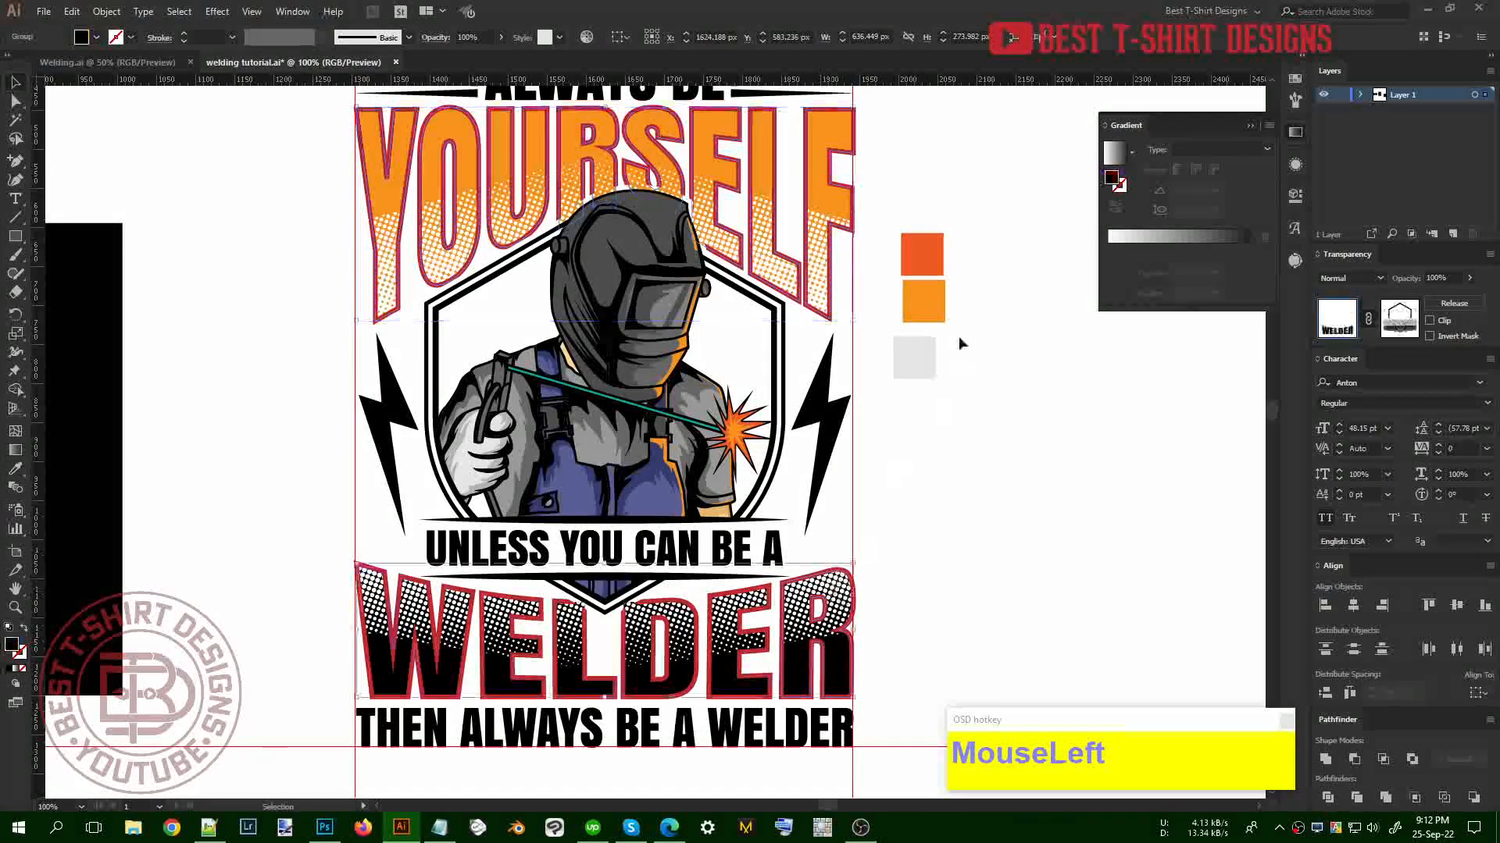
key("i")
left_click(934, 297)
key("v")
Recolour the outlines of the YOURSELF and WELDER lettering with the red-orange swatch as a 7 pt stroke
left_click(832, 289)
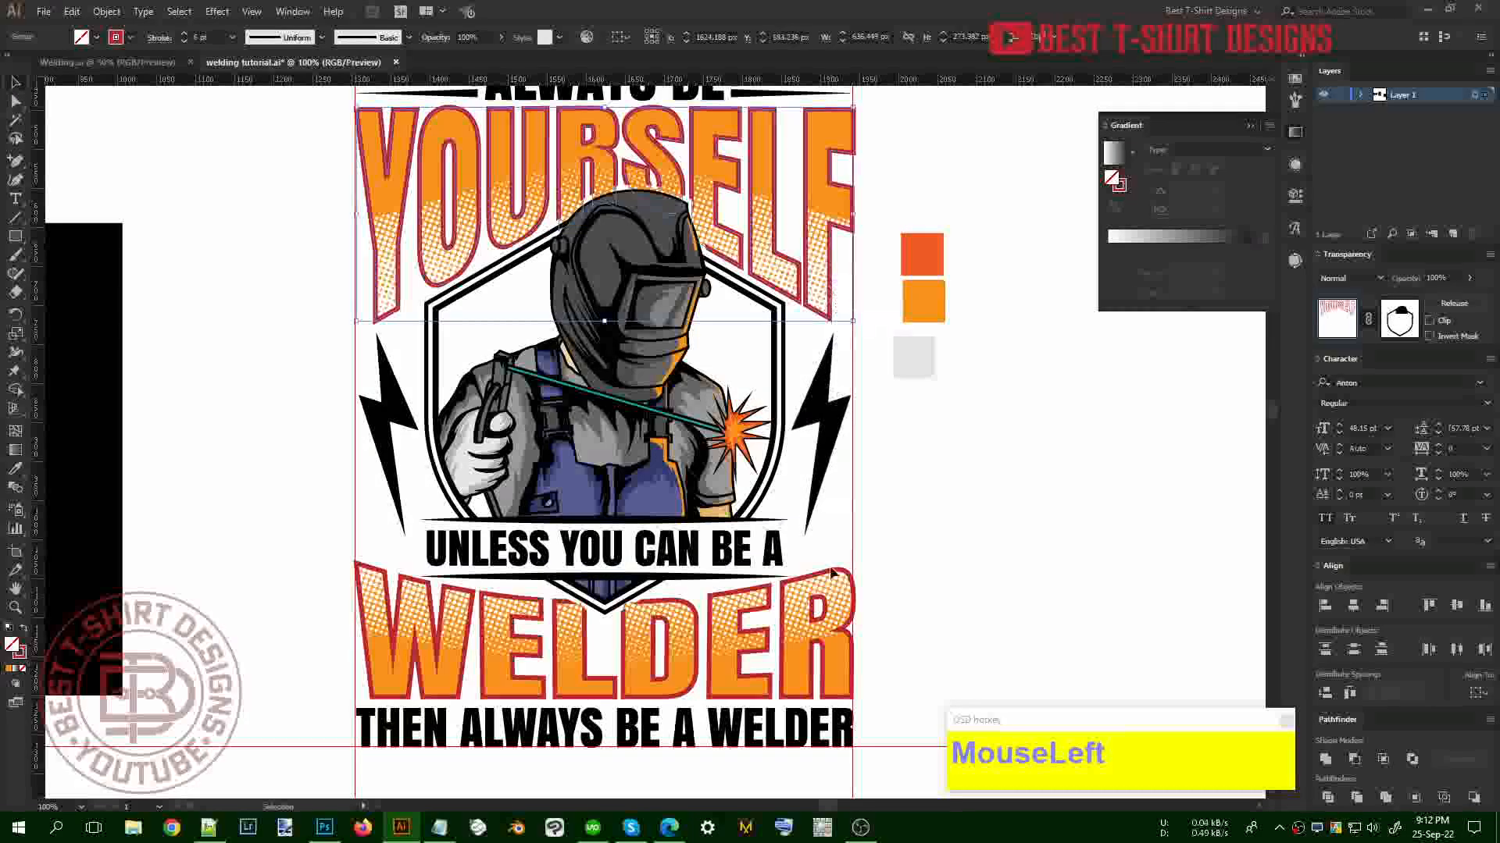
left_click(846, 577, "shift")
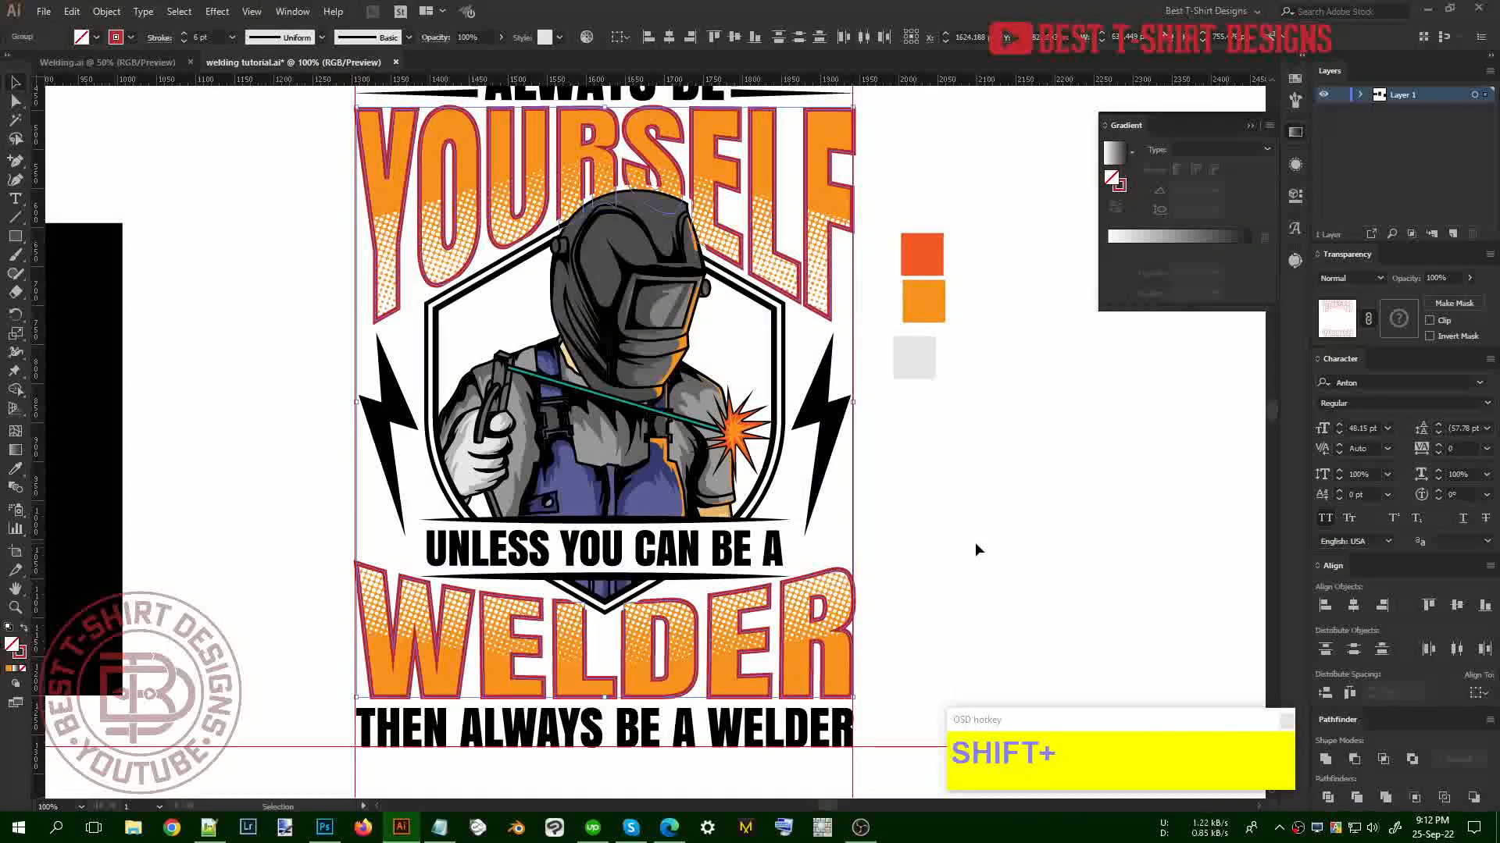
key("i")
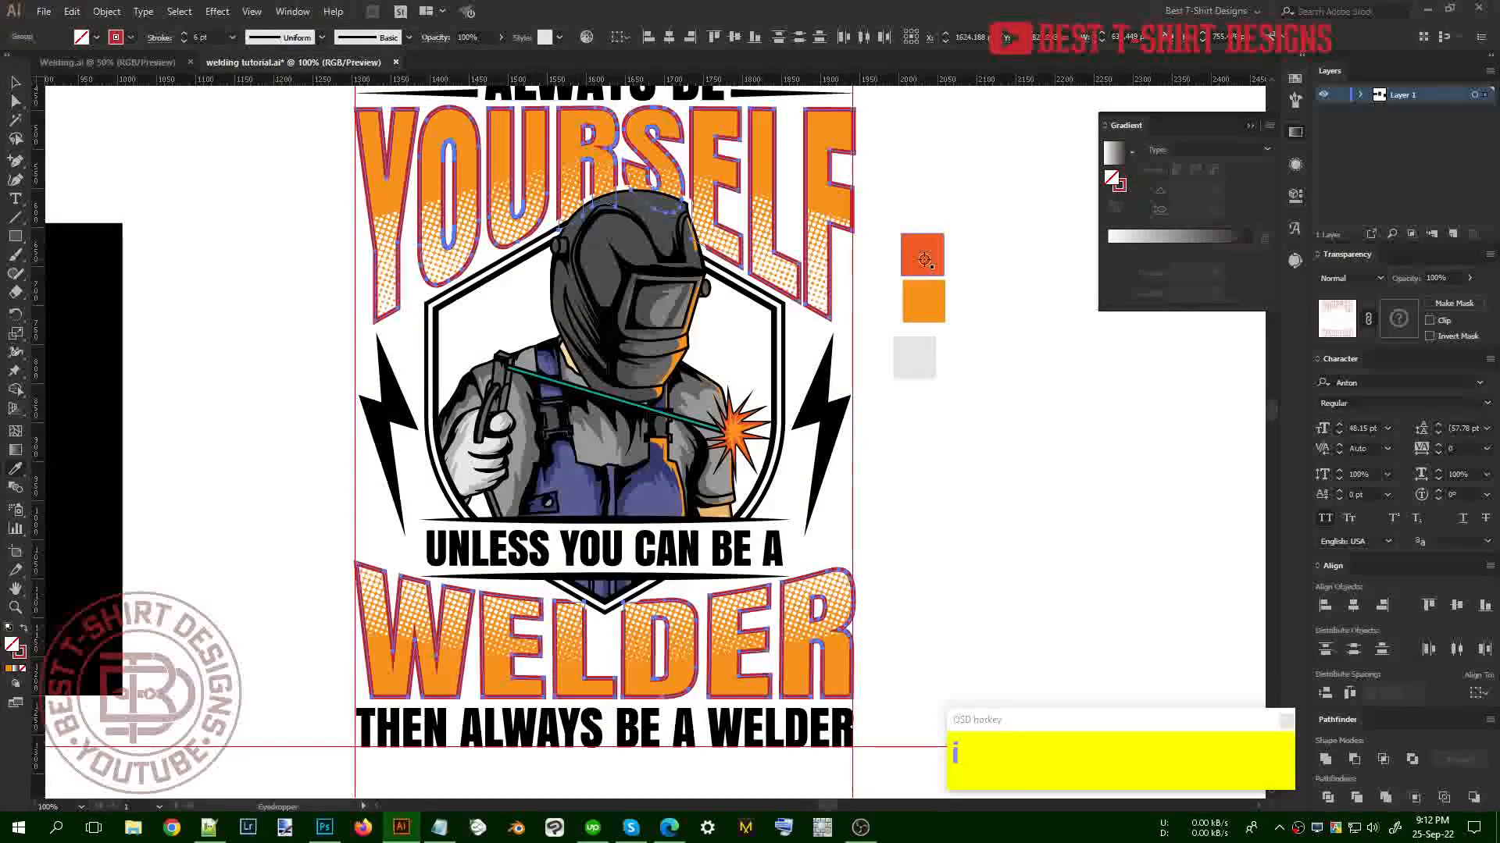
left_click(924, 259)
key("shift+x")
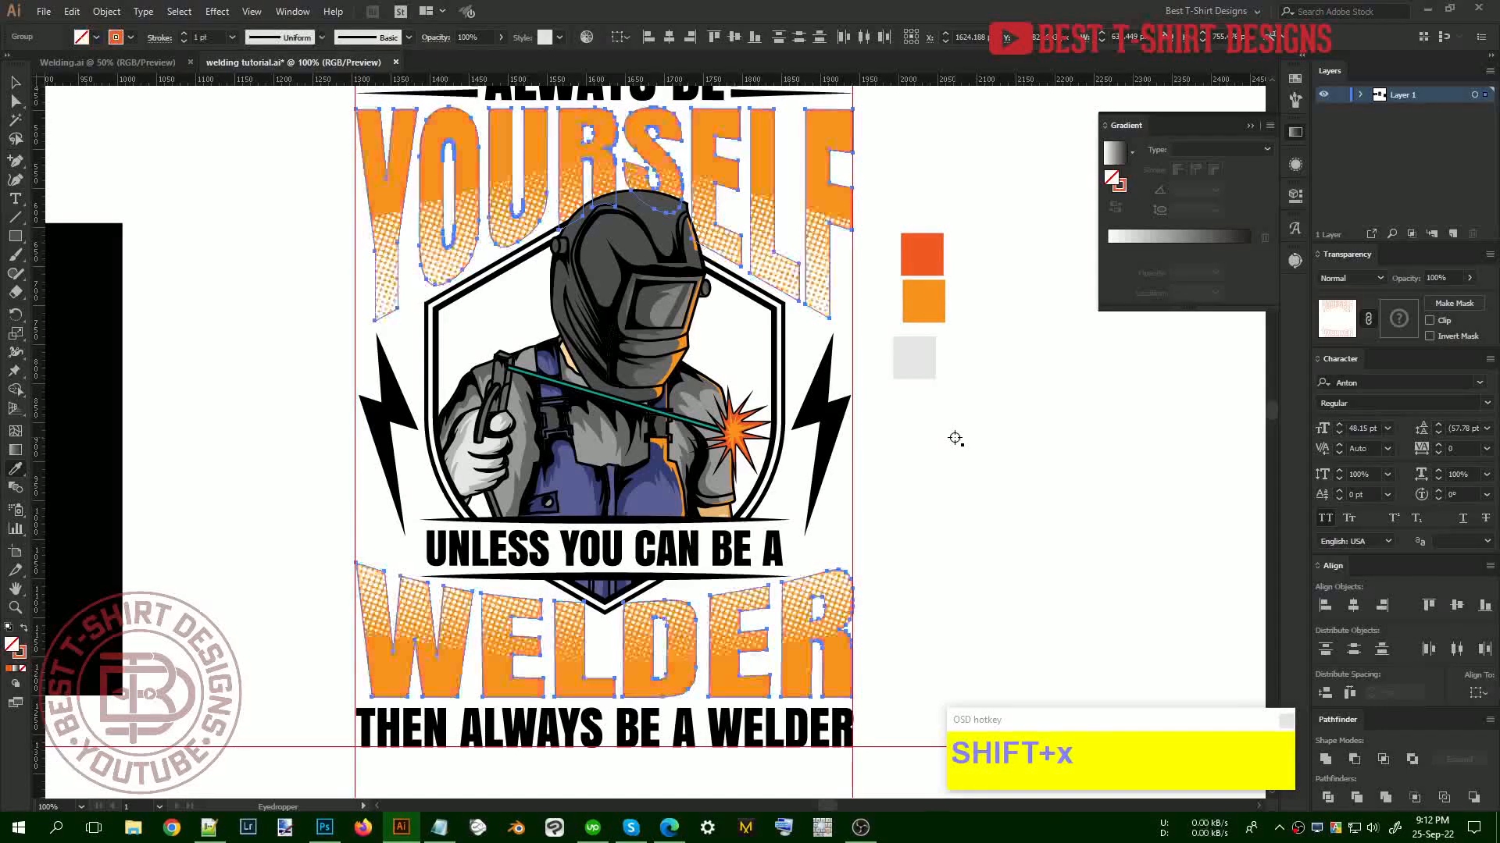
key("v")
scroll(202, 35, "down", 3)
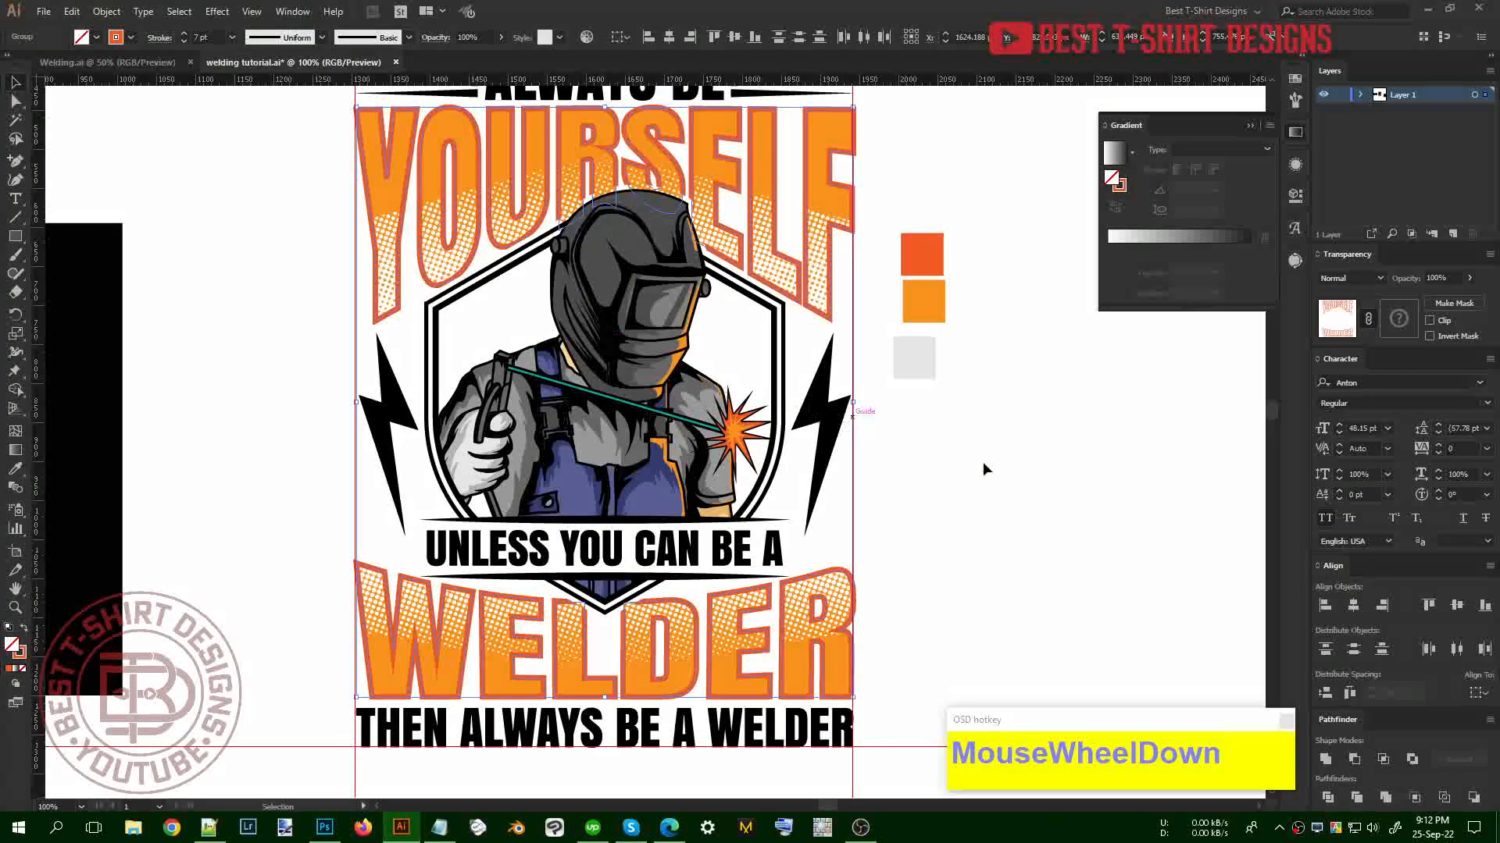
Give the YOURSELF and WELDER outlines the light grey swatch colour as a 7 pt stroke and deselect them
key("i")
left_click(916, 359)
key("shift+x")
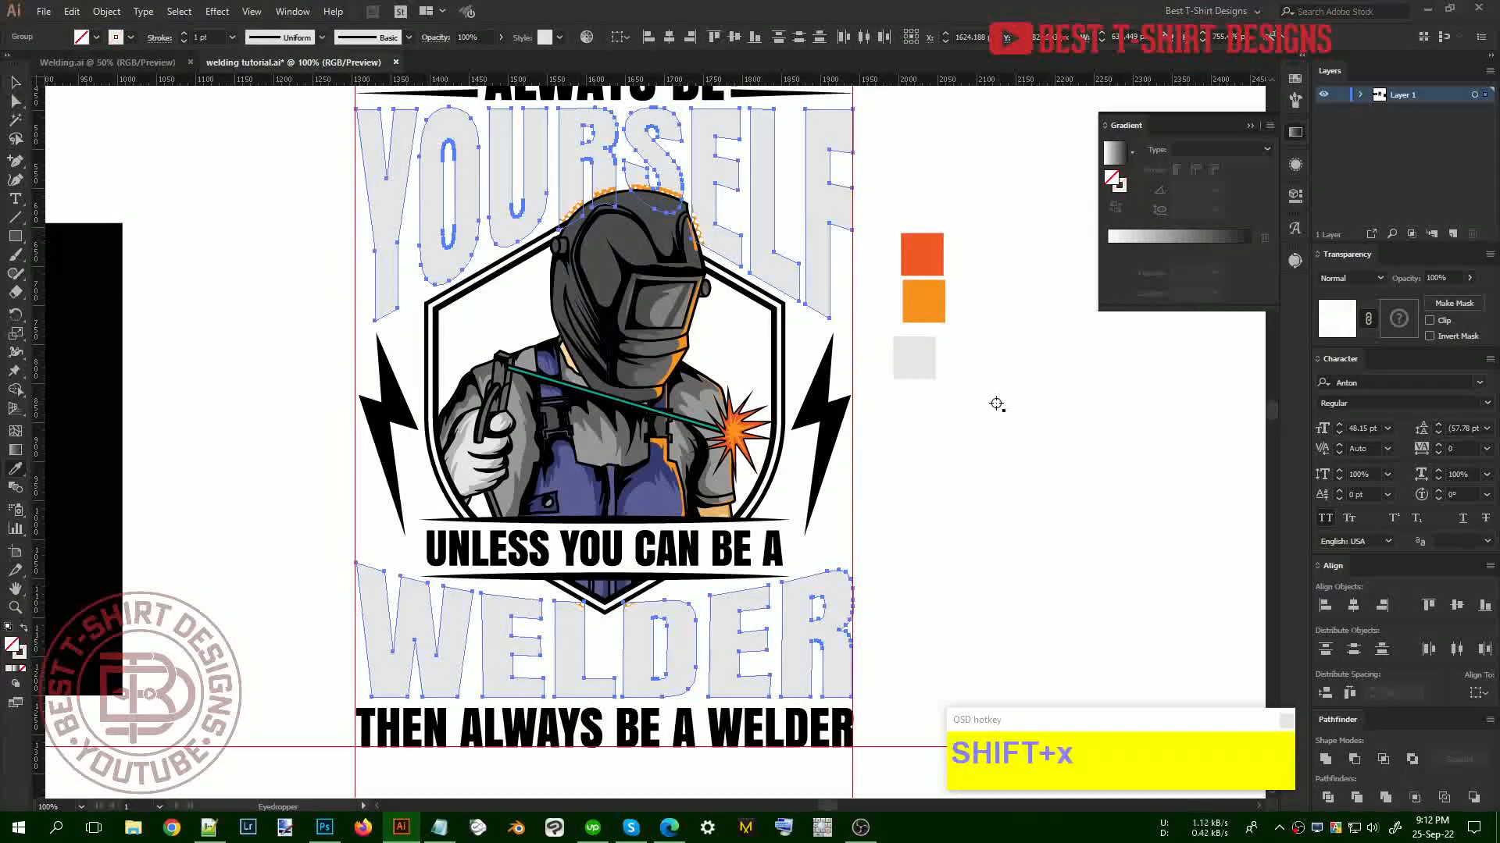
scroll(205, 35, "up", 2)
scroll(205, 34, "down", 1)
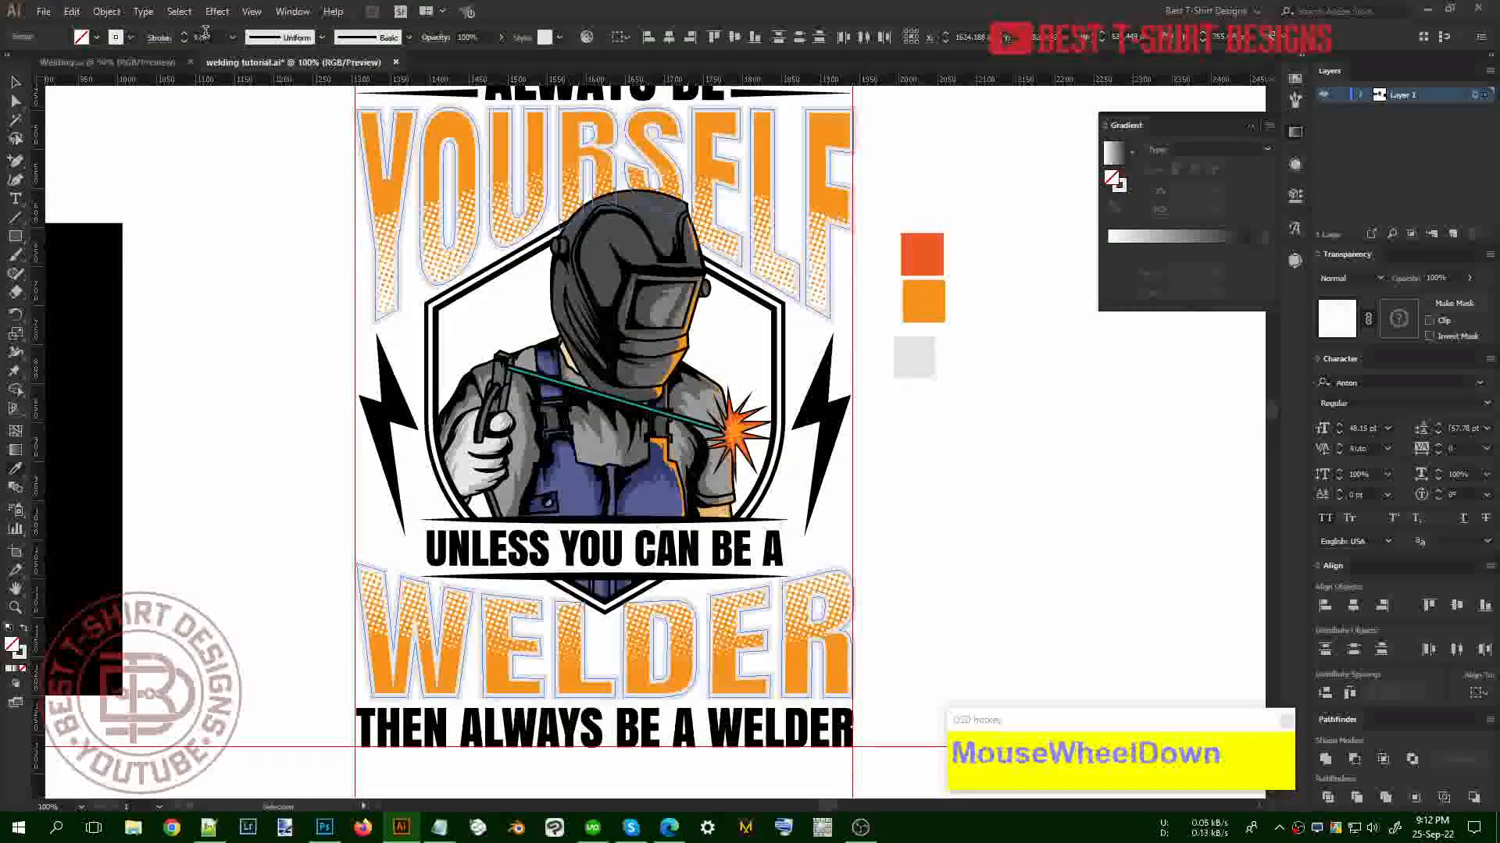
scroll(204, 35, "down", 1)
key("v")
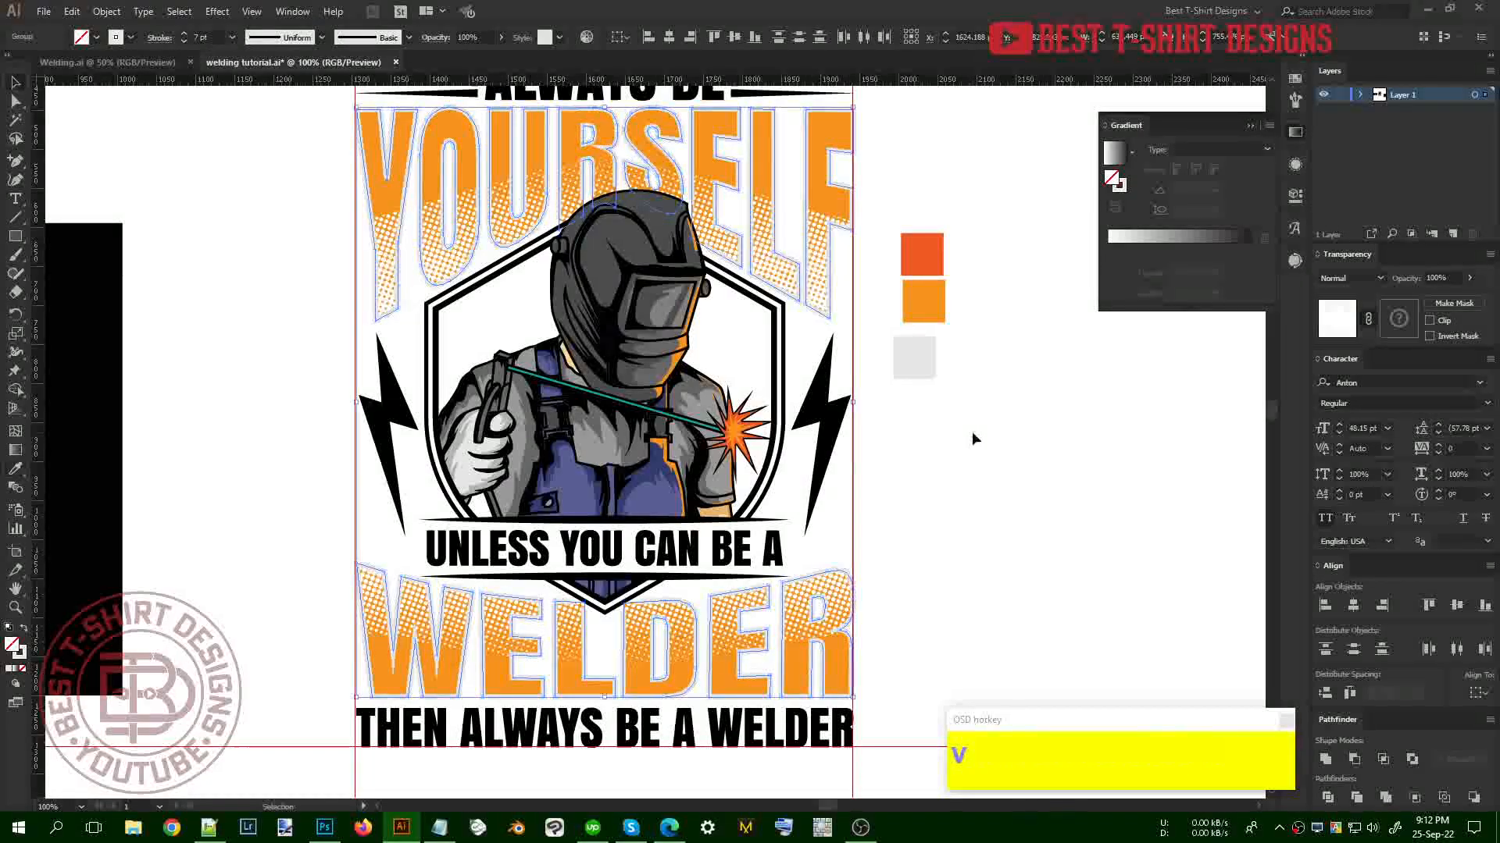
left_click(971, 435)
Fill the ALWAYS BE text at the top of the design with the red-orange swatch colour
scroll(589, 630, "down", 1)
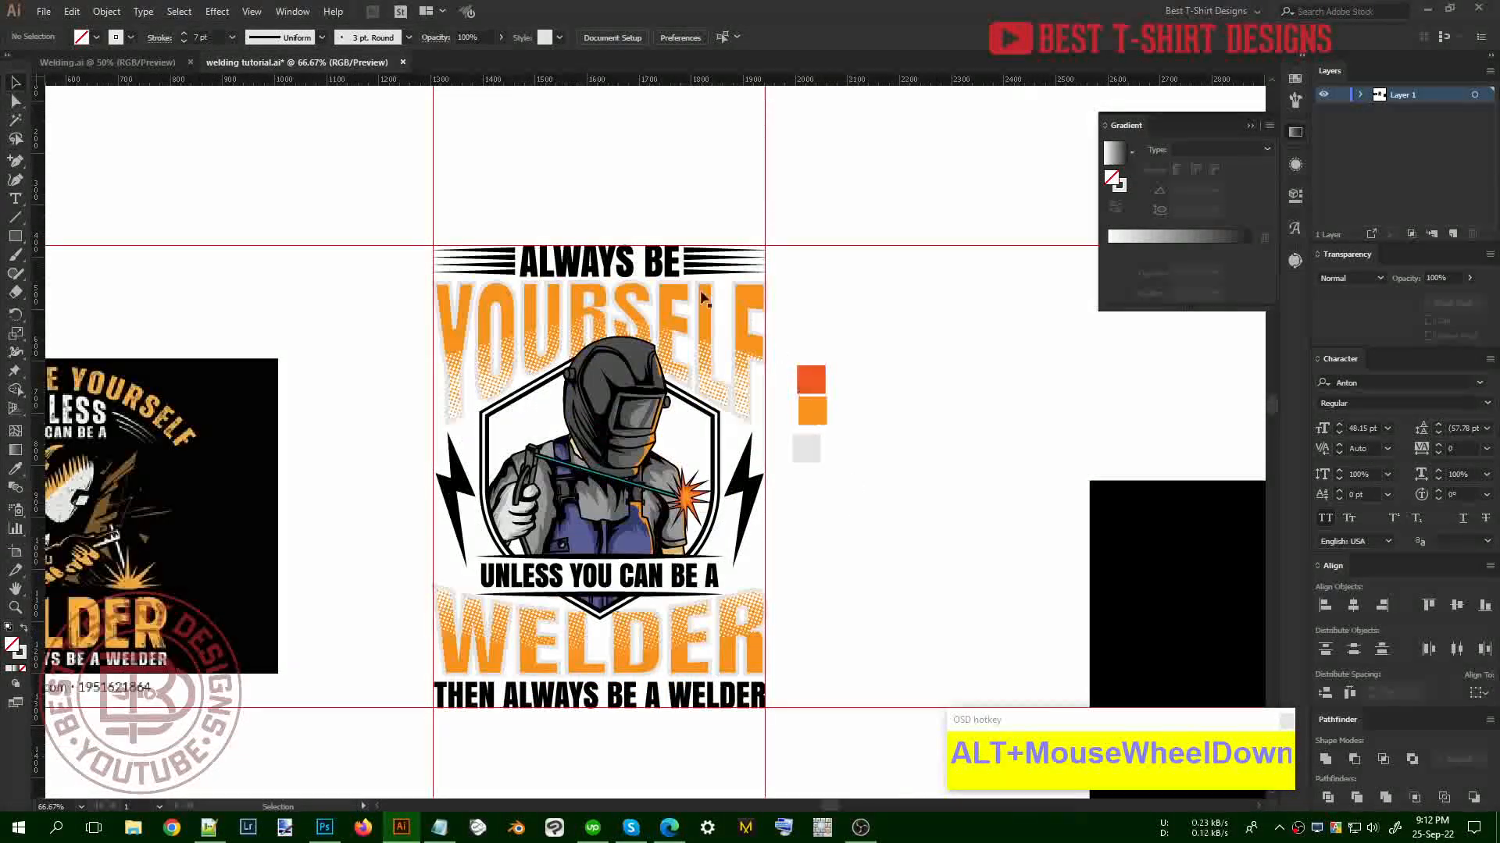
left_click(697, 304)
key("i")
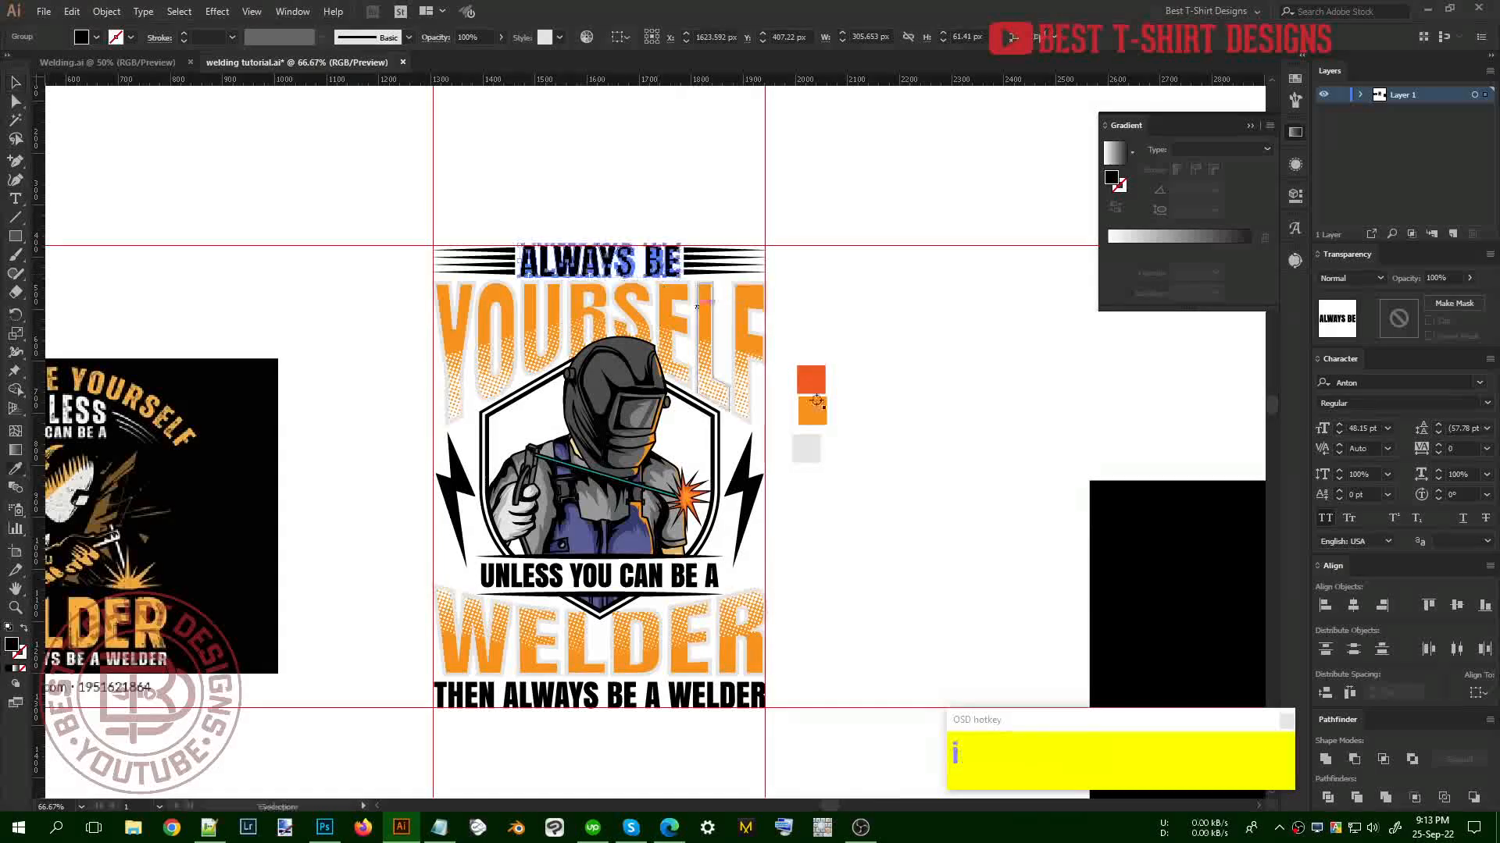
left_click(812, 386)
key("v")
Fill the striped ornaments on both sides of ALWAYS BE with the light grey swatch colour and deselect them
left_click(700, 274)
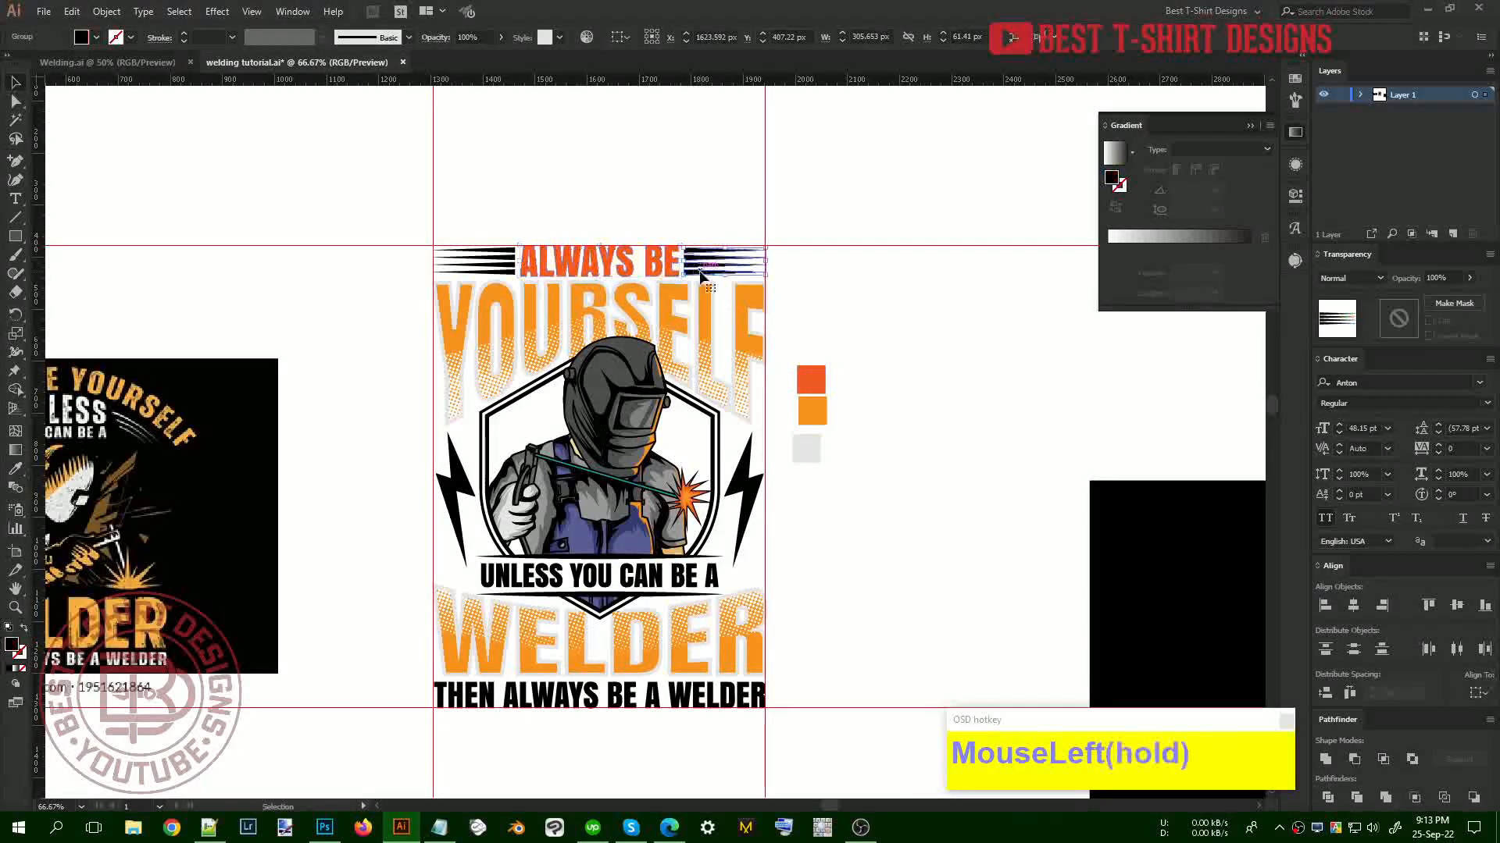
left_click(504, 270, "shift")
key("i")
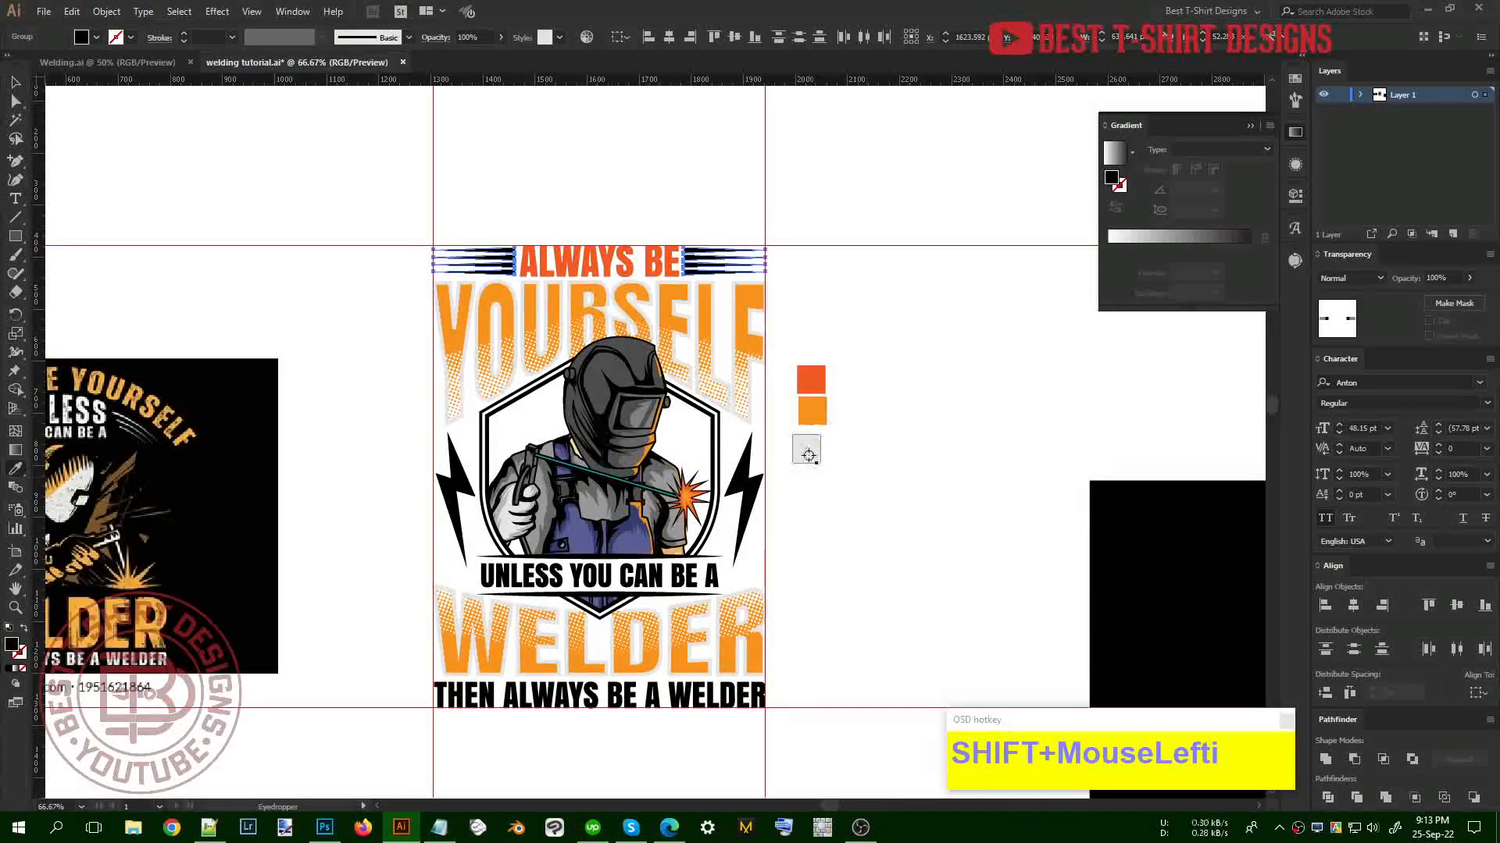
left_click(809, 456)
key("v")
left_click(910, 536)
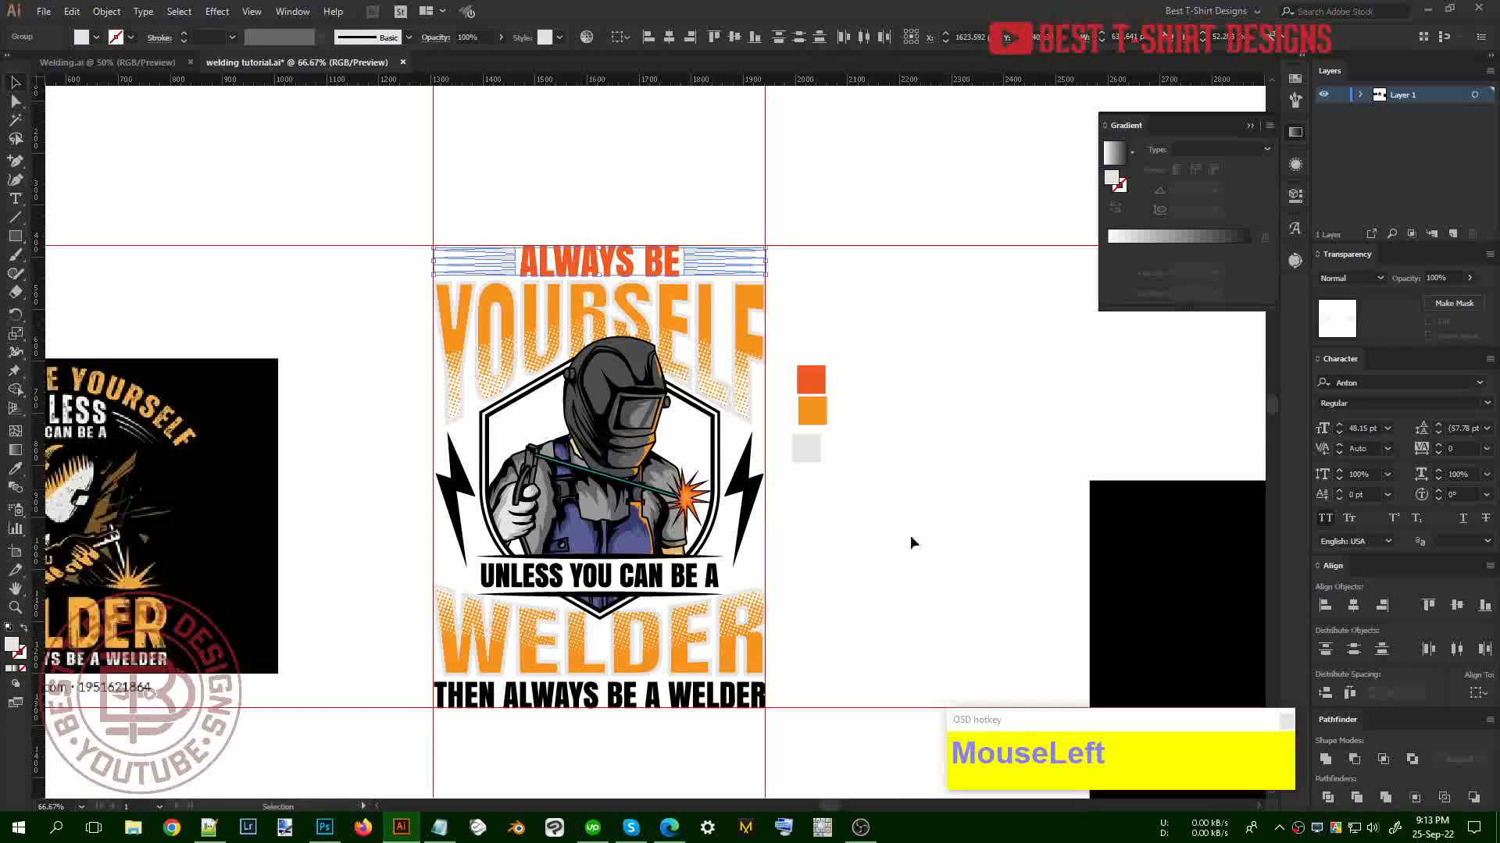
Fill the bottom line THEN ALWAYS BE A WELDER with the light grey swatch colour
left_click(737, 695)
key("i")
left_click(807, 451)
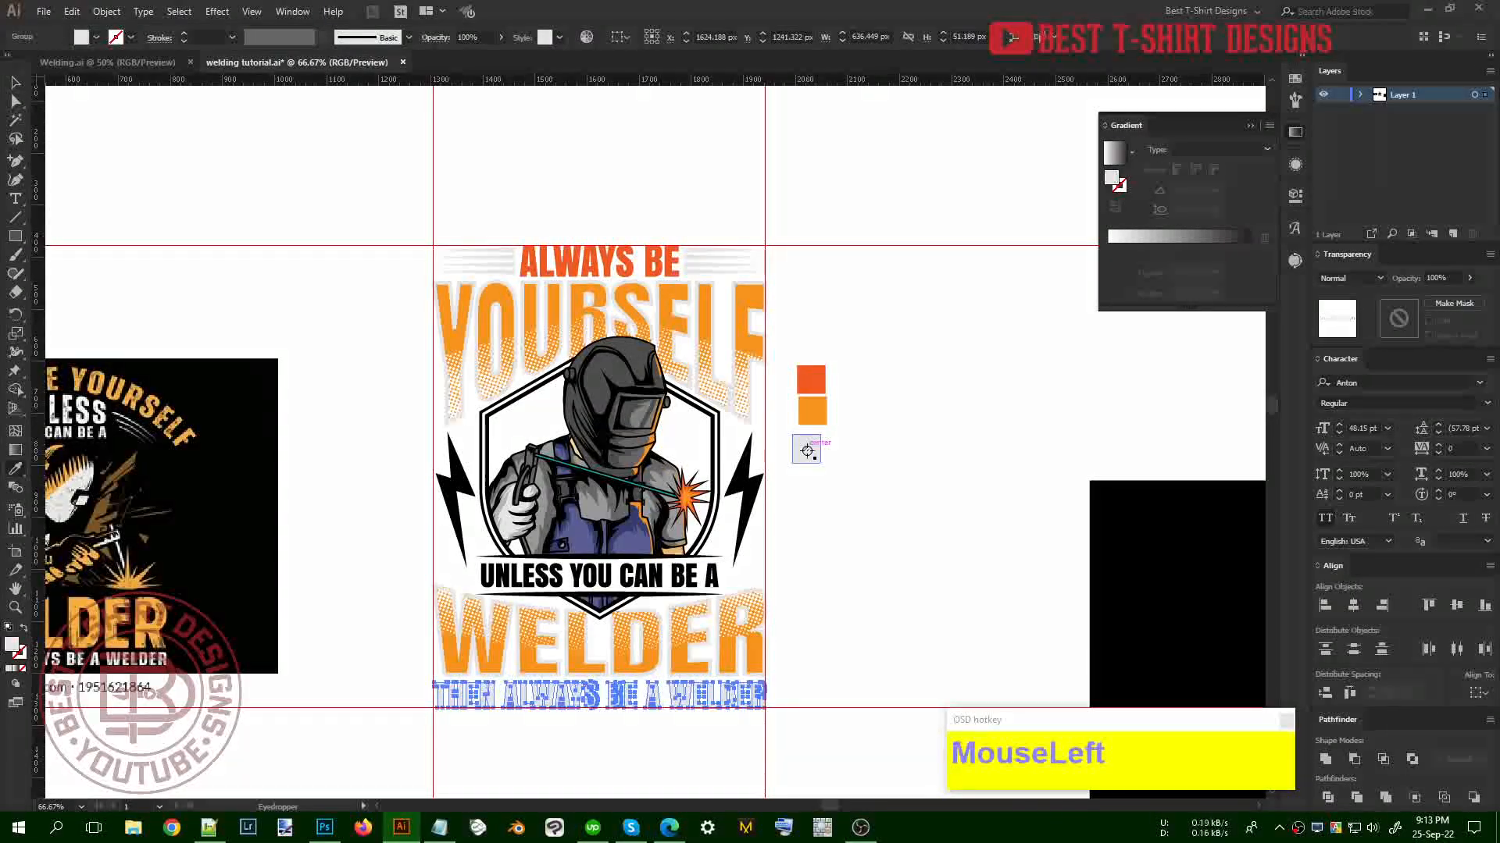
Isolate the UNLESS YOU CAN BE A group and fill its text with the red-orange swatch colour
left_click(709, 578)
double_click(707, 579)
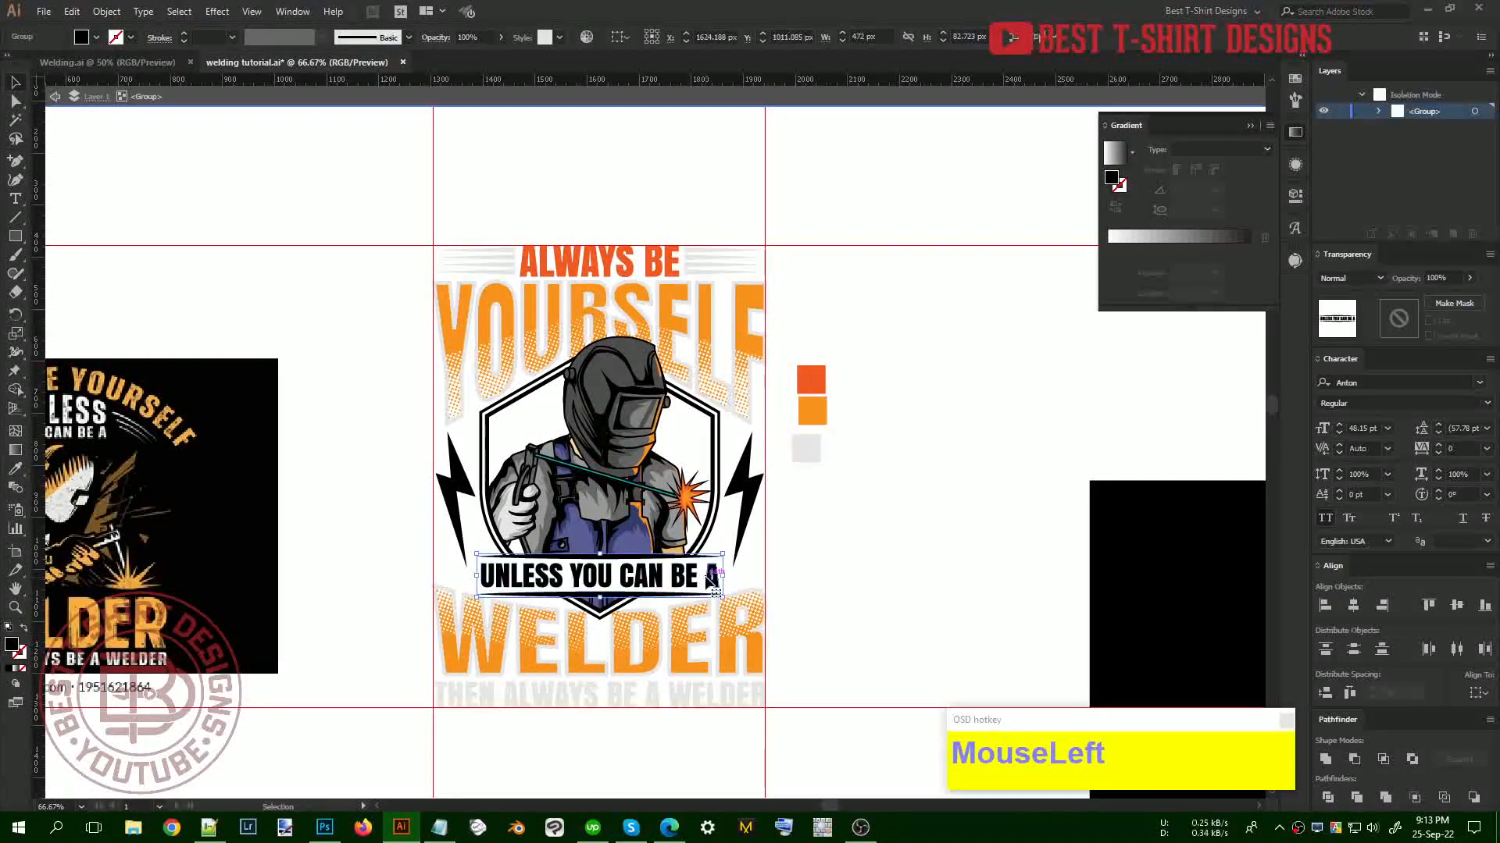
key("i")
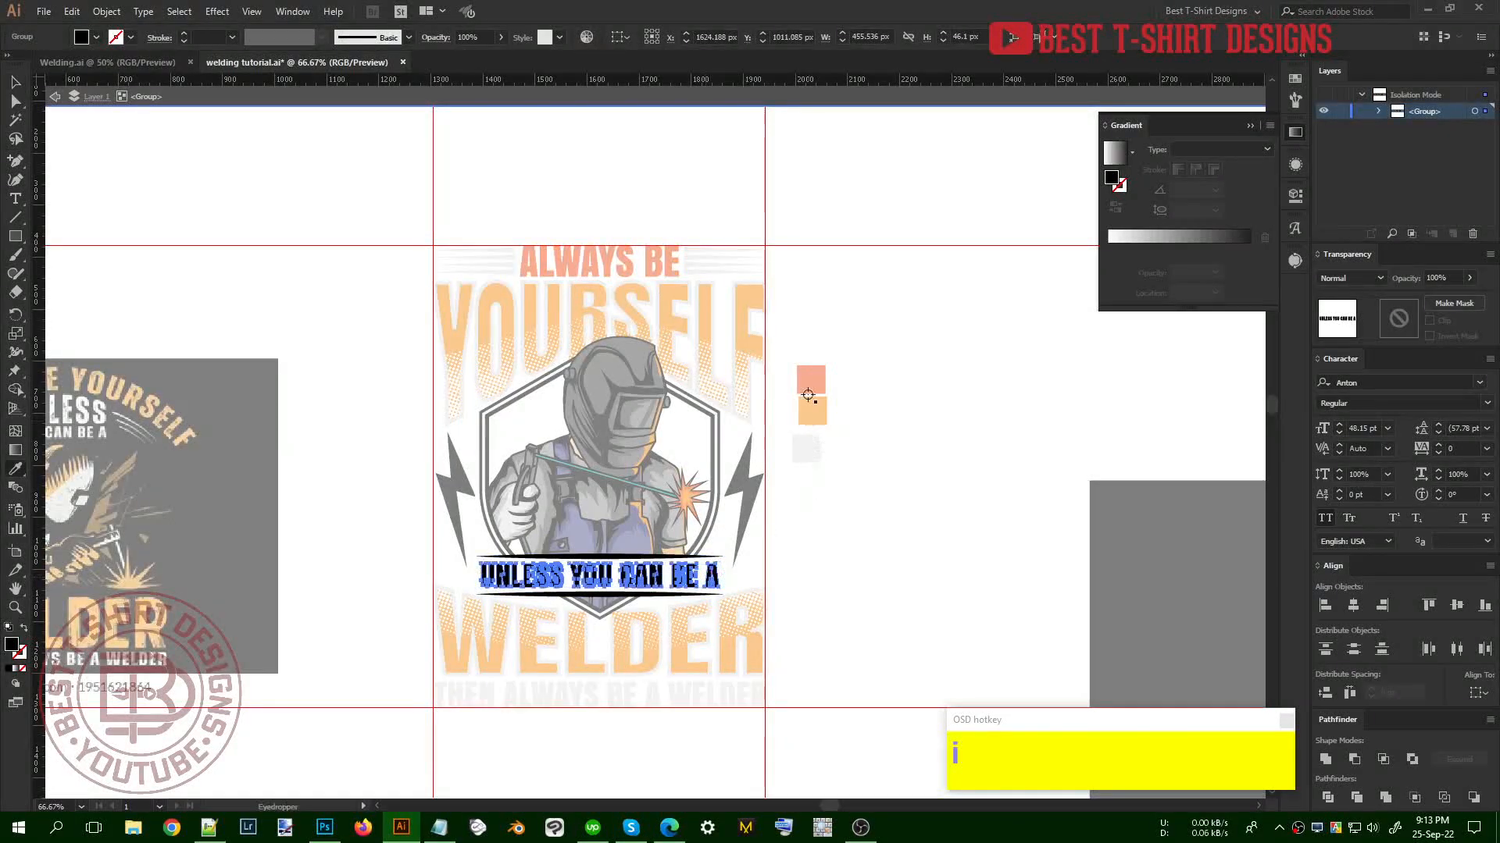
left_click(809, 379)
key("v")
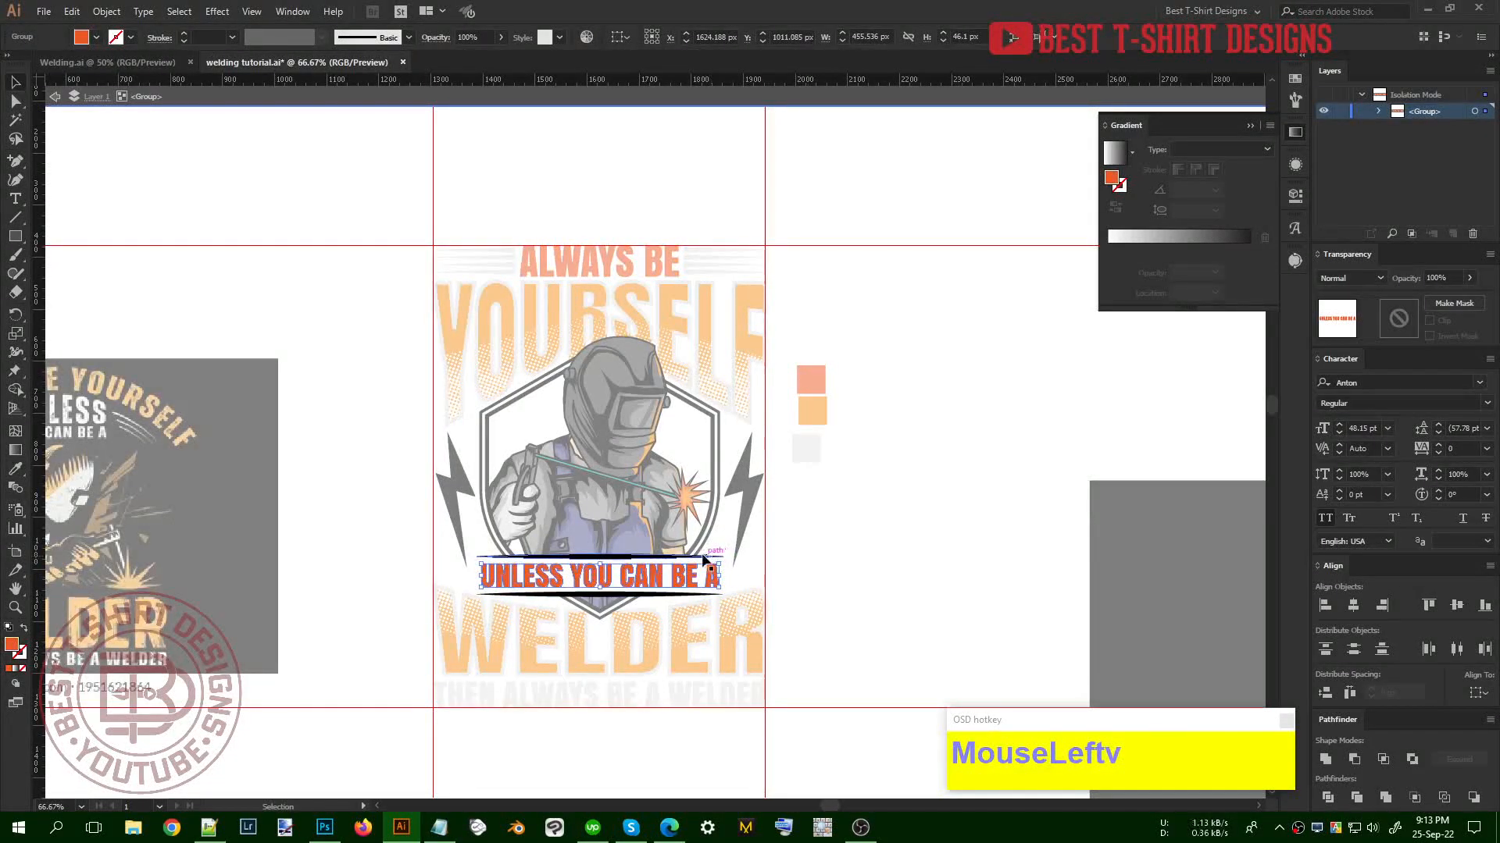
Fill the tapered bars above and below UNLESS YOU CAN BE A with light grey and leave isolation mode
left_click(699, 556)
left_click(692, 595, "shift")
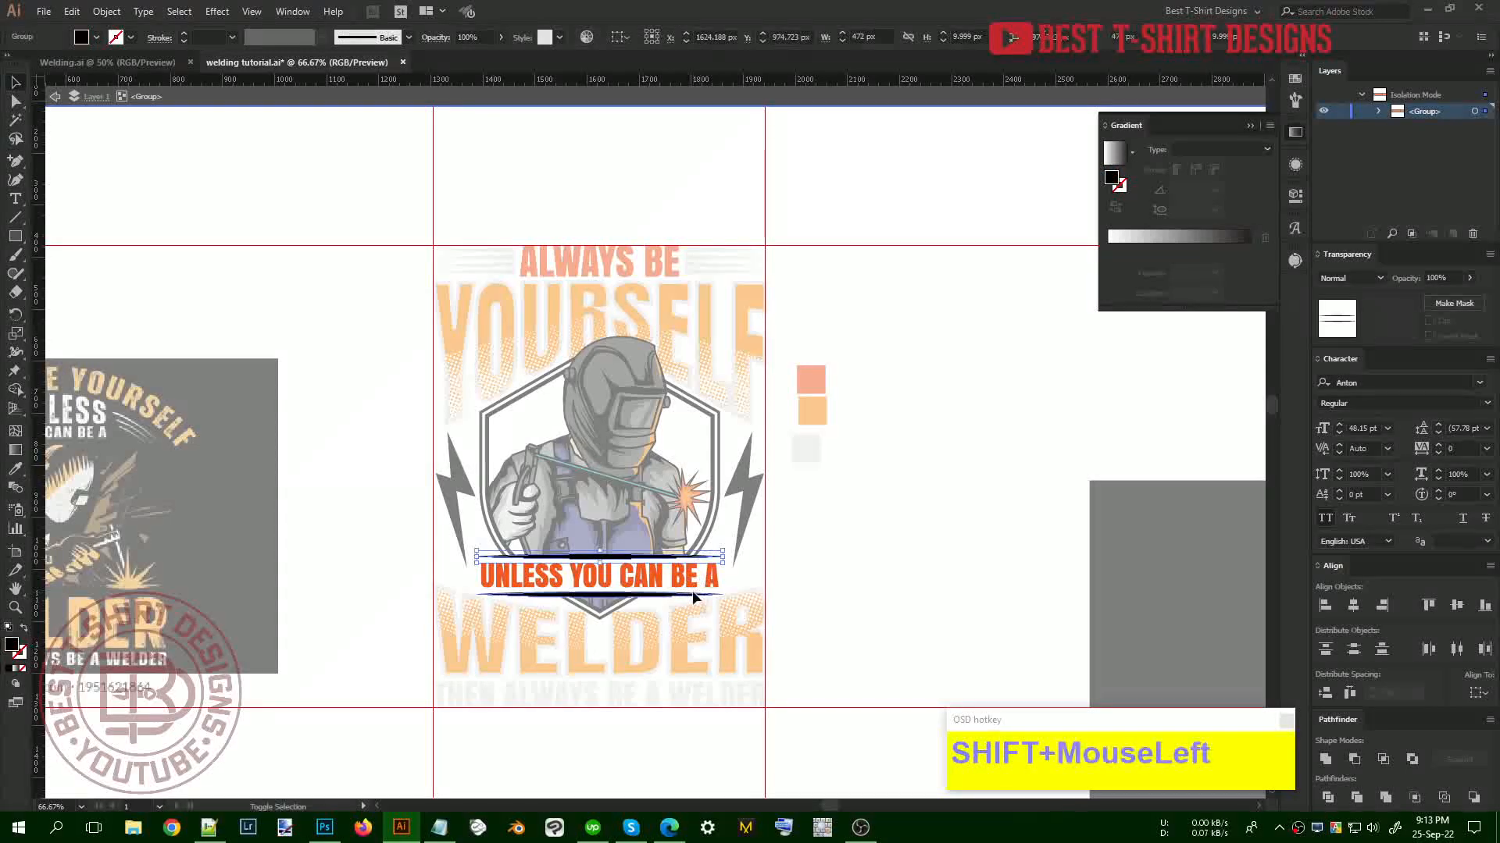
key("shift+i")
left_click(807, 444)
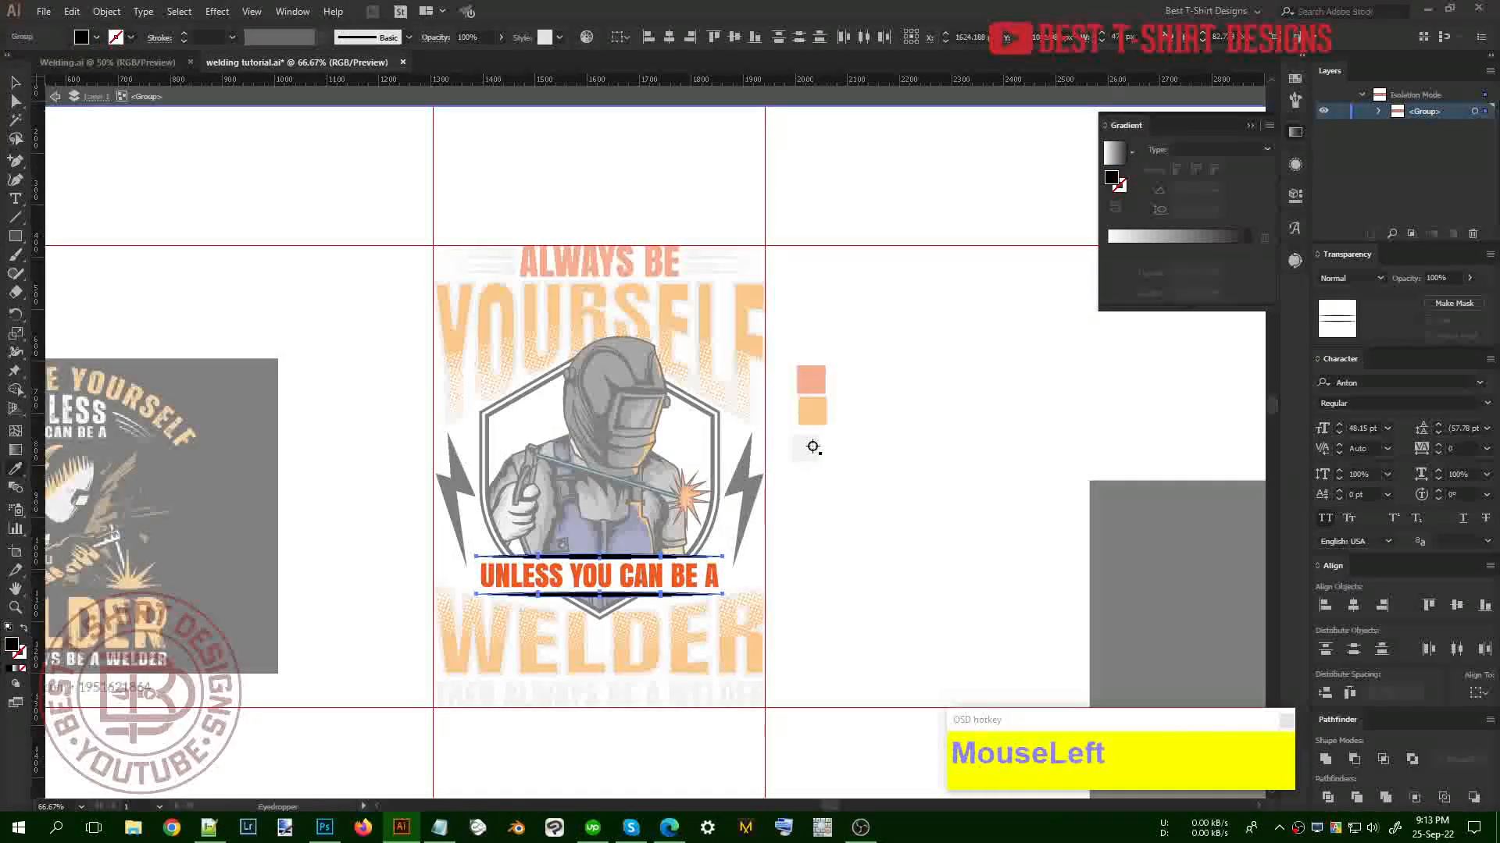
key("v")
double_click(828, 559)
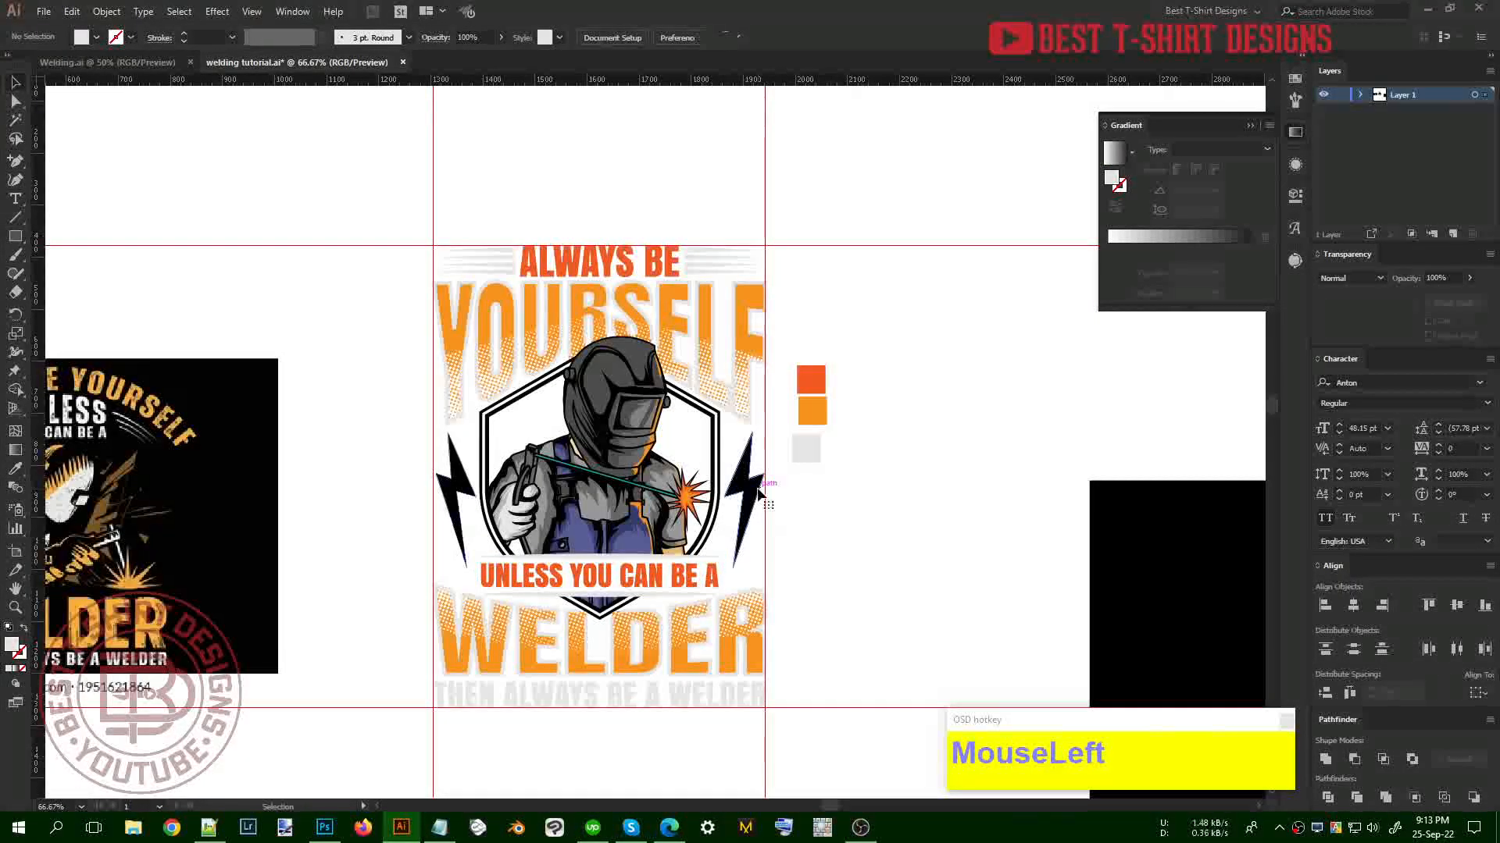
left_click(461, 489)
left_click(461, 491, "shift")
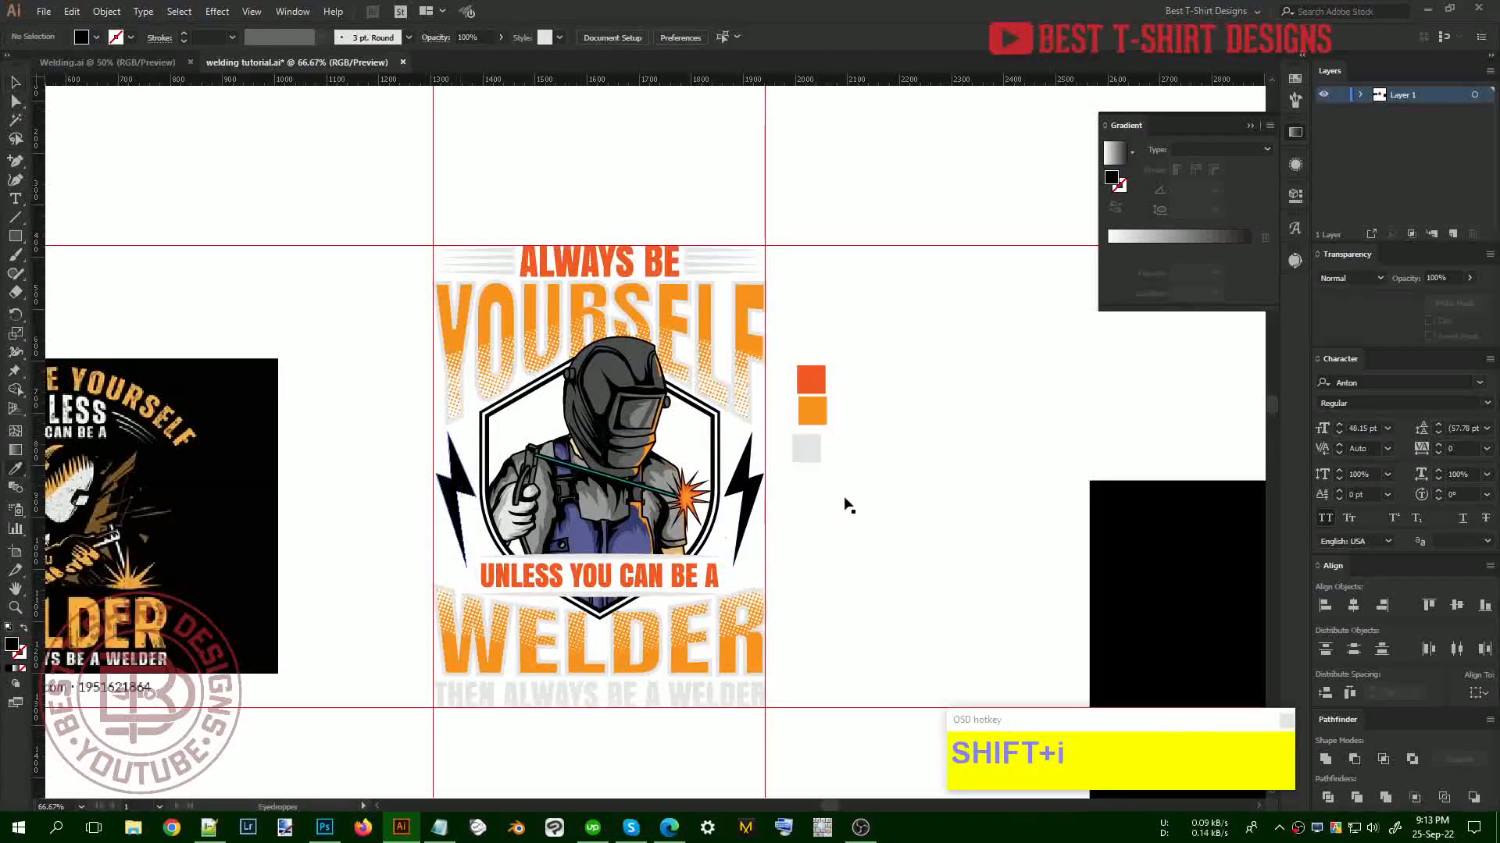
left_click(812, 409)
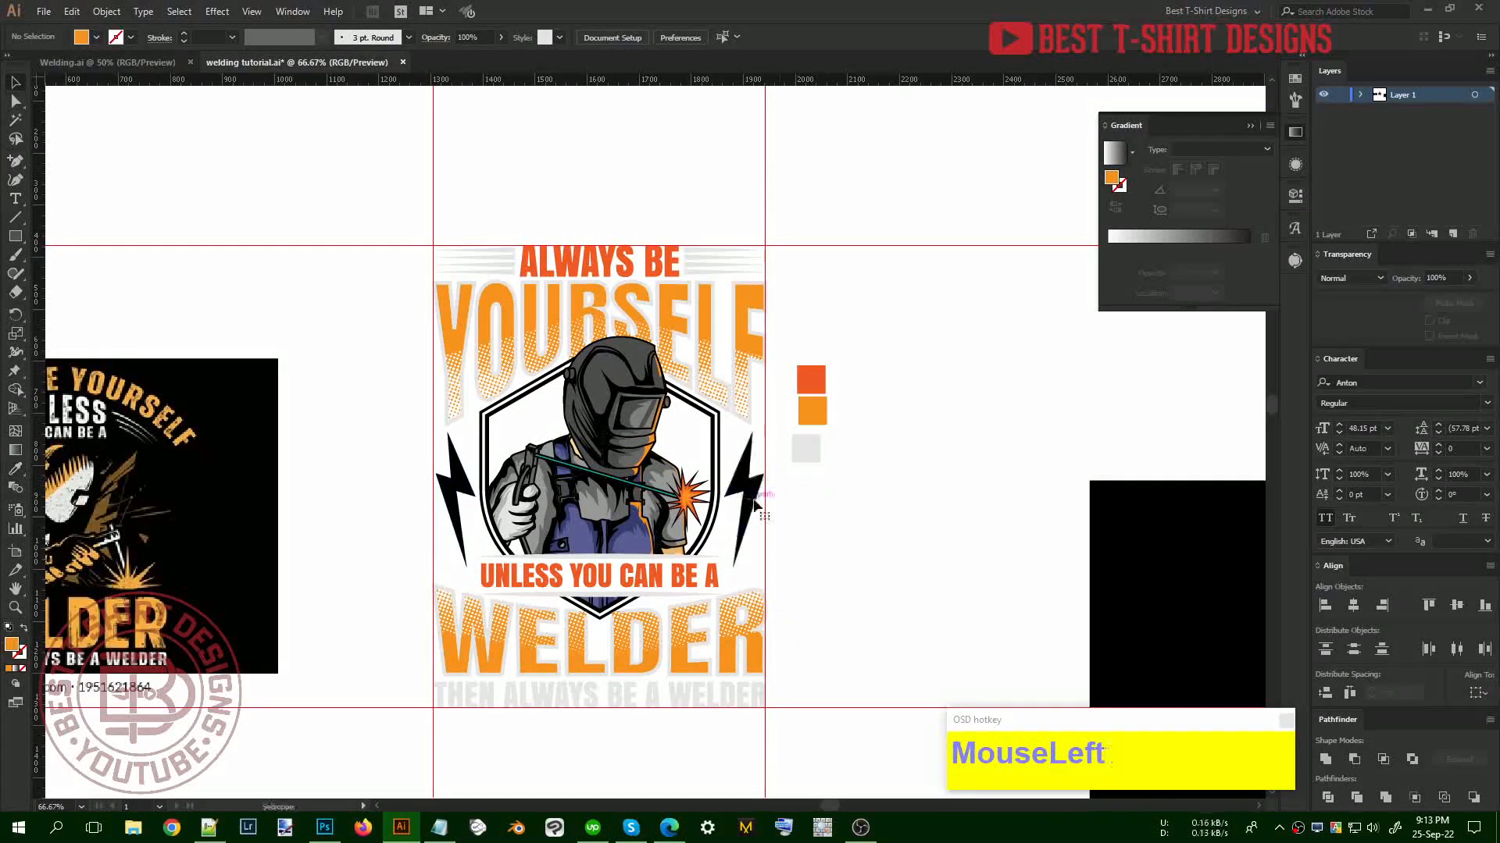
Fill both lightning bolts beside the shield with the orange swatch colour and deselect them
left_click(458, 507, "shift")
key("i")
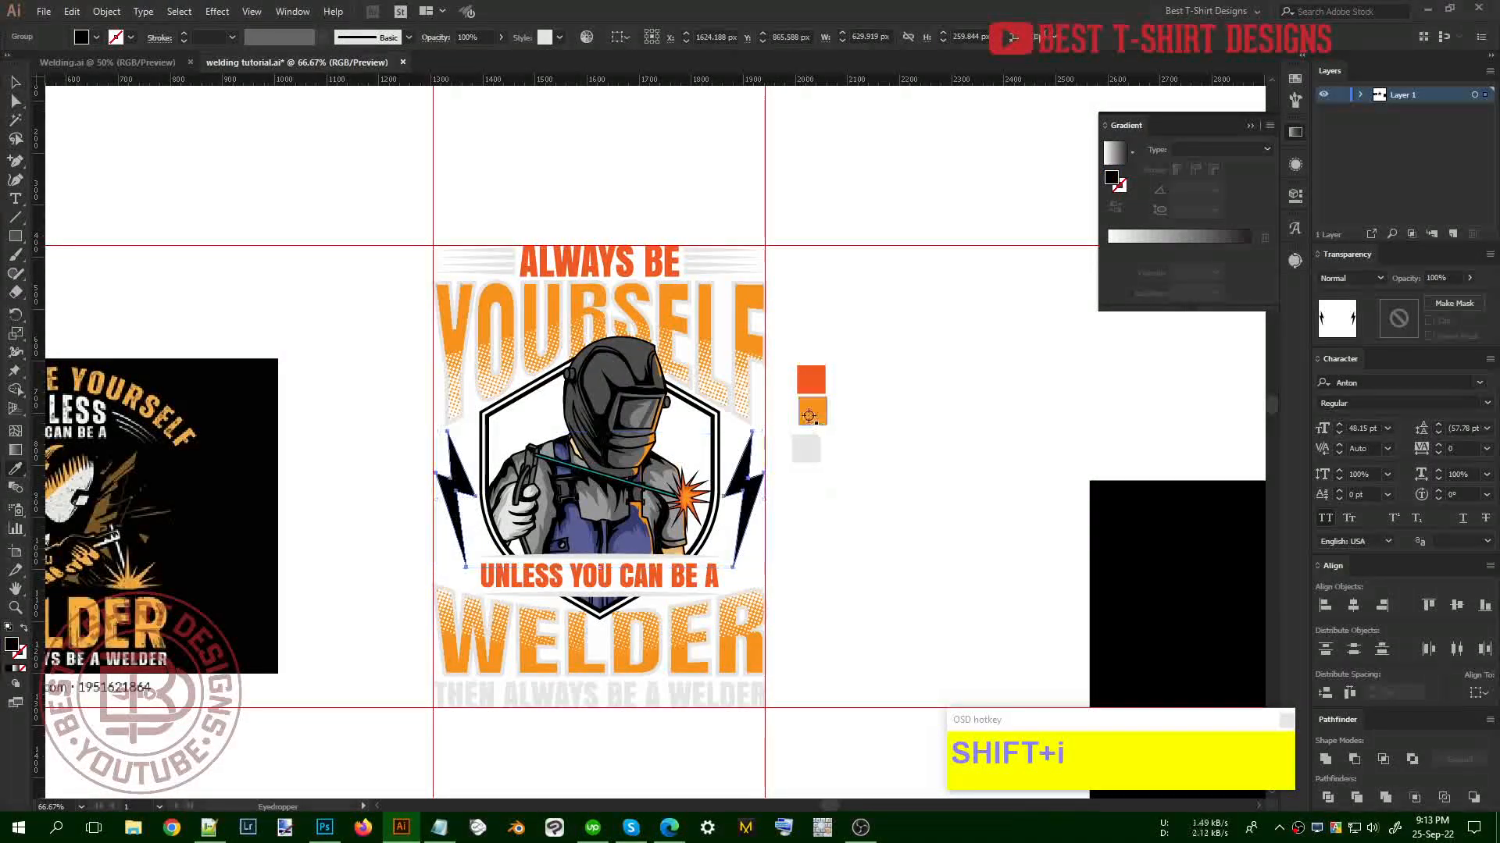
left_click(812, 410)
left_click(870, 559)
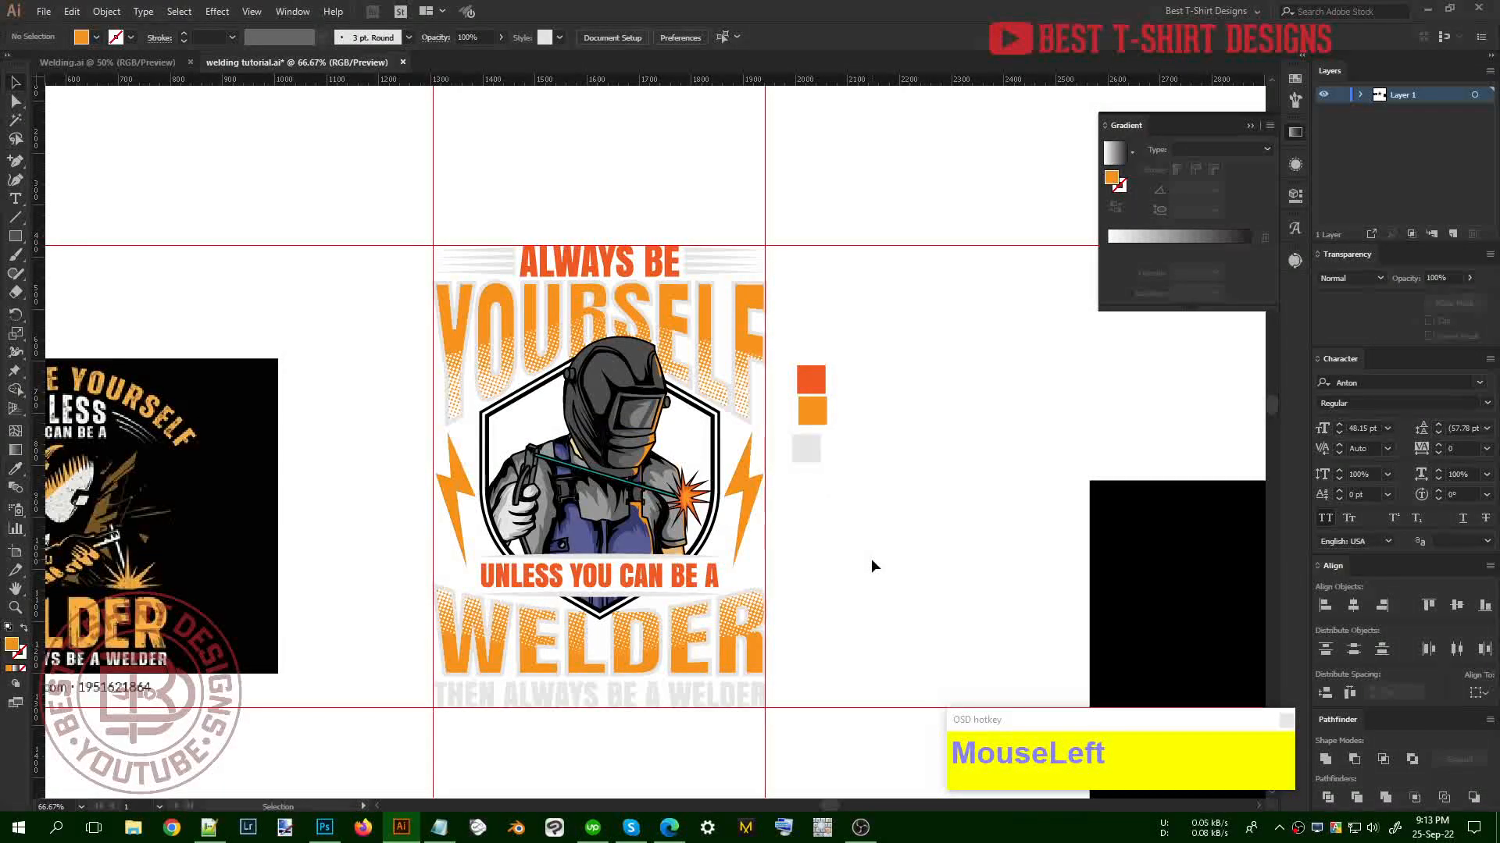
Isolate the shield's outline group and fill its inner outline with the red-orange swatch colour
scroll(870, 559, "up", 1)
left_click(712, 475)
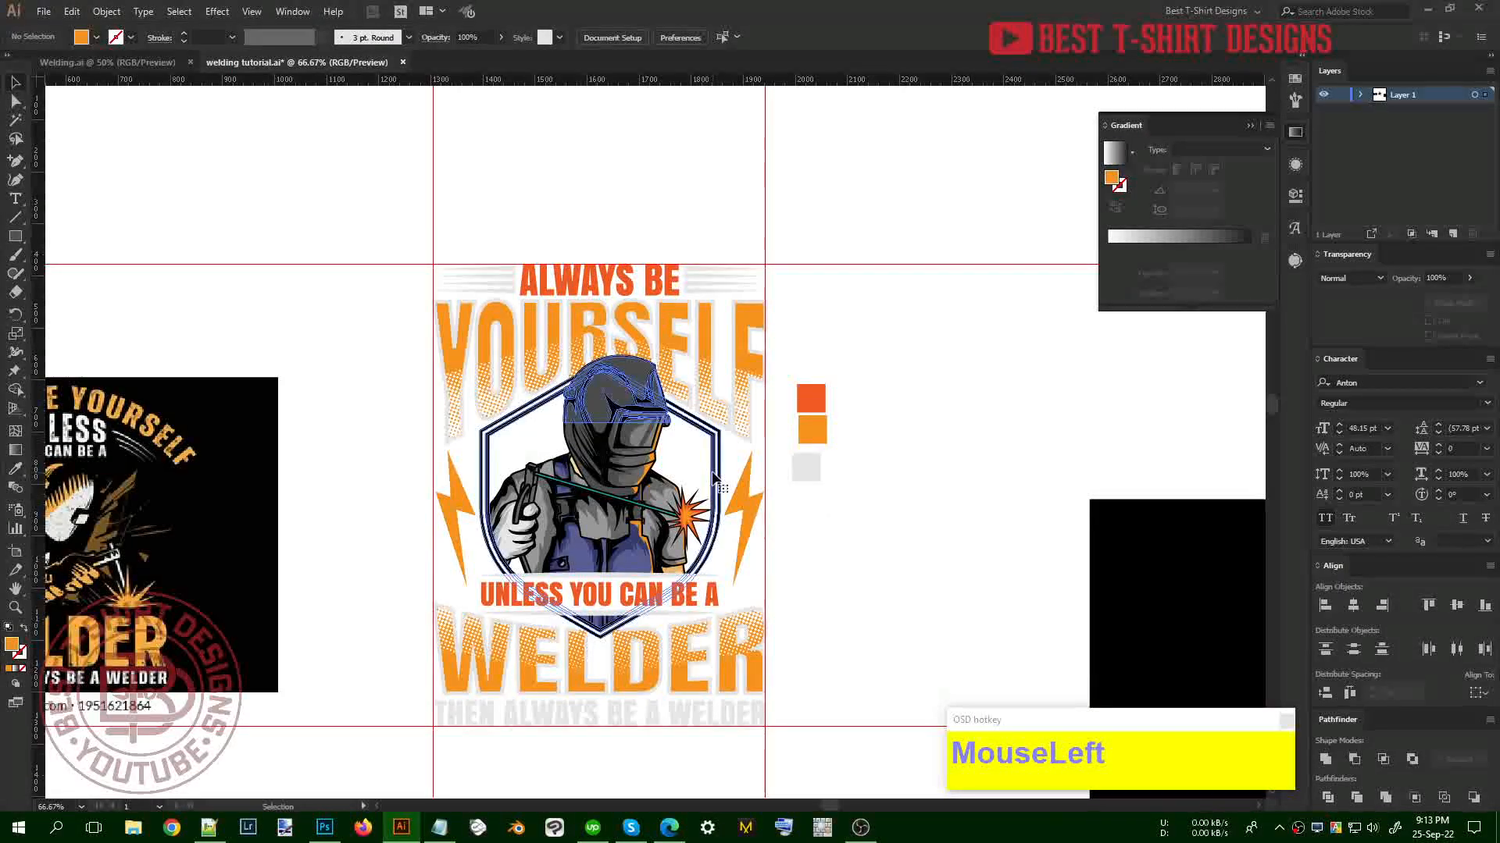
double_click(712, 475)
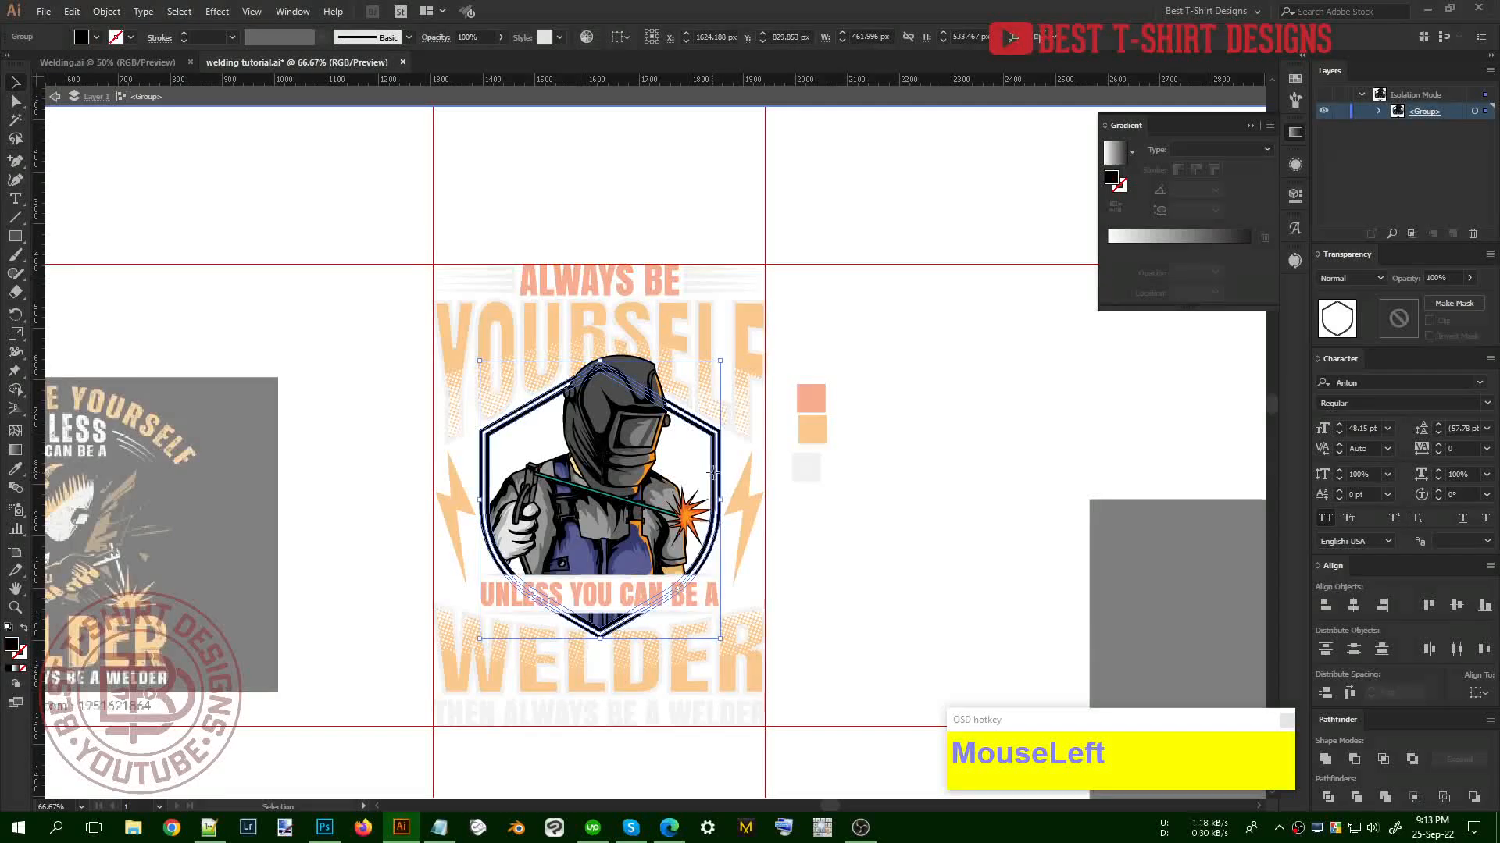
double_click(712, 473)
left_click(712, 476)
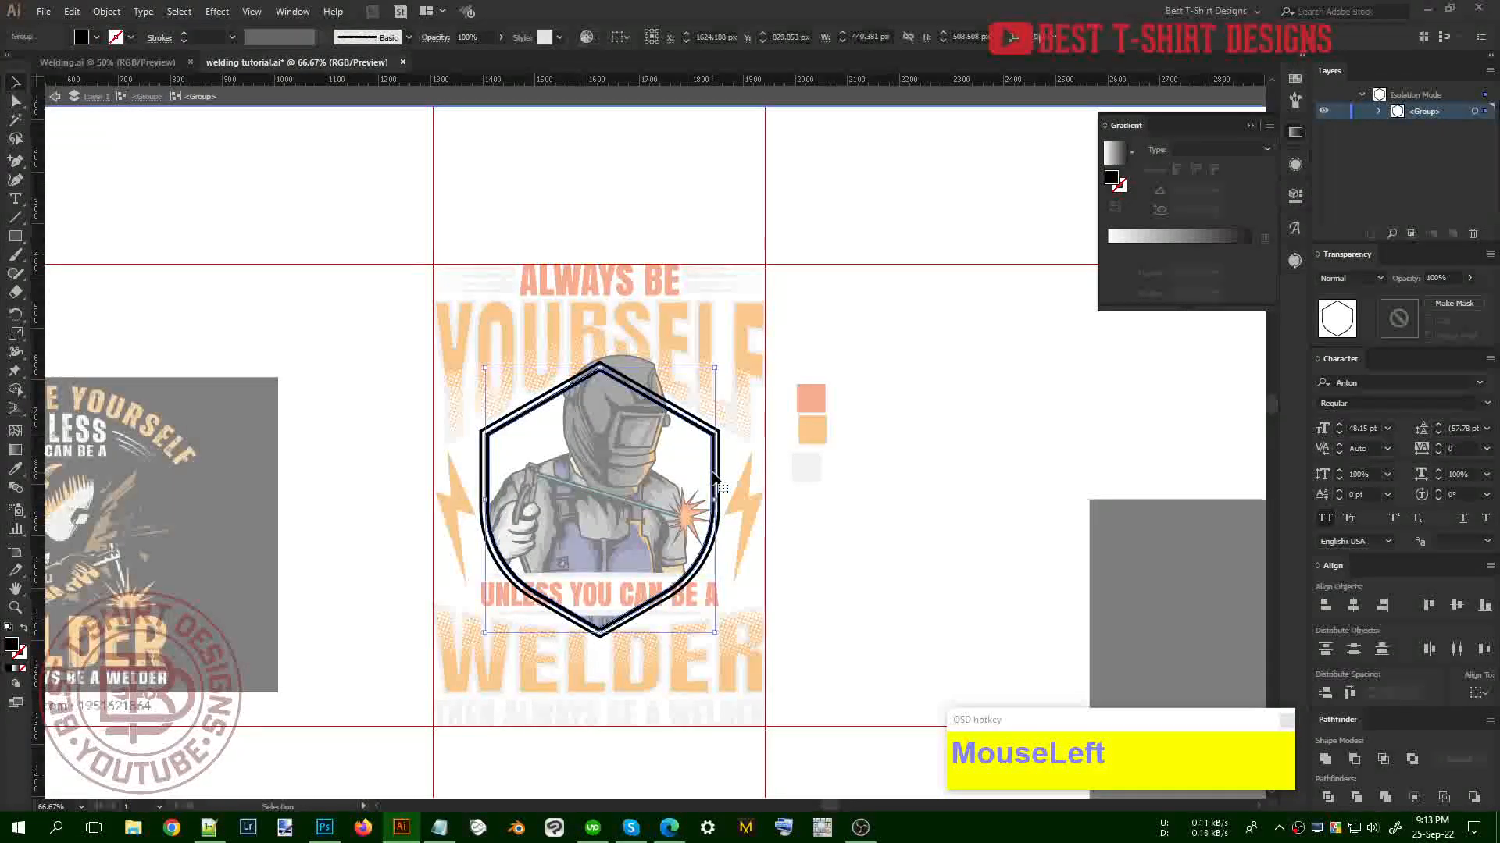
key("i")
left_click(812, 405)
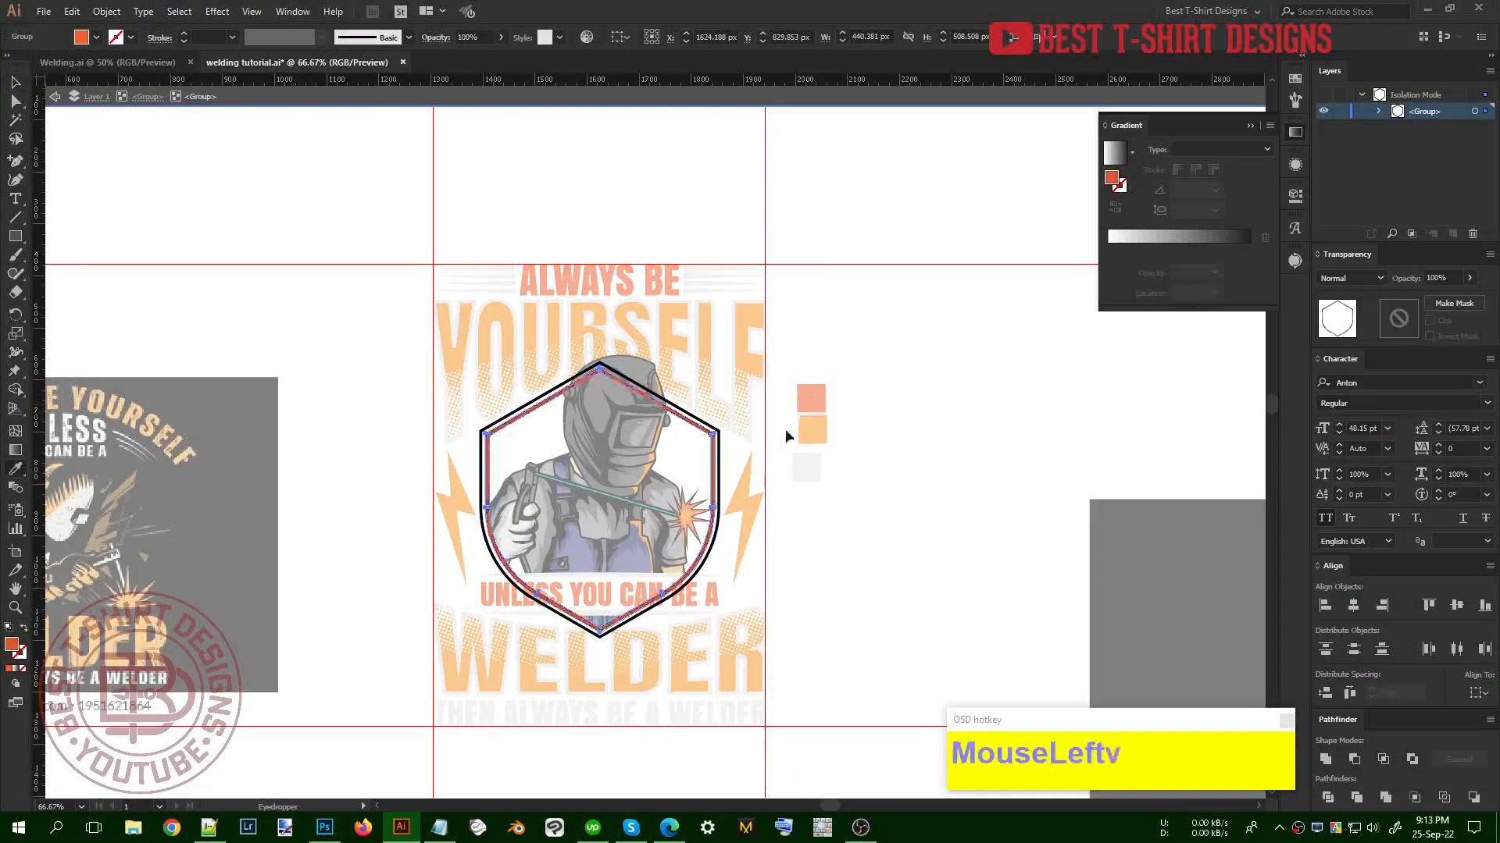
Fill the shield's outer outline with the orange swatch colour and leave isolation mode
key("i")
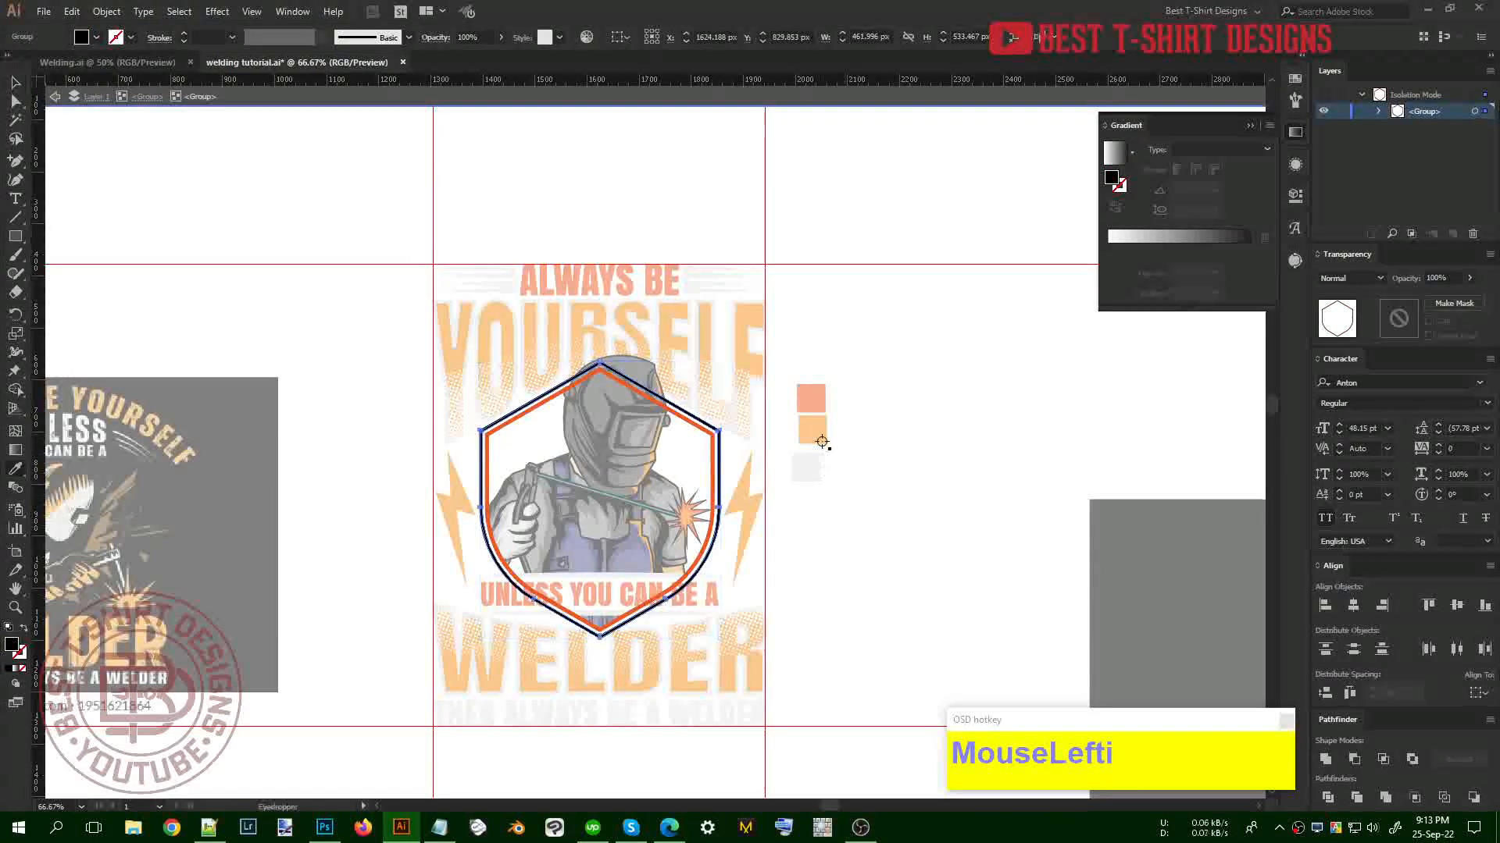
left_click(818, 435)
key("v")
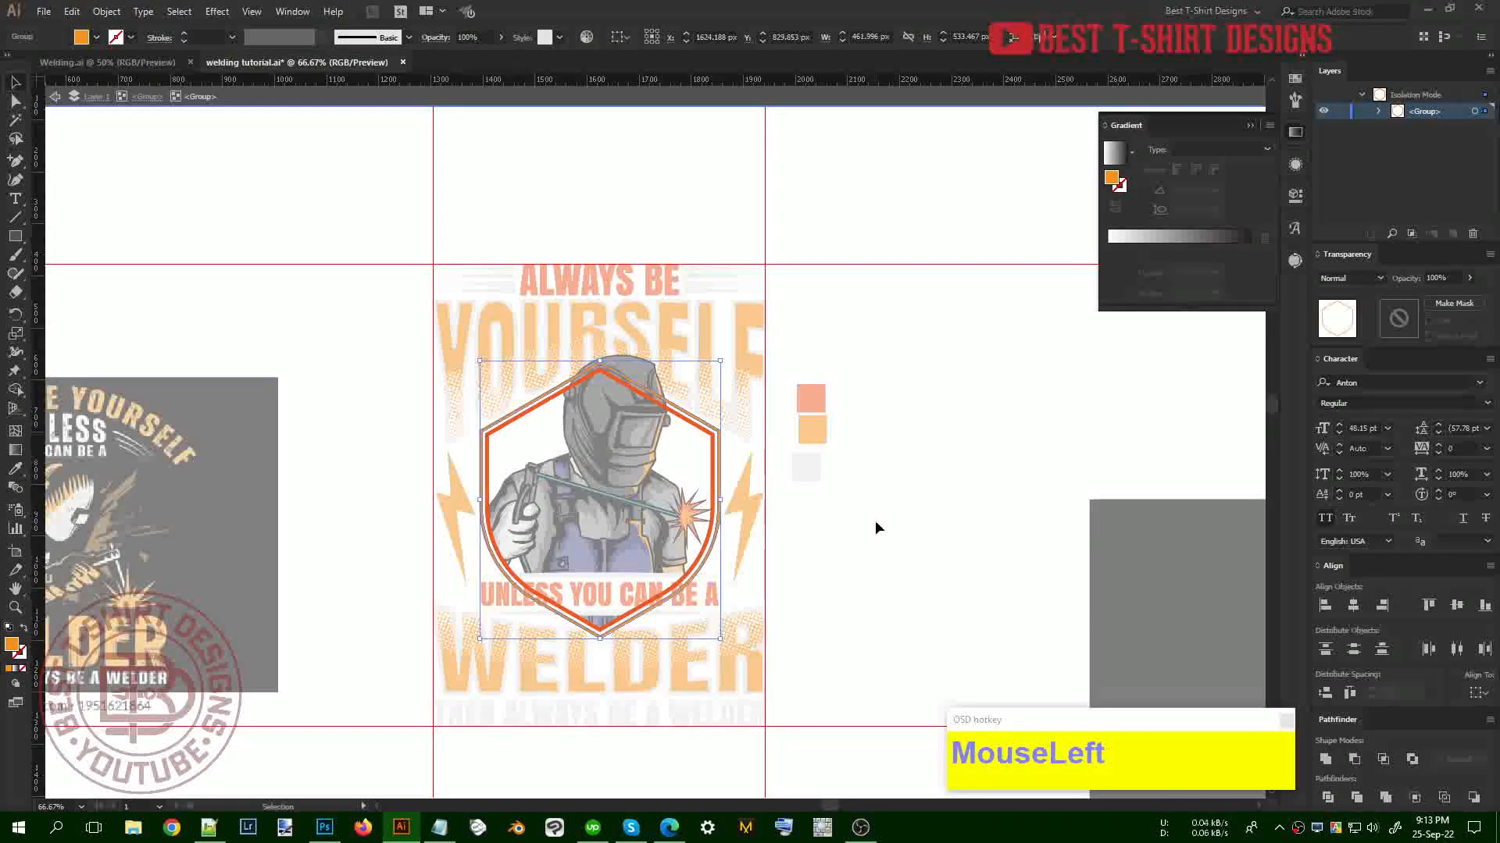
double_click(876, 522)
Draw a rectangle about 903 × 1063 px around the whole design and send it behind all the artwork
scroll(876, 522, "down", 1)
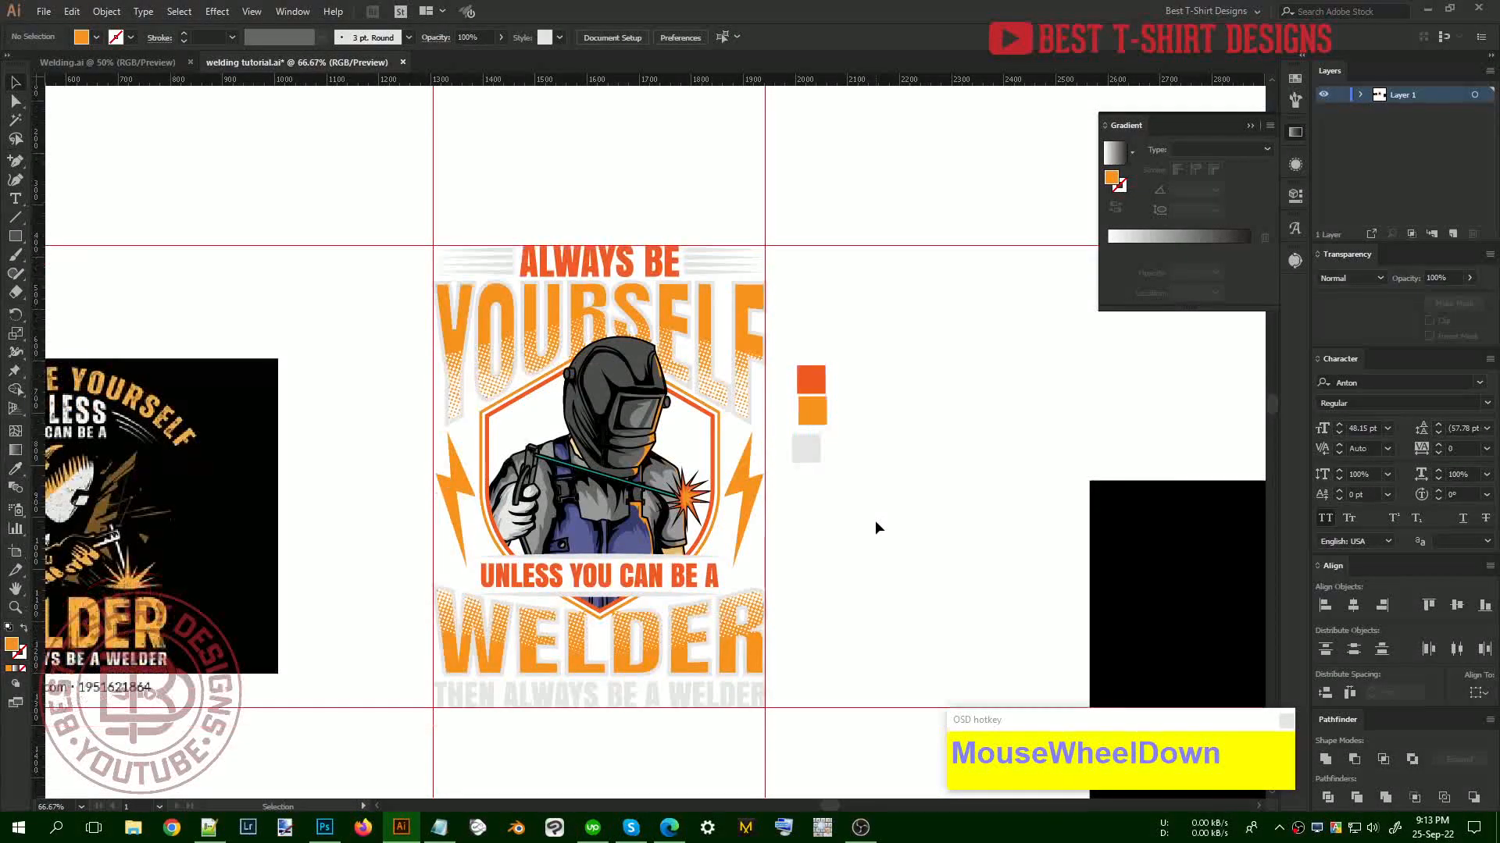
key("m")
left_click_drag(382, 202, 852, 754)
key("ctrl+shift+v")
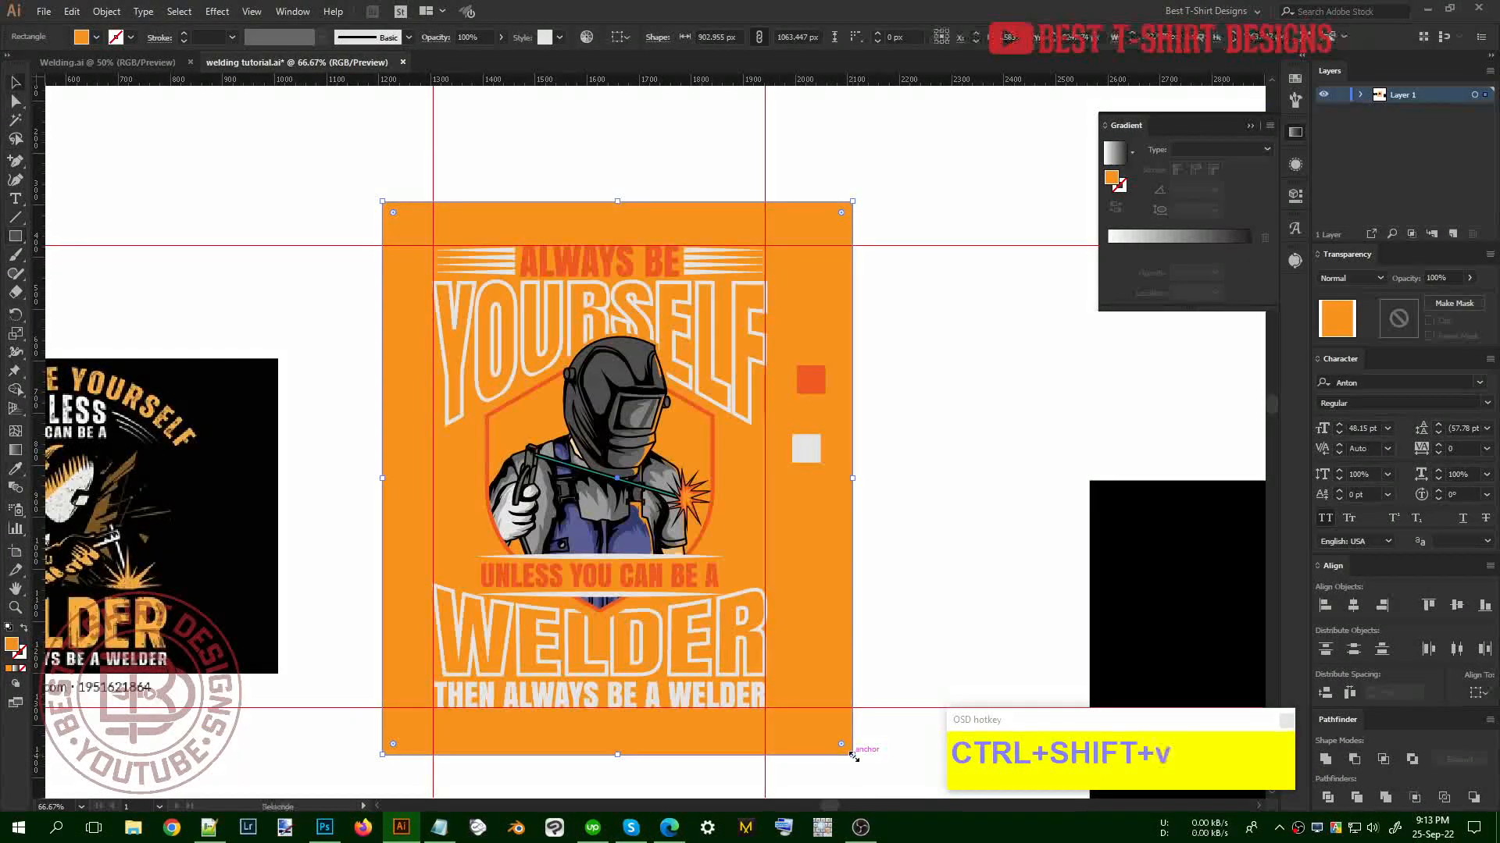
Fill the background rectangle with black, enlarge it from its centre to about 969 × 1141 px, lock it and deselect
left_click_drag(94, 36, 41, 66)
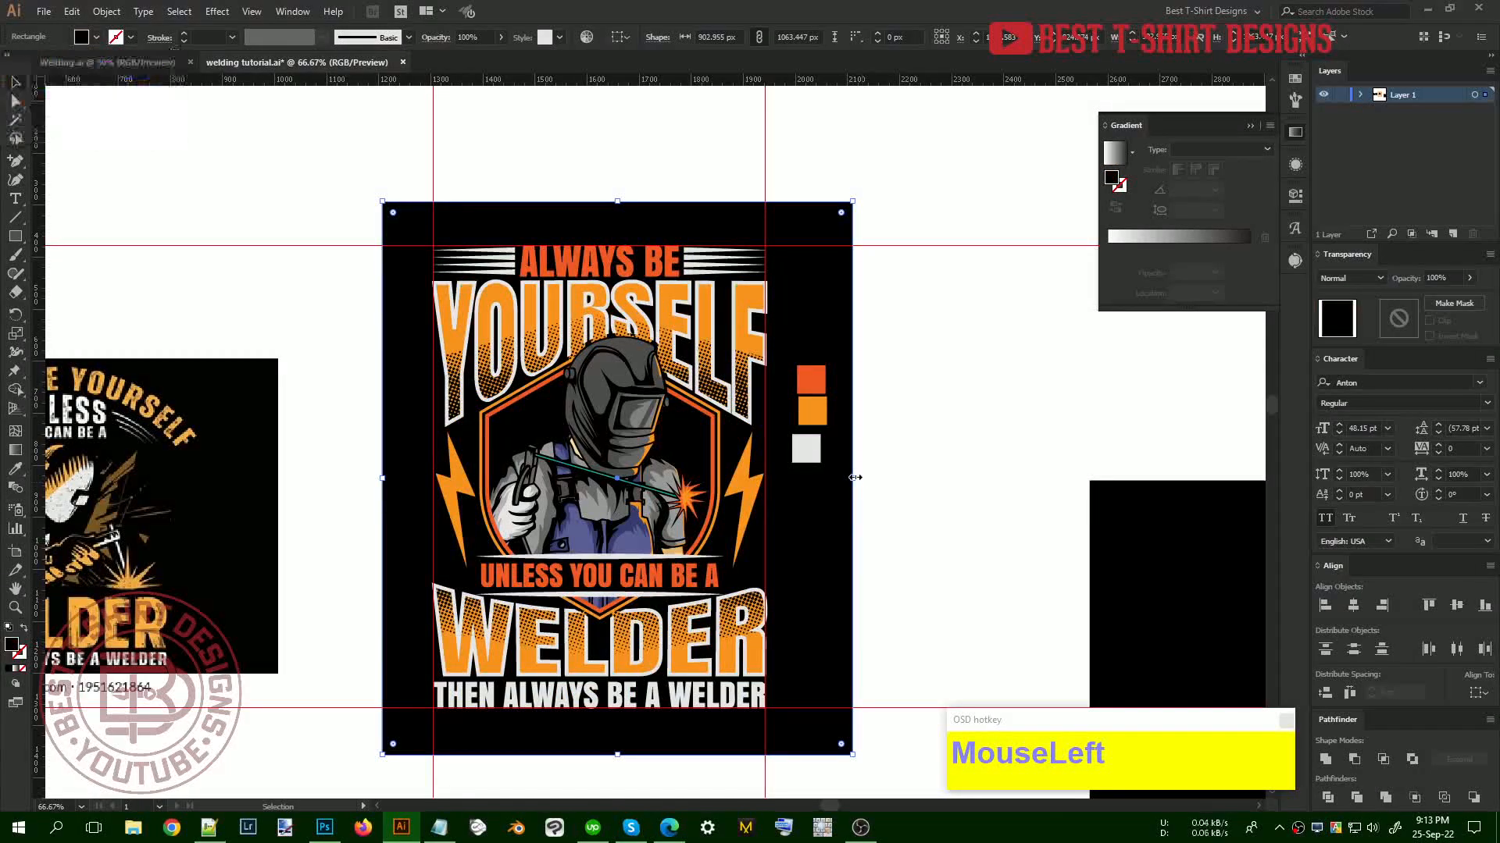
left_click_drag(855, 480, 870, 478)
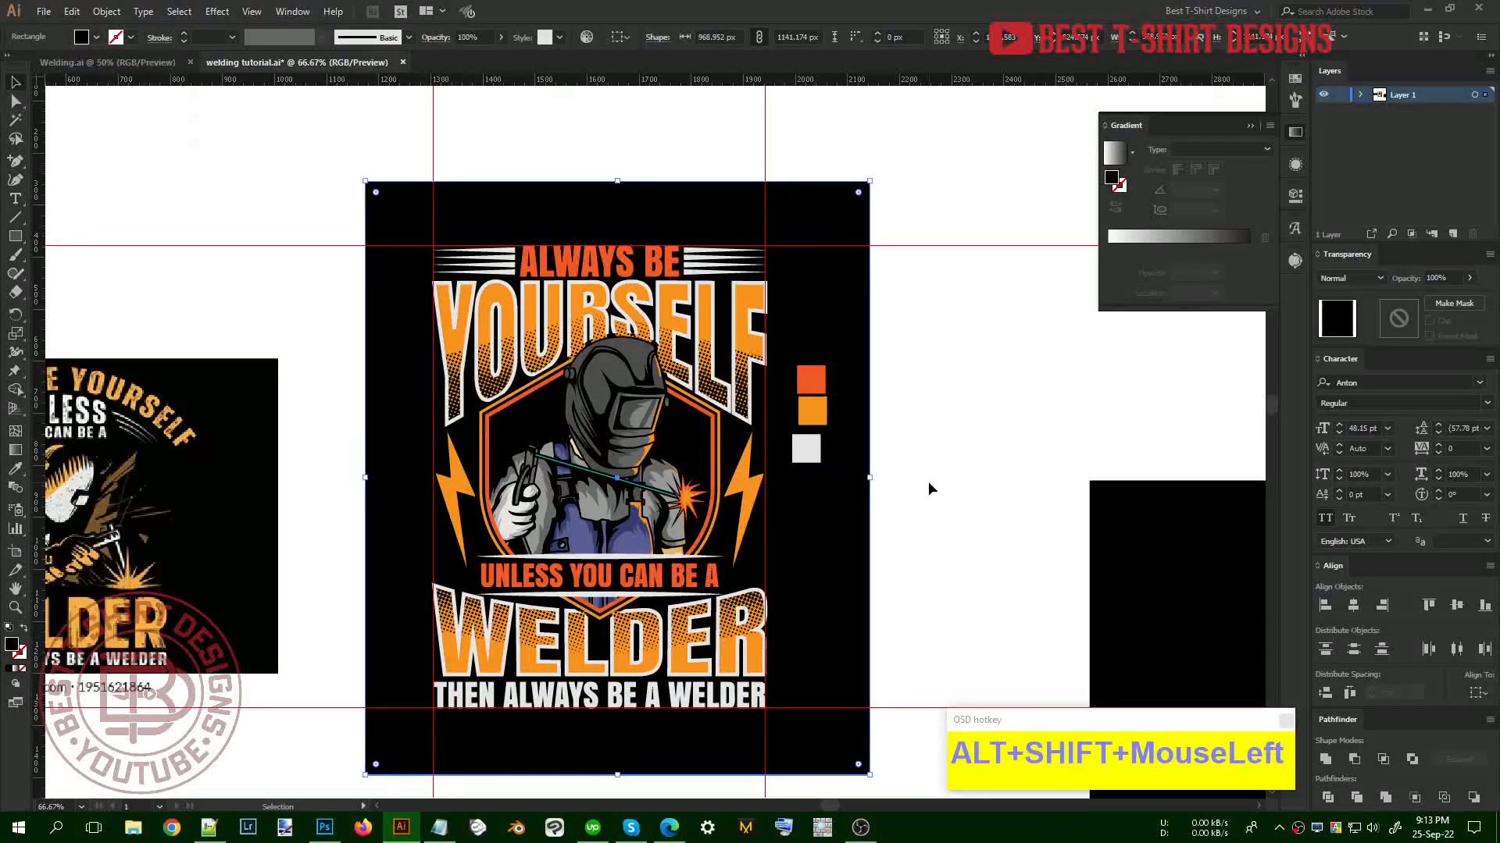
key("ctrl+1")
left_click(928, 481)
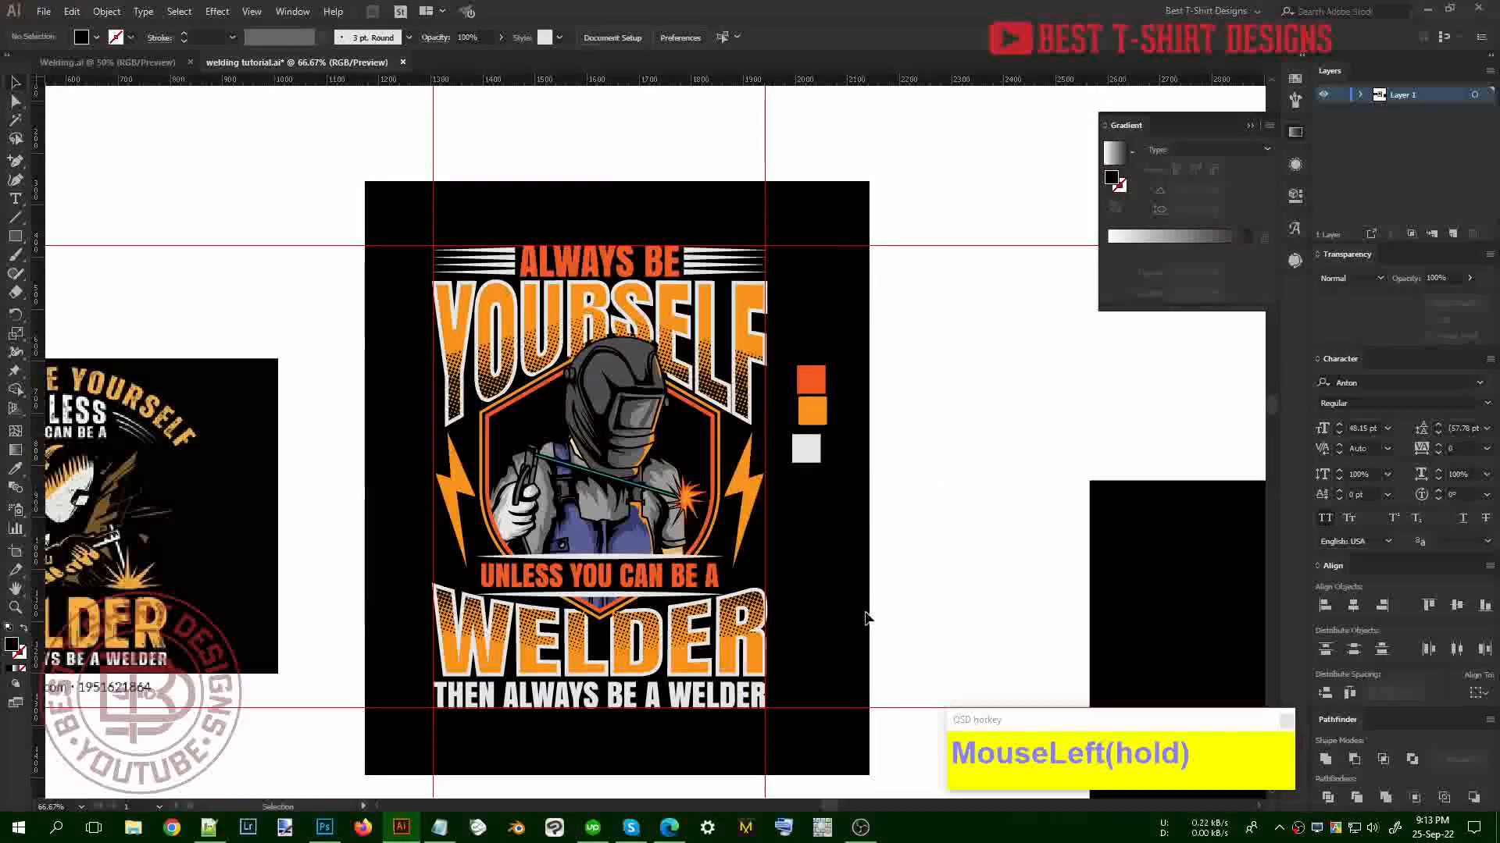
Copy the shield-shaped mask object from the opacity mask of WELDER's light grey outline and return to the artwork
scroll(637, 656, "up", 4, "alt")
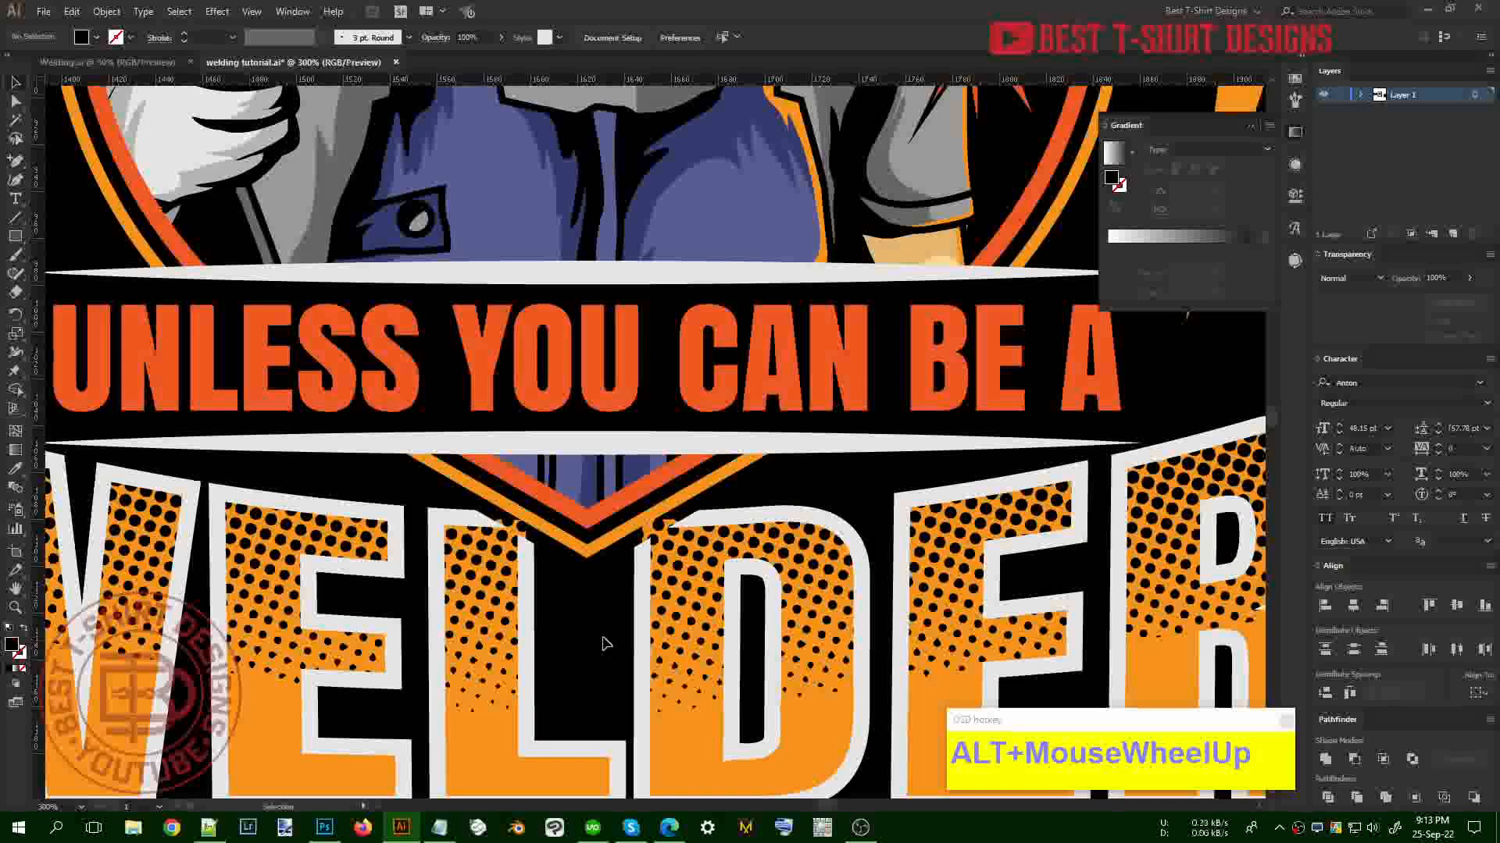
left_click(832, 527)
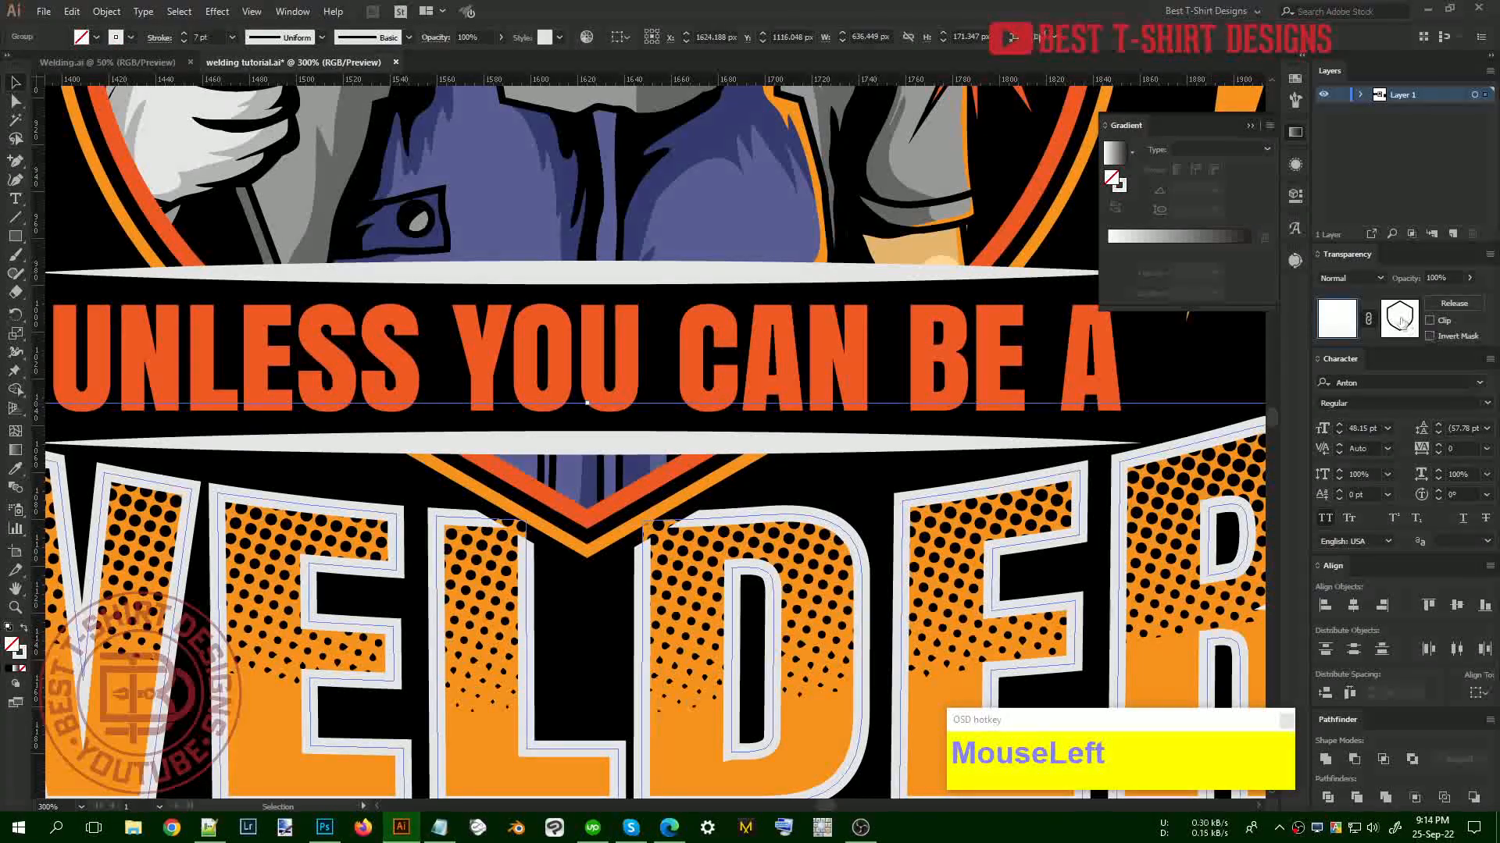
left_click(1400, 320)
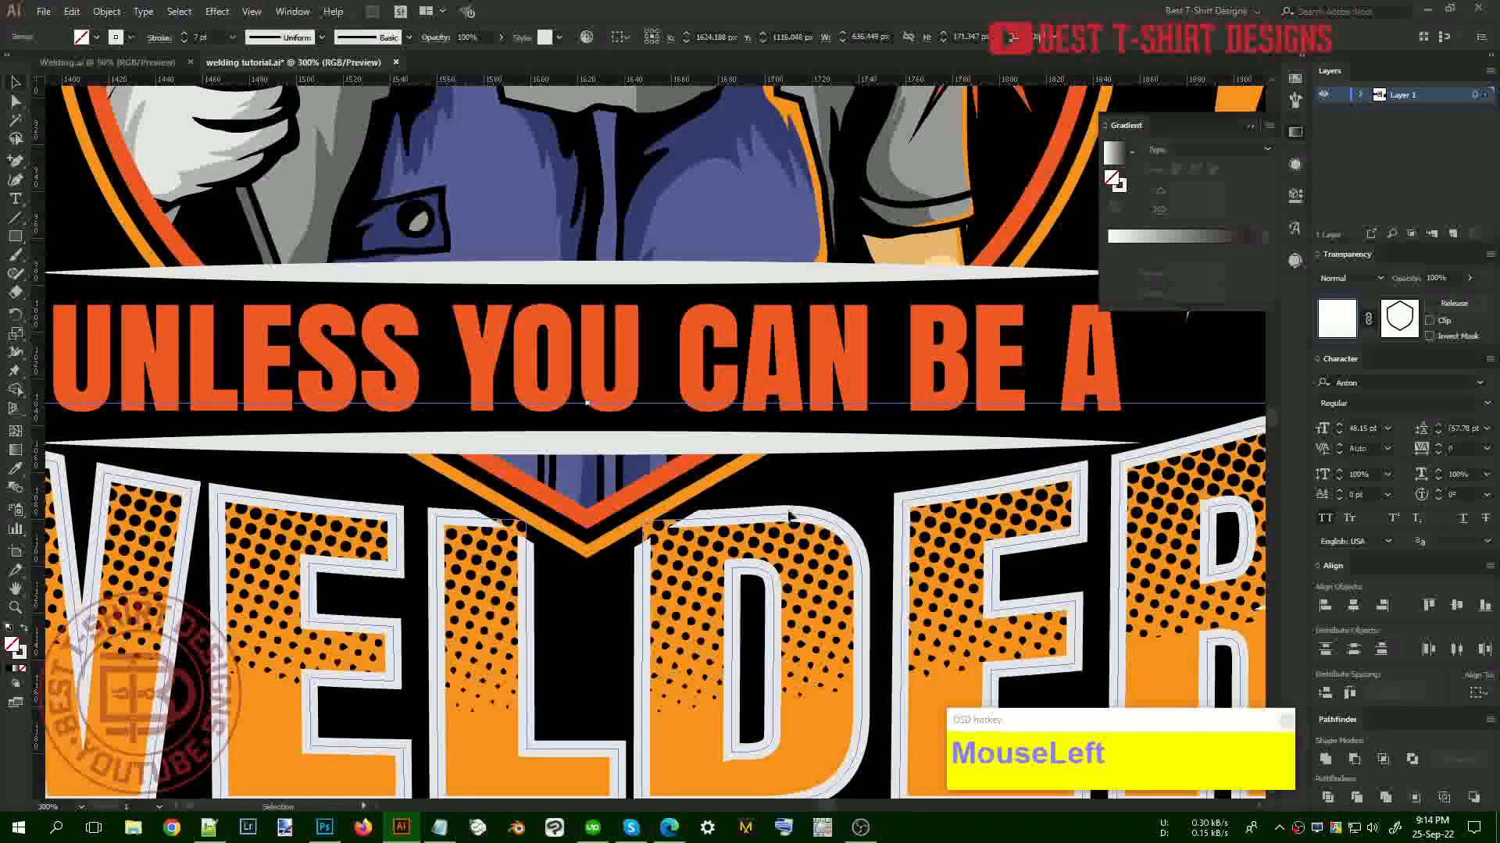
left_click(669, 528)
key("ctrl+c")
left_click(1335, 320)
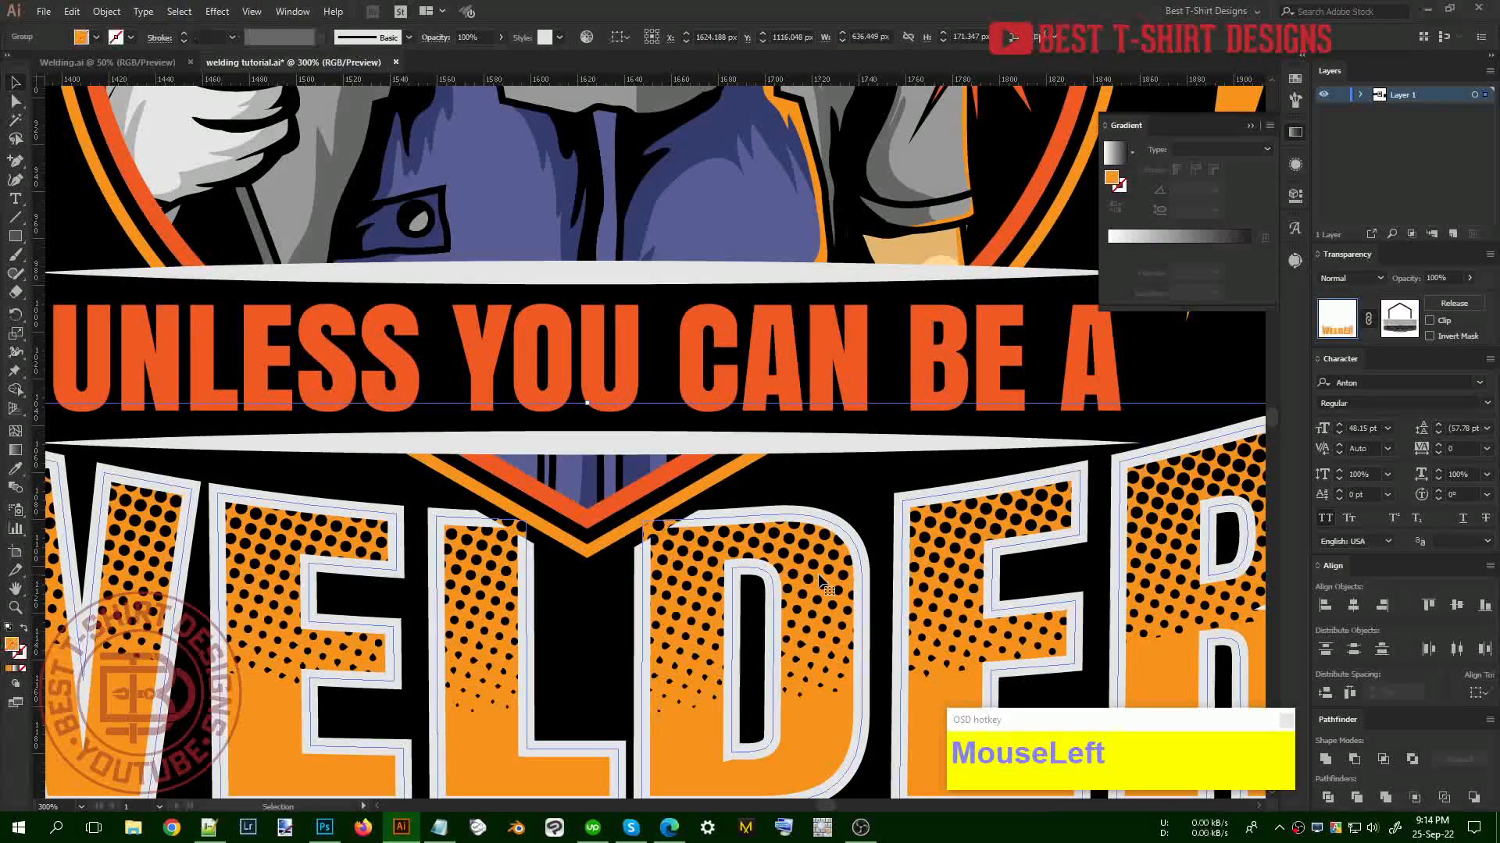
Paste the shield mask shape in front inside the opacity mask of WELDER's orange halftone fill, leave the mask and deselect
left_click(1403, 327)
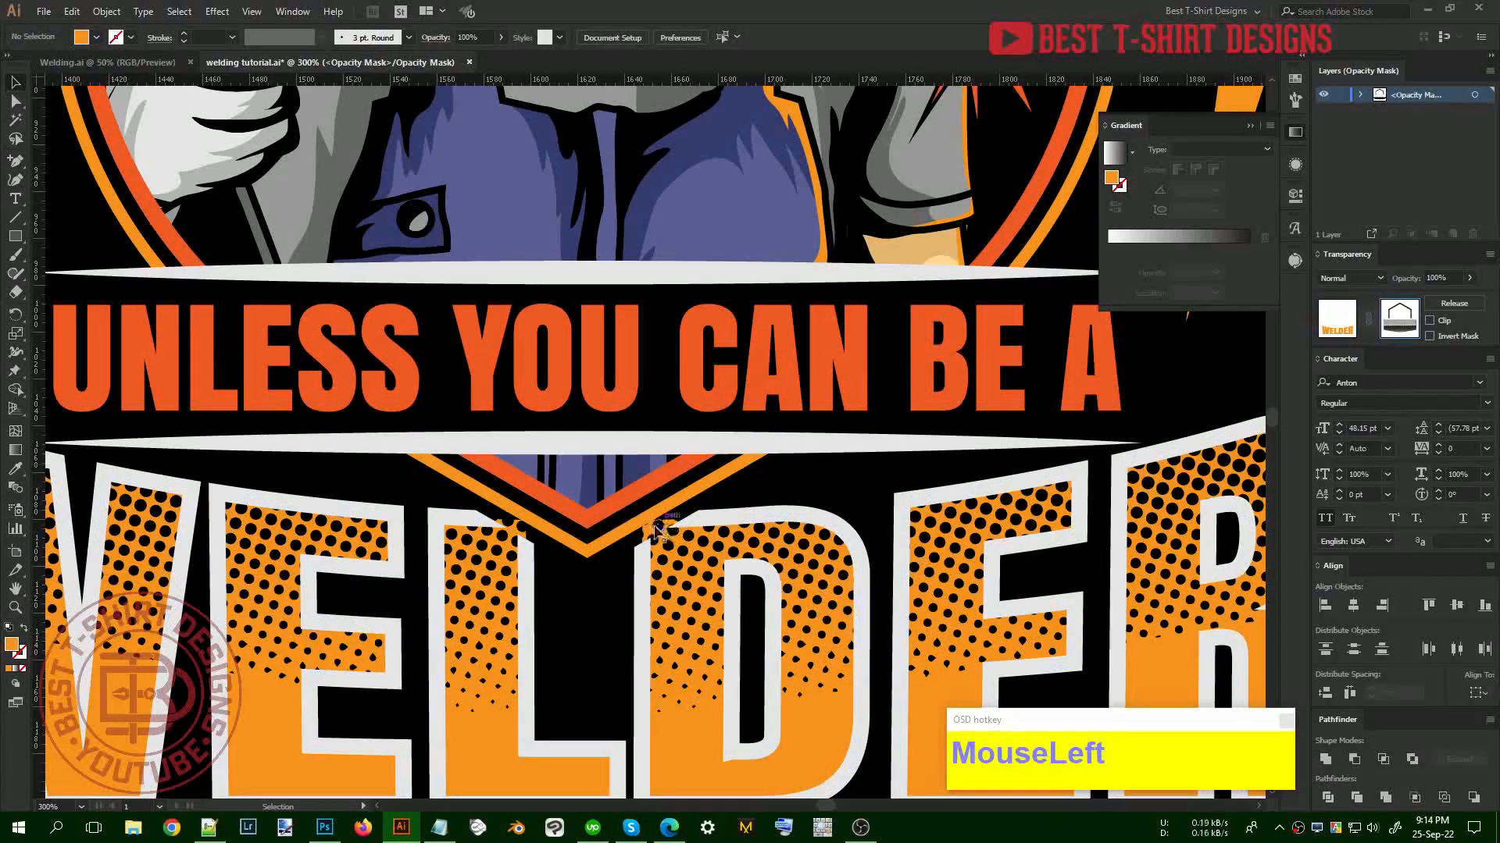
left_click(660, 531)
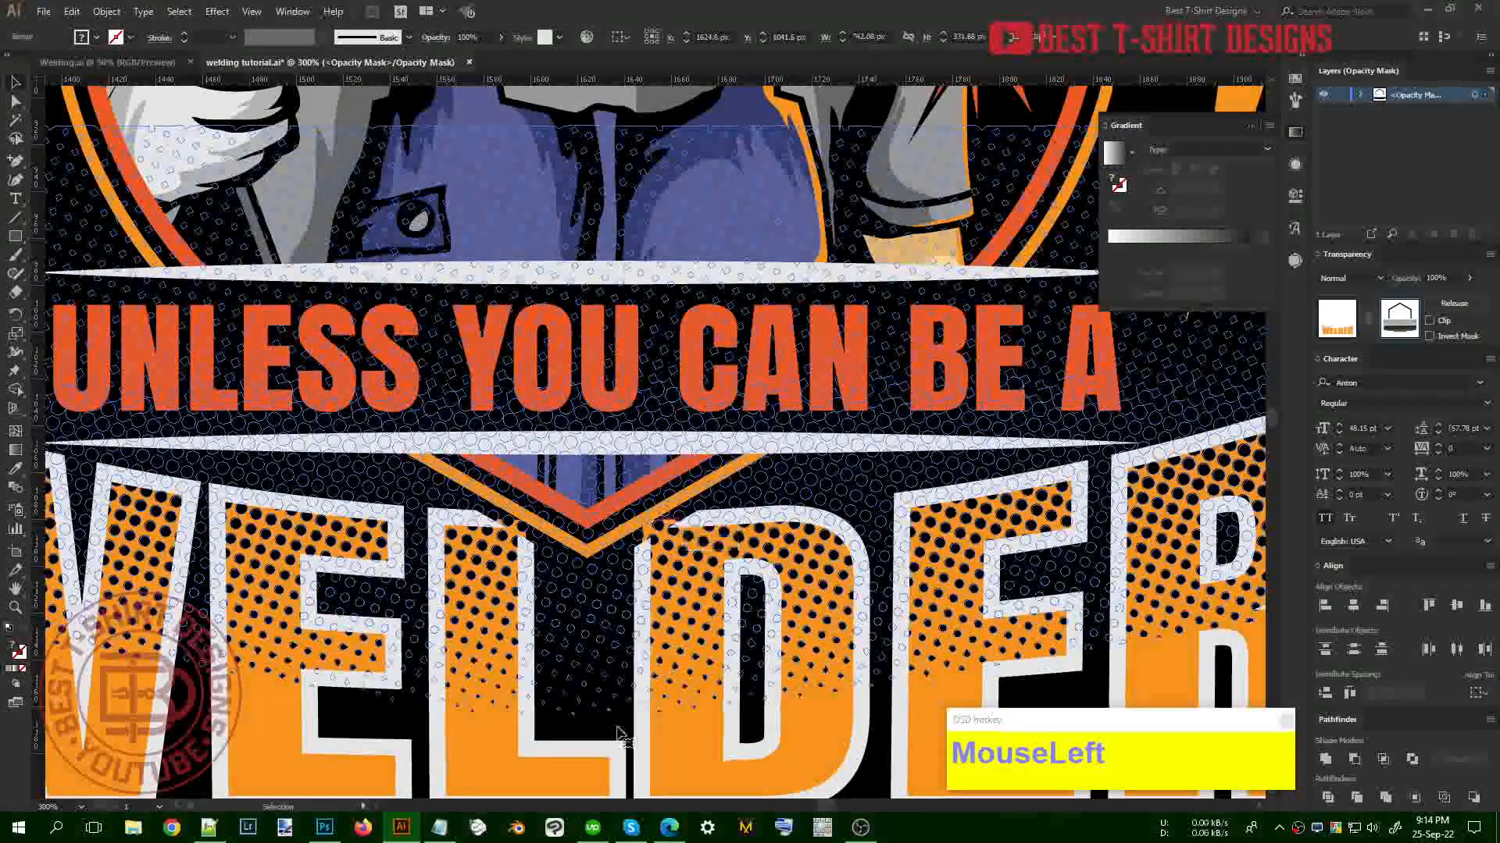
key("ctrl+f")
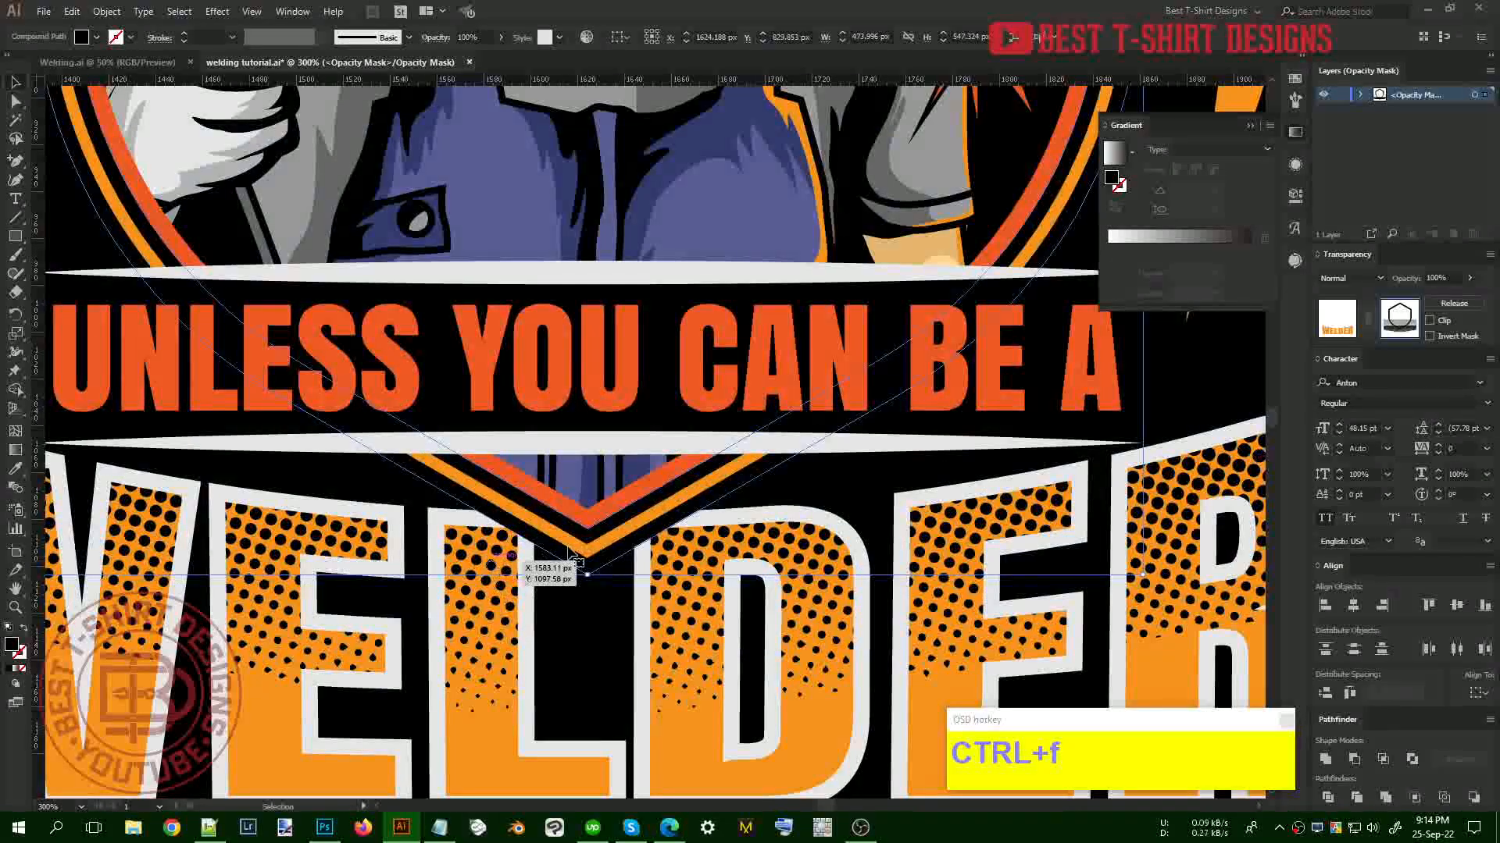
left_click(1337, 318)
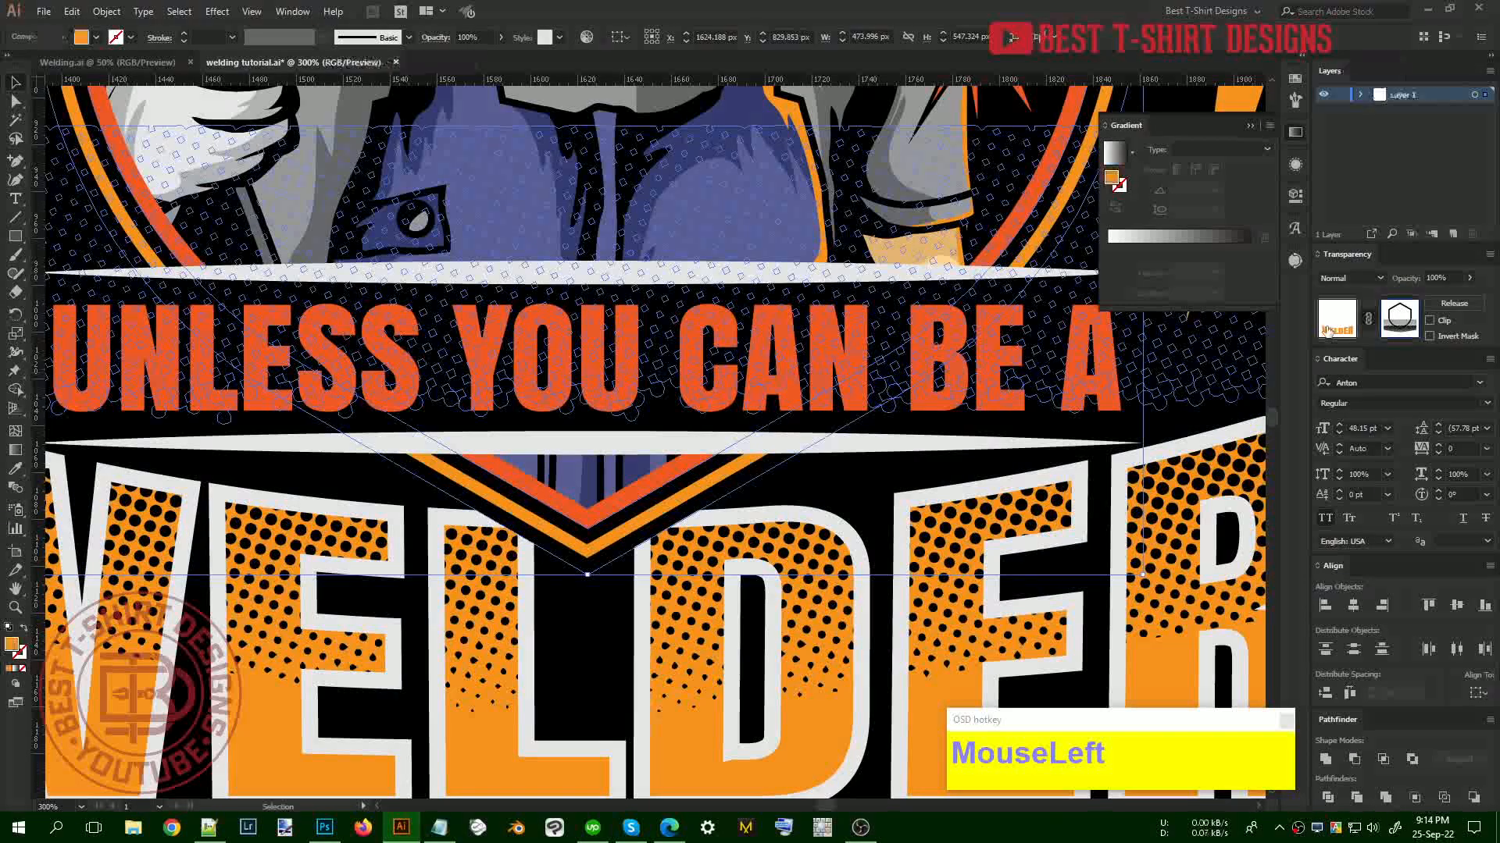
scroll(578, 561, "down", 2, "alt")
left_click(1038, 536)
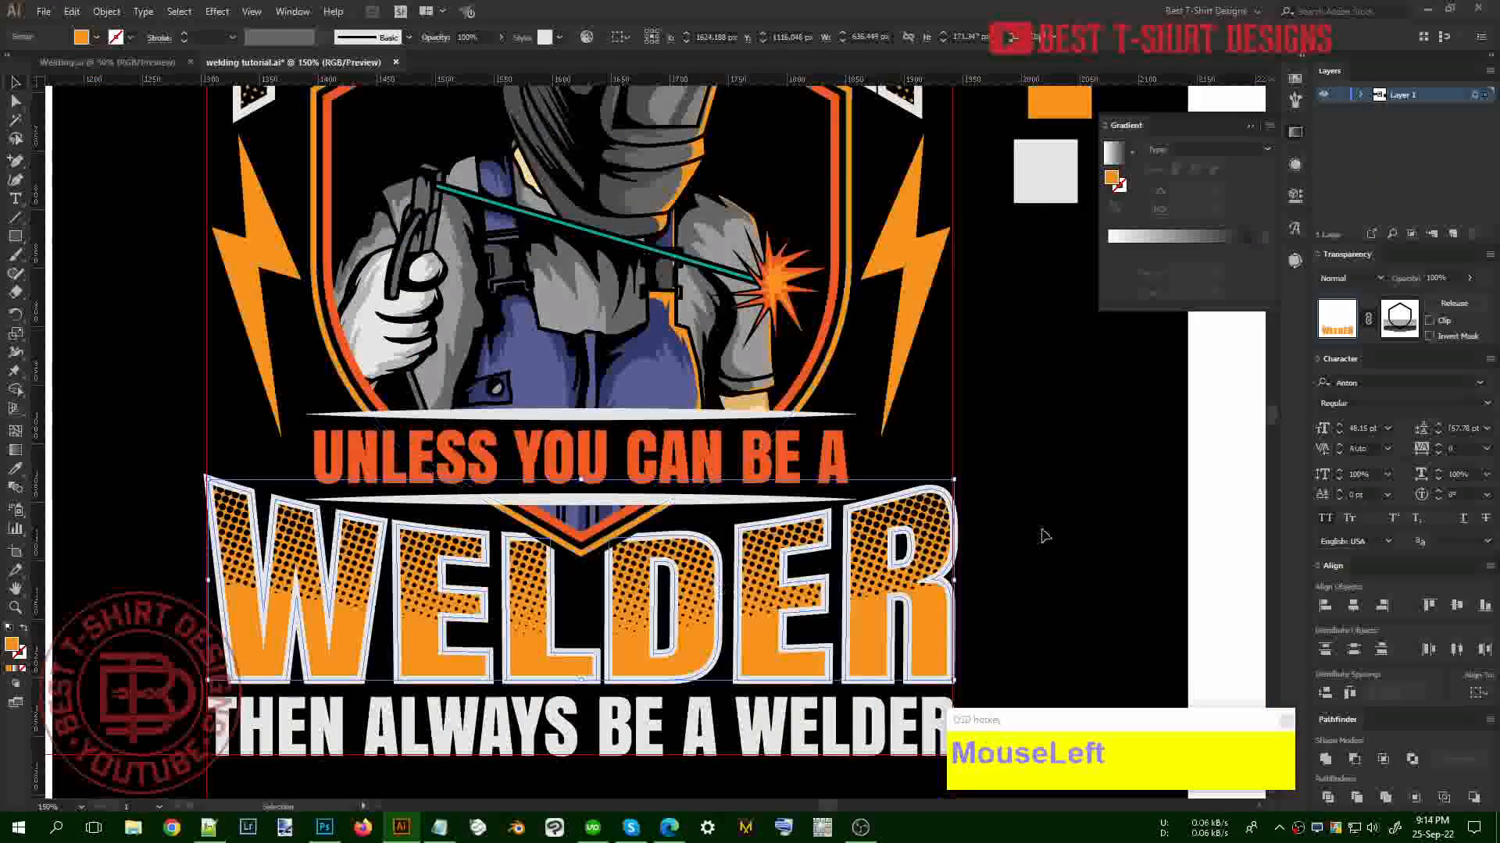
scroll(688, 524, "down", 2, "alt")
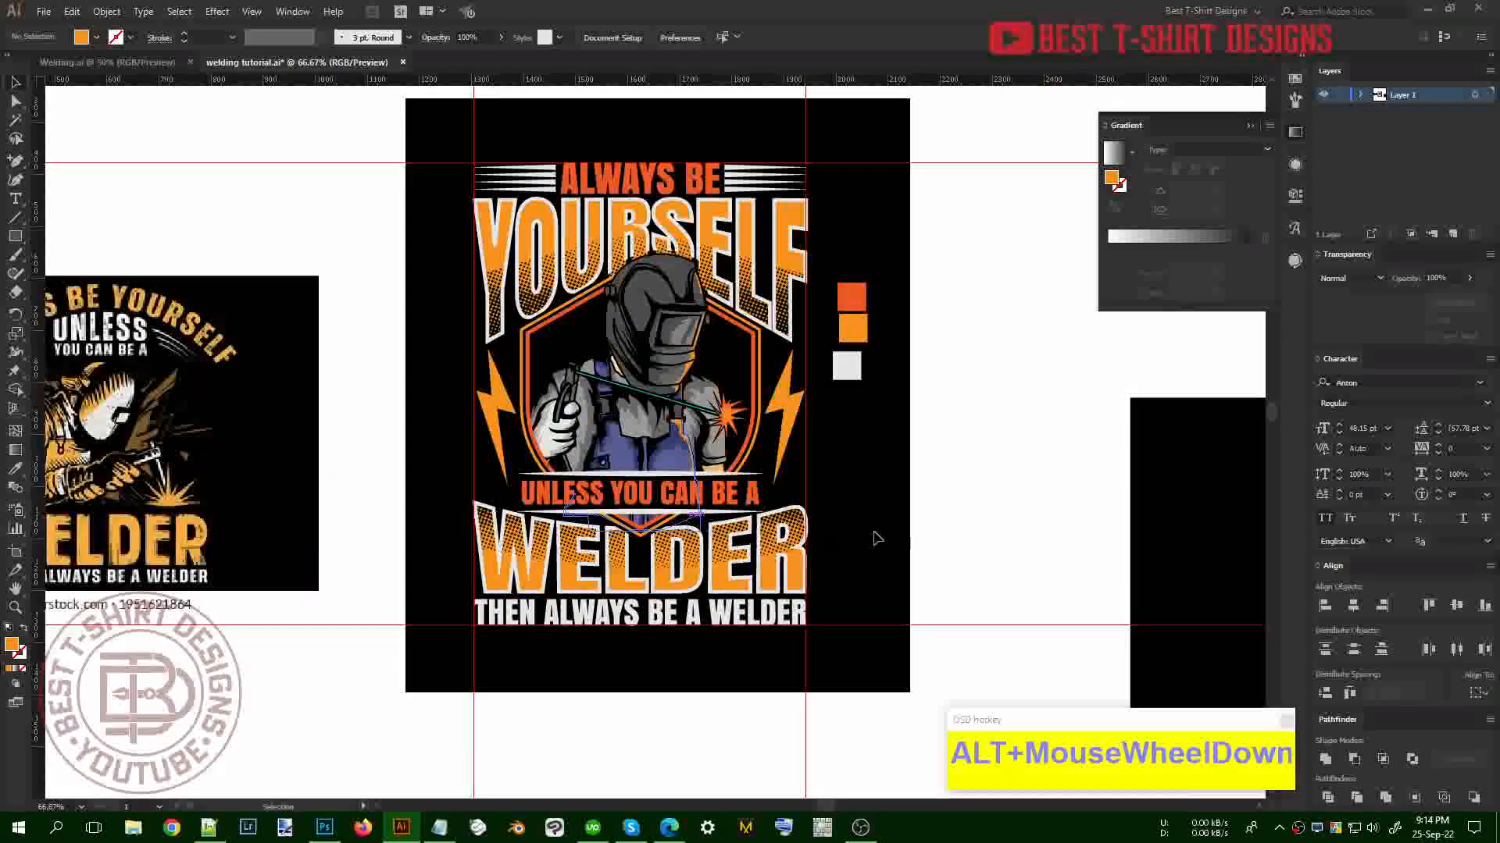
left_click(898, 537)
Copy all helmet and shield shapes from the opacity mask of YOURSELF's light grey outline and return to the artwork
scroll(690, 258, "up", 3, "alt")
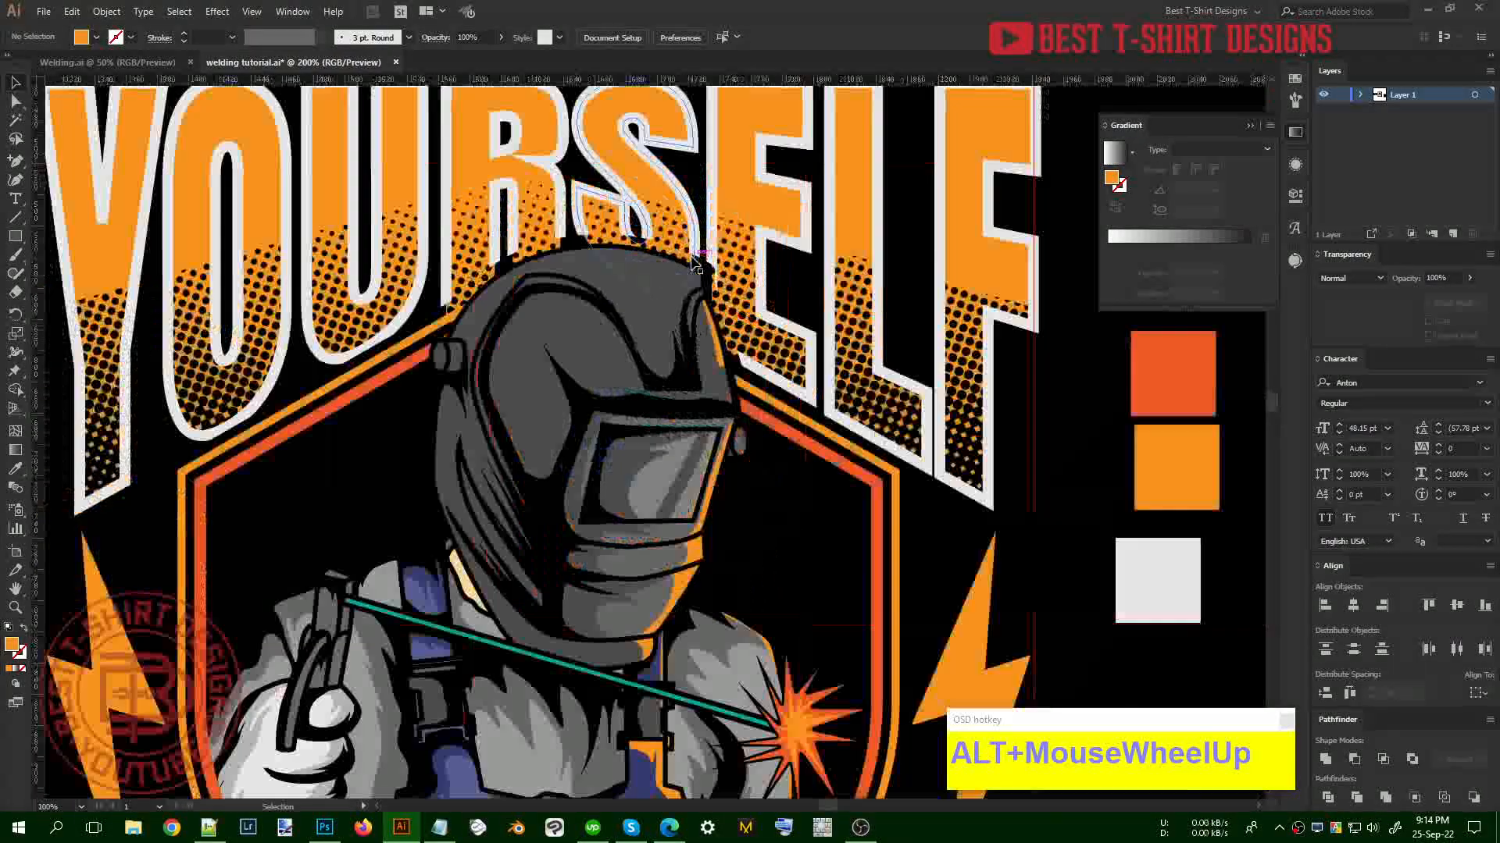
scroll(778, 549, "up", 1)
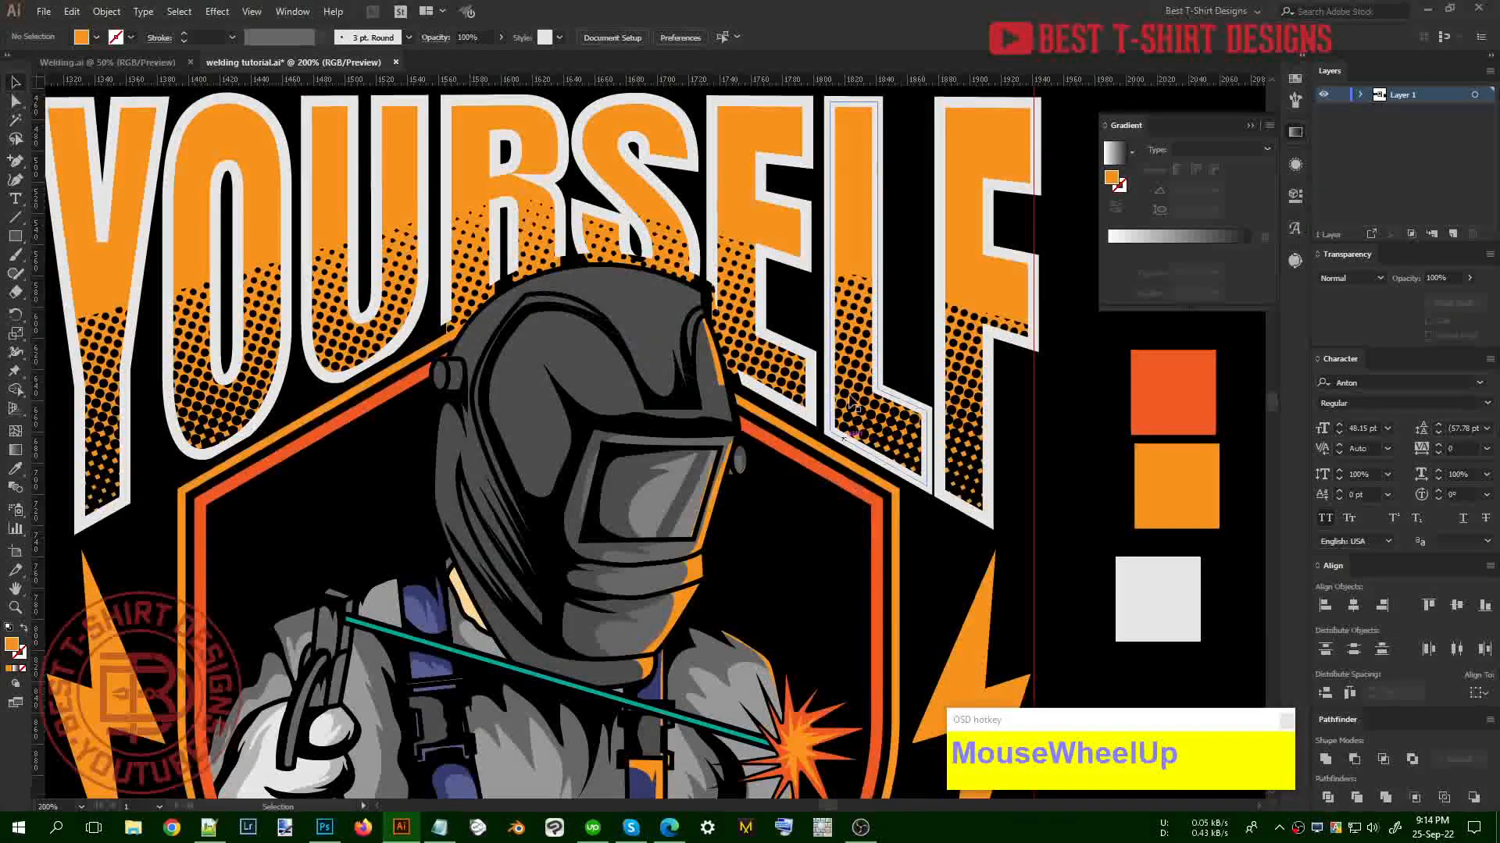
left_click(883, 351)
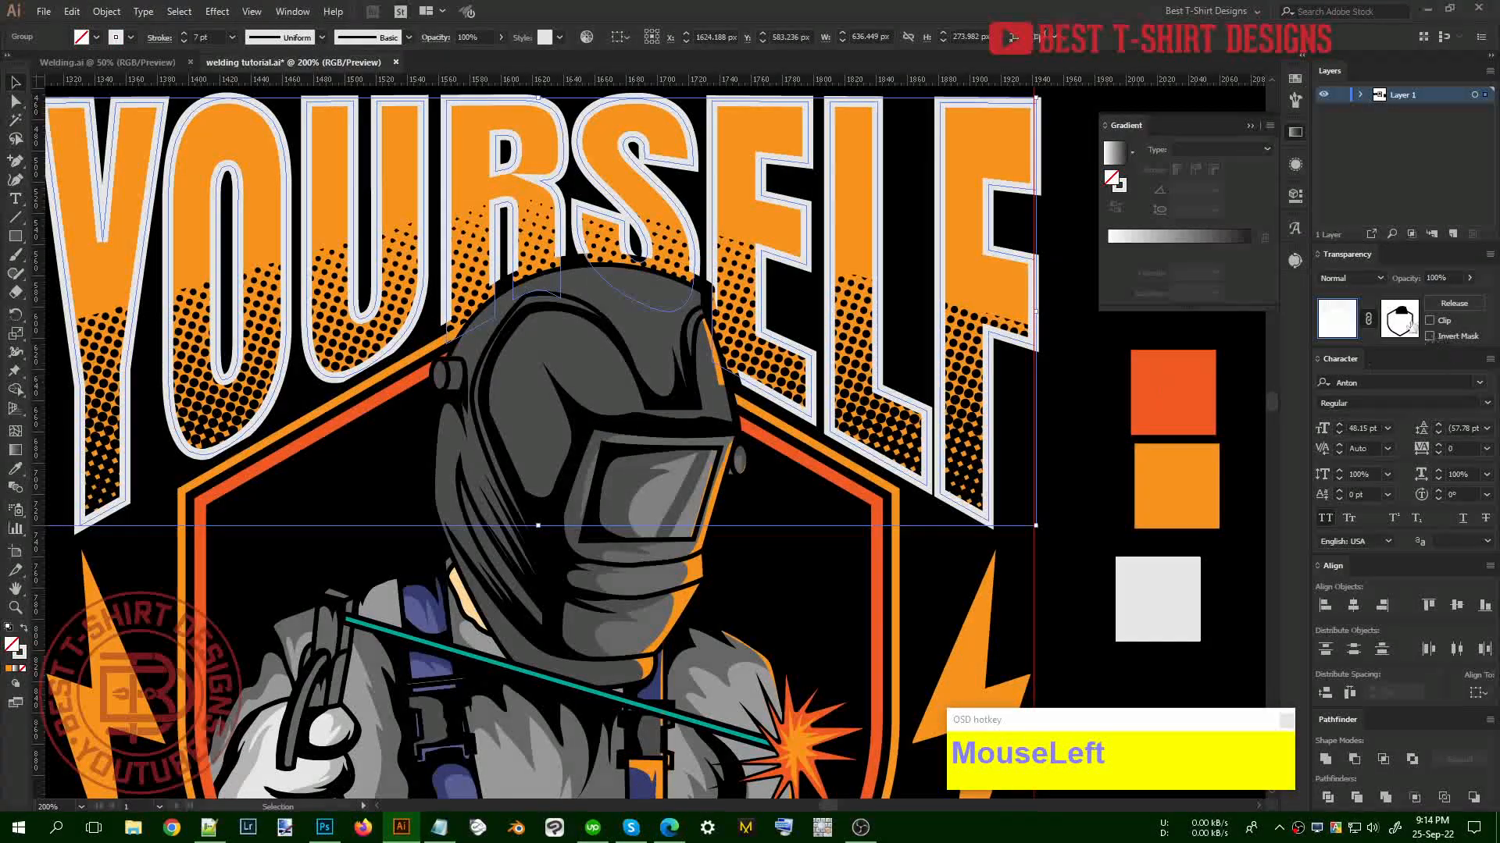
left_click(1398, 318)
key("ctrl+a")
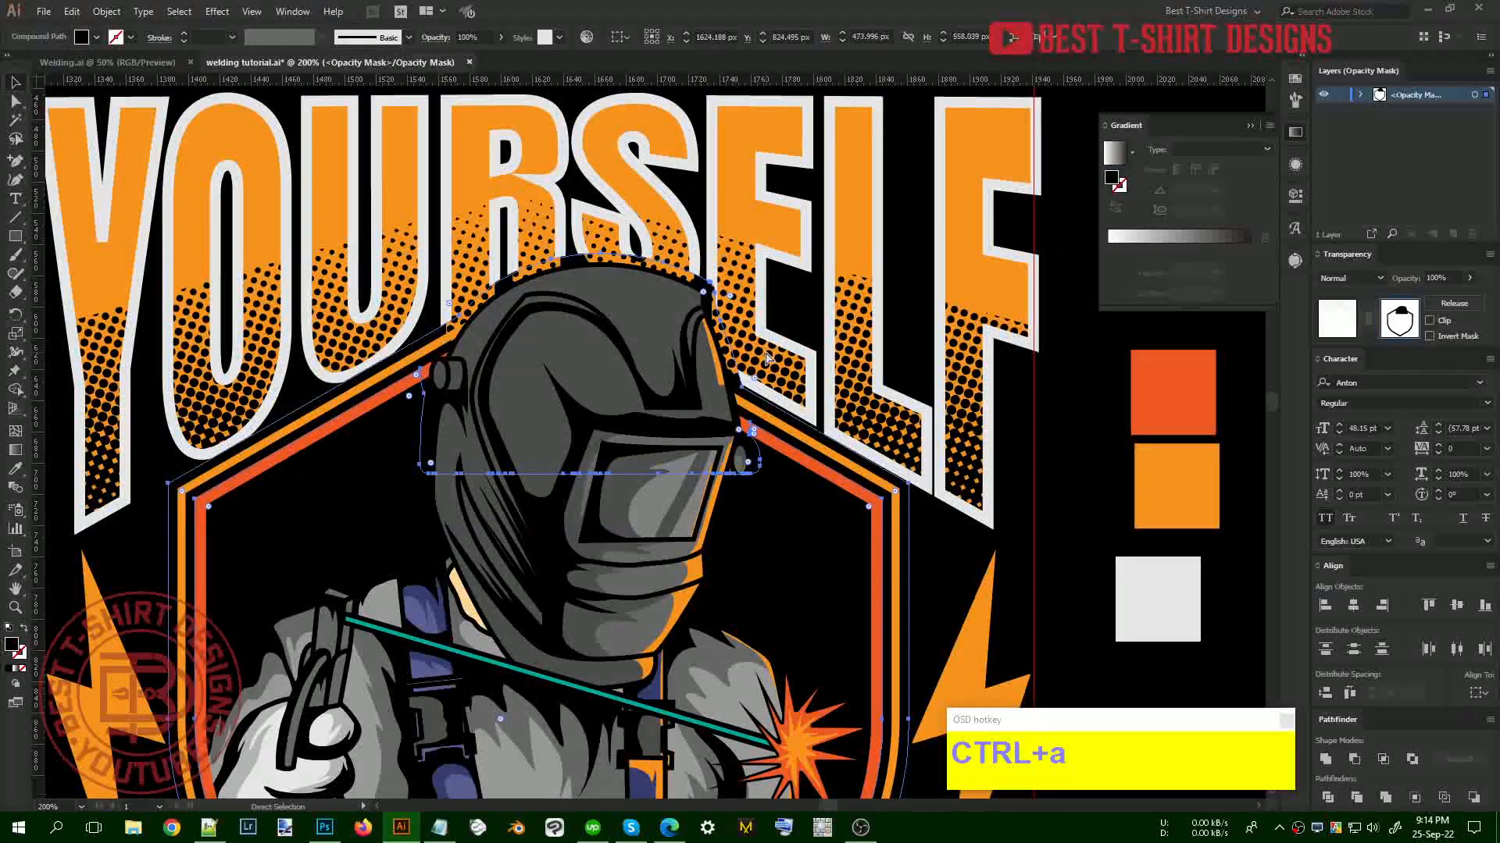
key("ctrl+c")
left_click(1337, 318)
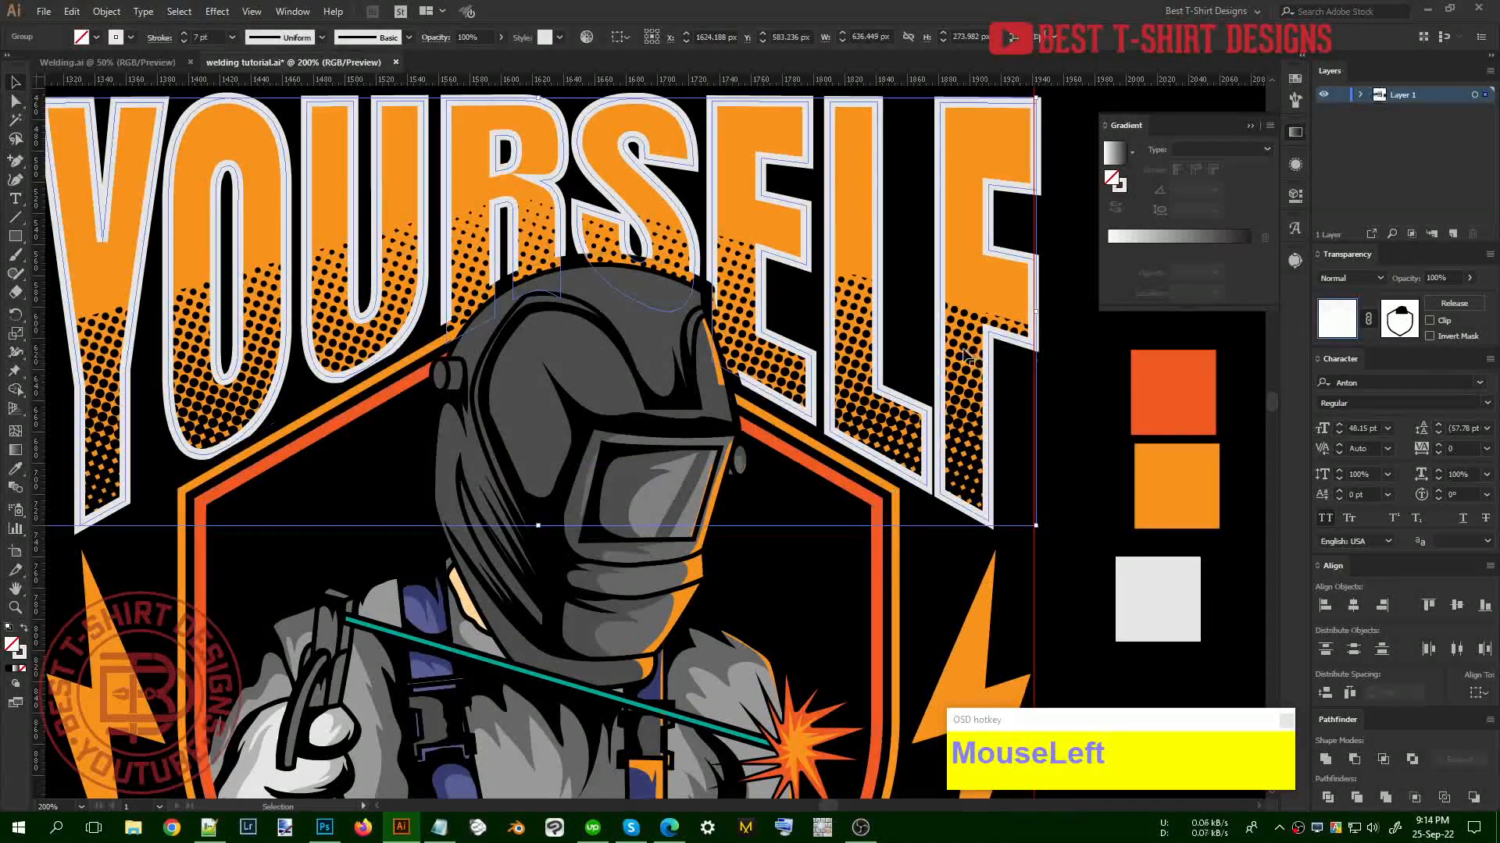
Paste the helmet and shield shapes in front inside the opacity mask of YOURSELF's orange fill, leave the mask and deselect
left_click(1400, 318)
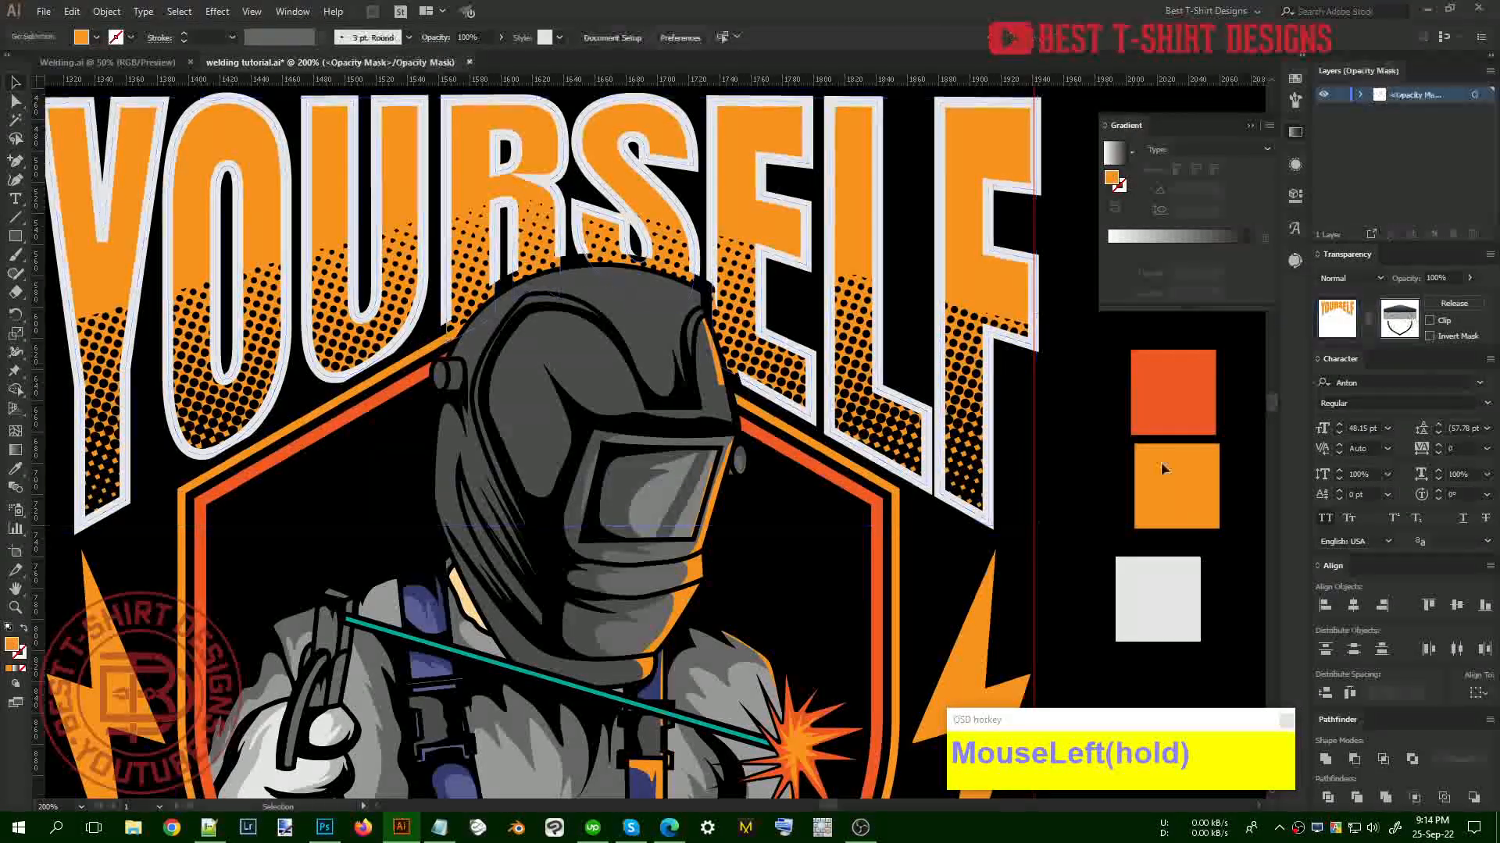
key("ctrl+f")
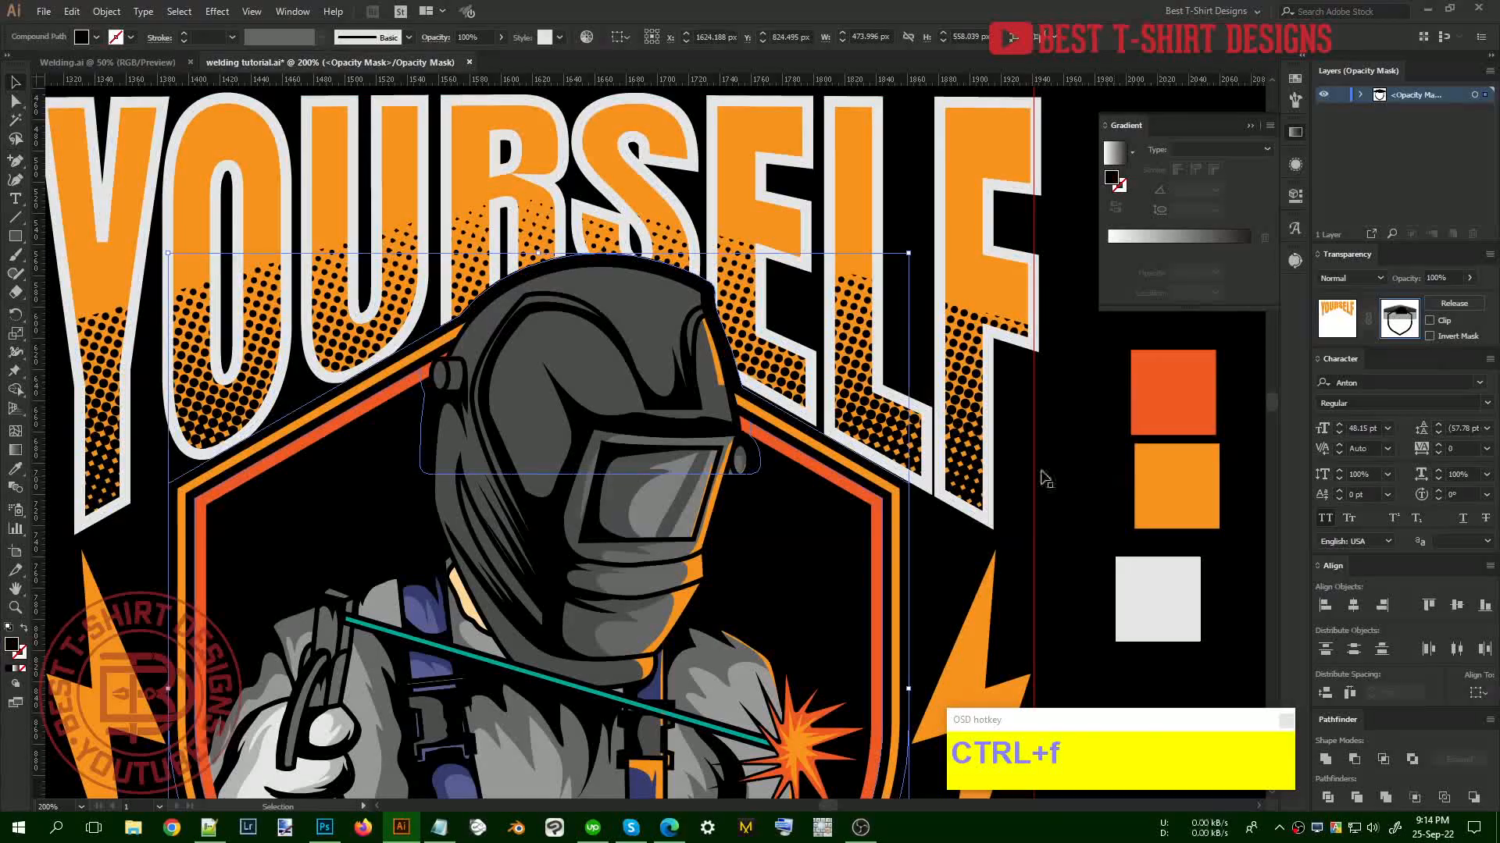
left_click(1047, 478)
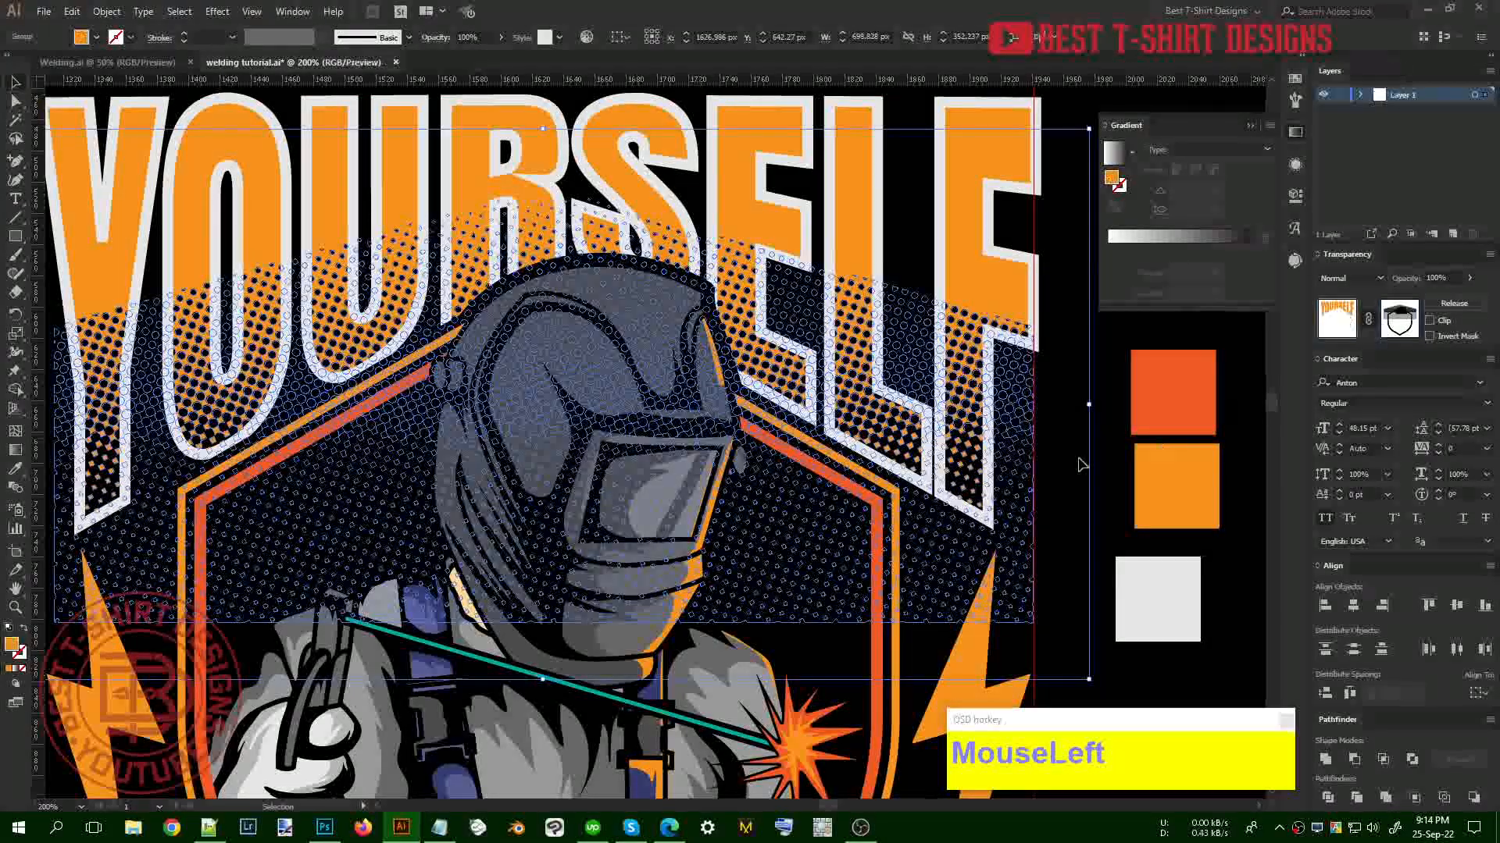
left_click(1067, 467)
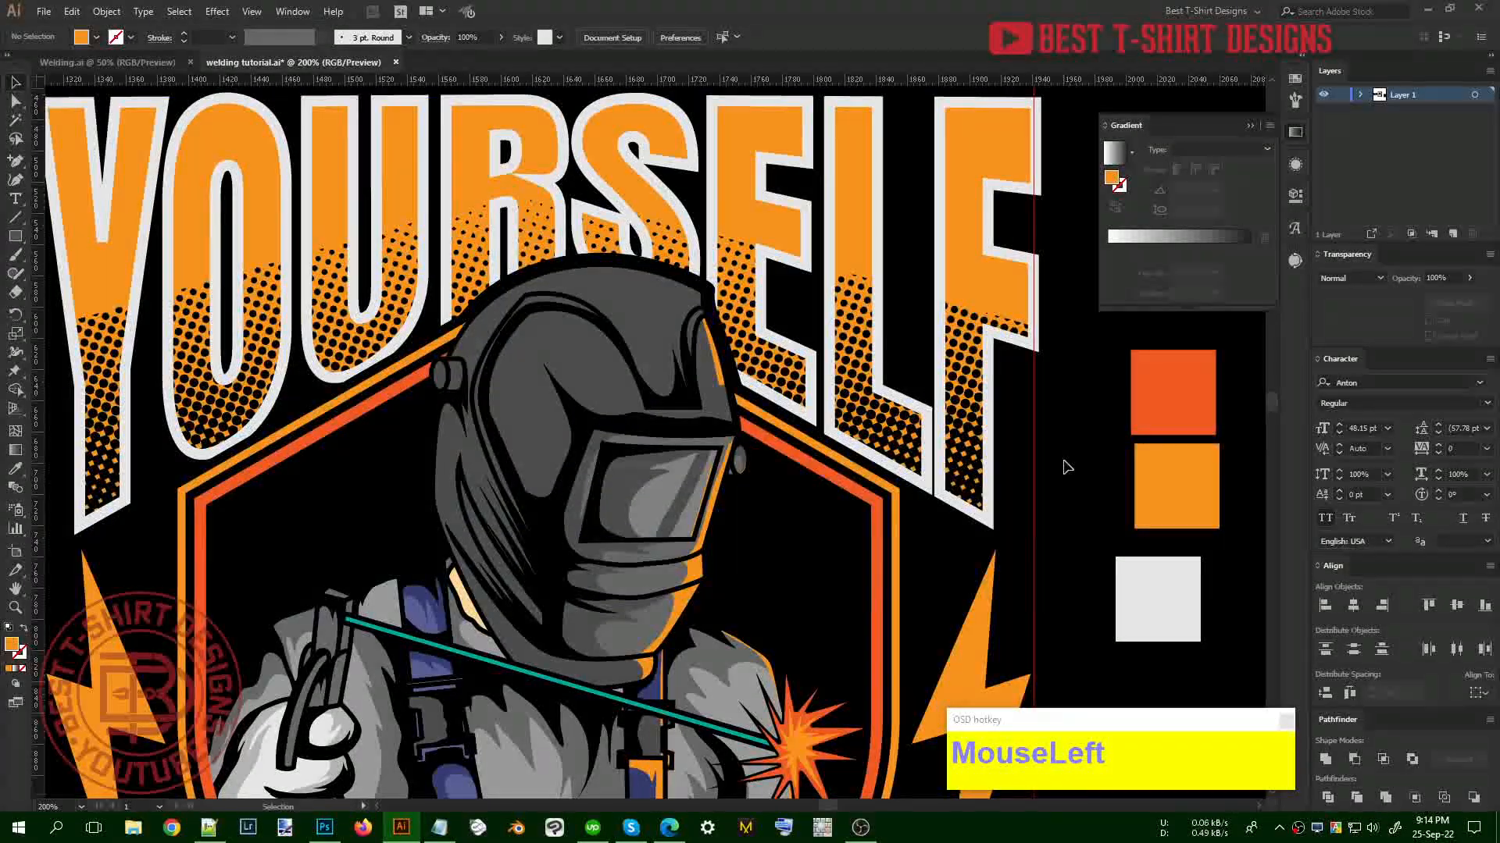
Draw a circle about 245 px in diameter on the blank white area beside the black T-shirt design
key("F10")
scroll(788, 535, "down", 2)
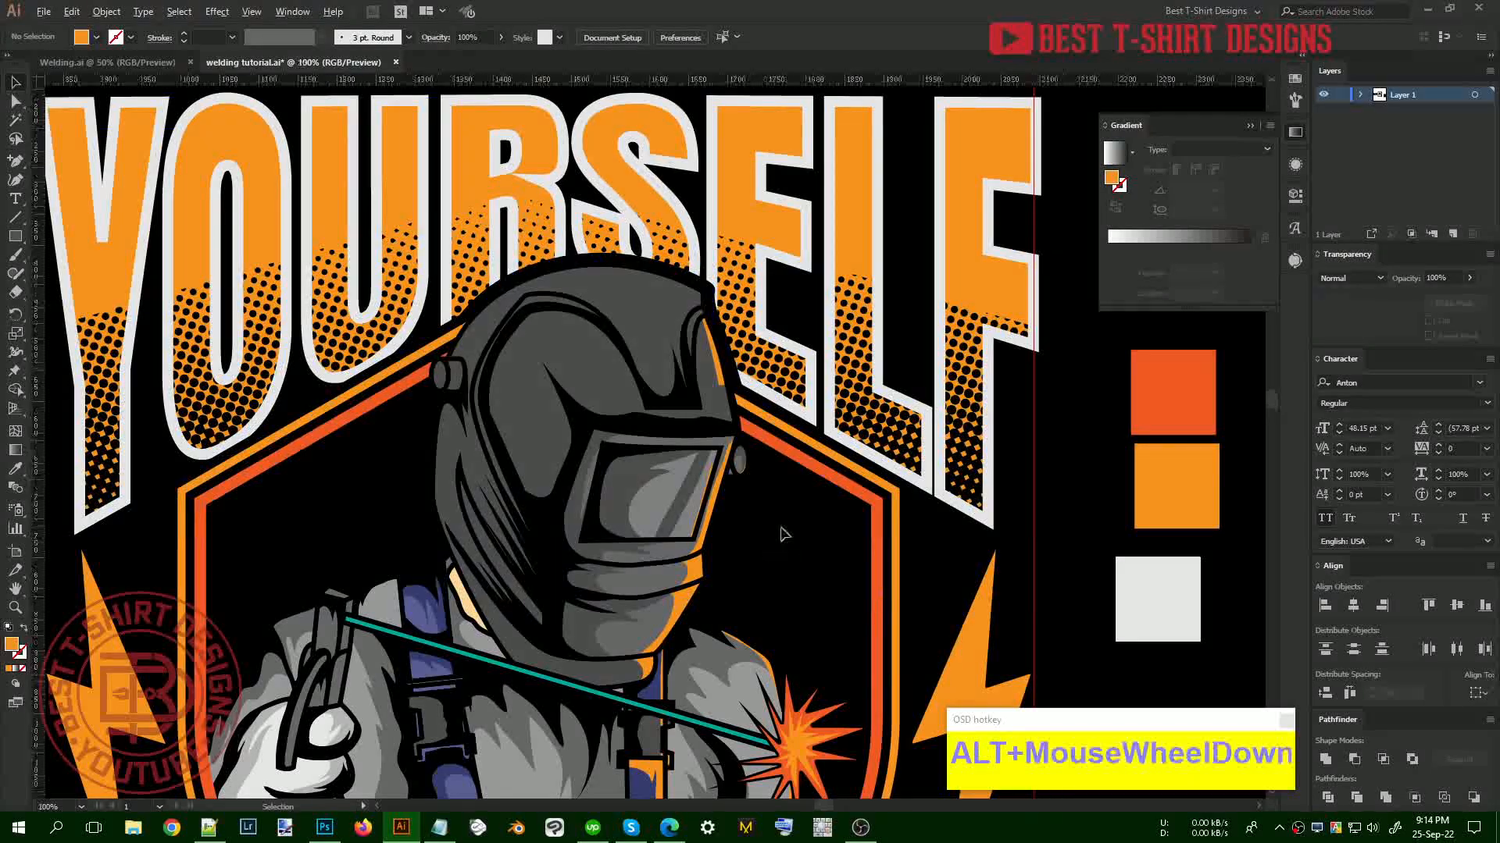
left_click_drag(988, 570, 936, 477)
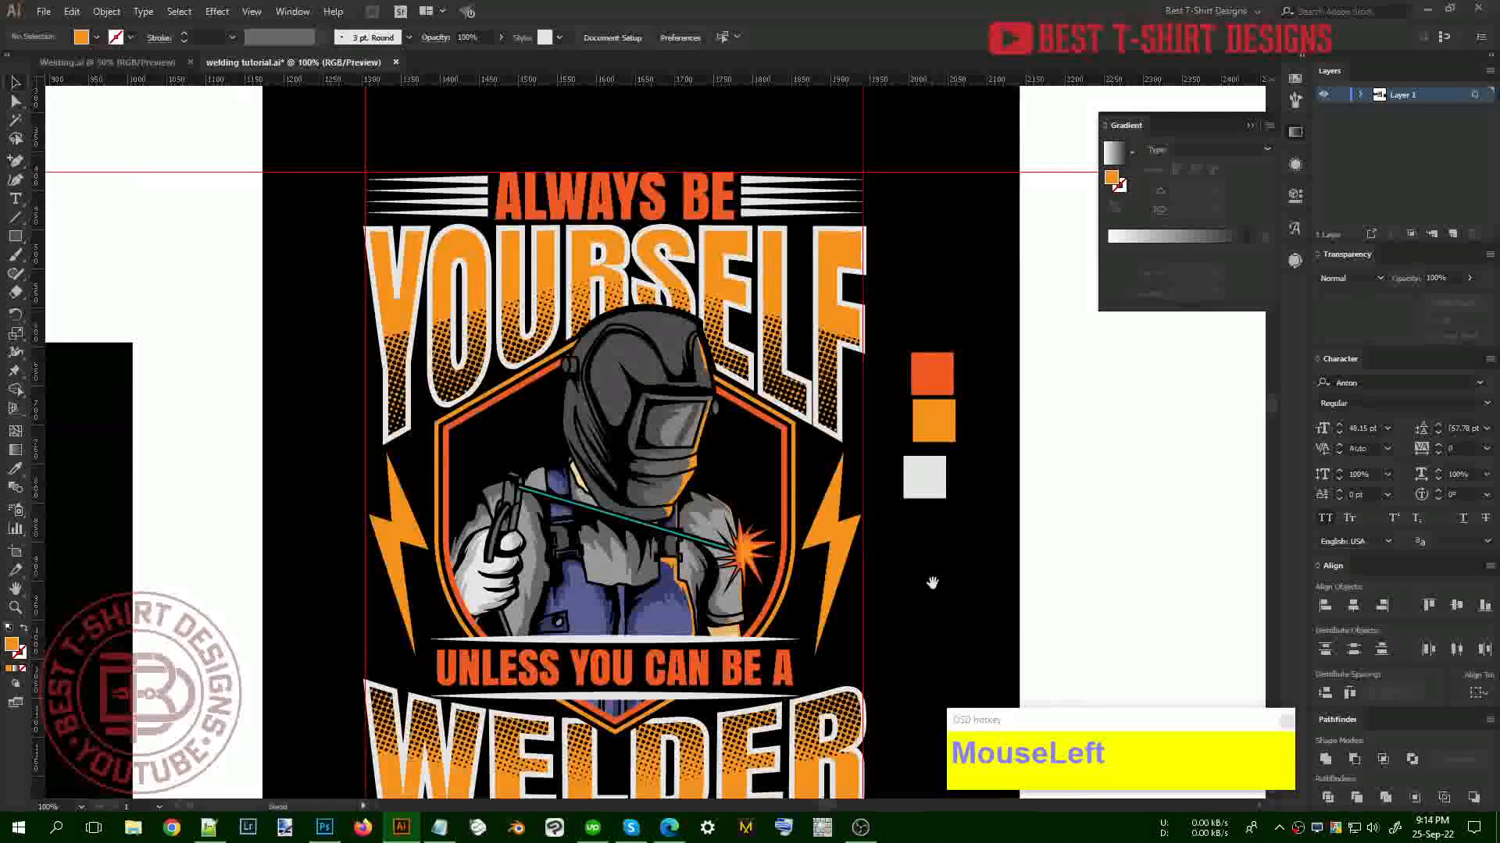
left_click_drag(930, 582, 862, 556)
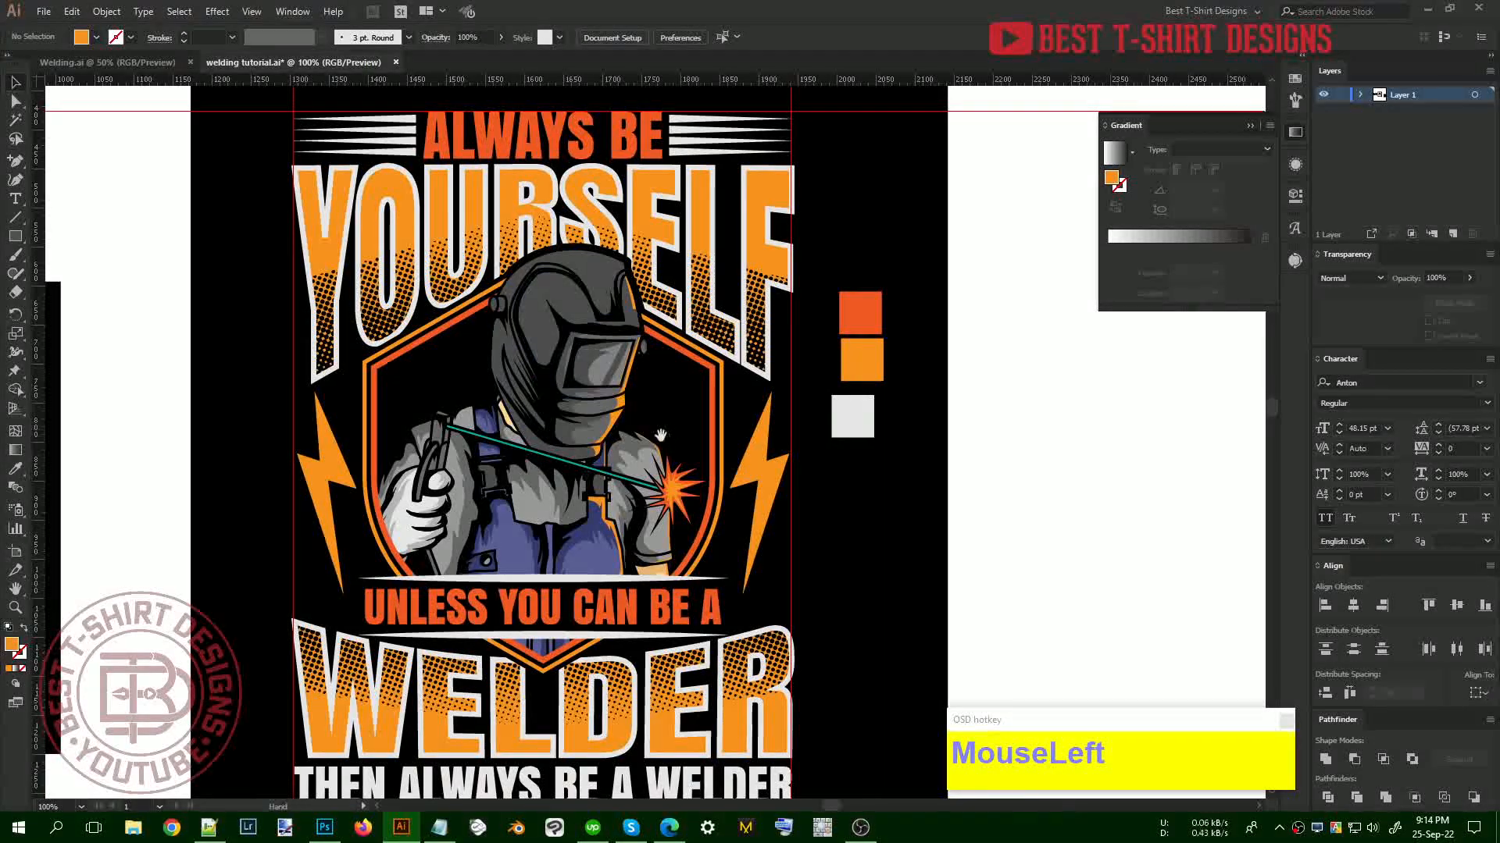
left_click_drag(660, 435, 585, 407)
left_click(12, 242)
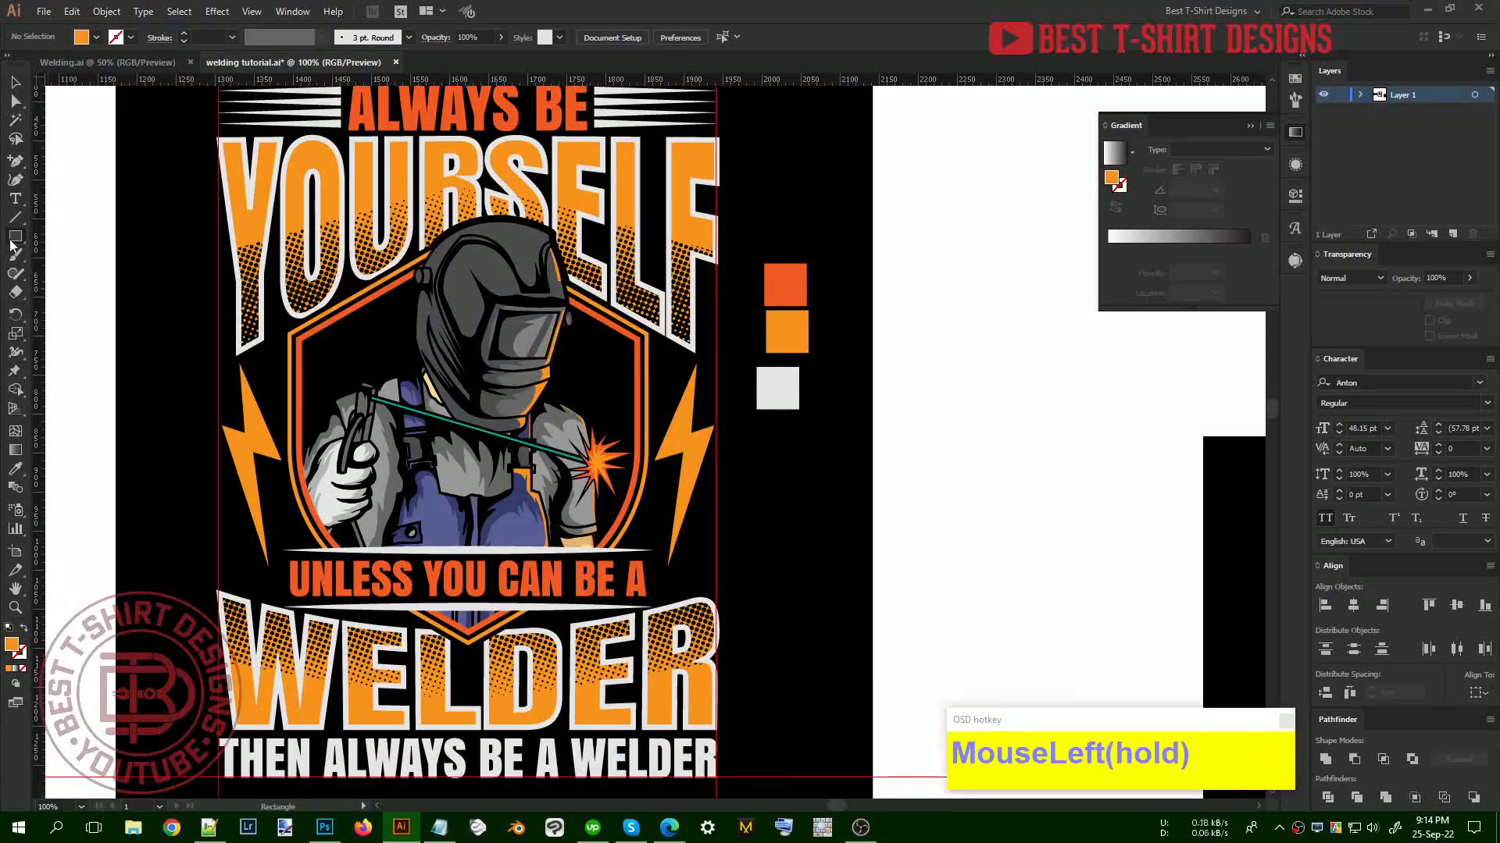
left_click(62, 273)
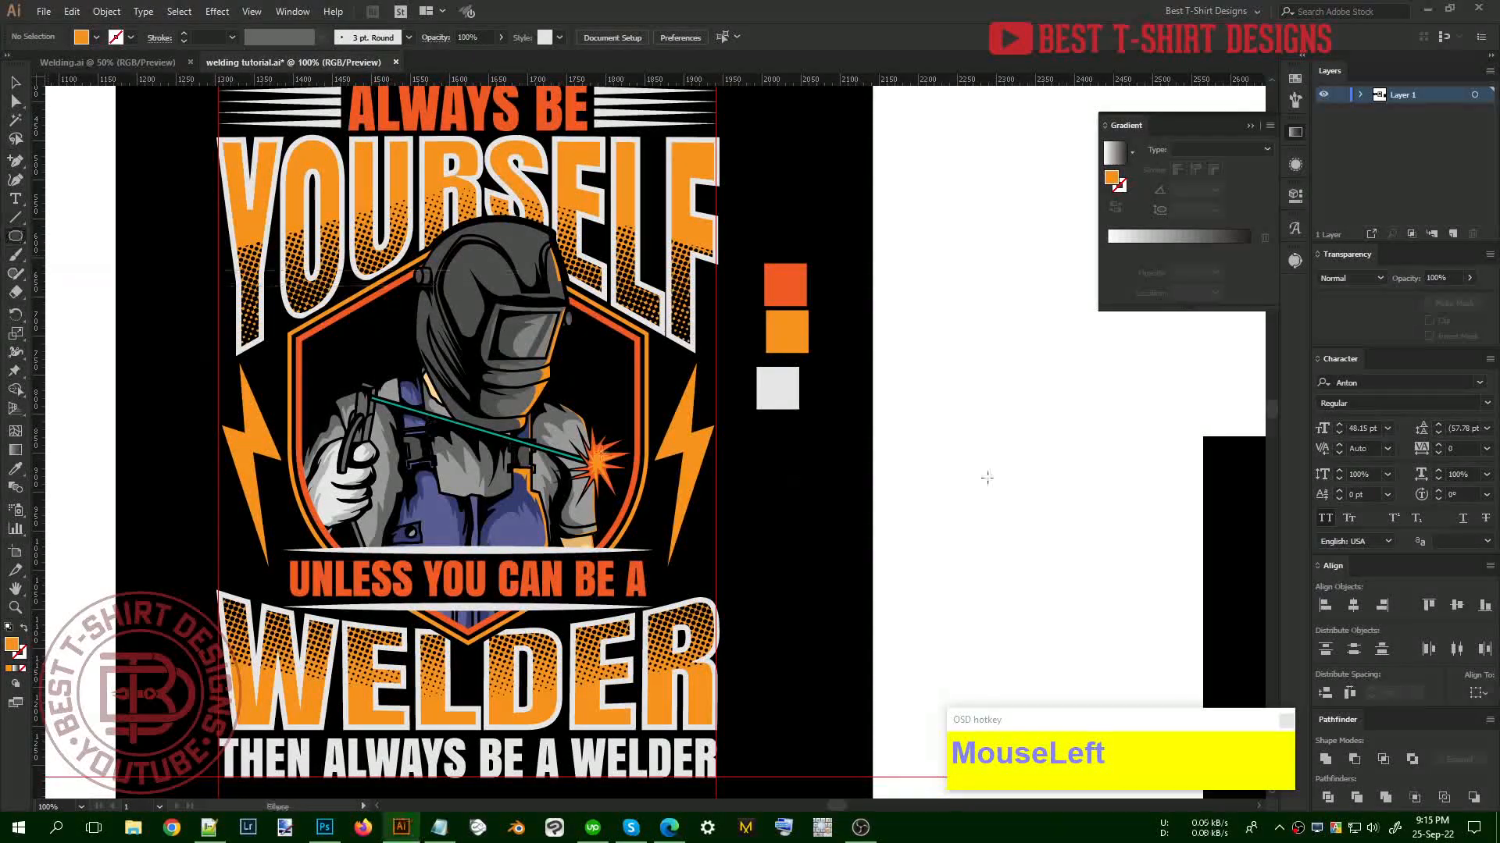
mouse_move(1018, 467)
left_mouse_down()
mouse_move(1105, 559)
mouse_move(1128, 549)
mouse_move(1132, 511)
mouse_move(883, 510)
left_mouse_up()
key("v")
left_click_drag(762, 461, 774, 344)
Fill the circle with a white-to-black gradient and set the gradient type to Radial
left_click(1192, 237)
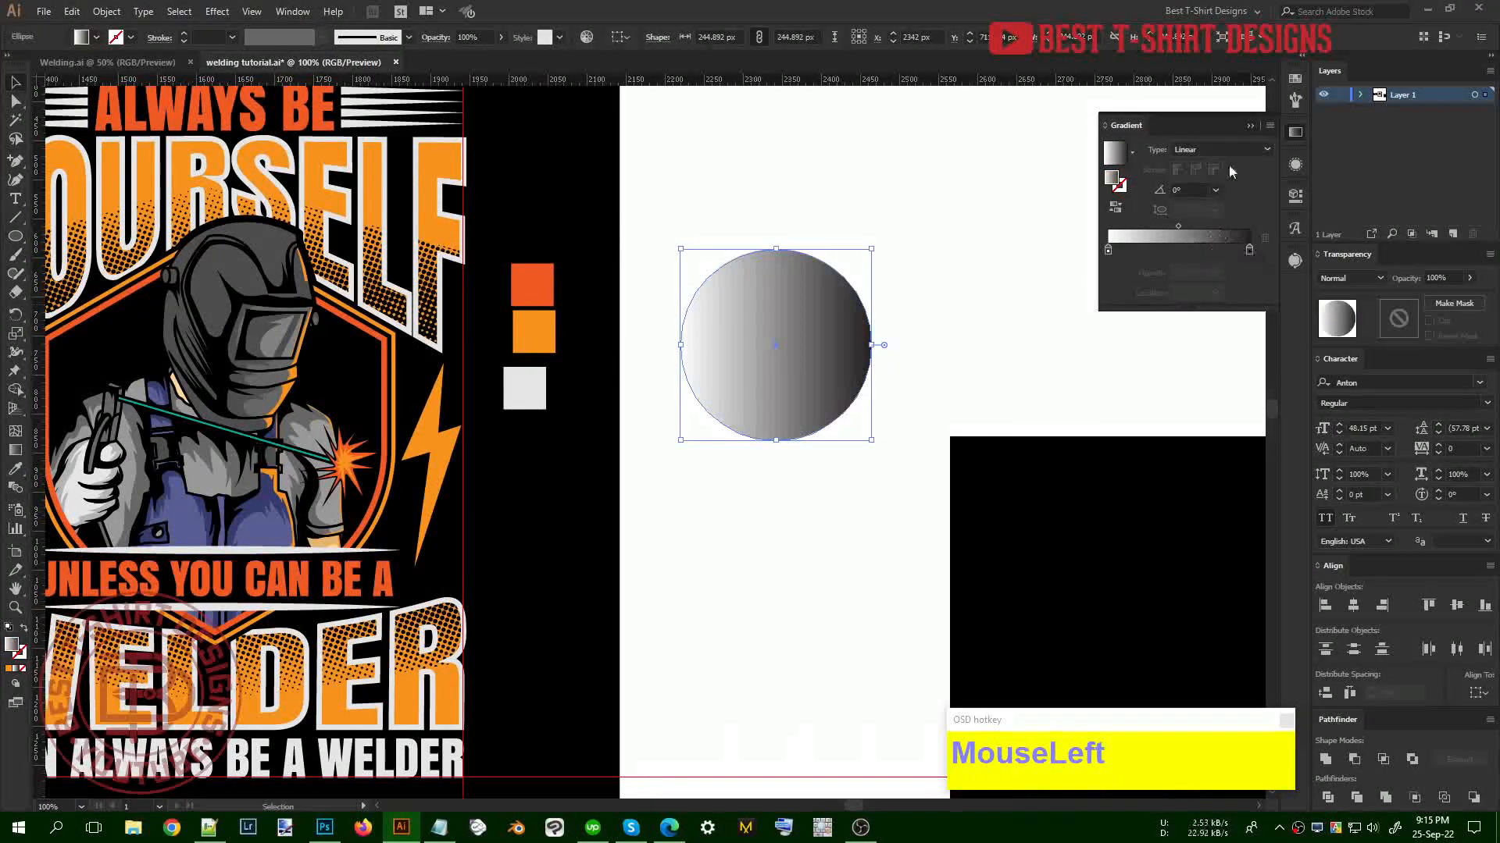
left_click(1190, 149)
left_click(1200, 183)
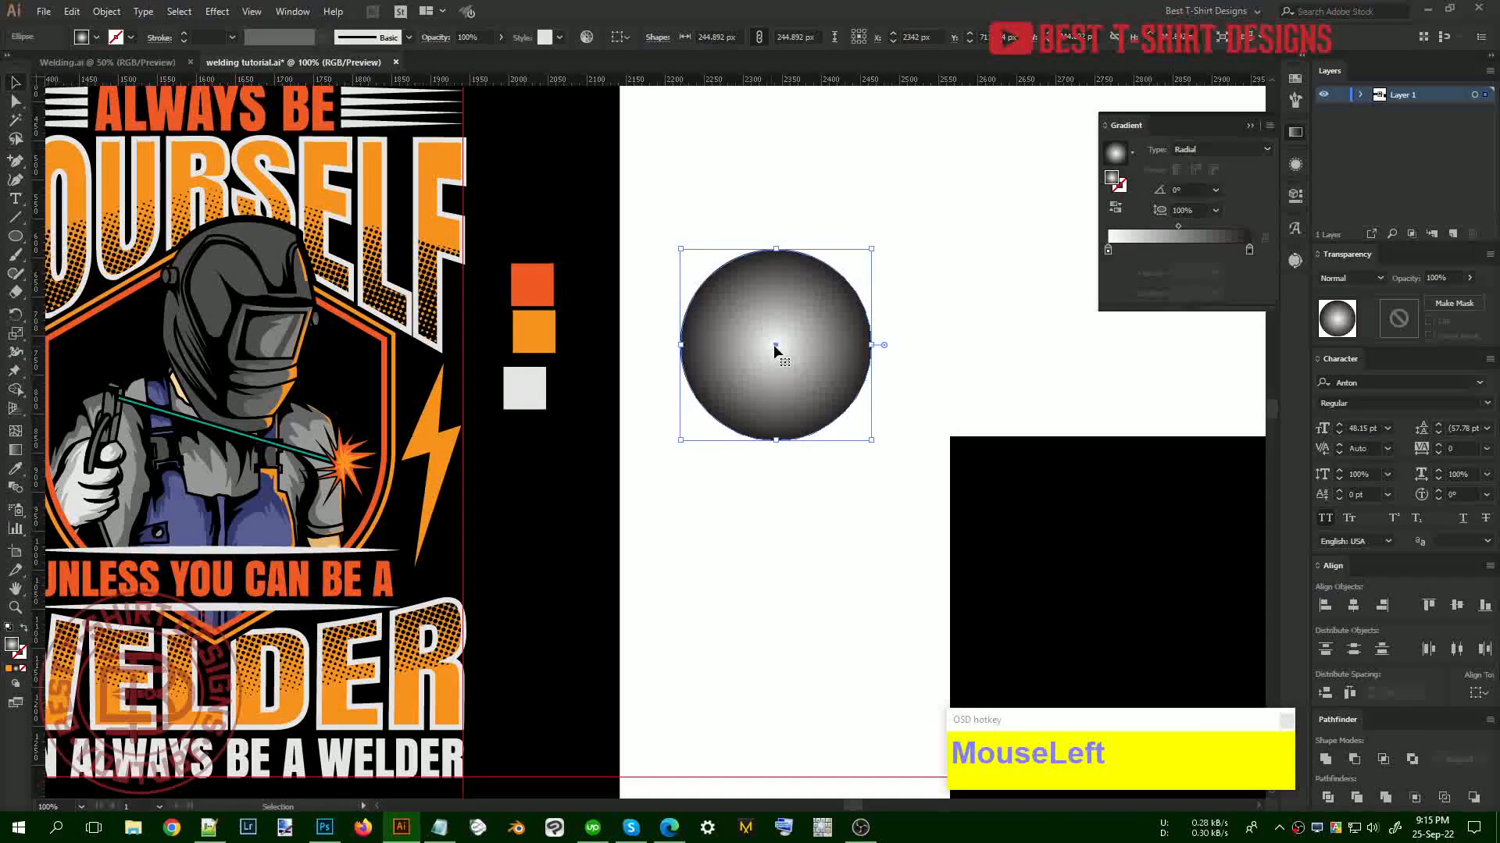
Try the Color Halftone effect with a max radius of 20 pixels on the circle and undo it
left_click(218, 11)
mouse_move(271, 311)
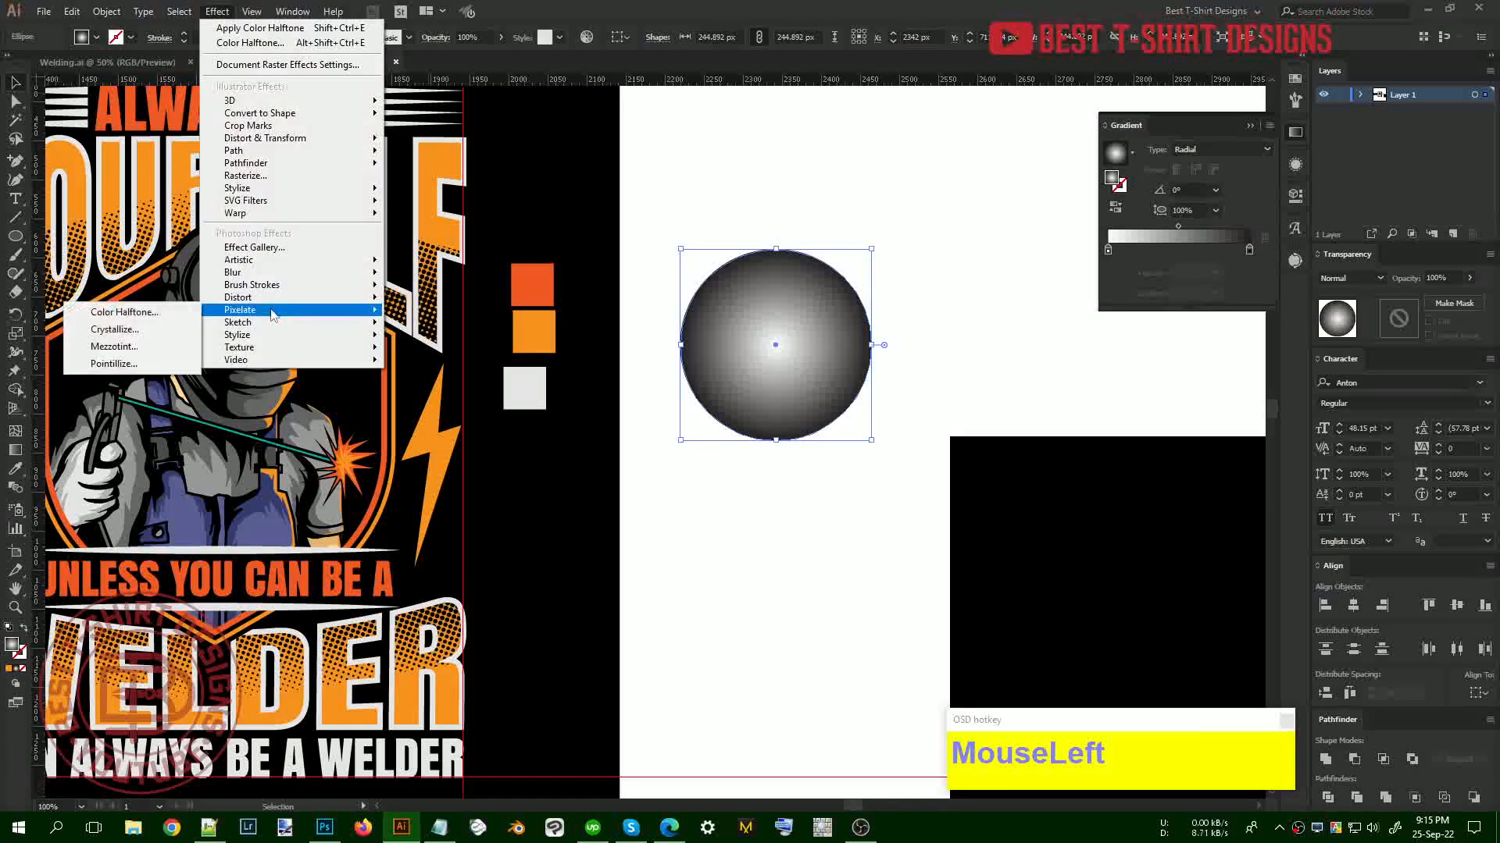
left_click(147, 316)
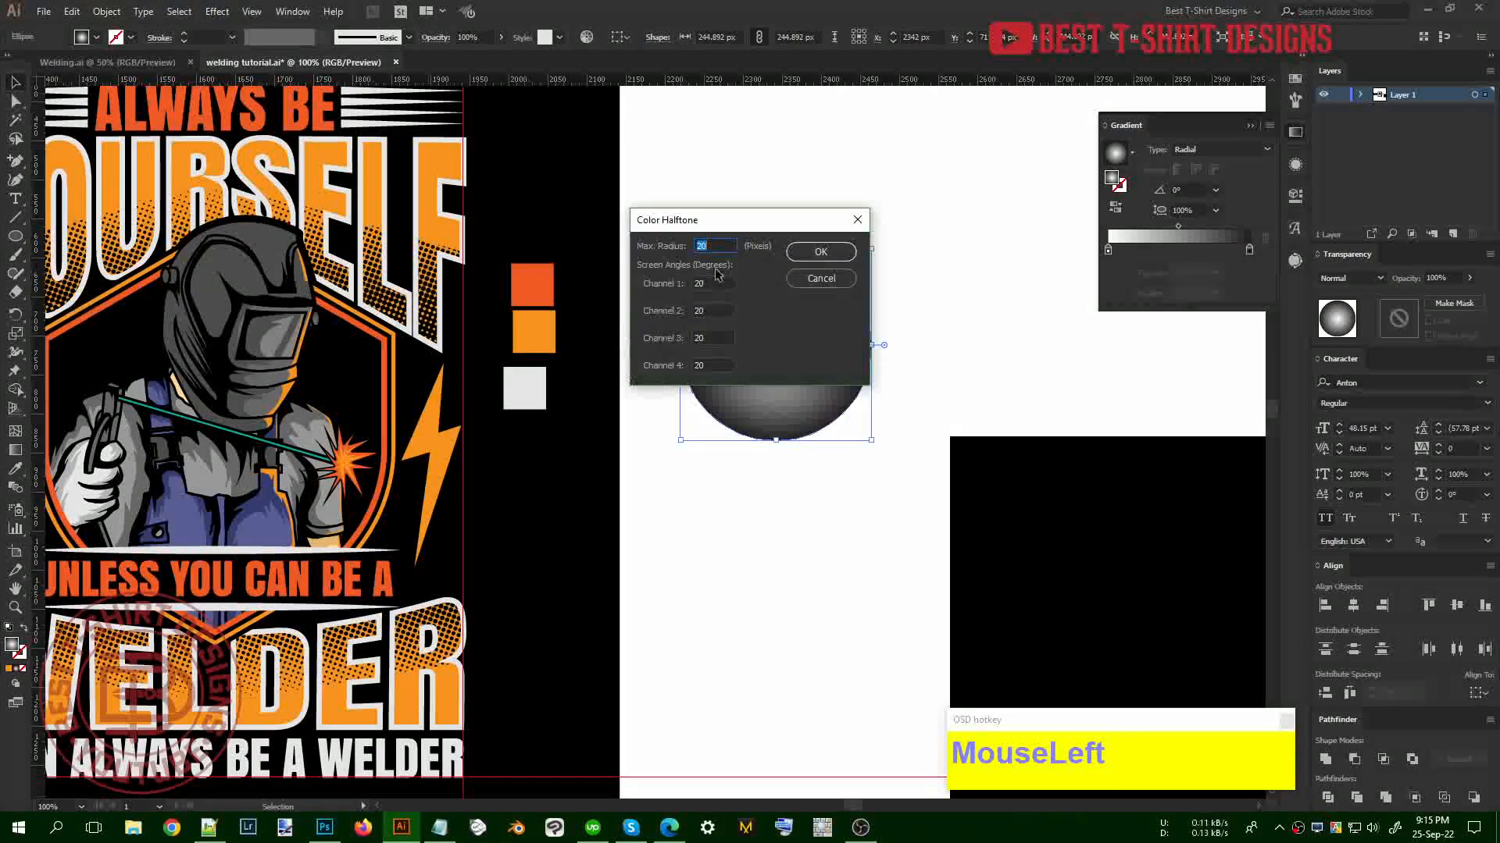
left_click(821, 253)
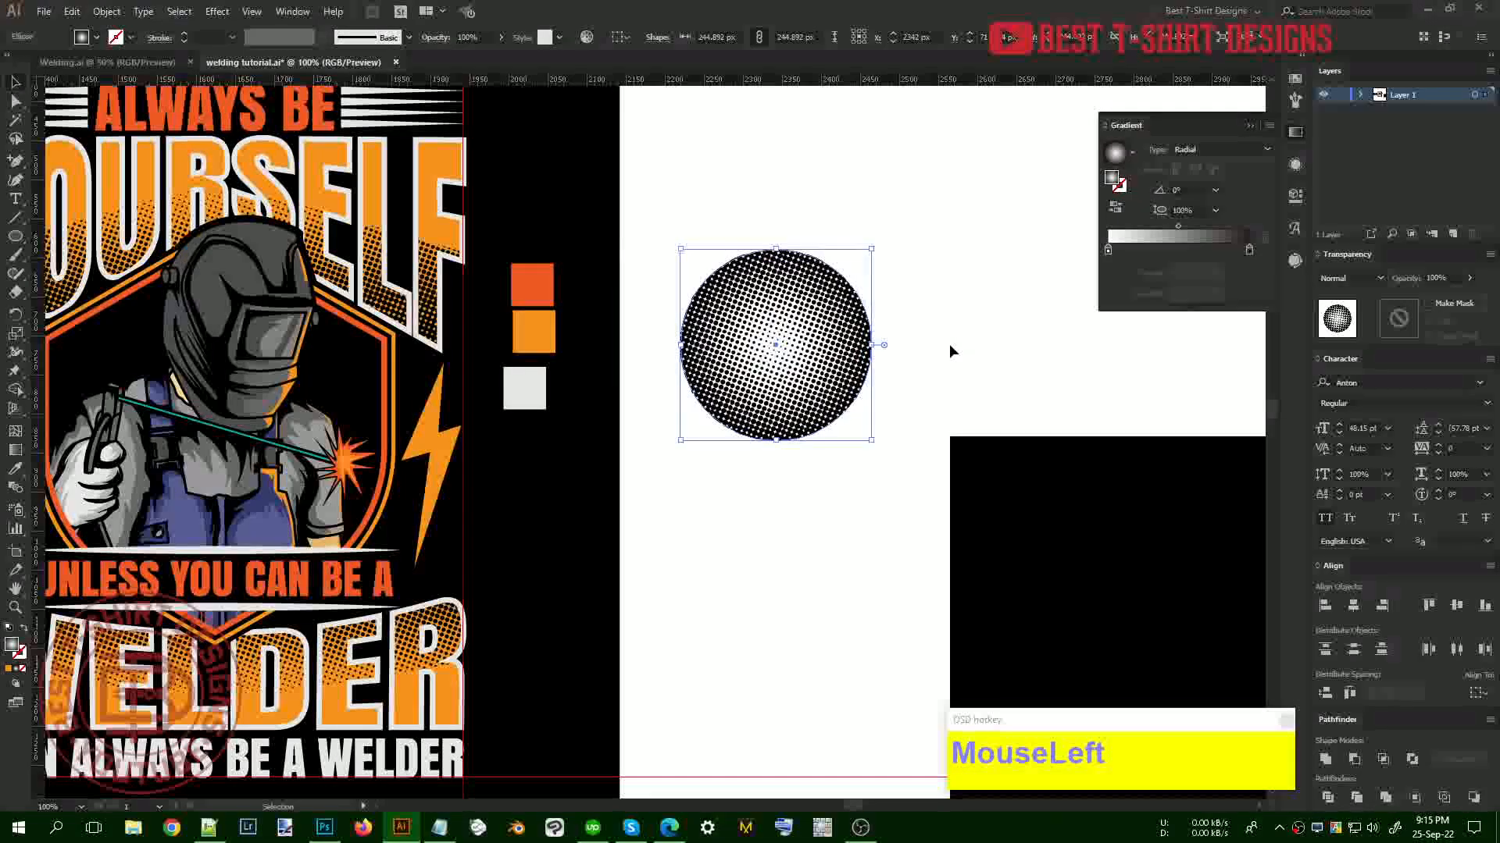
key("ctrl+z")
key("v")
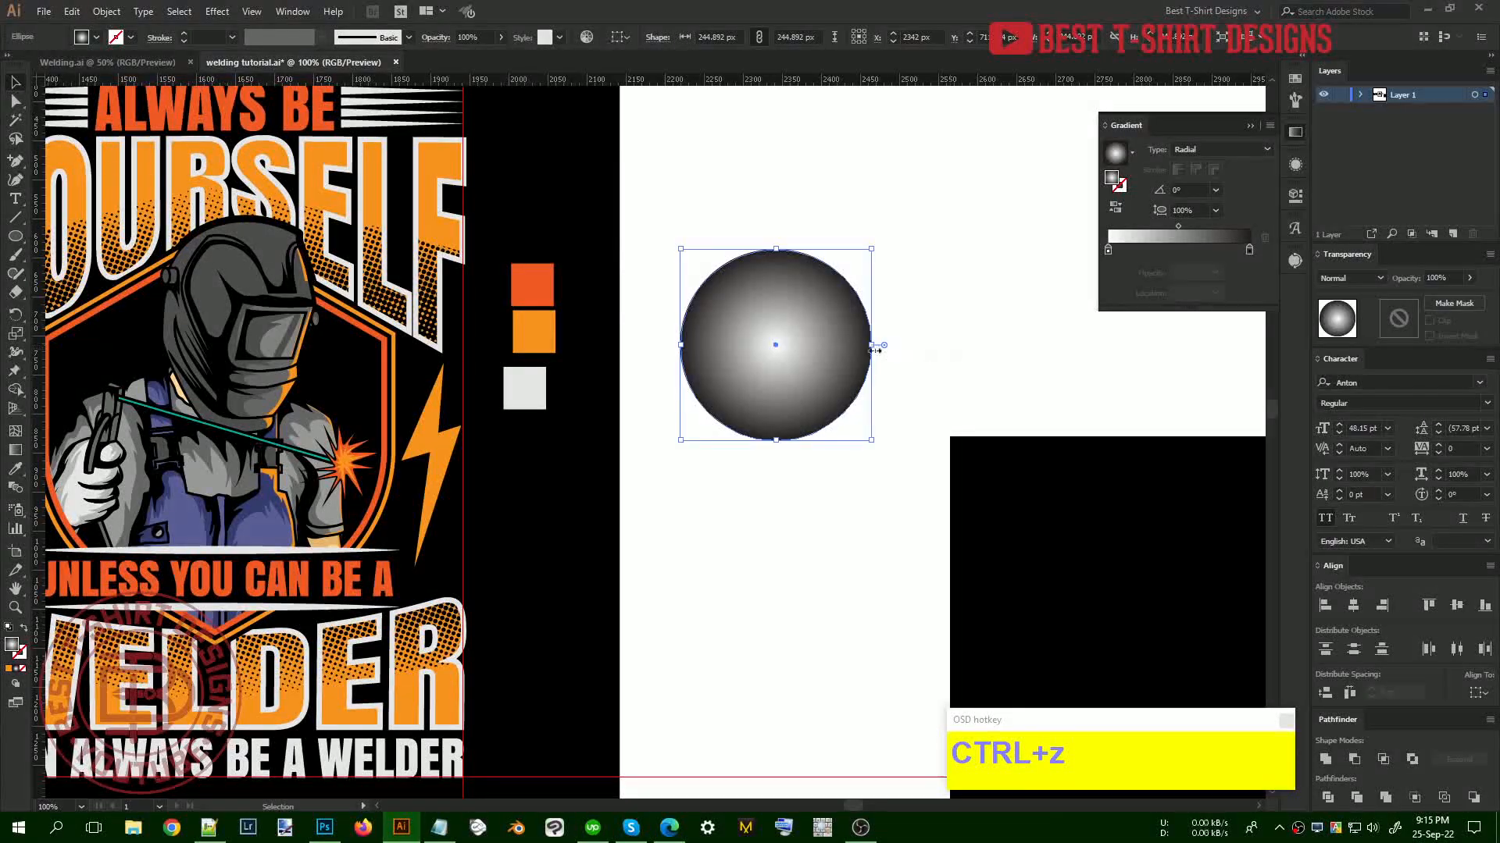
Reverse the circle's radial gradient to a black centre and white edge, with the black stop at 22.7% and white at 100%
left_click_drag(1106, 253, 1028, 255)
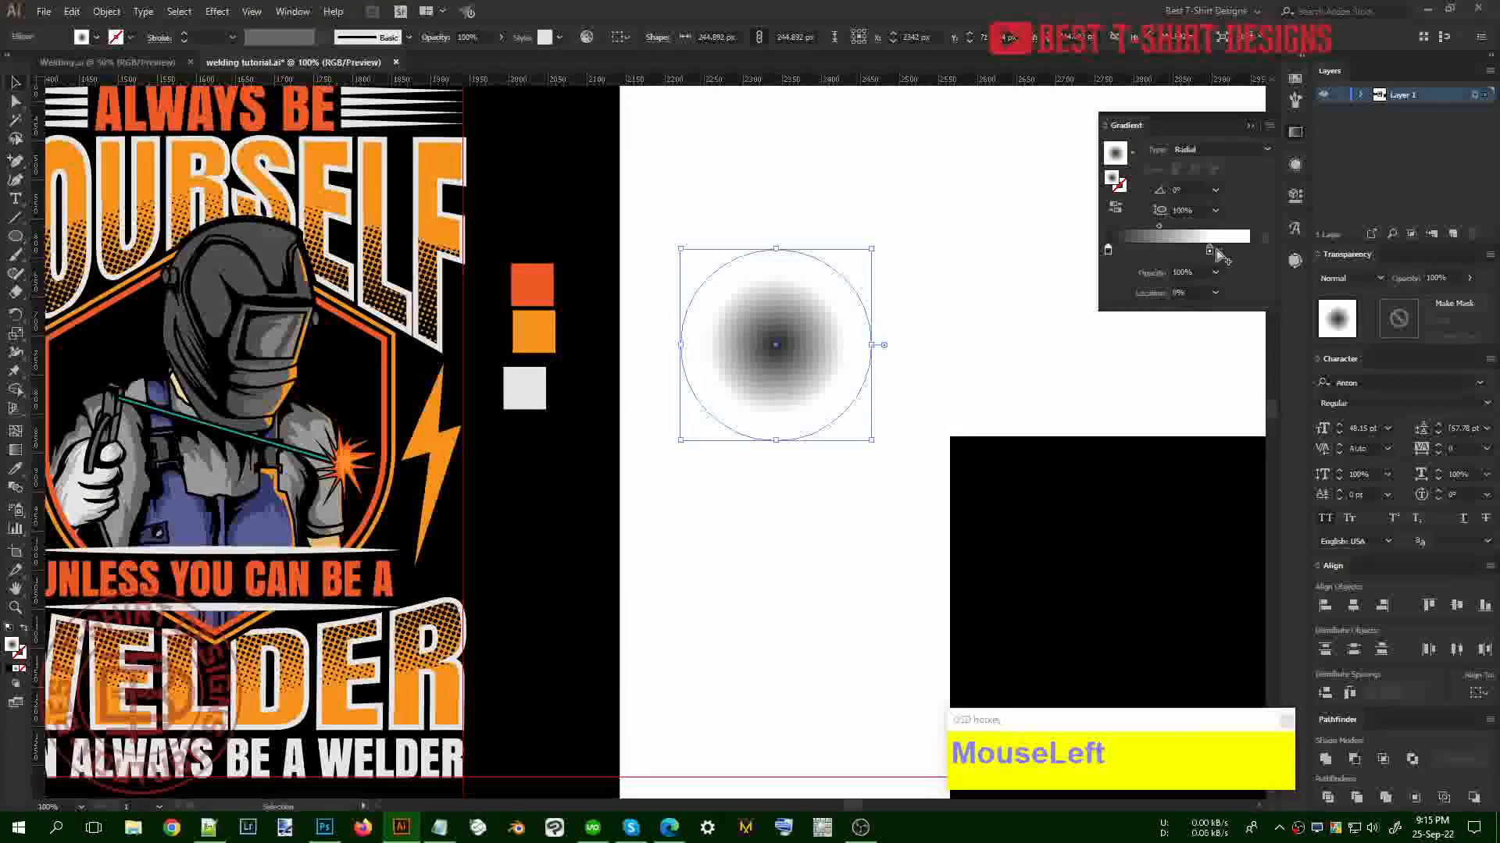
left_click_drag(1209, 250, 1275, 257)
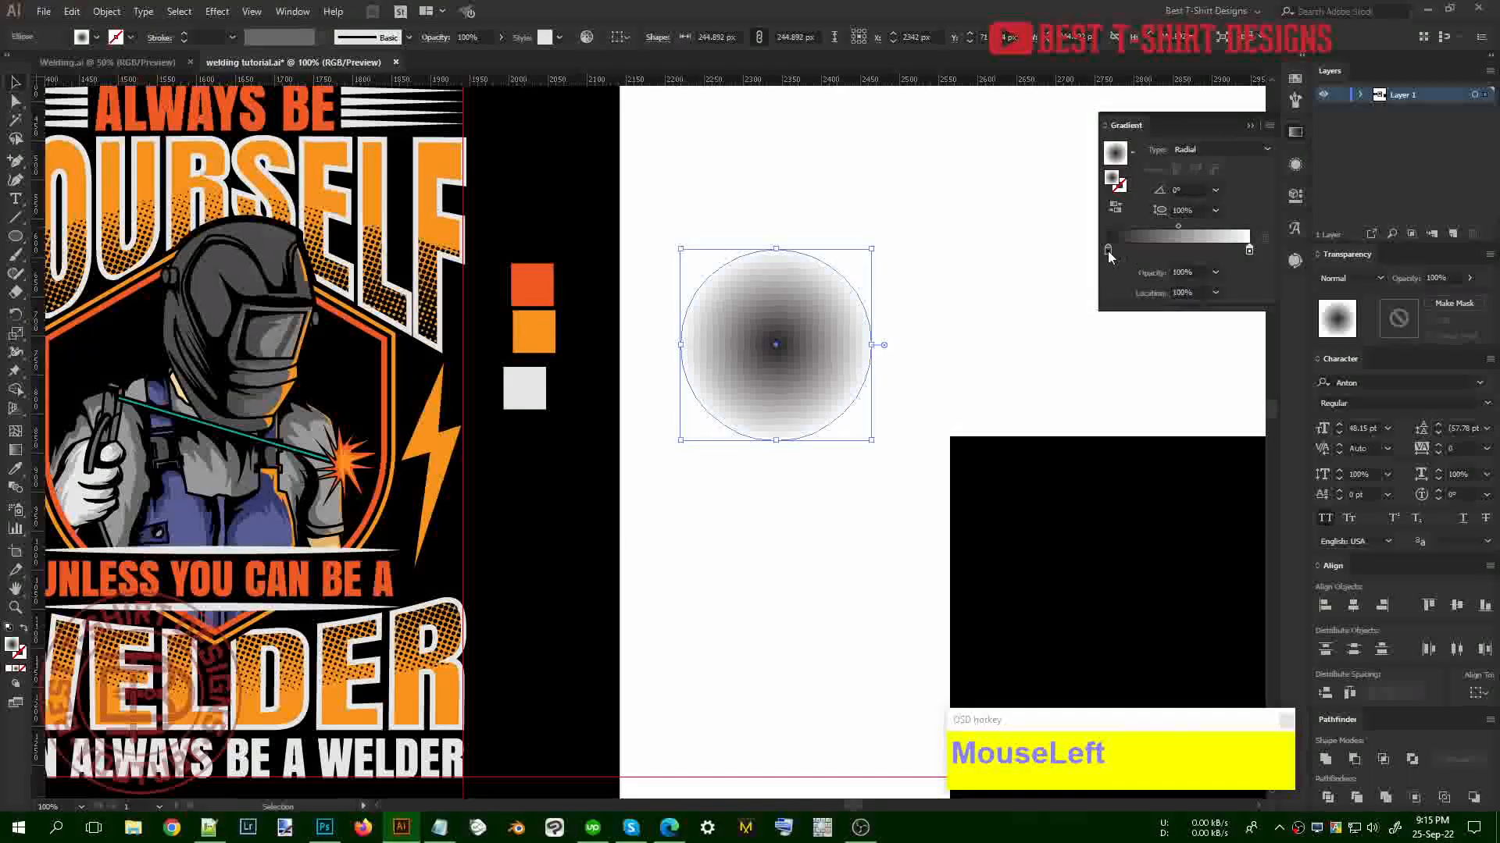
left_click_drag(1109, 256, 1142, 258)
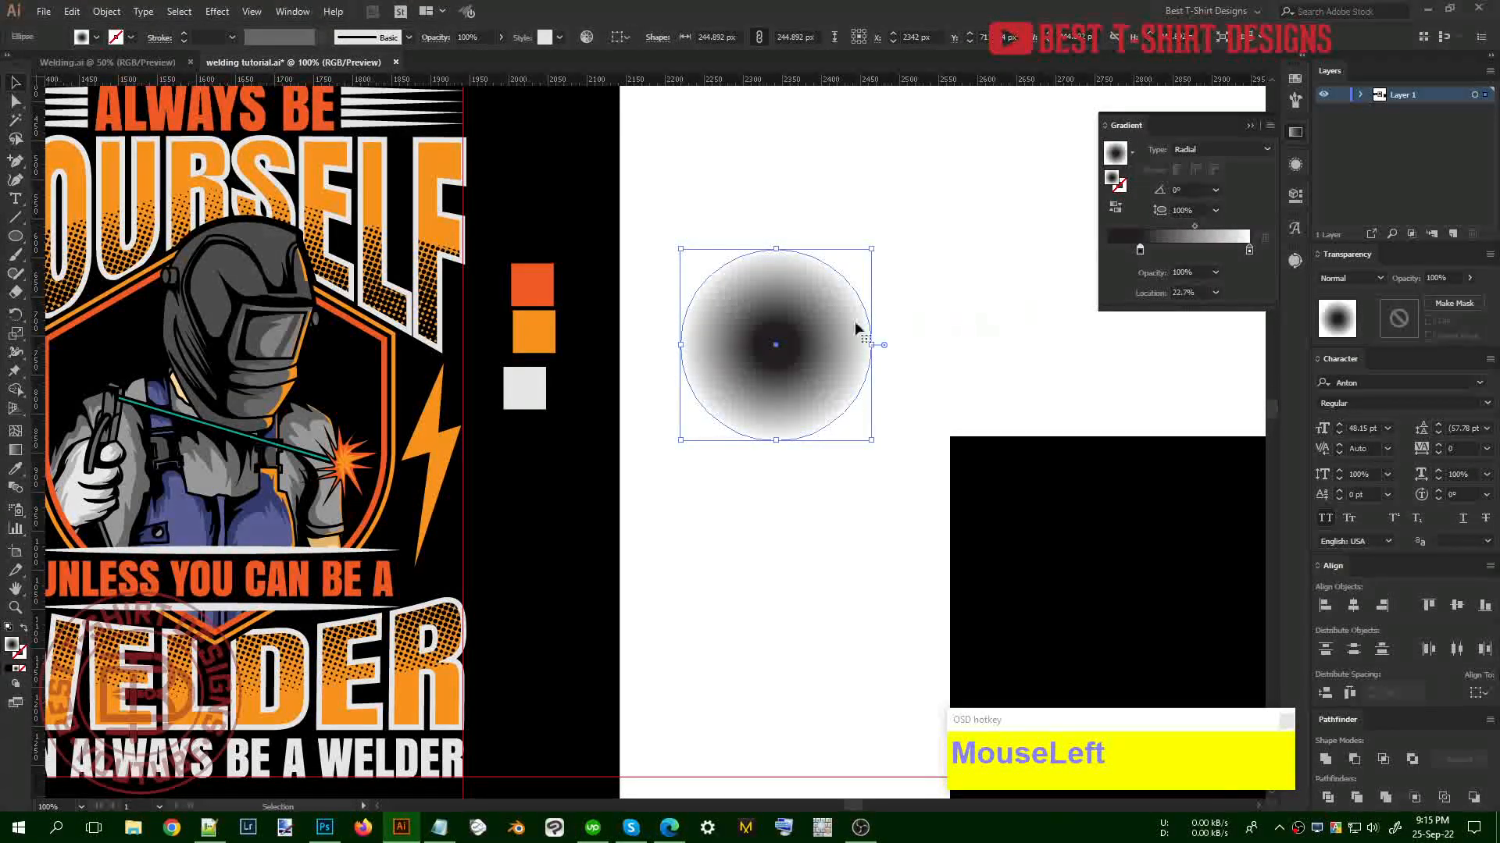
Apply the Color Halftone effect to the circle with a max radius of 20 pixels and all four channel angles at 20
left_click(216, 14)
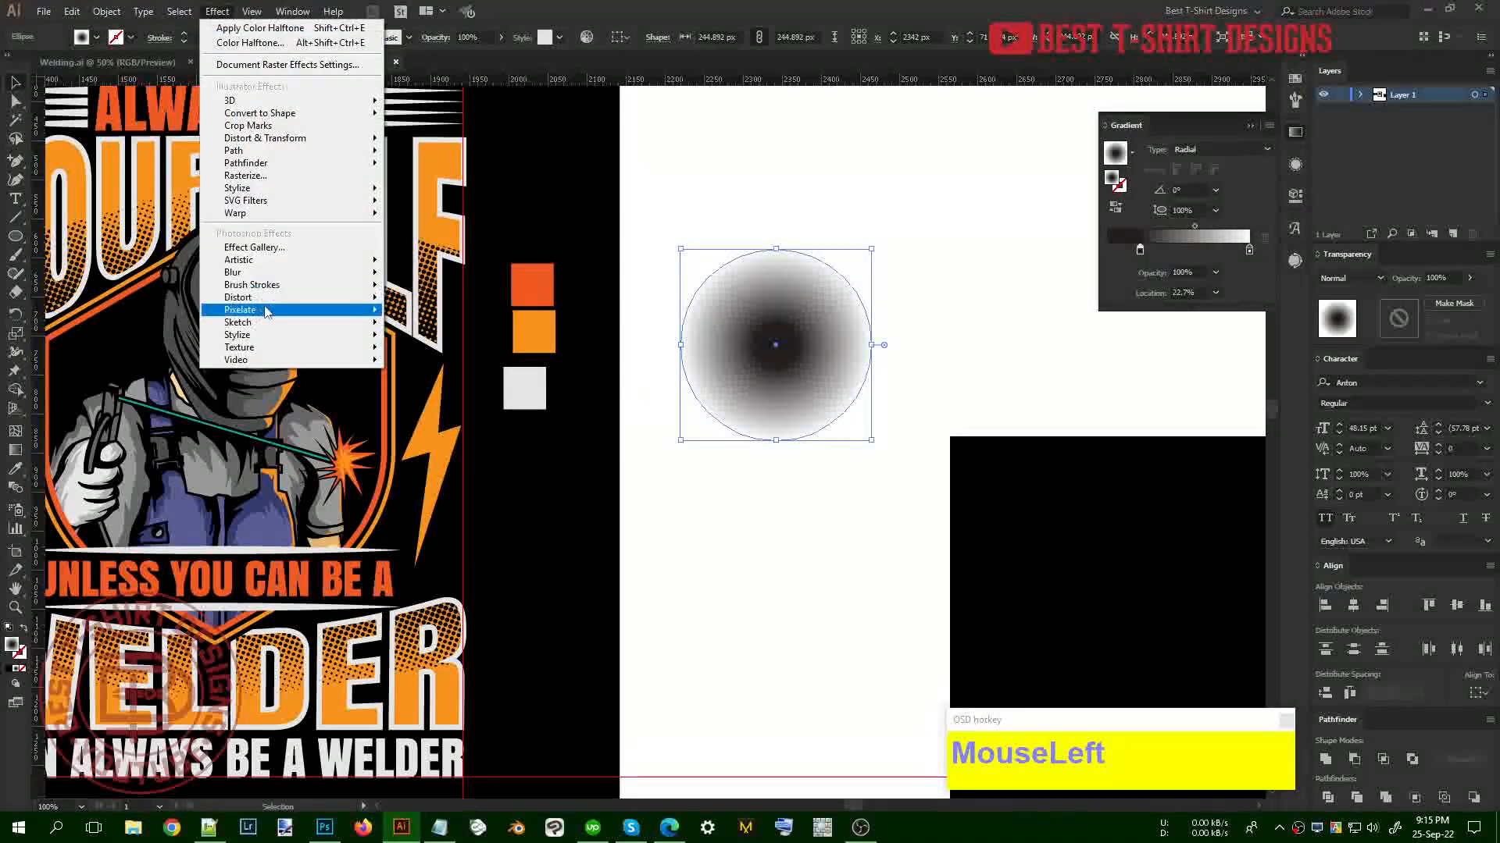
mouse_move(258, 310)
left_click(119, 319)
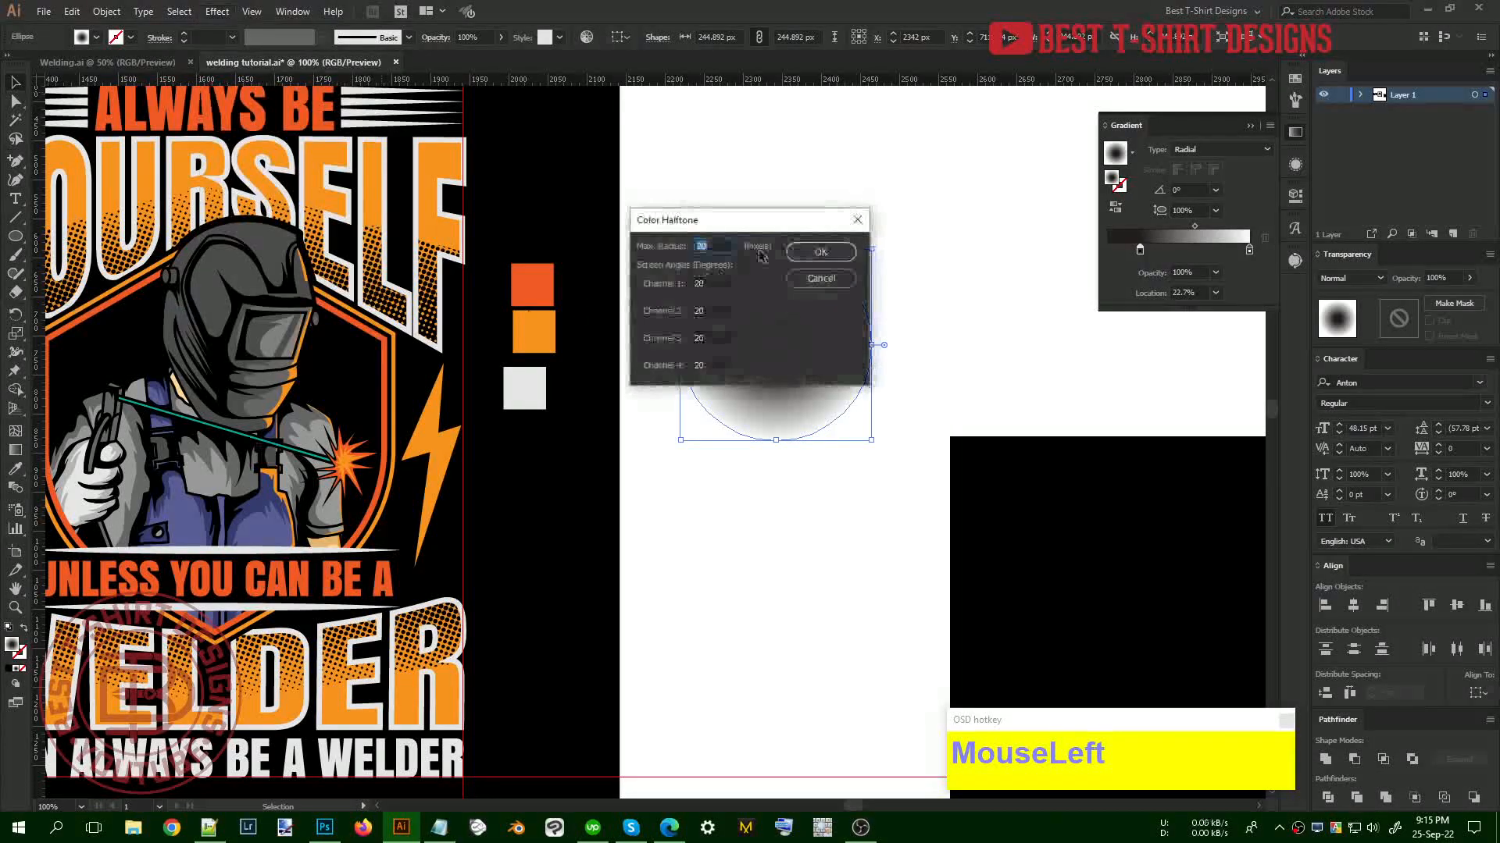
left_click(831, 245)
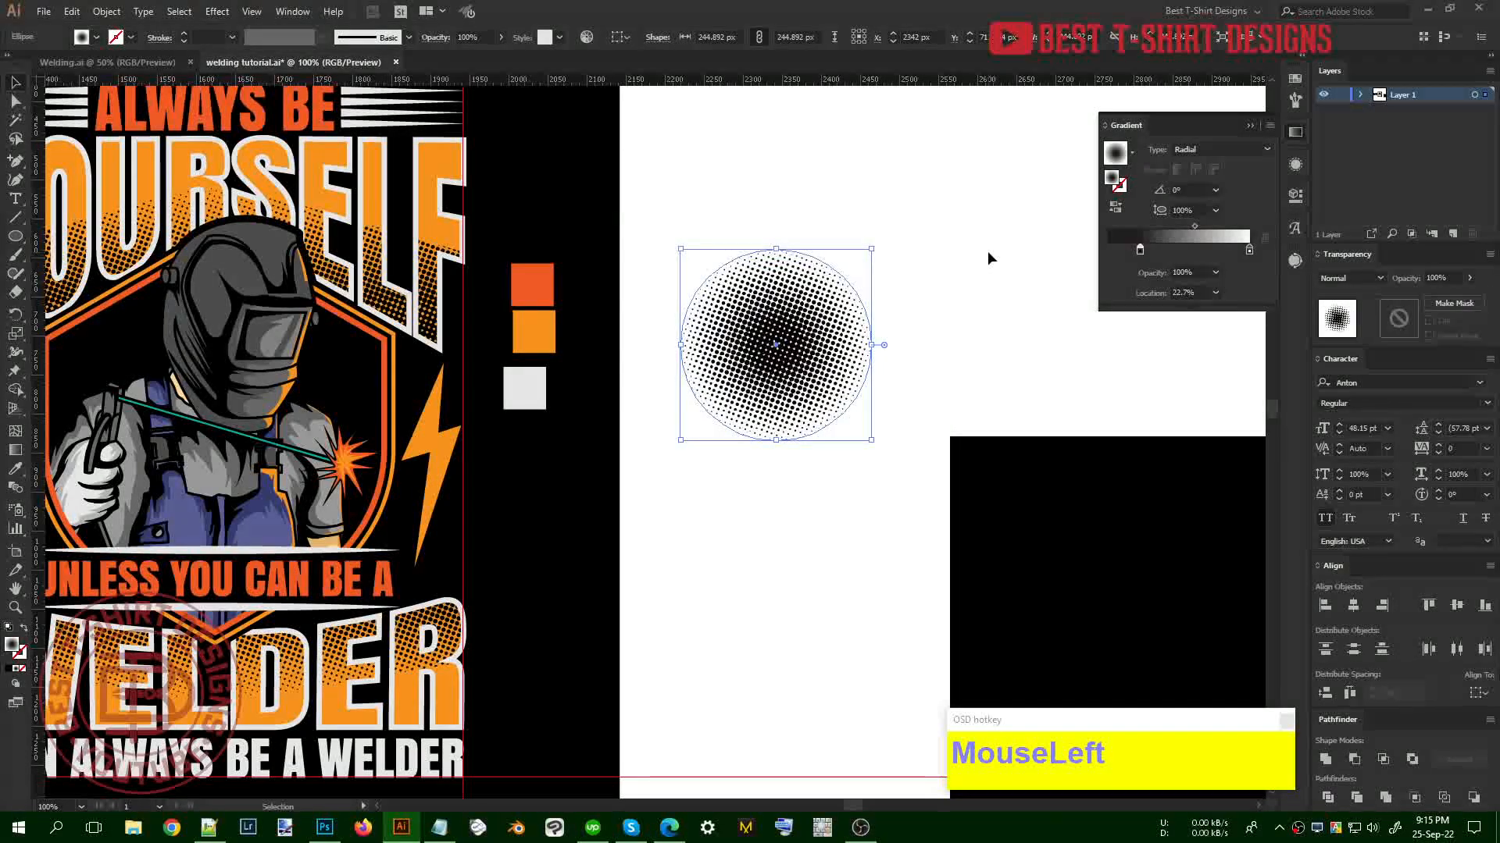
Rasterize the halftone circle in RGB at High (300 ppi) with a white background
left_click(989, 254)
left_click(827, 367)
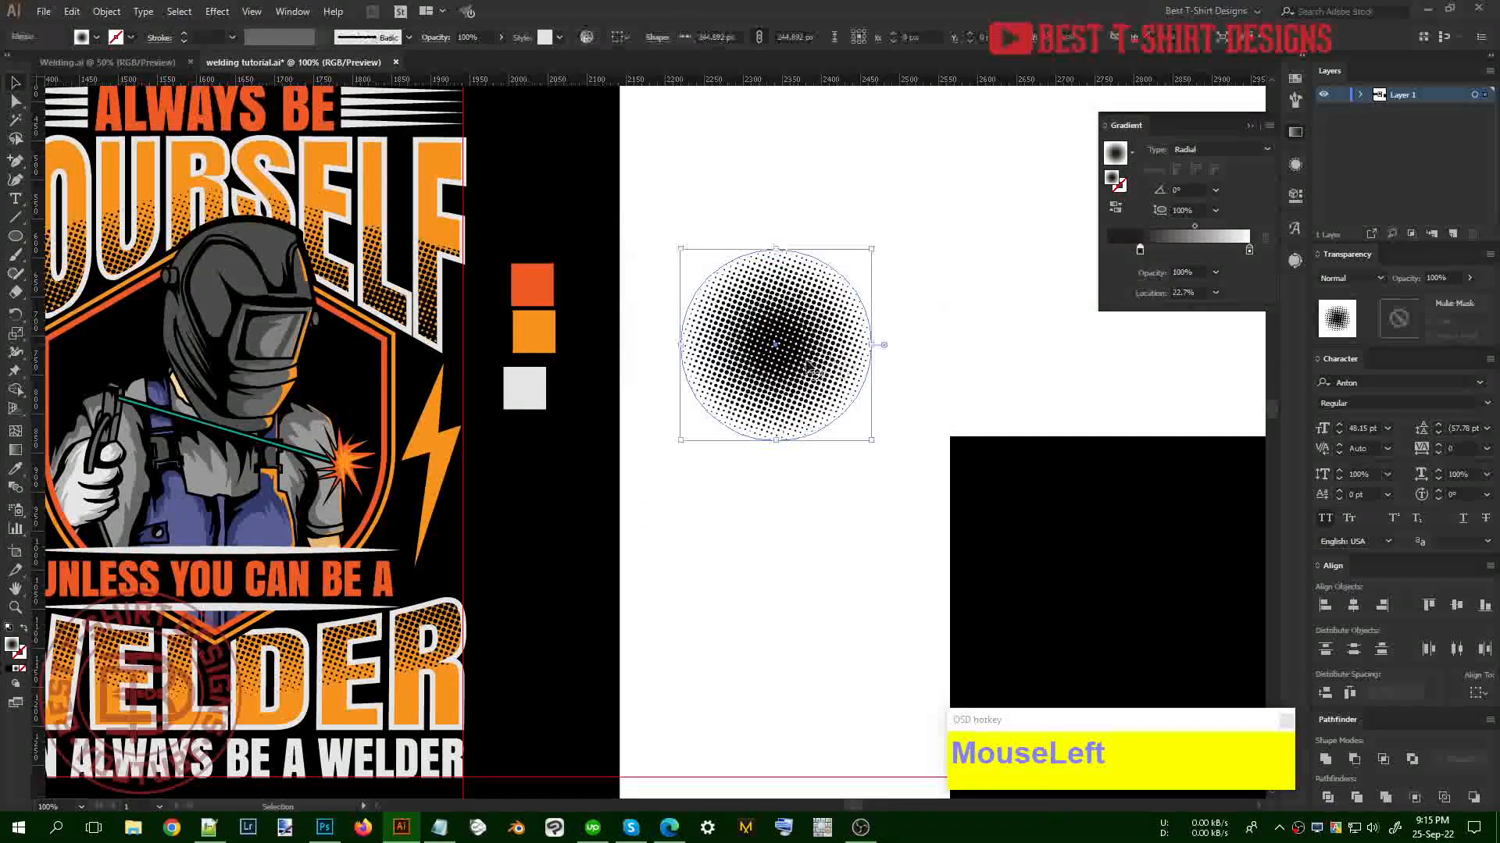
left_click(107, 12)
left_click(165, 225)
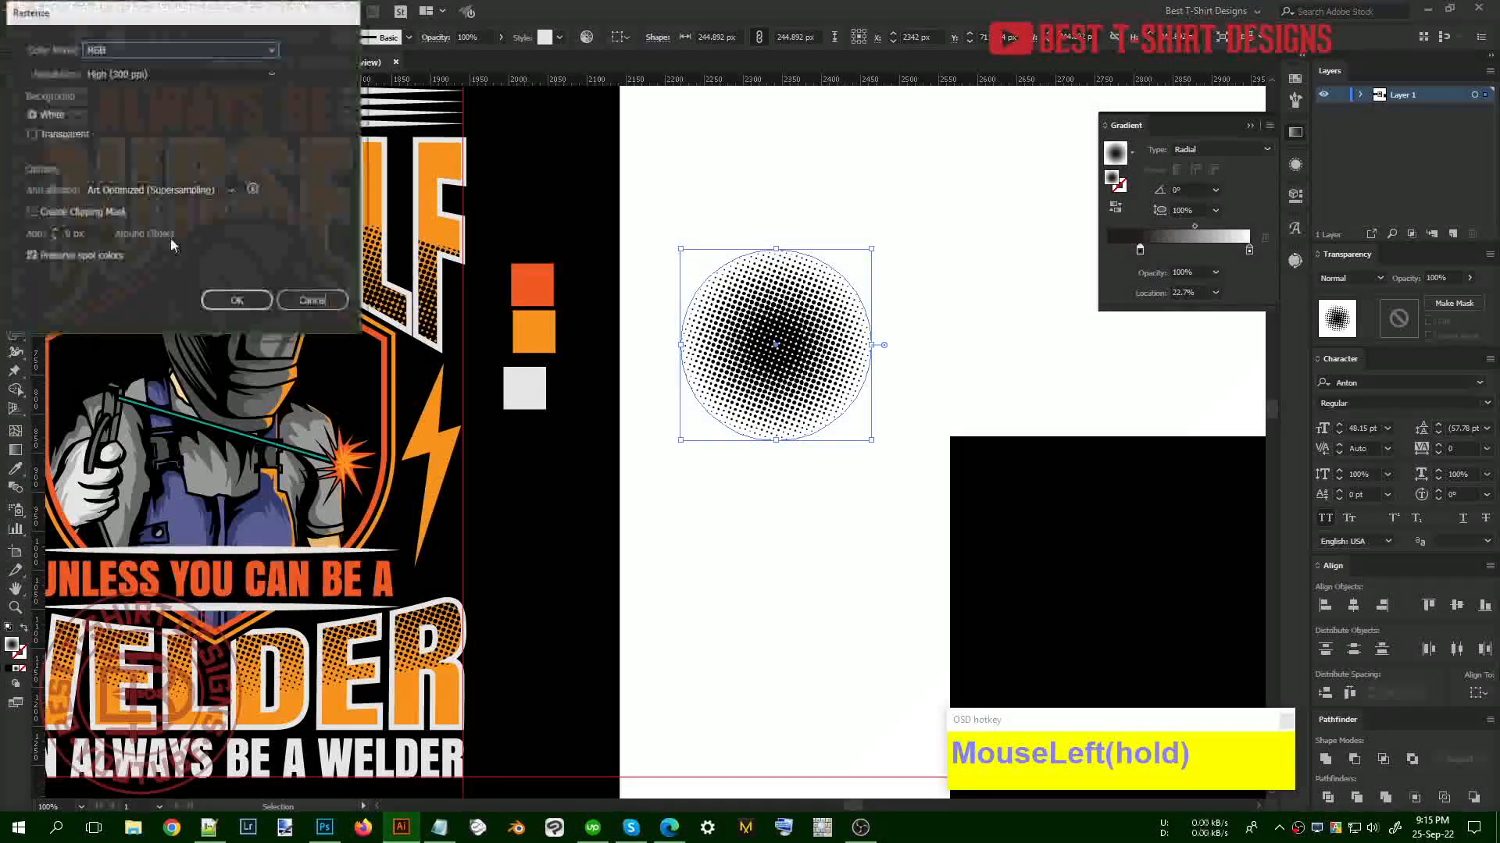
left_click(238, 300)
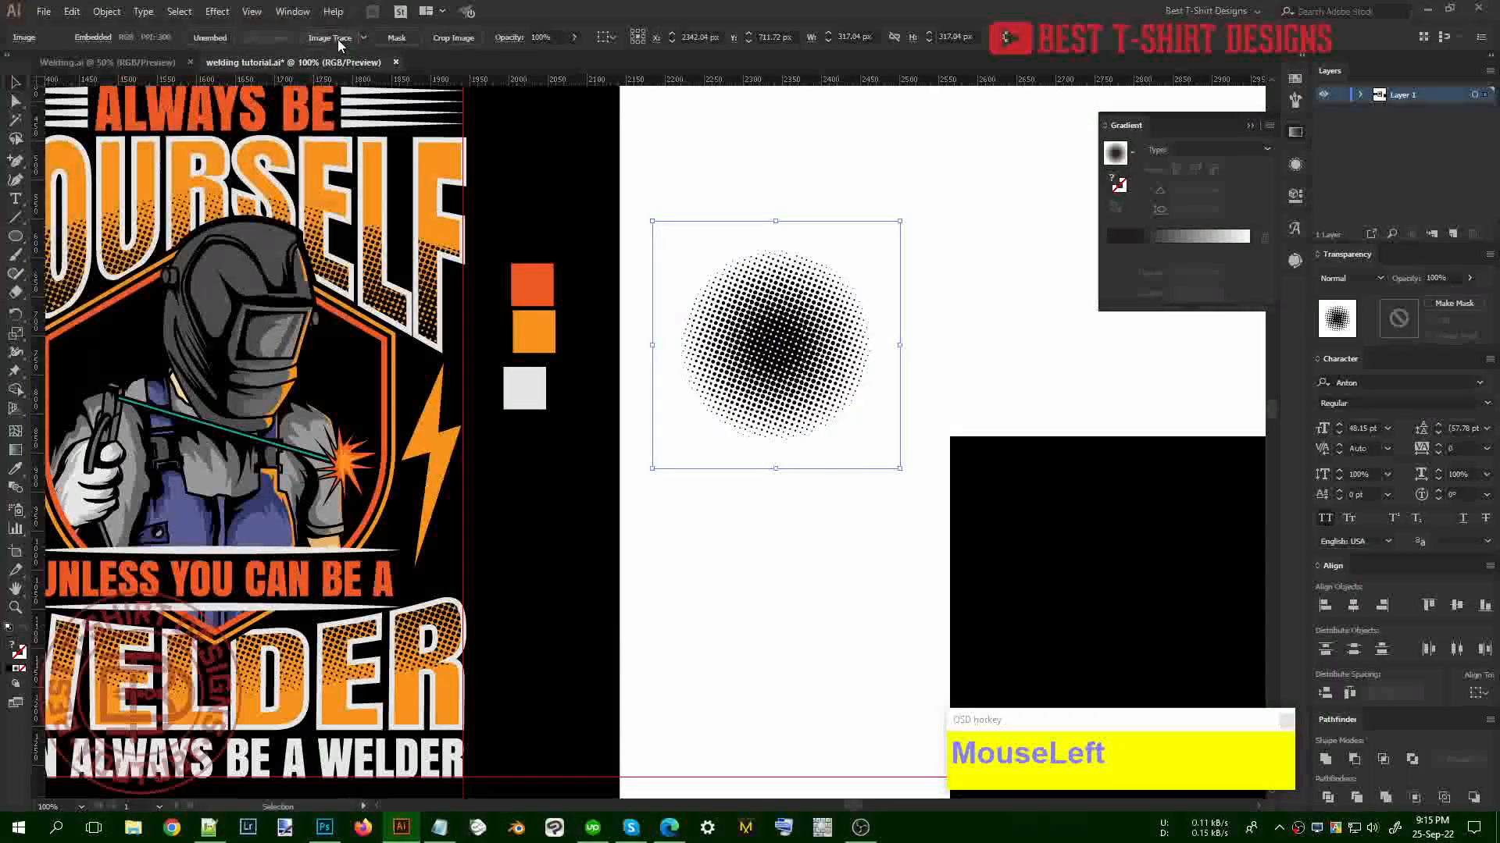
Image-trace the rasterized halftone circle with the default preset and expand the tracing into vector shapes
left_click(337, 39)
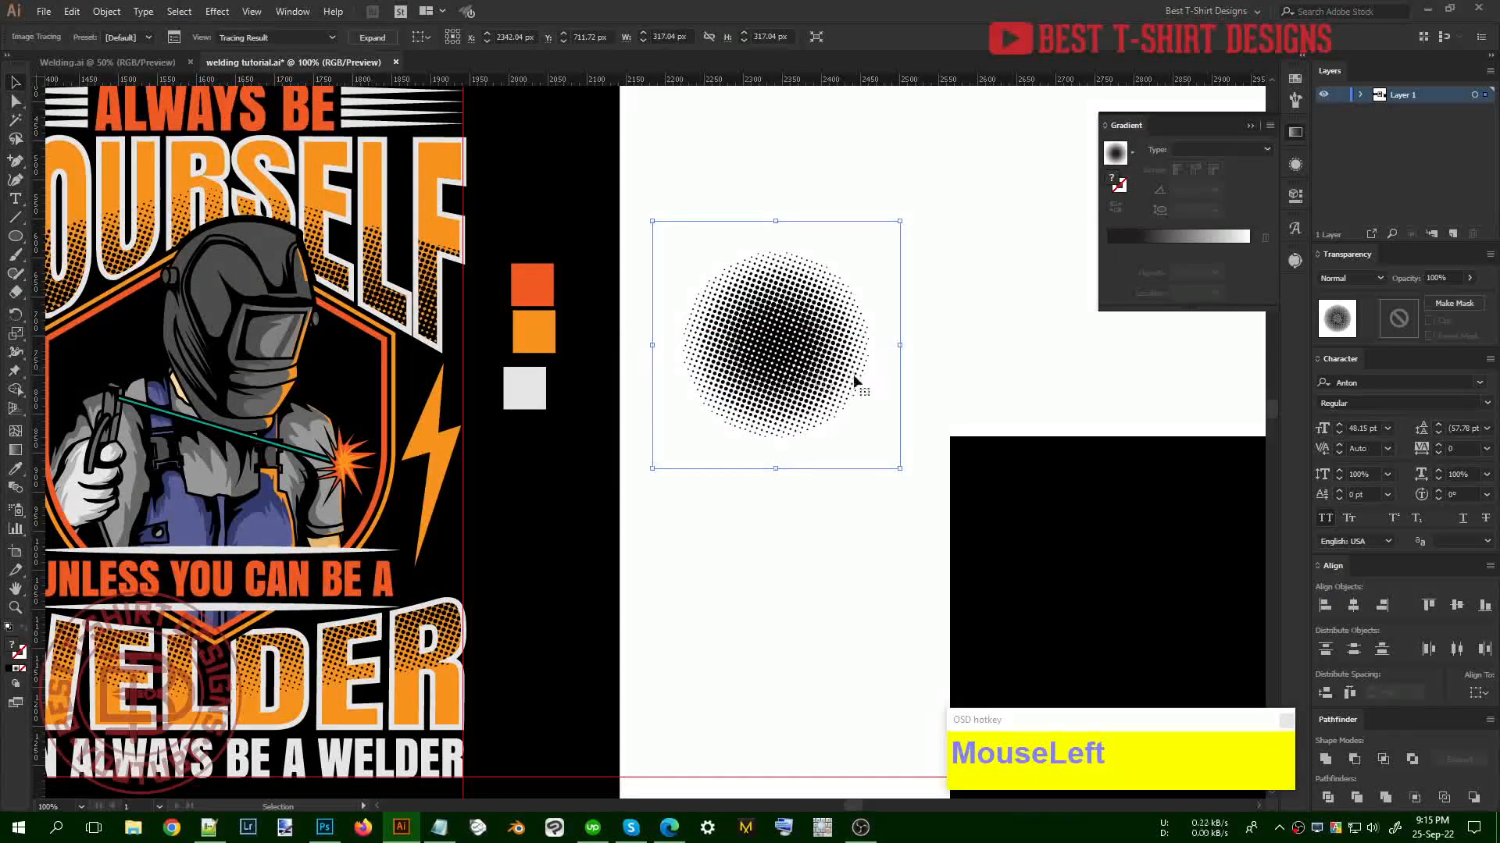
left_click(373, 38)
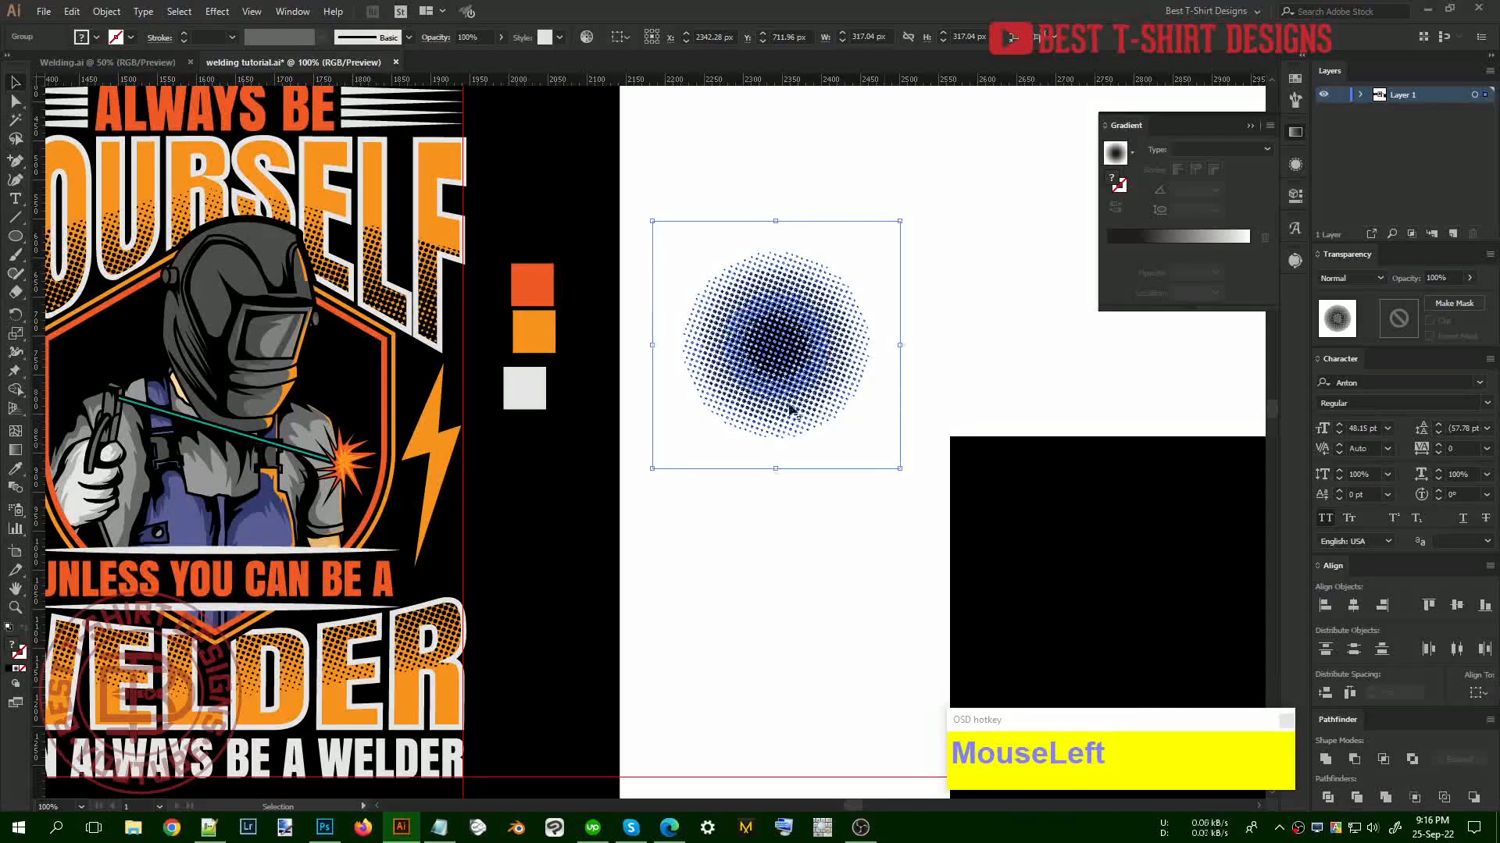
Isolate the traced halftone group, delete all of its white shapes with the Magic Wand selection and leave isolation
double_click(827, 437)
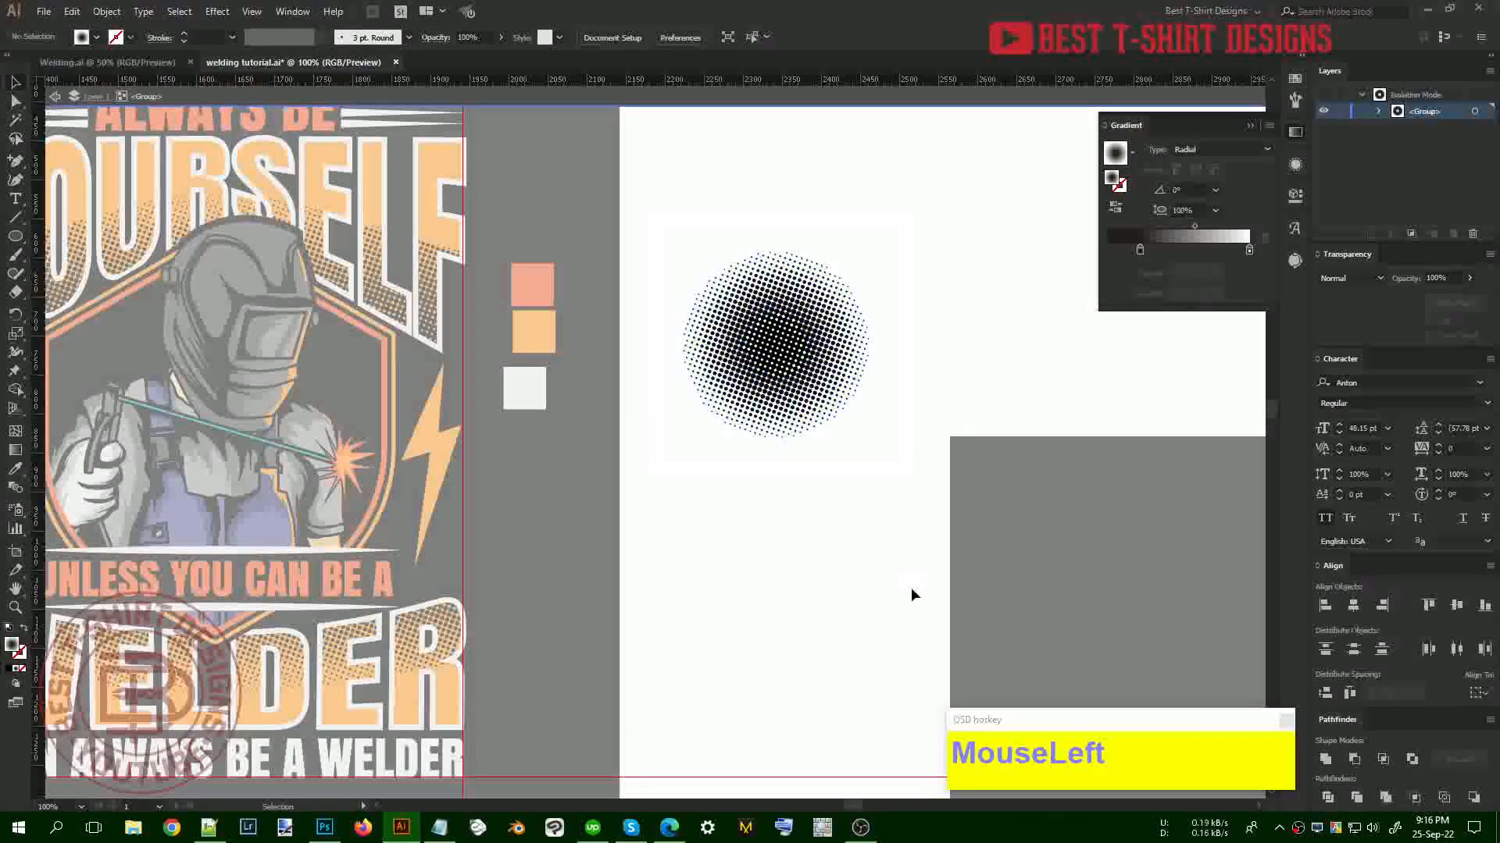
left_click(16, 121)
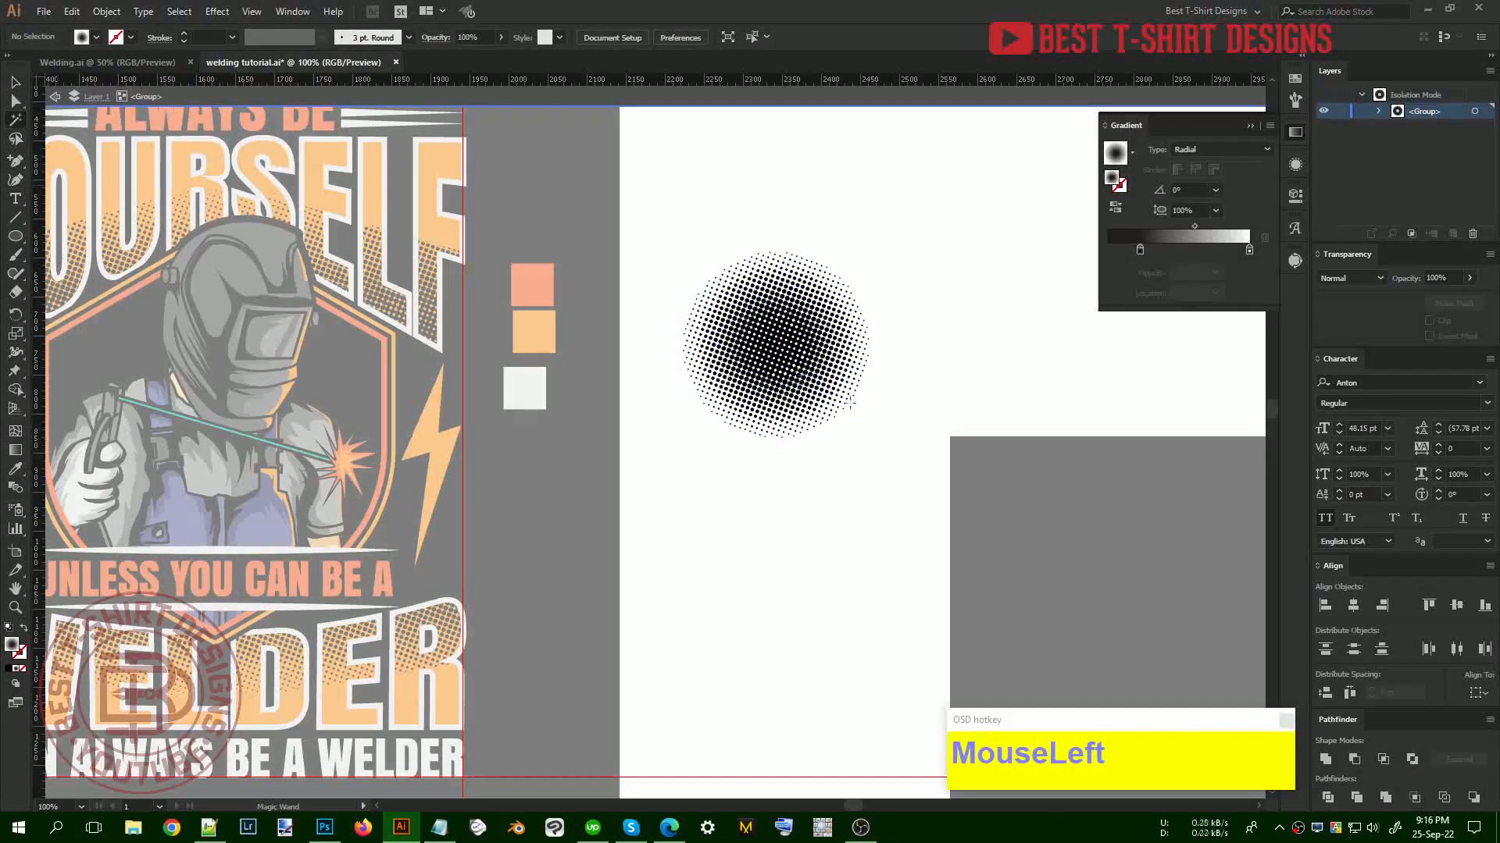
left_click(864, 407)
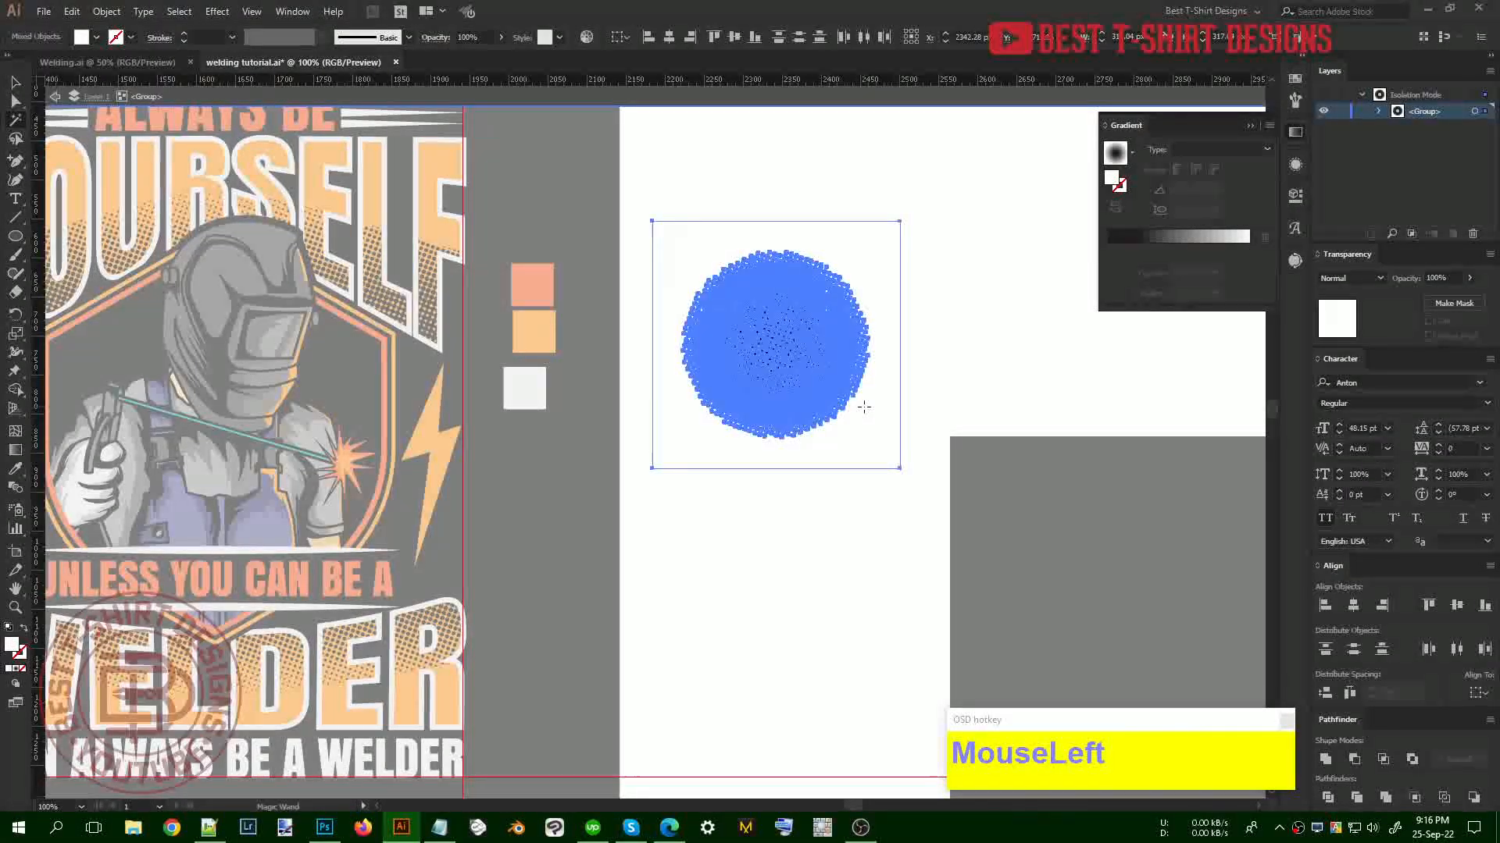
key("Delete")
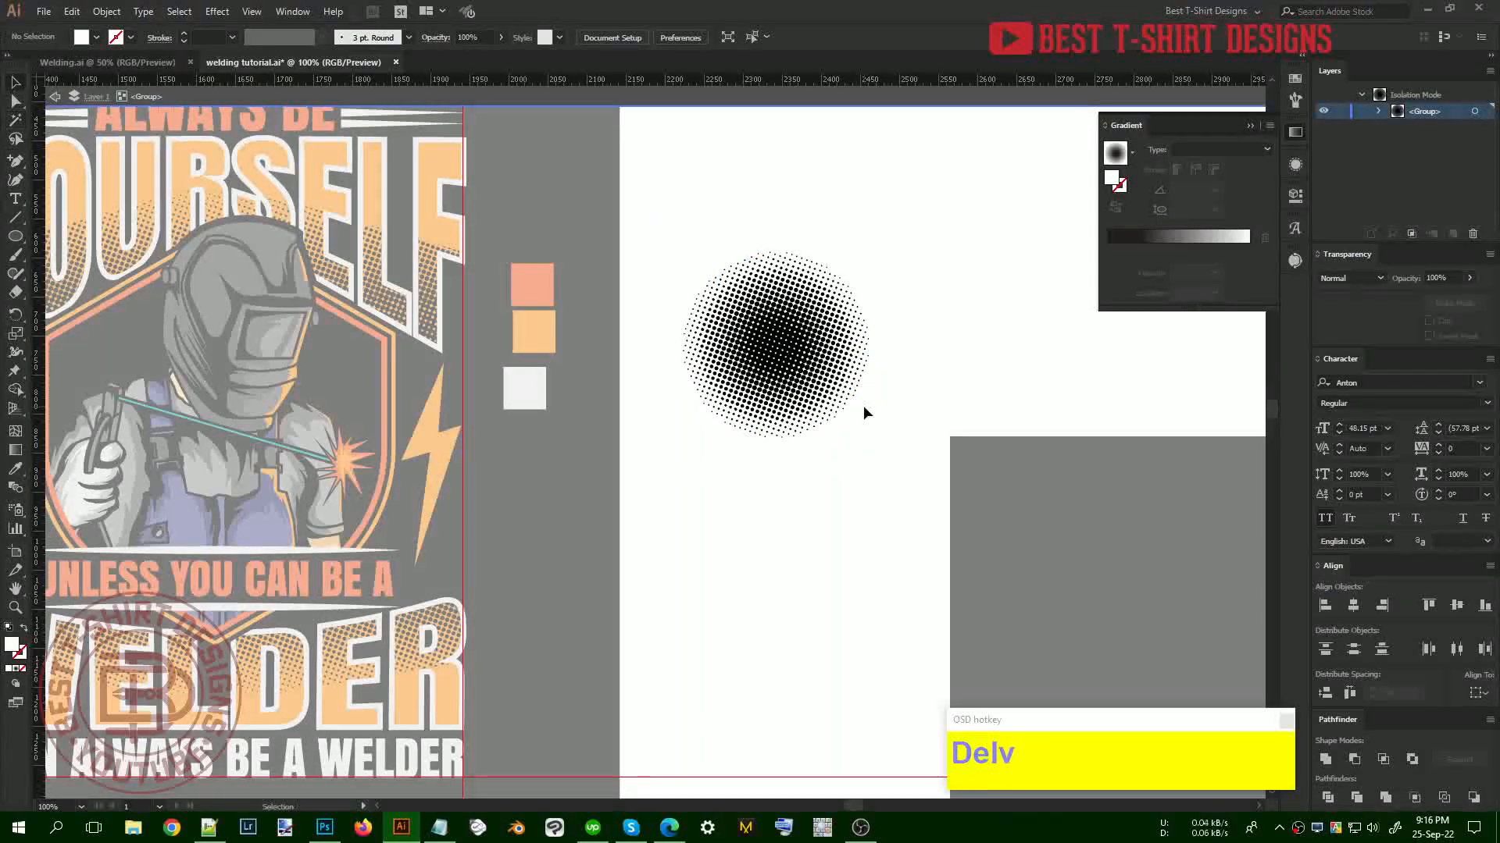
double_click(844, 420)
Recolour the halftone dot group with the light grey sampled from the colour swatch square beside the design
left_click(776, 353)
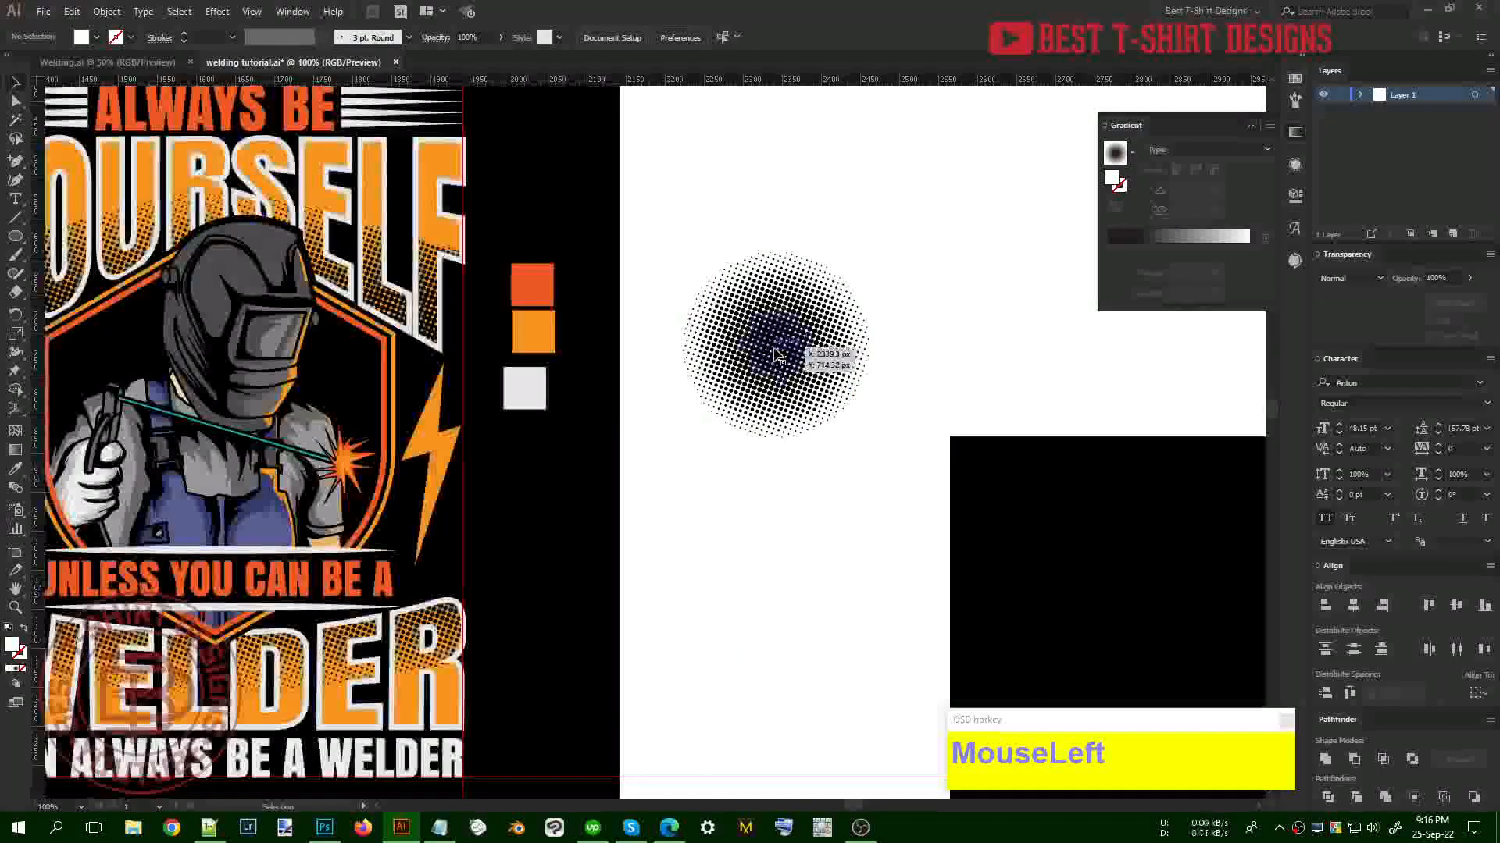
left_click(791, 424)
key("i")
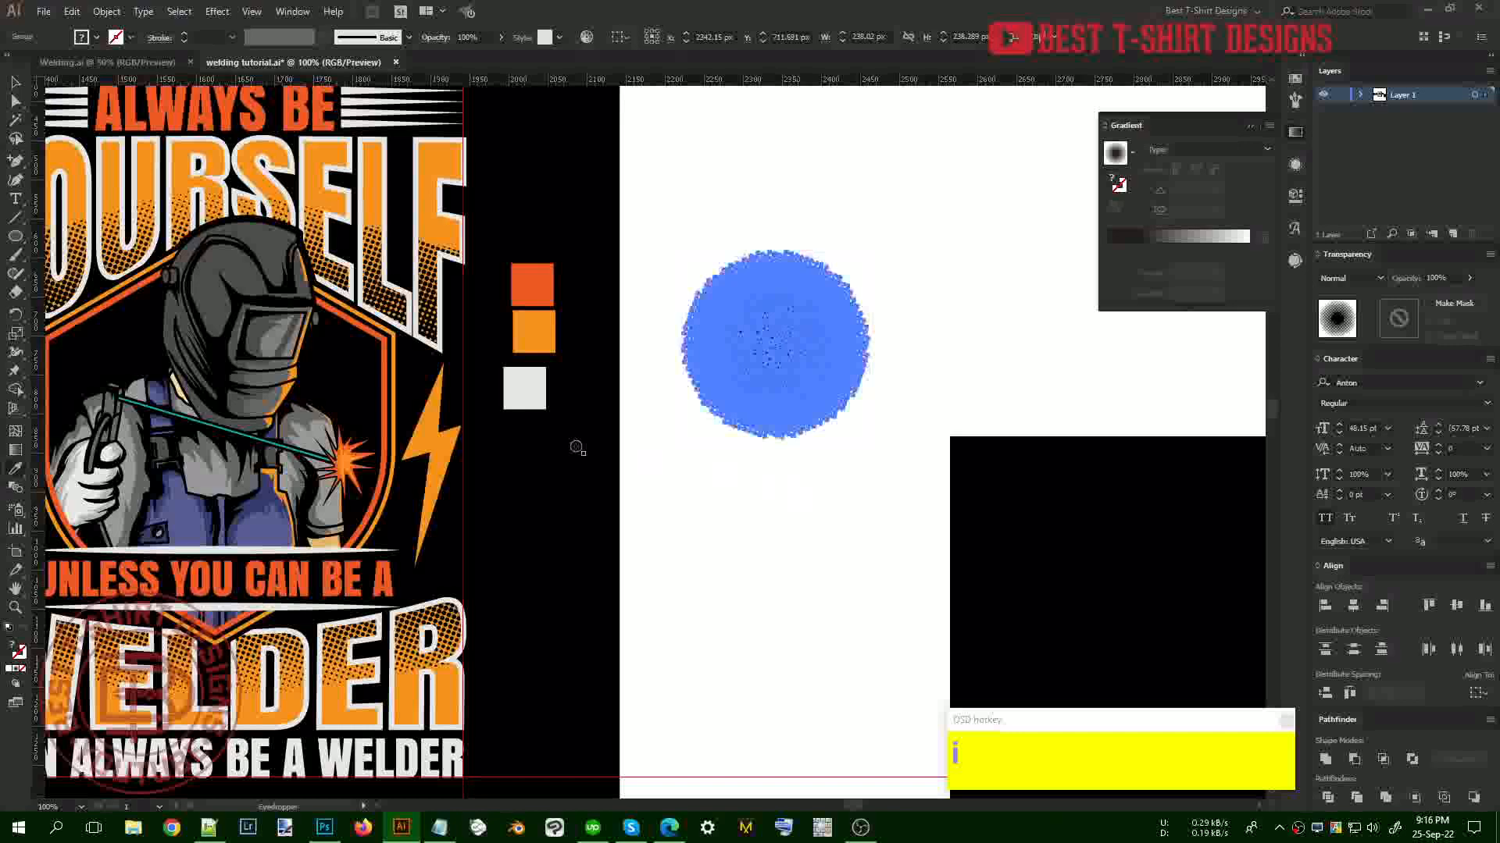
left_click(432, 440)
key("v")
left_click_drag(727, 499, 883, 488)
key("i")
left_click(705, 377)
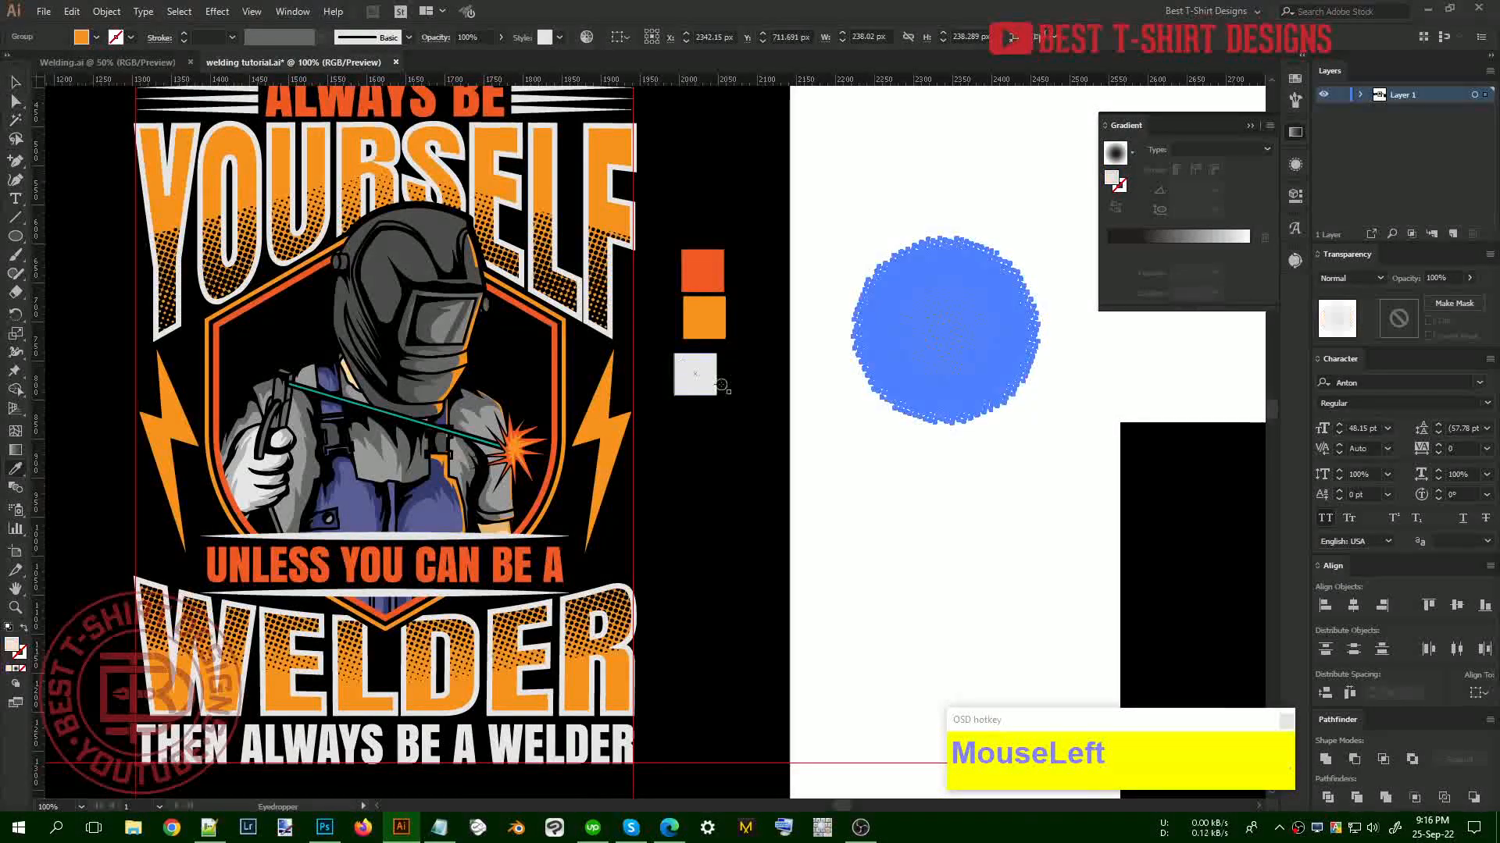
Move the light grey halftone circle over the welder's chest and helmet, and cut it to the clipboard
key("v")
left_click_drag(950, 335, 394, 404)
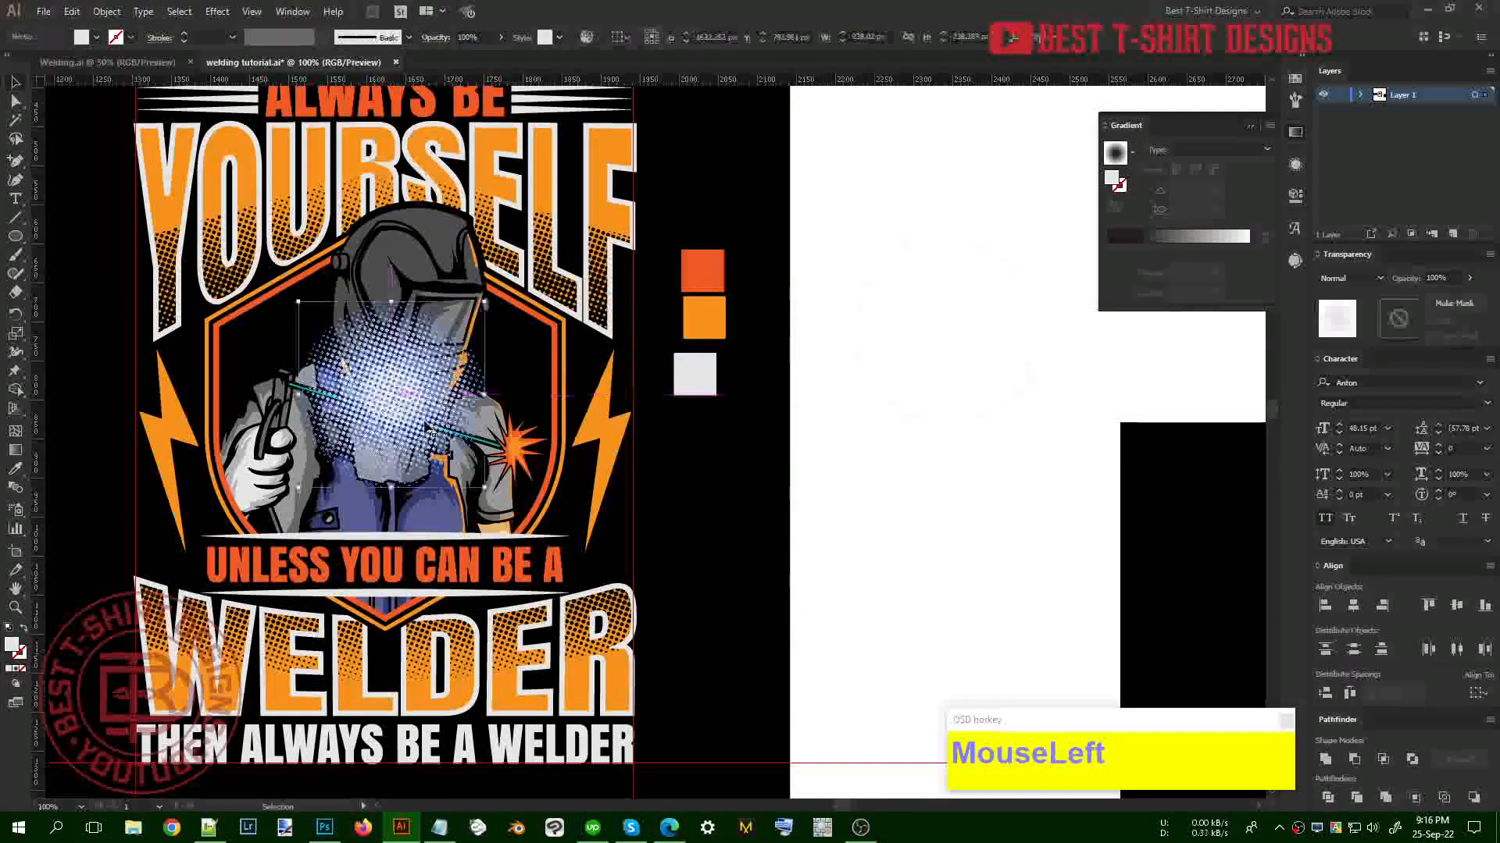
key("ctrl+x")
Isolate the clip group inside the welder illustration and paste the halftone circle behind all of its selected shapes
left_click(373, 430)
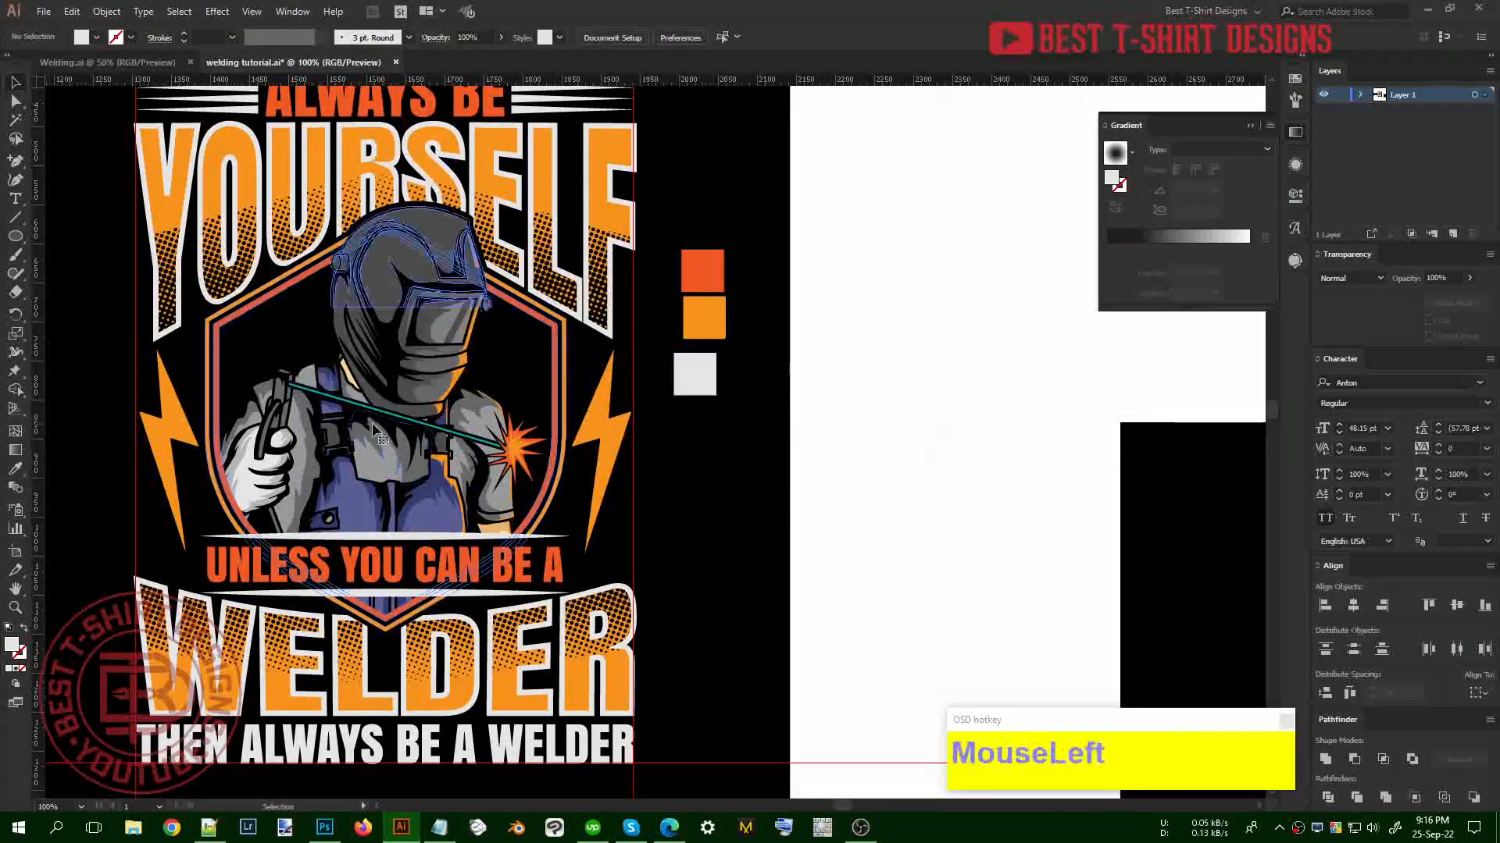
double_click(374, 429)
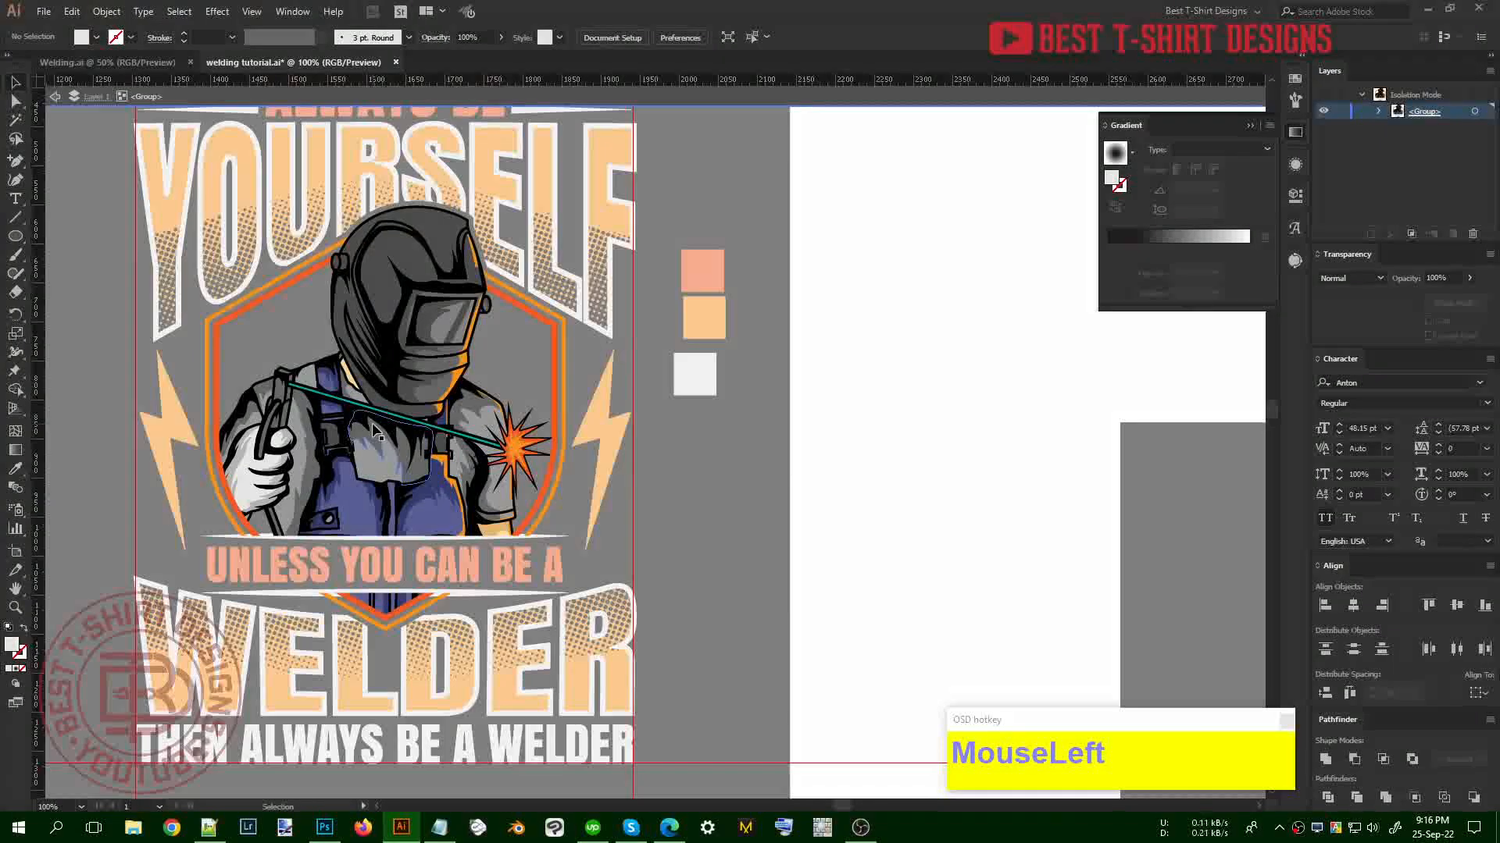
double_click(373, 430)
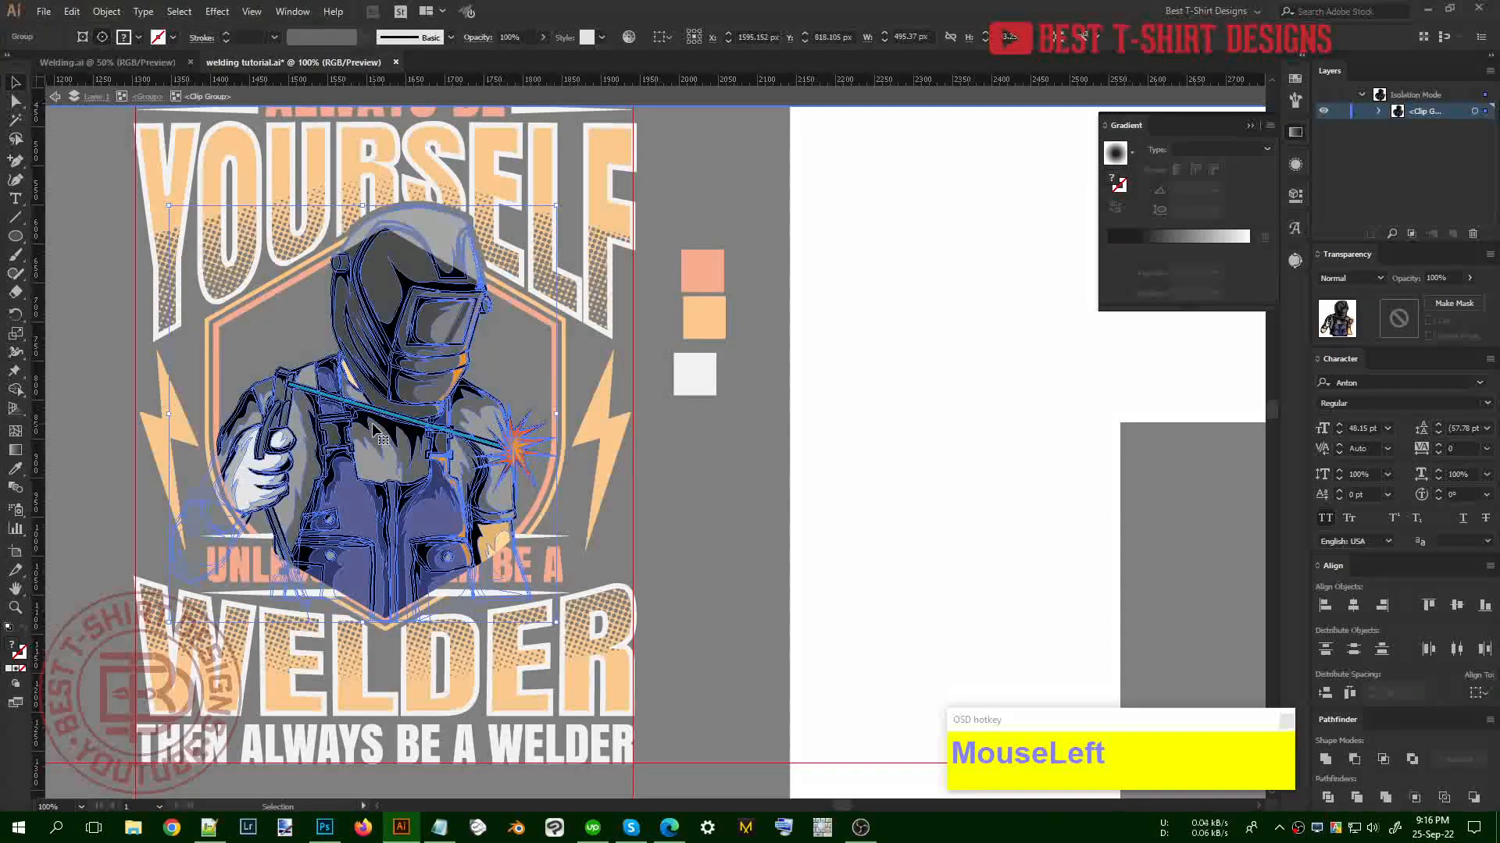
key("ctrl+a")
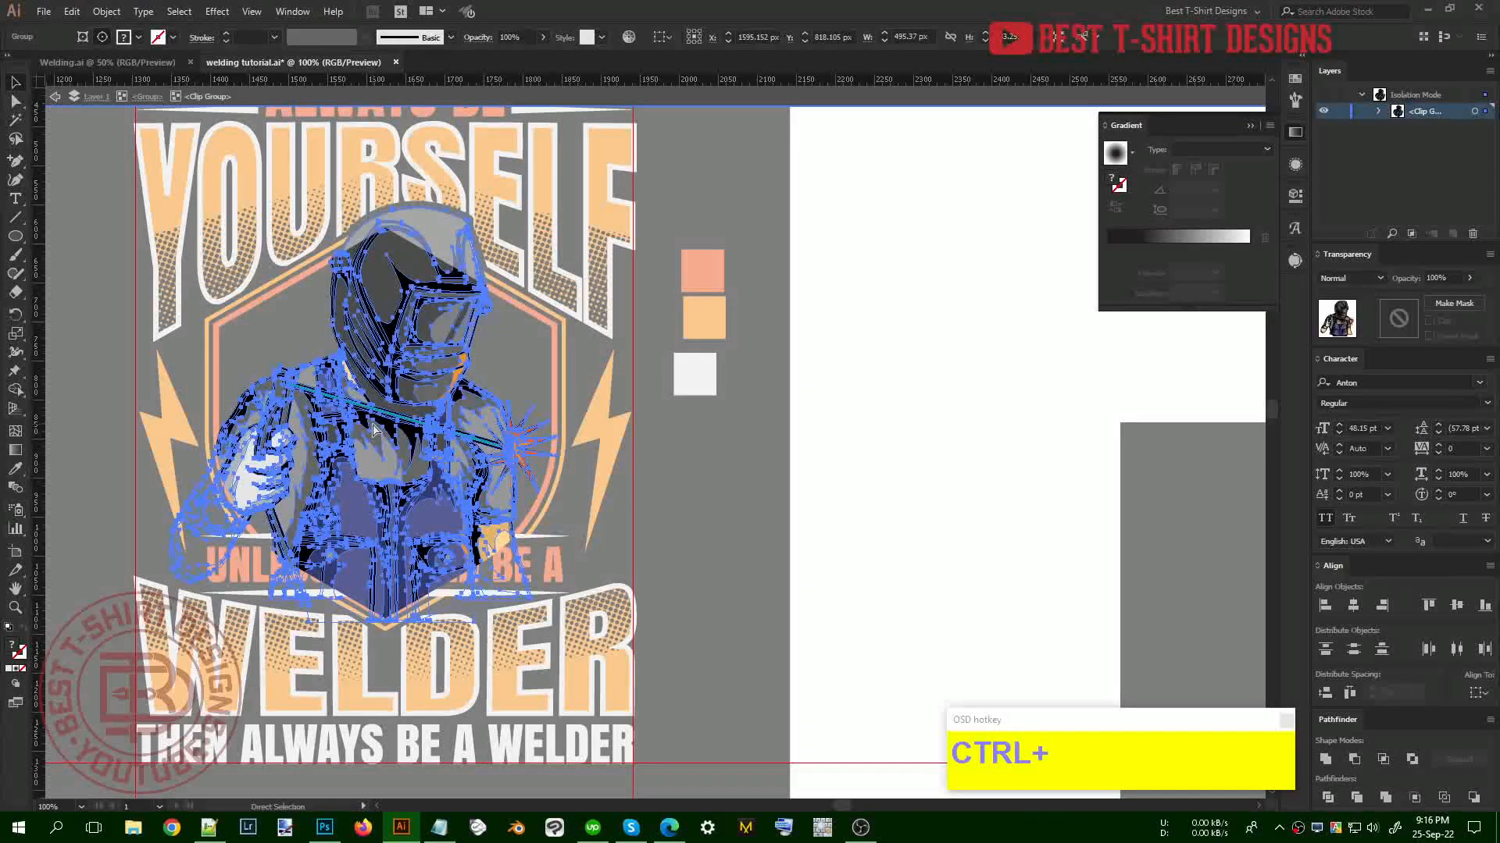
key("ctrl+b")
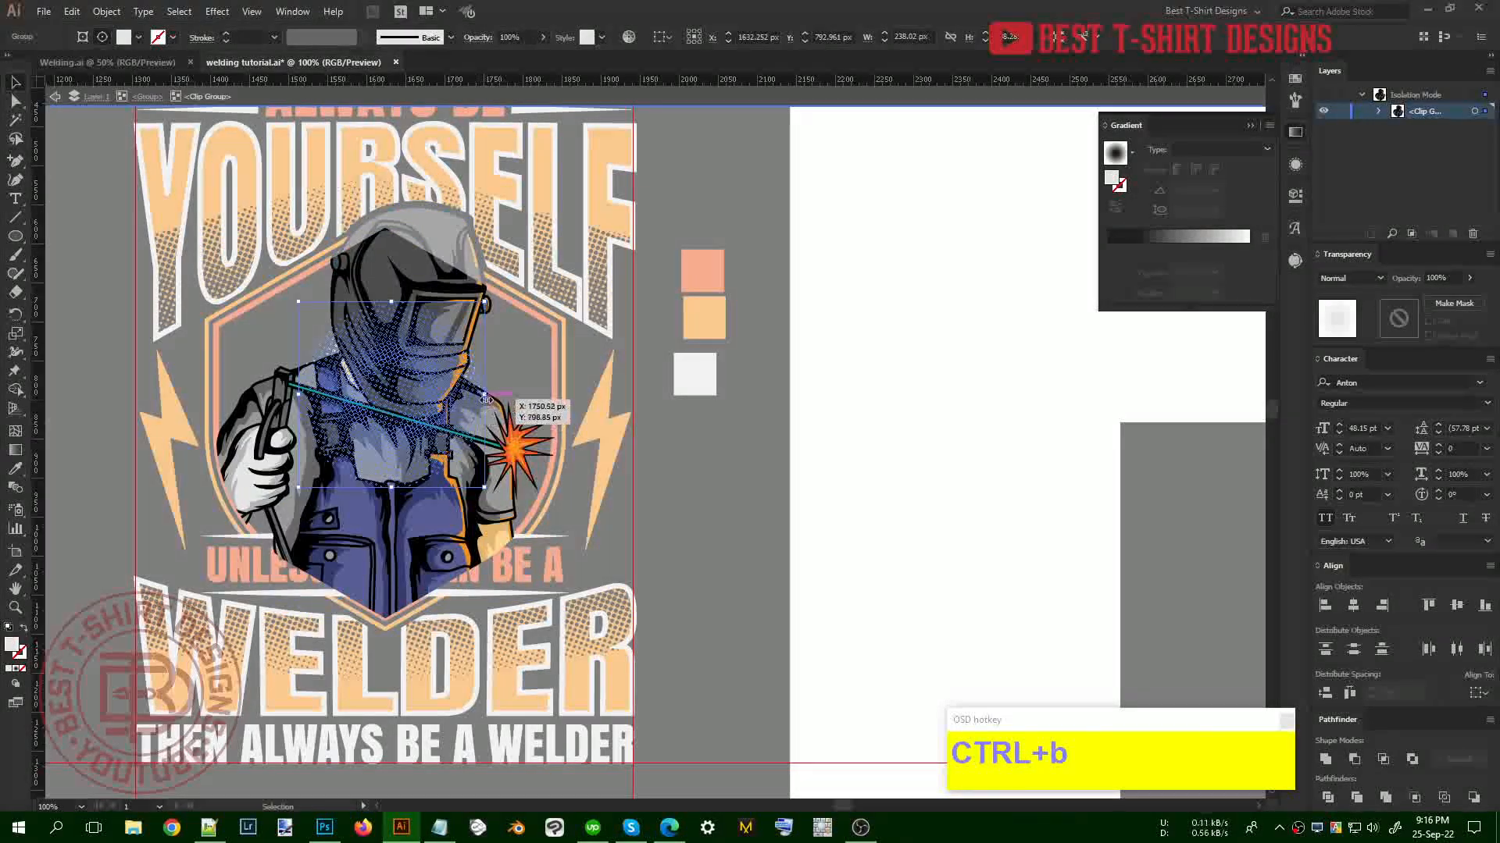
Enlarge the halftone circle behind the welder from its centre to about 415 px wide, shifting it slightly down and left, and leave isolation
left_click_drag(485, 397, 548, 406)
key("shift+Down")
key("shift+Down")
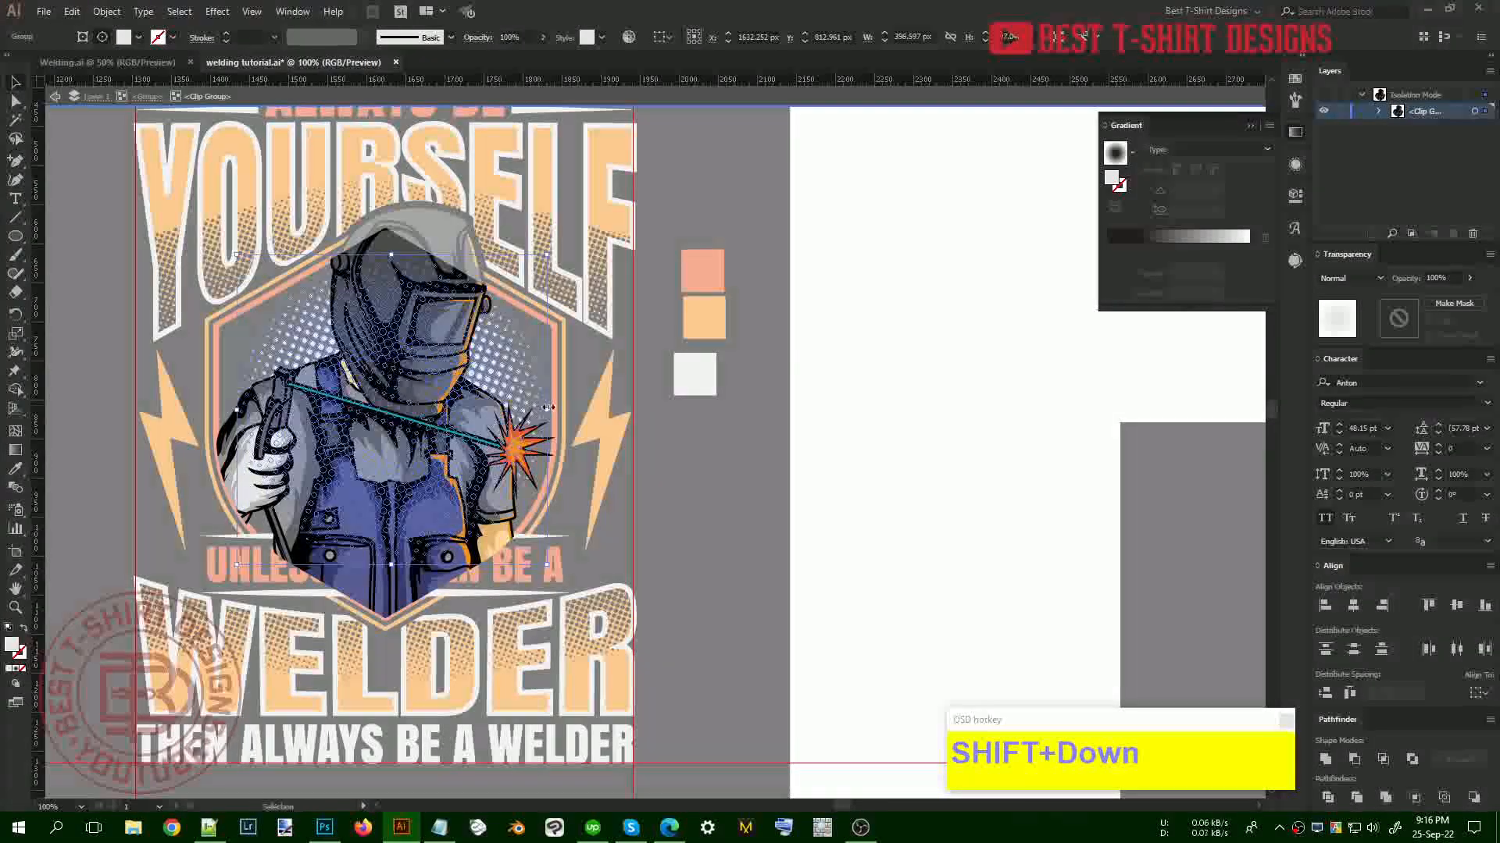
key("shift+Down")
key("shift+Left")
key("shift+Down")
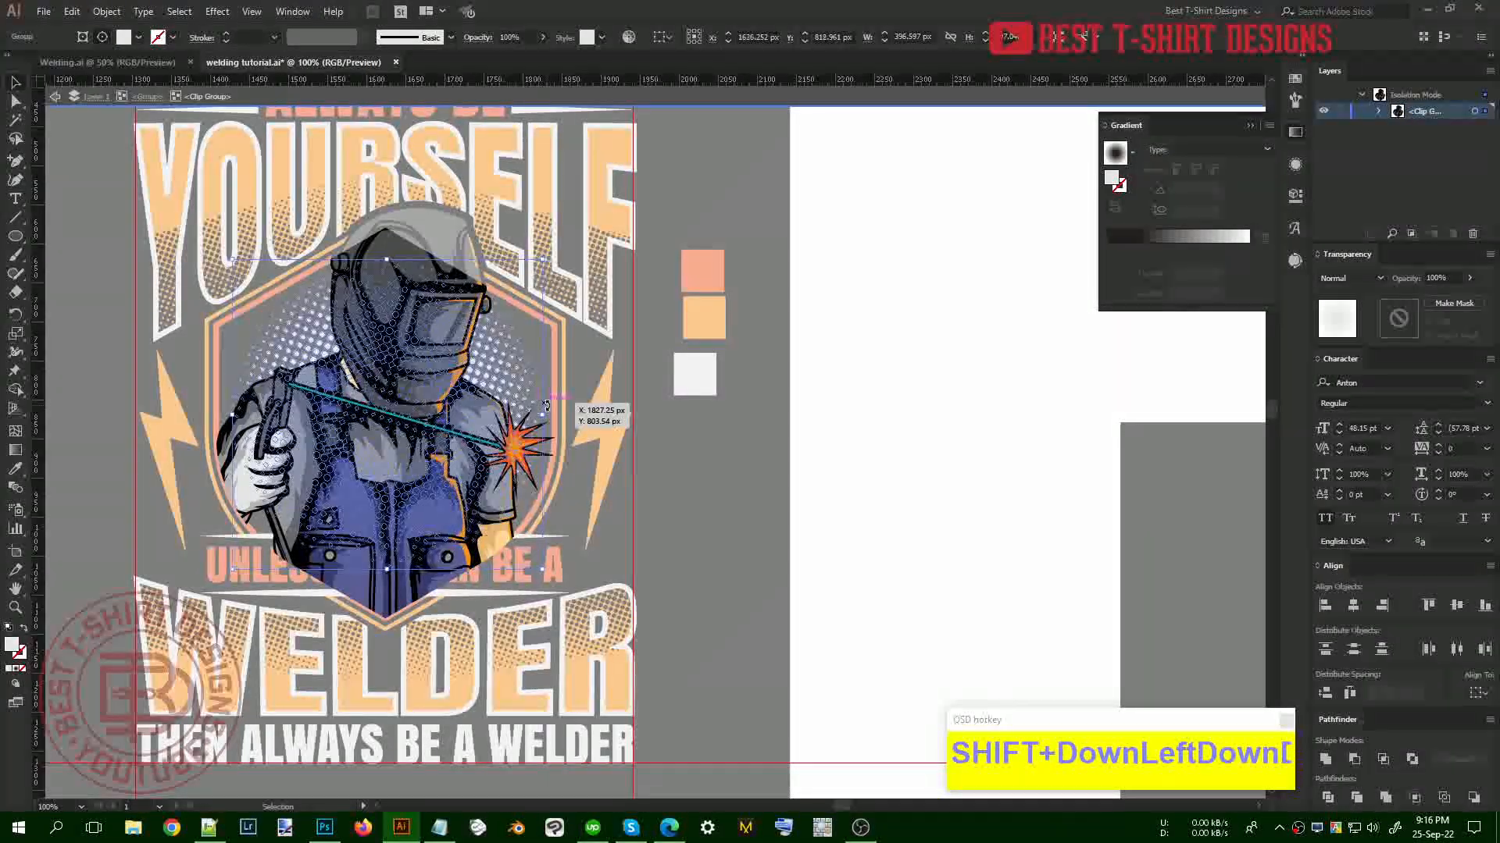
left_click_drag(542, 416, 549, 416)
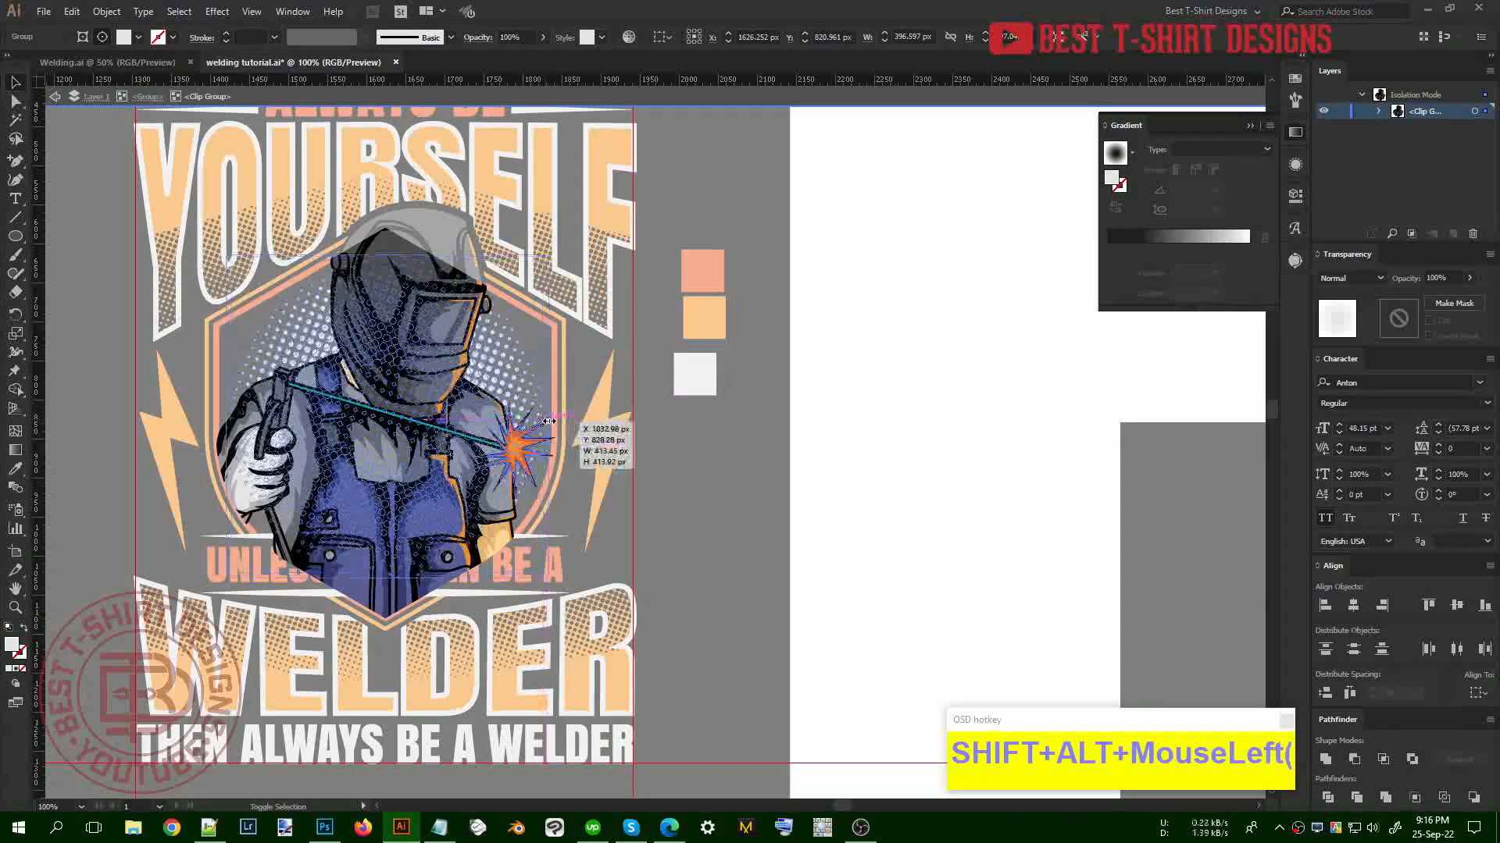
double_click(822, 456)
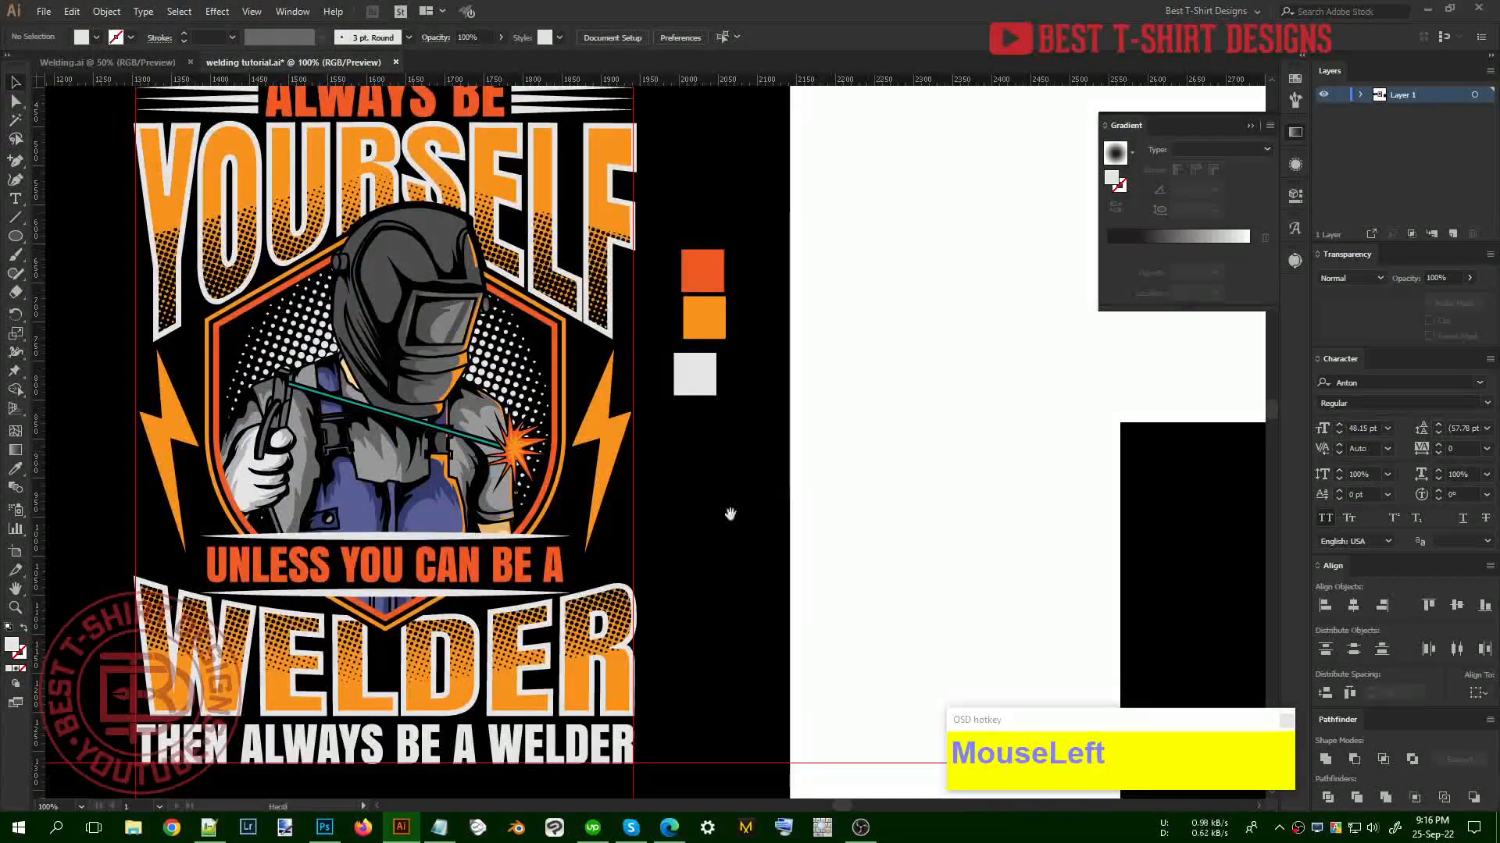
Centre the three colour swatch squares horizontally on each other and move them off the black background onto the white area beside it
left_click_drag(730, 513, 823, 512)
scroll(848, 525, "down", 1)
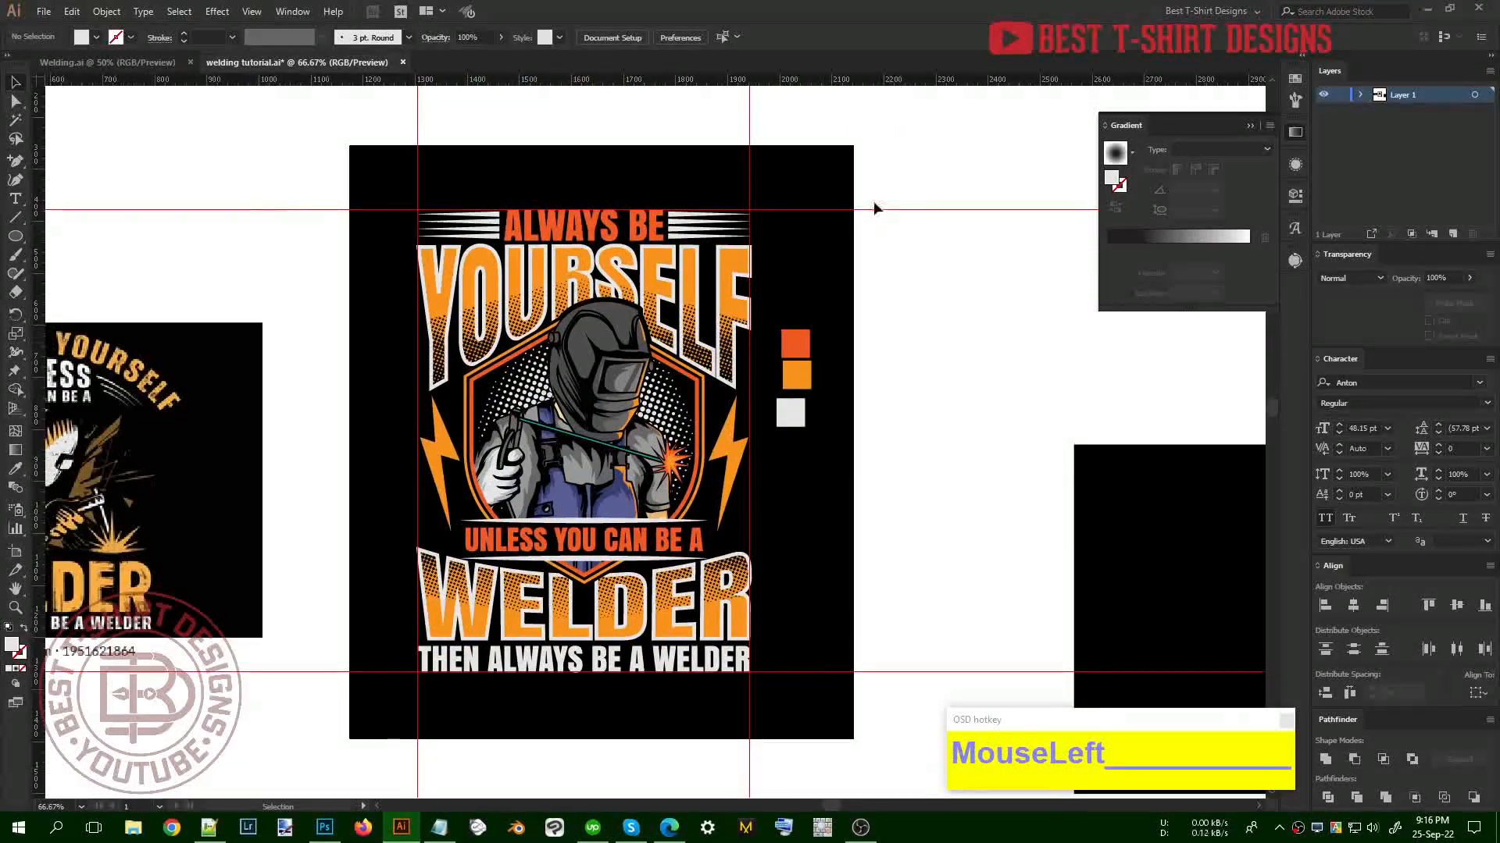
left_click_drag(849, 459, 795, 329)
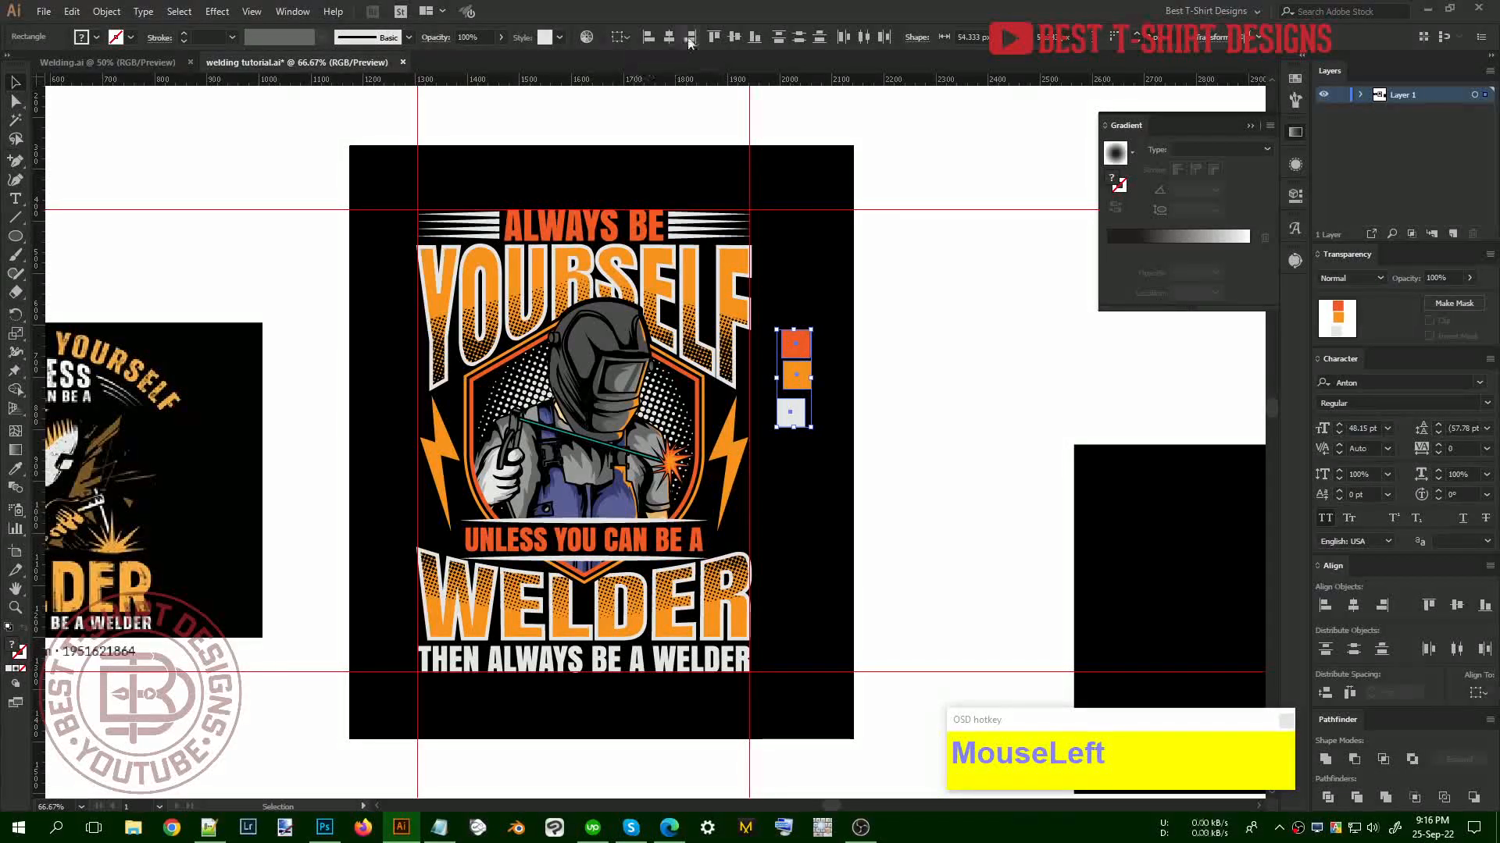
left_click(668, 38)
left_click_drag(798, 348, 920, 337)
left_click(867, 484)
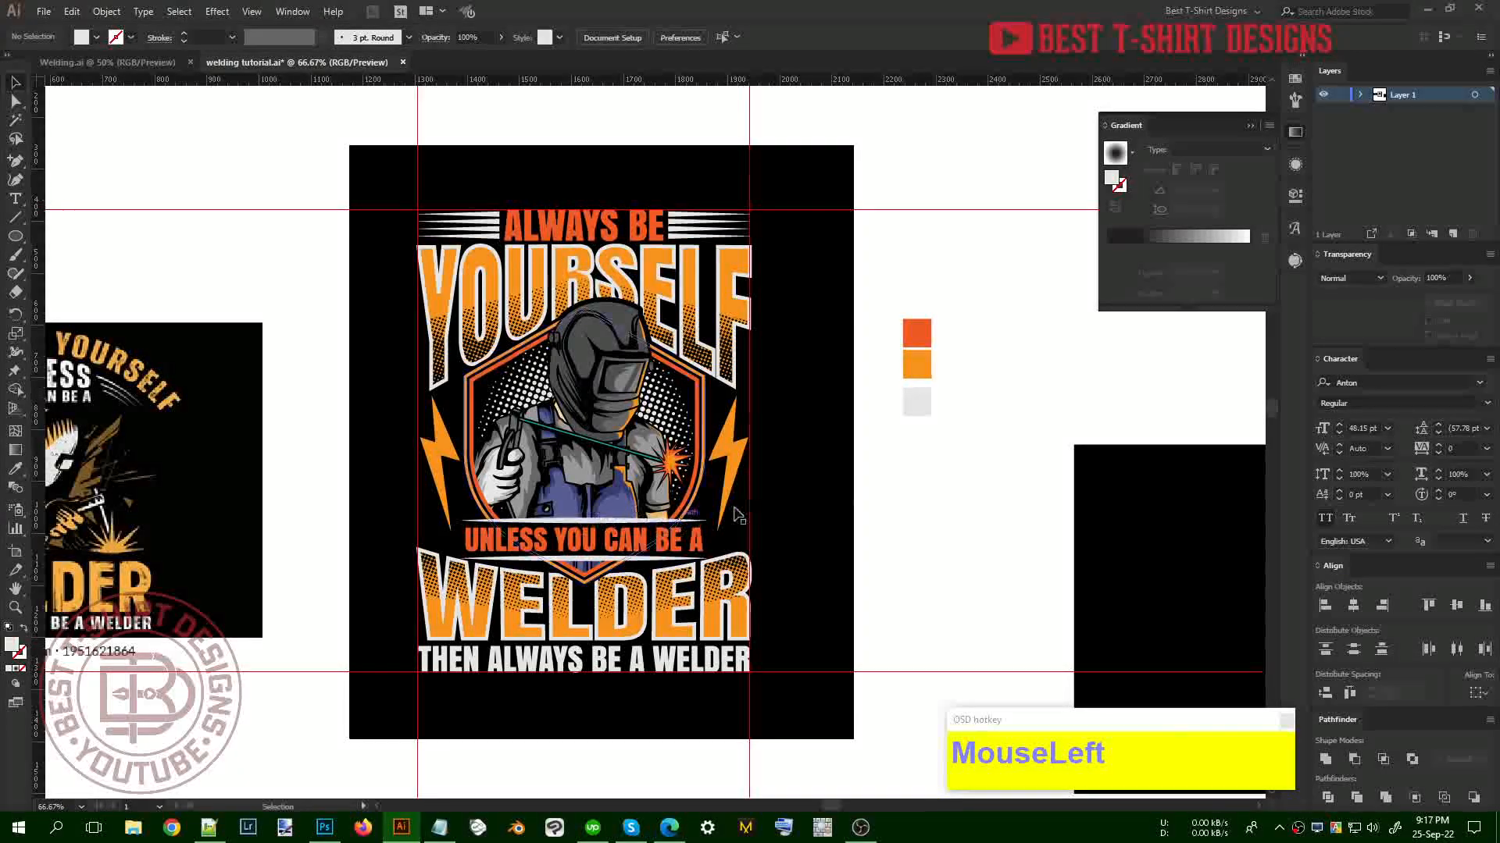
left_click(869, 497)
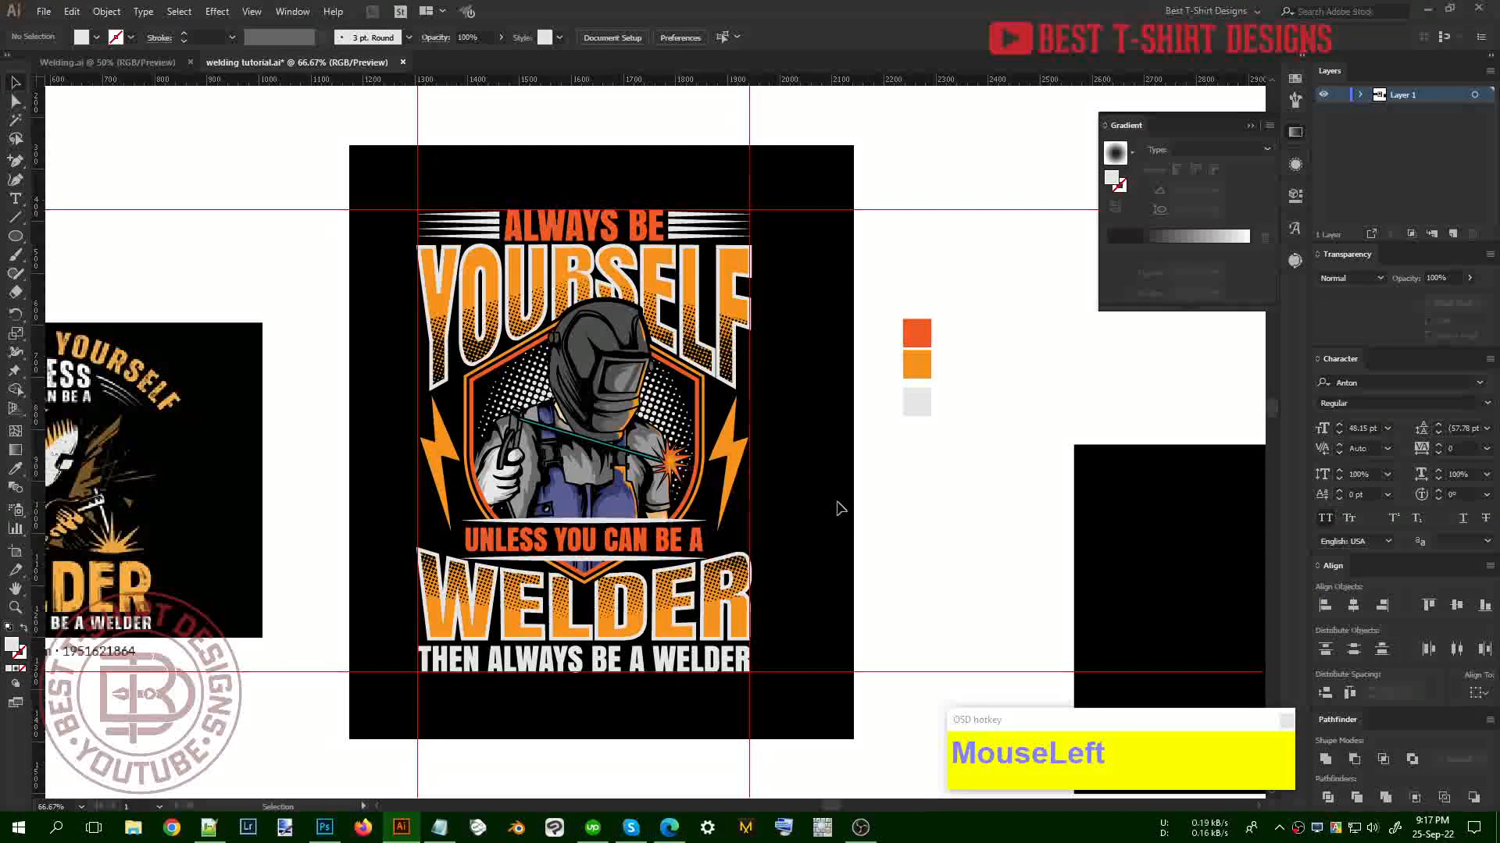